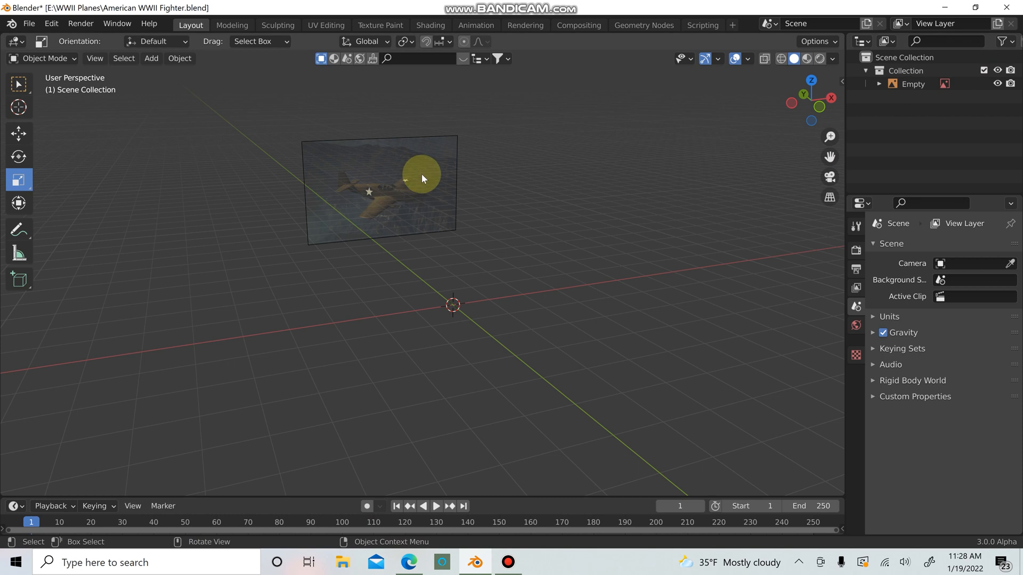
Examine the fighter reference image in the scene and the "wwii american fighter" image results in the browser, closing the browser when finished
scroll(421, 189, "up", 4)
scroll(428, 184, "down", 1)
middle_click_drag(430, 188, 461, 301)
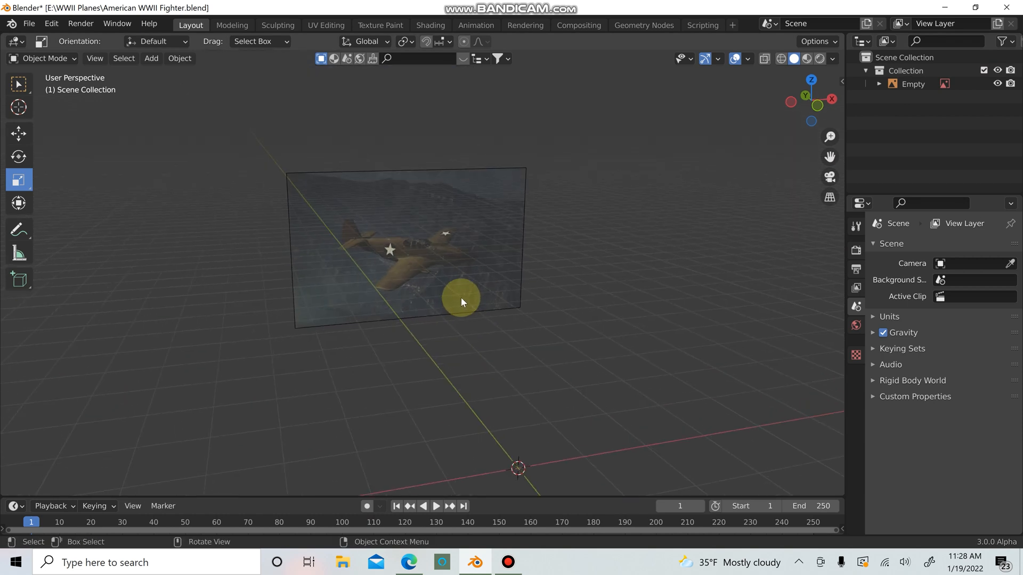
scroll(461, 297, "up", 4)
scroll(469, 283, "down", 2)
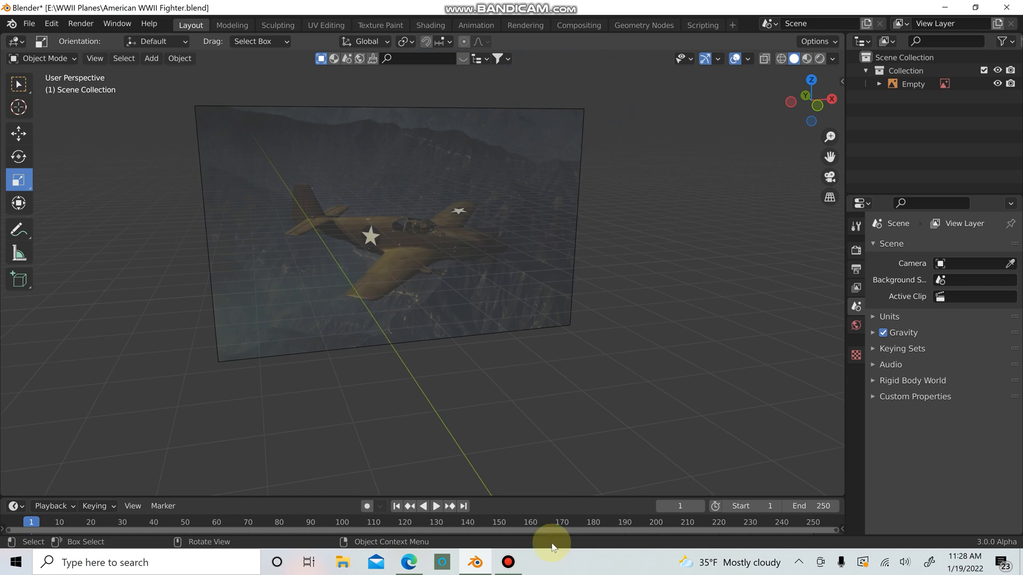
left_click(409, 560)
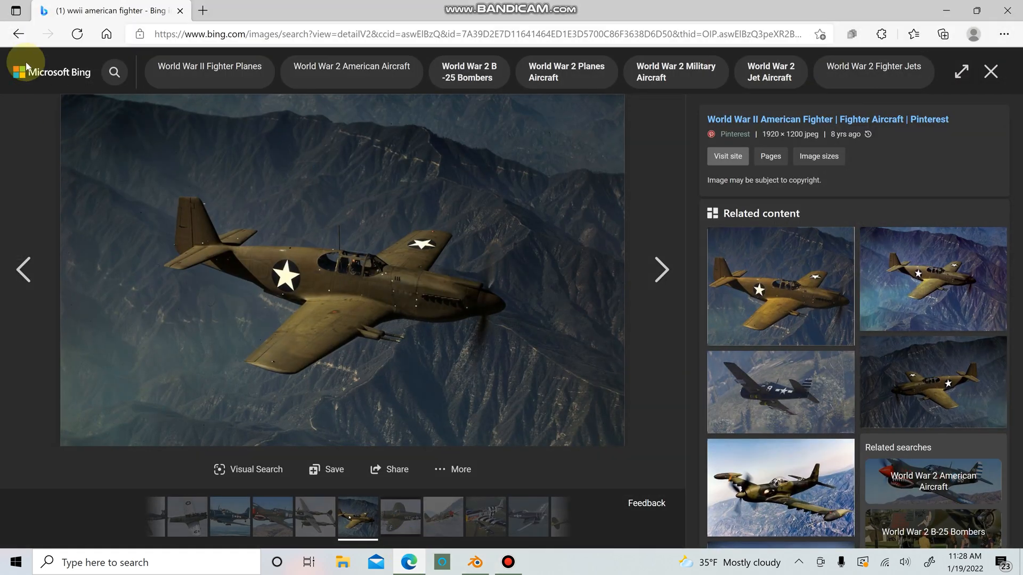
left_click(22, 37)
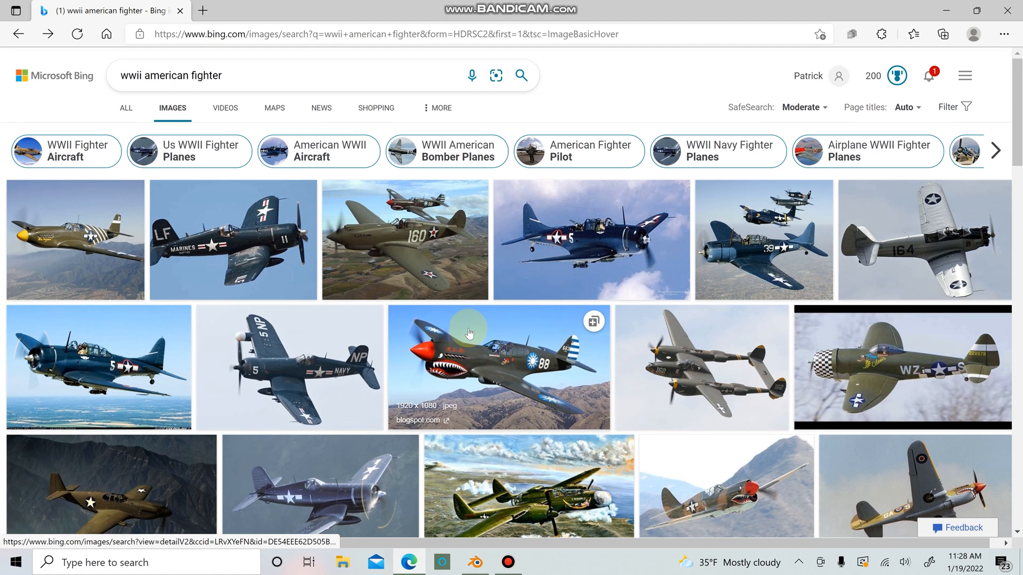
left_click(1007, 10)
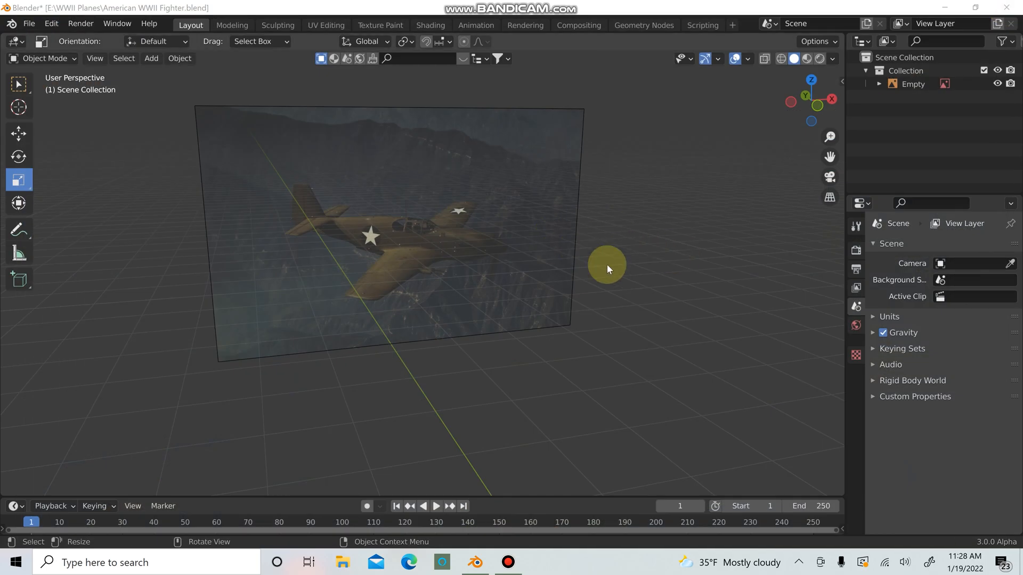
Exclude the existing Collection from the view layer and show the empty scene in front orthographic view
left_click(984, 70)
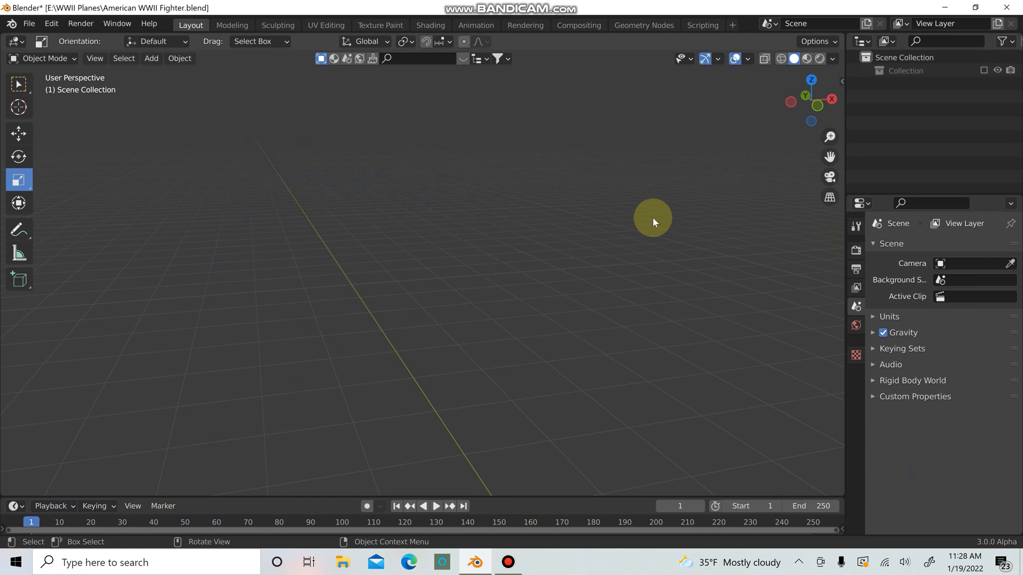
key("KP_1")
scroll(586, 322, "down", 4)
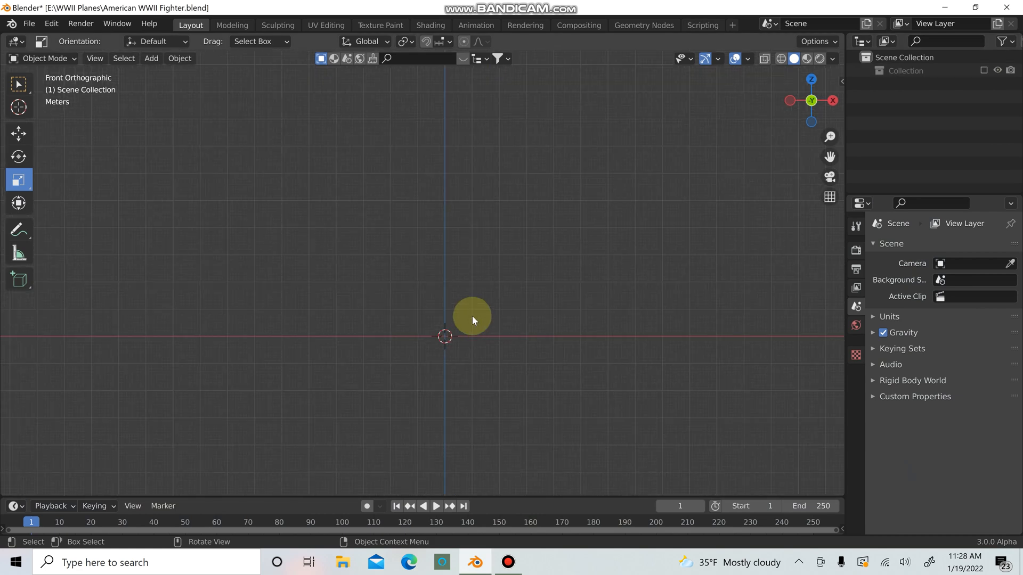
Load 7cd170285160dd4673bdd9770d8515ec.jpg from the WWII Planes Reference folder as a reference image at the origin
key("shift+a")
mouse_move(419, 430)
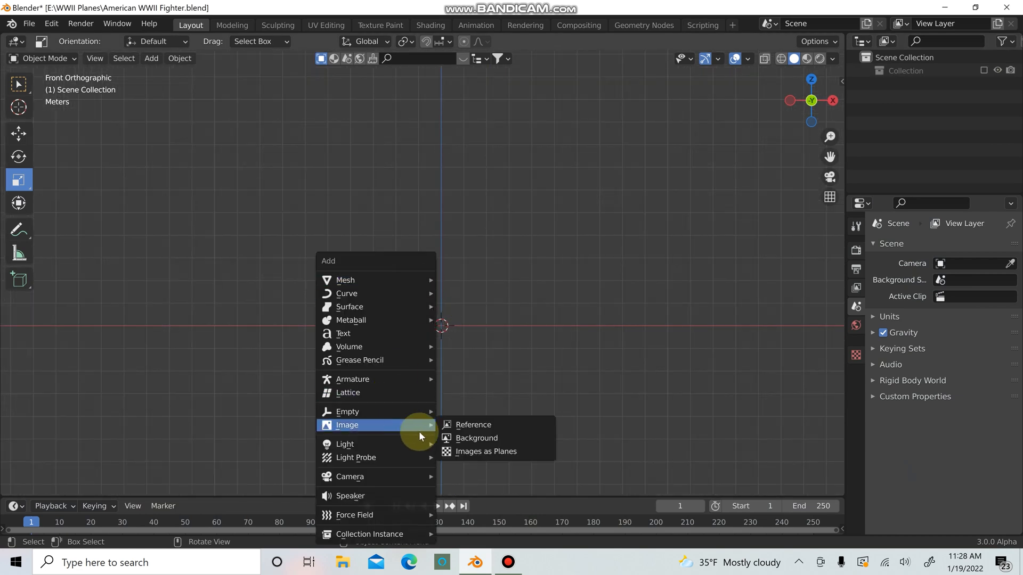
left_click(471, 427)
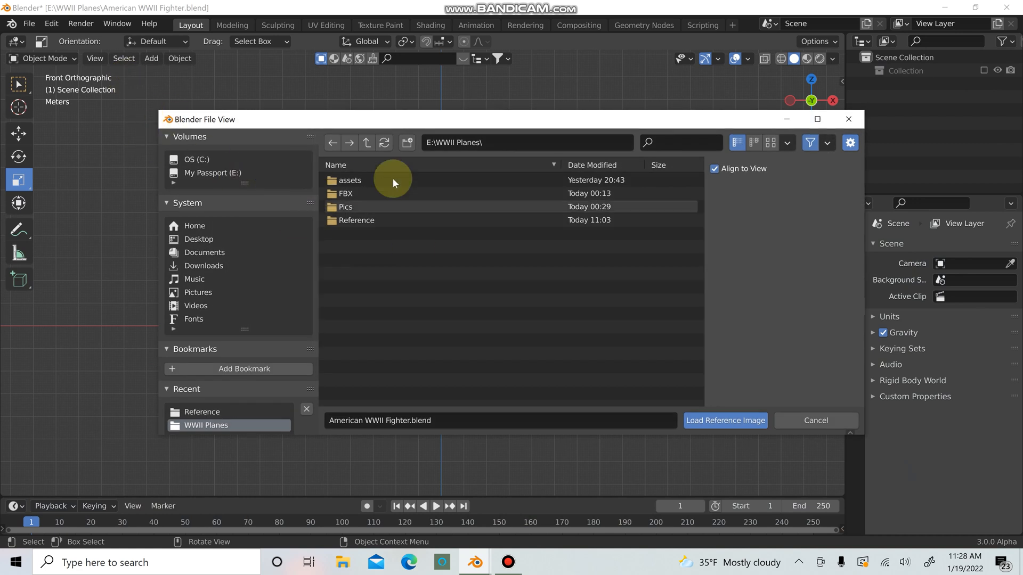
double_click(368, 223)
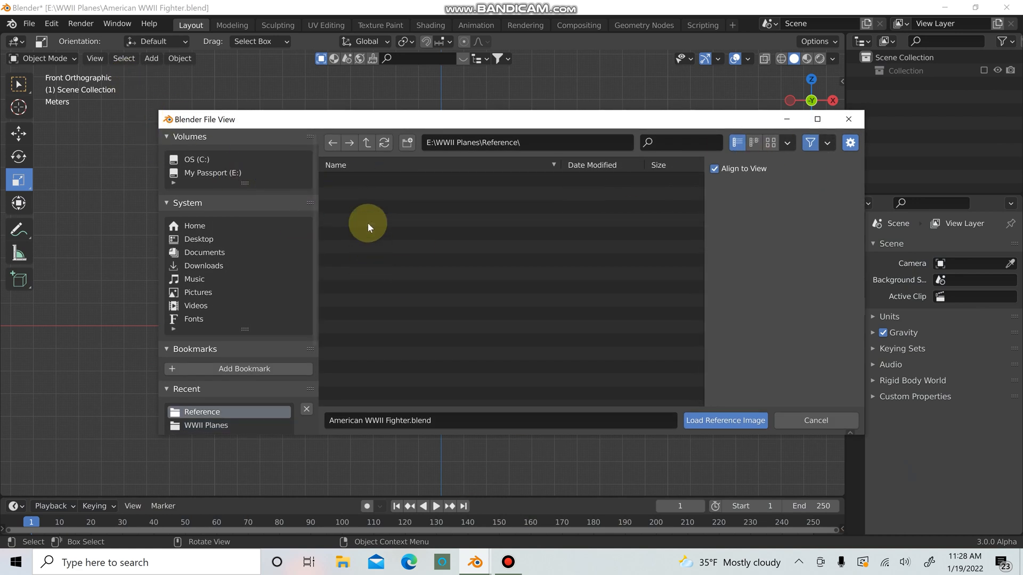
left_click(396, 192)
left_click(410, 176)
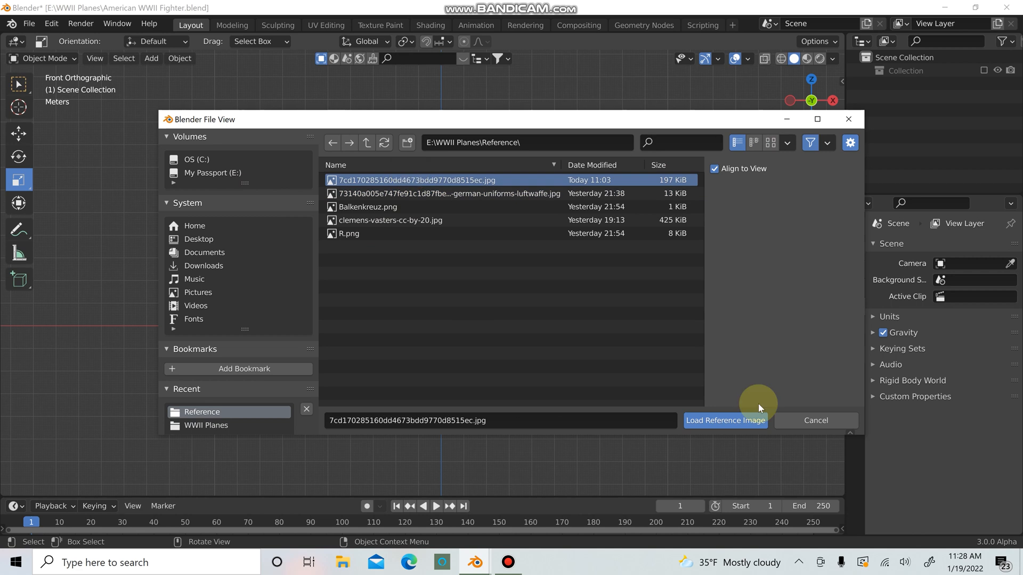
left_click(749, 421)
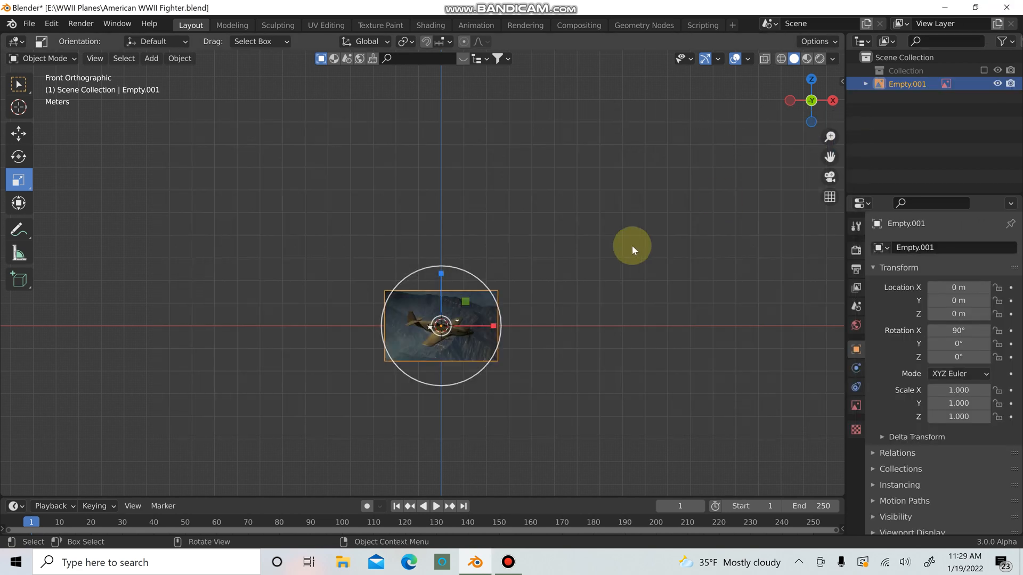
Delete the newly loaded reference image and re-enable the original Collection
key("Delete")
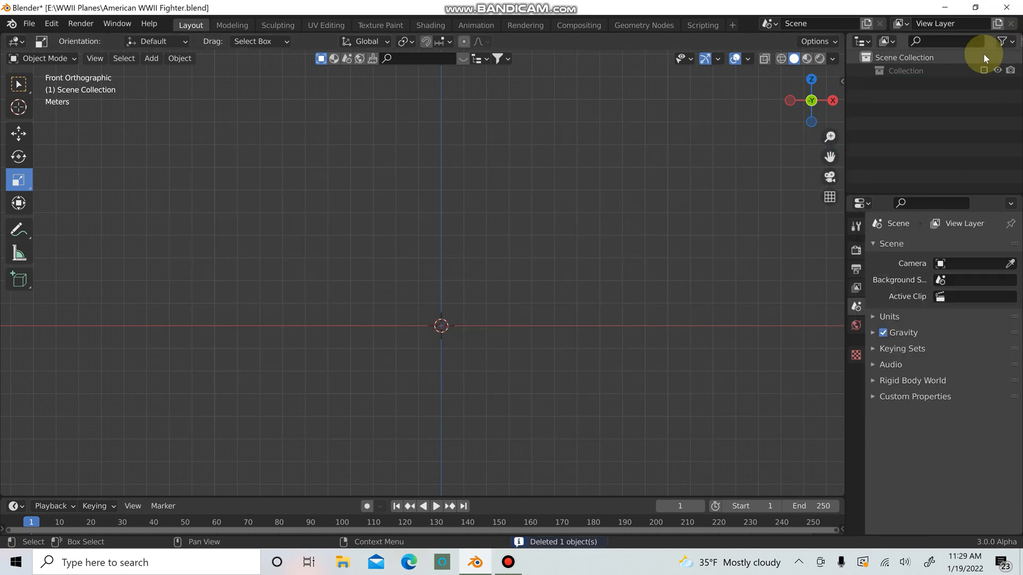
left_click(983, 69)
scroll(488, 343, "up", 8)
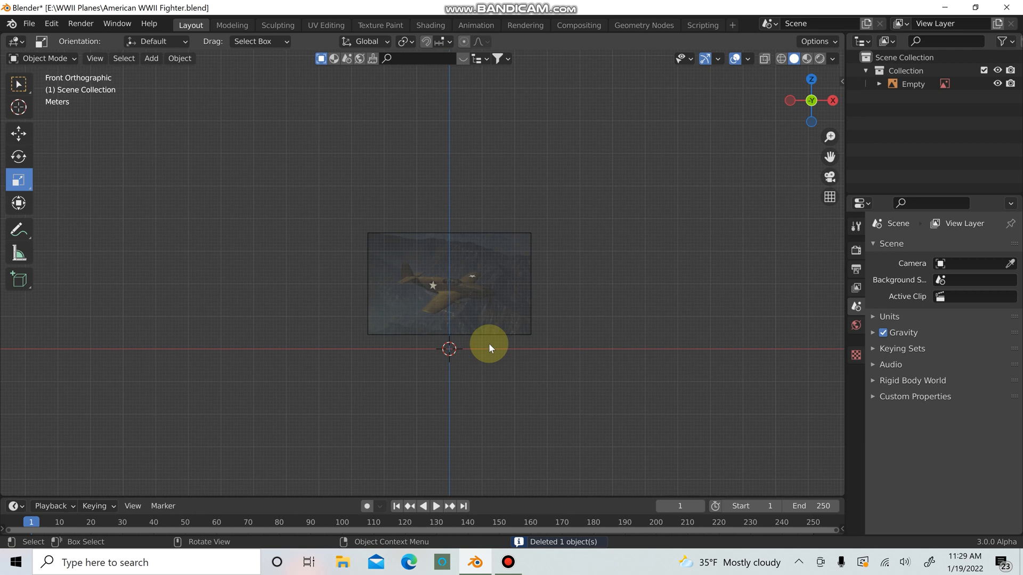
Select the original fighter reference image and toggle its Opacity option off and on in the image's data properties
scroll(449, 314, "down", 2)
middle_click_drag(455, 323, 455, 266)
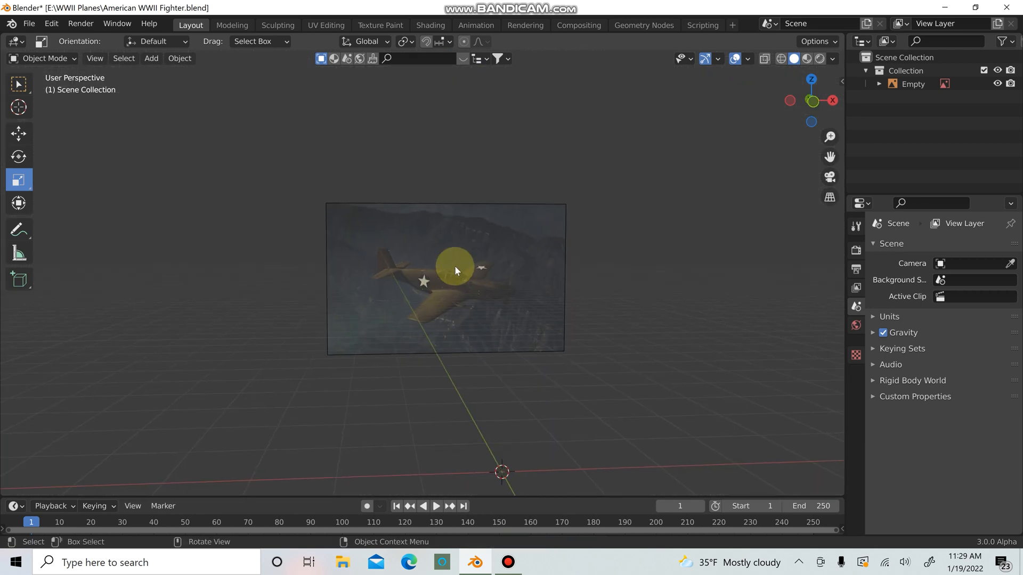
left_click(433, 271)
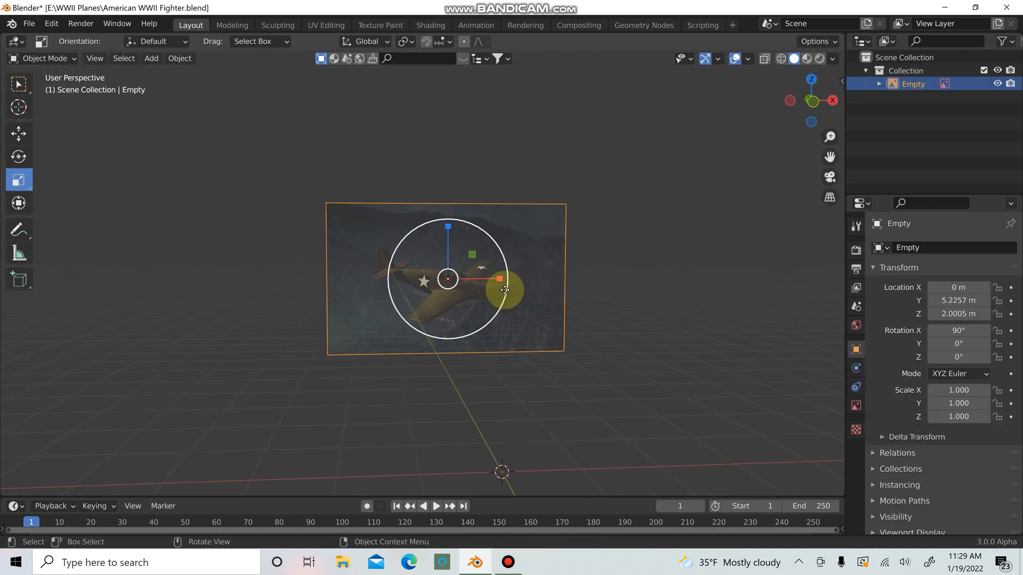
left_click(857, 406)
left_click(931, 404)
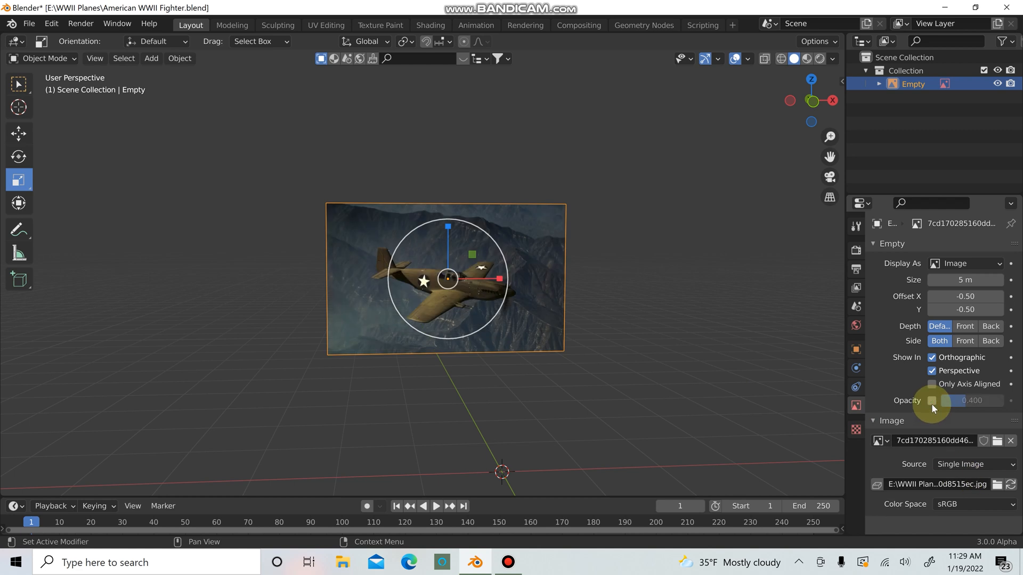
left_click(931, 404)
left_click(931, 403)
left_click(931, 402)
Try an opacity of about 0.83 on the reference image, set it back to 0.4, and deselect the image
mouse_move(966, 401)
left_mouse_down()
mouse_move(993, 401)
mouse_move(940, 401)
mouse_move(991, 402)
mouse_move(984, 394)
left_mouse_up()
left_click(983, 394)
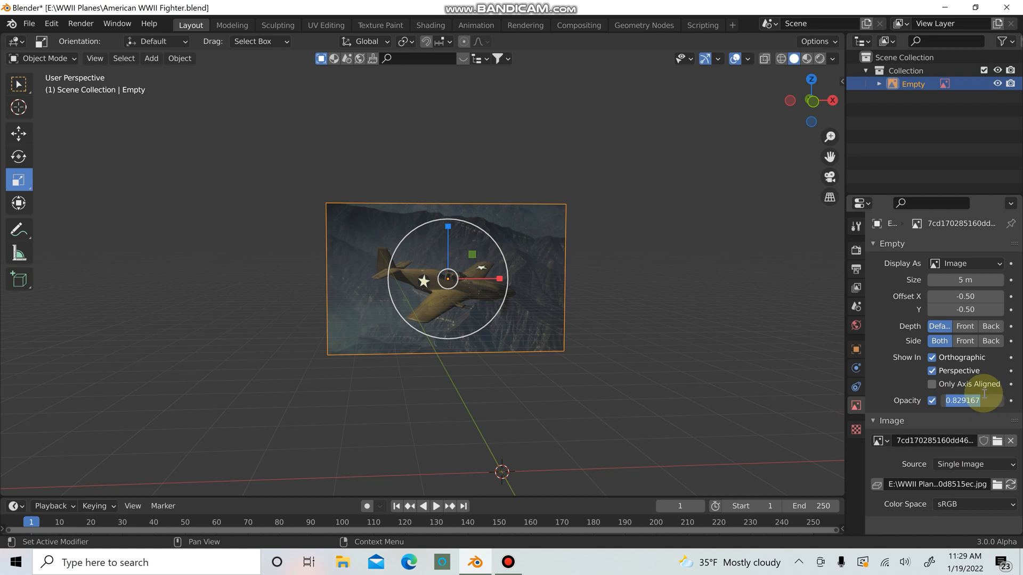
type(".4")
key("Return")
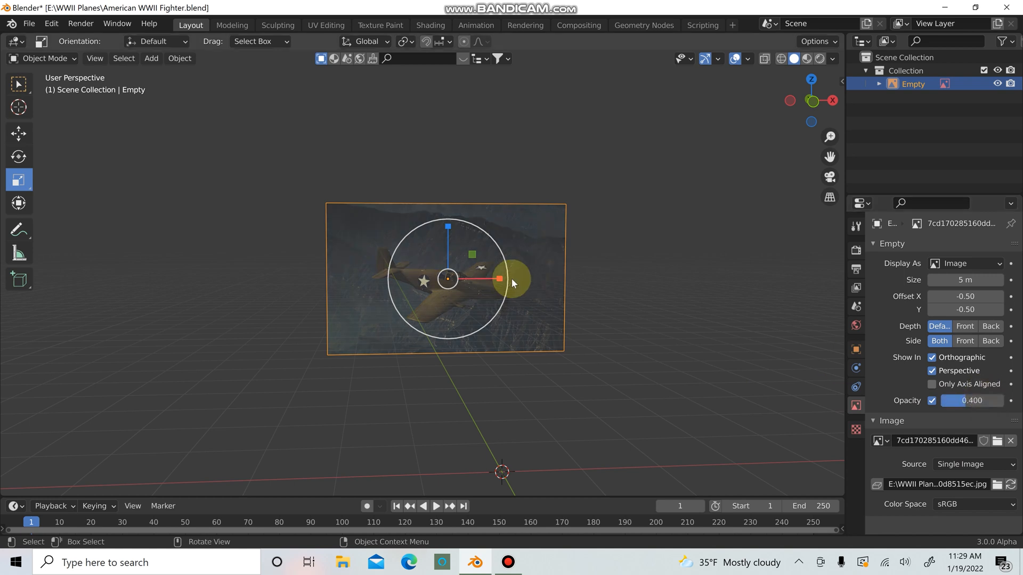
left_click(617, 317)
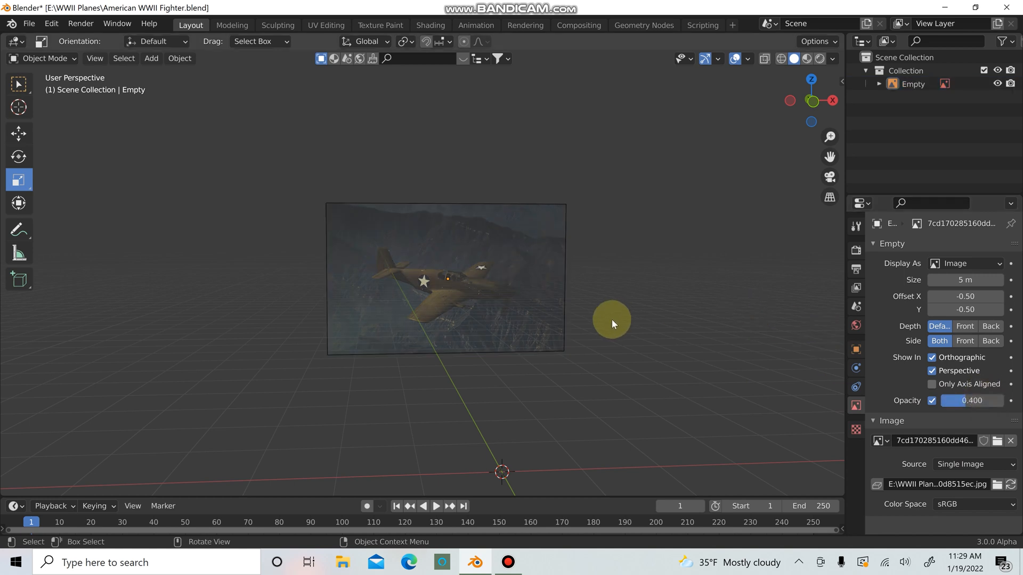
Add a cube mesh at the scene origin in front of the reference image
scroll(610, 323, "down", 2)
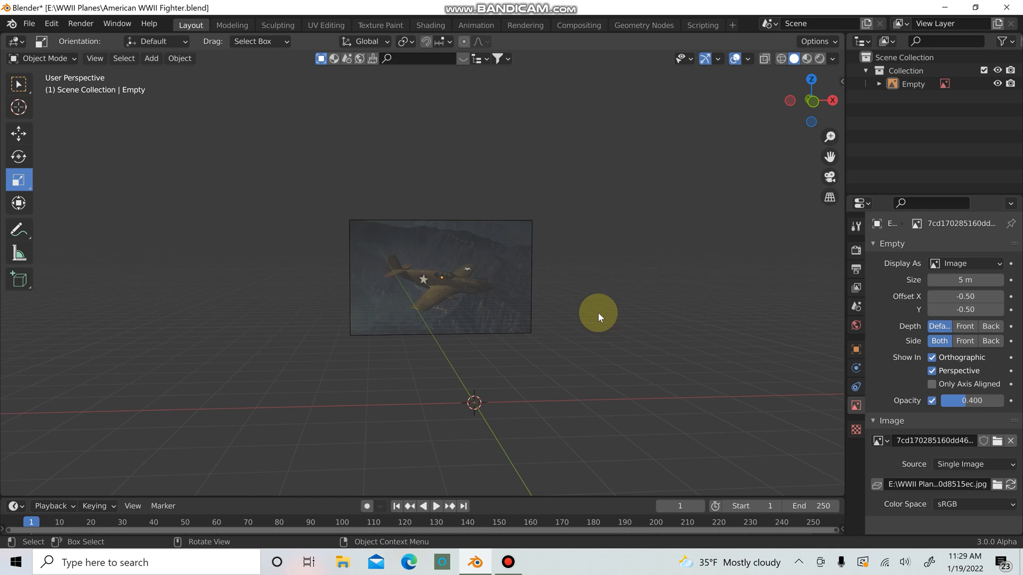
key("shift+a")
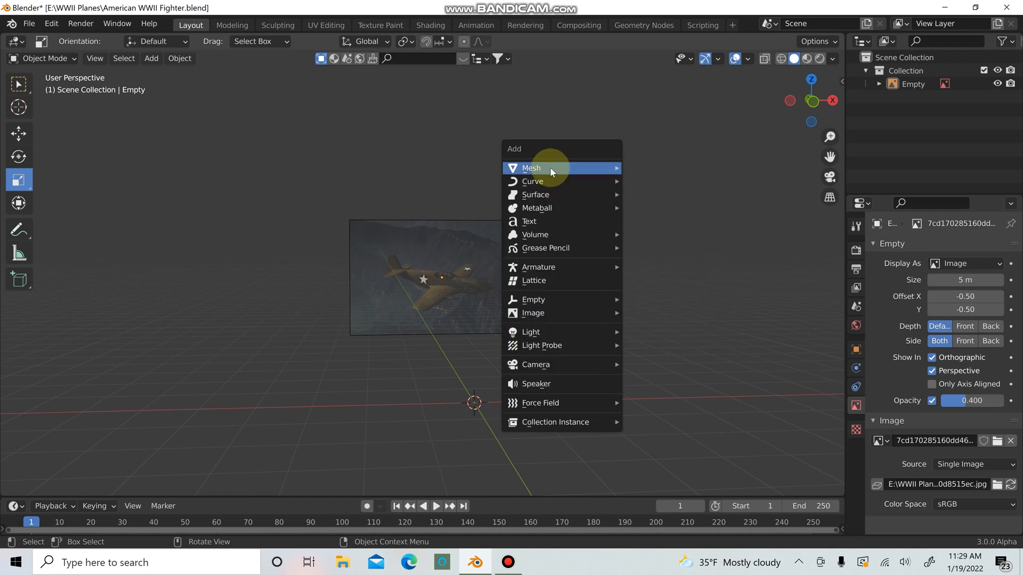
mouse_move(550, 168)
left_click(652, 181)
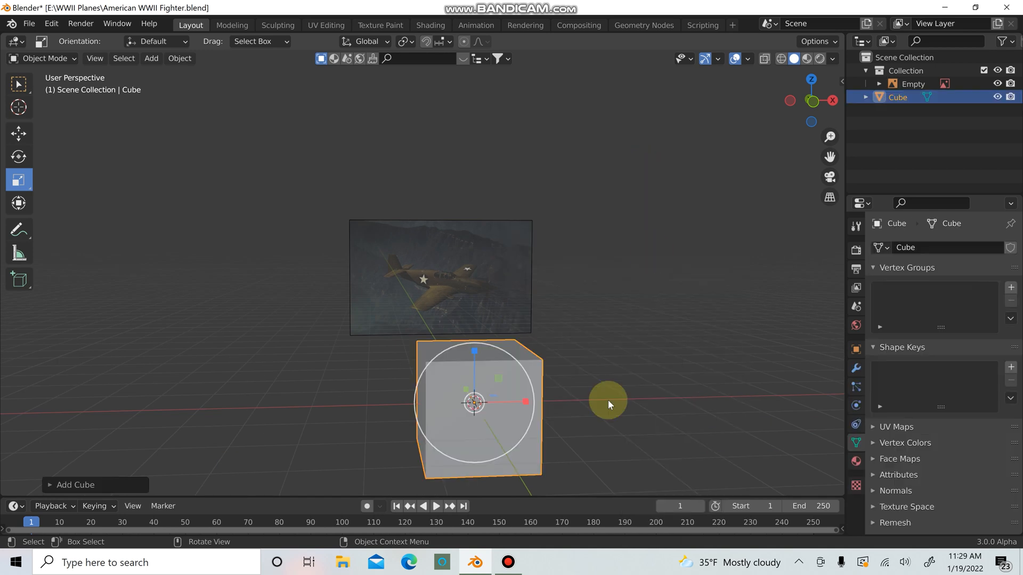
Scale the cube flatter along the Z axis and narrower along the Y axis
middle_click_drag(609, 401, 493, 352)
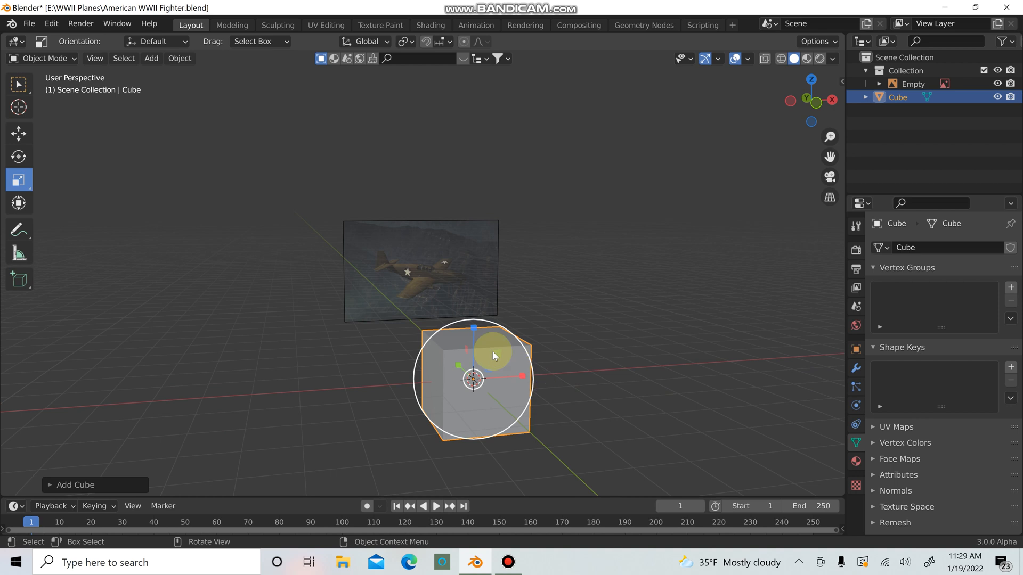
left_click_drag(476, 331, 474, 358)
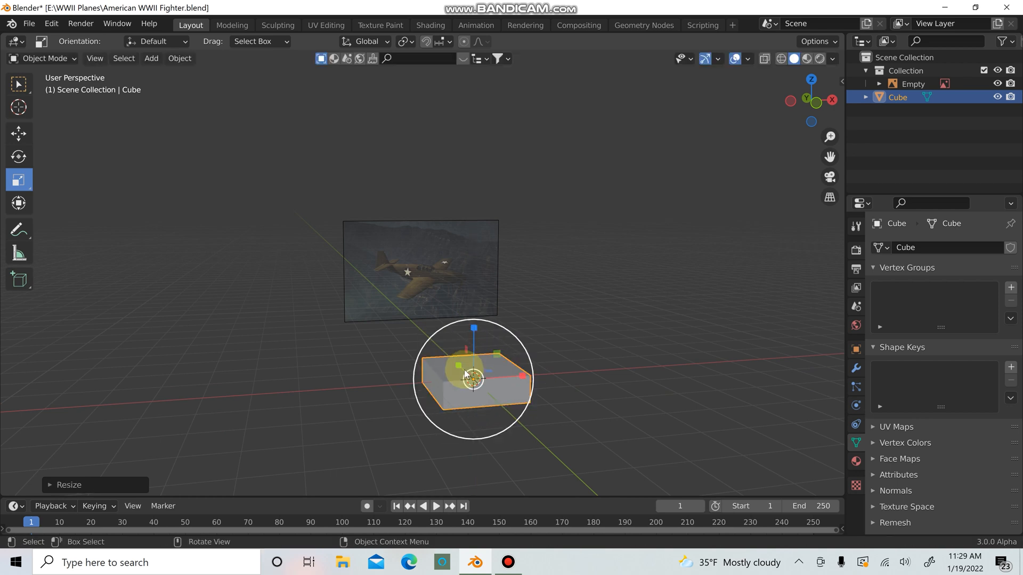
middle_click_drag(463, 372, 456, 347)
left_click_drag(455, 359, 472, 368)
key("ctrl+z")
scroll(531, 393, "up", 3)
Stretch the flattened cube along the X axis into a long bar for the plane's fuselage
middle_click_drag(530, 393, 430, 303)
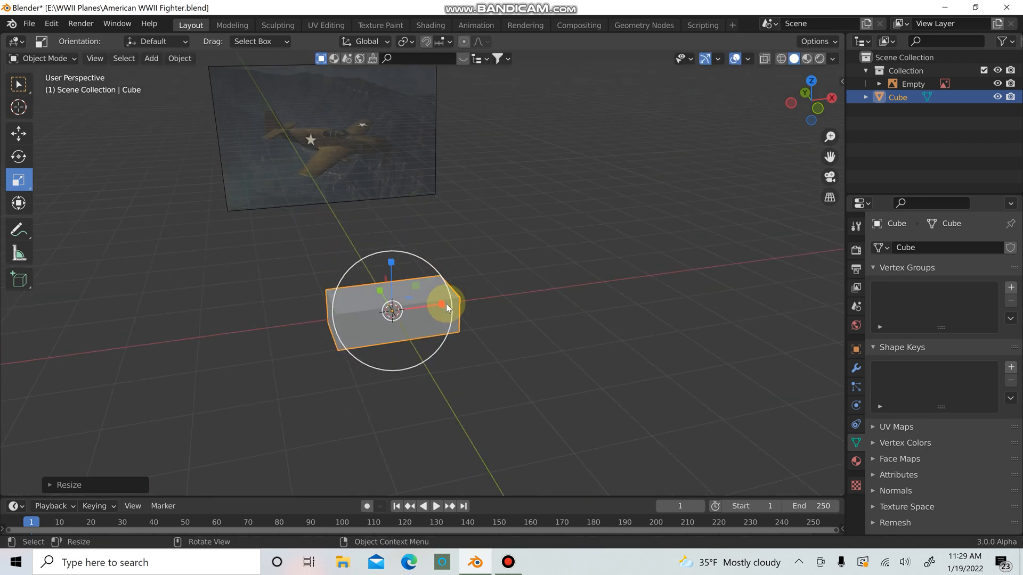
left_click_drag(446, 304, 527, 305)
mouse_move(523, 358)
middle_mouse_down()
mouse_move(556, 371)
mouse_move(514, 358)
middle_mouse_up()
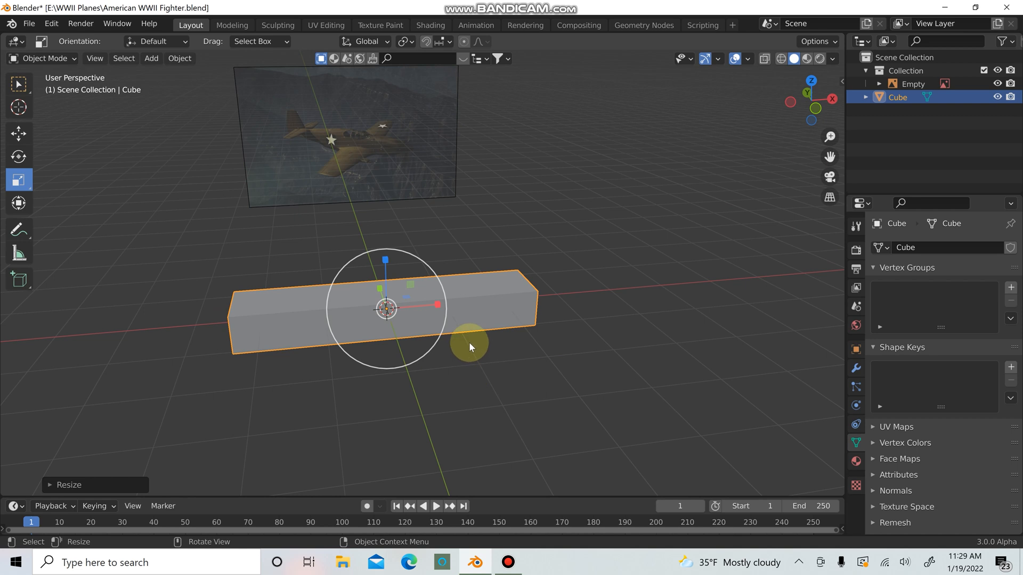
In Edit Mode, add five evenly spaced loop cuts across the bar's length without sliding them
key("Tab")
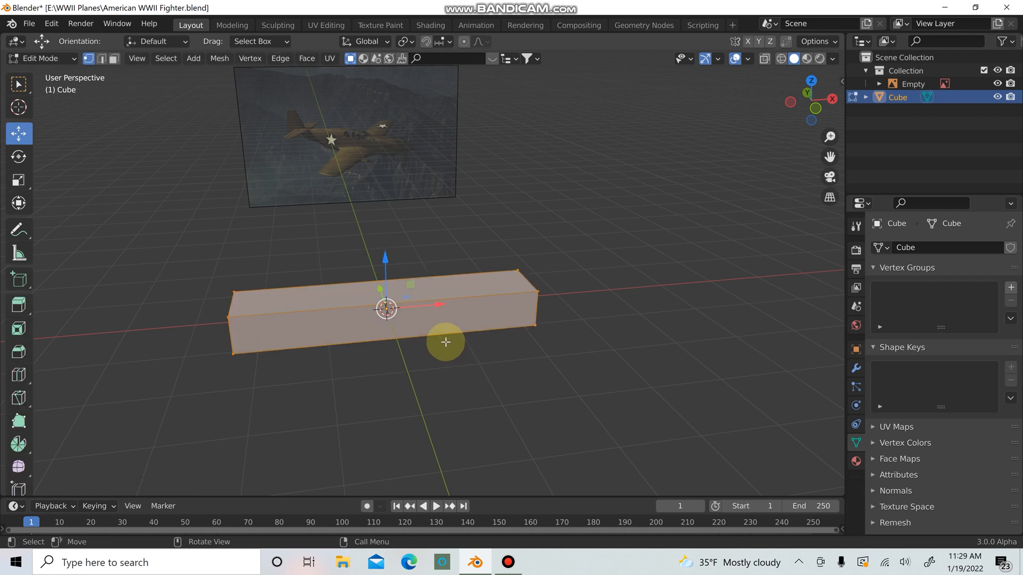
key("ctrl+r")
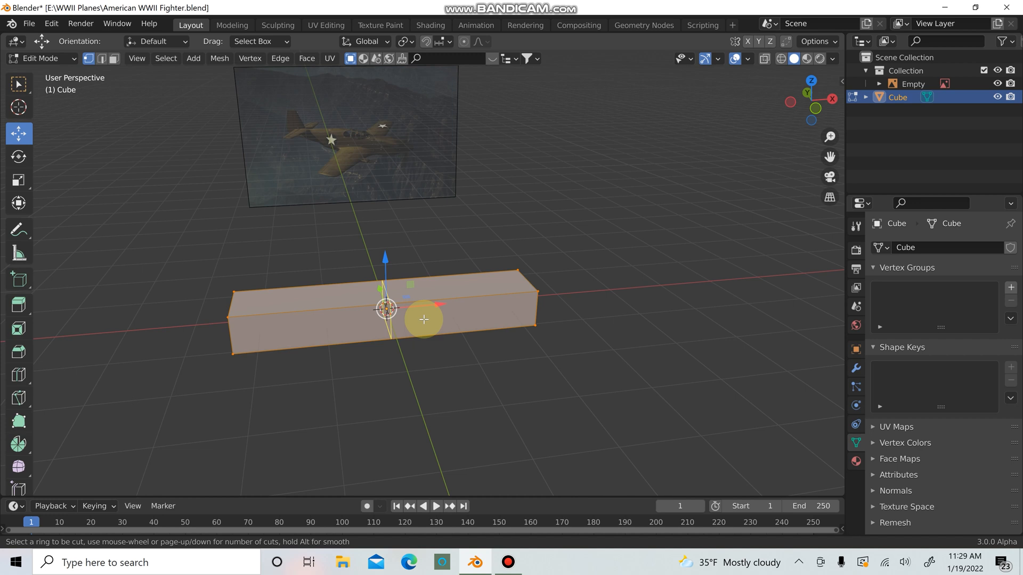
scroll(424, 319, "up", 2)
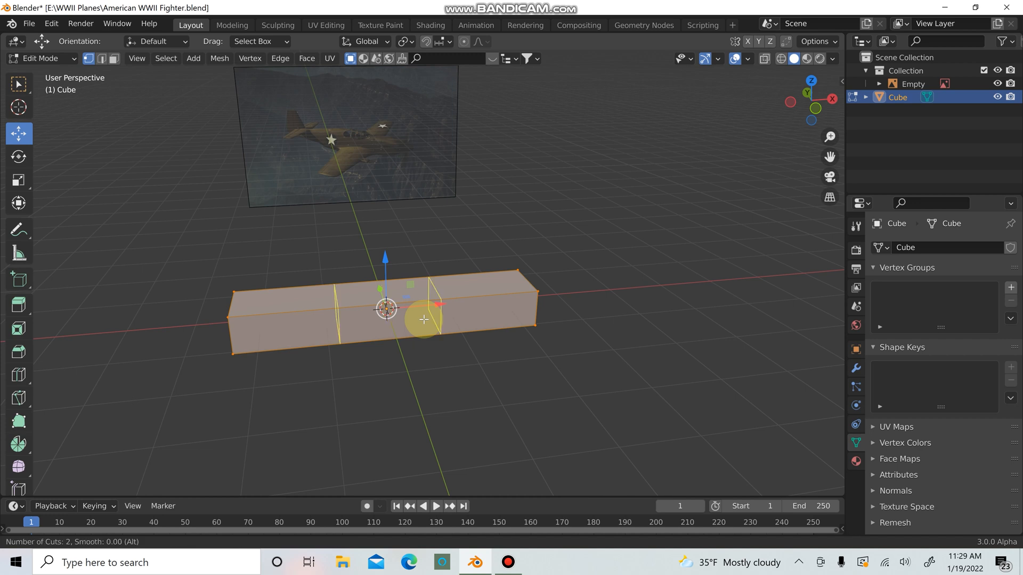
scroll(424, 319, "up", 2)
left_click(423, 319)
left_click(423, 319)
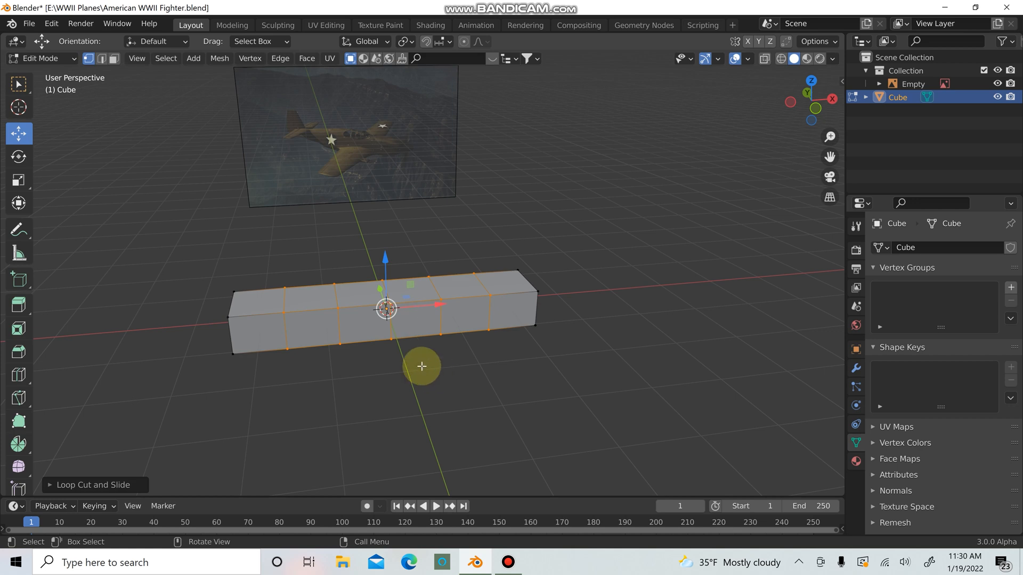
Add two evenly spaced lengthwise loop cuts around the bar's sides, dividing its height into three rows without sliding them
key("ctrl+r")
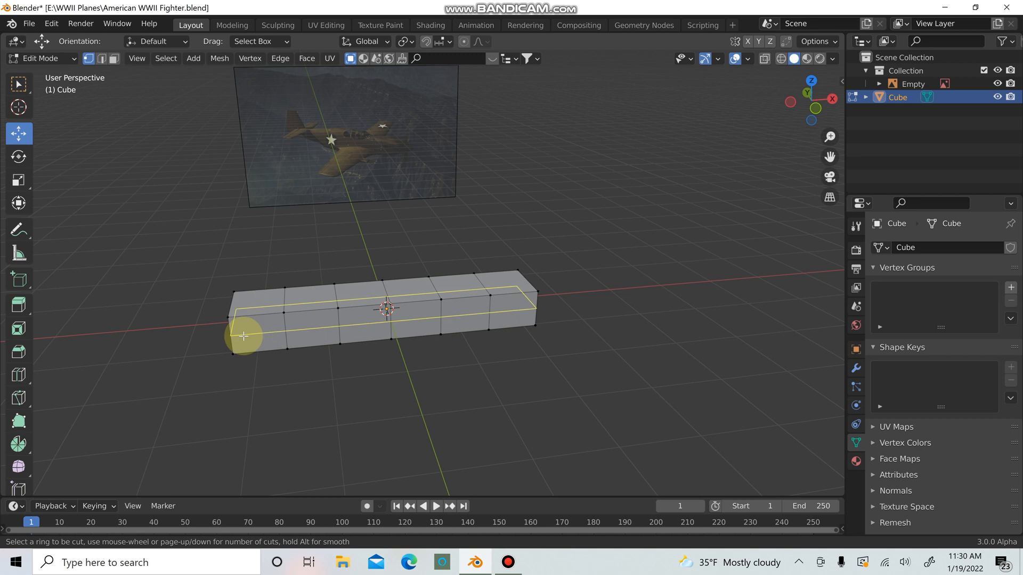
scroll(243, 336, "up", 1)
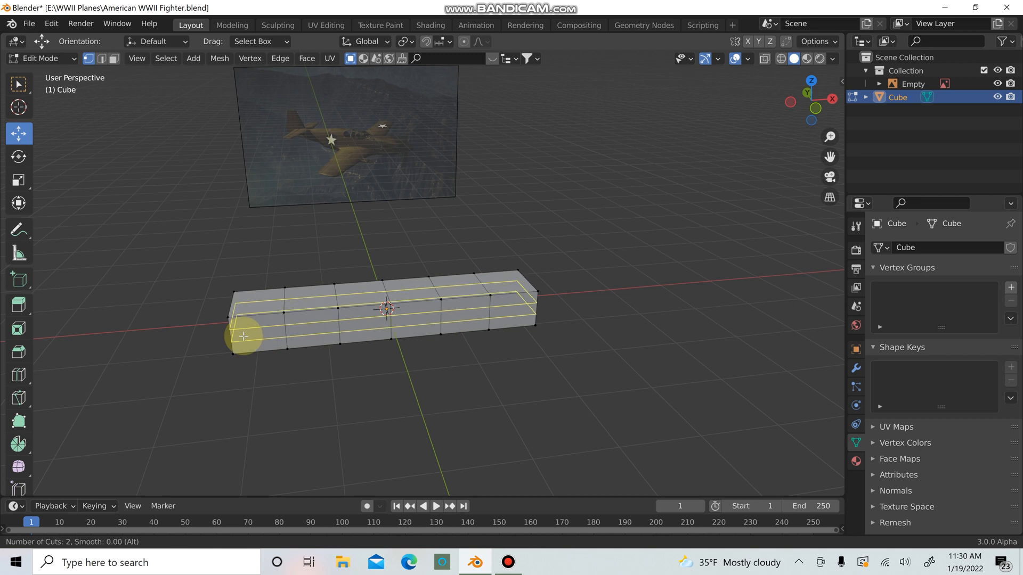
scroll(243, 336, "up", 1)
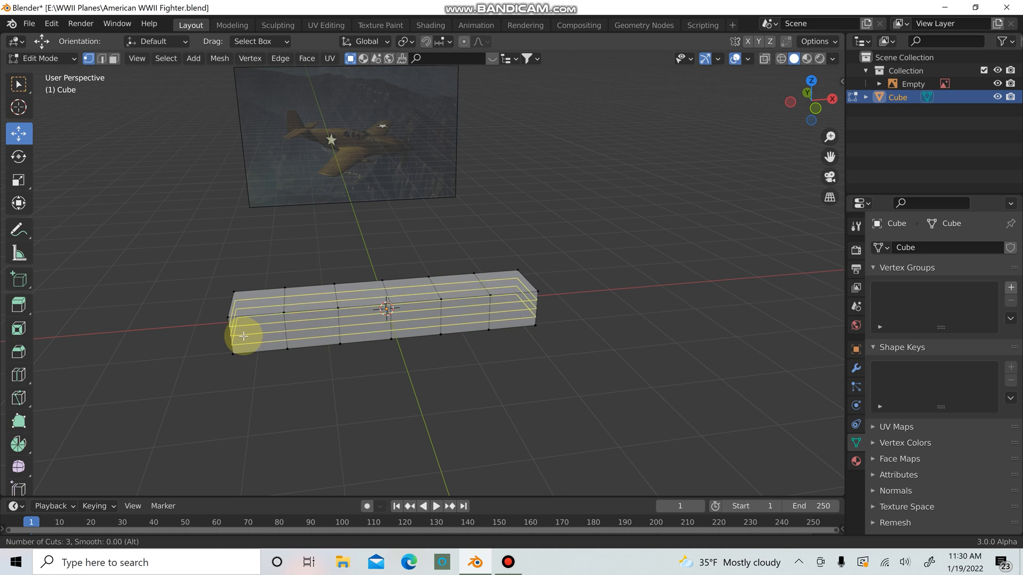
scroll(244, 336, "up", 1)
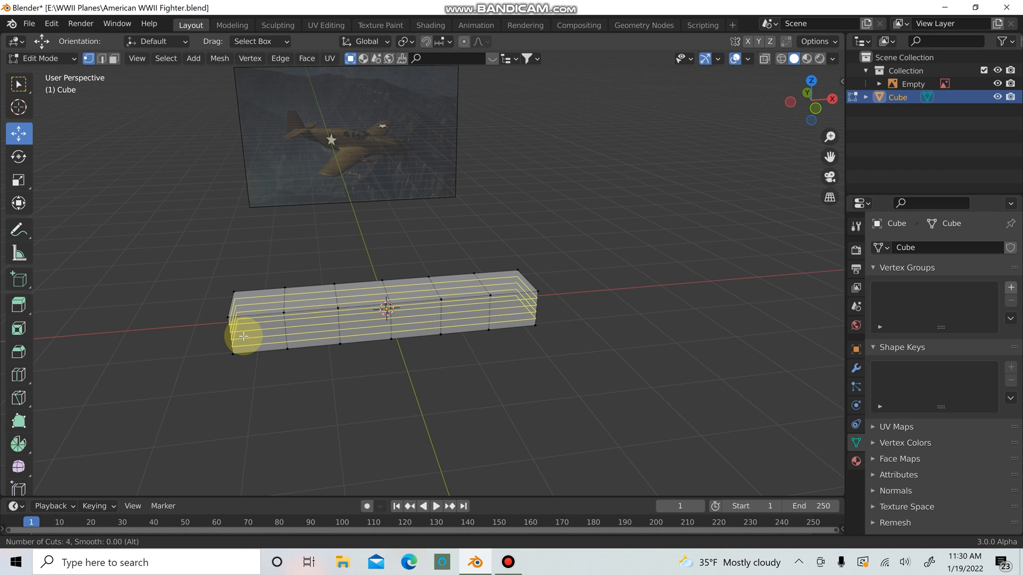
scroll(243, 336, "down", 2)
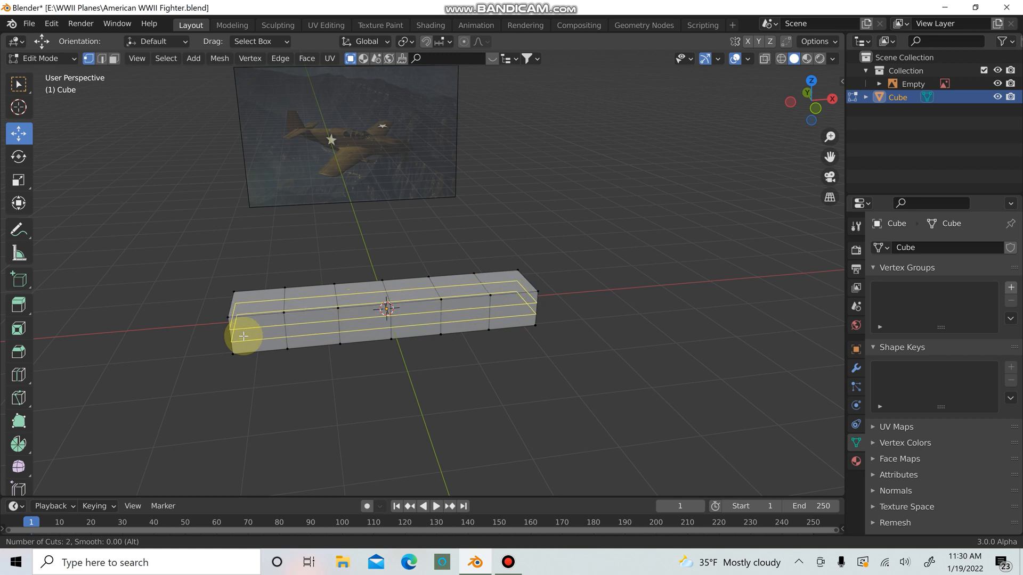
left_click(243, 336)
left_click(243, 336)
left_click(373, 365)
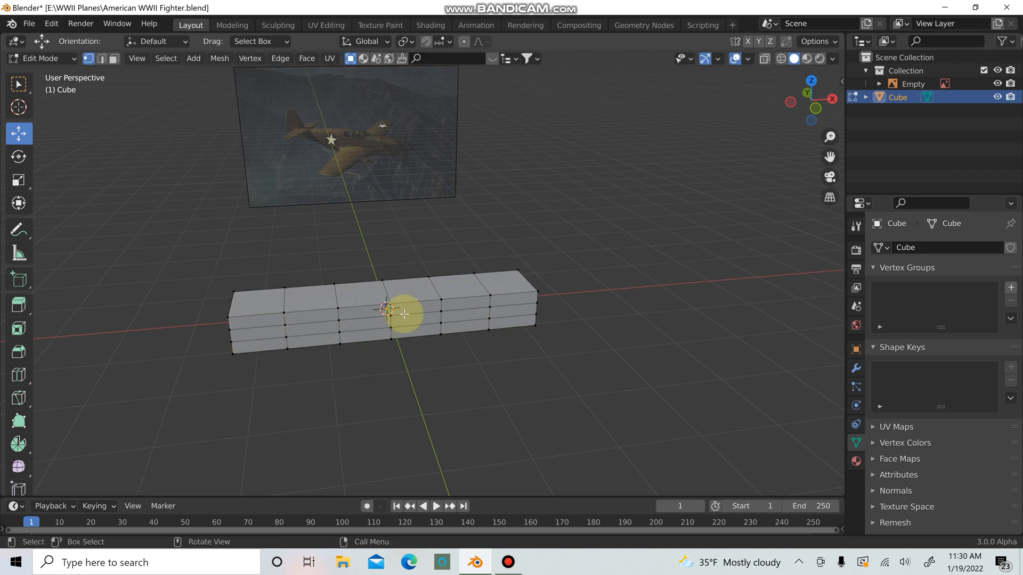
Add one centered lengthwise loop cut across the bar's upper and lower faces, splitting its width in half
key("ctrl+r")
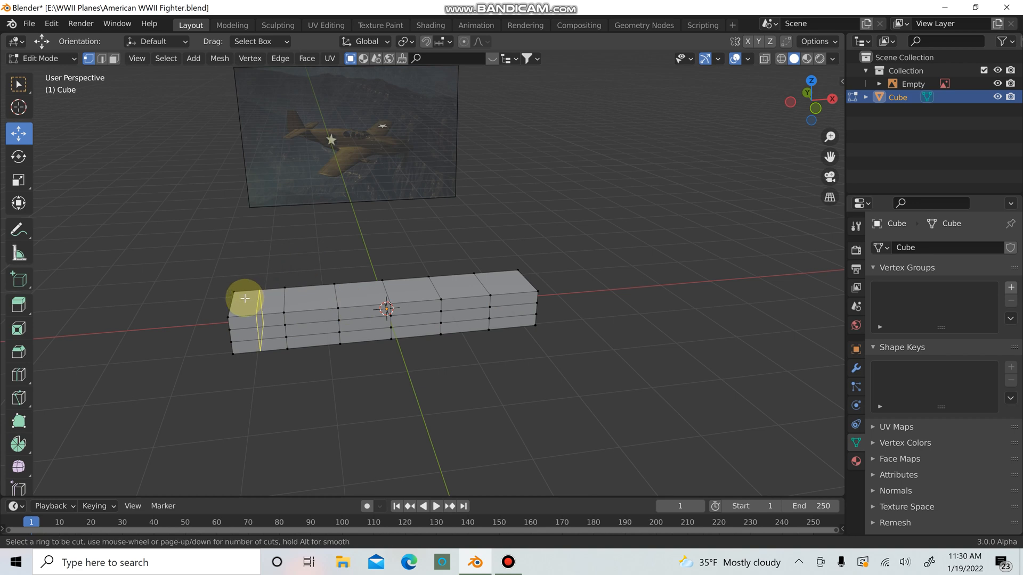
left_click(240, 298)
left_click(239, 298)
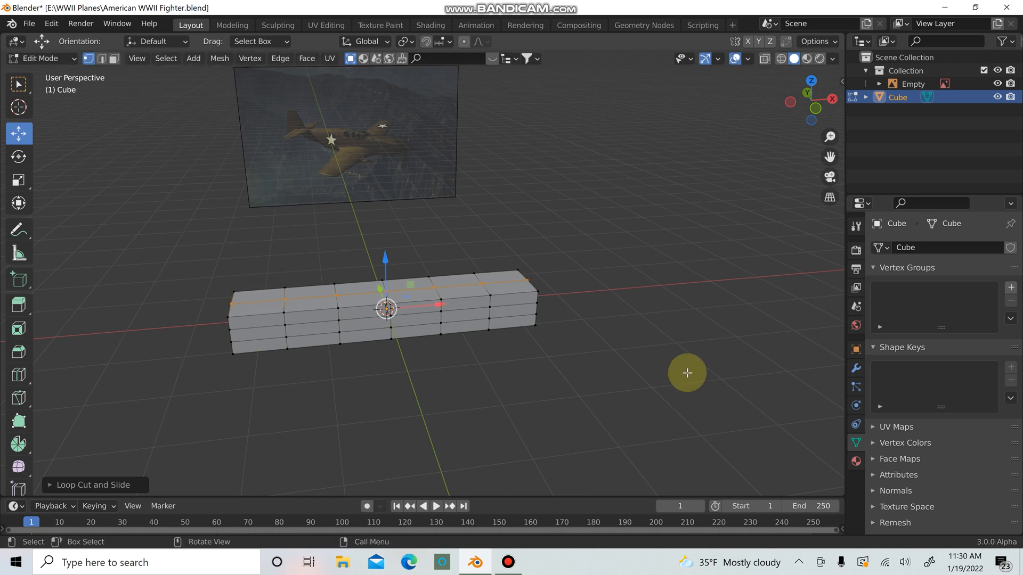
In top view with X-ray enabled, select the vertices on the bar's positive Y side and delete them
key("KP_7")
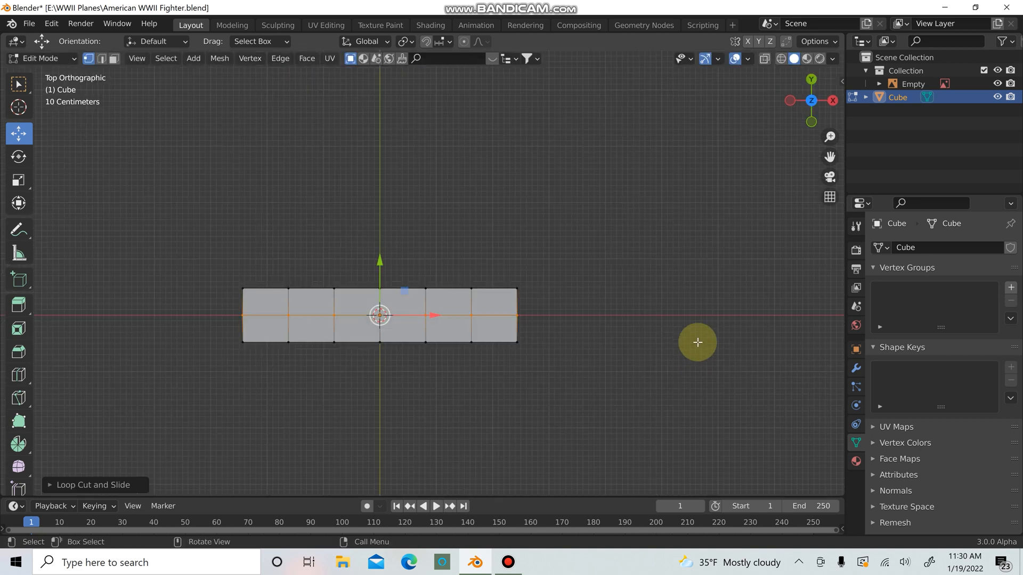
left_click(768, 58)
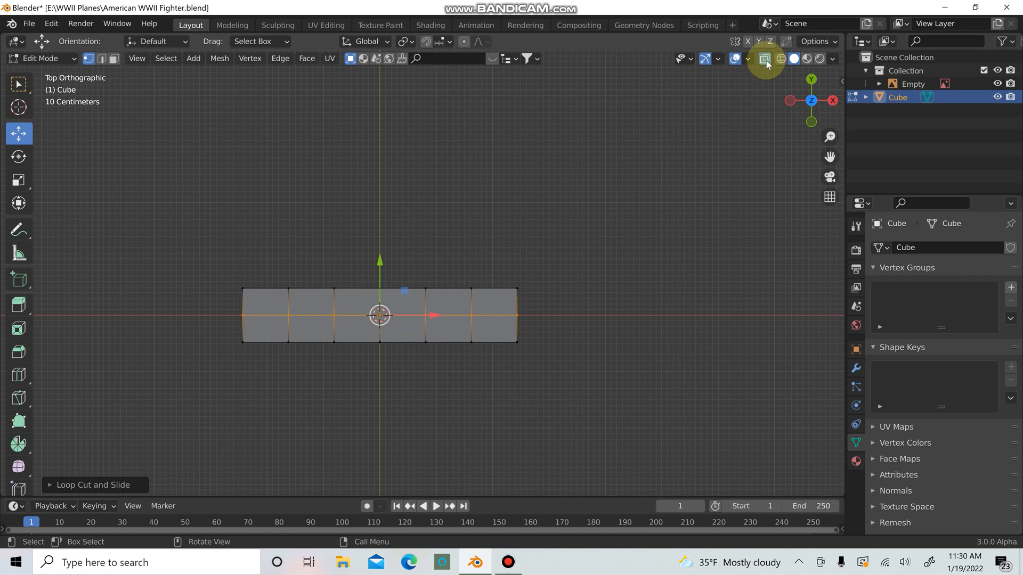
left_click_drag(151, 244, 561, 311)
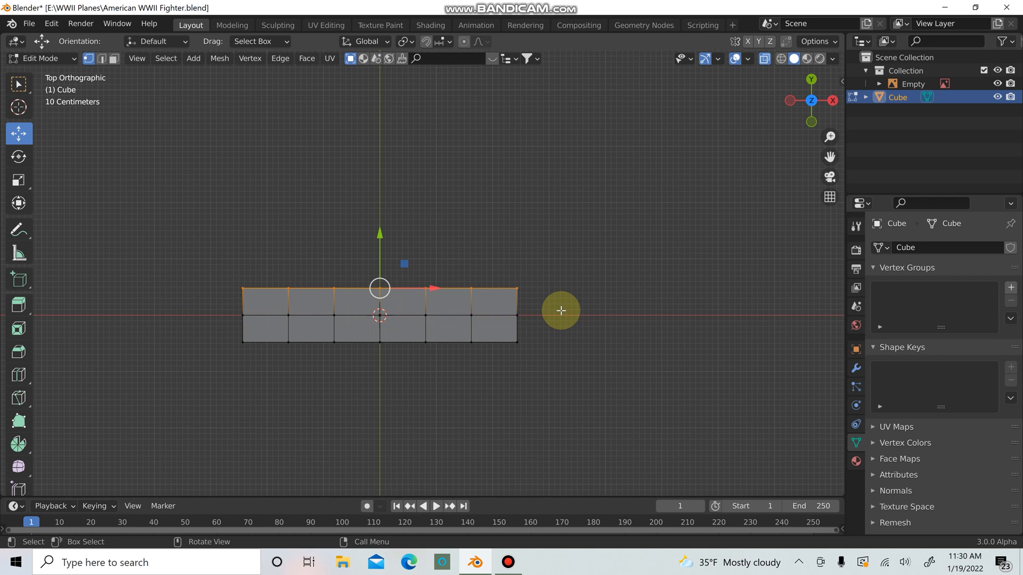
key("x")
left_click(561, 313)
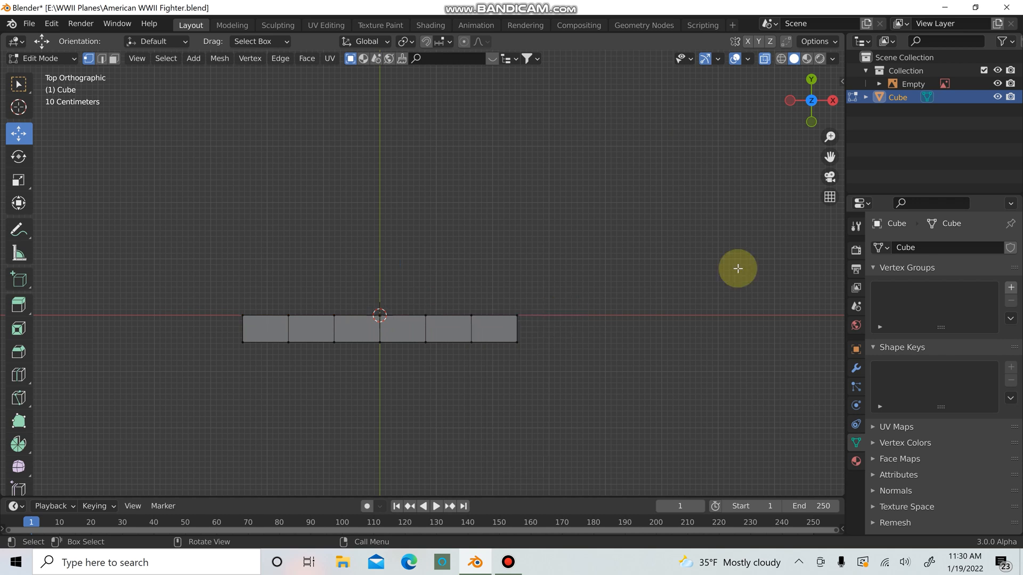
Add a Mirror modifier to the half bar and mirror it on the Y axis only, with X turned off
left_click(854, 370)
left_click(936, 244)
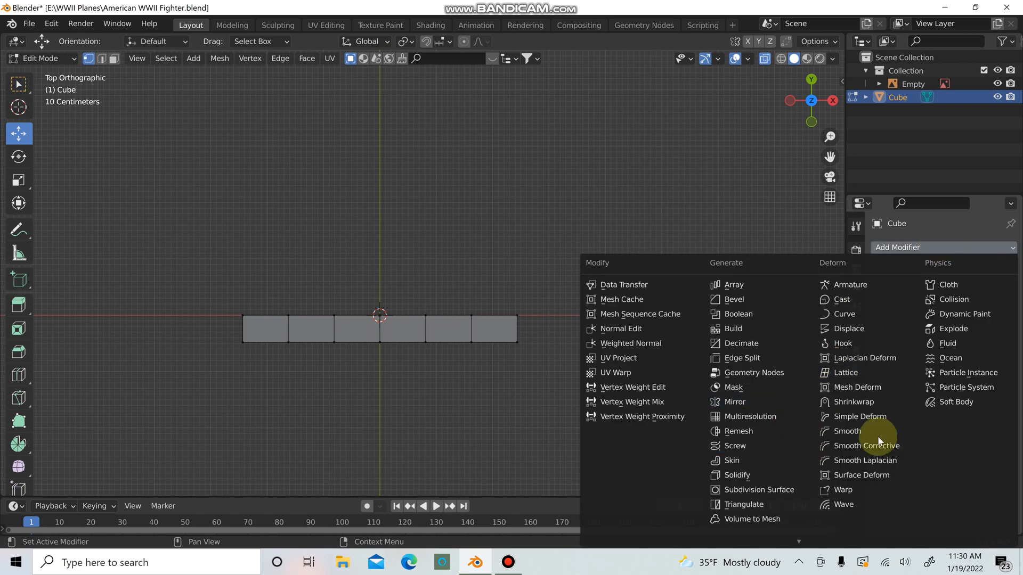
left_click(751, 397)
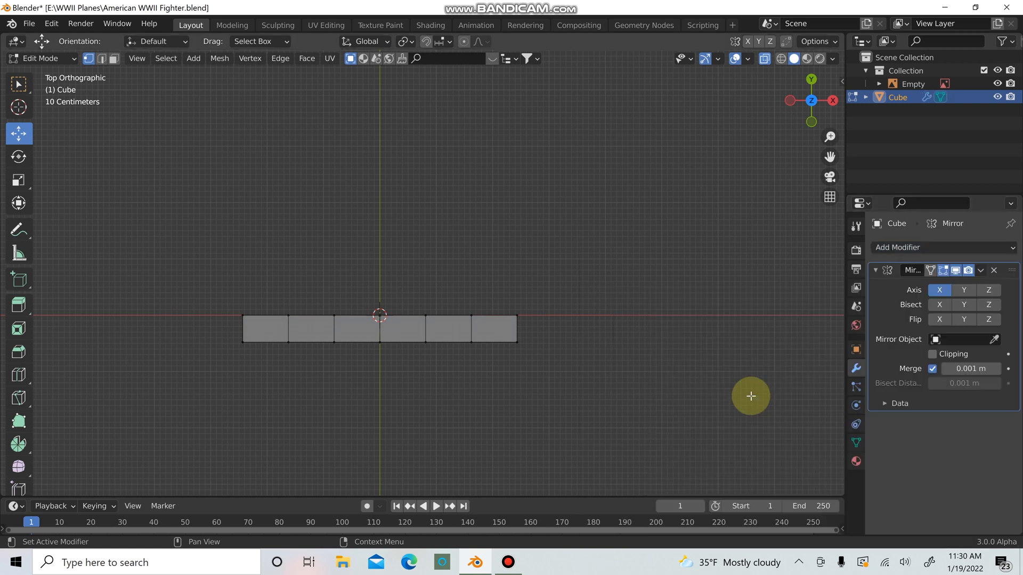
left_click(940, 291)
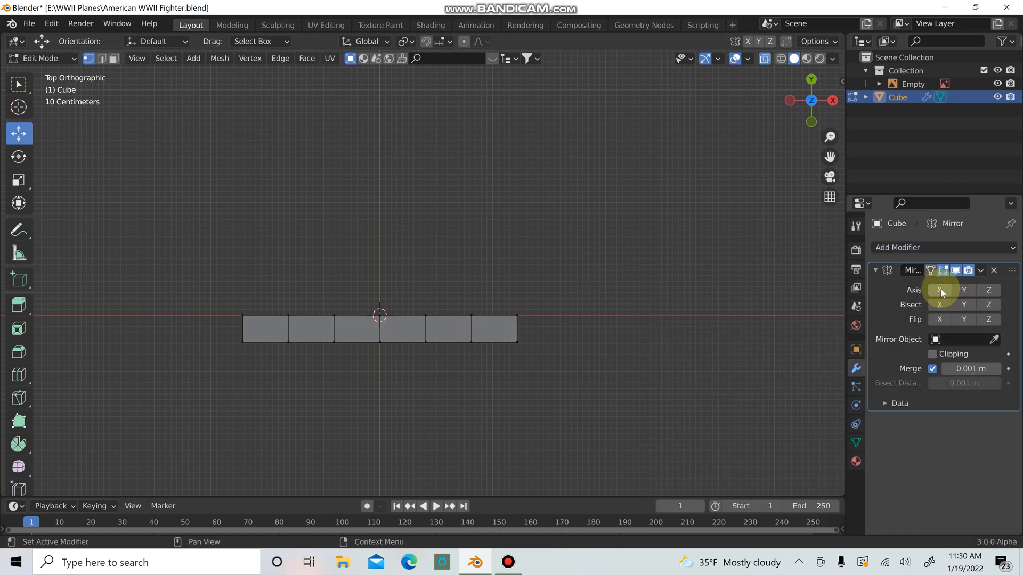
left_click(964, 290)
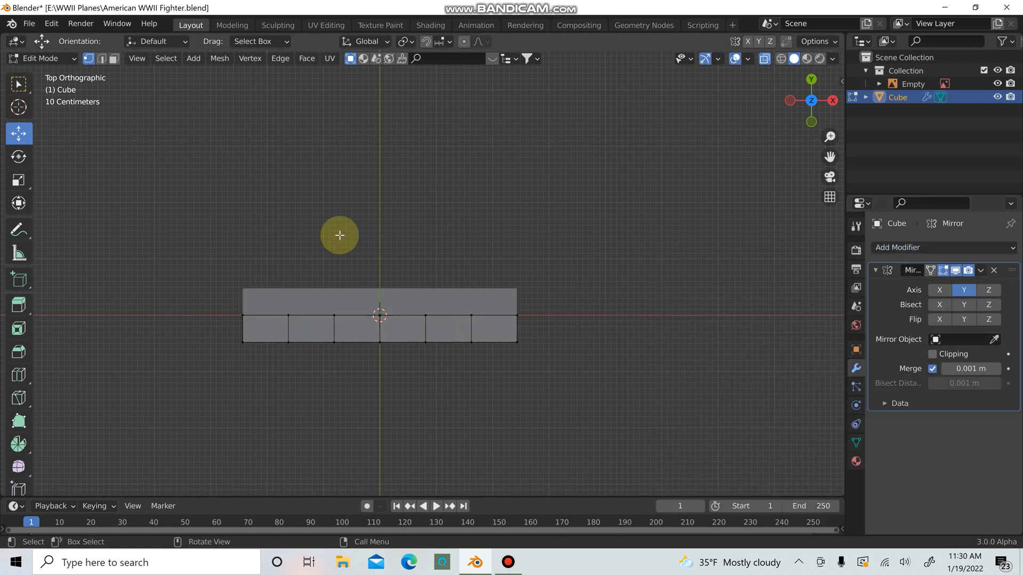
Try moving the corner vertices at the bar's positive X end with the Mirror modifier's Clipping off and on
left_click(932, 355)
left_click(516, 343)
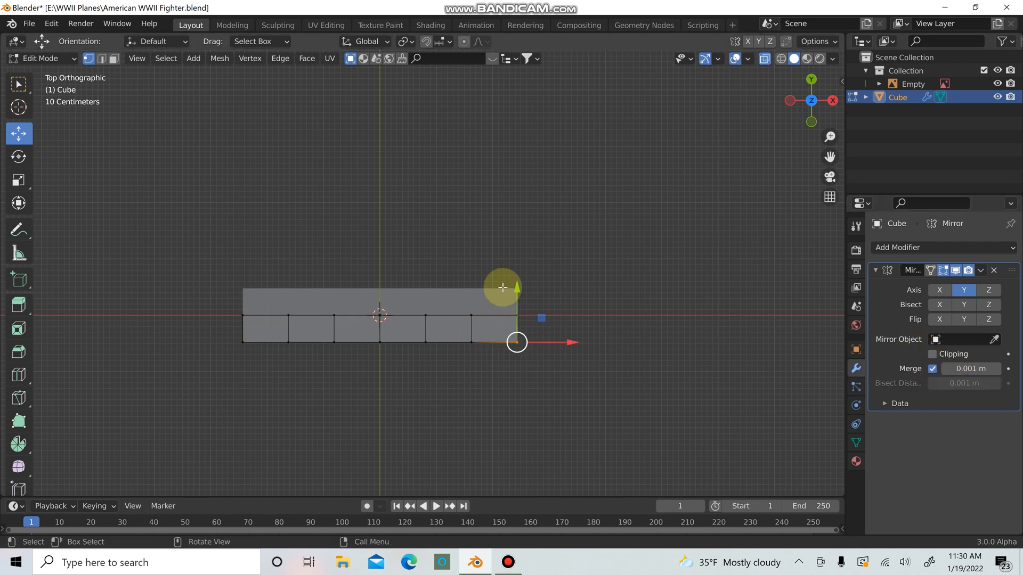
left_click_drag(516, 292, 514, 389)
key("ctrl+z")
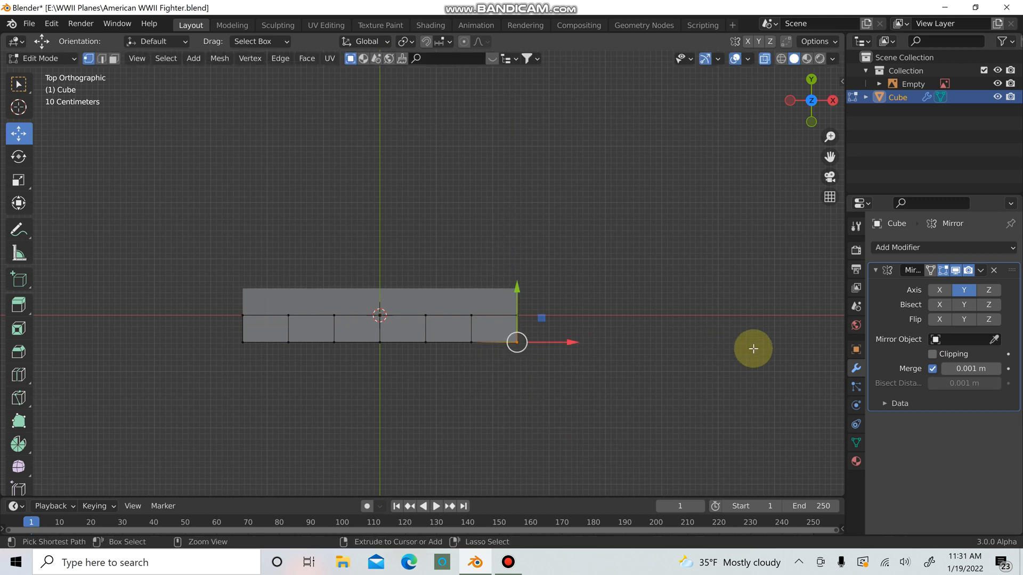
left_click(933, 354)
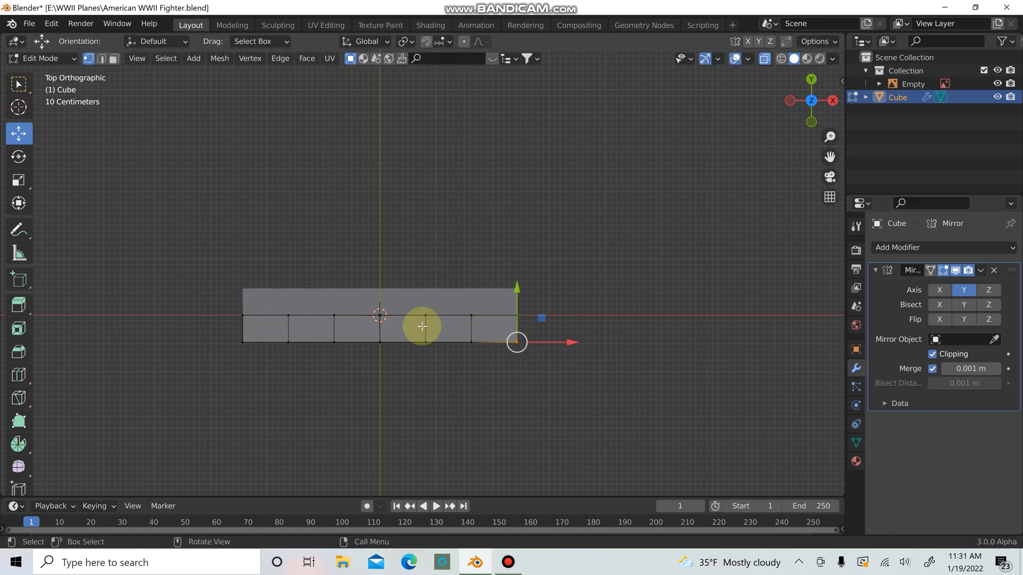
mouse_move(516, 292)
left_mouse_down()
mouse_move(516, 347)
mouse_move(515, 292)
mouse_move(499, 377)
mouse_move(519, 347)
mouse_move(529, 285)
left_mouse_up()
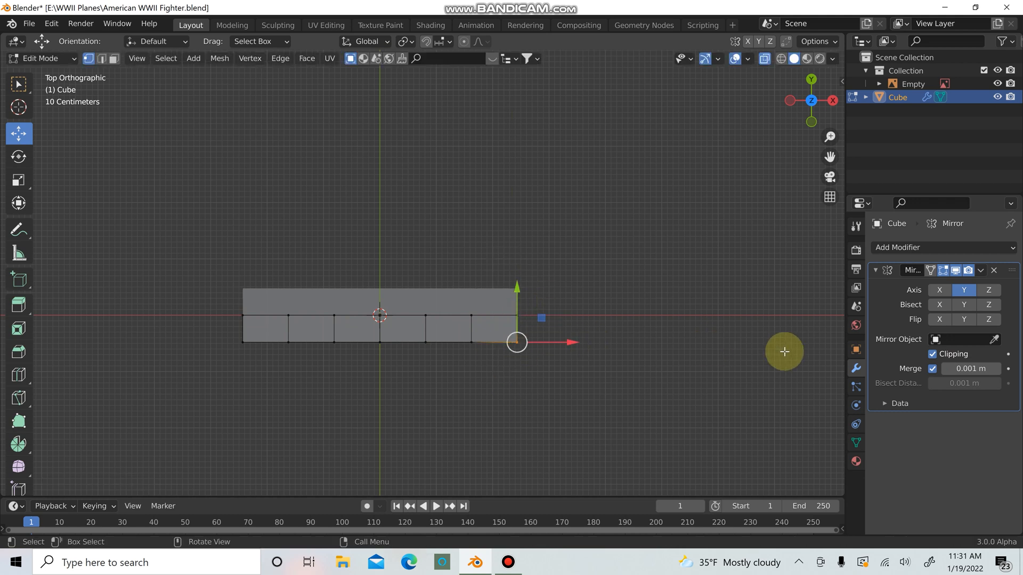
middle_click_drag(783, 352, 757, 400)
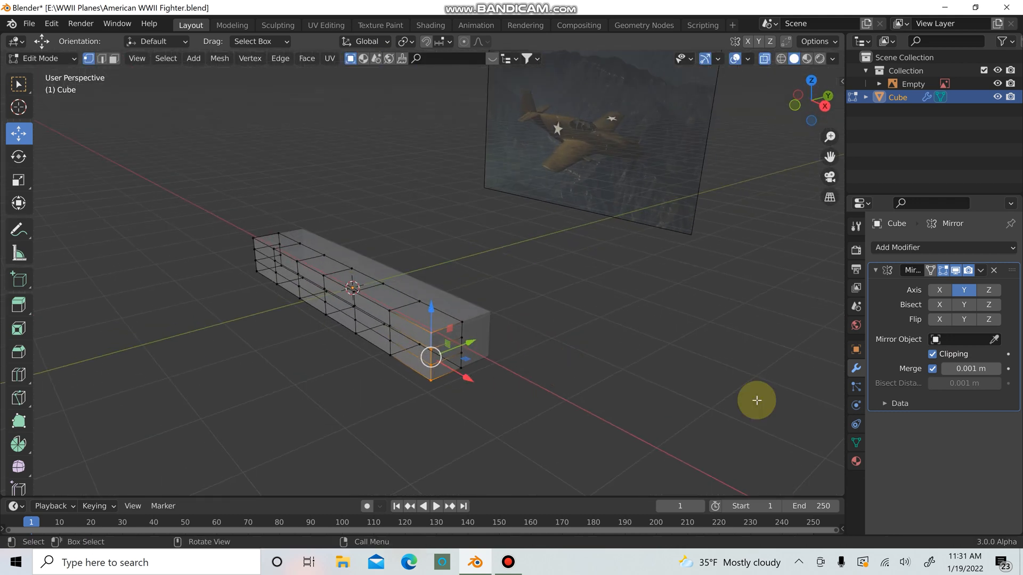
left_click(932, 354)
left_click_drag(434, 353, 428, 449)
middle_click_drag(489, 369, 564, 388)
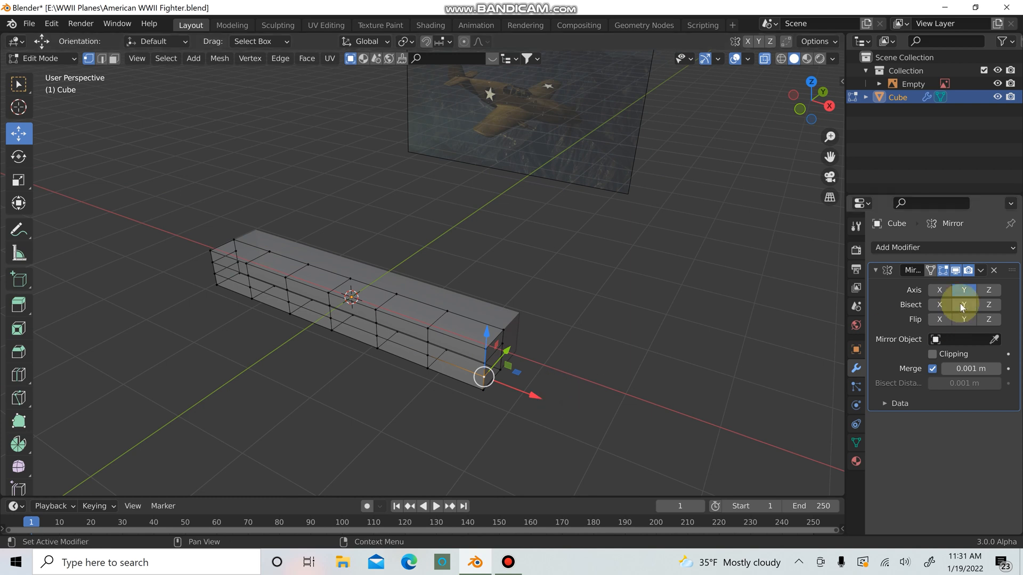
Check the mirrored bar in Object Mode, return to Edit Mode and turn off the X-ray display
key("Tab")
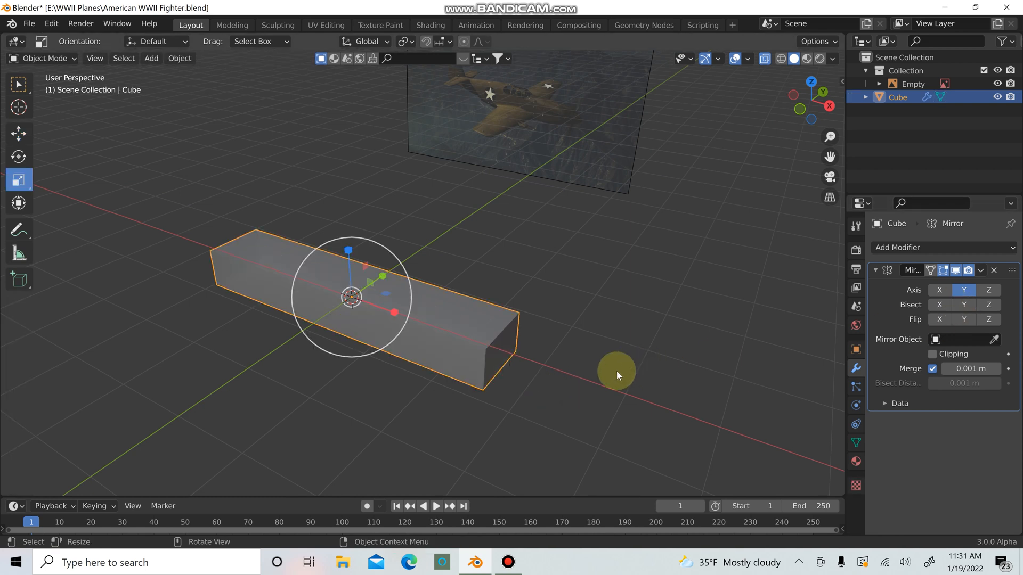
middle_click_drag(616, 370, 660, 153)
key("Tab")
left_click(761, 59)
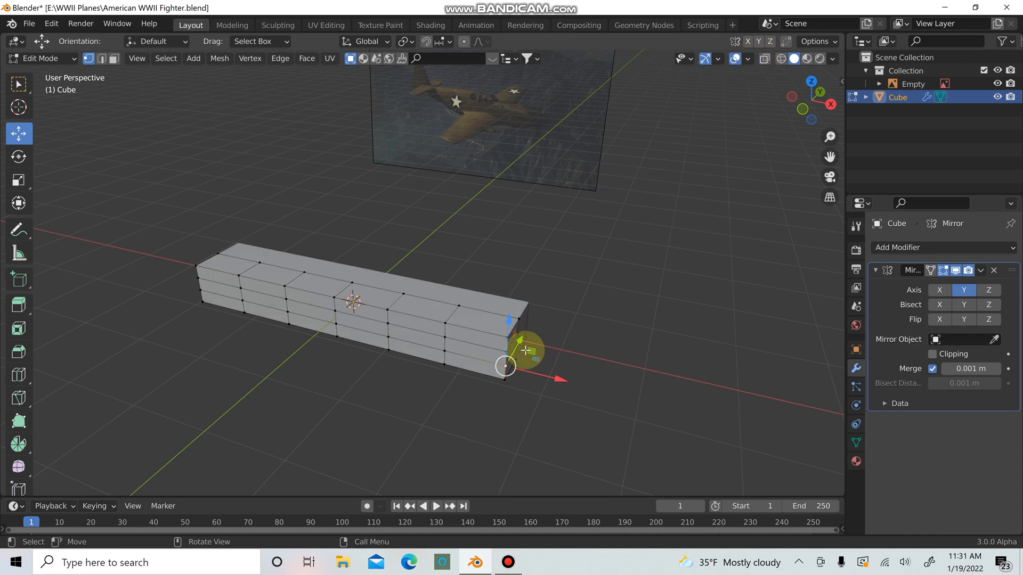
middle_click_drag(527, 350, 513, 352)
middle_click_drag(469, 379, 498, 370)
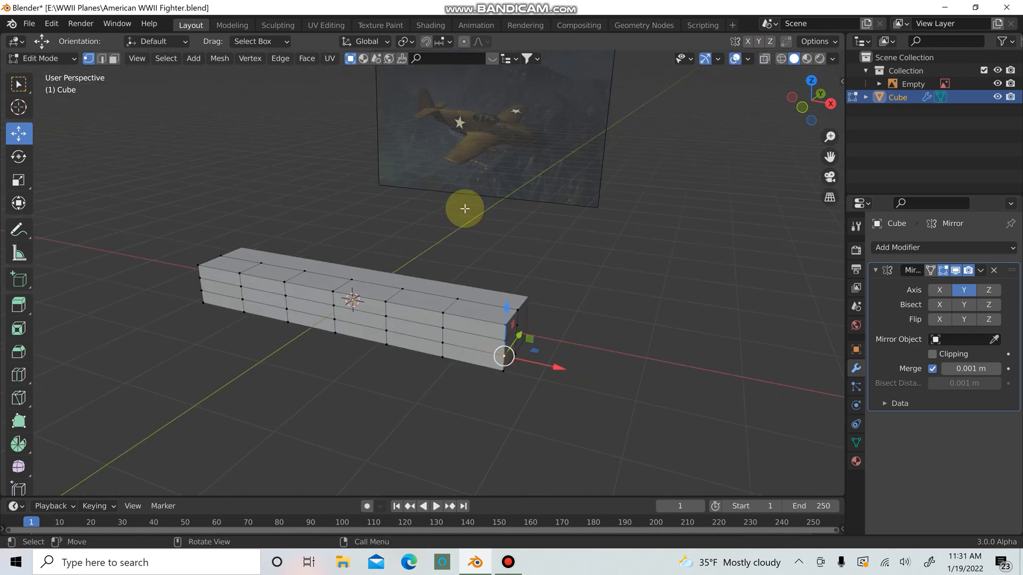
In face select mode, select the lowest side faces in the fourth and fifth segments and inset them together by about 0.05 m
key("3")
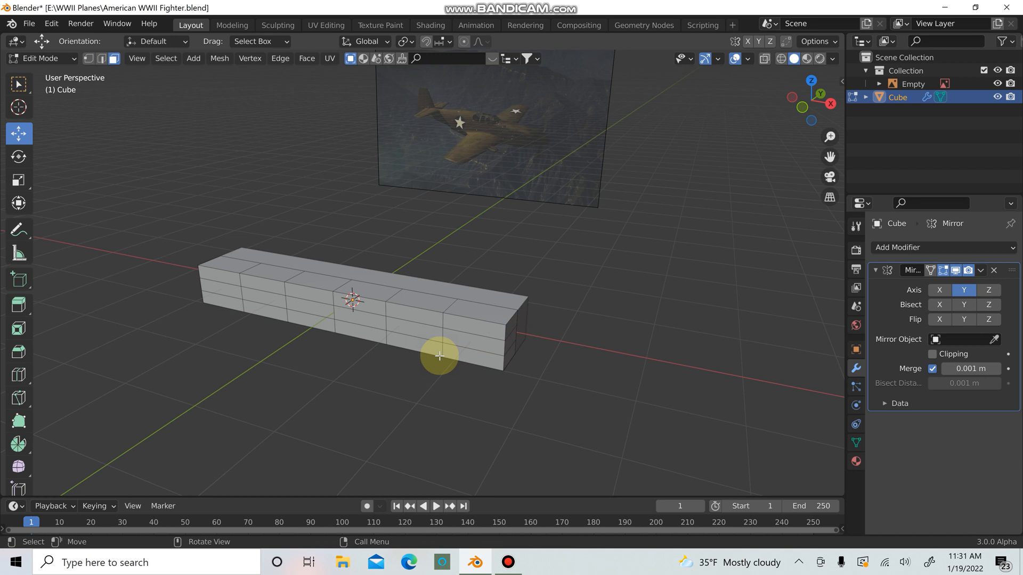
key("KP_1")
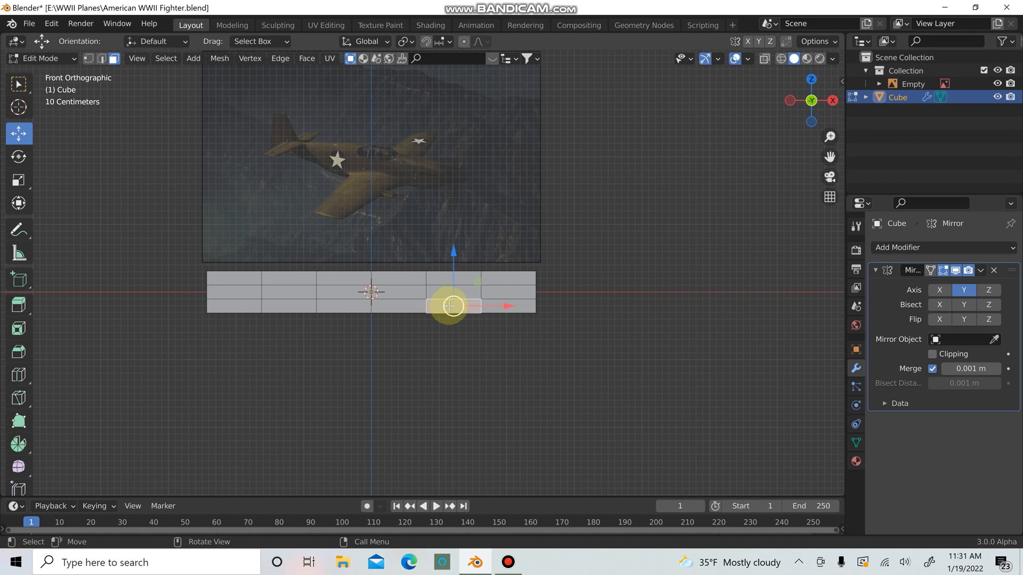
middle_click_drag(449, 306, 463, 334)
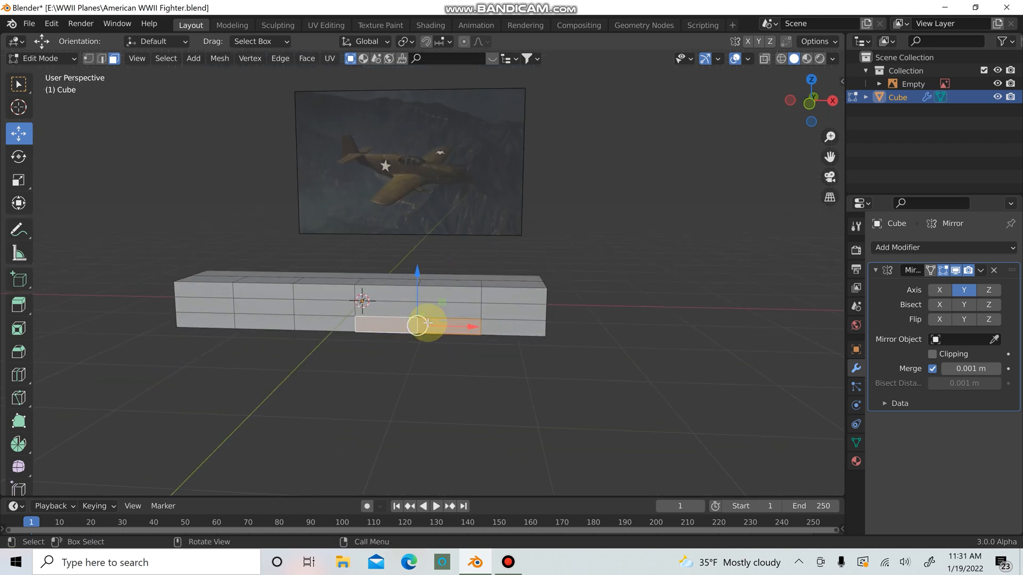
middle_click_drag(440, 334, 442, 331)
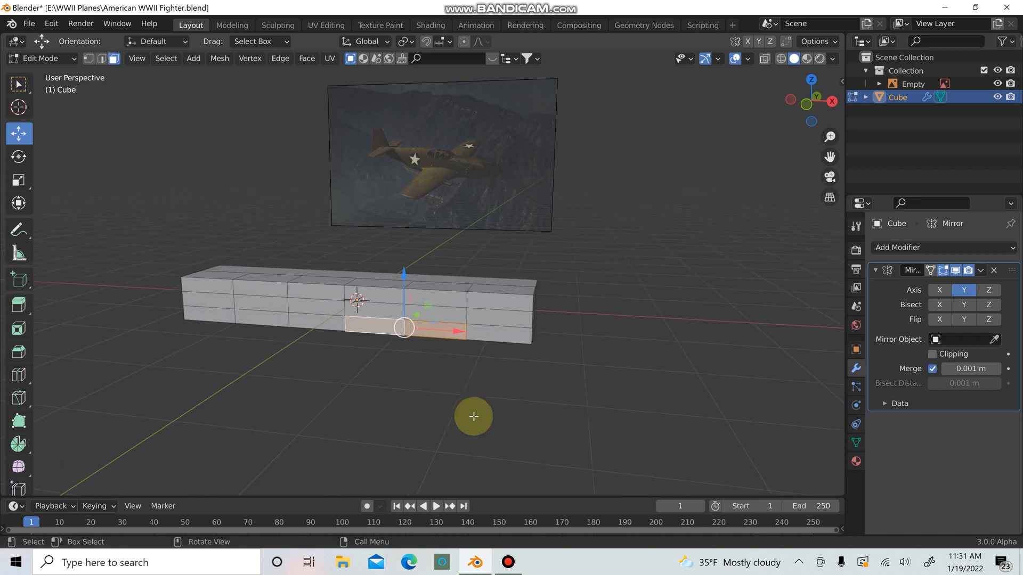
key("i")
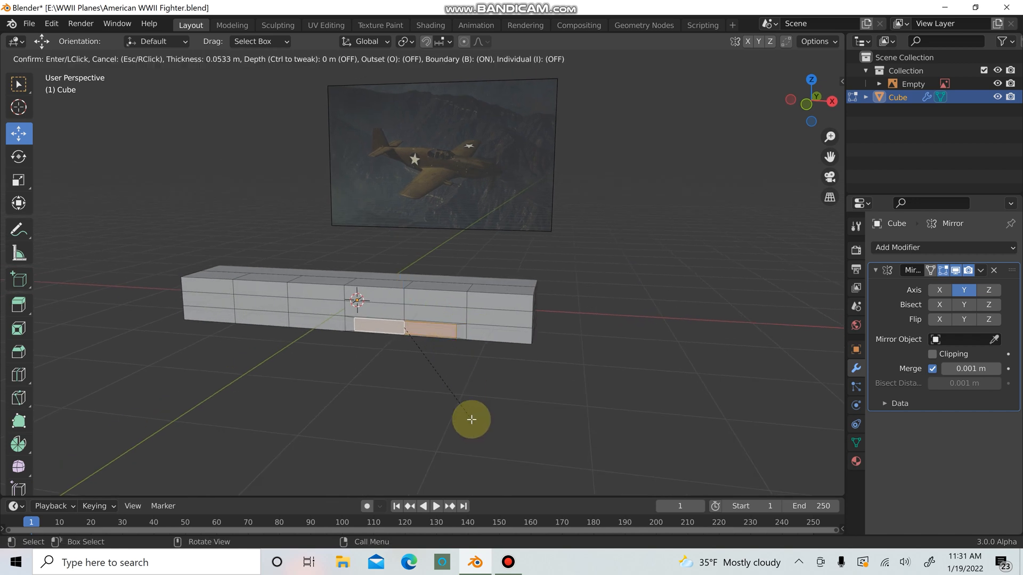
left_click(471, 419)
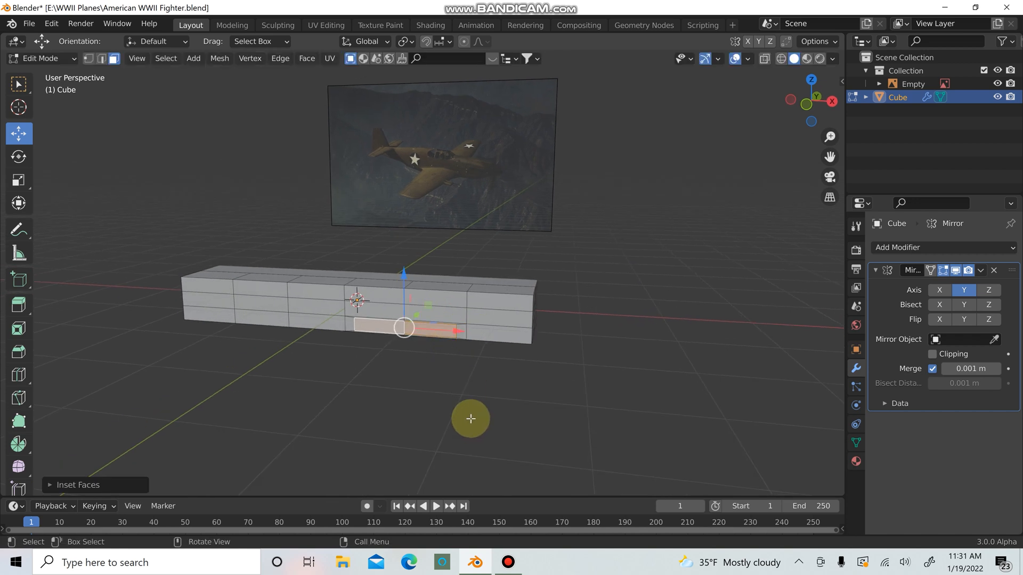
From the top view, extrude the inset faces about 2 m outward along the Y axis to form the wings
key("KP_7")
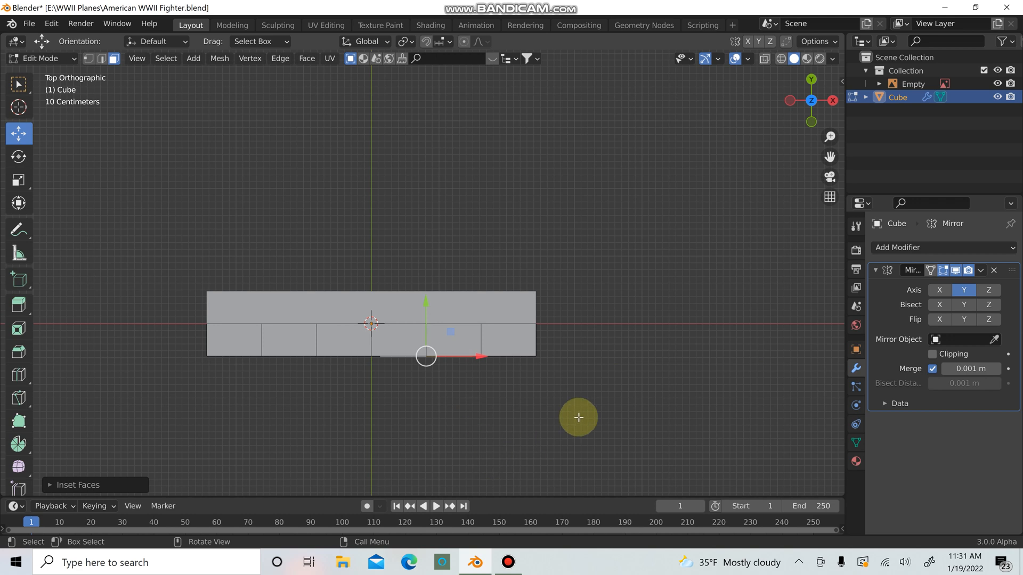
key("e")
key("y")
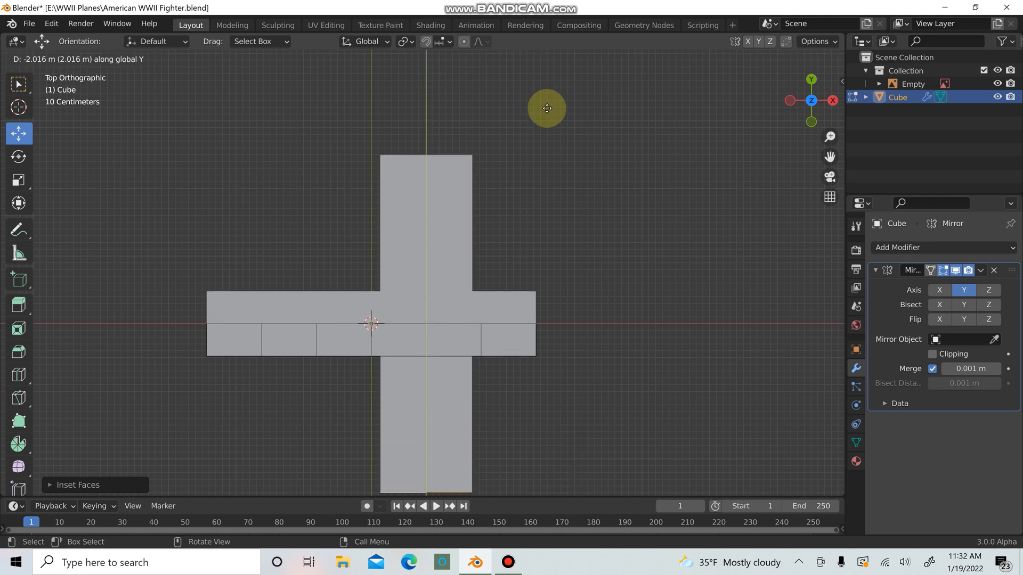
left_click(548, 109)
Scale the wing-tip faces down uniformly to about 0.55 so the wings taper outward
middle_click_drag(554, 308, 524, 277)
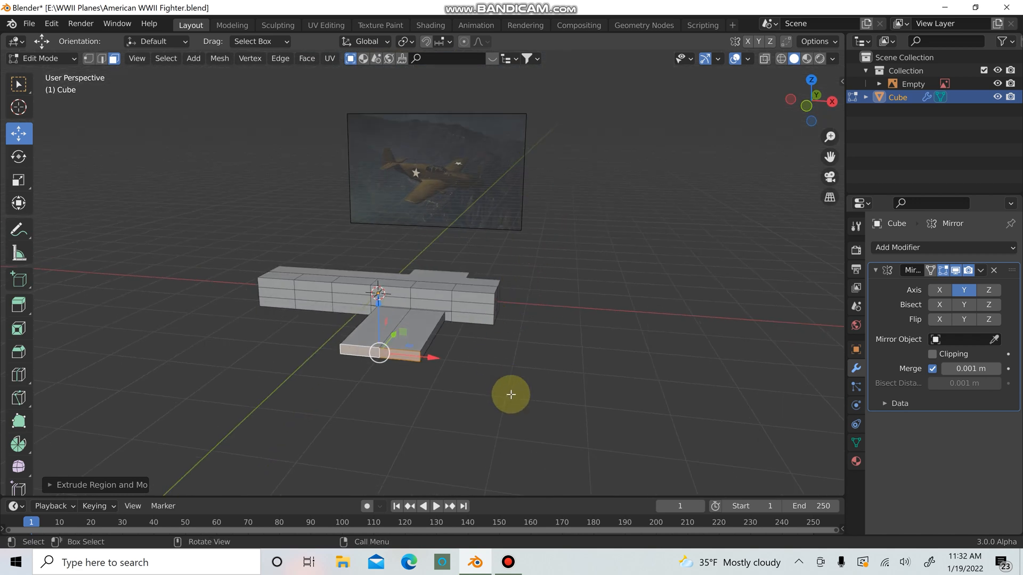
key("s")
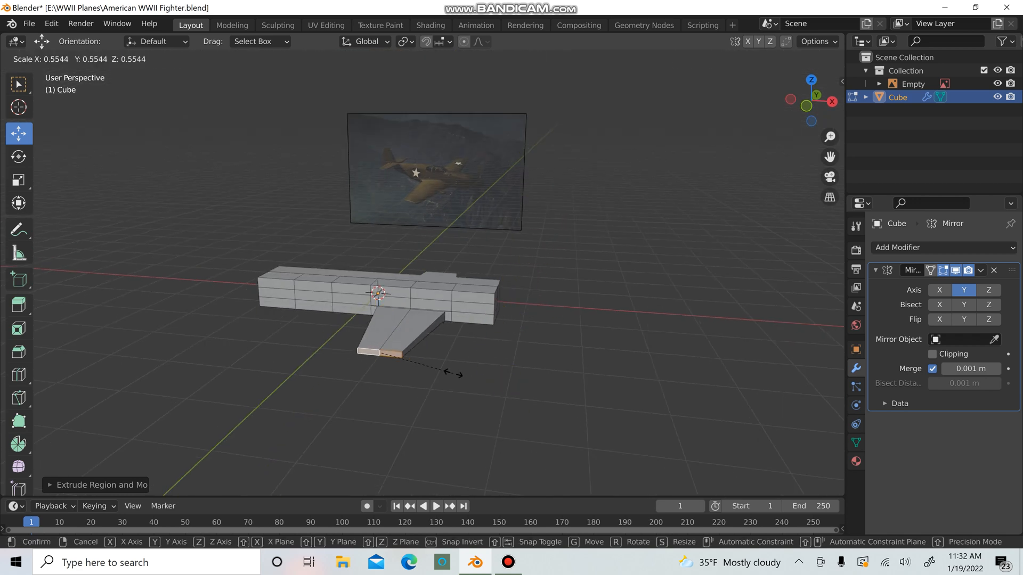
left_click(454, 374)
Raise the wing-tip faces slightly along the Z axis so the wings angle upward
middle_click_drag(454, 373, 388, 374)
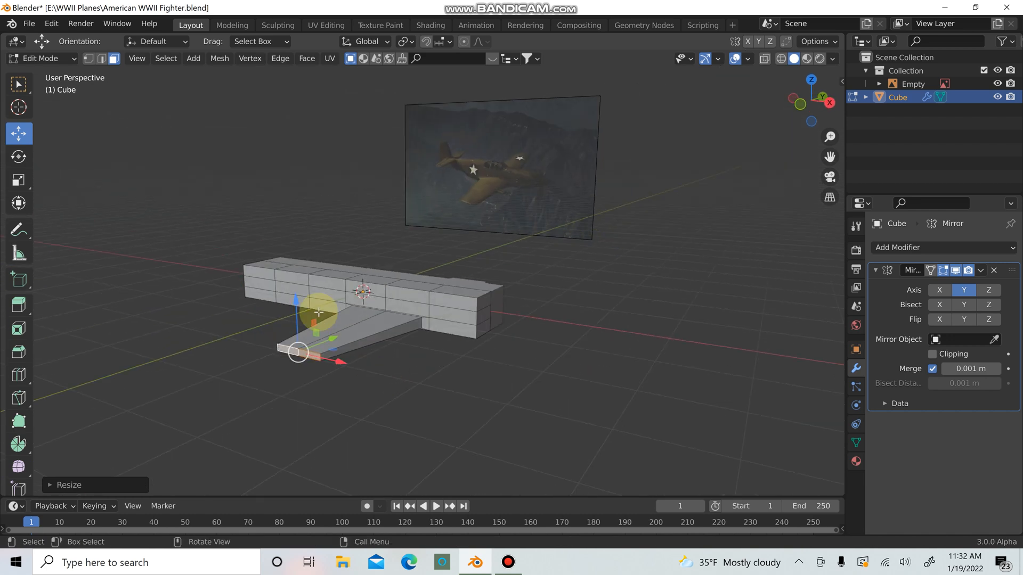
left_click_drag(295, 299, 304, 299)
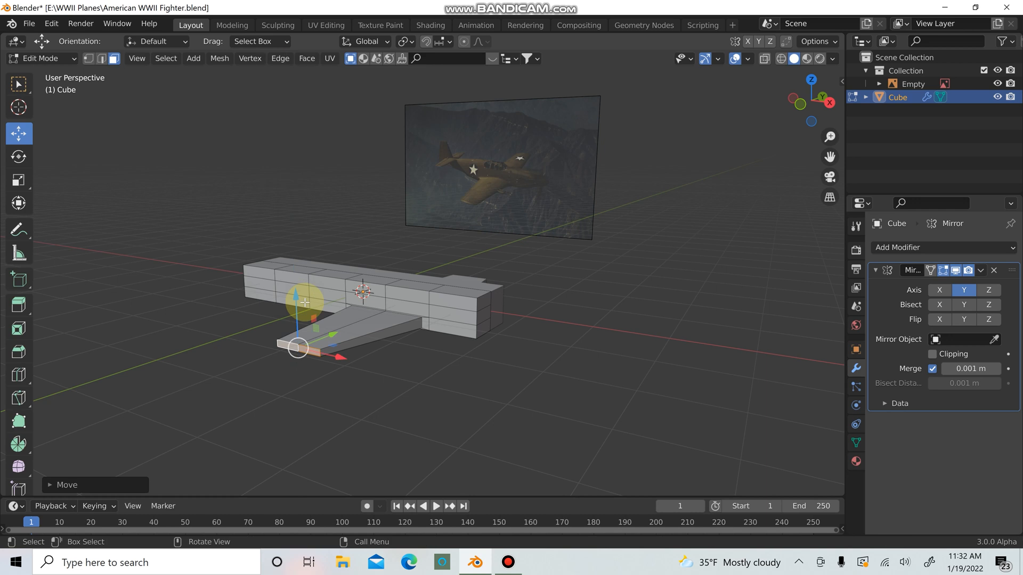
middle_click_drag(304, 299, 360, 326)
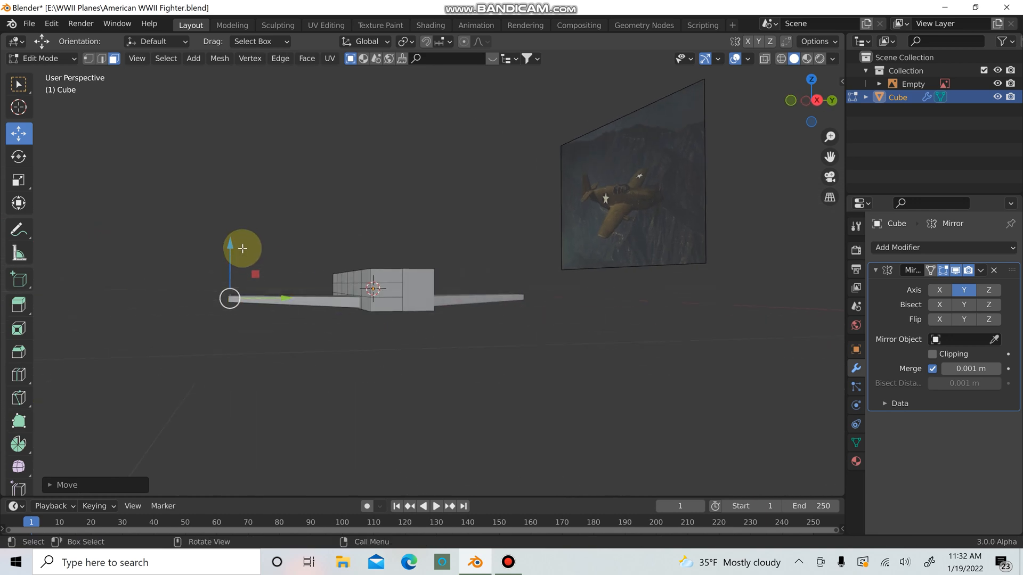
middle_click_drag(242, 248, 487, 301)
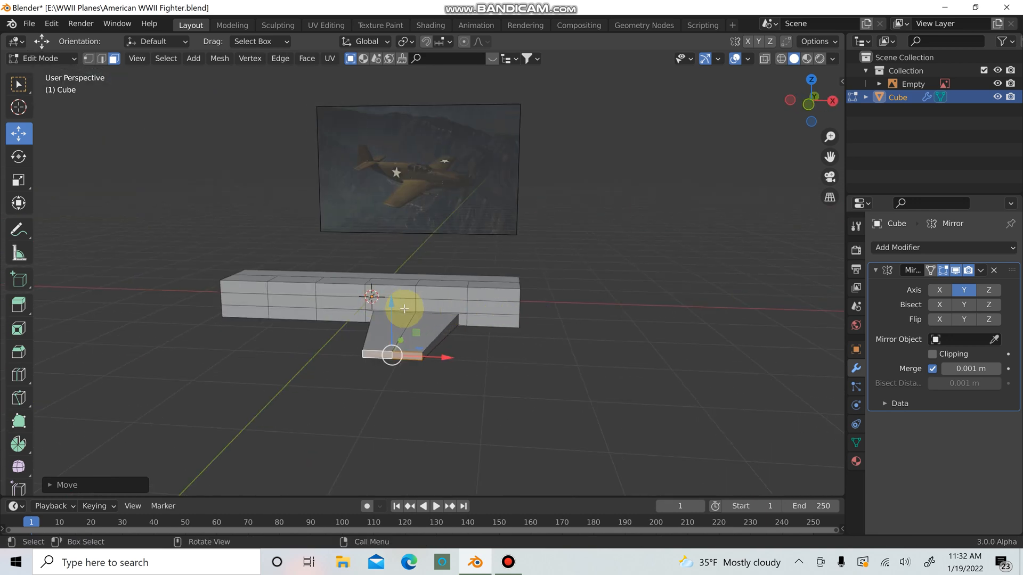
middle_click_drag(404, 306, 247, 251)
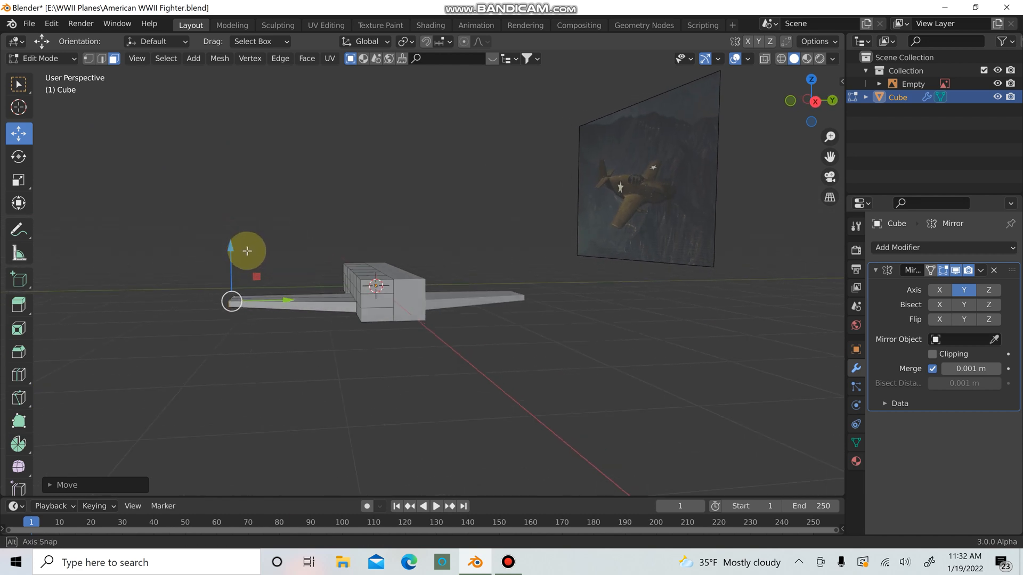
Try a steep upward tilt of the wing tips, undo it, and raise them only a little along Z
left_click_drag(229, 242, 289, 169)
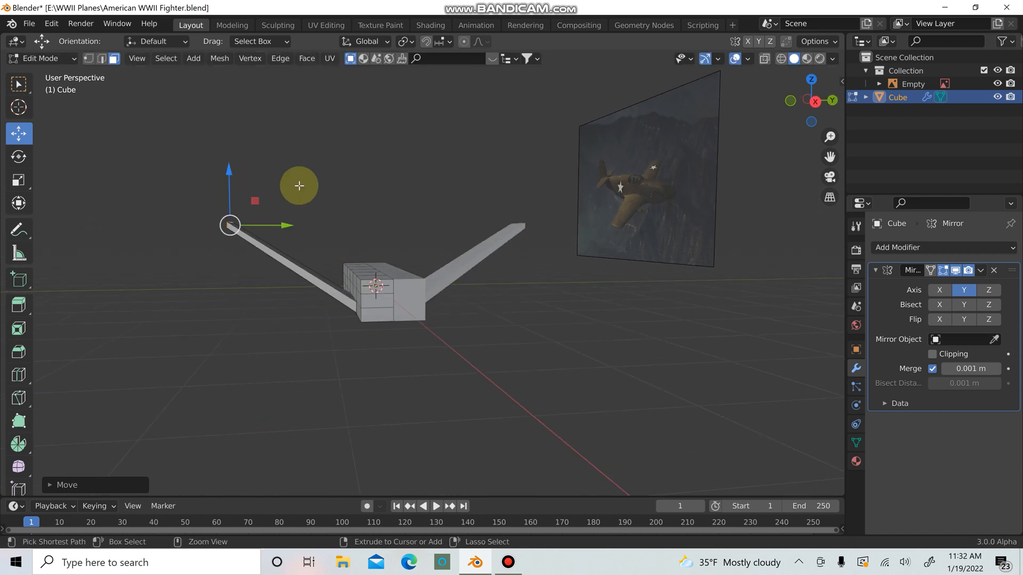
key("ctrl+z")
left_click_drag(231, 248, 232, 244)
middle_click_drag(360, 312, 547, 341)
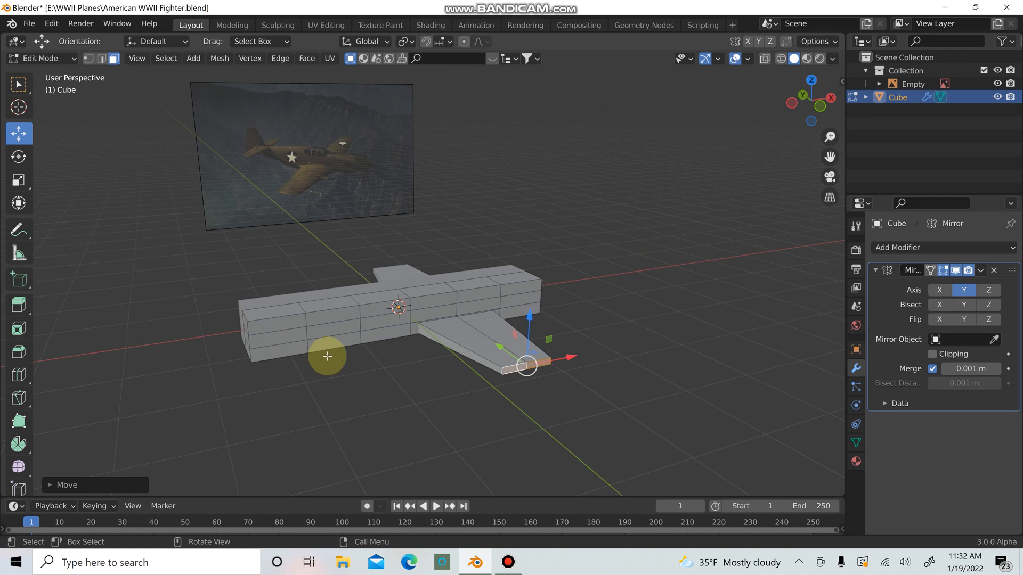
middle_click_drag(539, 370, 511, 369)
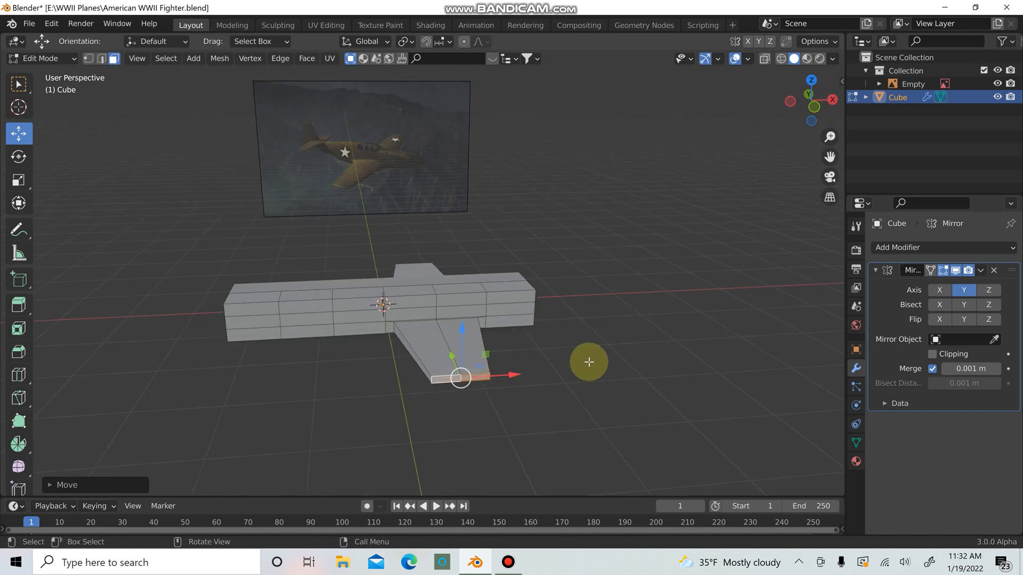
From the front view with X-ray on, select the first two columns of vertices at the fuselage's negative X end in vertex mode
key("KP_1")
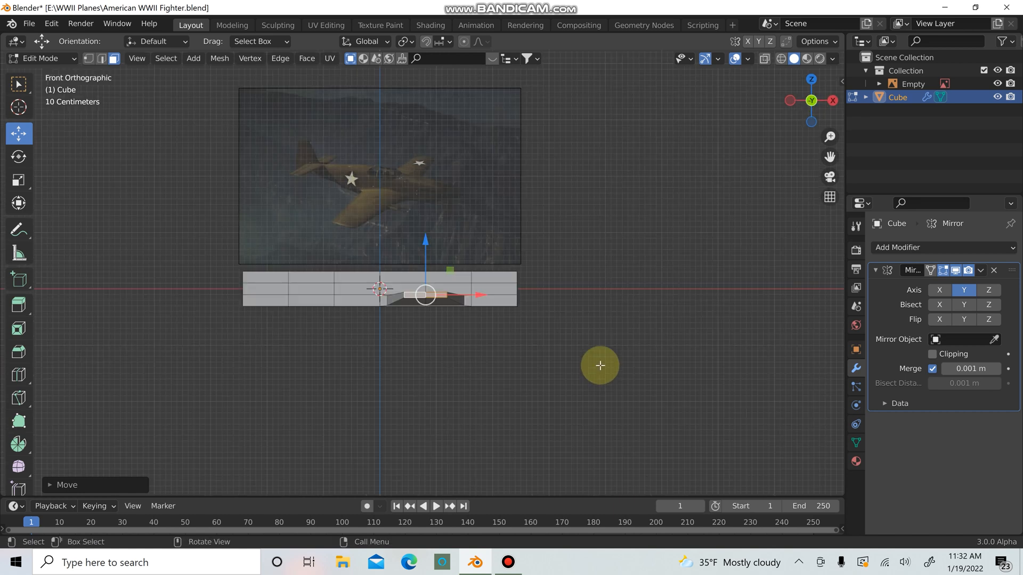
left_click(763, 59)
key("1")
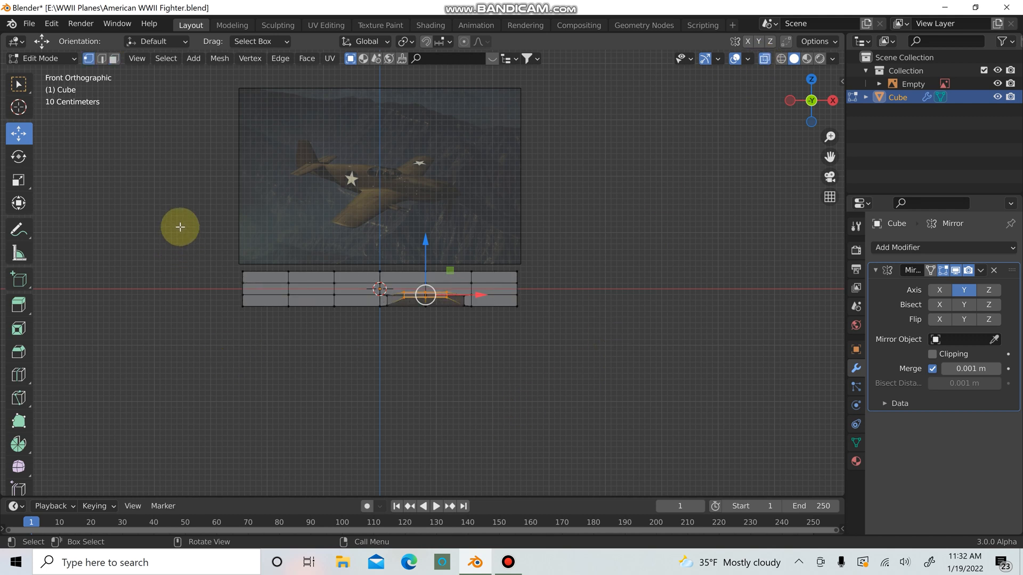
left_click_drag(181, 227, 298, 336)
middle_click_drag(404, 388, 453, 412)
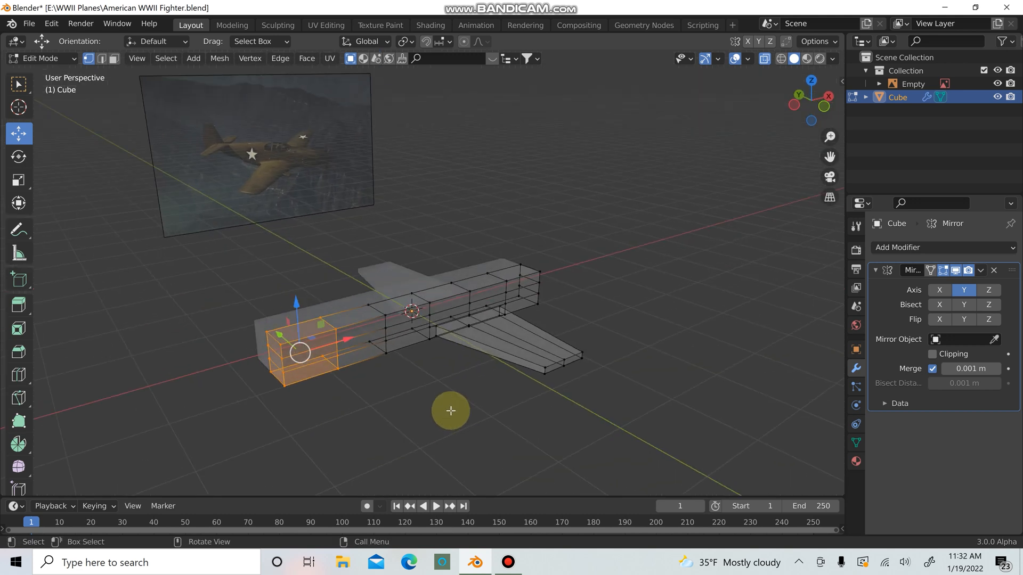
Try scaling the selected tail vertices down uniformly with the Mirror modifier's Clipping off
key("s")
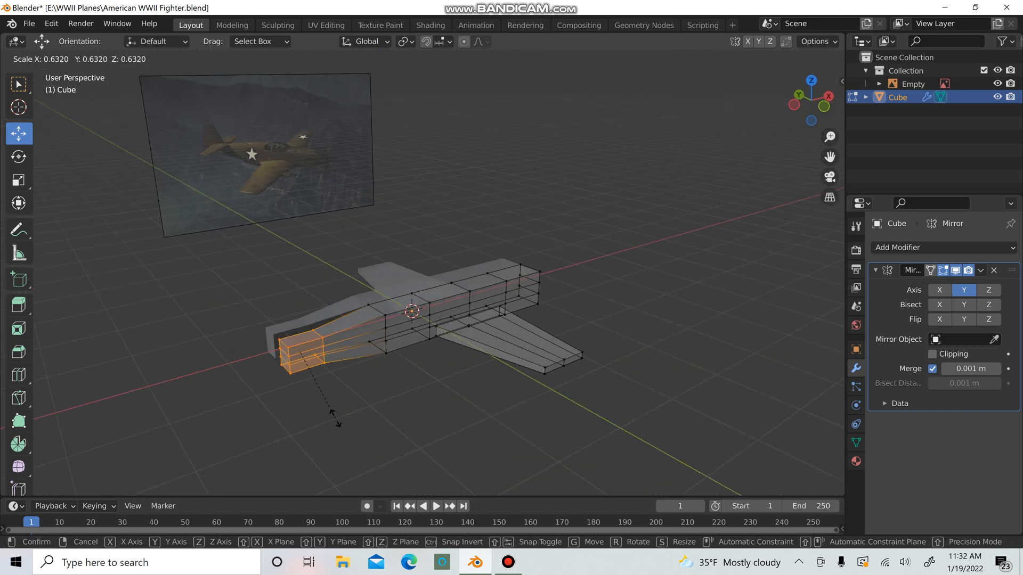
left_click(335, 418)
middle_click_drag(450, 371, 506, 424)
key("s")
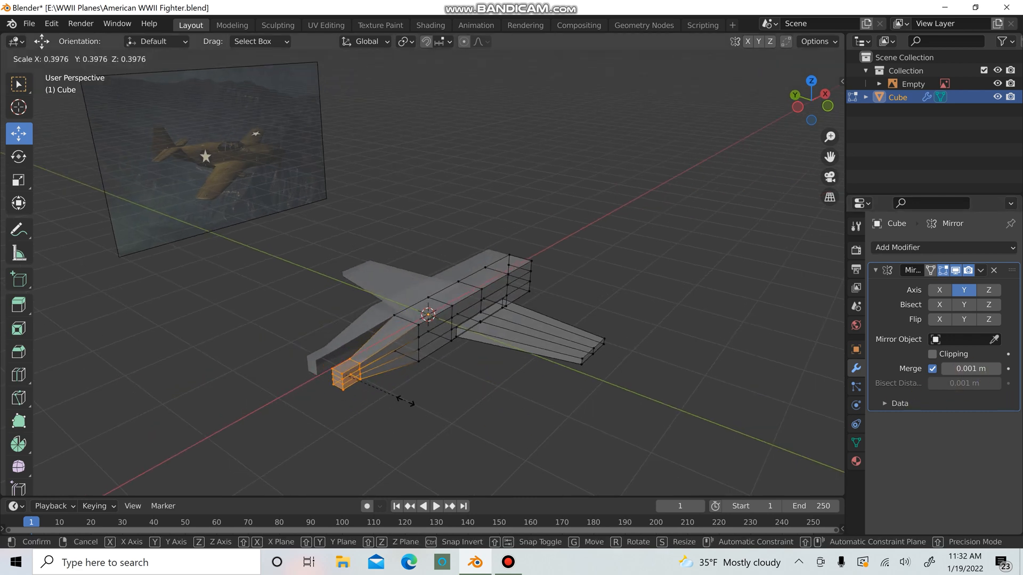
right_click(424, 422)
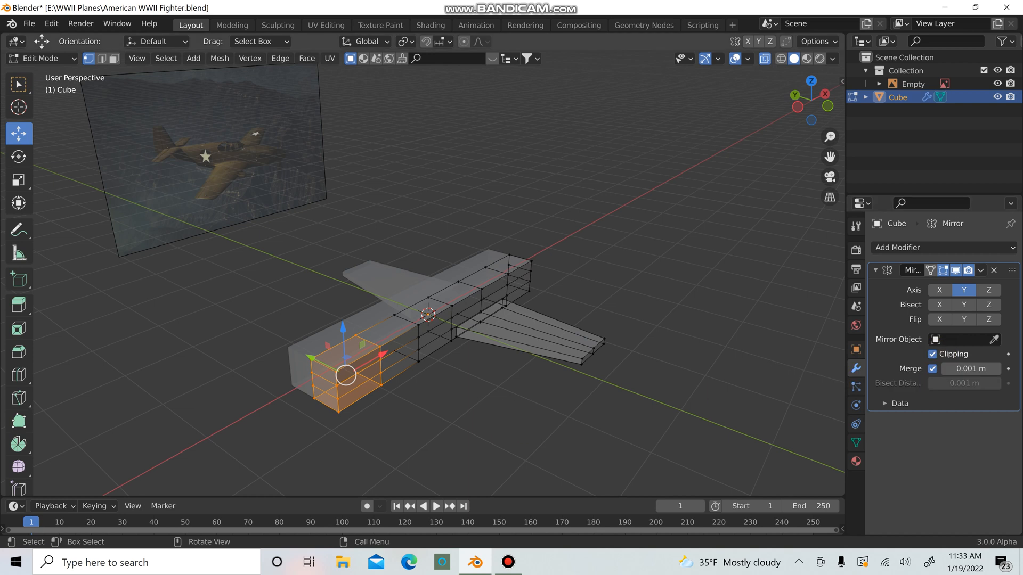
With the Mirror modifier's Clipping on, scale the selected tail vertices along the Y axis to narrow the rear fuselage
key("s")
right_click(445, 412)
middle_click_drag(445, 412, 46, 216)
key("s")
key("y")
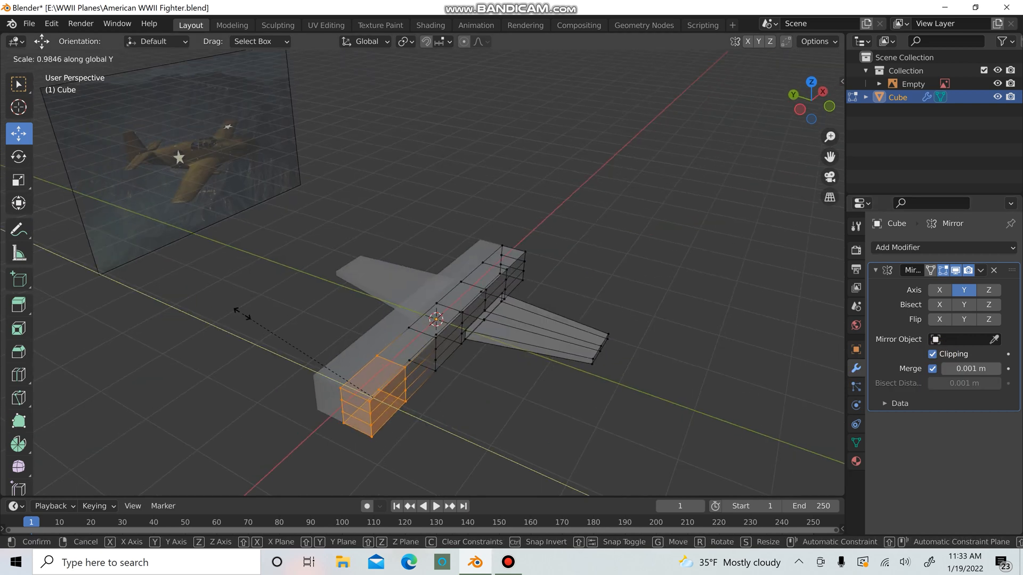
left_click(330, 382)
middle_click_drag(490, 400, 419, 379)
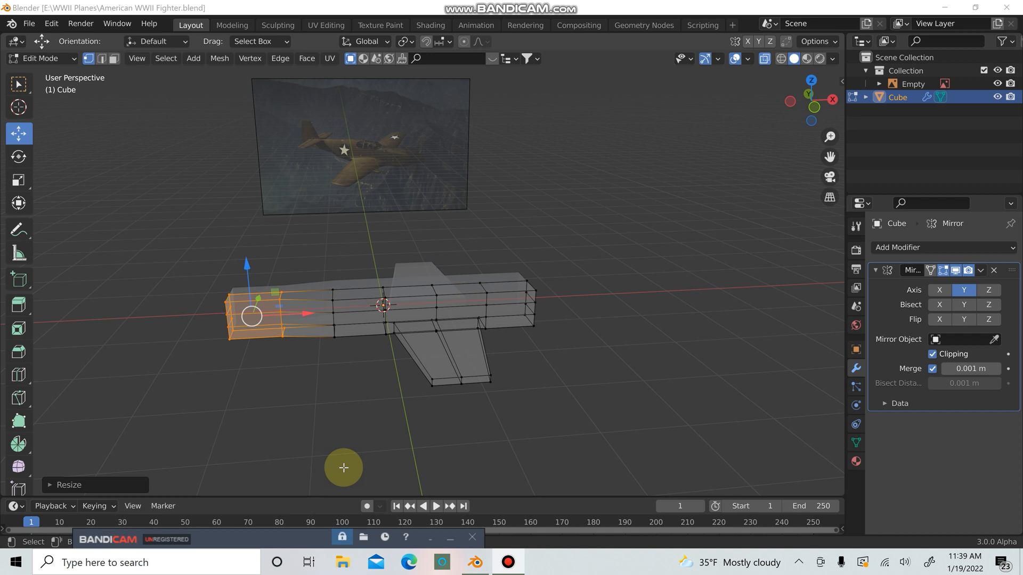
Narrow only the outermost tail-end vertices further along the Y axis, and return to Object Mode with X-ray off
middle_click_drag(343, 413, 384, 396)
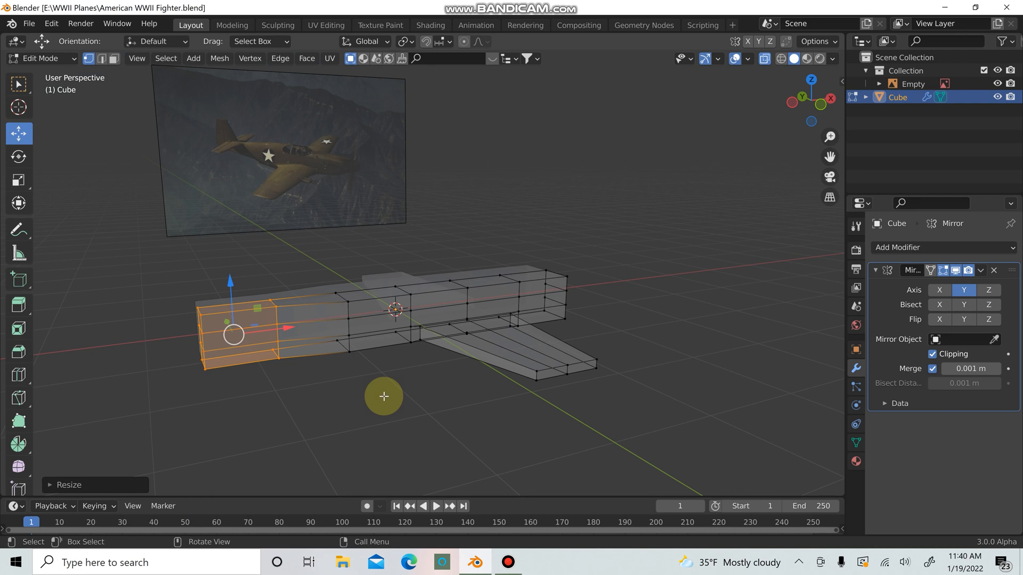
middle_click_drag(367, 363, 431, 381)
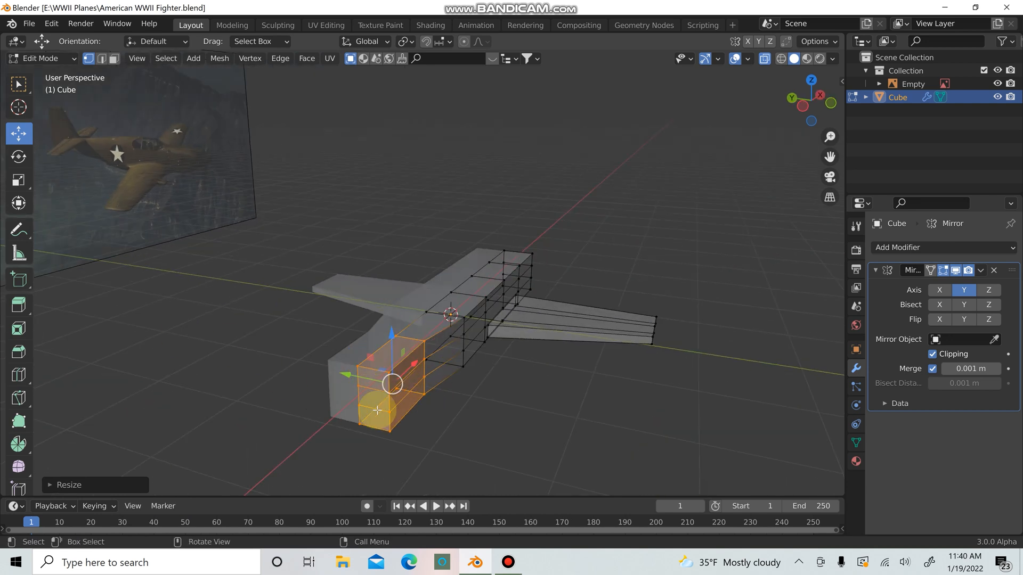
middle_click_drag(377, 409, 250, 381)
left_click_drag(155, 297, 225, 398)
middle_click_drag(235, 402, 249, 400)
left_click(19, 180)
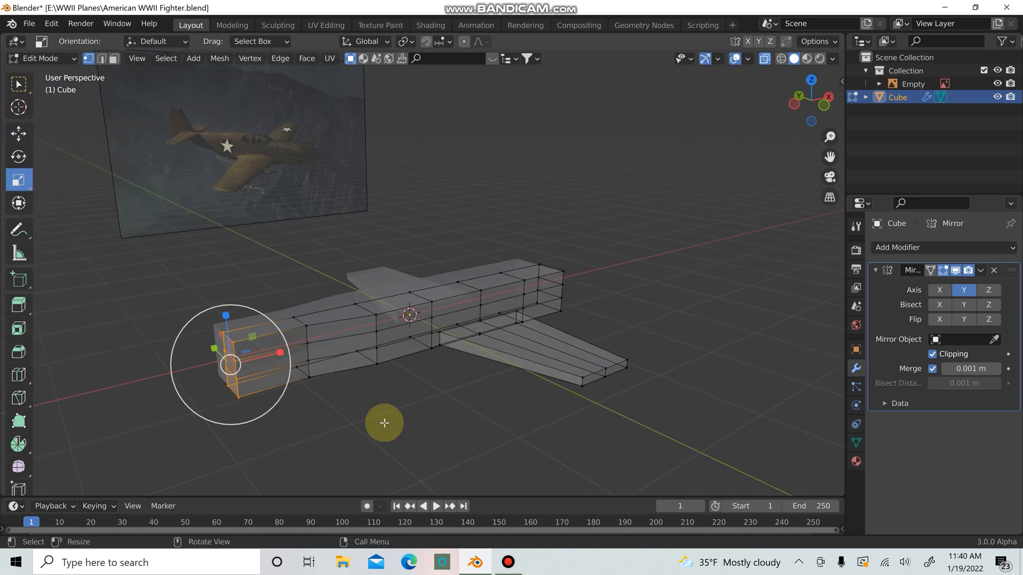
key("s")
key("y")
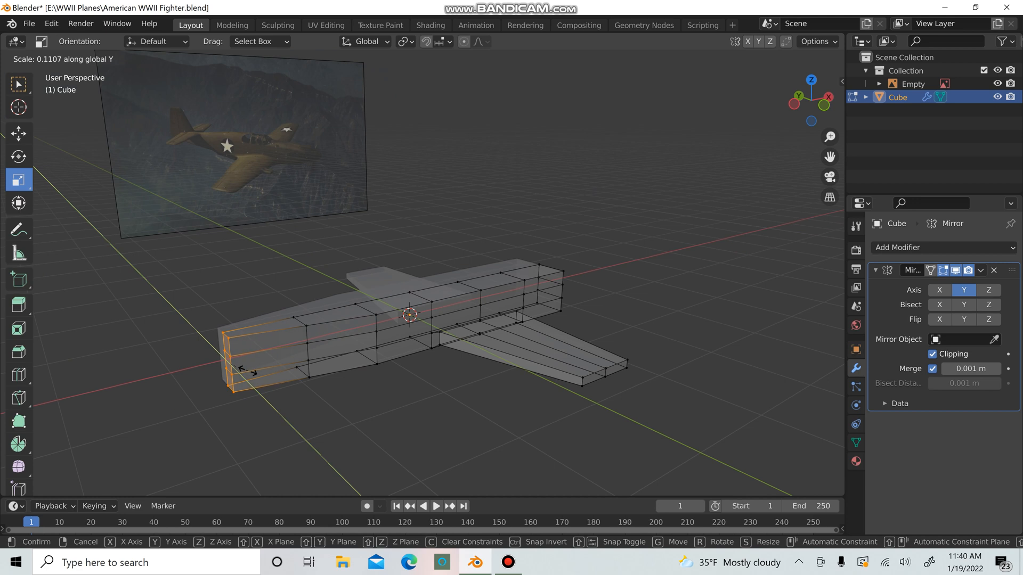
left_click(372, 407)
key("Tab")
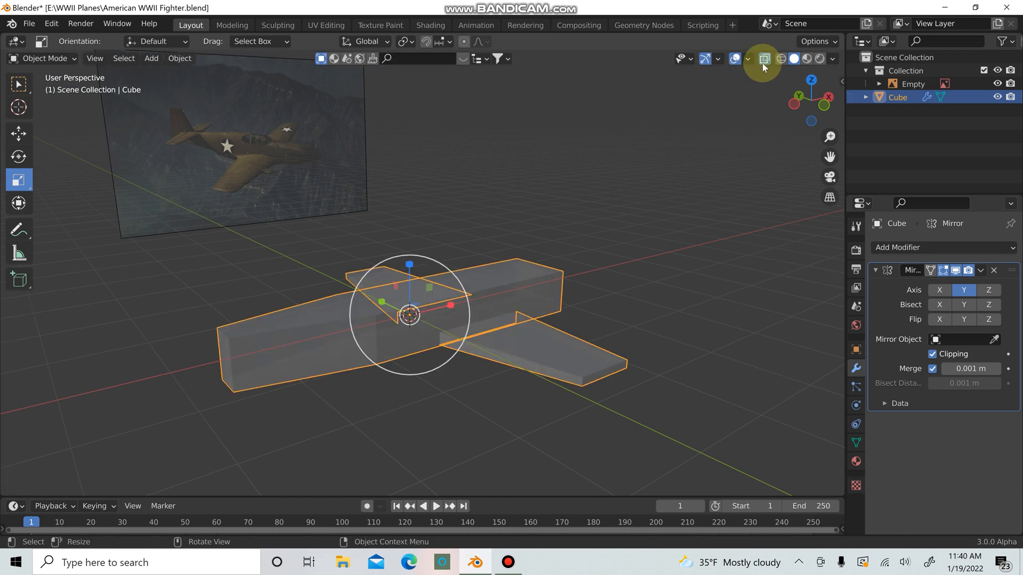
left_click(764, 59)
mouse_move(615, 231)
middle_mouse_down()
mouse_move(593, 264)
mouse_move(490, 324)
mouse_move(515, 292)
mouse_move(612, 247)
middle_mouse_up()
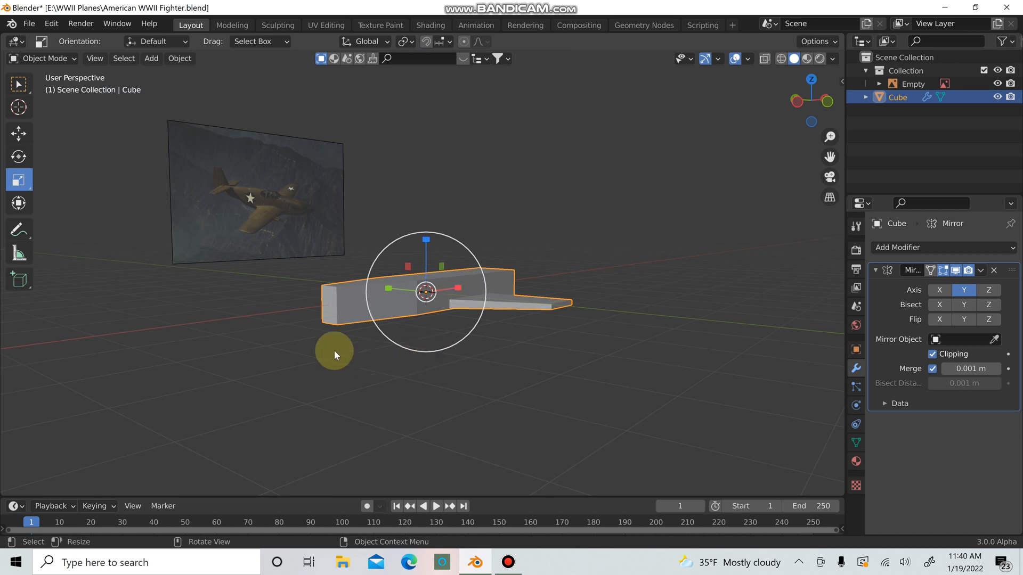
In Edit Mode from the front view with X-ray on, move the lower tail-end vertices toward positive X to slant the tail
key("KP_1")
key("Tab")
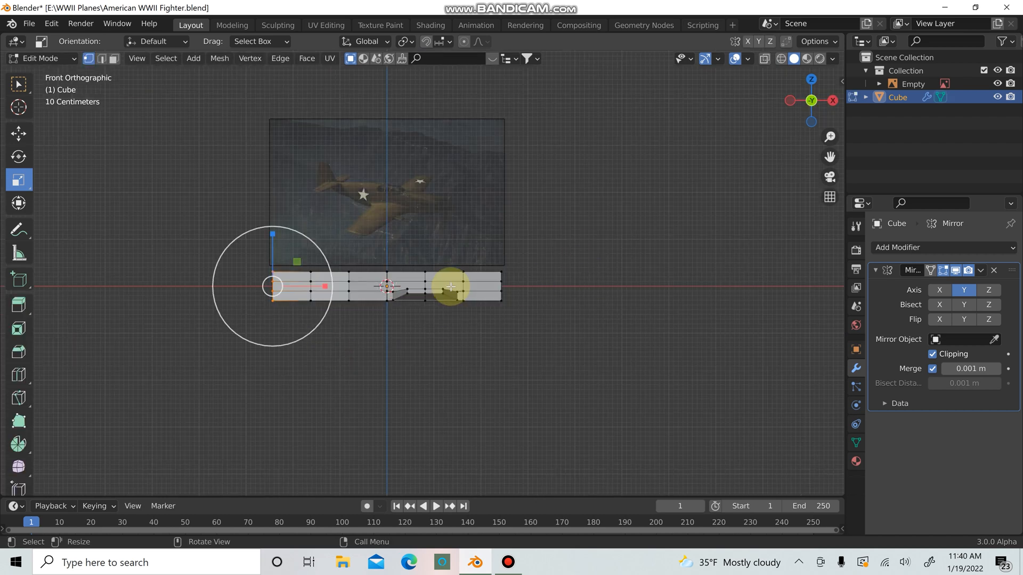
scroll(448, 290, "up", 4)
middle_click_drag(447, 292, 838, 139, "shift")
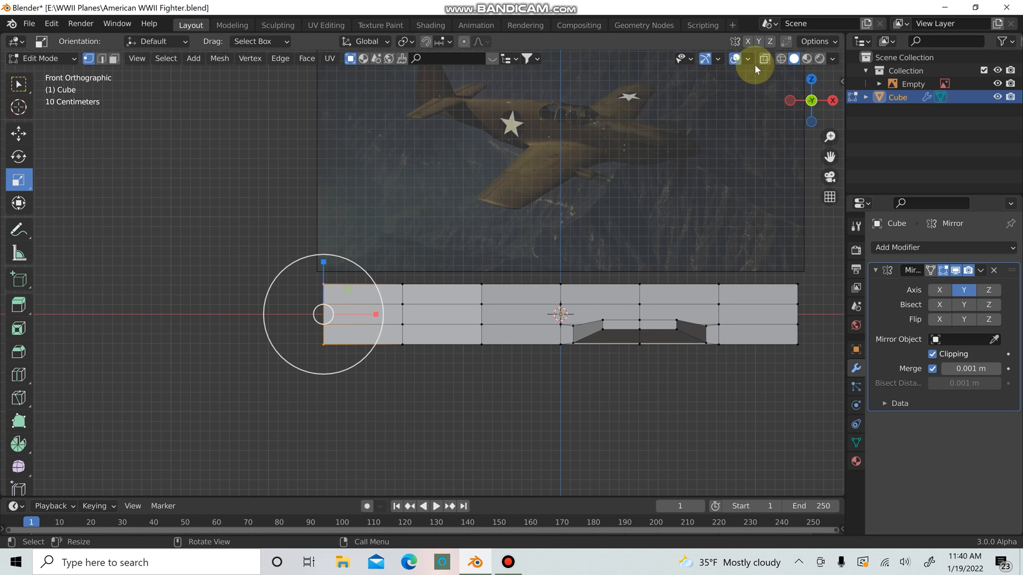
left_click(764, 58)
left_click_drag(302, 402, 381, 333)
left_click(18, 134)
left_click_drag(312, 368, 341, 337)
left_click_drag(368, 345, 388, 344)
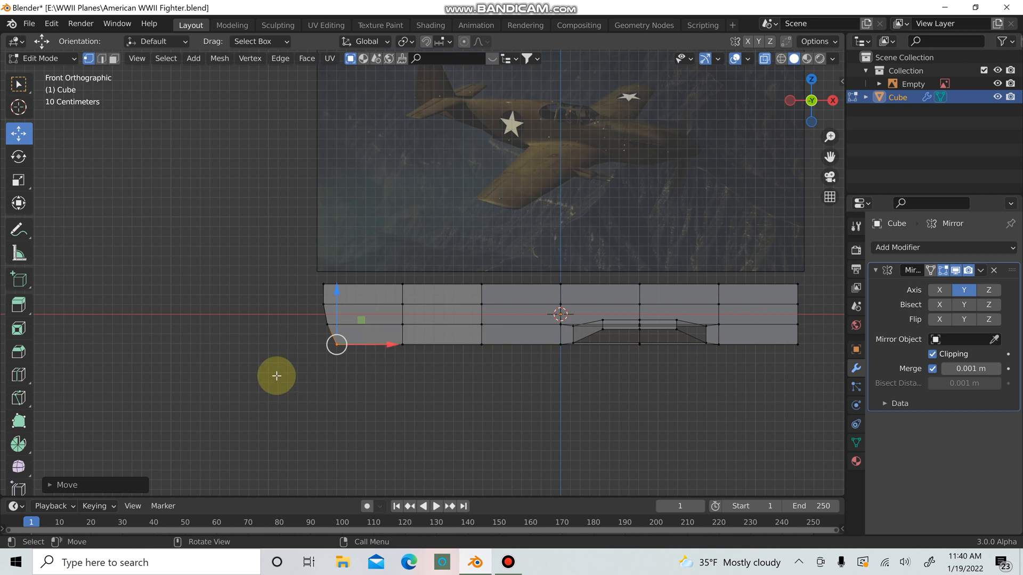
Try raising the bottom vertices of the rear fuselage segments slightly along Z, and undo that move
left_click_drag(276, 376, 503, 342)
left_click_drag(412, 298, 523, 324)
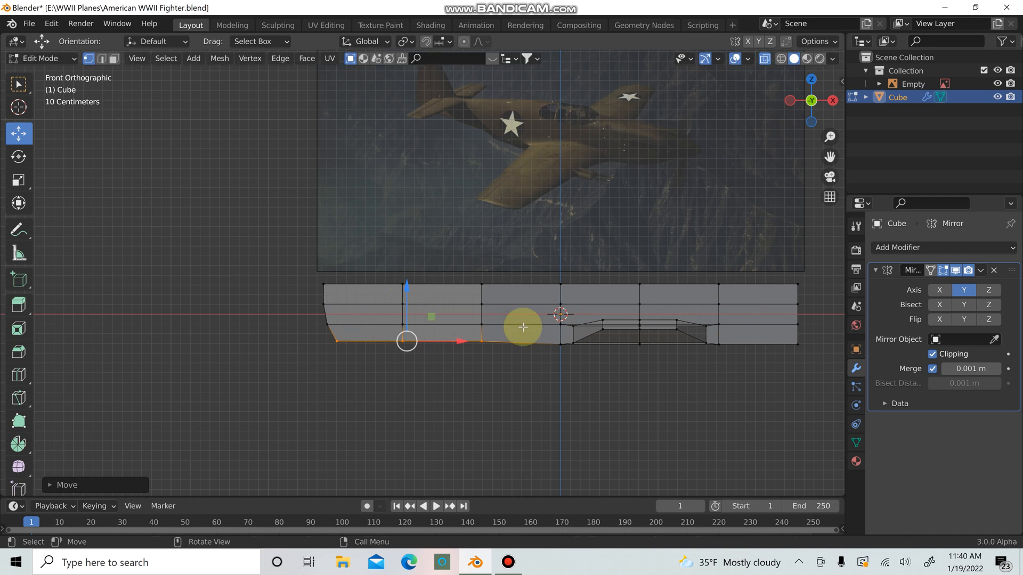
middle_click_drag(523, 324, 567, 327)
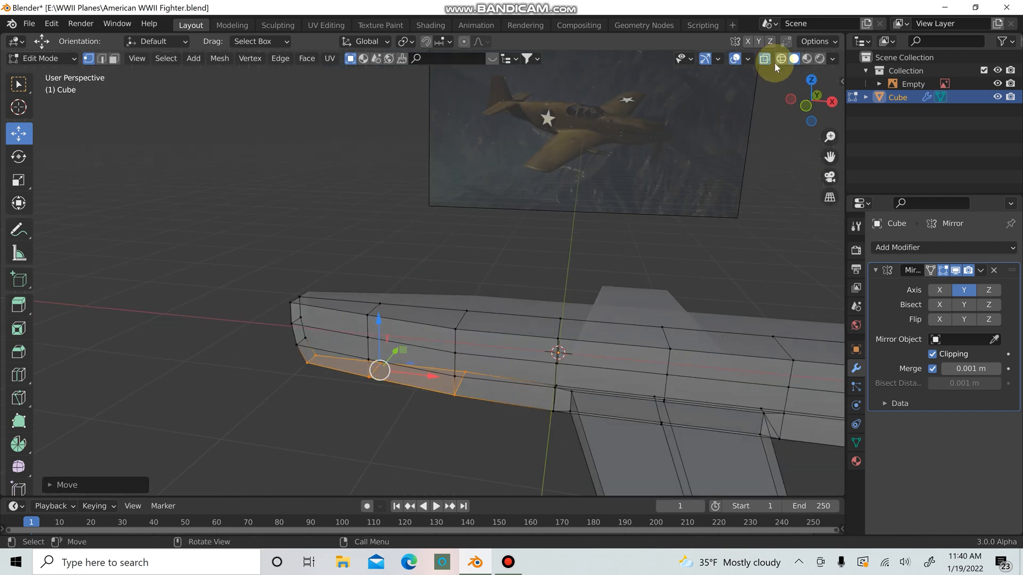
middle_click_drag(709, 131, 636, 207)
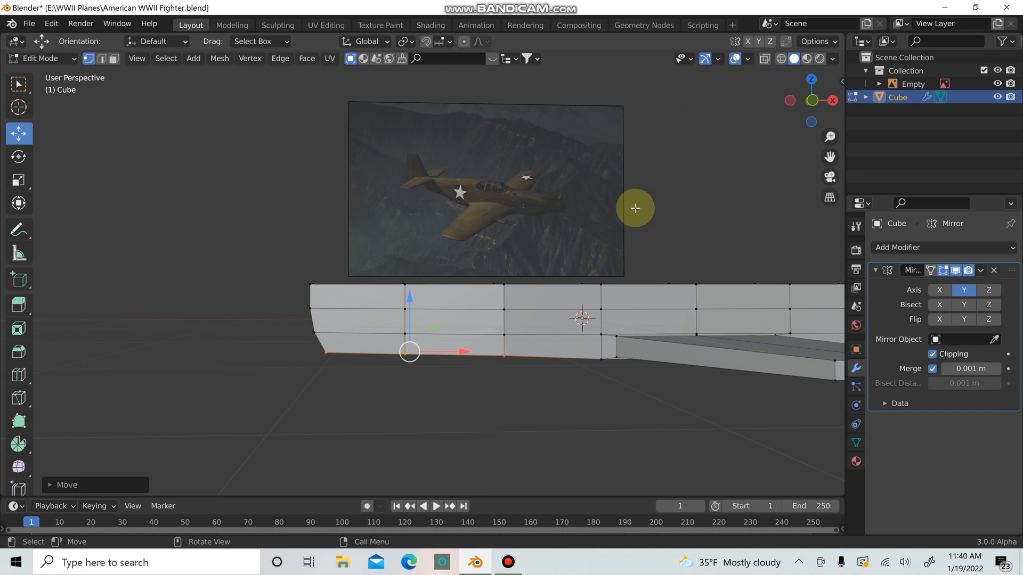
key("ctrl+z")
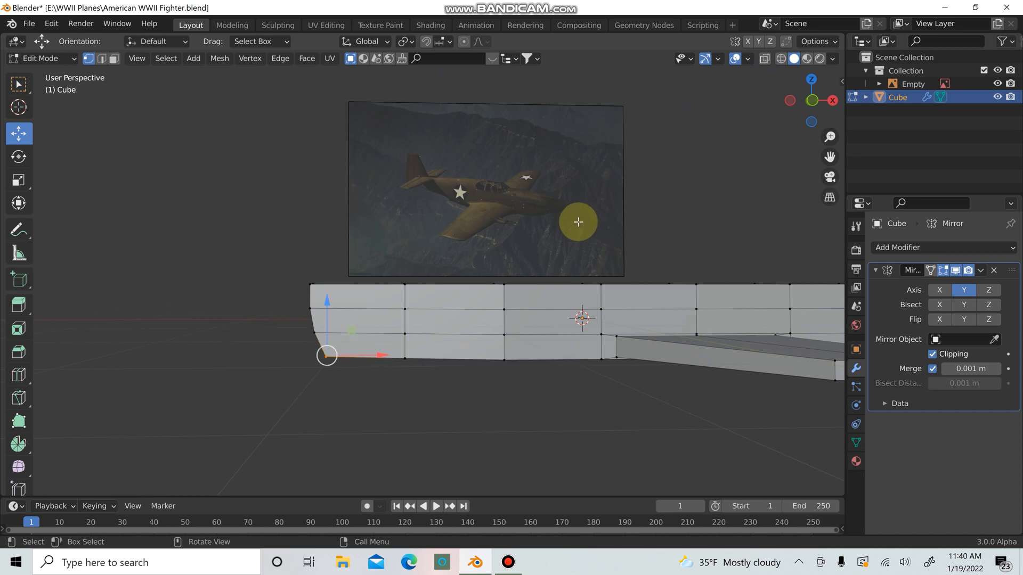
Return to Object Mode and add a Subdivision Surface modifier to the plane with viewport level 2 and render level 3
key("KP_1")
scroll(552, 249, "down", 1)
scroll(516, 315, "up", 2)
key("Tab")
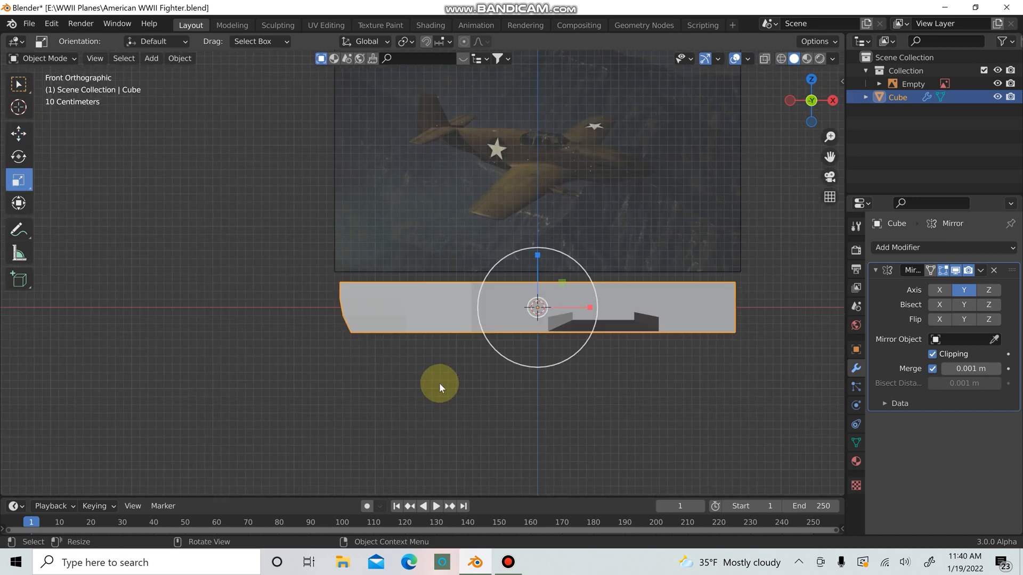
middle_click_drag(440, 383, 569, 337)
left_click(468, 397)
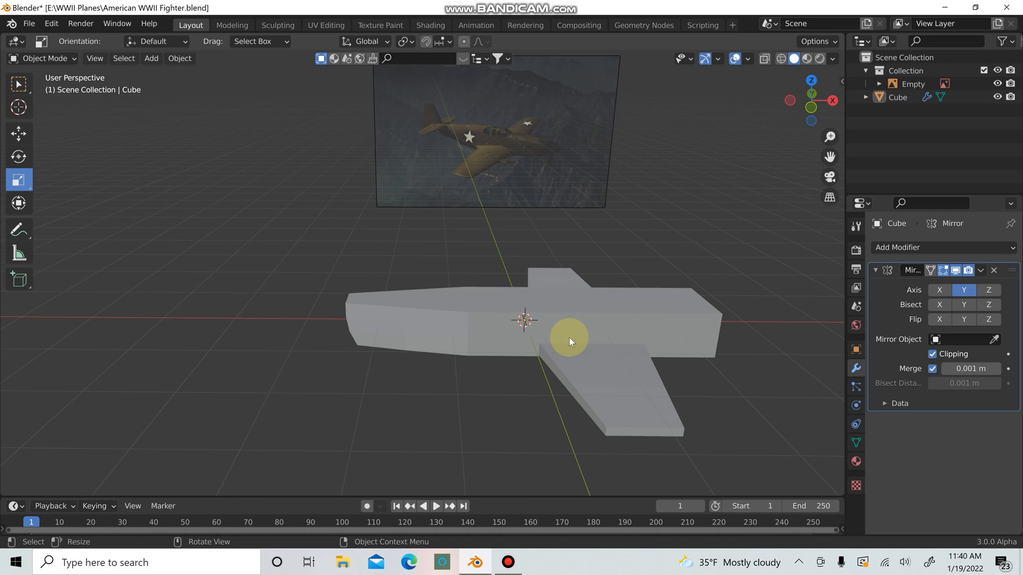
left_click(569, 337)
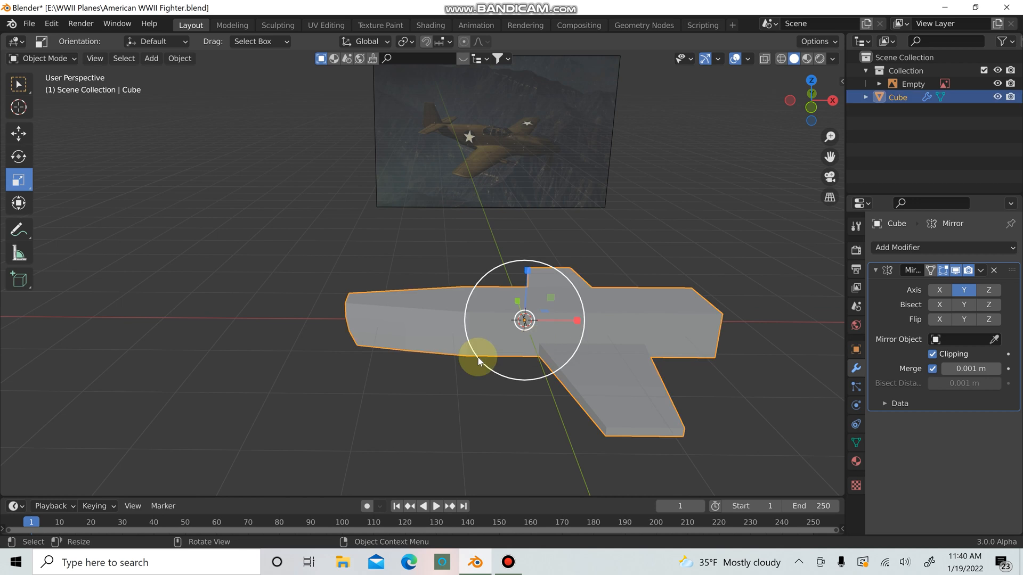
left_click(918, 248)
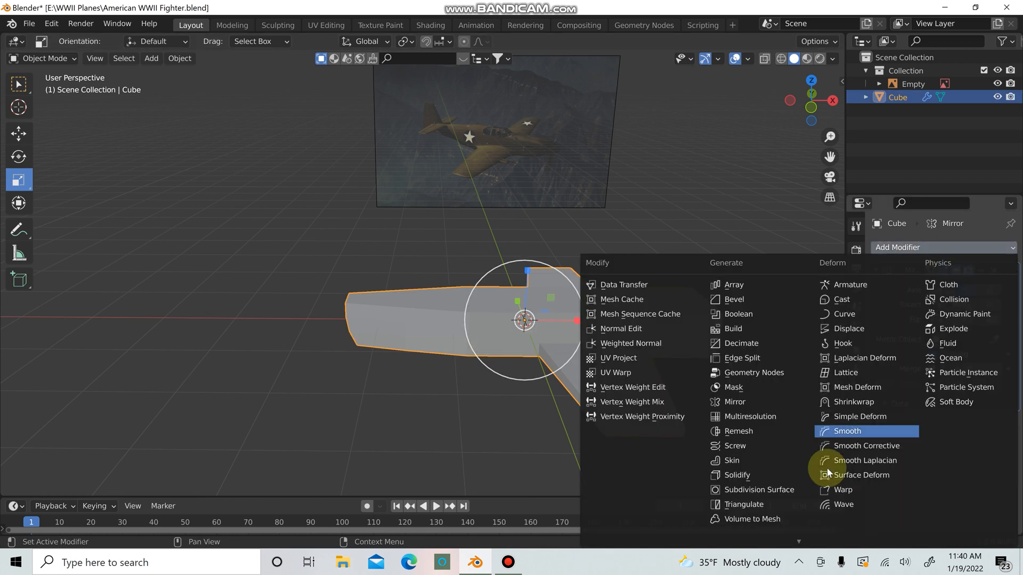
left_click(786, 490)
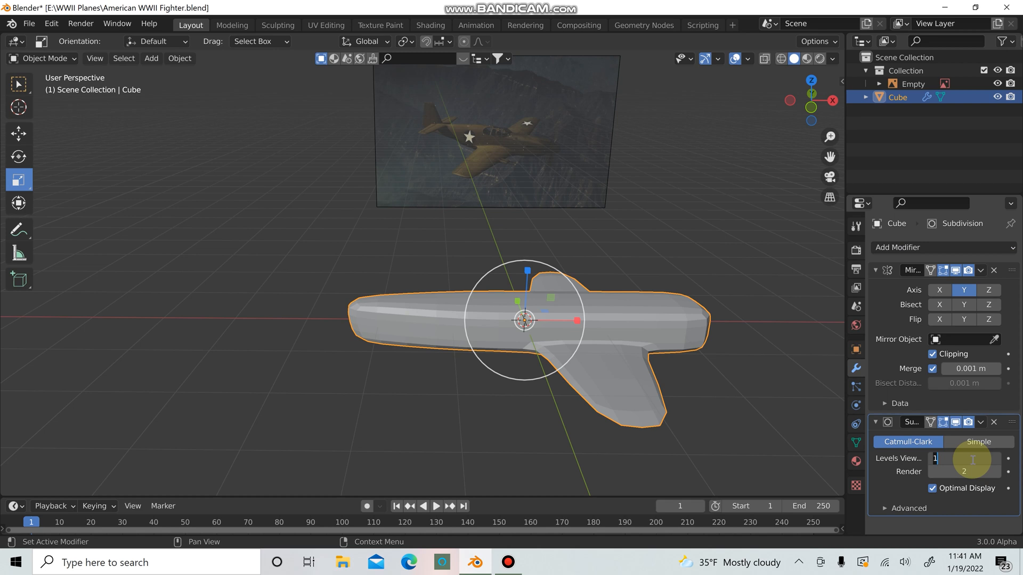
key("Return")
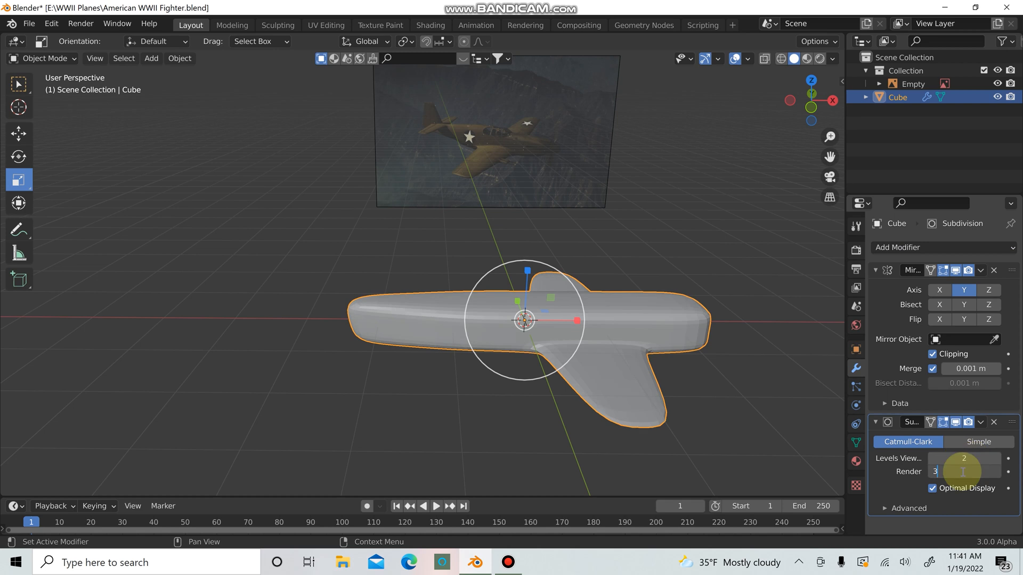
key("Return")
Apply Shade Smooth to the plane and deselect it
right_click(656, 310)
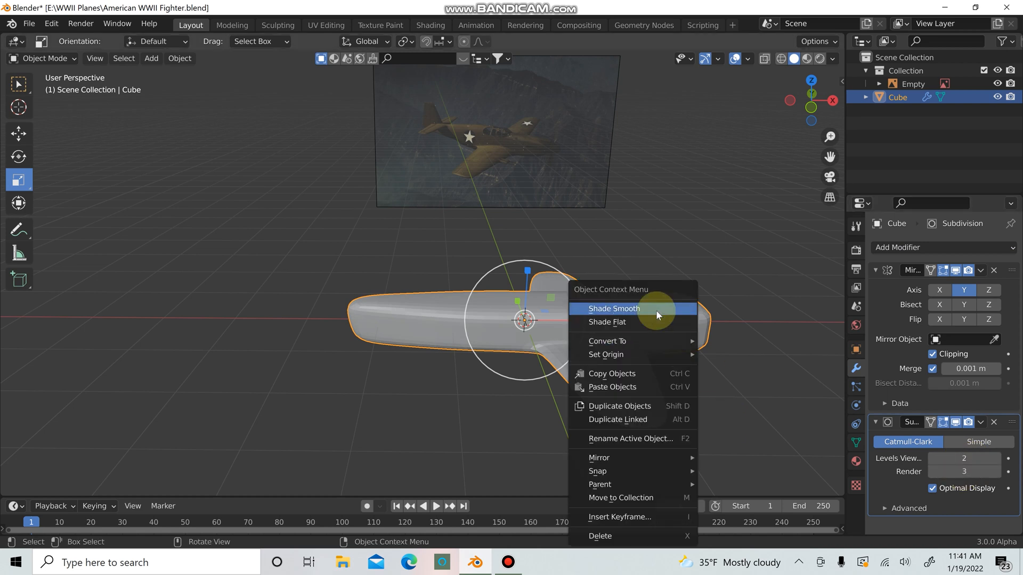
left_click(656, 310)
key("alt+a")
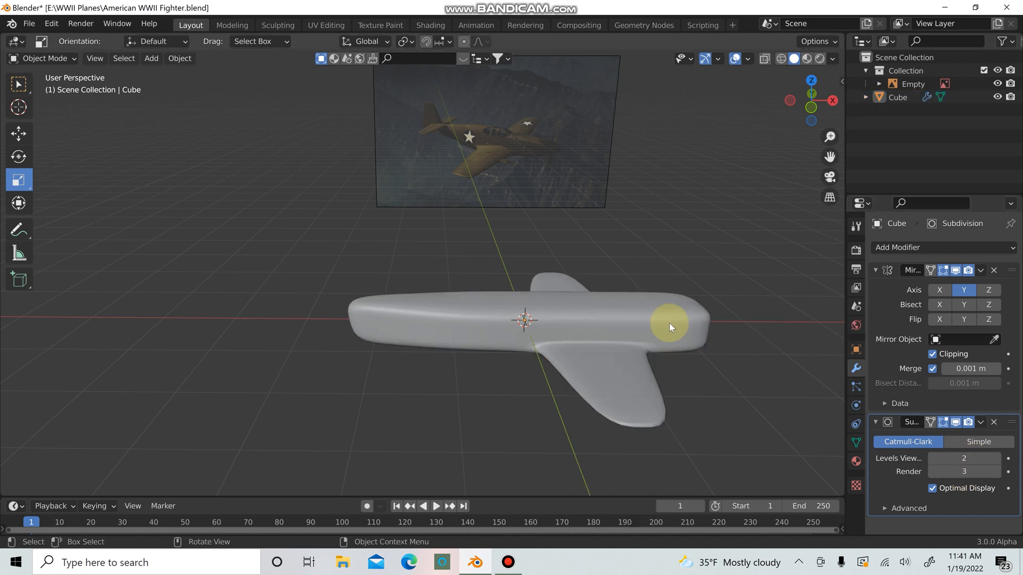
middle_click_drag(669, 323, 645, 315)
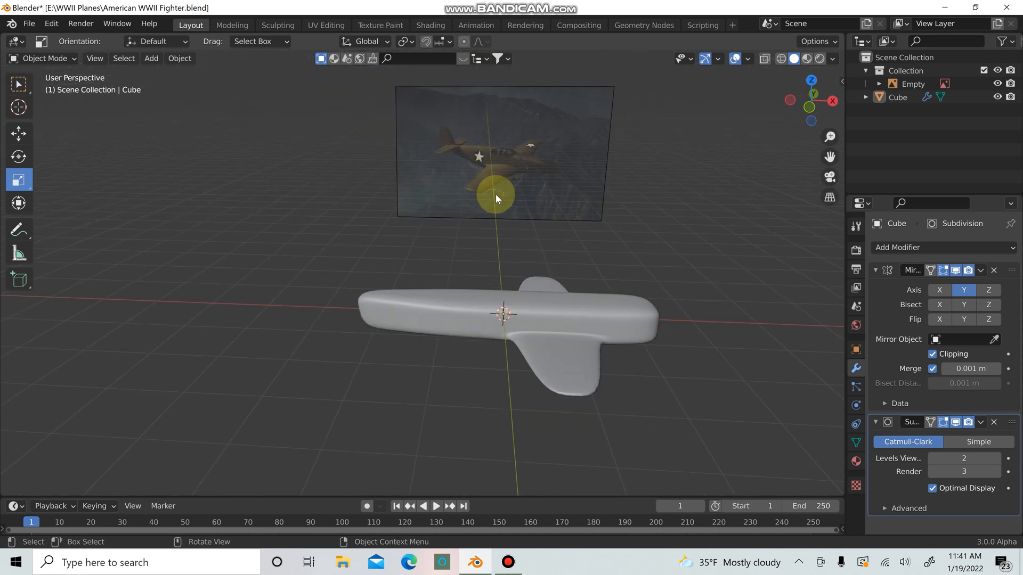
scroll(478, 171, "up", 1)
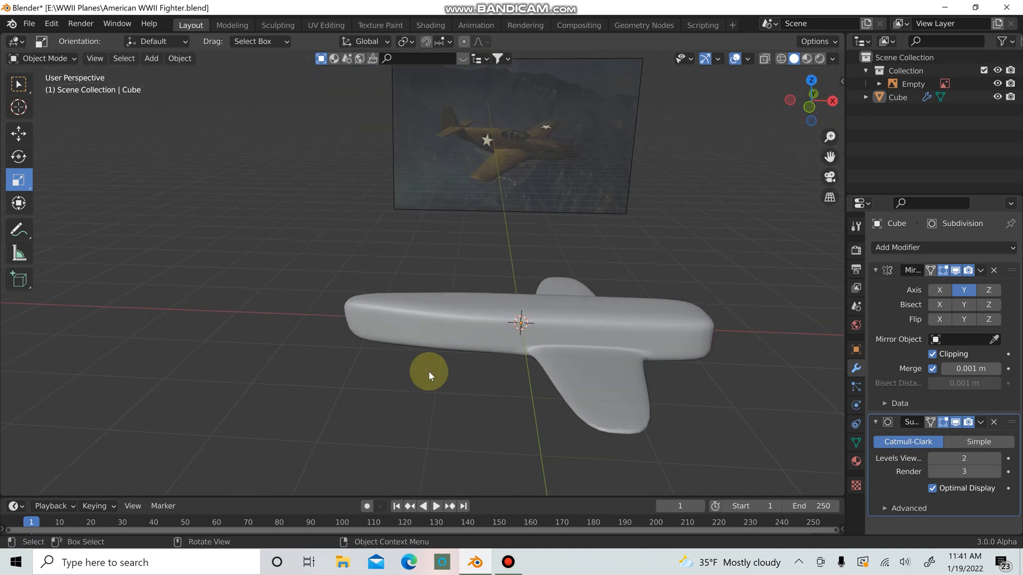
Enter Edit Mode on the plane and turn on the Subdivision modifier's On Cage display
key("Tab")
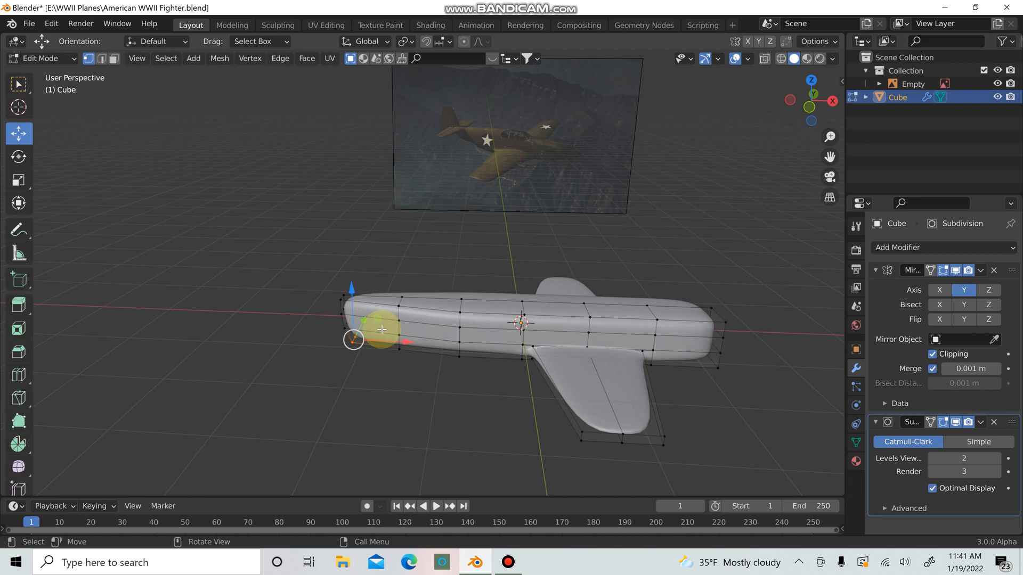
left_click(926, 428)
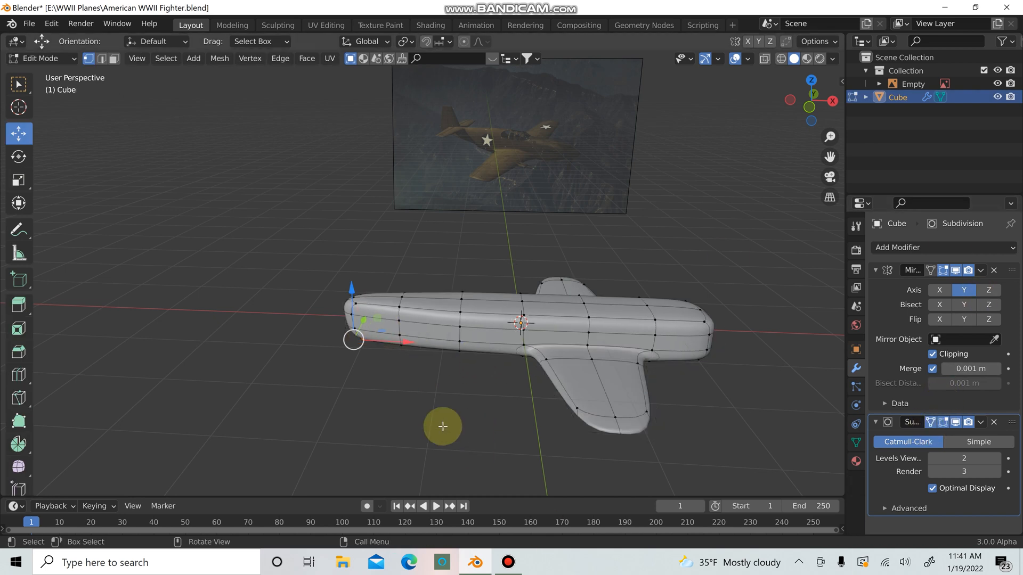
middle_click_drag(443, 426, 289, 294)
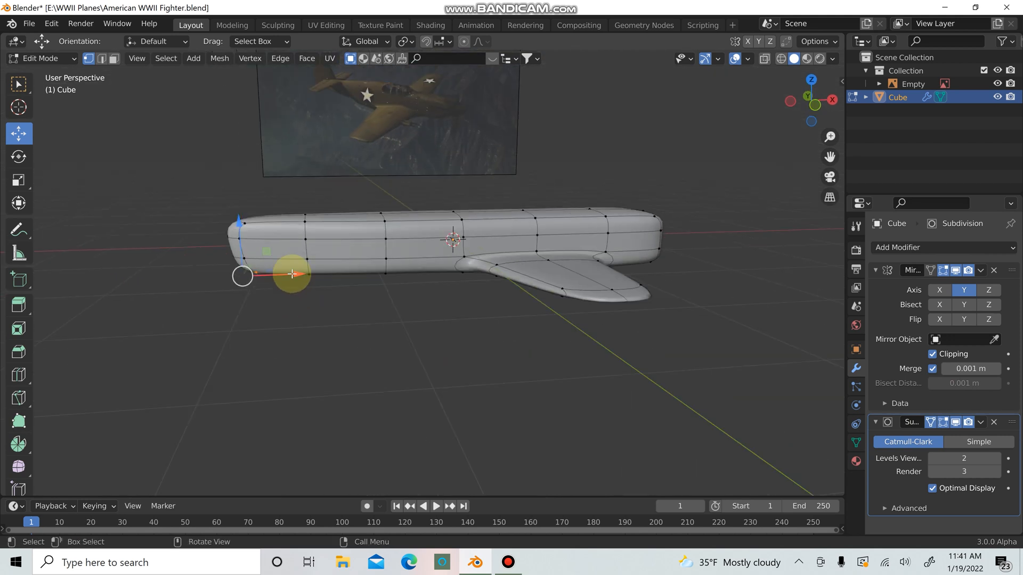
Extrude the side face at the fuselage's rear end outward along the Y axis to form the mirrored horizontal tailplanes
left_click(279, 247)
middle_click_drag(281, 247, 364, 330)
key("KP_7")
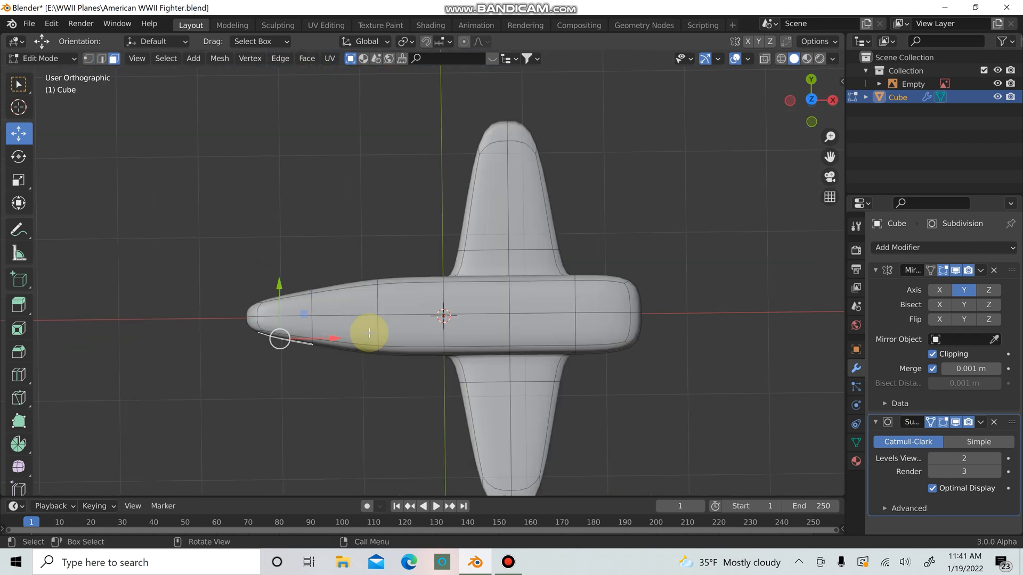
key("e")
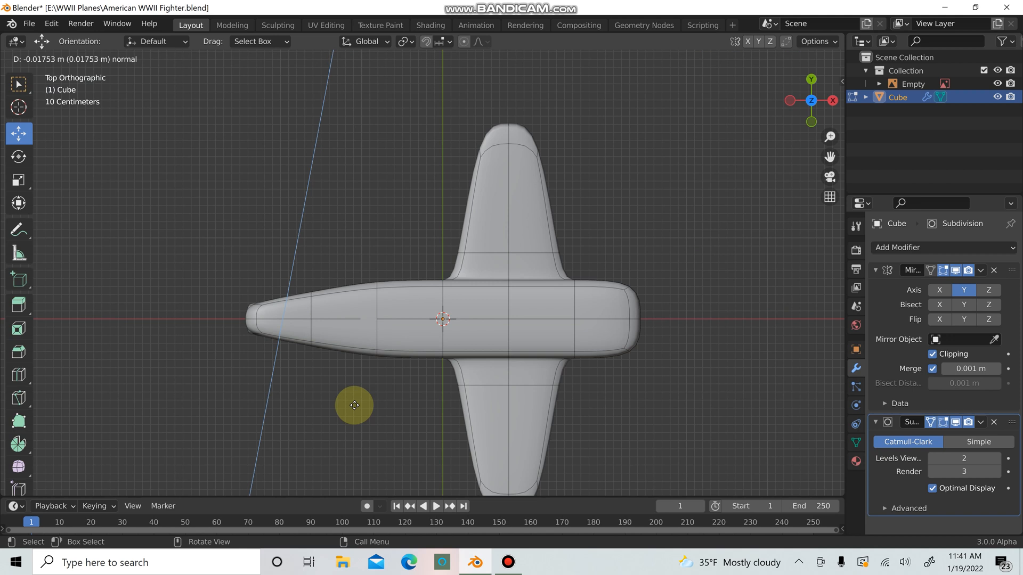
key("y")
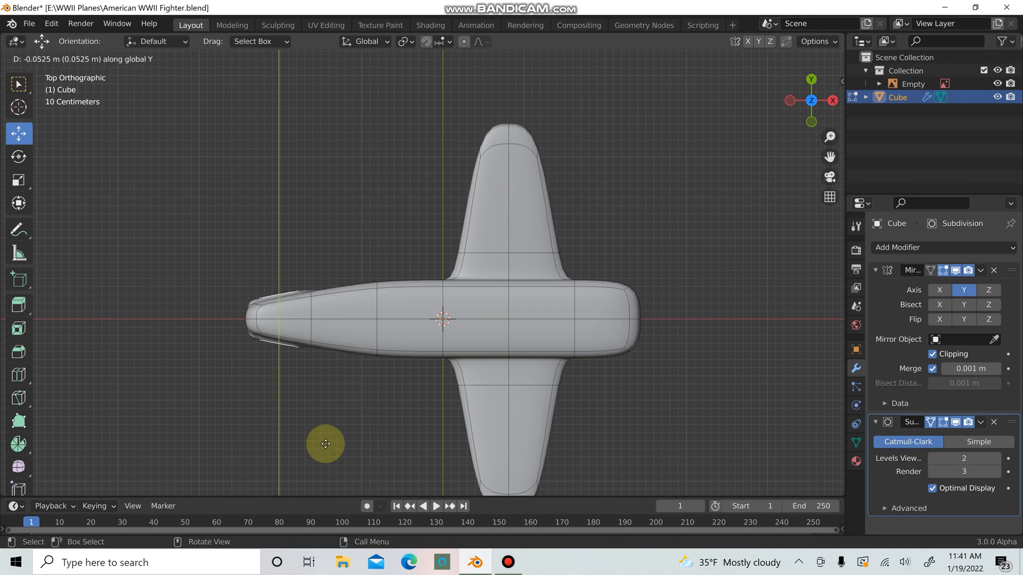
left_click(316, 486)
scroll(384, 438, "down", 1)
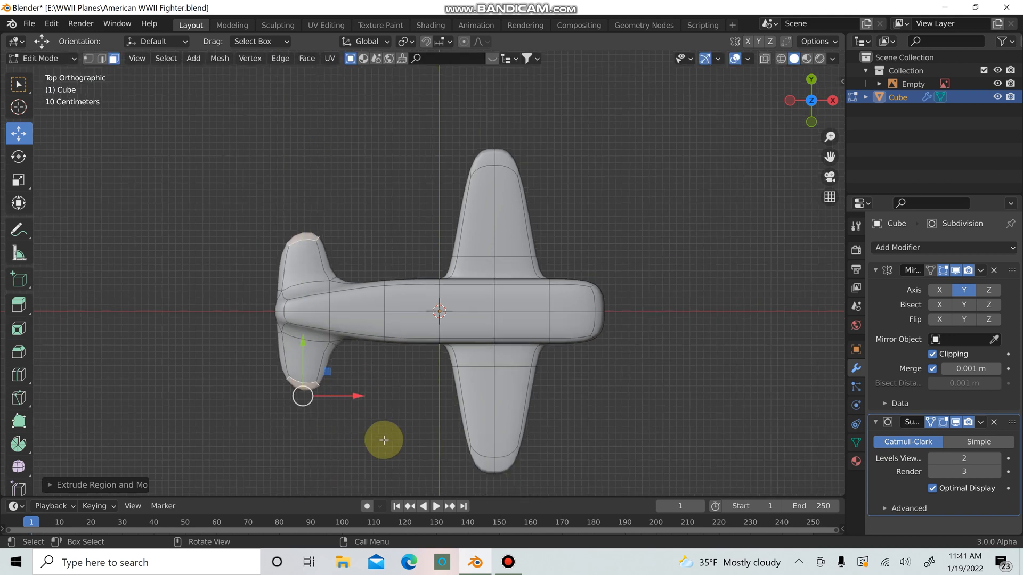
Extrude the top face at the tail end upward along the Z axis to form the vertical tail fin
middle_click_drag(383, 439, 465, 333)
middle_click_drag(394, 336, 416, 313)
key("g")
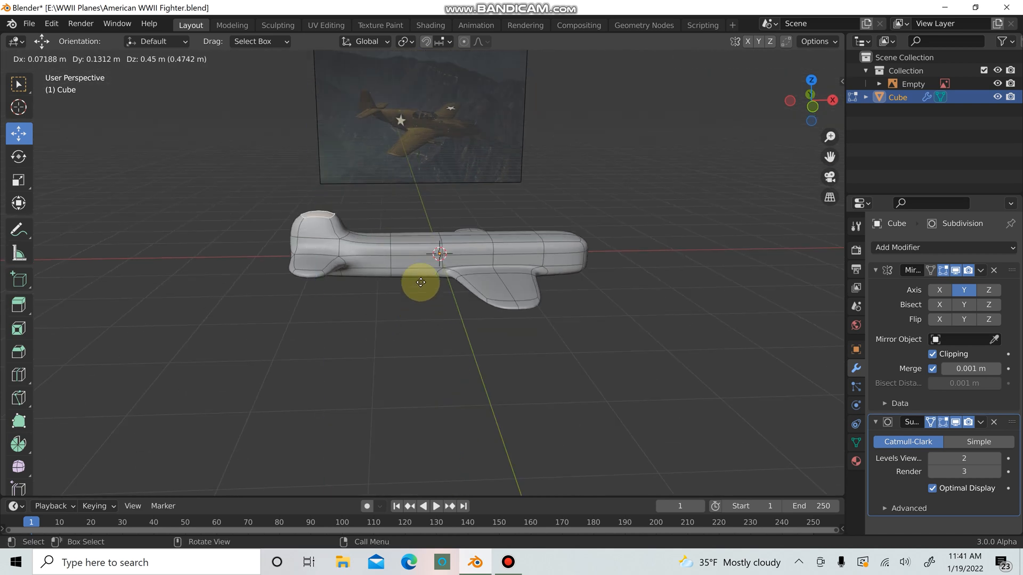
key("z")
left_click(420, 280)
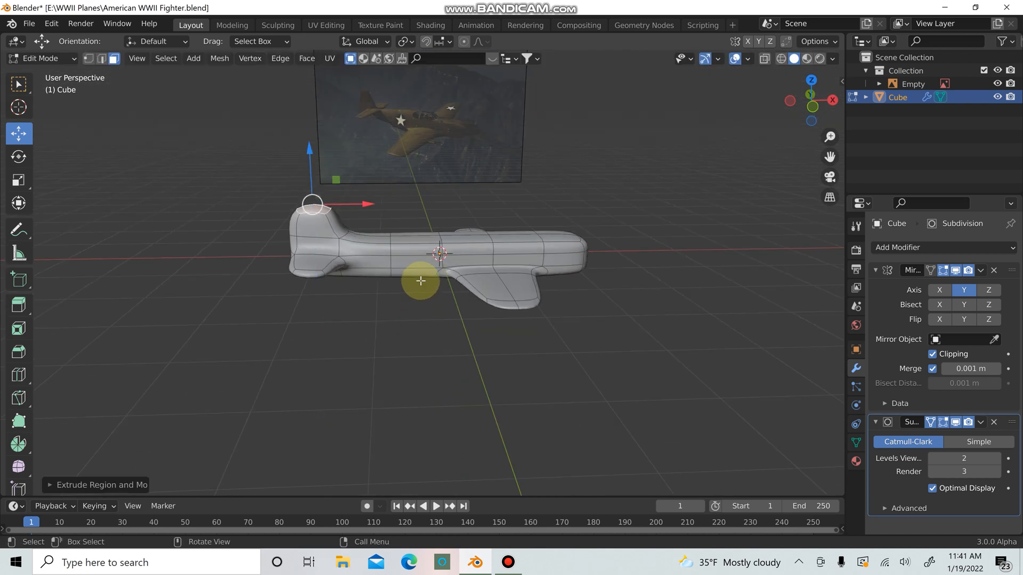
key("KP_1")
scroll(425, 293, "up", 2)
scroll(423, 291, "down", 2)
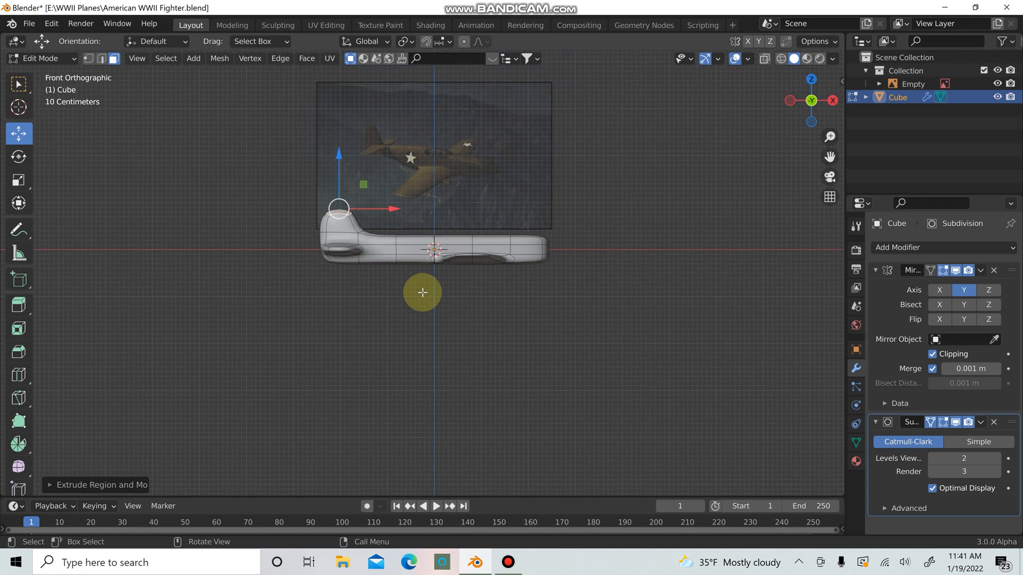
scroll(413, 284, "up", 1)
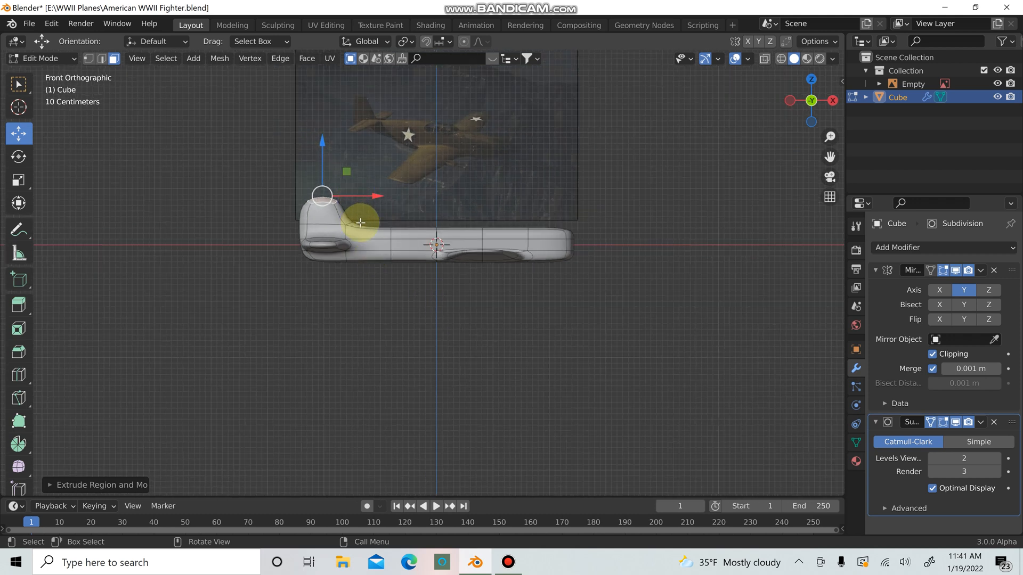
Turn on proportional editing and scale the top of the vertical fin along the Y axis to thin it
middle_click_drag(361, 222, 503, 268)
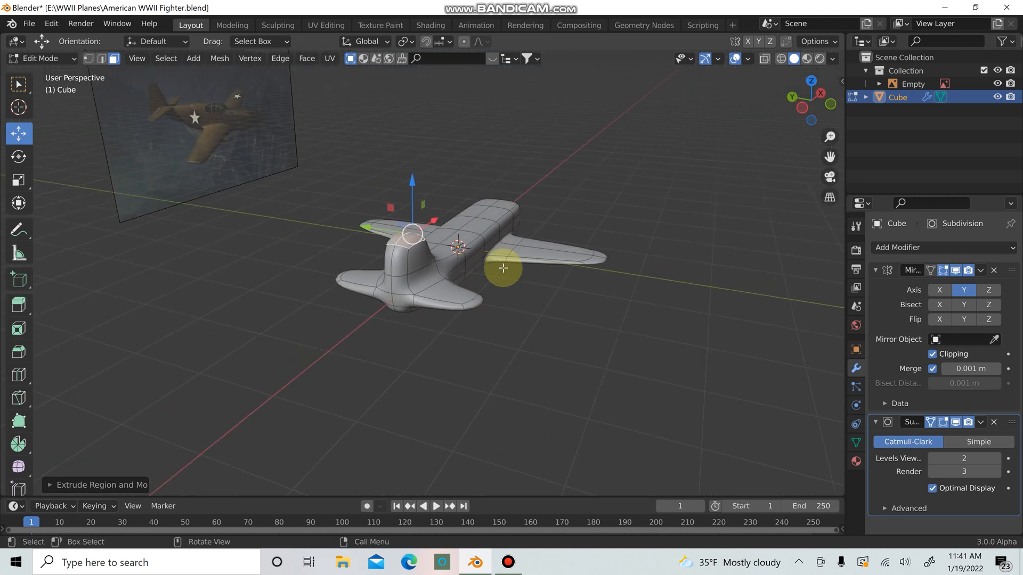
left_click(464, 42)
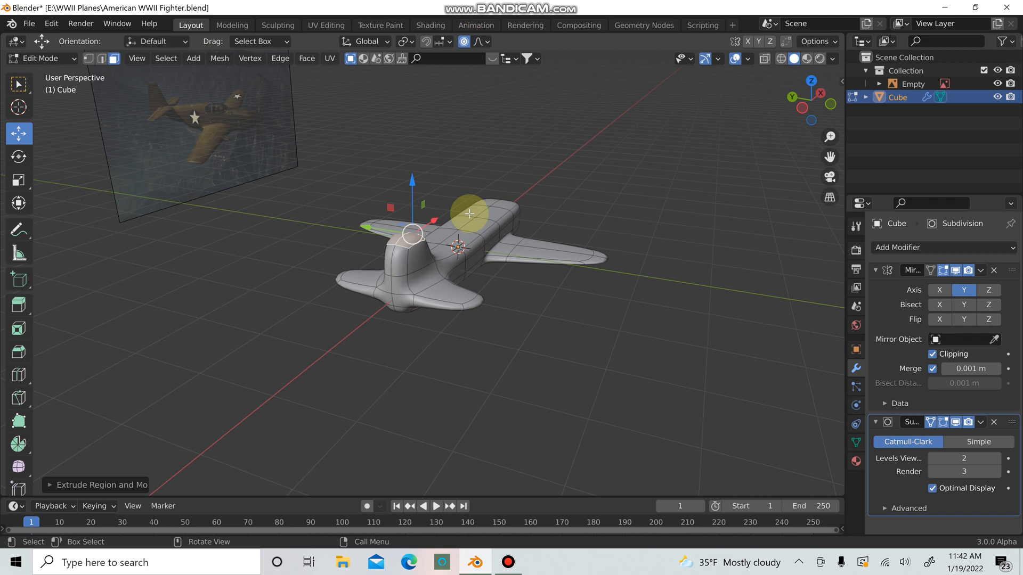
middle_click_drag(469, 217, 420, 208)
key("s")
key("y")
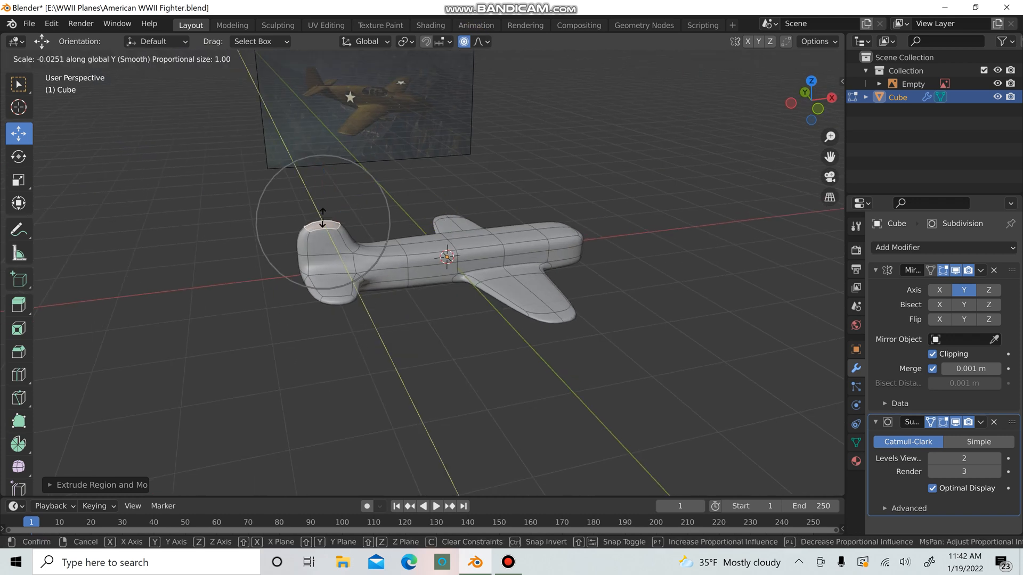
left_click(319, 251)
middle_click_drag(320, 251, 399, 291)
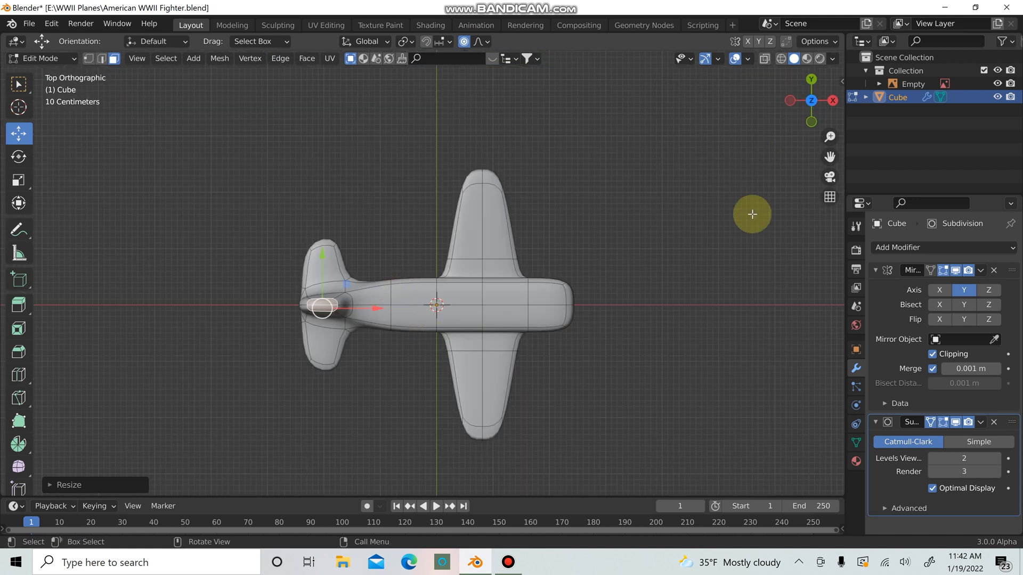
From the top view, select all vertices of the tail section with X-ray on, and switch X-ray off again
key("1")
left_click(764, 59)
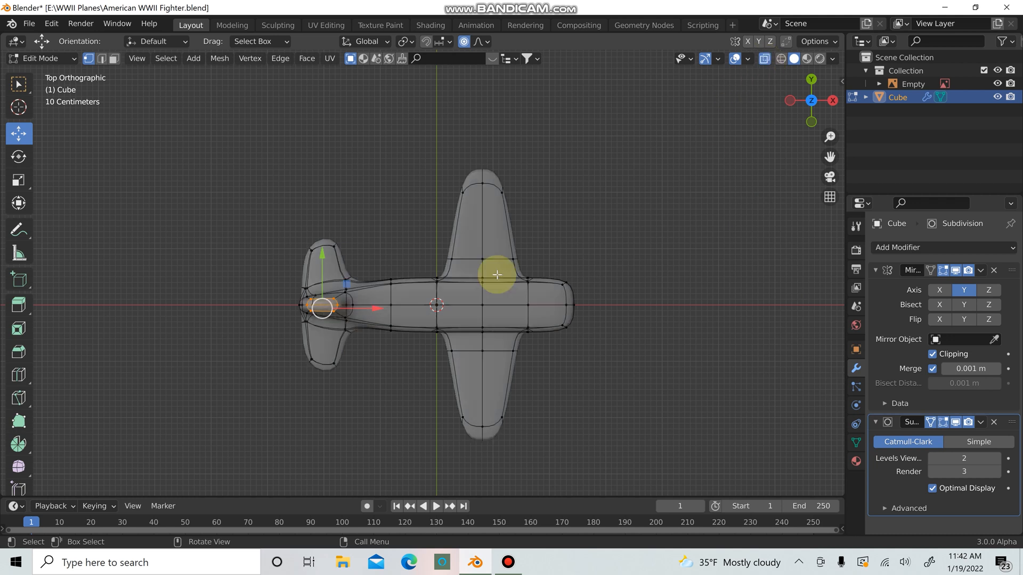
left_click_drag(245, 179, 403, 421)
middle_click_drag(429, 406, 441, 291)
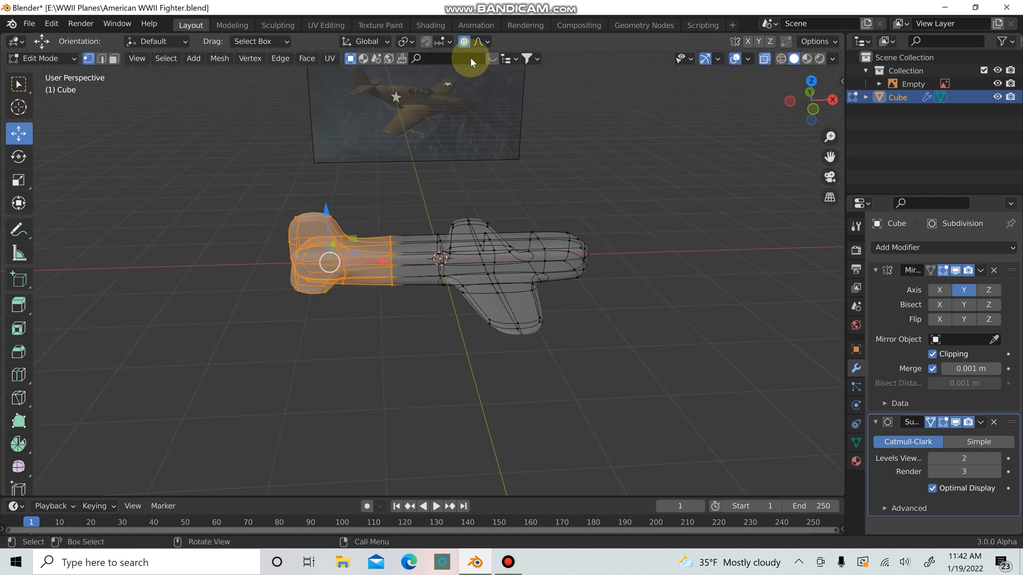
left_click(764, 60)
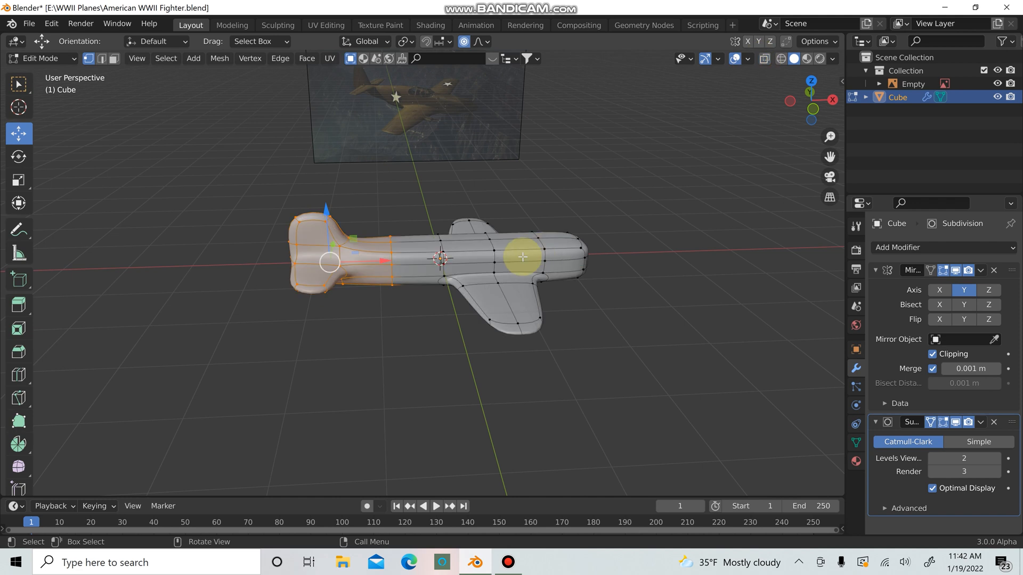
mouse_move(523, 255)
middle_mouse_down()
mouse_move(530, 290)
mouse_move(461, 419)
middle_mouse_up()
Scale the selected tail section up along the Y axis with proportional editing to widen the tailplanes, and redo that scaling
key("s")
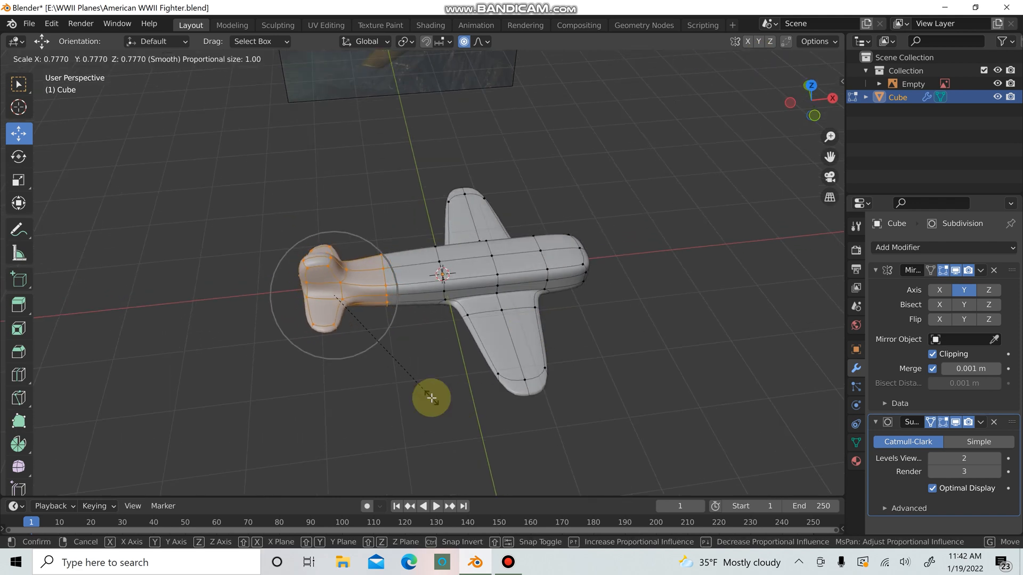
right_click(432, 397)
middle_click_drag(443, 397, 474, 402)
key("s")
key("y")
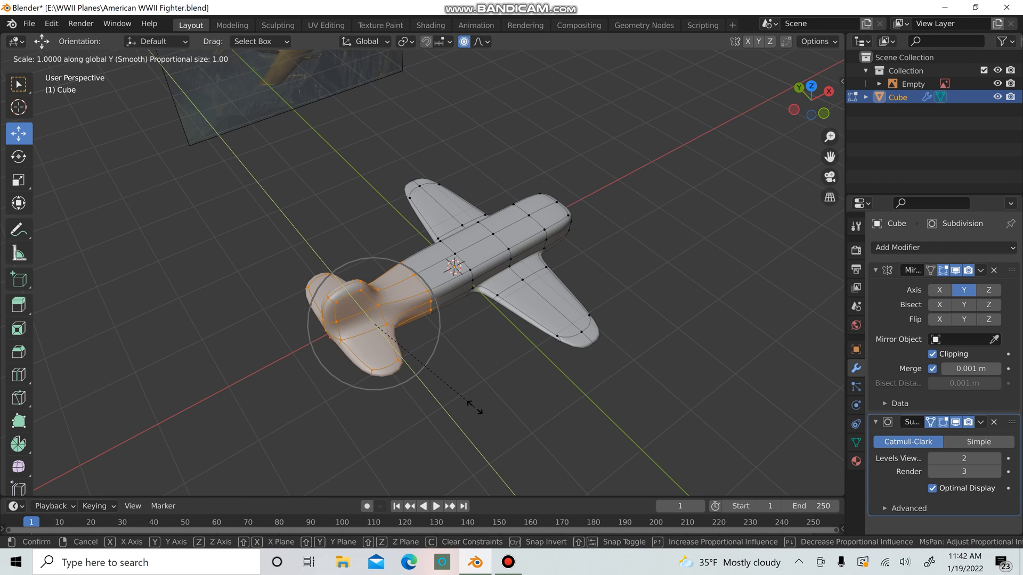
left_click(491, 444)
middle_click_drag(513, 410, 570, 401)
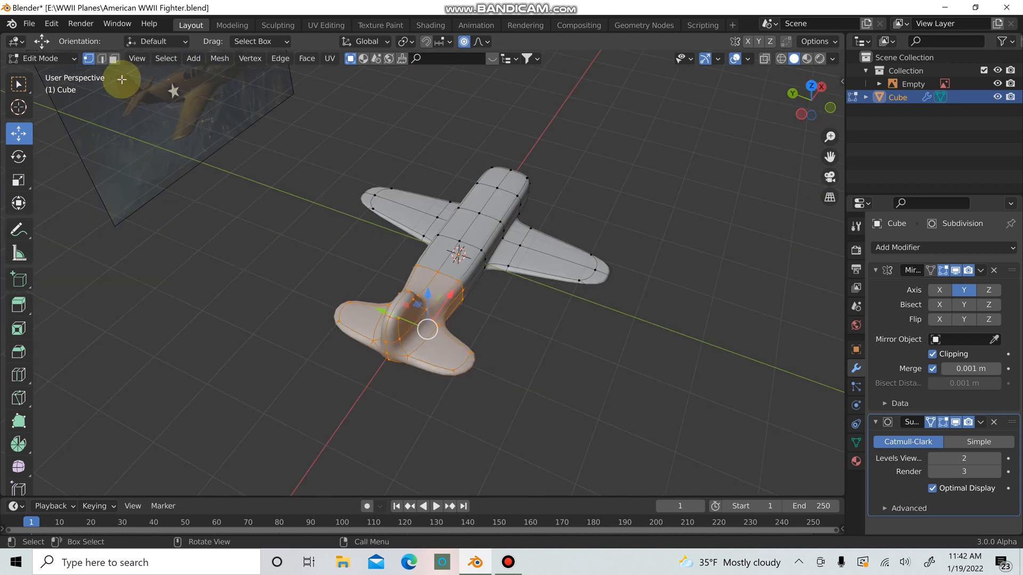
left_click(58, 24)
left_click(63, 55)
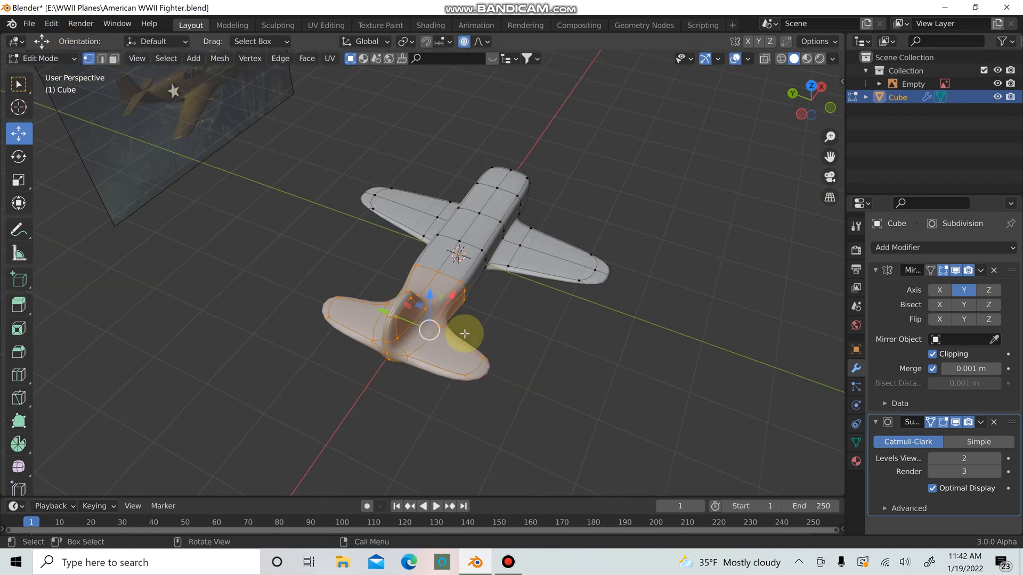
Try to scale the selected tail section up along the Z axis with proportional editing
middle_click_drag(468, 330, 515, 282)
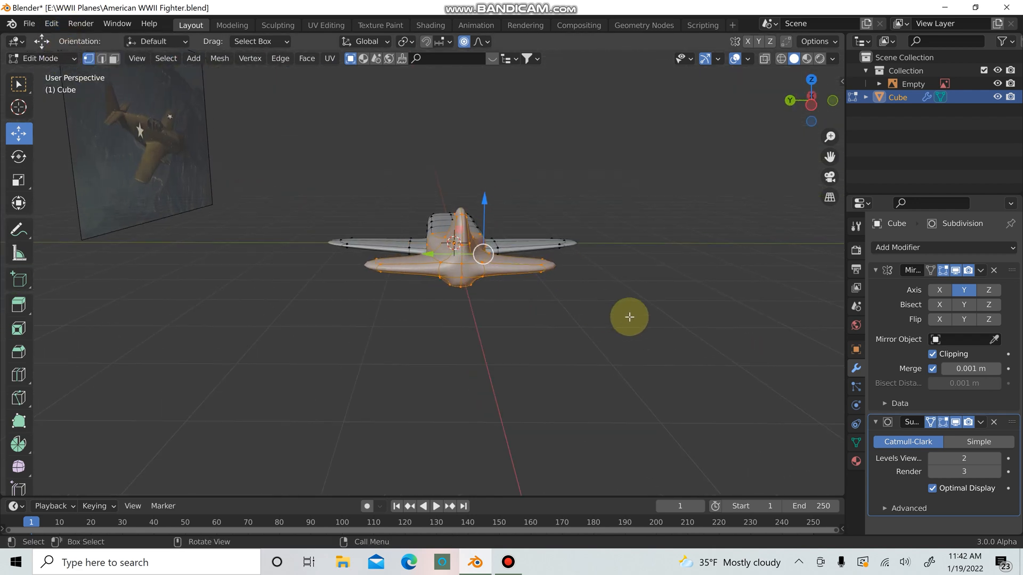
middle_click_drag(550, 312, 406, 345)
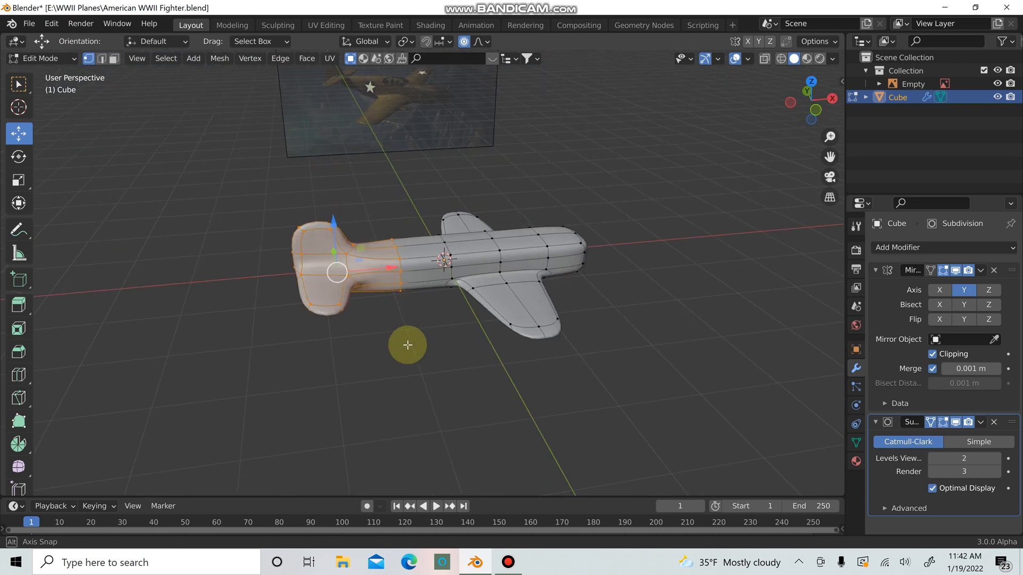
left_click(18, 180)
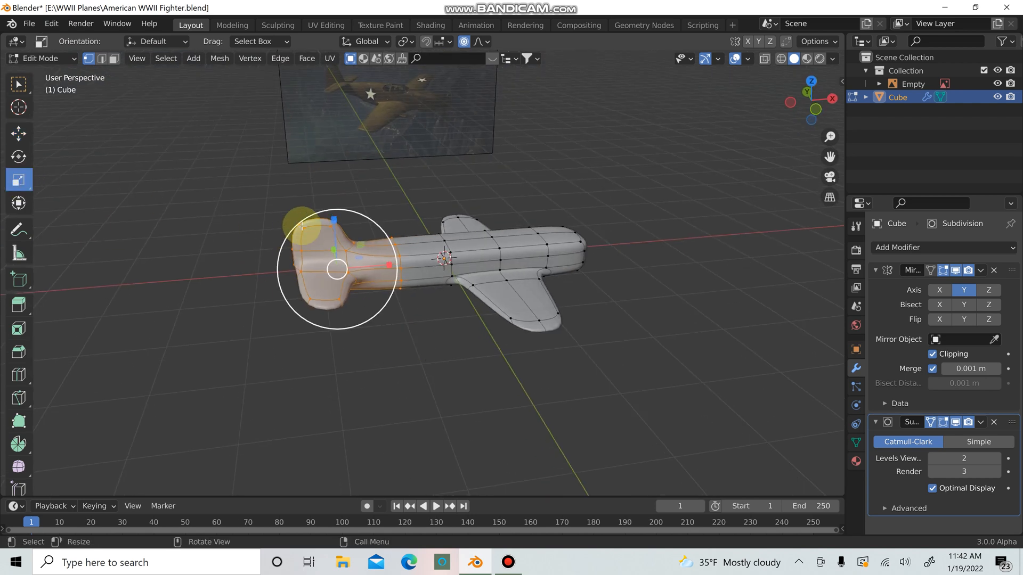
middle_click_drag(302, 226, 349, 213)
mouse_move(378, 214)
left_mouse_down()
mouse_move(379, 230)
mouse_move(383, 213)
left_mouse_up()
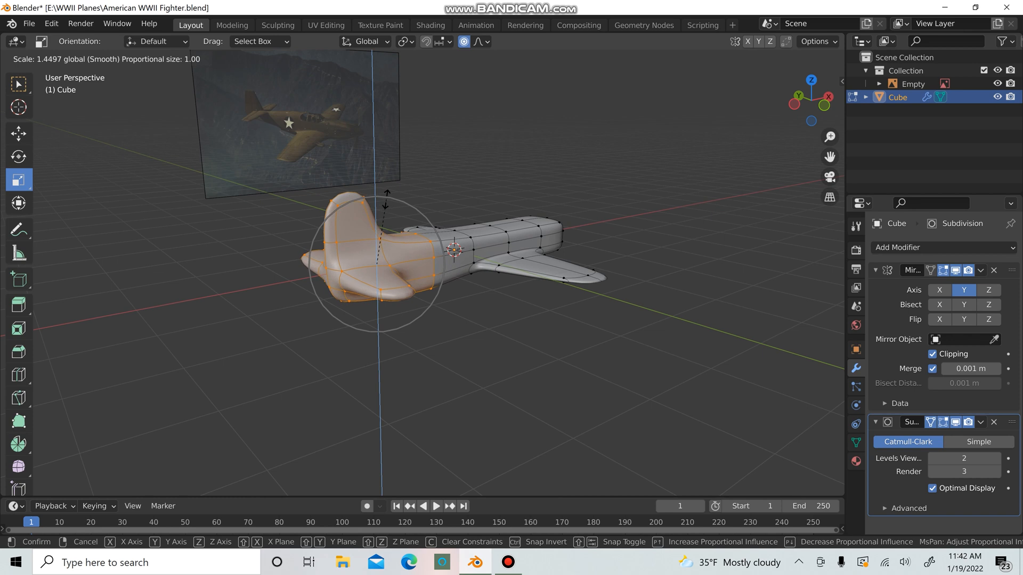
left_click(397, 206)
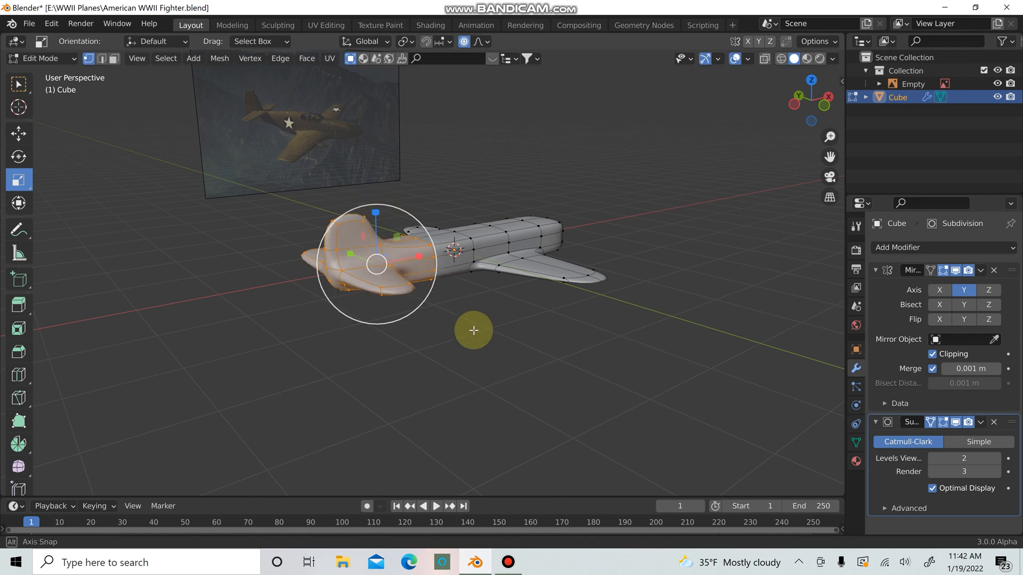
From the top view, select the tailplane tip vertices with X-ray on, and switch X-ray off again
middle_click_drag(472, 329, 651, 180)
key("KP_7")
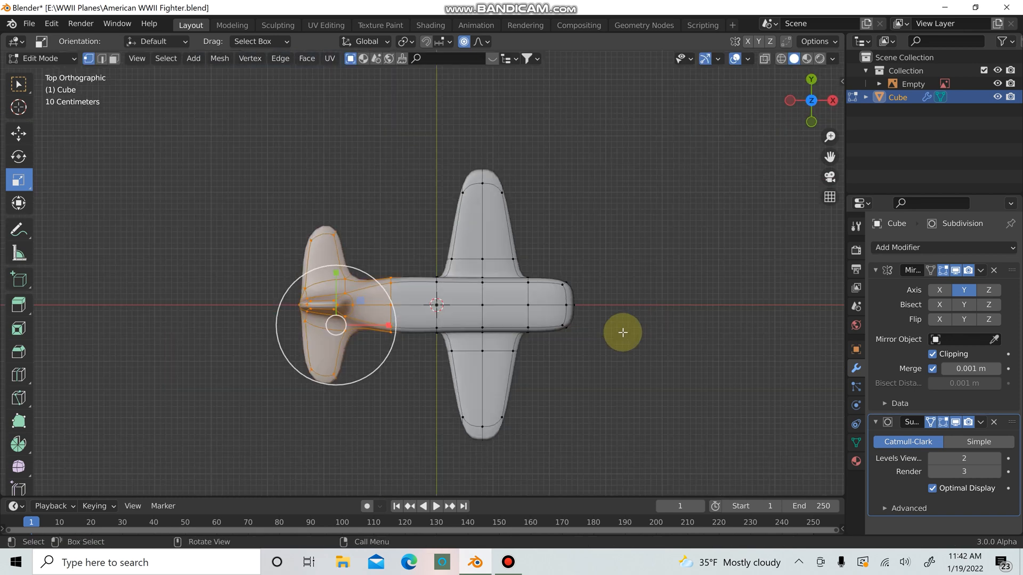
left_click(764, 58)
left_click(746, 153)
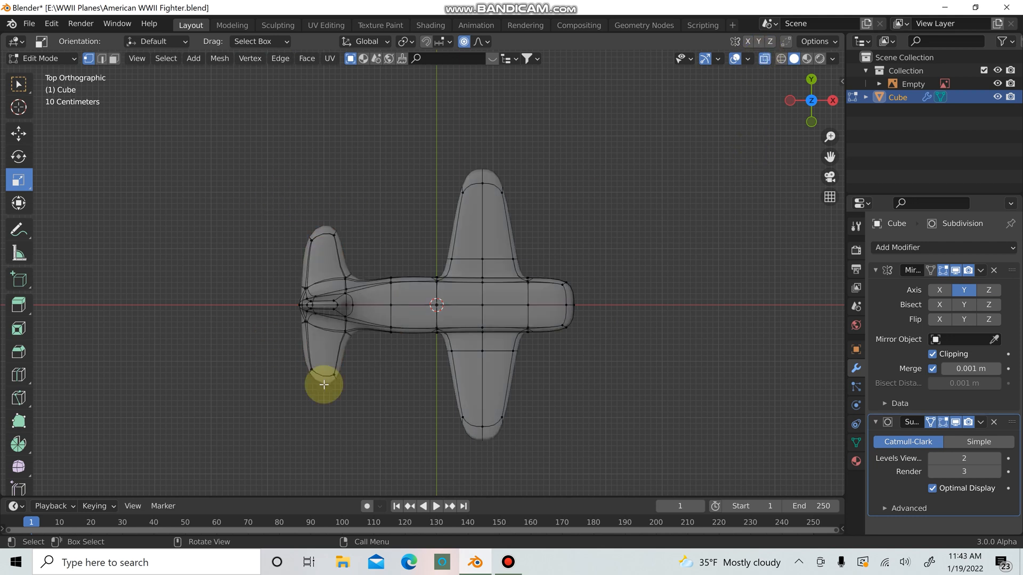
left_click_drag(274, 347, 345, 407)
middle_click_drag(405, 402, 475, 300)
left_click(764, 58)
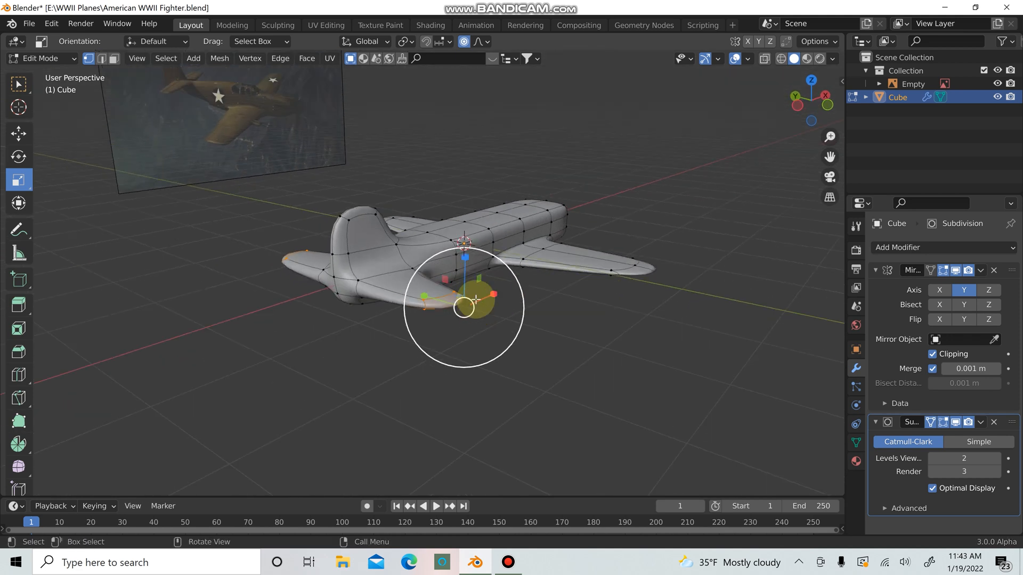
Scale the tailplane tips along the Z axis with proportional editing and switch to Object Mode to inspect the plane
left_click_drag(459, 256, 461, 264)
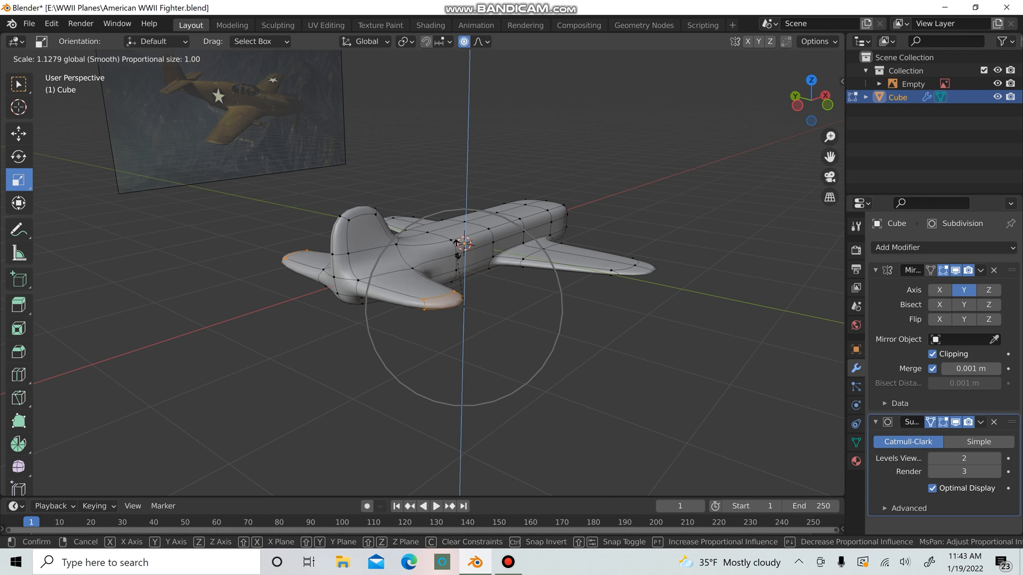
left_click_drag(453, 279, 454, 282)
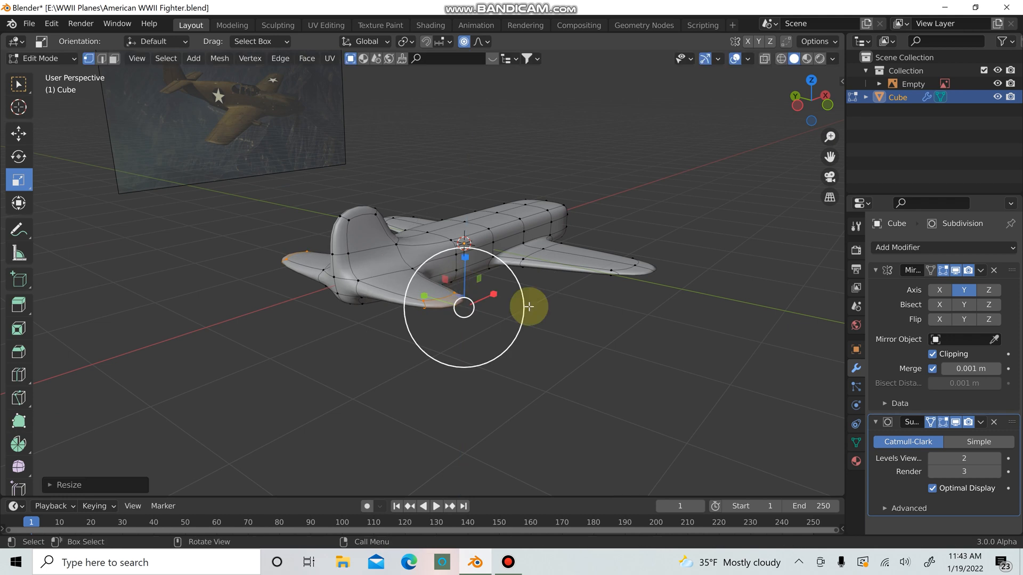
key("Tab")
left_click(593, 337)
middle_click_drag(560, 346, 493, 264)
left_click(512, 320)
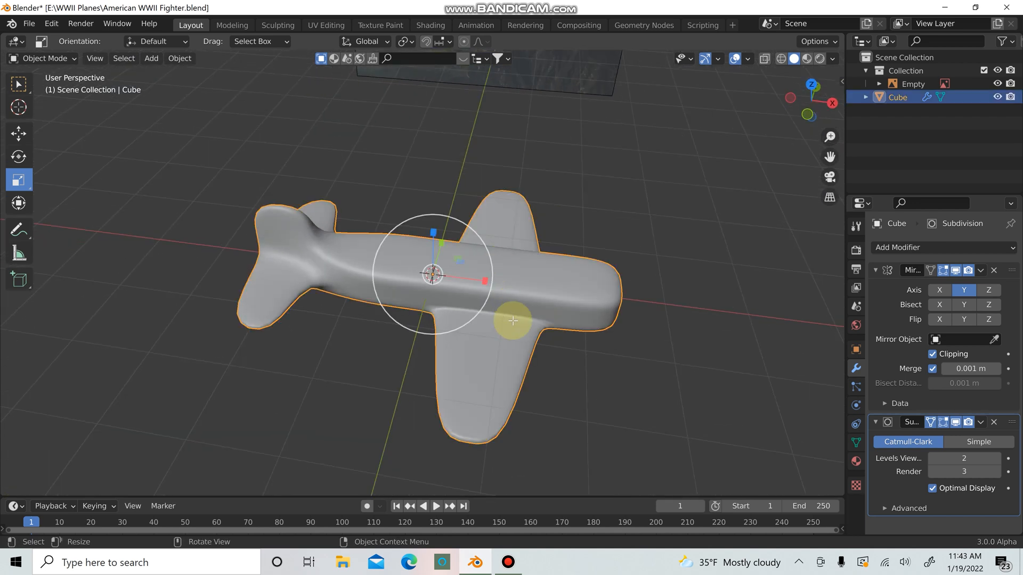
Return to Edit Mode and select the faces at the wing tips in face select mode
key("Tab")
middle_click_drag(513, 321, 349, 297)
key("3")
middle_click_drag(231, 292, 263, 332)
left_click_drag(259, 355, 260, 355)
middle_click_drag(260, 355, 303, 344)
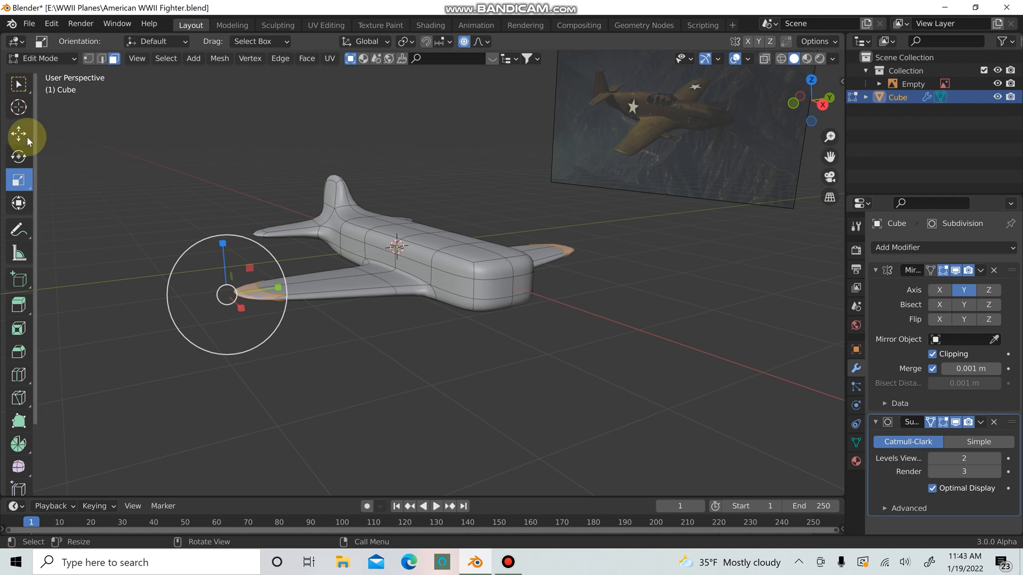
From the right view, move the wing tips slightly upward along the Z axis with proportional editing
left_click(27, 137)
key("KP_3")
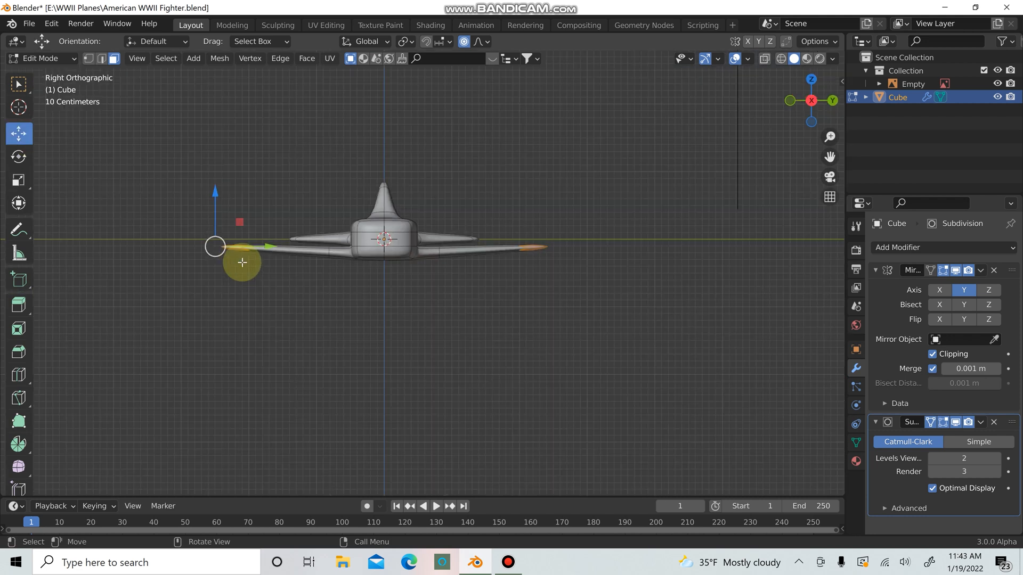
scroll(373, 276, "up", 3)
scroll(319, 265, "down", 1)
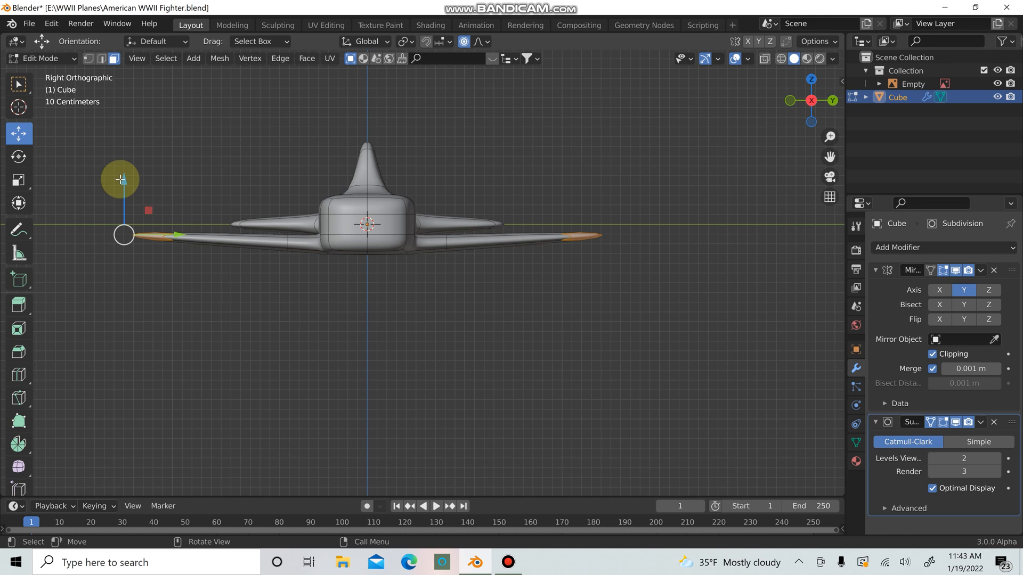
left_click_drag(121, 179, 120, 176)
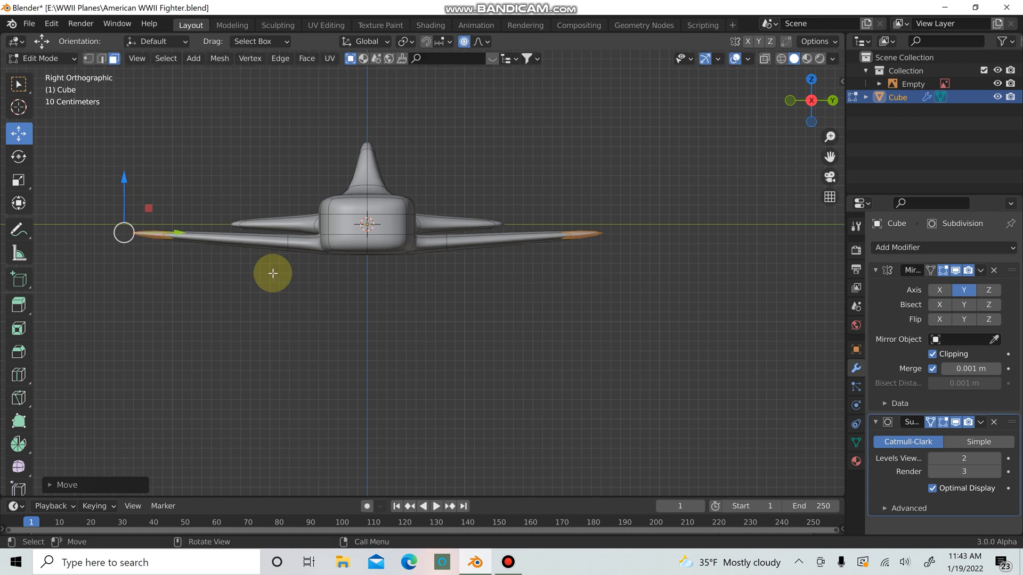
Examine the plane's overall shape and compare it with the aircraft in the reference image
middle_click_drag(271, 271, 537, 325)
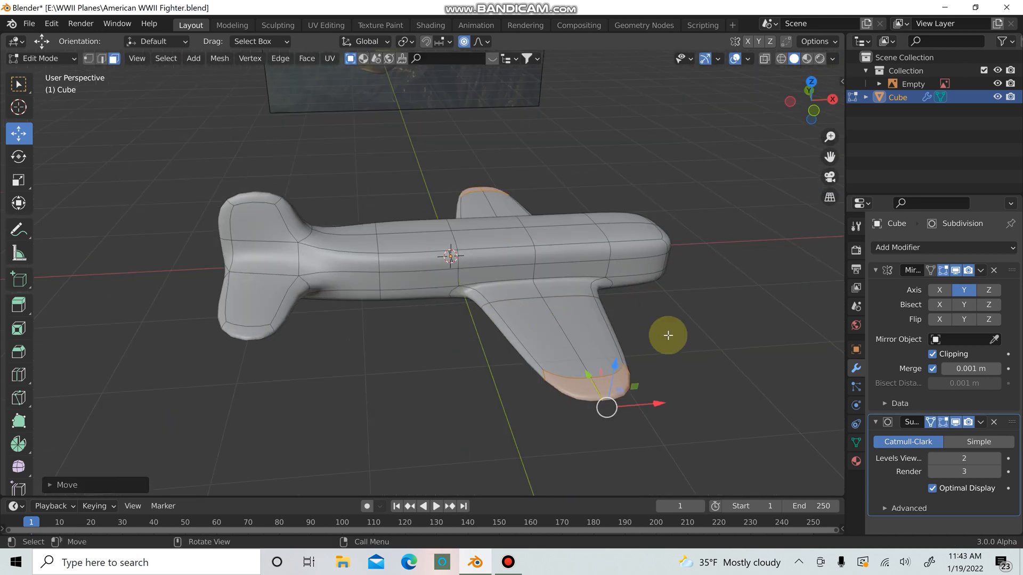
middle_click_drag(708, 309, 684, 289)
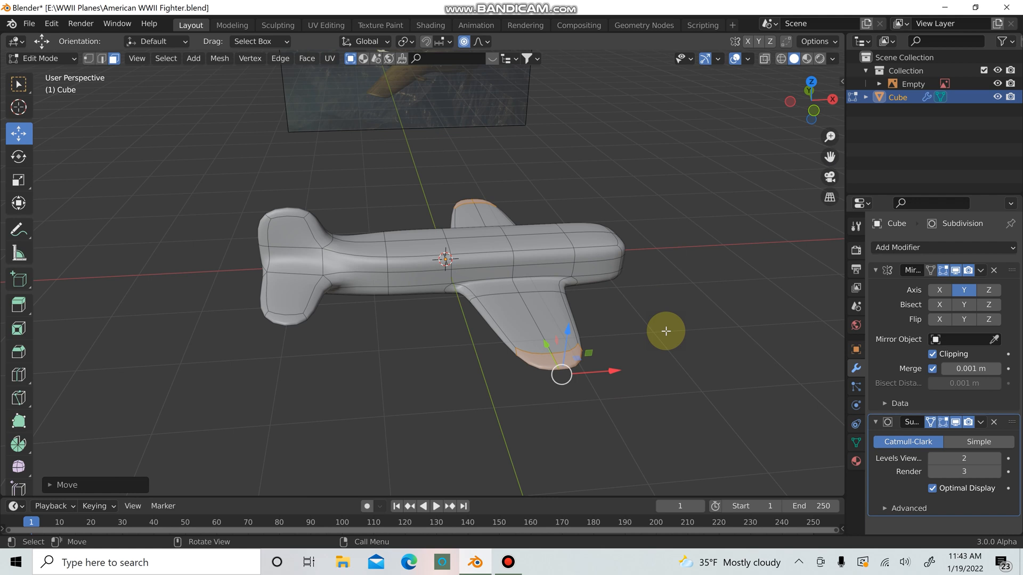
key("Tab")
key("Tab")
middle_click_drag(628, 190, 258, 288)
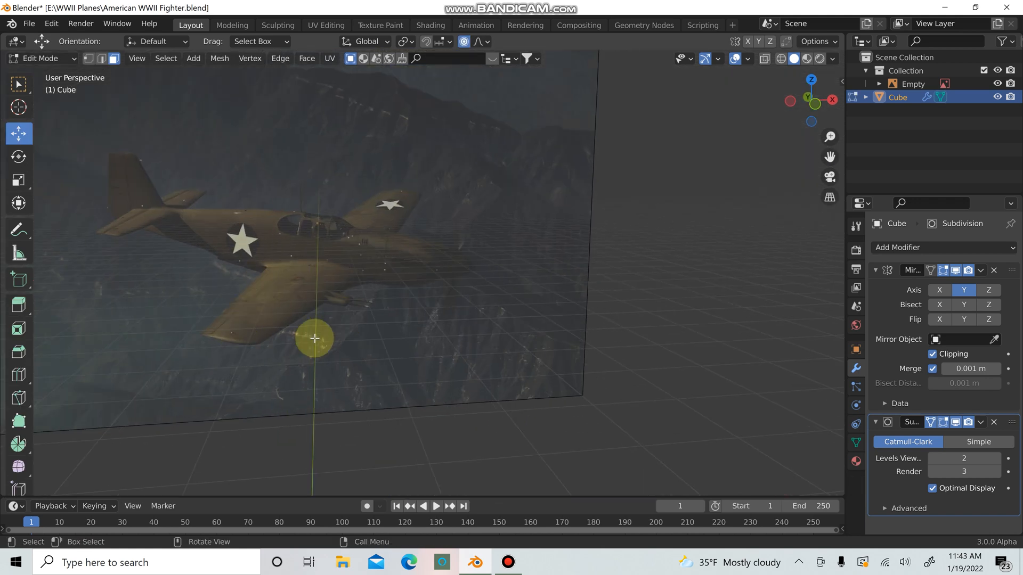
scroll(458, 379, "down", 7)
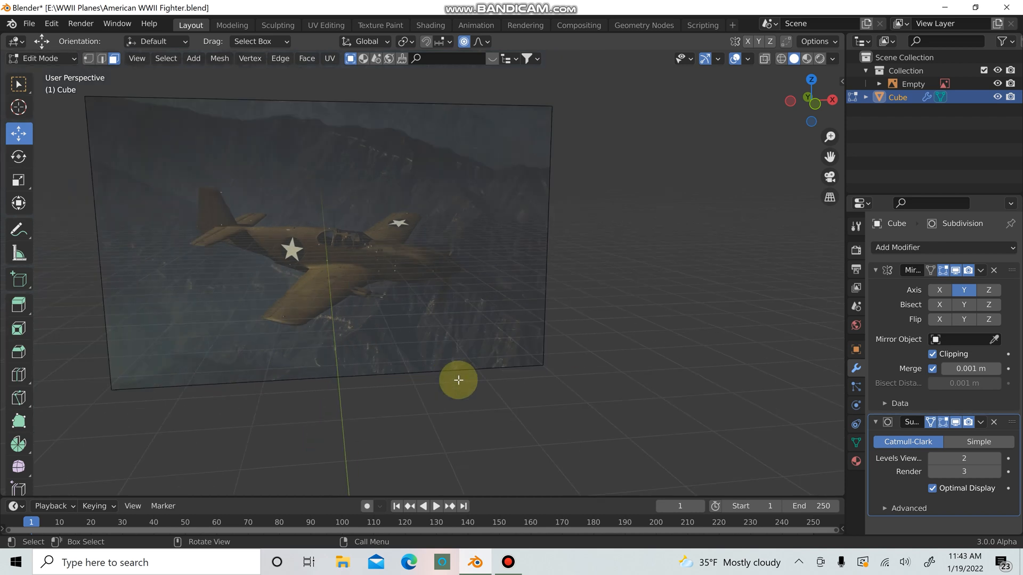
scroll(478, 405, "up", 7)
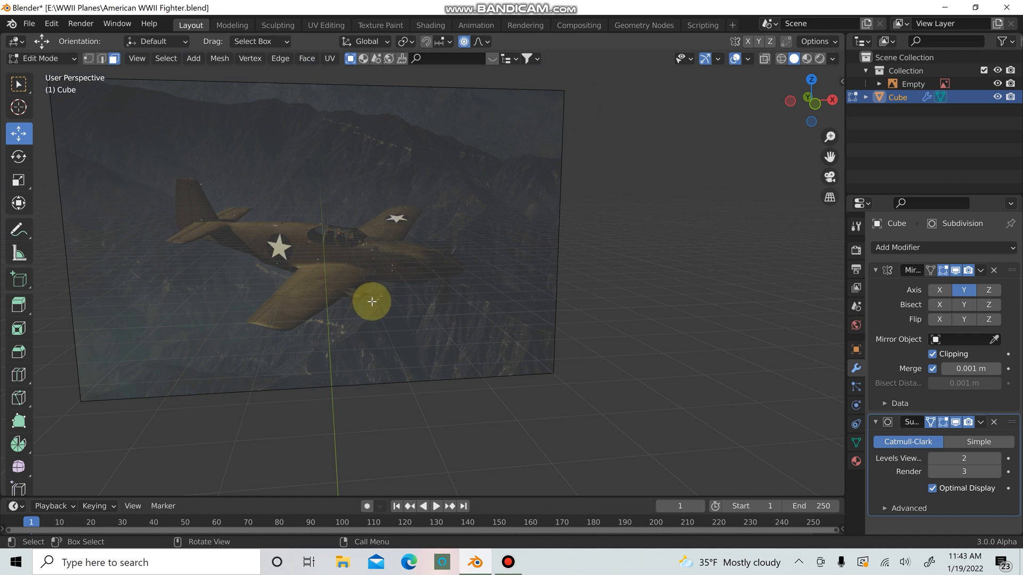
scroll(505, 404, "down", 7)
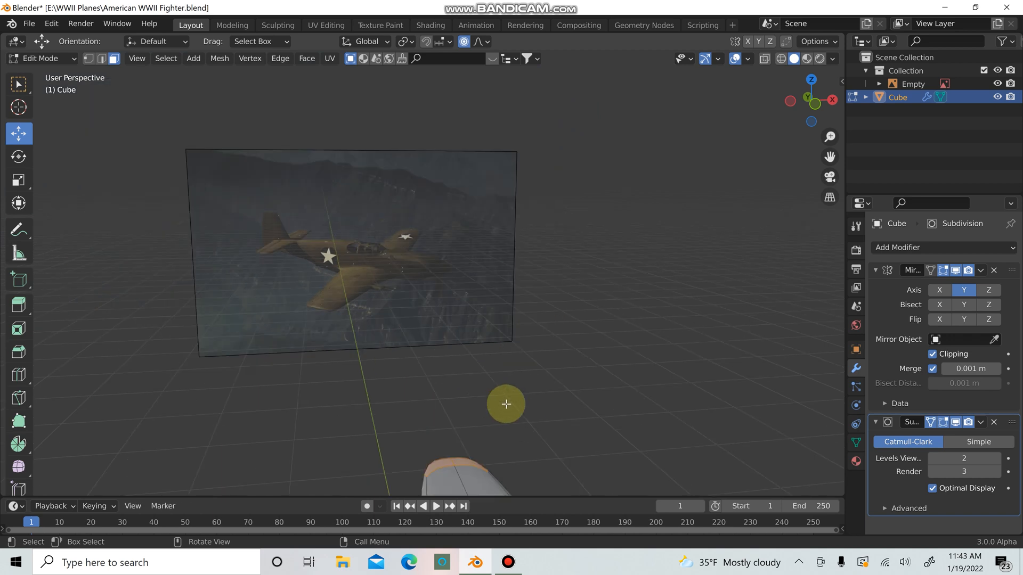
From the top view, add two loop cuts across the wings, one near mid-span and one closer to the tips
key("KP_7")
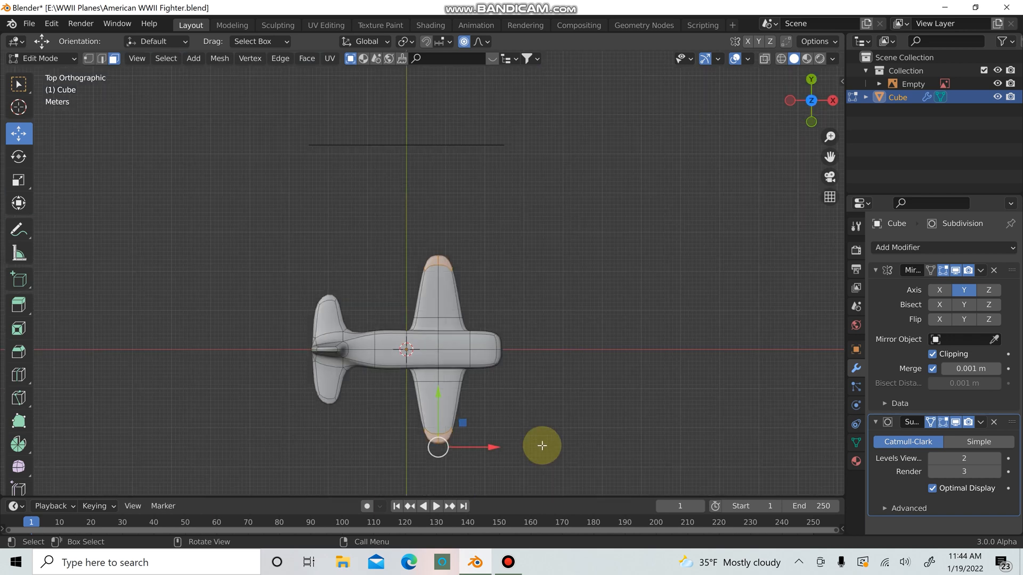
scroll(551, 420, "up", 5)
scroll(577, 315, "down", 1)
middle_click_drag(577, 315, 525, 230, "shift")
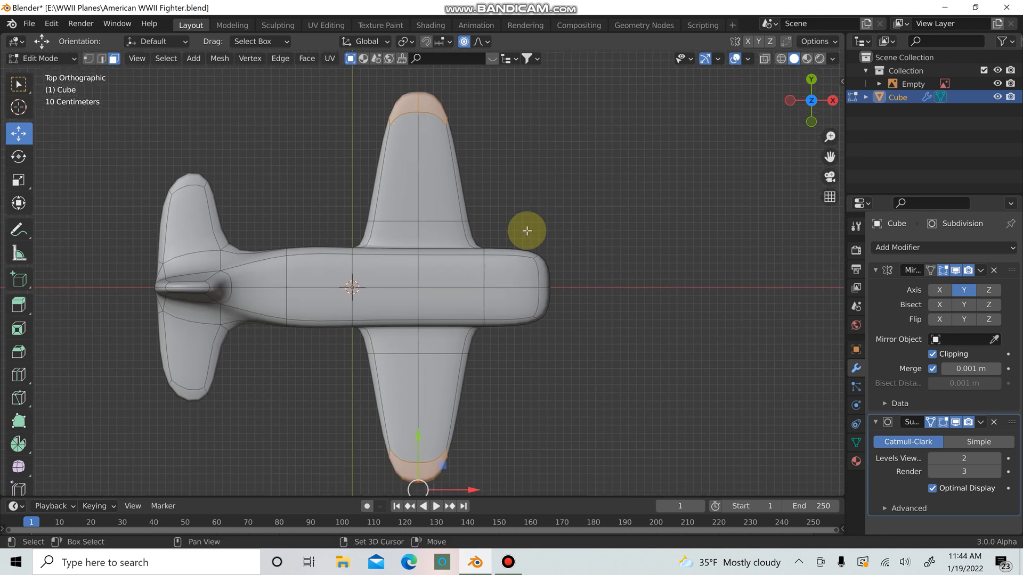
key("ctrl+r")
left_click(416, 426)
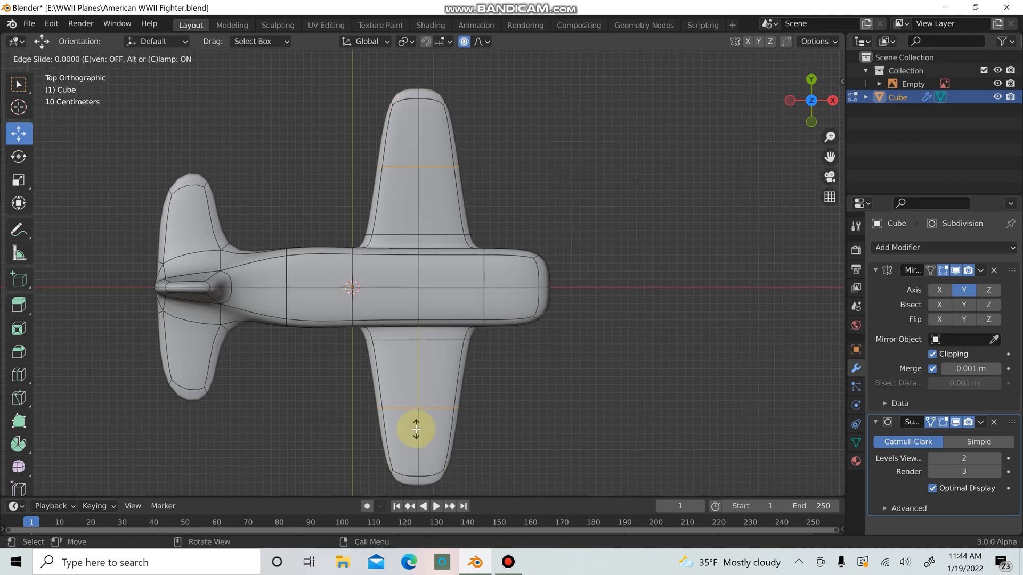
left_click(416, 428)
left_click(402, 450)
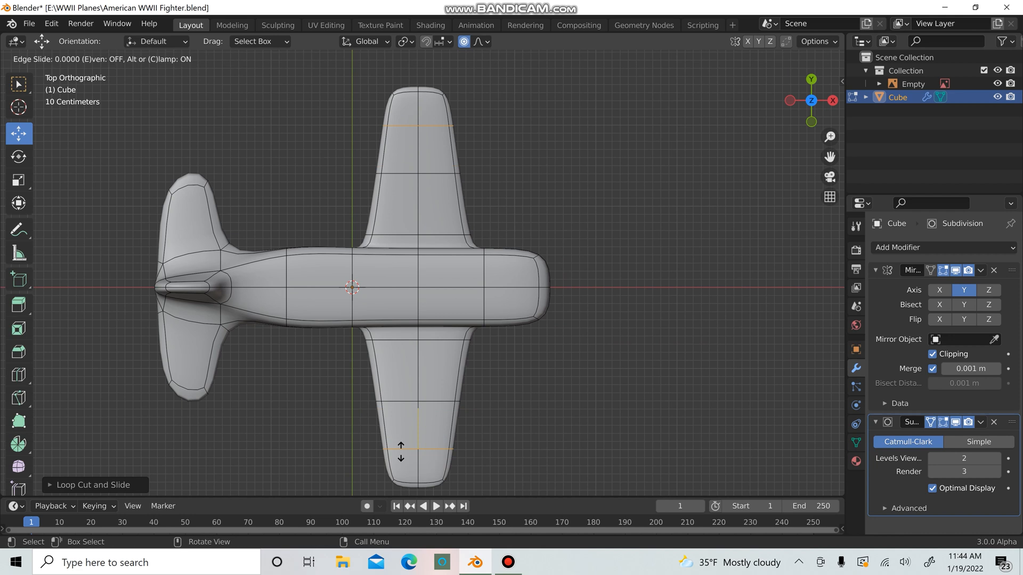
left_click(402, 450)
Try adding another loop cut across the wings between mid-span and the fuselage
key("ctrl+r")
left_click(390, 370)
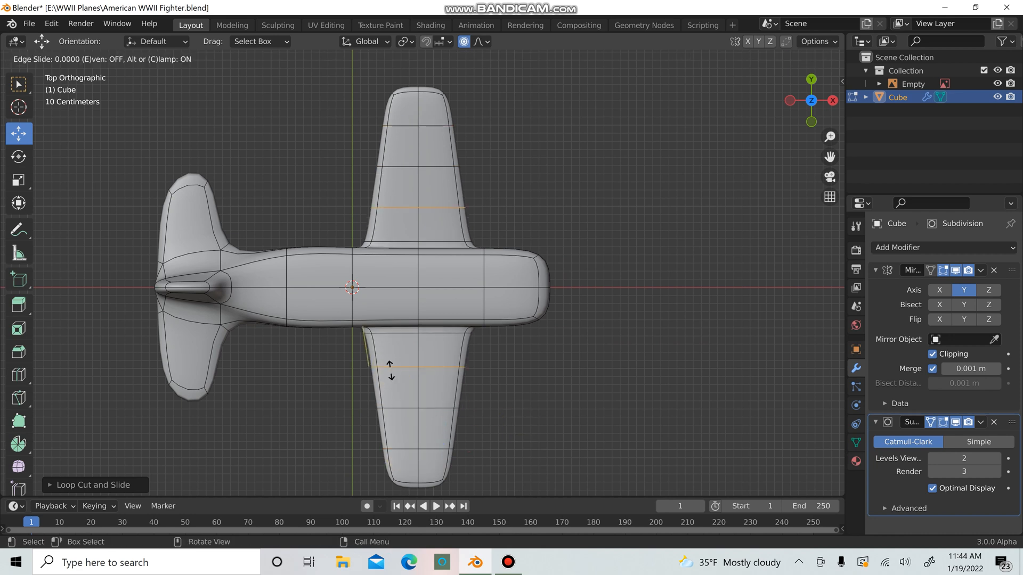
left_click(389, 365)
middle_click_drag(696, 440, 616, 304)
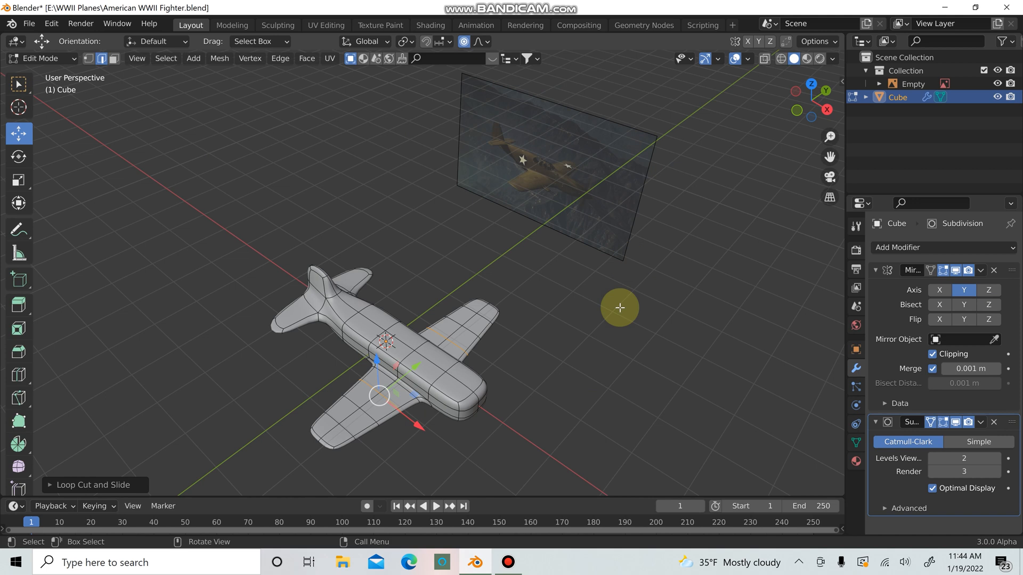
In Object Mode, select the reference image and scale it up to 2.755 on all axes
key("Tab")
left_click(599, 398)
middle_click_drag(599, 398, 565, 155)
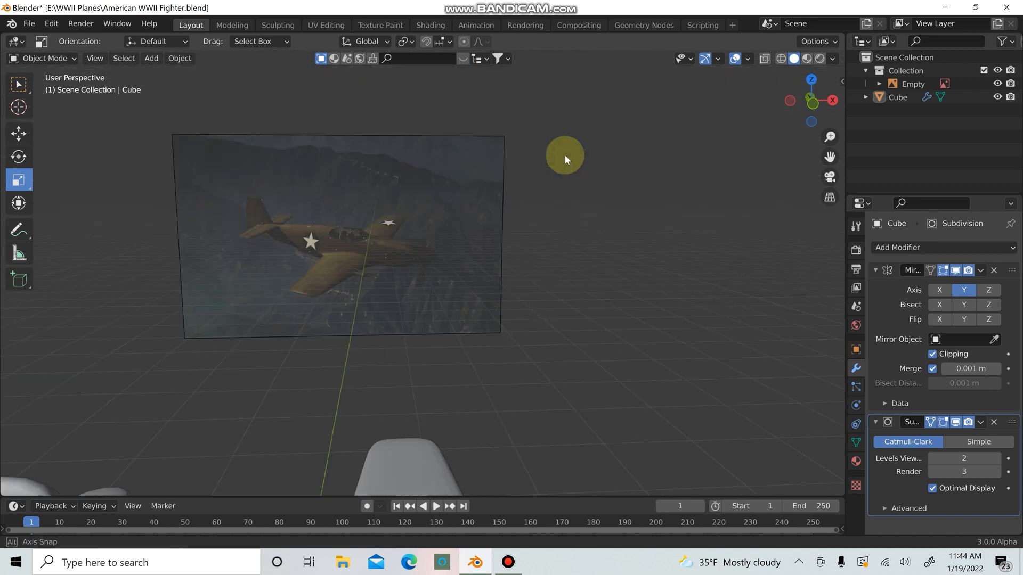
left_click(335, 251)
key("s")
left_click(499, 330)
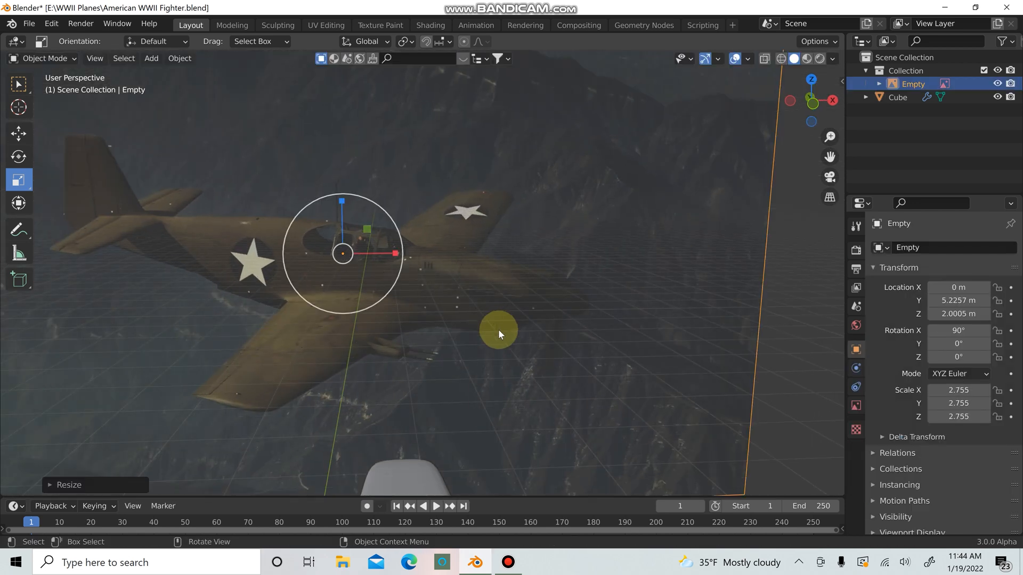
Select the plane, enter Edit Mode in the top view and add a loop cut across the tailplanes near mid-span
scroll(486, 336, "down", 4)
middle_click_drag(440, 381, 273, 356)
left_click(273, 356)
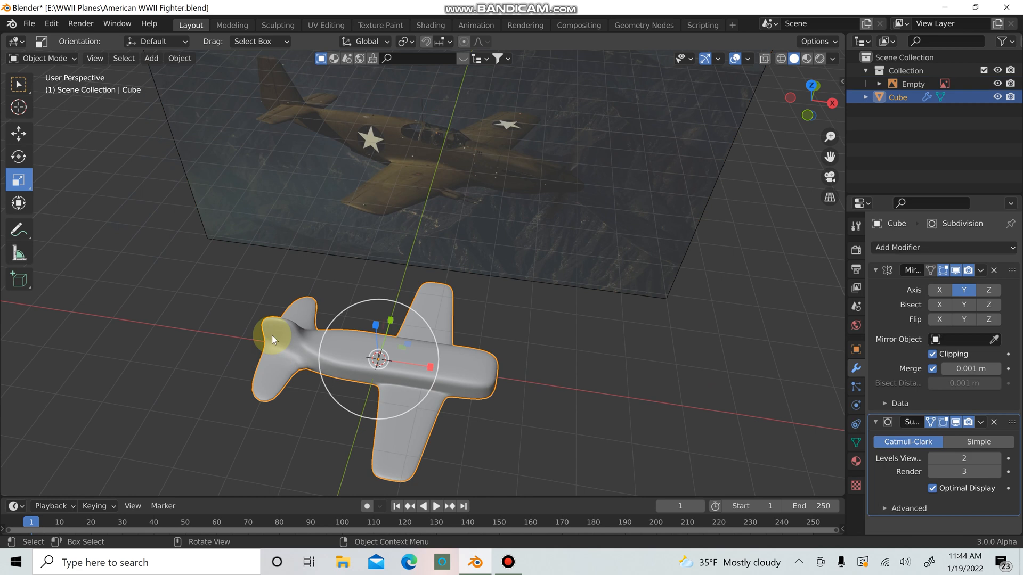
key("KP_7")
key("Tab")
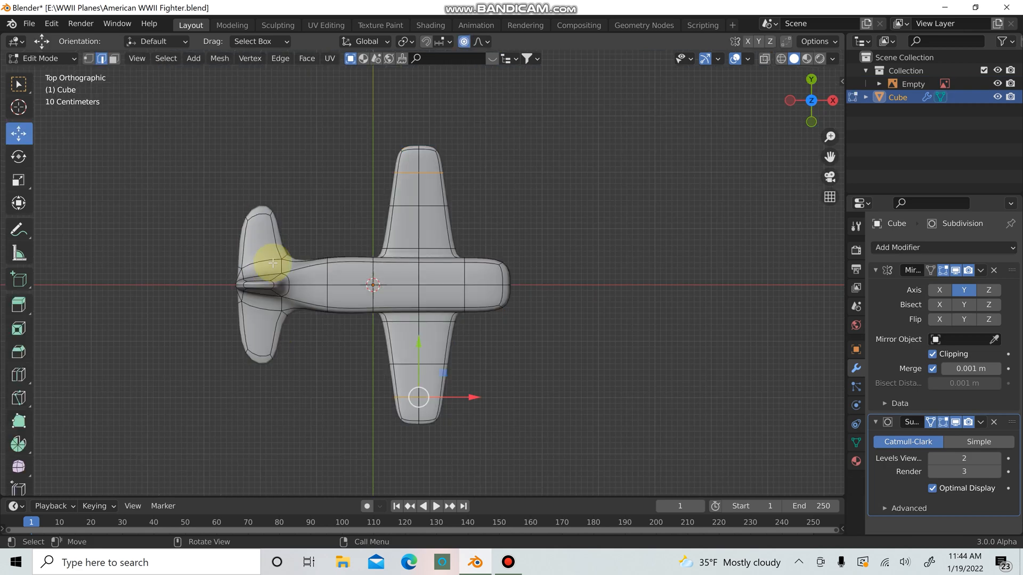
left_click(252, 232)
left_click(251, 233)
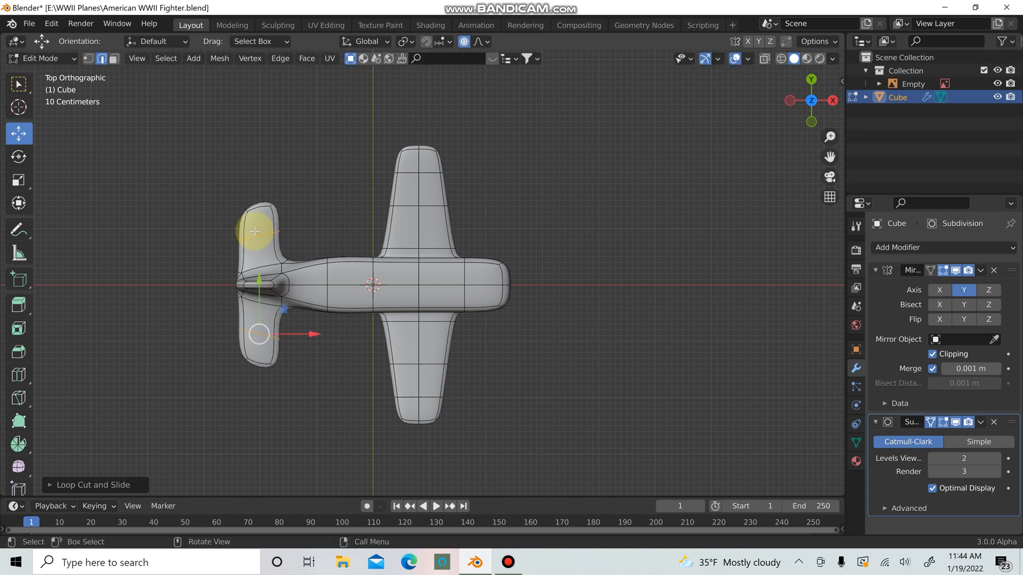
Add a loop cut running lengthwise along the tailplanes from root to tip
left_click(350, 320)
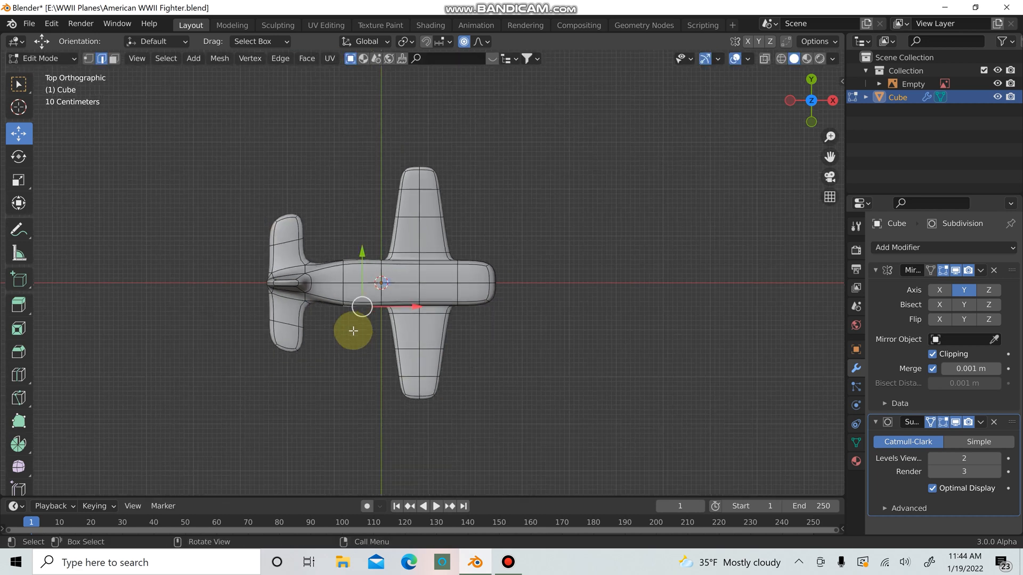
middle_click_drag(289, 244, 317, 365)
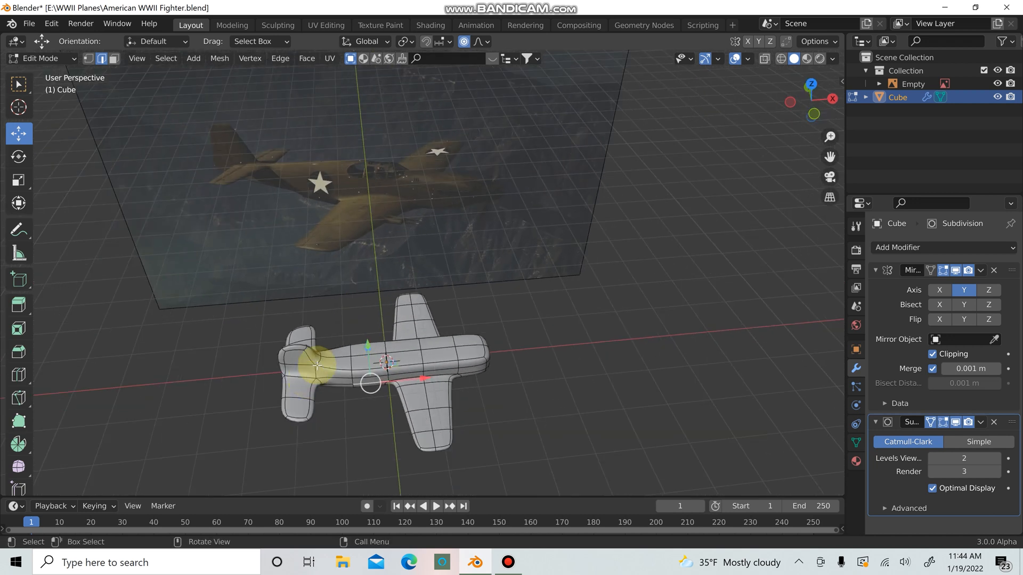
left_click(300, 390)
left_click(300, 390)
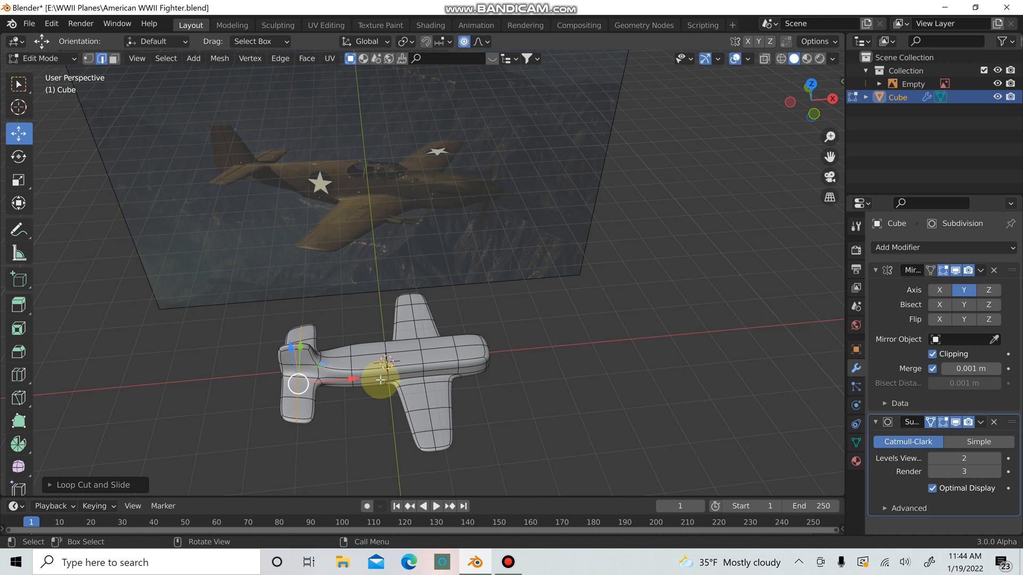
Clear the mesh selection, return to Object Mode and show the smoothed plane in front view
left_click(658, 372)
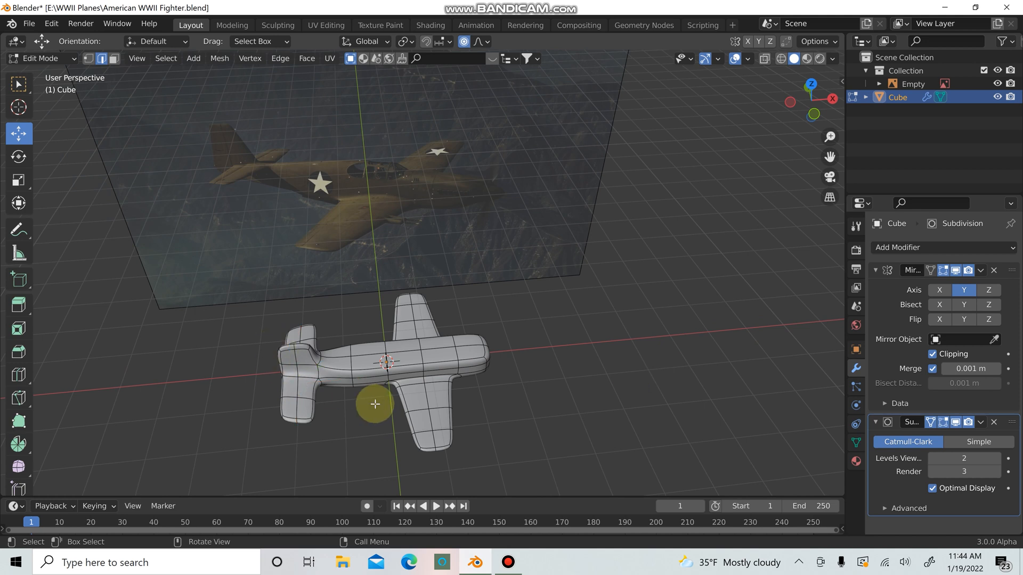
key("Tab")
middle_click_drag(573, 425, 459, 353)
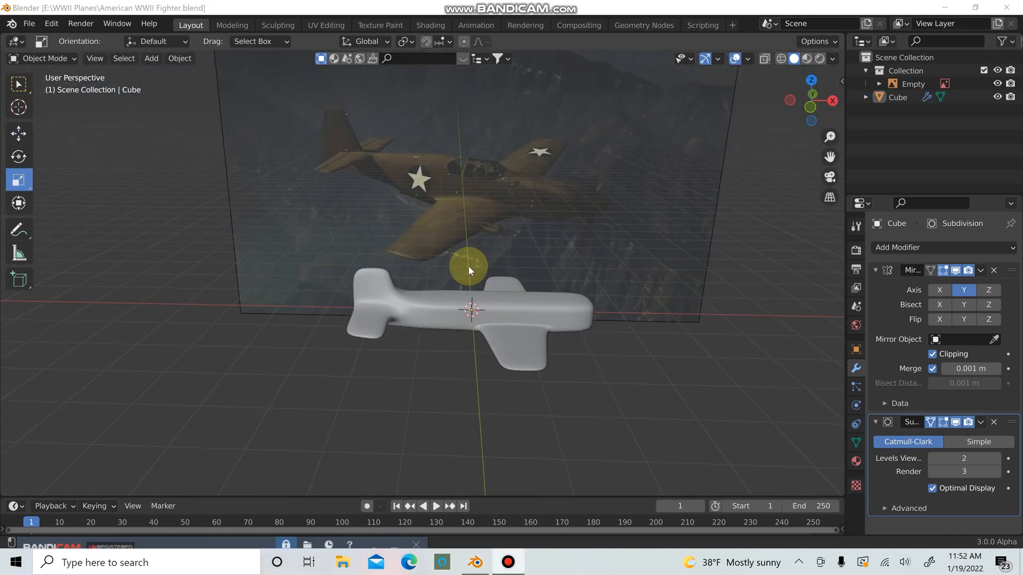
middle_click_drag(468, 266, 434, 290)
key("KP_1")
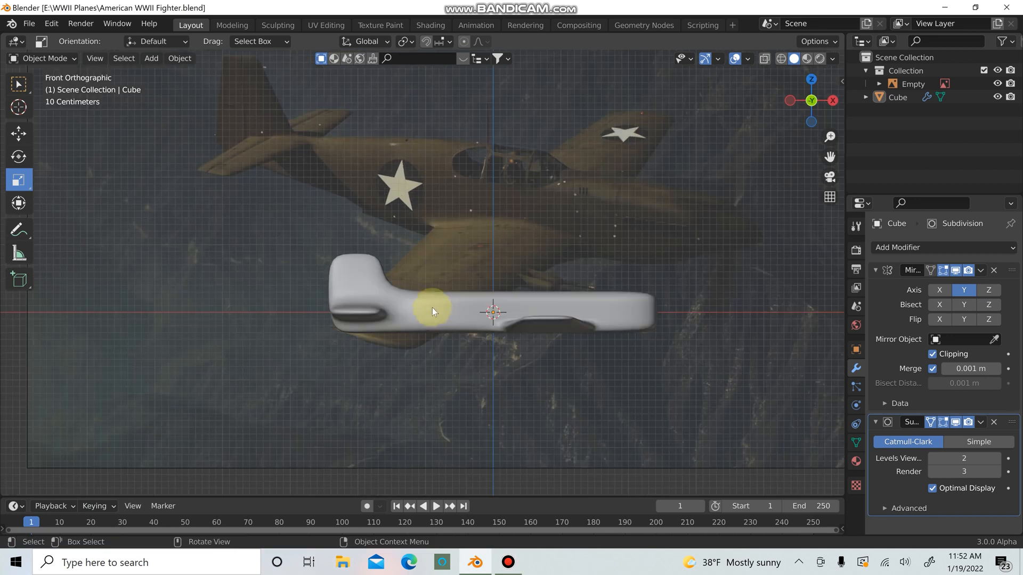
In Edit Mode, select through the mesh the vertices where the fin's front edge meets the fuselage and move them down about 0.17 m
scroll(437, 309, "up", 1)
left_click(389, 299)
key("Tab")
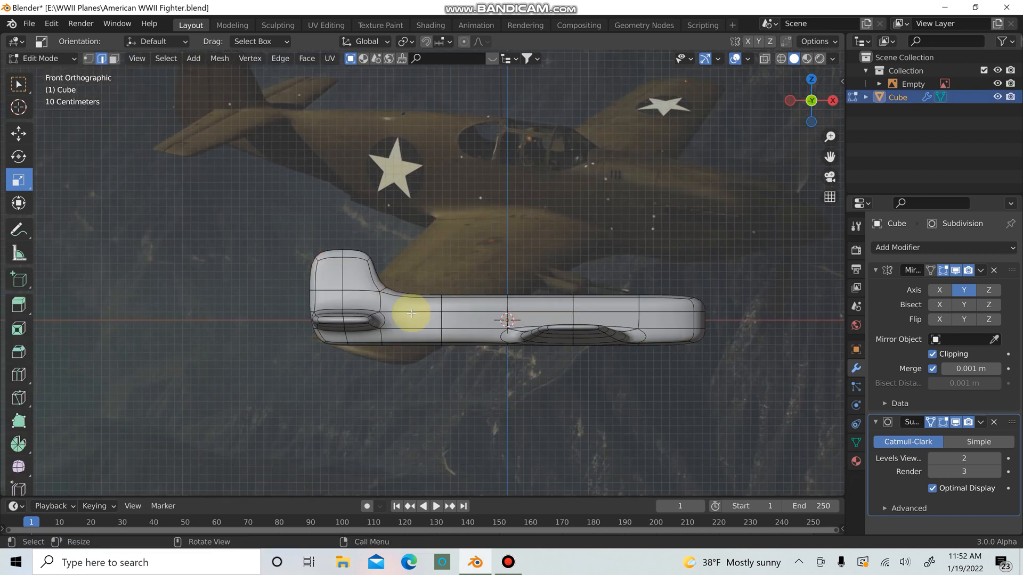
left_click(766, 59)
scroll(449, 299, "up", 3)
scroll(424, 303, "up", 1)
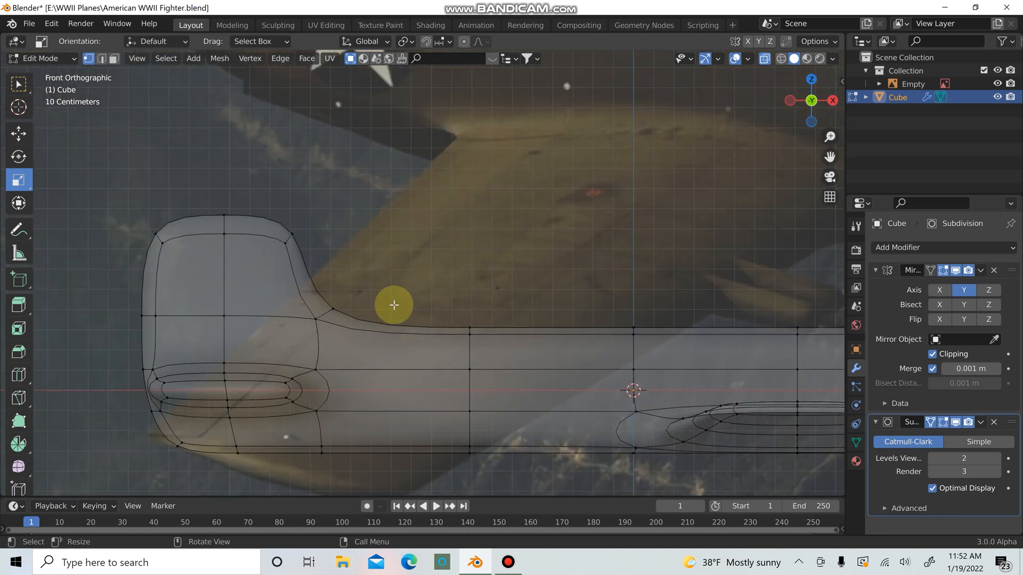
left_click_drag(371, 292, 306, 326)
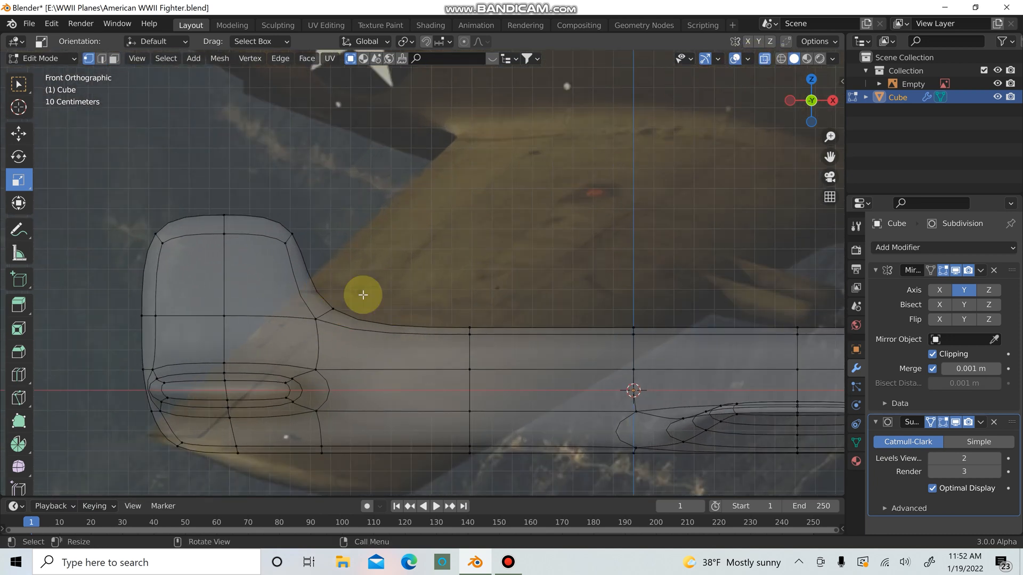
left_click_drag(360, 292, 304, 323)
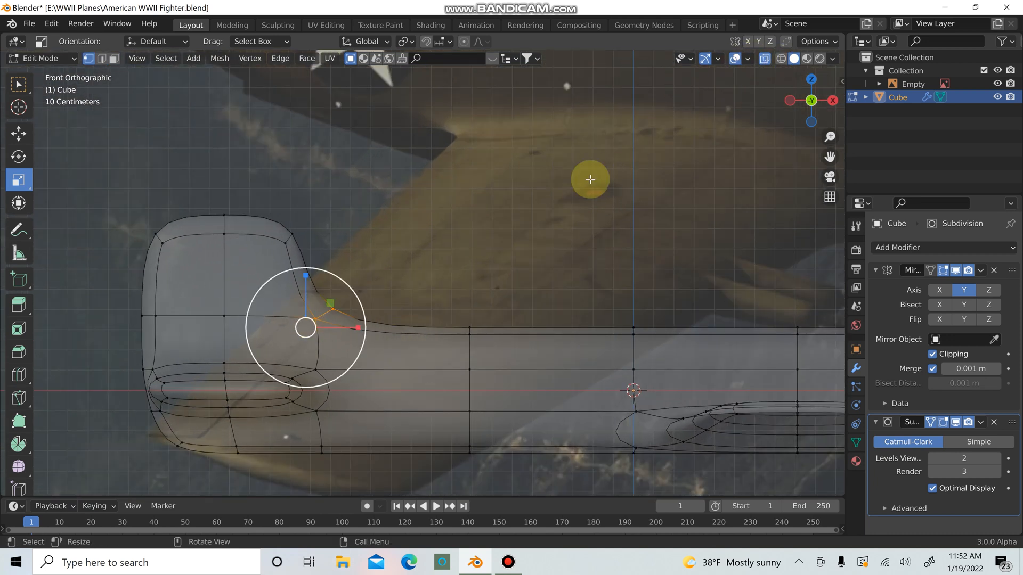
left_click(764, 59)
scroll(532, 229, "down", 3)
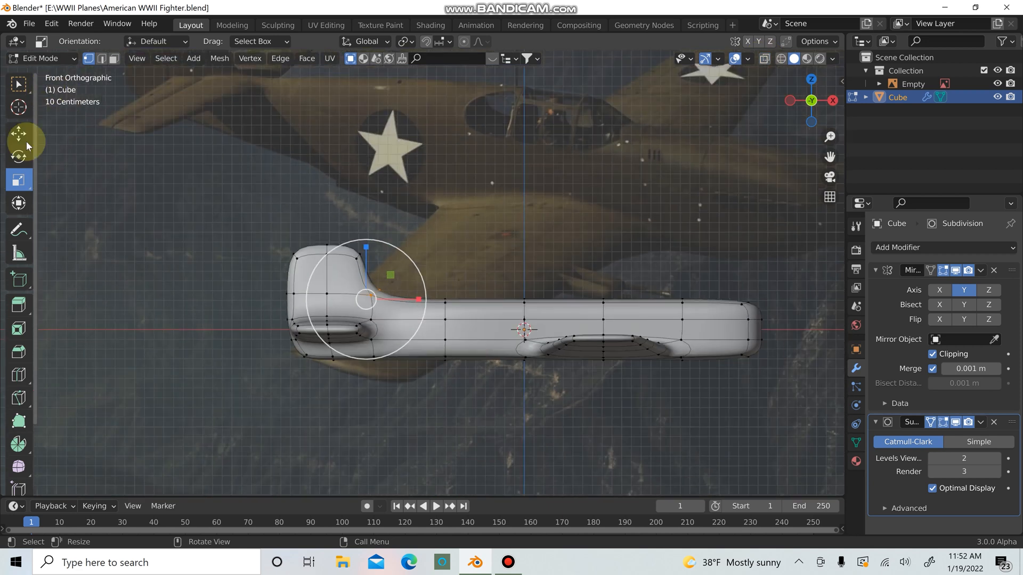
left_click(25, 141)
scroll(439, 234, "down", 2)
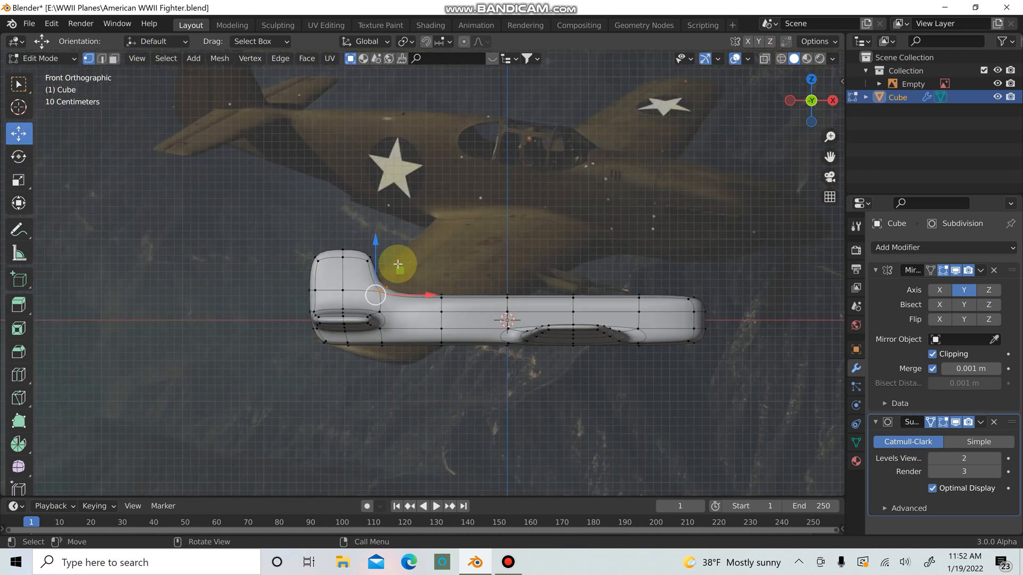
left_click_drag(382, 242, 382, 251)
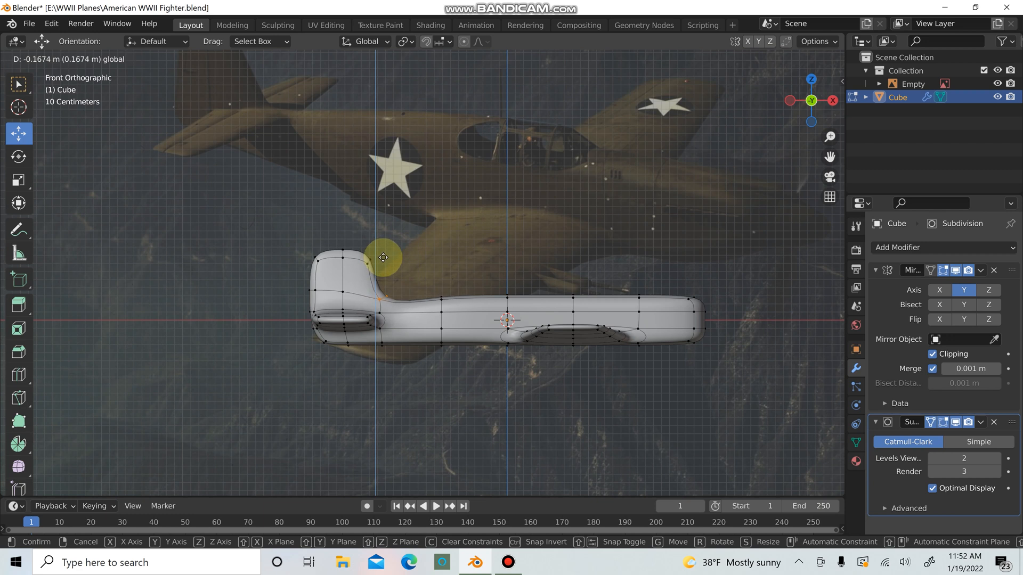
left_click_drag(380, 261, 381, 263)
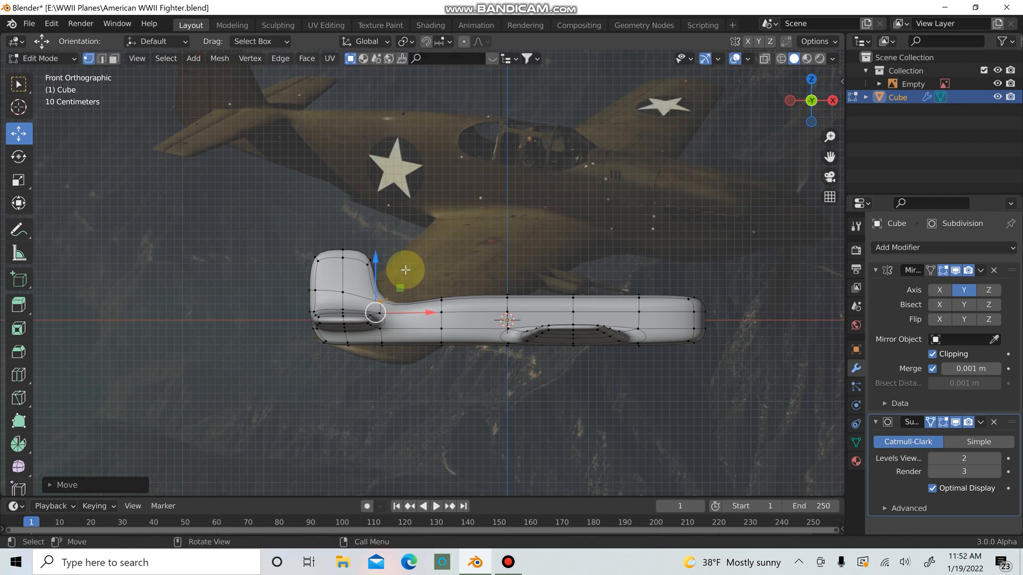
Lower the top vertices of the rear fuselage ring just ahead of the tail slightly along Z and return to Object Mode
left_click(719, 114)
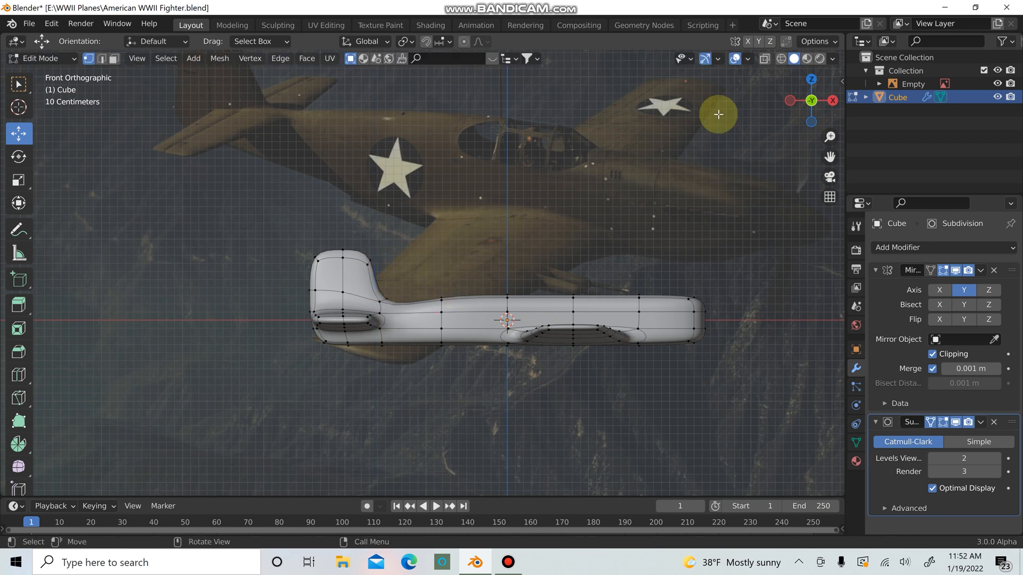
left_click(764, 59)
left_click_drag(470, 281, 437, 298)
scroll(437, 298, "up", 2)
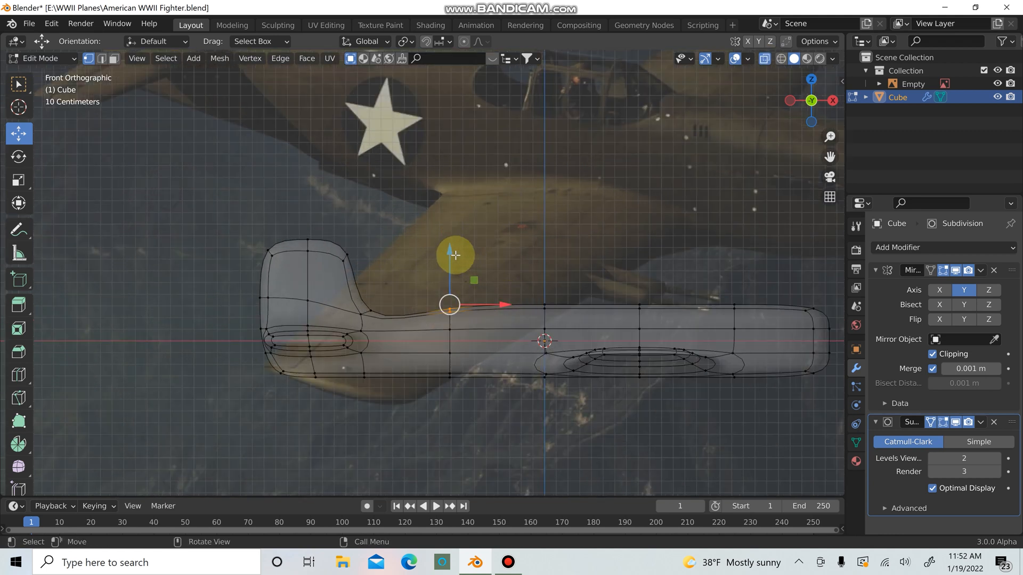
left_click_drag(451, 255, 447, 266)
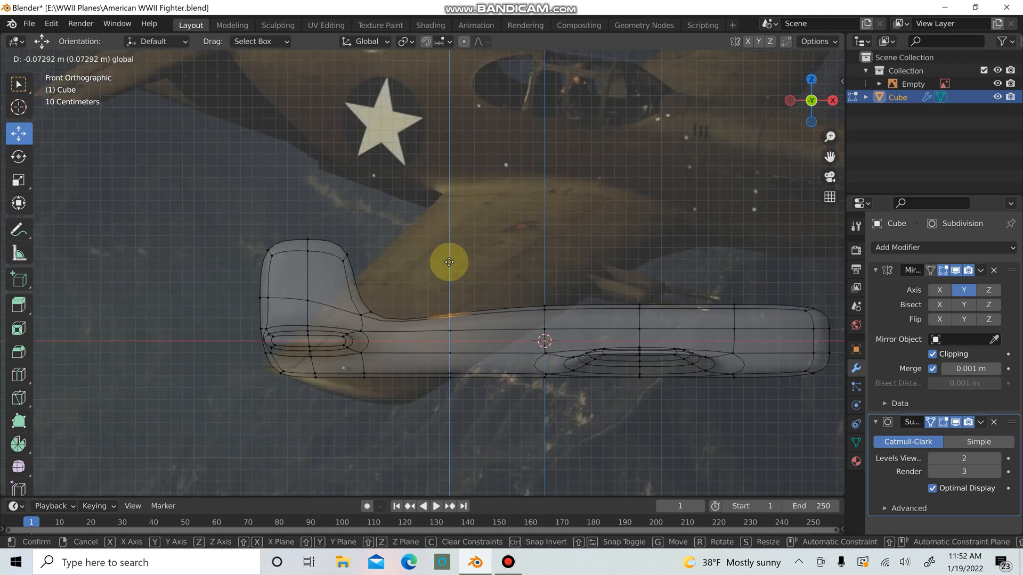
left_click_drag(450, 259, 451, 259)
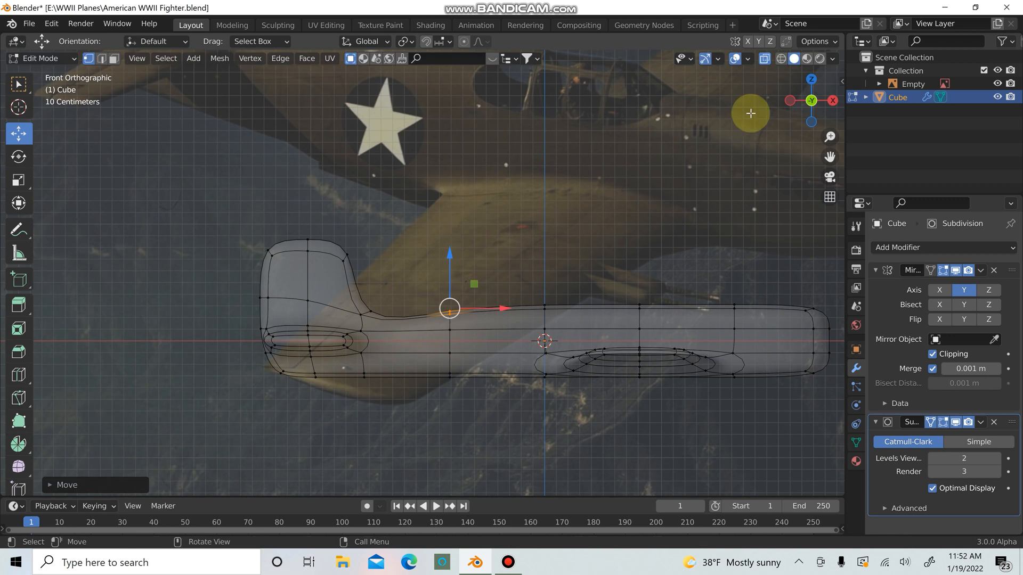
left_click(766, 59)
scroll(671, 202, "down", 1)
middle_click_drag(671, 202, 529, 254)
scroll(569, 243, "up", 2)
key("Tab")
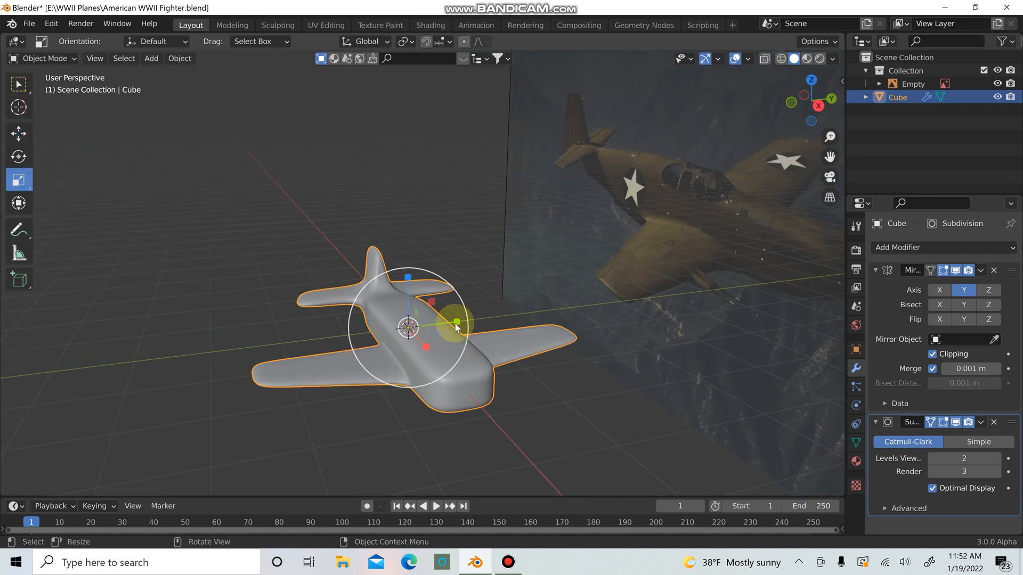
Try resizing the whole plane along the Y axis
mouse_move(455, 322)
left_mouse_down()
mouse_move(444, 323)
mouse_move(452, 323)
left_mouse_up()
middle_click_drag(480, 330, 272, 155)
left_click(51, 23)
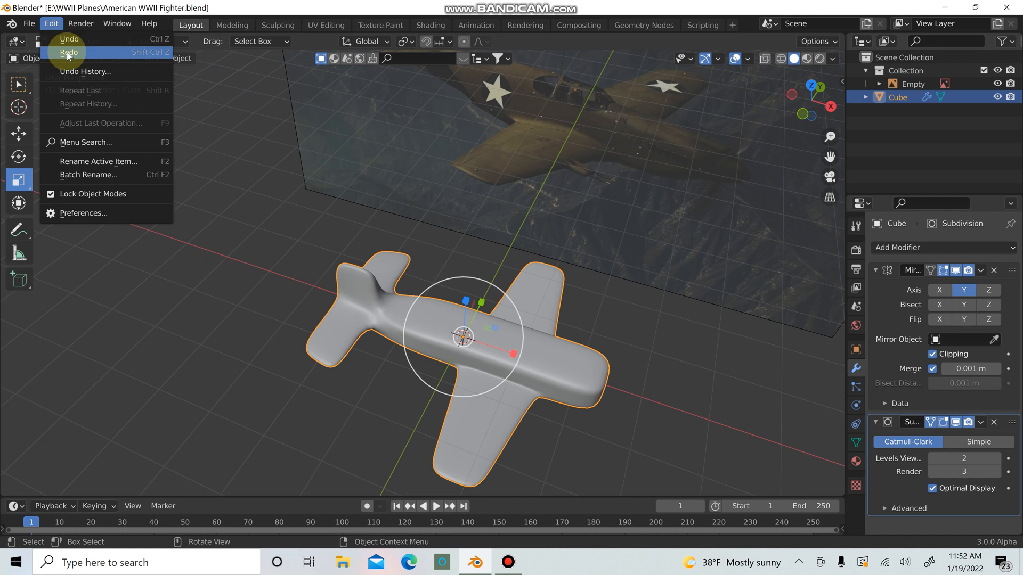
Examine the plane's overall shape from several angles, with and without its mesh edges
middle_click_drag(439, 305, 564, 309)
key("Tab")
scroll(583, 397, "down", 3)
key("Tab")
scroll(583, 398, "up", 4)
left_click(551, 402)
scroll(443, 259, "down", 1)
middle_click_drag(443, 259, 392, 272)
middle_click_drag(360, 332, 411, 399)
In front view with X-ray, select the whole tail section up to the rear fuselage ring and turn on proportional editing
key("KP_1")
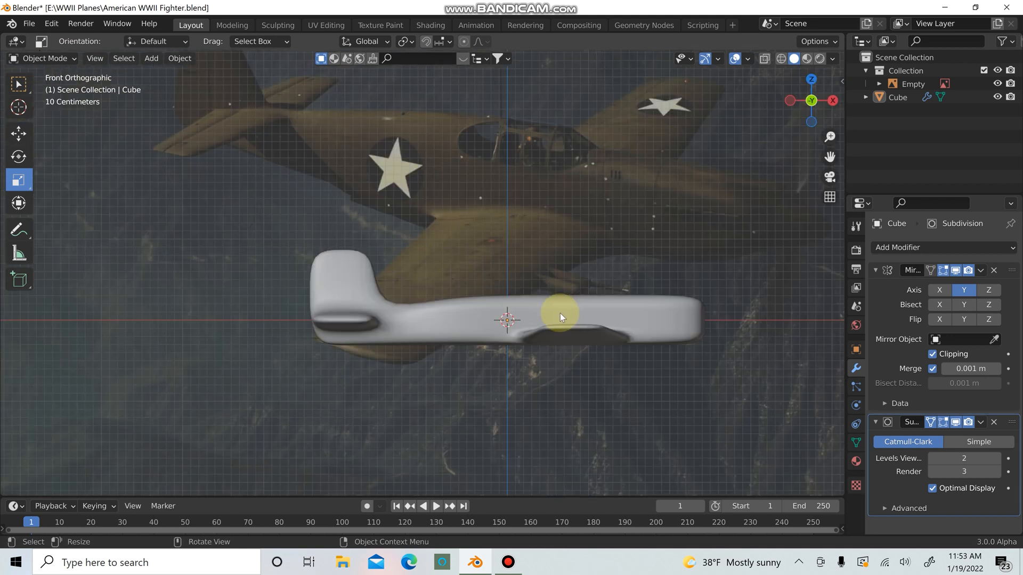
key("Tab")
left_click(765, 62)
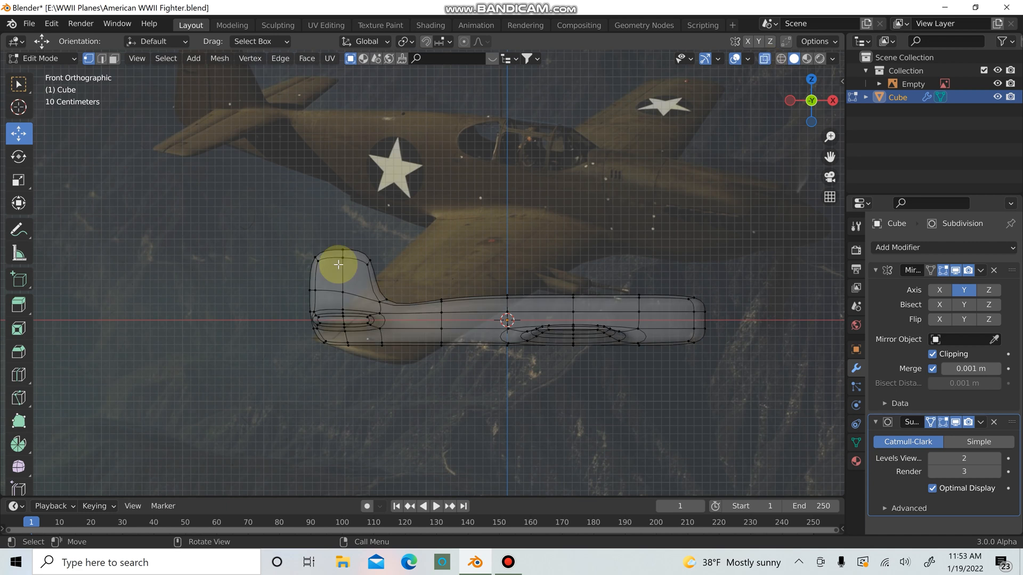
left_click_drag(228, 214, 469, 387)
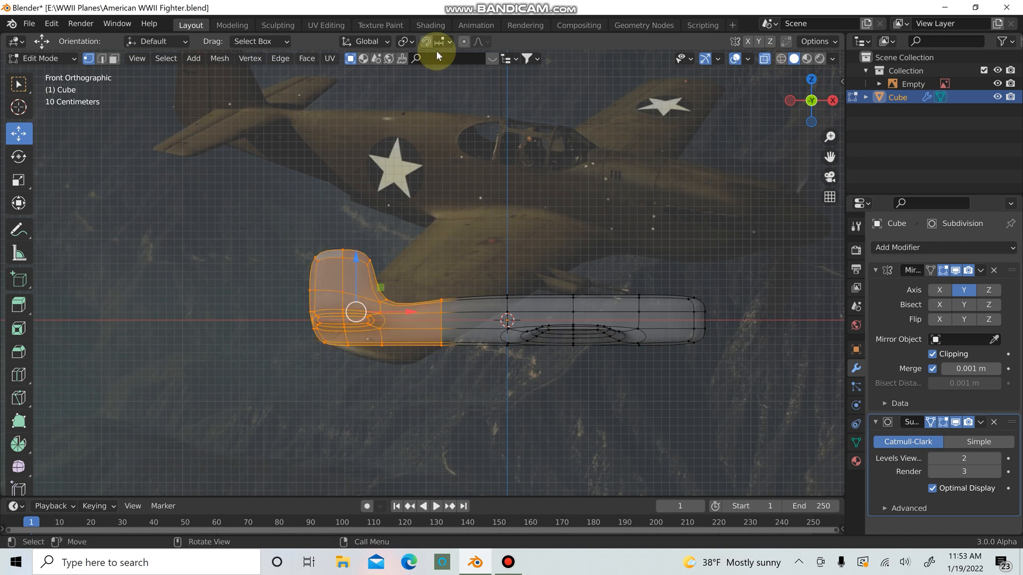
left_click(463, 42)
key("alt+a")
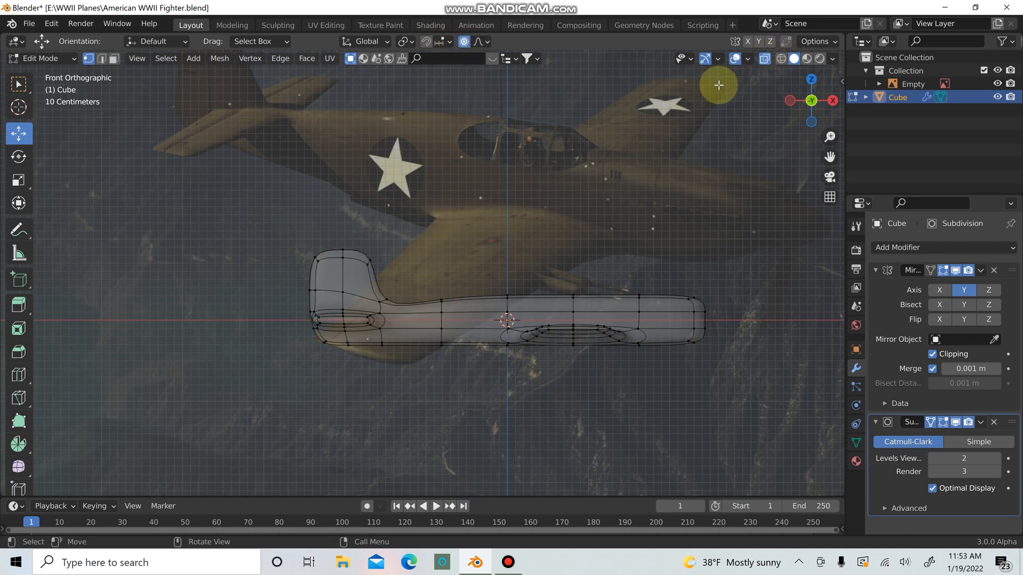
key("ctrl+z")
left_click(764, 58)
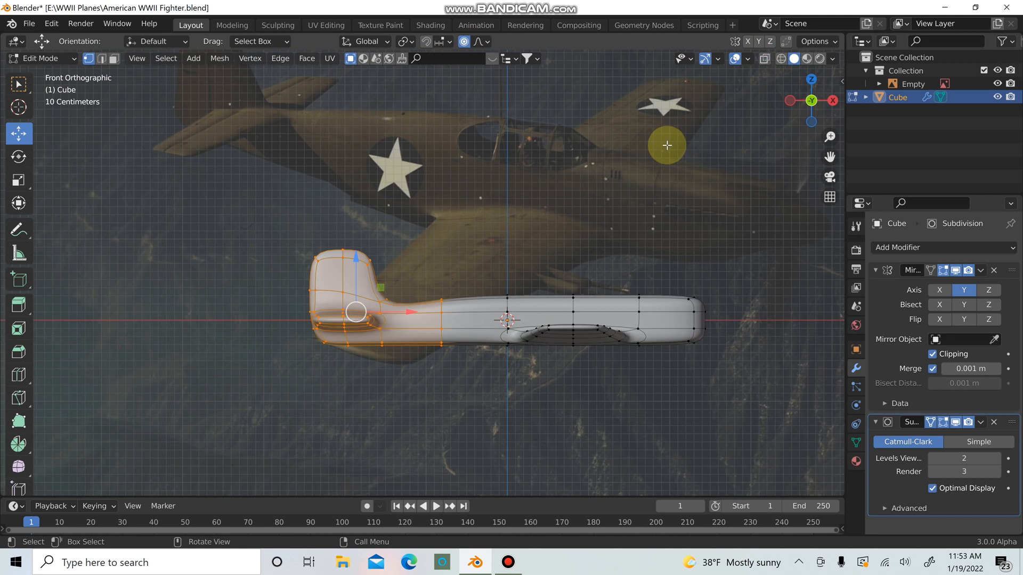
middle_click_drag(664, 144, 652, 201)
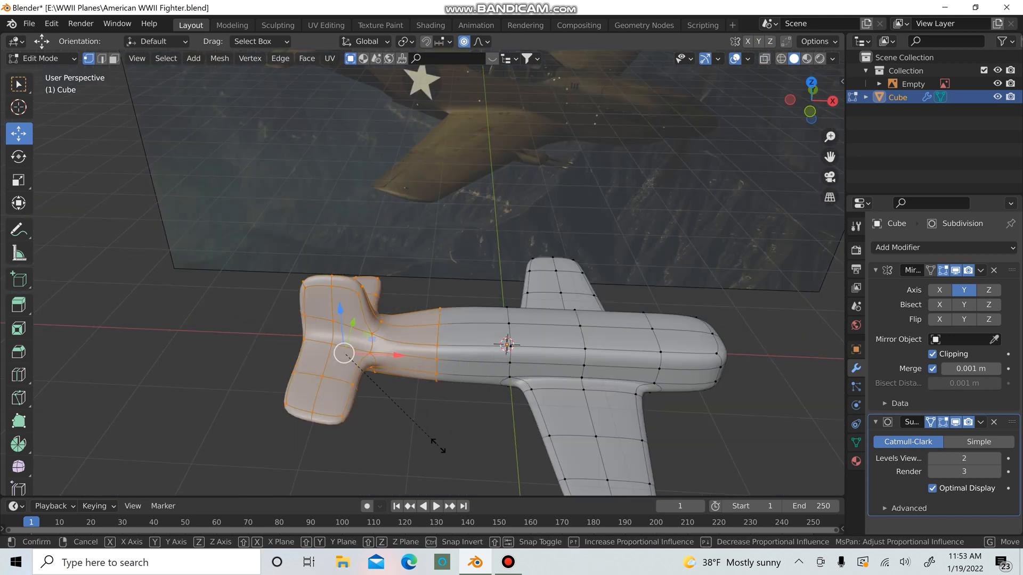
Try scaling the selected tail section uniformly to about 0.75 and along single axes with proportional editing
key("s")
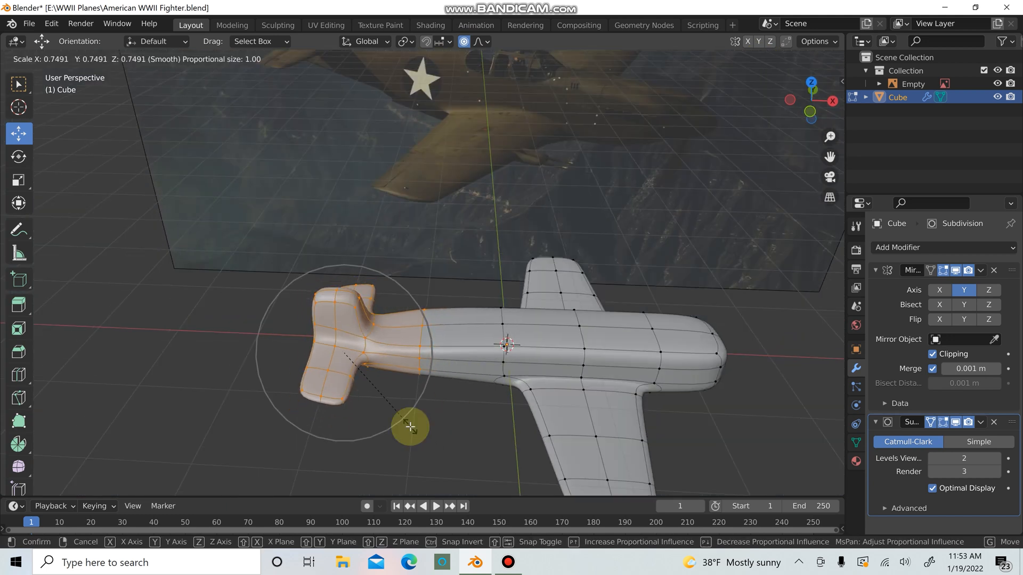
left_click(410, 427)
left_click(18, 180)
middle_click_drag(361, 337, 336, 300)
left_click_drag(351, 301, 356, 337)
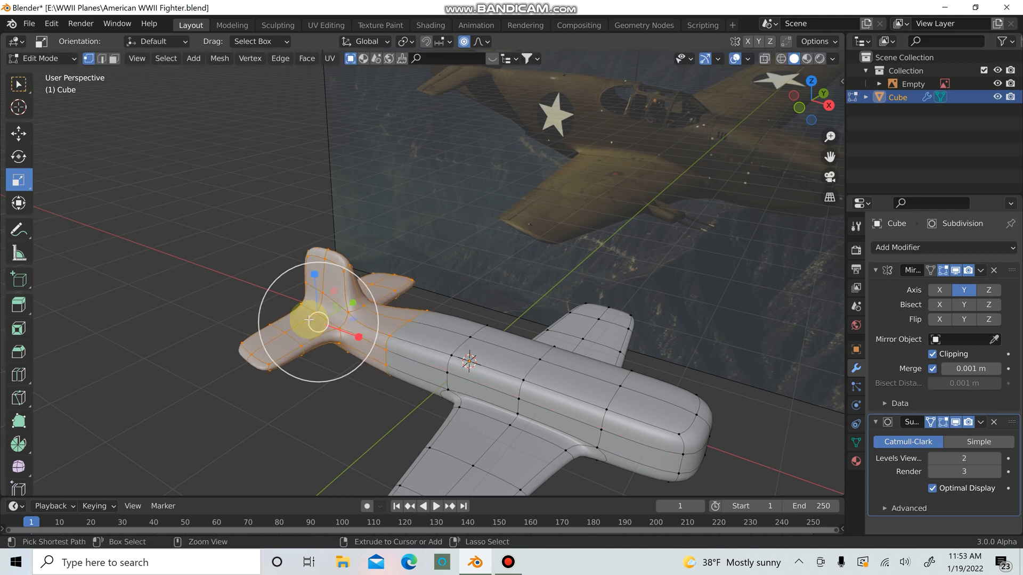
left_click_drag(308, 278, 313, 244)
middle_click_drag(350, 319, 448, 354)
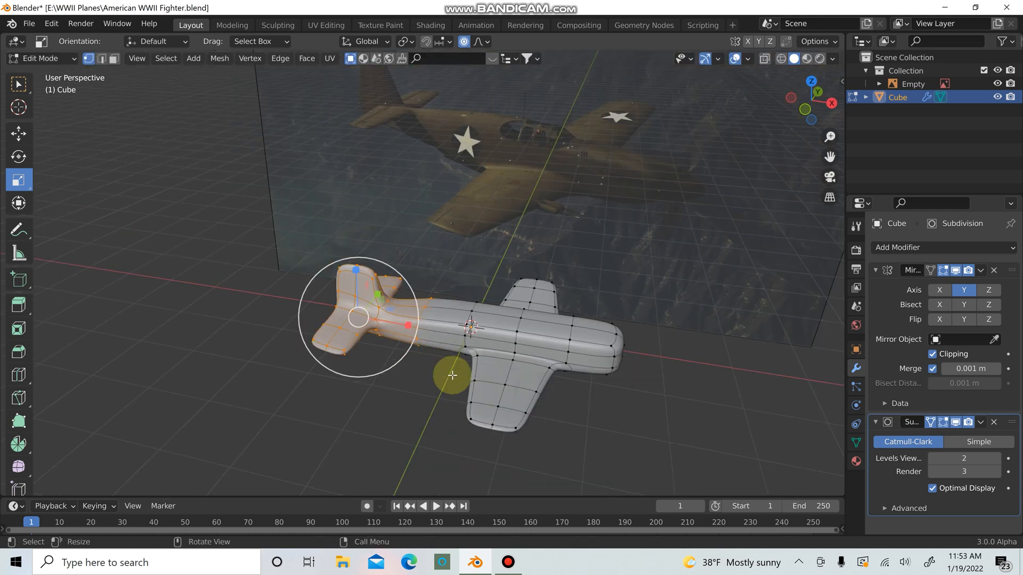
key("Tab")
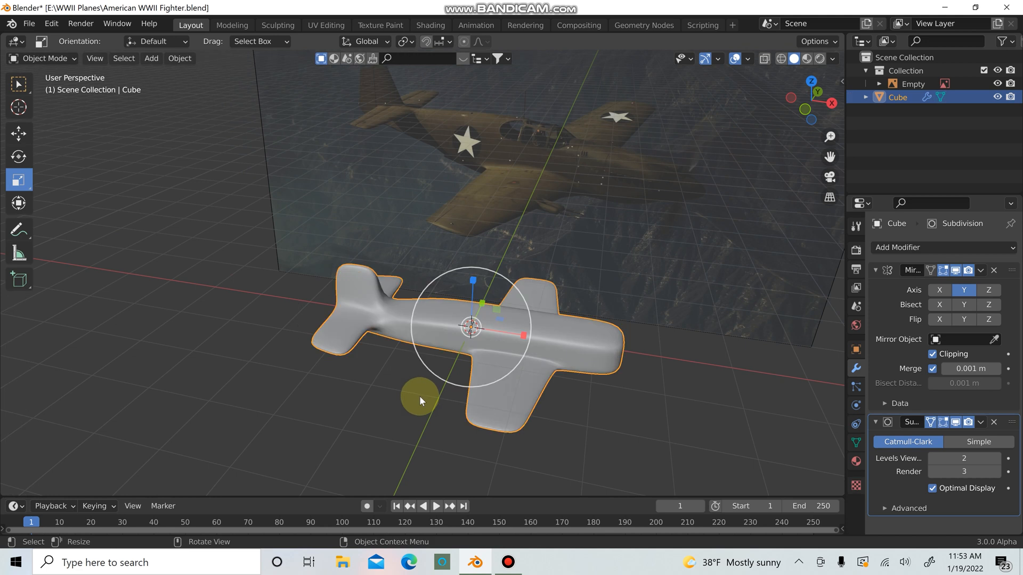
Select the rearmost faces of the fuselage and fin and narrow them along Y to about 0.15 with proportional editing
left_click(420, 396)
middle_click_drag(420, 395, 504, 345)
left_click(499, 336)
key("Tab")
key("3")
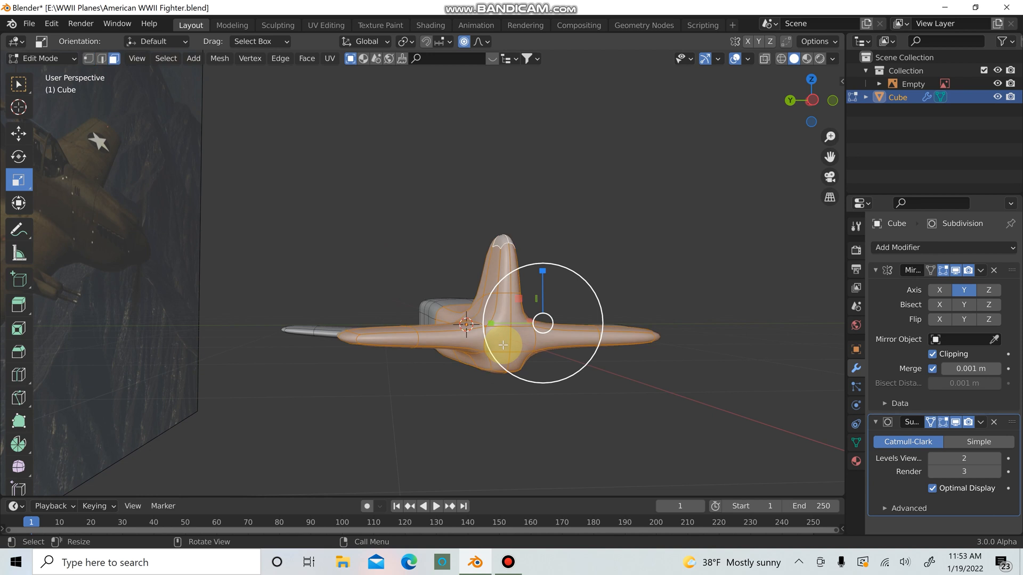
left_click(501, 342)
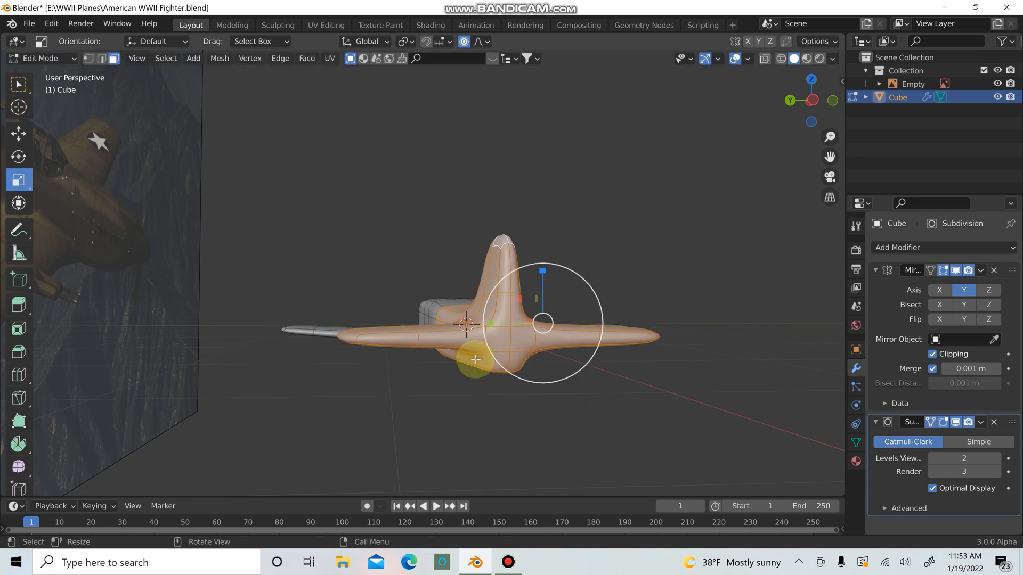
key("alt+a")
left_click_drag(515, 365, 518, 368)
middle_click_drag(518, 367, 505, 339)
left_click_drag(497, 336, 501, 301)
left_click(499, 300, "shift")
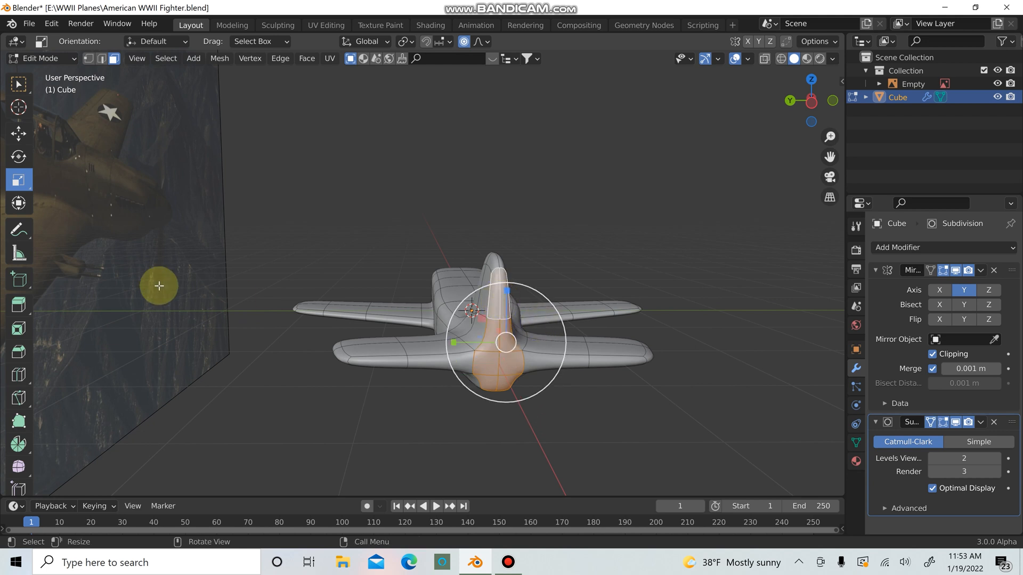
left_click_drag(454, 344, 463, 345)
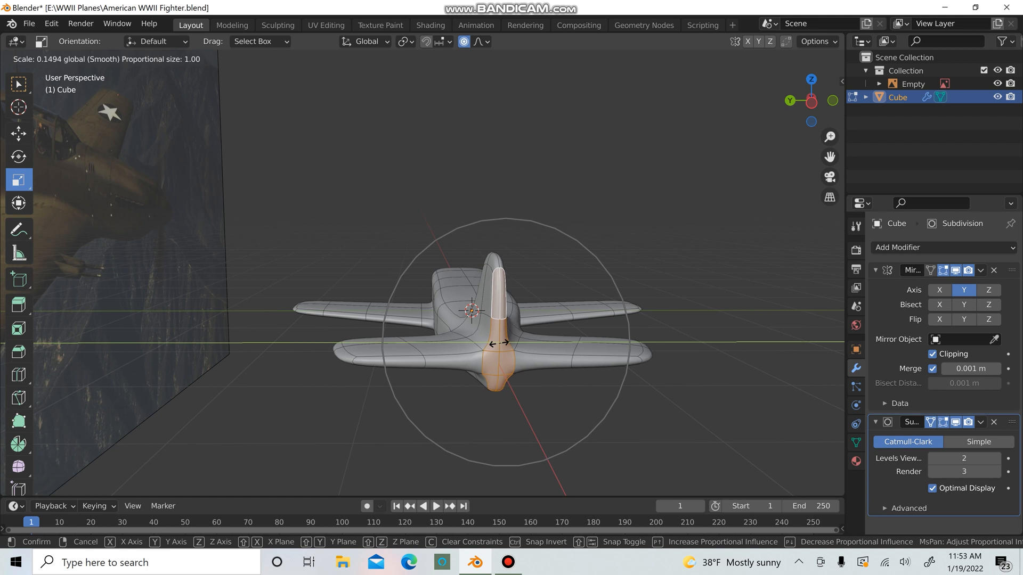
left_click_drag(500, 344, 501, 343)
key("Tab")
In top view with X-ray, select the outer section of the horizontal stabilizer's vertices on the unmirrored half
left_click(702, 345)
middle_click_drag(702, 344, 414, 318)
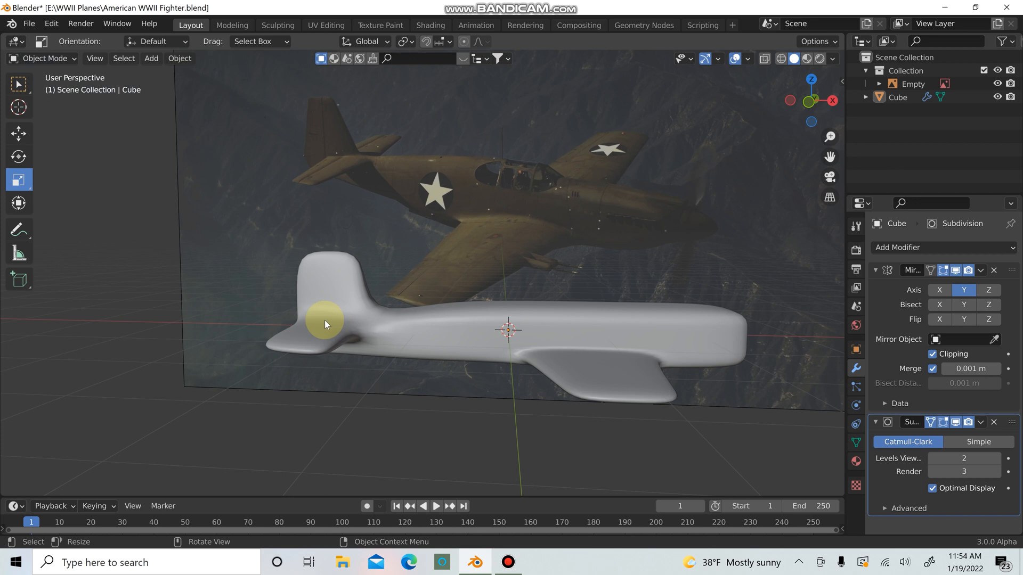
left_click(324, 342)
key("Tab")
middle_click_drag(327, 346, 249, 376)
key("KP_7")
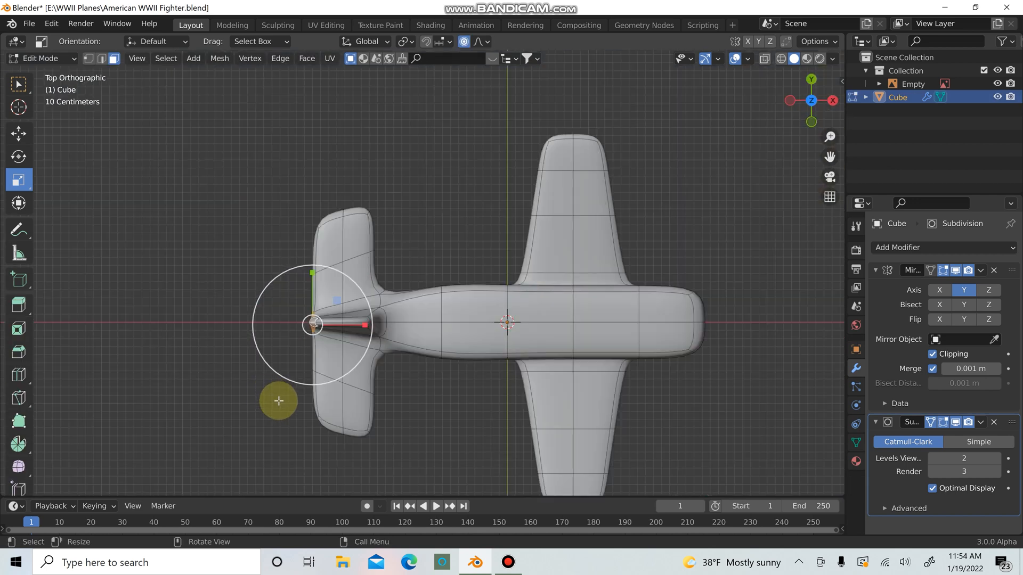
left_click(763, 60)
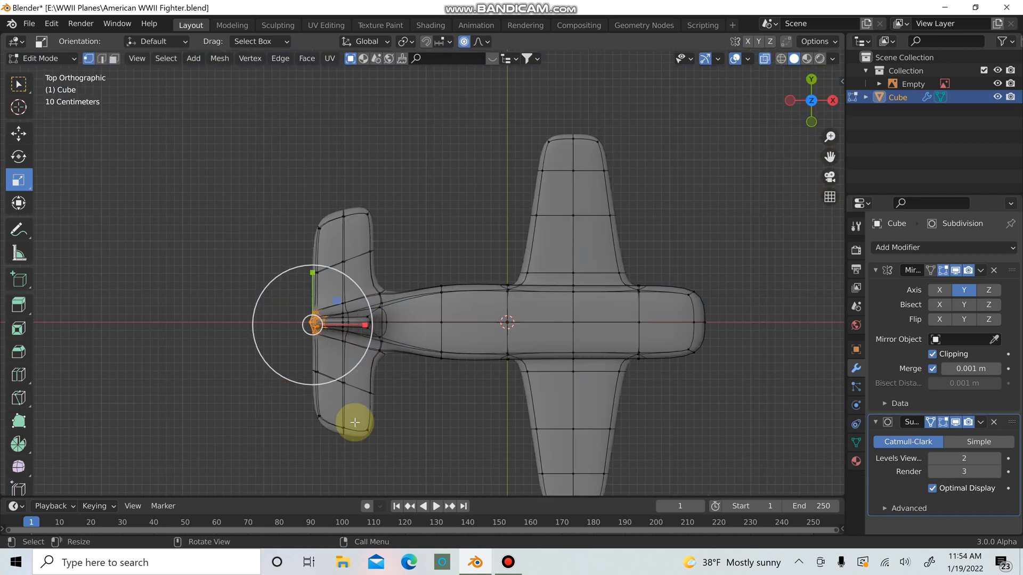
key("1")
left_click_drag(324, 476, 400, 358)
left_click_drag(279, 489, 434, 358)
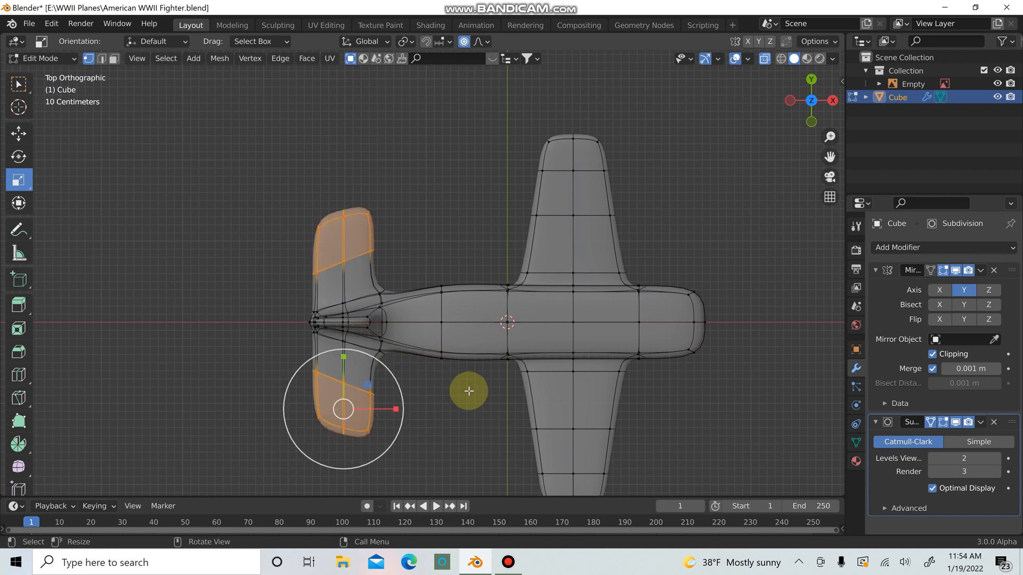
Turn X-ray off and flatten the selected stabilizer tips along Z with proportional editing
middle_click_drag(469, 389, 373, 261)
left_click(766, 62)
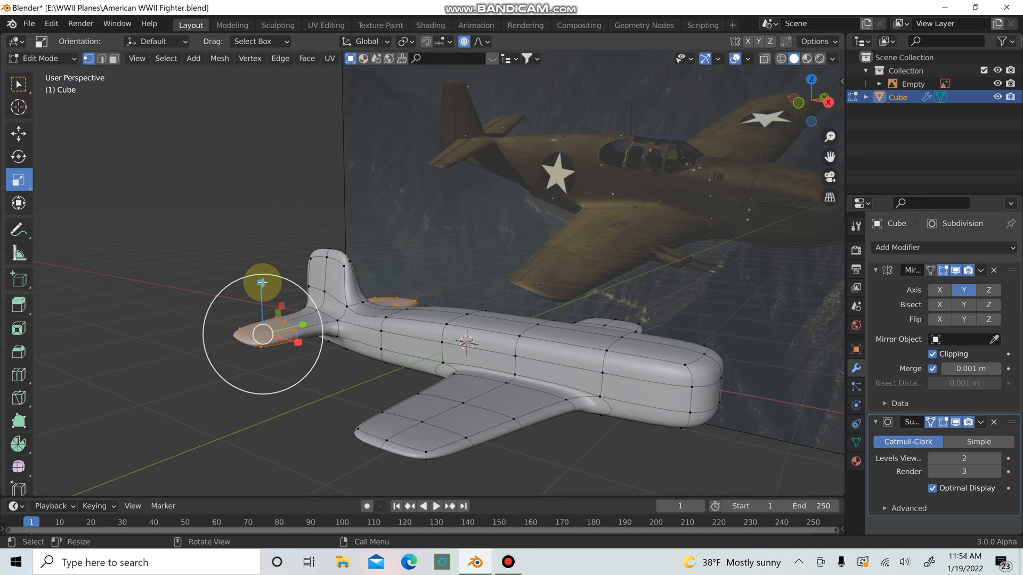
left_click_drag(261, 282, 260, 288)
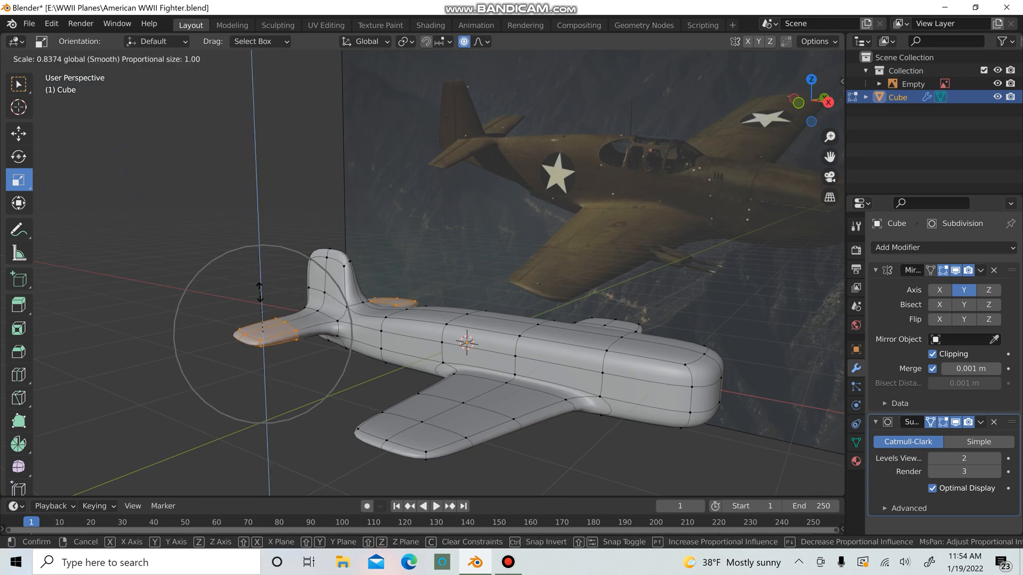
left_click_drag(256, 299, 256, 299)
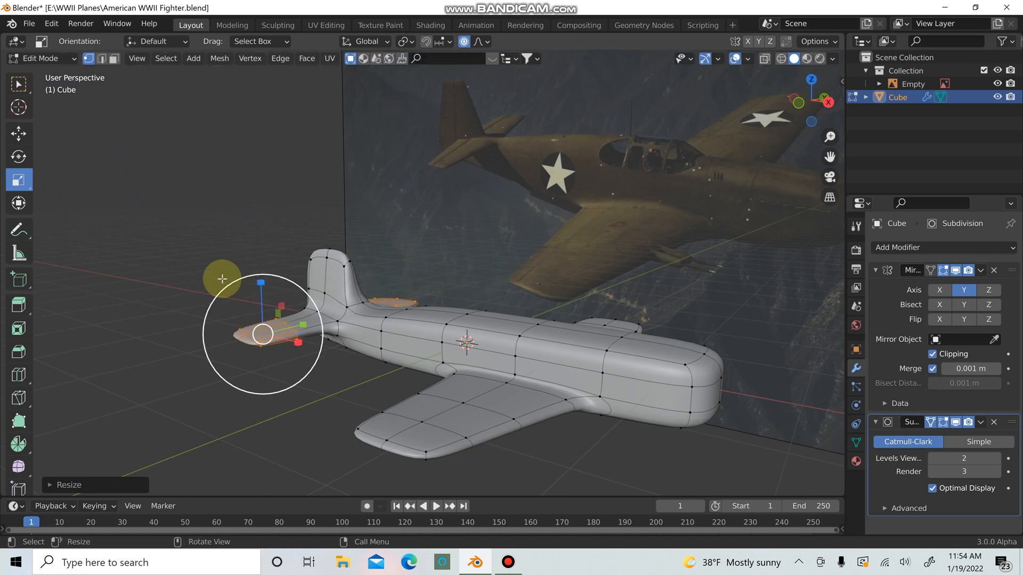
Return to object mode, deselect the plane and save the file
key("Tab")
left_click(204, 273)
middle_click_drag(205, 273, 250, 307)
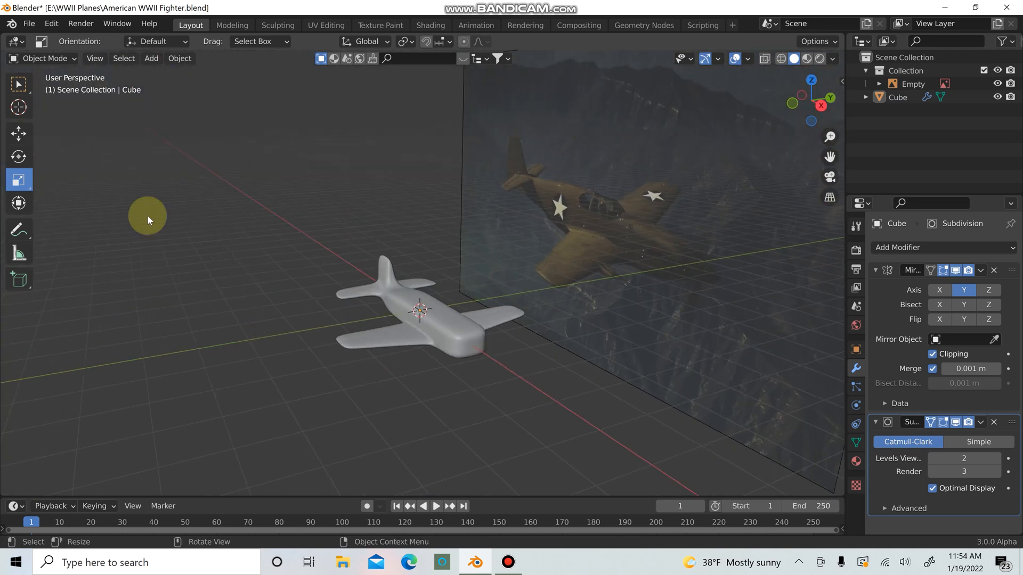
left_click(28, 23)
key("ctrl+s")
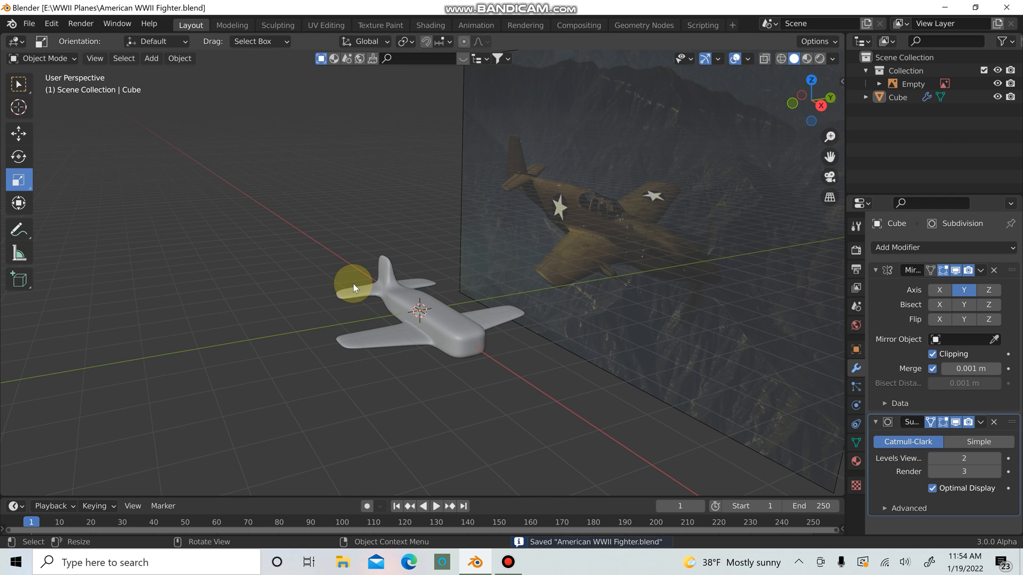
In front view with X-ray, select the vertices where the fin's leading edge meets the fuselage, and activate the Move tool
middle_click_drag(353, 283, 450, 266)
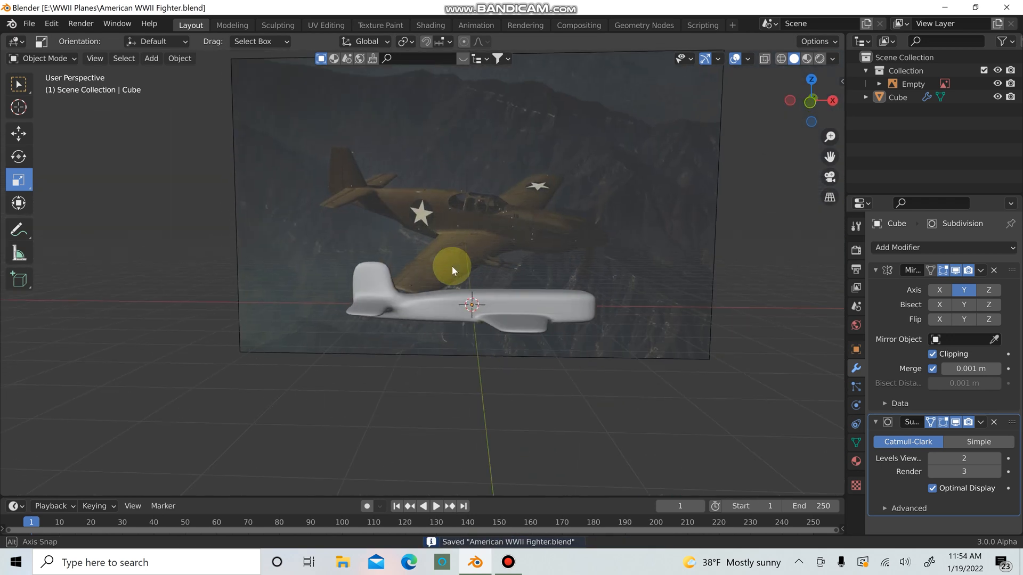
middle_click_drag(567, 340, 364, 436)
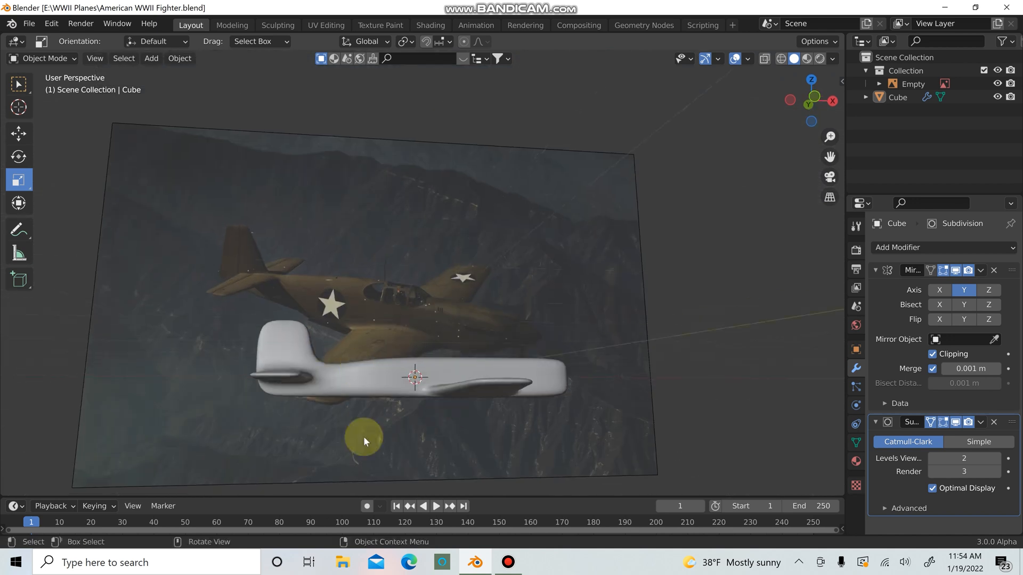
middle_click_drag(359, 369, 253, 392)
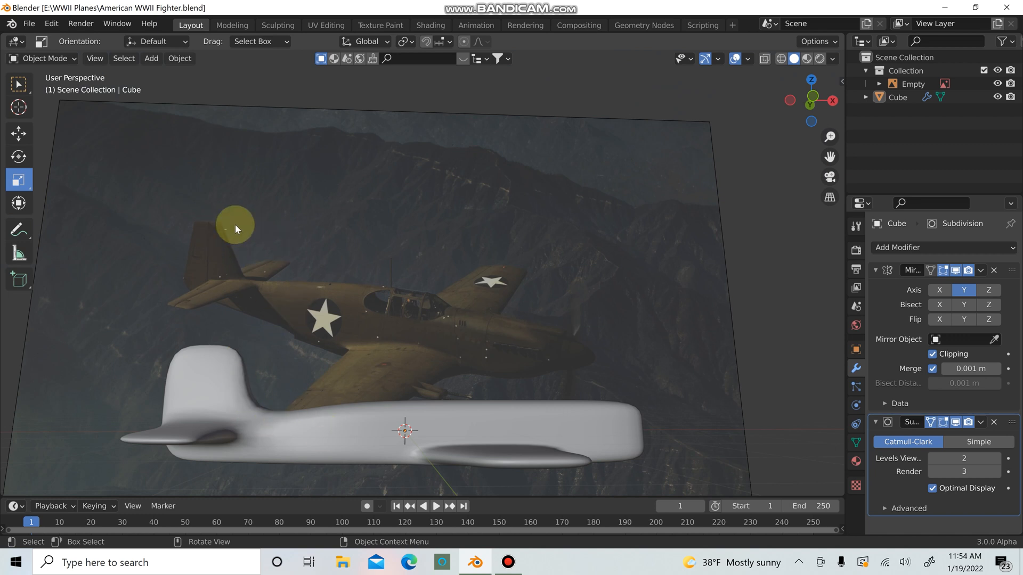
key("KP_1")
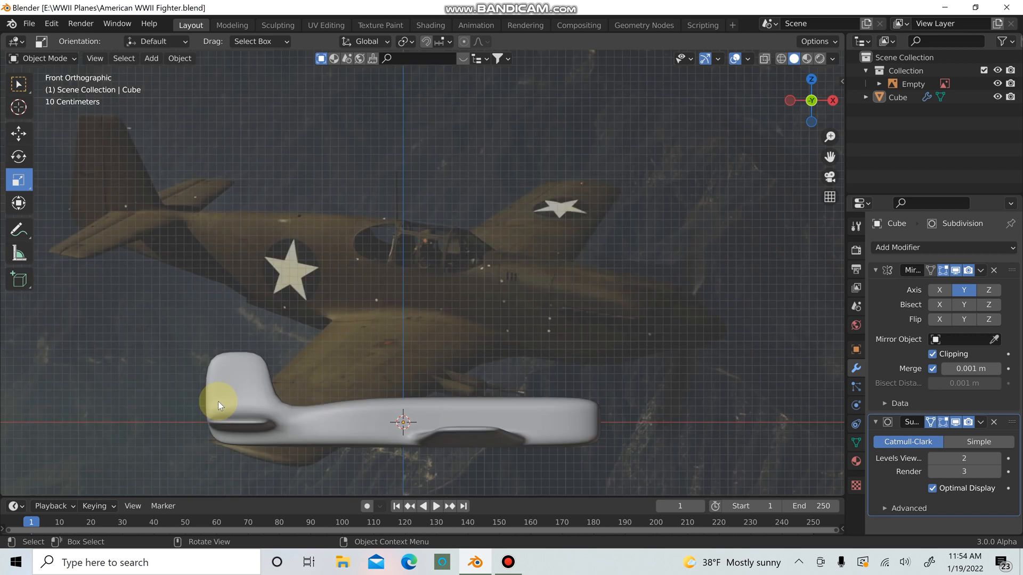
scroll(229, 408, "up", 2)
key("Tab")
scroll(262, 461, "up", 2)
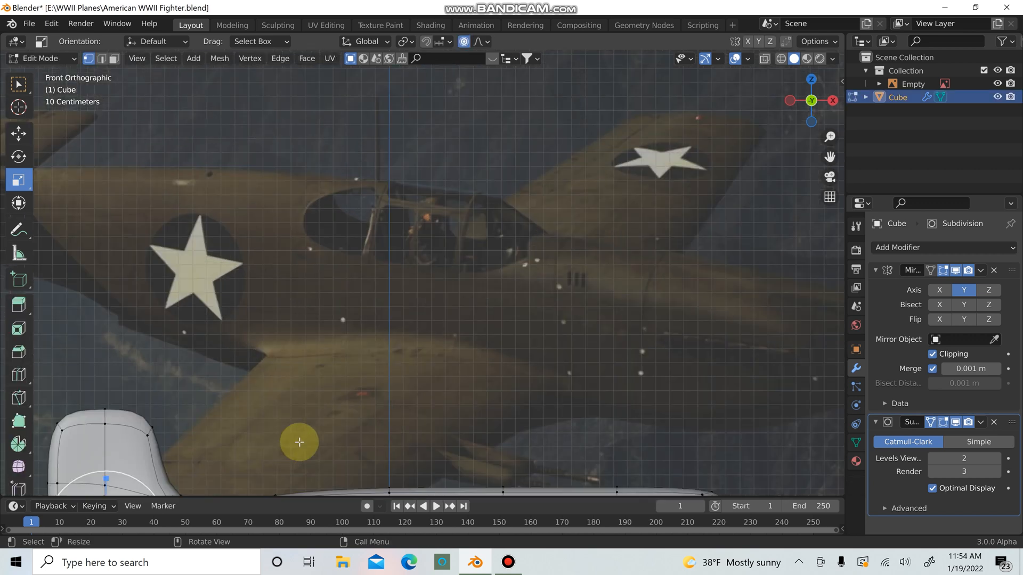
middle_click_drag(318, 368, 372, 203, "shift")
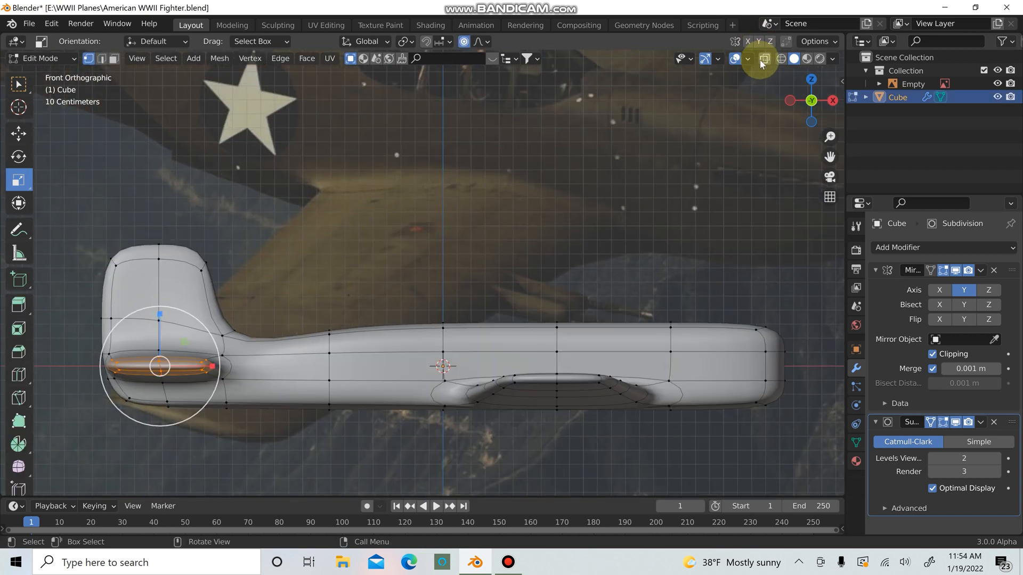
left_click(763, 60)
left_click_drag(219, 344, 220, 344)
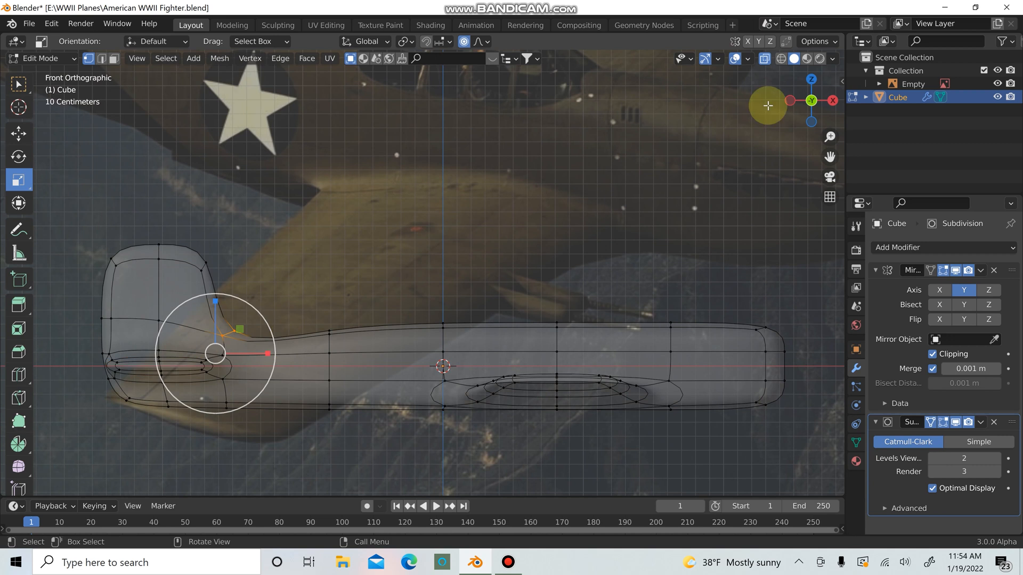
left_click(763, 59)
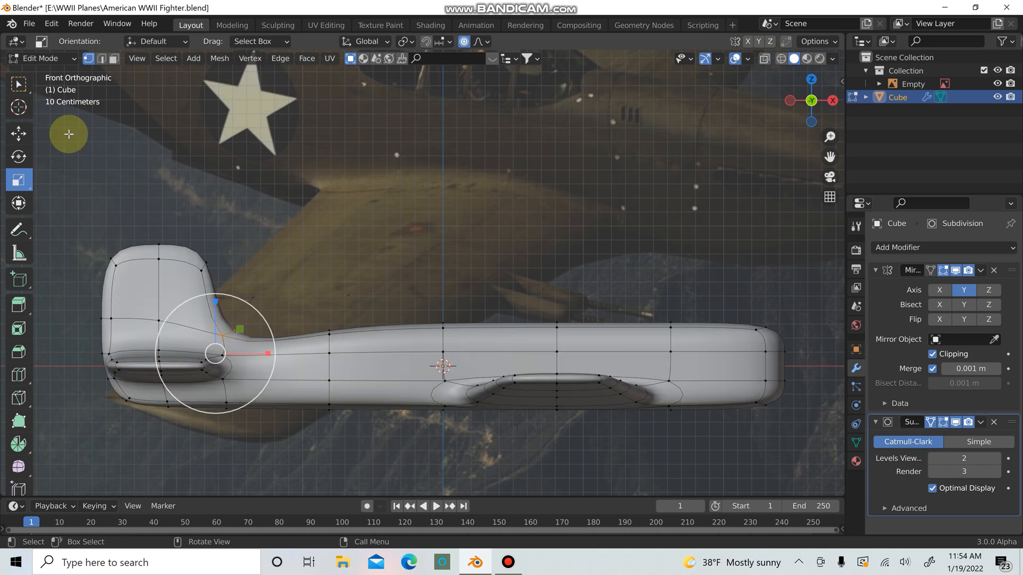
left_click(19, 133)
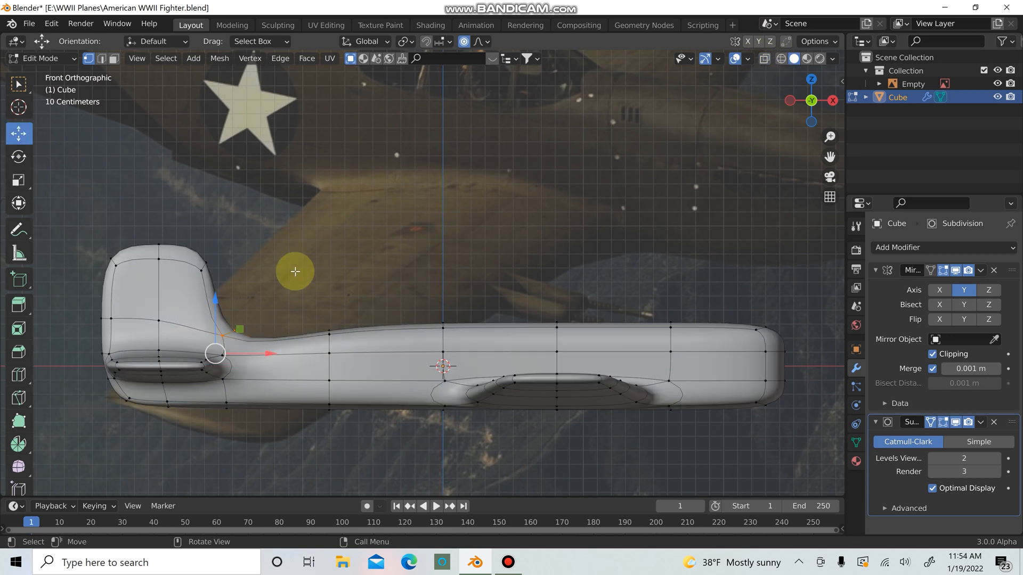
Try moving the selected fin-base vertices forward along X with proportional editing on
scroll(303, 275, "down", 4)
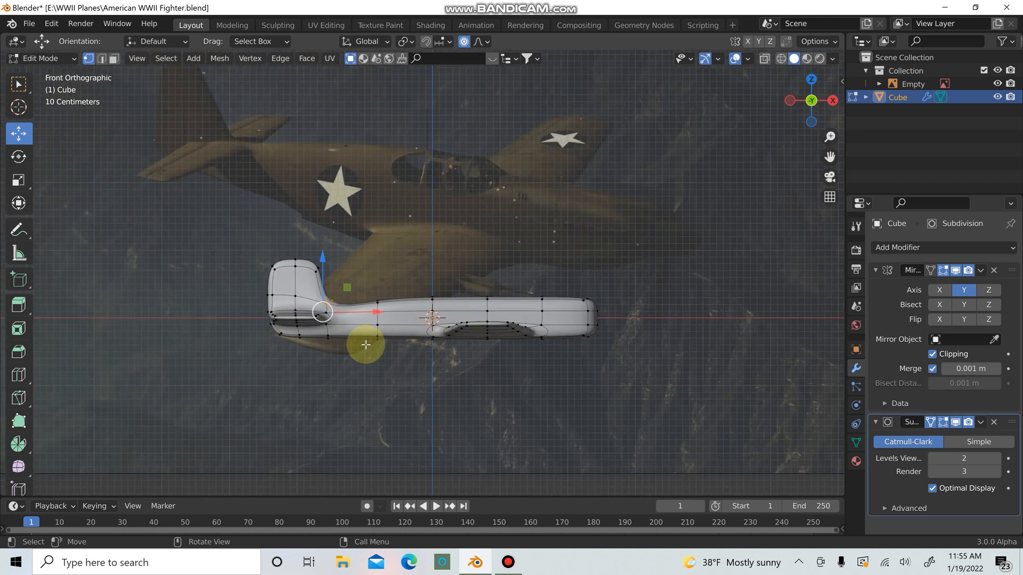
scroll(366, 345, "up", 2)
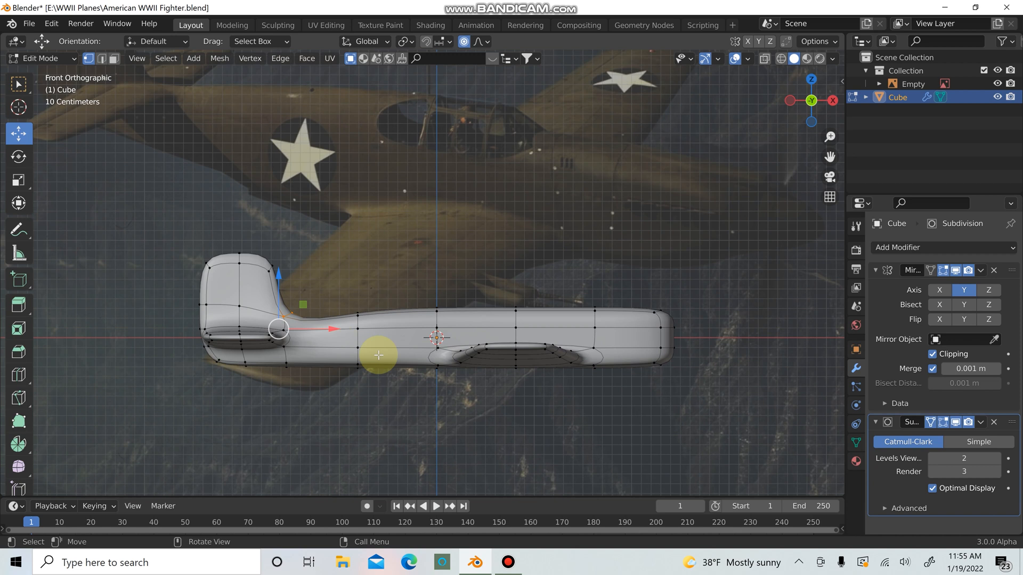
scroll(407, 359, "up", 2, "shift")
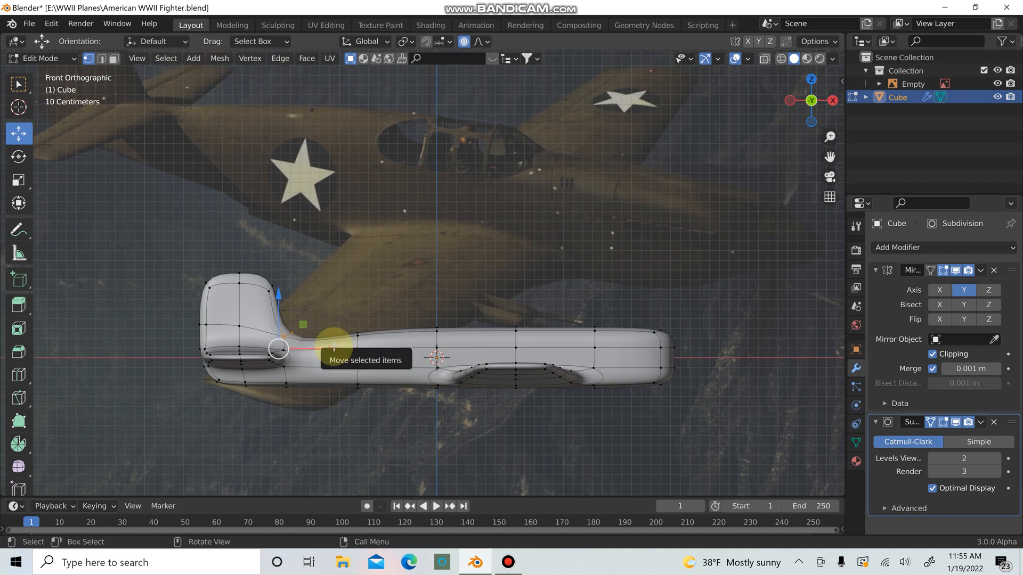
left_click_drag(333, 347, 360, 351)
scroll(395, 308, "down", 2)
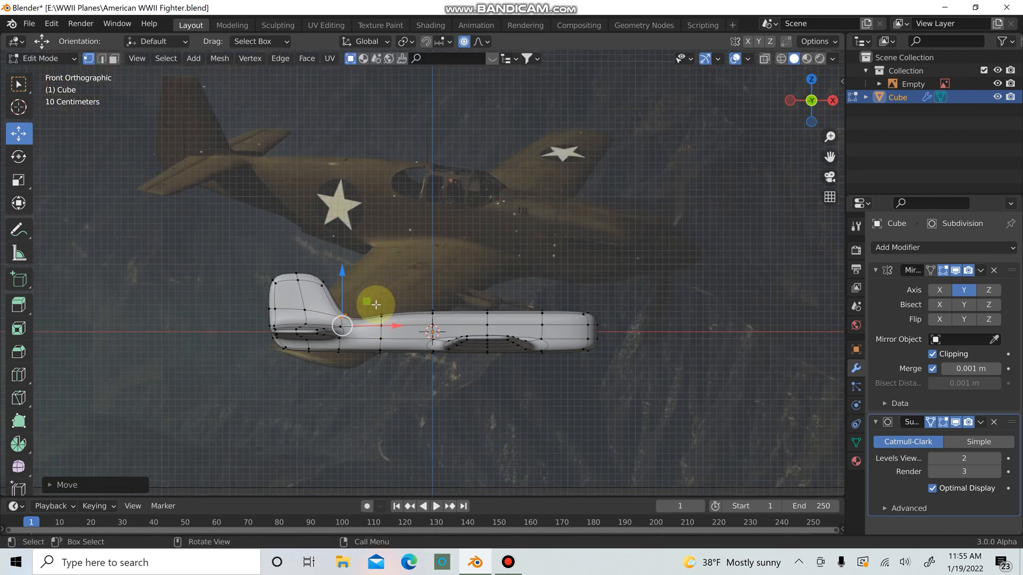
middle_click_drag(376, 305, 303, 343)
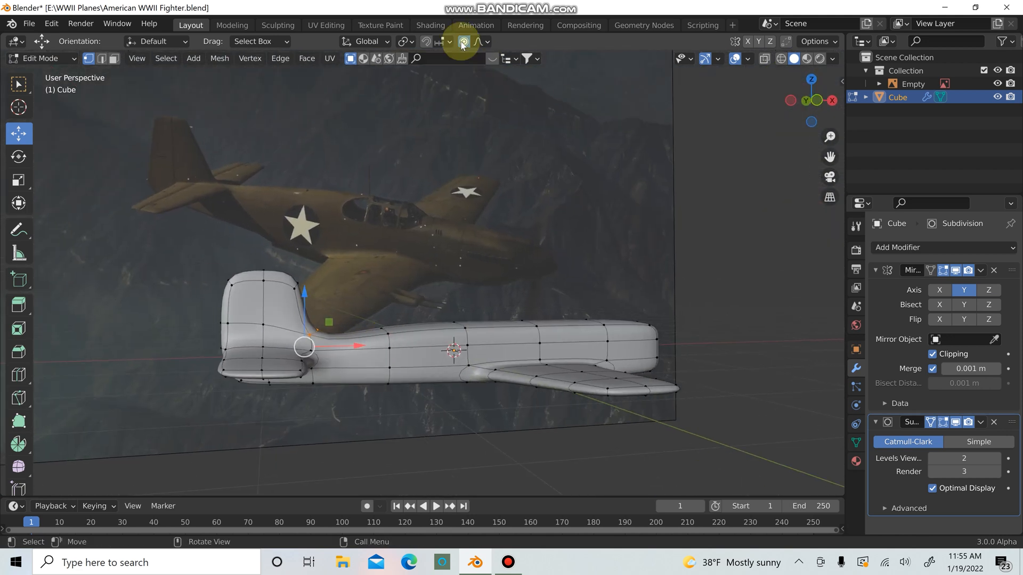
With proportional editing off, move the fin-base vertices forward along X and raise them about 0.1 m along Z
left_click(463, 41)
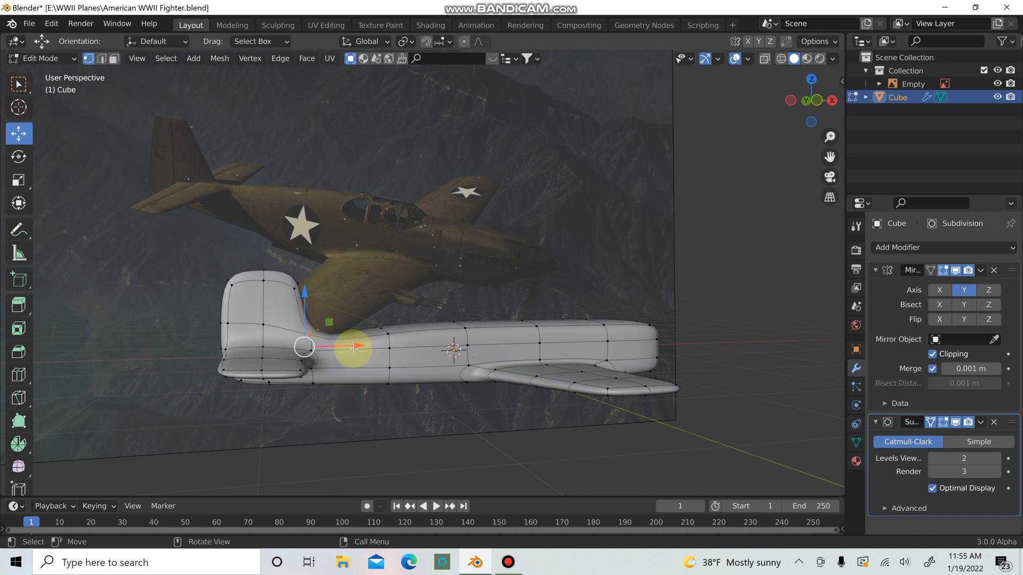
left_click_drag(353, 348, 389, 349)
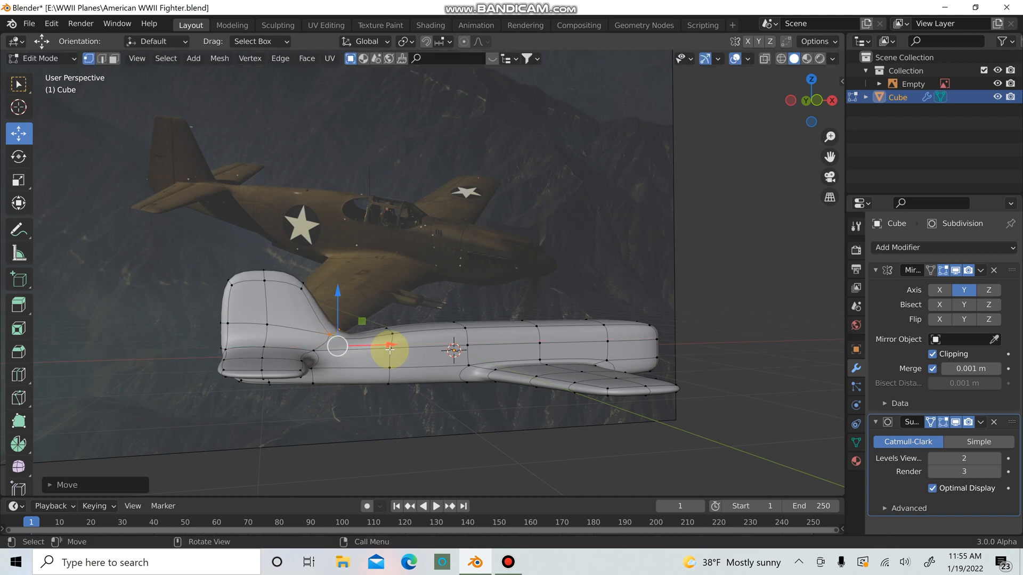
key("KP_1")
scroll(381, 358, "up", 4)
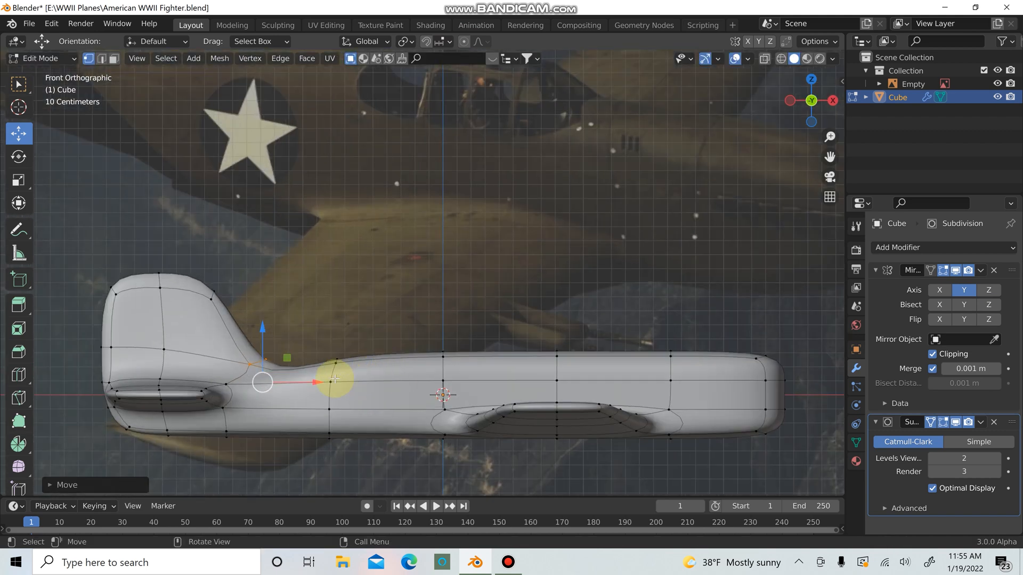
left_click_drag(268, 340, 266, 330)
left_click_drag(266, 324, 267, 319)
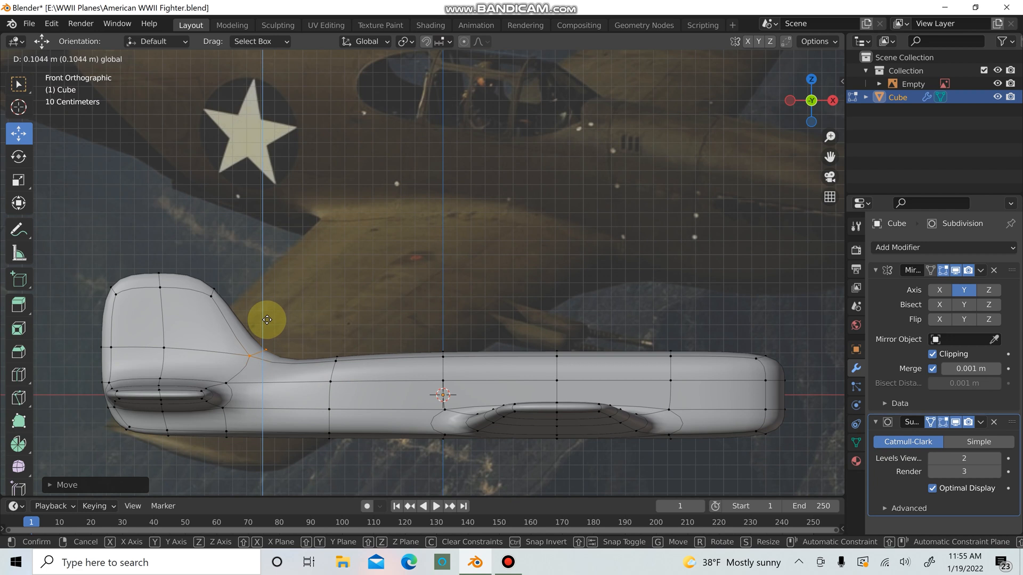
left_click(267, 319)
Add a horizontal loop cut around the tail fin and slide it toward the fin's top, at about -0.36
scroll(426, 229, "down", 5)
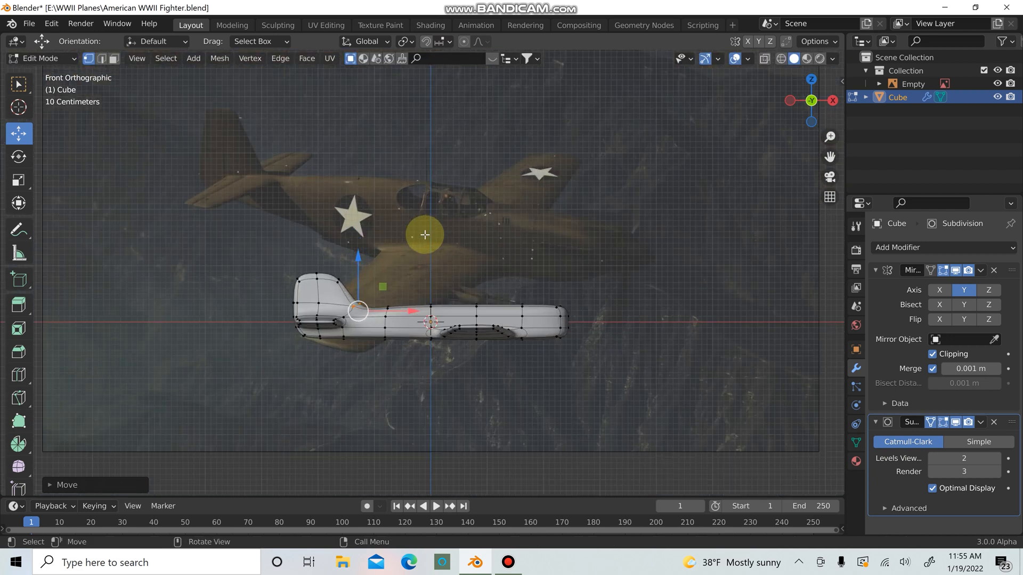
scroll(371, 286, "up", 2)
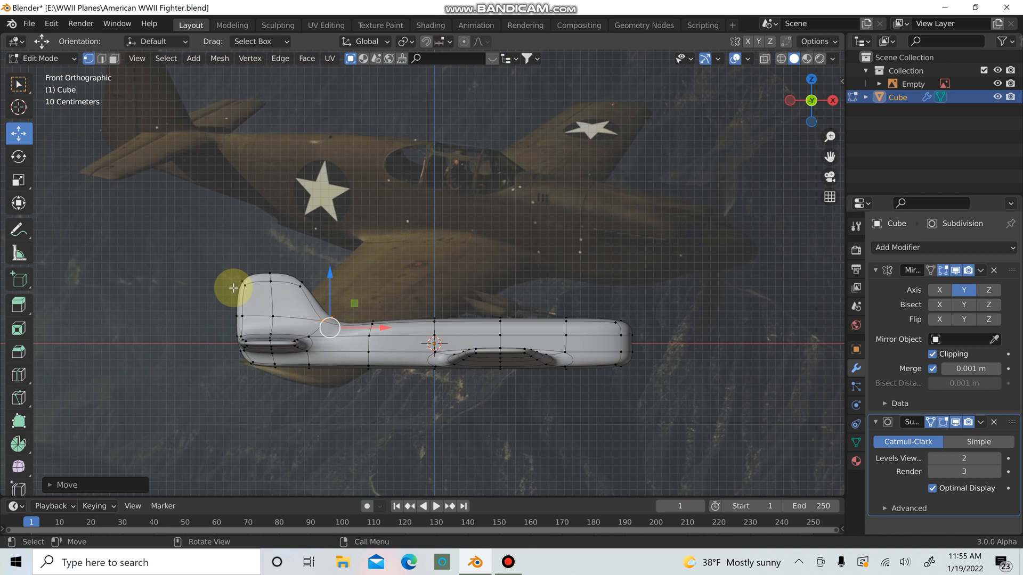
left_click(240, 291, "alt")
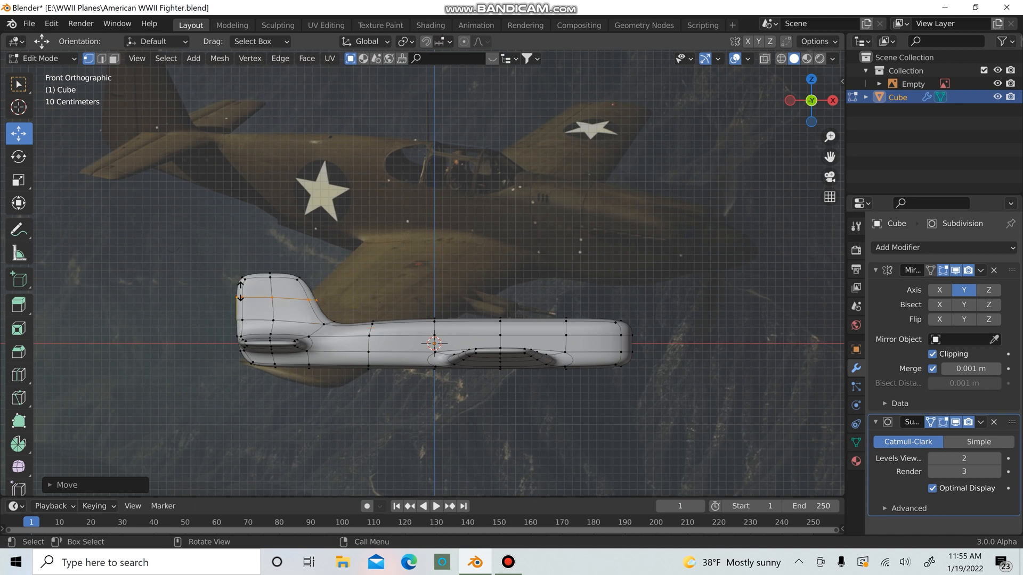
key("g")
key("g")
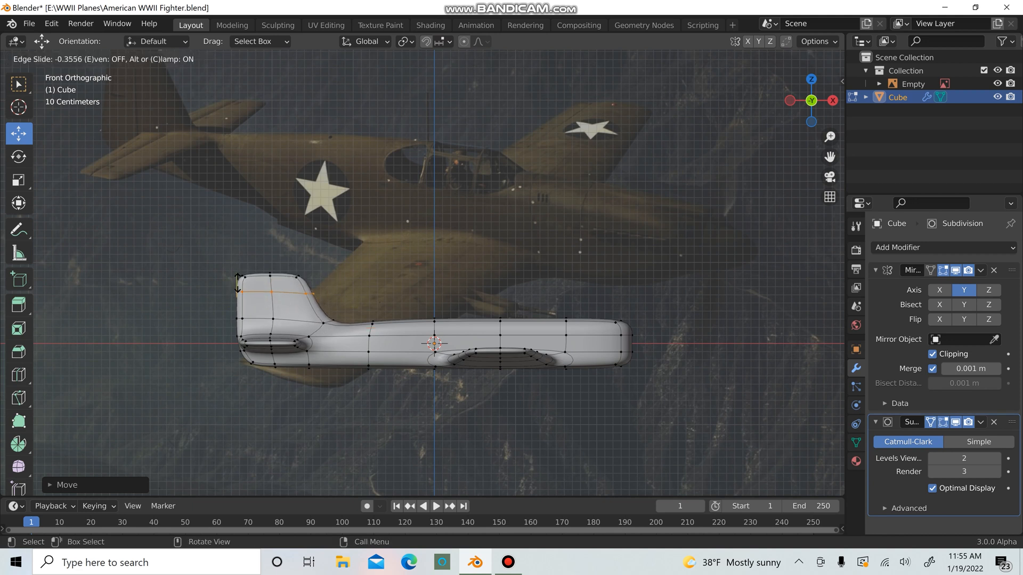
left_click(238, 279)
In front view with X-ray on, select the whole tail section's vertices and try moving them along X
scroll(255, 259, "down", 2)
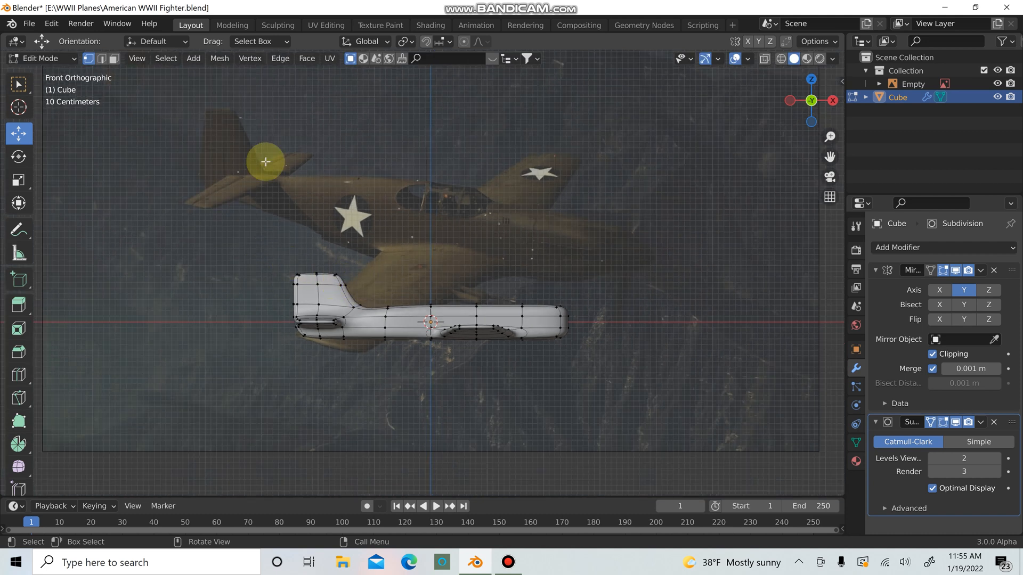
scroll(357, 318, "up", 1)
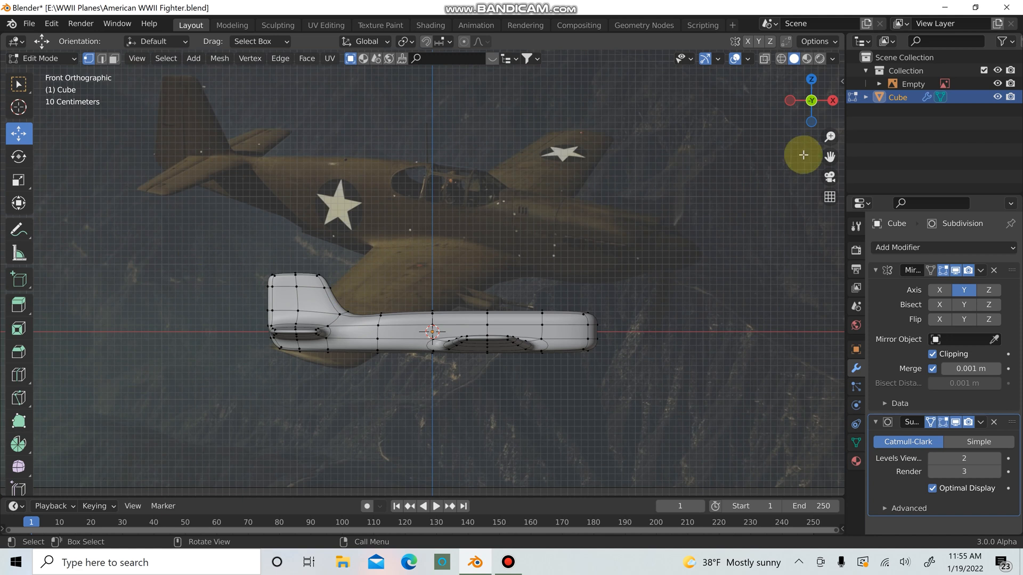
left_click(764, 60)
left_click_drag(196, 189, 366, 395)
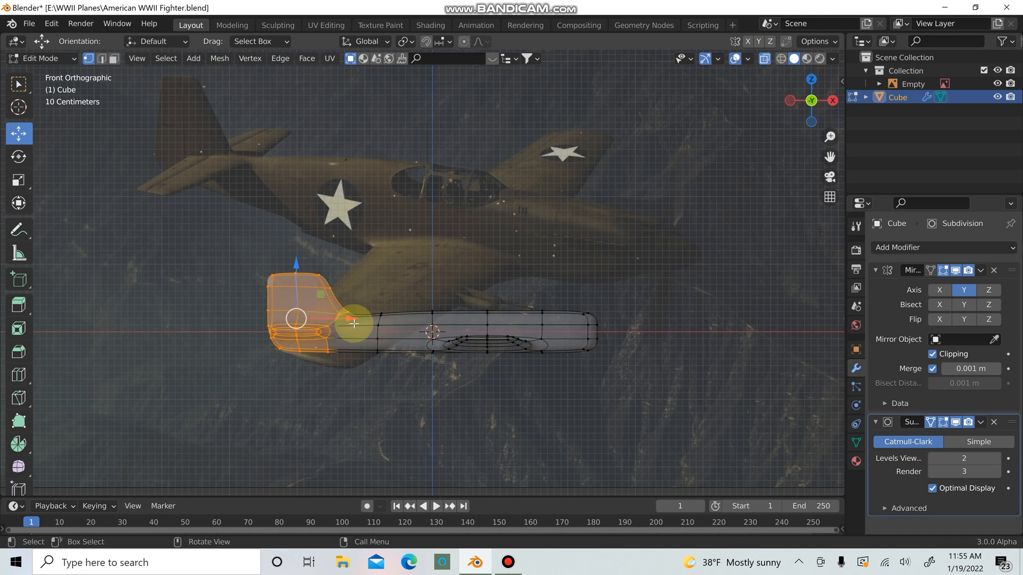
left_click_drag(356, 318, 359, 314)
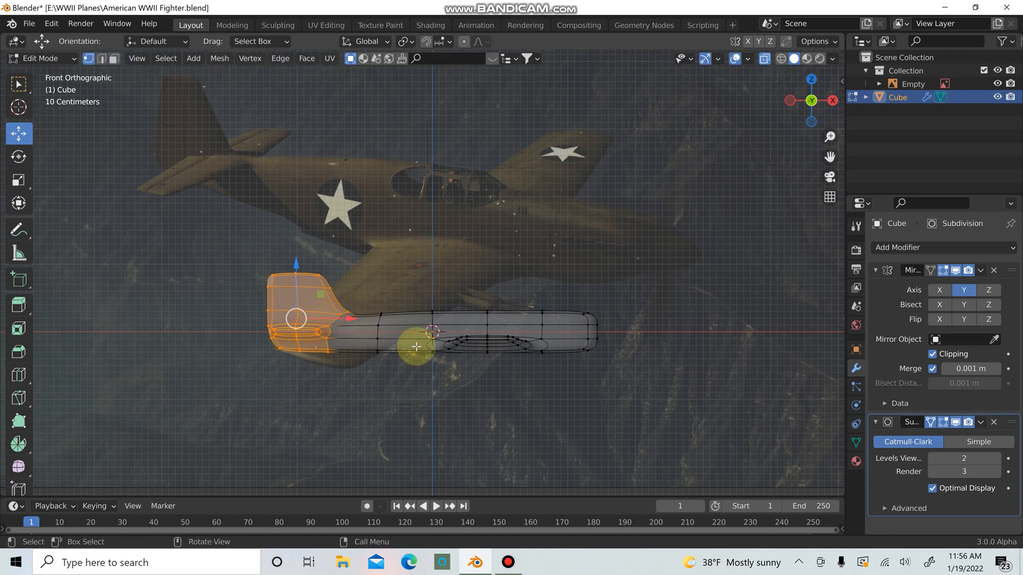
left_click(484, 251)
middle_click_drag(484, 251, 508, 260)
left_click(765, 60)
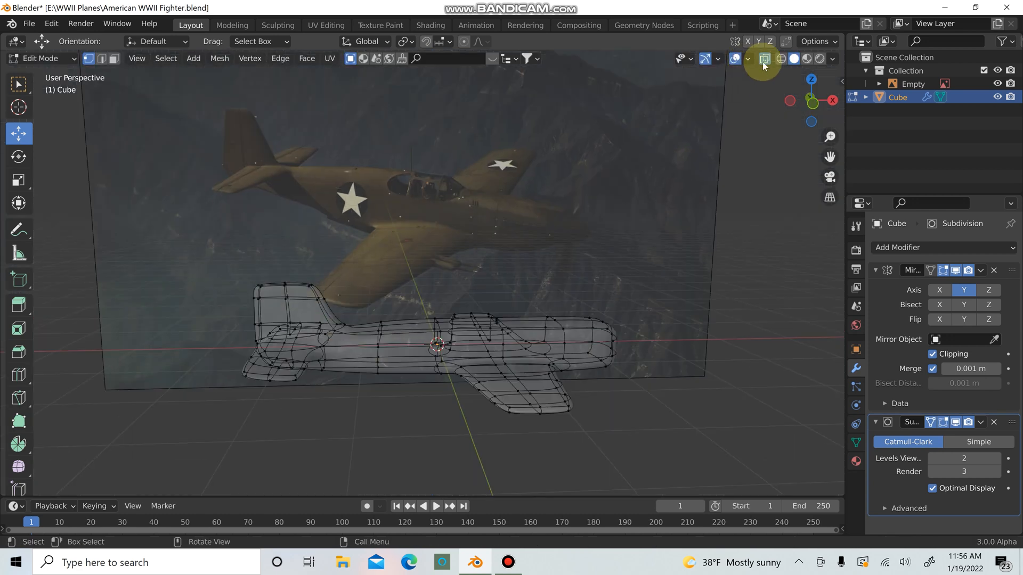
middle_click_drag(628, 212, 577, 240)
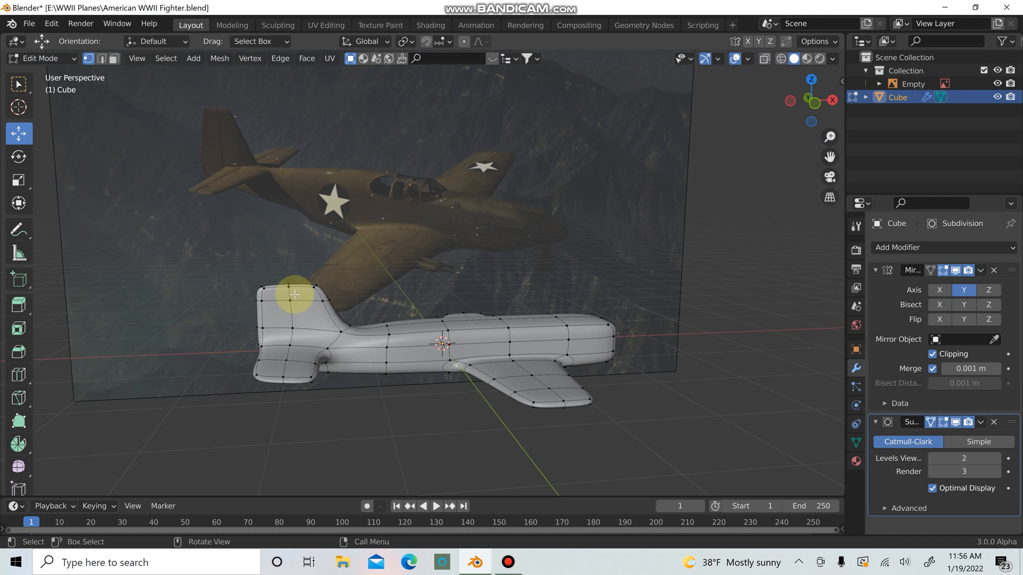
In front view with X-ray, select the tail's rearmost vertices and move them forward along X to shorten the fin and stabilizer
key("KP_1")
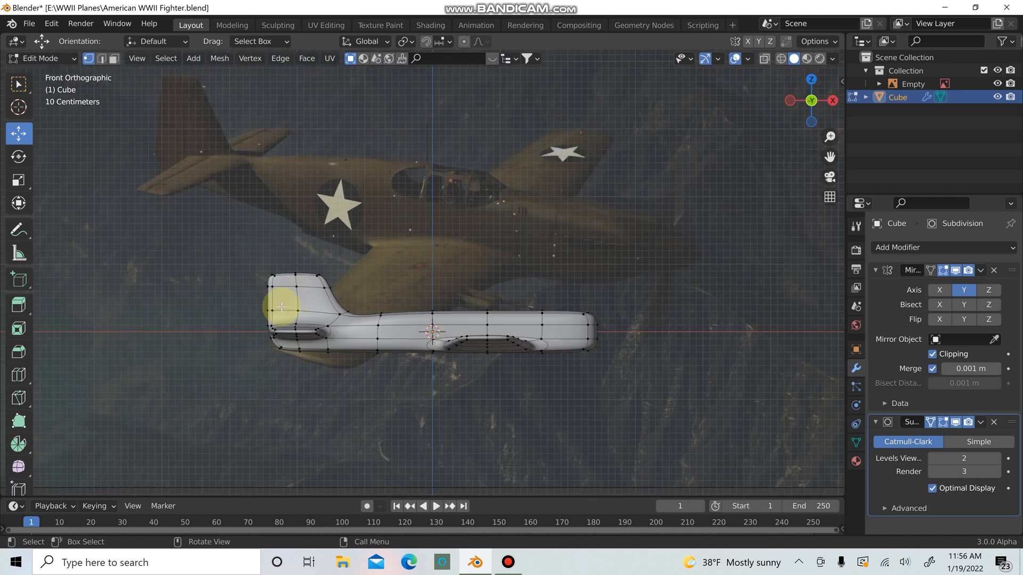
left_click(765, 58)
scroll(402, 344, "up", 1)
left_click_drag(192, 240, 265, 392)
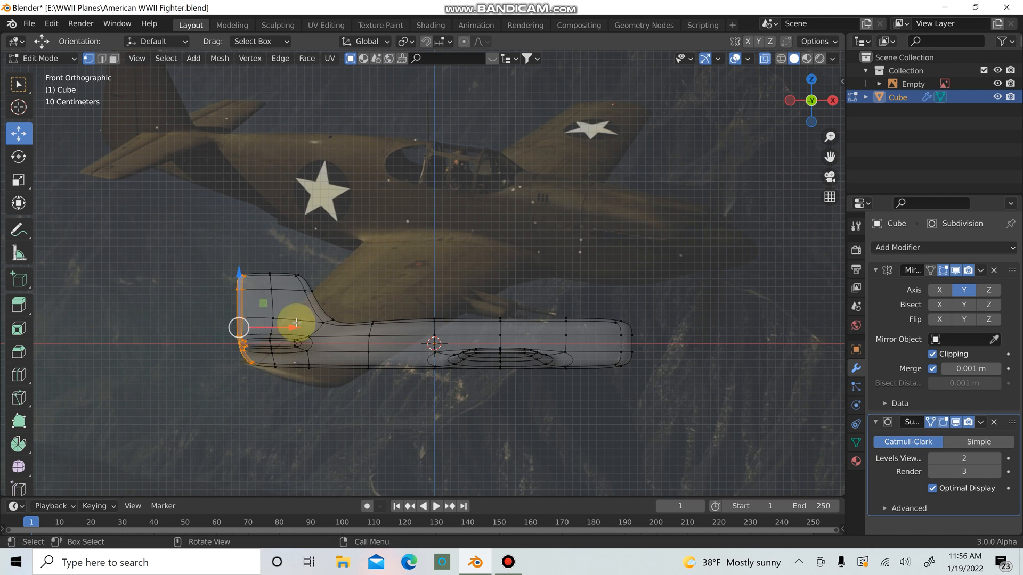
left_click_drag(295, 327, 318, 333)
scroll(402, 222, "down", 2)
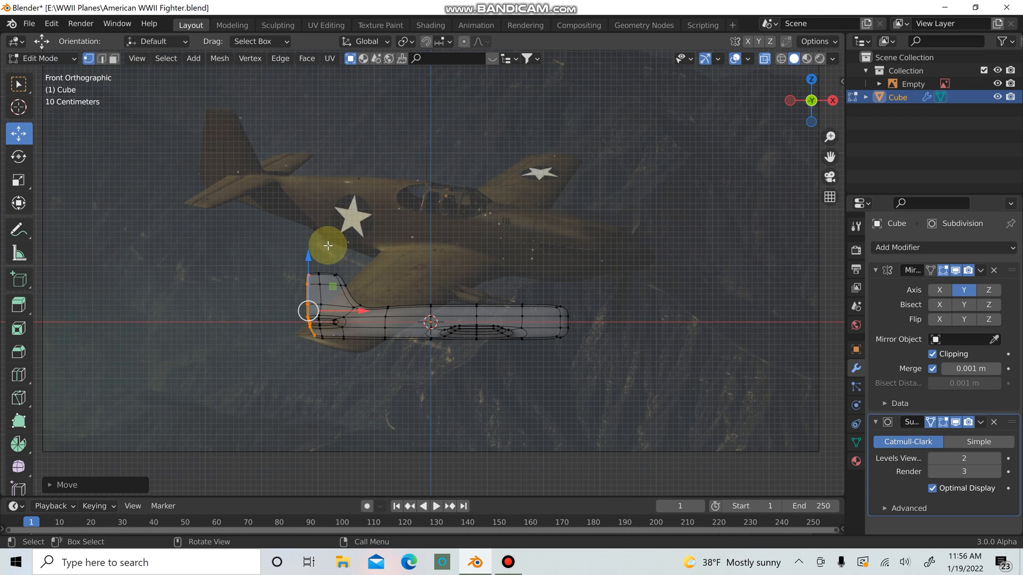
middle_click_drag(372, 258, 404, 283)
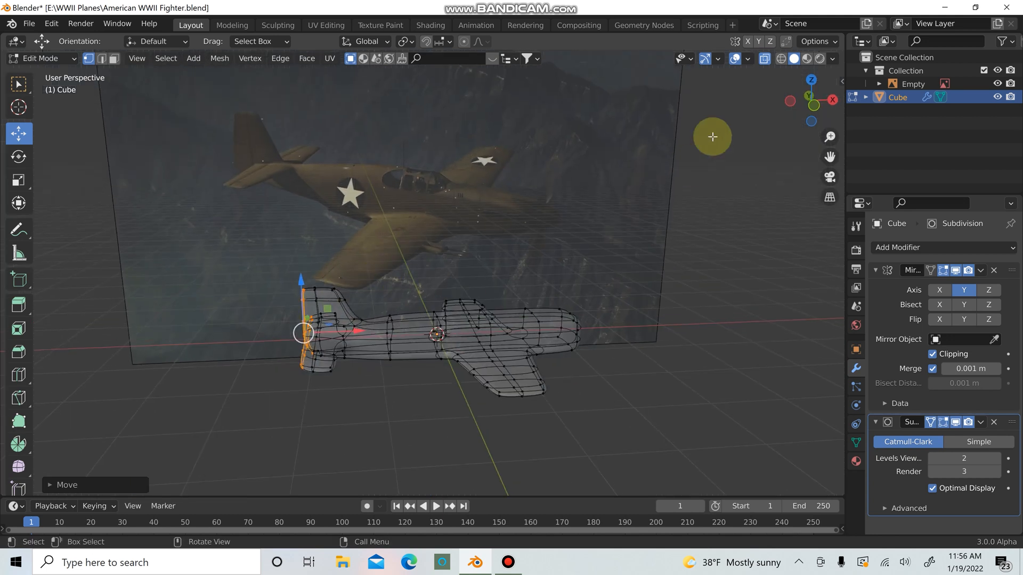
left_click(764, 60)
Leave Edit Mode and save the Blender file
key("Tab")
left_click(629, 256)
middle_click_drag(562, 344, 239, 153)
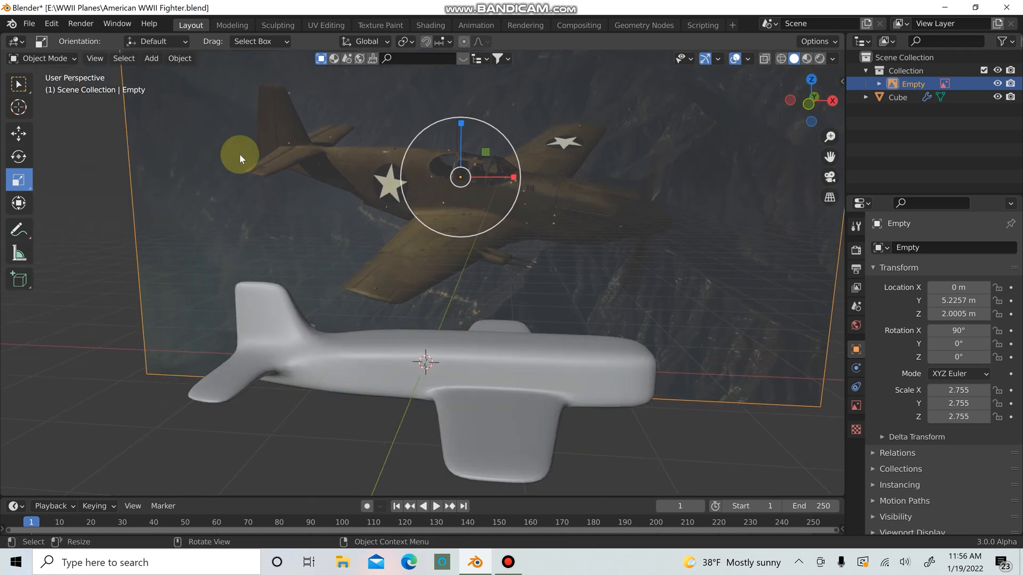
left_click(29, 23)
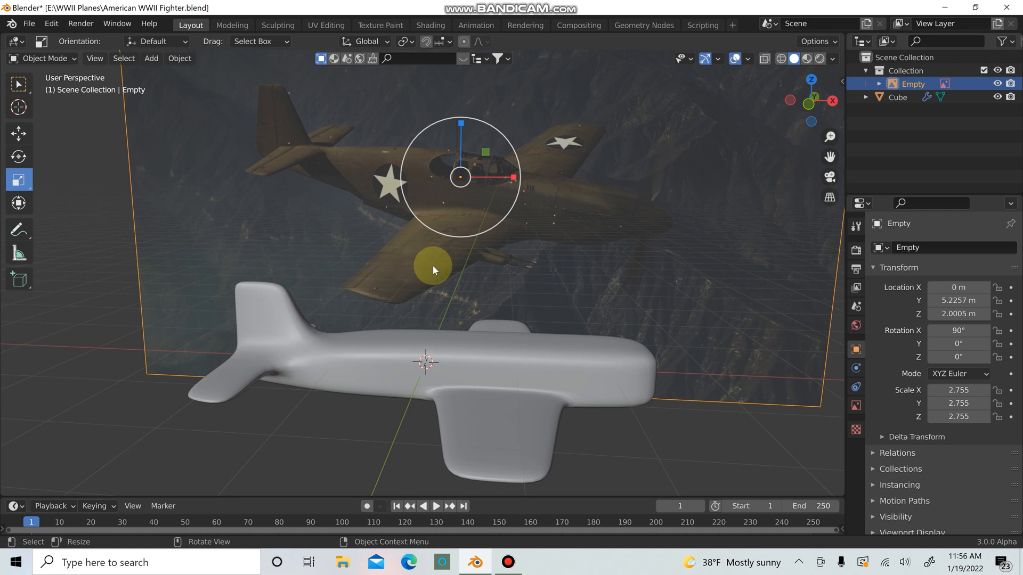
key("ctrl+s")
Select the plane mesh and open it in Edit Mode in top view
middle_click_drag(397, 292, 604, 178)
left_click(404, 361)
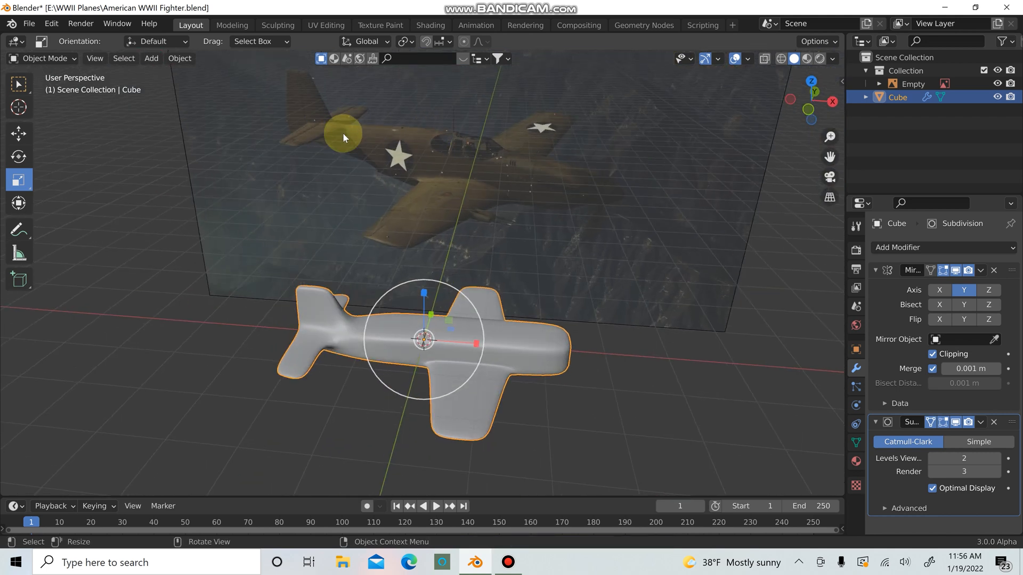
middle_click_drag(419, 318, 551, 394)
key("KP_7")
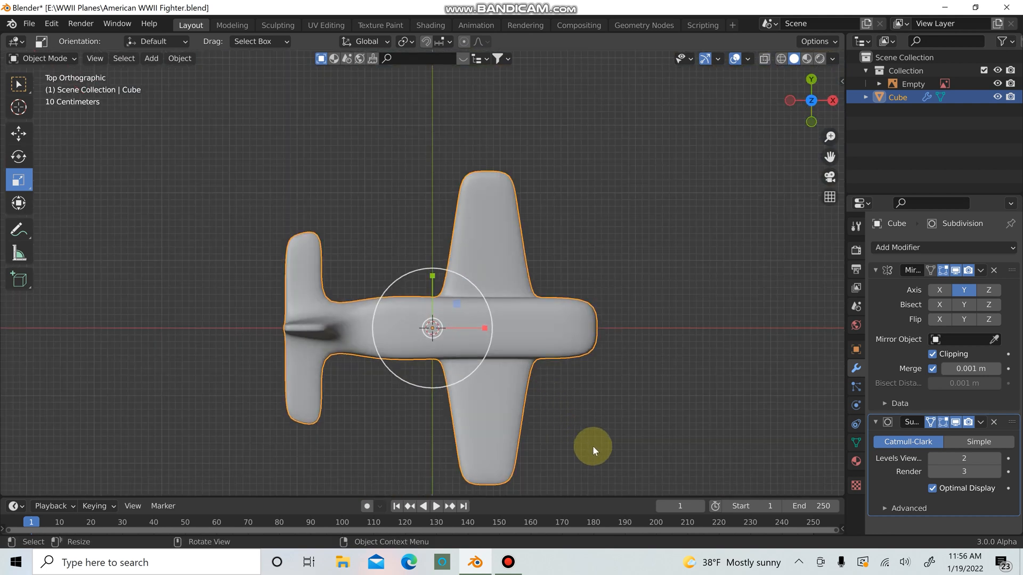
key("Tab")
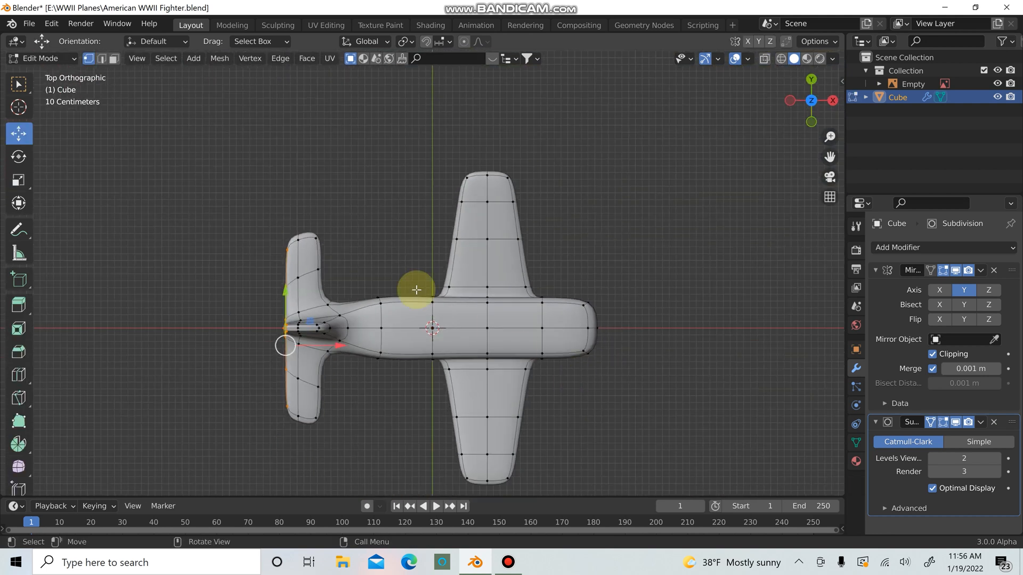
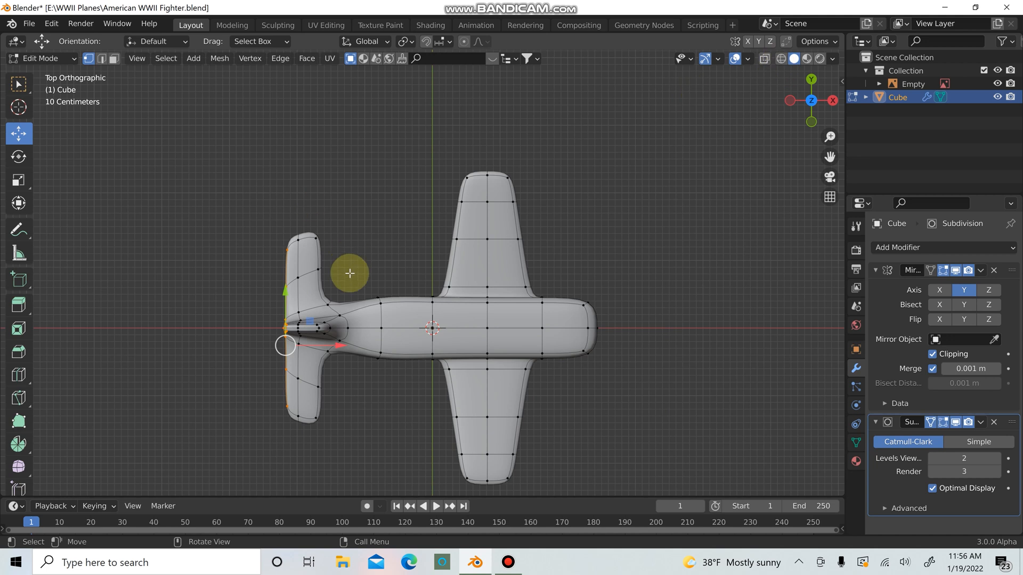
Select the edge loop around the rear fuselage just ahead of the tail and scale it narrower along Y
left_click(380, 318, "alt")
scroll(382, 341, "up", 4)
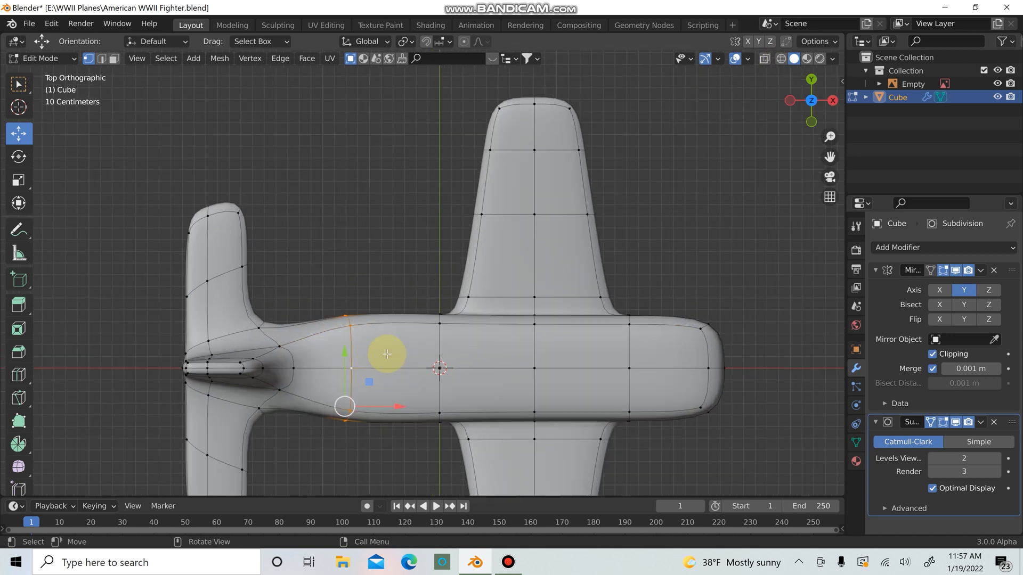
middle_click_drag(384, 353, 413, 320)
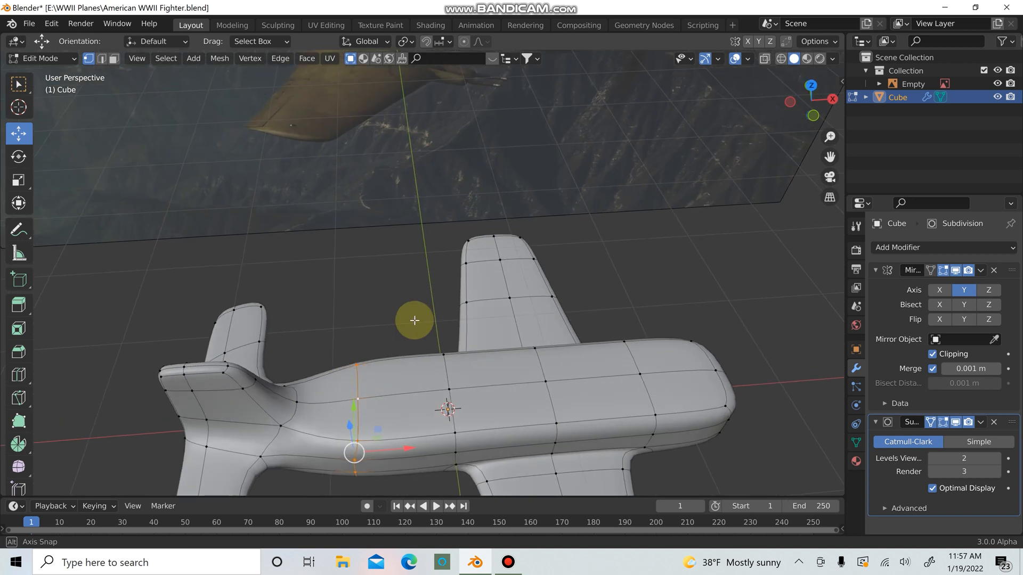
key("s")
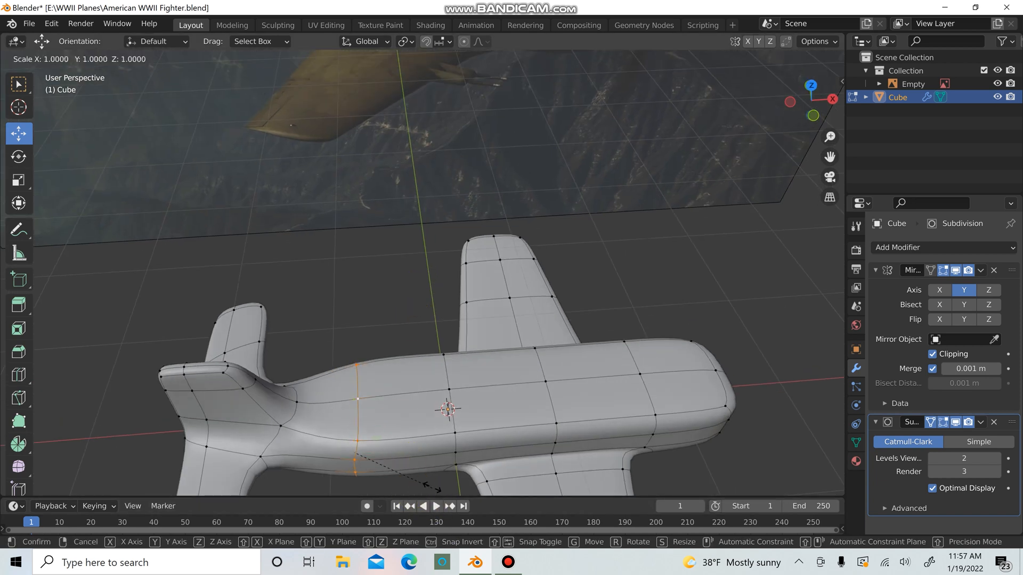
left_click(377, 447)
middle_click_drag(377, 448, 365, 382)
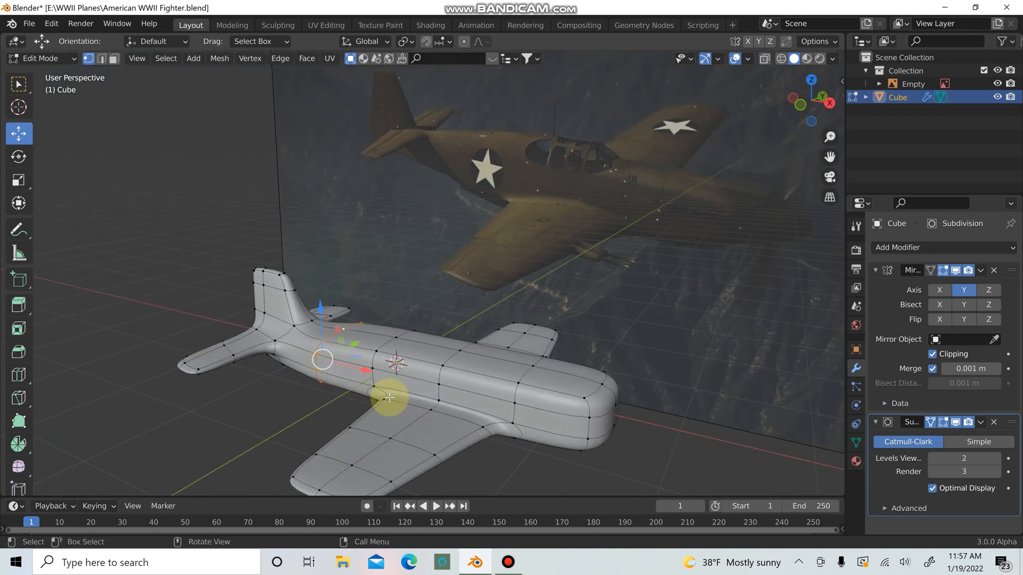
left_click(18, 181)
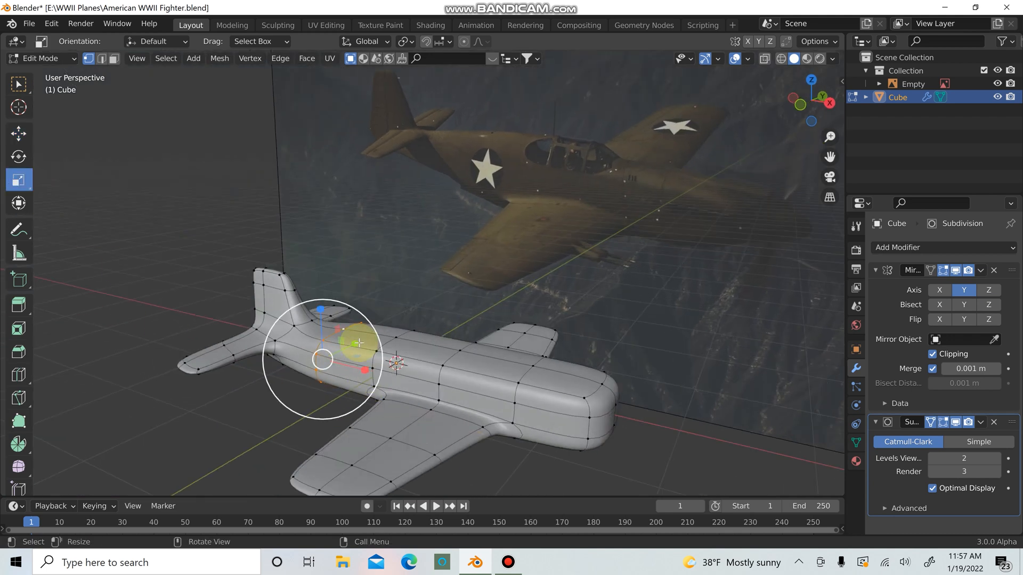
left_click_drag(360, 342, 331, 354)
middle_click_drag(331, 354, 357, 408)
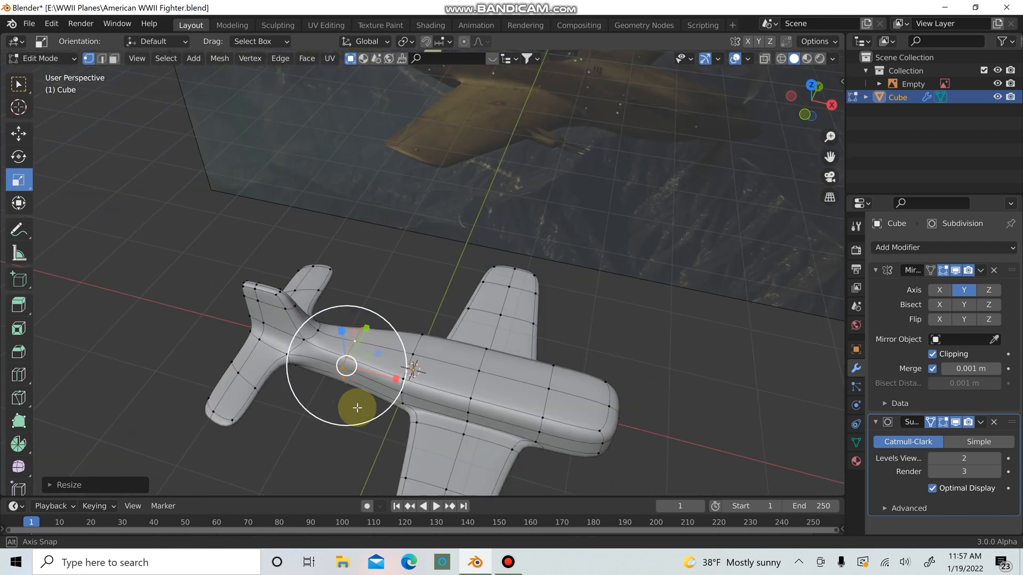
Scale the next fuselage edge loop, just behind the wing, slightly narrower along Y and return to Object Mode
left_click(413, 355, "alt")
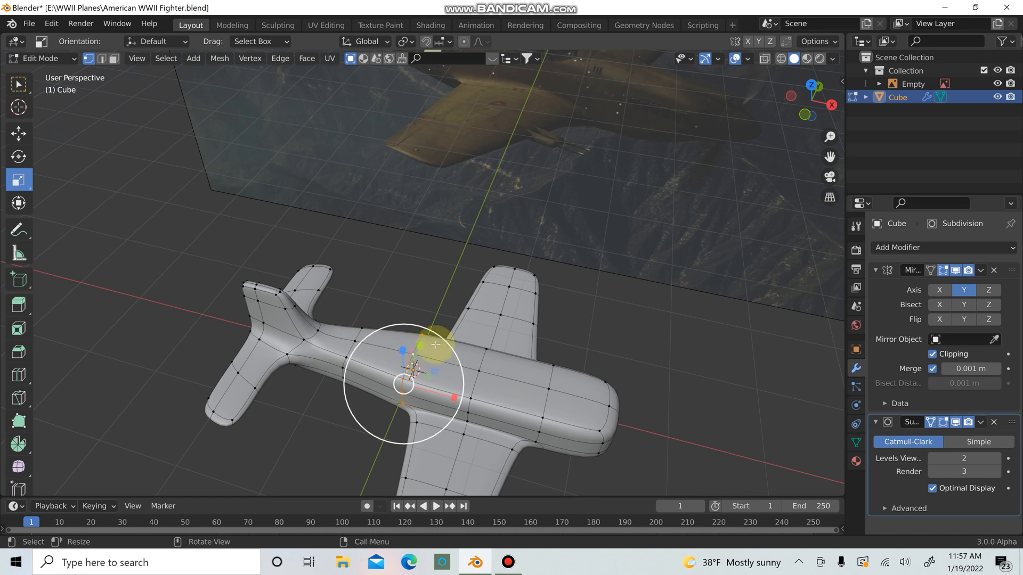
left_click_drag(418, 349, 419, 365)
key("Tab")
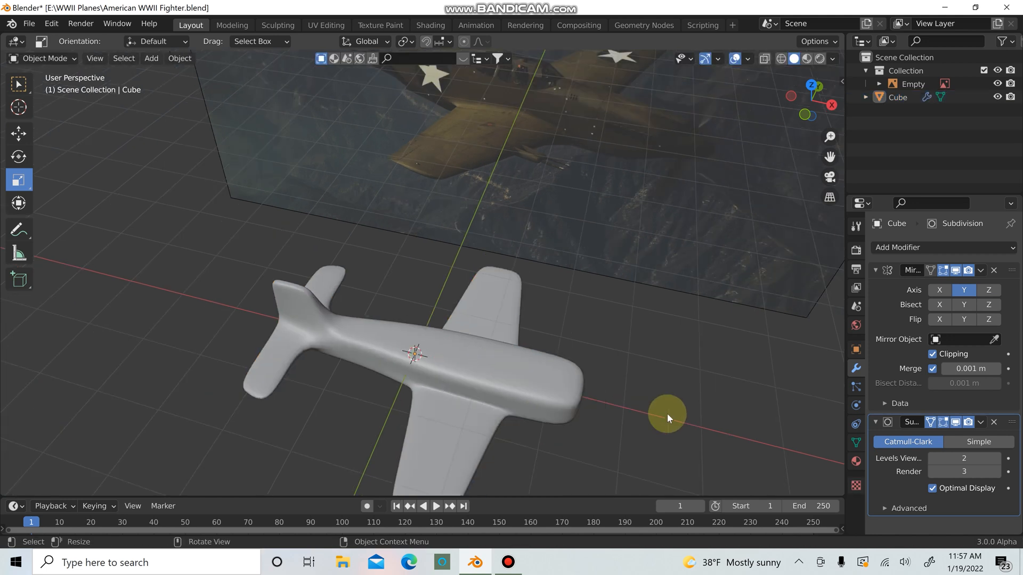
middle_click_drag(666, 413, 551, 232)
scroll(577, 297, "up", 2)
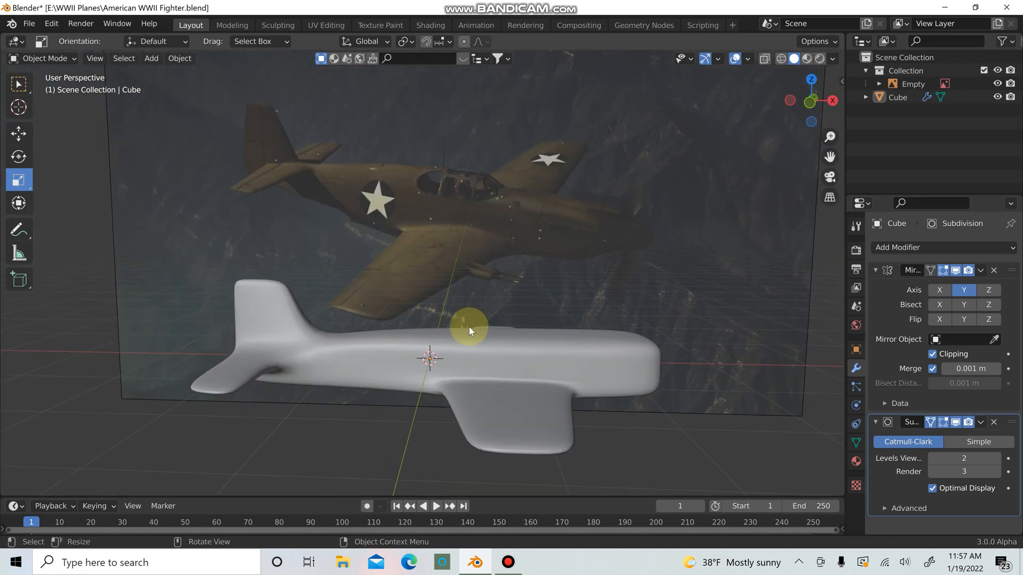
In face select mode, select three consecutive faces along the fuselage top and raise them about 0.16 m along Z
scroll(469, 327, "up", 3)
left_click(424, 352)
key("Tab")
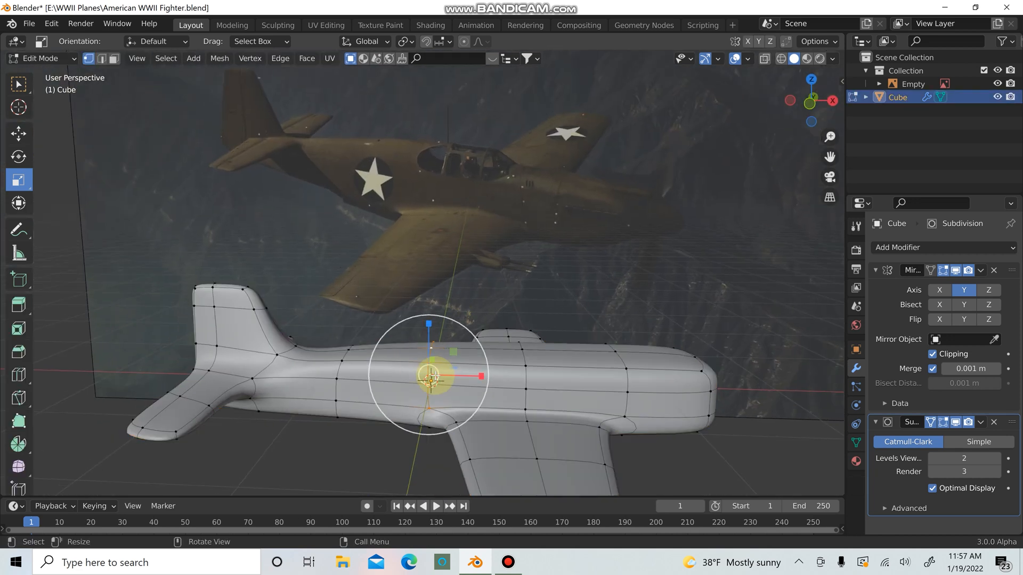
key("3")
left_click(400, 360)
middle_click_drag(389, 371, 461, 359)
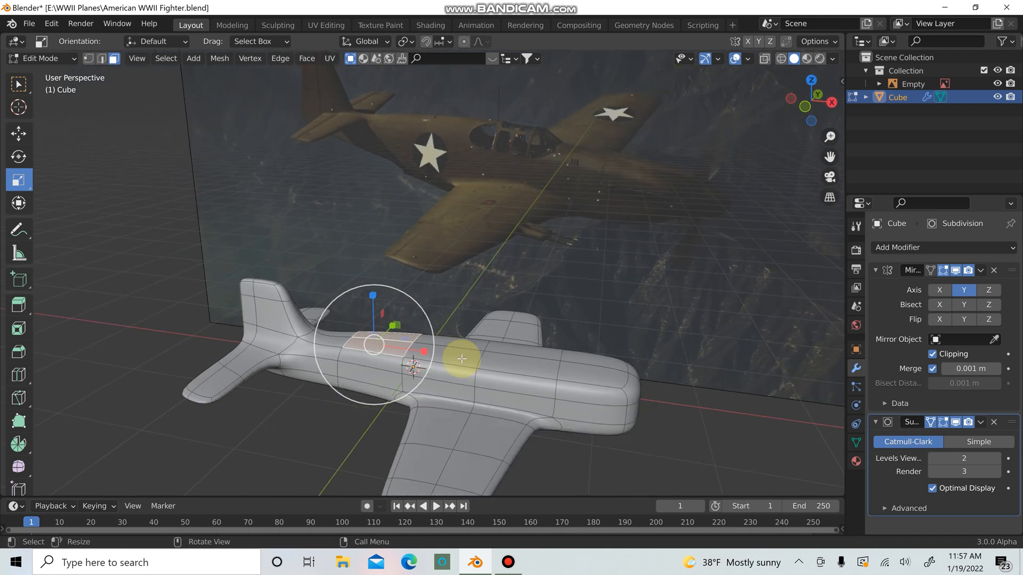
left_click(461, 357, "shift")
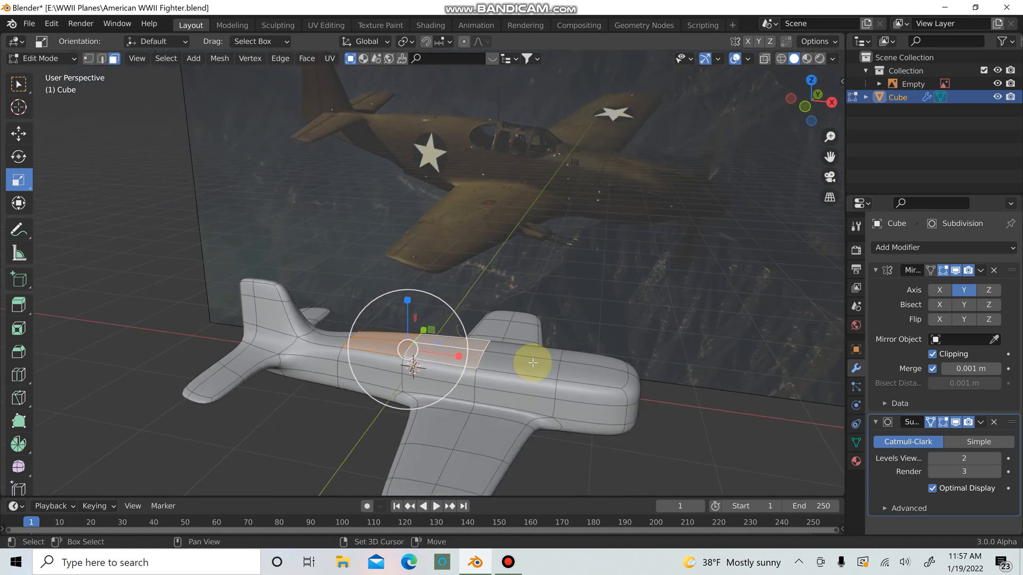
left_click(533, 362, "shift")
middle_click_drag(601, 381, 251, 247)
left_click(19, 136)
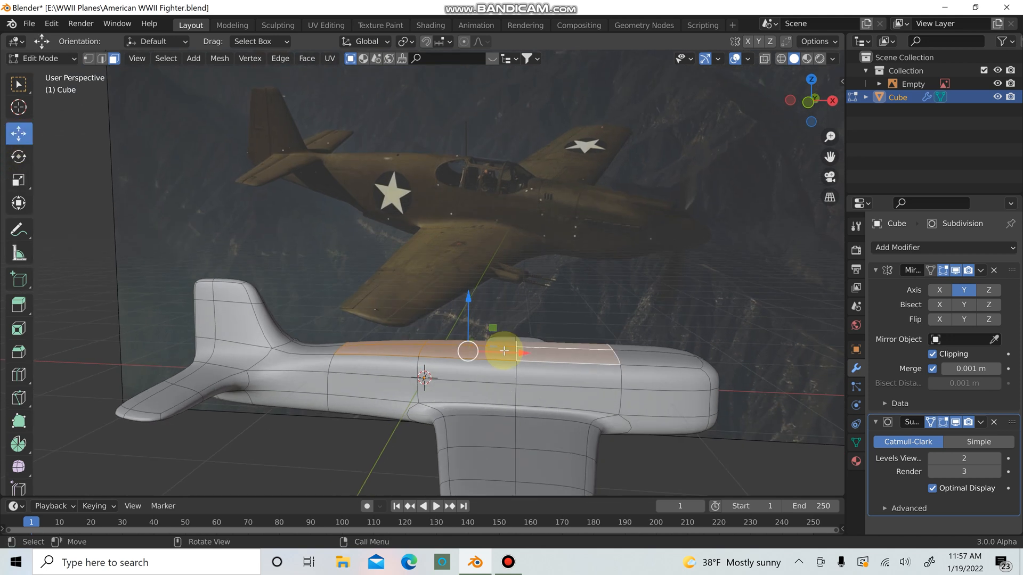
key("KP_1")
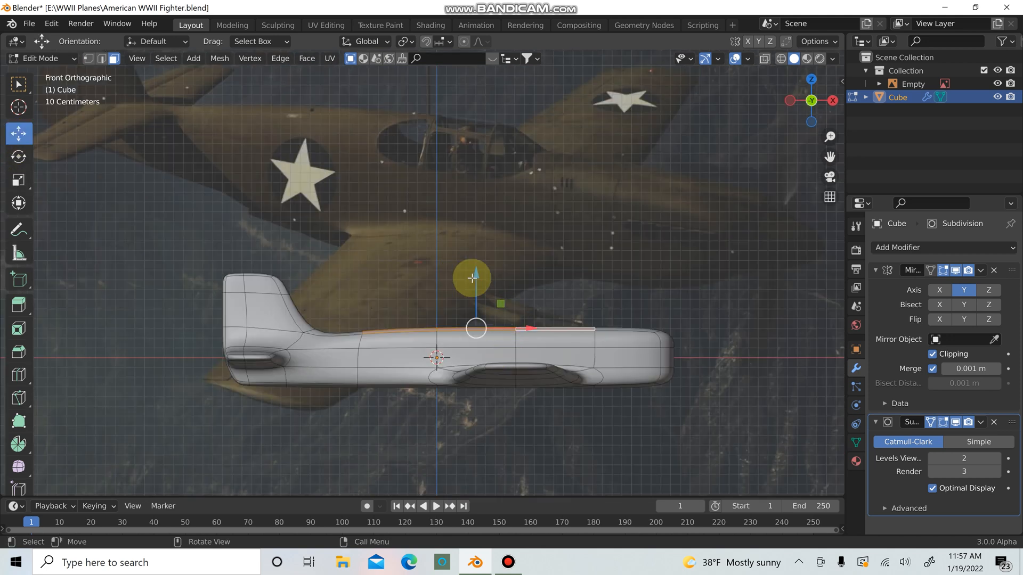
left_click_drag(472, 278, 483, 258)
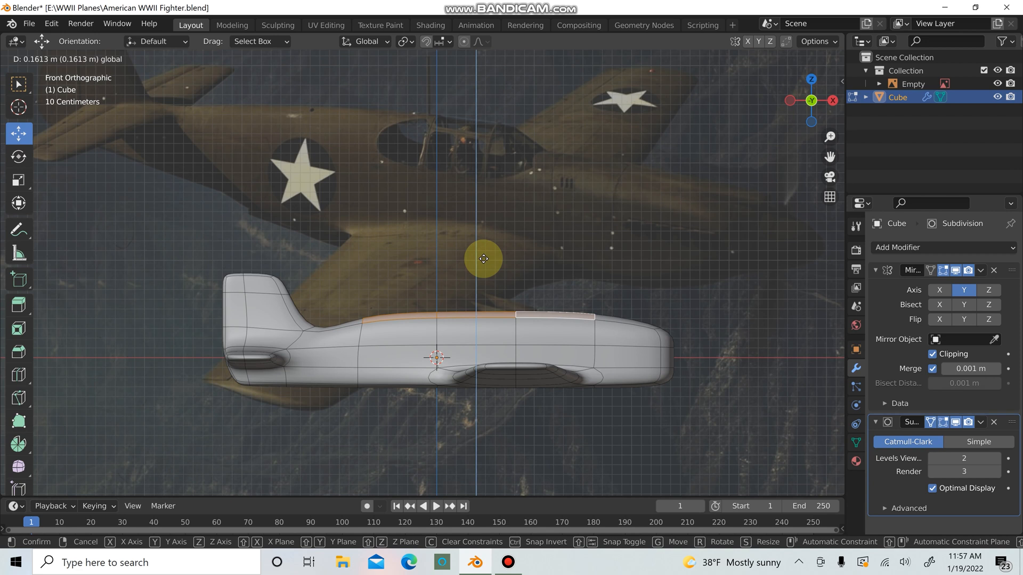
left_click_drag(483, 259, 482, 258)
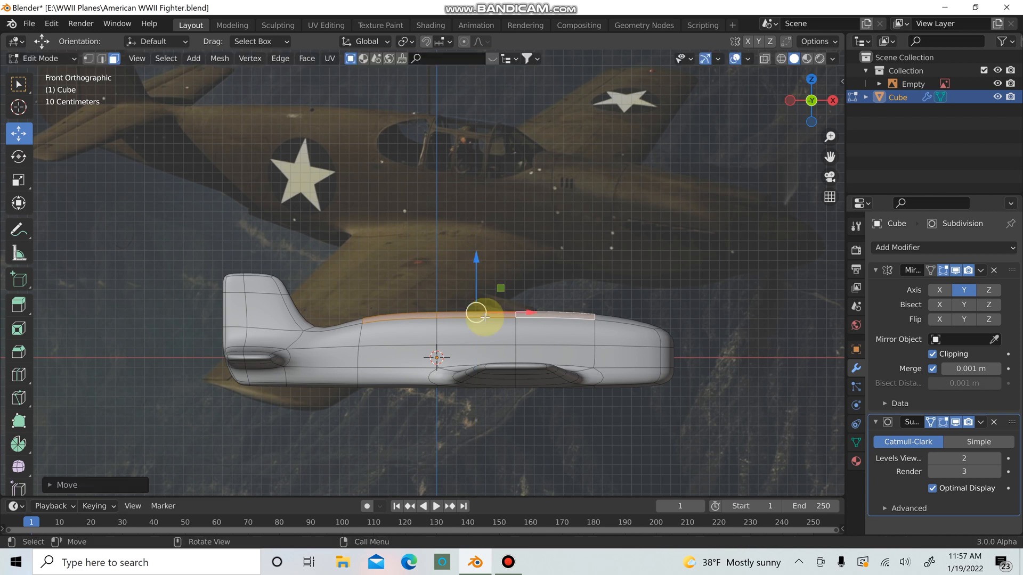
Scale the selected fuselage top faces narrower along Y to round the upper body
middle_click_drag(481, 308, 171, 279)
left_click(18, 180)
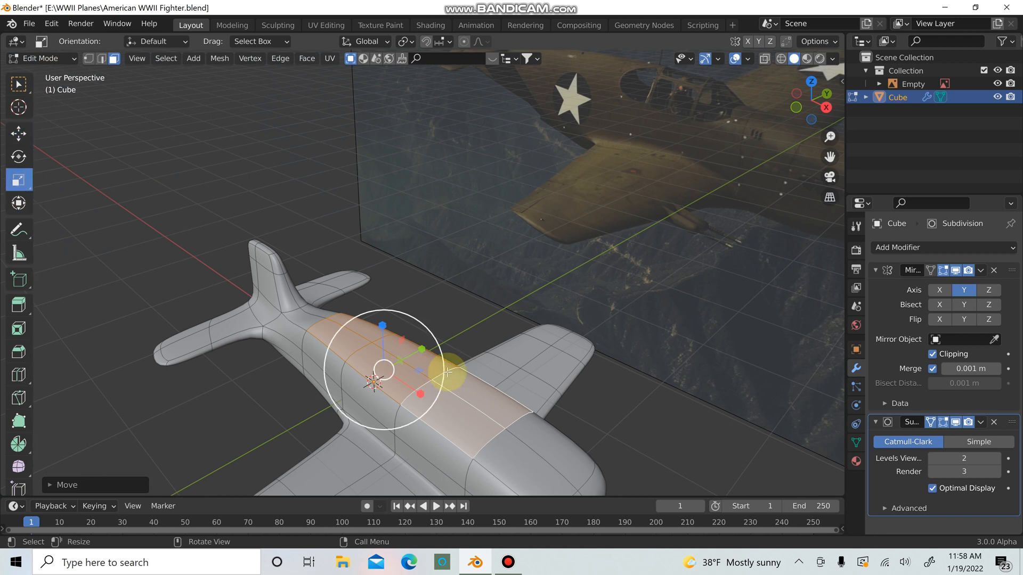
left_click_drag(420, 349, 391, 363)
middle_click_drag(391, 364, 564, 330)
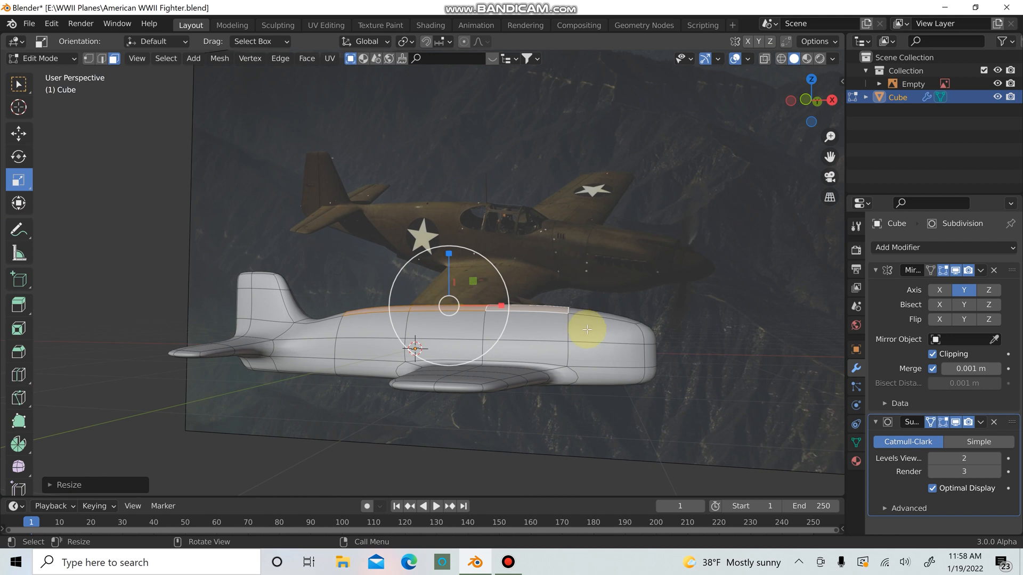
Lower the selected fuselage top faces slightly along Z
left_click(27, 133)
left_click_drag(450, 251, 454, 261)
middle_click_drag(567, 332, 578, 342)
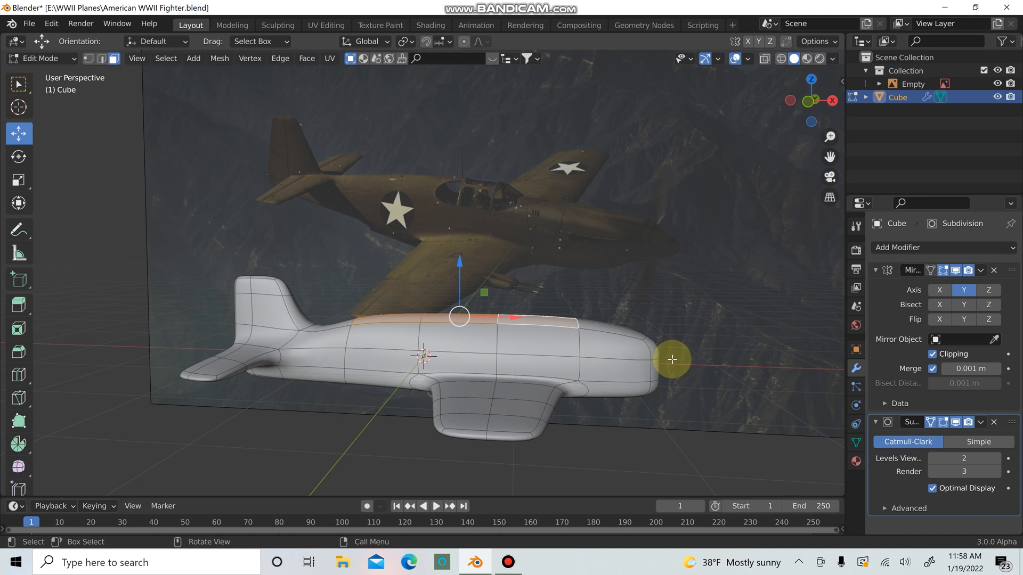
Extrude the two fuselage top faces above the wing upward and scale them to about 0.53 to form a canopy
middle_click_drag(753, 349, 730, 342)
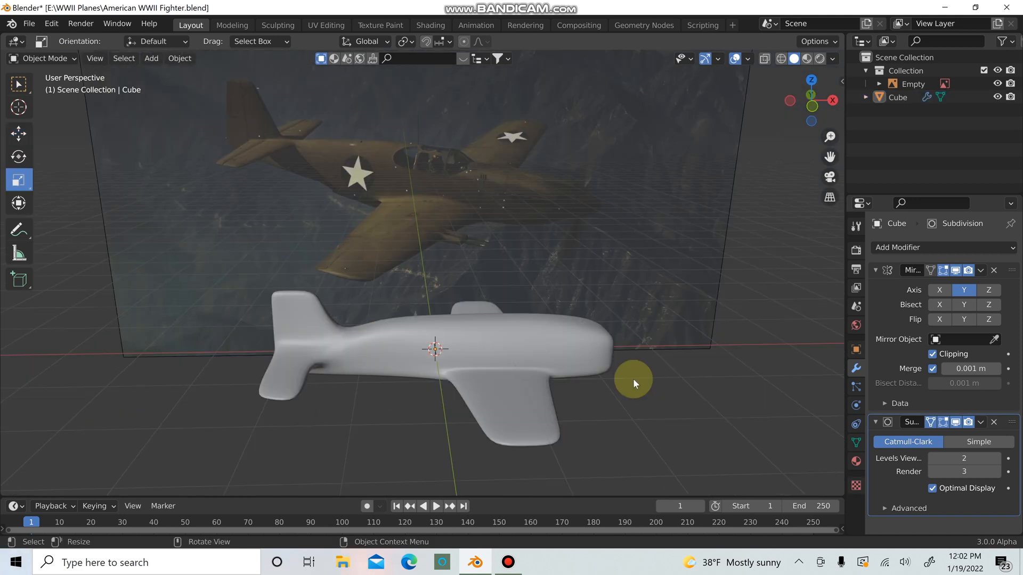
left_click(596, 346)
key("Tab")
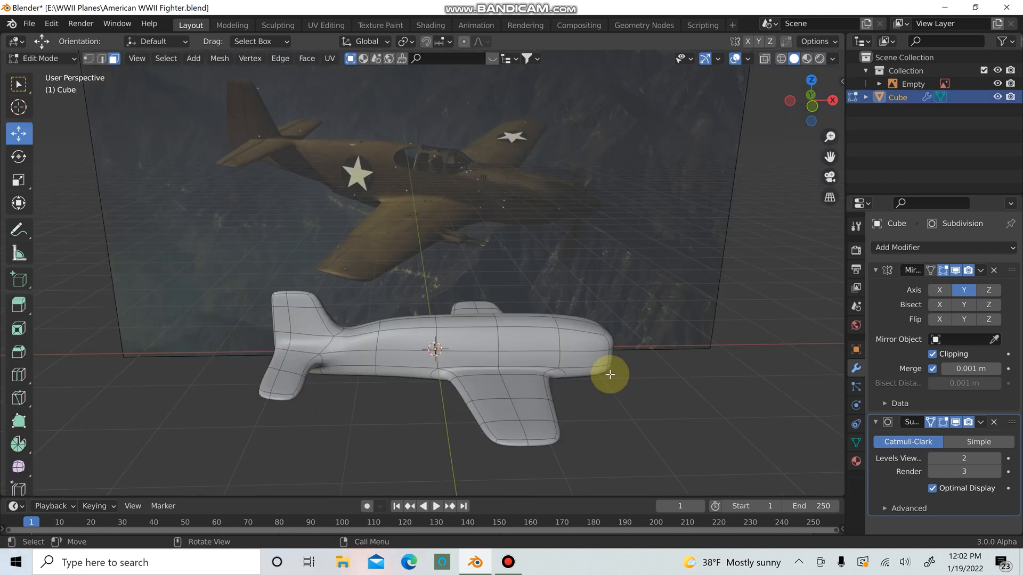
middle_click_drag(608, 372, 539, 362)
left_click(468, 344)
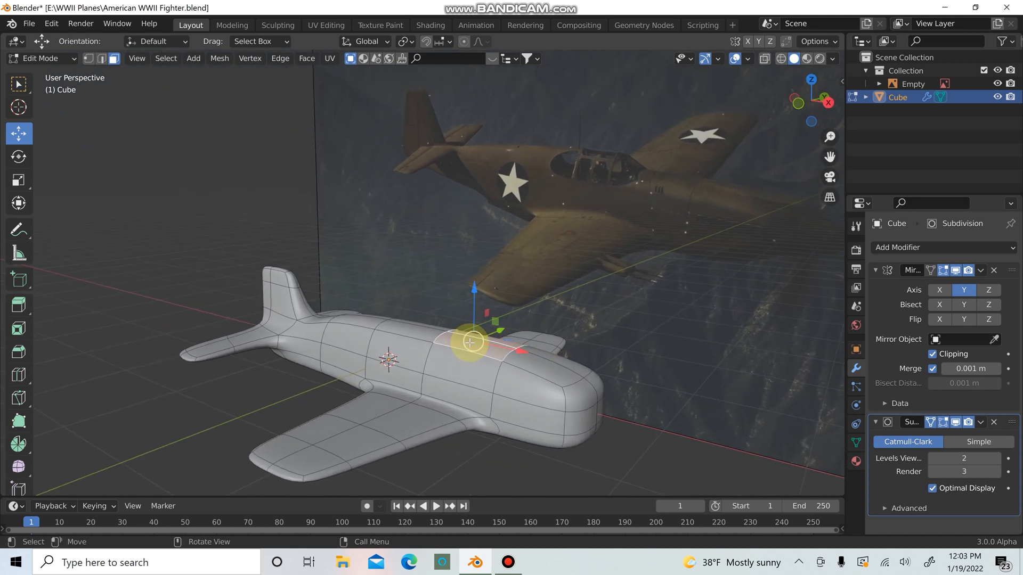
left_click(423, 331, "shift")
middle_click_drag(482, 374, 529, 358)
key("g")
key("z")
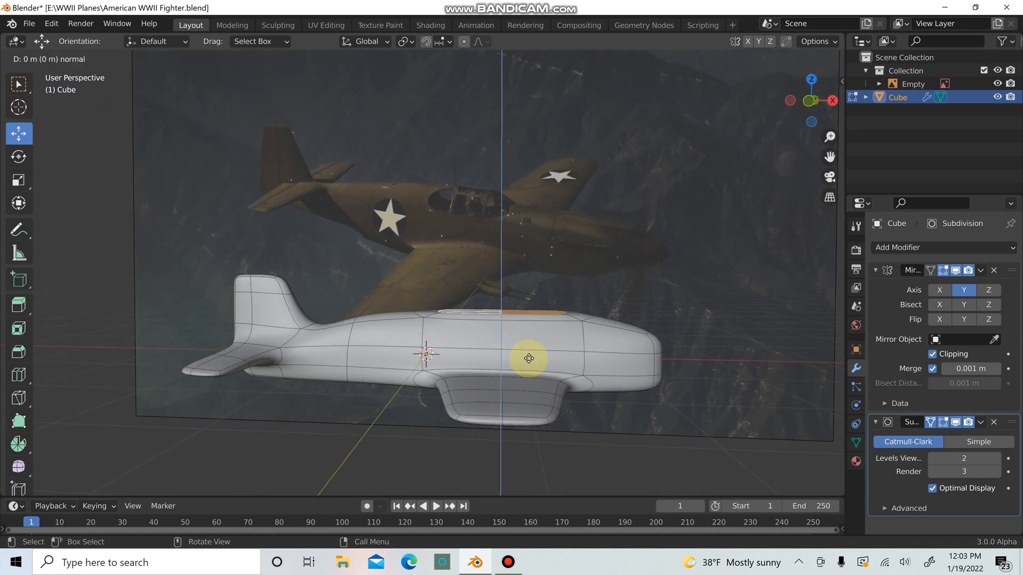
left_click(519, 333)
key("s")
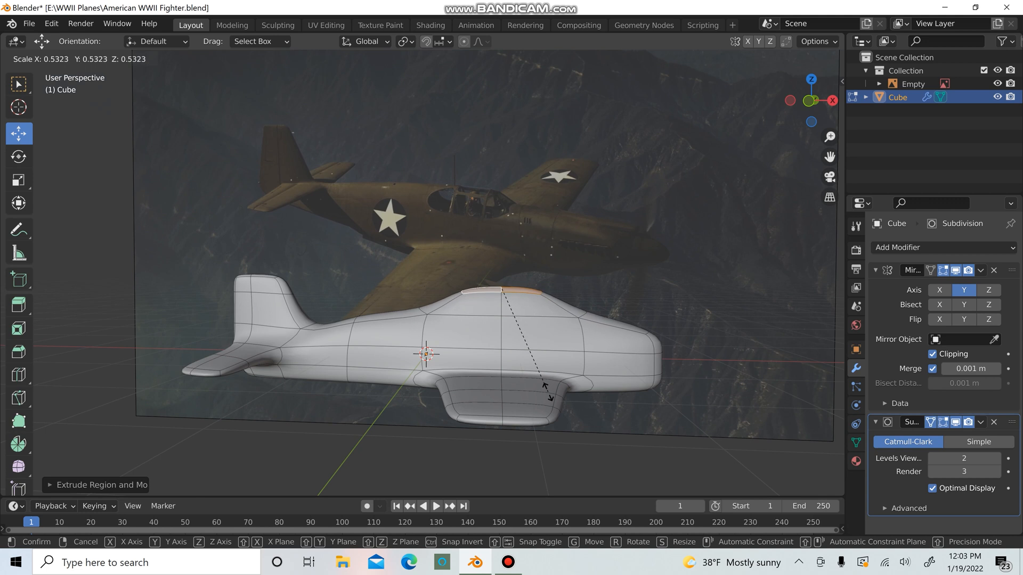
left_click(548, 393)
Extend the selection to the canopy's sloping faces, lower them about 0.09 m along Z in front view, and return to Object Mode
middle_click_drag(566, 384, 497, 364)
left_click(442, 327, "shift")
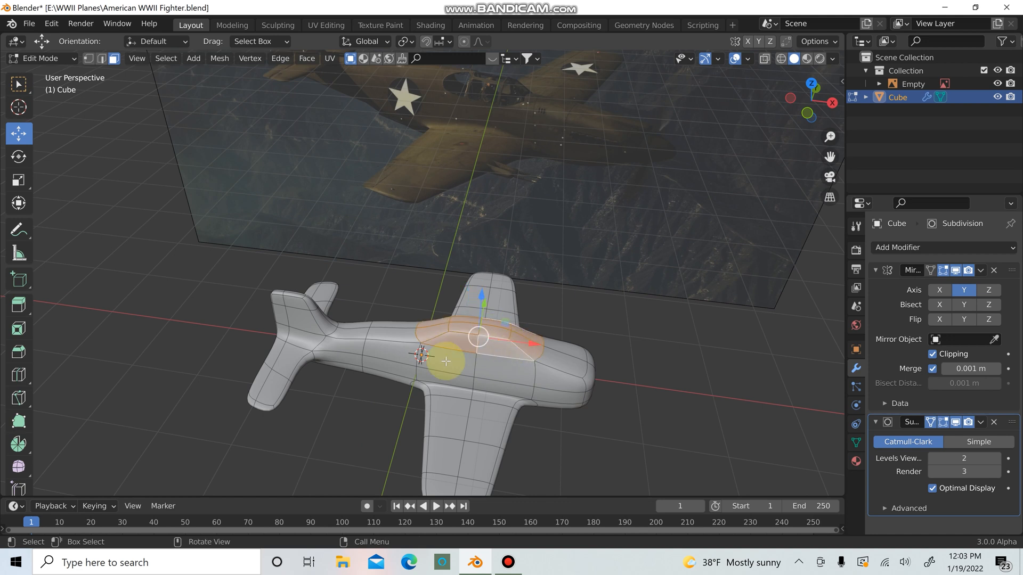
middle_click_drag(446, 361, 507, 351)
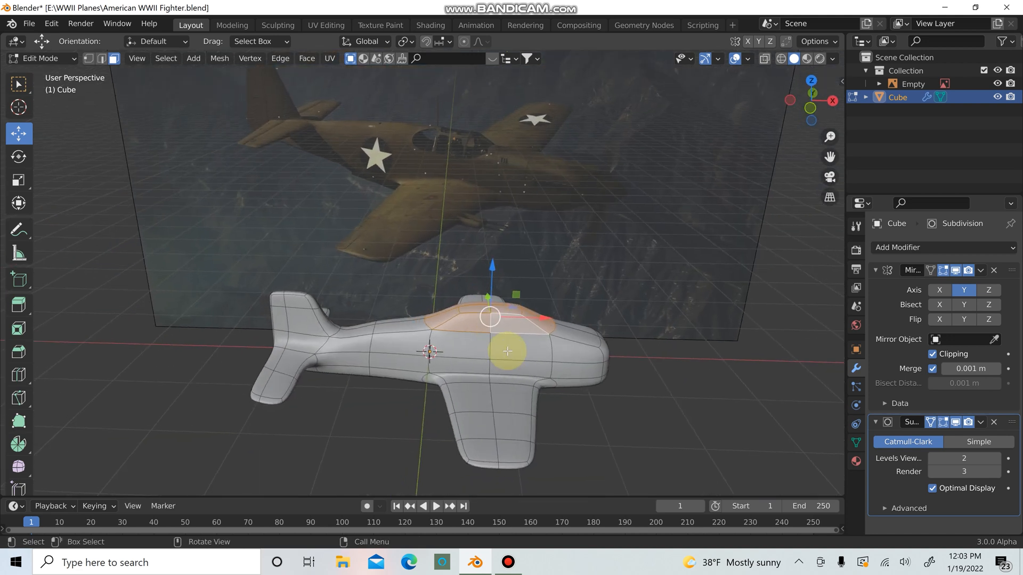
key("KP_1")
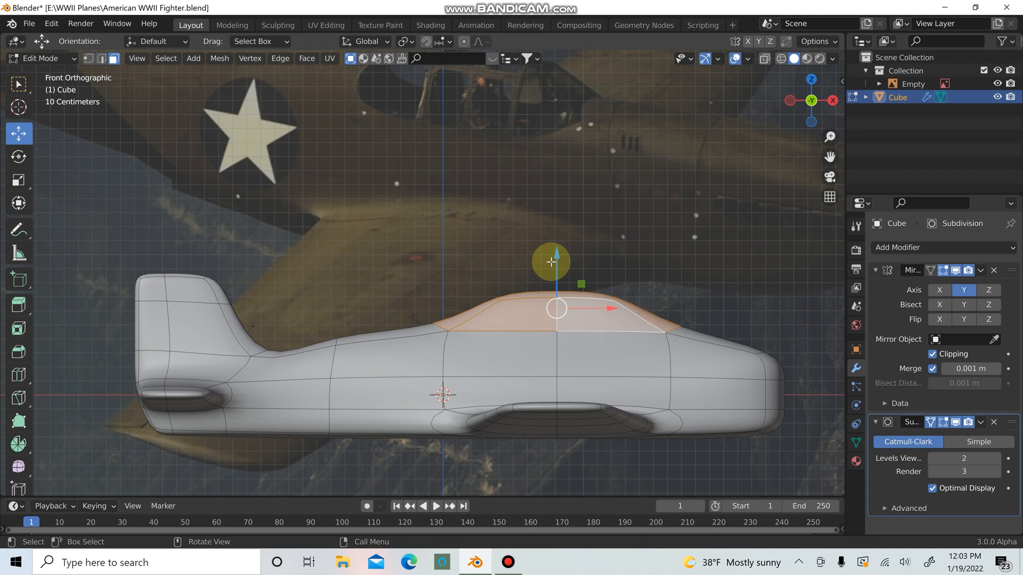
left_click_drag(551, 262, 551, 277)
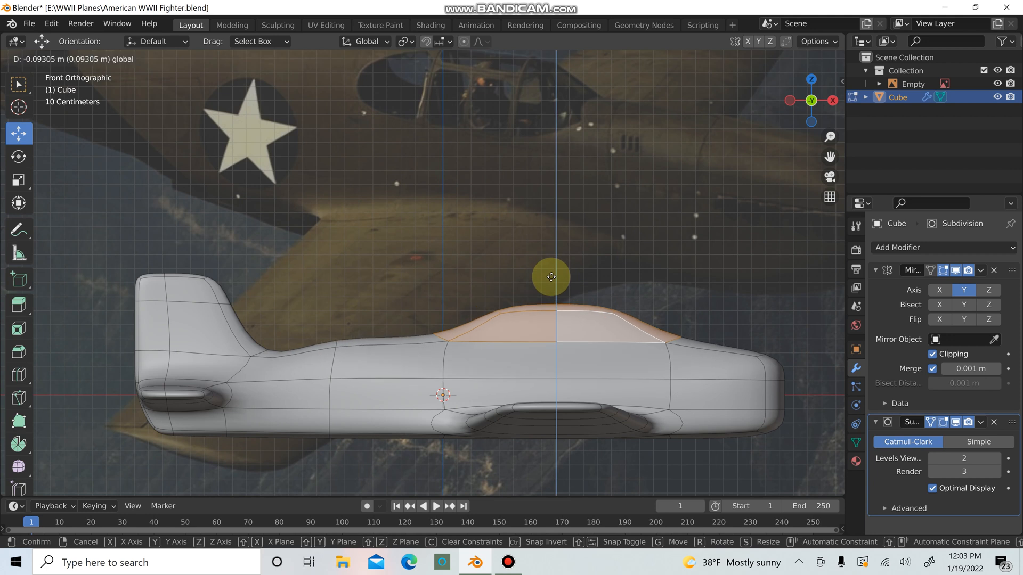
left_click(551, 277)
scroll(718, 366, "down", 2)
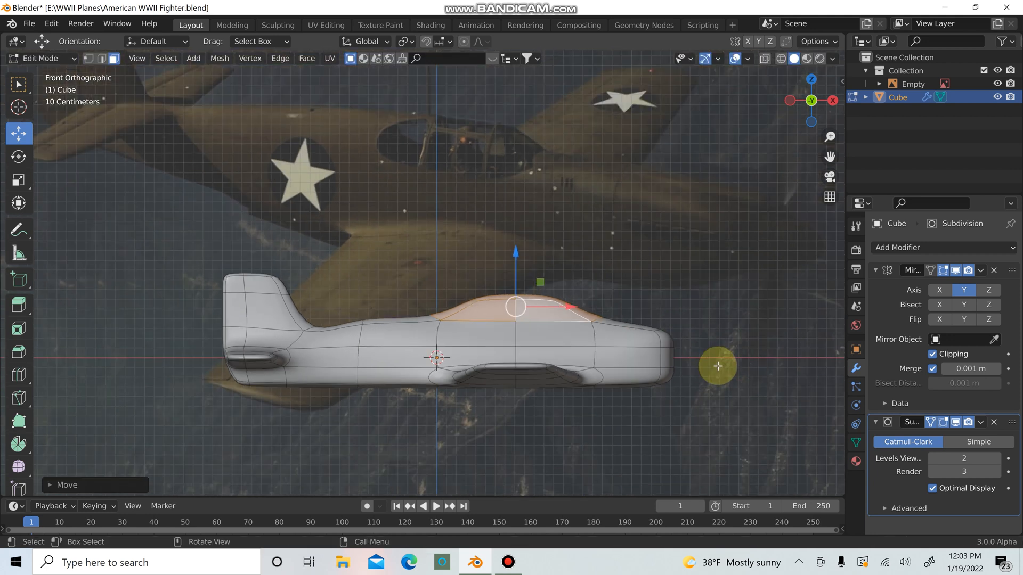
key("Tab")
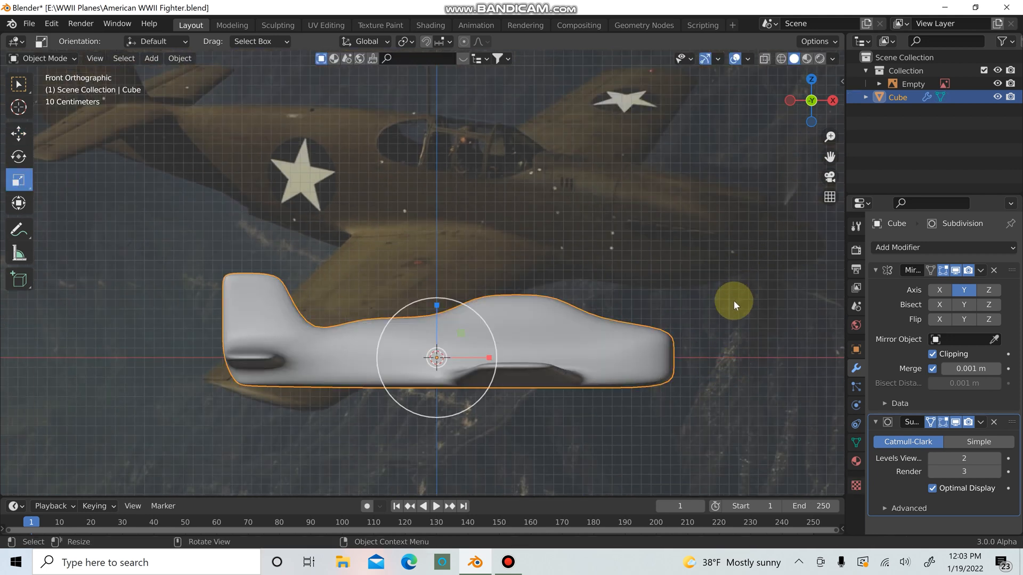
With X-ray on in vertex mode, select the vertices at the nose end and move them forward along X to lengthen the nose
key("Tab")
left_click(764, 58)
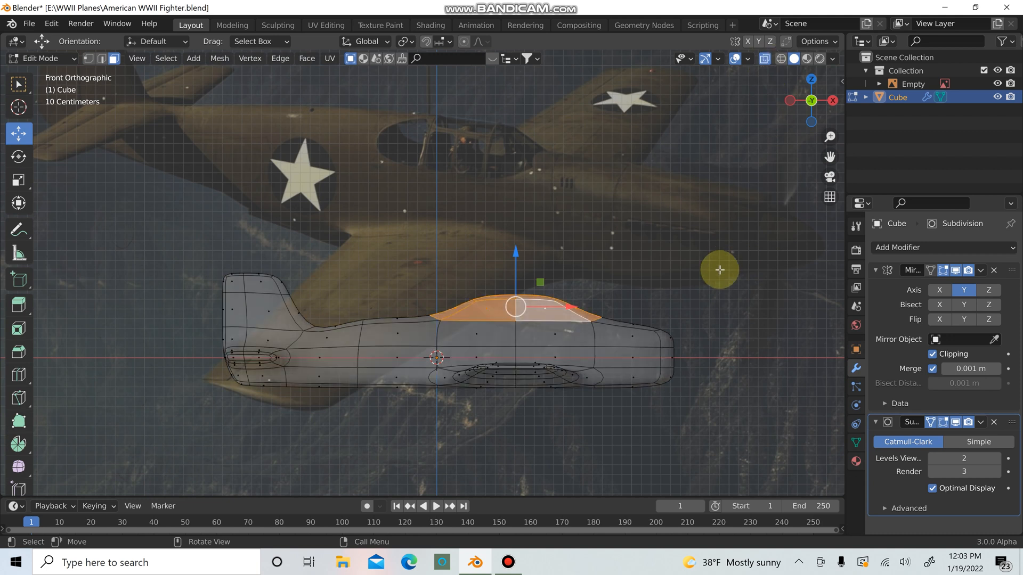
key("1")
left_click_drag(745, 285, 627, 422)
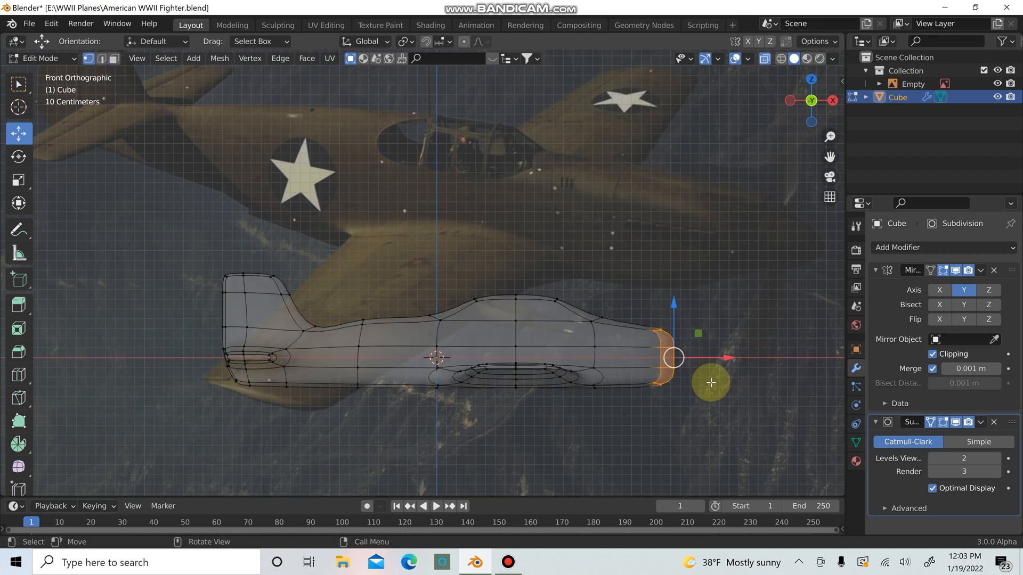
left_click_drag(728, 356, 774, 363)
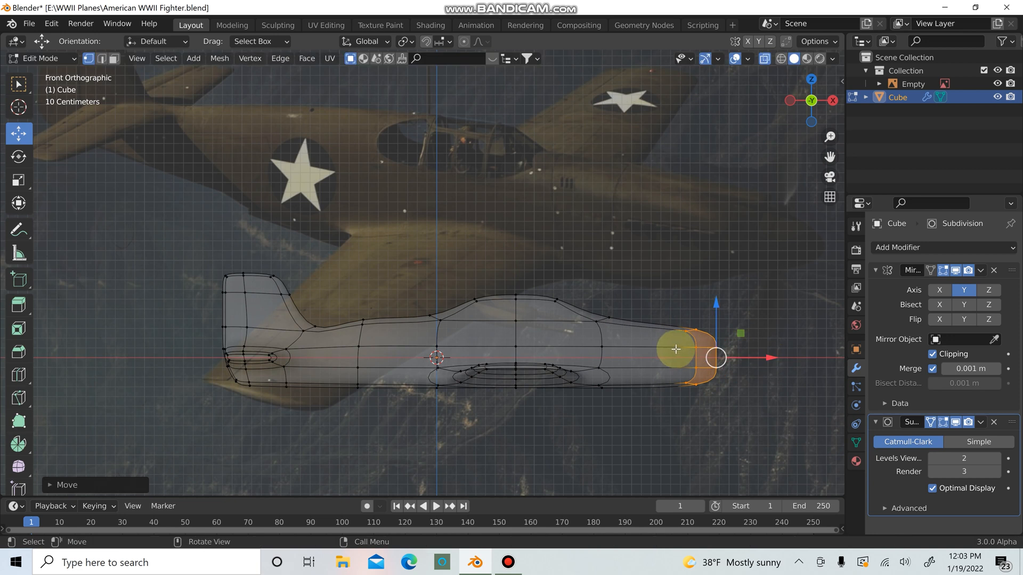
Add an edge loop around the fuselage midway between the canopy and the nose end, and turn X-ray off
key("ctrl+r")
left_click(635, 335)
left_click(634, 336)
left_click(759, 87)
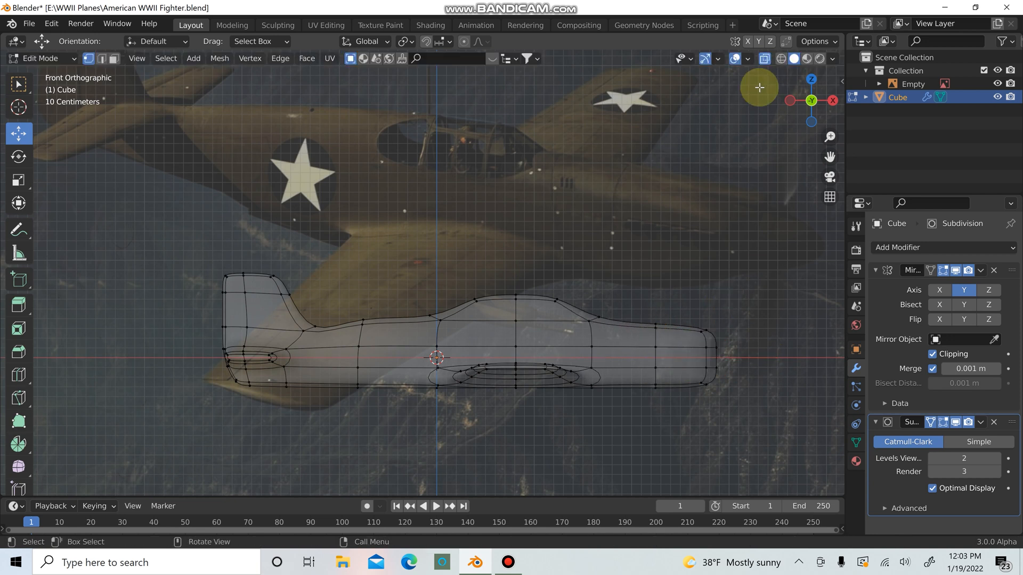
left_click(764, 63)
In face select mode, select the front faces of the nose and scale them down uniformly to taper it
middle_click_drag(724, 159, 644, 311)
middle_click_drag(566, 381, 543, 389)
key("3")
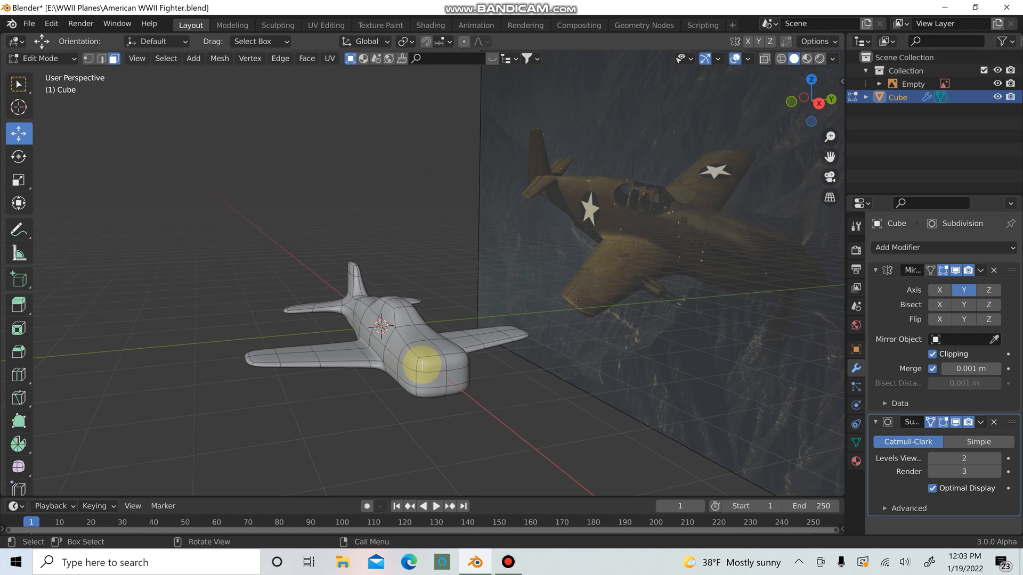
left_click_drag(422, 365, 458, 387)
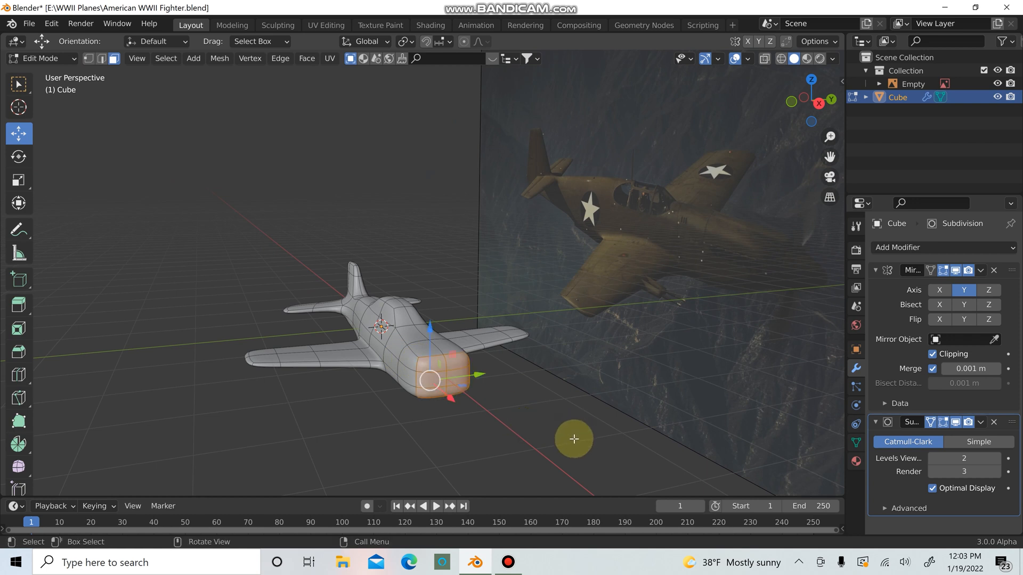
key("s")
left_click(513, 424)
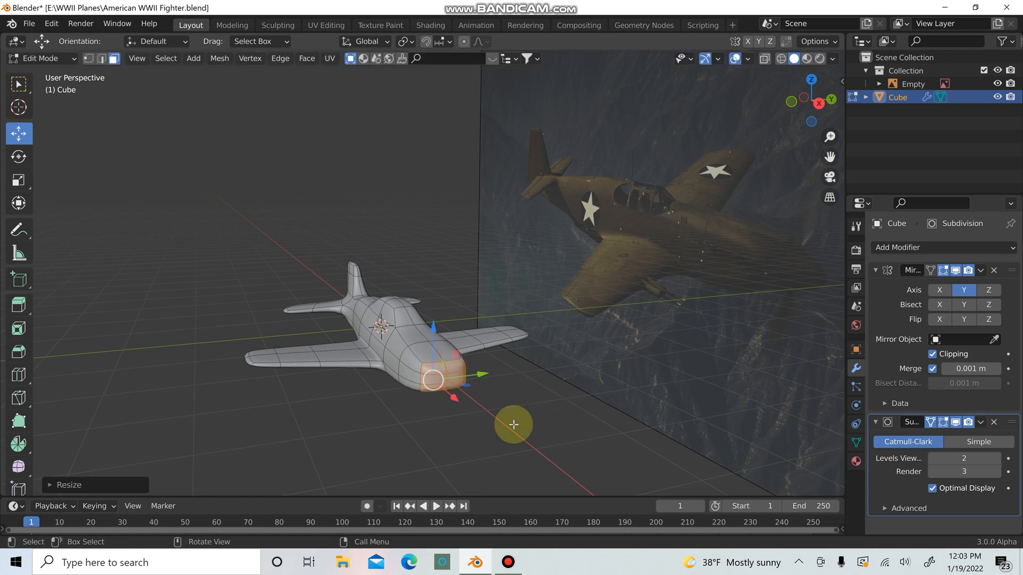
Try scaling the nose faces further with the Scale tool, uniformly and along Y
left_click(21, 180)
key("s")
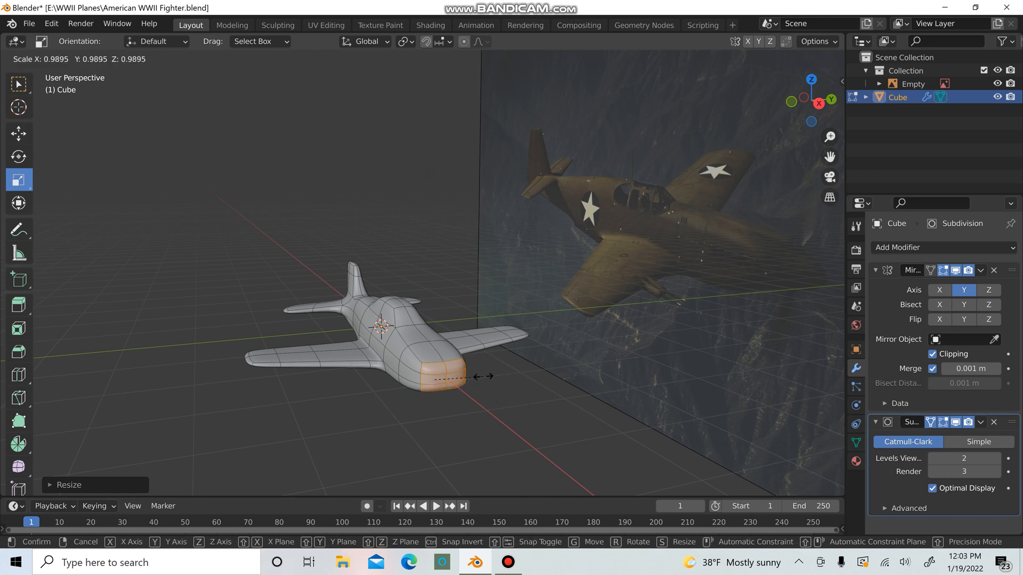
left_click(471, 376)
mouse_move(464, 373)
middle_mouse_down()
mouse_move(468, 399)
mouse_move(463, 365)
middle_mouse_up()
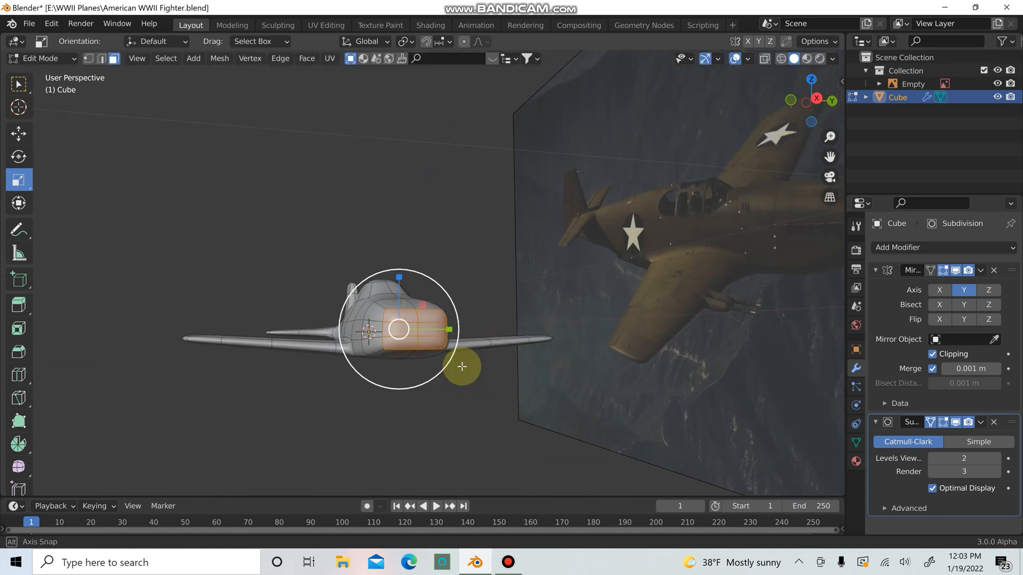
left_click_drag(453, 332, 442, 332)
right_click(442, 333)
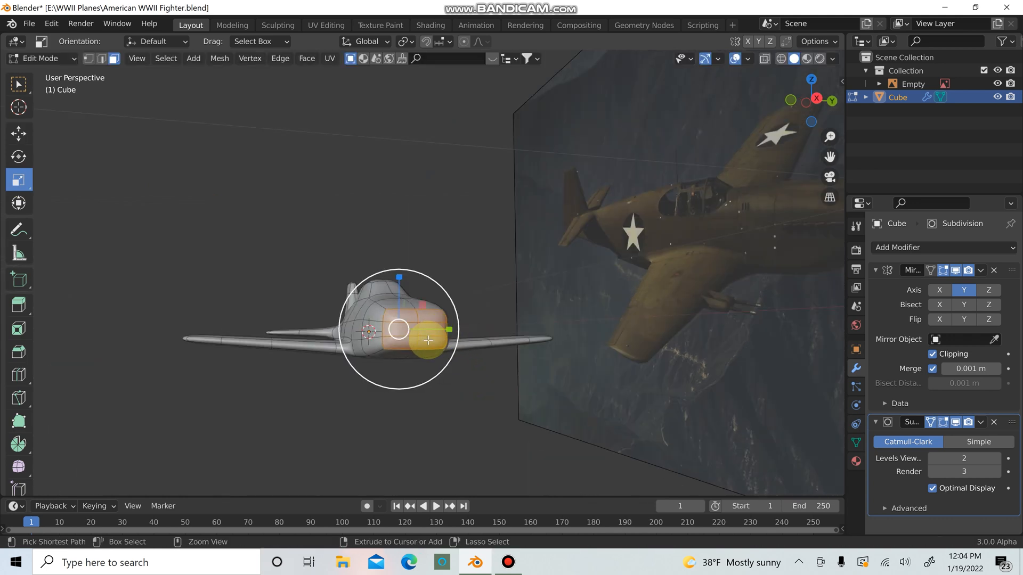
Scale the selected nose faces narrower along Y, return to Object Mode and deselect the plane
middle_click_drag(418, 366, 427, 392)
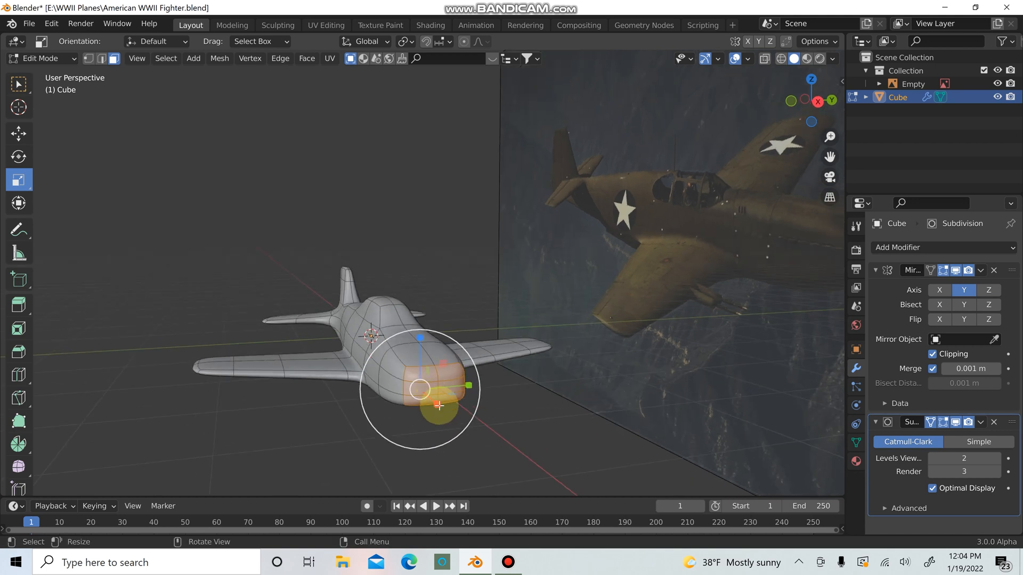
key("s")
left_click(470, 422)
key("s")
key("z")
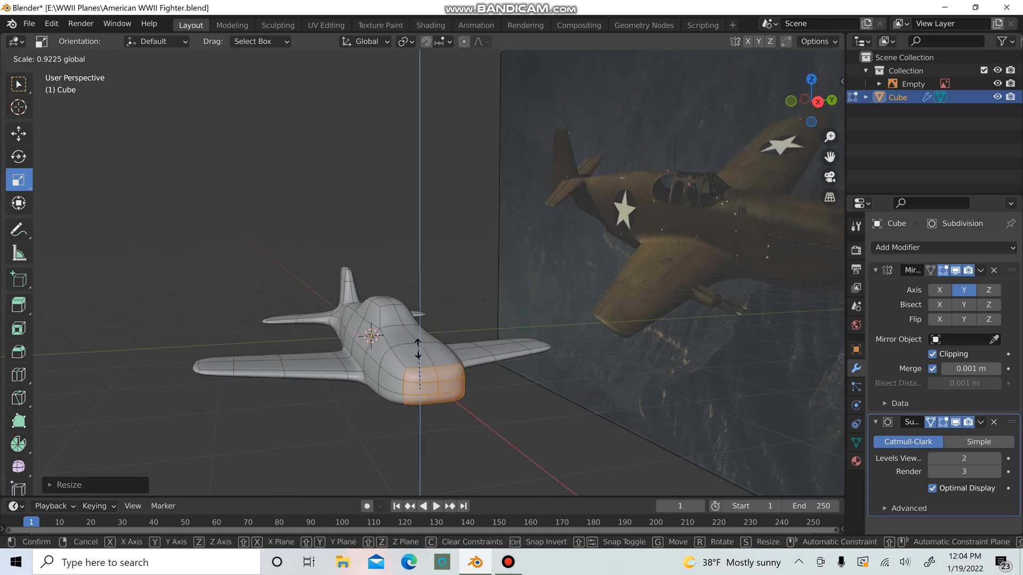
right_click(418, 354)
left_click_drag(465, 384, 441, 386)
key("Tab")
left_click(544, 436)
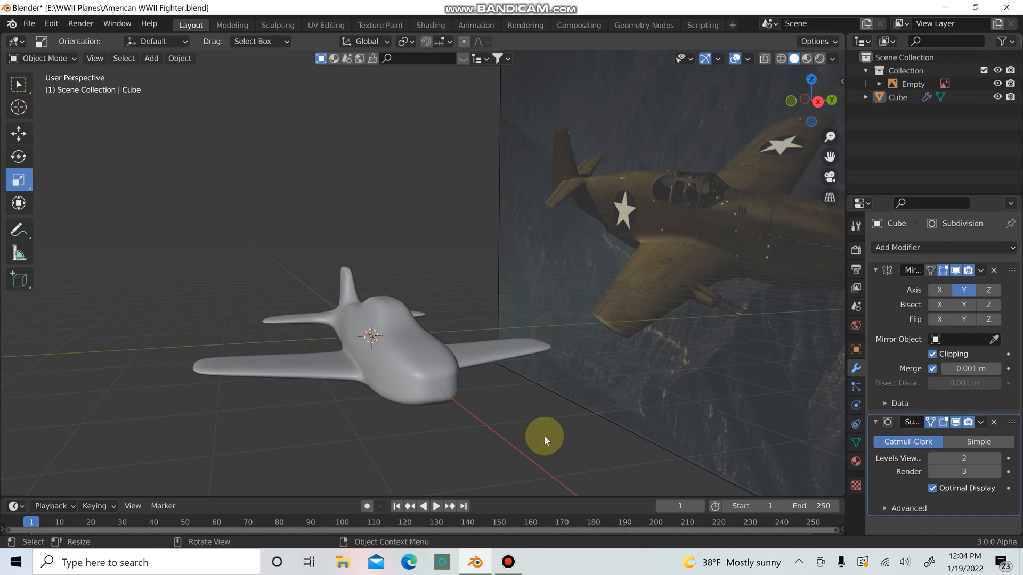
Check the smoothed plane from the side and above, select it and save the file
scroll(502, 400, "down", 2)
middle_click_drag(502, 400, 598, 429)
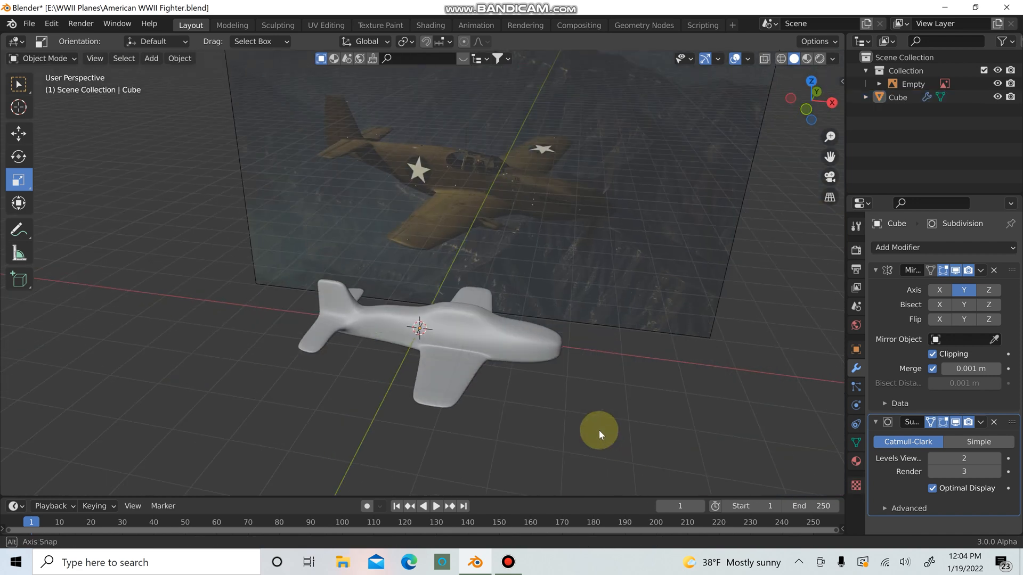
scroll(598, 430, "up", 3)
scroll(570, 382, "down", 2)
left_click(528, 339)
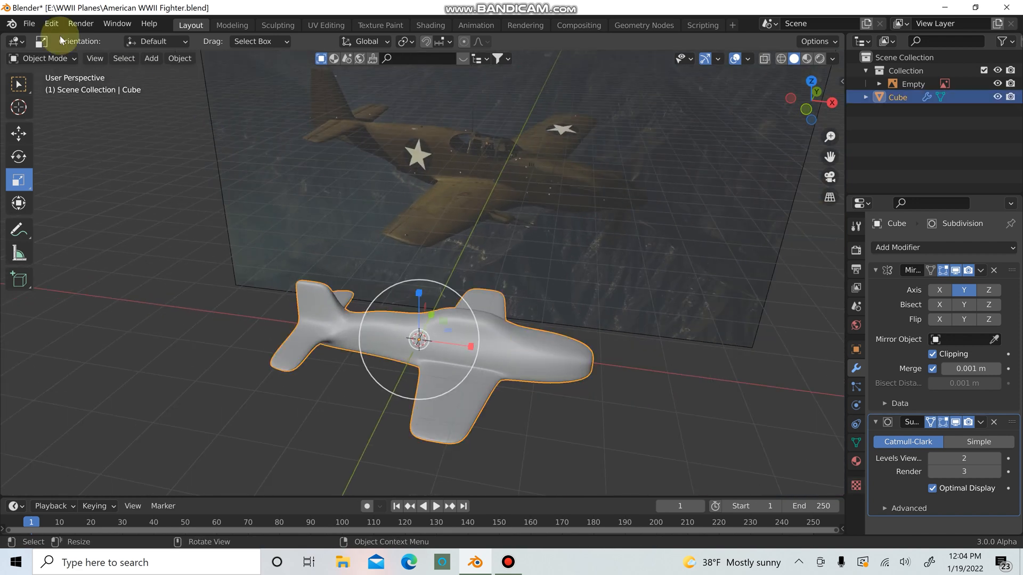
left_click(20, 24)
left_click(505, 364)
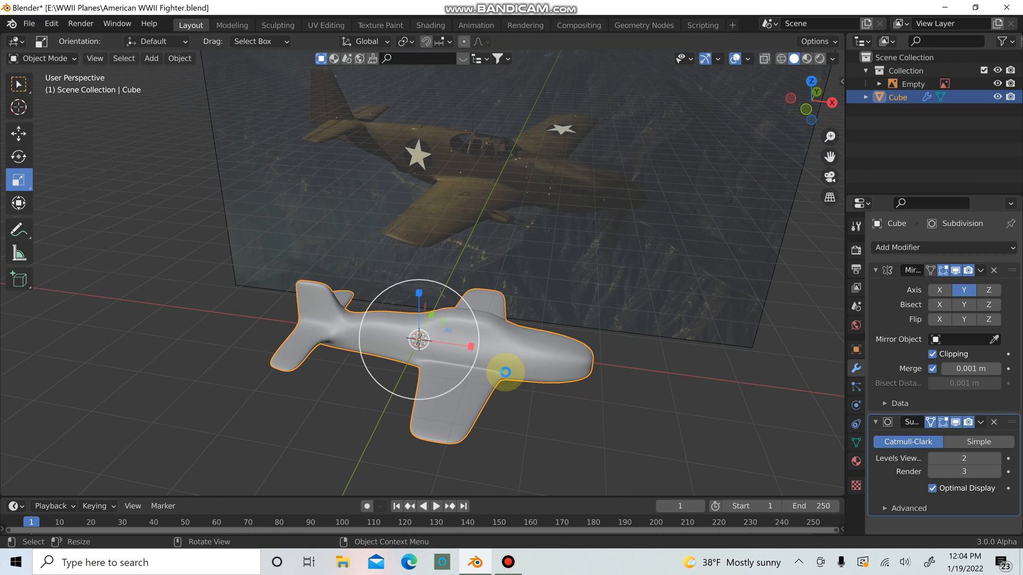
key("ctrl+s")
Select the American WWII Fighter body and open its mesh in Edit Mode
scroll(538, 369, "up", 3)
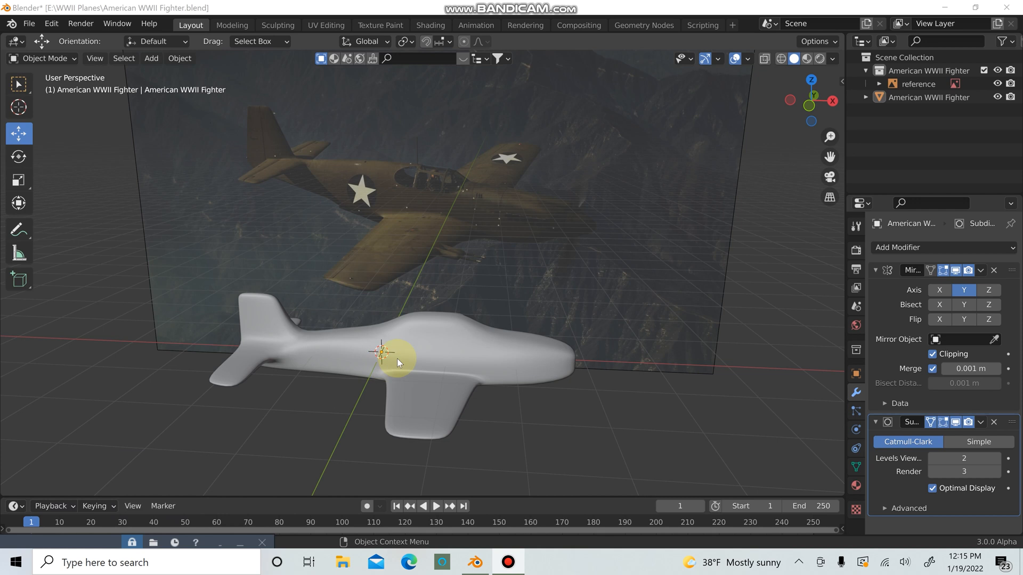
middle_click_drag(397, 359, 425, 285)
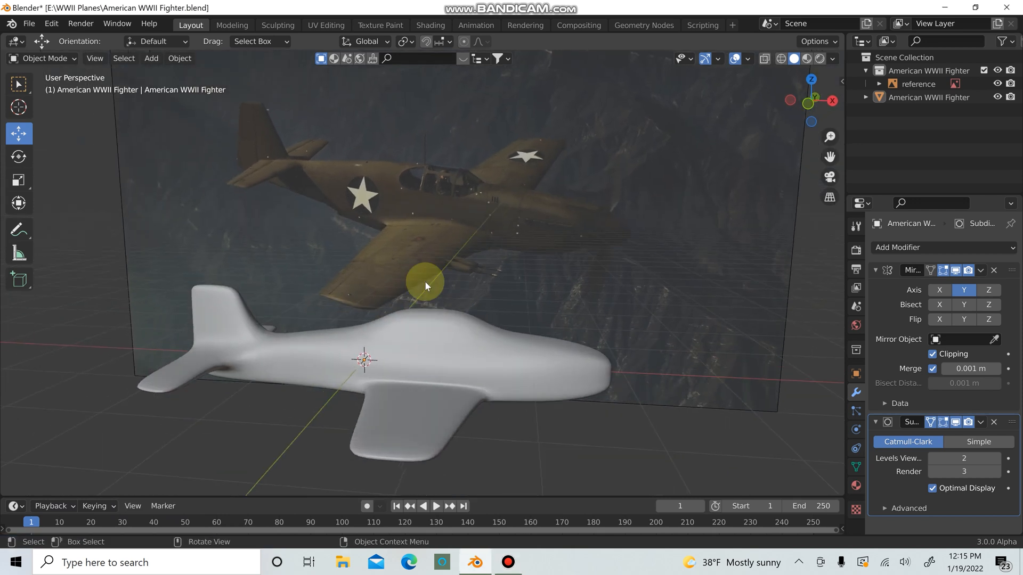
scroll(442, 367, "up", 1)
middle_click_drag(442, 362, 474, 295, "shift")
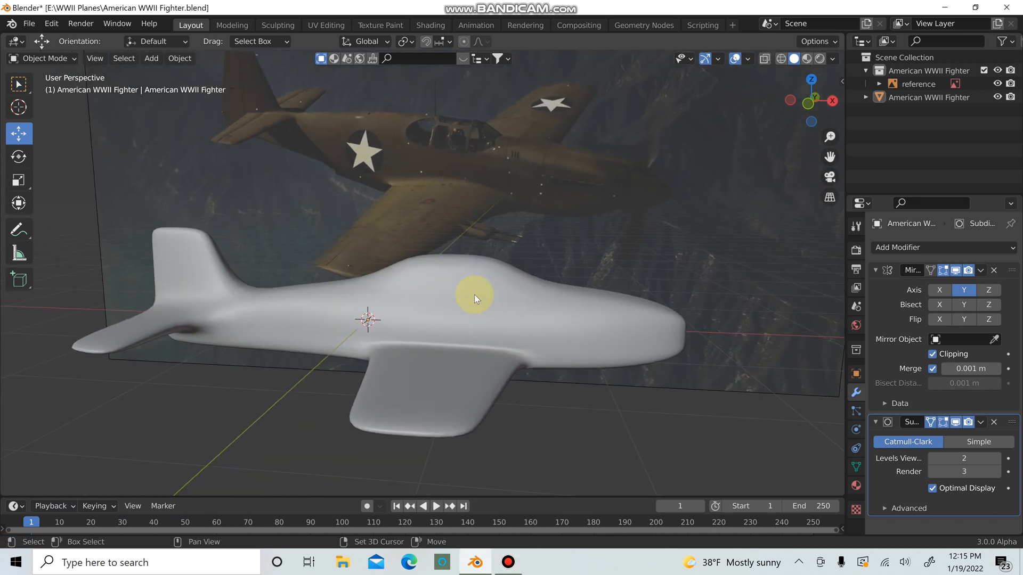
left_click(474, 295)
key("Tab")
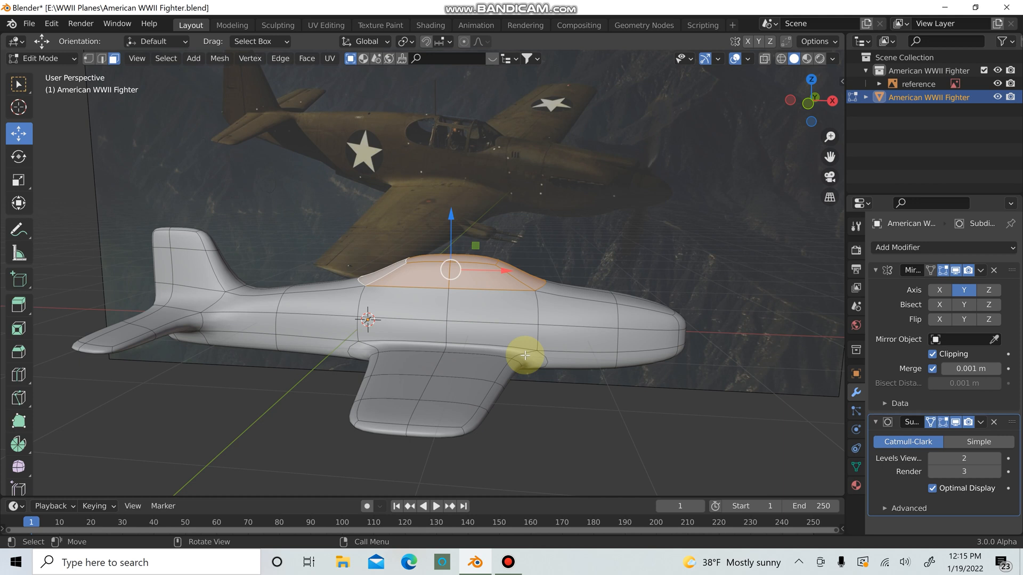
Select all the canopy faces on the fuselage, separate them into their own object, and return to Object Mode
key("alt+a")
left_click(443, 278)
left_click(475, 271, "shift")
left_click(459, 260, "shift")
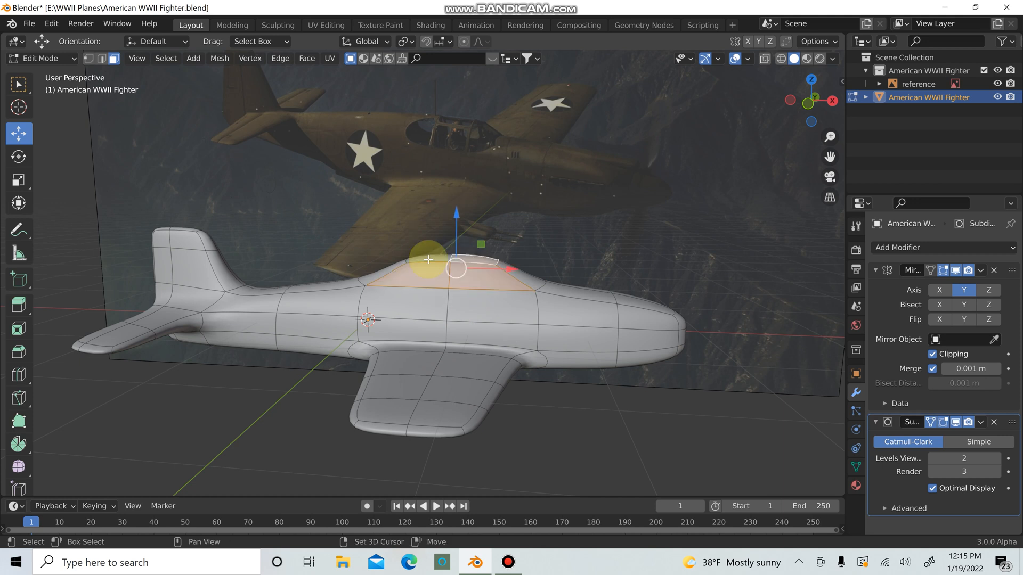
left_click(506, 278)
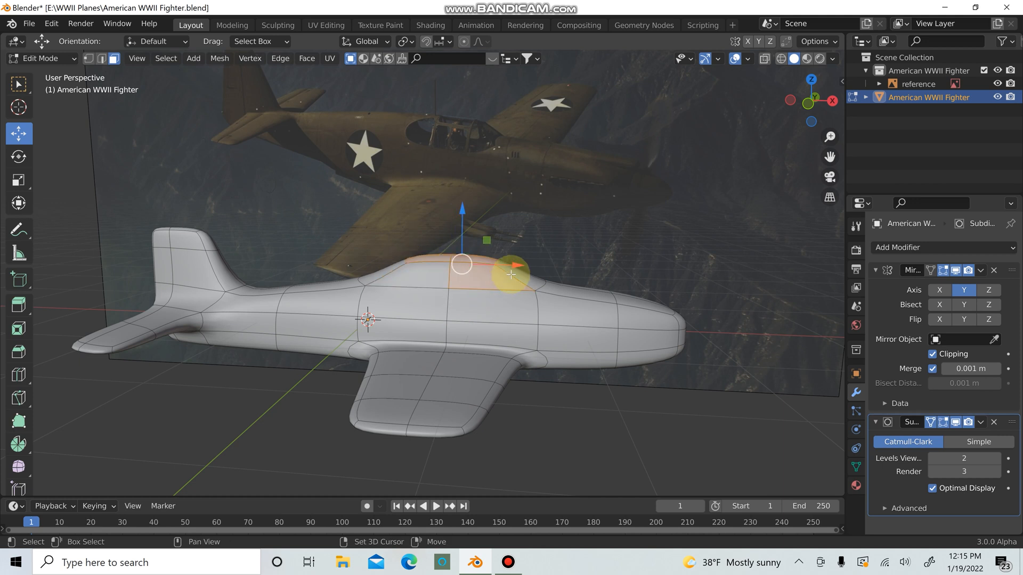
left_click(384, 267, "shift")
left_click(396, 270, "shift")
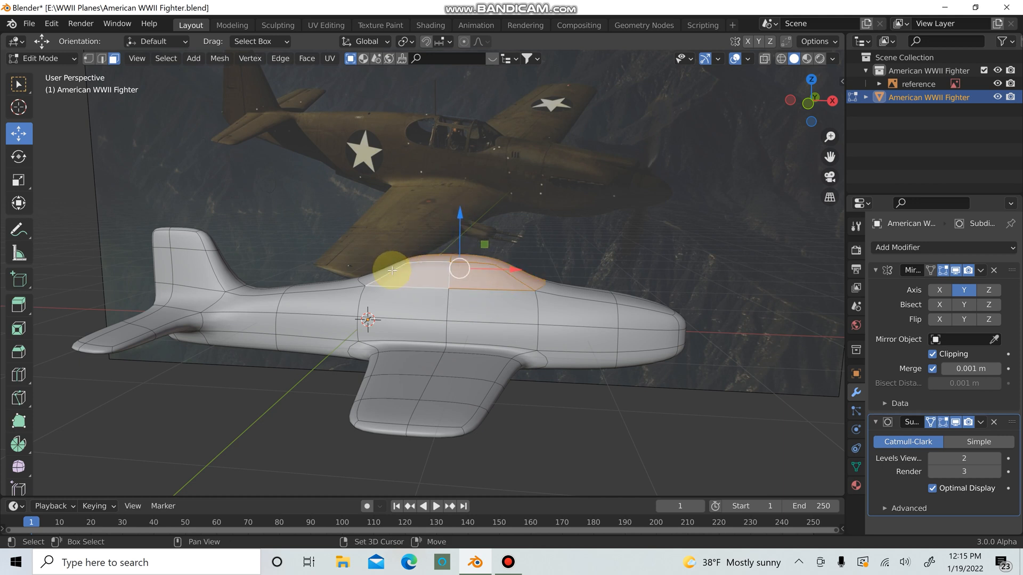
middle_click_drag(392, 270, 392, 299)
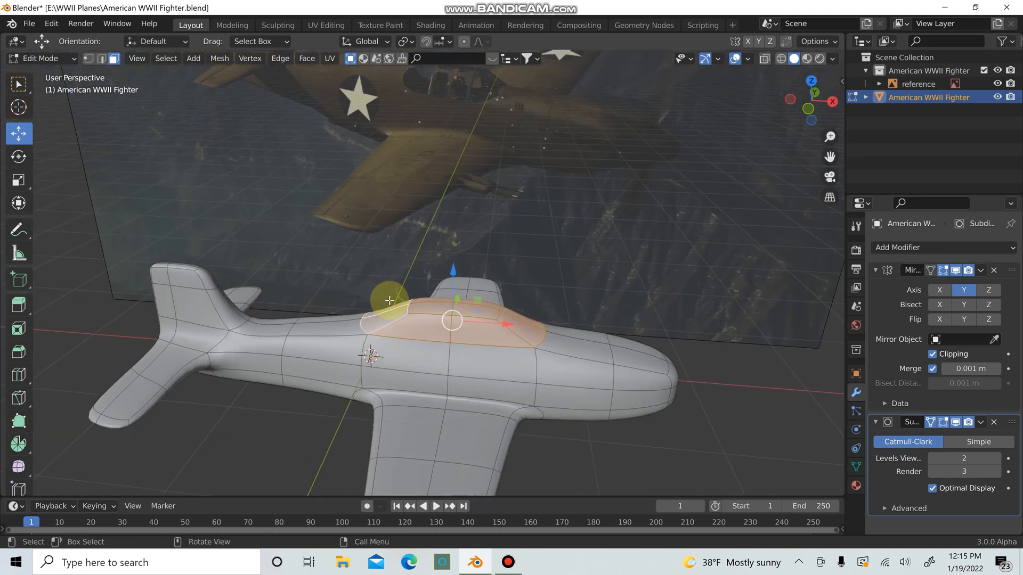
key("p")
left_click(639, 307)
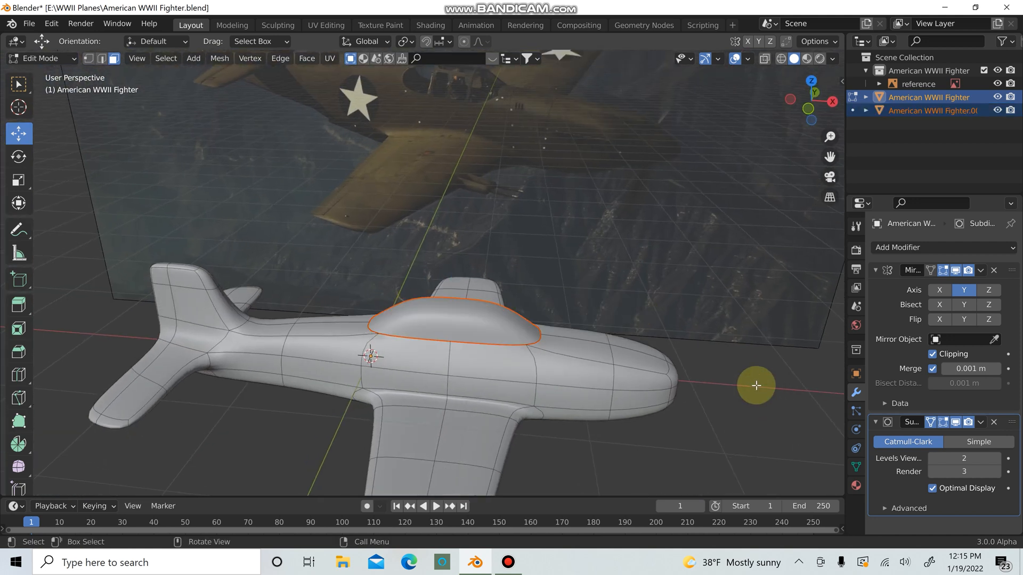
key("Tab")
left_click(756, 385)
Select the separated canopy object and open its mesh in Edit Mode
scroll(659, 365, "up", 2)
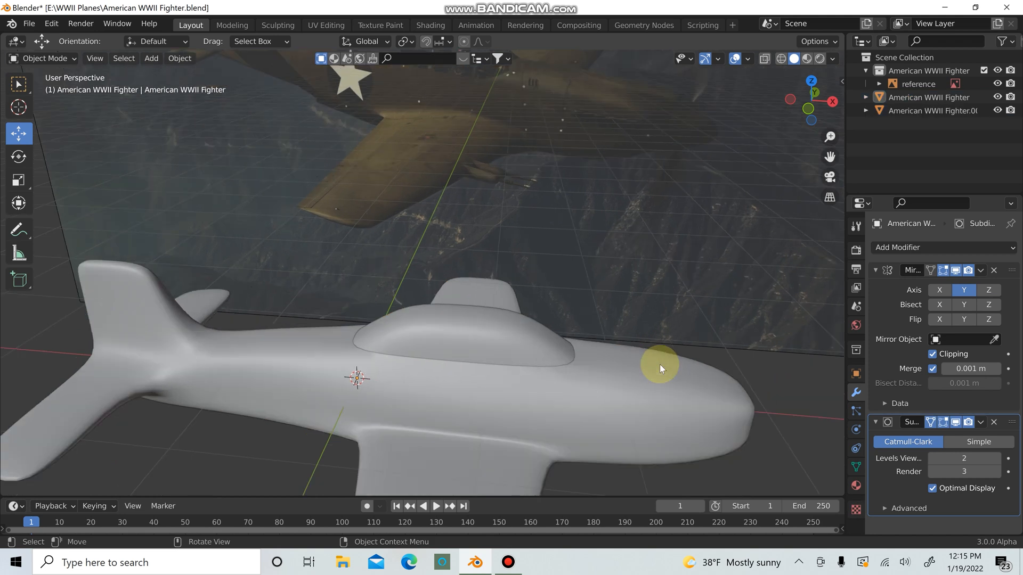
middle_click_drag(650, 360, 657, 311)
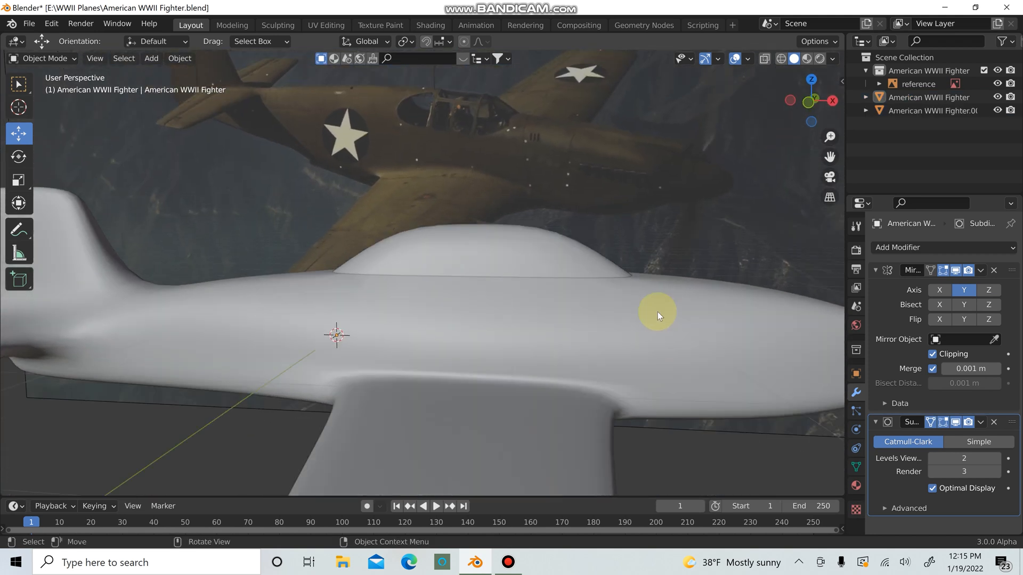
left_click(586, 268)
scroll(521, 272, "down", 2)
key("Tab")
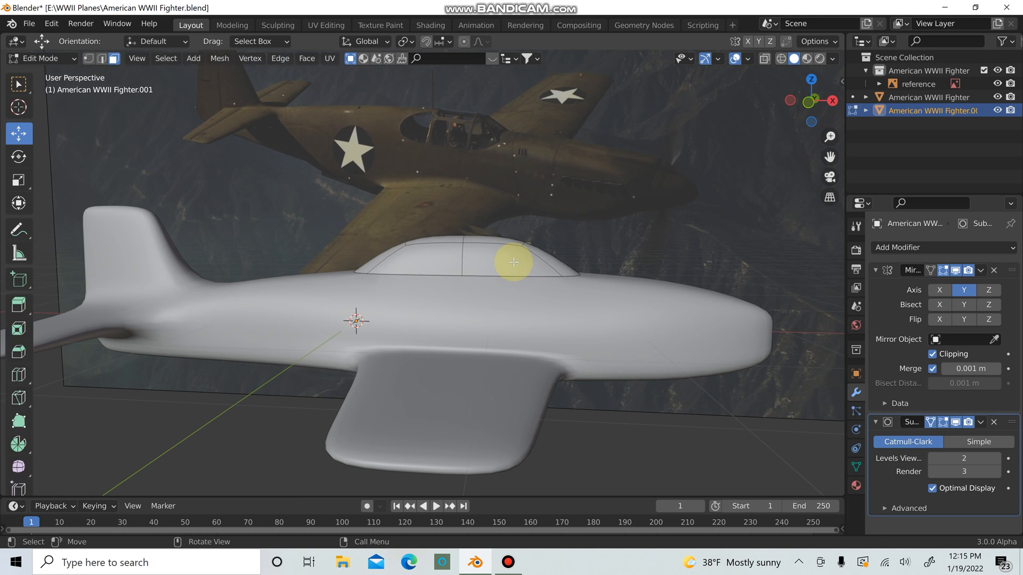
middle_click_drag(429, 391, 461, 421)
scroll(479, 388, "up", 4)
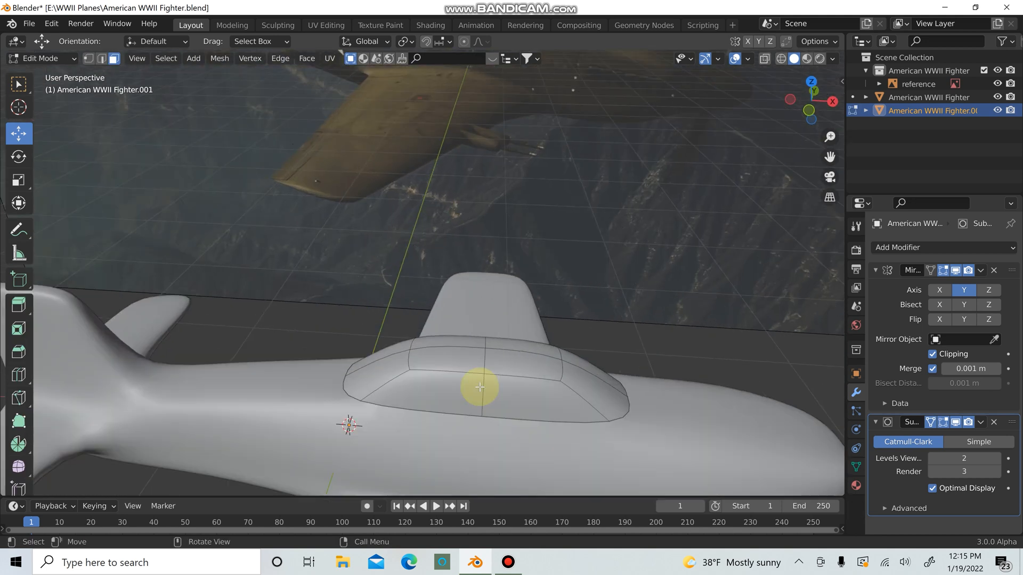
middle_click_drag(479, 385, 477, 341)
scroll(478, 341, "down", 3)
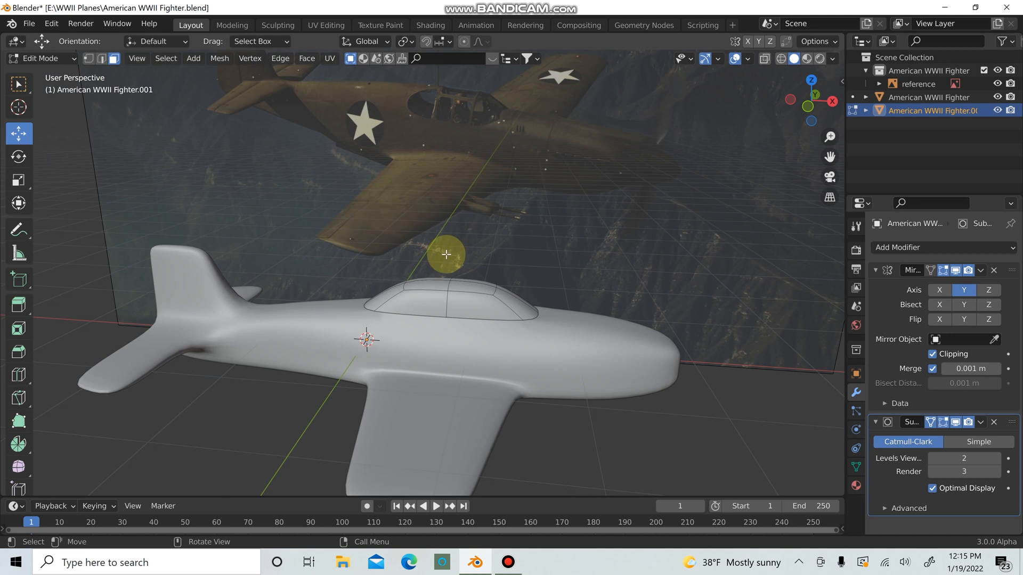
Add crosswise loop cuts in the rear and front halves of the canopy and slide the front one toward the middle edge
key("ctrl+r")
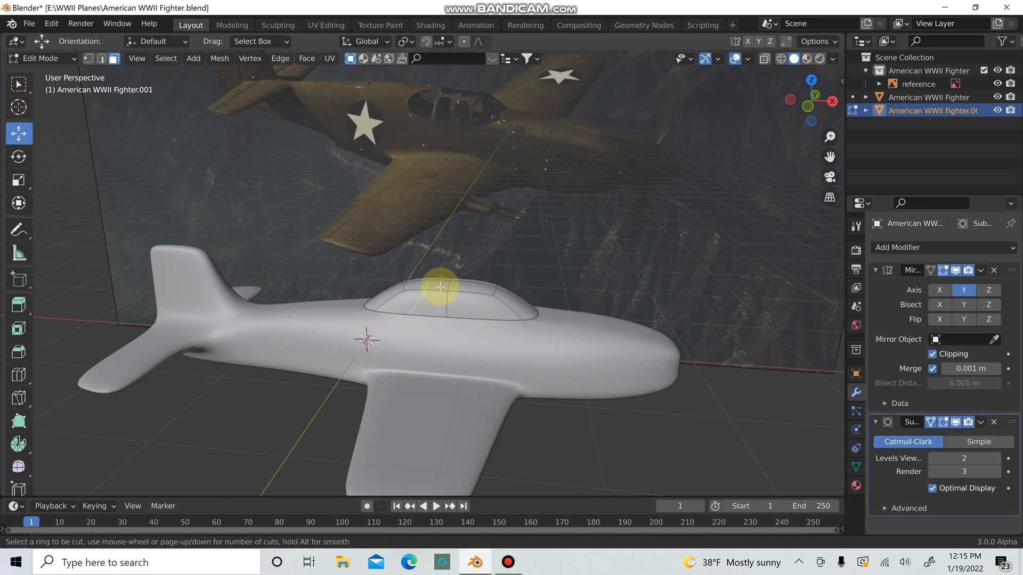
double_click(440, 287)
key("ctrl+r")
double_click(471, 286)
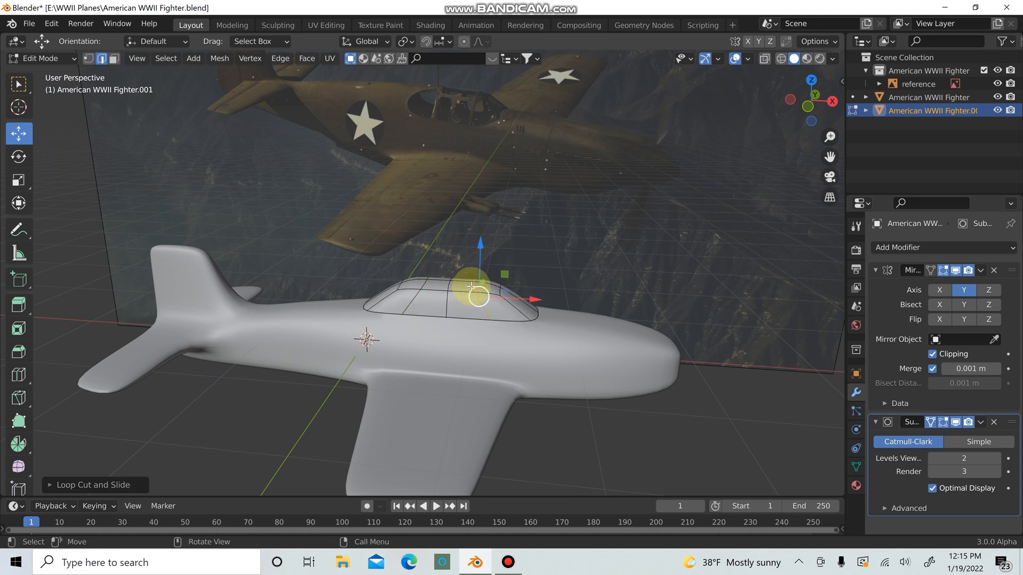
key("g")
key("g")
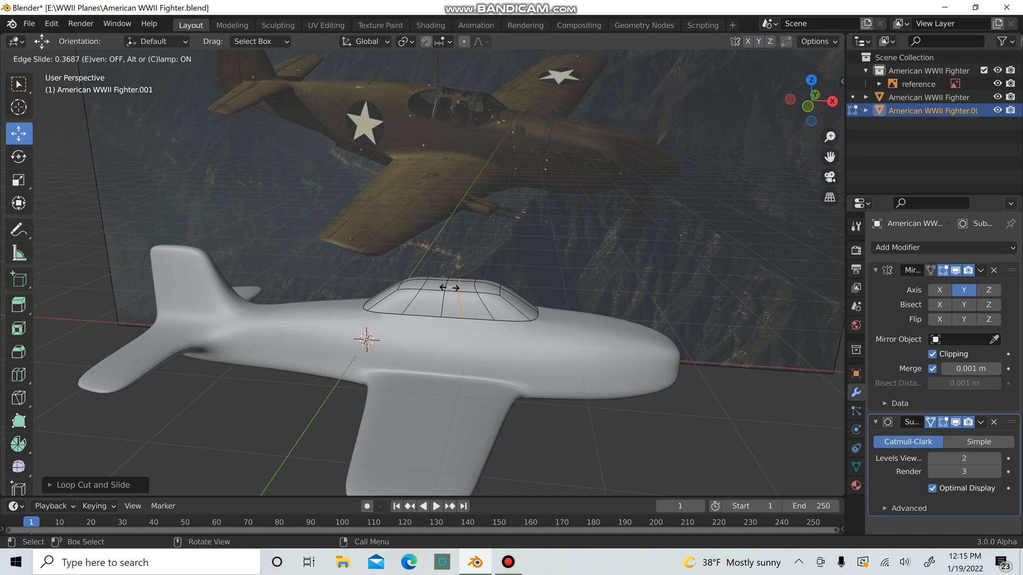
left_click(431, 292)
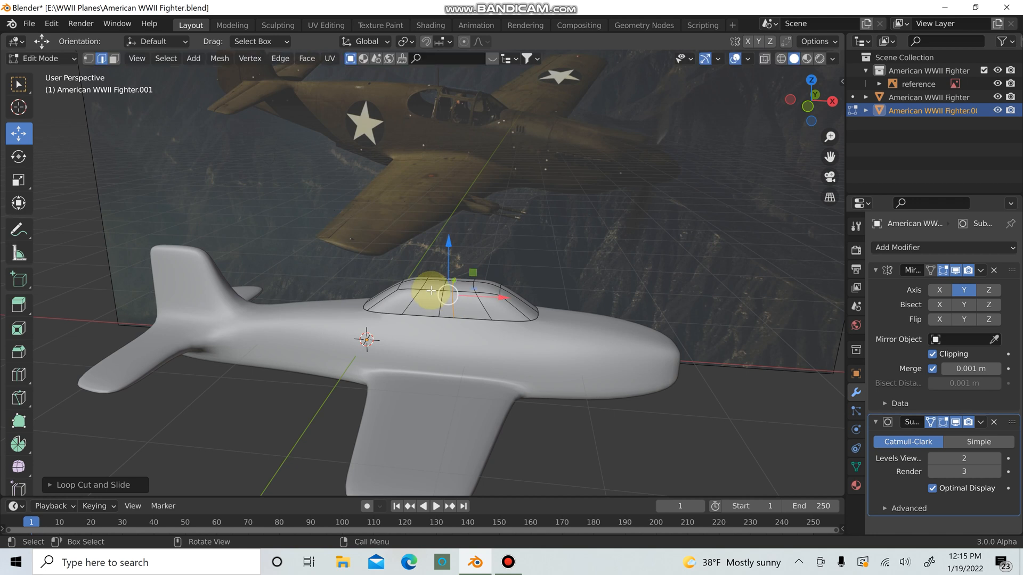
Add another crosswise loop cut just behind the canopy's middle edge, slid close to it
key("ctrl+r")
left_click(435, 280)
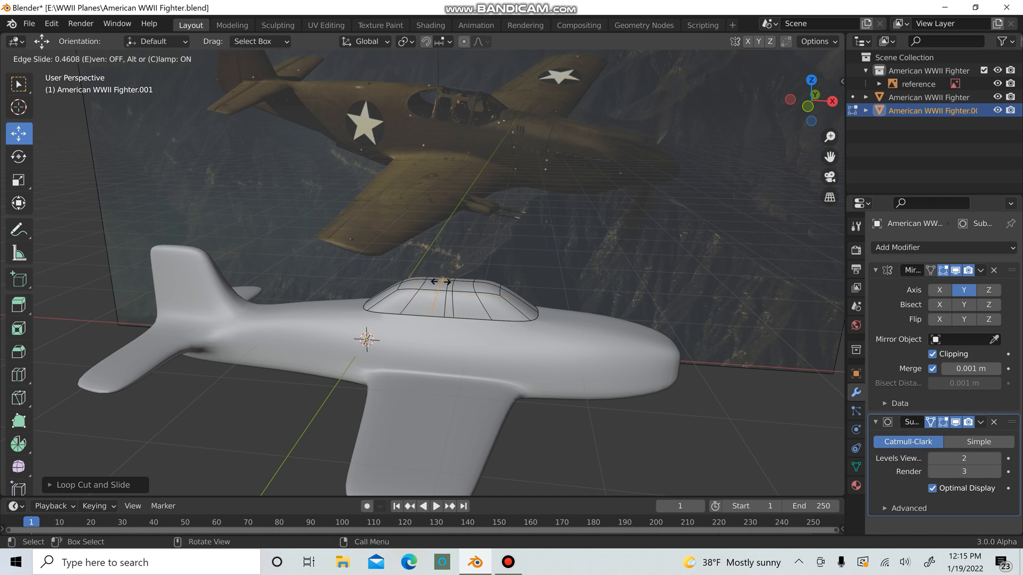
left_click(450, 284)
scroll(525, 407, "up", 1)
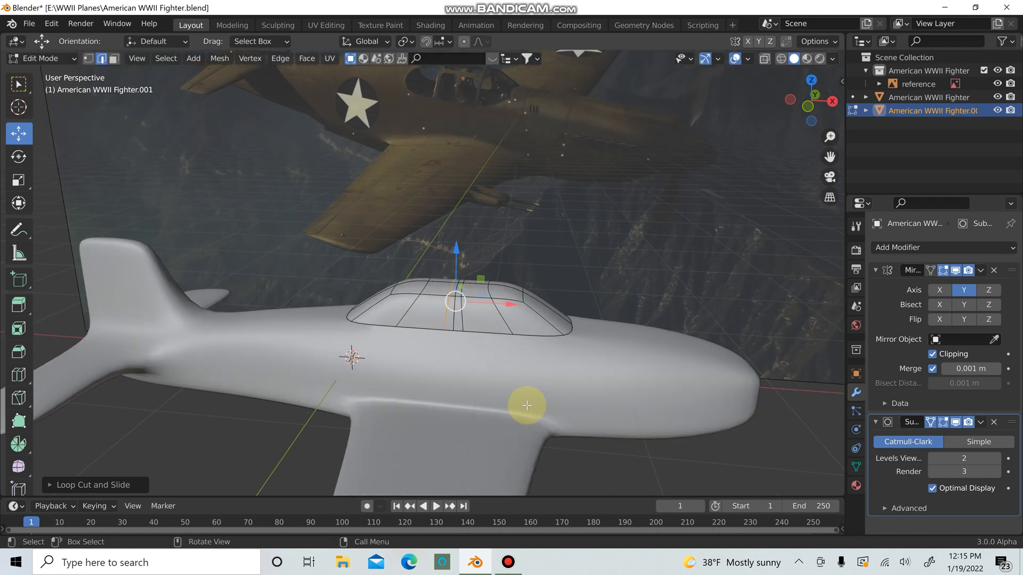
scroll(587, 413, "up", 5)
scroll(587, 409, "down", 5)
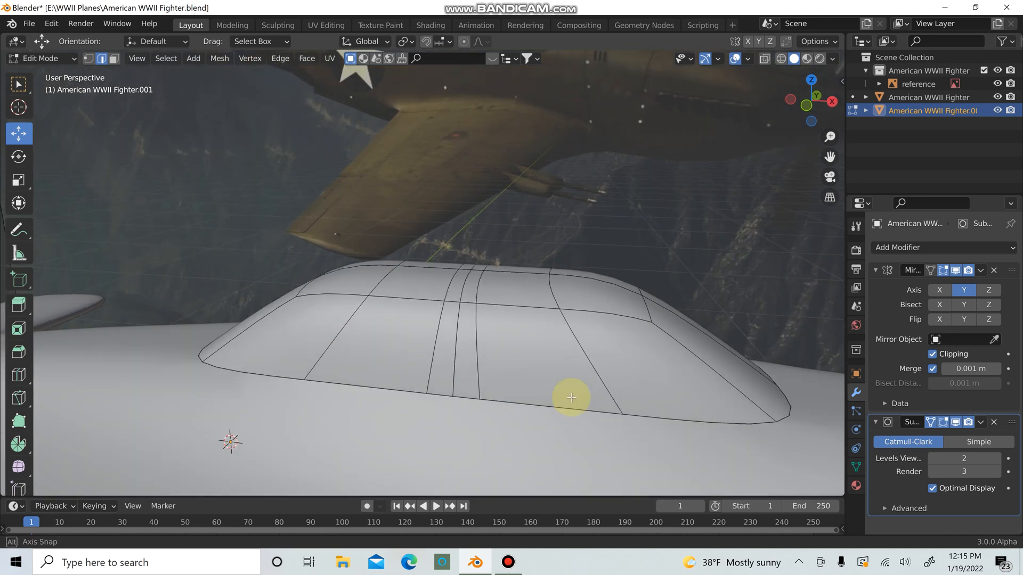
Add two lengthwise loop cuts around the canopy's sides, with the upper one near the roof edge
middle_click_drag(581, 349, 575, 319)
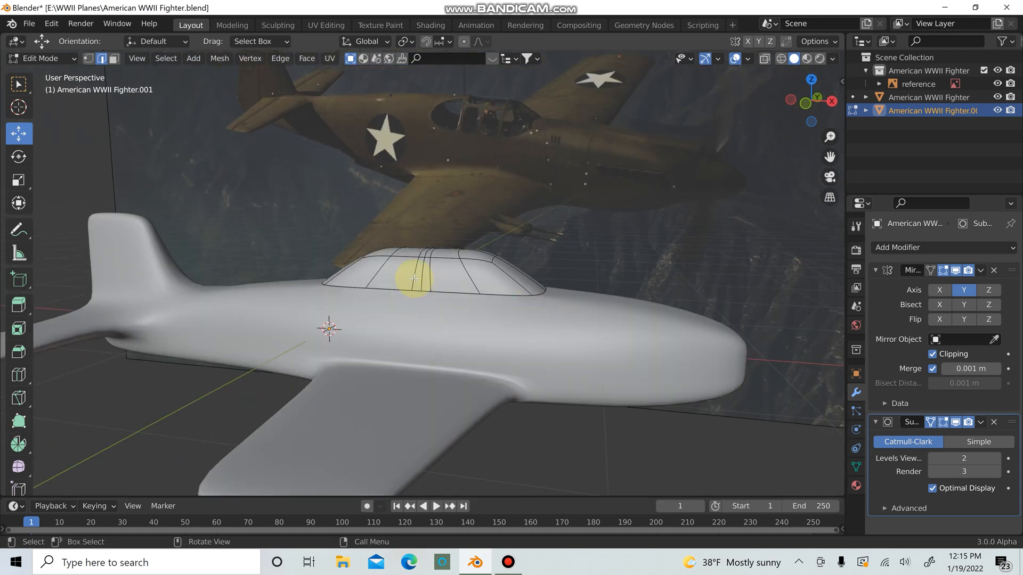
key("ctrl+r")
left_click(385, 262)
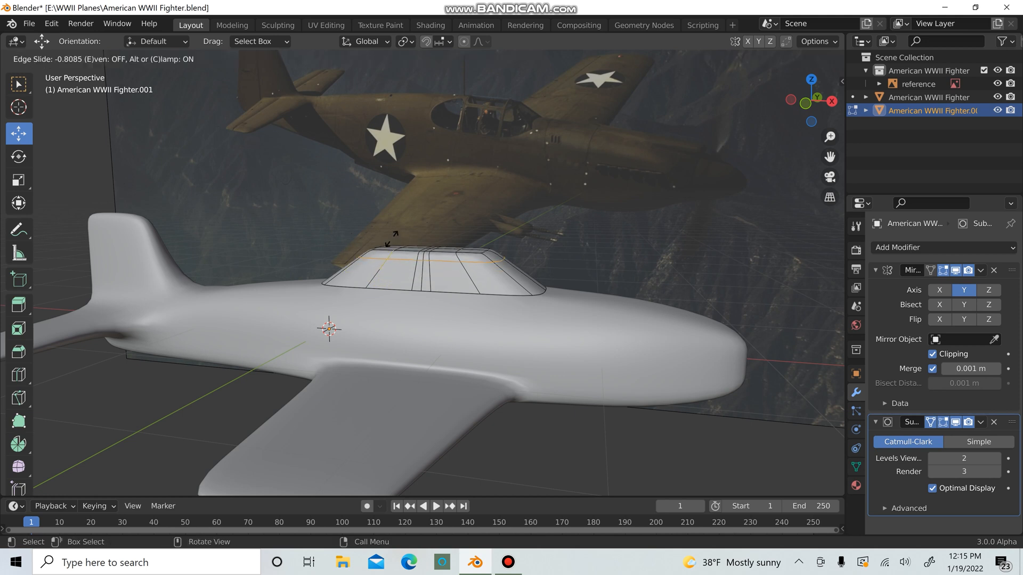
left_click(385, 261)
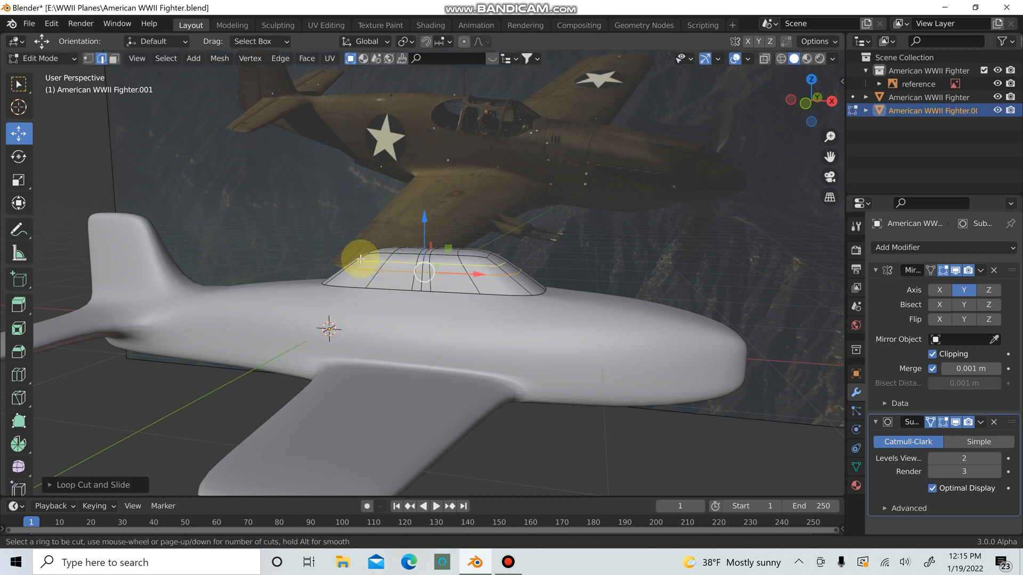
key("g")
key("g")
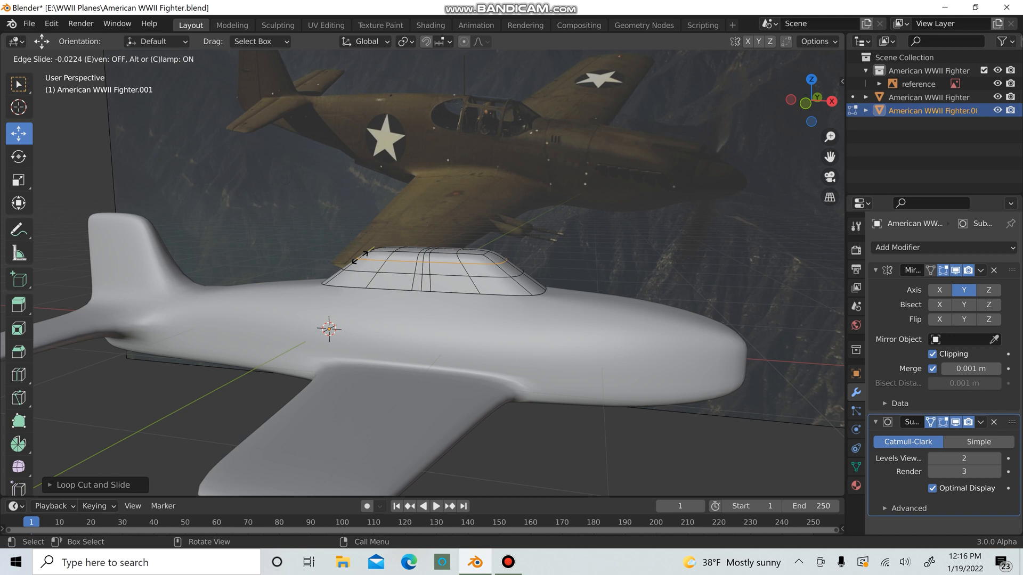
left_click(395, 279)
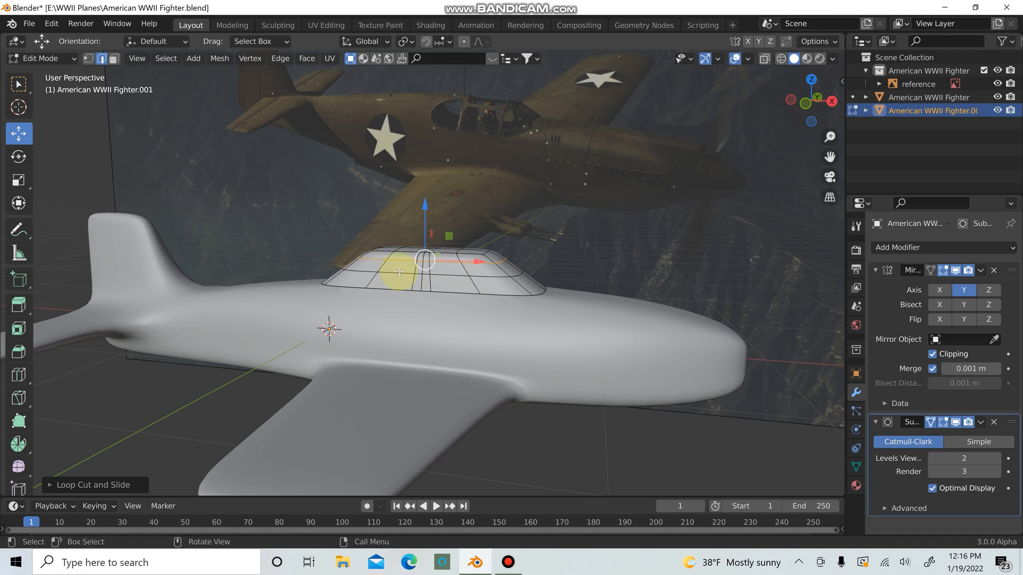
Select the lower lengthwise edge loop of the canopy, slide it up toward the roof, and return to Object Mode
left_click(399, 272, "alt")
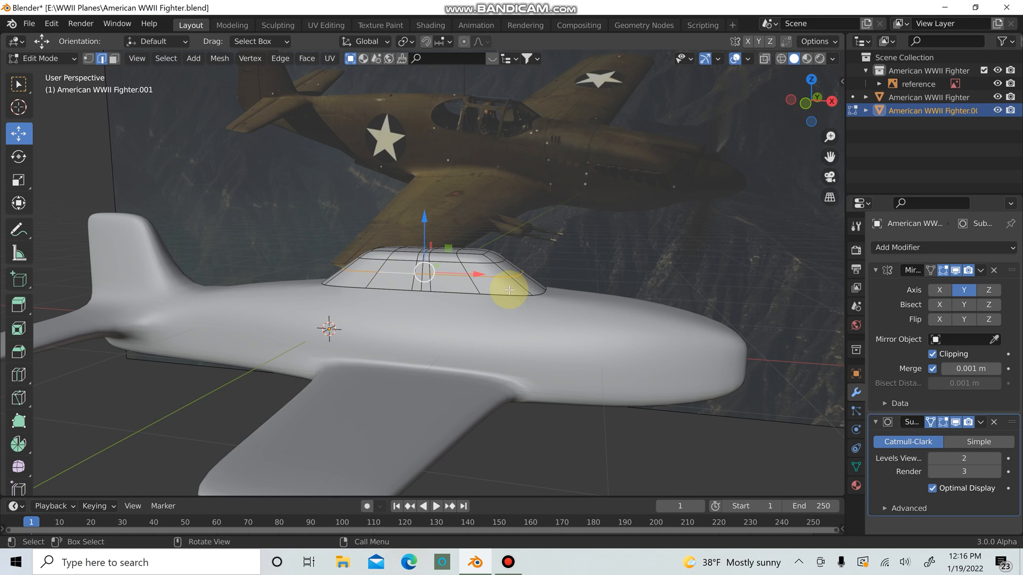
key("g")
key("g")
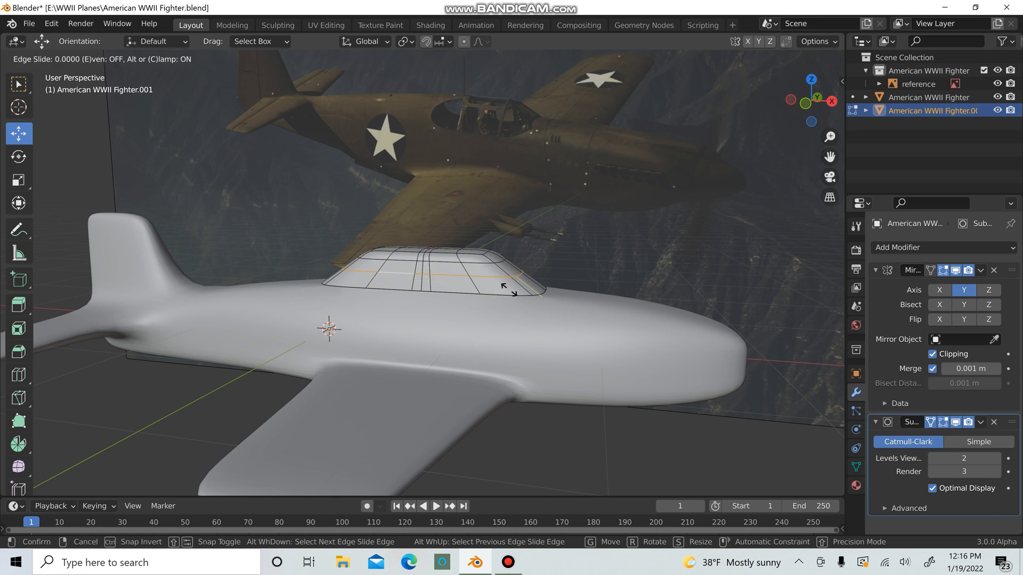
left_click(507, 252)
key("Tab")
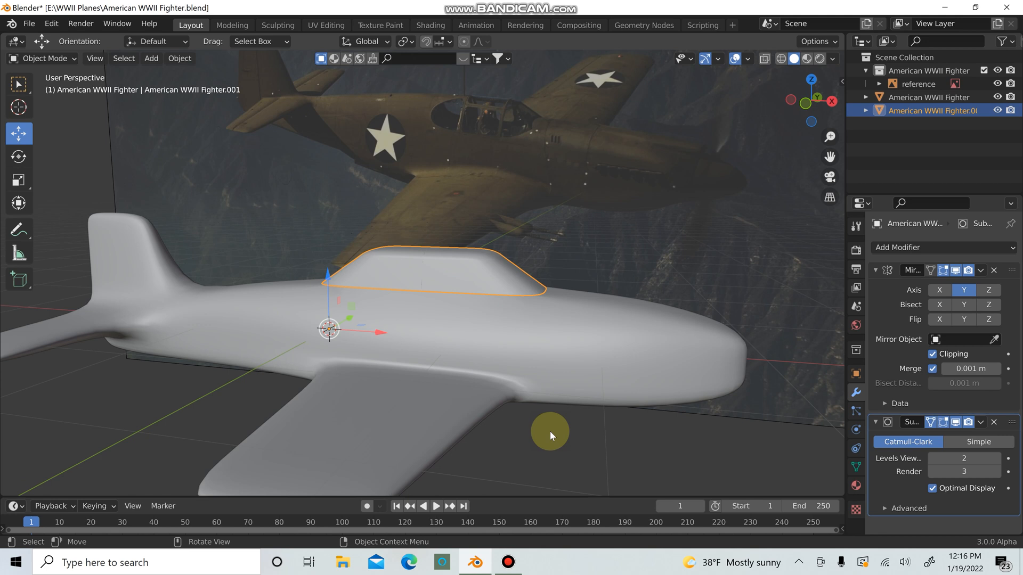
Inspect the fighter's body and canopy from the front and side, and reopen the canopy mesh in Edit Mode
left_click(532, 397)
scroll(533, 415, "down", 3)
middle_click_drag(534, 418, 470, 402)
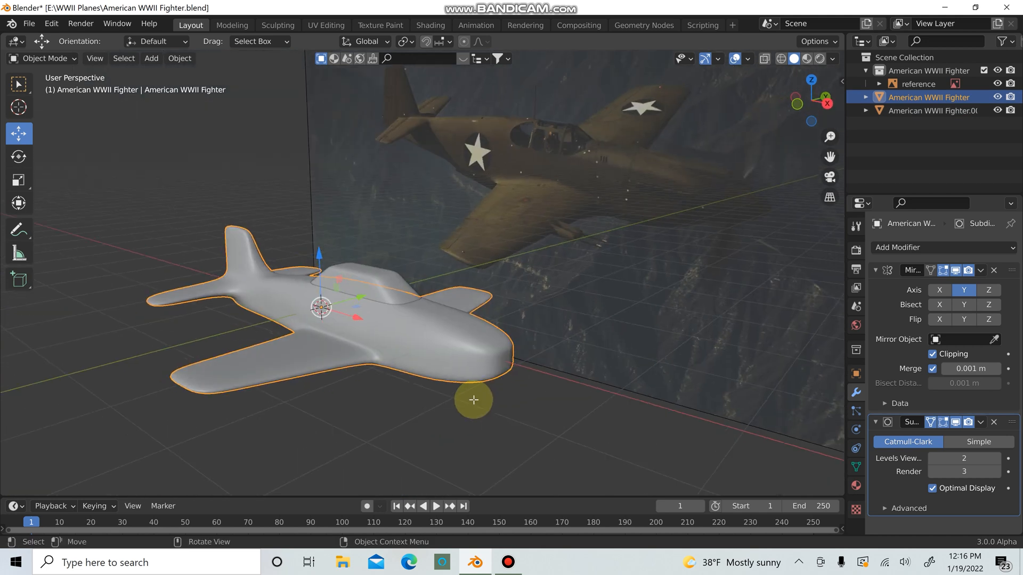
key("Tab")
scroll(459, 386, "up", 5)
key("Tab")
scroll(389, 318, "down", 5)
left_click(376, 308)
key("Tab")
scroll(376, 354, "up", 5)
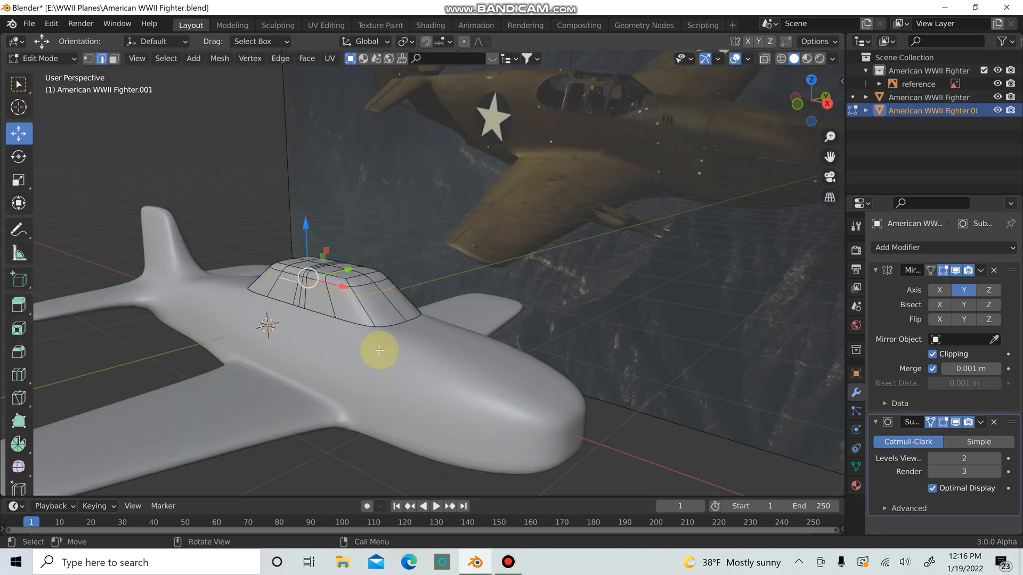
middle_click_drag(382, 355, 465, 285)
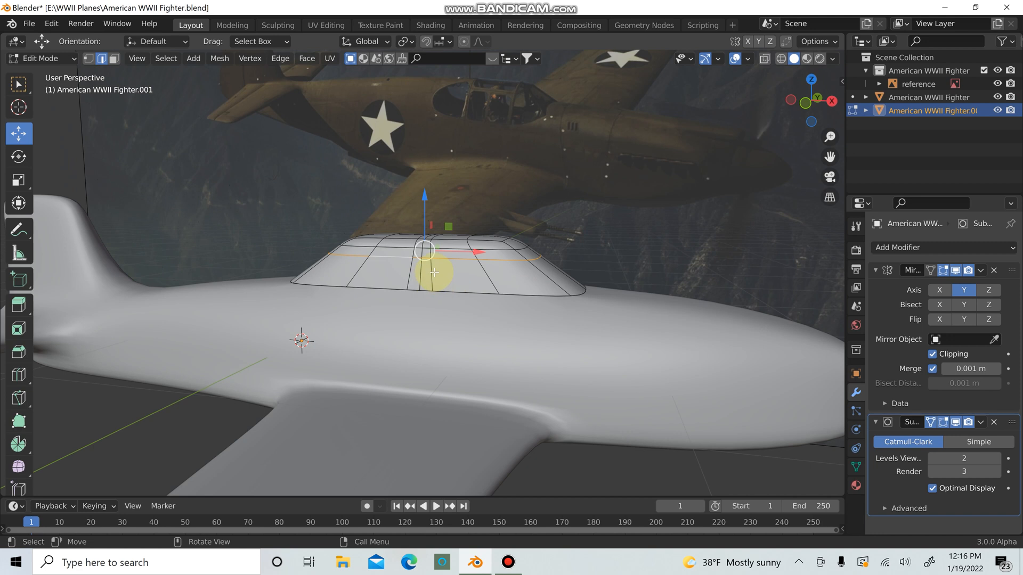
key("g")
key("g")
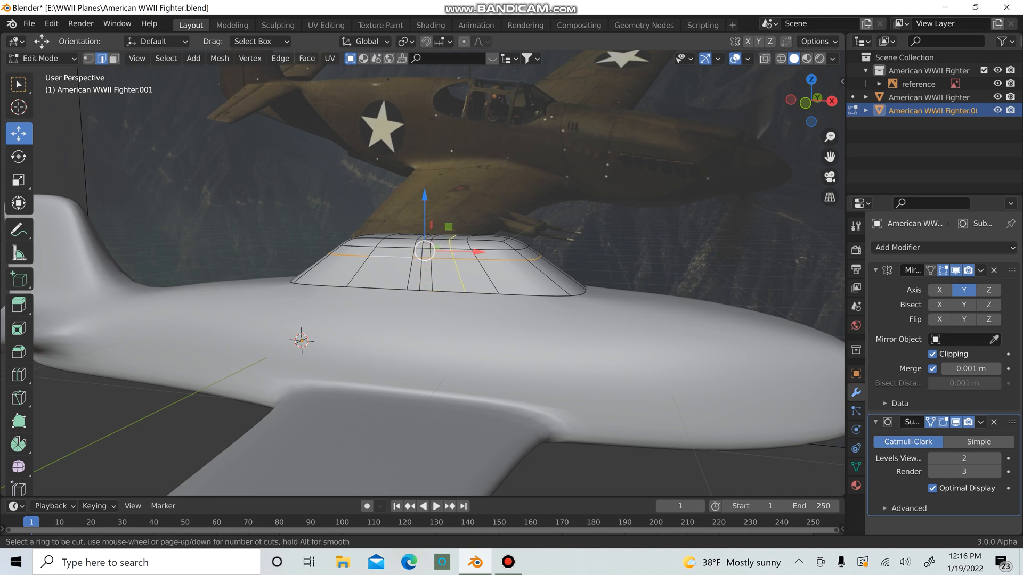
left_click(458, 248)
scroll(488, 311, "up", 2)
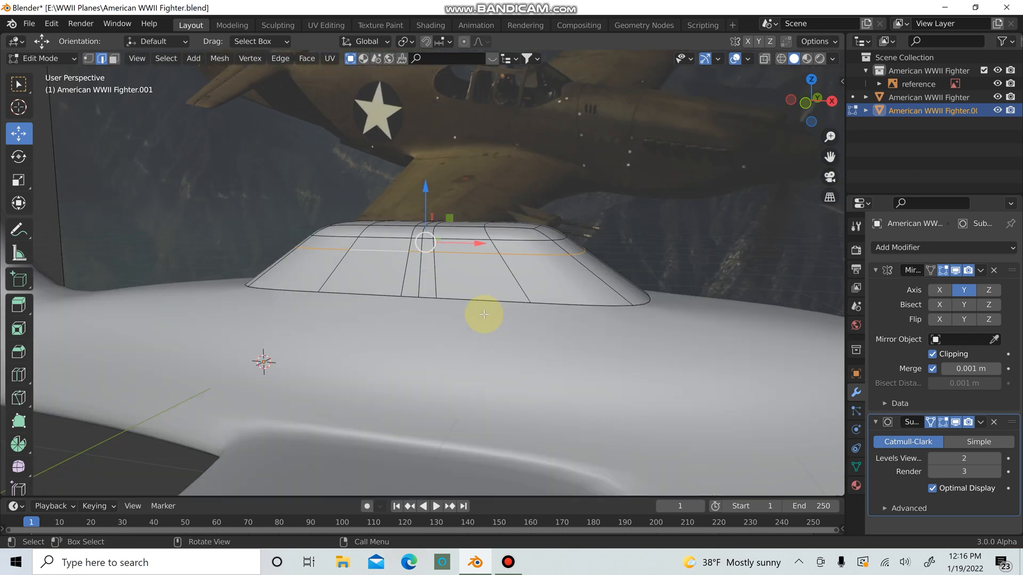
scroll(465, 280, "down", 2)
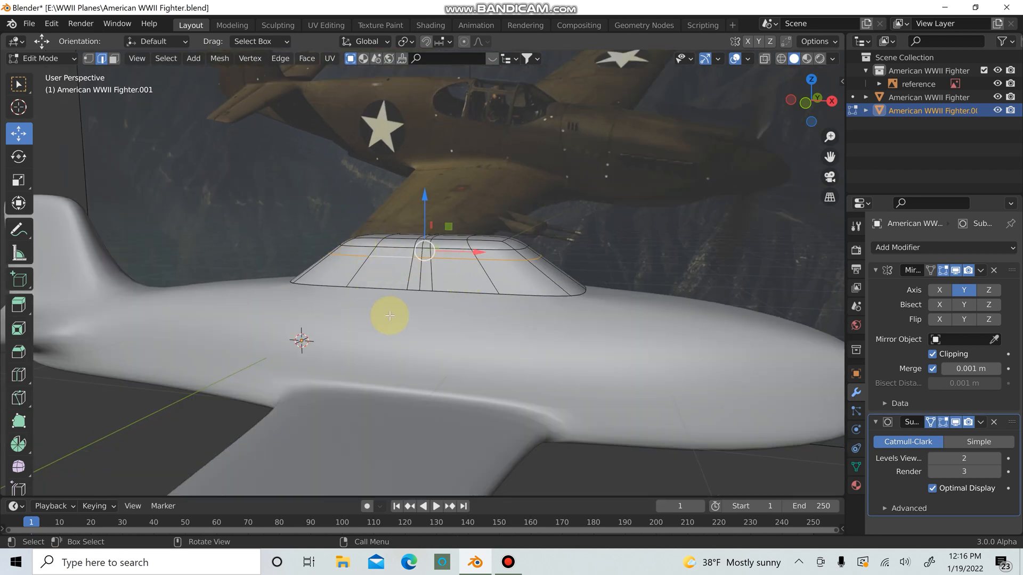
Add two more crosswise loop cuts to the canopy, one beside its rear crosswise edge and one beside its front crosswise edge
key("ctrl+r")
left_click(363, 240)
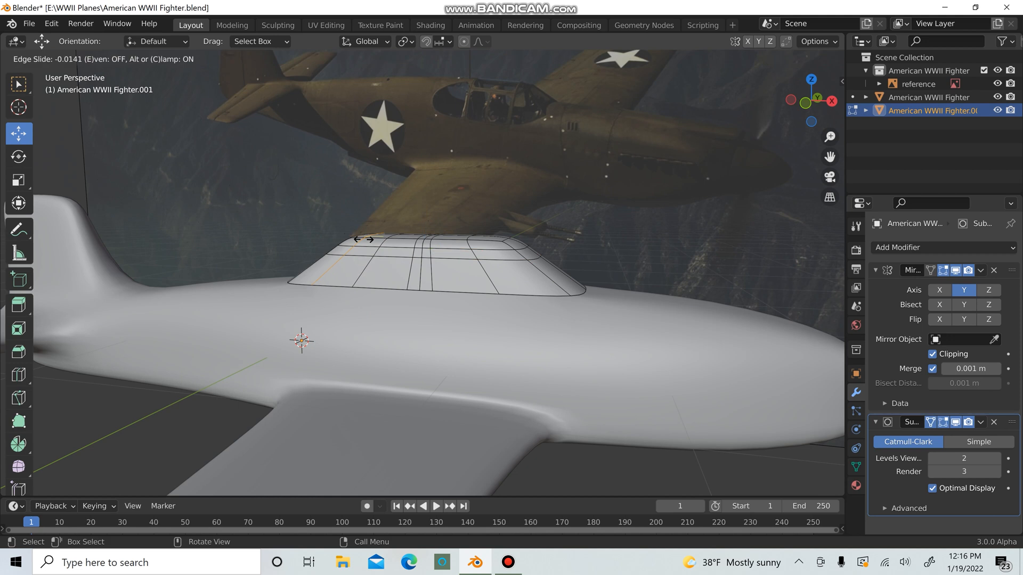
left_click_drag(382, 246, 484, 241)
left_click(457, 246)
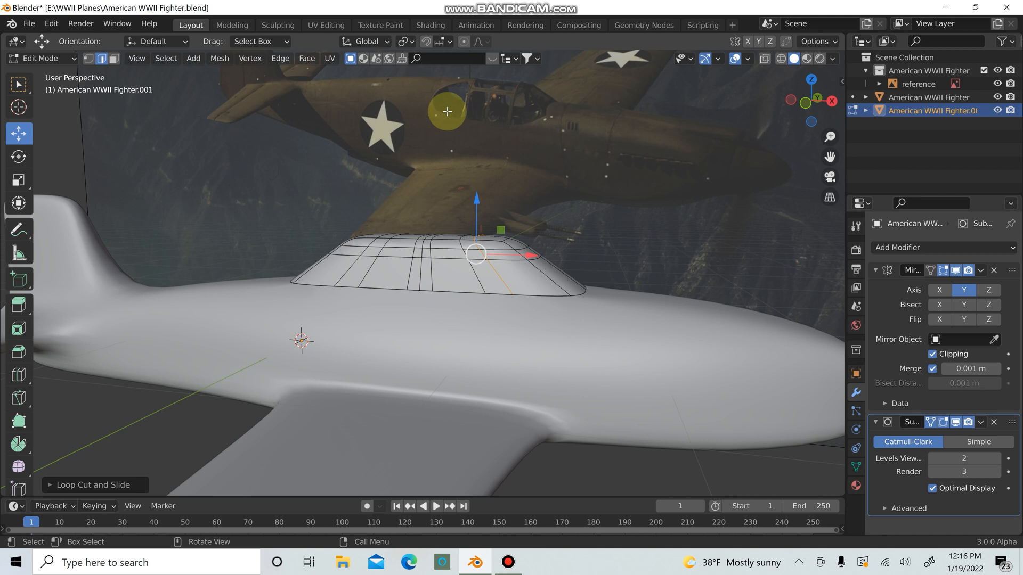
middle_click_drag(474, 100, 468, 210)
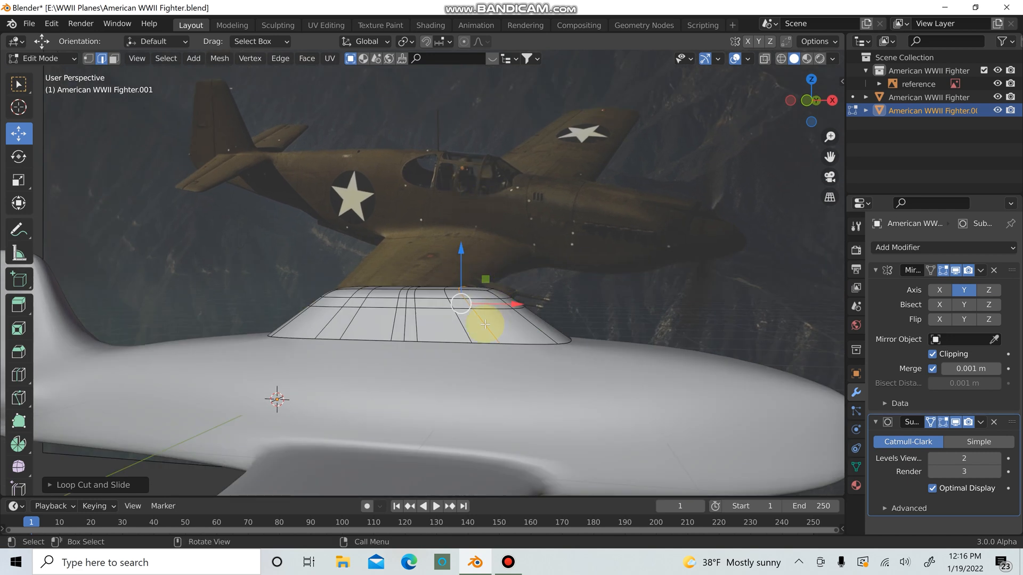
Select the narrow crosswise face strips at the front and rear of the canopy, running from the sides over the roof
key("3")
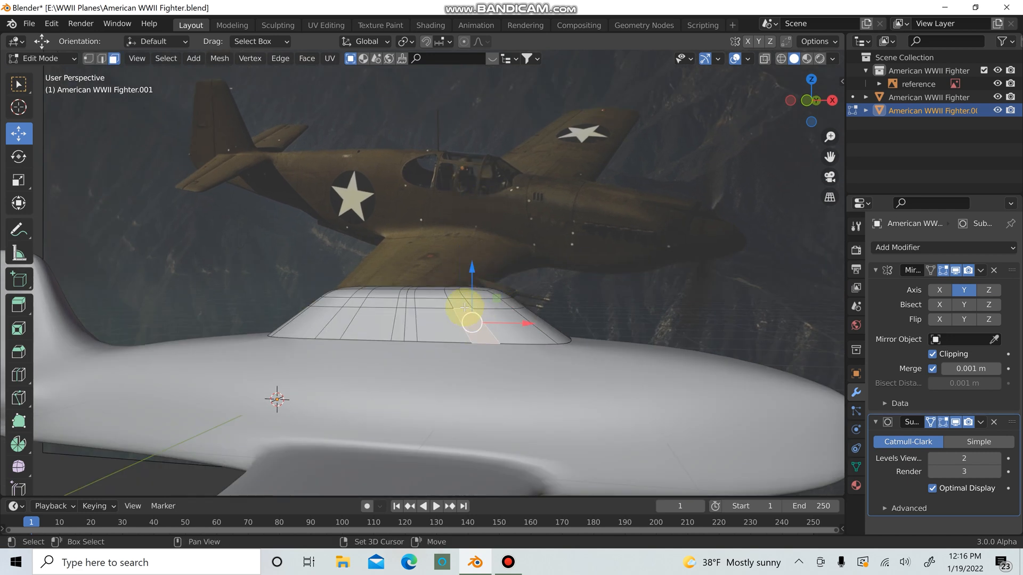
left_click(458, 292, "shift")
middle_click_drag(457, 305, 397, 434)
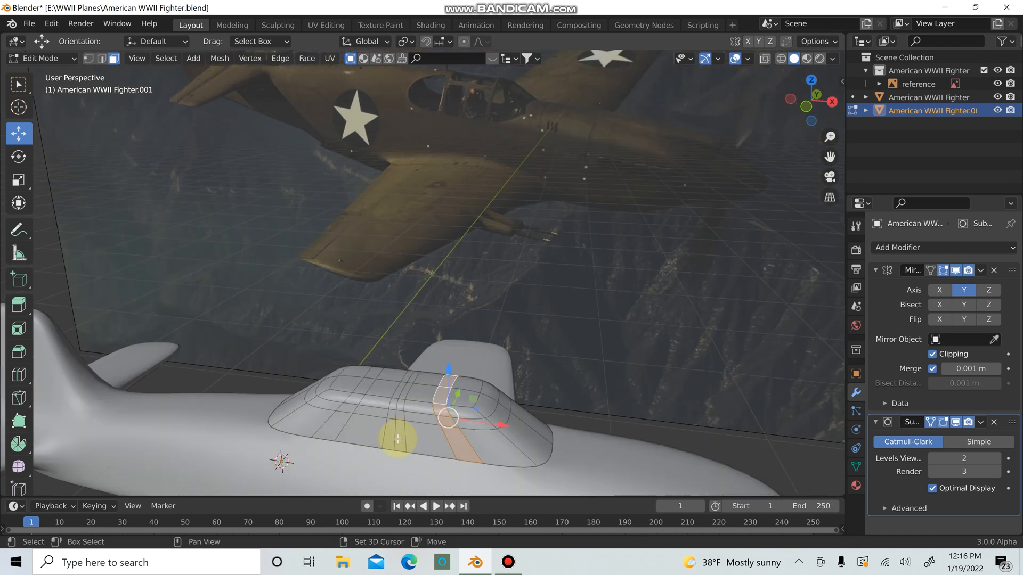
left_click(341, 414, "alt+shift")
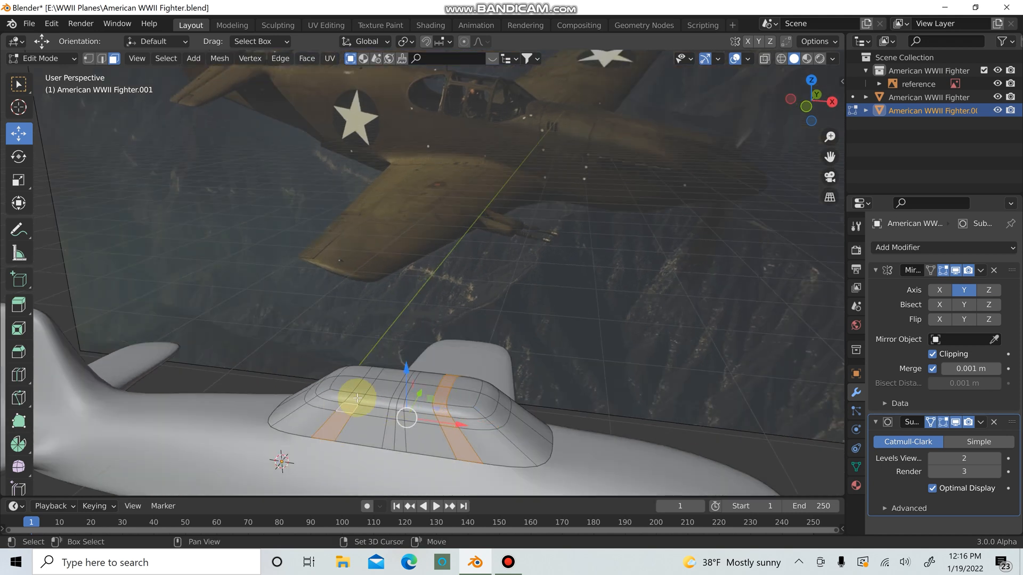
left_click(360, 394, "shift")
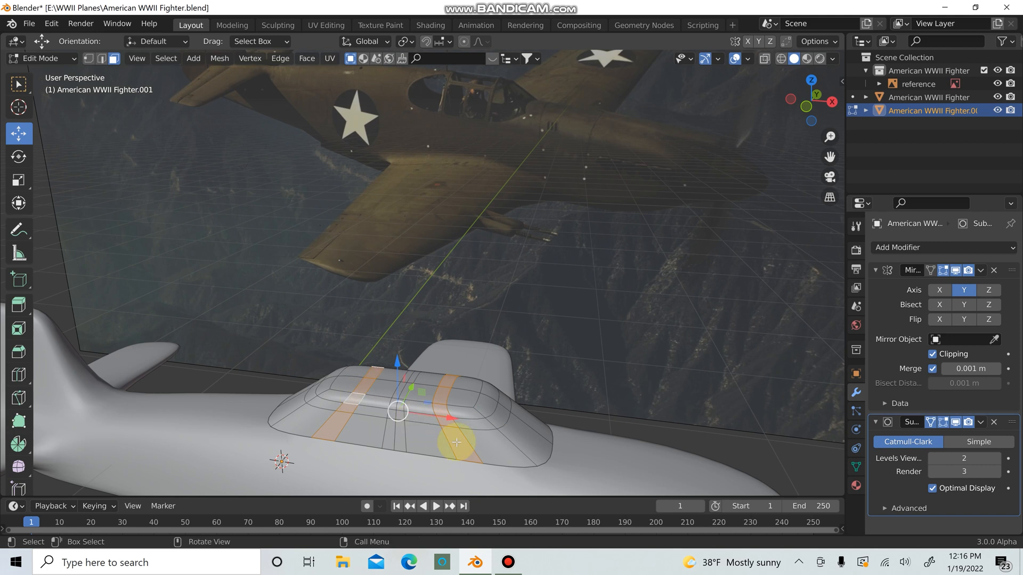
middle_click_drag(456, 440, 529, 337)
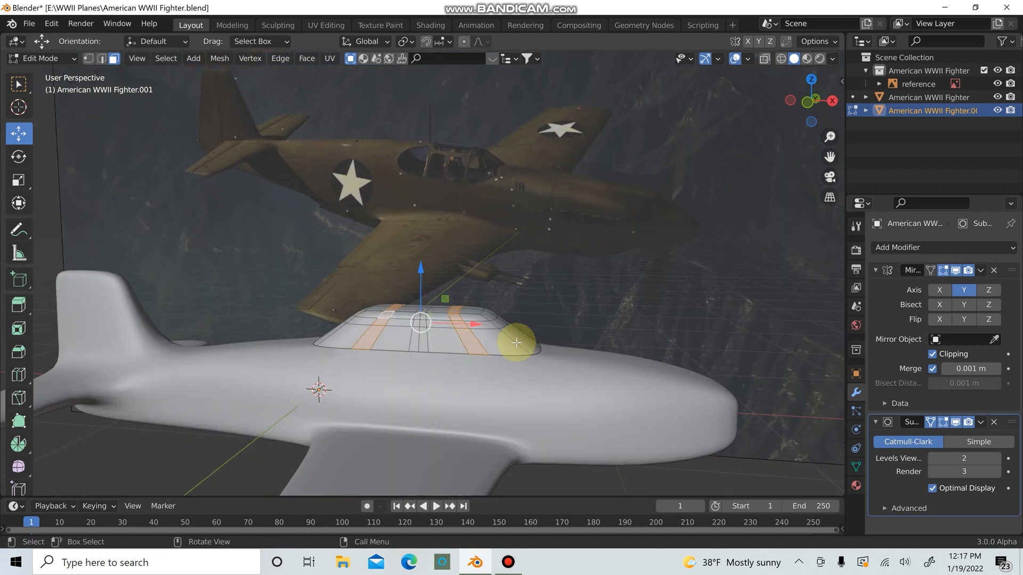
scroll(512, 343, "up", 1)
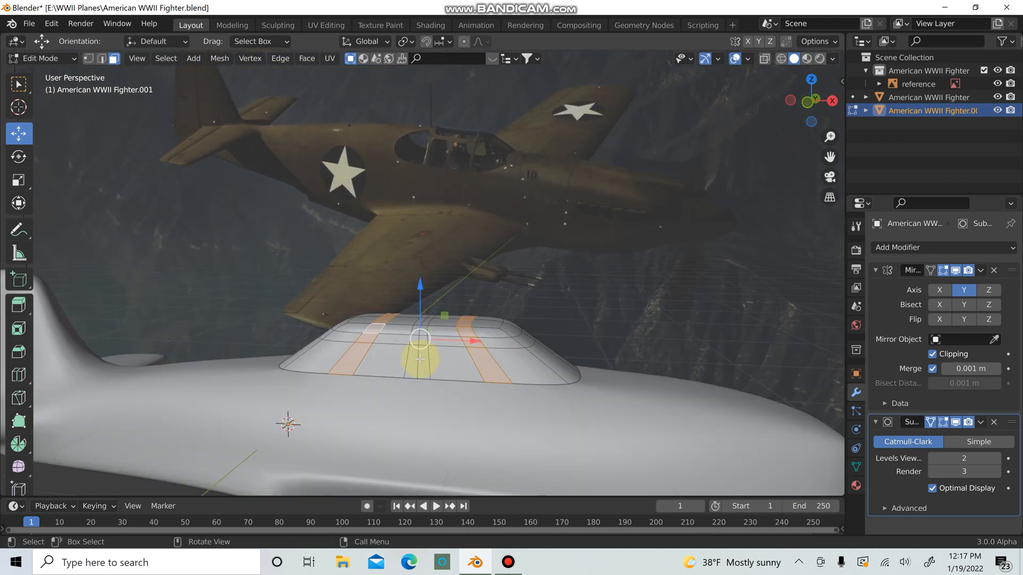
Extend the face selection with the lengthwise strip around the canopy's upper sides and the narrow crosswise strips at its middle
left_click(343, 332, "alt+shift")
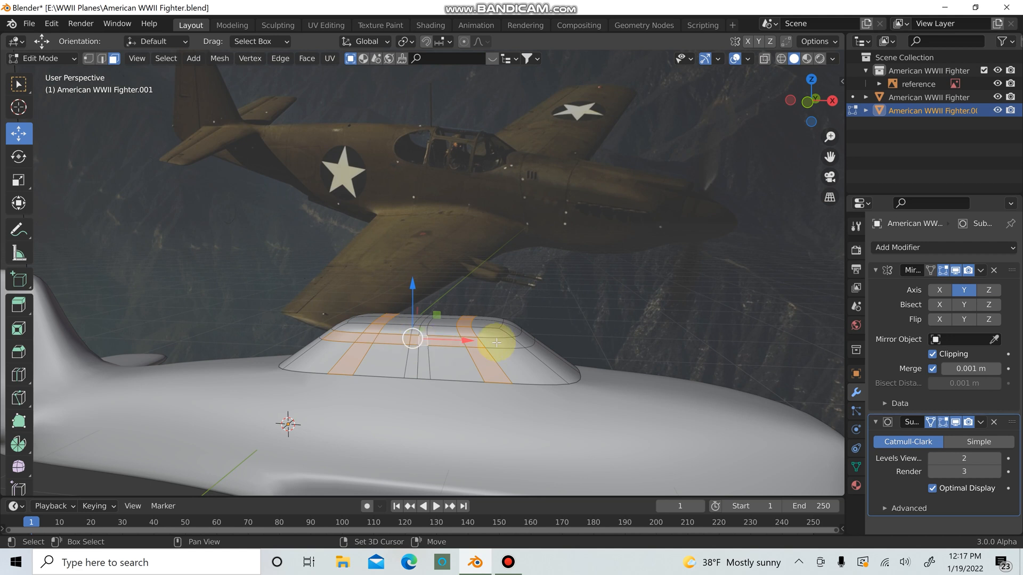
middle_click_drag(497, 343, 539, 397)
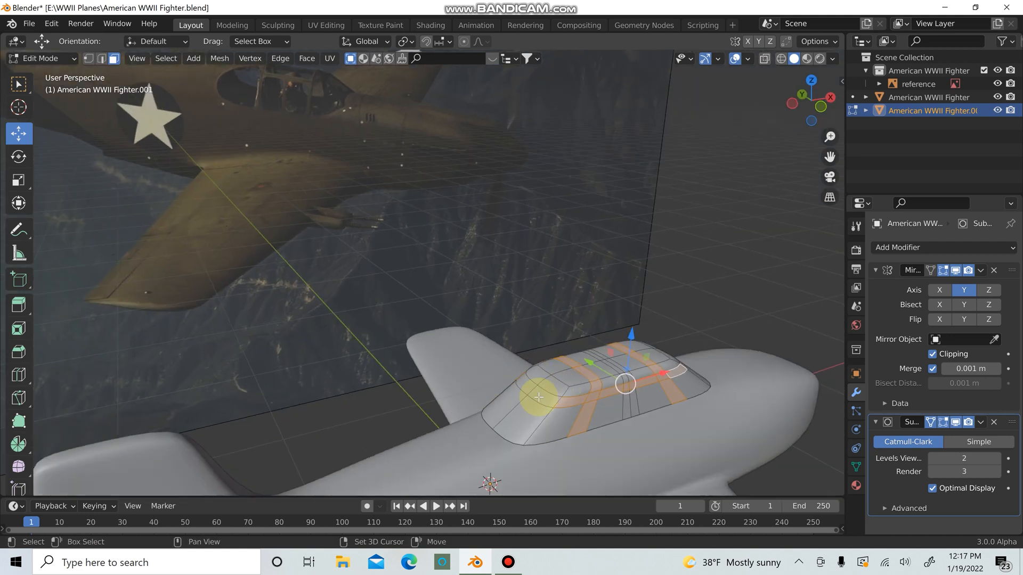
middle_click_drag(667, 410, 360, 354)
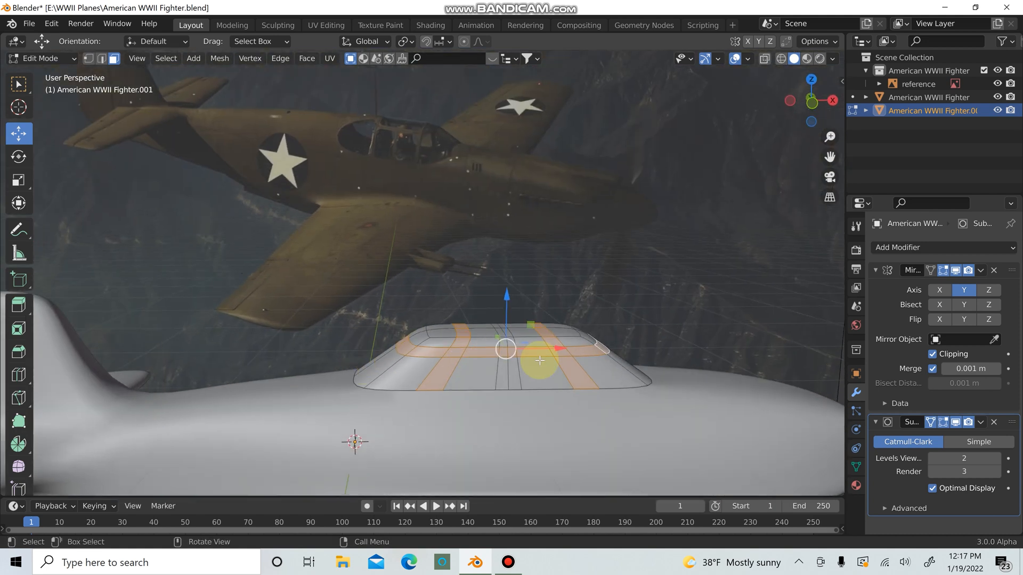
middle_click_drag(539, 361, 479, 370)
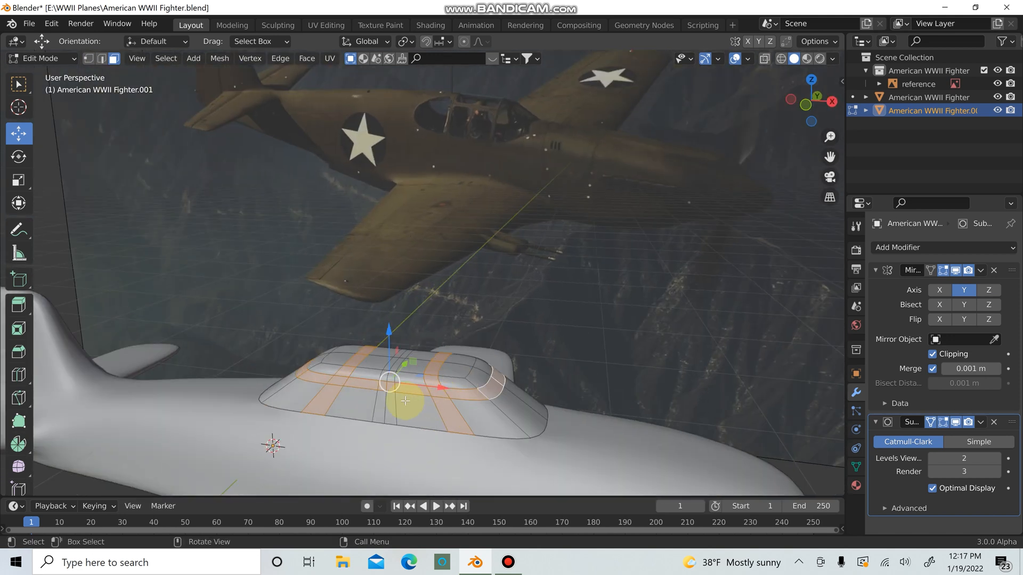
left_click(389, 396, "alt+shift")
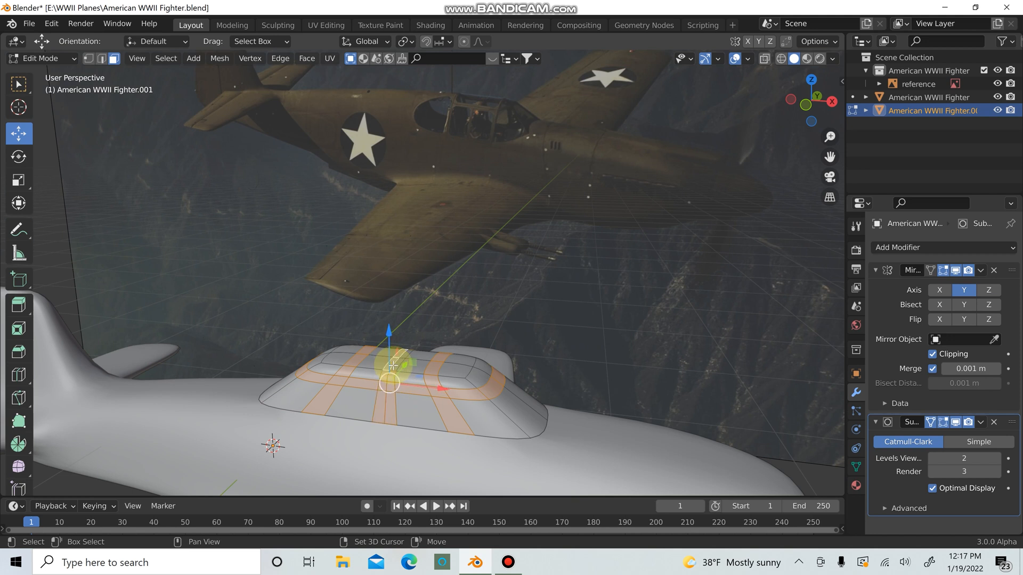
middle_click_drag(439, 388, 413, 371)
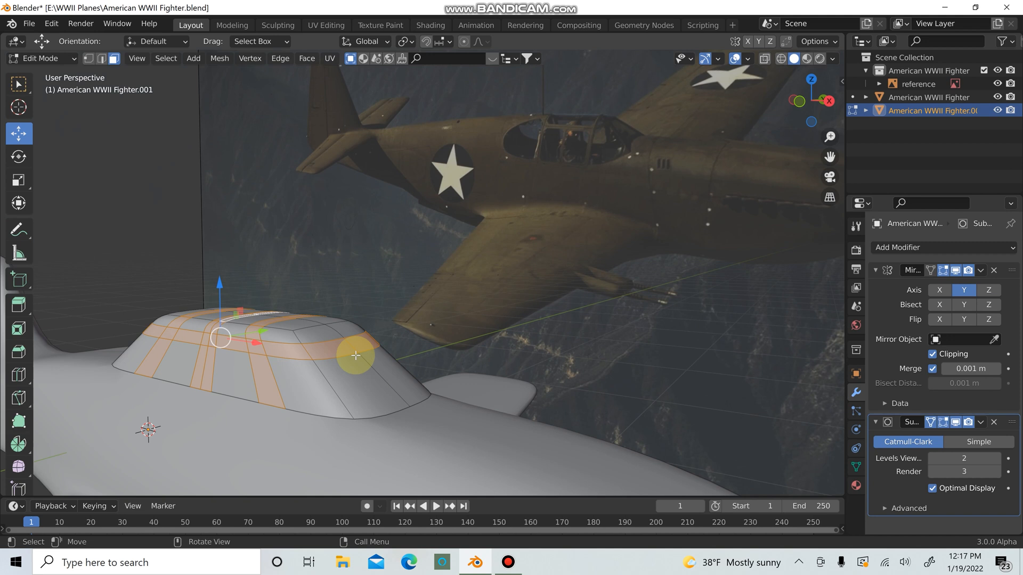
Add lengthwise loop cuts on both sides of the canopy's centre line, over the windshield and roof, slid close to that line
middle_click_drag(349, 389, 338, 361)
scroll(338, 361, "up", 4)
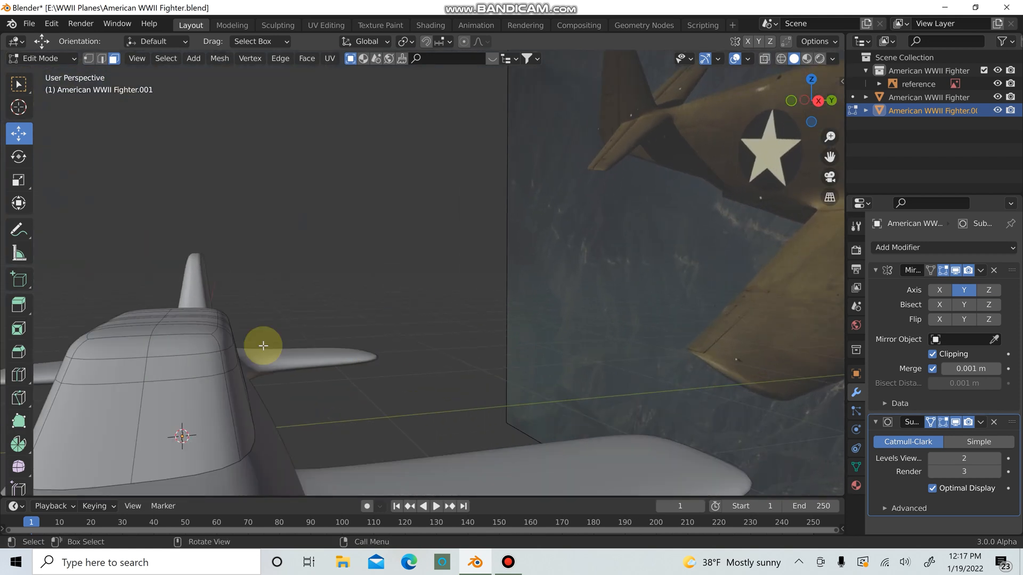
key("ctrl+r")
left_click(143, 335)
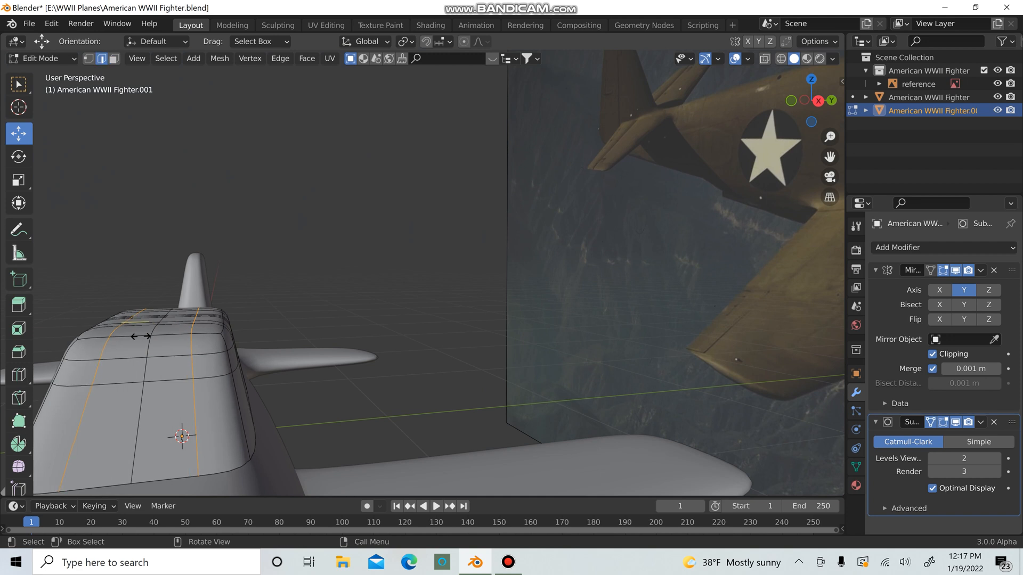
left_click(177, 347)
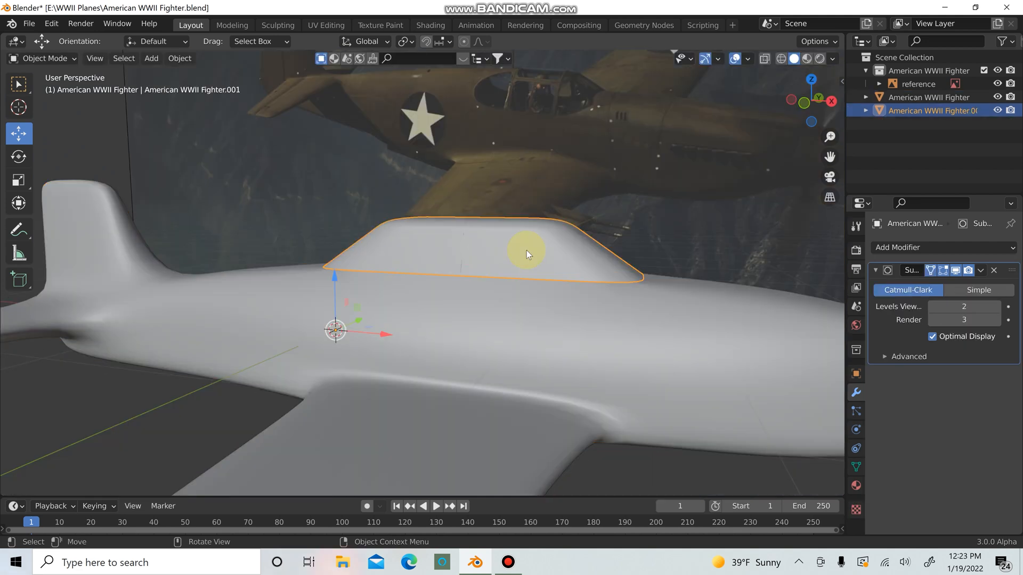
Inspect the canopy's edge layout in Edit Mode and its smoothed surface in Object Mode, looking closely at the side shading
key("Tab")
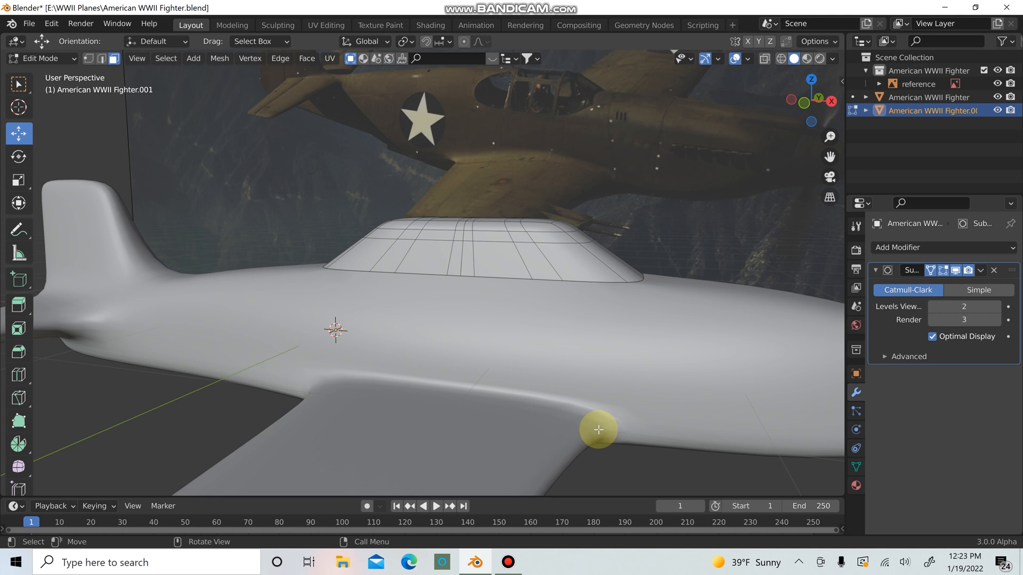
scroll(571, 388, "down", 8)
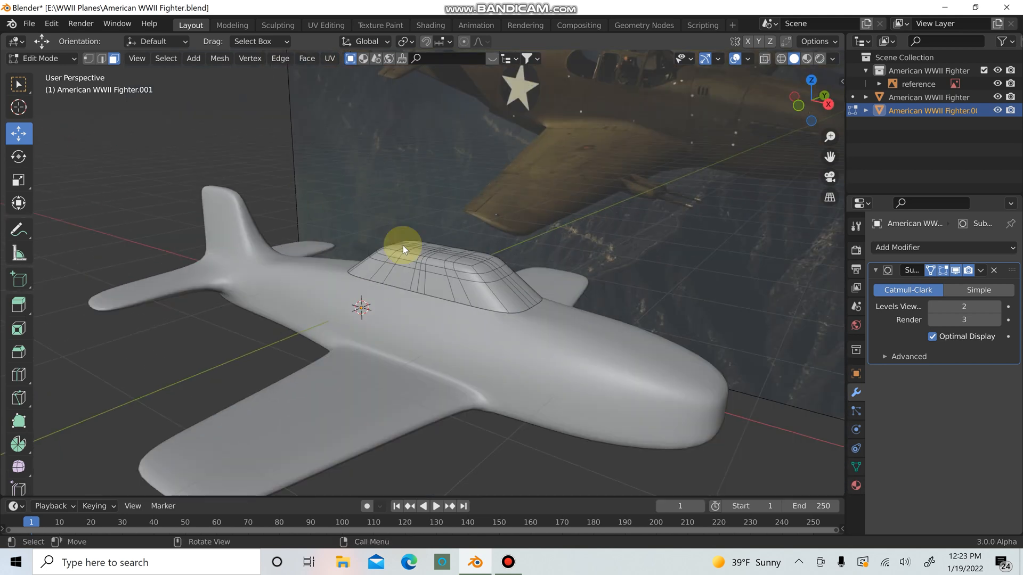
key("Tab")
scroll(419, 261, "up", 3)
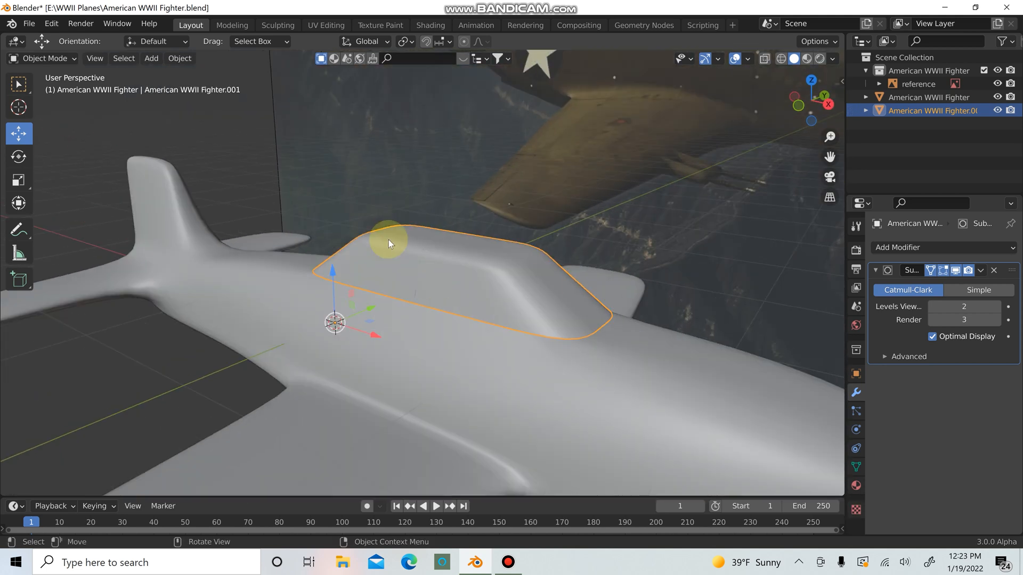
scroll(535, 316, "up", 5)
scroll(533, 315, "down", 5)
middle_click_drag(504, 283, 843, 284)
middle_click_drag(621, 234, 576, 245)
scroll(565, 241, "up", 2)
scroll(581, 248, "up", 2)
Select the canopy object and enable Auto Smooth for its mesh normals
left_click(509, 248)
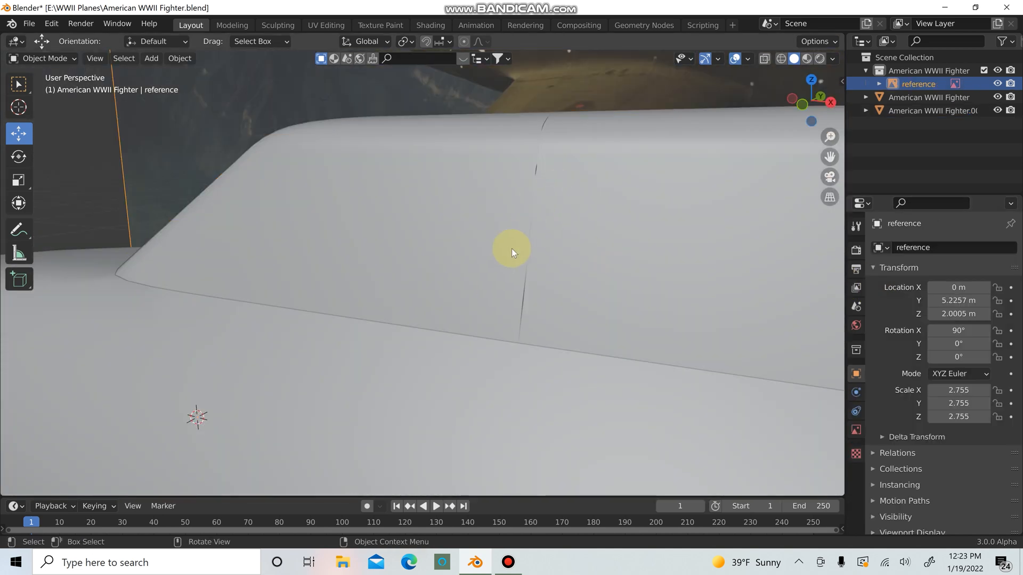
left_click(510, 248)
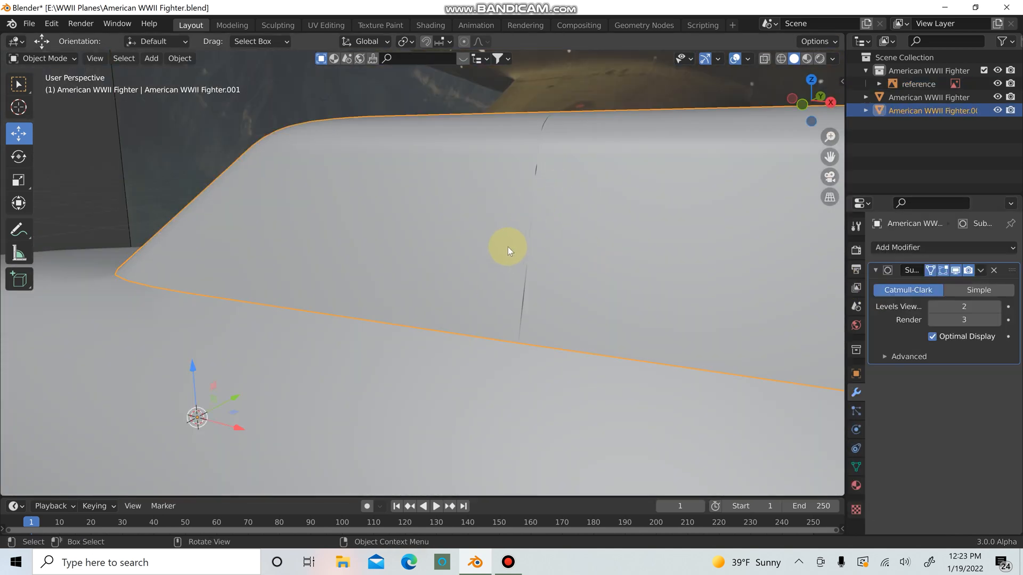
left_click(856, 467)
left_click(932, 510)
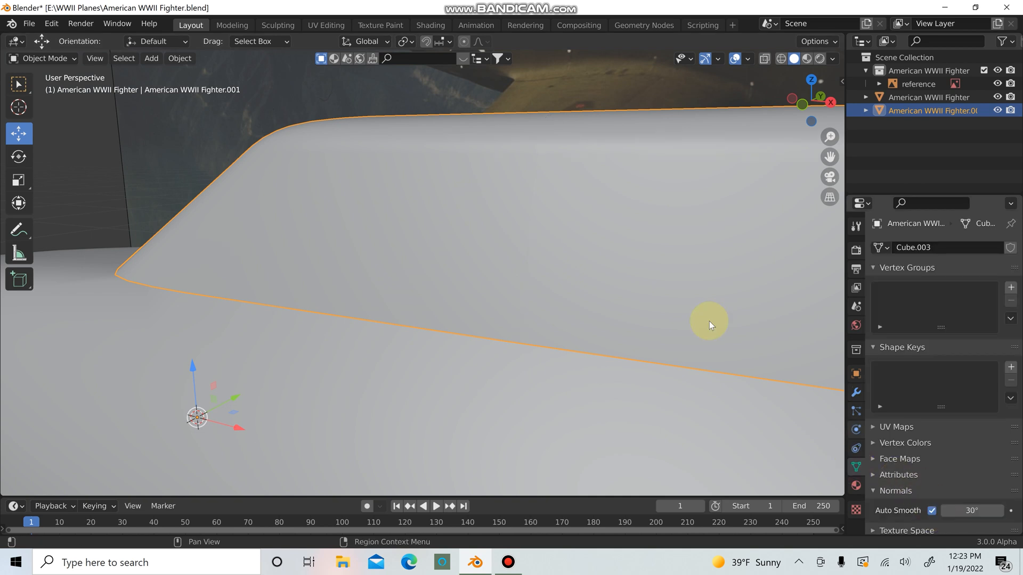
scroll(709, 321, "down", 8)
scroll(540, 267, "down", 3)
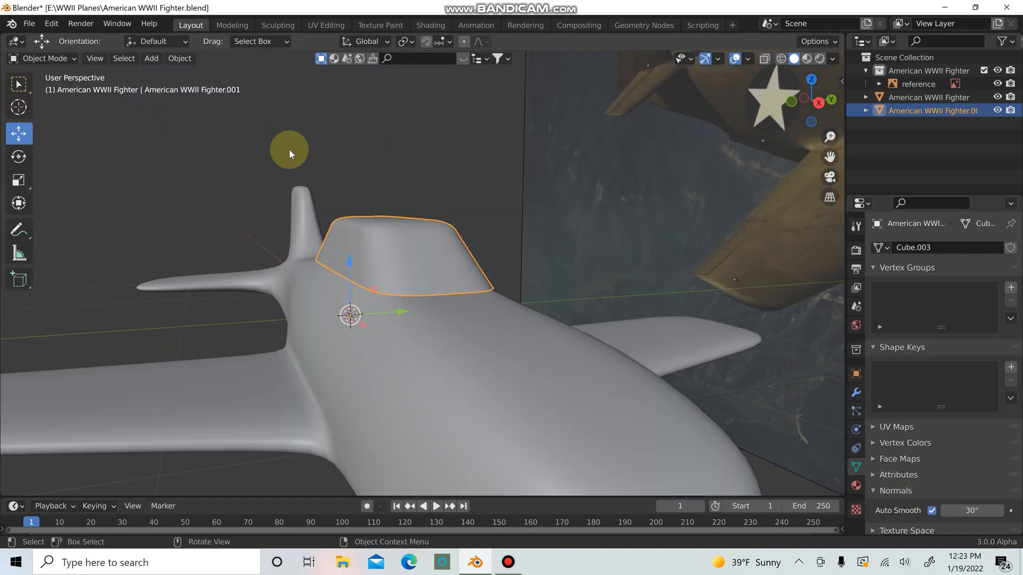
Reopen the canopy mesh in Edit Mode and add a lengthwise loop cut around its lower sides, slid down close to the base edge
key("Tab")
middle_click_drag(309, 148, 468, 331)
scroll(589, 210, "down", 6)
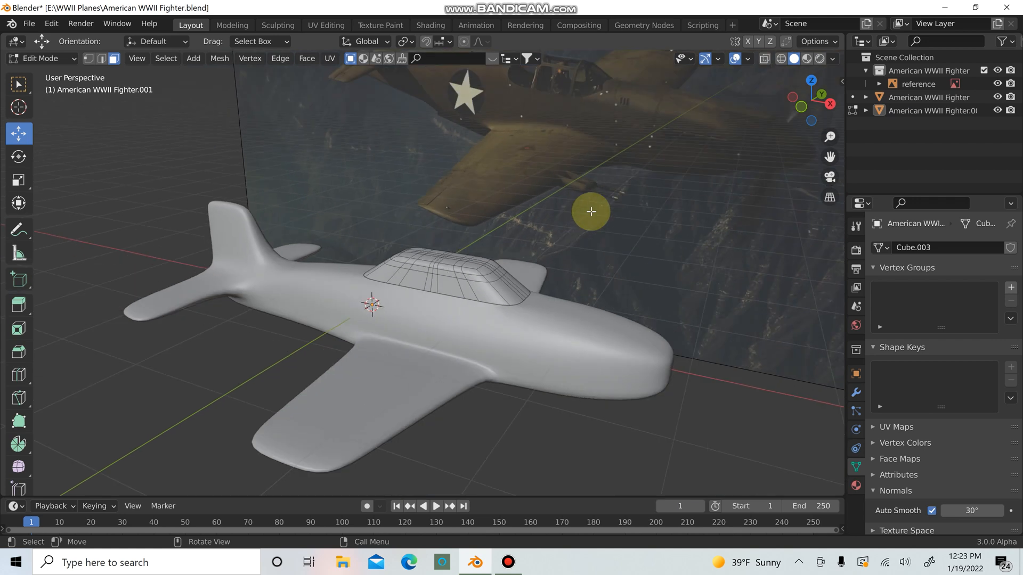
scroll(592, 210, "up", 1)
scroll(506, 256, "up", 5)
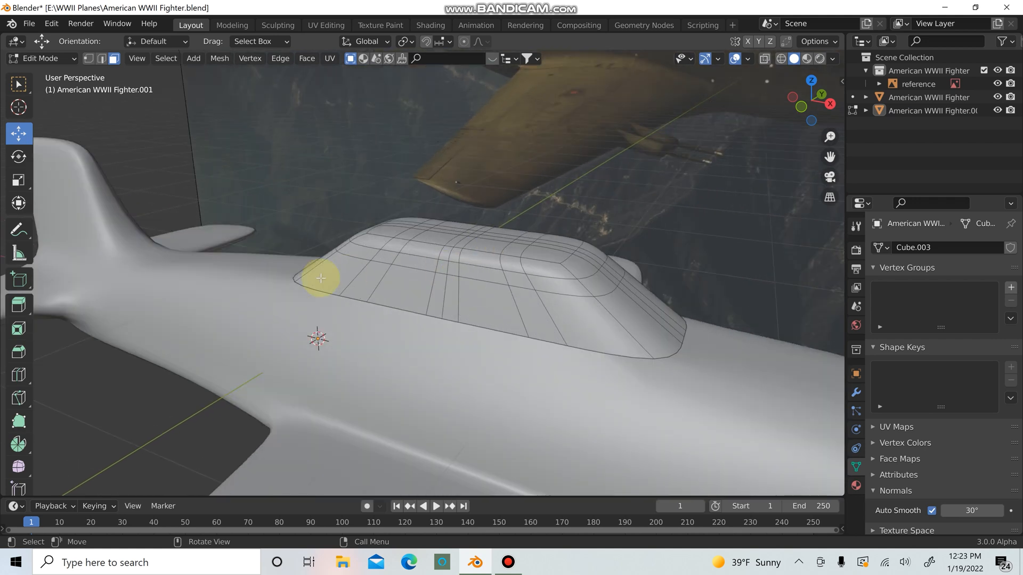
key("ctrl+r")
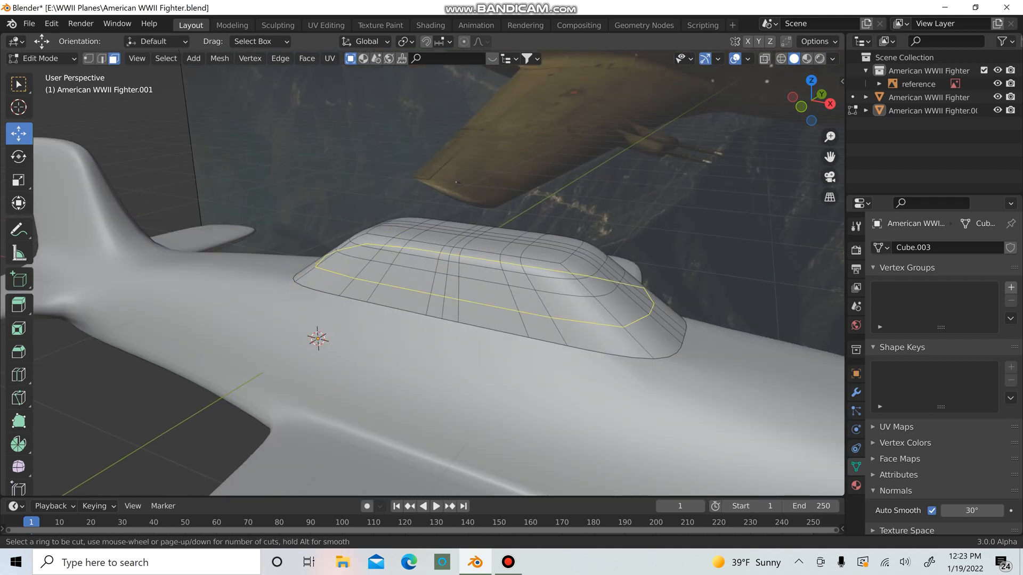
left_click(297, 285)
left_click_drag(286, 323, 550, 296)
scroll(607, 244, "down", 2)
middle_click_drag(670, 176, 673, 168)
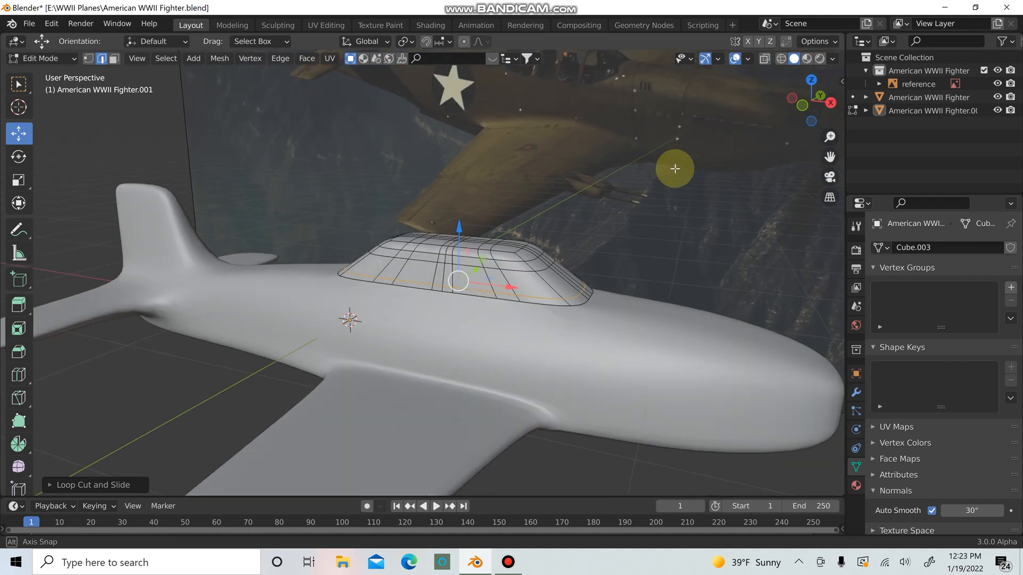
scroll(674, 168, "down", 2)
scroll(612, 192, "up", 2)
scroll(414, 279, "up", 1)
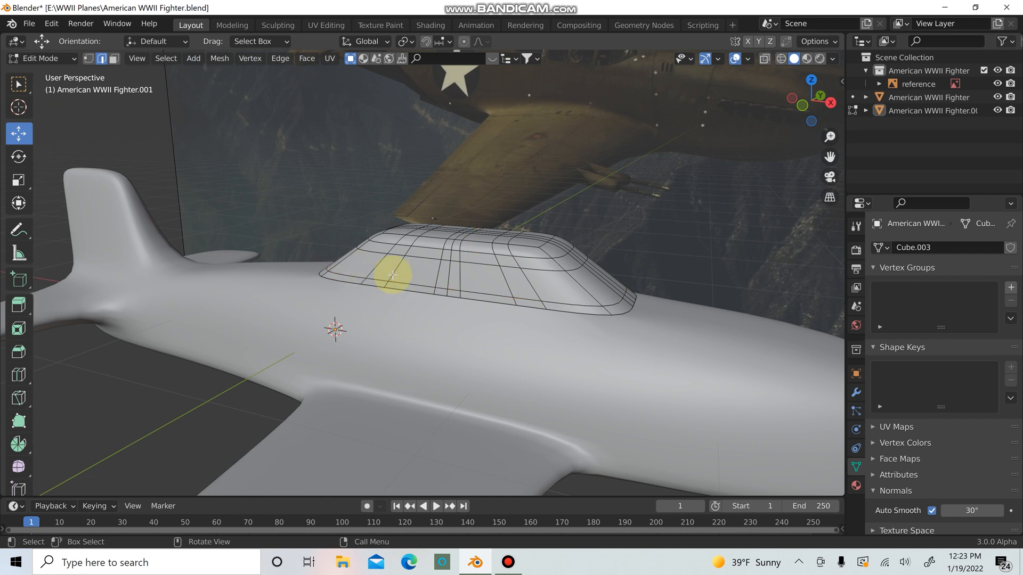
Select the canopy's near-side window pane faces and the front windshield pane faces in face select mode
key("3")
left_click(408, 268)
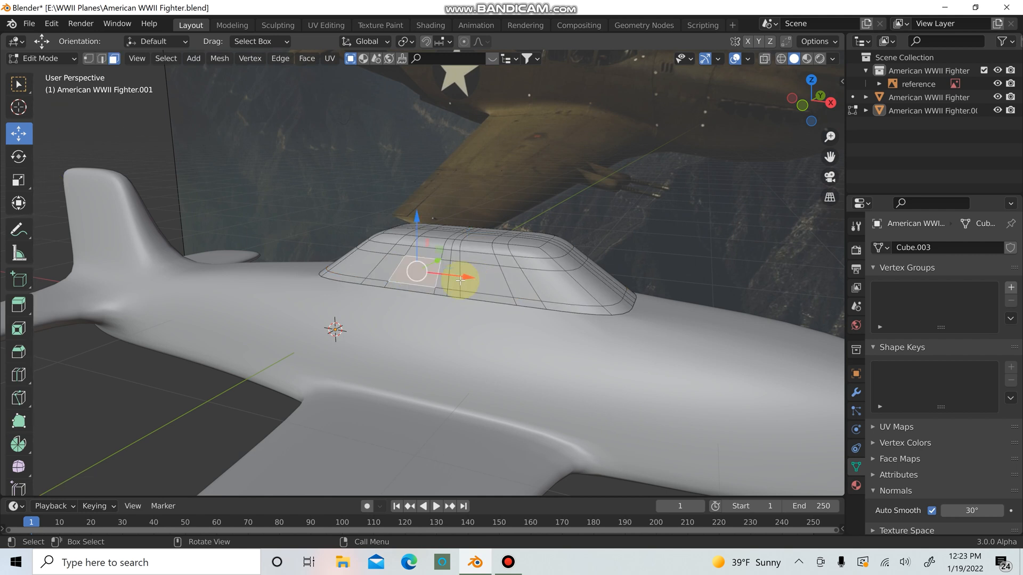
left_click(370, 259, "shift")
left_click(486, 279, "shift")
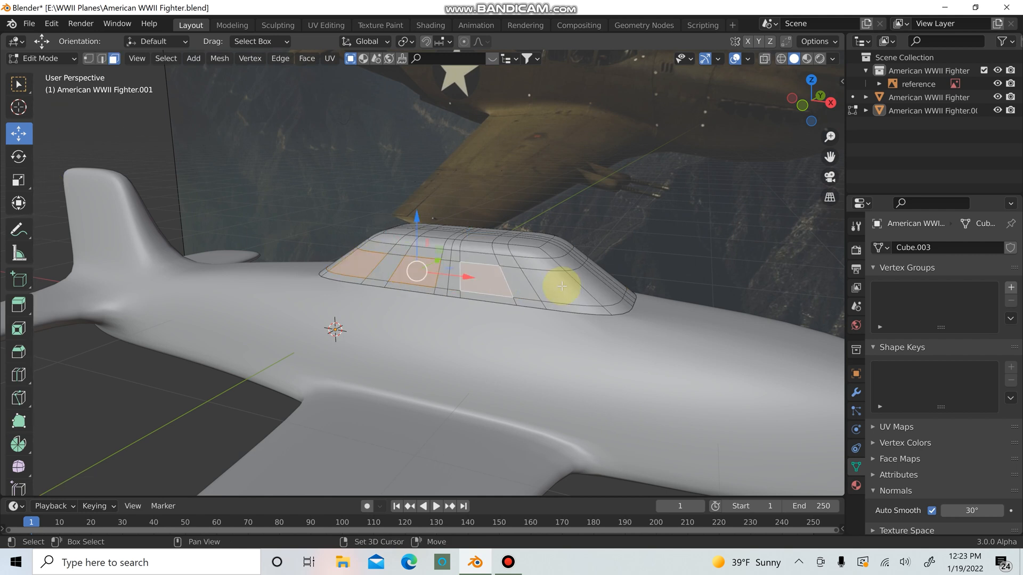
middle_click_drag(561, 286, 315, 301)
left_click(462, 296, "shift")
left_click(418, 270, "shift")
left_click(452, 235, "shift")
left_click(487, 255, "shift")
Extend the selection to the remaining windshield panes and the roof window panes of the canopy
scroll(453, 311, "down", 1)
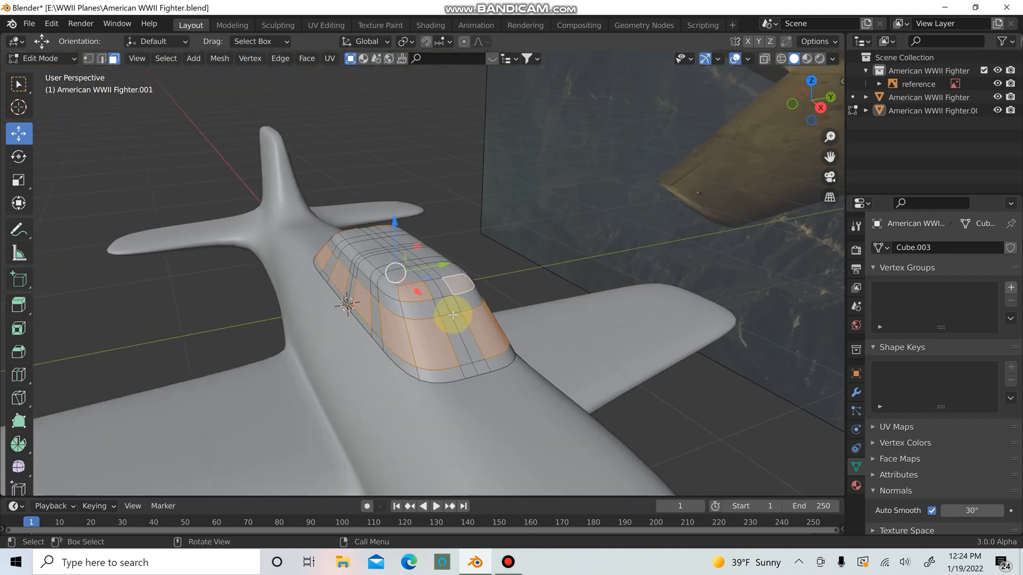
middle_click_drag(453, 315, 479, 331)
left_click(469, 343, "shift")
left_click(508, 323, "shift")
left_click(470, 289, "shift")
left_click(428, 306, "shift")
left_click(393, 283, "shift")
left_click(425, 263, "shift")
left_click(393, 244, "shift")
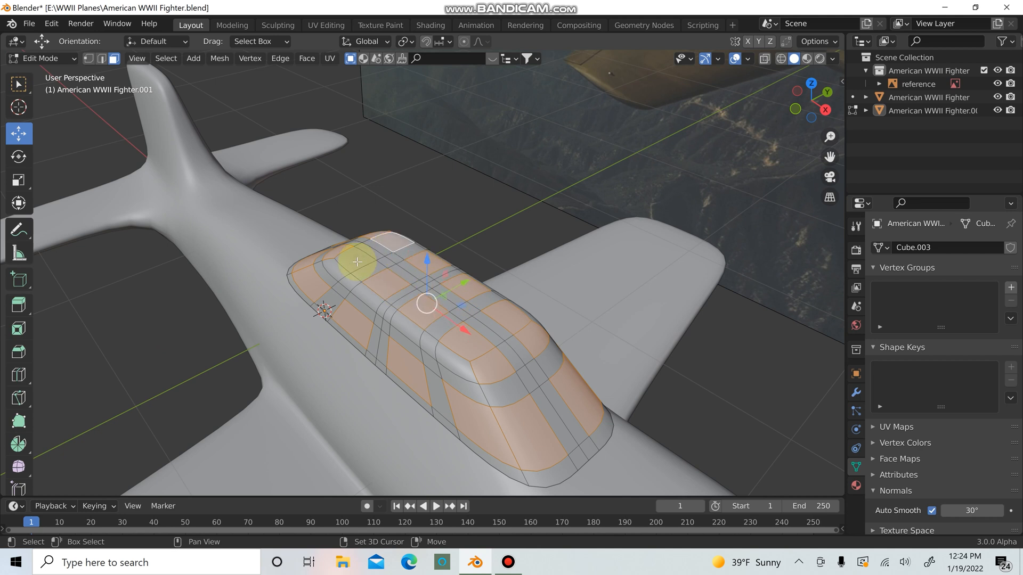
scroll(273, 251, "down", 5)
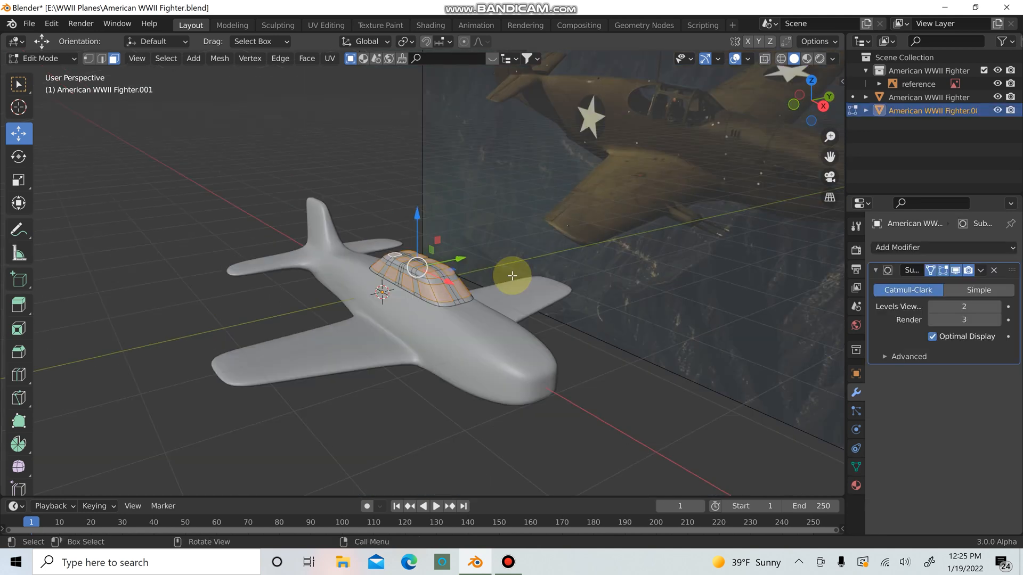
scroll(511, 276, "up", 4)
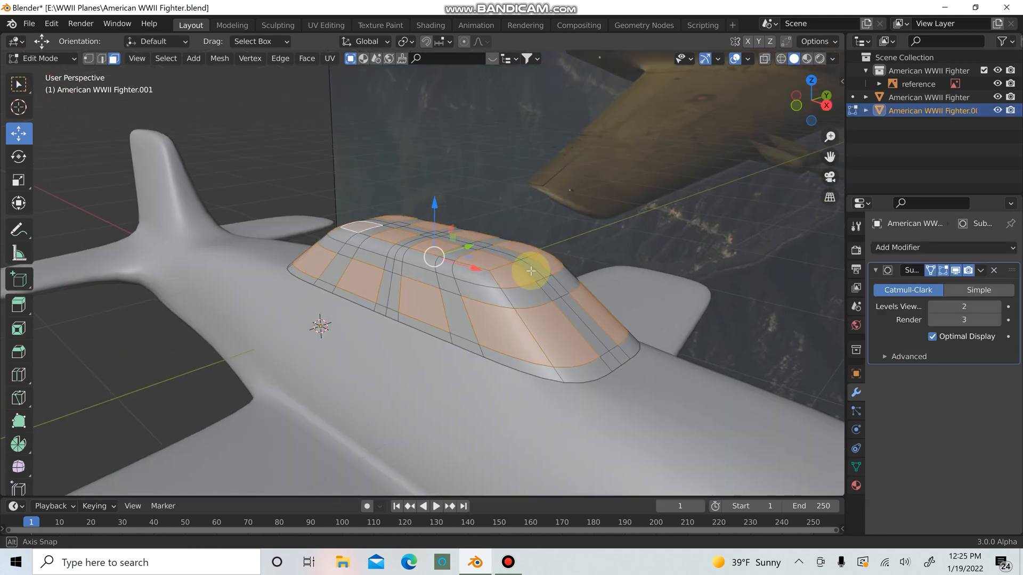
middle_click_drag(531, 270, 579, 265)
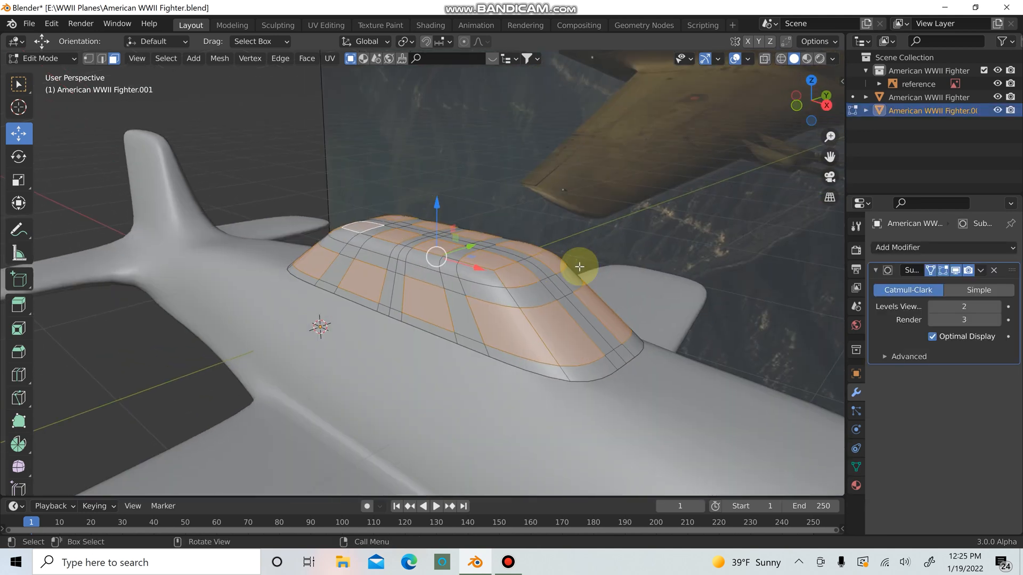
Add a new material named GLASS to the canopy and set its surface shader to Glass BSDF
left_click(858, 486)
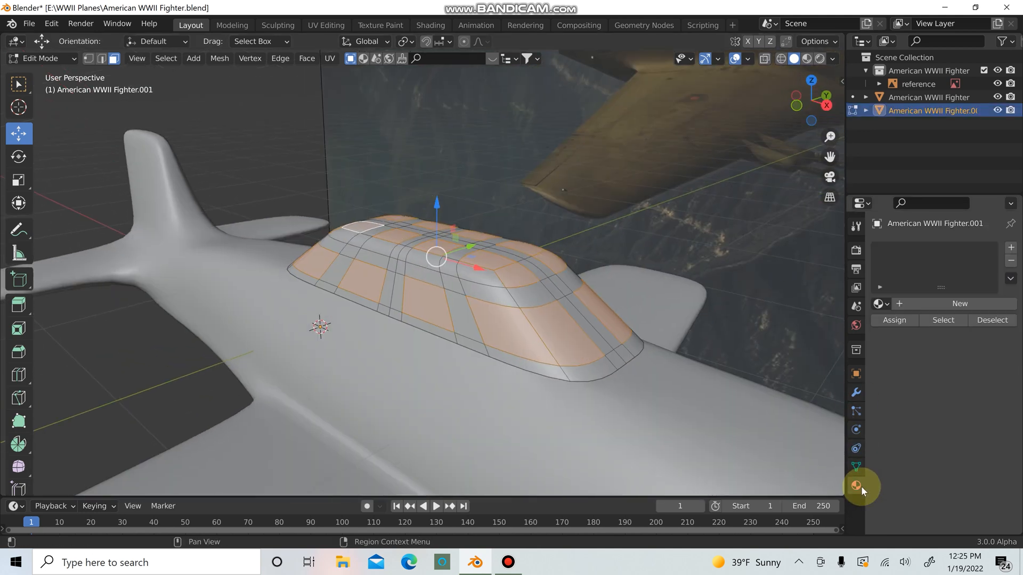
left_click(1012, 248)
left_click(979, 303)
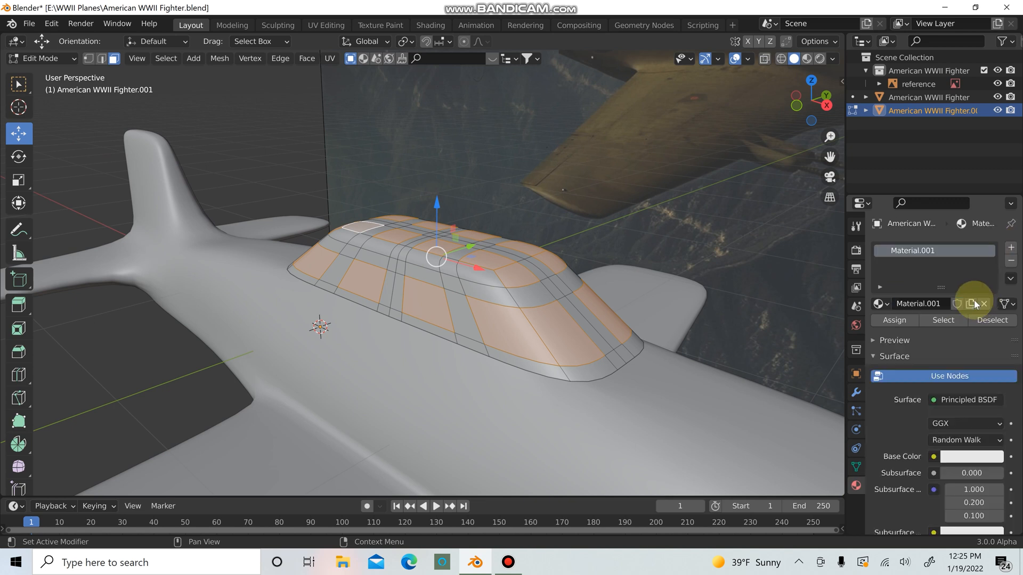
left_click(940, 303)
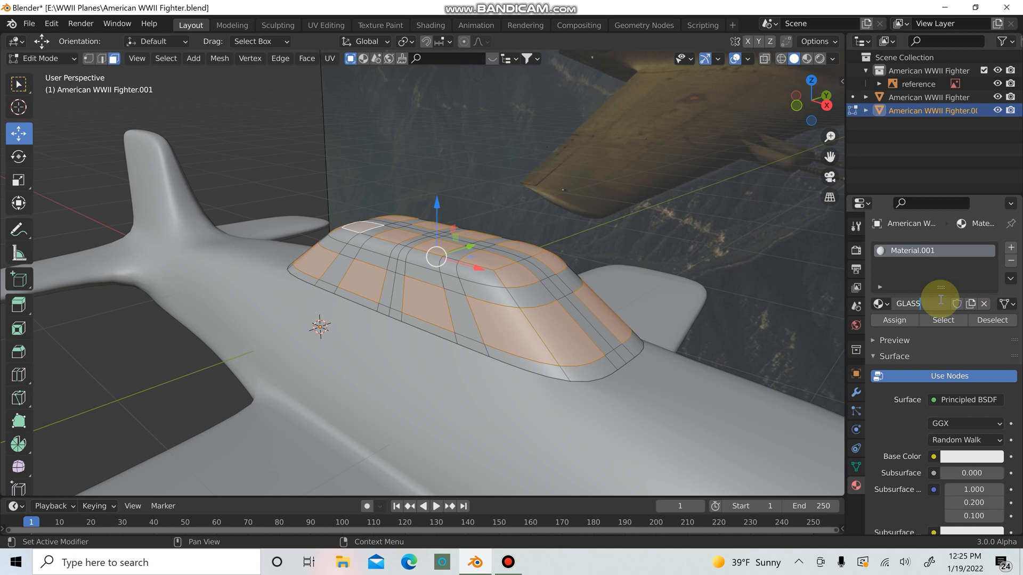
left_click(974, 399)
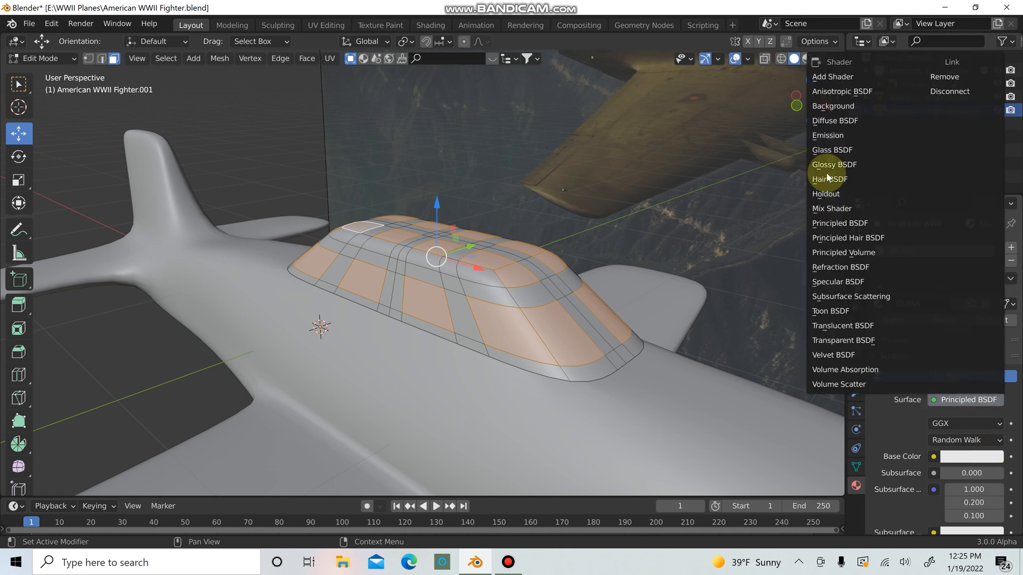
left_click(831, 149)
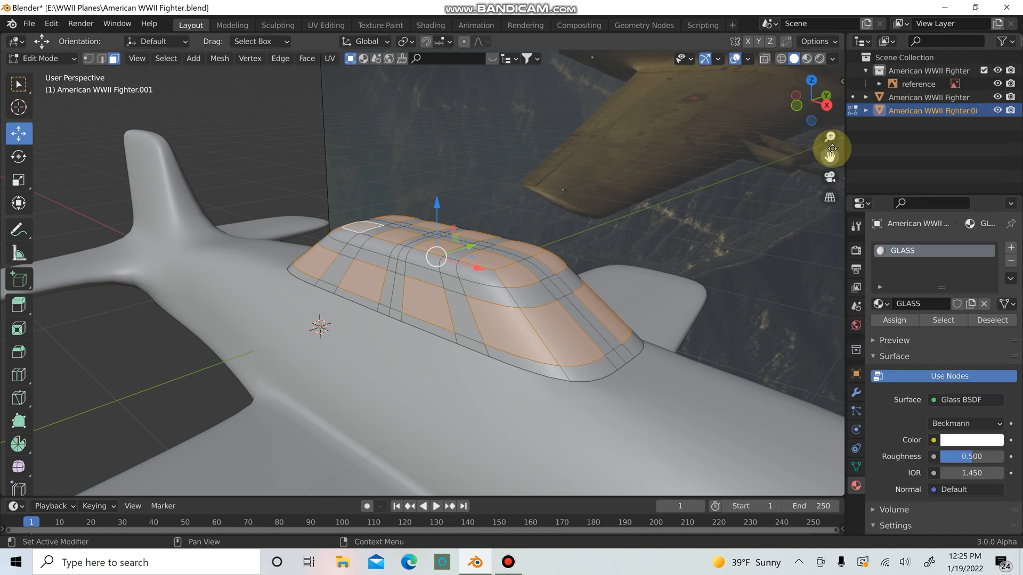
Switch the viewport to Material Preview shading and examine the glass canopy in Object Mode
left_click(807, 59)
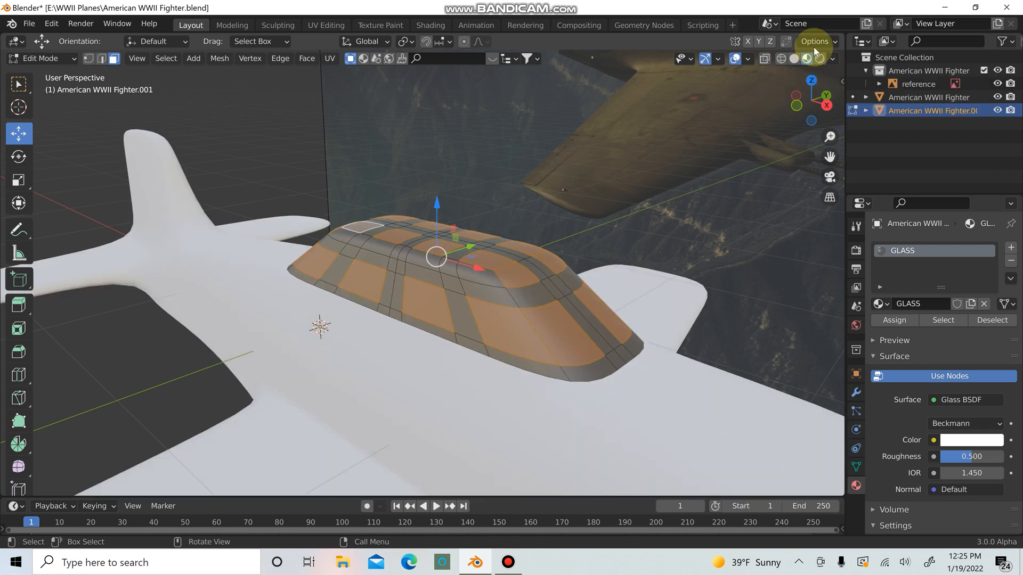
middle_click_drag(514, 228, 335, 201)
key("Tab")
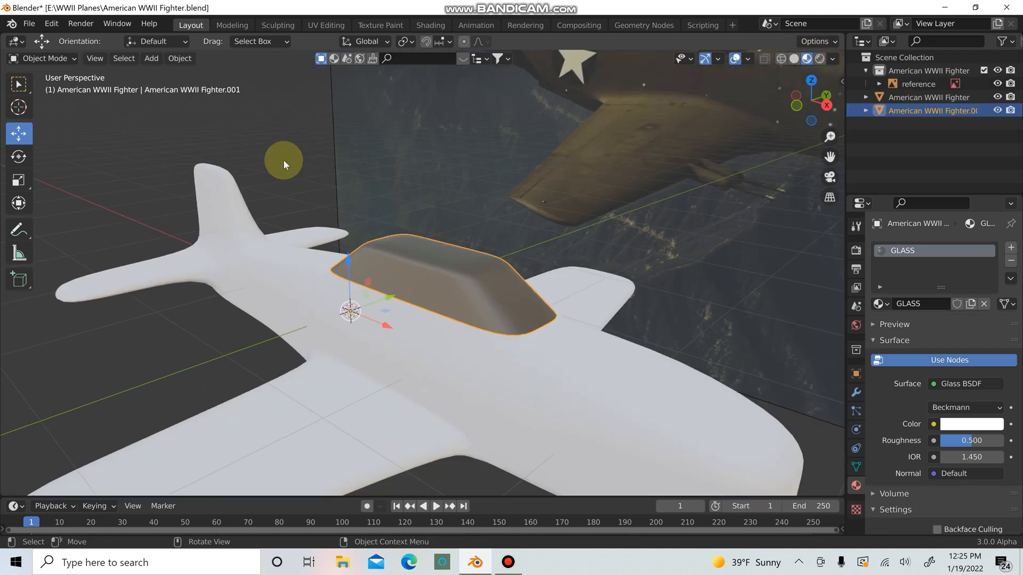
scroll(479, 302, "up", 4)
middle_click_drag(487, 305, 414, 303)
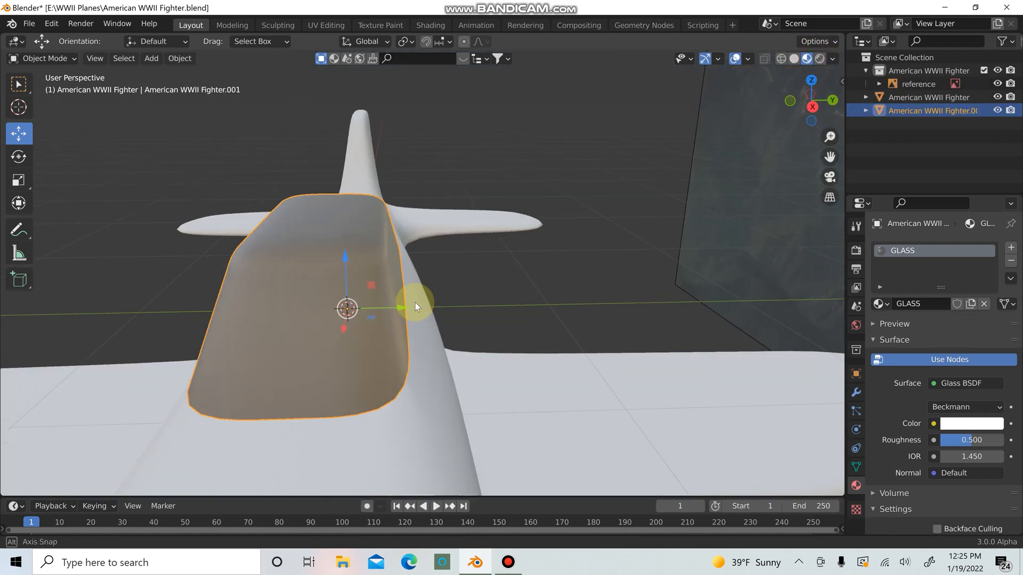
key("Tab")
key("Tab")
left_click(497, 276)
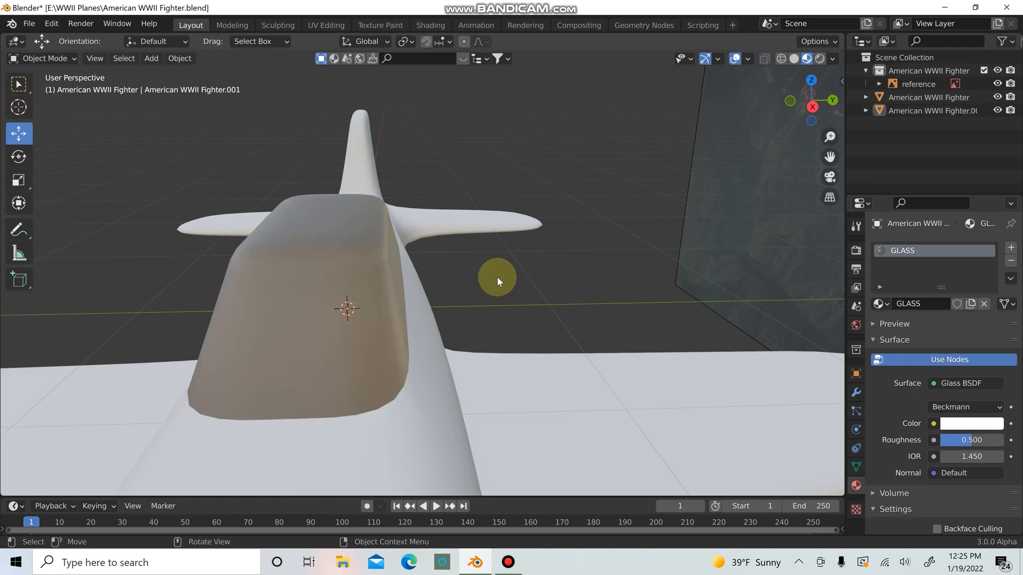
middle_click_drag(497, 276, 518, 277)
In Edit Mode, select the faces of the middle and front vertical frame strips on the canopy's near side
key("Tab")
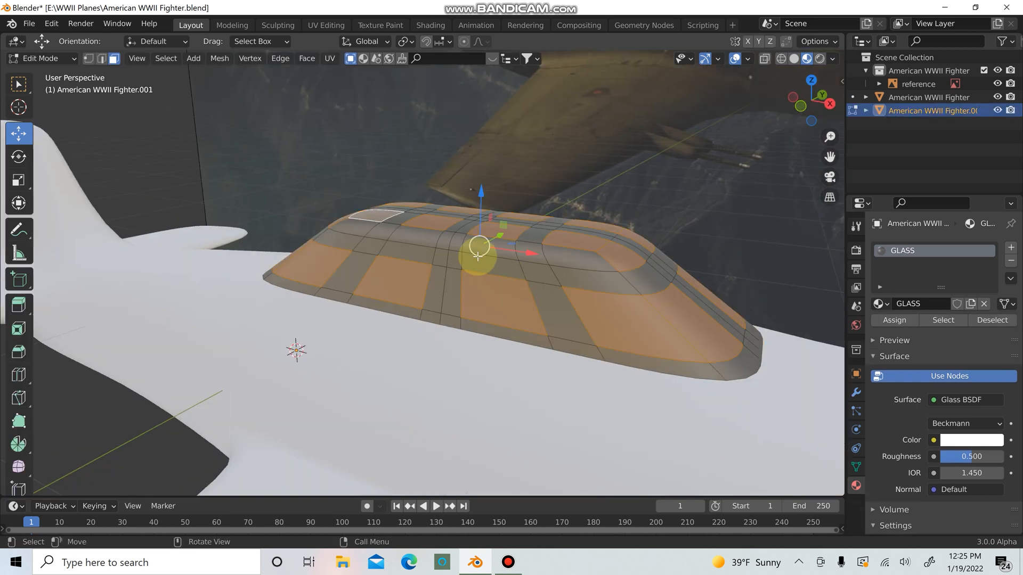
left_click(445, 239)
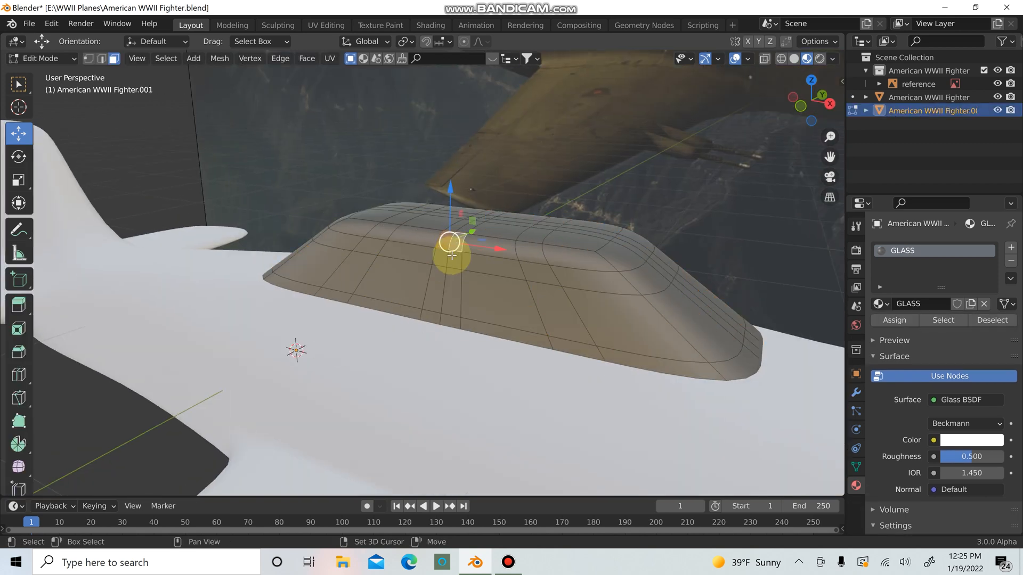
left_click(447, 293, "alt")
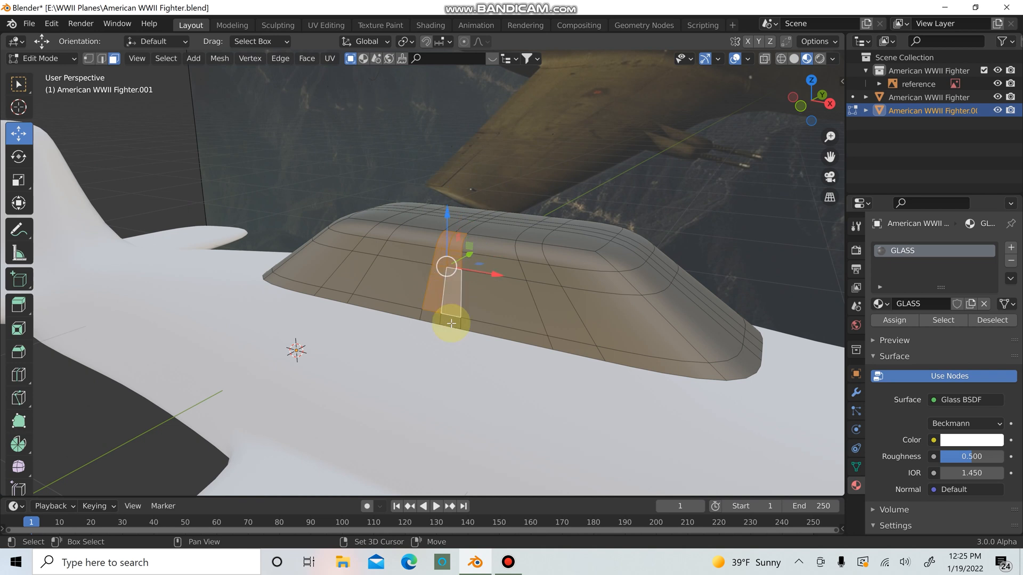
left_click(547, 312, "shift")
left_click(428, 319, "shift")
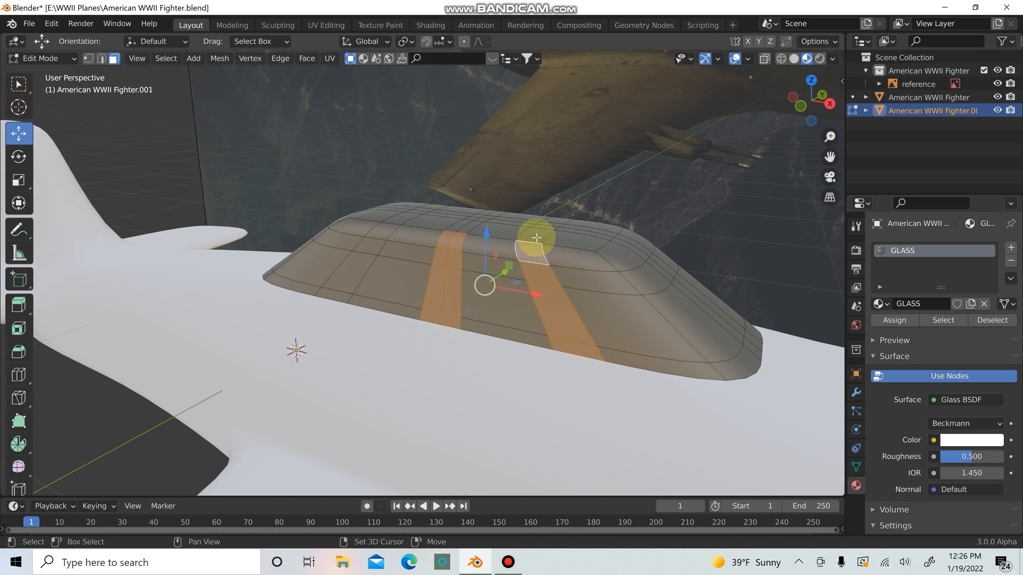
Add the front, middle and rear frame strips crossing the canopy roof to the face selection
middle_click_drag(533, 240, 275, 276)
left_click_drag(275, 280, 280, 364, "shift")
left_click_drag(351, 295, 328, 242, "shift")
middle_click_drag(327, 242, 495, 298)
left_click(476, 318, "shift")
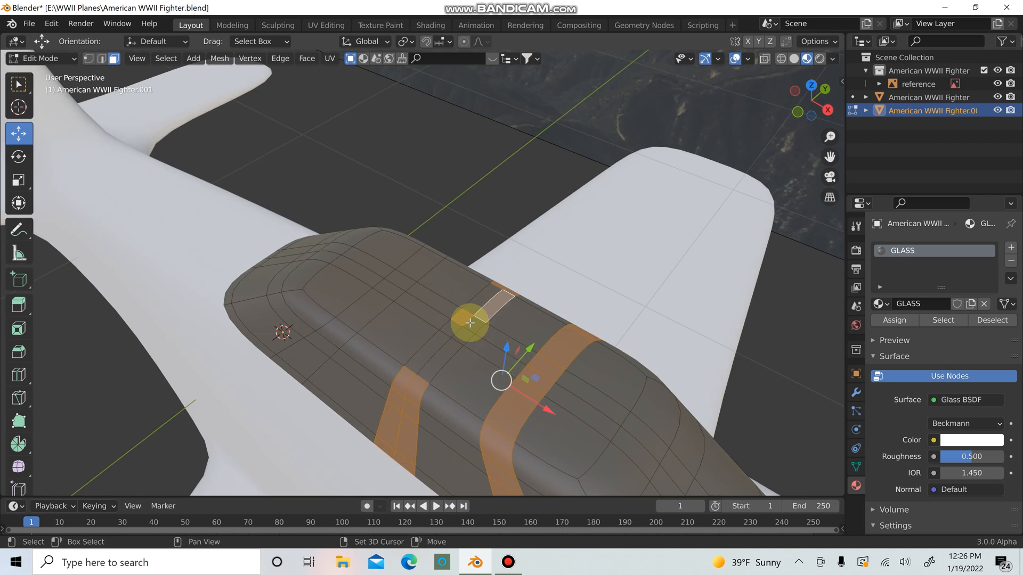
left_click(452, 331, "shift")
left_click(428, 352, "shift")
left_click_drag(379, 305, 403, 278, "shift")
left_click(315, 357, "shift")
Add the central lengthwise frame strip running down the windshield to the base to the face selection
middle_click_drag(352, 363, 498, 224)
left_click(509, 207, "shift")
left_click(458, 244, "shift")
left_click(391, 324, "shift")
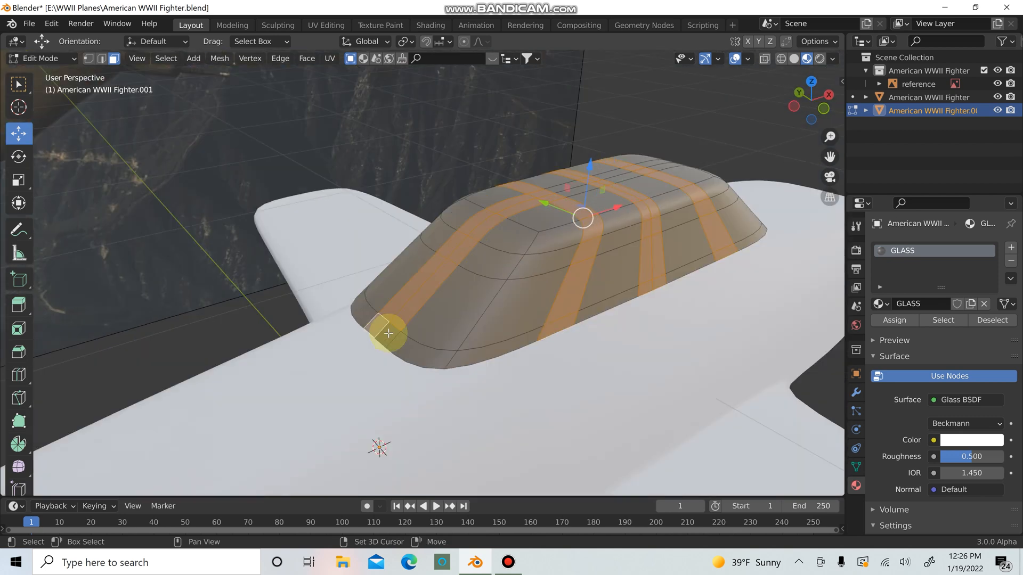
Add the front, middle and rear vertical frame strips on the canopy's opposite side to the face selection
middle_click_drag(479, 335, 346, 321)
left_click_drag(429, 239, 456, 308, "shift")
middle_click_drag(524, 433, 457, 427)
left_click(368, 325, "shift")
middle_click_drag(479, 272, 295, 219)
left_click(385, 226, "shift")
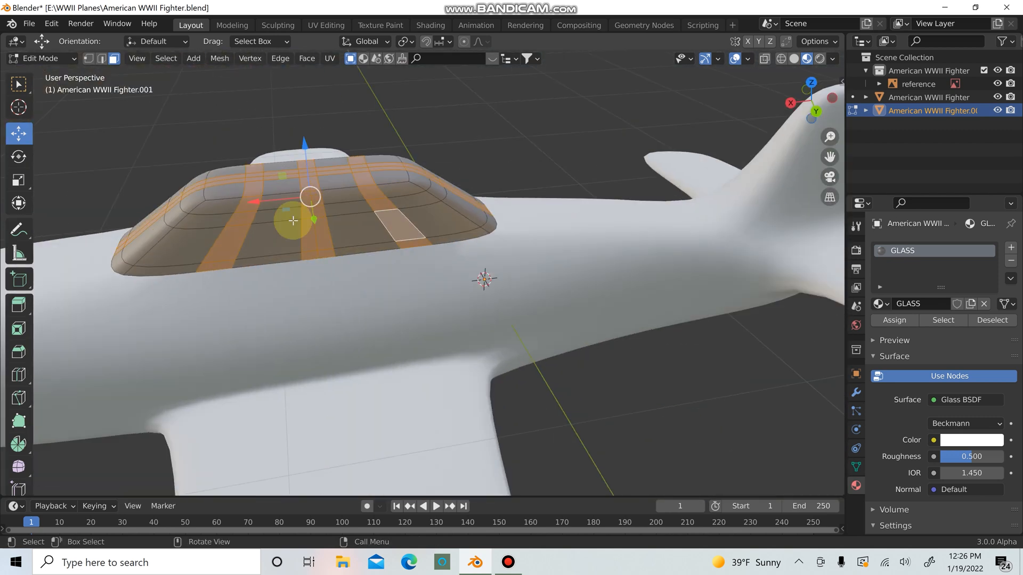
Add the horizontal frame strip between the side windows and roof panes to the face selection
left_click(288, 209, "shift")
left_click(346, 205, "shift")
left_click(426, 181, "shift")
middle_click_drag(430, 182, 330, 205)
left_click(535, 232, "shift")
middle_click_drag(498, 237, 389, 187)
left_click(539, 220, "shift")
Add the rim faces around the canopy's base to complete the frame selection
scroll(367, 202, "up", 2)
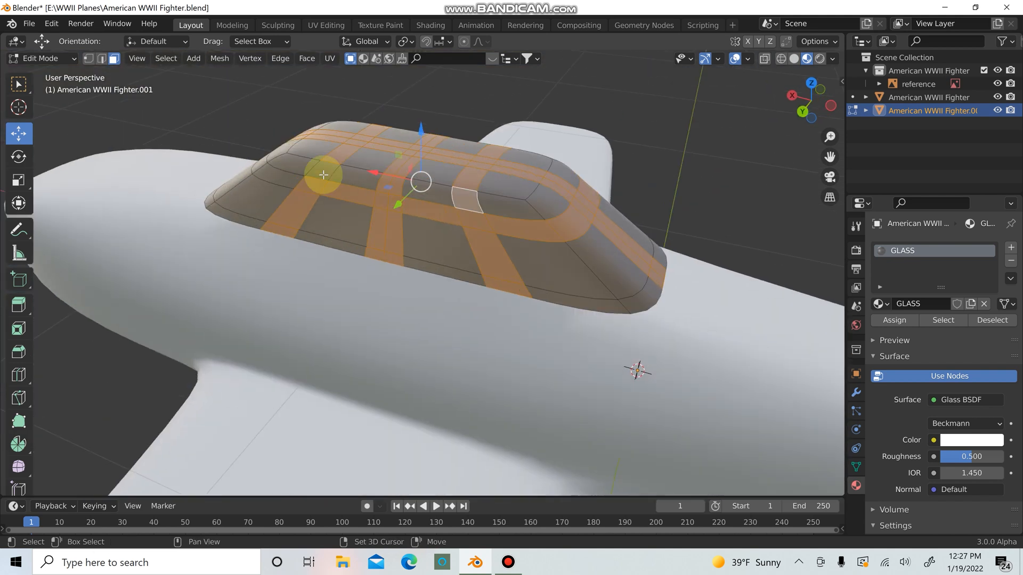
middle_click_drag(323, 174, 436, 337)
left_click(436, 337, "alt+shift")
middle_click_drag(575, 344, 494, 352)
middle_click_drag(583, 312, 497, 333)
scroll(497, 334, "down", 2)
middle_click_drag(717, 336, 564, 309)
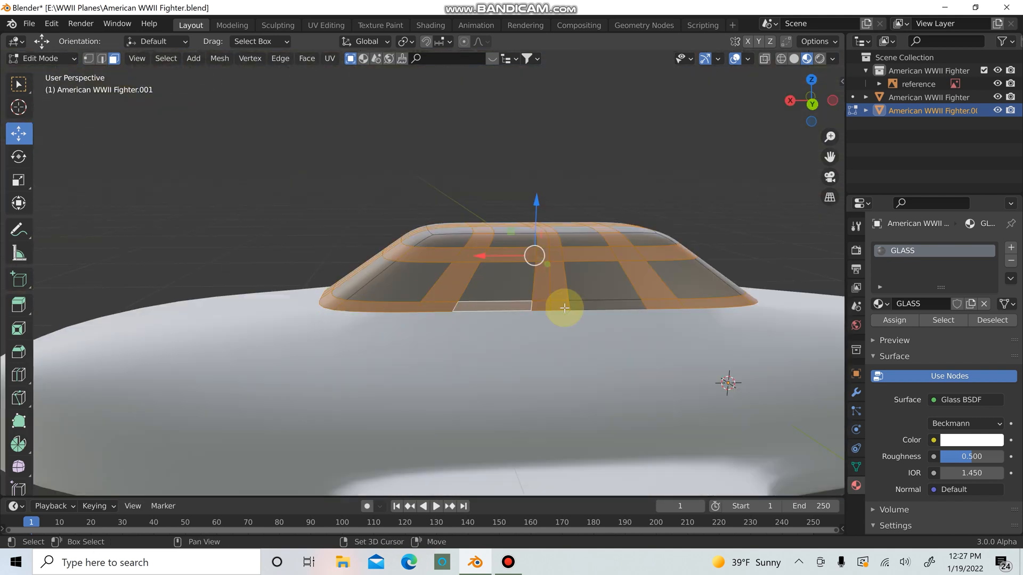
scroll(564, 309, "down", 3)
middle_click_drag(735, 362, 494, 355)
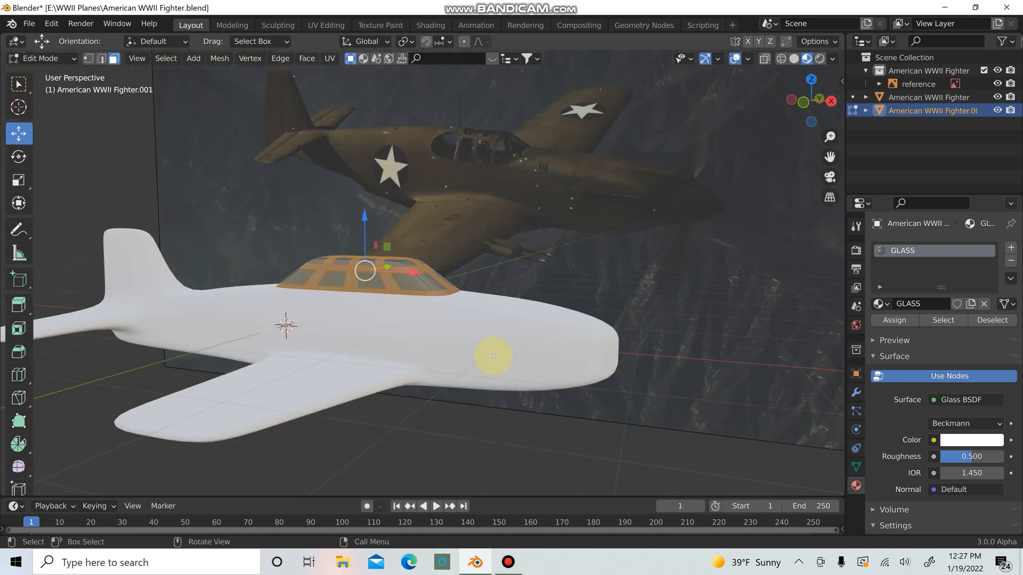
Create a second canopy material named AM WWII FIGHTER BAS BAT and assign it to the selected frame faces
left_click(1012, 248)
left_click(967, 334)
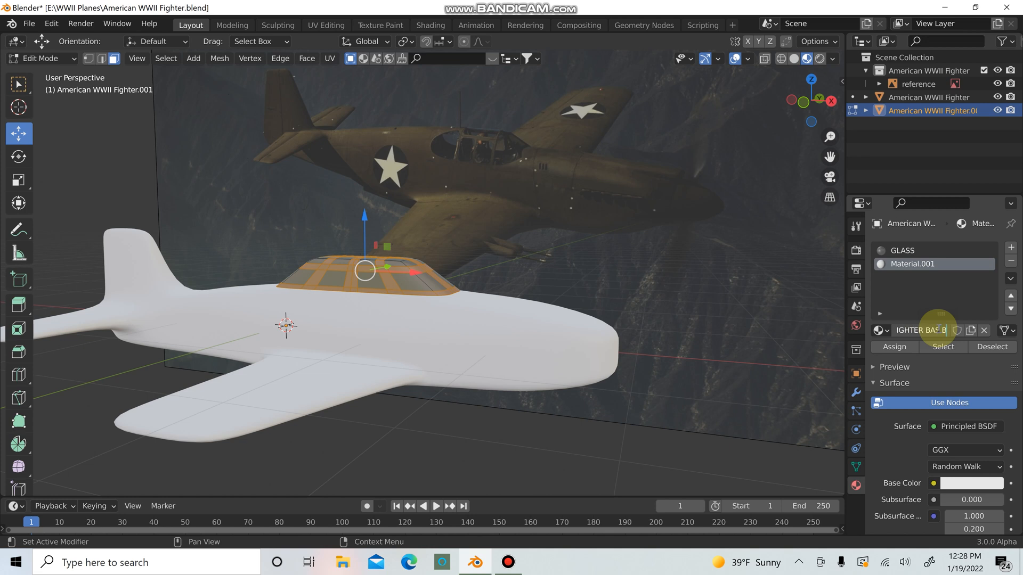
left_click(899, 350)
key("Tab")
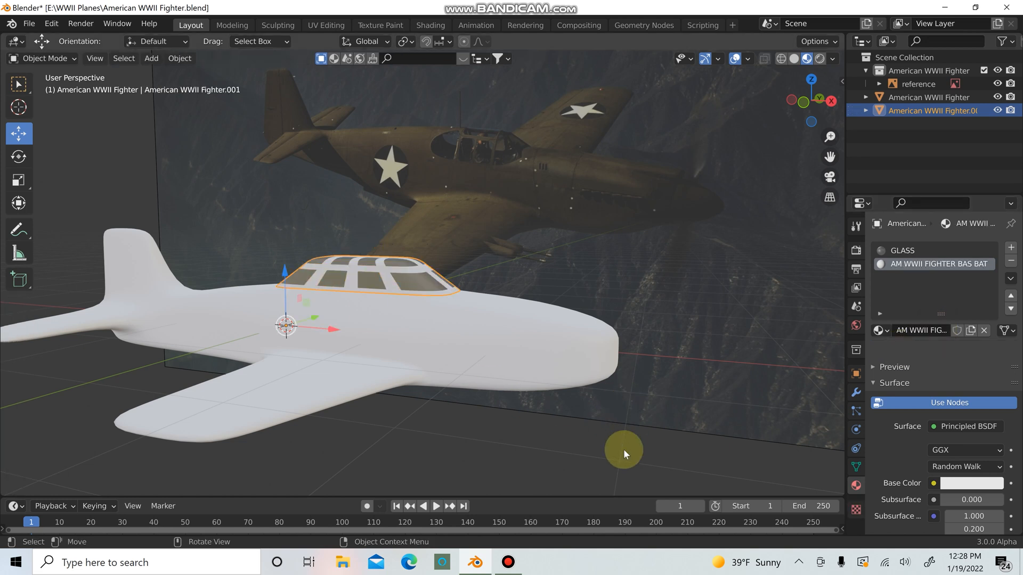
left_click(623, 449)
scroll(375, 269, "up", 3)
scroll(493, 368, "down", 1)
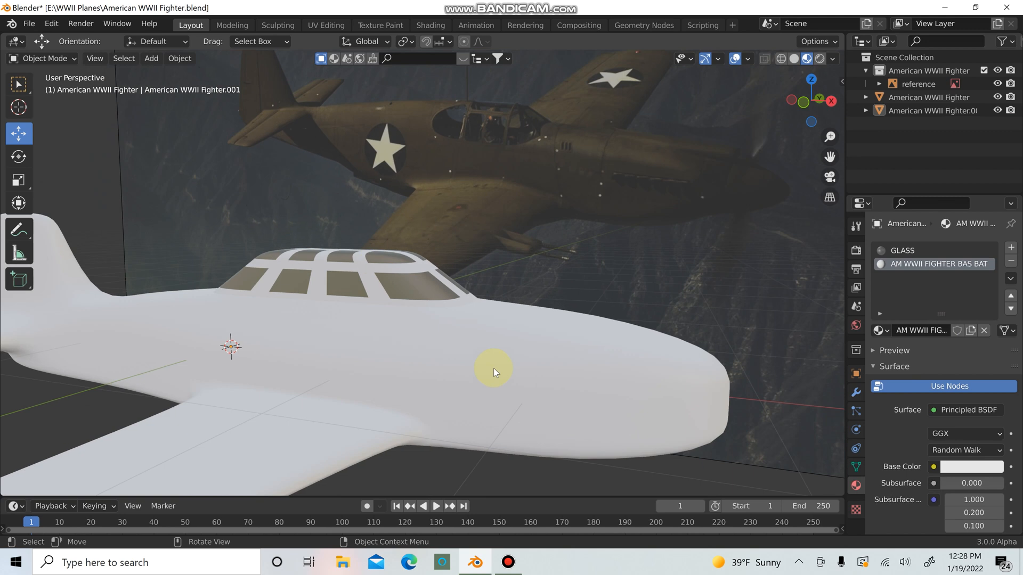
Apply the existing AM WWII FIGHTER BAS BAT material to the airplane body
left_click(494, 369)
scroll(339, 381, "down", 3)
scroll(382, 385, "up", 2)
scroll(407, 378, "down", 1)
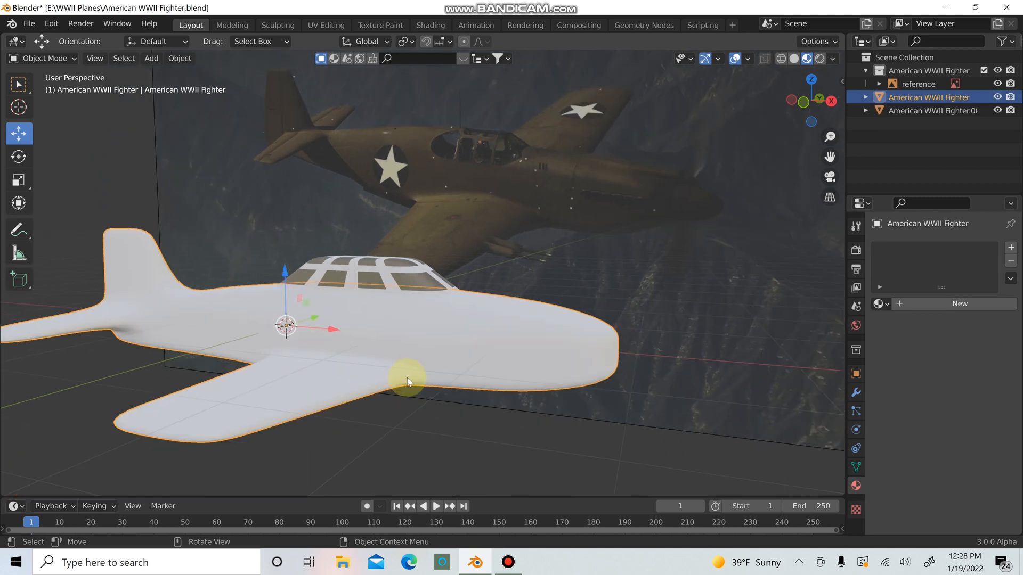
middle_click_drag(407, 378, 813, 369)
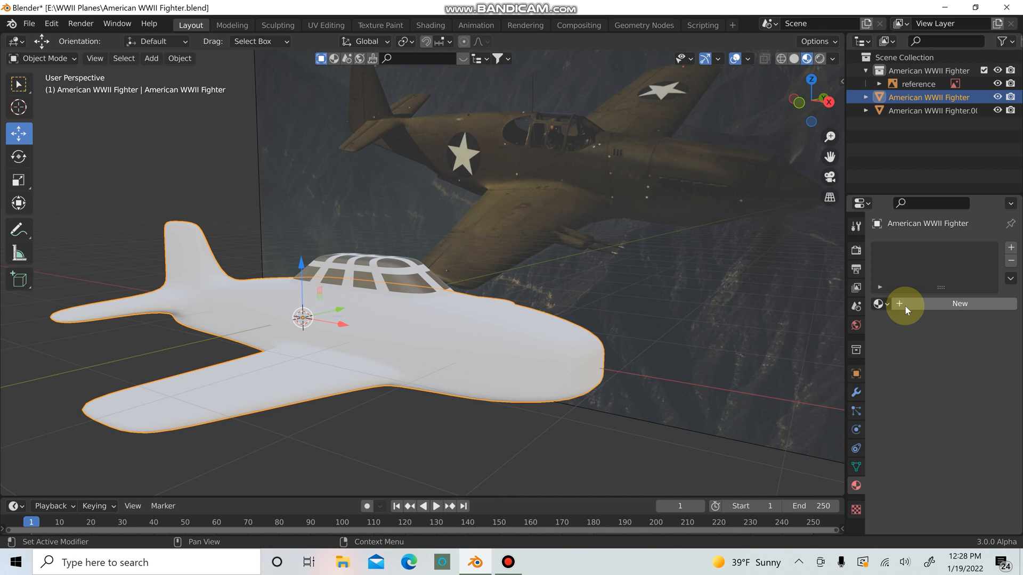
left_click(879, 304)
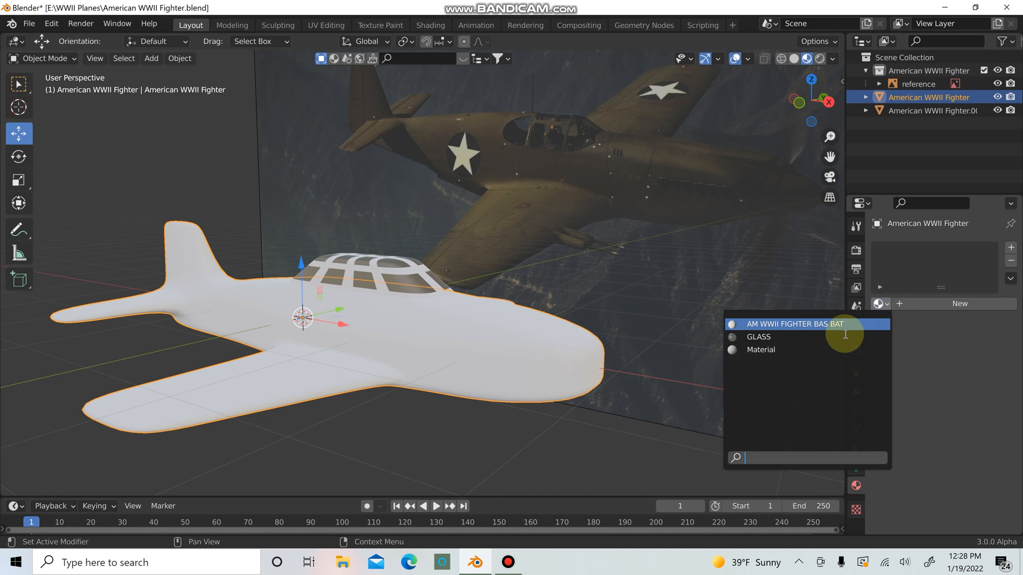
left_click(785, 322)
left_click(611, 420)
Try base colors for the body material by sampling the reference photo's fuselage below the cockpit and toward the nose
middle_click_drag(590, 405, 567, 389)
left_click(567, 389)
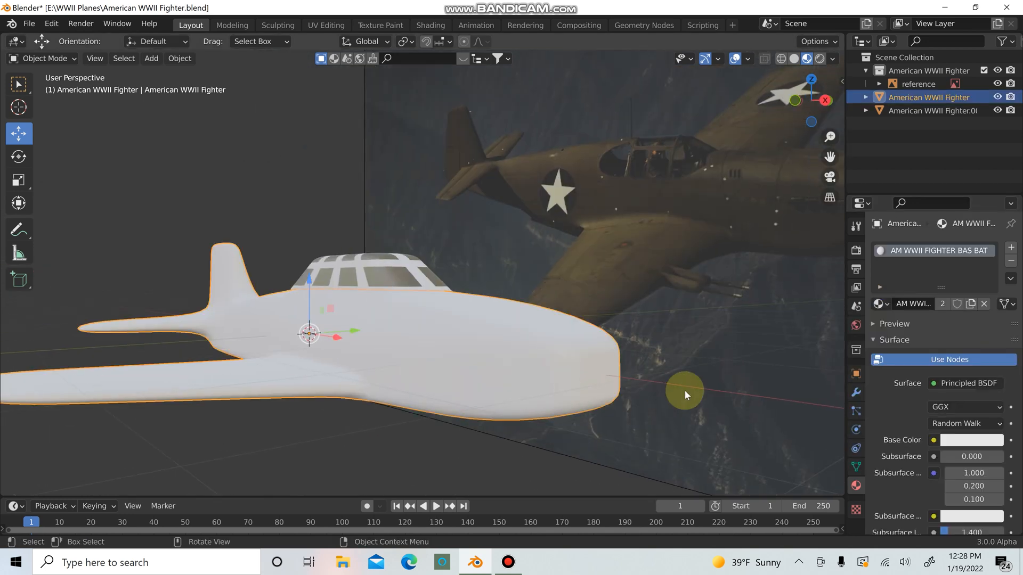
left_click(955, 442)
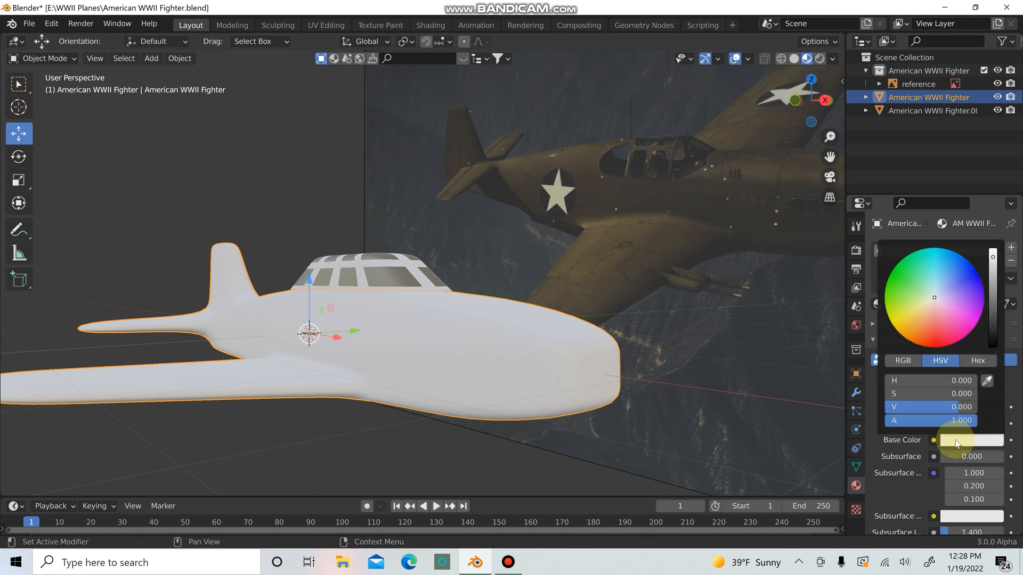
left_click(988, 379)
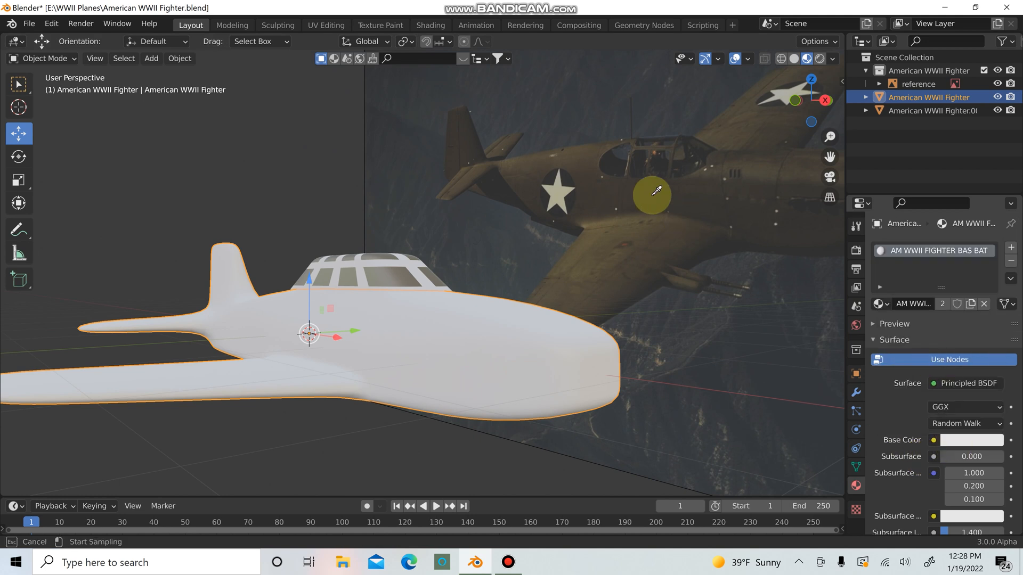
left_click(650, 213)
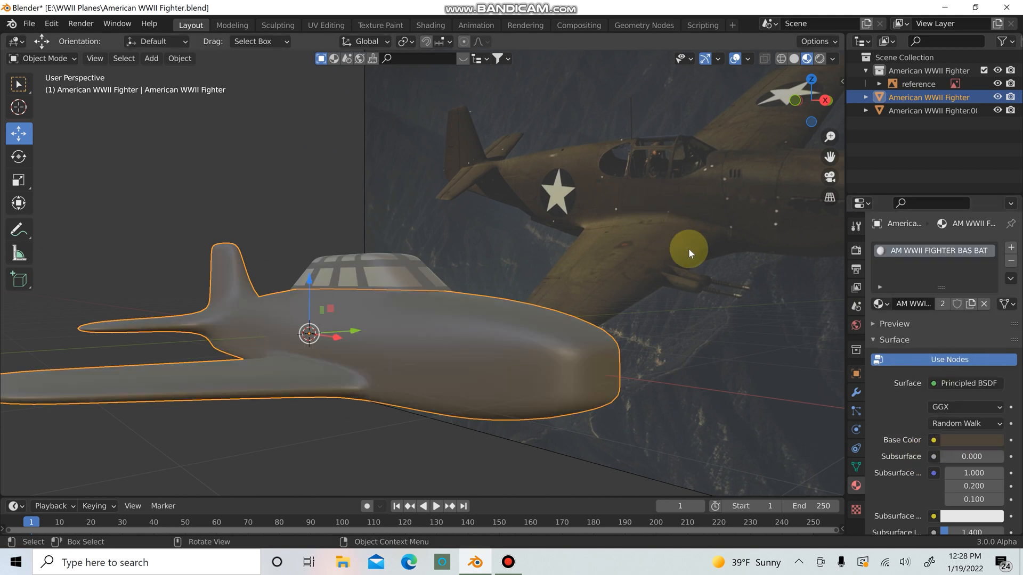
left_click(977, 439)
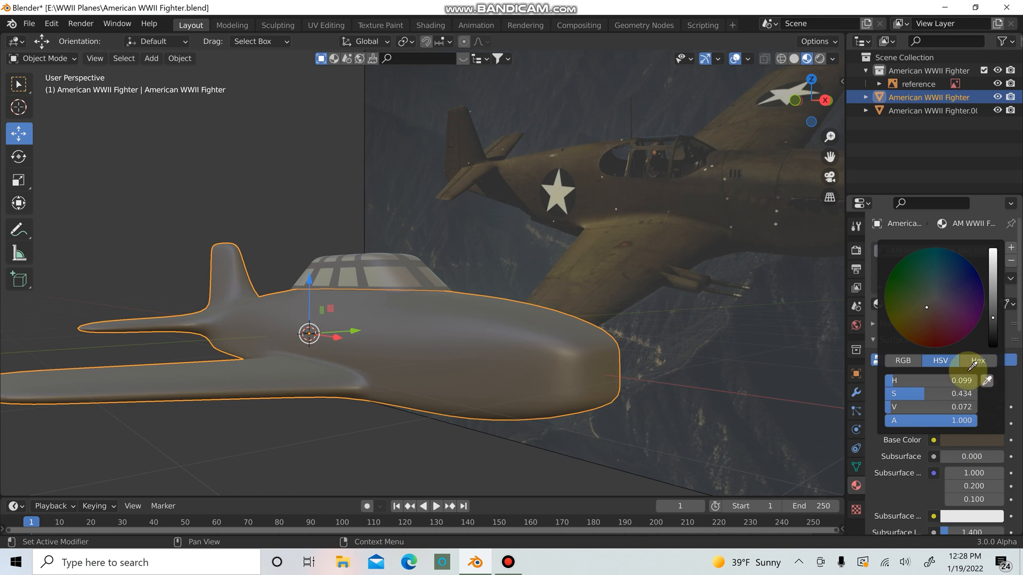
left_click(986, 380)
left_click(759, 170)
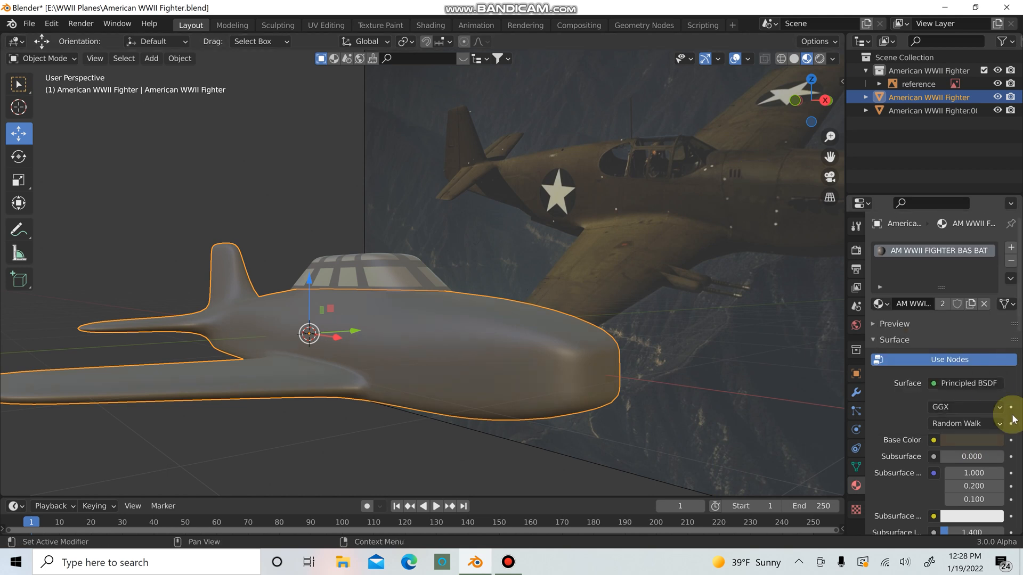
Sample the body material's base color from the rear fuselage in the reference photo and fine-tune its brightness
left_click(996, 439)
left_click(986, 380)
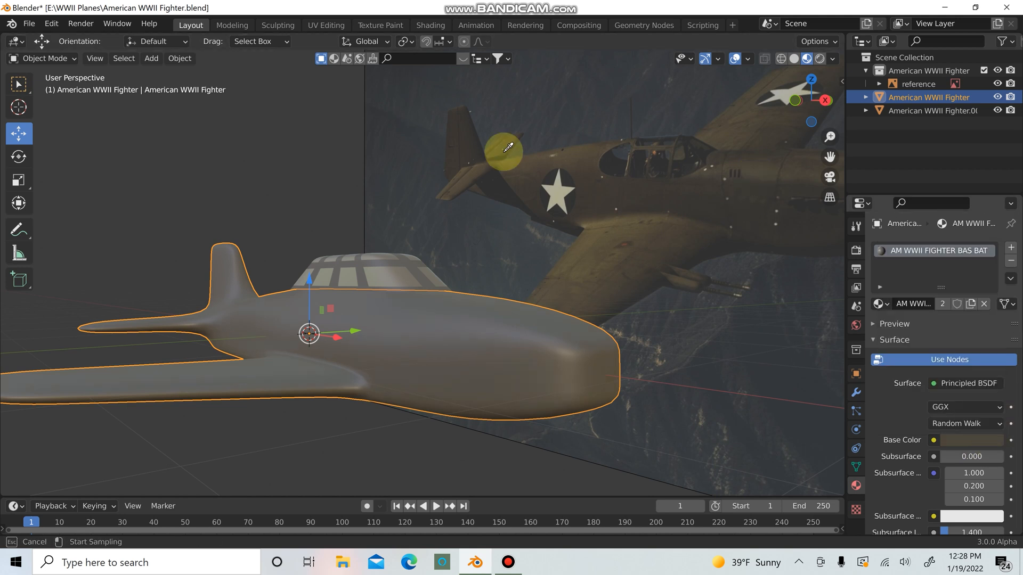
left_click(530, 168)
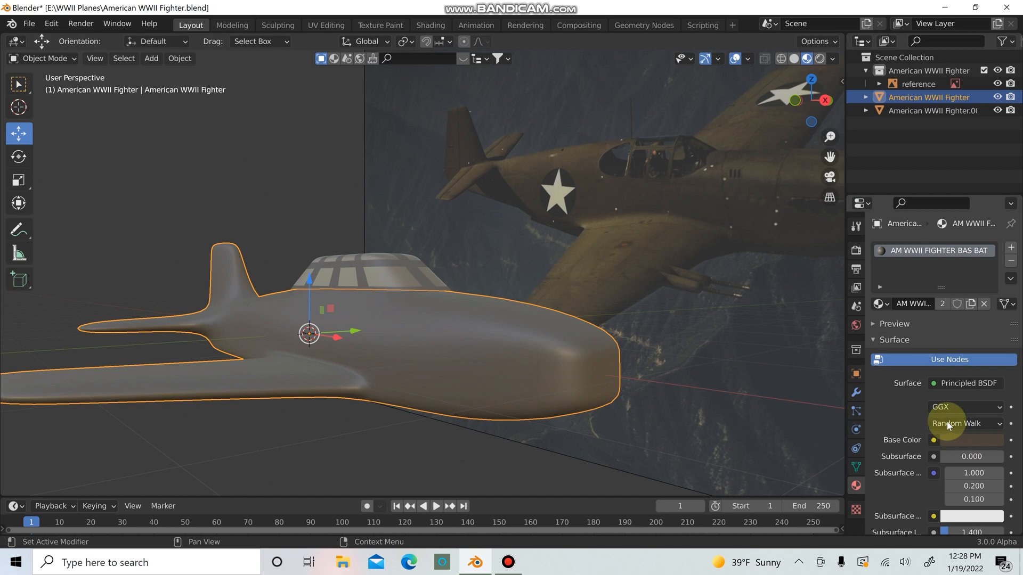
left_click(959, 440)
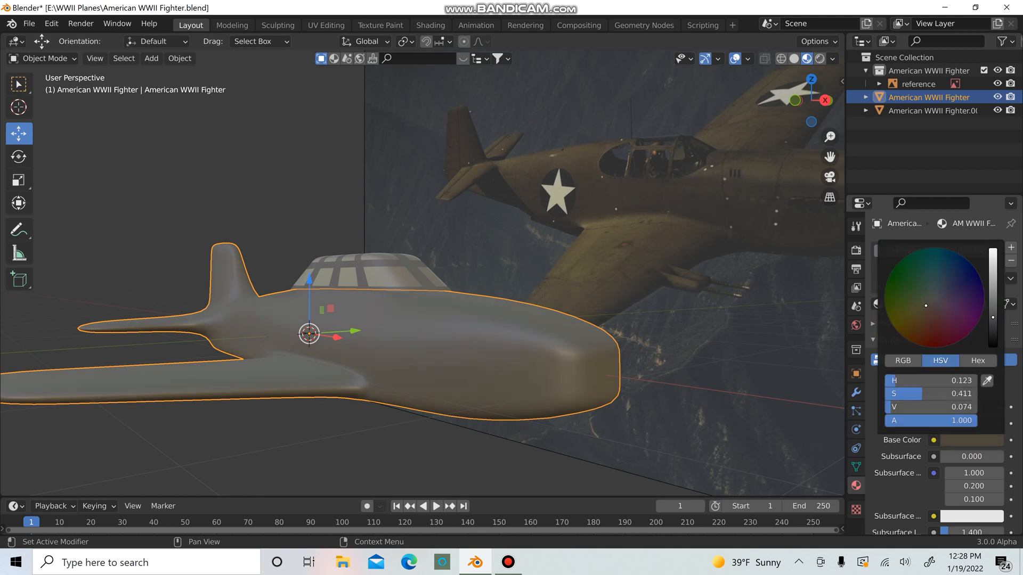
left_click_drag(999, 325, 992, 319)
Set the AM WWII FIGHTER BAS BAT material's Metallic to 1.000 and Roughness to 0.4
scroll(610, 320, "down", 3)
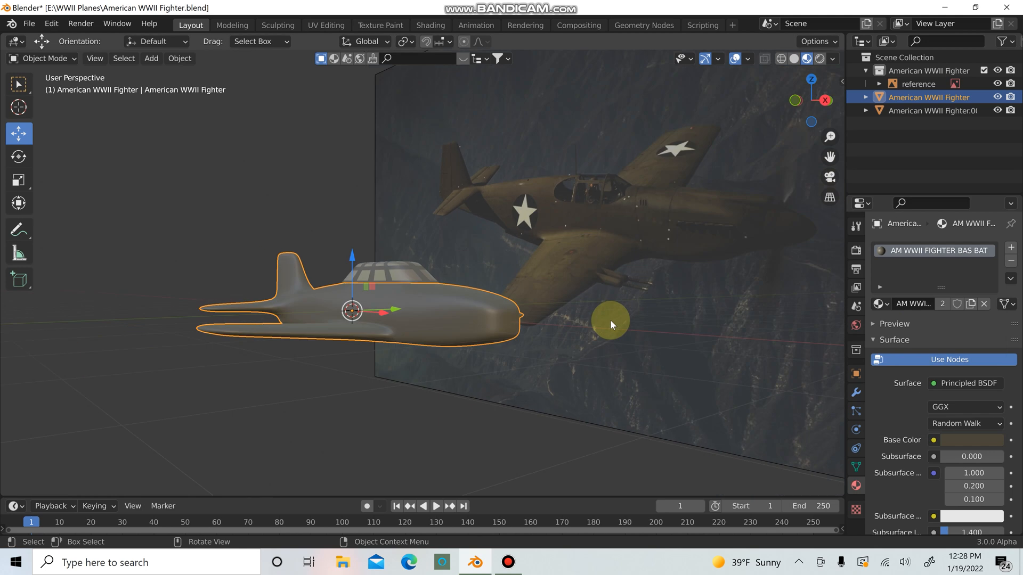
middle_click_drag(609, 319, 635, 331)
scroll(943, 459, "down", 5)
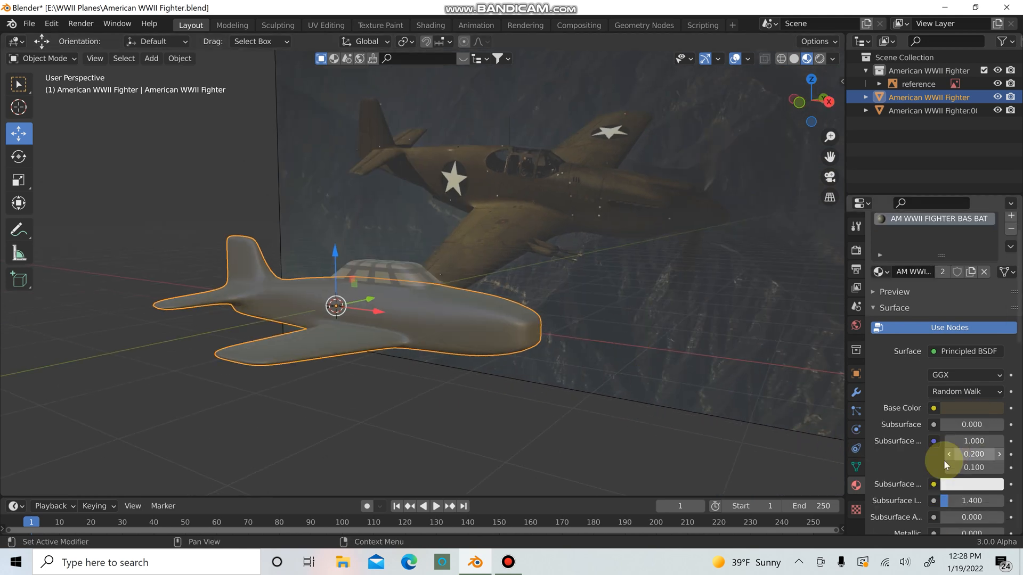
left_click_drag(959, 459, 966, 467)
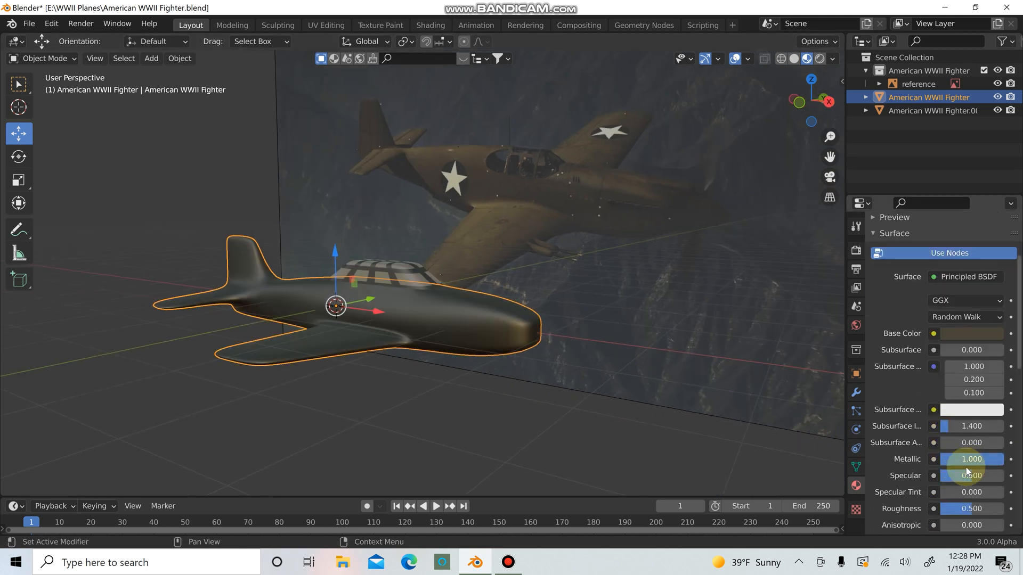
scroll(963, 471, "down", 3)
left_click(971, 444)
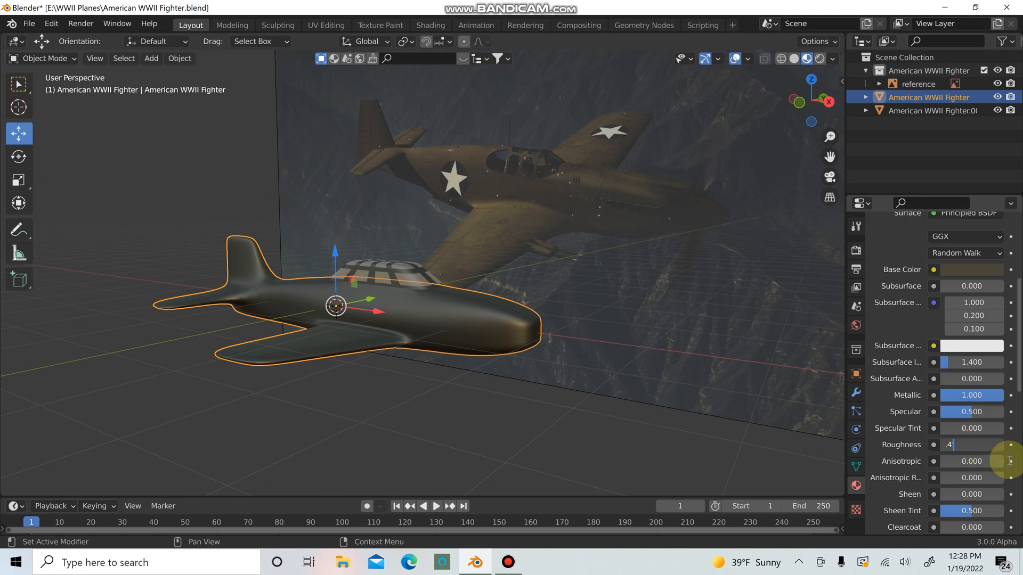
key("Return")
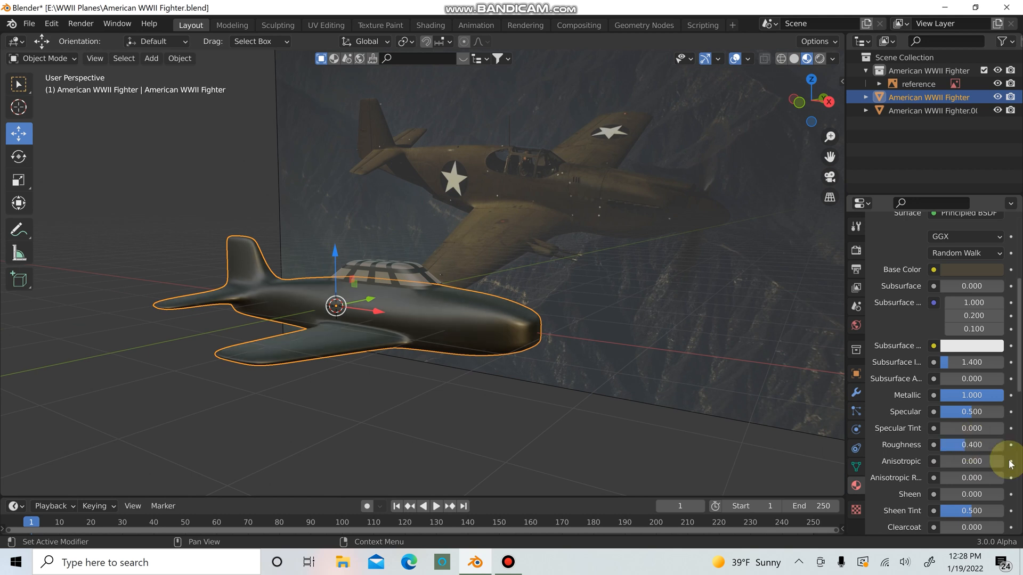
Deselect the airplane and examine the canopy frame and body finish from several angles against the reference photo
left_click(378, 371)
scroll(423, 338, "up", 2)
middle_click_drag(382, 327, 398, 313)
scroll(373, 326, "up", 2)
scroll(388, 285, "up", 1)
middle_click_drag(328, 291, 387, 260)
scroll(393, 302, "down", 2)
scroll(305, 287, "down", 2)
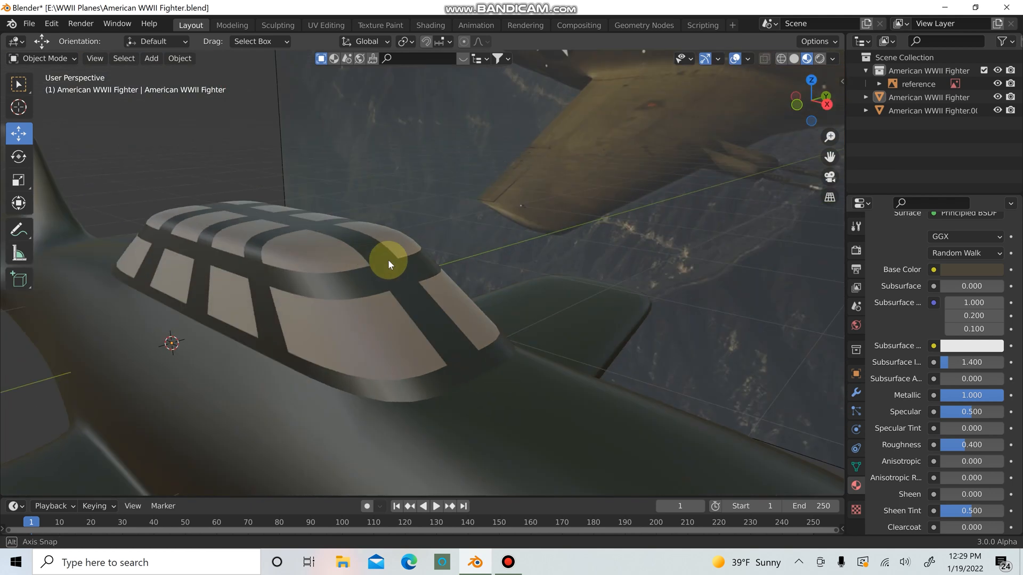
scroll(433, 199, "down", 4)
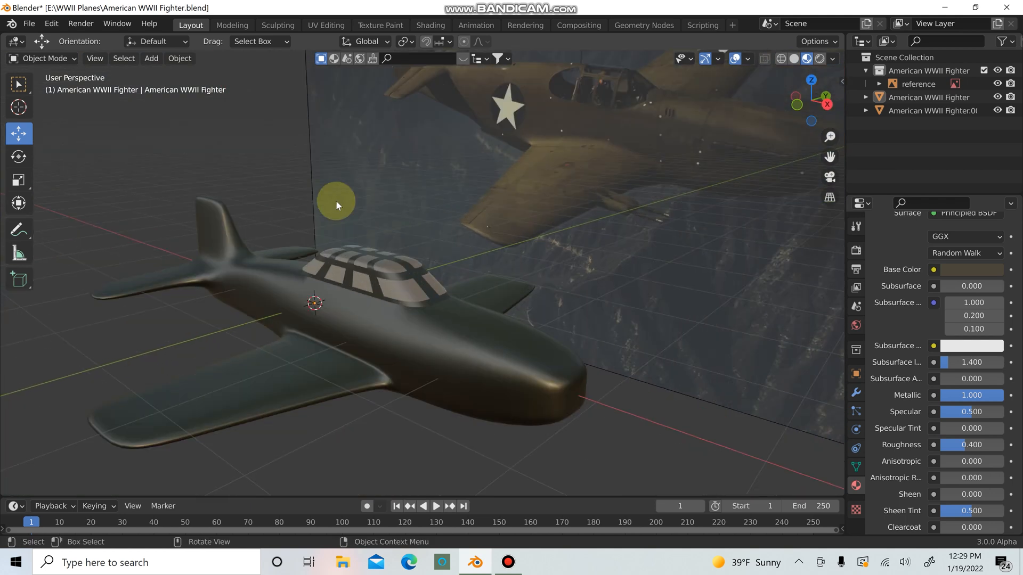
scroll(324, 235, "up", 2)
middle_click_drag(374, 202, 336, 205)
middle_click_drag(348, 304, 391, 197)
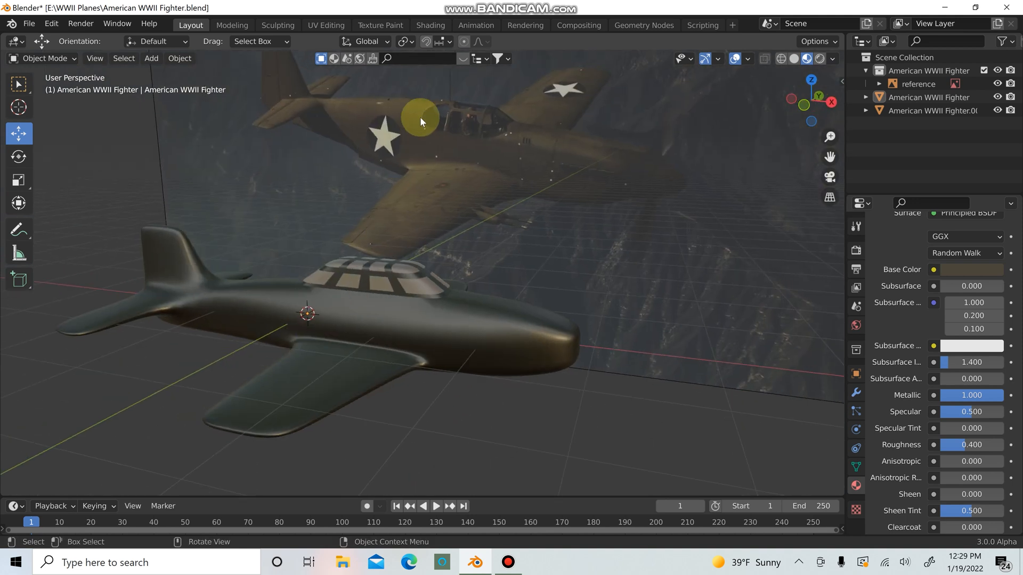
middle_click_drag(420, 117, 341, 191)
Save the American WWII Fighter file
left_click(29, 23)
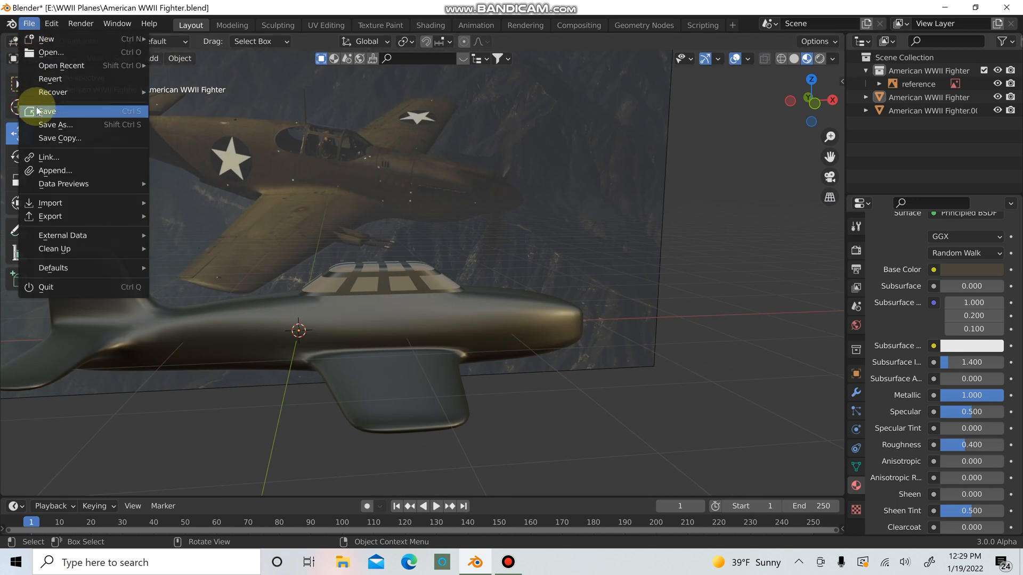
left_click(507, 562)
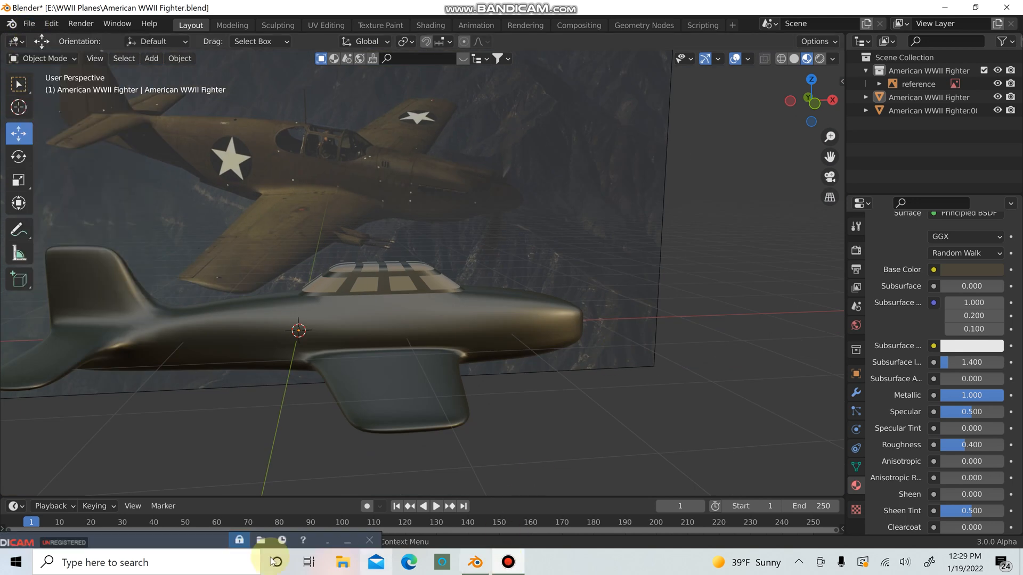
key("ctrl+s")
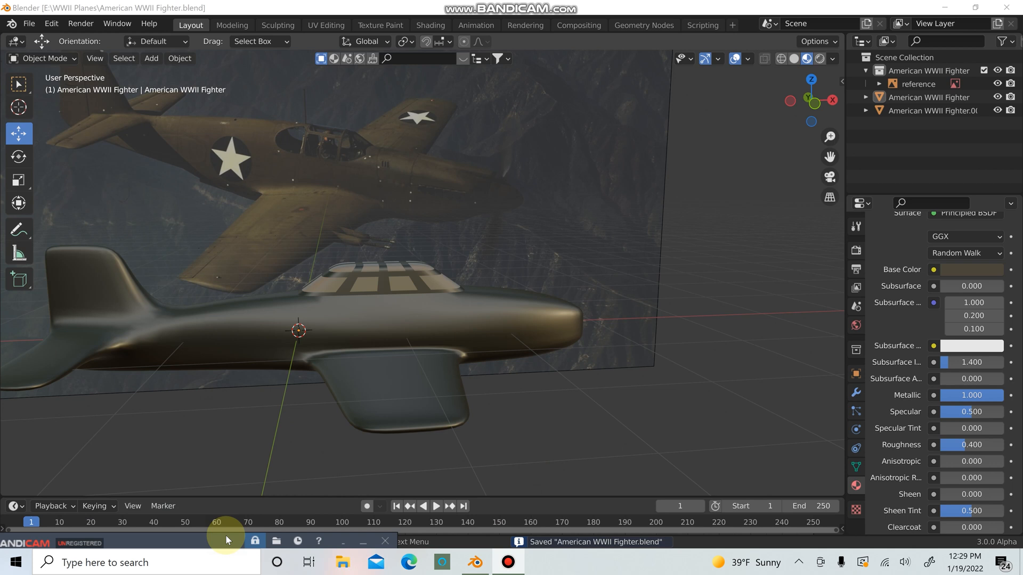
Apply the Subdivision modifier on the canopy object
middle_click_drag(446, 403, 459, 372)
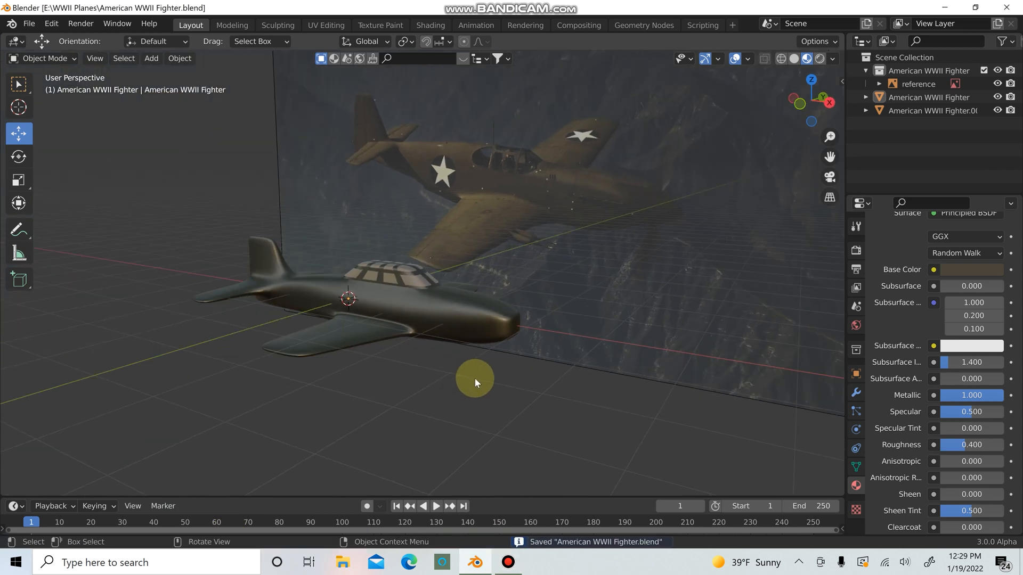
scroll(475, 378, "up", 4)
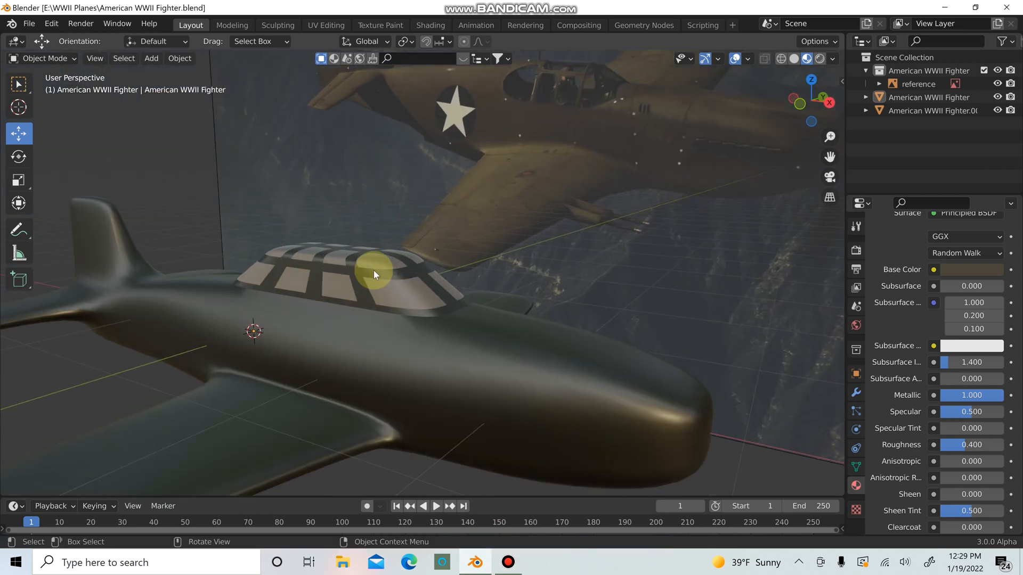
left_click(373, 270)
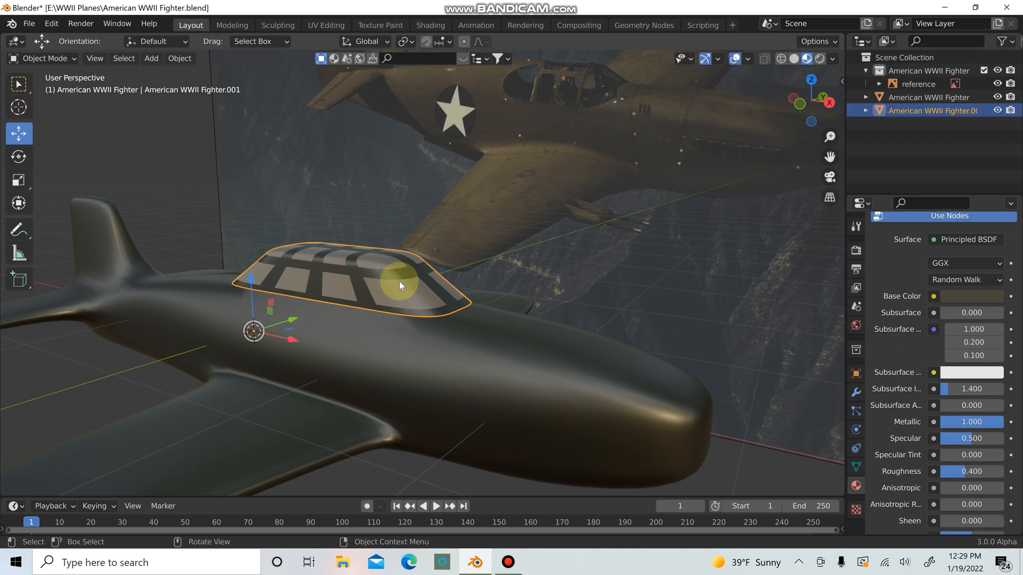
left_click(856, 392)
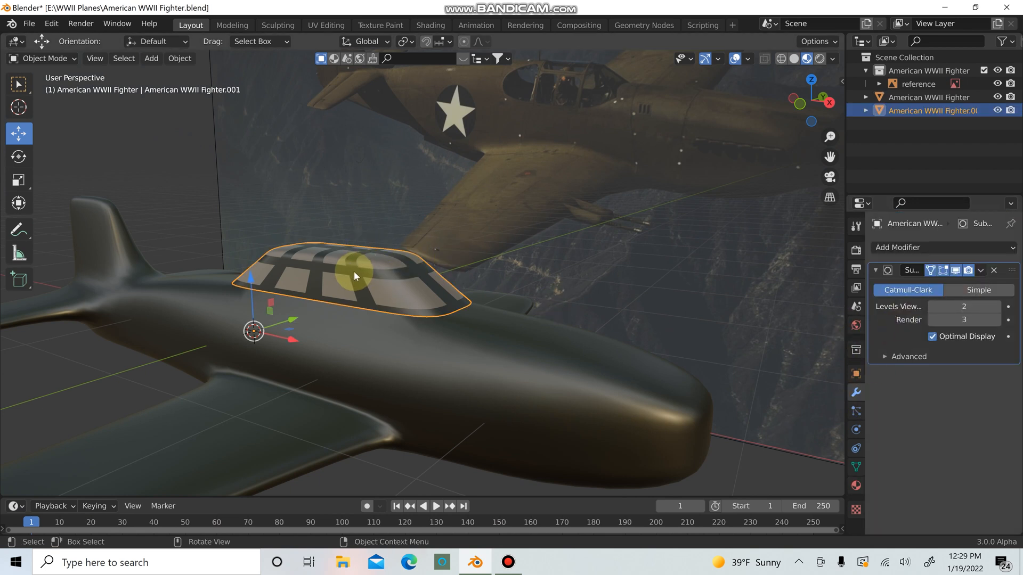
left_click(981, 270)
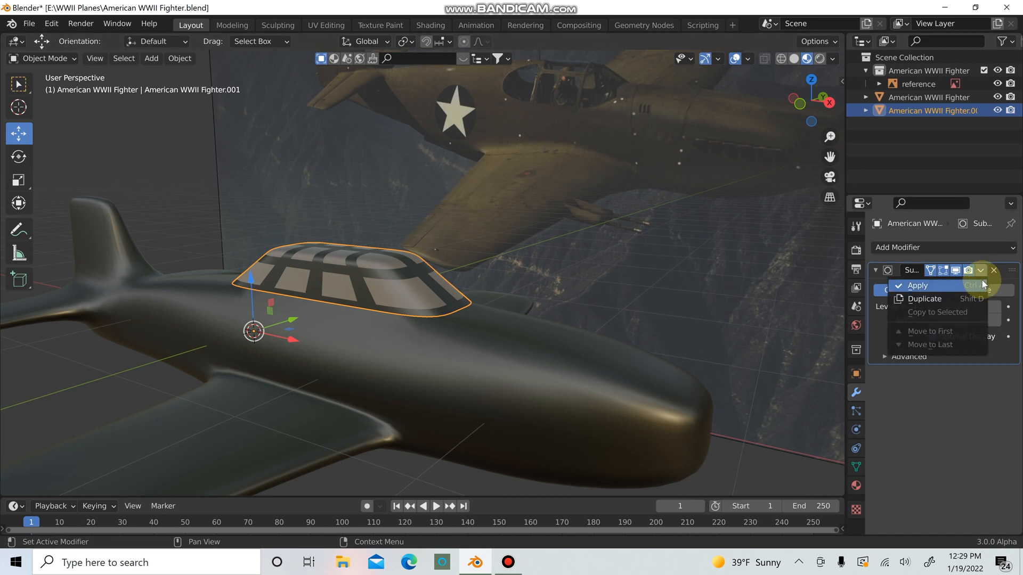
left_click(983, 285)
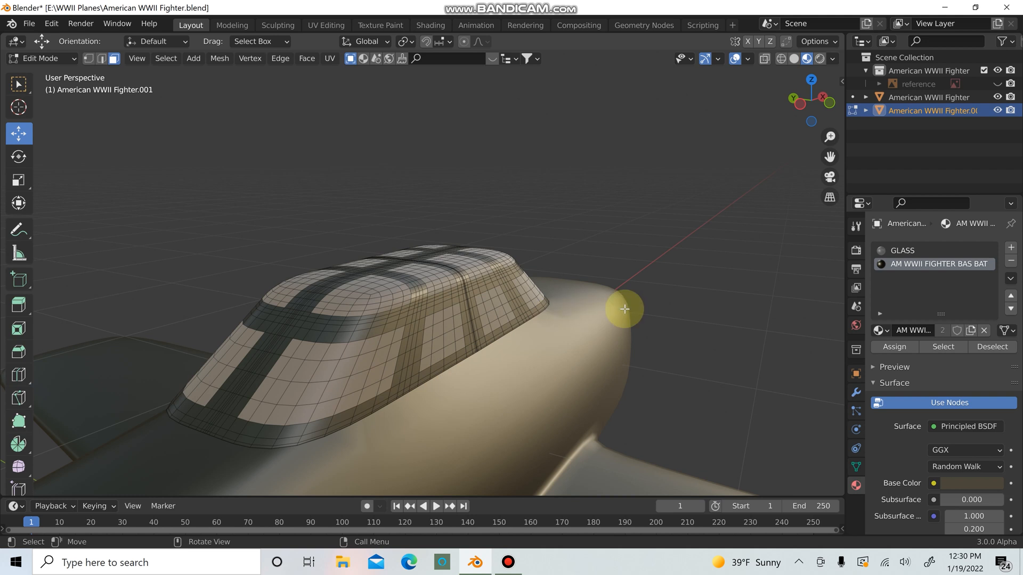
Select all canopy faces that use the GLASS material
middle_click_drag(621, 306, 531, 349)
scroll(639, 343, "up", 1)
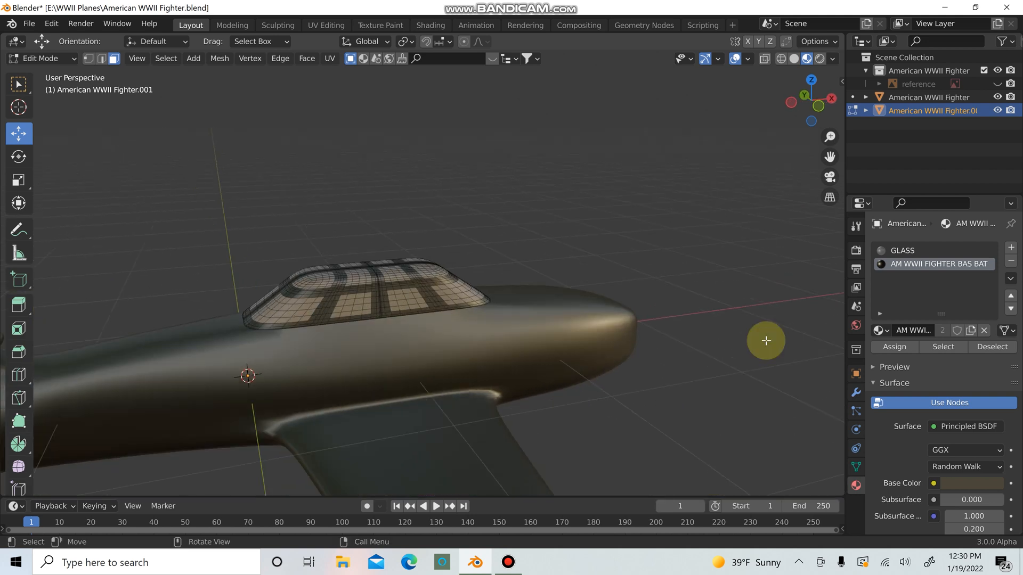
left_click(912, 248)
left_click(943, 346)
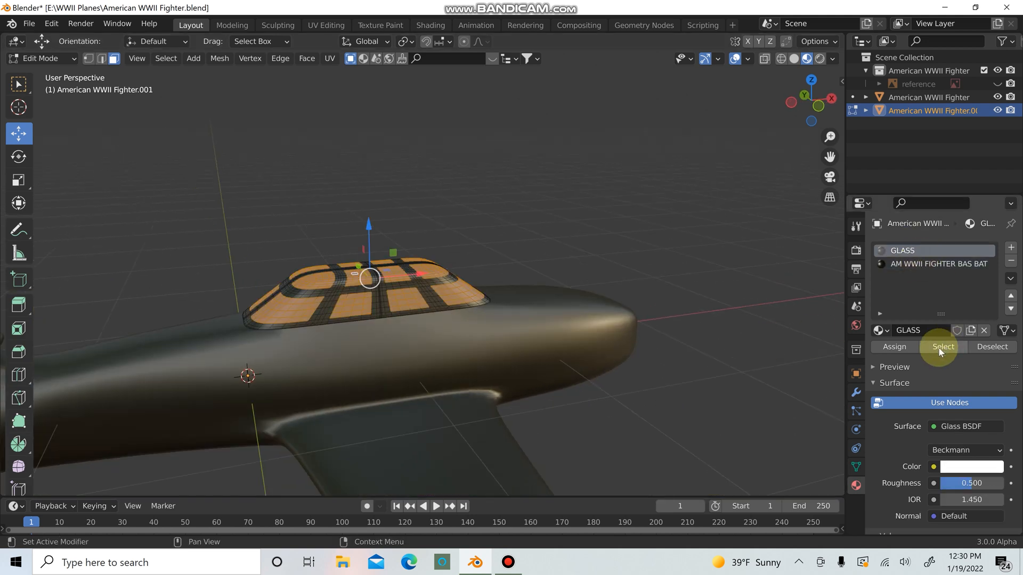
Try to extrude the glass faces slightly inward along their normals, and return to Object Mode
scroll(393, 316, "up", 3)
middle_click_drag(393, 316, 453, 310)
key("alt+e")
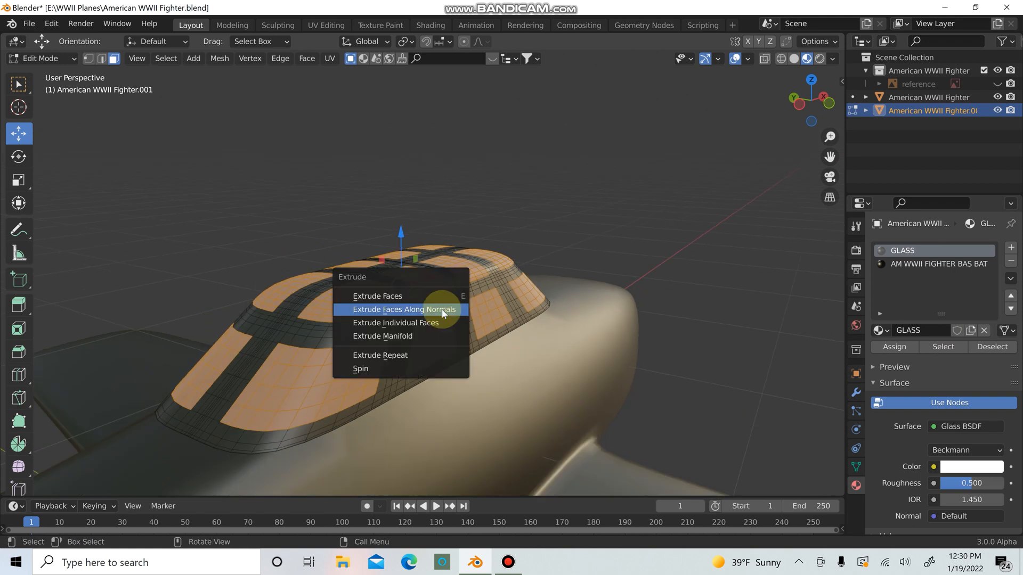
left_click(444, 311)
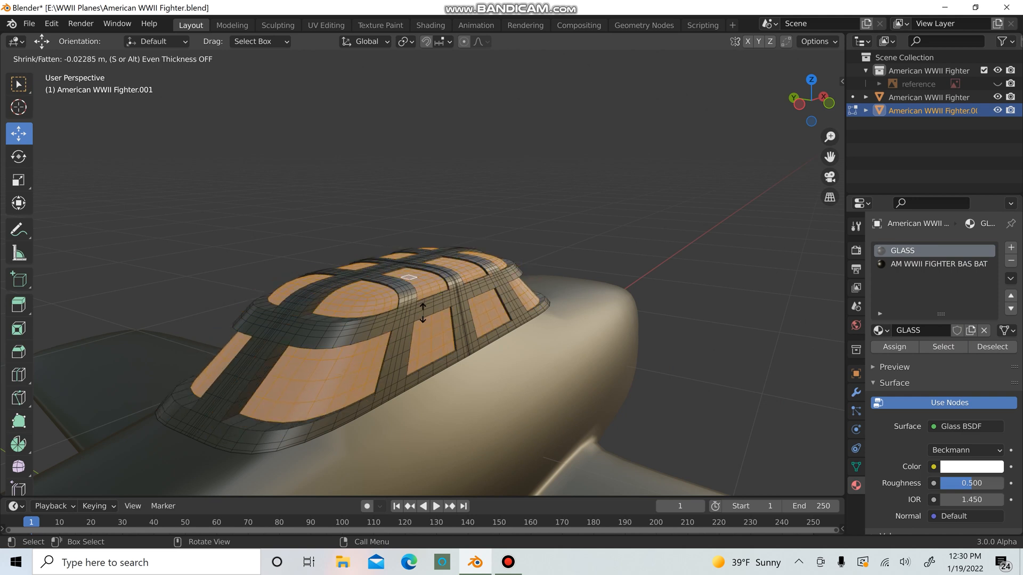
left_click(475, 347)
left_click(654, 287)
key("Tab")
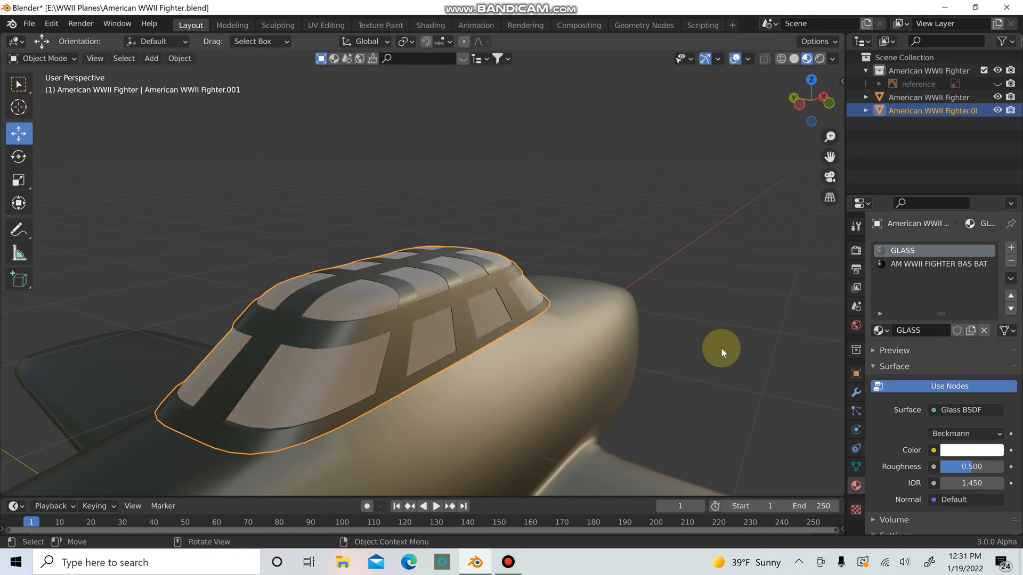
Check the recessed windows from the side and undo the inward extrusion, keeping the glass faces selected in Edit Mode
middle_click_drag(721, 347, 442, 313)
left_click(442, 313)
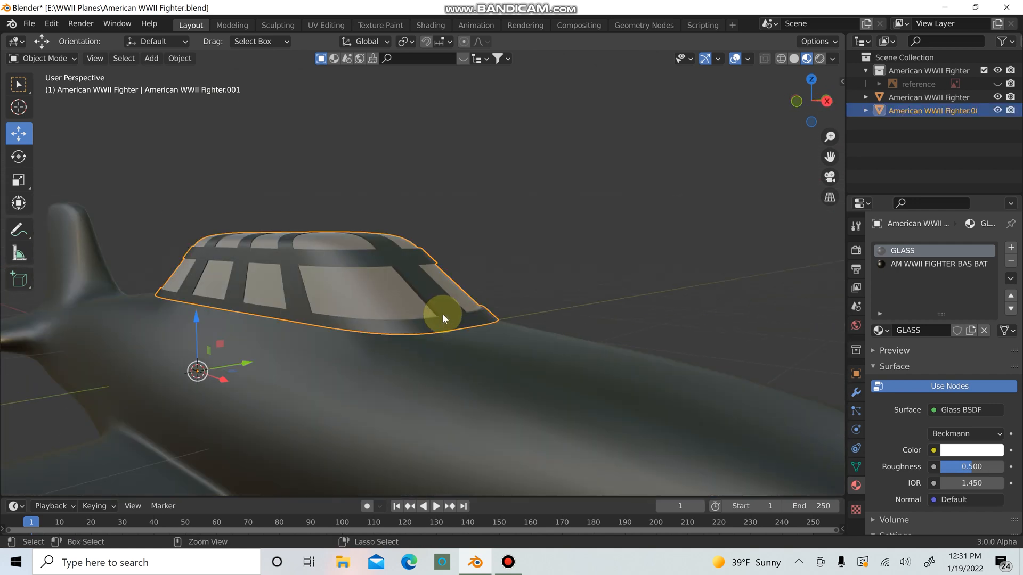
key("Tab")
left_click(438, 312)
key("ctrl+z")
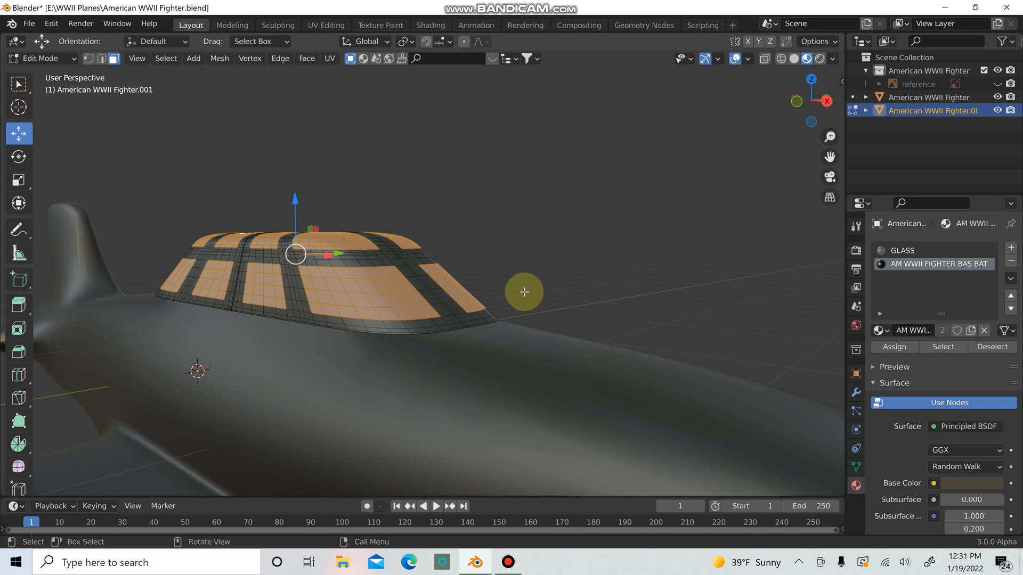
Extrude the selected glass faces inward along their normals, return to Object Mode and deselect the canopy
middle_click_drag(523, 289, 492, 308)
key("alt+e")
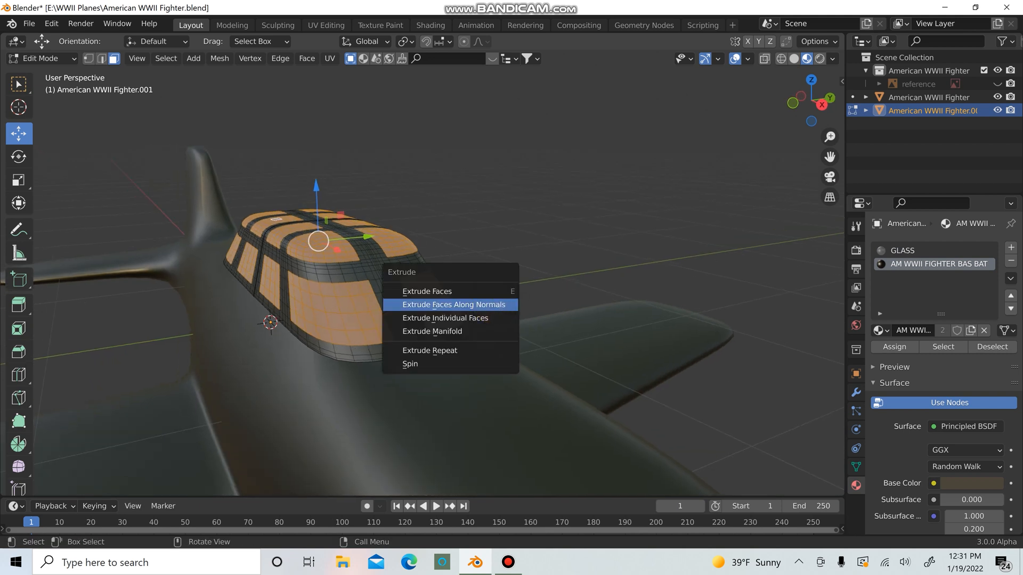
left_click(491, 304)
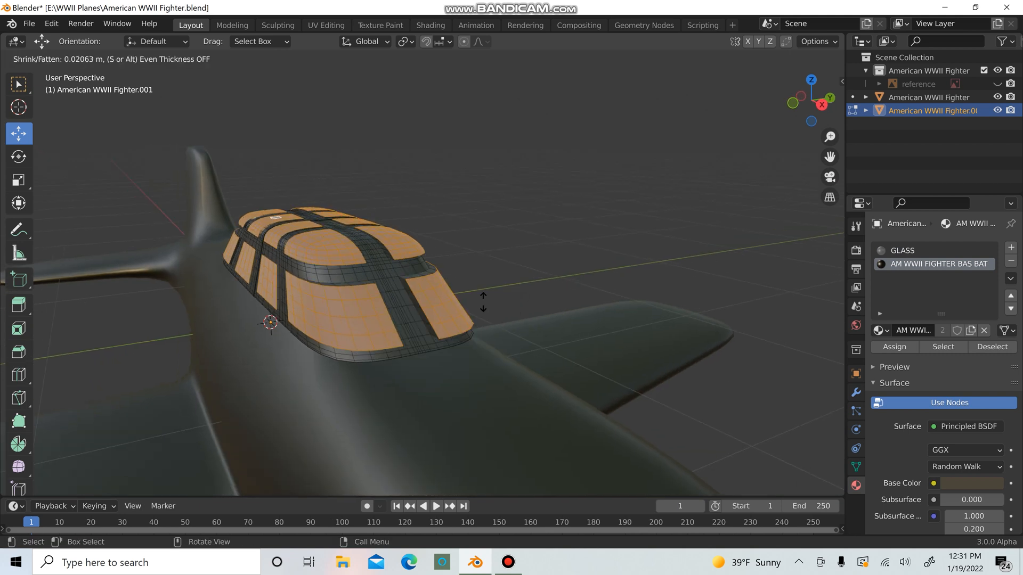
left_click(447, 292)
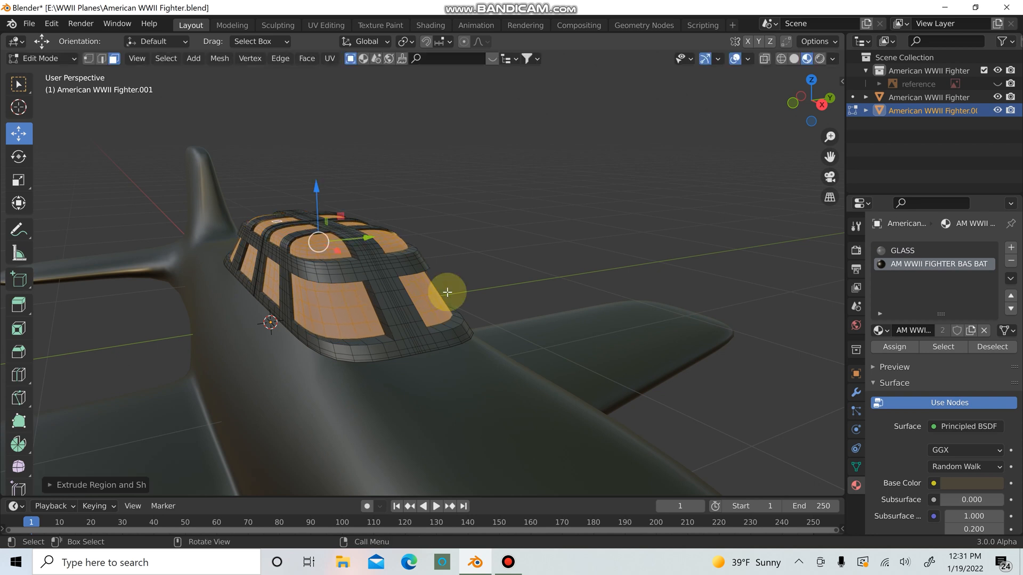
key("Tab")
left_click(499, 274)
Examine the whole fighter and its recessed canopy windows from several sides and distances
scroll(506, 288, "down", 5)
mouse_move(500, 303)
middle_mouse_down()
mouse_move(389, 285)
mouse_move(339, 326)
mouse_move(538, 322)
mouse_move(577, 306)
mouse_move(504, 297)
middle_mouse_up()
scroll(375, 293, "up", 6)
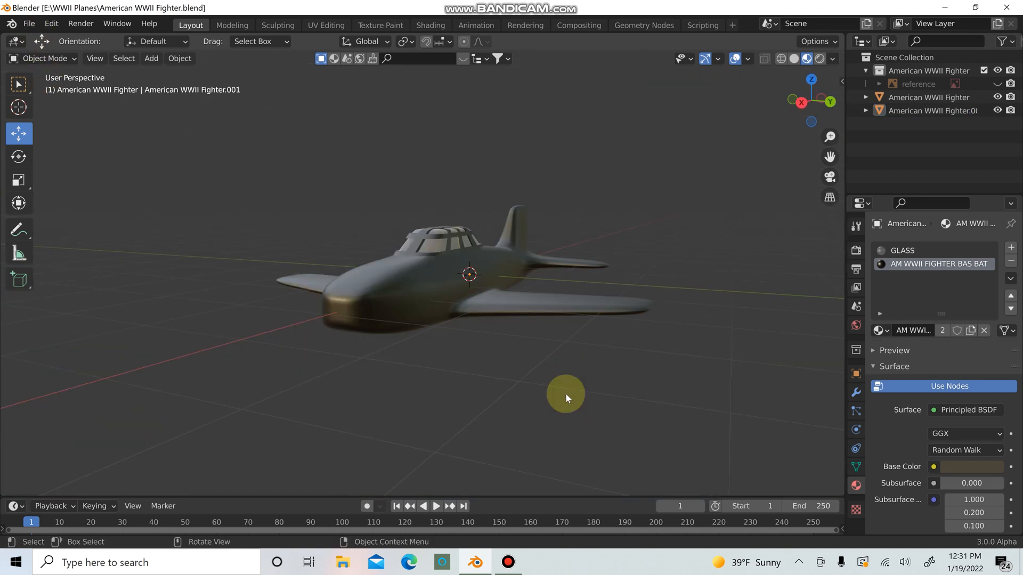
scroll(535, 389, "up", 1)
middle_click_drag(506, 386, 635, 392)
scroll(620, 385, "down", 1)
scroll(612, 375, "up", 1)
scroll(608, 369, "down", 1)
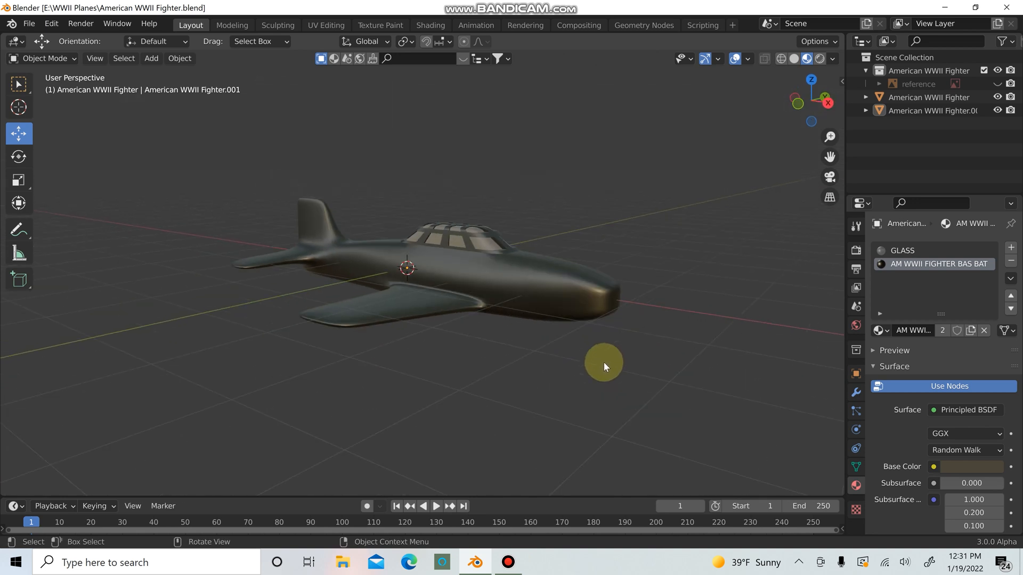
middle_click_drag(603, 362, 554, 405)
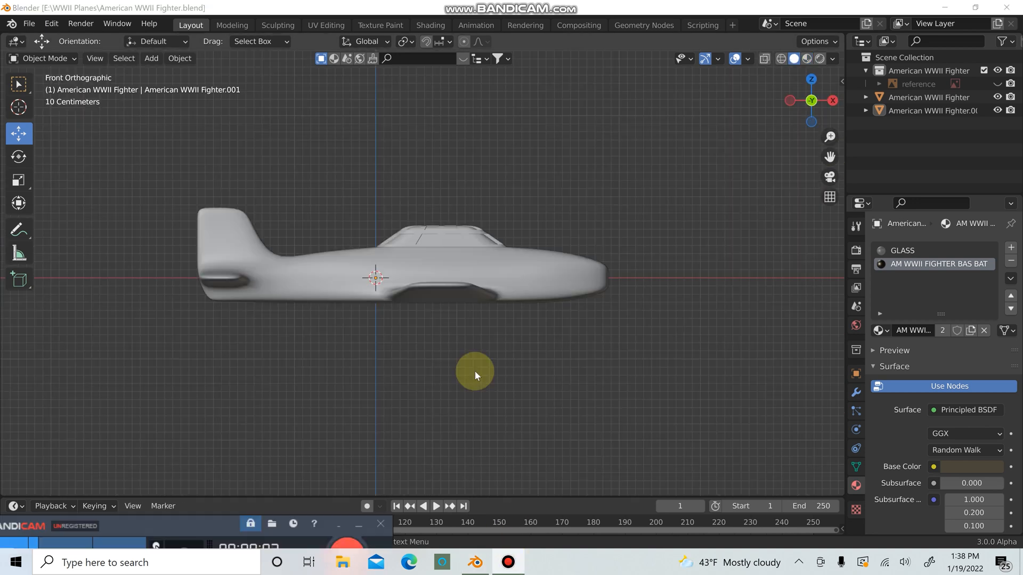
middle_click_drag(474, 371, 358, 396)
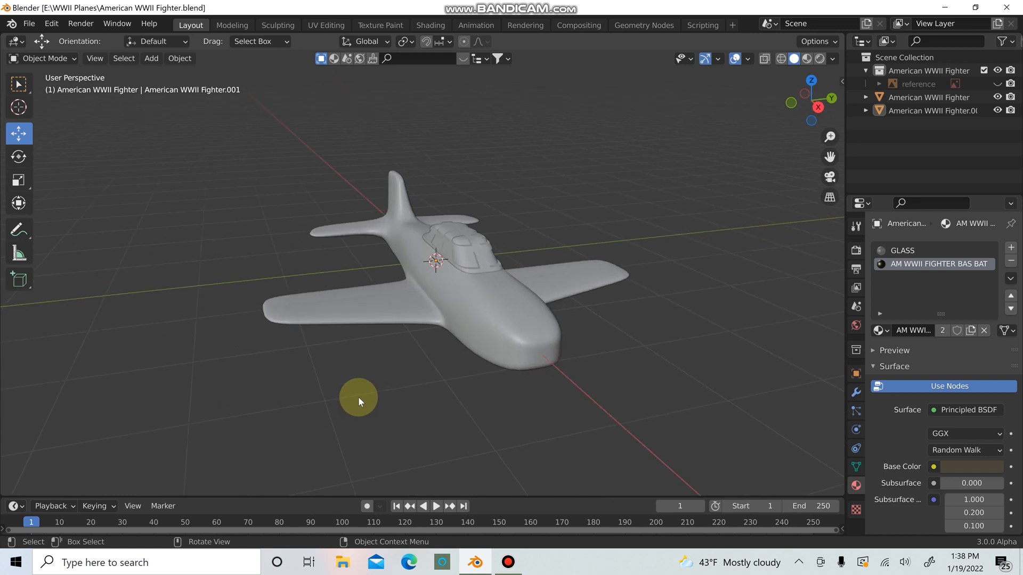
scroll(358, 398, "up", 3)
scroll(532, 363, "down", 4)
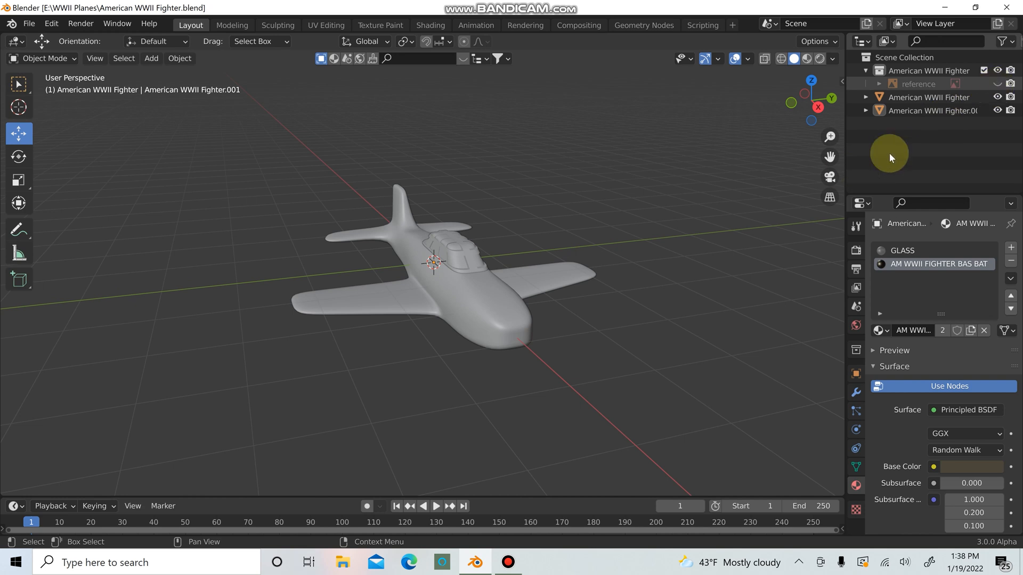
Show the reference image beside the model and compare the photo with the canopy and the fuselage nose
left_click(997, 84)
left_click(997, 97)
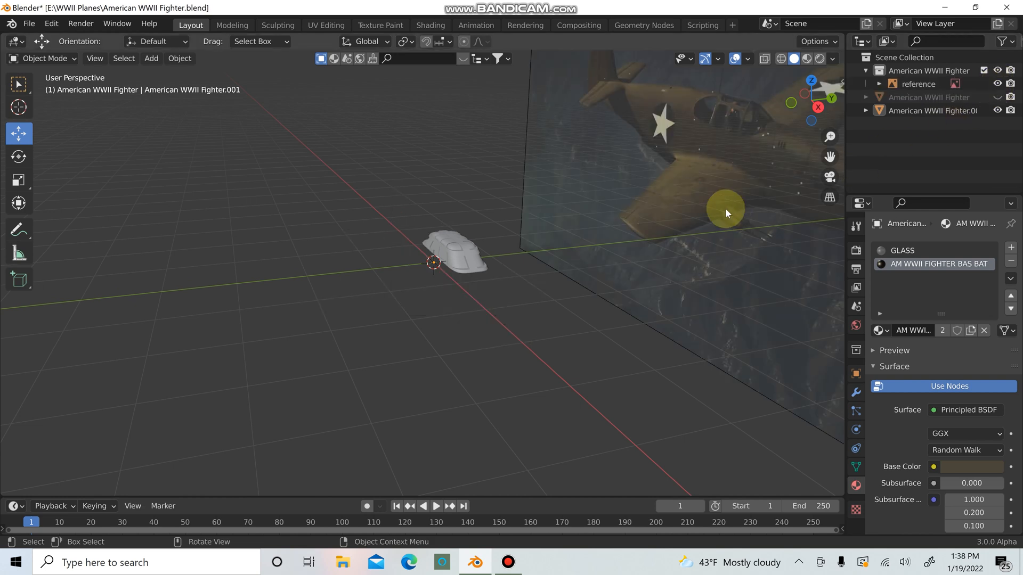
middle_click_drag(724, 208, 687, 227)
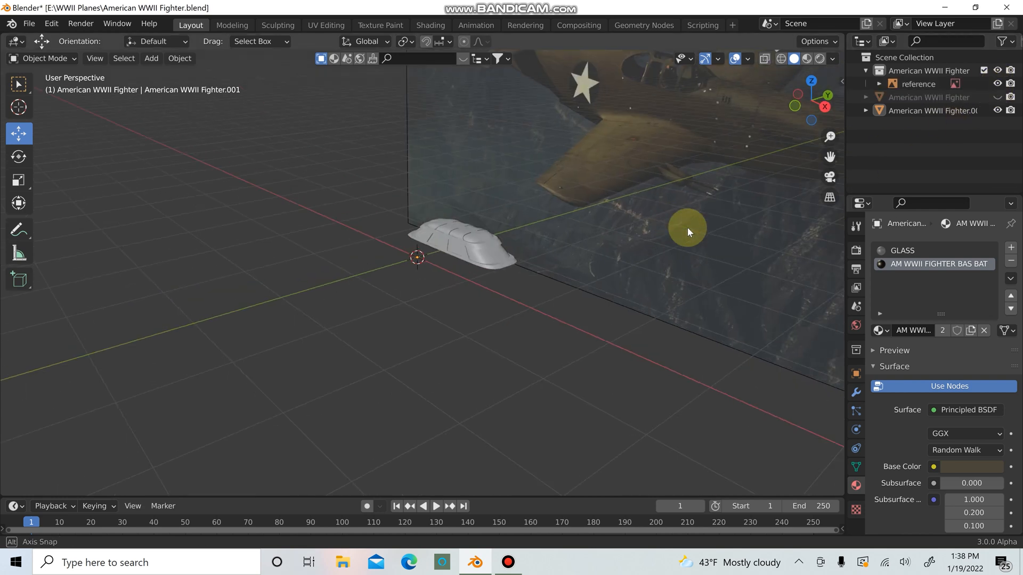
left_click(997, 97)
scroll(725, 251, "up", 3)
middle_click_drag(746, 245, 497, 315)
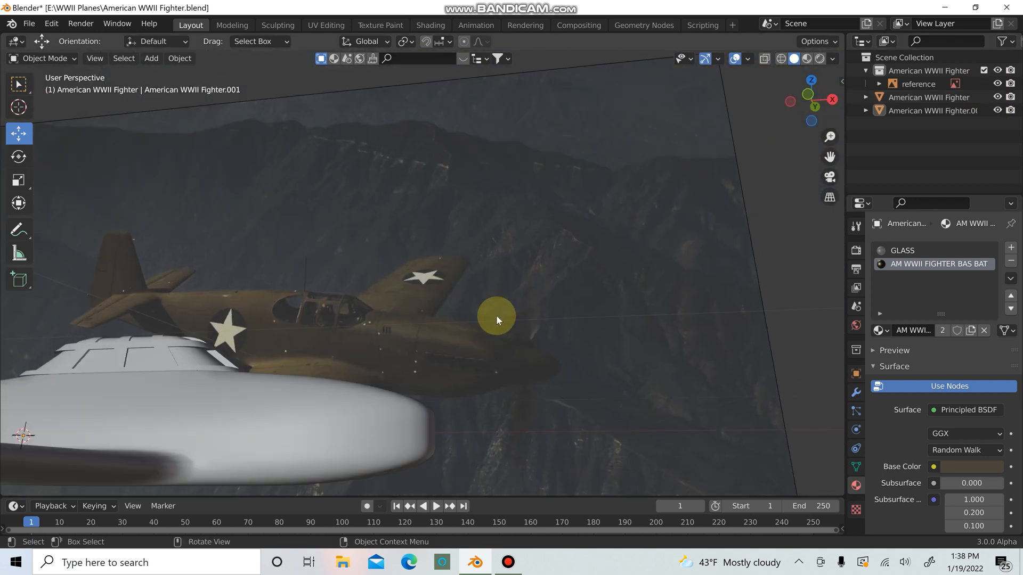
scroll(456, 352, "down", 5)
middle_click_drag(455, 352, 294, 382)
Select the front nose faces of the fuselage in Edit Mode and try to inset them
left_click(350, 394)
key("Tab")
left_click_drag(283, 383, 316, 406)
middle_click_drag(316, 406, 399, 321)
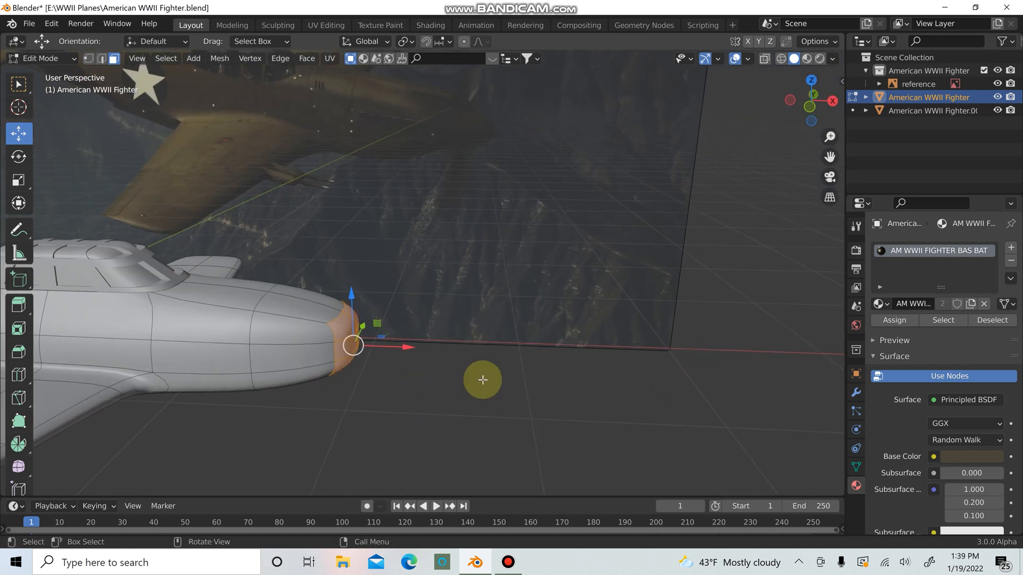
key("i")
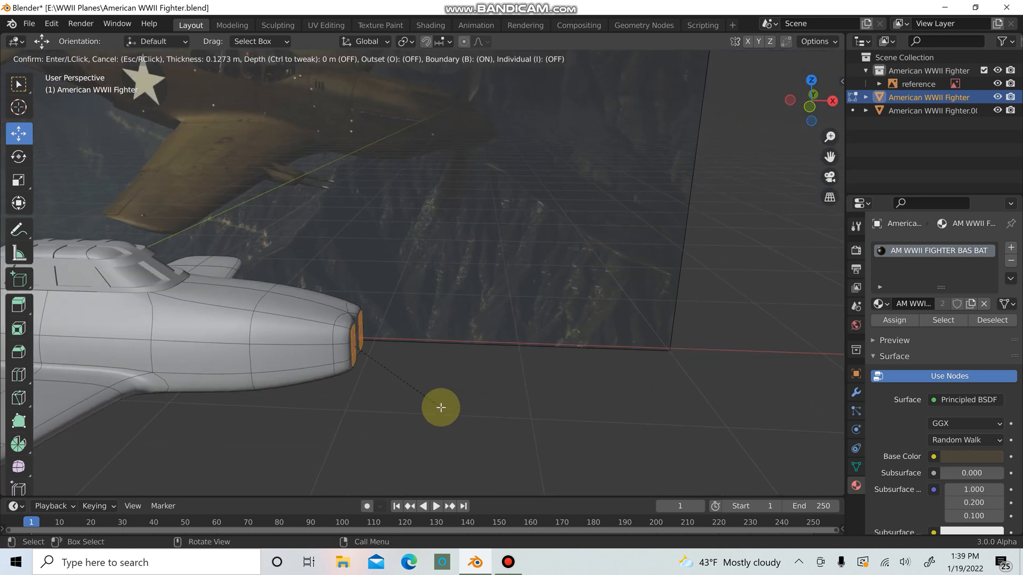
left_click(509, 408)
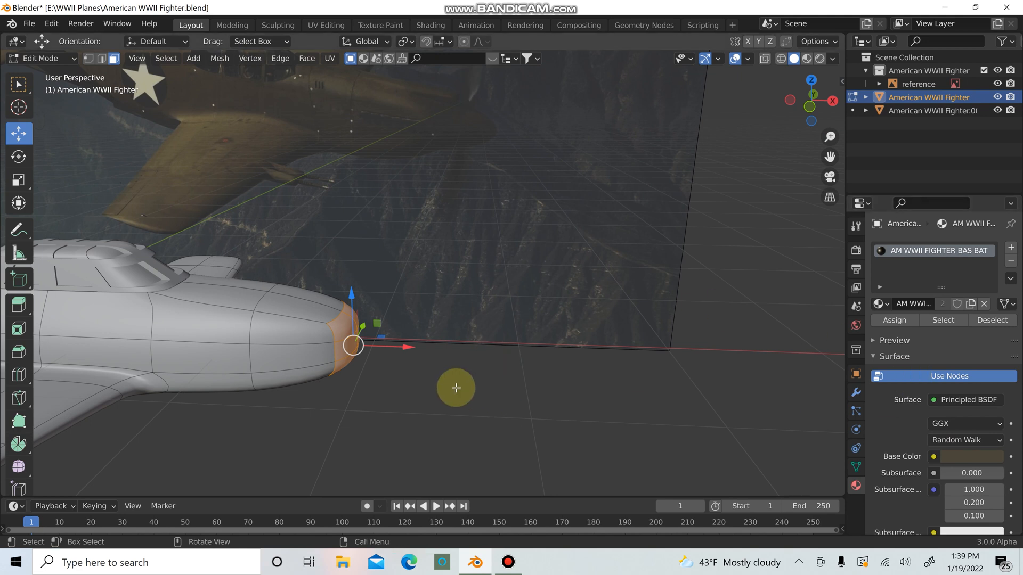
Extrude the nose faces back into the fuselage and scale the recessed end to about 0.70
key("e")
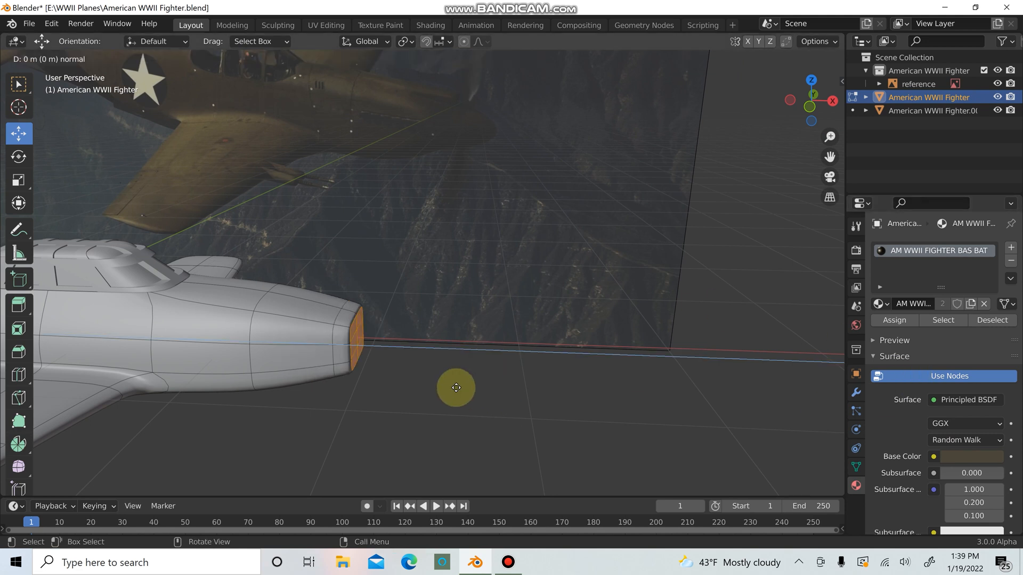
left_click(397, 380)
middle_click_drag(468, 391, 385, 388)
key("s")
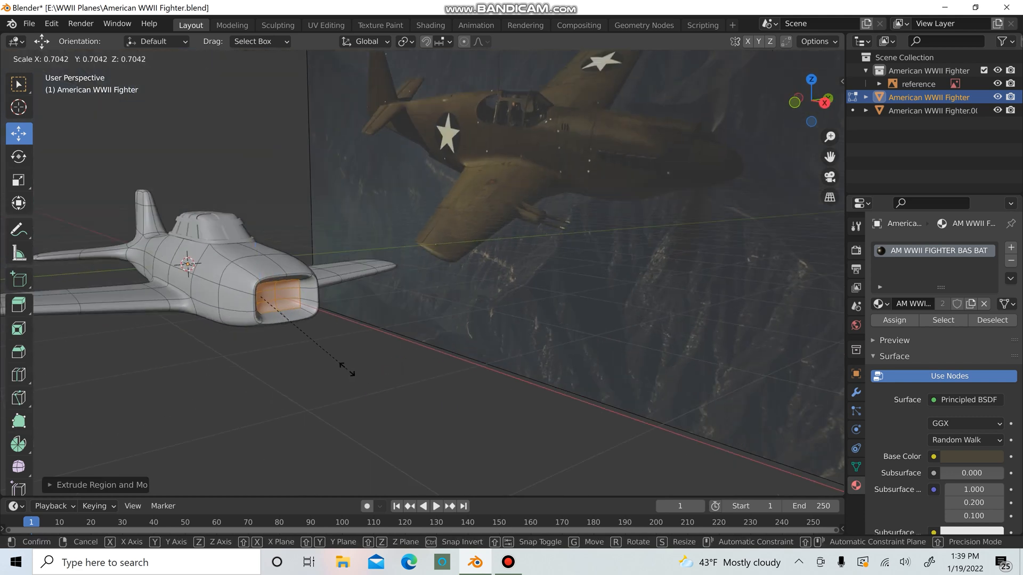
left_click(346, 367)
Select the rim loop of the nose opening together with all vertices of its inner recess
middle_click_drag(327, 365, 334, 356)
left_click(332, 367)
scroll(332, 366, "up", 3)
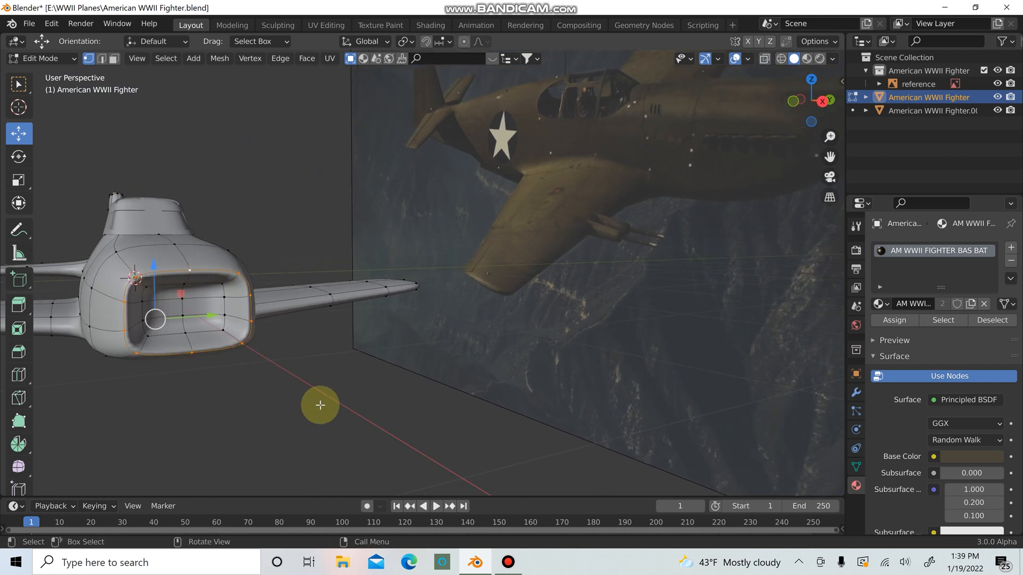
left_click(143, 303, "alt+shift")
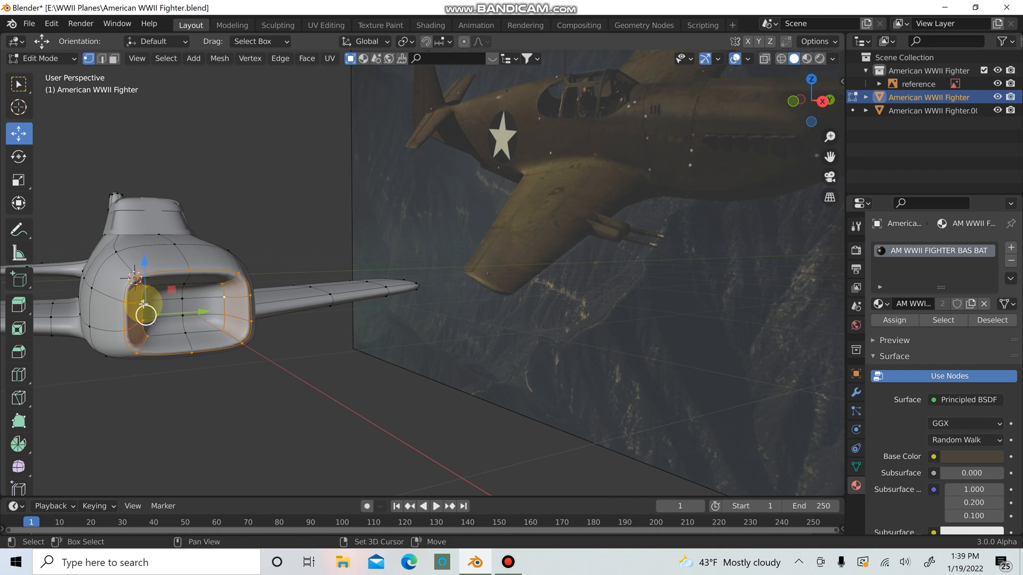
key("ctrl+z")
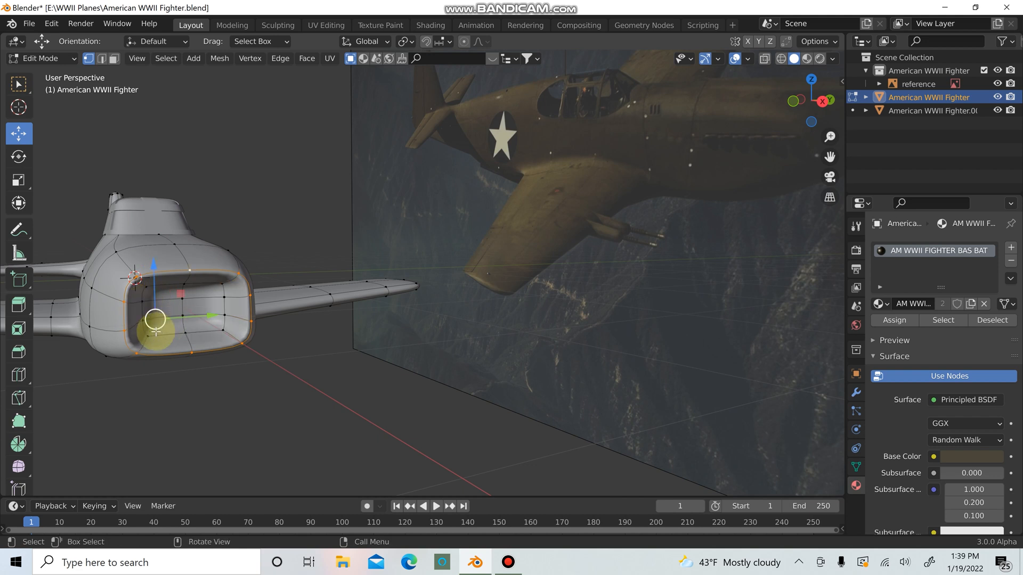
left_click(149, 332, "alt+shift")
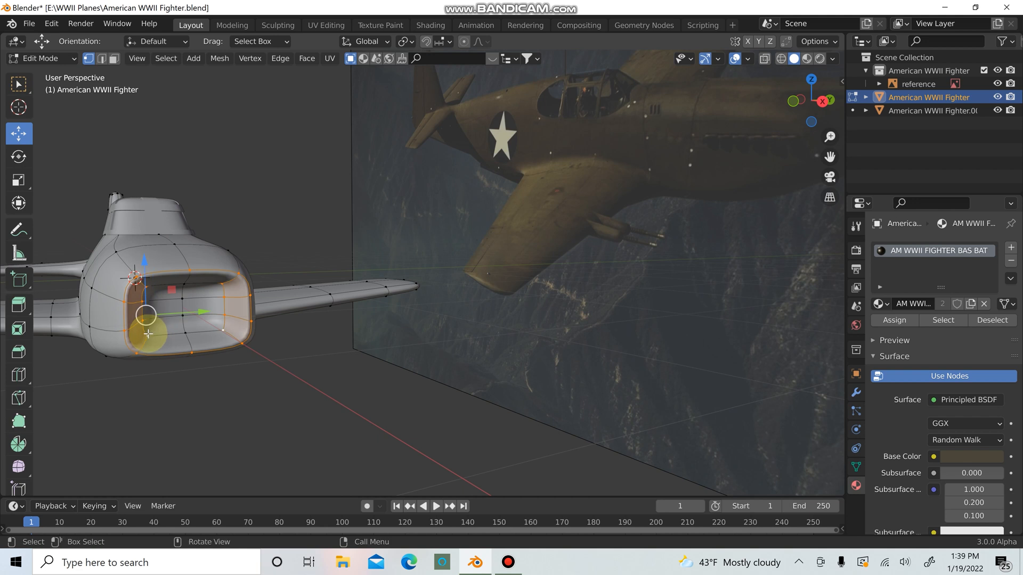
key("ctrl+z")
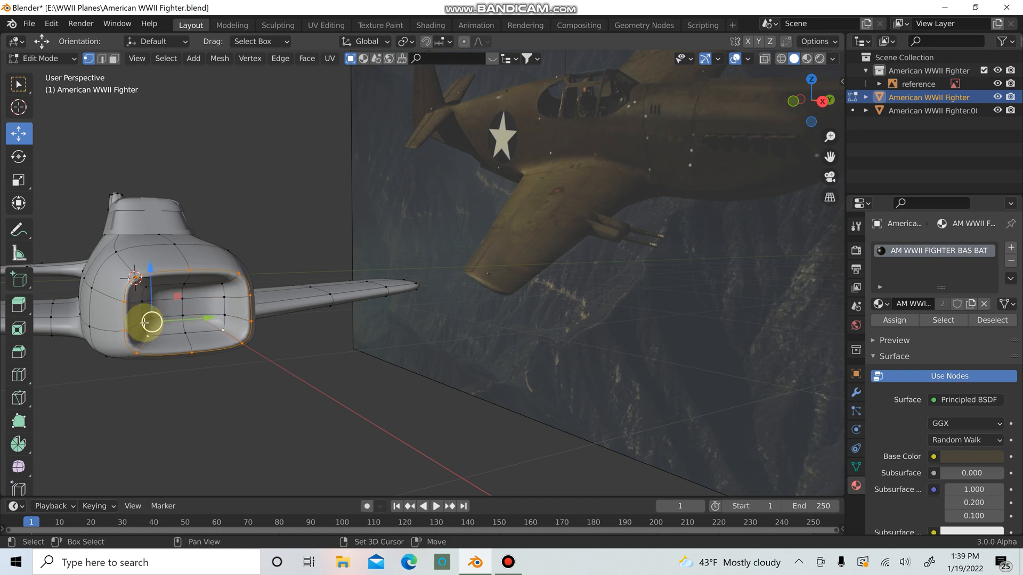
left_click(147, 304, "alt+shift")
left_click(147, 286, "shift")
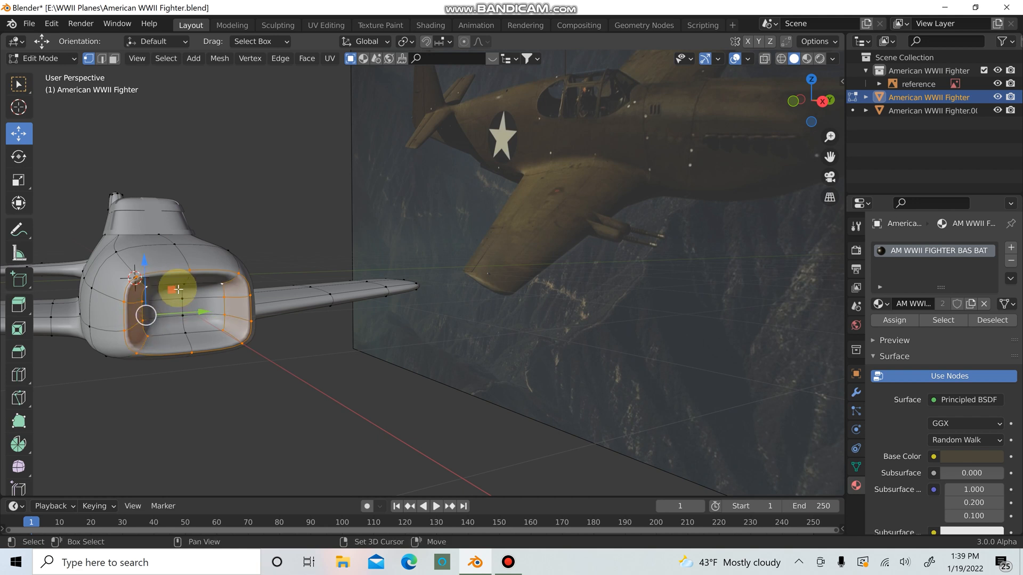
left_click(179, 289, "shift")
left_click(182, 303, "shift")
left_click(185, 321, "shift")
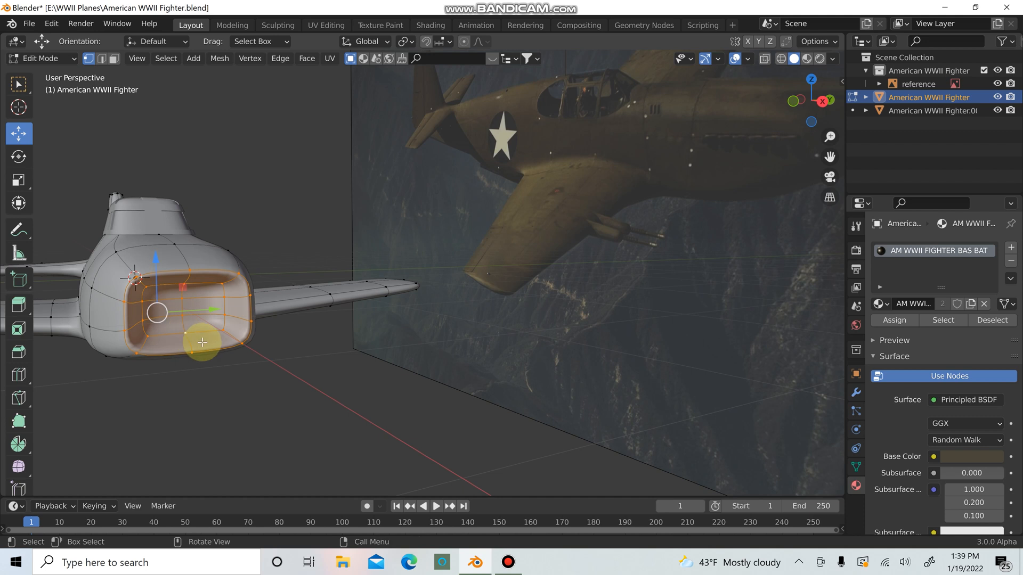
Scale the selected nose opening down slightly and evenly
middle_click_drag(223, 351, 447, 334)
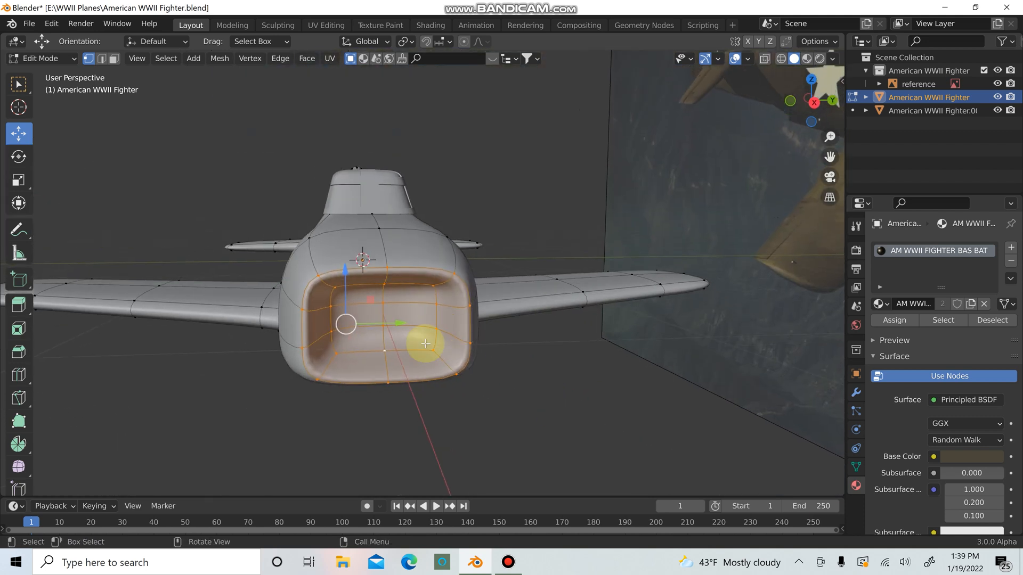
key("s")
left_click(441, 373)
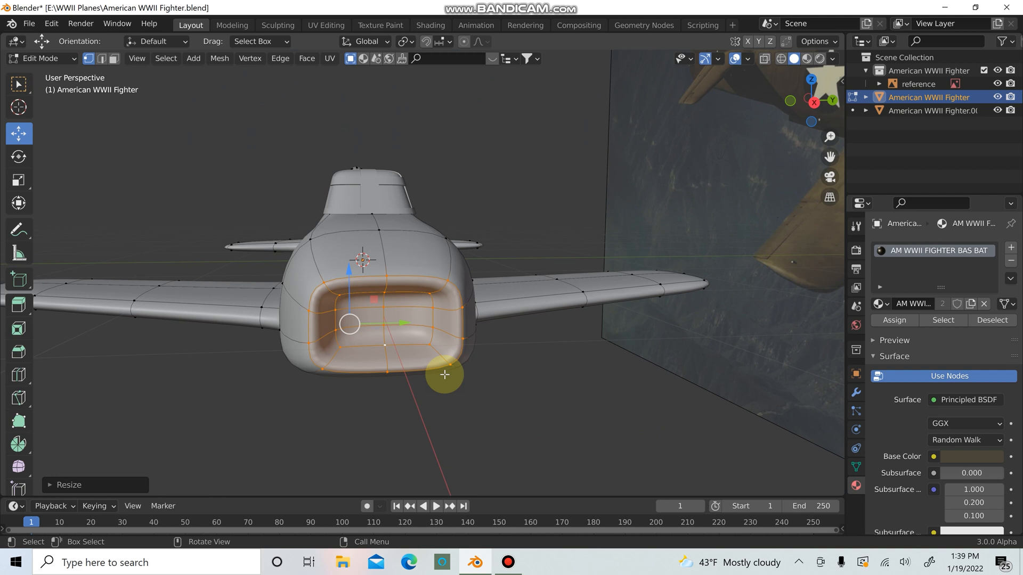
Narrow the nose opening along the Y axis with the Scale tool, adjust its height slightly, and return to Object Mode
left_click(12, 177)
left_click_drag(408, 325, 374, 321)
scroll(534, 382, "down", 2)
middle_click_drag(534, 382, 482, 327)
scroll(730, 408, "up", 3)
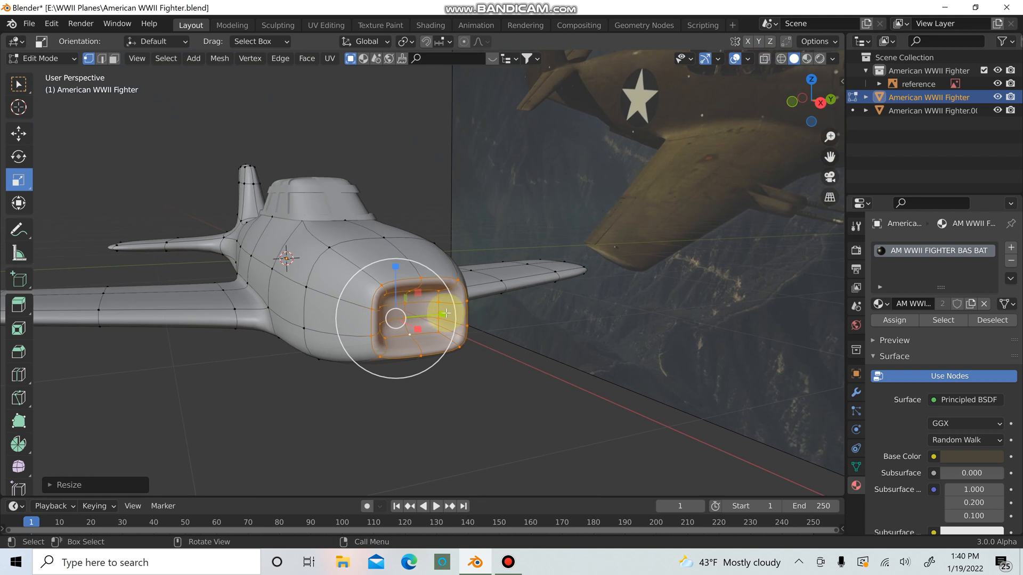
left_click_drag(445, 313, 432, 314)
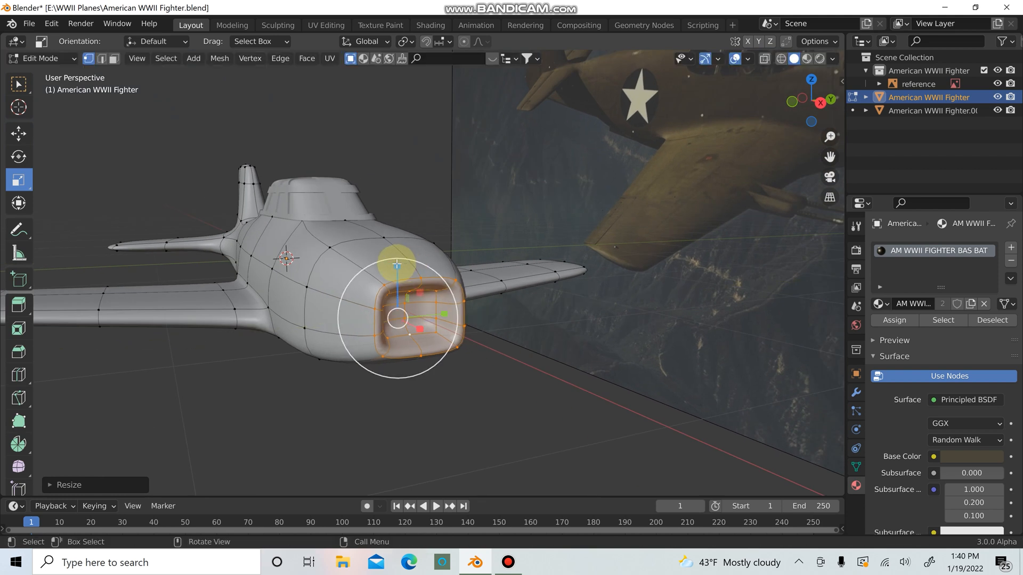
left_click_drag(397, 265, 393, 263)
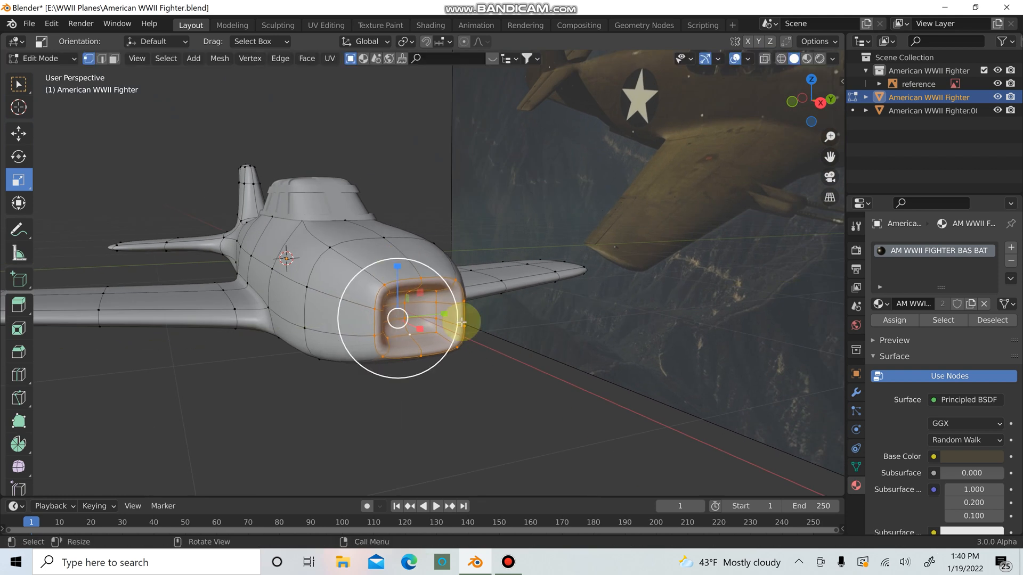
left_click_drag(462, 317, 438, 314)
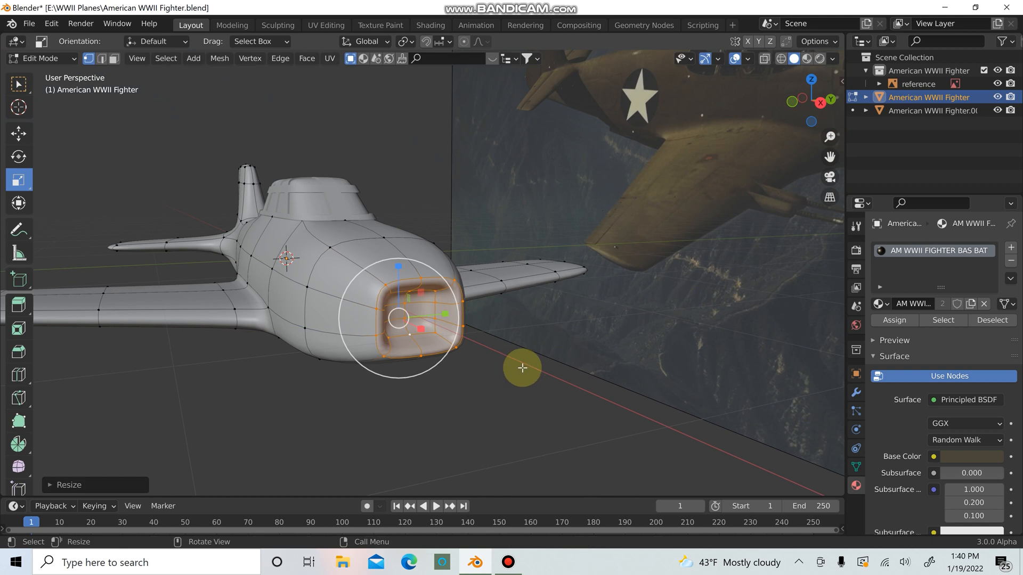
key("Tab")
middle_click_drag(515, 384, 577, 356)
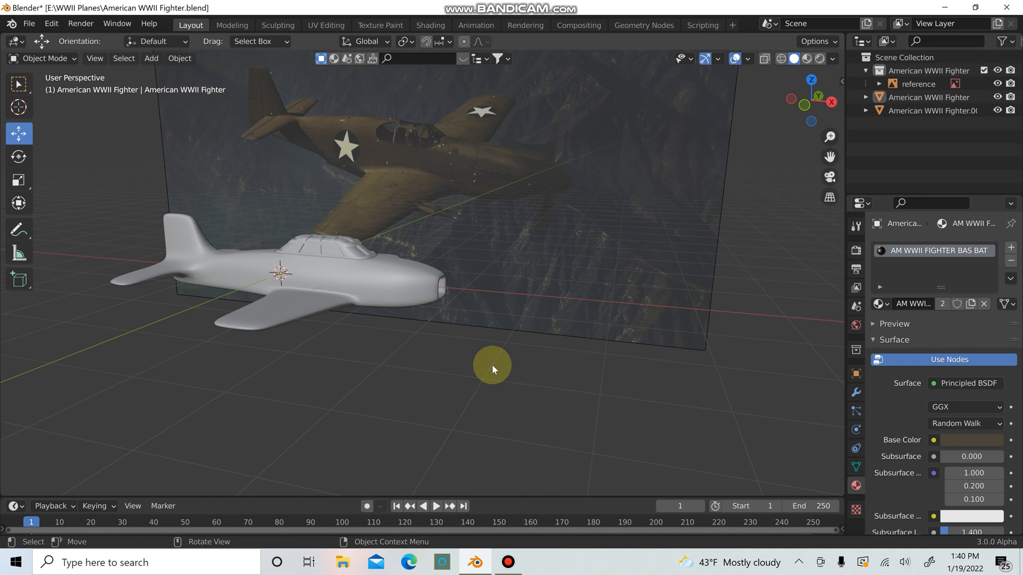
Add a mesh cylinder with 12 vertices to the scene
key("shift+a")
mouse_move(465, 288)
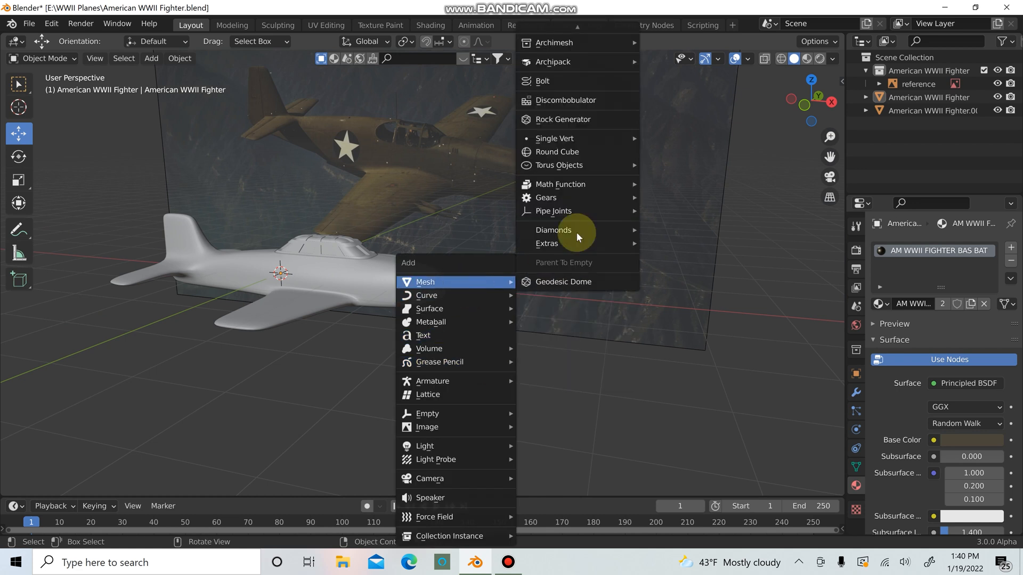
mouse_move(581, 22)
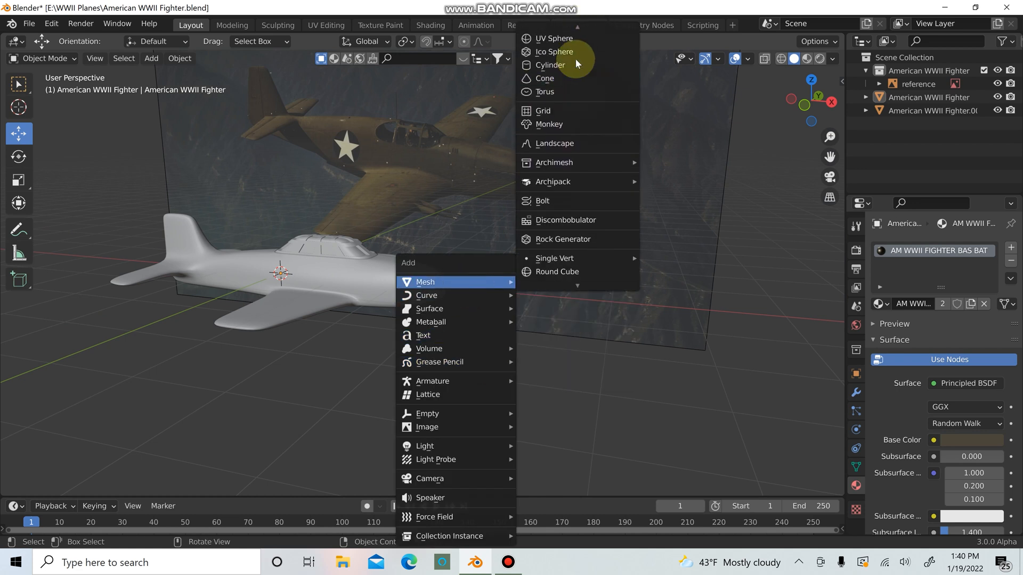
left_click(568, 66)
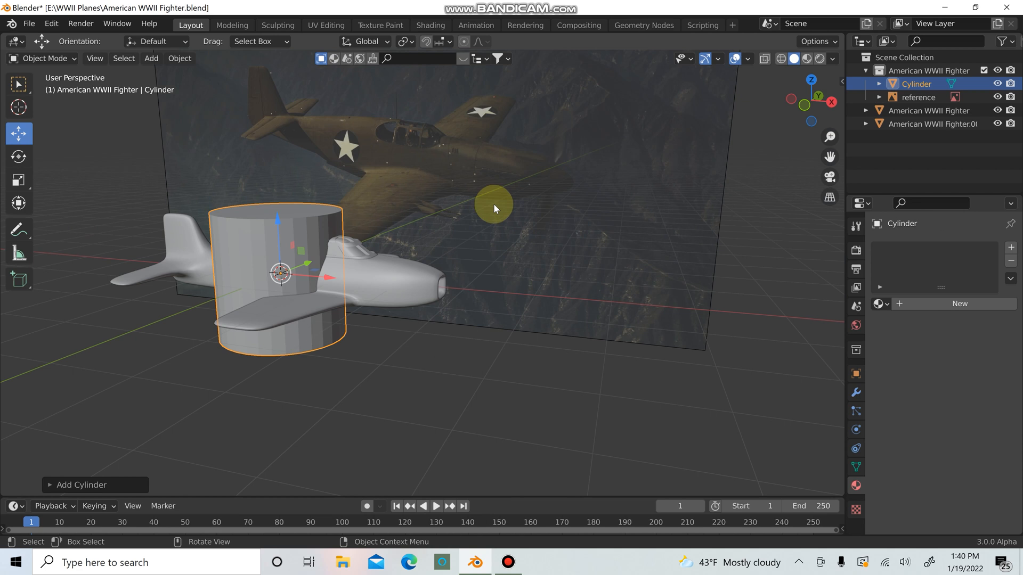
left_click(88, 484)
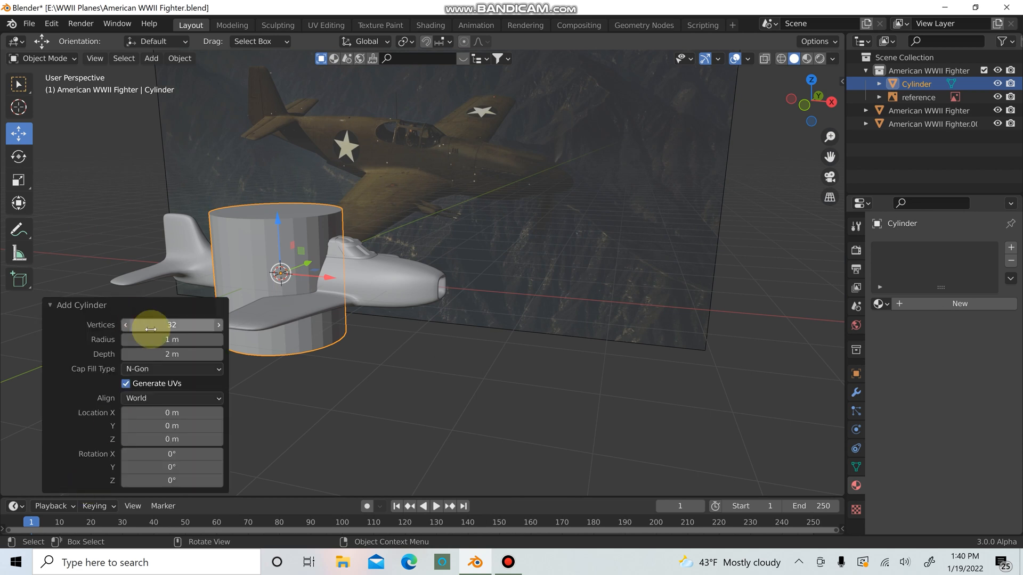
left_click(151, 329)
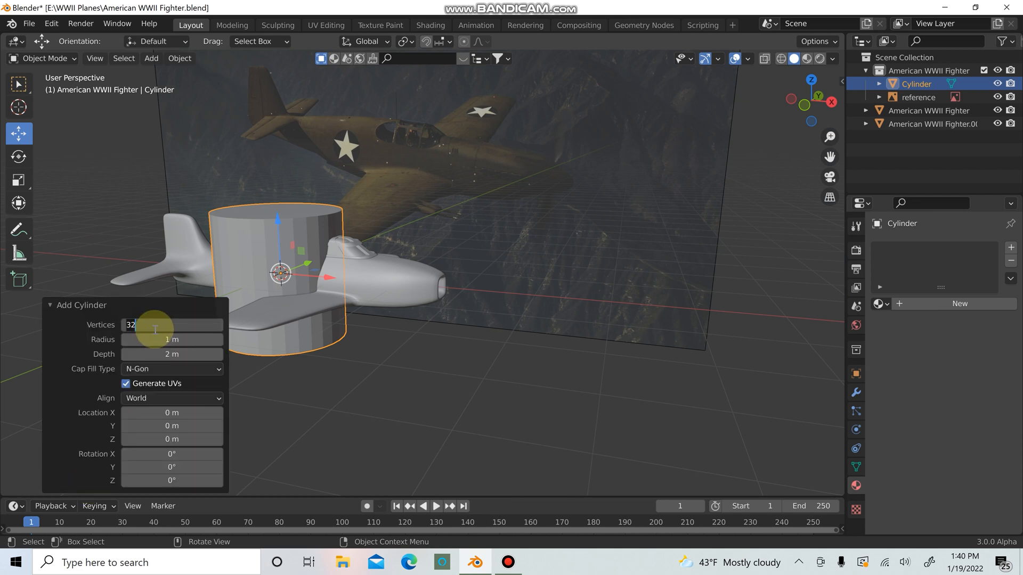
key("Return")
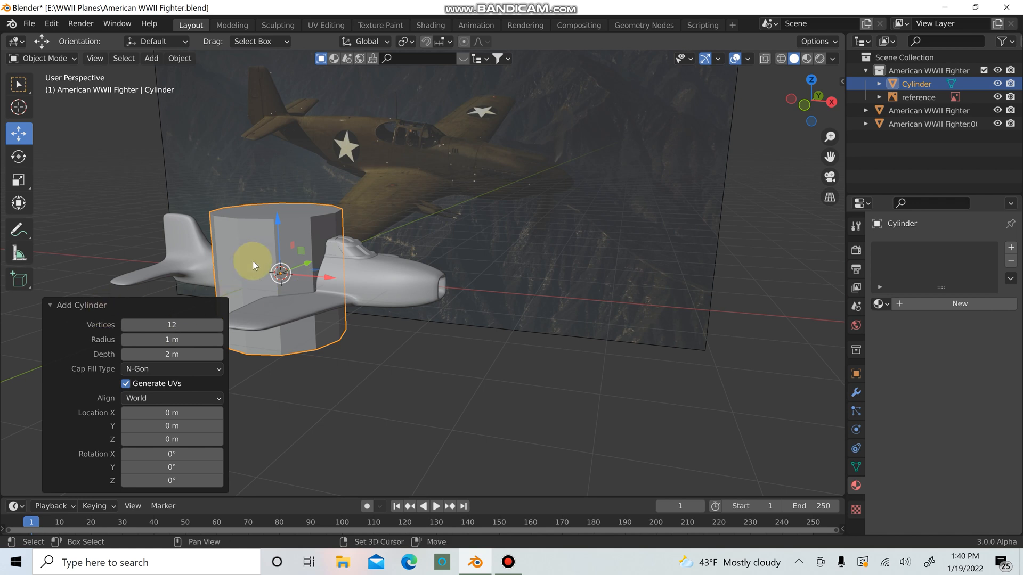
Try rotating the cylinder 90° about the X axis and undo the rotation
middle_click_drag(252, 261, 316, 271, "shift")
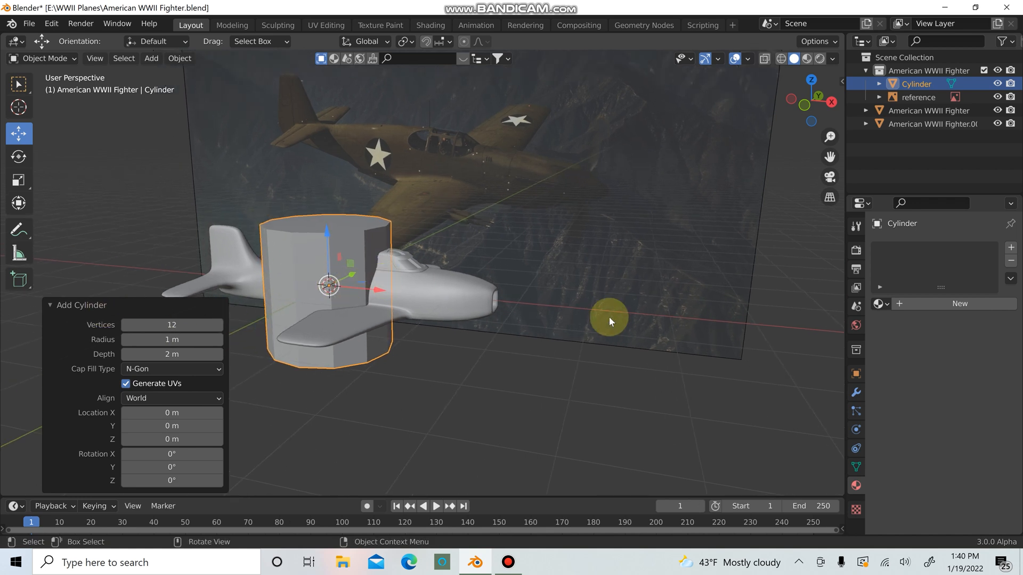
key("n")
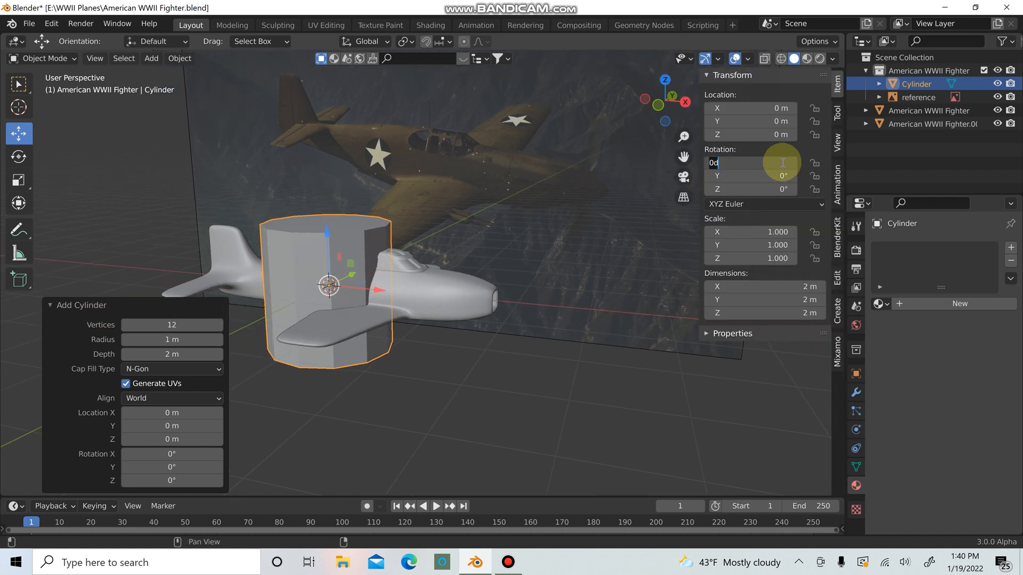
type("90")
key("Return")
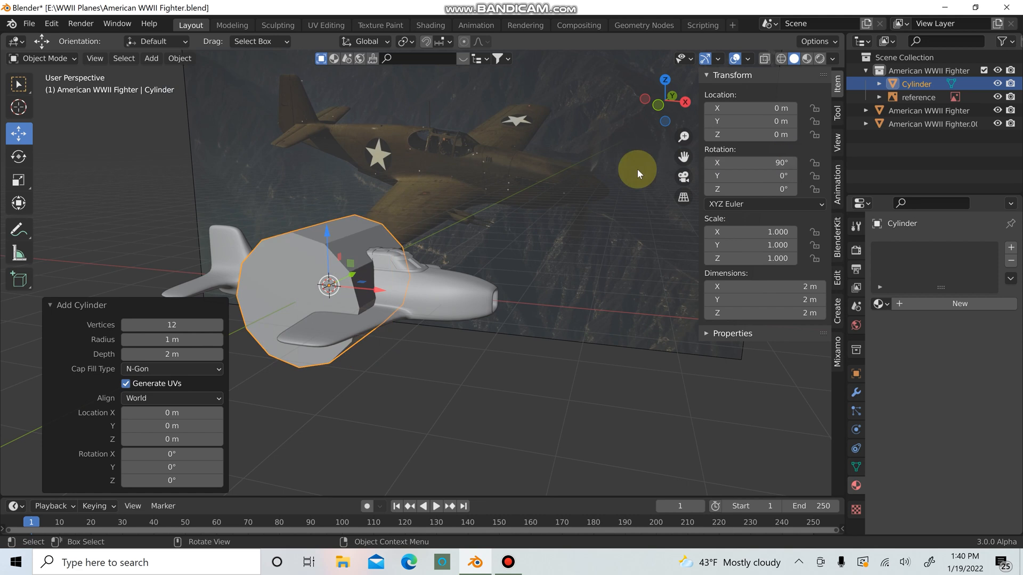
key("ctrl+z")
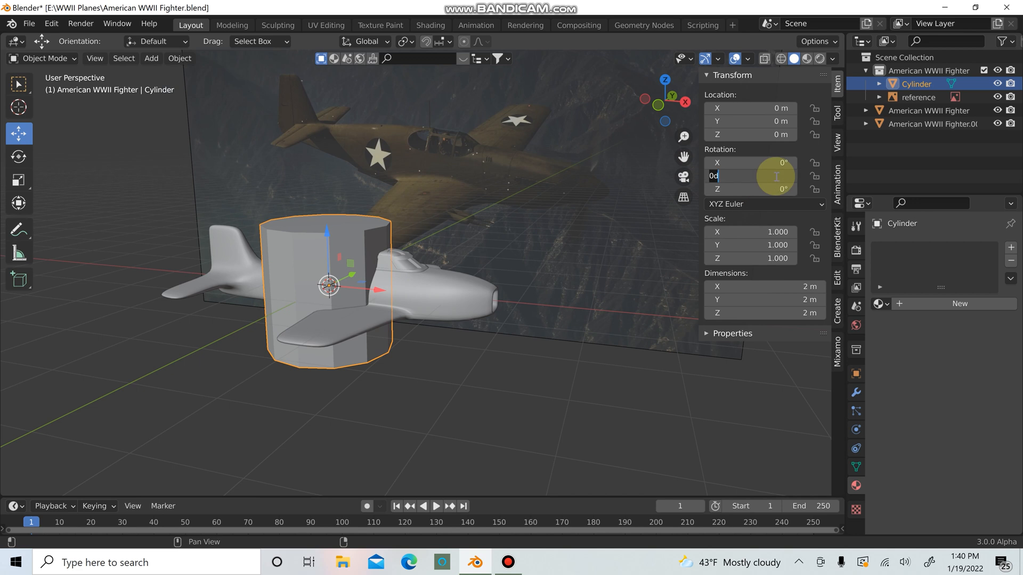
Set the cylinder's Y rotation to 90° and move it about 3.77 m along X, in front of the fighter's nose
type("90")
key("Return")
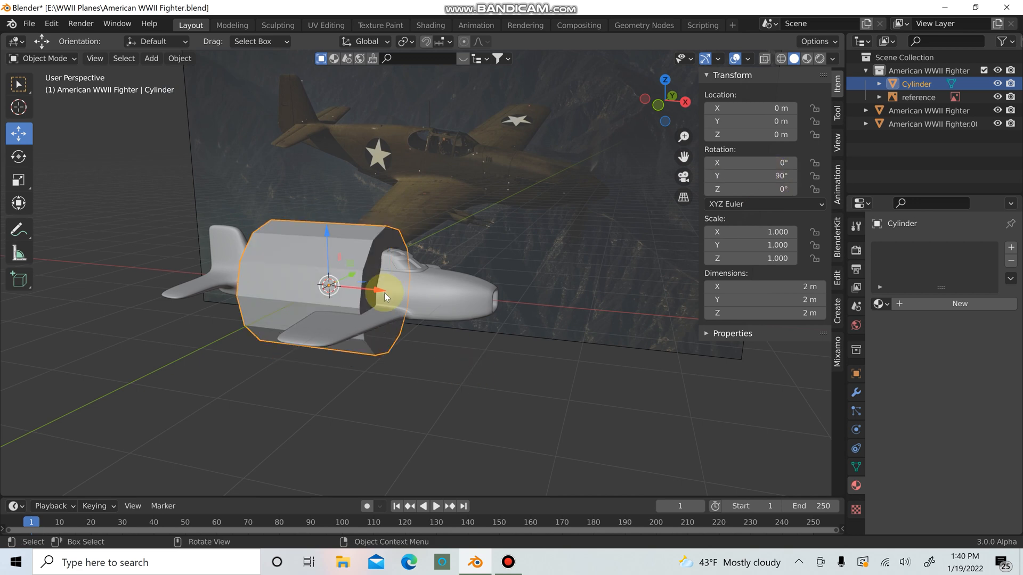
left_click_drag(384, 292, 635, 353)
key("n")
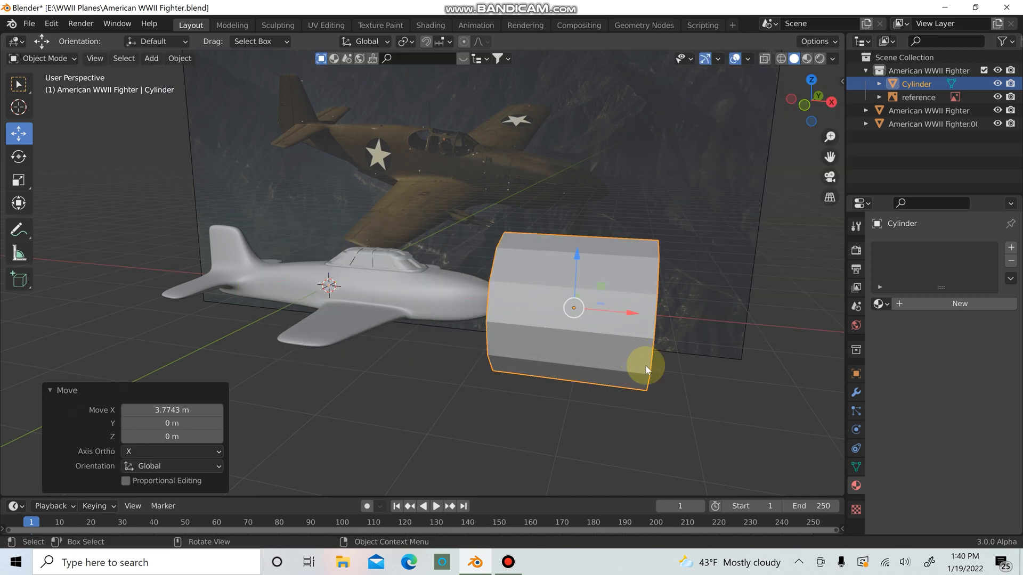
Scale the cylinder down evenly to about 0.274, and shrink it again by a factor of about 0.433
key("s")
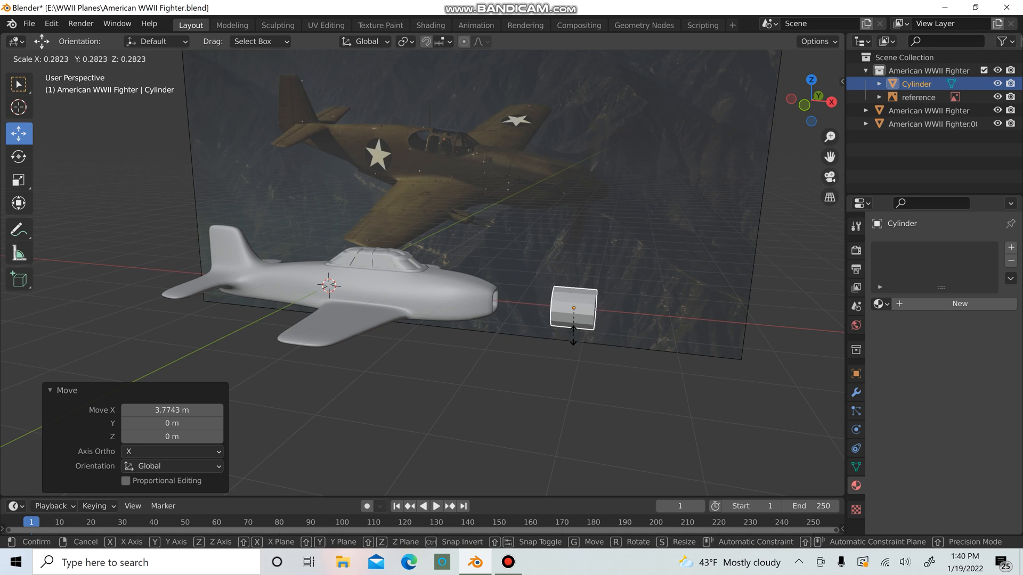
left_click(574, 335)
scroll(578, 337, "up", 5)
middle_click_drag(574, 338, 260, 287, "shift")
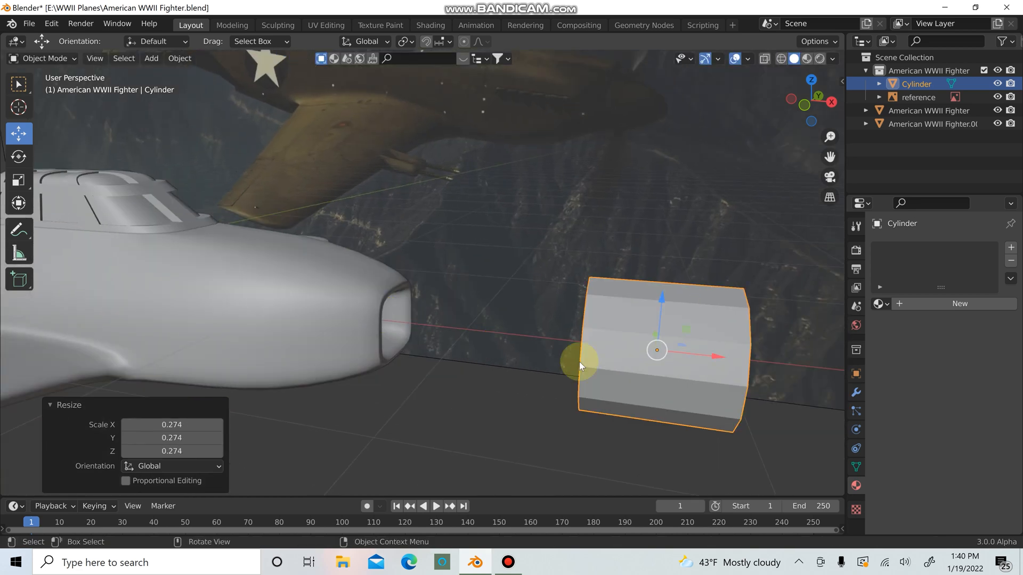
key("s")
left_click(639, 376)
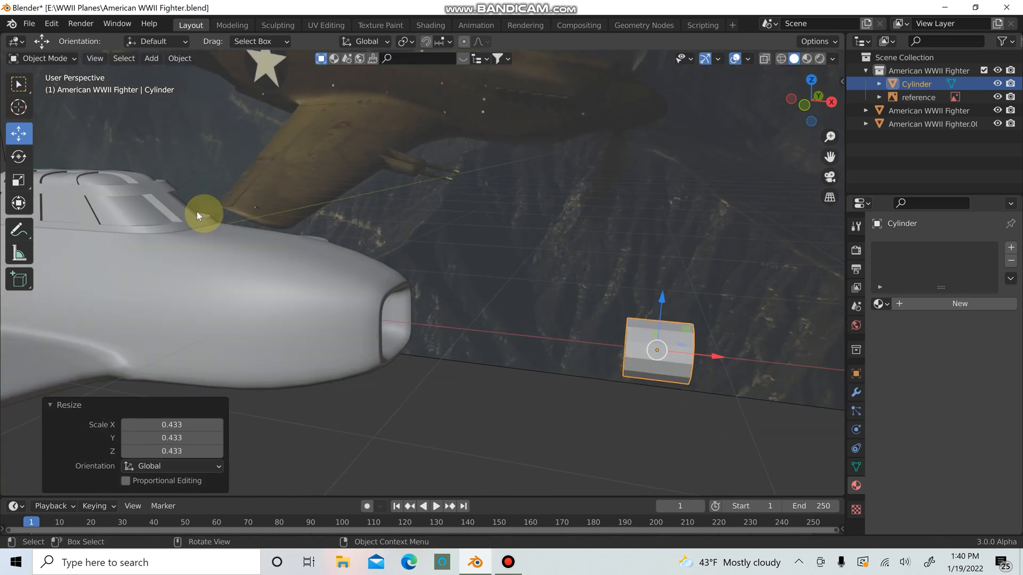
Move the cylinder back along X into the nose opening and scale it evenly to about 0.614 so it fits inside
left_click_drag(719, 354, 484, 344)
middle_click_drag(522, 349, 458, 344)
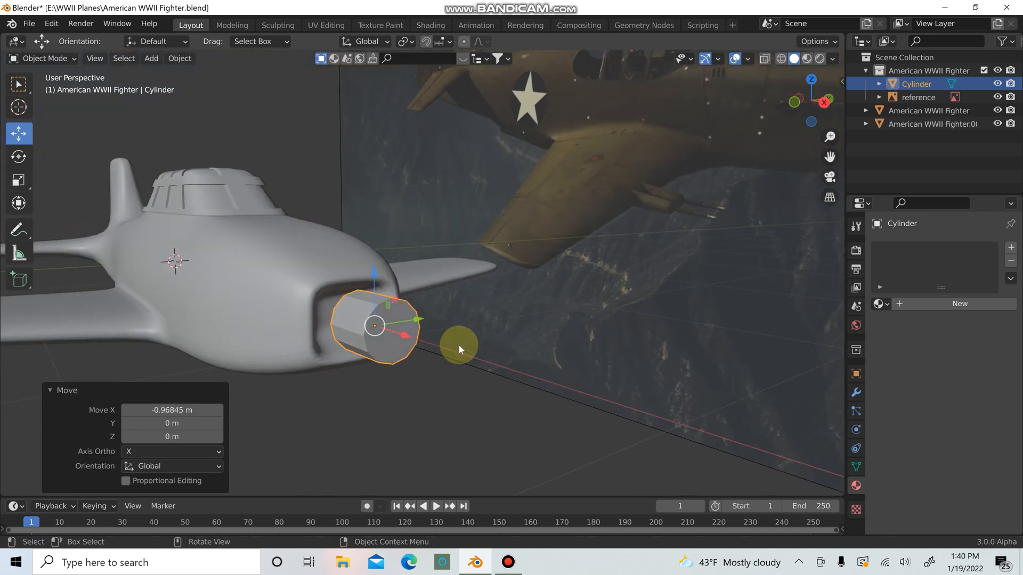
key("s")
left_click(407, 340)
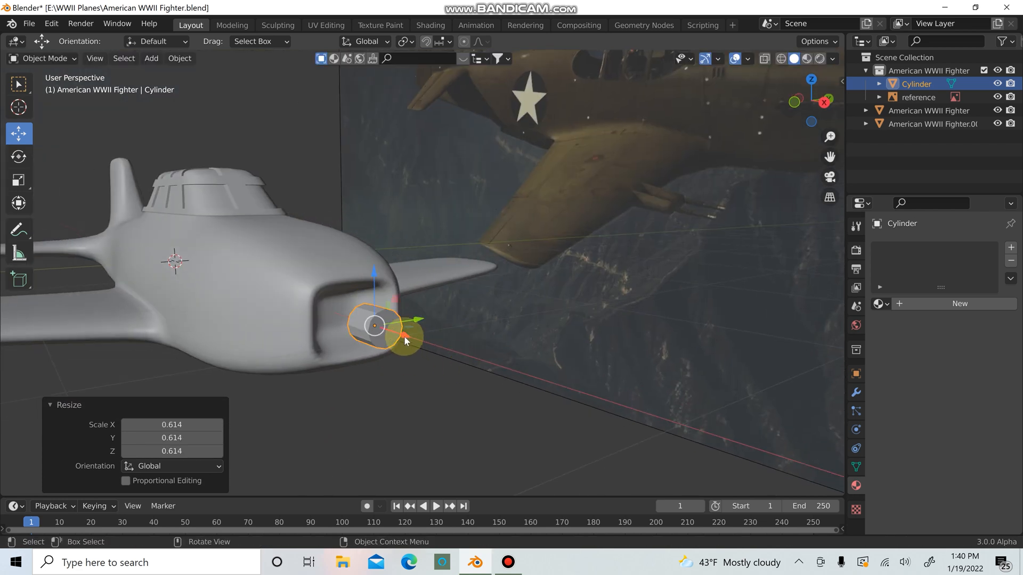
left_click_drag(407, 340, 382, 326)
middle_click_drag(383, 325, 457, 311)
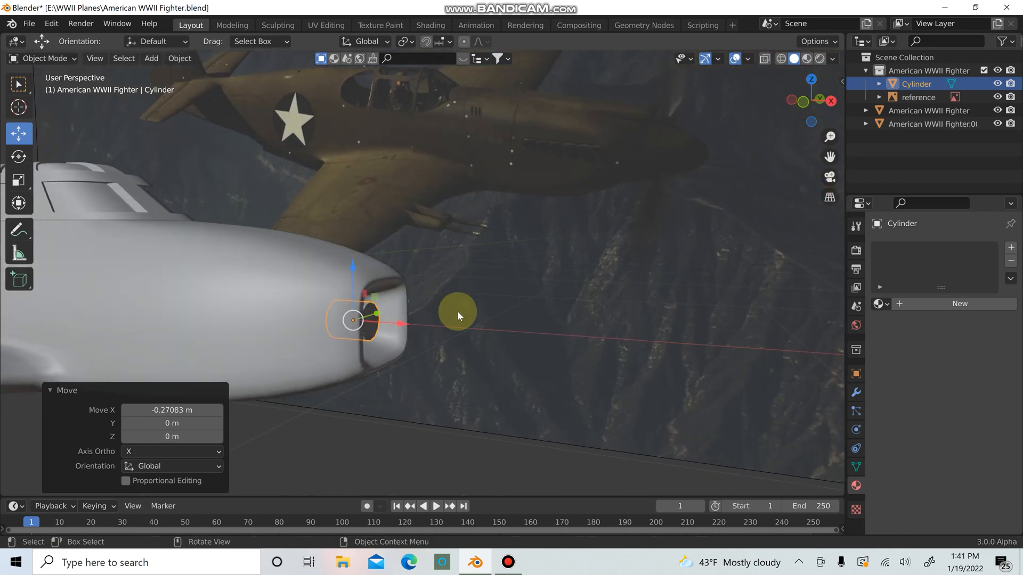
Shade the cylinder smooth and enable Auto Smooth at 30° for its normals
right_click(378, 329)
left_click(379, 309)
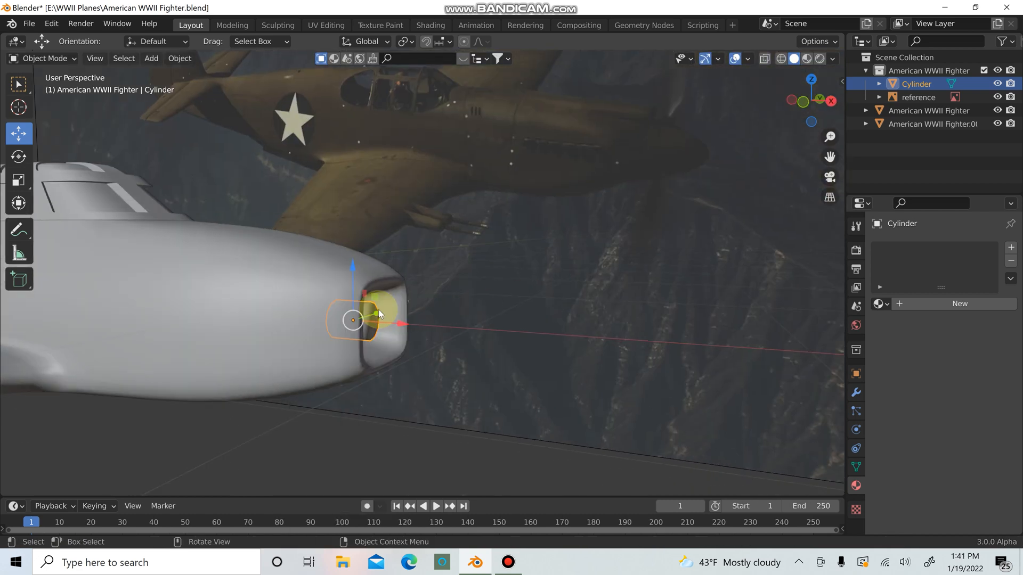
middle_click_drag(379, 309, 337, 315)
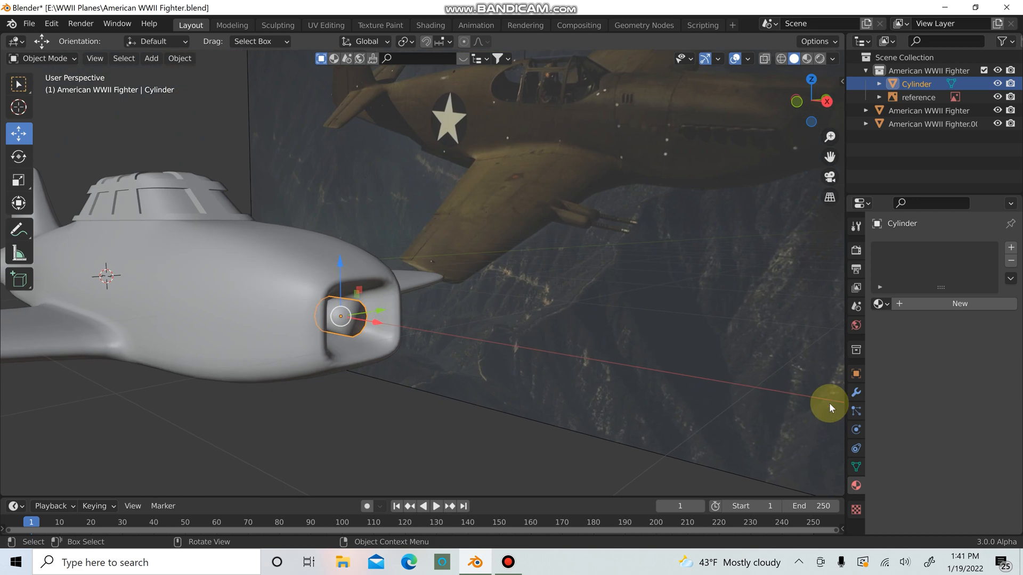
left_click(856, 467)
left_click(932, 510)
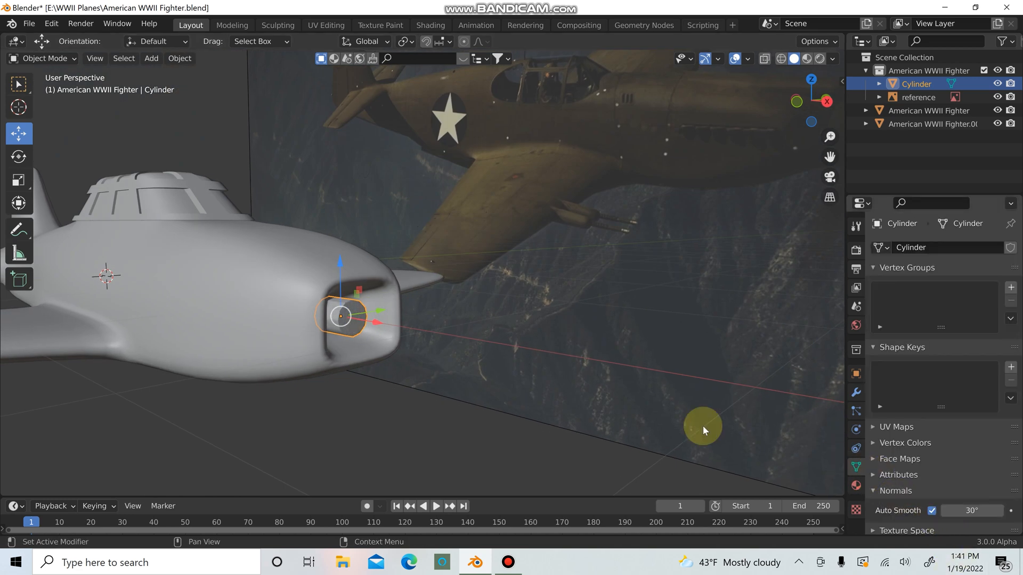
Scale the cylinder slightly down to about 0.954 within the nose opening
middle_click_drag(702, 426, 426, 308)
key("s")
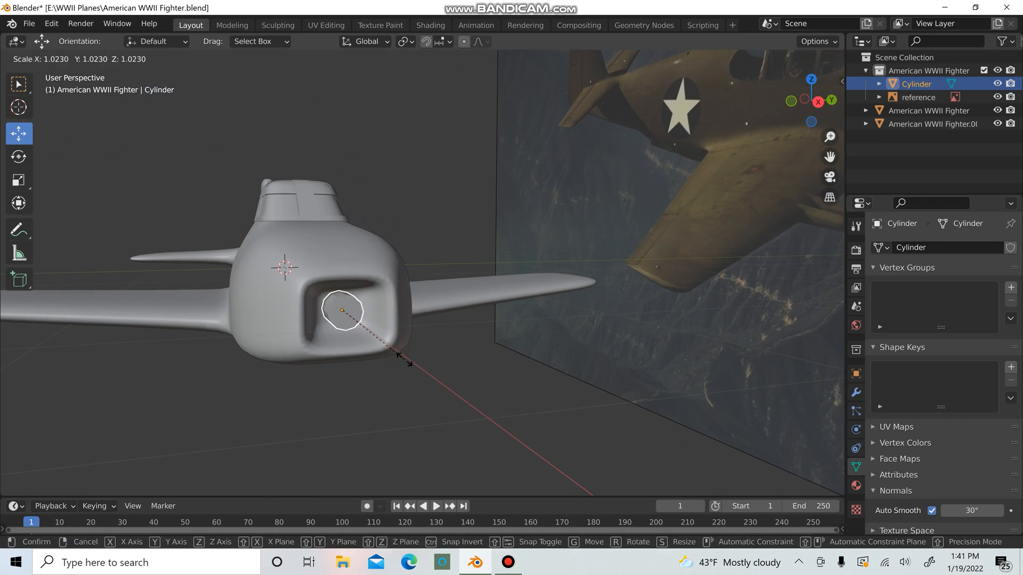
left_click(404, 351)
middle_click_drag(404, 351, 414, 362)
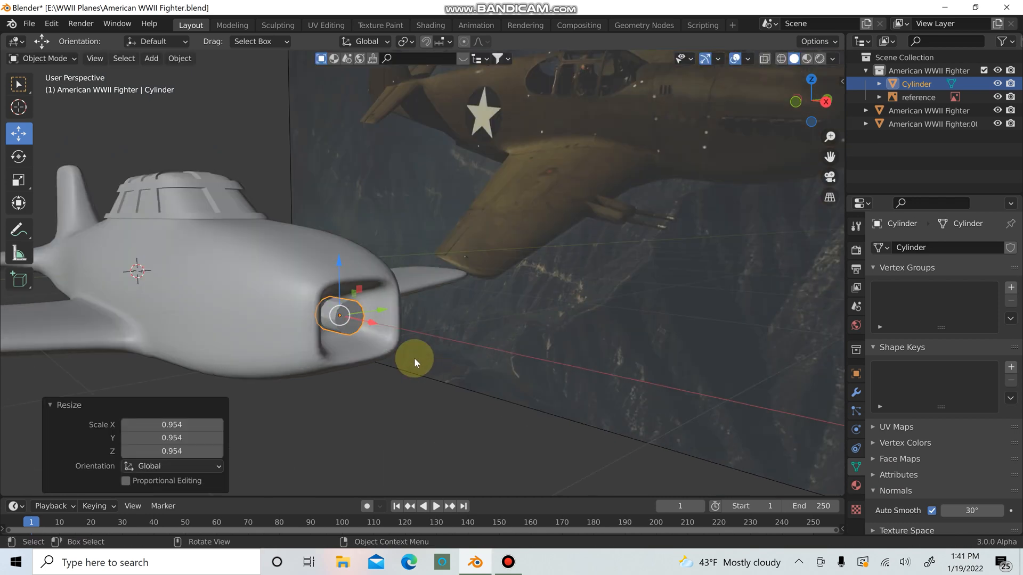
Extrude the cylinder's front end face about 0.165 m forward along X in Edit Mode
key("Tab")
scroll(405, 369, "up", 3)
key("3")
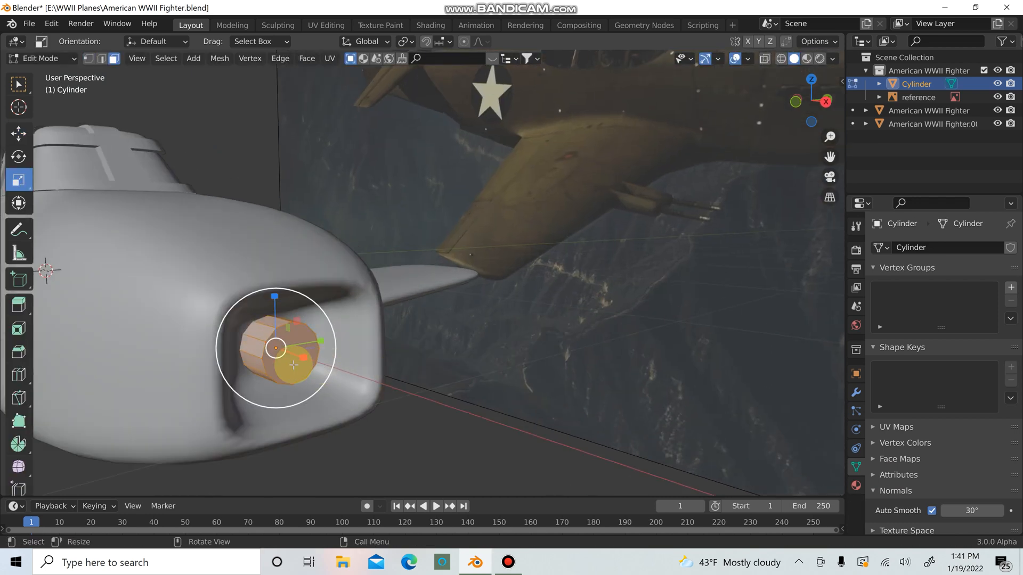
middle_click_drag(284, 362, 316, 370)
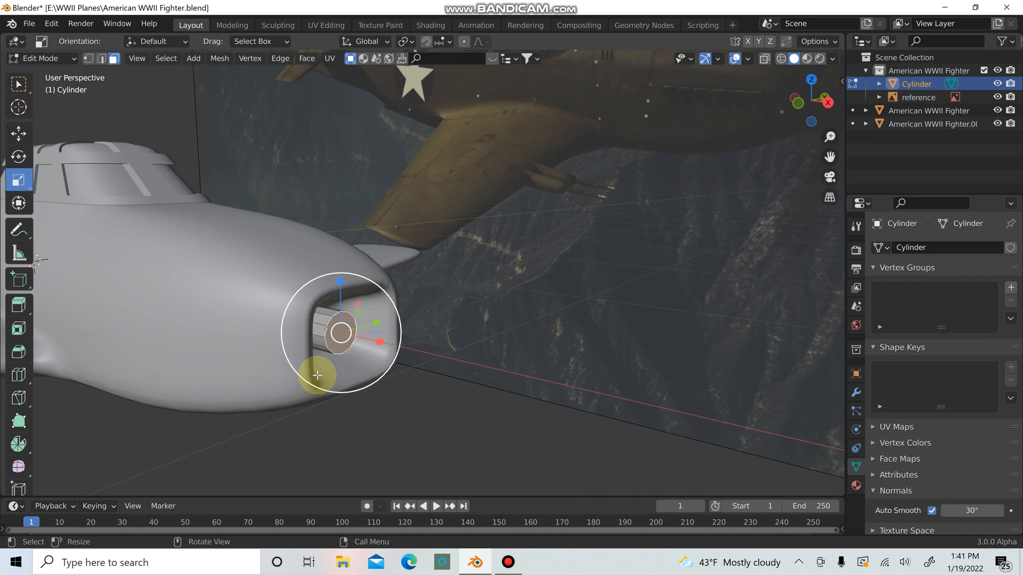
key("g")
key("x")
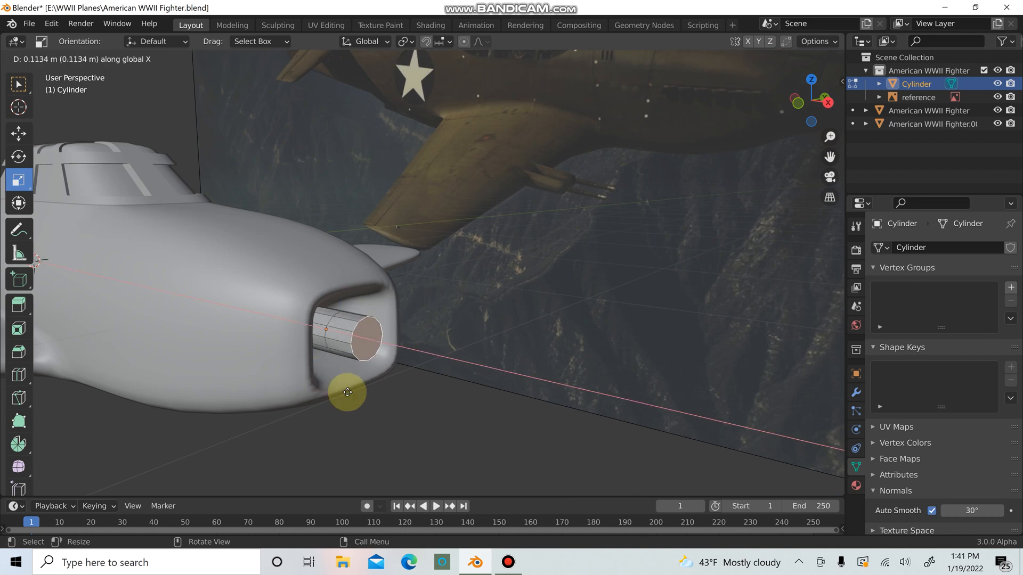
left_click(351, 392)
middle_click_drag(354, 392, 468, 373)
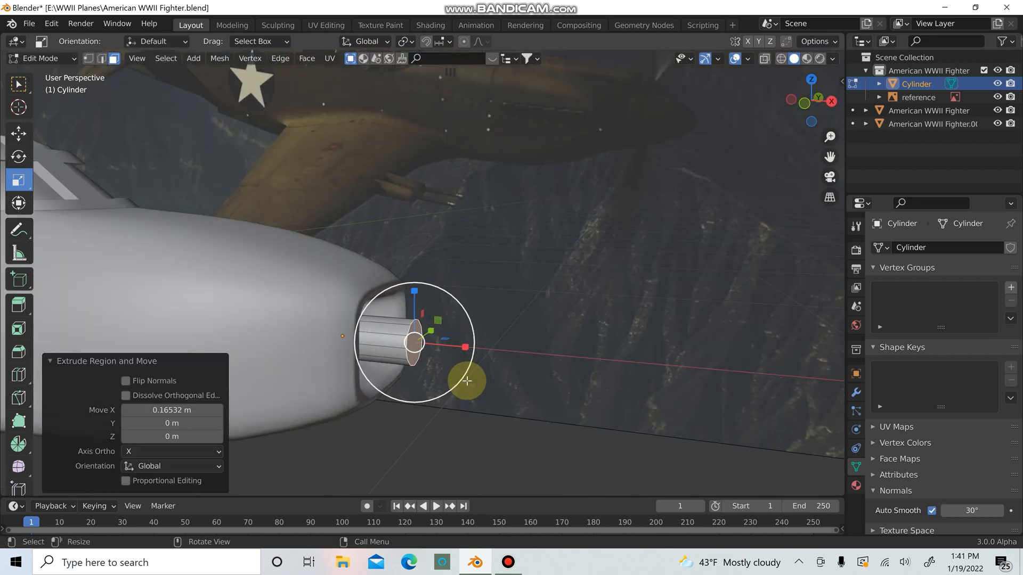
Try enlarging the extruded front face to about 1.449 and undo the scaling
key("s")
left_click(464, 422)
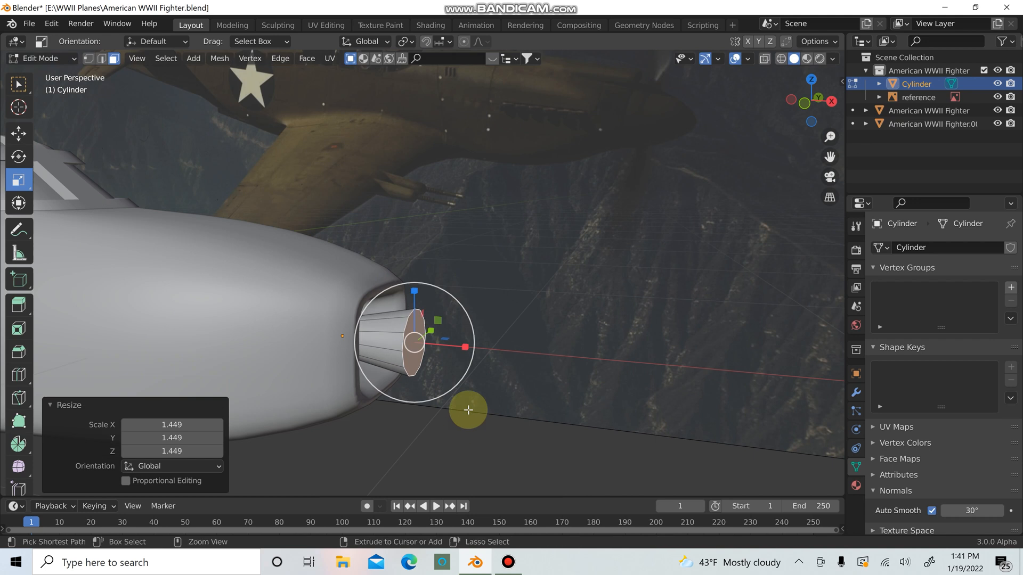
key("ctrl+z")
Extrude the front face about 0.042 m along X, enlarge it by about 2.884 and reduce it to about 0.756
scroll(468, 410, "up", 2)
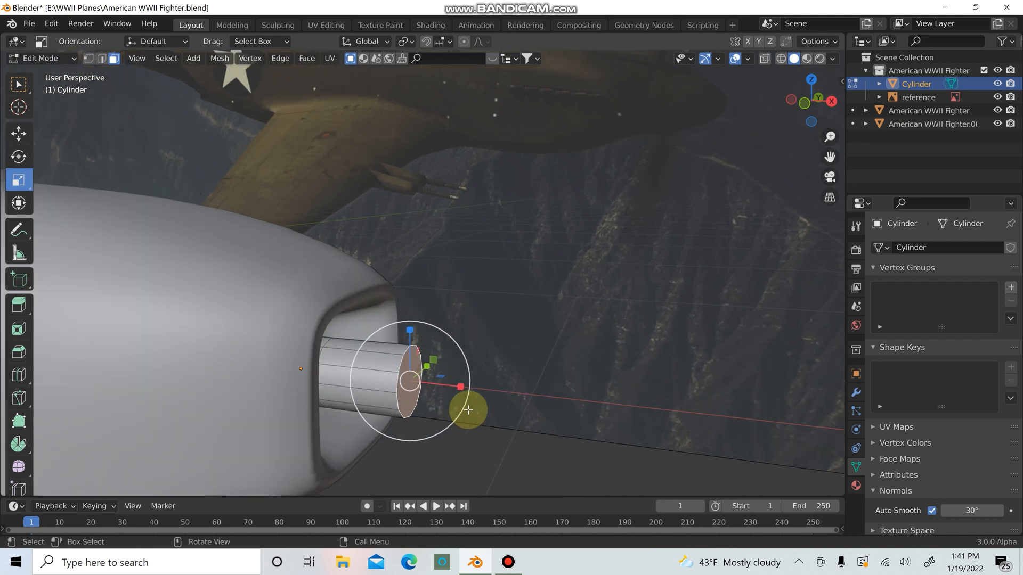
key("e")
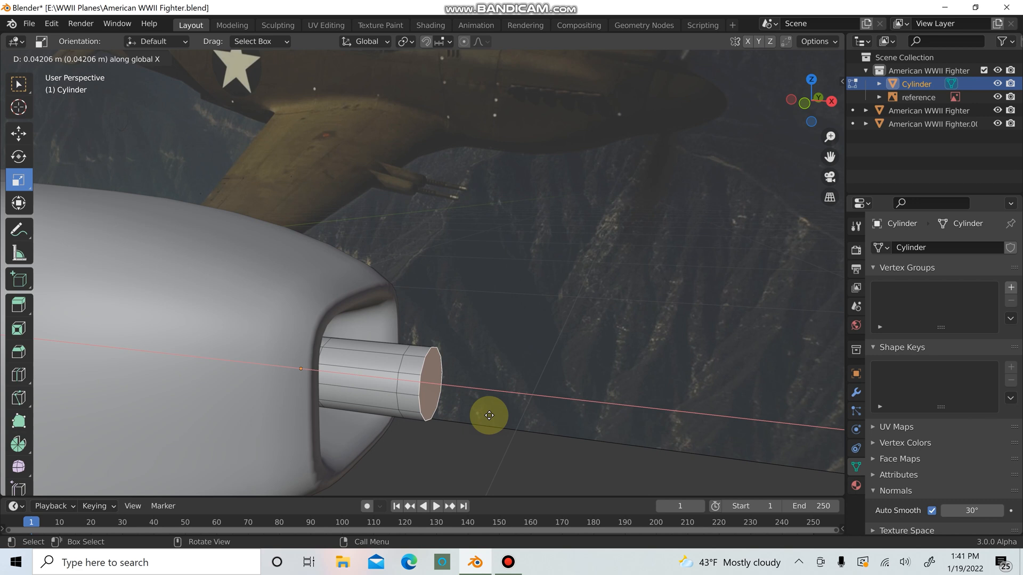
left_click(490, 415)
key("s")
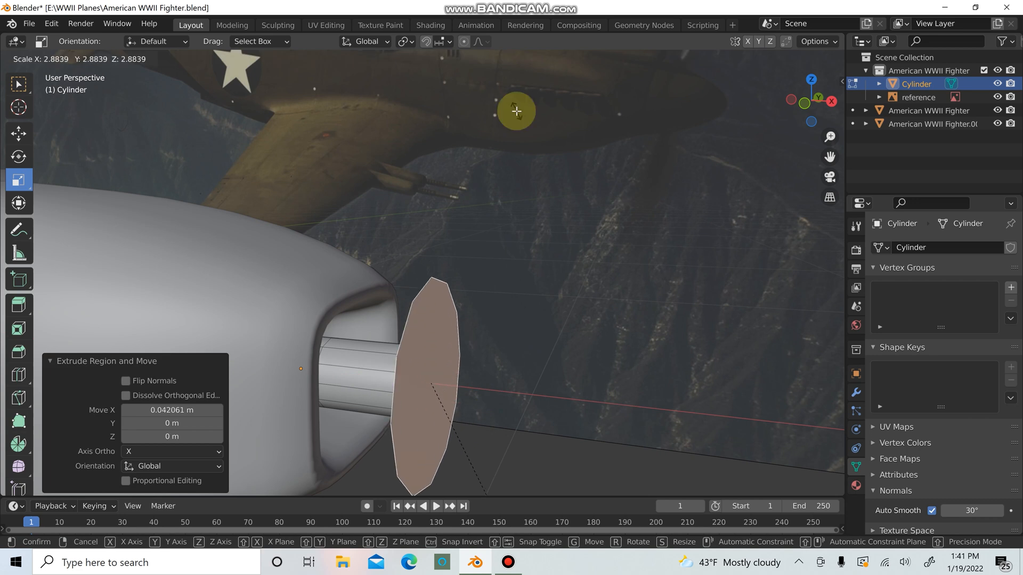
left_click(516, 111)
scroll(530, 208, "down", 2)
key("s")
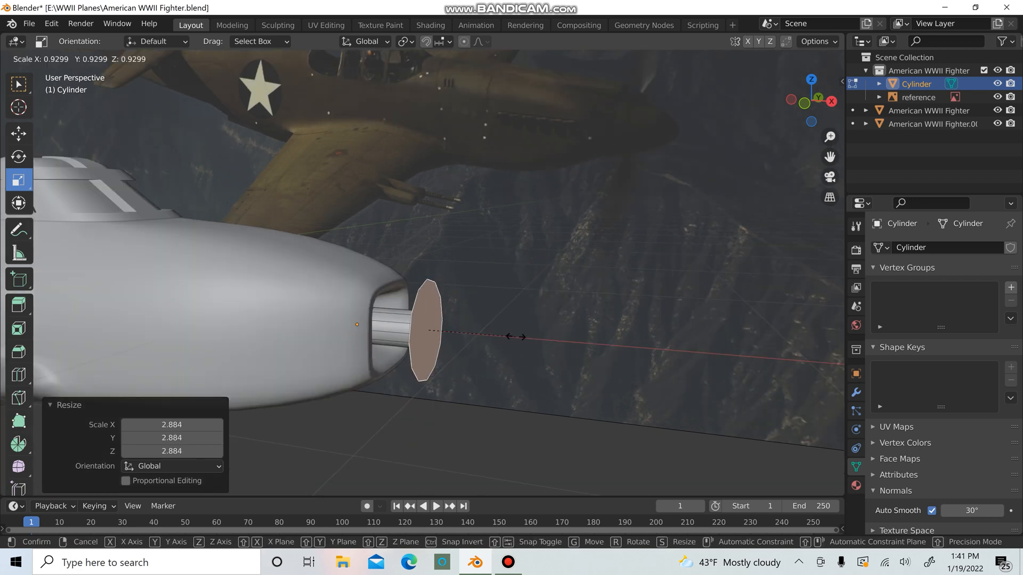
left_click(498, 317)
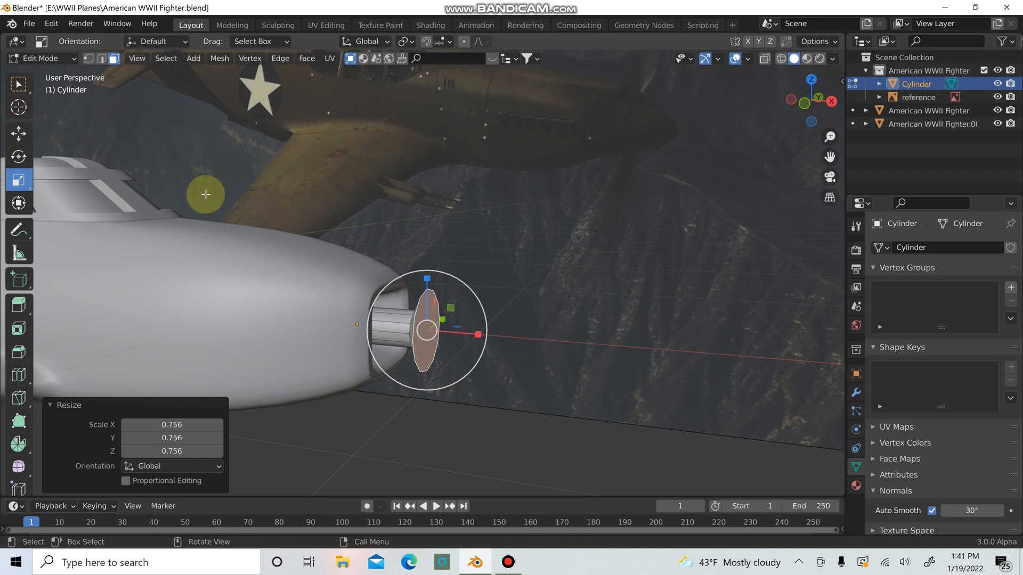
Extrude the widened front face about 0.26 m forward along X as a thicker hub section and return to Object Mode
key("e")
key("x")
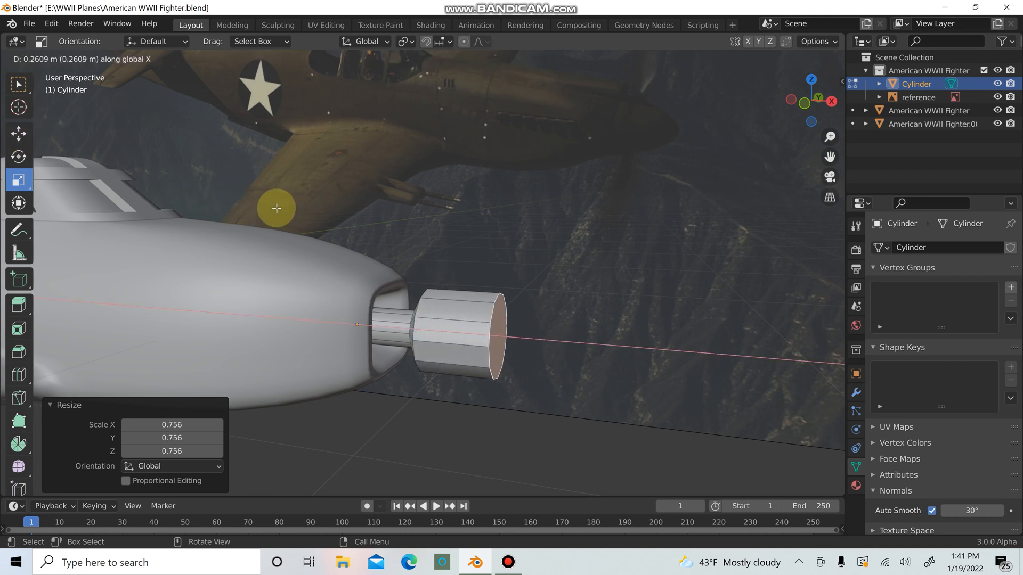
left_click(276, 208)
key("Tab")
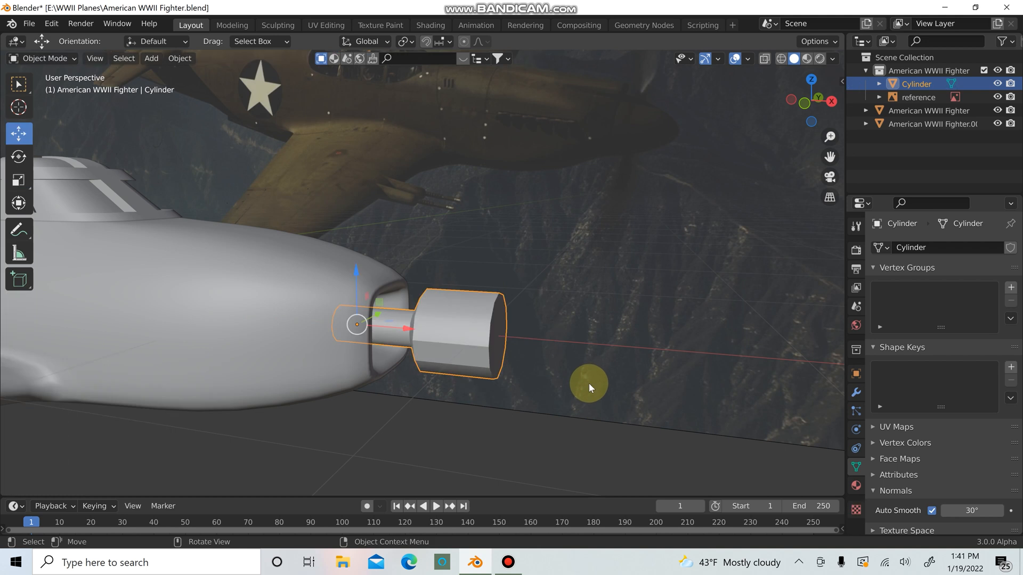
Scale the hub cylinder to about 0.864 and move it about 0.076 m back along X into the nose
middle_click_drag(589, 383, 541, 374)
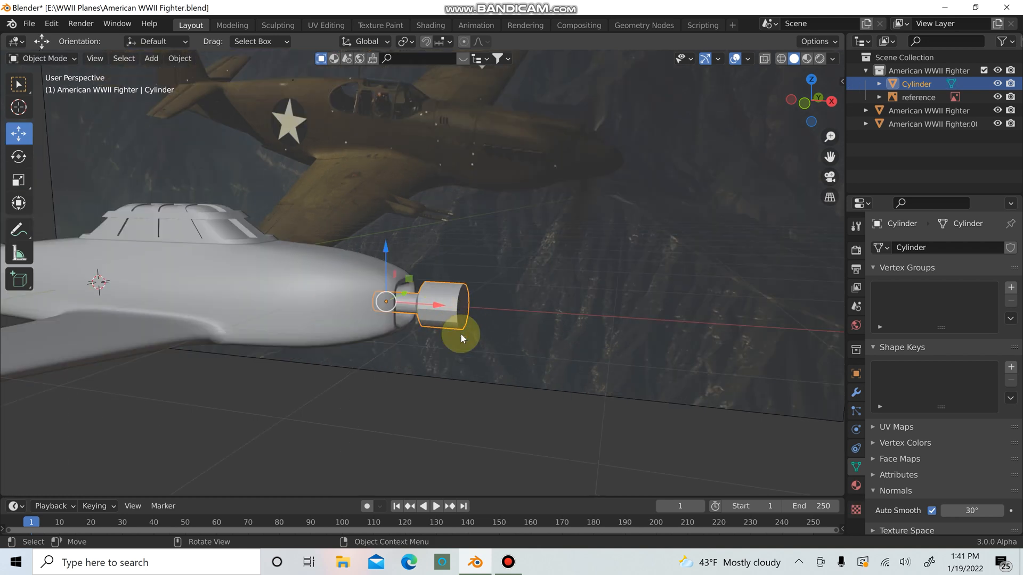
key("s")
left_click(451, 318)
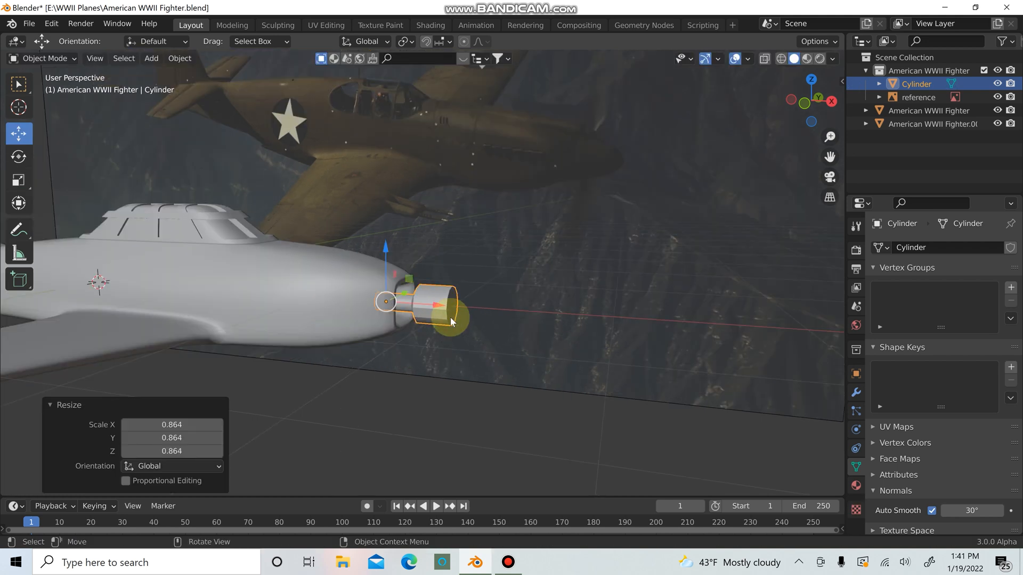
key("g")
key("x")
left_click(440, 309)
scroll(436, 312, "up", 4)
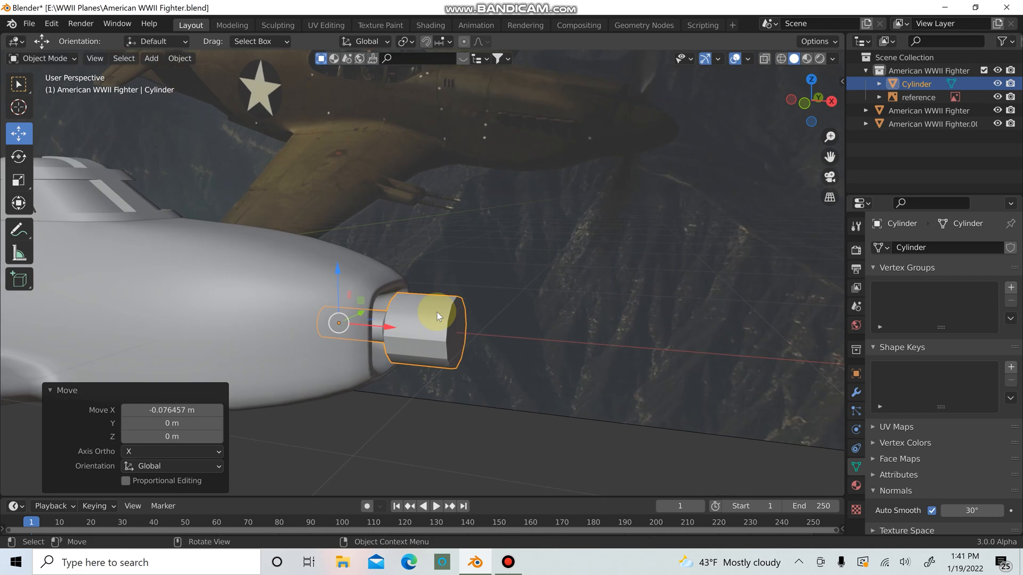
middle_click_drag(439, 318, 565, 366)
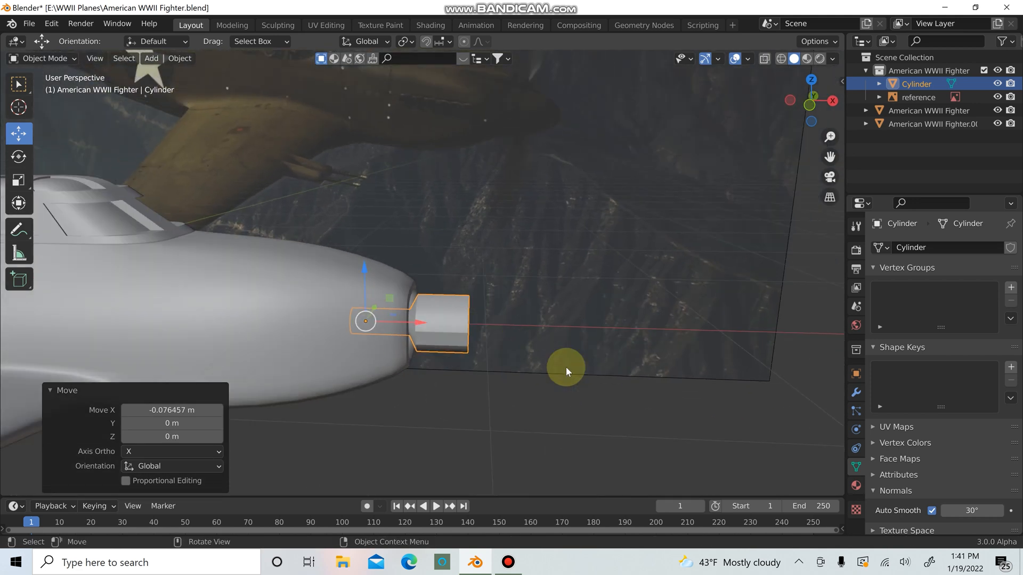
Add a centred loop cut around the cylinder's wide hub section and another loop cut in each half
key("Tab")
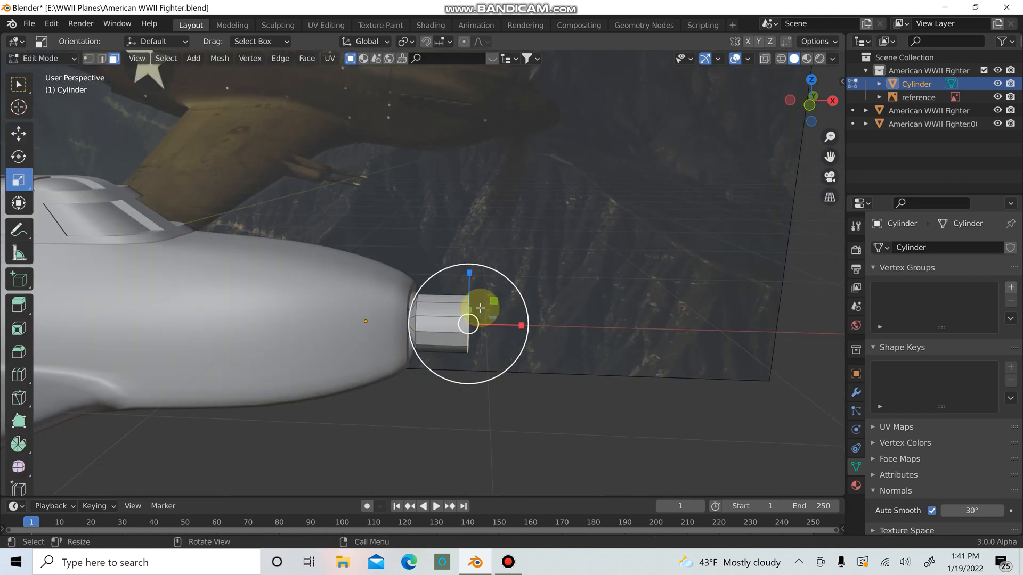
key("ctrl+r")
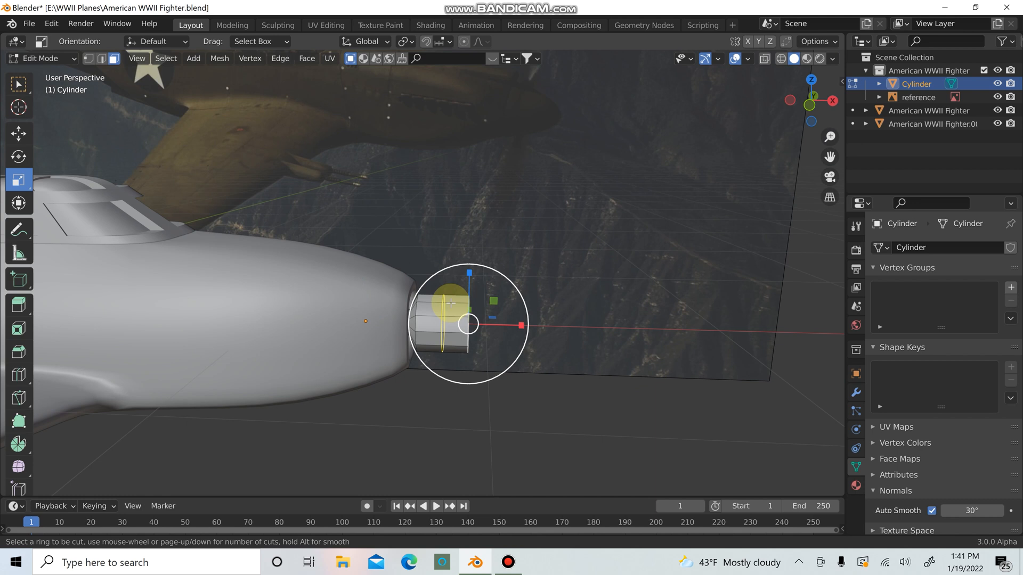
left_click(442, 322)
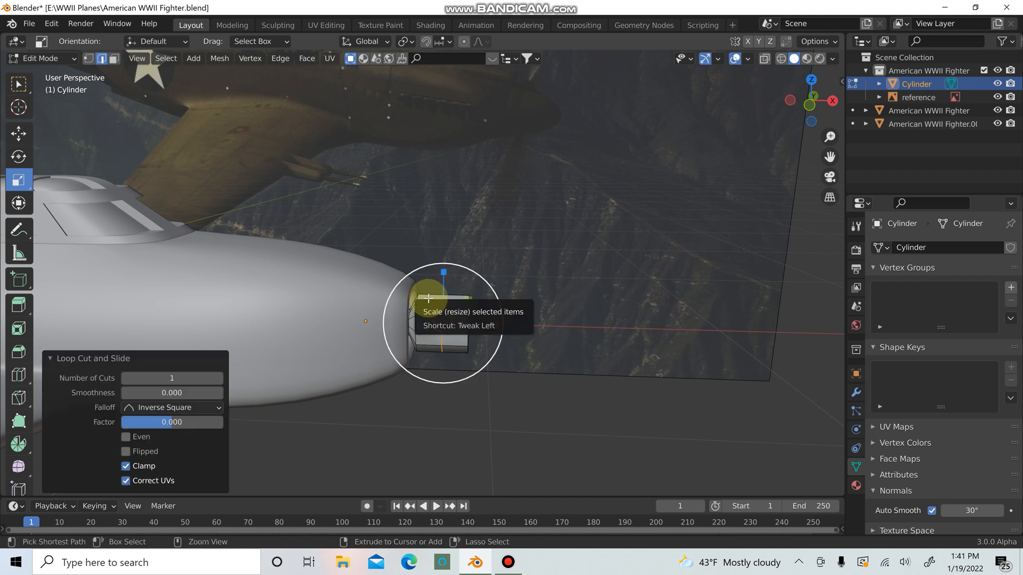
left_click(450, 300)
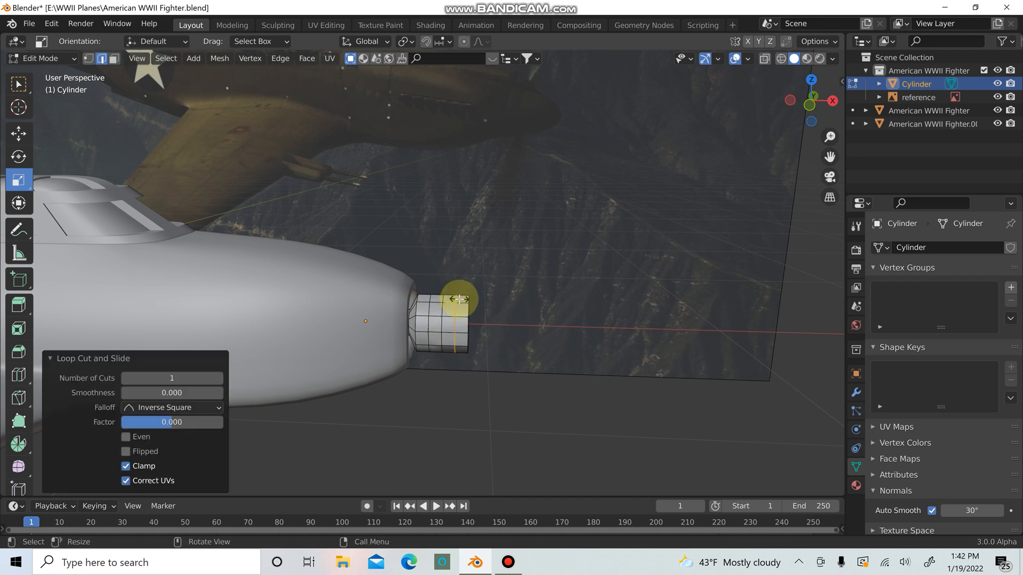
middle_click_drag(566, 379, 434, 346)
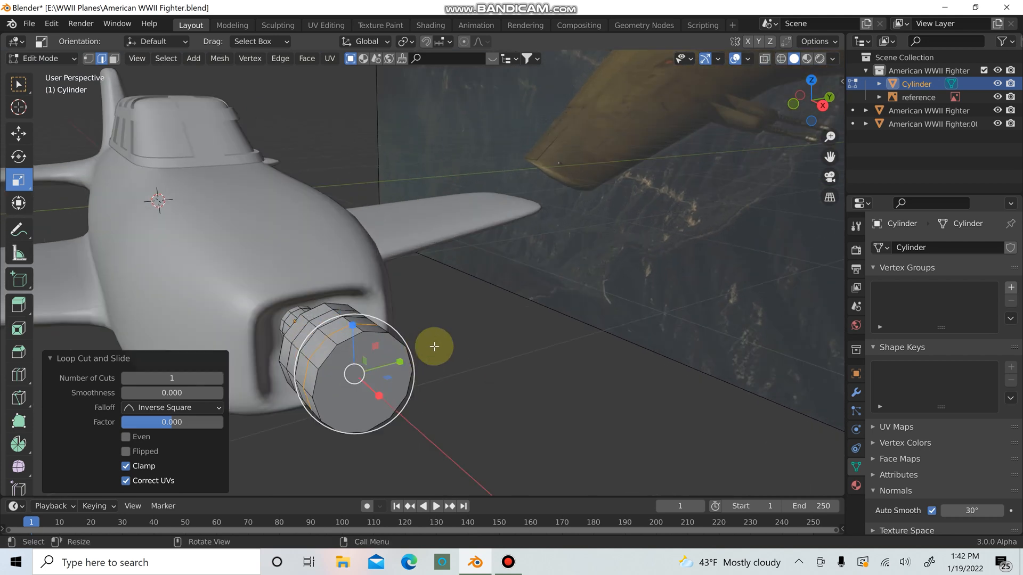
Select three evenly spaced groups of faces around the hub's side and inset them by about 0.151 m
middle_click_drag(353, 366, 388, 362)
left_click(349, 373, "alt")
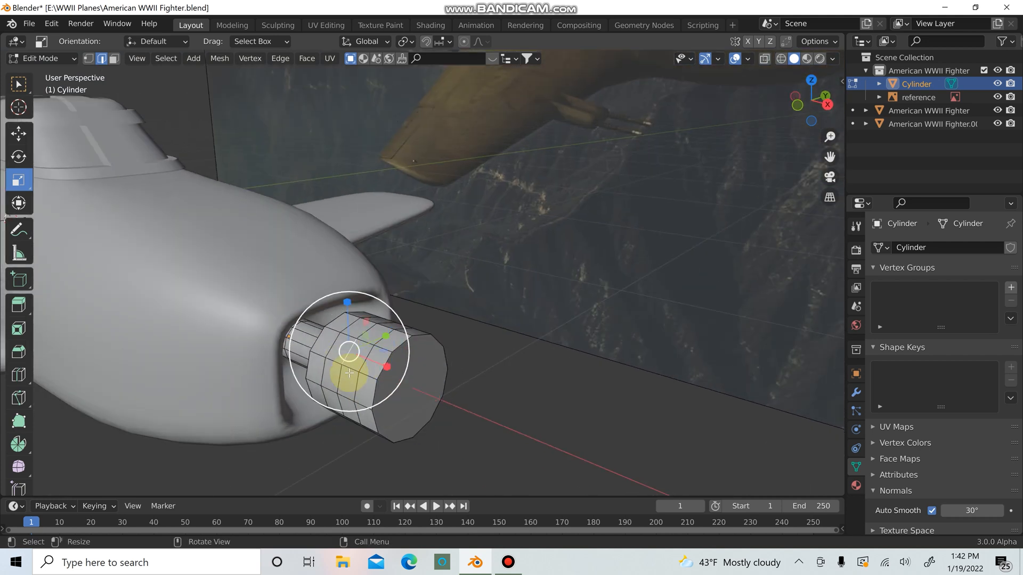
key("3")
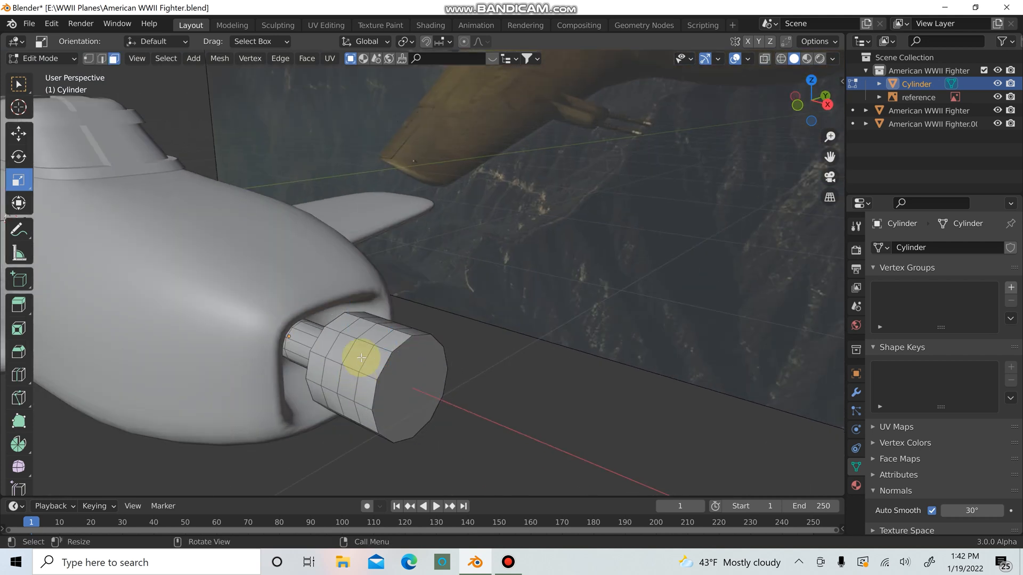
left_click(358, 361, "alt")
middle_click_drag(354, 367, 309, 293)
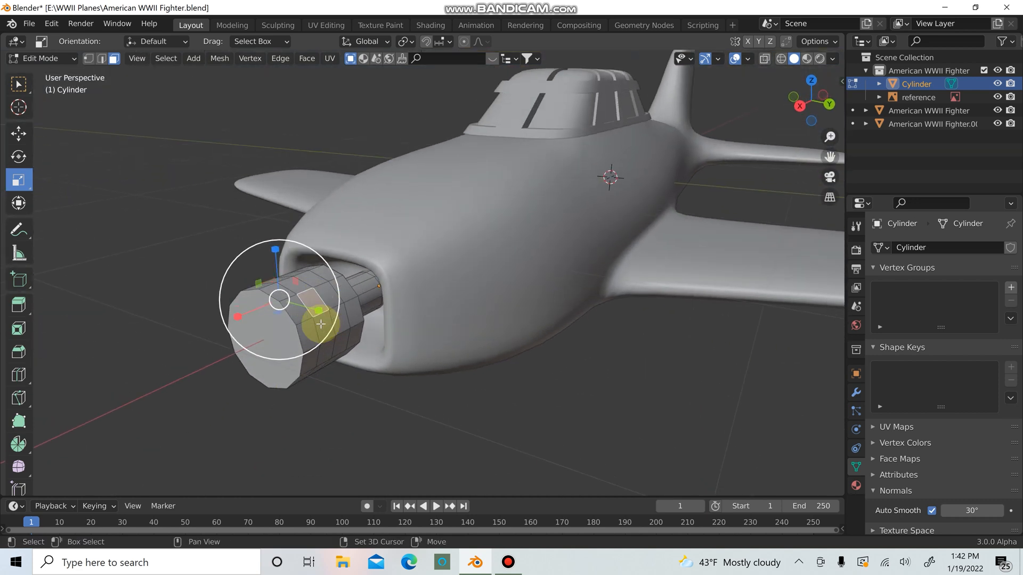
middle_click_drag(325, 327, 565, 280)
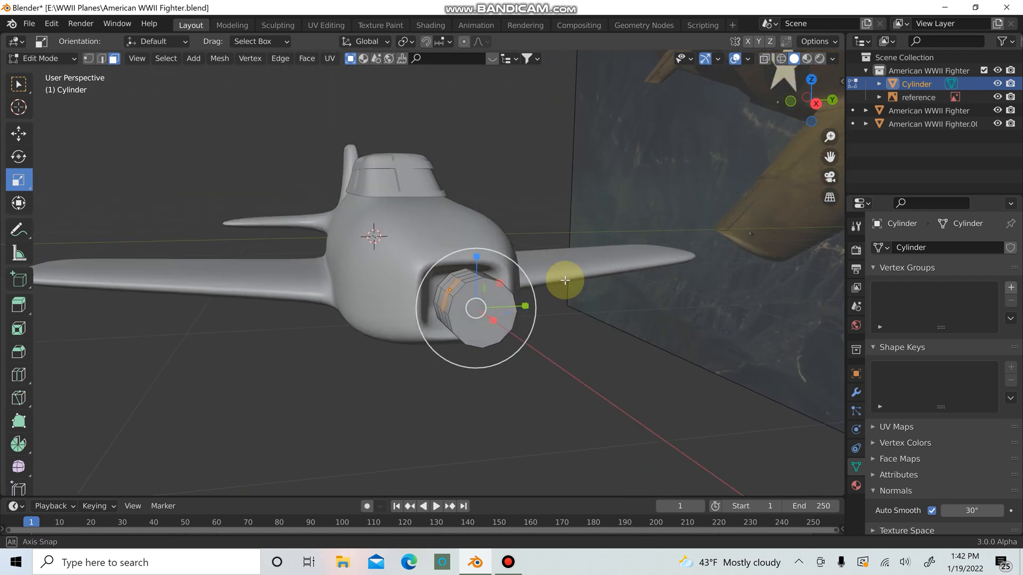
key("i")
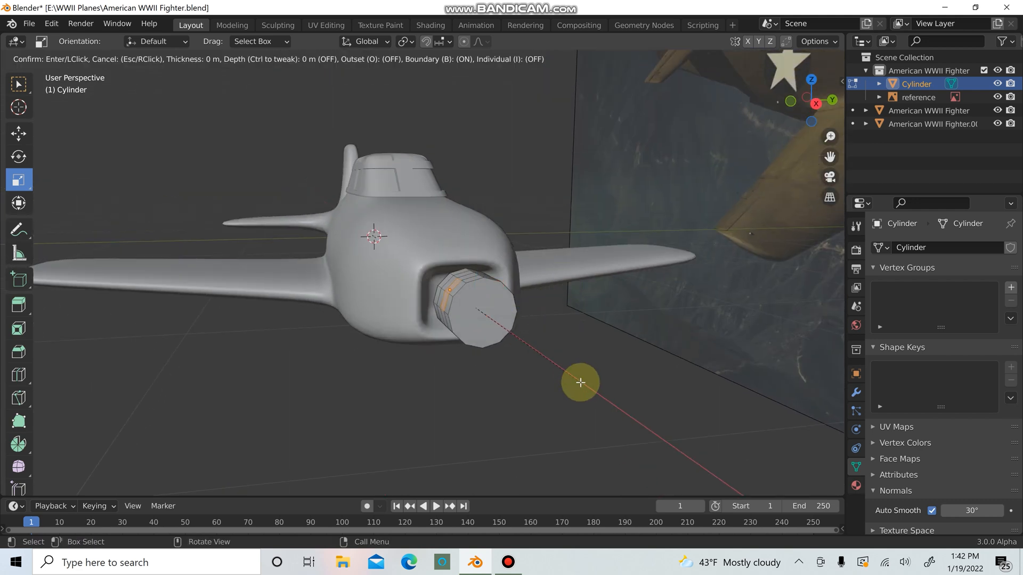
left_click(579, 381)
scroll(509, 363, "up", 3)
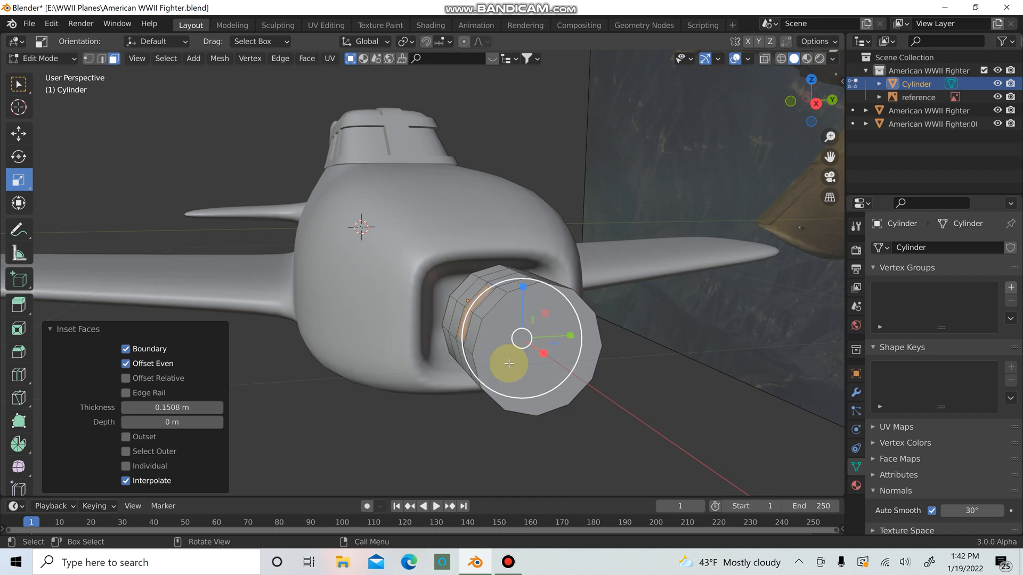
Extrude the three inset face groups along their normals with a 10 m offset to form propeller blades
middle_click_drag(525, 368, 503, 379)
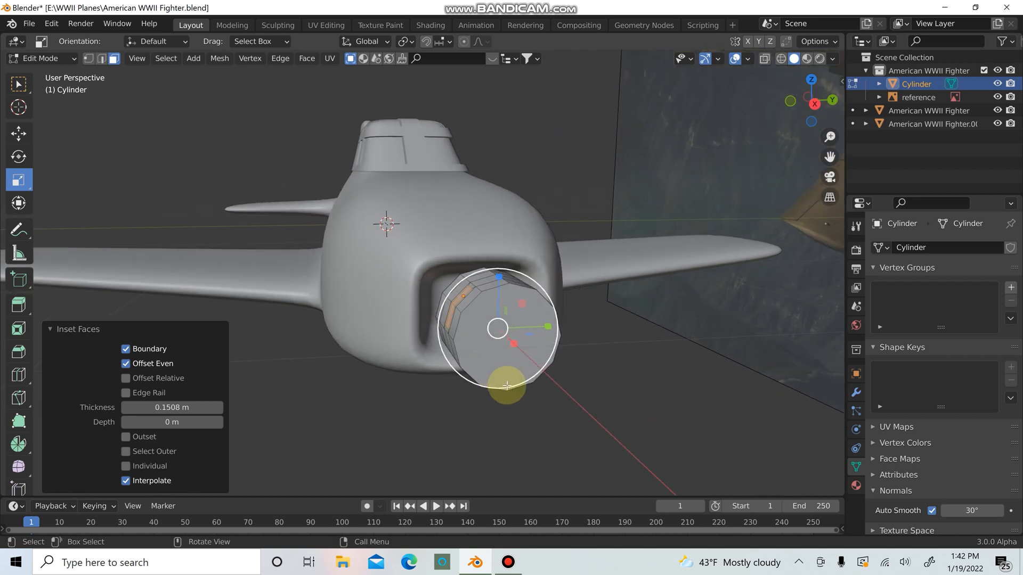
key("alt+e")
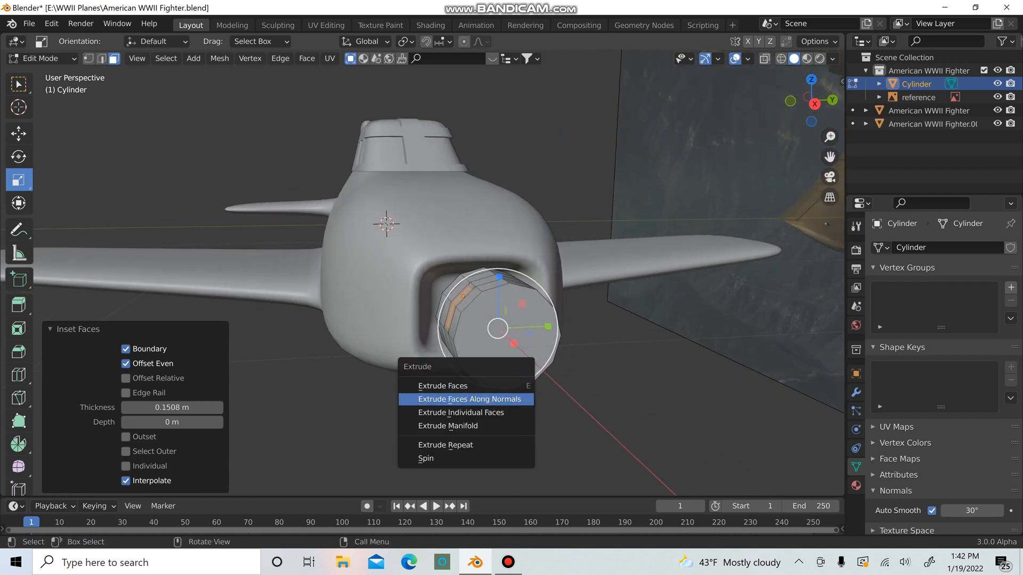
left_click(508, 399)
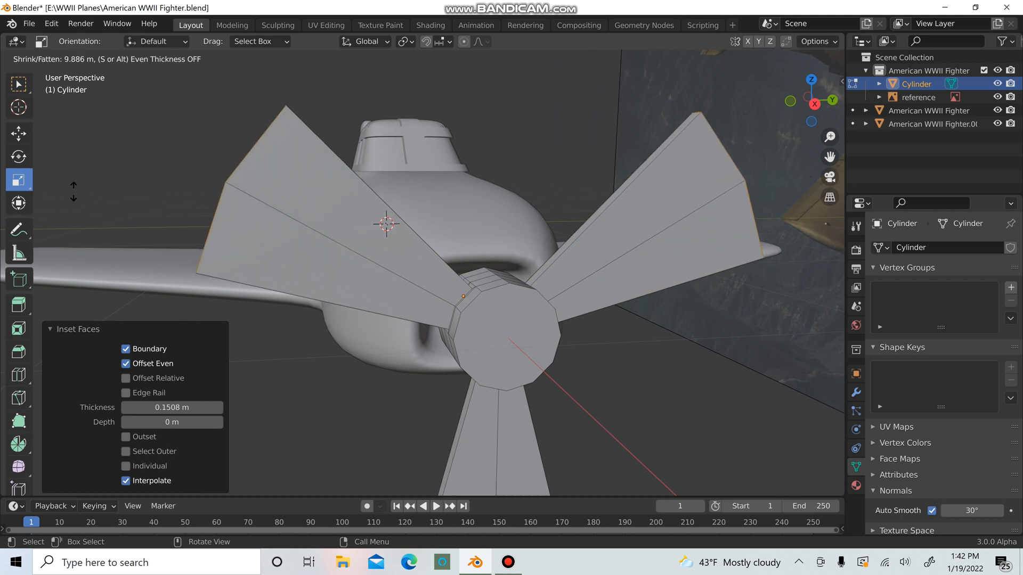
left_click(54, 160)
scroll(297, 233, "down", 6)
scroll(423, 235, "down", 2)
middle_click_drag(448, 242, 465, 261)
scroll(501, 263, "up", 4)
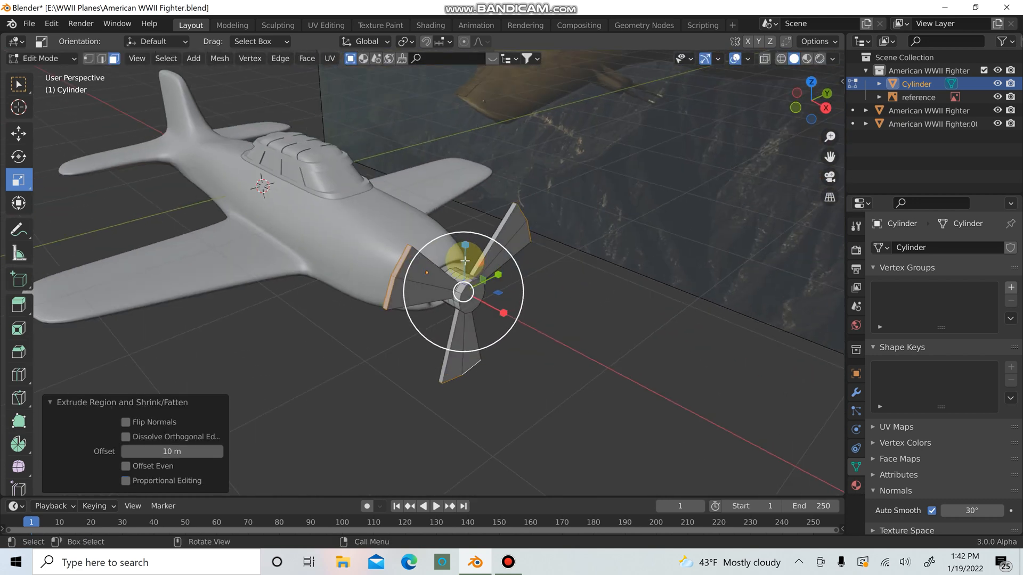
Try scaling the blade end faces to about 0.687 along Y and undo the scaling
key("s")
right_click(532, 388)
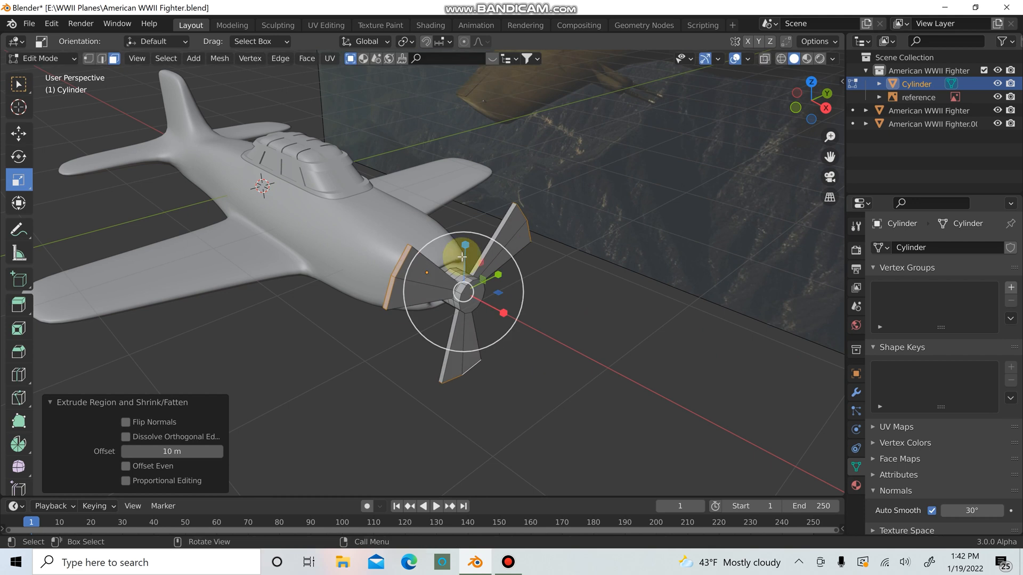
key("s")
left_click(484, 276)
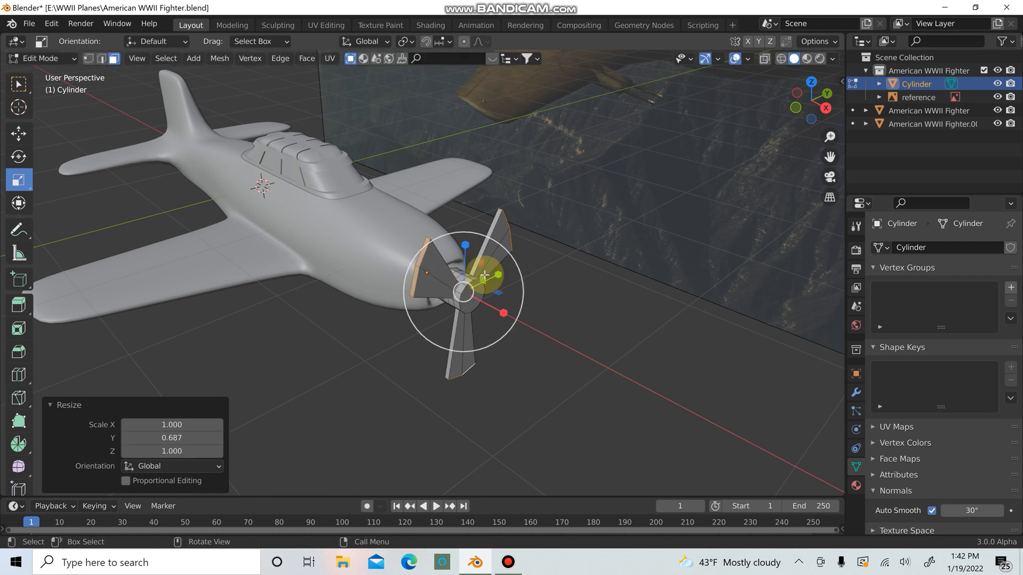
key("ctrl+z")
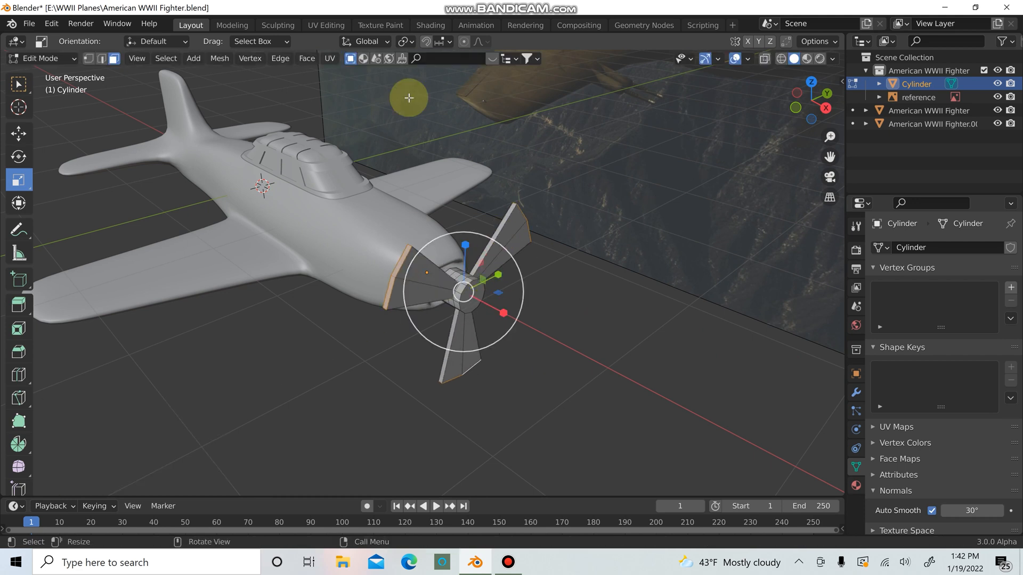
Set the transform pivot point to Individual Origins and scale the blade end faces to about 0.286
left_click(406, 41)
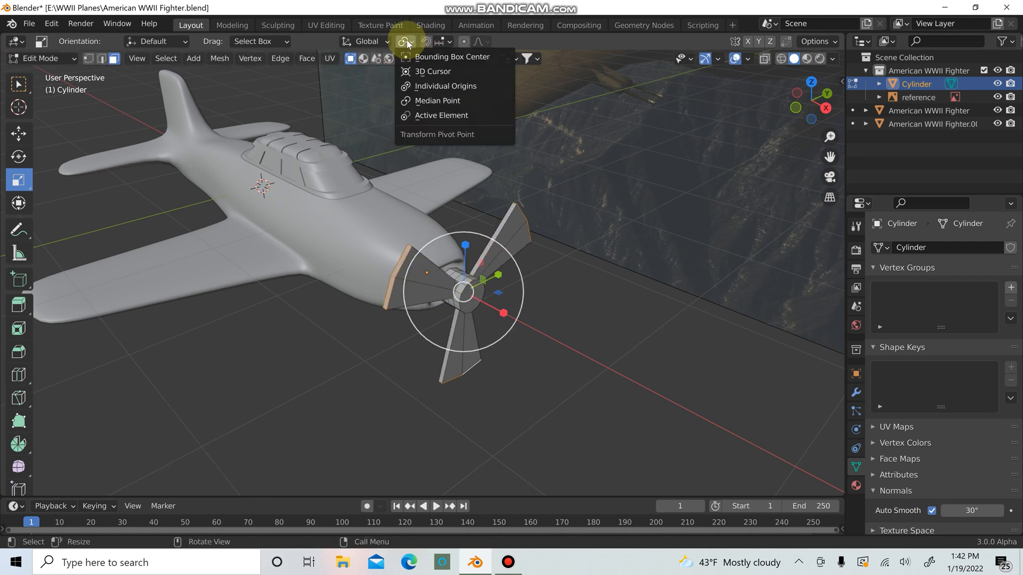
left_click(433, 89)
key("s")
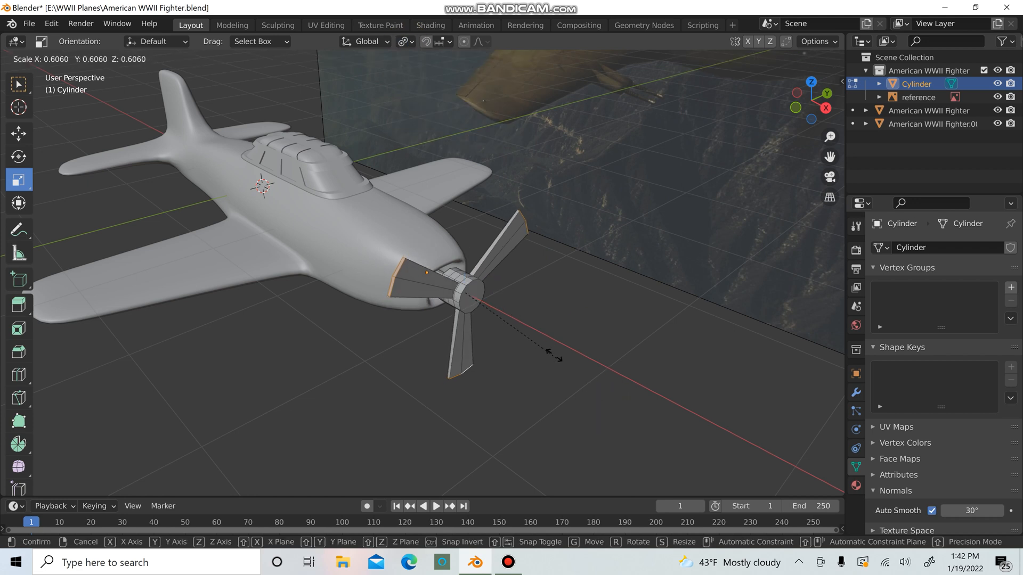
left_click(515, 307)
middle_click_drag(520, 308, 554, 331)
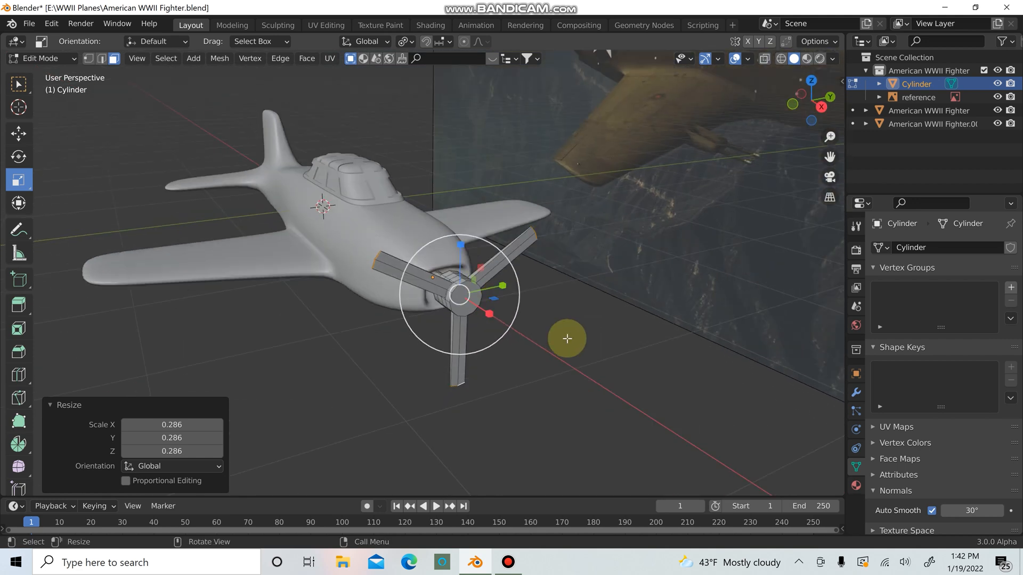
Move the blade end faces outward along their own normals to lengthen the three propeller blades
key("g")
key("z")
key("z")
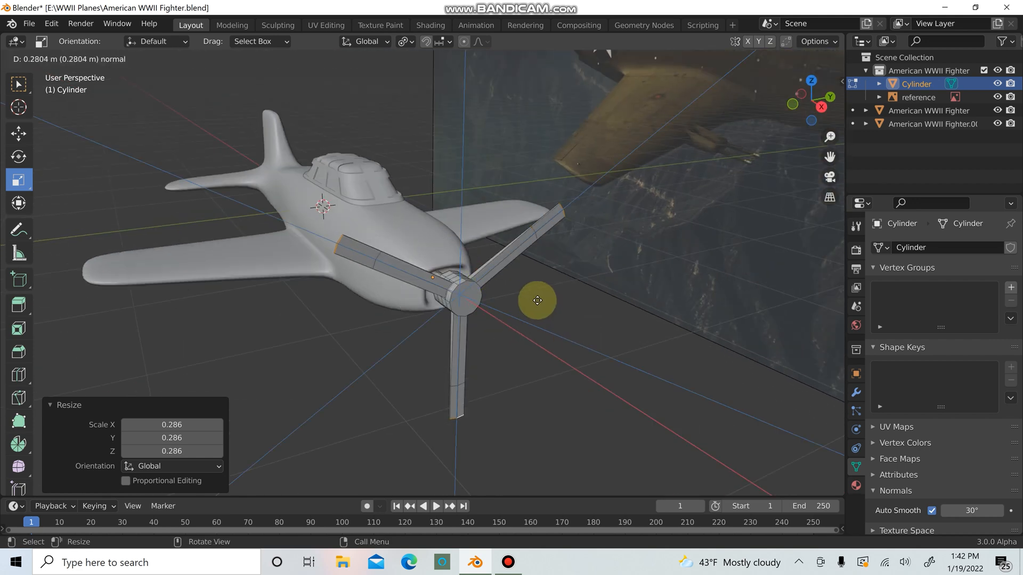
left_click(527, 289)
middle_click_drag(564, 329, 453, 305)
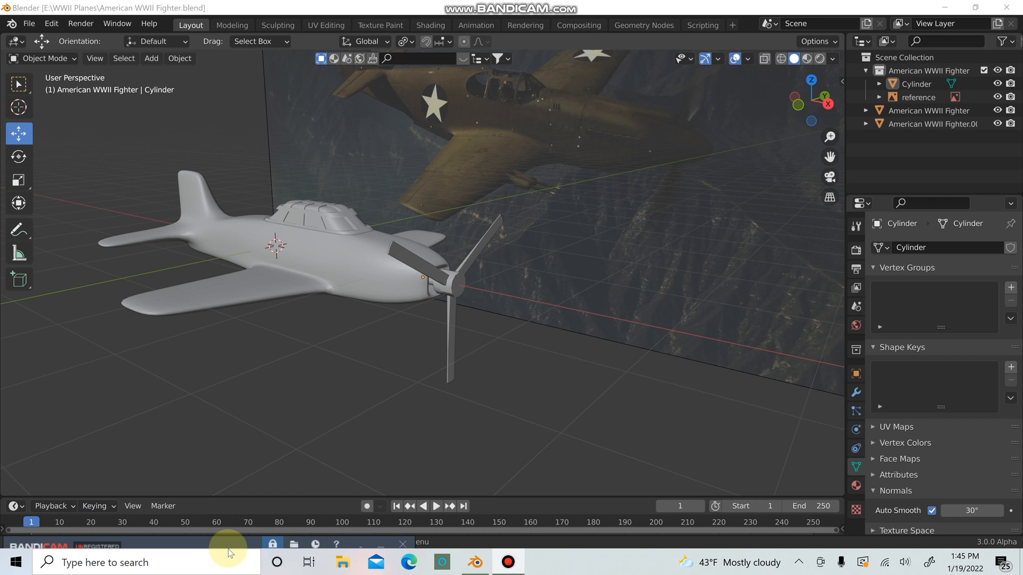
Select the hub's front face in Edit Mode and inset it with a thickness of about 1.197 m
scroll(606, 389, "up", 4)
middle_click_drag(597, 378, 544, 349)
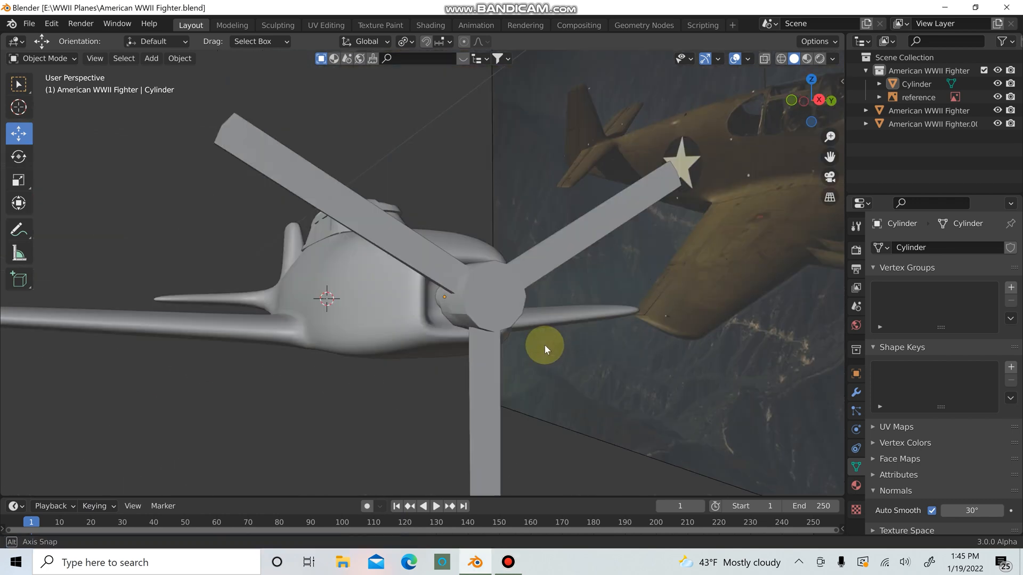
left_click(508, 301)
key("Tab")
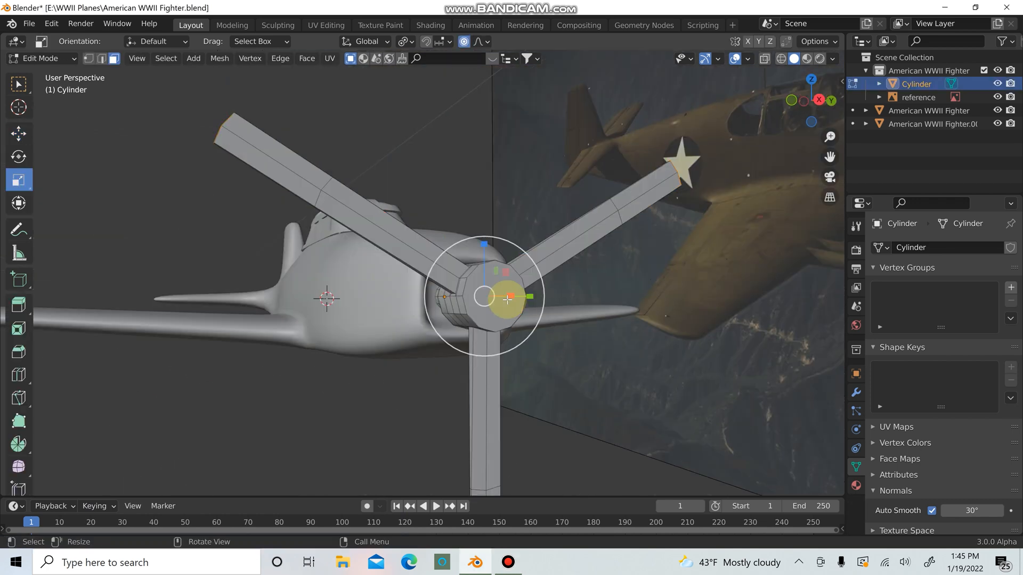
left_click(507, 299)
middle_click_drag(507, 299, 599, 418)
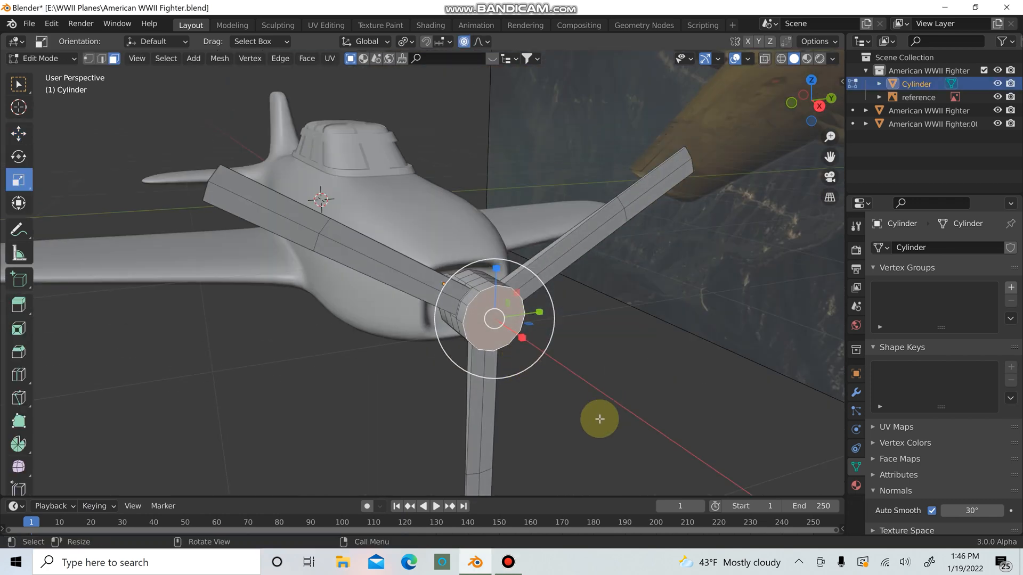
key("s")
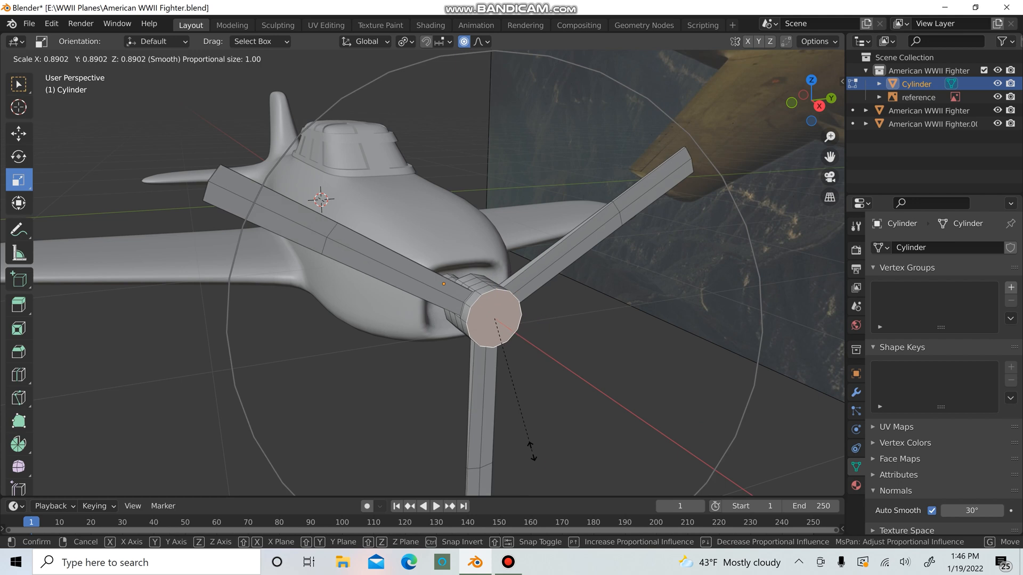
key("Escape")
key("i")
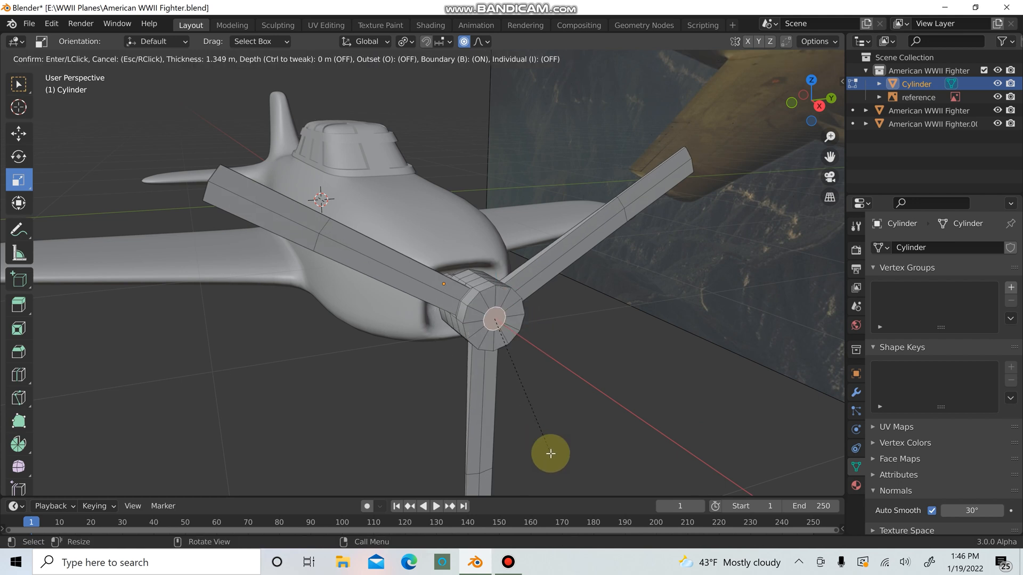
left_click(550, 432)
Turn off proportional editing and move the inset front face forward along X to form a tapered spinner
middle_click_drag(550, 427, 692, 421)
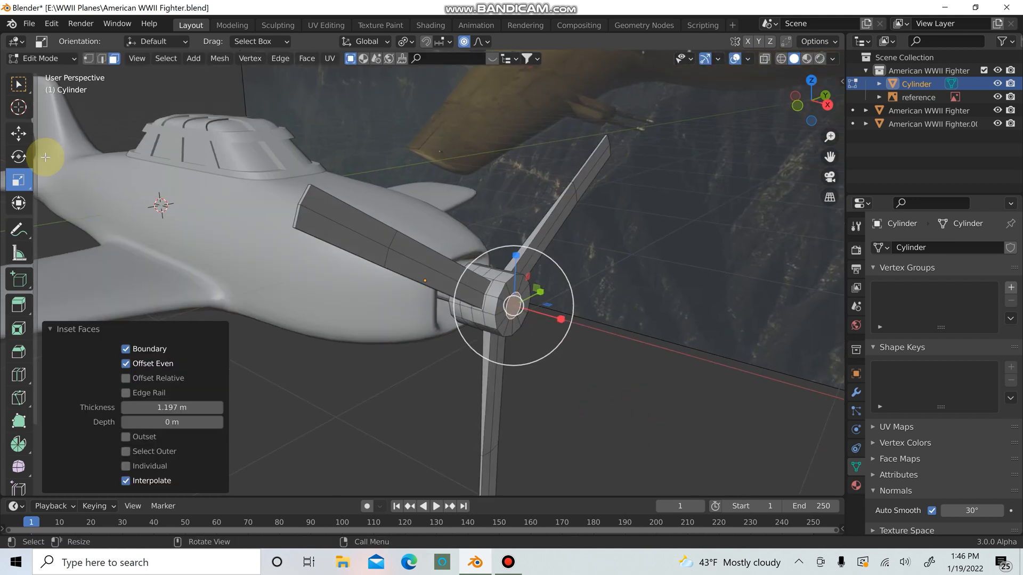
left_click_drag(553, 319, 532, 312)
key("ctrl+z")
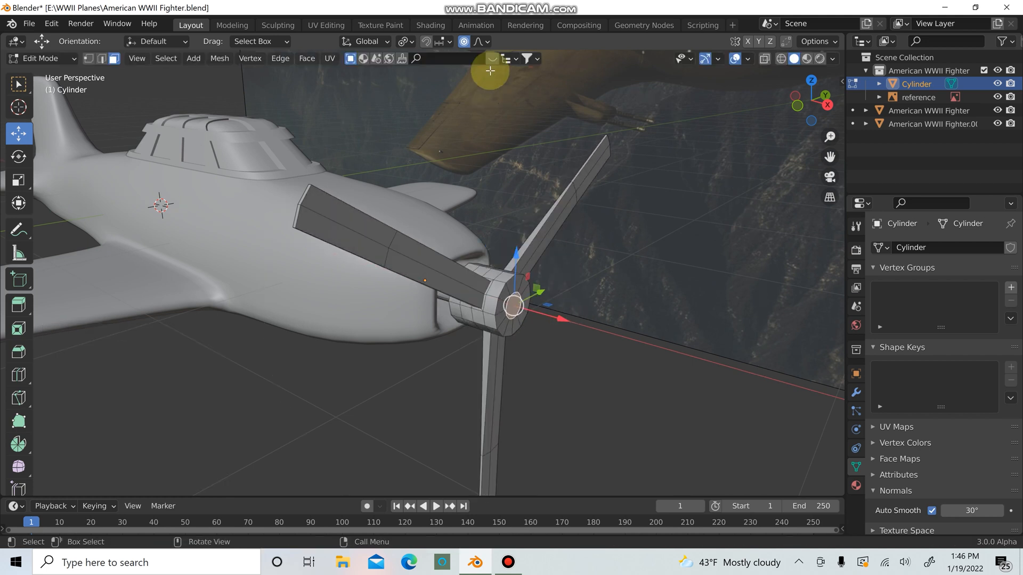
left_click(465, 42)
left_click_drag(560, 318, 594, 331)
Shrink the spinner's front face, move it forward about 0.033 m along X and scale it down slightly again
key("s")
left_click(588, 380)
mouse_move(594, 331)
middle_mouse_down()
mouse_move(673, 372)
mouse_move(721, 351)
mouse_move(603, 349)
middle_mouse_up()
left_click_drag(550, 288, 563, 373)
key("s")
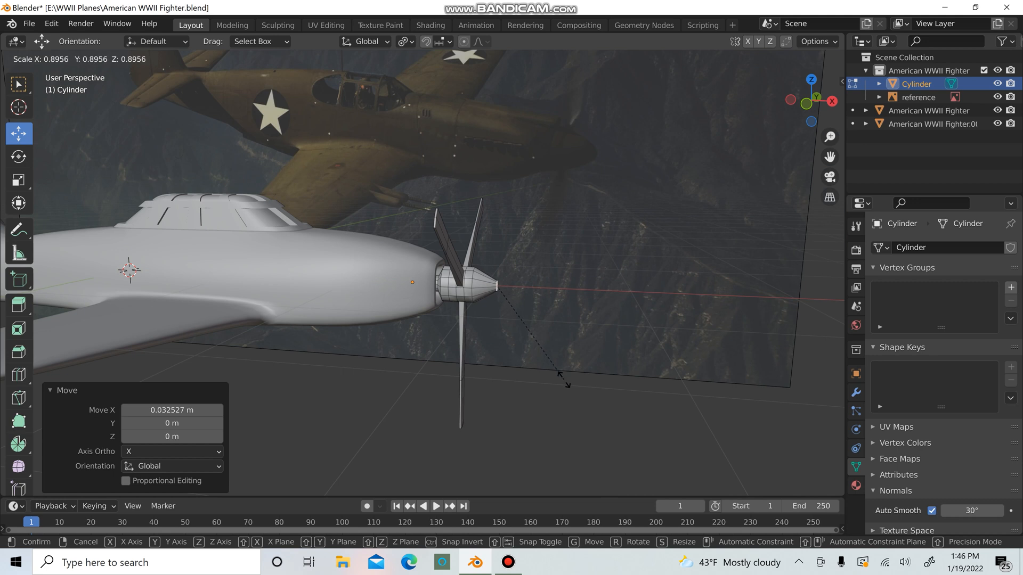
left_click(569, 383)
key("Tab")
Add a Subdivision Surface modifier to the propeller object
scroll(540, 331, "up", 4)
middle_click_drag(540, 331, 445, 342)
scroll(467, 336, "down", 2)
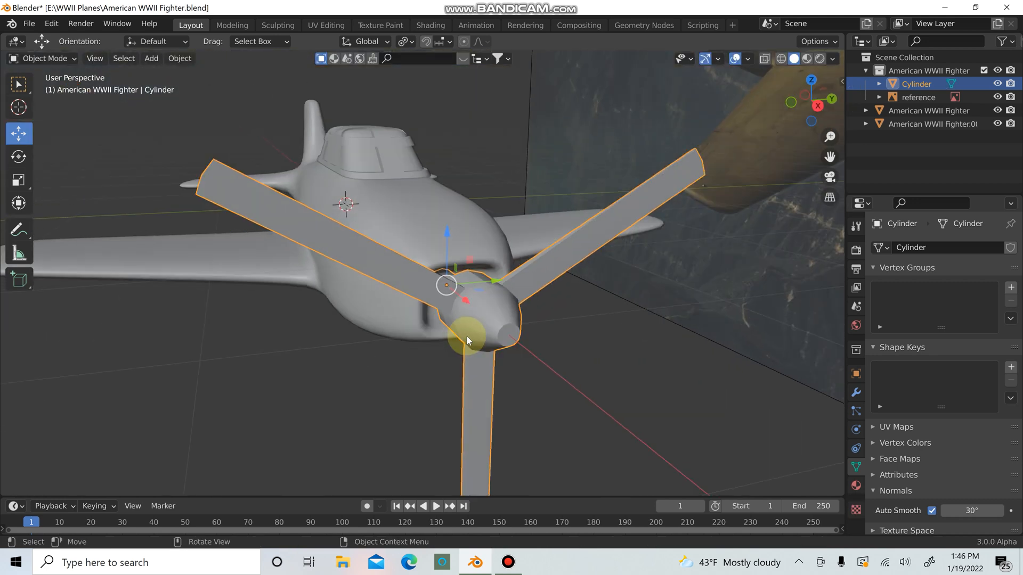
left_click(467, 336)
left_click(475, 333)
key("KP_Decimal")
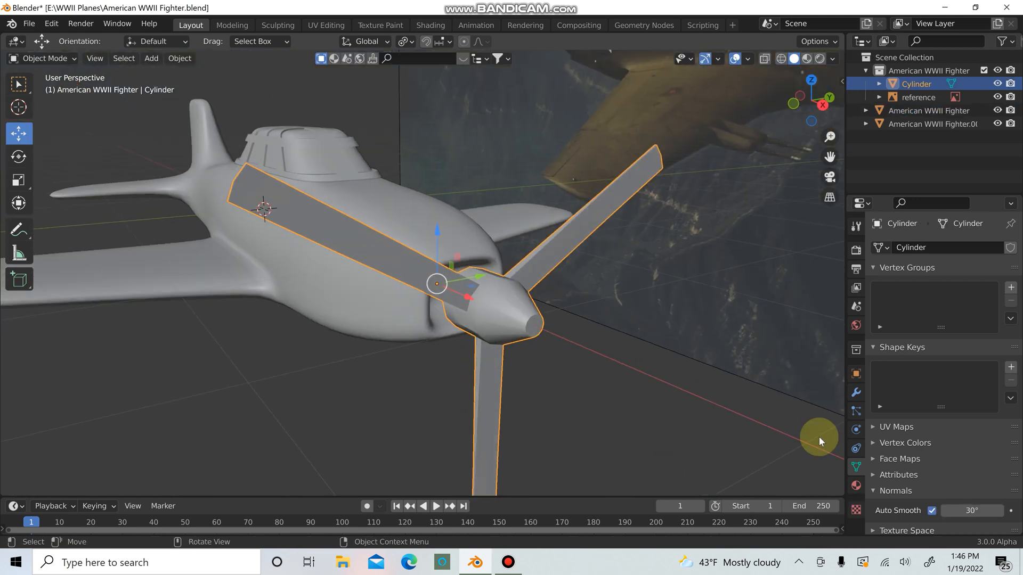
left_click(855, 394)
left_click(942, 247)
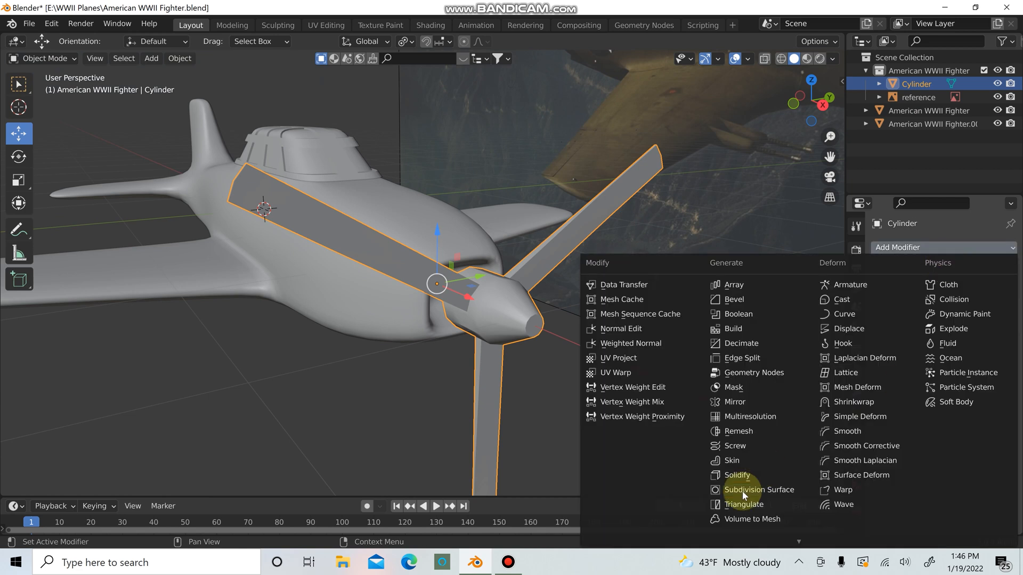
left_click(744, 490)
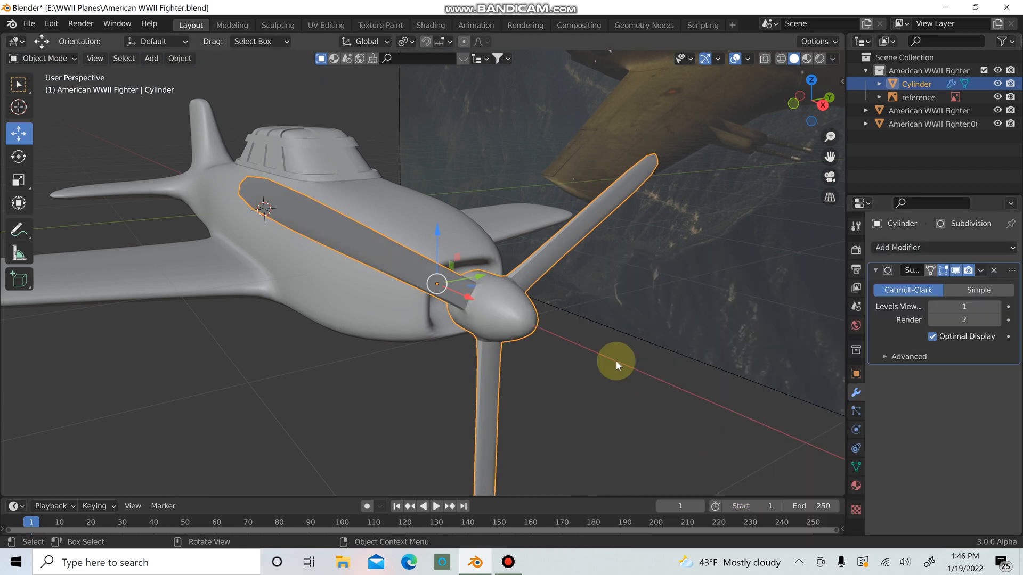
Set the propeller's subdivision levels to 2 in the viewport and 3 for rendering
scroll(611, 355, "up", 4)
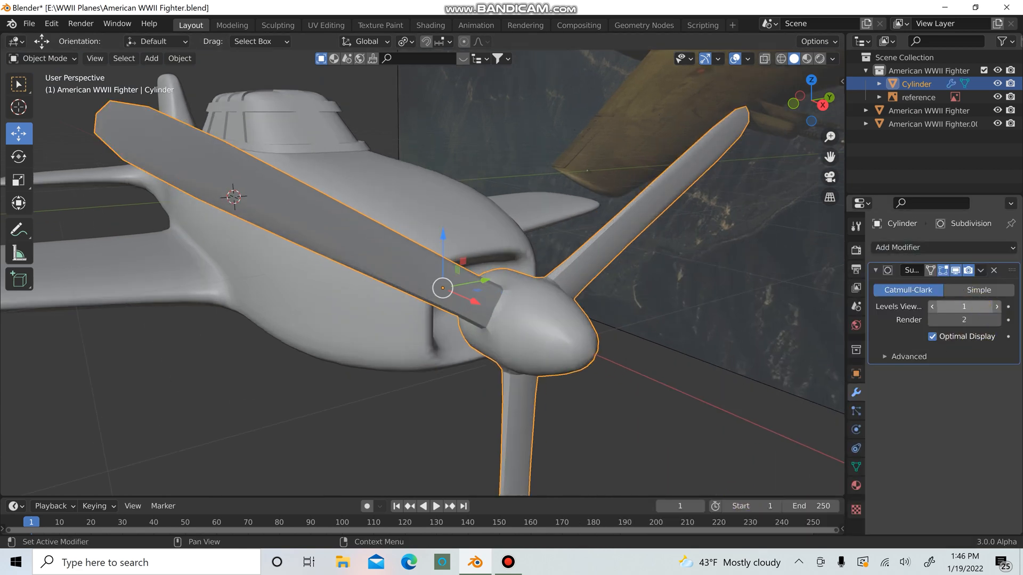
left_click(972, 307)
type("2")
key("Return")
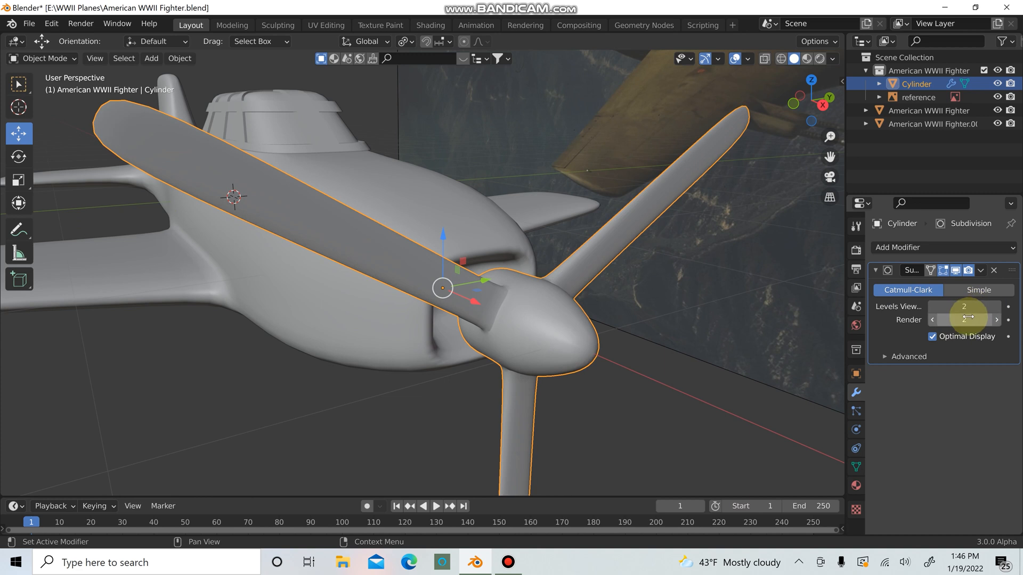
left_click(975, 319)
type("3")
key("Return")
left_click(631, 365)
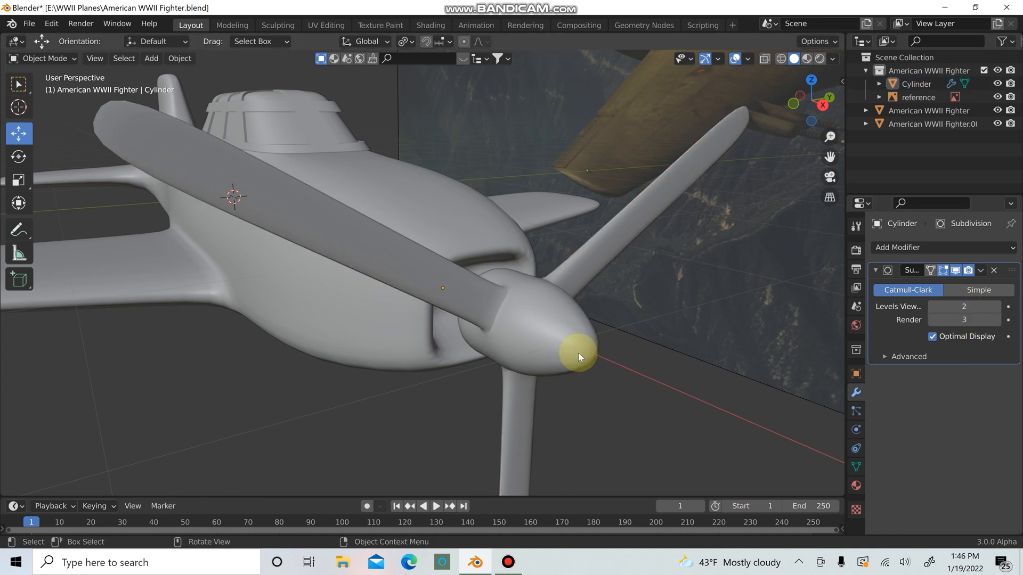
Check the smoothed propeller against the reference photo and save the file
left_click(577, 352)
left_click(618, 381)
middle_click_drag(669, 398, 548, 299)
scroll(538, 300, "up", 3)
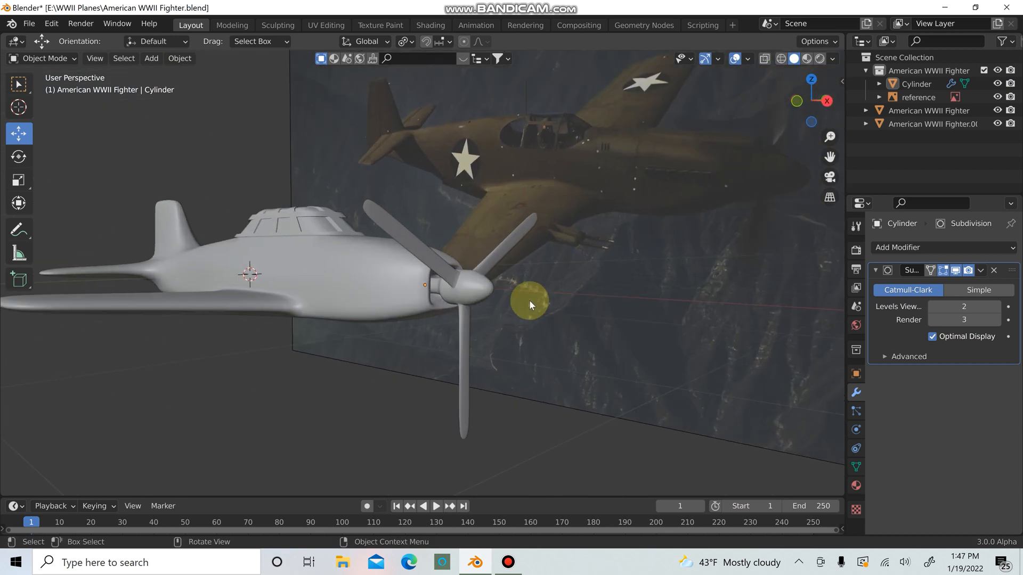
left_click(31, 24)
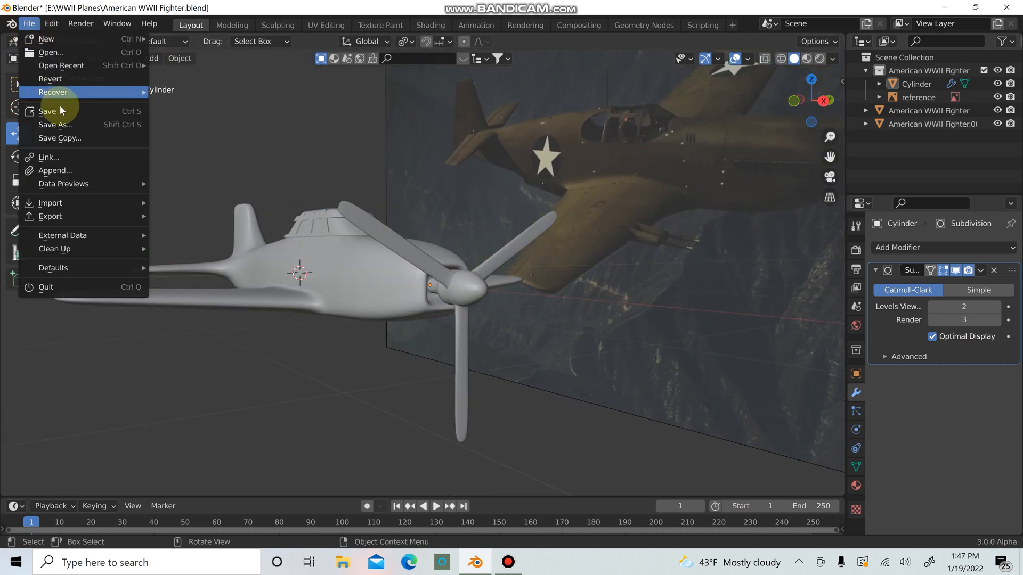
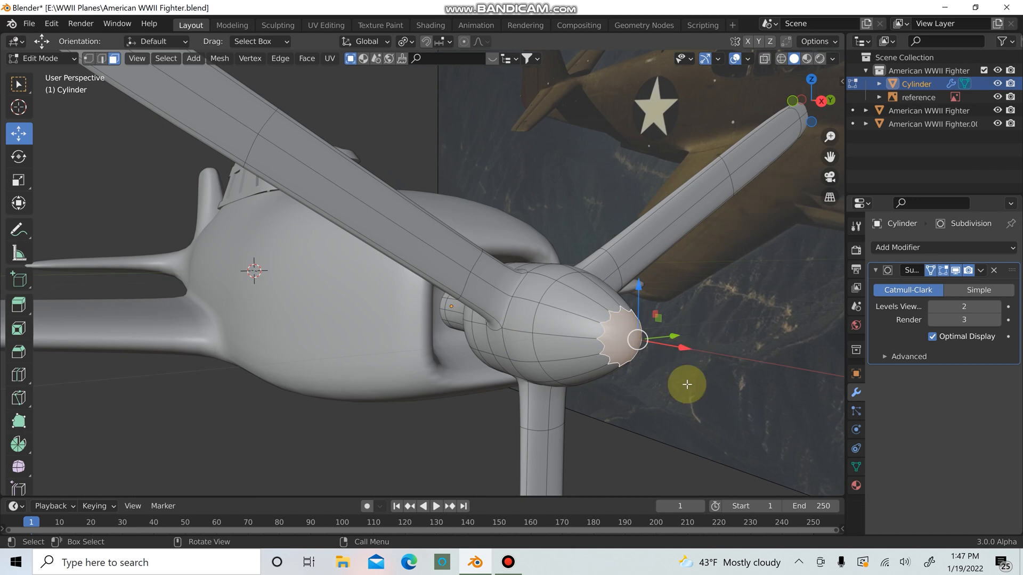
Inset the spinner's tip face with a thickness of about 0.841 m and return to Object Mode
key("Tab")
mouse_move(590, 341)
middle_mouse_down()
mouse_move(559, 329)
mouse_move(490, 333)
mouse_move(597, 337)
middle_mouse_up()
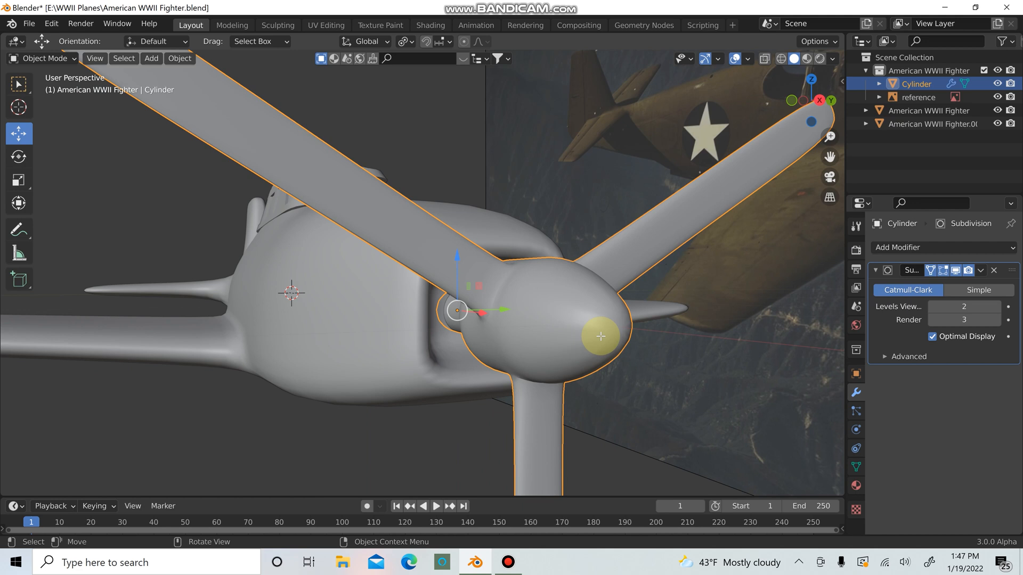
key("Tab")
key("i")
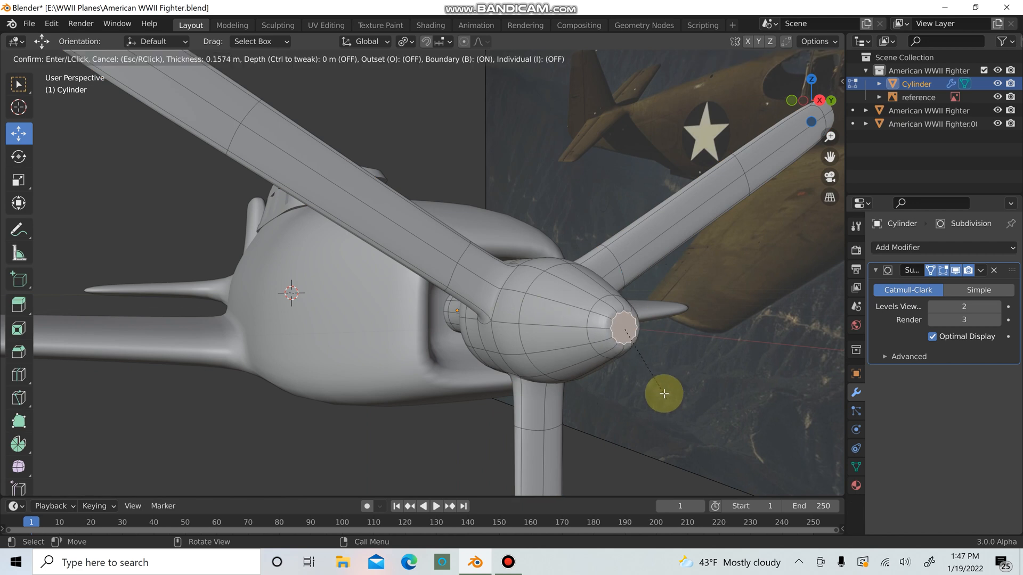
left_click(660, 389)
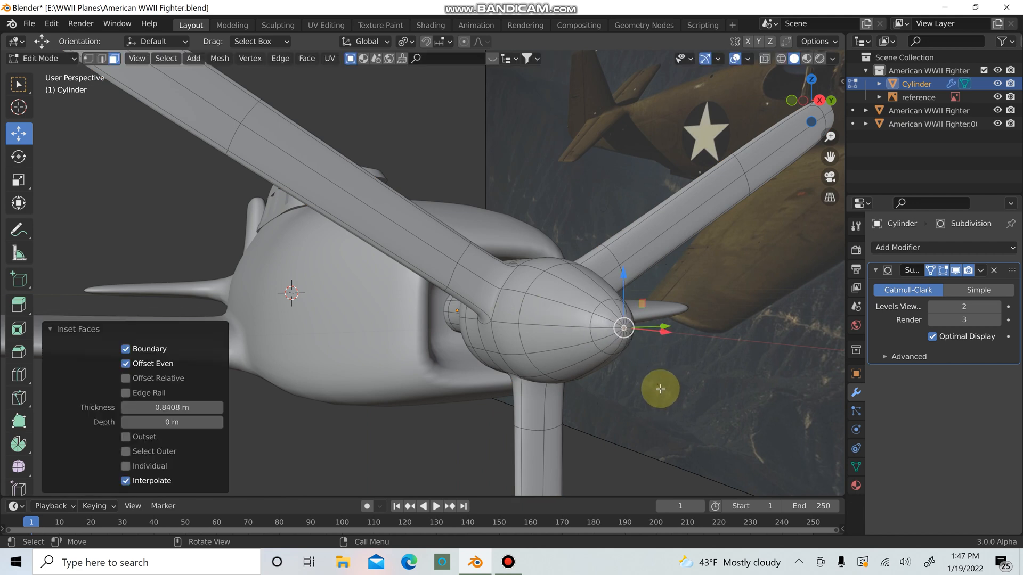
key("Tab")
middle_click_drag(608, 373, 612, 425)
scroll(509, 361, "down", 4)
left_click(408, 400)
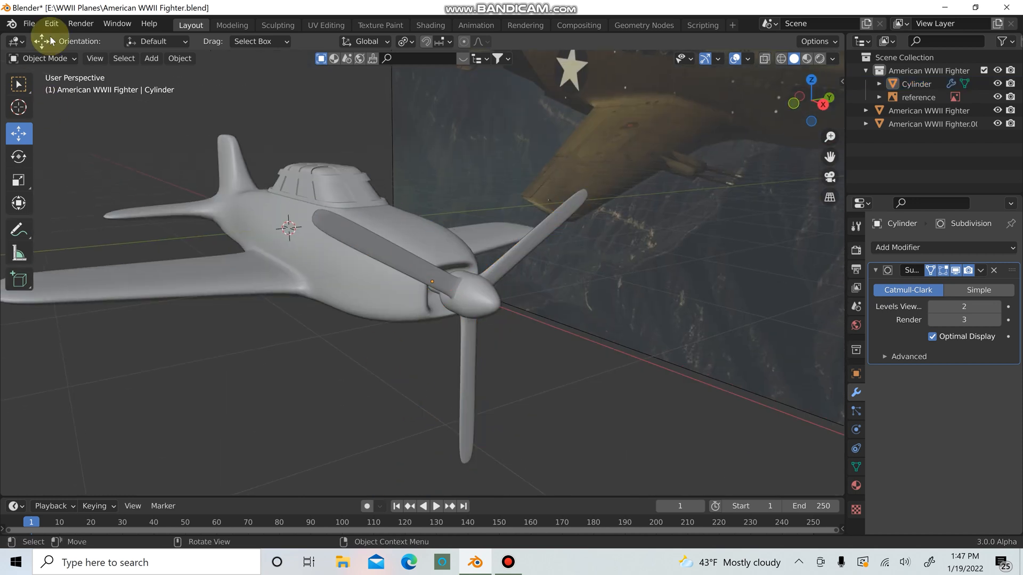
Move the propeller about 0.010 m back along X toward the nose opening
scroll(358, 271, "up", 2)
middle_click_drag(360, 270, 453, 280)
left_click(487, 293)
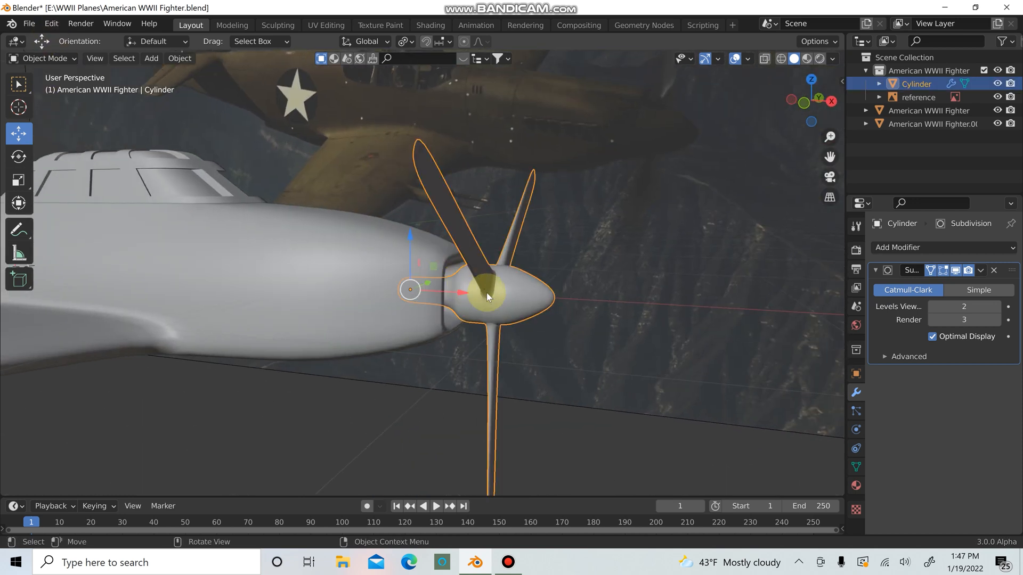
left_click_drag(461, 295, 456, 294)
middle_click_drag(456, 294, 419, 365)
key("r")
key("y")
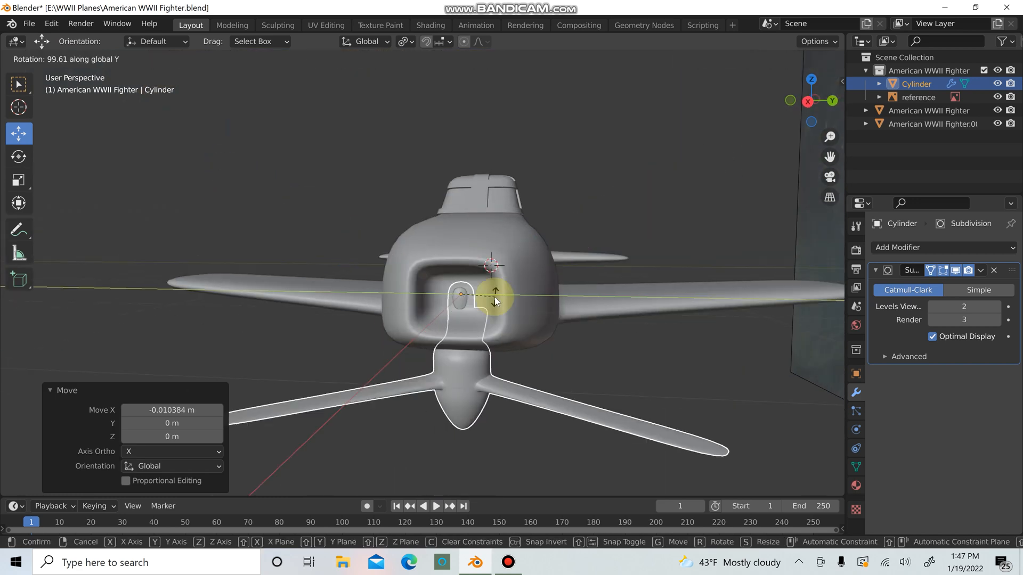
left_click(480, 354)
key("r")
key("x")
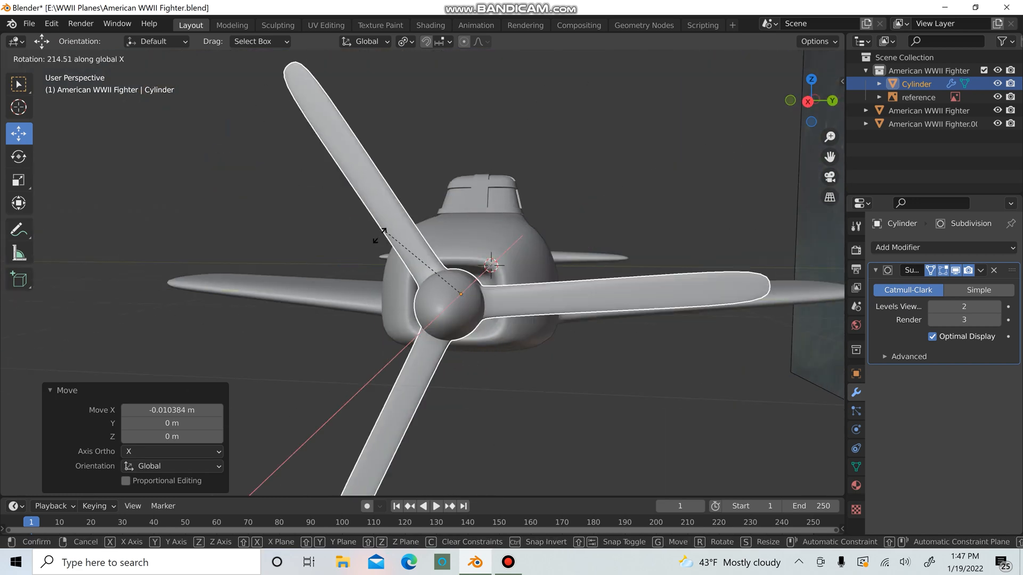
left_click(539, 321)
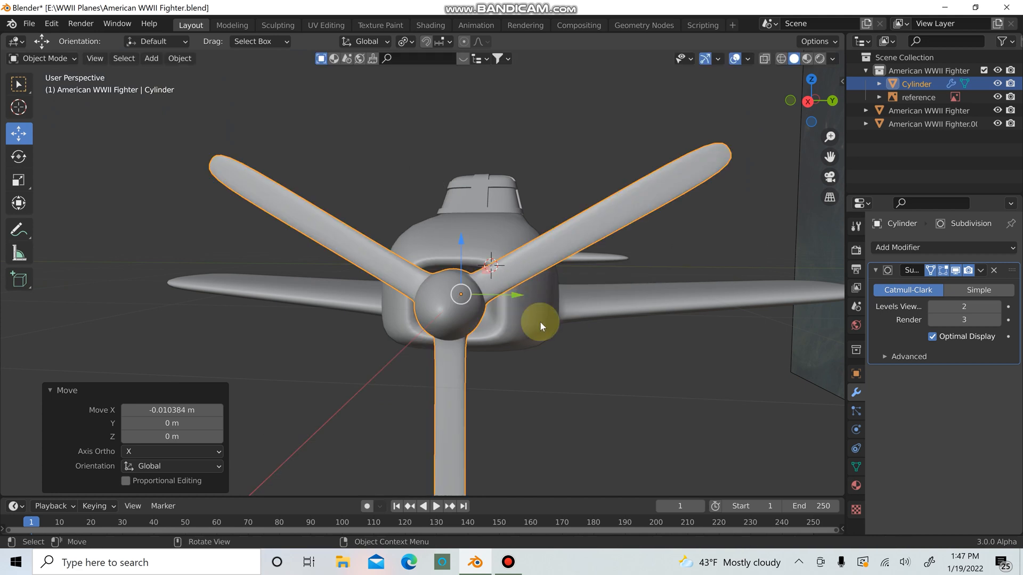
middle_click_drag(539, 321, 579, 382)
key("r")
key("x")
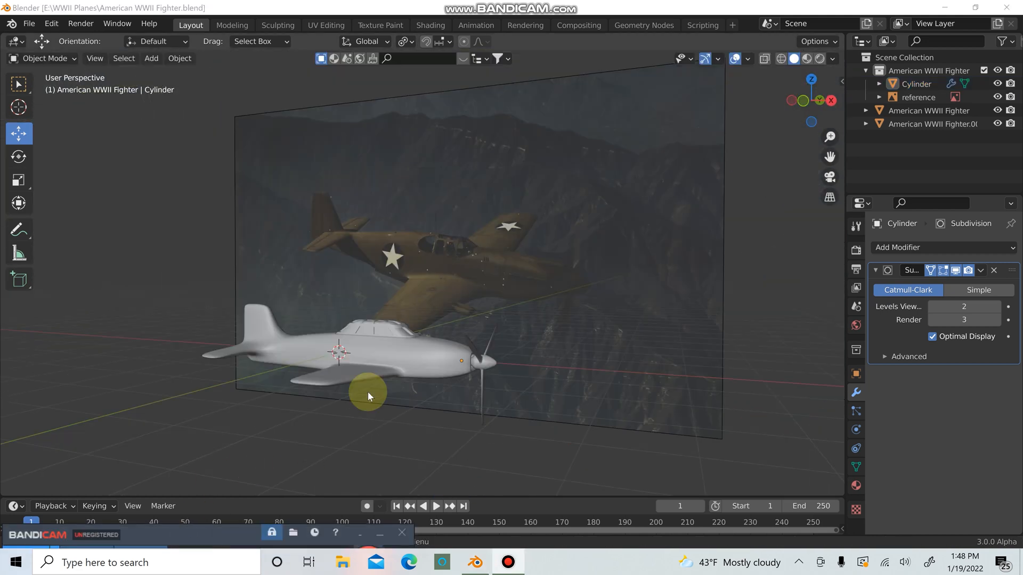
Inset the fuselage's lower side face between the wing root and the nose with a thickness of 0 m
middle_click_drag(395, 388, 494, 236)
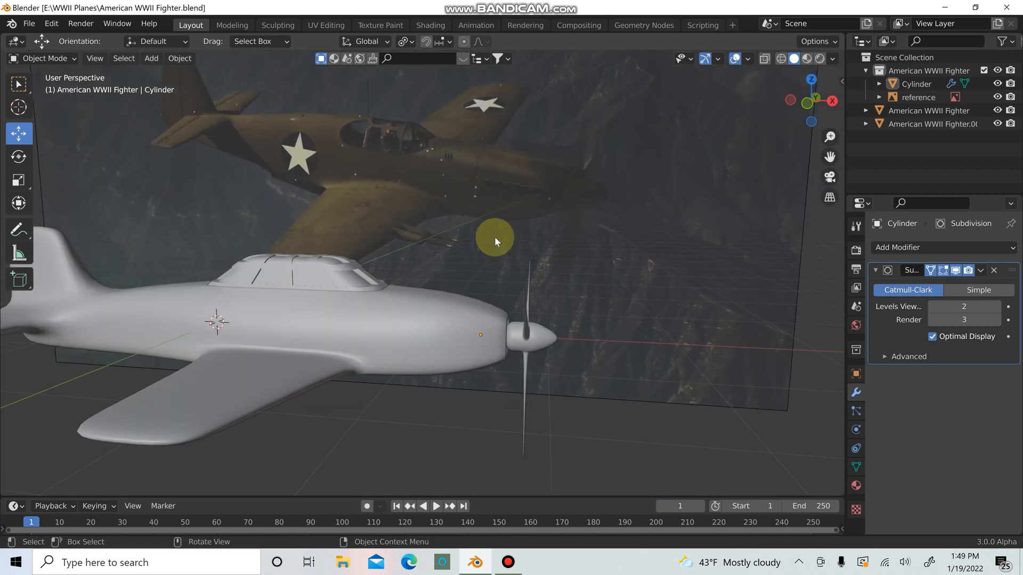
left_click(403, 335)
key("Tab")
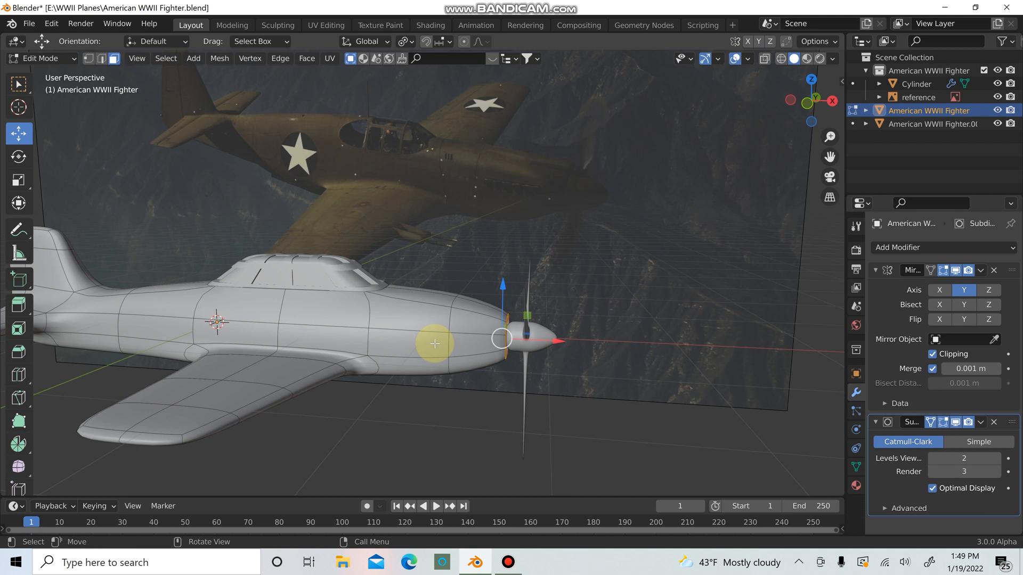
mouse_move(434, 340)
middle_mouse_down()
mouse_move(455, 342)
mouse_move(443, 352)
middle_mouse_up()
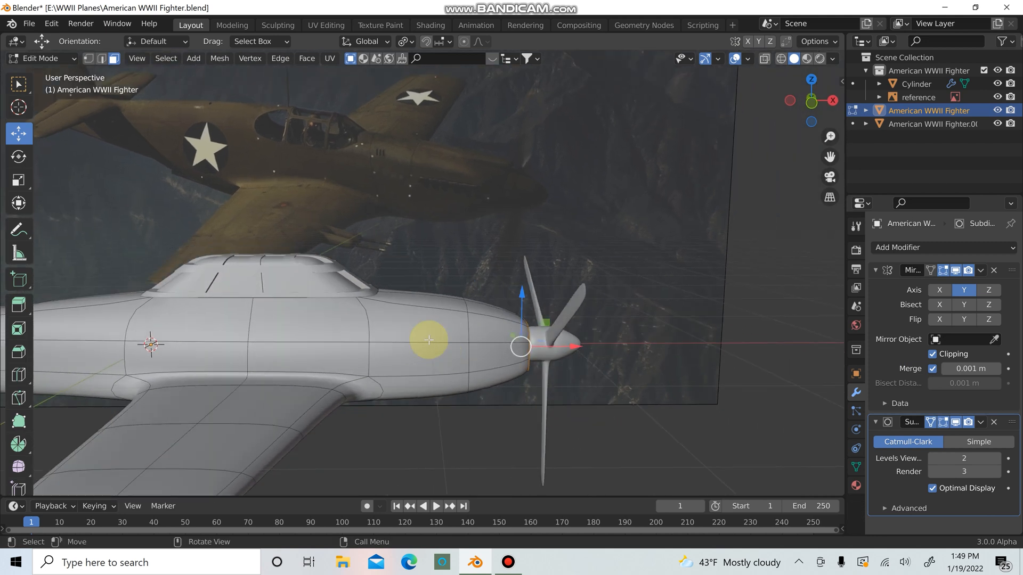
left_click(424, 350)
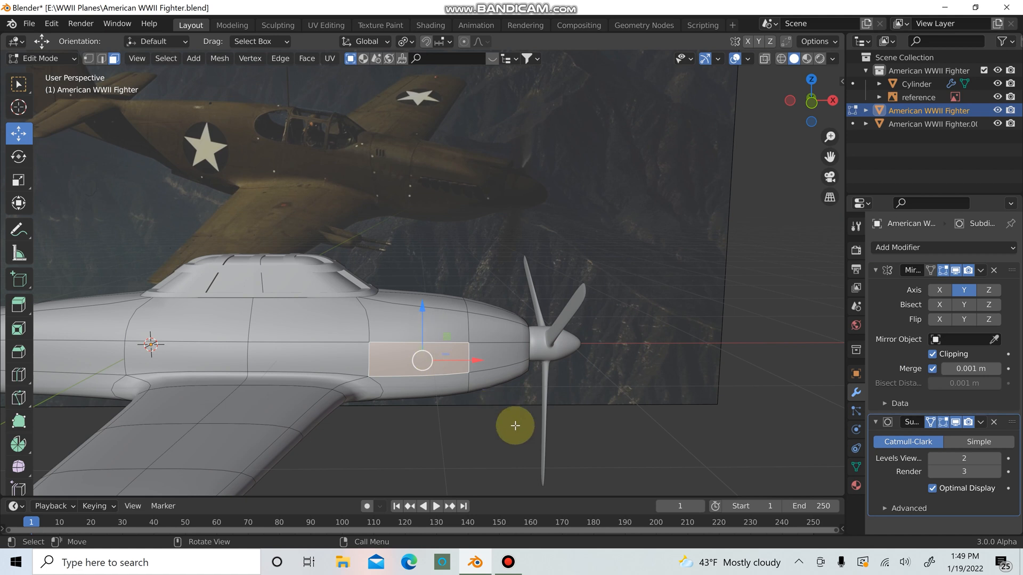
key("i")
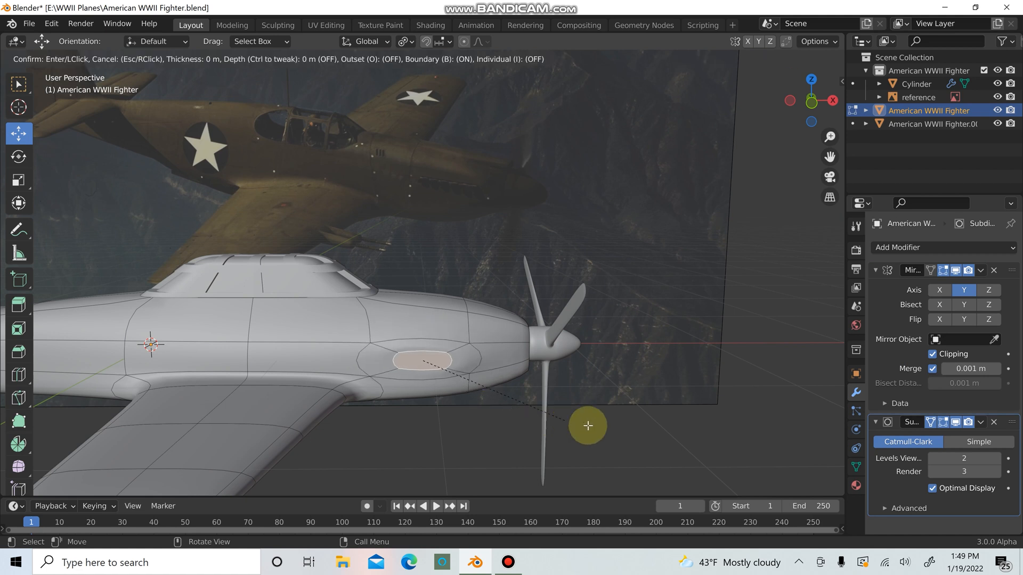
left_click(651, 464)
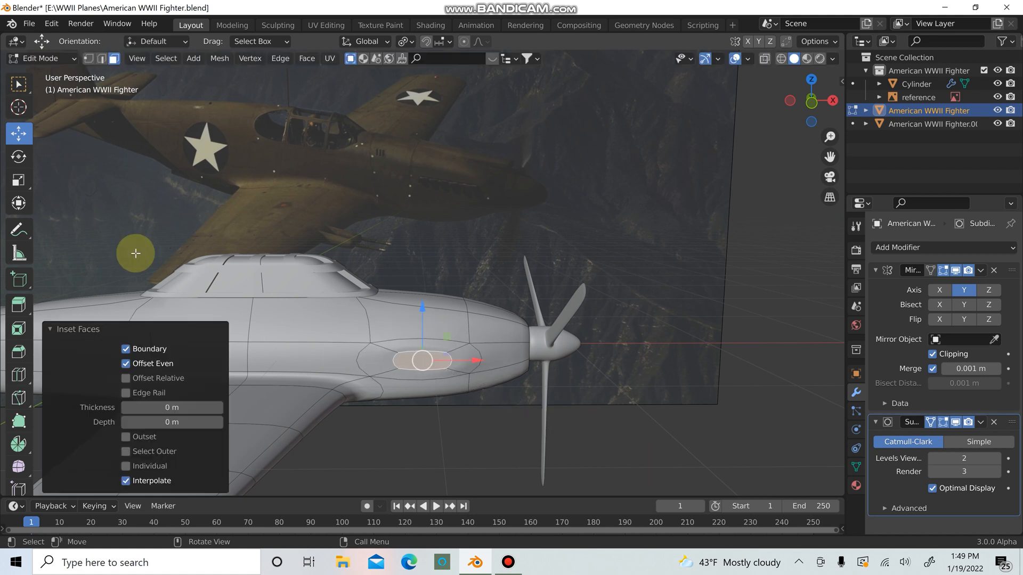
Stretch the inset fuselage side face along X with a scale of about 1.415
left_click(18, 179)
scroll(388, 378, "up", 2)
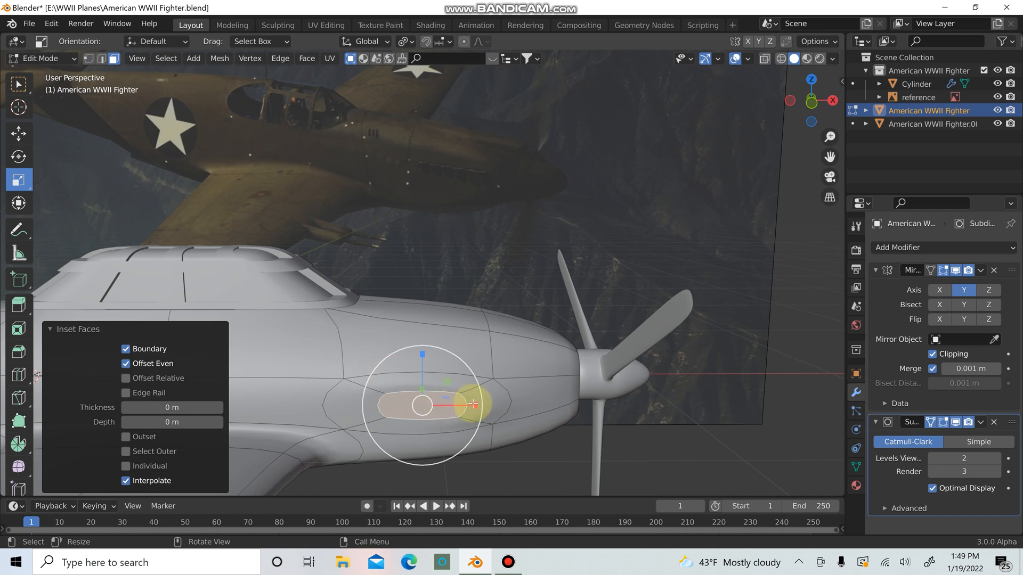
left_click_drag(473, 405, 494, 424)
middle_click_drag(494, 424, 354, 439)
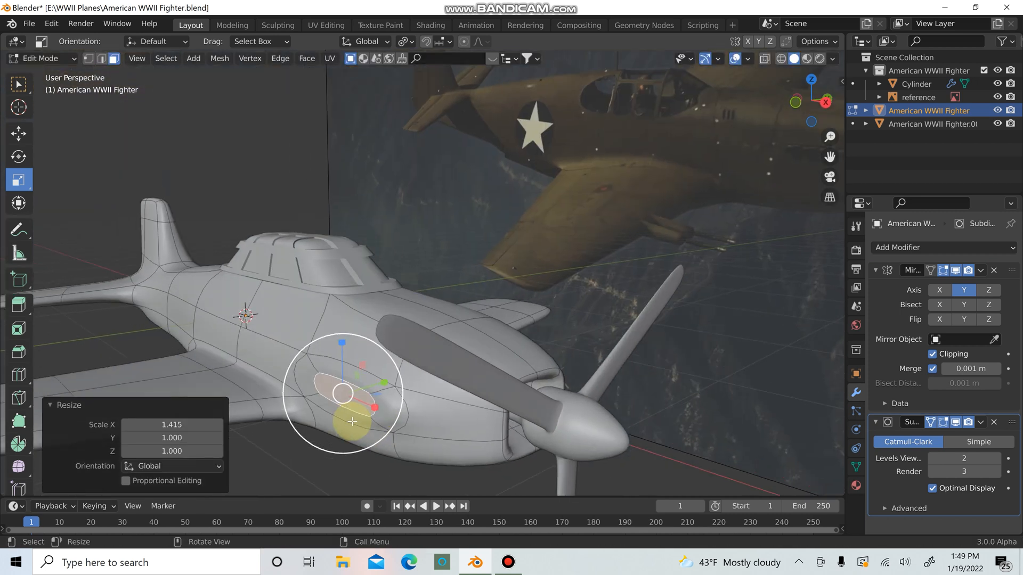
Extrude the side face about 0.099 m inward along Y and scale the inner face down to form a recess
key("e")
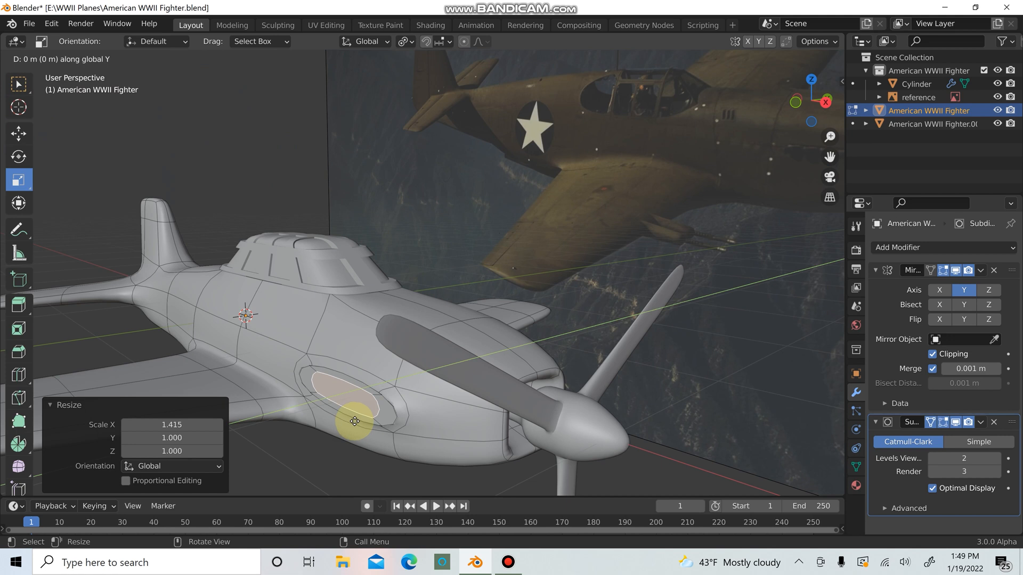
left_click(370, 416)
middle_click_drag(473, 459, 528, 479)
key("s")
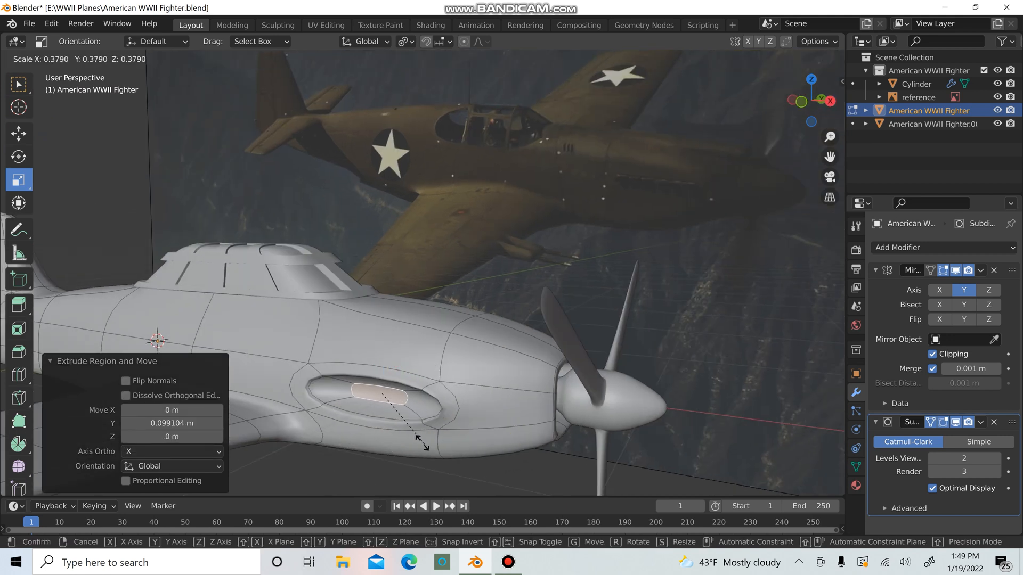
left_click(401, 427)
Select the edge loop around the side recess's opening and flatten it along Z to about 0.316
middle_click_drag(401, 426, 417, 421)
key("1")
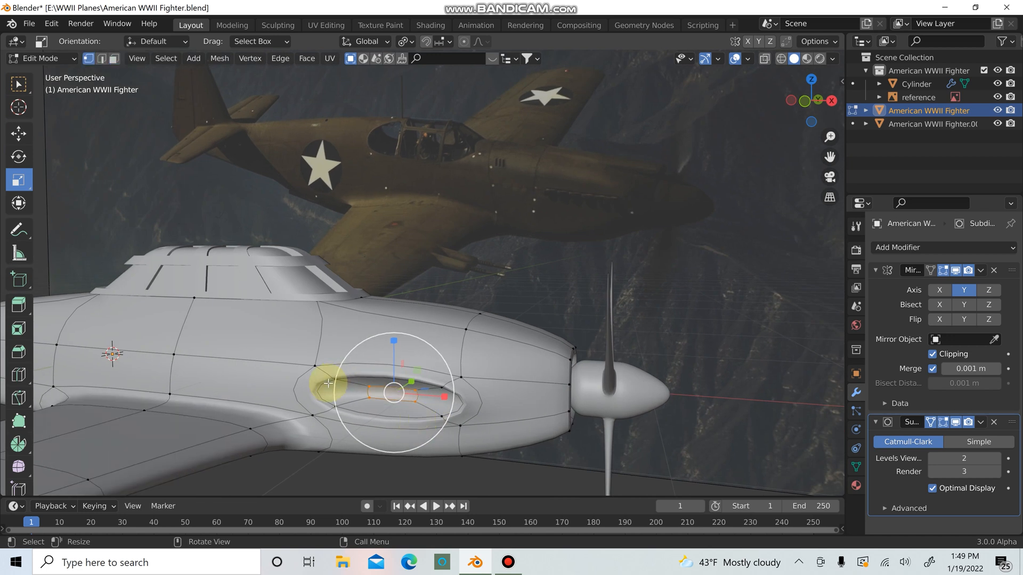
key("2")
left_click(328, 383, "alt")
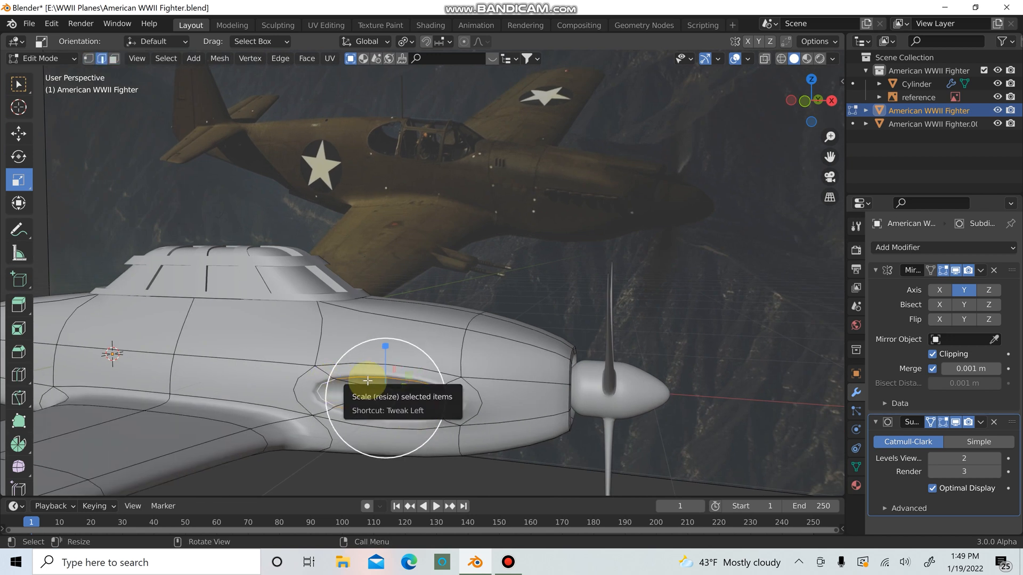
left_click_drag(383, 350, 379, 388)
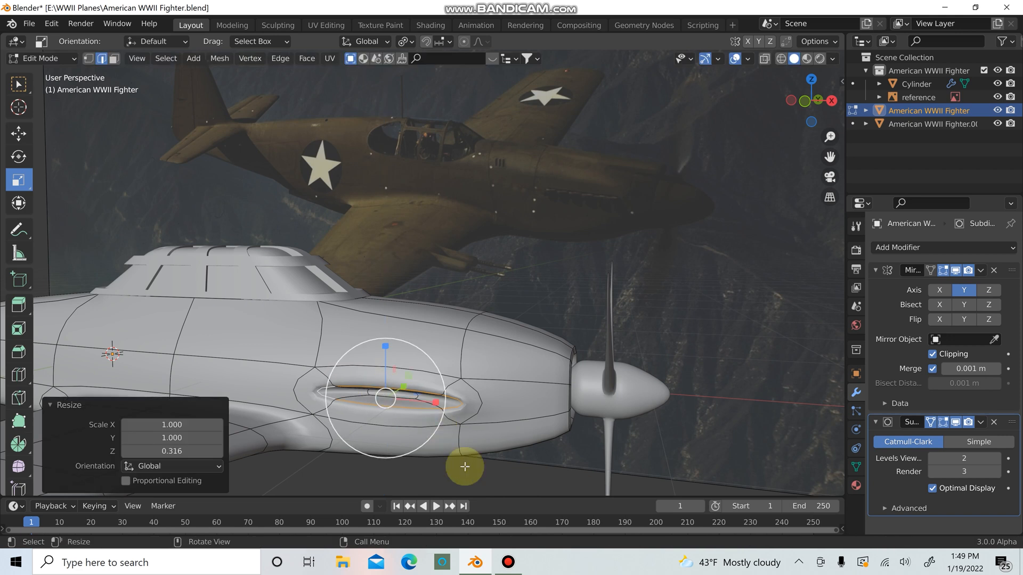
Scale the recess's edge loop uniformly to about 0.6 and return to Object Mode
key("s")
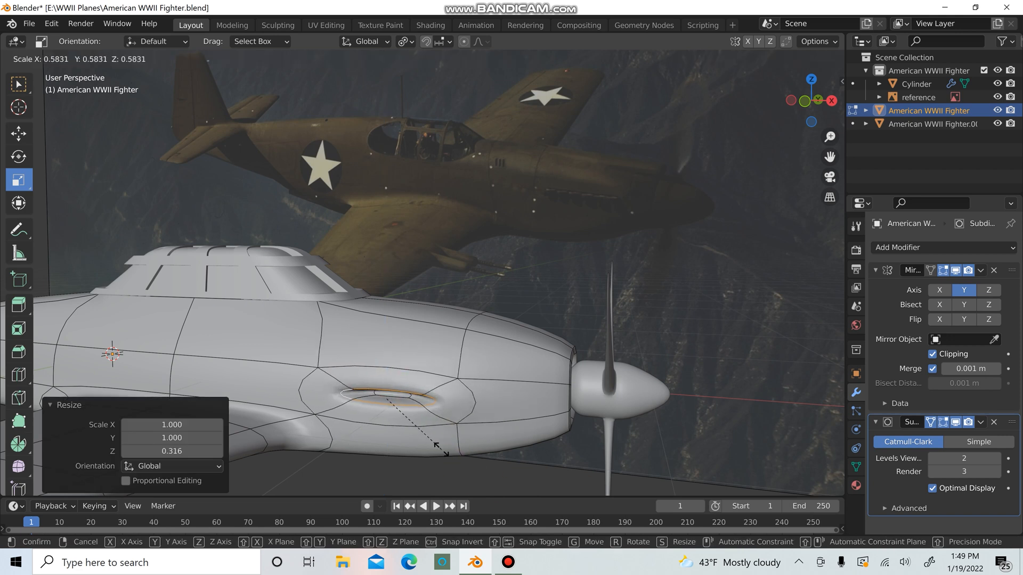
left_click(446, 451)
scroll(532, 461, "down", 2)
key("Tab")
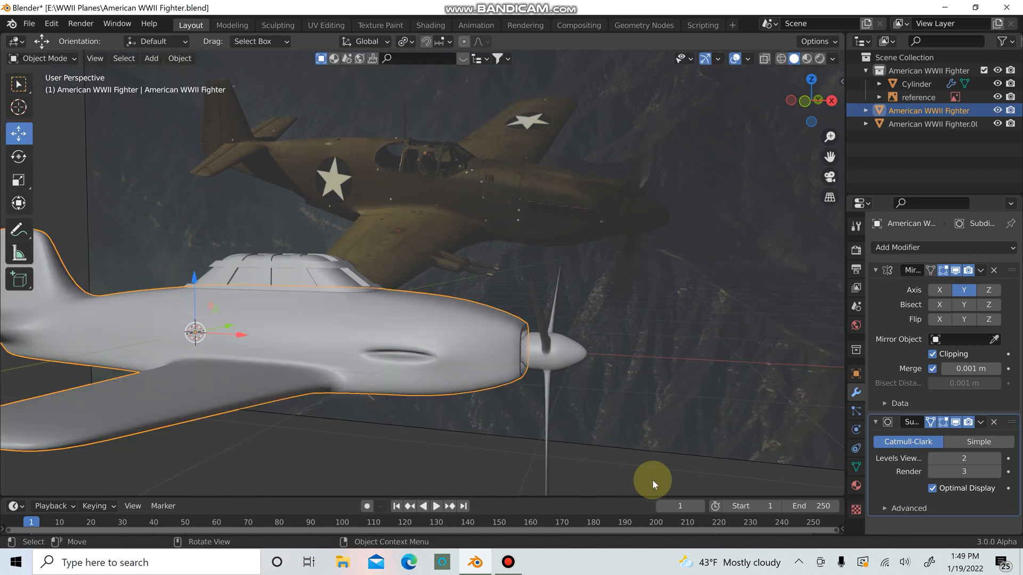
Examine the side recess, nose and propeller from several angles, close up and from a distance
left_click(584, 437)
scroll(584, 438, "down", 3)
middle_click_drag(584, 437, 602, 450)
scroll(484, 410, "up", 5)
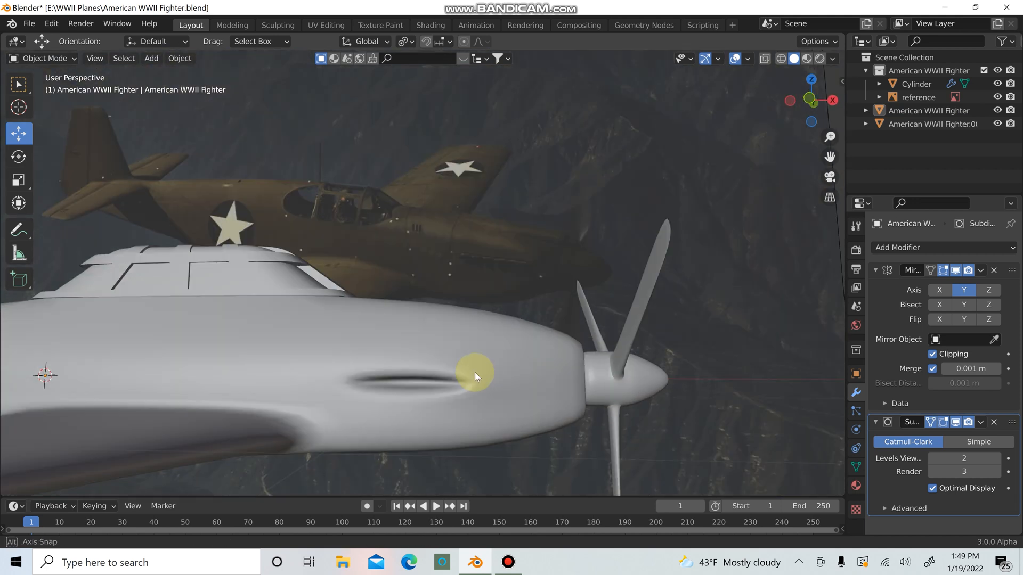
scroll(474, 372, "up", 2)
scroll(474, 386, "down", 1)
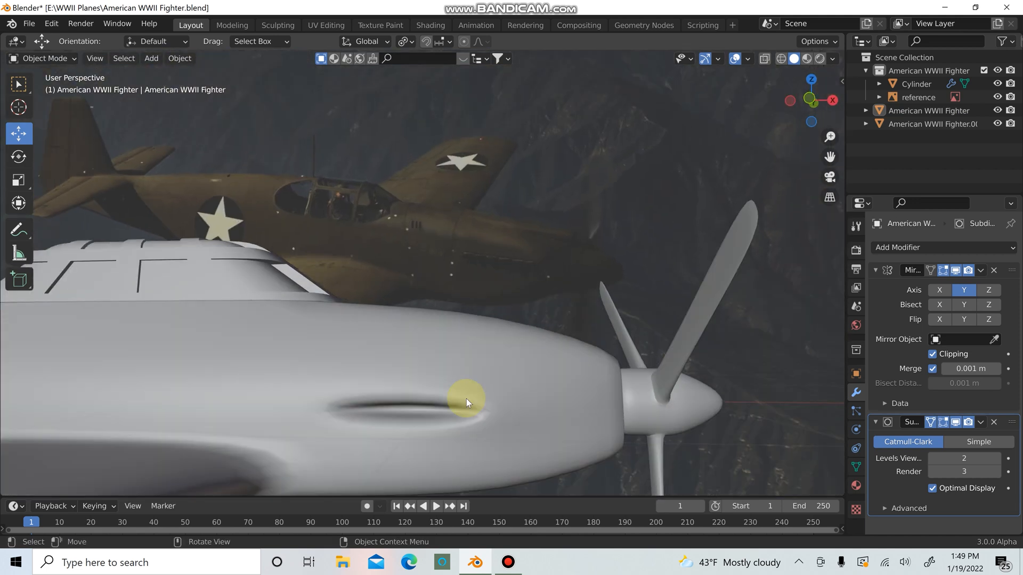
left_click(442, 417)
key("Tab")
middle_click_drag(434, 418, 436, 463)
scroll(411, 445, "down", 1)
key("Tab")
left_click(679, 264)
scroll(609, 349, "down", 3)
scroll(610, 348, "down", 2)
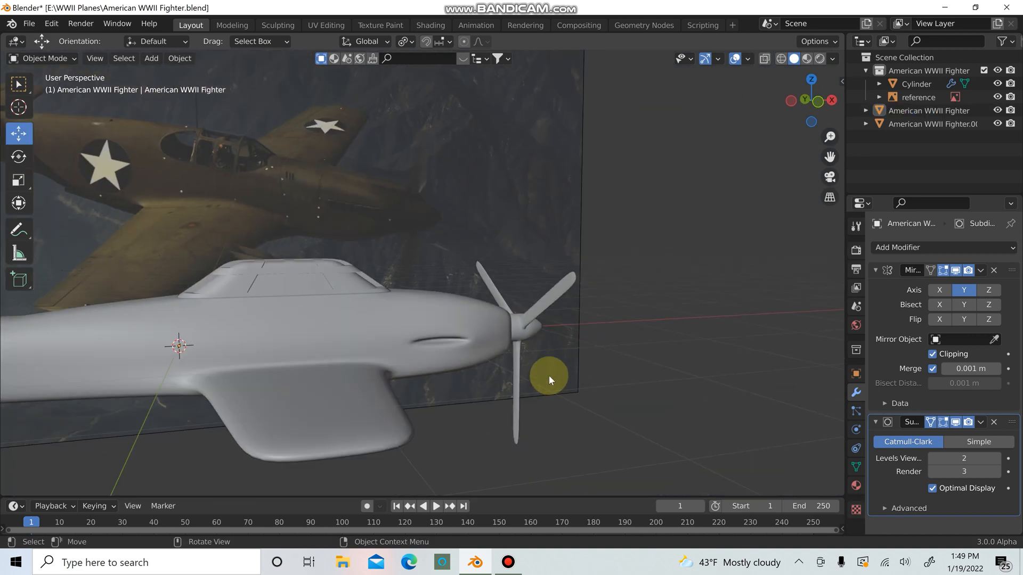
middle_click_drag(543, 382, 441, 386)
scroll(507, 382, "down", 3)
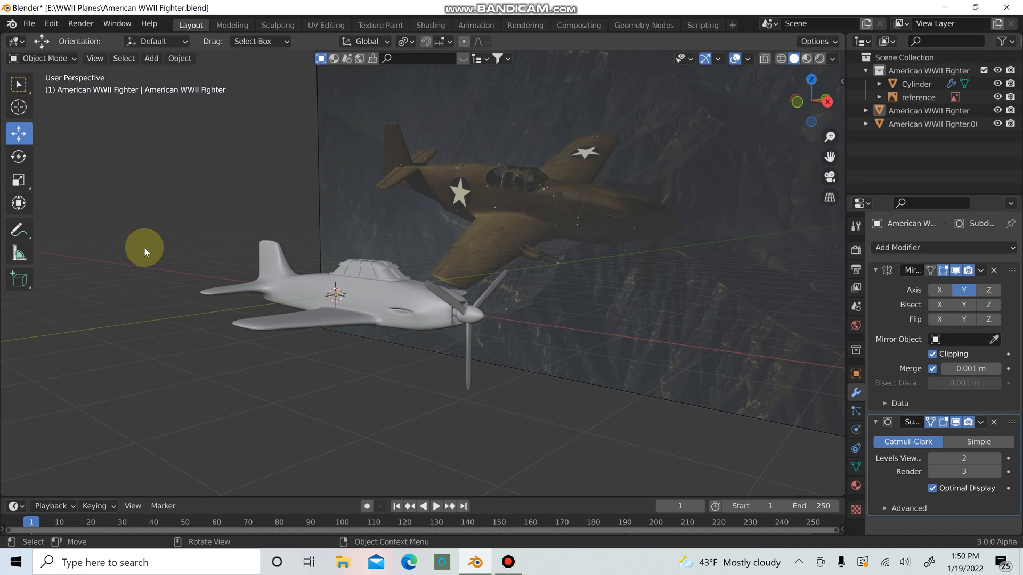
Rename the propeller object as Propeller
key("shift+a")
left_click(477, 313)
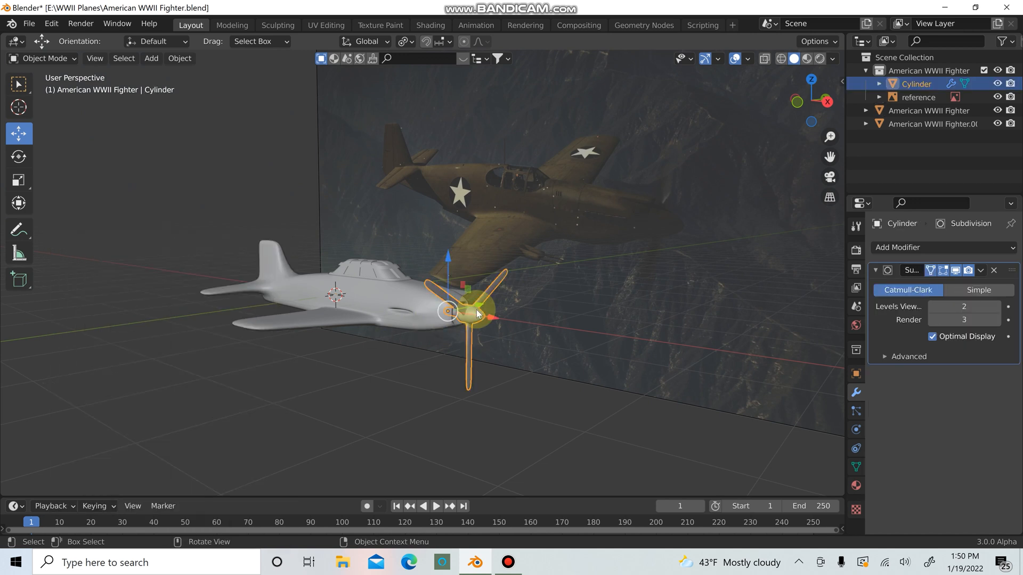
double_click(927, 85)
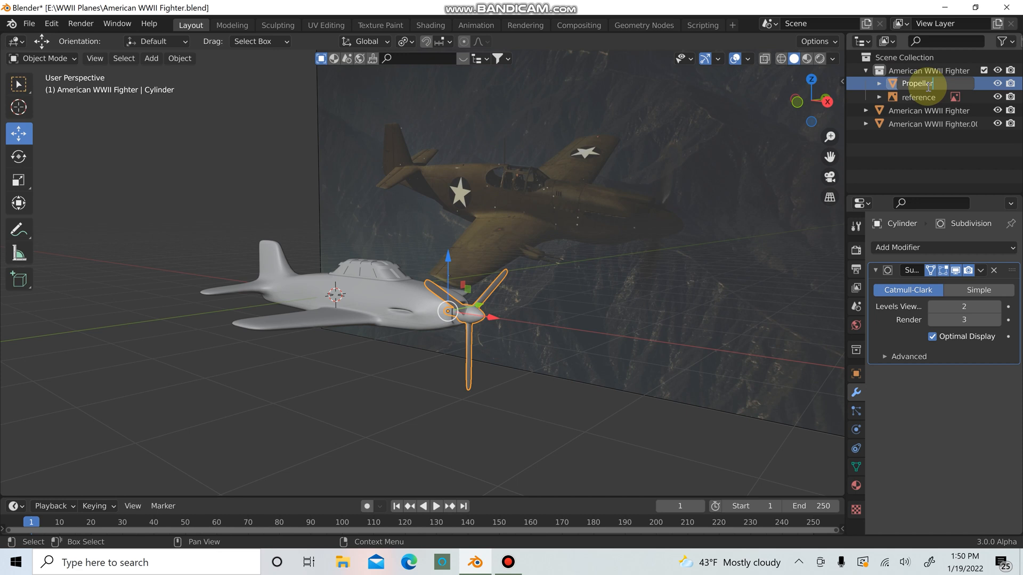
type("Propeller")
key("Return")
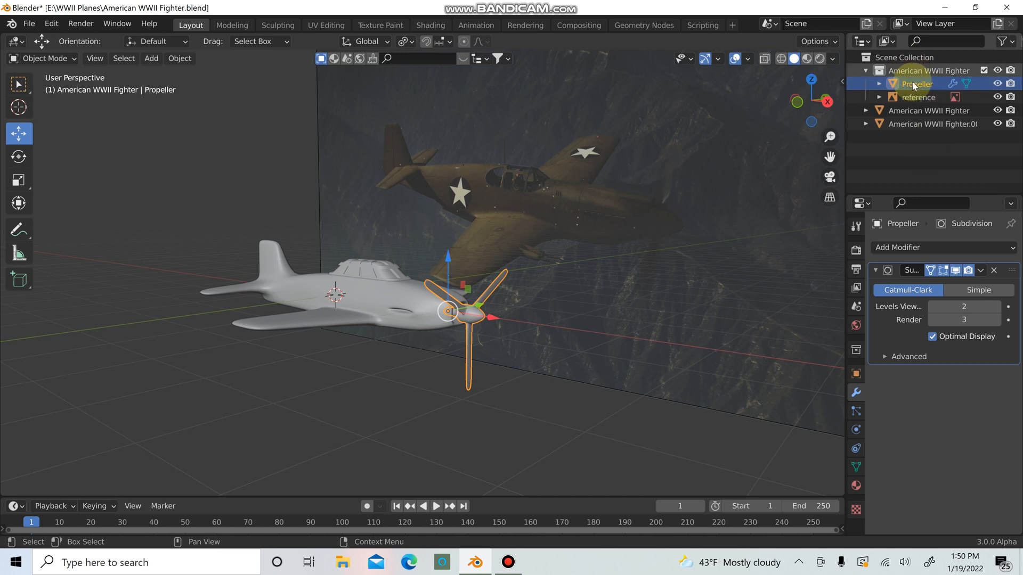
Create a new collection and move the fuselage and canopy objects into the American WWII Fighter collection
left_click(902, 145)
right_click(900, 146)
left_click(900, 146)
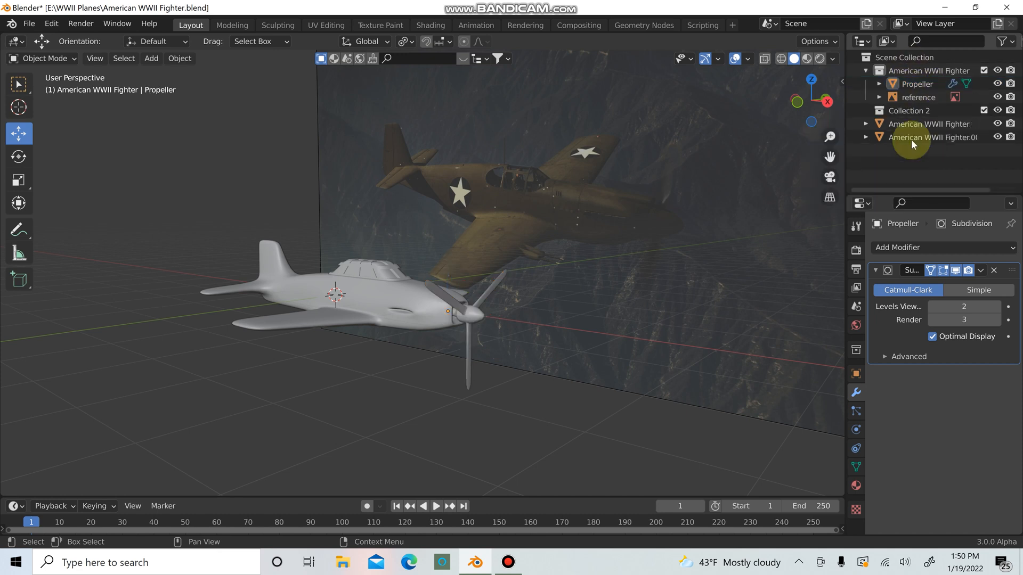
left_click(912, 138)
left_click_drag(903, 161, 912, 75)
Rename the canopy object as Cockpit
left_click(926, 96)
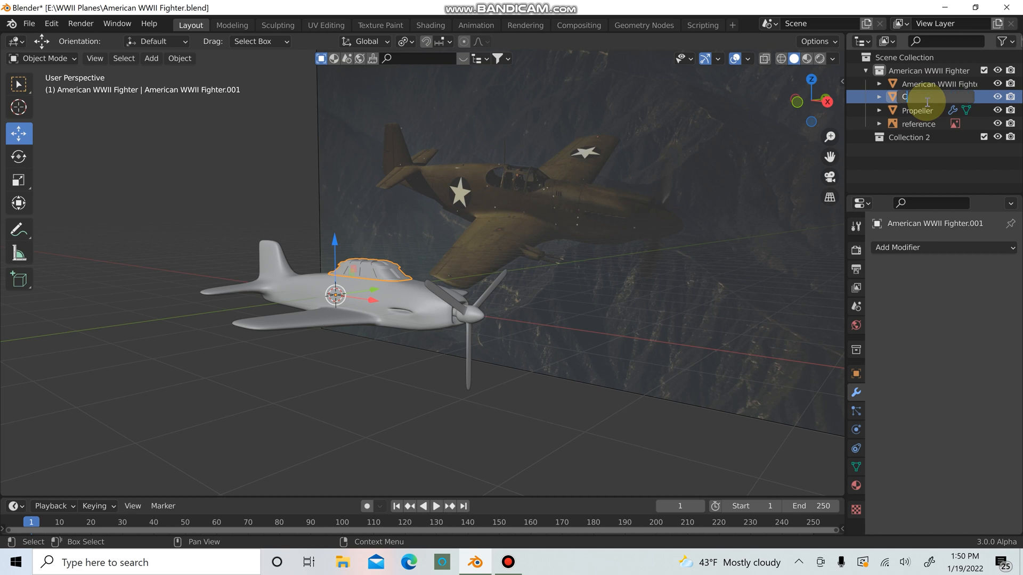
type("t")
key("Return")
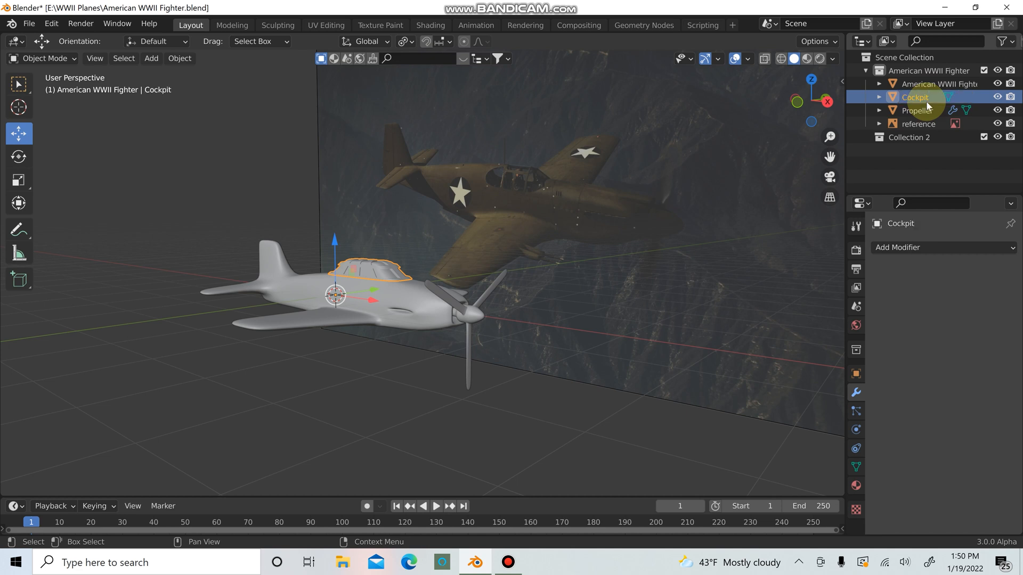
Check the objects in the fighter collection and rename the new empty collection as Trash
left_click(904, 85)
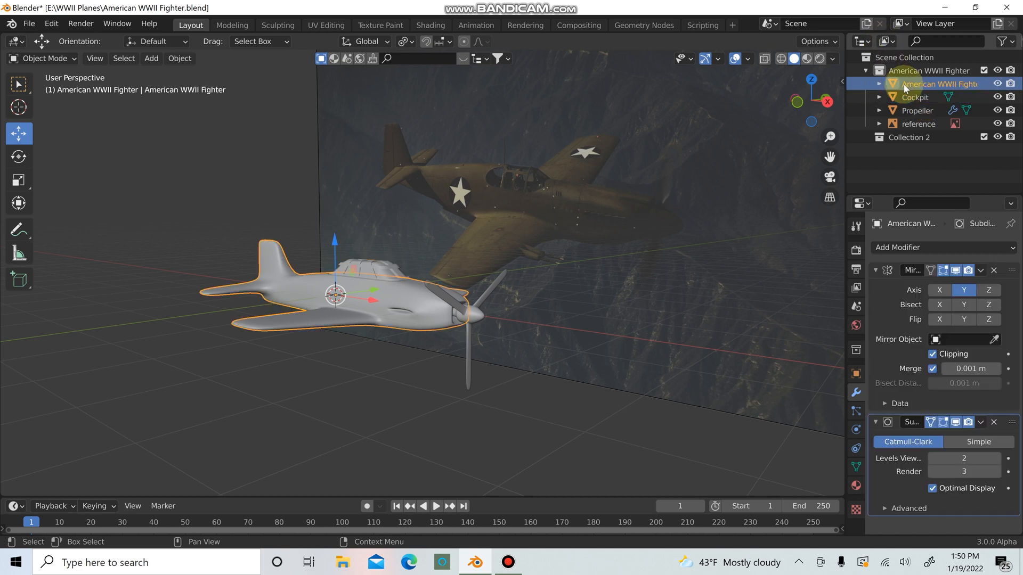
left_click(918, 100)
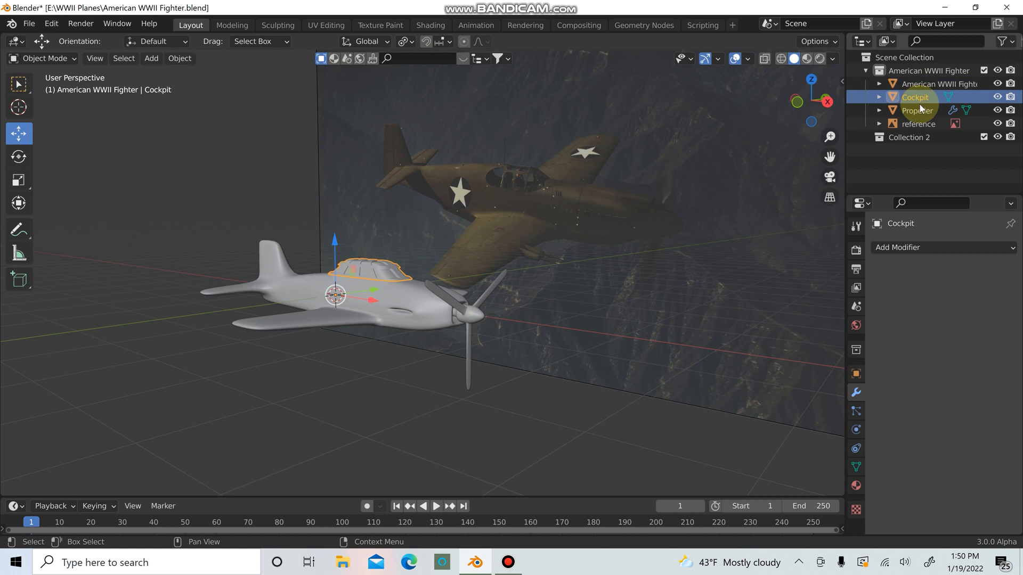
left_click(917, 123)
left_click(916, 110)
left_click(909, 137)
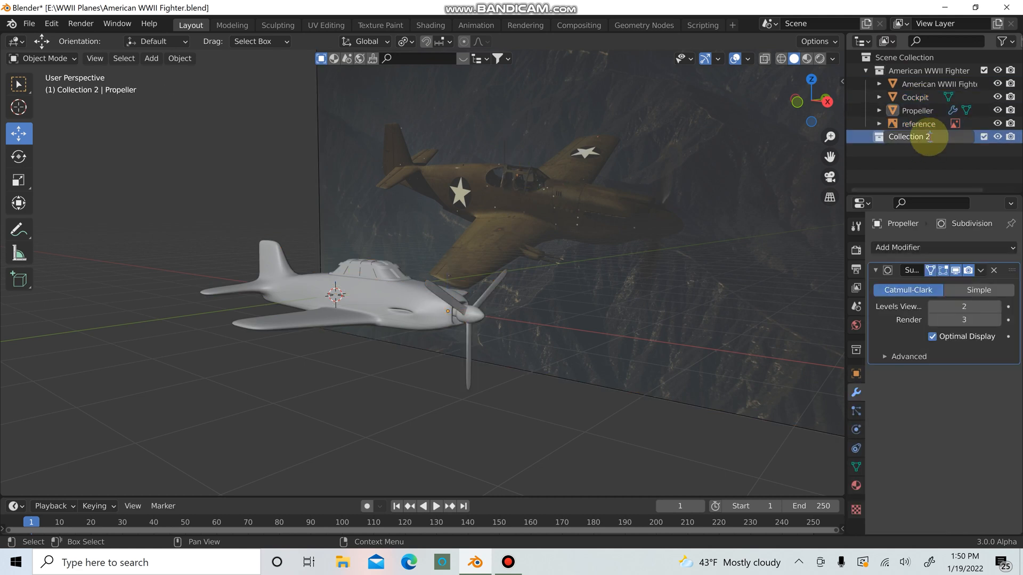
double_click(929, 137)
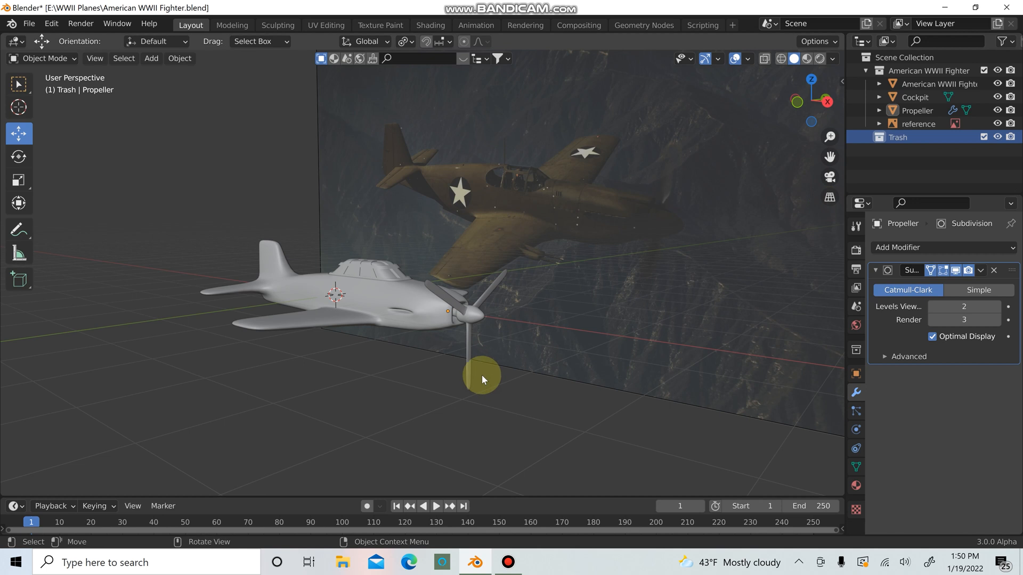
Duplicate all scene objects in place and move the duplicates to the Trash collection
key("a")
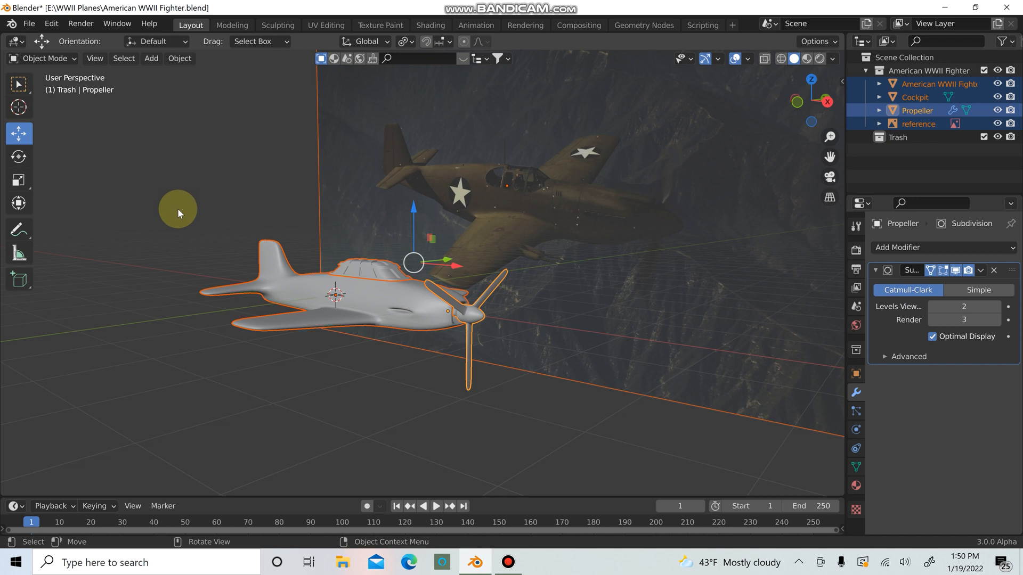
key("shift+d")
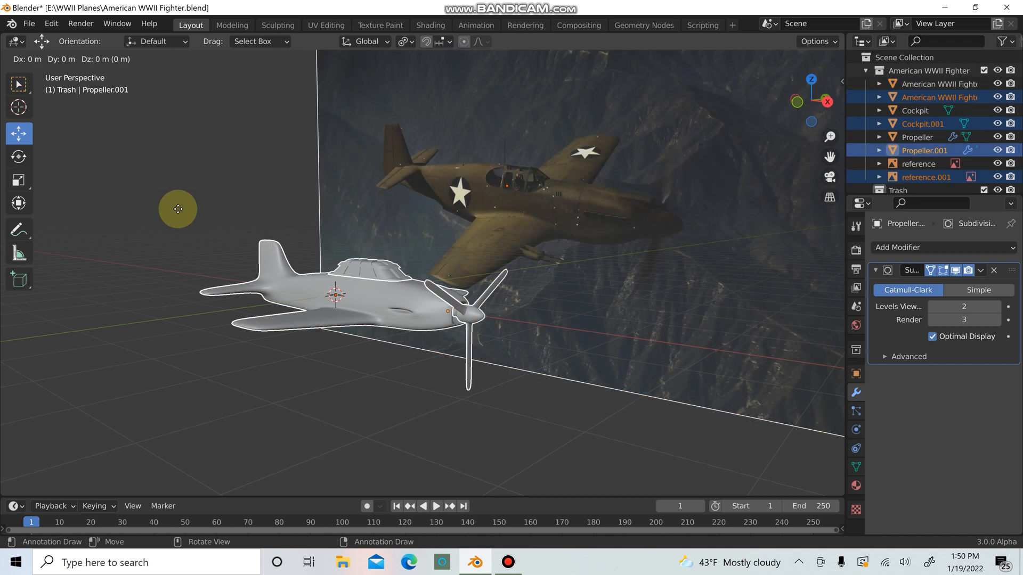
right_click(177, 209)
right_click(178, 208)
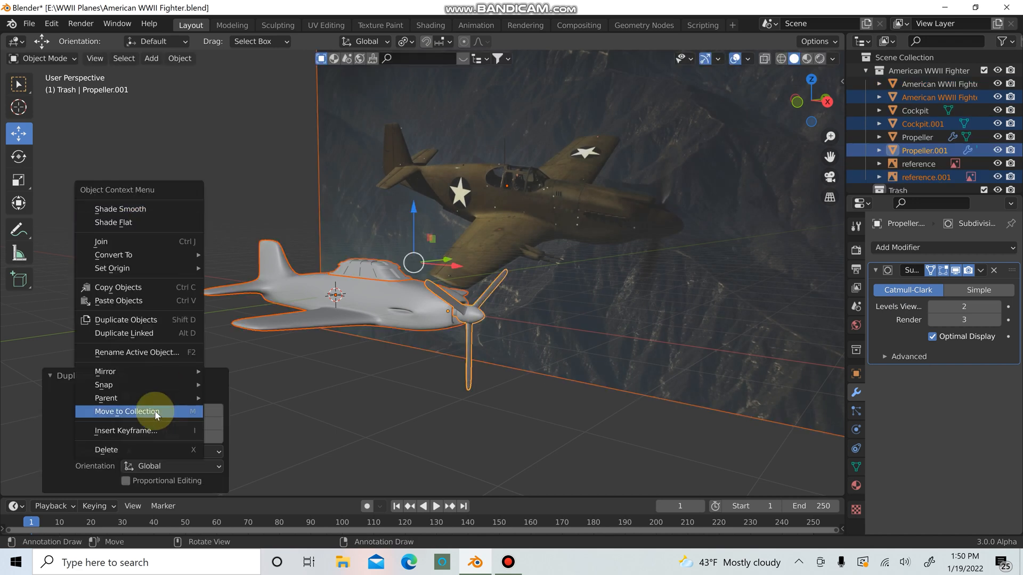
left_click(156, 414)
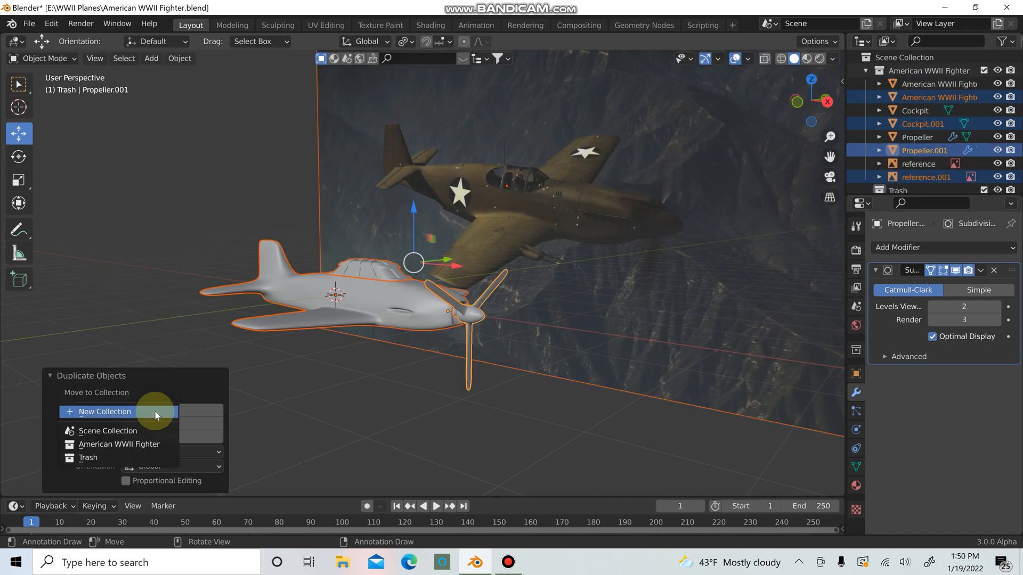
left_click(111, 460)
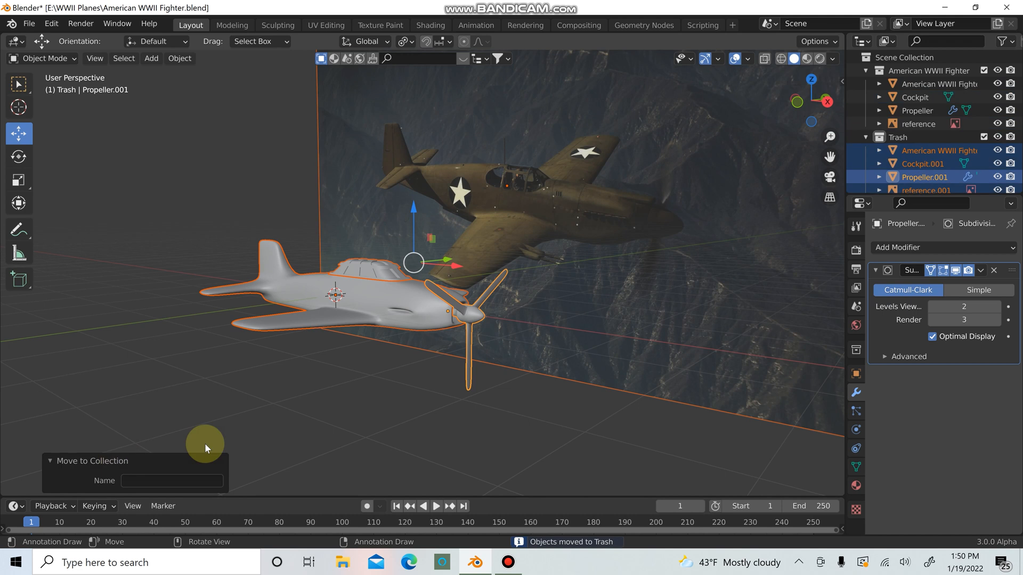
Collapse the Trash collection and exclude it from the view layer
left_click(865, 138)
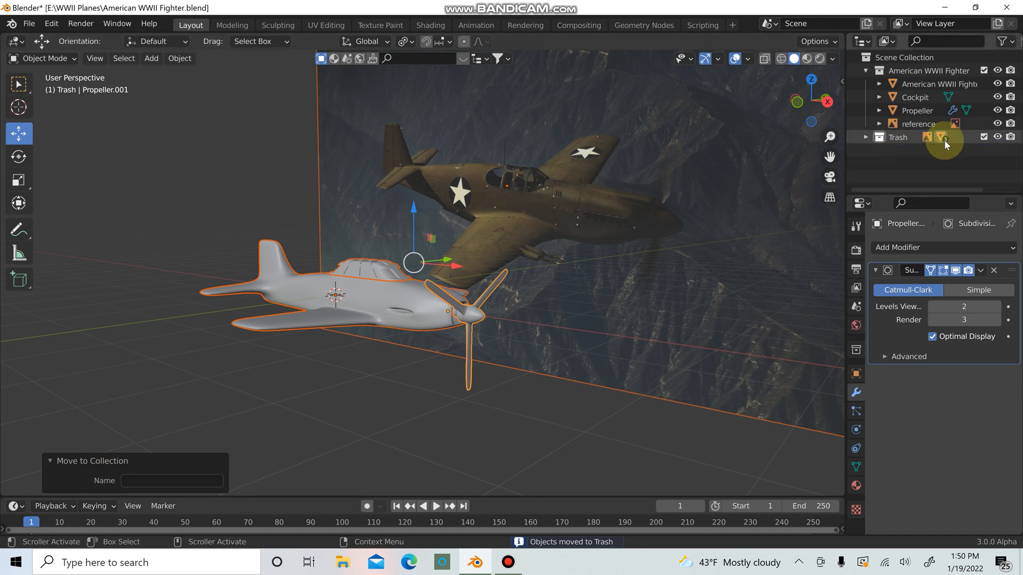
left_click(983, 137)
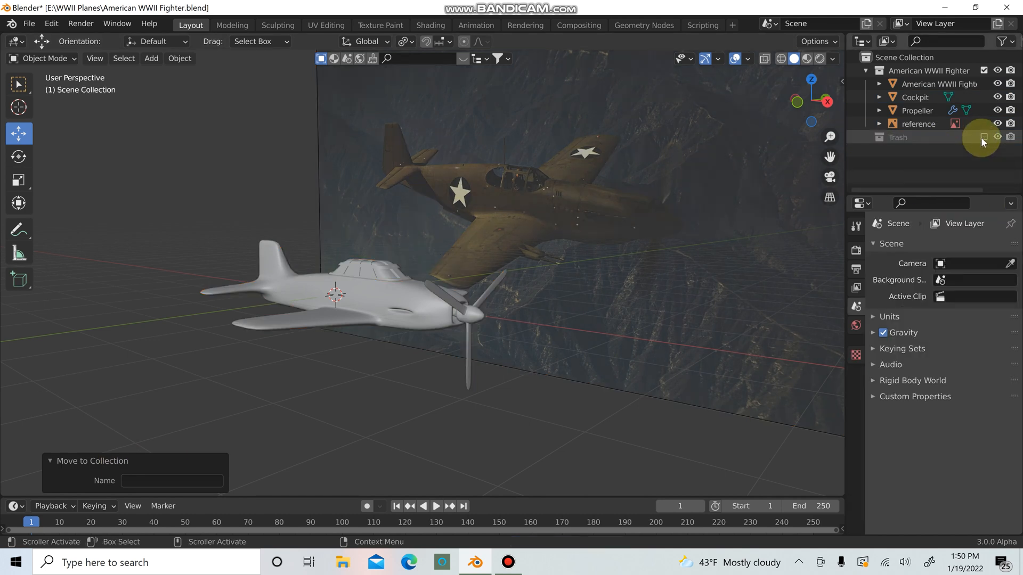
middle_click_drag(576, 392, 488, 363)
scroll(446, 314, "up", 8)
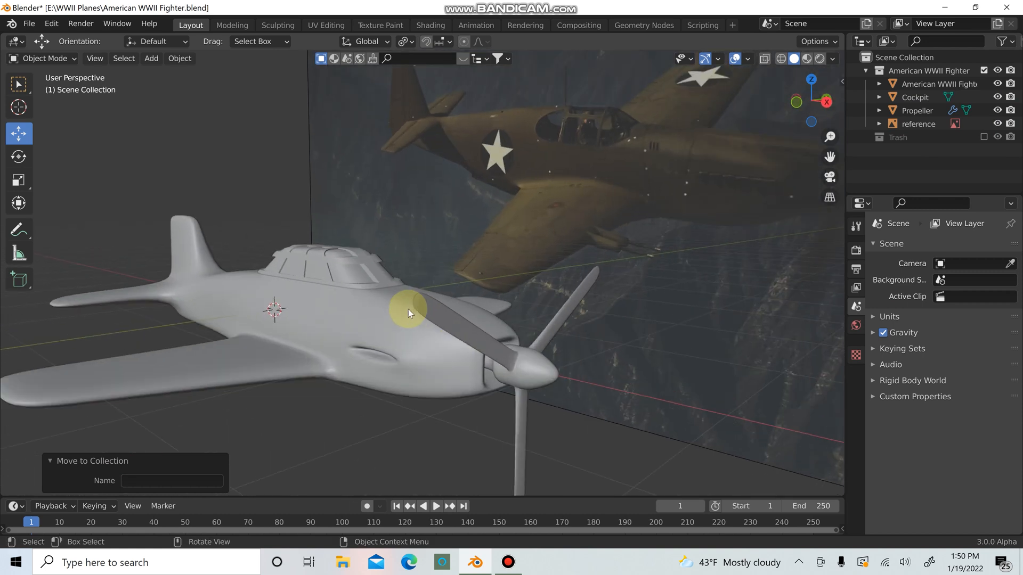
scroll(408, 308, "up", 2)
middle_click_drag(432, 309, 462, 314)
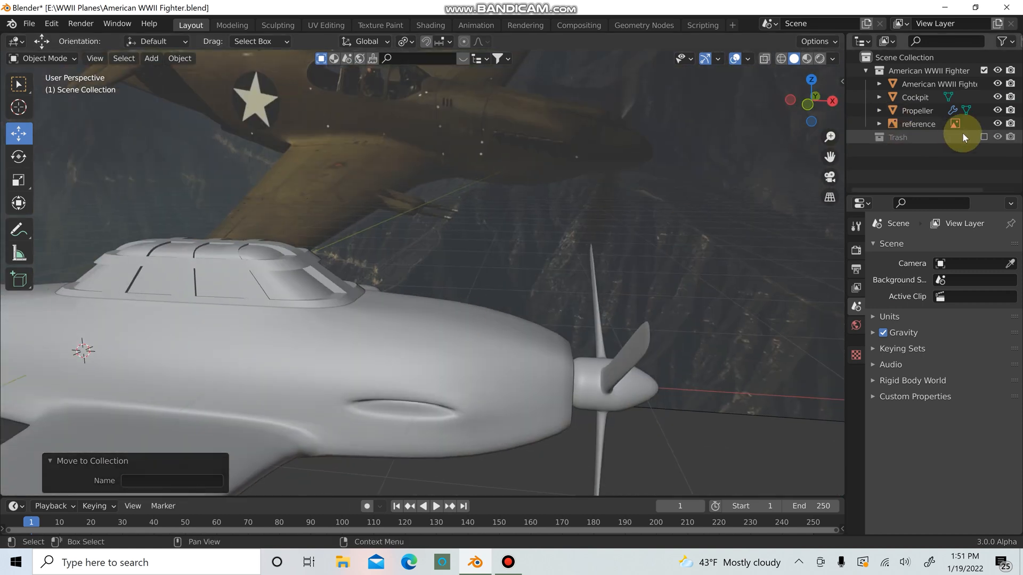
Check the backup by enabling only the Trash collection, and restore the American WWII Fighter collection with Trash excluded
left_click(984, 71)
left_click(983, 84)
scroll(667, 389, "down", 3)
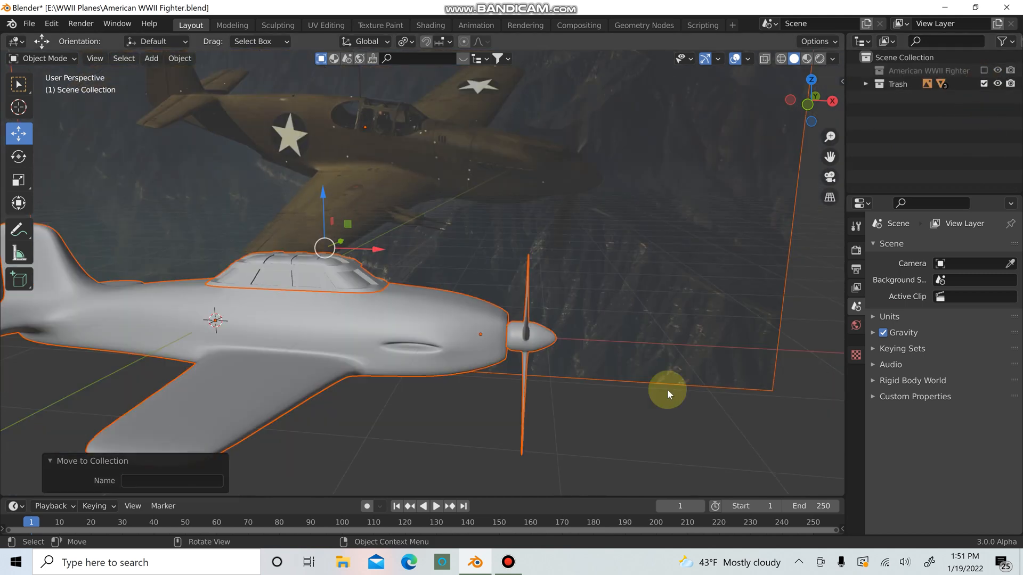
left_click(984, 83)
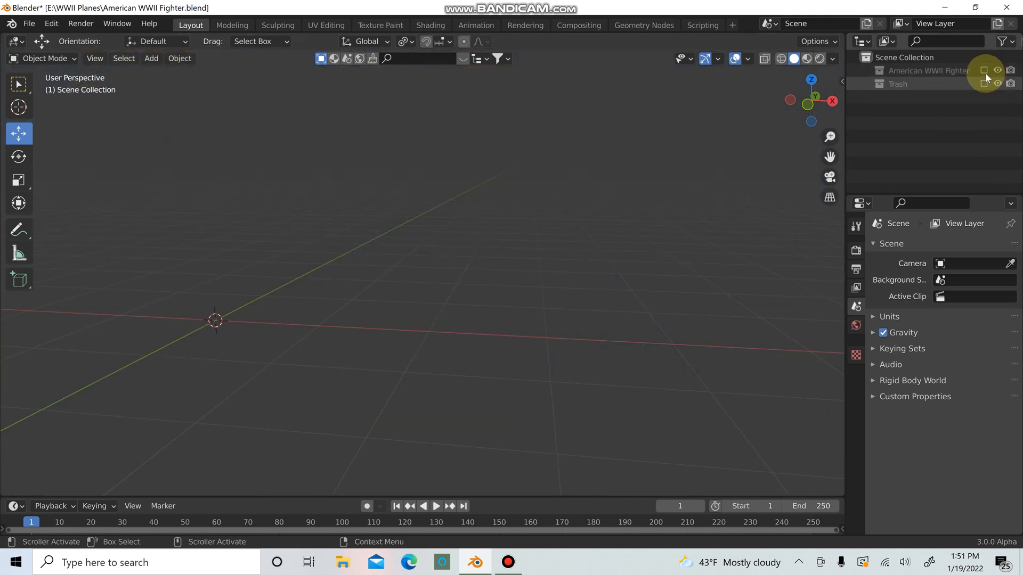
left_click(983, 70)
Add a torus mesh at the origin with 12 major segments
scroll(641, 307, "down", 3)
mouse_move(635, 311)
middle_mouse_down()
mouse_move(502, 283)
mouse_move(564, 309)
mouse_move(557, 304)
mouse_move(657, 274)
mouse_move(592, 276)
mouse_move(364, 388)
middle_mouse_up()
key("shift+a")
mouse_move(320, 281)
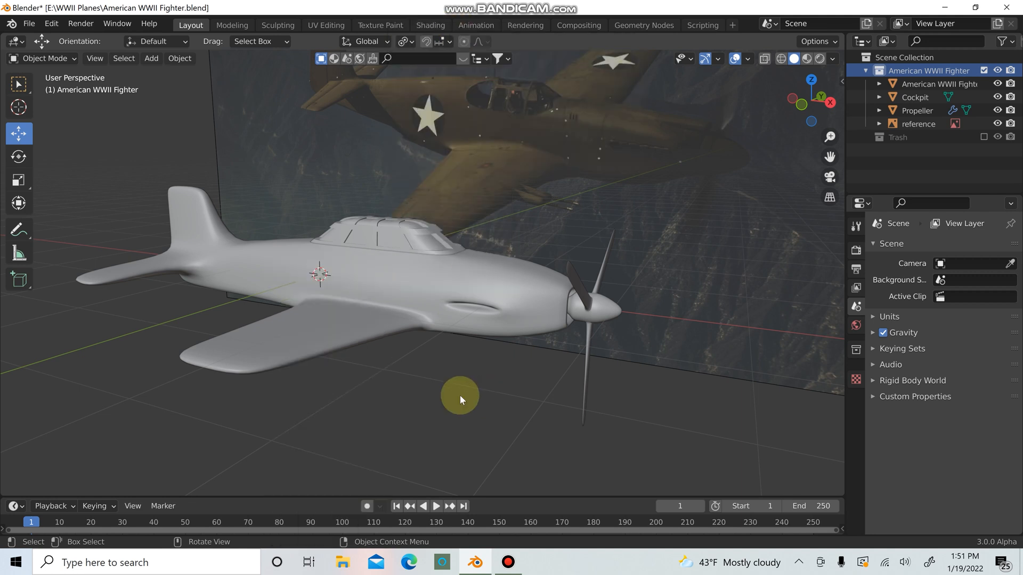
key("shift+a")
mouse_move(401, 281)
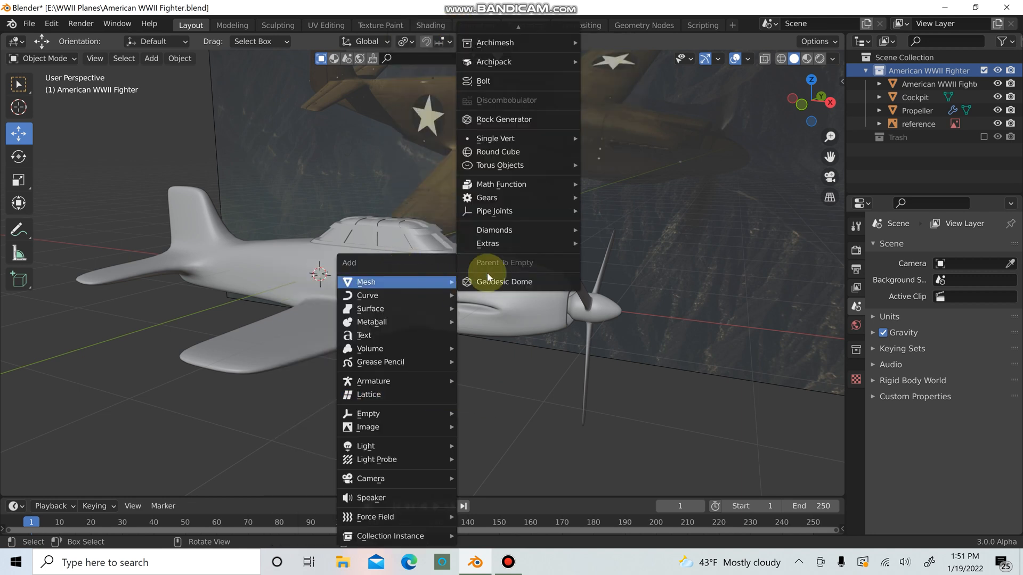
mouse_move(518, 27)
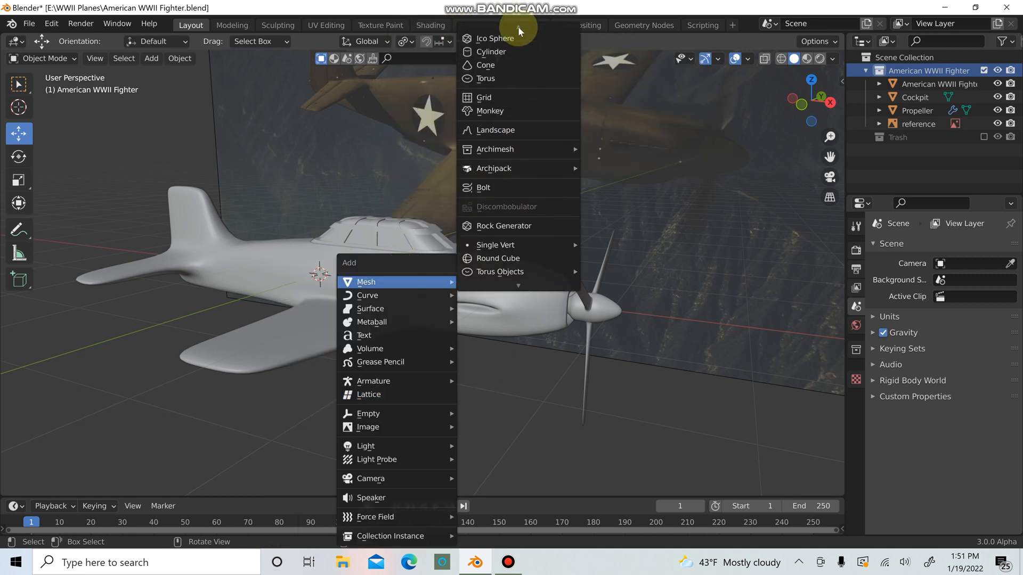
left_click(502, 123)
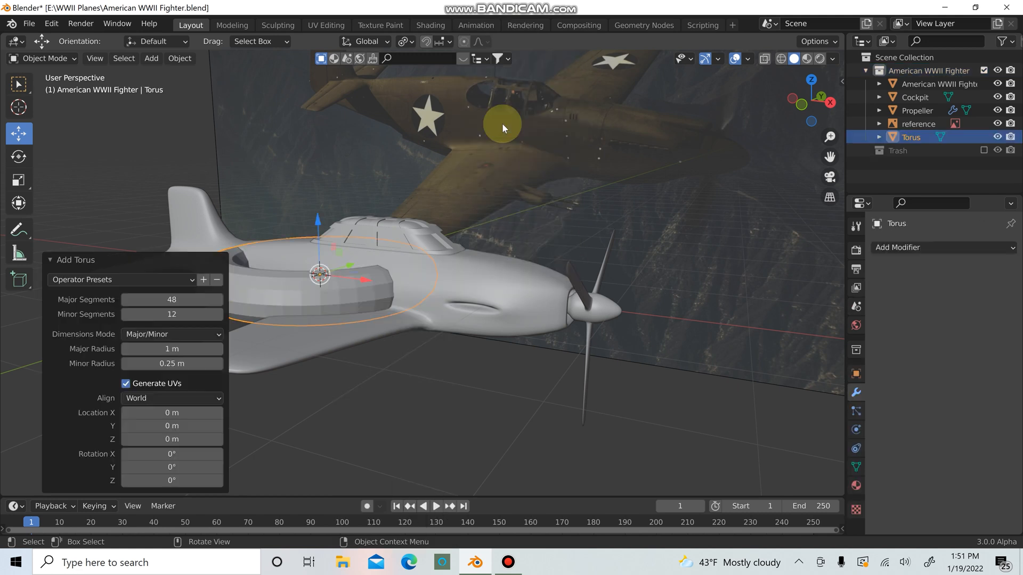
left_click(170, 299)
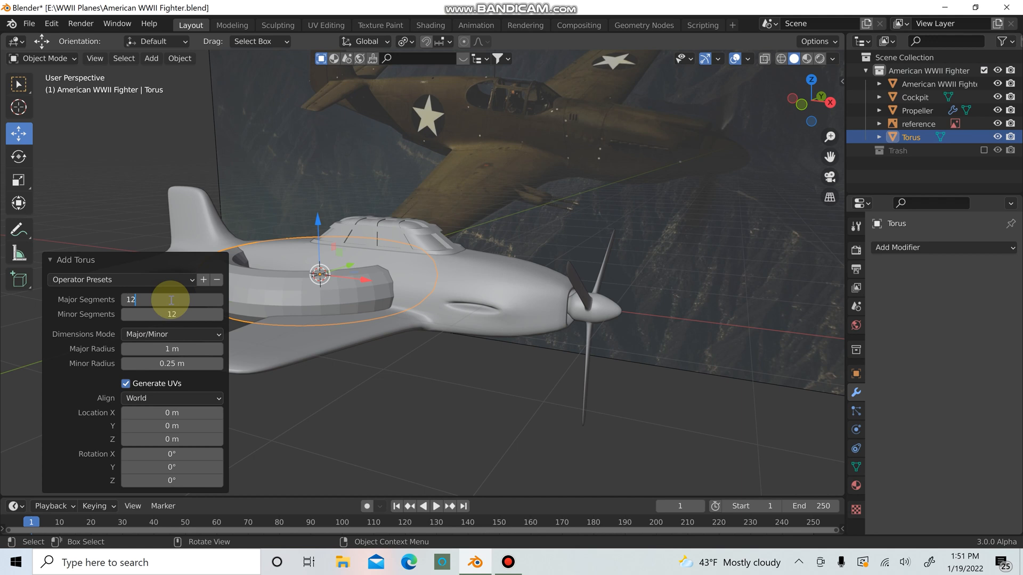
type("12")
key("Return")
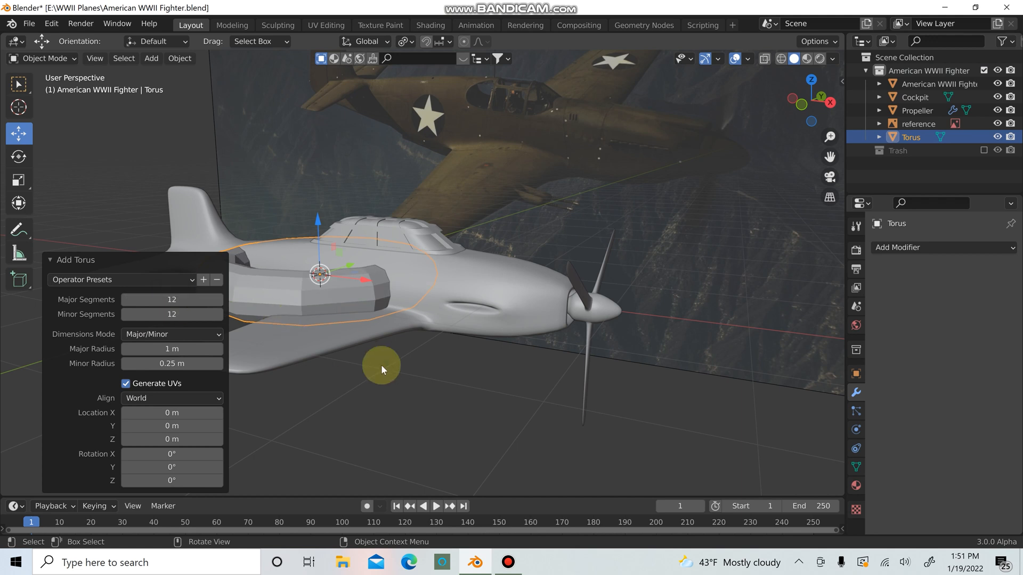
Enter Edit Mode on the torus and hide the fuselage, Cockpit and Propeller objects to isolate it
middle_click_drag(381, 364, 338, 345)
key("Tab")
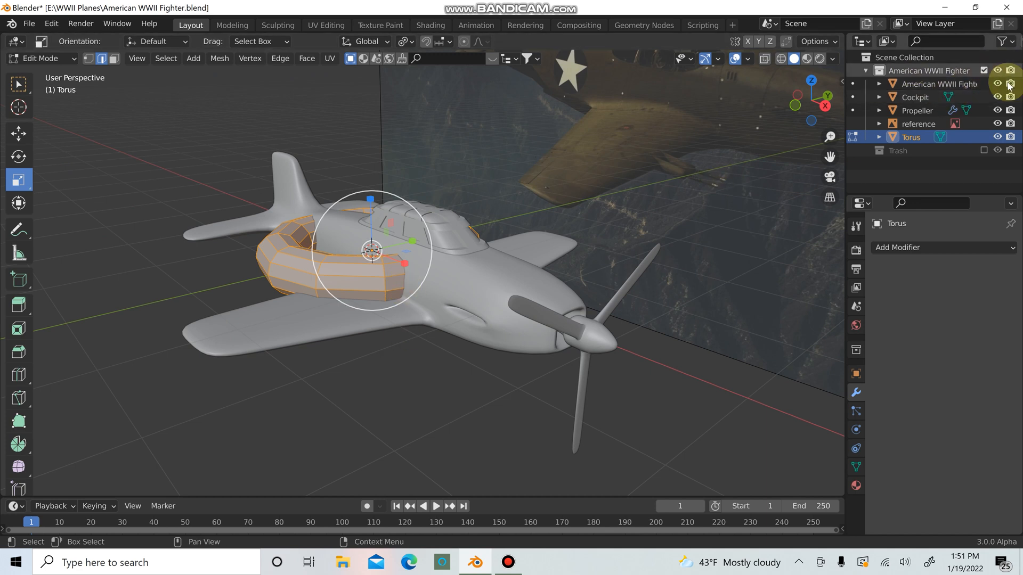
left_click(998, 84)
left_click(997, 97)
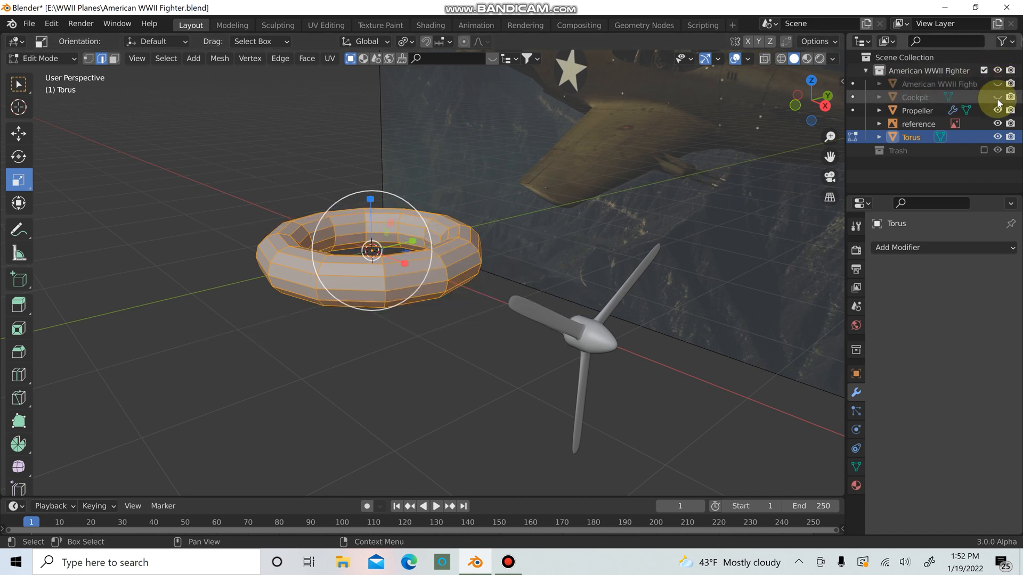
left_click(997, 110)
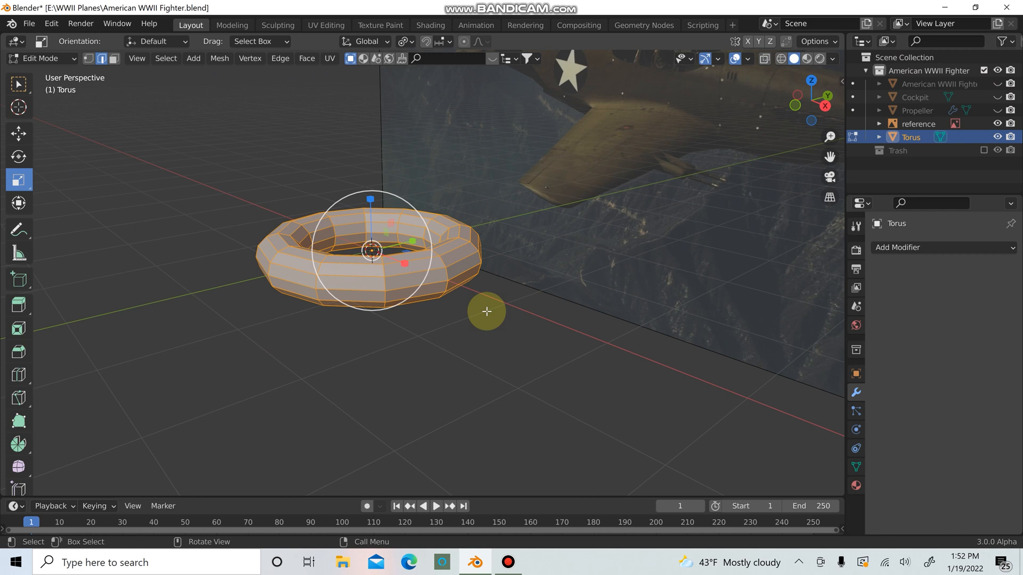
key("KP_7")
scroll(442, 301, "down", 1)
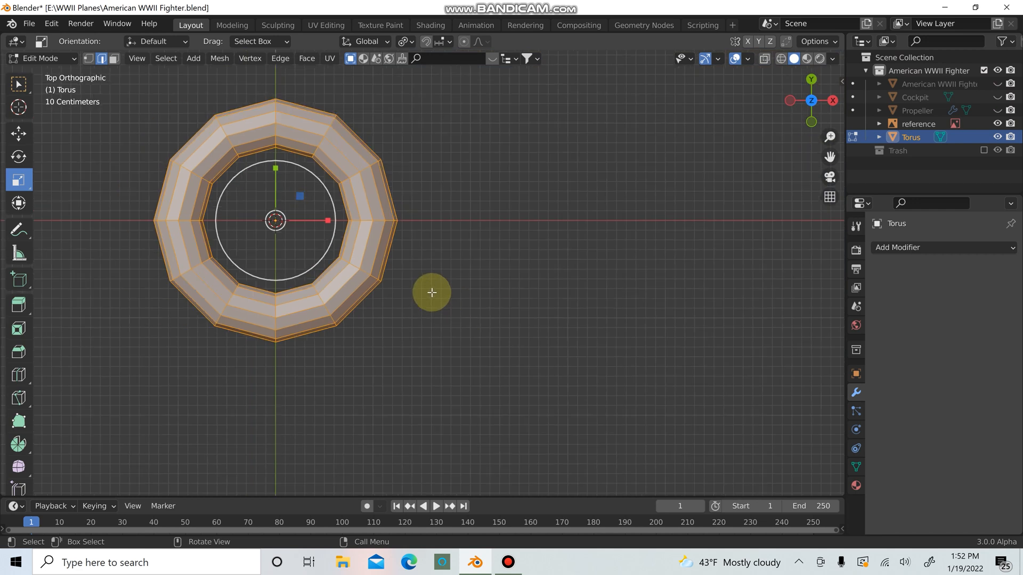
Delete the torus vertices on the positive Y side, leaving a half ring, and return to Object Mode
key("1")
key("alt+a")
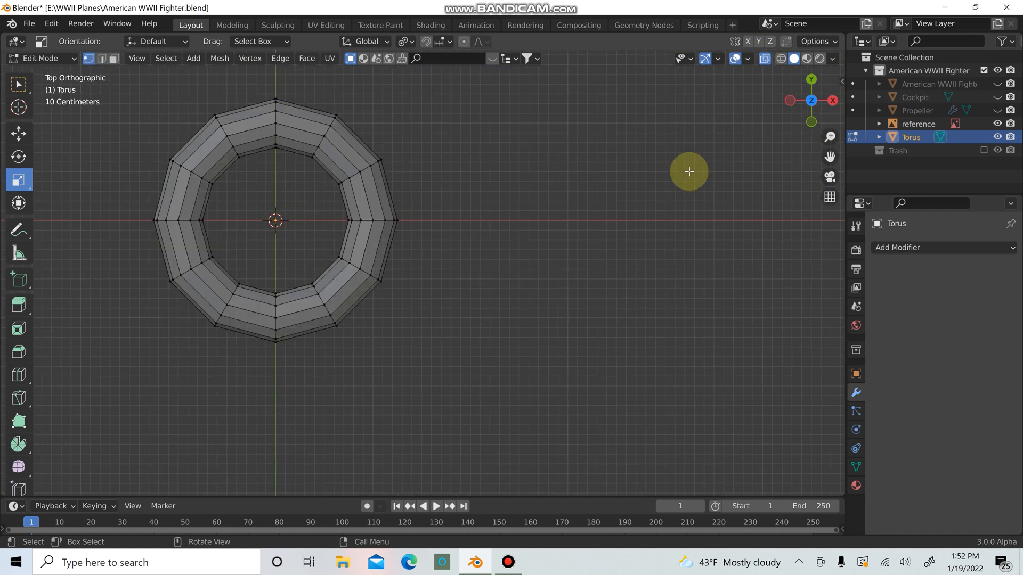
scroll(440, 170, "down", 2)
left_click_drag(185, 133, 459, 230)
key("x")
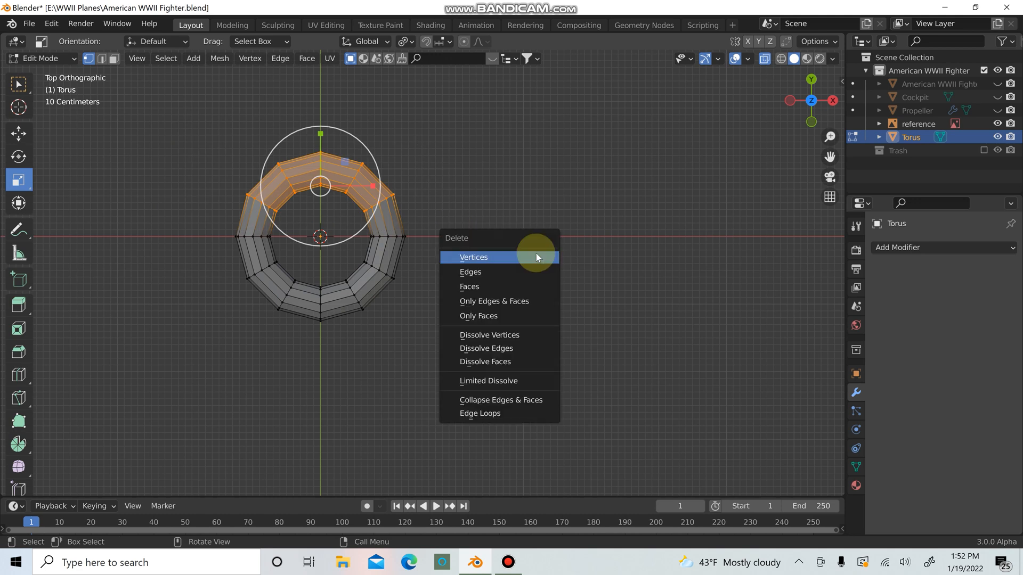
left_click(536, 256)
key("Tab")
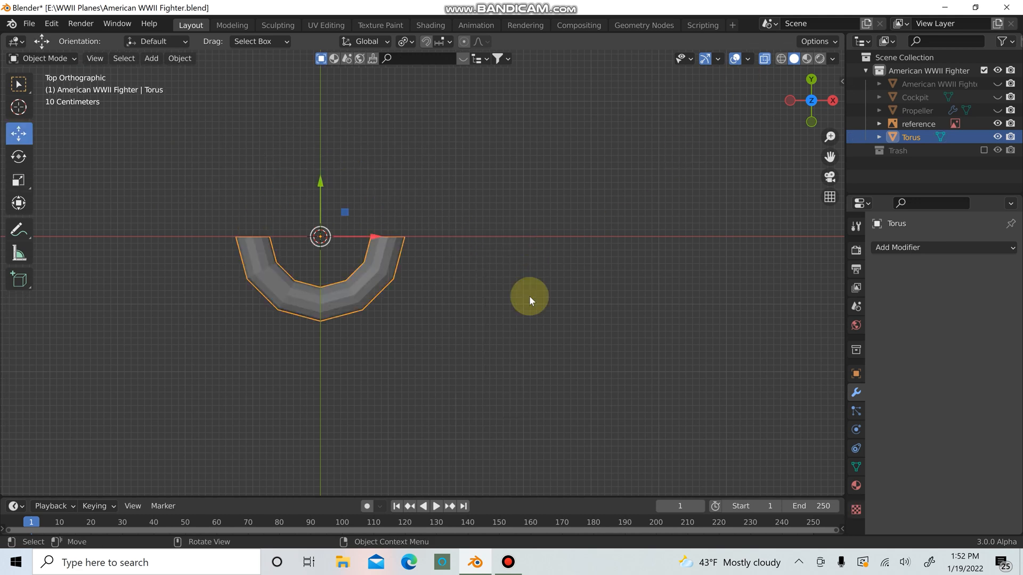
Unhide the Propeller, Cockpit and fuselage objects, and turn off X-ray display
left_click(995, 109)
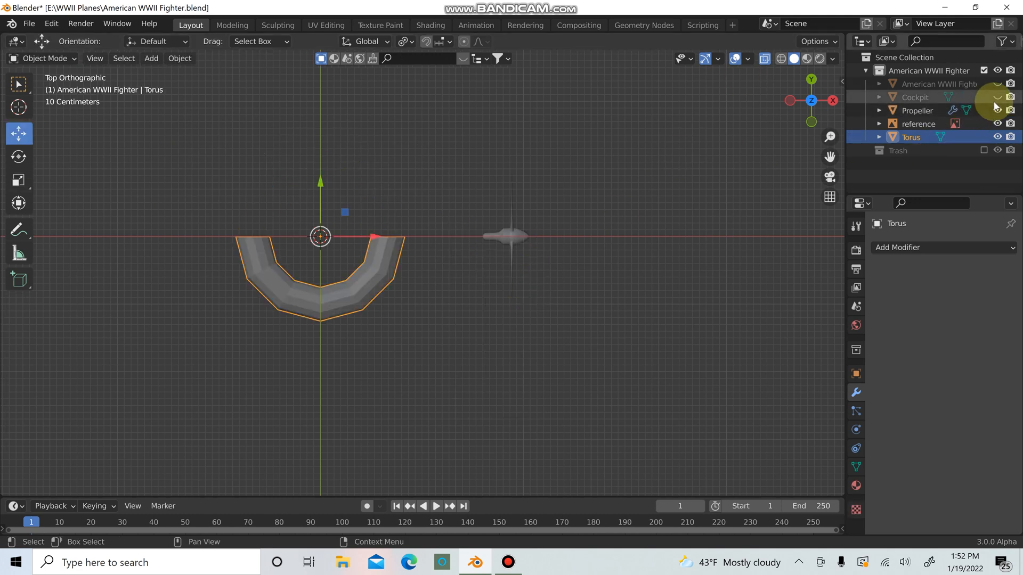
left_click(995, 96)
left_click(996, 84)
middle_click_drag(623, 239, 480, 153)
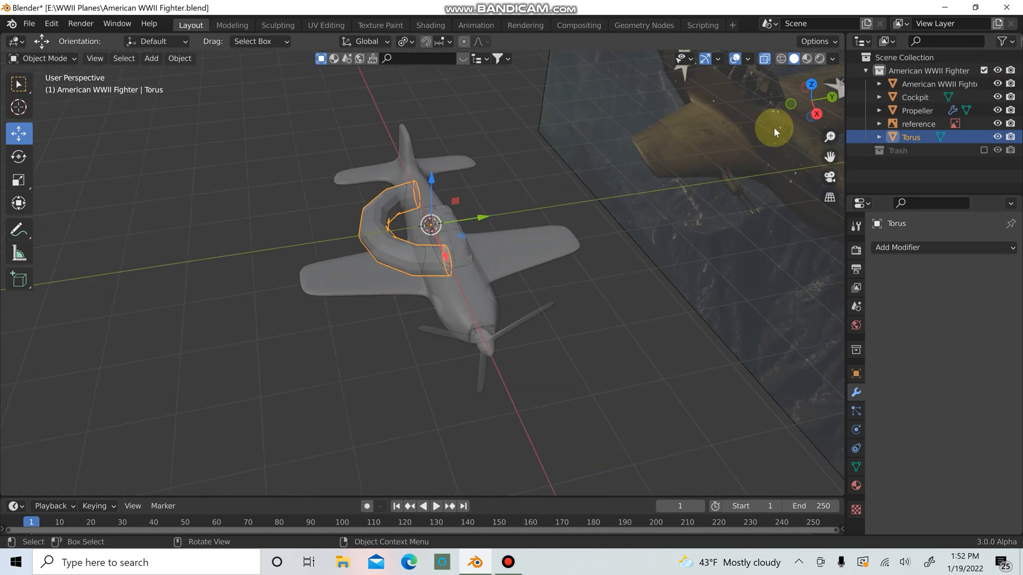
left_click(765, 58)
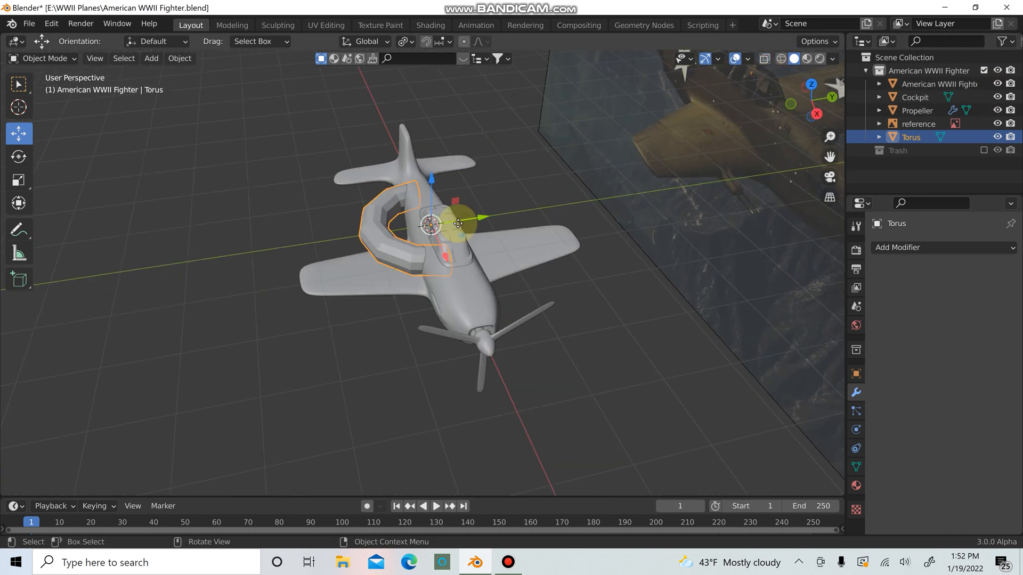
Move the half torus about 1.69 m along negative Y, clear of the fuselage, and scale it uniformly to about 0.109
left_click_drag(462, 220, 368, 250)
middle_click_drag(367, 250, 434, 333)
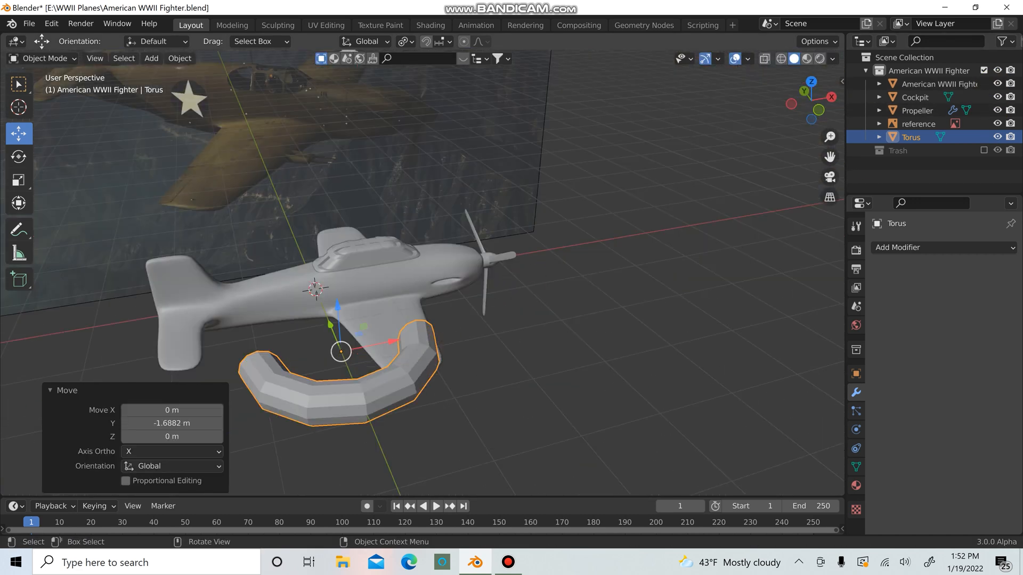
key("s")
left_click(345, 348)
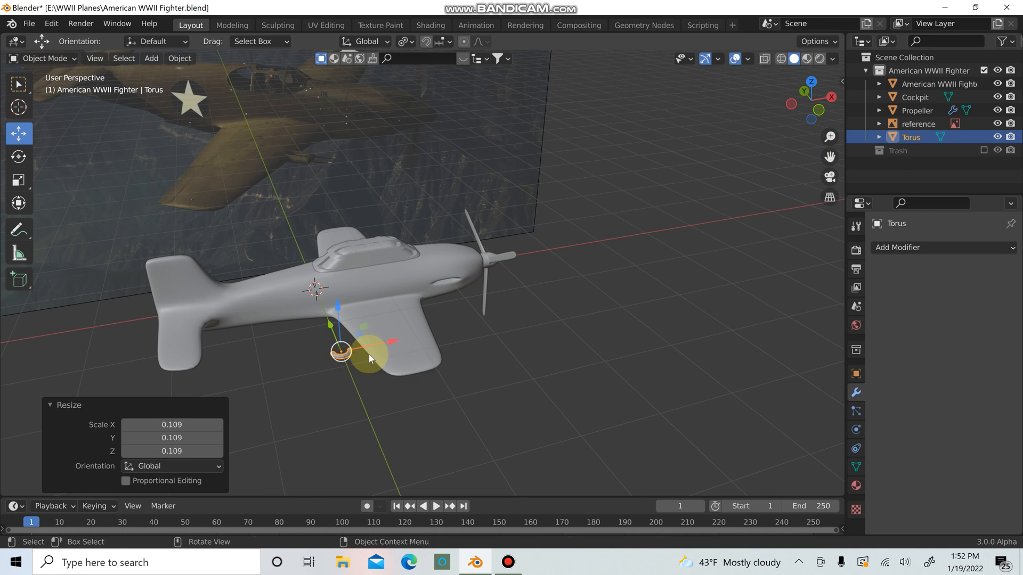
Move the half torus about 1.82 m along X to line up with the nose slot, and scale it uniformly to about 0.541
key("KP_1")
scroll(362, 353, "up", 3)
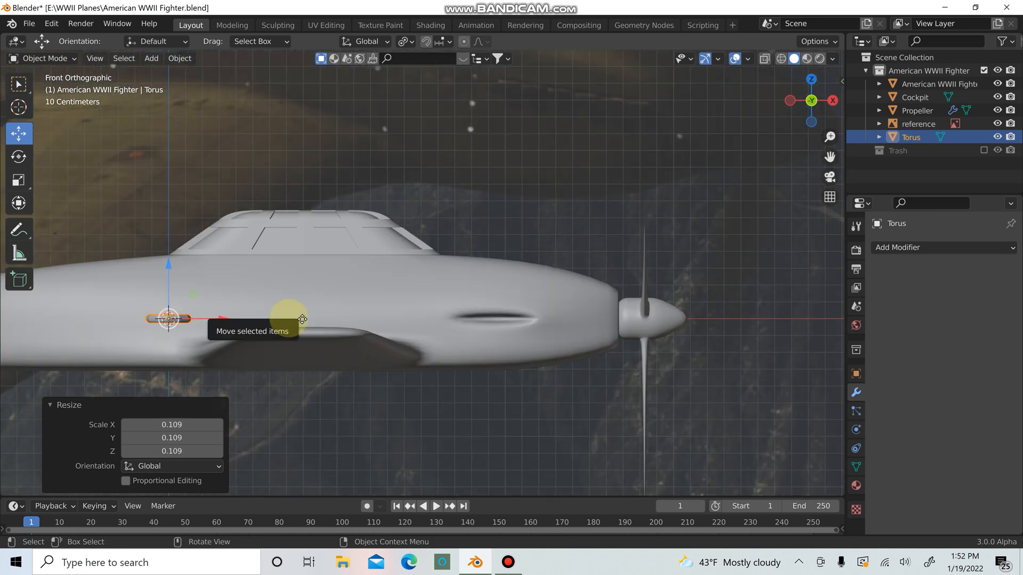
left_click_drag(226, 319, 535, 341)
key("s")
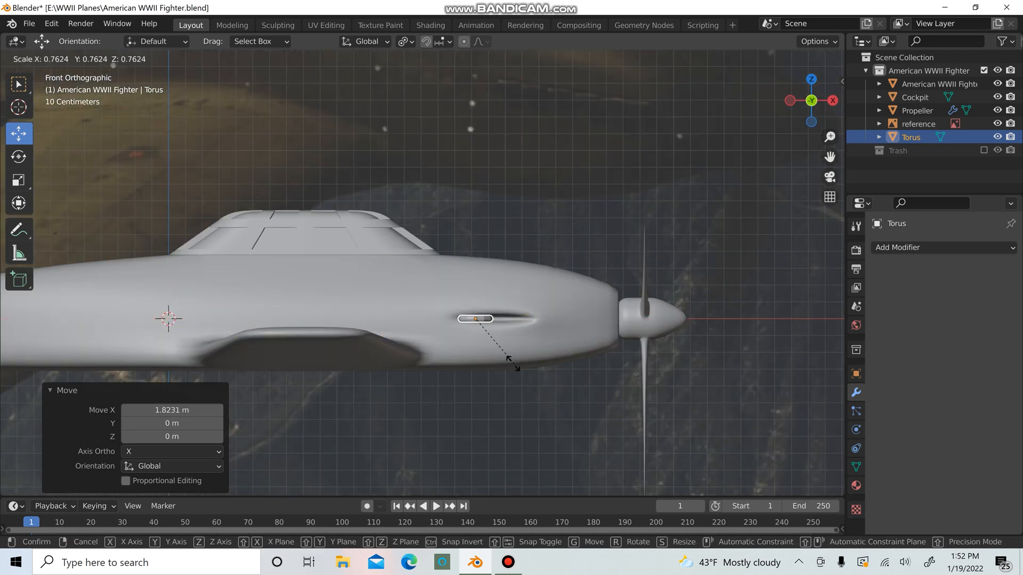
left_click(497, 358)
Move the half torus about 1.29 m along Y into the nose slot, and scale it to about 0.486 along X
middle_click_drag(496, 358, 546, 418)
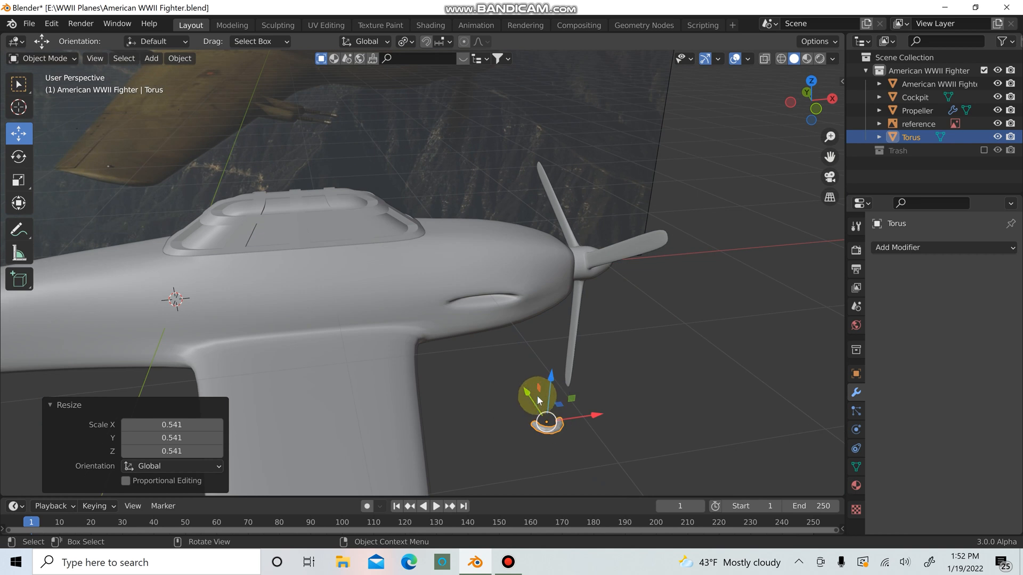
key("g")
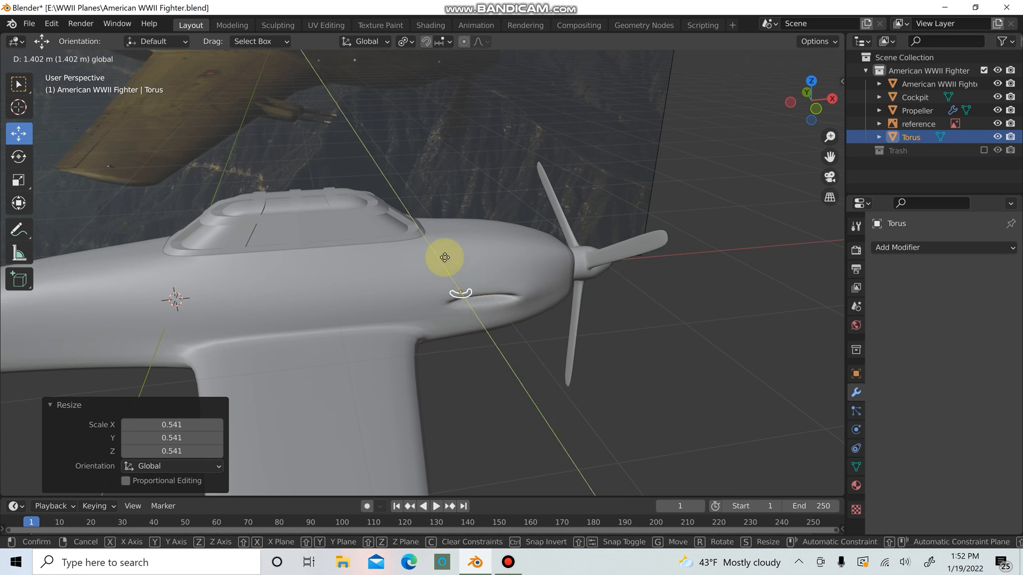
left_click(450, 267)
scroll(493, 331, "up", 5)
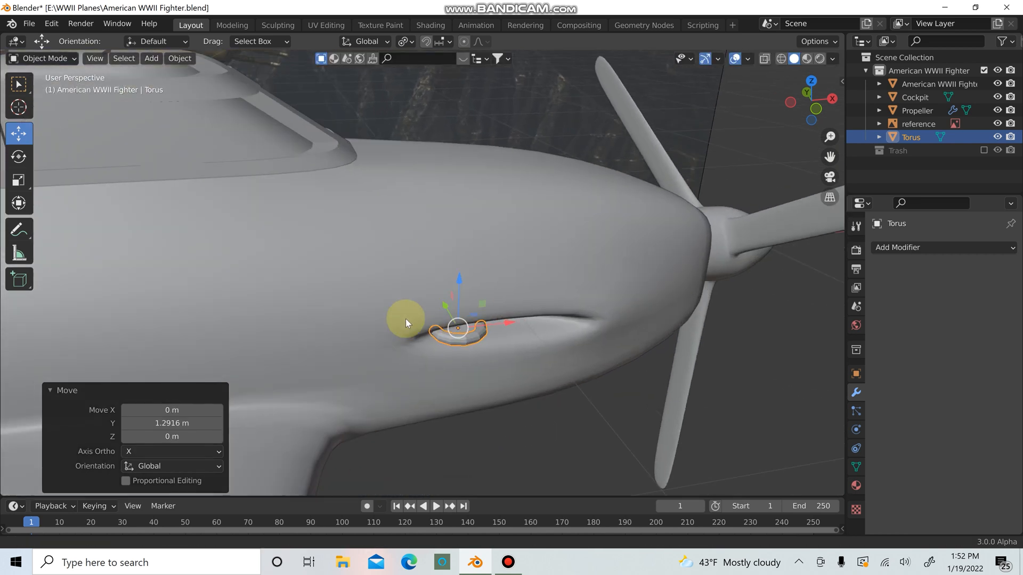
left_click(17, 179)
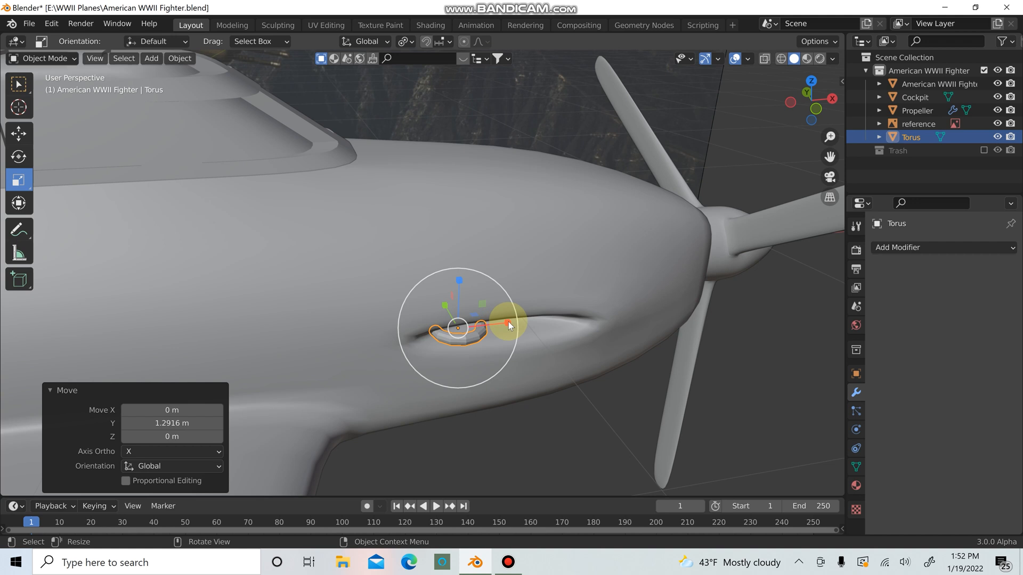
left_click_drag(509, 325, 484, 331)
scroll(529, 233, "down", 4)
middle_click_drag(496, 199, 495, 187)
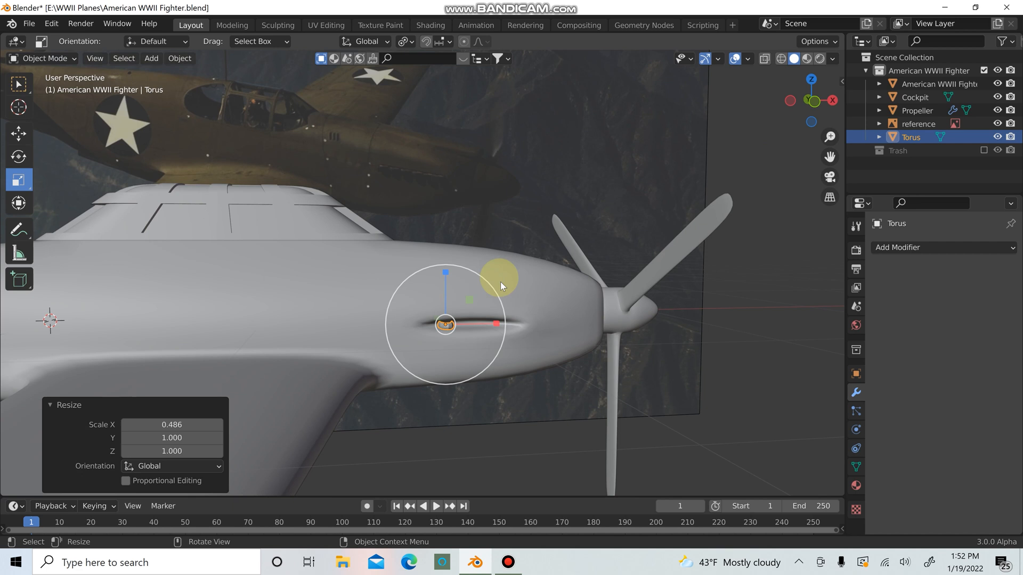
Move the half torus about 0.025 m along Y, deeper into the nose slot
scroll(472, 339, "up", 5)
left_click(18, 133)
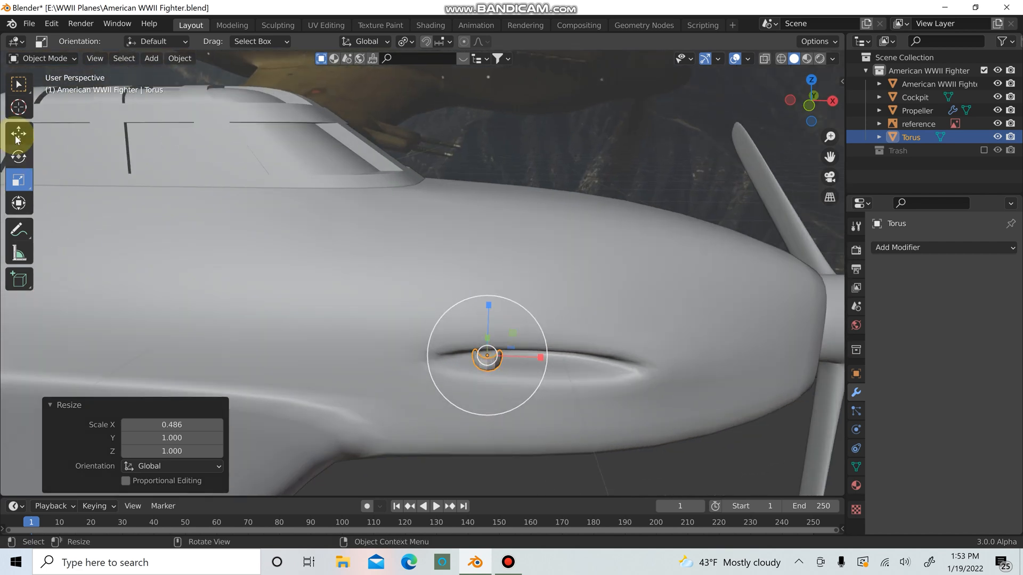
middle_click_drag(397, 341, 550, 394)
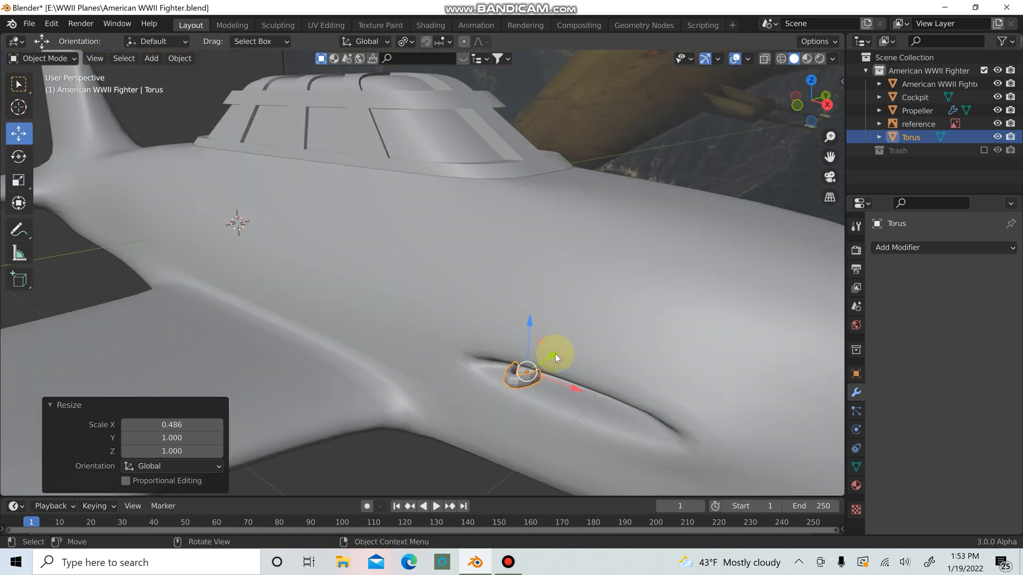
left_click_drag(555, 353, 585, 342)
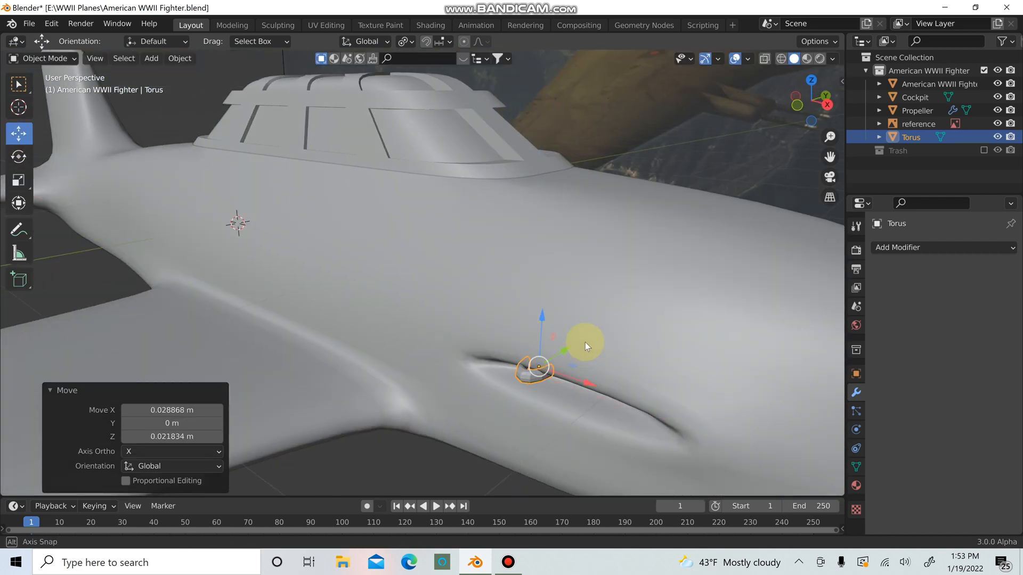
middle_click_drag(585, 342, 621, 315)
key("ctrl+z")
middle_click_drag(590, 380, 571, 395)
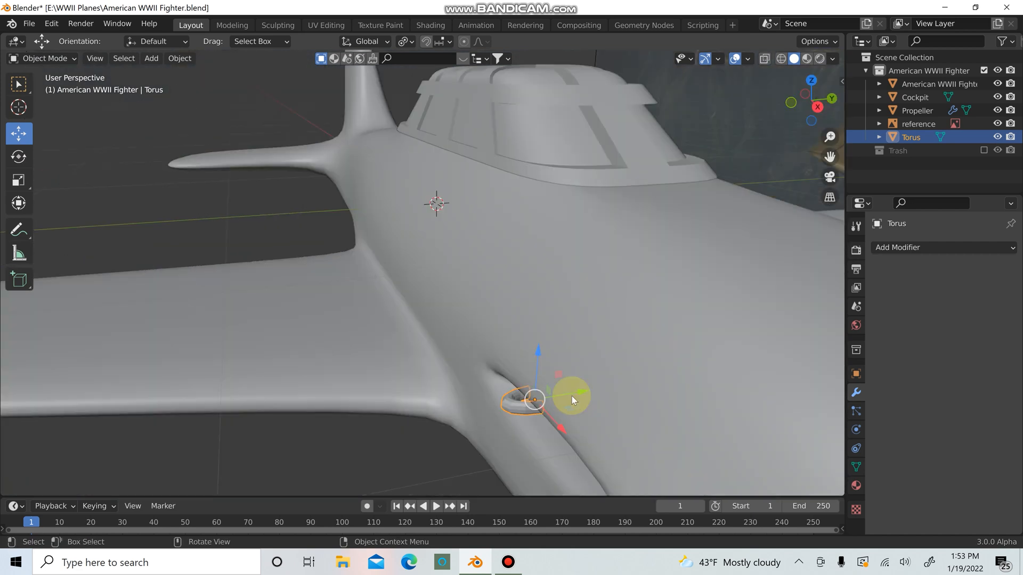
left_click_drag(584, 395, 593, 388)
middle_click_drag(594, 388, 709, 350)
scroll(779, 451, "down", 6)
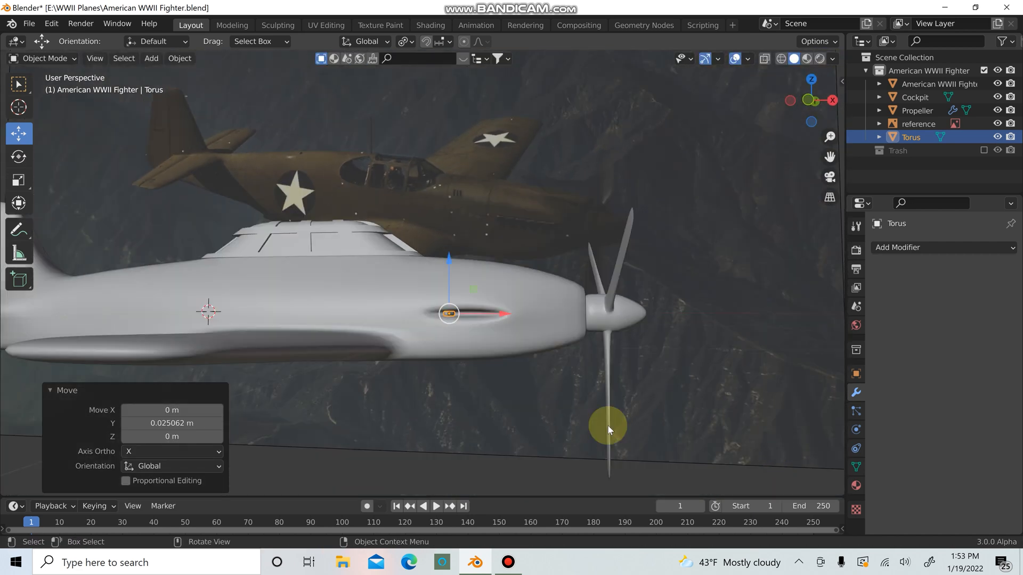
Shade the half torus smooth and enable Auto Smooth at 30° in its mesh normals
left_click(509, 456)
scroll(500, 375, "up", 5)
middle_click_drag(508, 378, 559, 402)
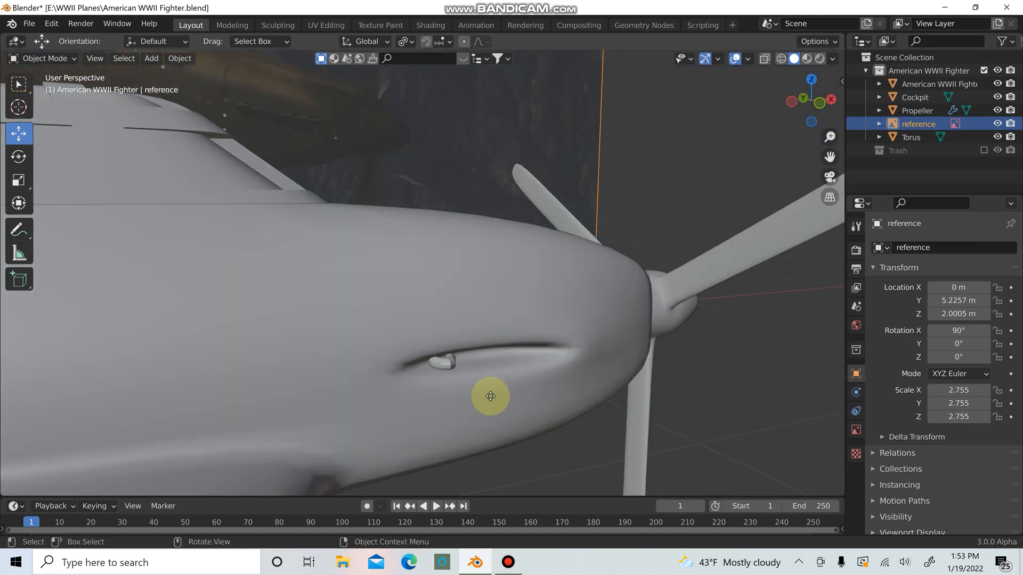
scroll(474, 399, "up", 1)
left_click(462, 400)
right_click(461, 399)
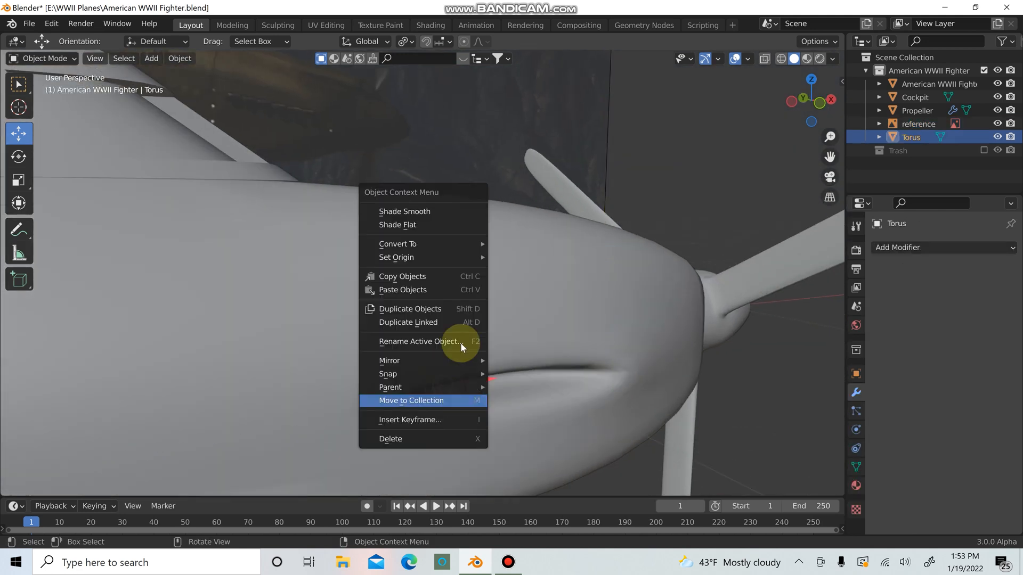
left_click(424, 212)
left_click(856, 468)
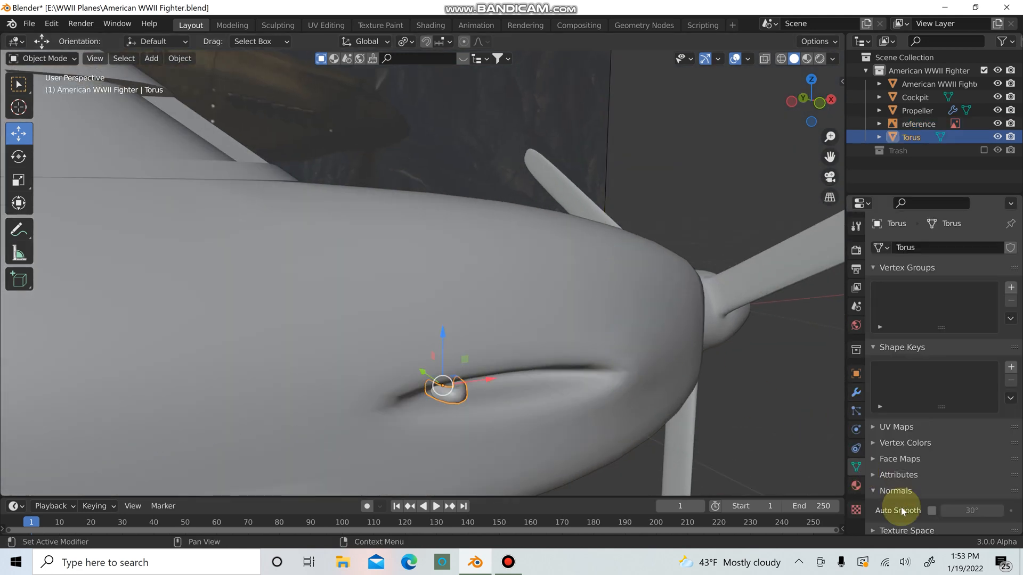
left_click(931, 510)
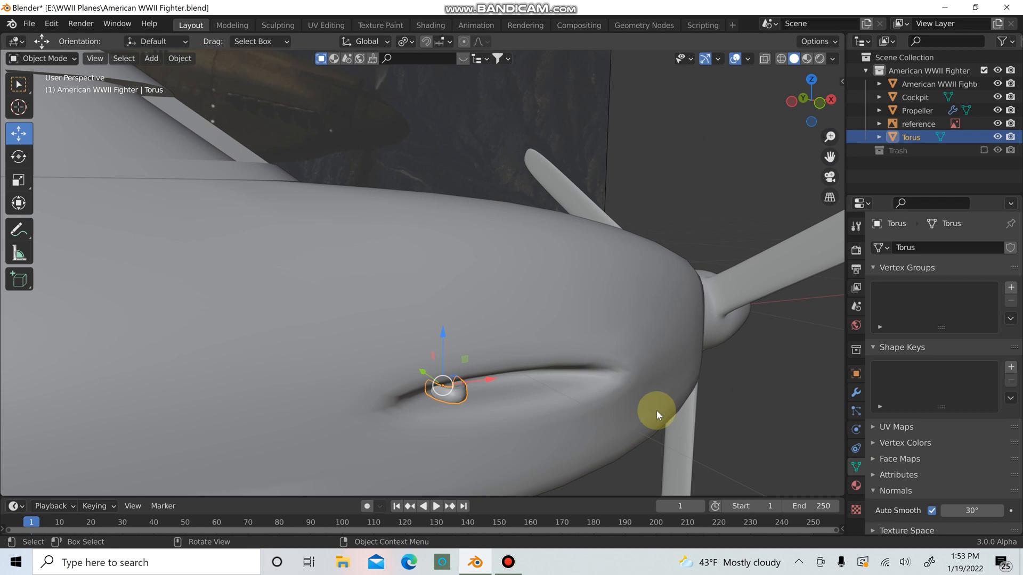
Scale the half torus uniformly to about 0.788 in the front view
key("alt+a")
scroll(522, 417, "up", 2)
left_click(482, 450)
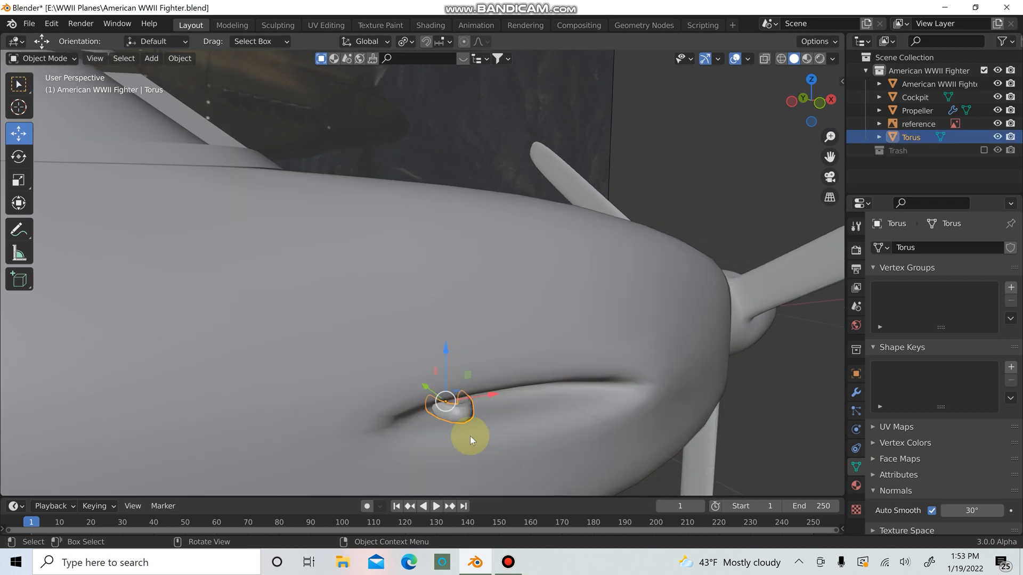
middle_click_drag(470, 435, 502, 421)
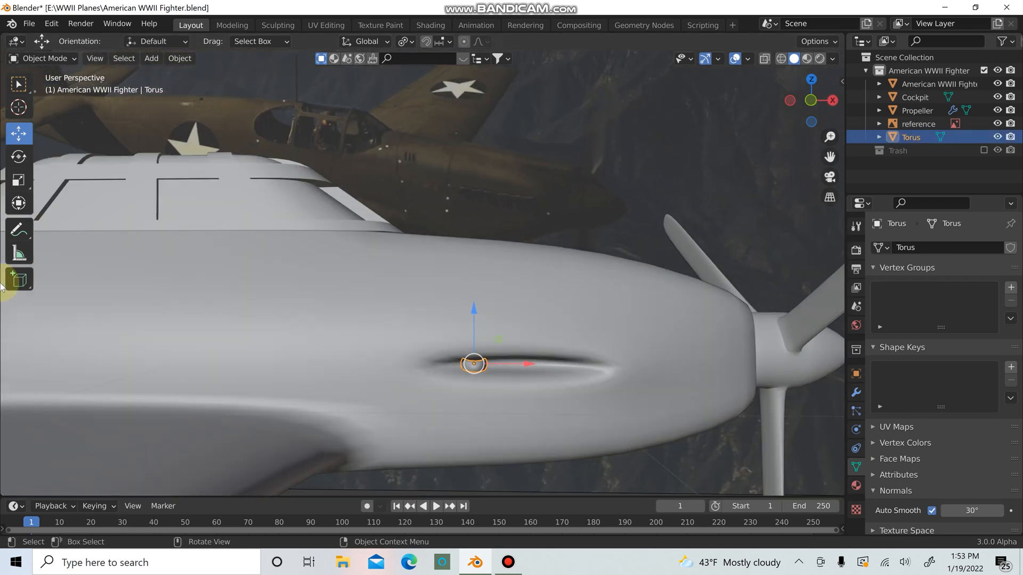
key("KP_1")
scroll(535, 418, "up", 3)
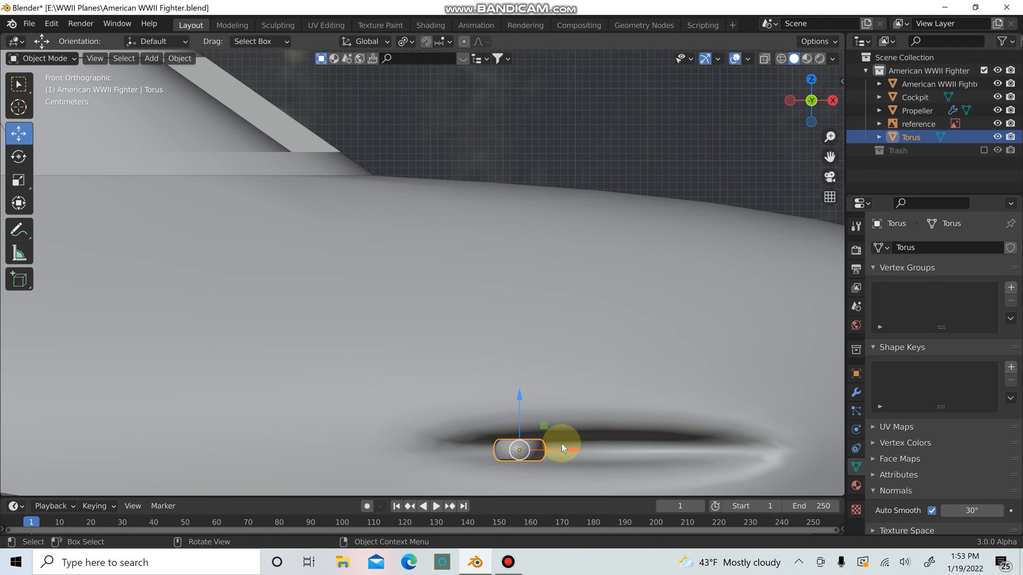
key("s")
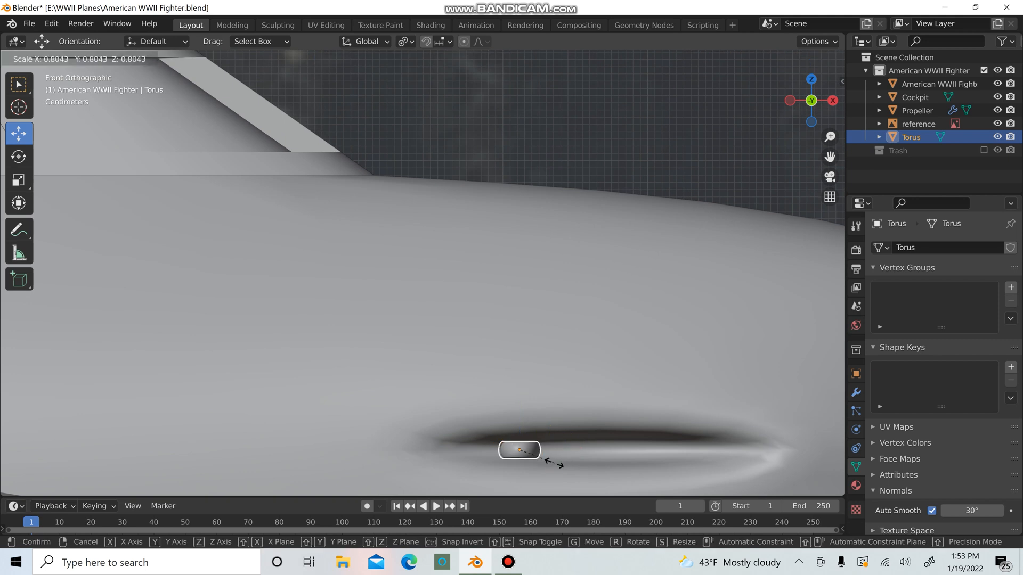
left_click(554, 467)
Duplicate the half torus three times along X at intervals of about 0.06 m to form a row of four in the slot
key("shift+d")
key("x")
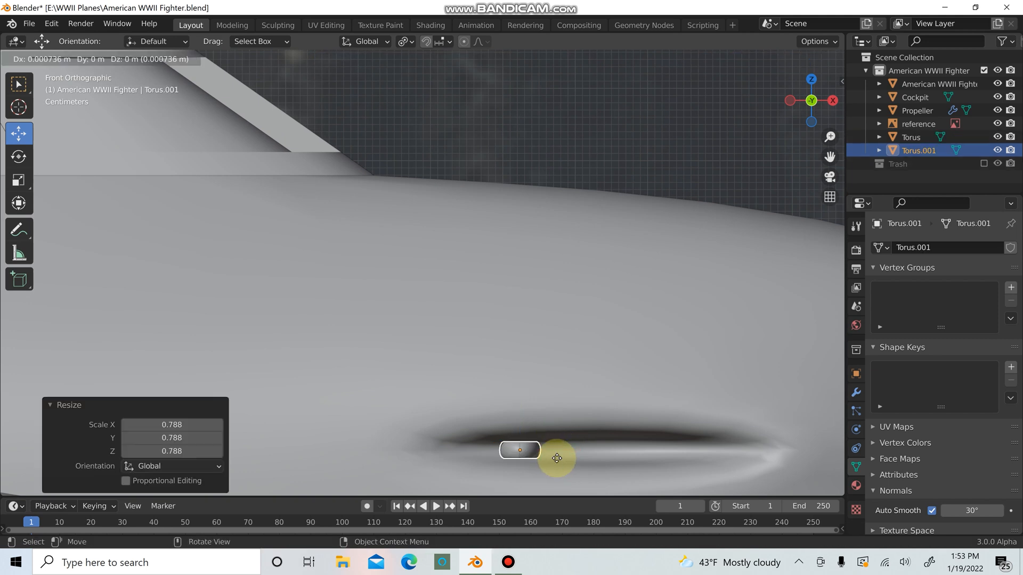
left_click(603, 464)
key("shift+d")
key("x")
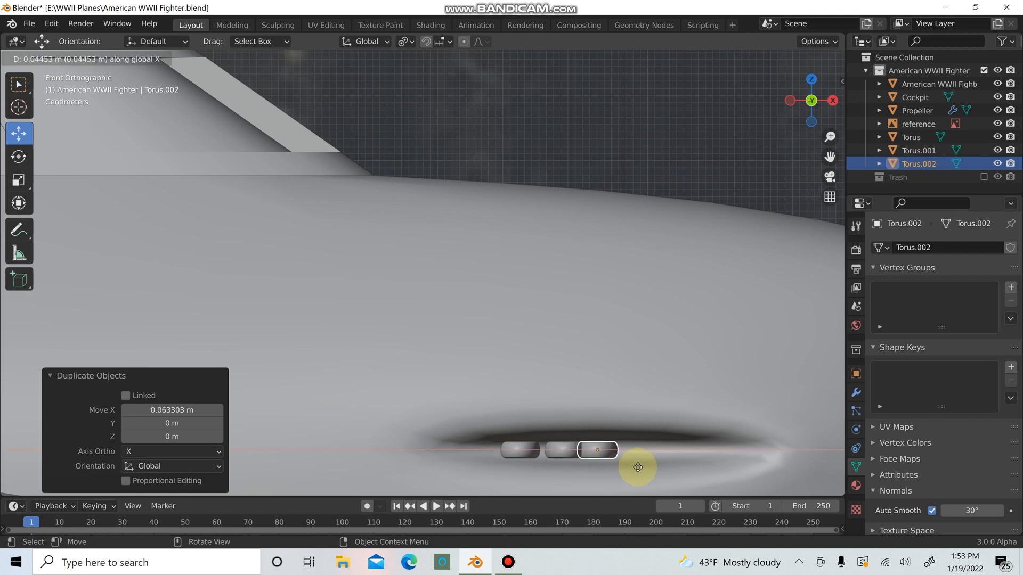
left_click(646, 469)
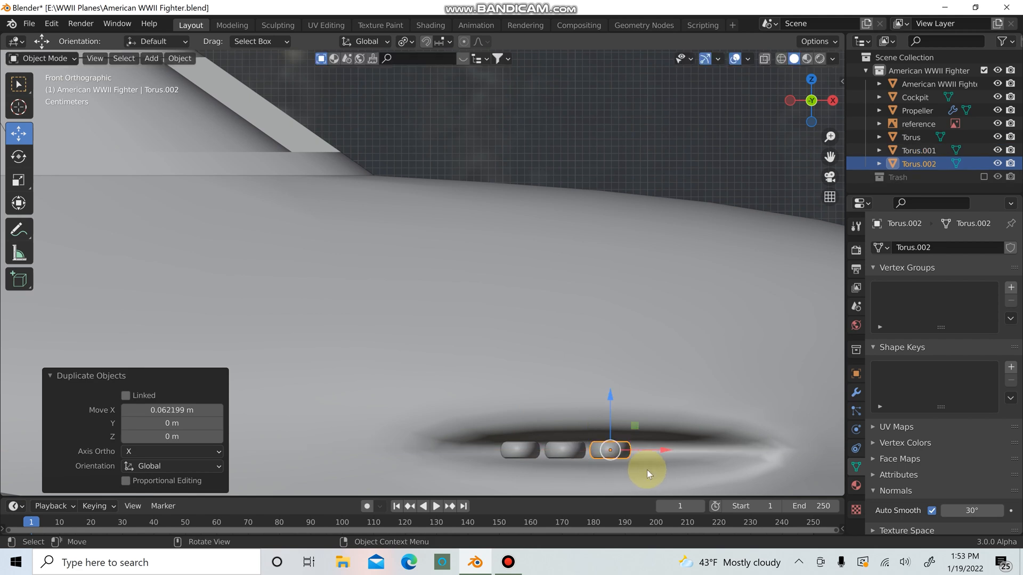
key("shift+d")
key("x")
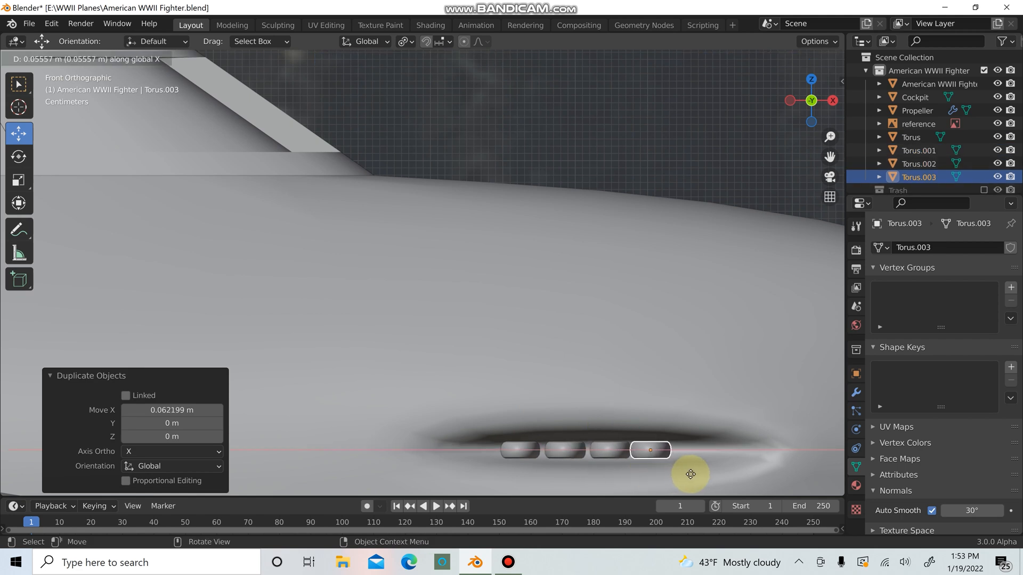
left_click(694, 474)
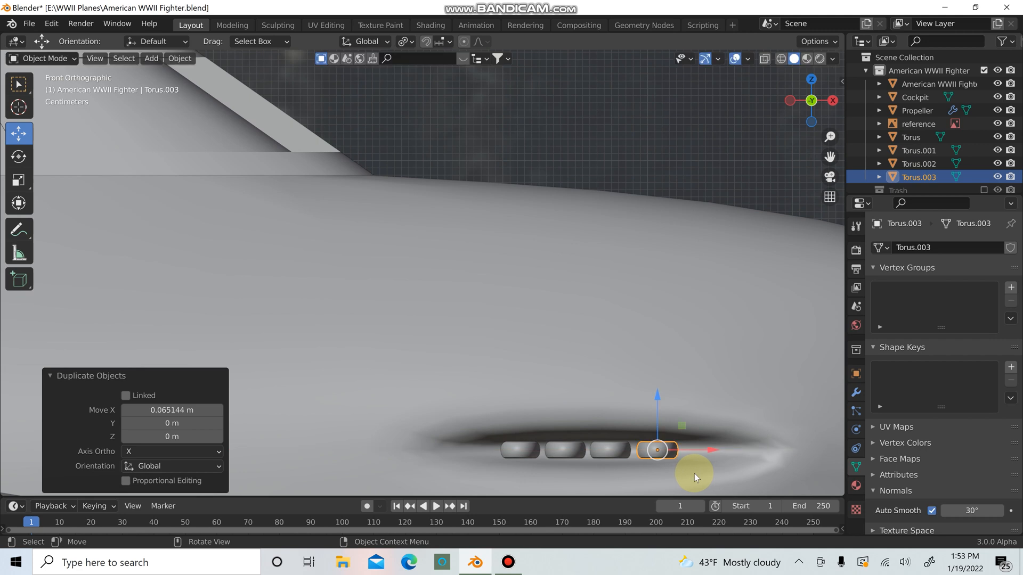
scroll(667, 197, "down", 5)
middle_click_drag(666, 198, 549, 327)
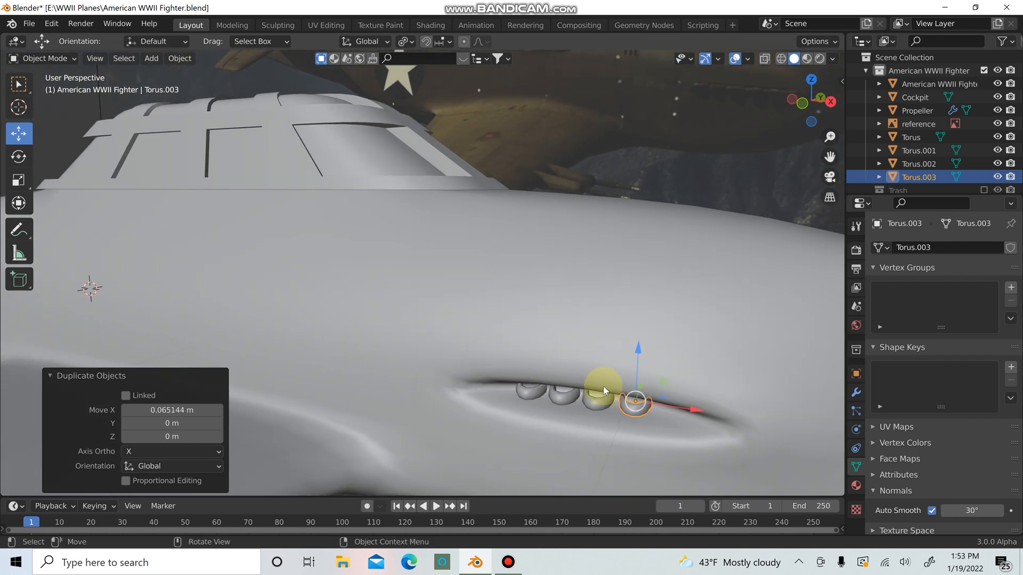
middle_click_drag(621, 374, 618, 375)
key("KP_1")
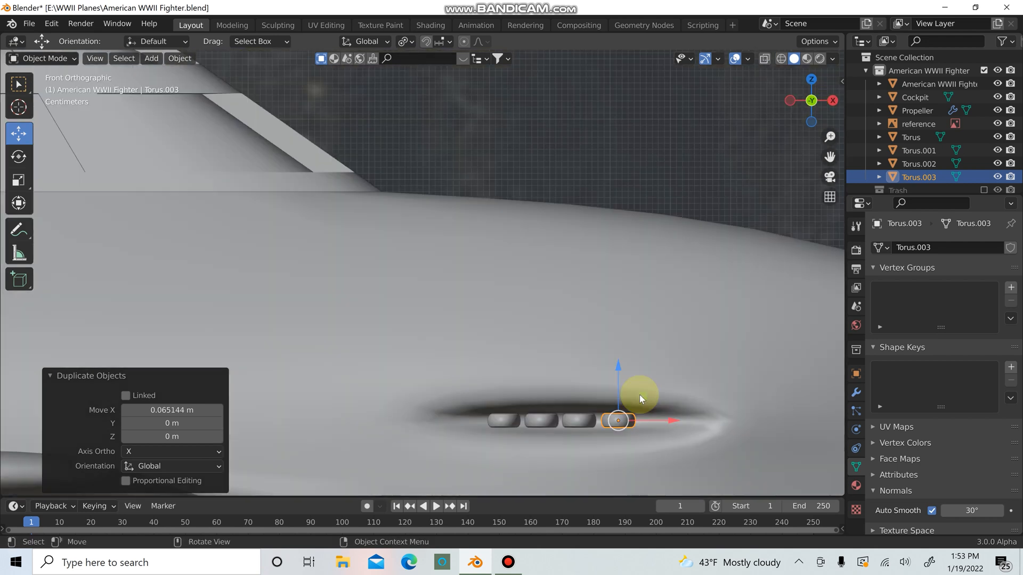
Duplicate the half torus about 0.061 m along X, then copy that one about -0.311 m along X, completing a row of six
key("shift+d")
key("x")
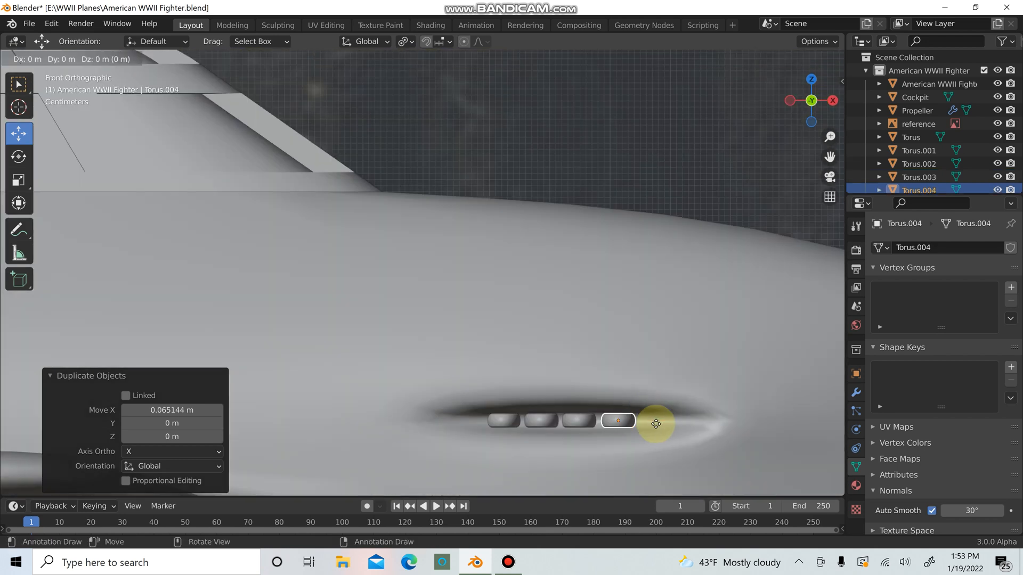
left_click(692, 428)
key("shift+d")
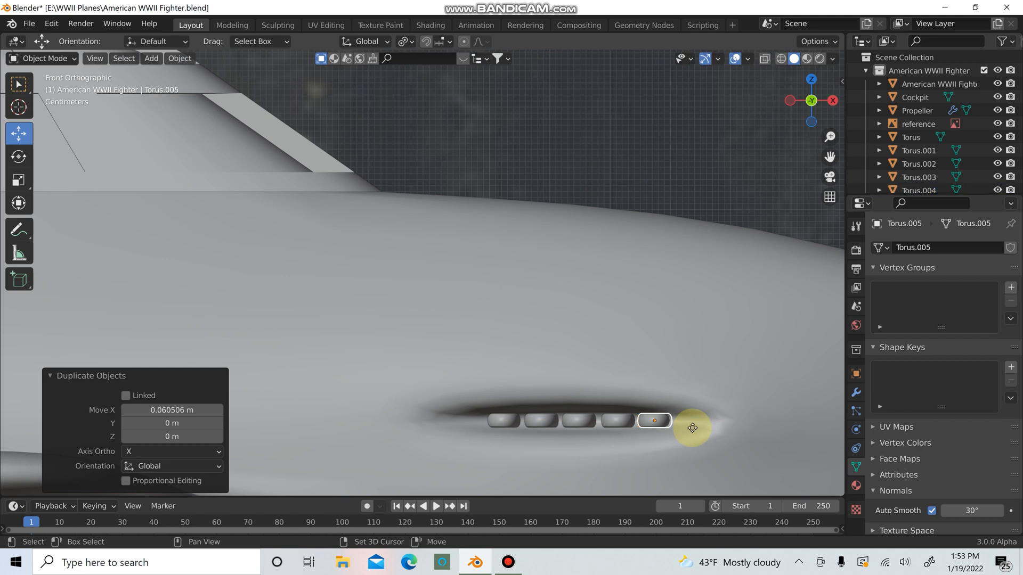
key("x")
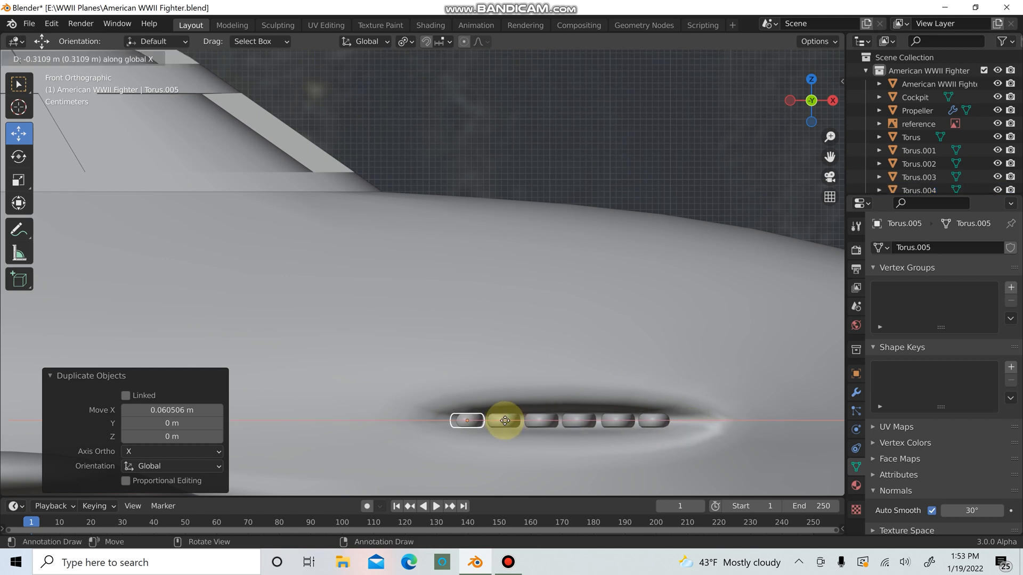
left_click(504, 420)
scroll(532, 378, "down", 3)
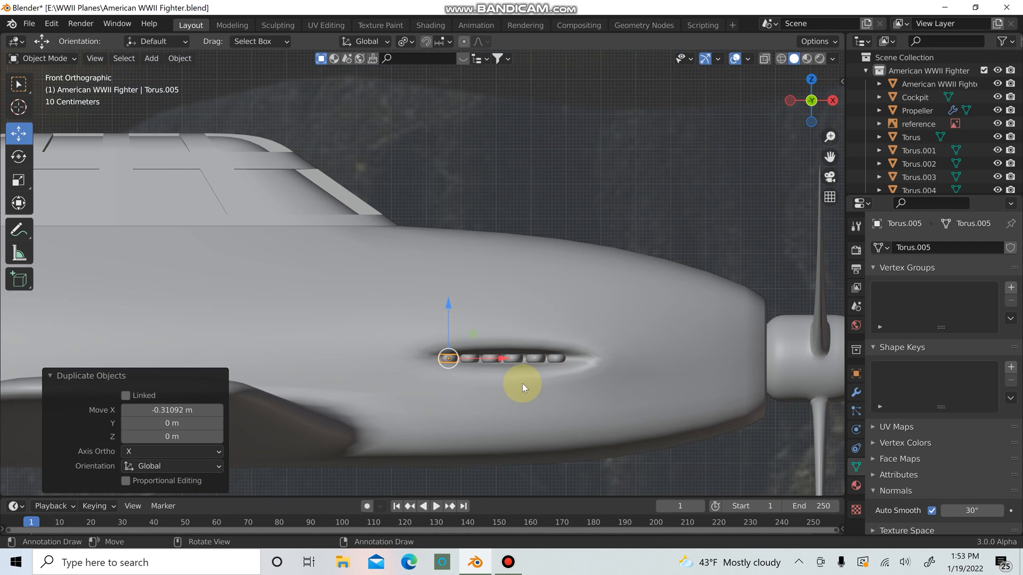
Select all six half toruses in the nose slot and join them into a single object
scroll(521, 388, "up", 4)
mouse_move(519, 391)
middle_mouse_down()
mouse_move(507, 417)
mouse_move(524, 391)
mouse_move(520, 403)
middle_mouse_up()
left_click(522, 405, "shift")
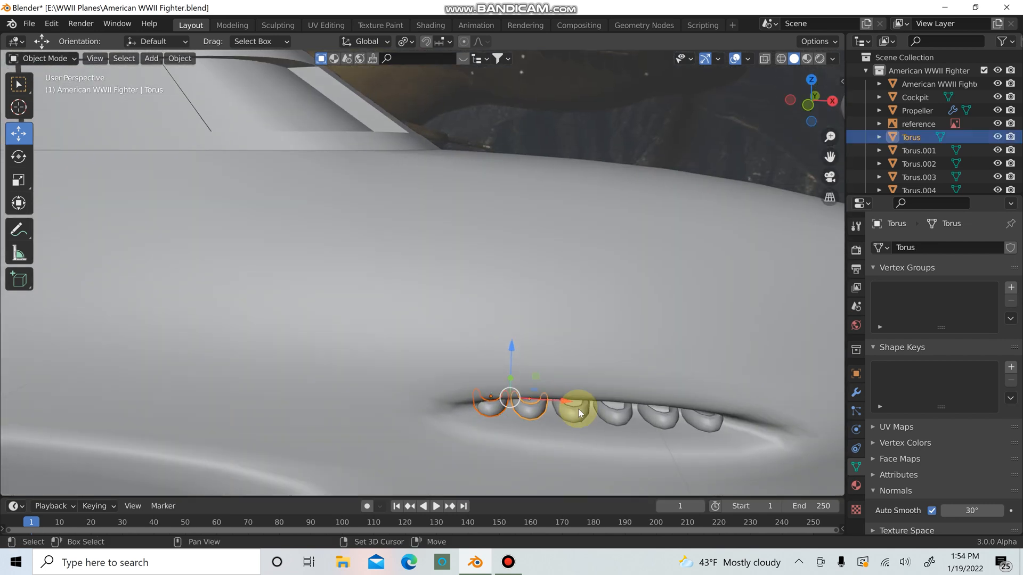
left_click(577, 408, "shift")
left_click(613, 413, "shift")
left_click(656, 416, "shift")
left_click(719, 422, "shift")
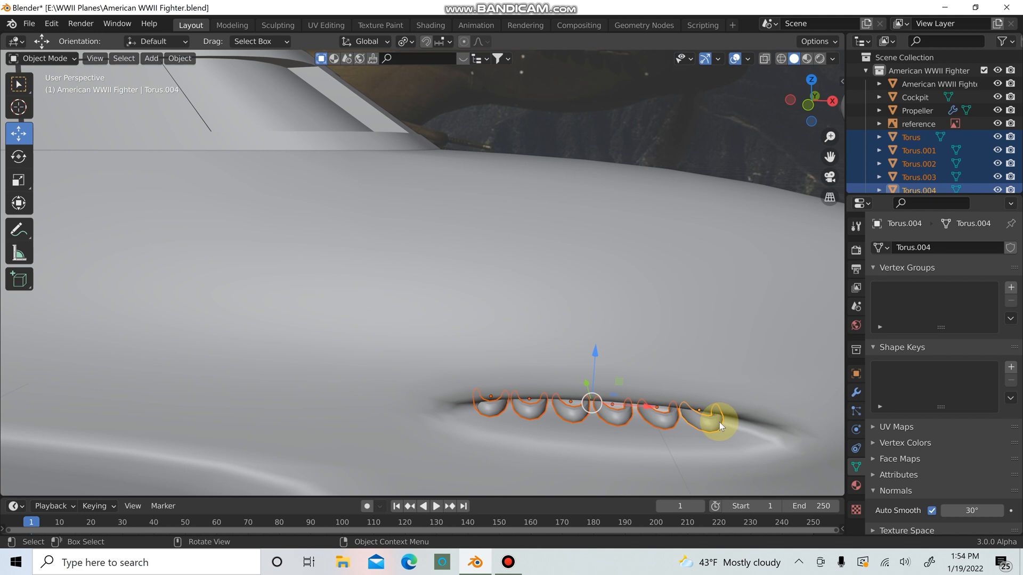
key("ctrl+j")
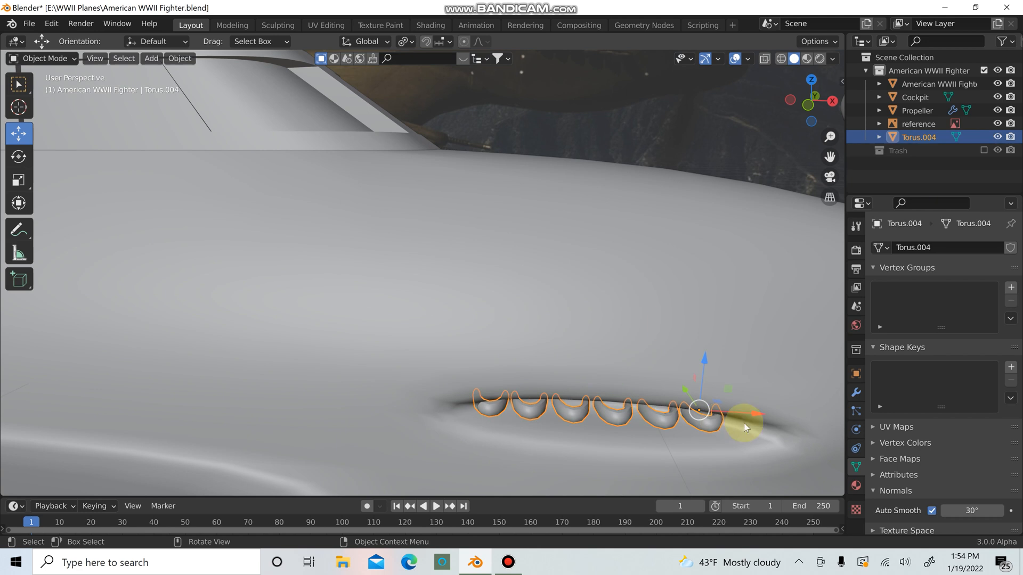
Set the joined row's origin to its geometry and scale the row uniformly to about 0.844
right_click(665, 321)
mouse_move(653, 355)
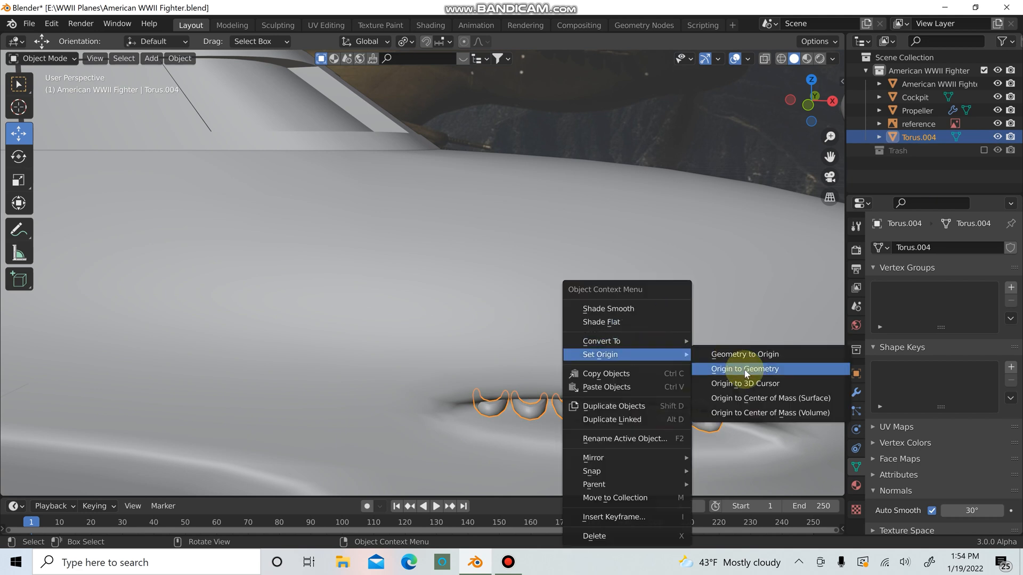
left_click(730, 369)
key("s")
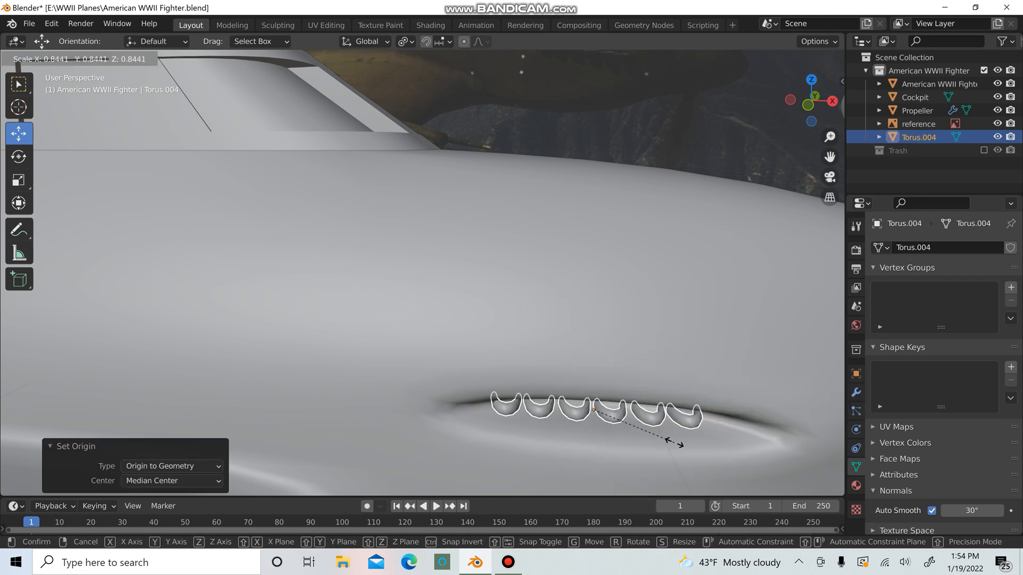
left_click(673, 442)
middle_click_drag(673, 442, 594, 429)
scroll(594, 429, "down", 5)
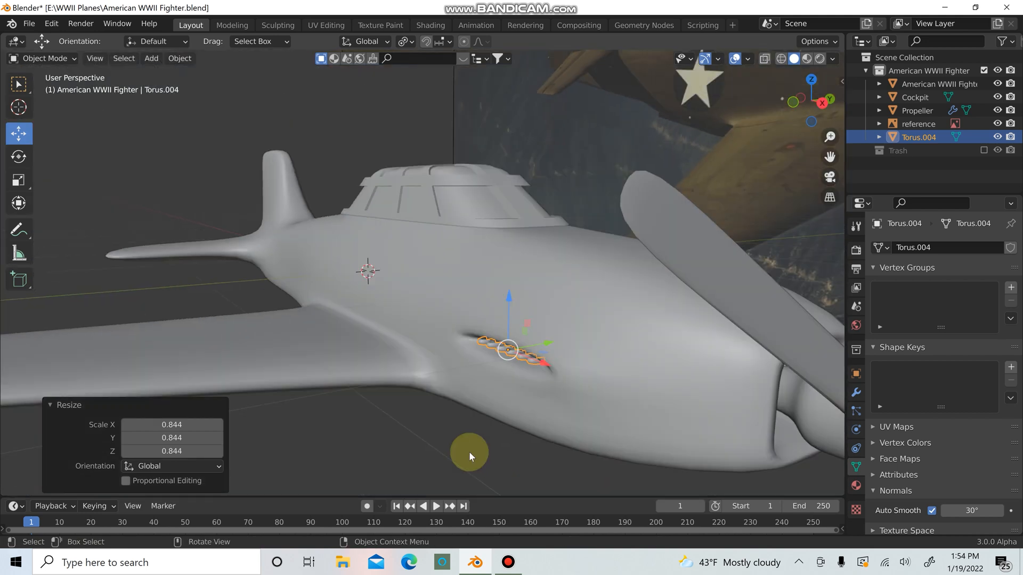
left_click(468, 451)
Move the joined row about 0.031 m along X and about 0.013 m along Y to center it deeper in the slot
scroll(573, 394, "up", 5)
middle_click_drag(574, 395, 678, 395)
scroll(678, 394, "down", 4)
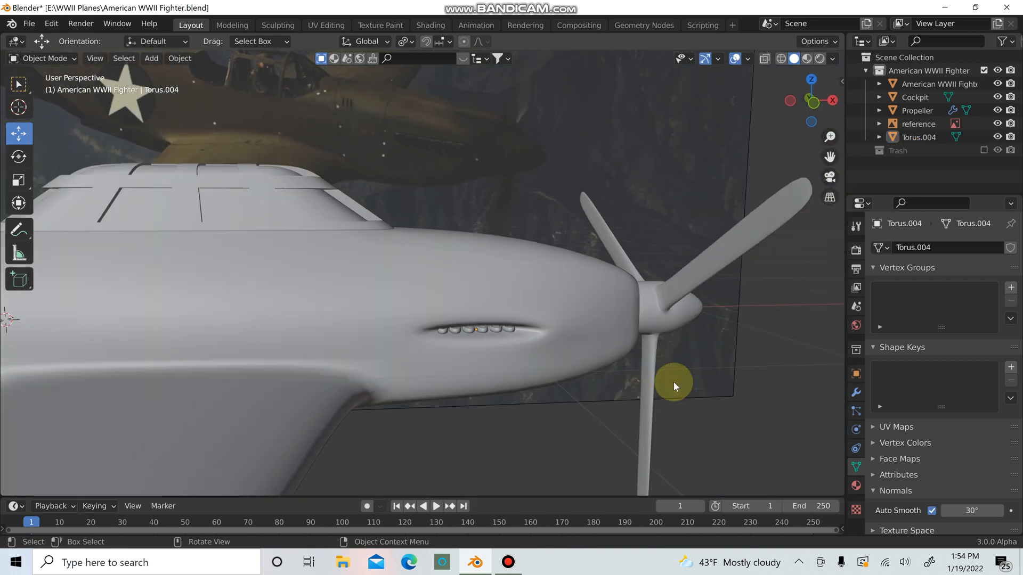
scroll(673, 382, "up", 5)
scroll(639, 361, "down", 3)
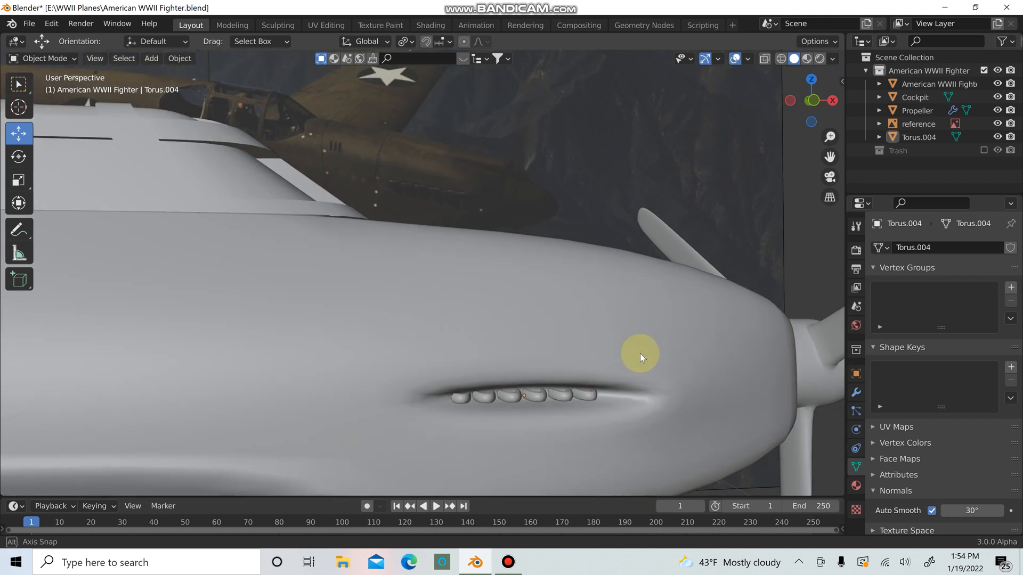
left_click(547, 397)
left_click_drag(577, 397, 596, 397)
middle_click_drag(596, 396, 513, 378)
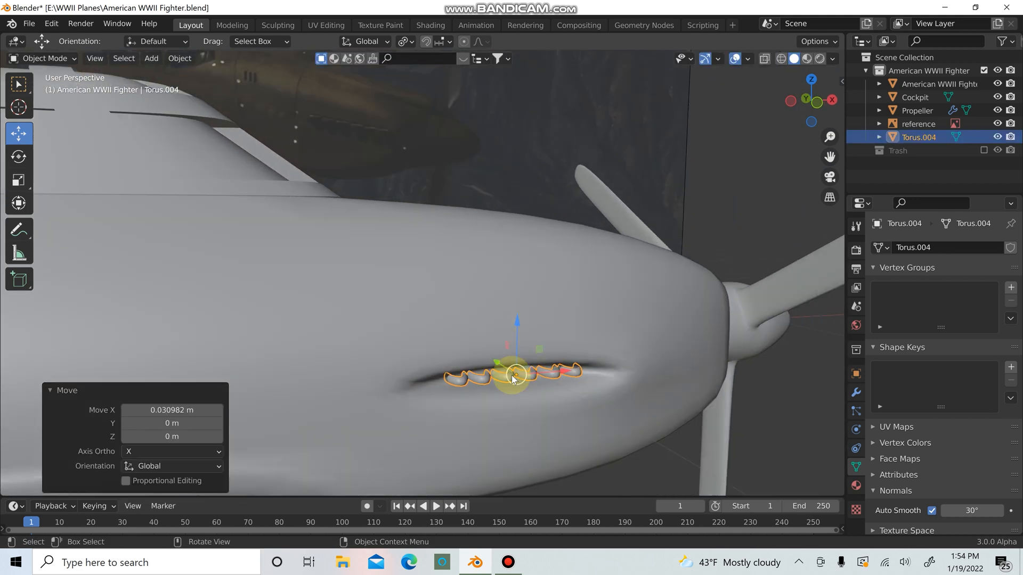
left_click_drag(506, 366, 488, 365)
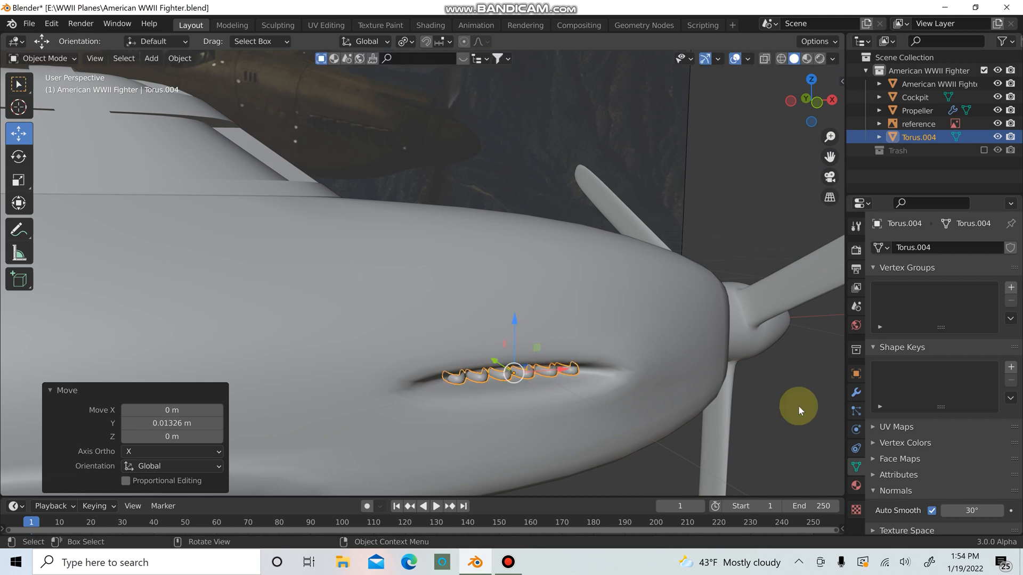
left_click(798, 405)
Switch to the top view and rename the joined torus row as Engine
middle_click_drag(733, 407, 698, 378)
left_click(605, 420)
middle_click_drag(605, 419, 534, 465)
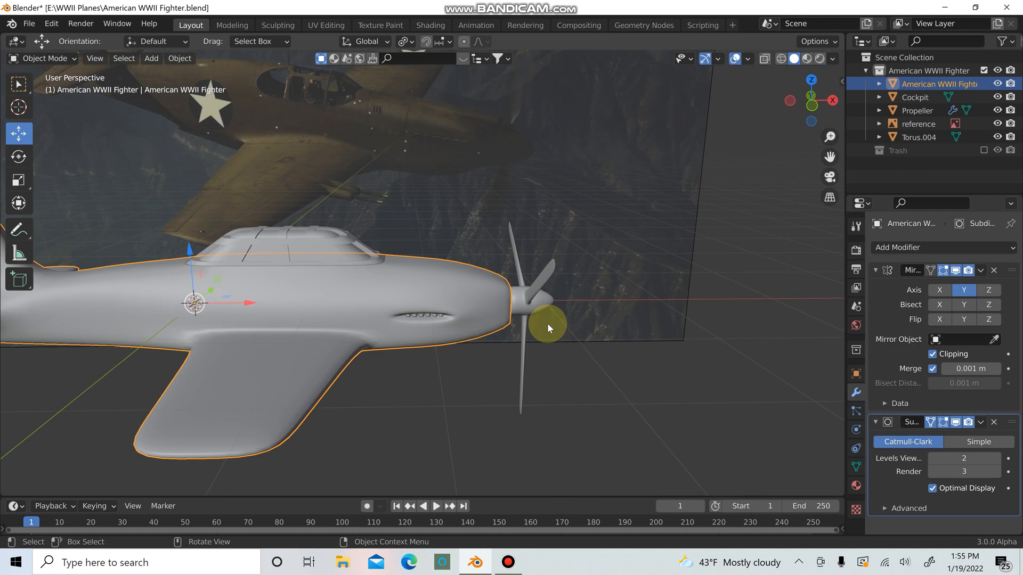
key("KP_7")
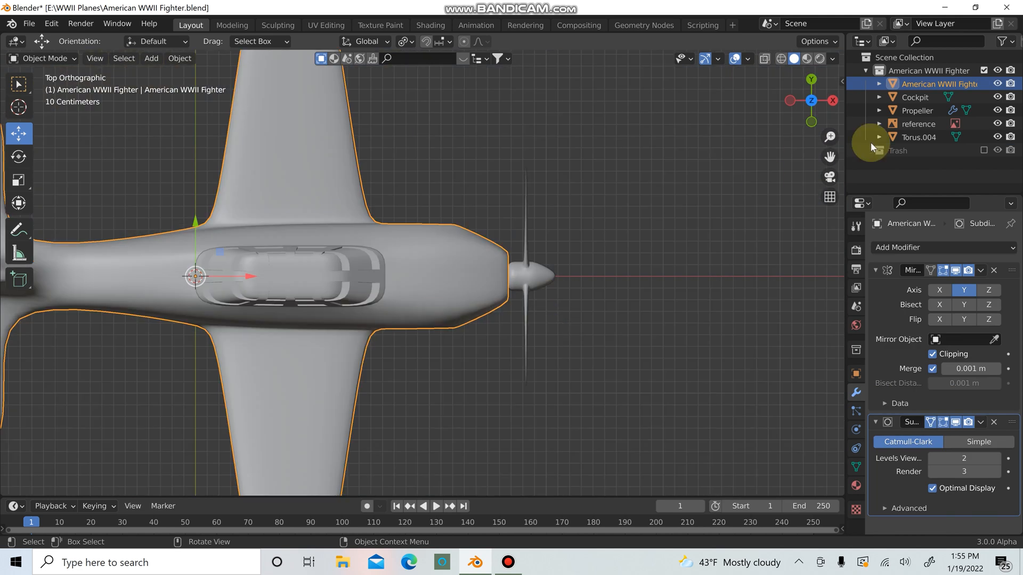
left_click(923, 138)
double_click(923, 136)
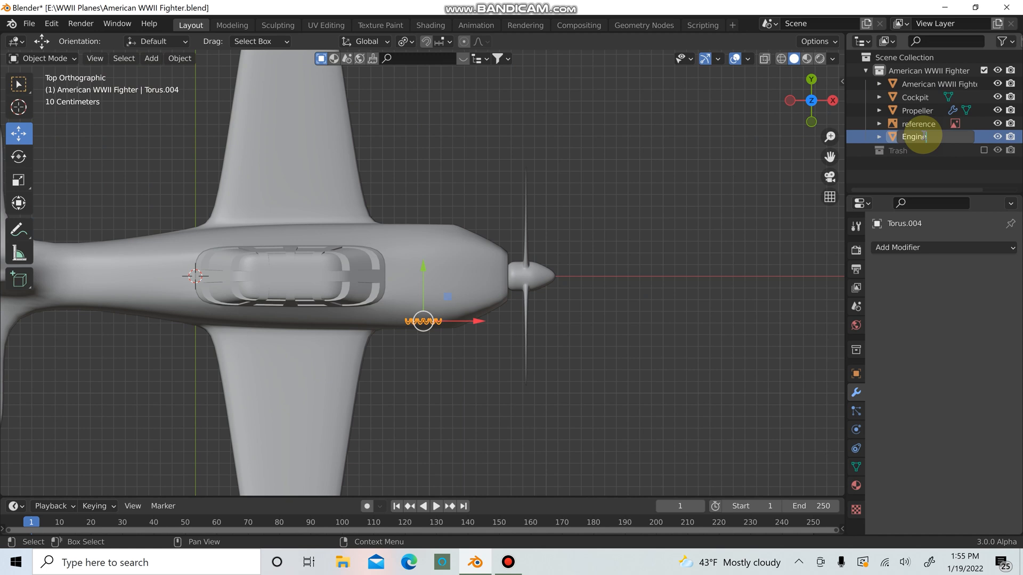
type("Engine")
key("Return")
Duplicate the Engine row about 0.862 m along Y to the opposite side of the nose
scroll(676, 357, "up", 4)
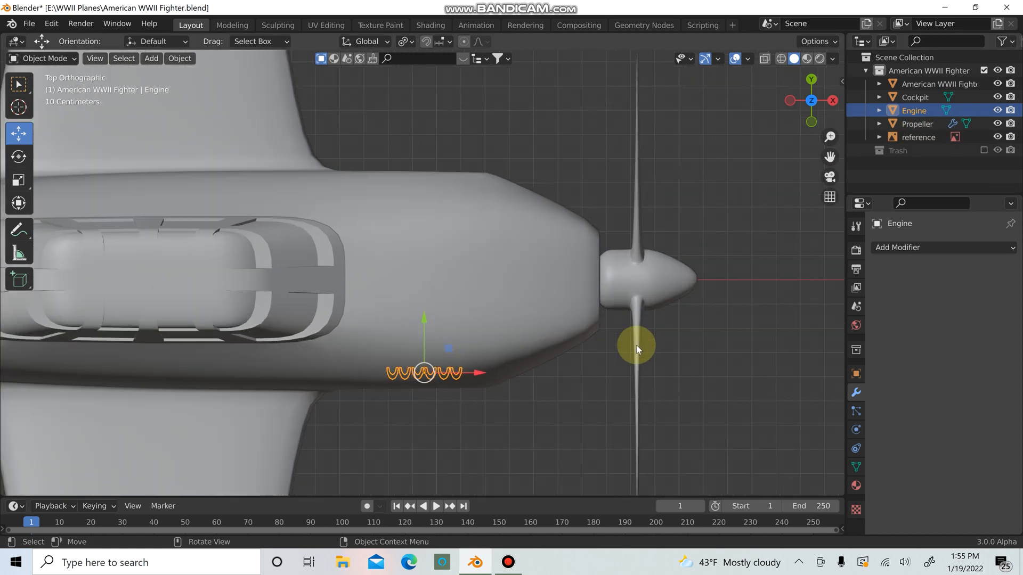
key("shift+d")
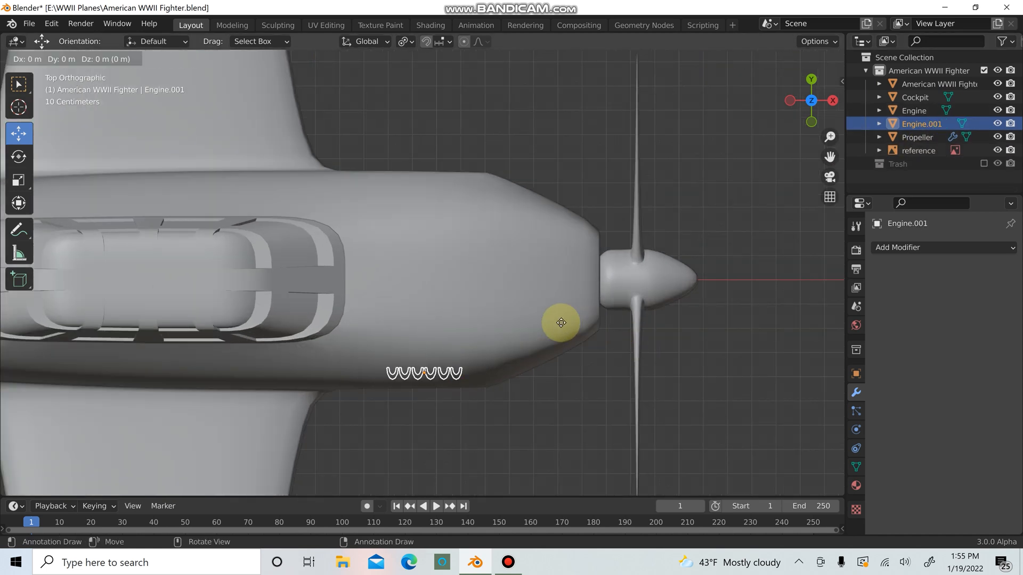
key("y")
left_click(583, 114)
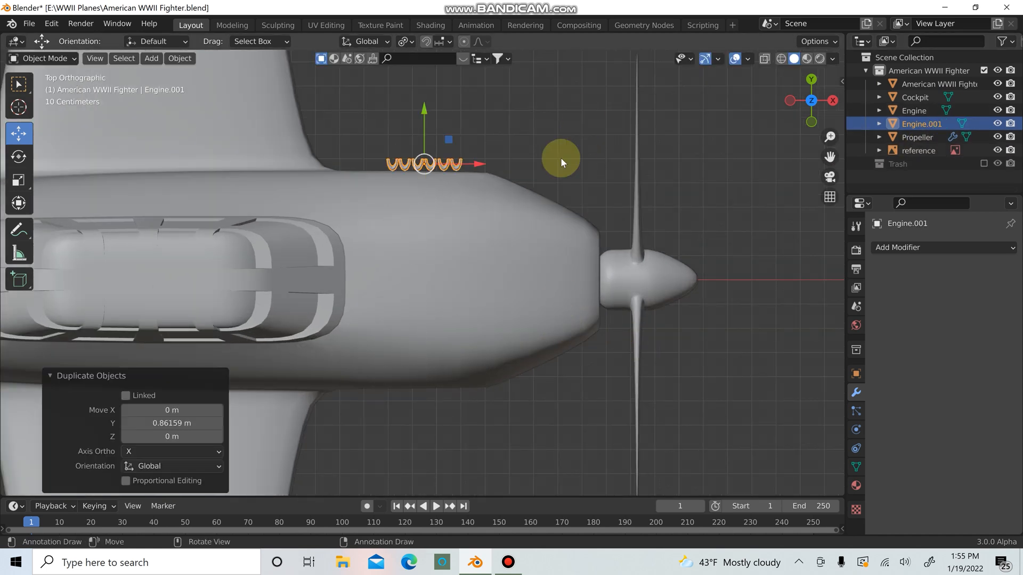
Set the duplicated Engine row's X rotation to -180° so it faces outward on its side of the fuselage
middle_click_drag(558, 159, 453, 87)
key("n")
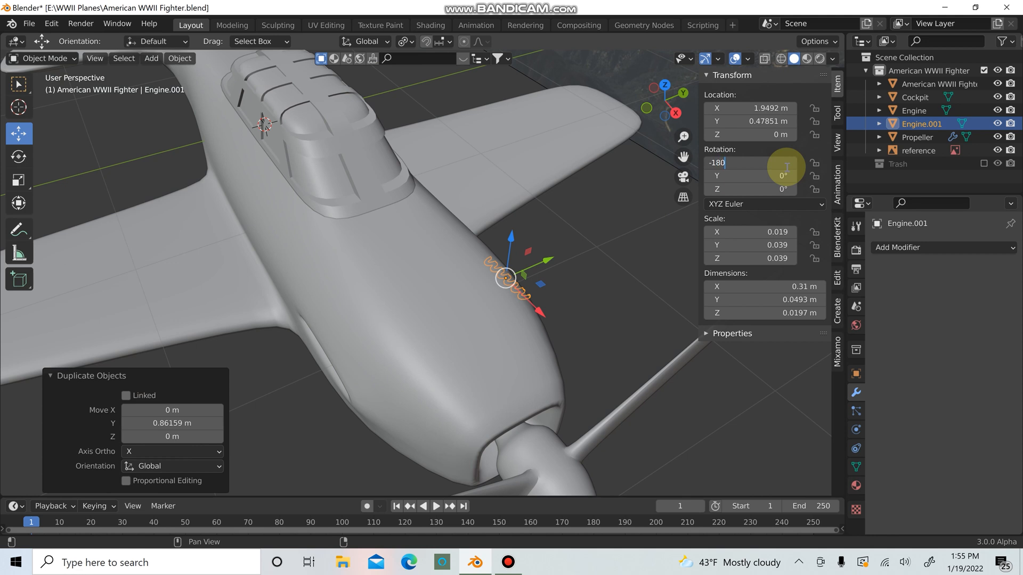
key("Return")
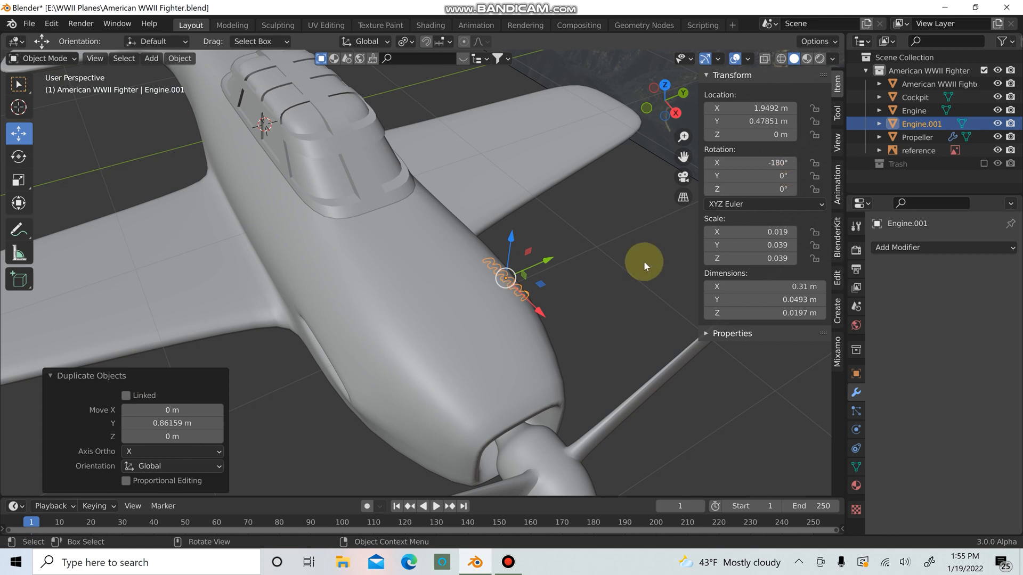
key("n")
middle_click_drag(644, 261, 569, 328)
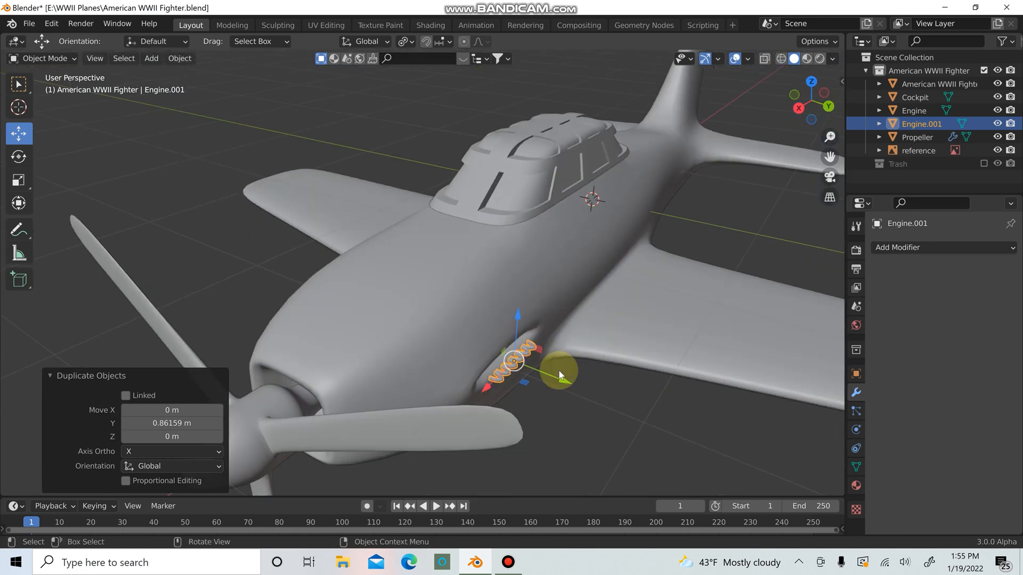
Move the duplicated Engine row inward along Y into the nose slot on its side
key("KP_7")
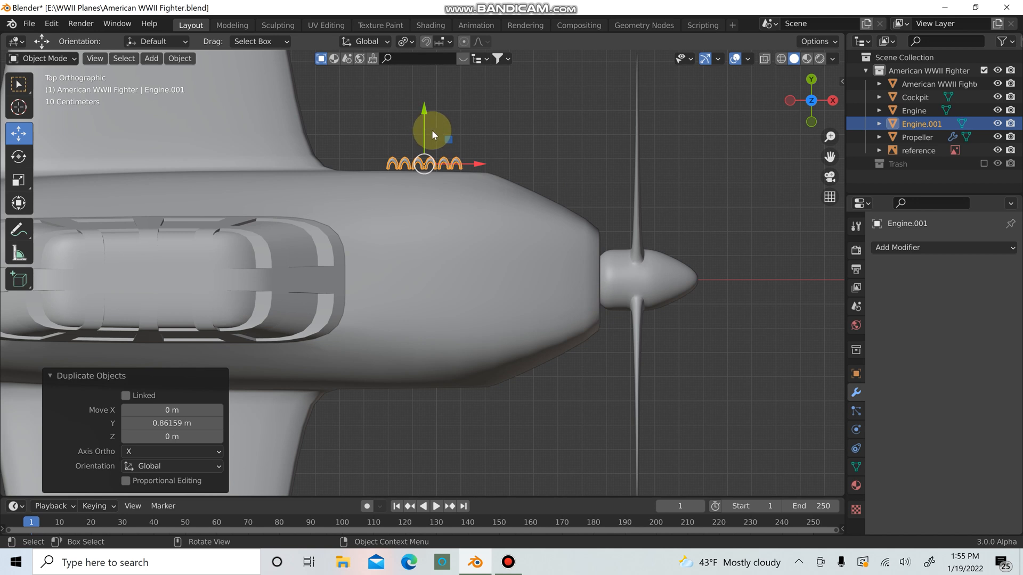
middle_click_drag(432, 130, 333, 200)
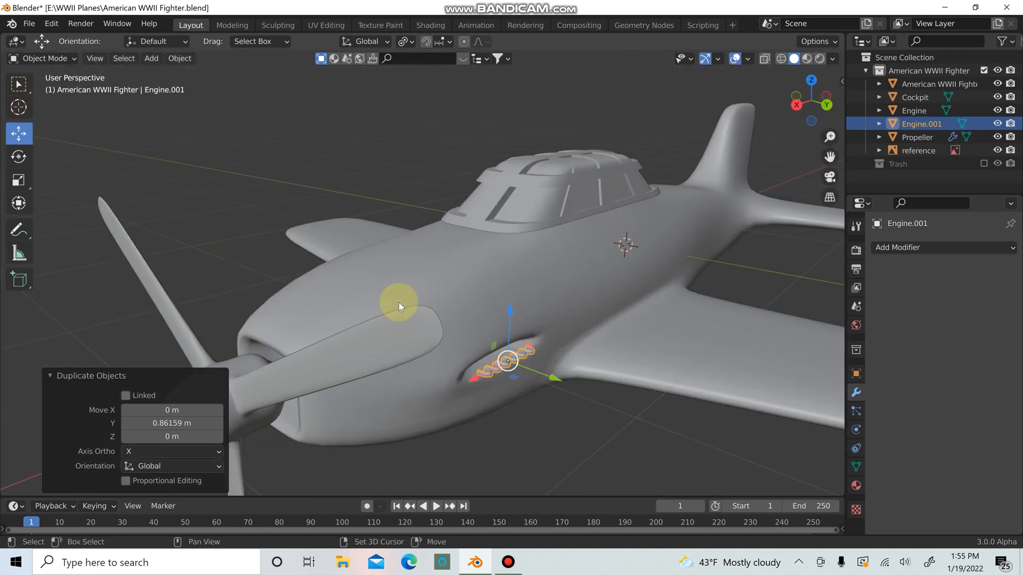
middle_click_drag(398, 302, 304, 242, "shift")
scroll(426, 333, "up", 4)
left_click_drag(436, 352, 409, 350)
left_click(542, 404)
middle_click_drag(542, 403, 504, 385)
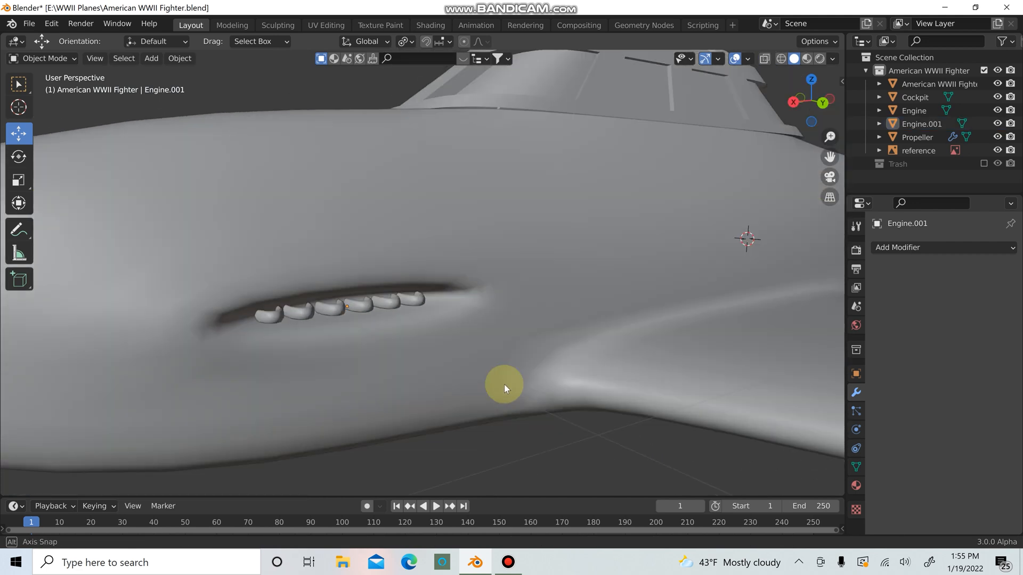
Nudge the duplicated Engine row slightly deeper into its slot along Y and save the file
scroll(471, 342, "up", 6)
left_click(272, 398)
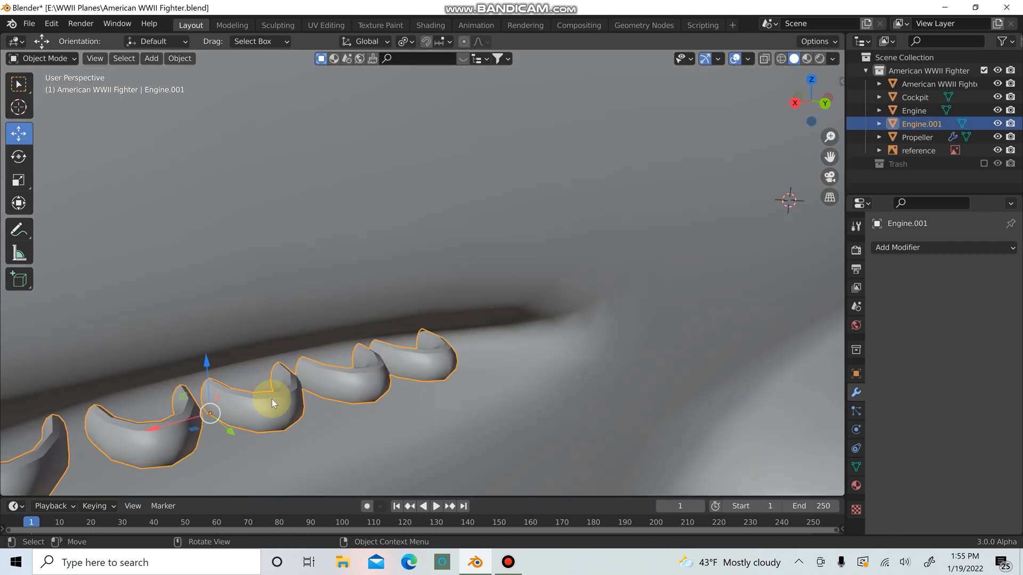
middle_click_drag(272, 398, 222, 424)
left_click_drag(285, 395, 270, 392)
scroll(388, 365, "down", 8)
middle_click_drag(467, 400, 575, 298)
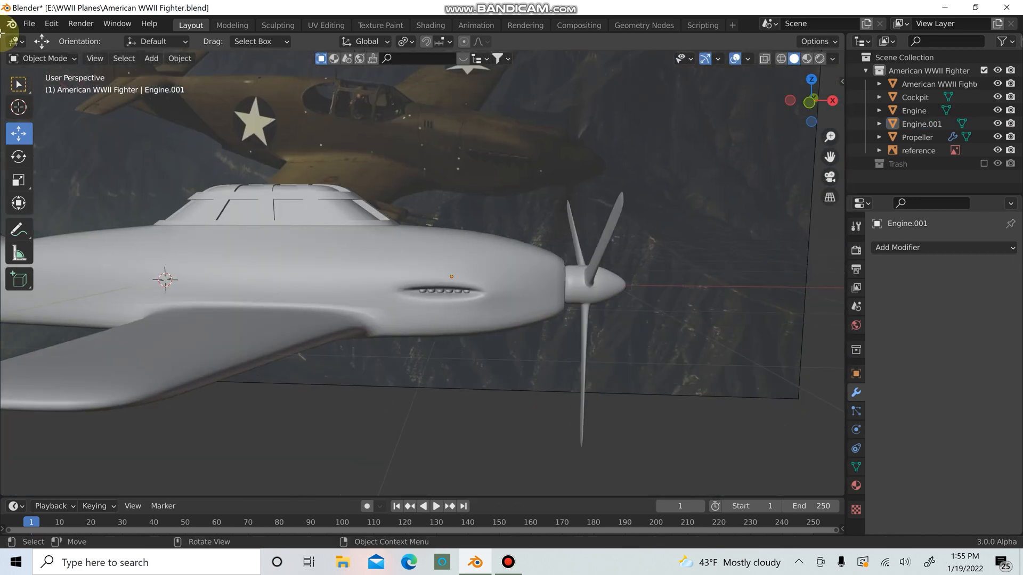
left_click(28, 23)
left_click(382, 270)
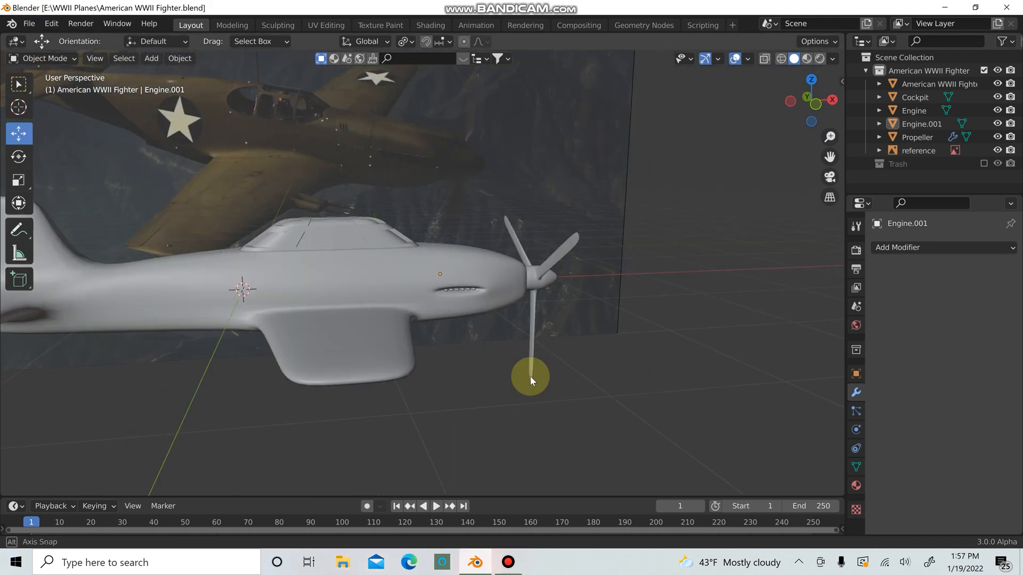
middle_click_drag(529, 376, 502, 385)
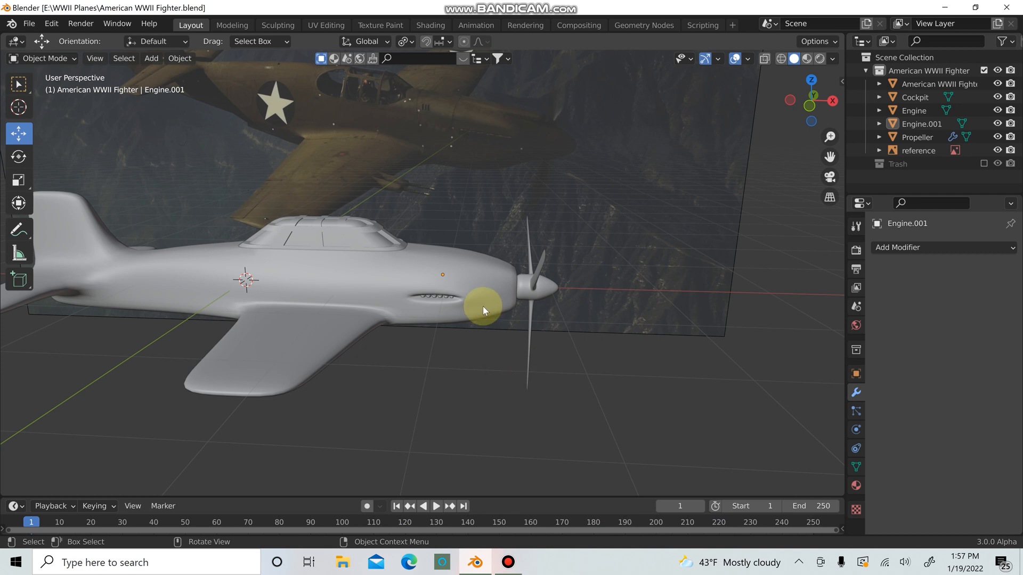
scroll(482, 305, "up", 3)
left_click(317, 356)
key("Tab")
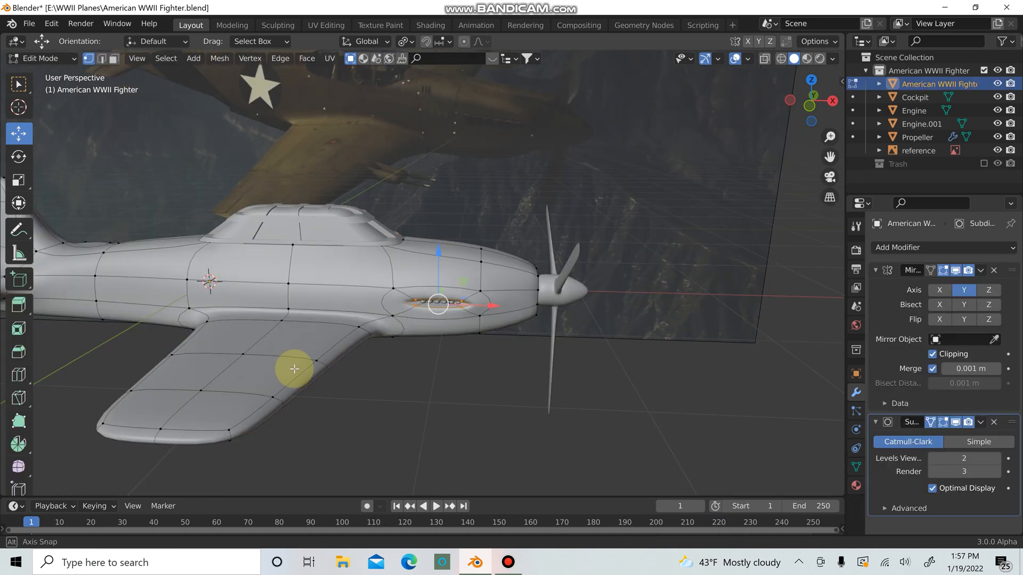
middle_click_drag(292, 364, 361, 370)
middle_click_drag(281, 345, 345, 397)
key("Tab")
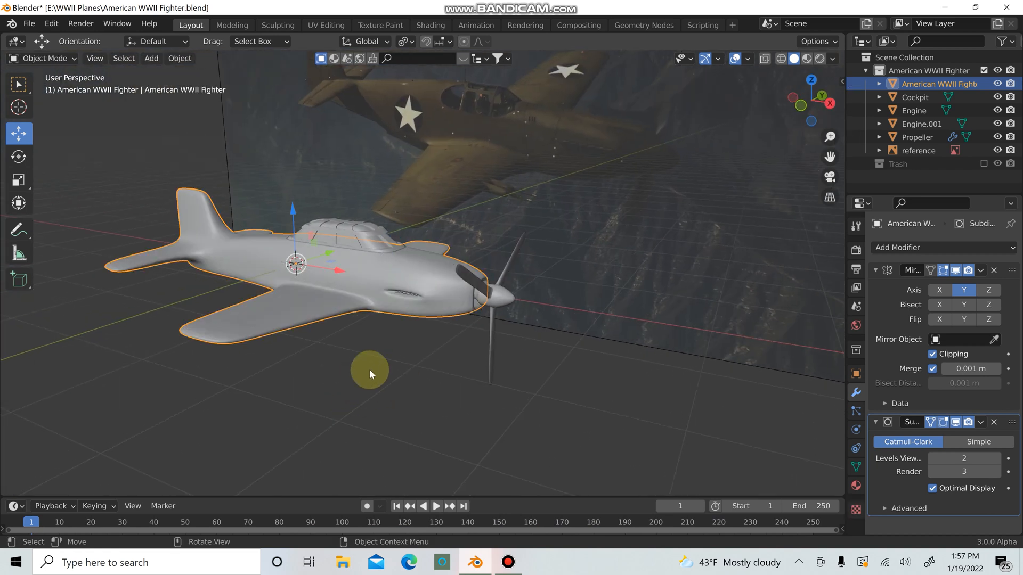
Add a cylinder mesh at the world origin
scroll(363, 368, "up", 2)
key("shift+a")
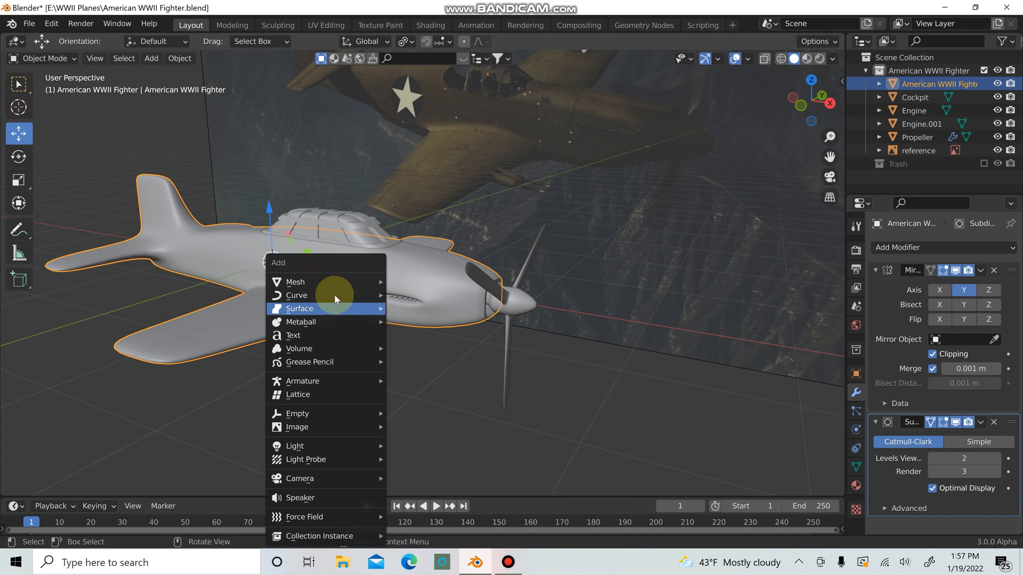
mouse_move(335, 285)
mouse_move(446, 23)
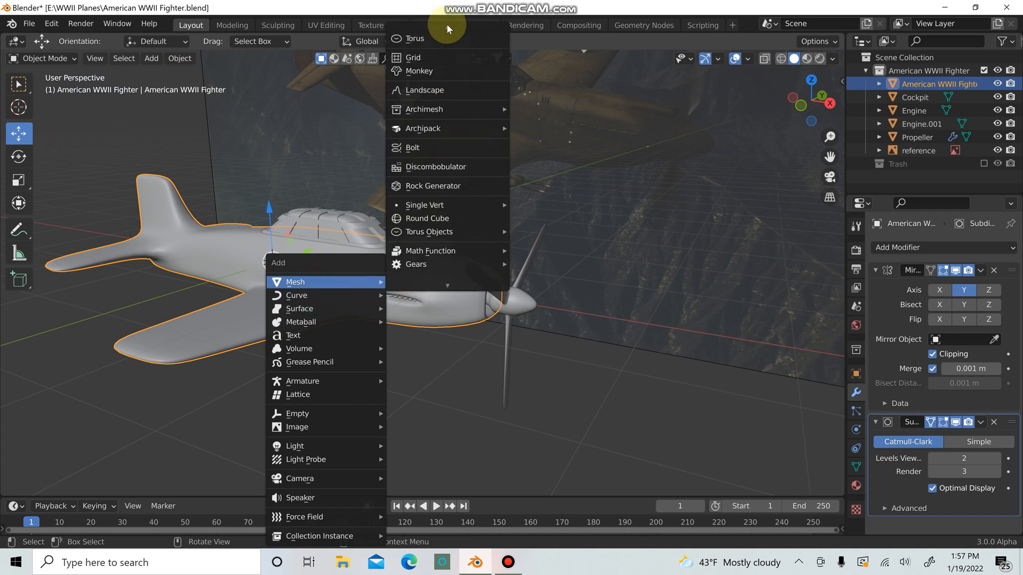
left_click(439, 103)
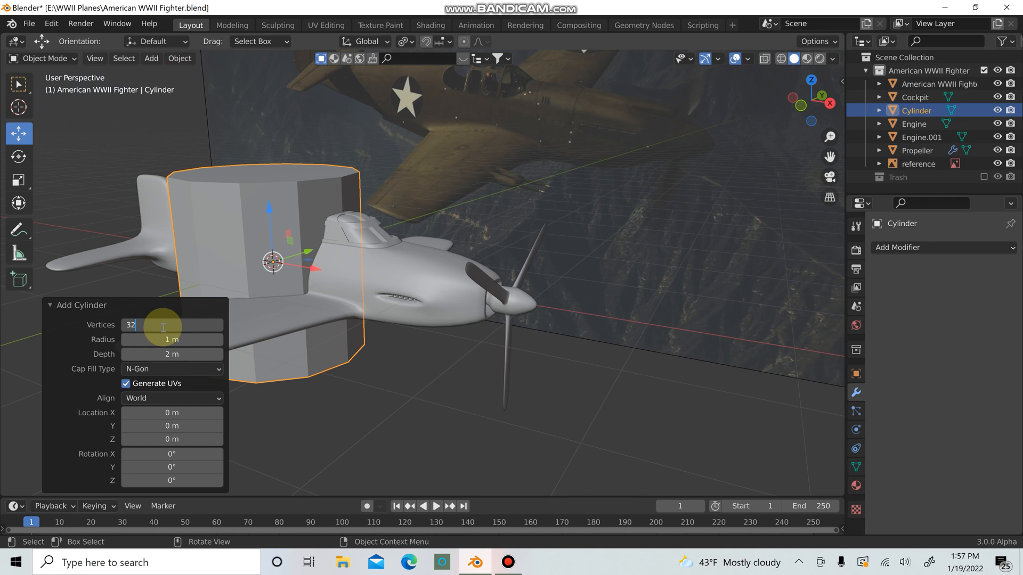
Set the new cylinder to 32 vertices, shade it smooth and enable Auto Smooth at 30°
key("Return")
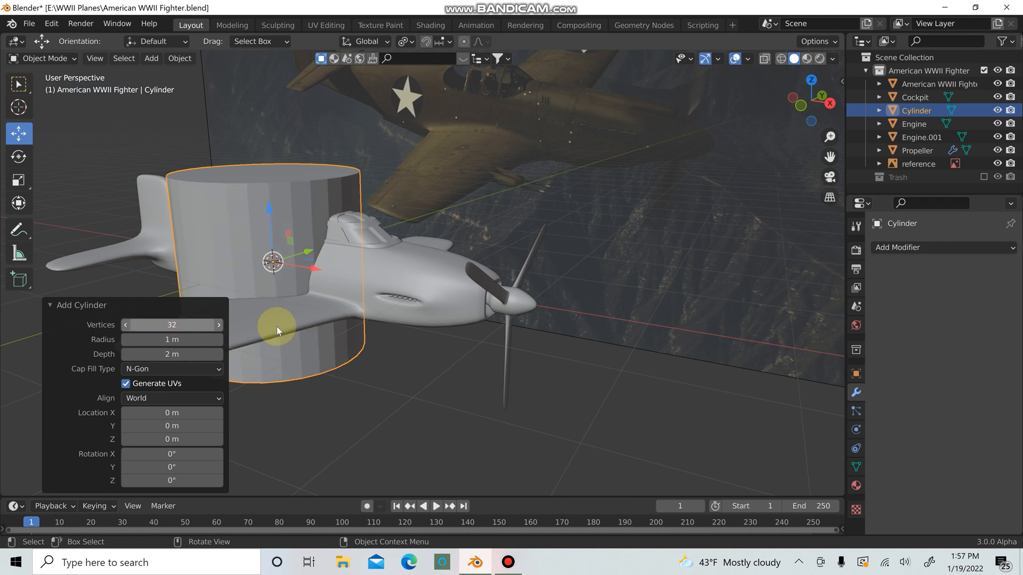
right_click(242, 229)
left_click(225, 183)
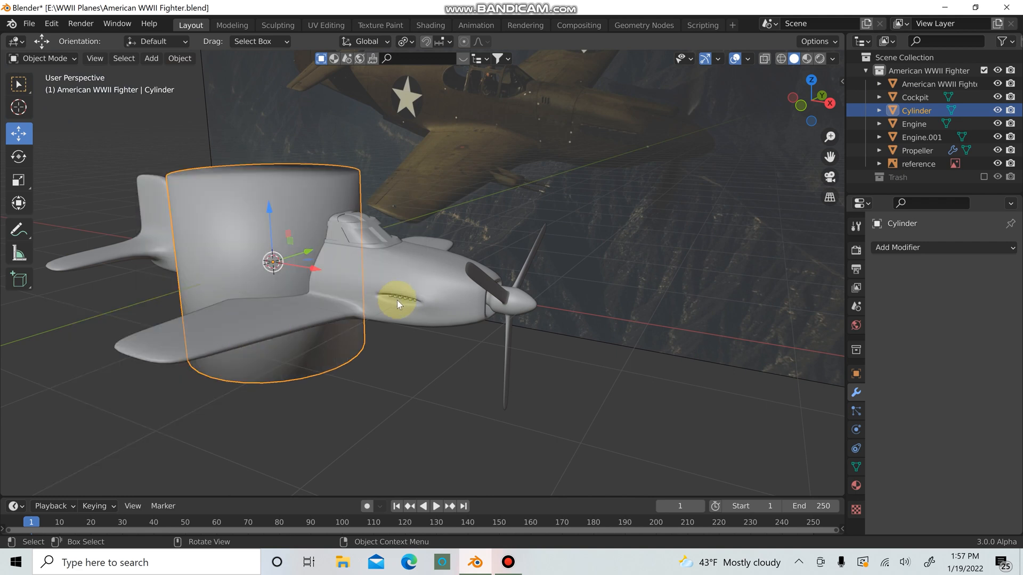
left_click(856, 466)
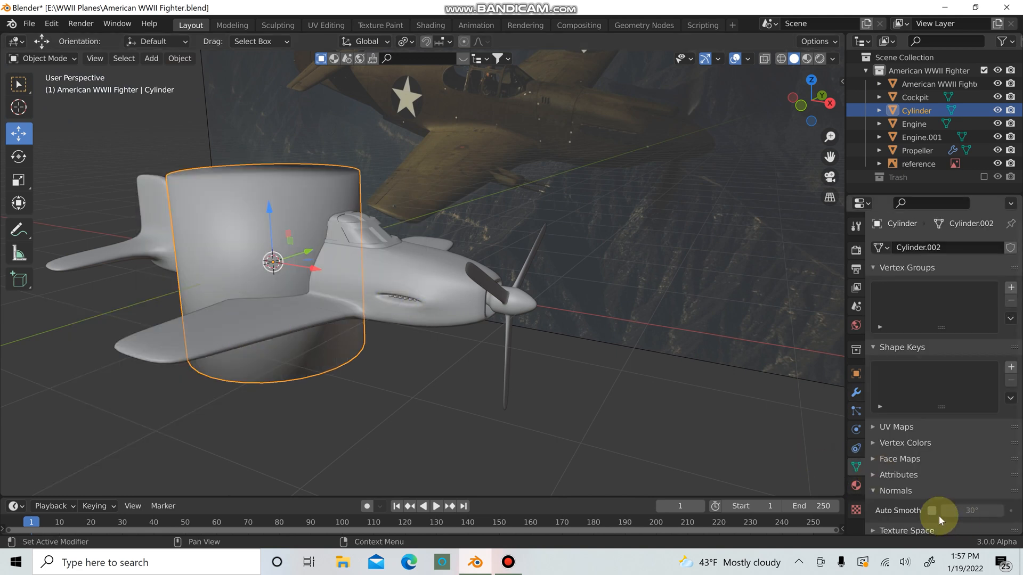
left_click(931, 511)
Set the cylinder's Y rotation to 90° so it lies along the fuselage direction
key("n")
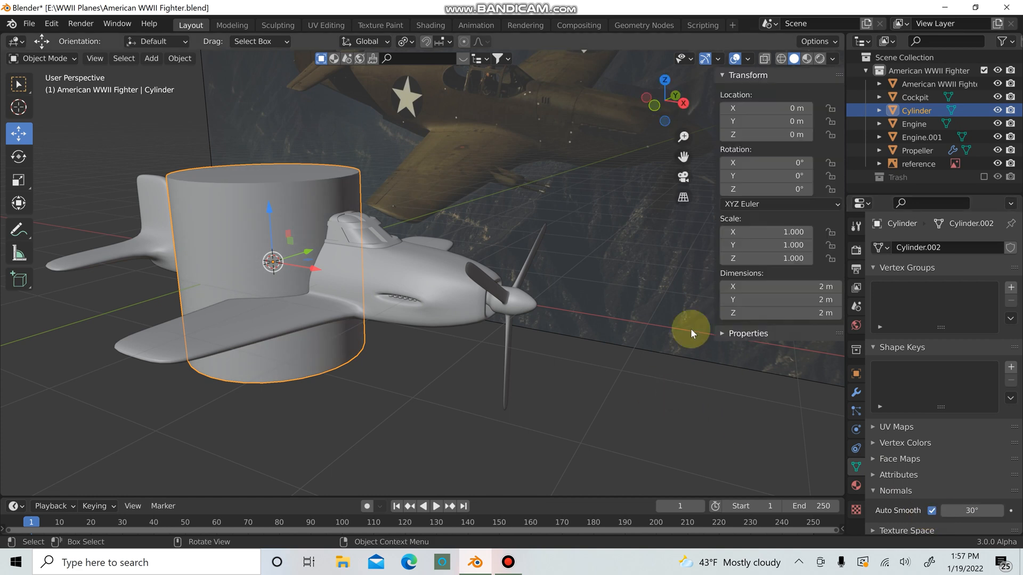
left_click(782, 189)
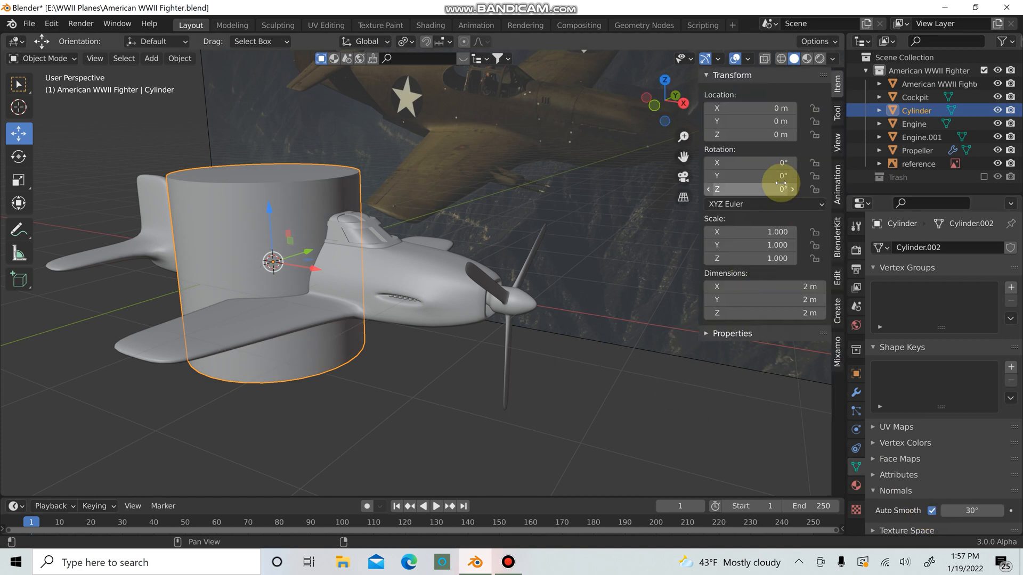
left_click(778, 182)
type("9")
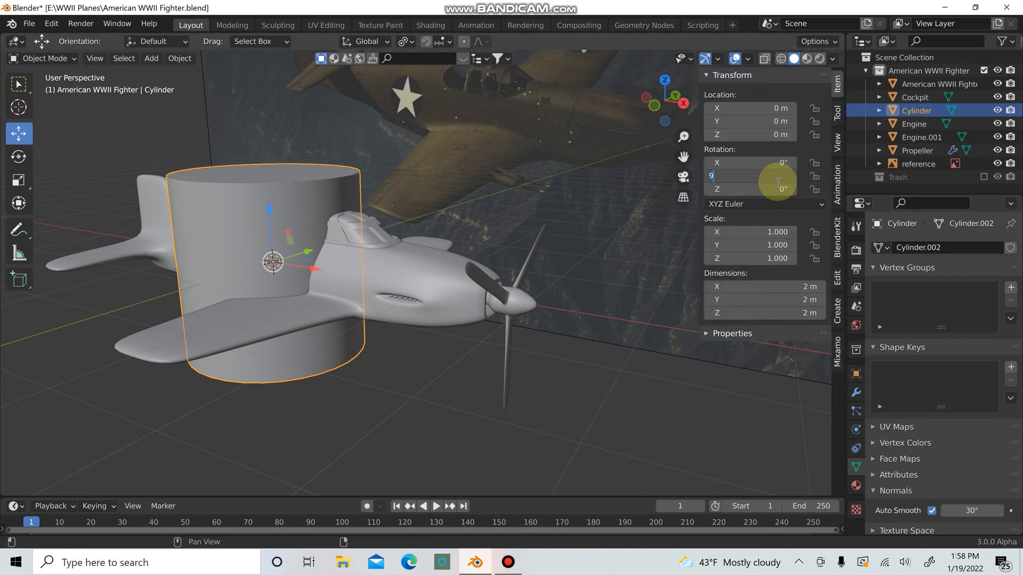
type("0")
key("Return")
Scale the cylinder down uniformly to about 0.33
key("s")
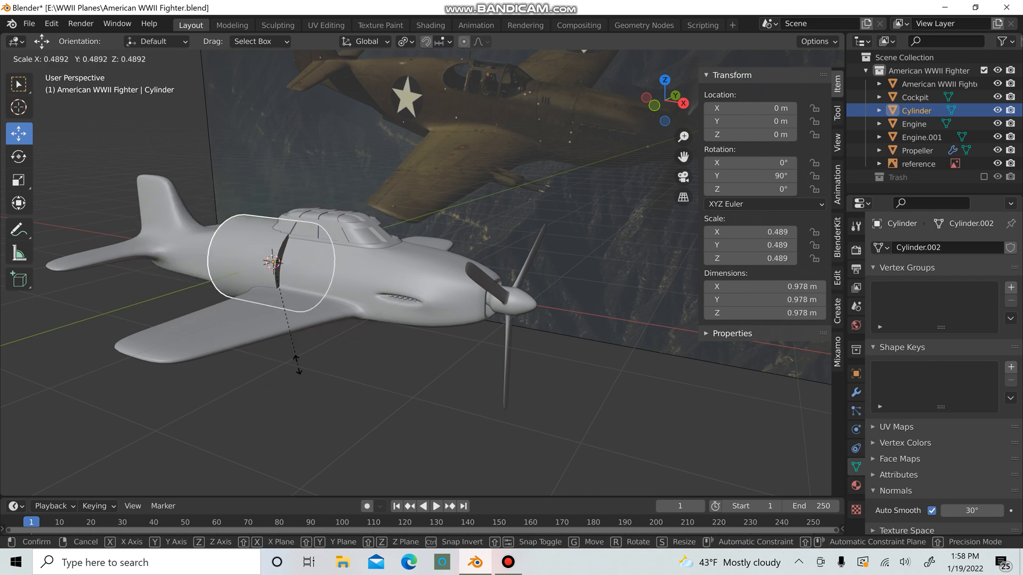
left_click(293, 343)
key("n")
left_click(280, 222)
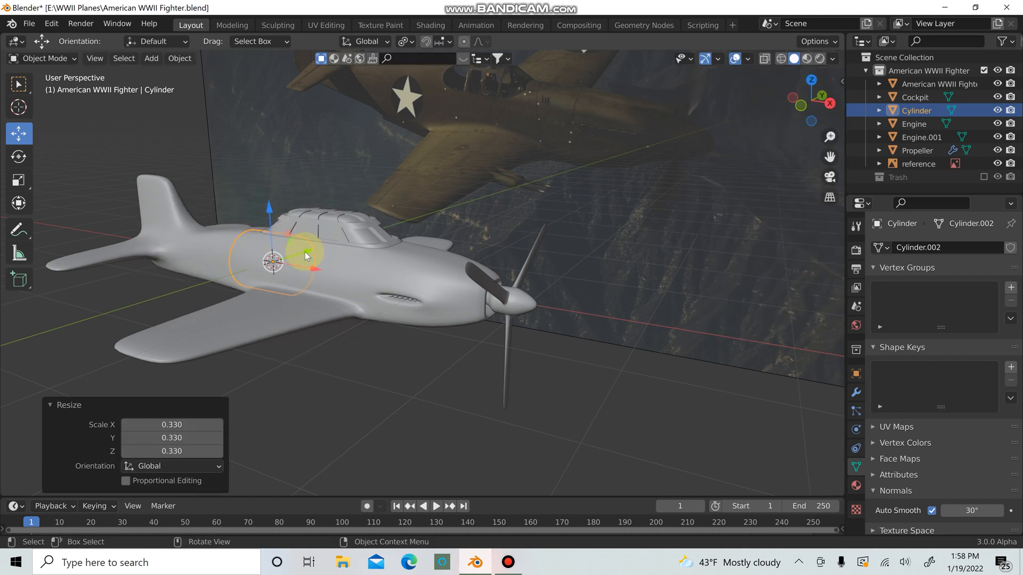
Move the cylinder about -0.78 m along Y, 1.38 m along X and another -0.92 m along Y to the wing's leading edge
left_click_drag(305, 252, 251, 281)
key("KP_7")
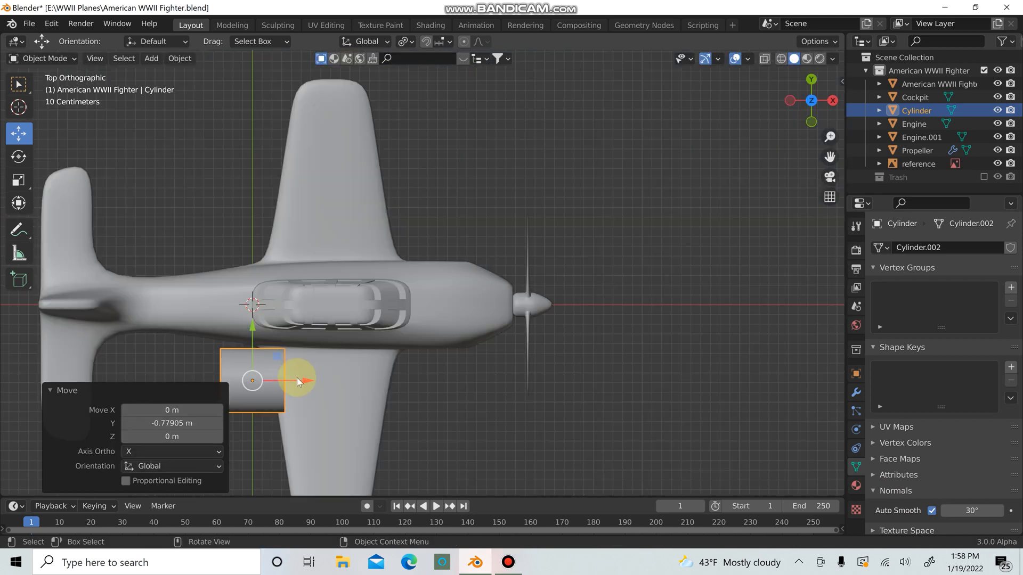
left_click_drag(297, 380, 462, 437)
scroll(462, 436, "up", 3)
middle_click_drag(461, 436, 504, 233, "shift")
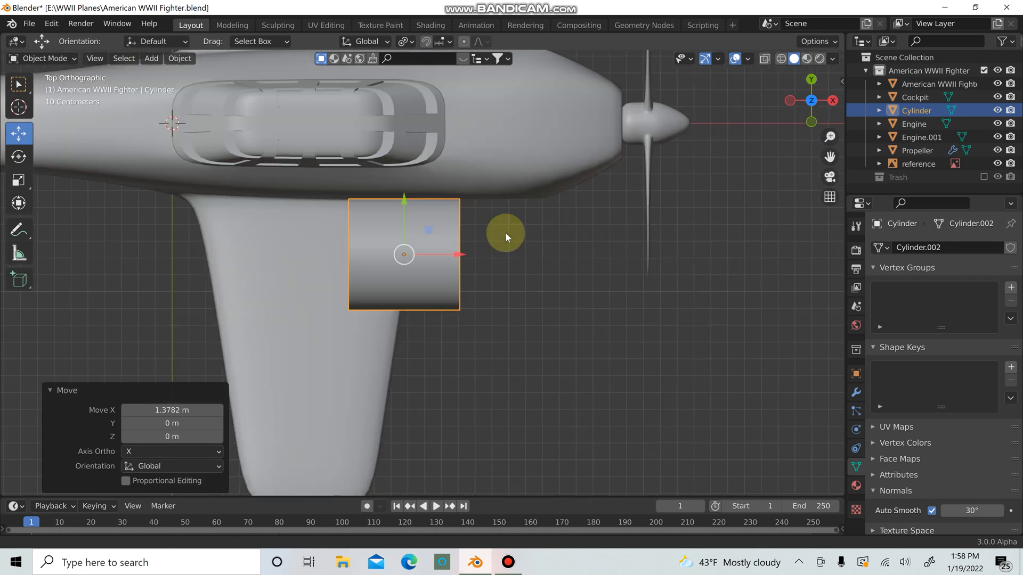
left_click_drag(404, 196, 363, 348)
Scale the cylinder uniformly by about 0.4 and rotate it about -10° around global Z to follow the wing's leading edge
scroll(459, 424, "up", 2)
middle_click_drag(535, 350, 530, 258, "shift")
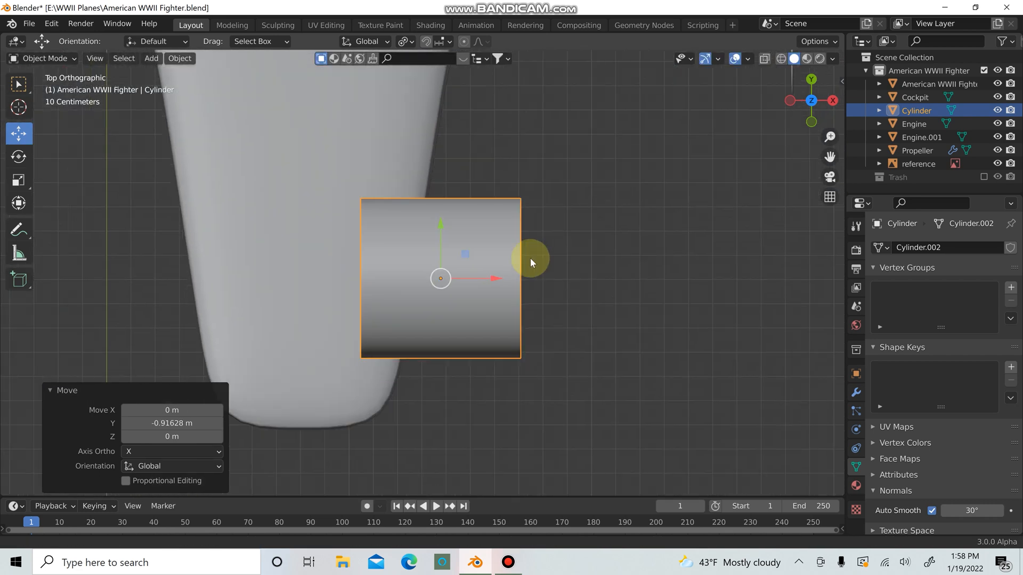
key("s")
left_click(448, 322)
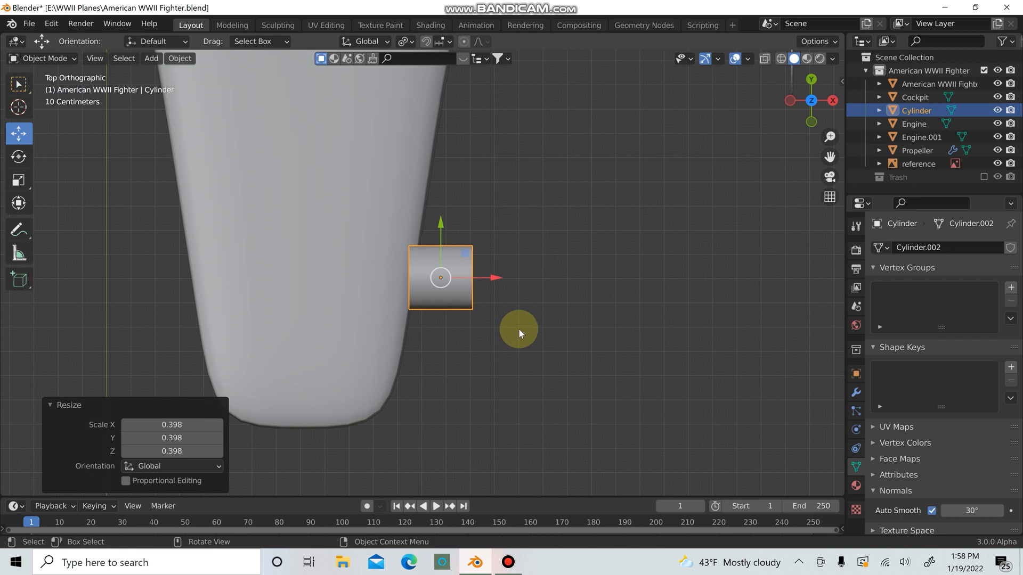
middle_click_drag(567, 304, 473, 412, "shift")
key("r")
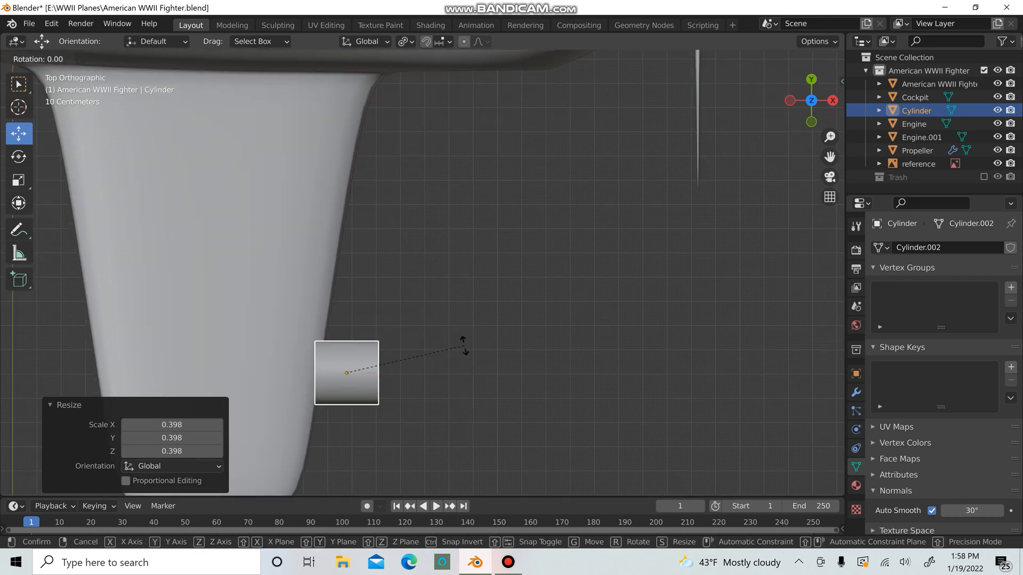
key("z")
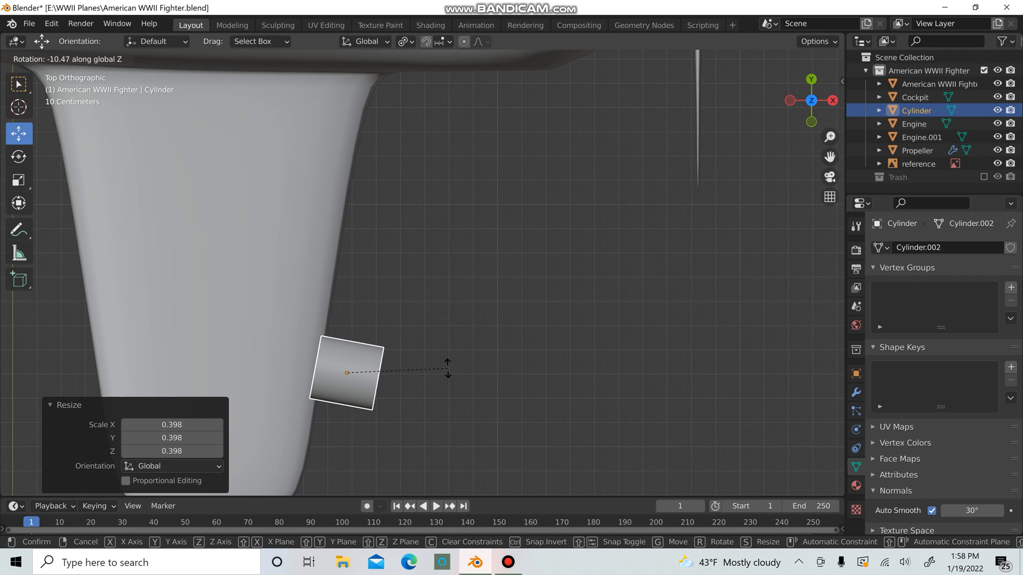
left_click(447, 368)
Switch the transform orientation to Local and move the cylinder about 0.5 m along its local Y towards the fuselage
left_click_drag(346, 321, 404, 213)
key("ctrl+z")
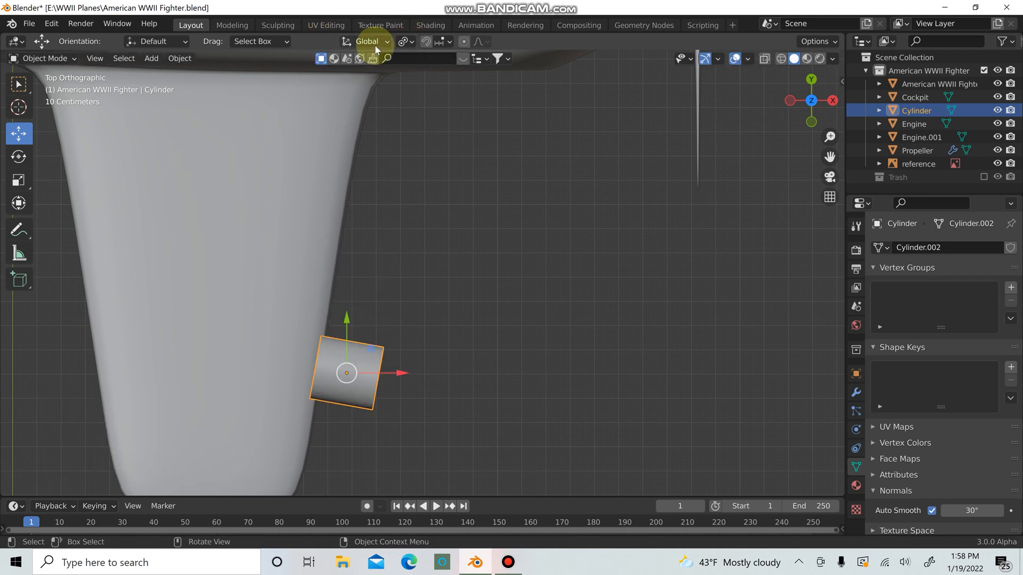
left_click(376, 44)
left_click(338, 97)
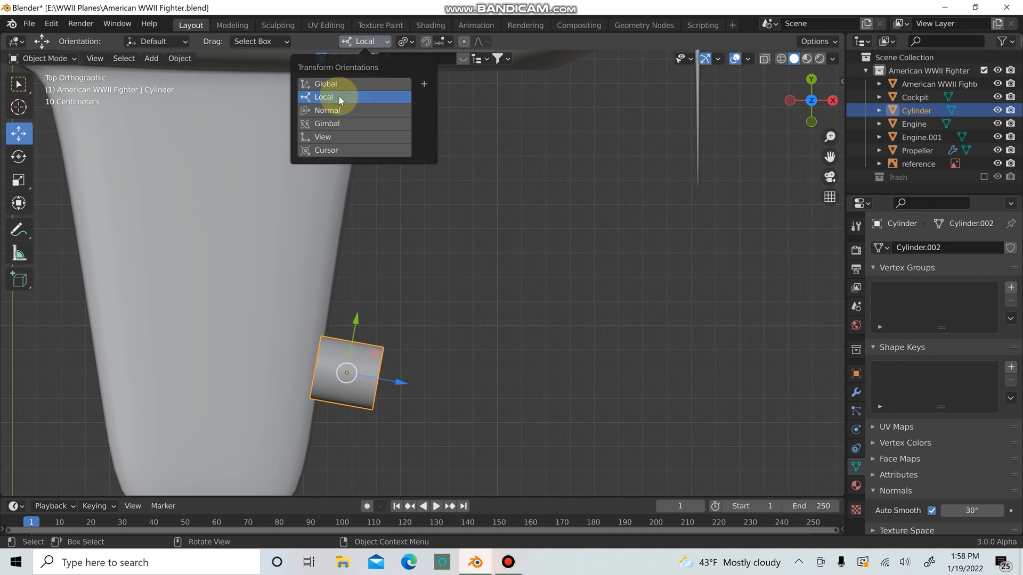
left_click_drag(356, 320, 407, 206)
Scale the cylinder uniformly by about 0.55 and move it about 0.17 m along local Y, closer to the fuselage
scroll(427, 335, "up", 2)
scroll(436, 325, "down", 6)
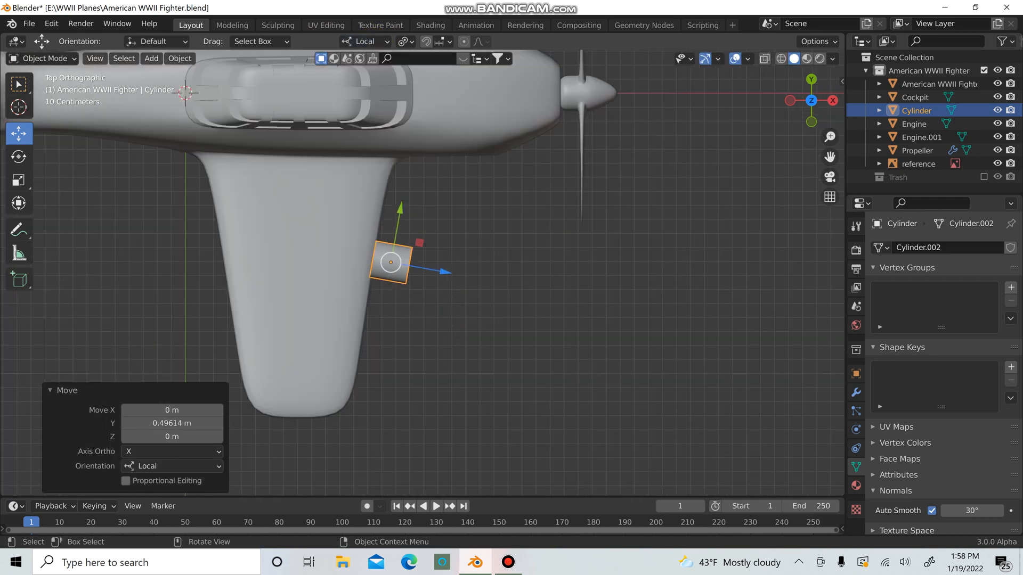
key("s")
left_click(447, 267)
middle_click_drag(583, 201, 546, 119)
middle_click_drag(570, 155, 518, 238)
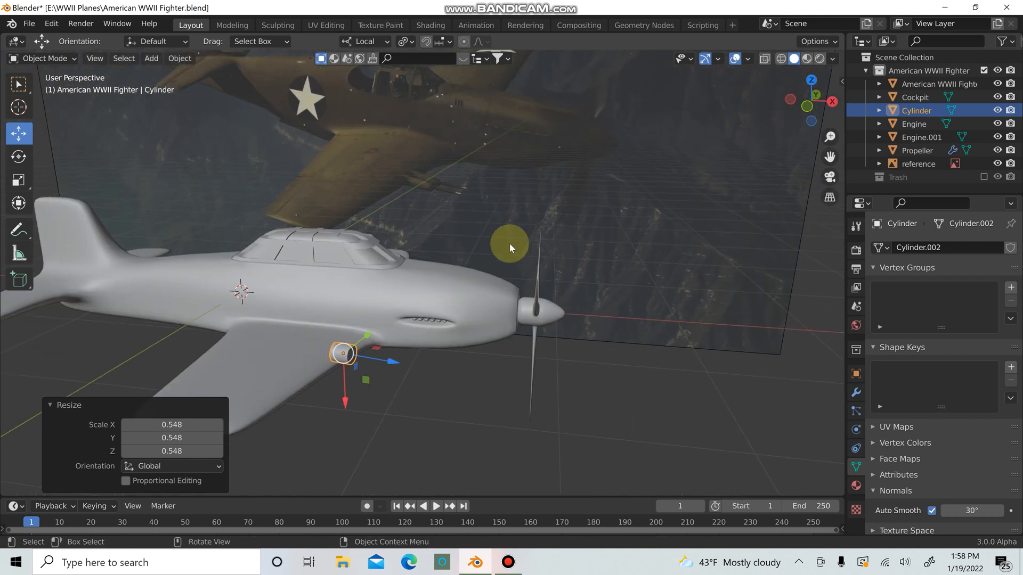
key("KP_7")
scroll(509, 243, "up", 4)
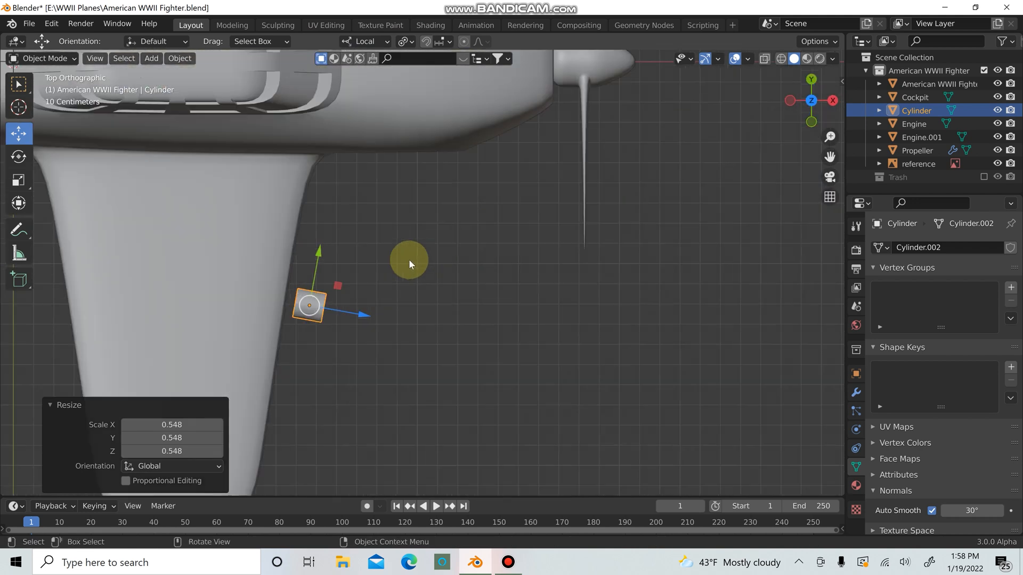
left_click_drag(317, 252, 335, 215)
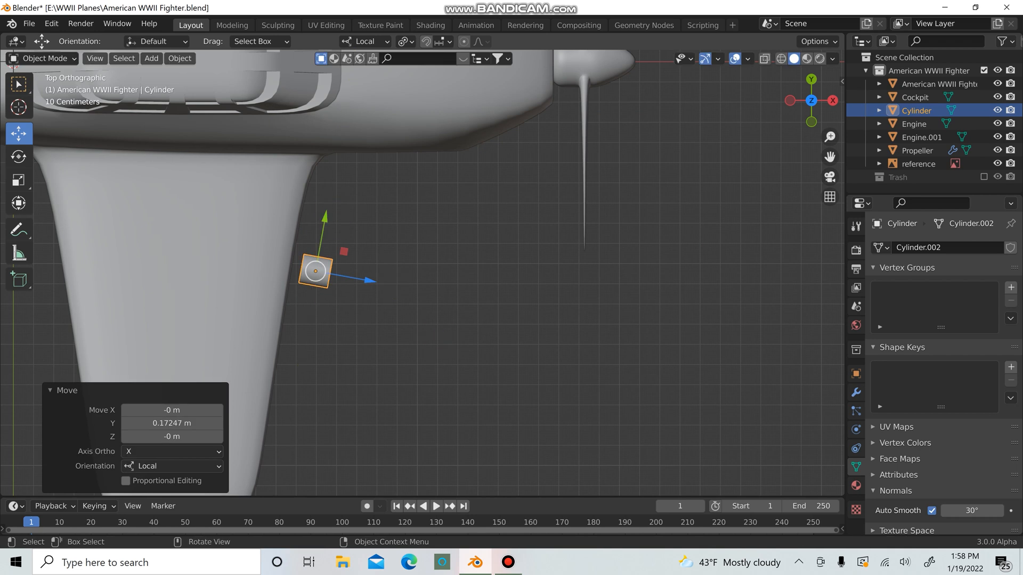
Scale the cylinder uniformly by about 0.52 and move it about -0.12 m along local Z onto the wing's leading edge
key("s")
left_click(372, 322)
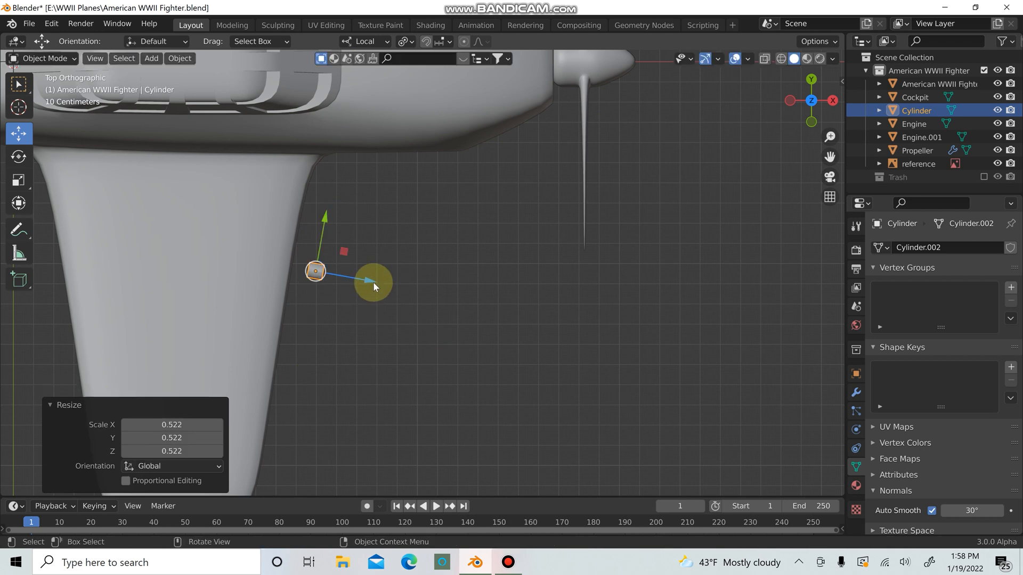
left_click_drag(374, 282, 350, 280)
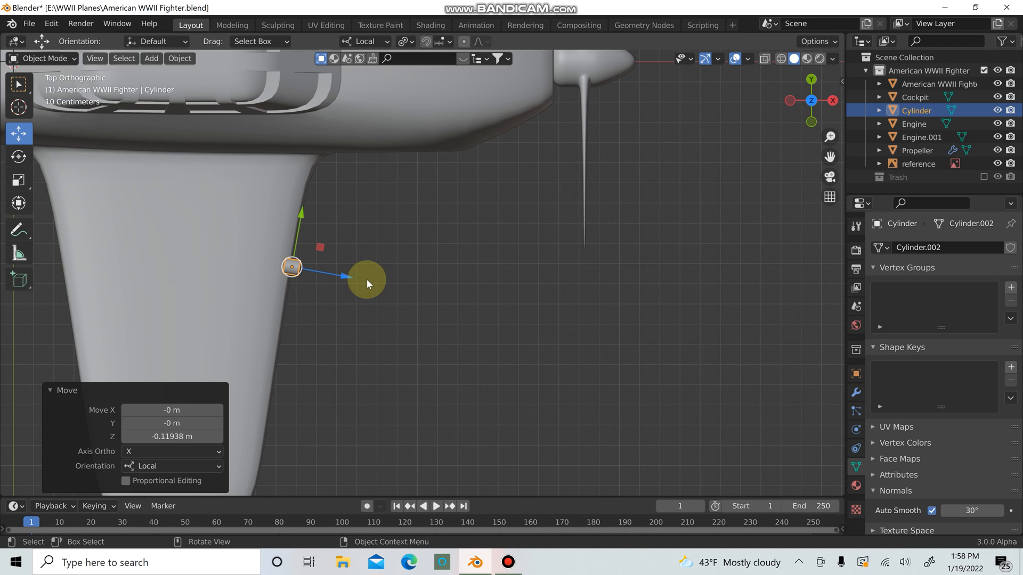
Lower the cylinder about 0.17 m along local X to the wing's height and scale it uniformly by about 0.5
middle_click_drag(366, 279, 471, 173)
scroll(359, 260, "up", 4)
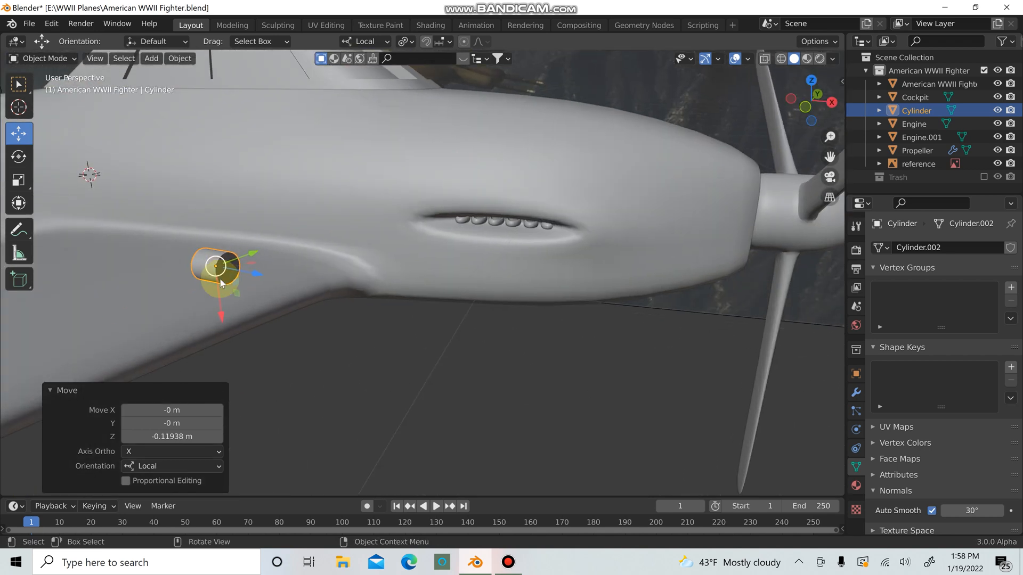
left_click_drag(223, 345, 236, 384)
key("s")
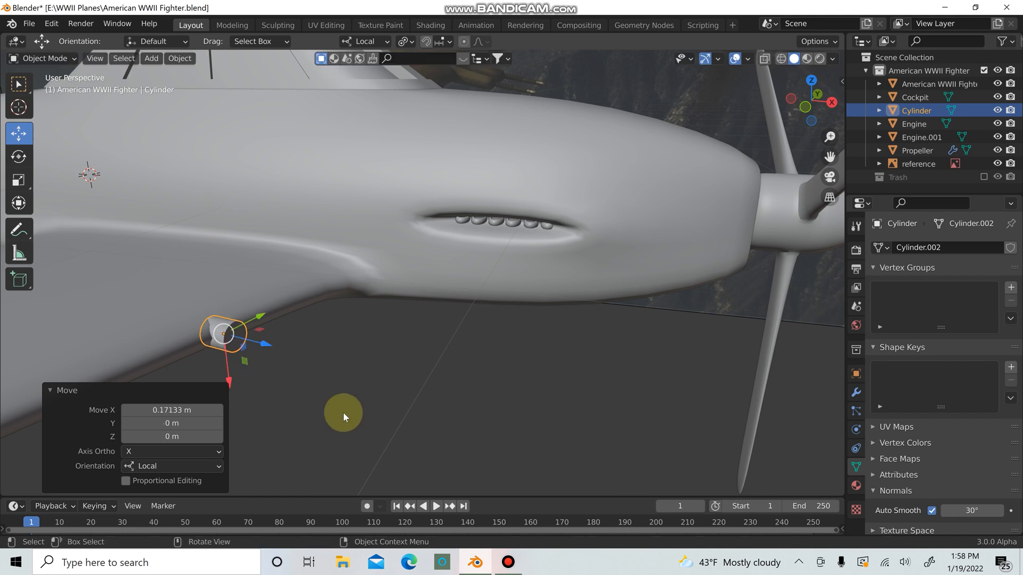
left_click(273, 380)
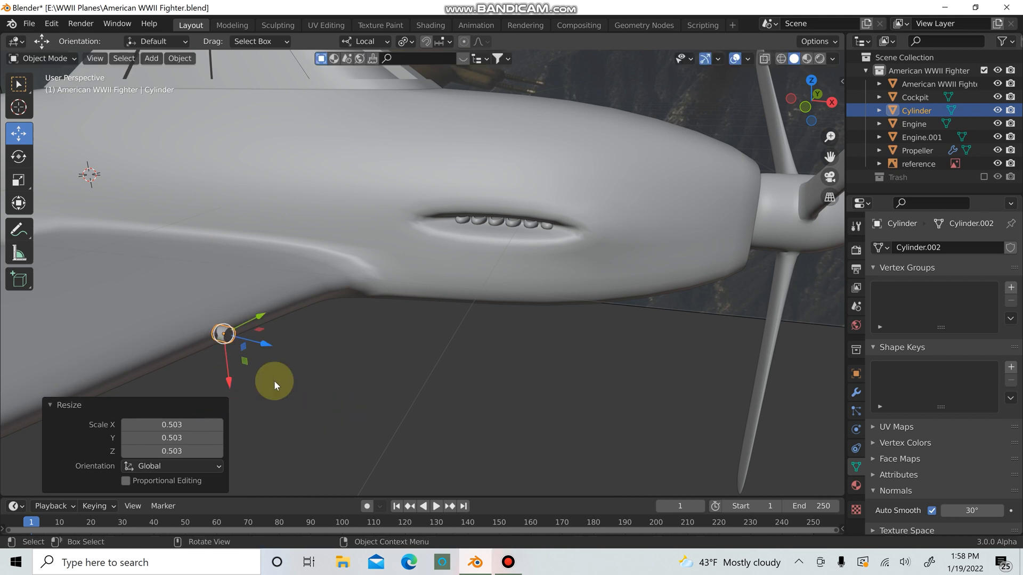
Examine the cylinder's size and placement on the wing's leading edge against the reference photo
scroll(274, 381, "up", 2)
middle_click_drag(274, 380, 405, 280, "shift")
scroll(334, 325, "up", 2)
middle_click_drag(335, 325, 480, 269, "shift")
middle_click_drag(379, 289, 435, 274)
scroll(439, 245, "down", 4)
middle_click_drag(416, 188, 347, 259, "shift")
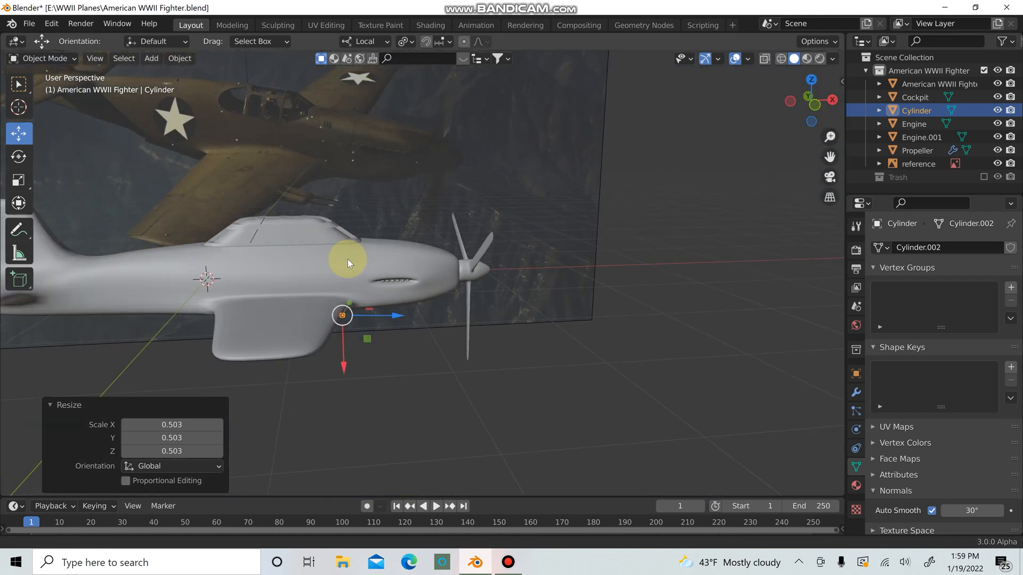
scroll(355, 280, "up", 4)
scroll(356, 332, "down", 2)
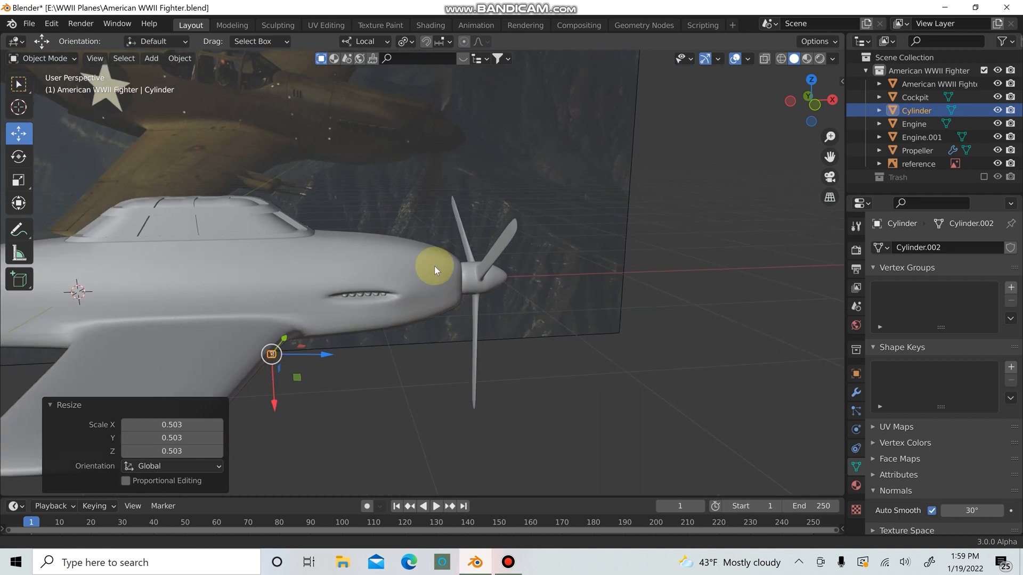
middle_click_drag(383, 331, 292, 303, "shift")
scroll(497, 331, "up", 4)
scroll(481, 298, "down", 2)
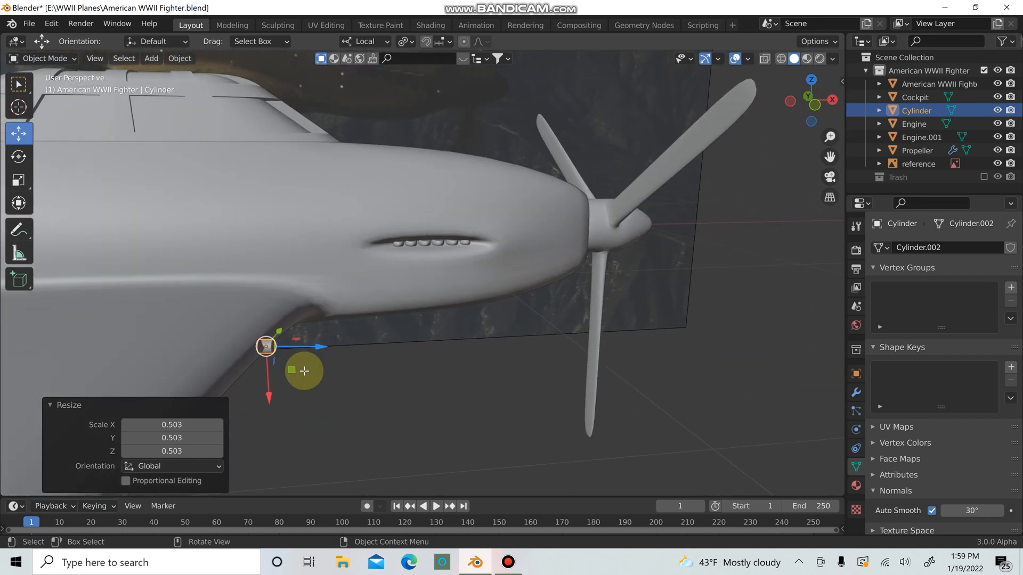
In Edit Mode, move the cylinder's front end face about 0.31 m forward along local Z to form a long barrel
key("Tab")
scroll(299, 378, "up", 3)
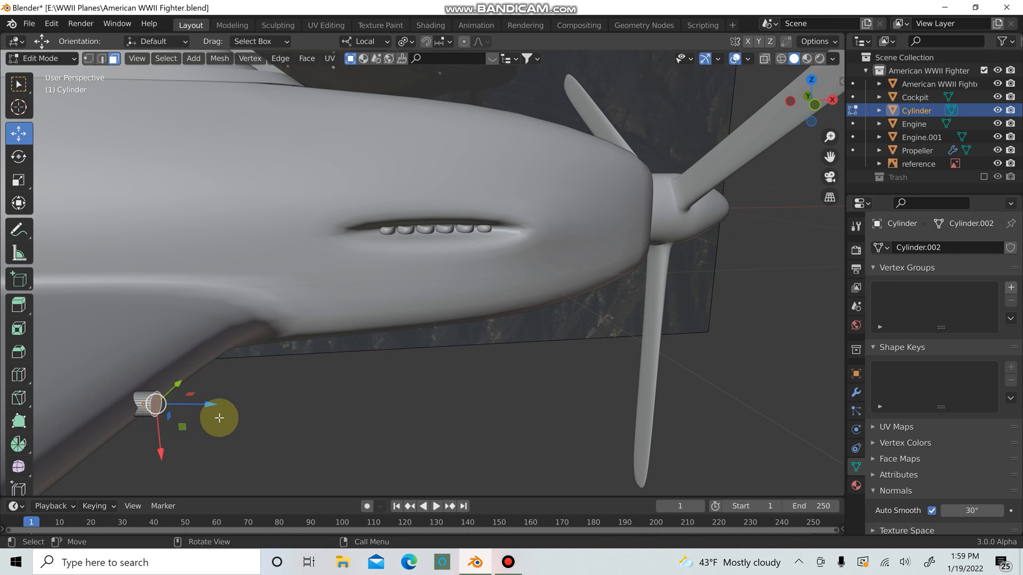
left_click_drag(206, 399, 408, 457)
scroll(449, 335, "down", 5)
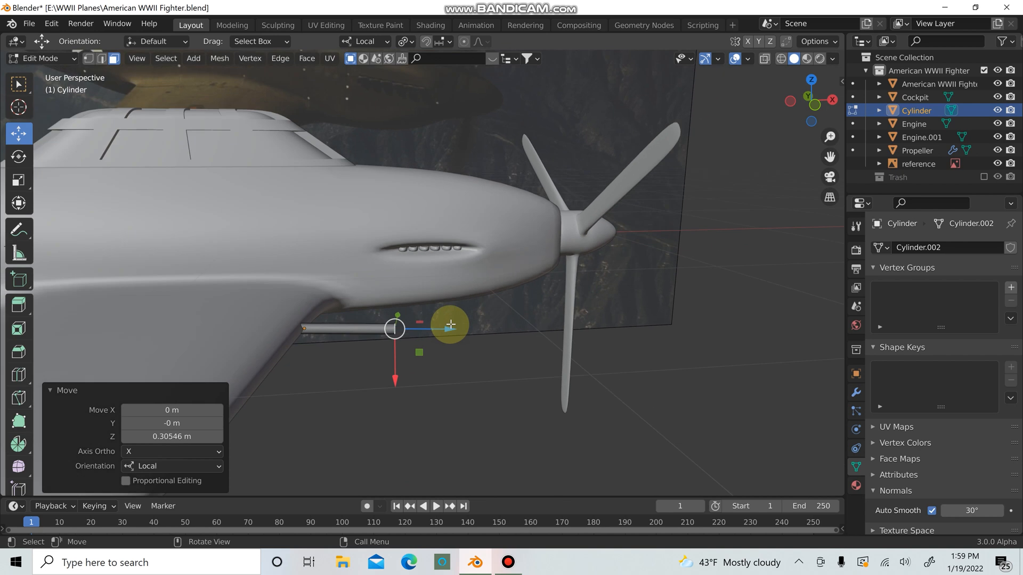
Shorten the barrel by moving its front end face about 0.1 m back along local Z
middle_click_drag(469, 268, 402, 359)
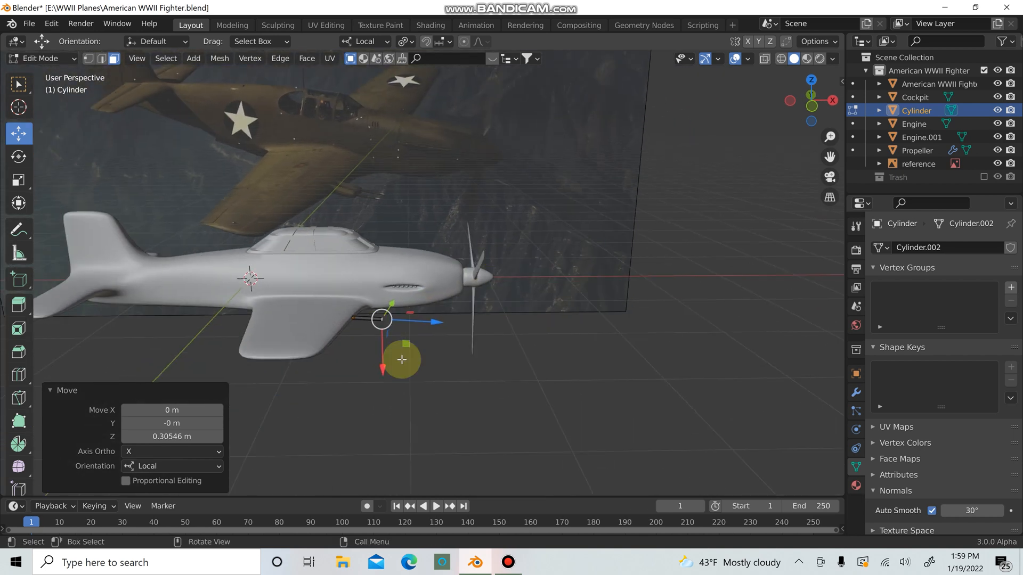
scroll(401, 364, "up", 3)
left_click_drag(365, 404, 333, 406)
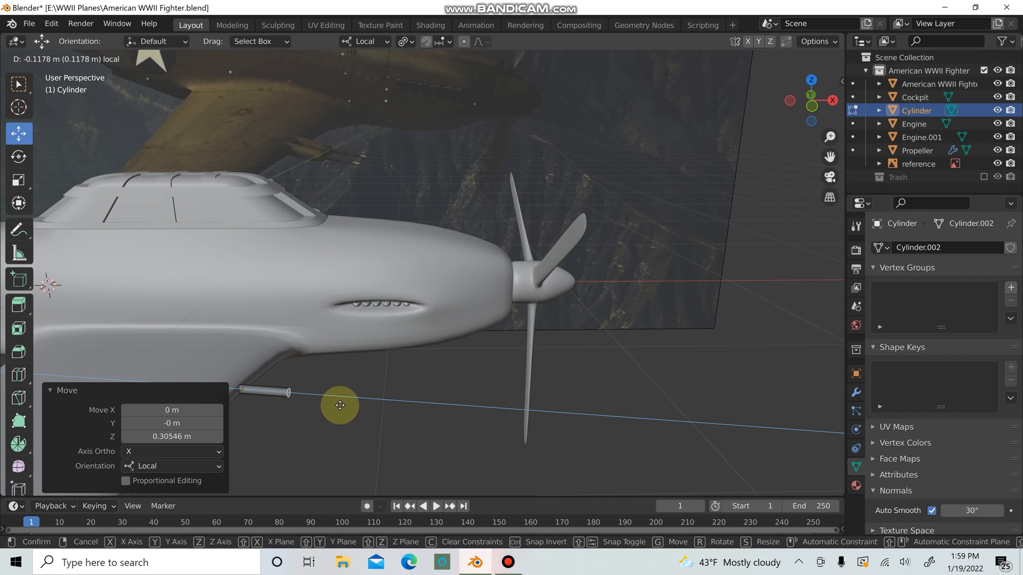
left_click_drag(342, 405, 347, 407)
Inset the barrel's front end face by about 0.34 m and extrude it about 0.26 m forward along local Z as a thinner section
scroll(347, 406, "up", 6)
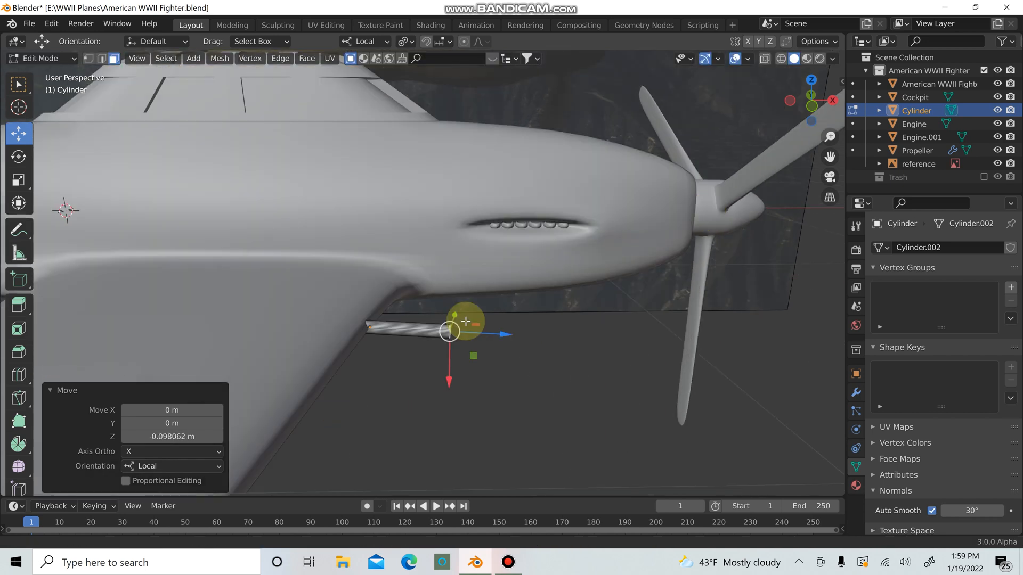
middle_click_drag(475, 341, 155, 293)
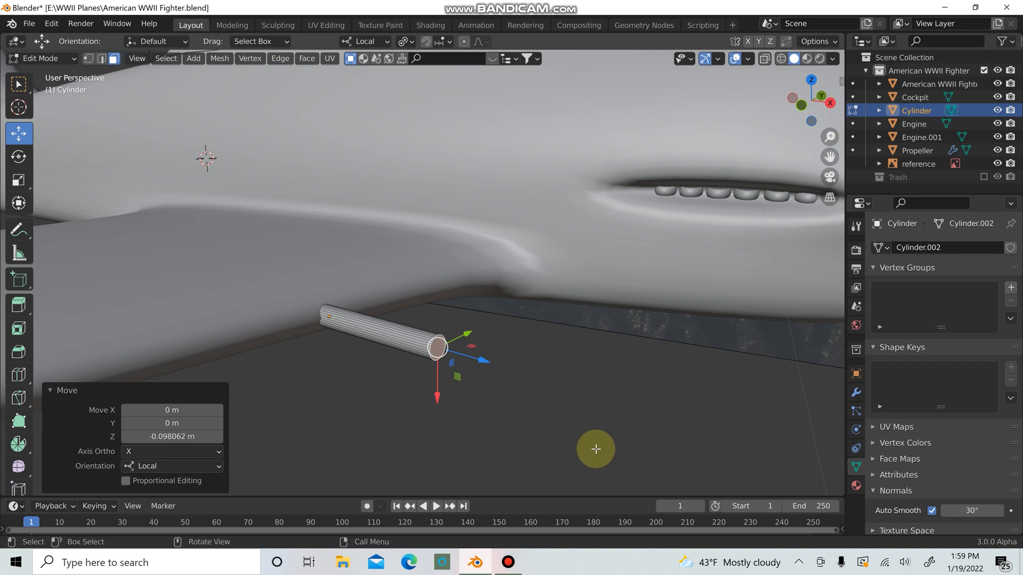
key("i")
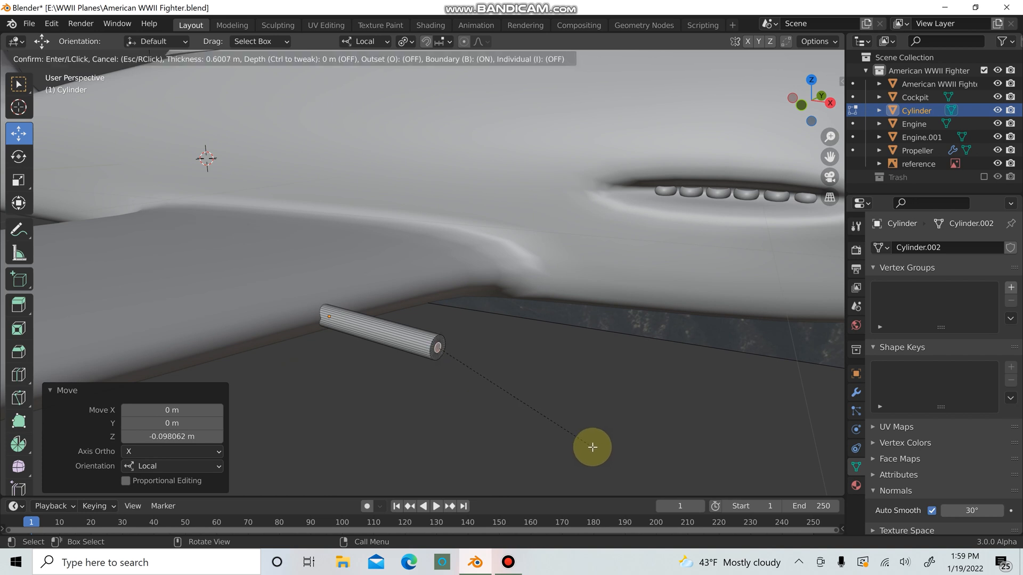
left_click(594, 447)
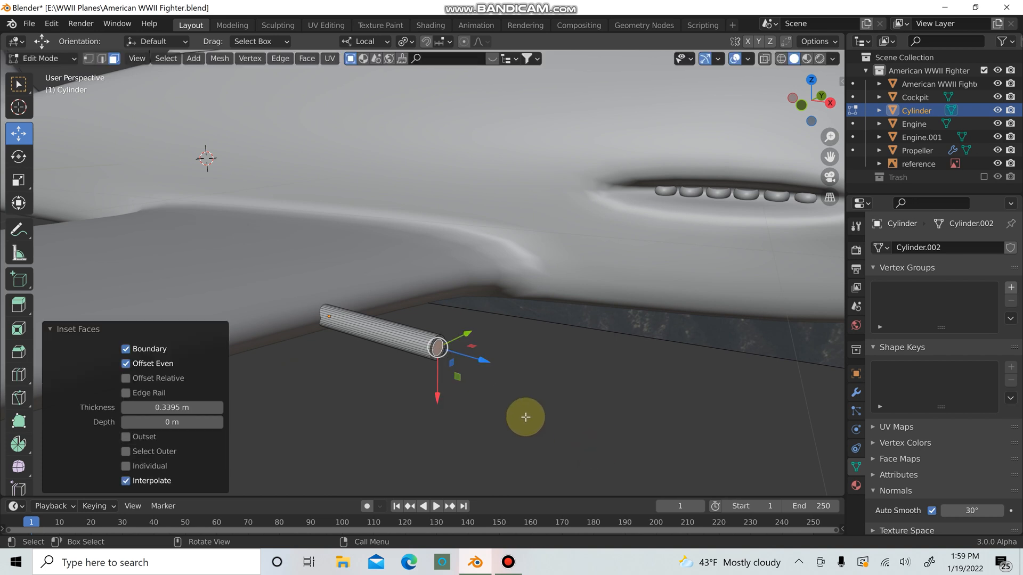
key("e")
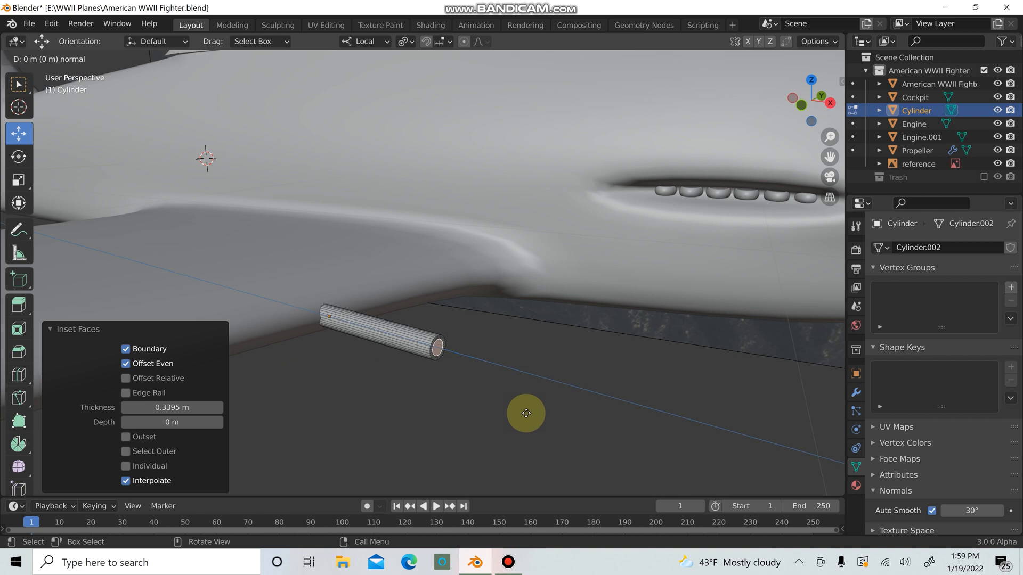
key("z")
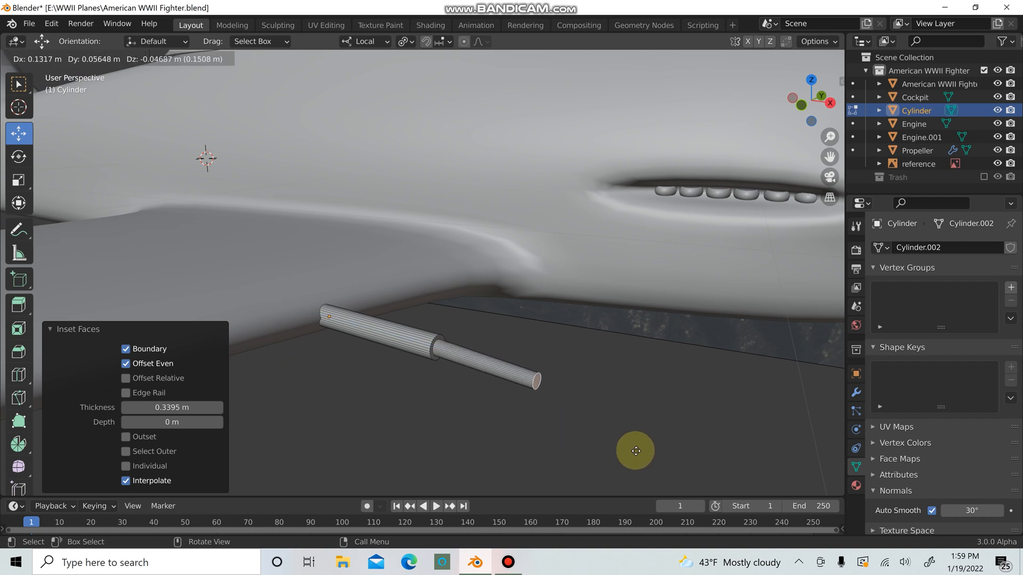
key("z")
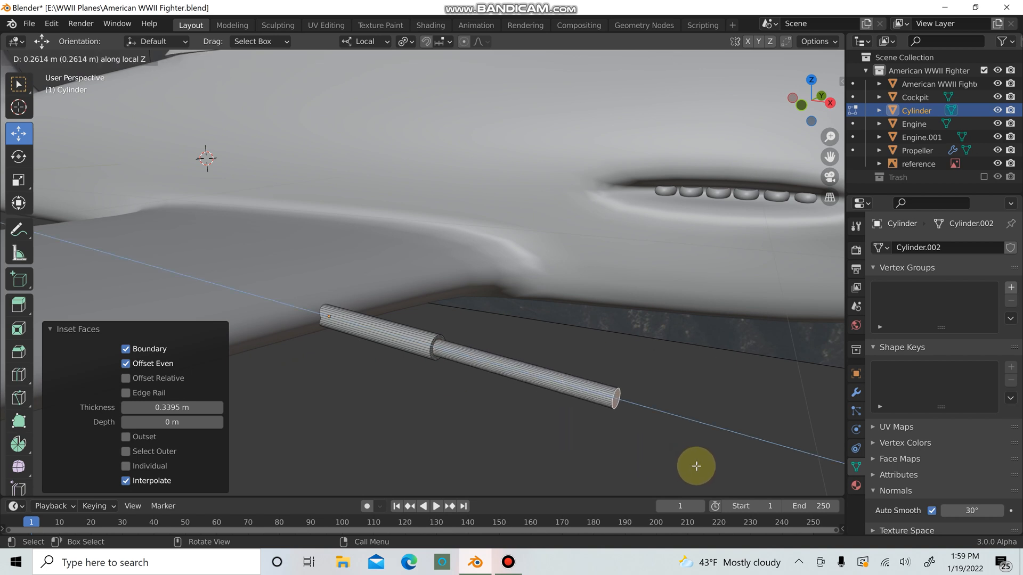
left_click(696, 466)
Shorten the thinner barrel section by moving its end face about 0.1 m back along local Z
scroll(710, 358, "down", 8)
middle_click_drag(710, 335, 732, 349)
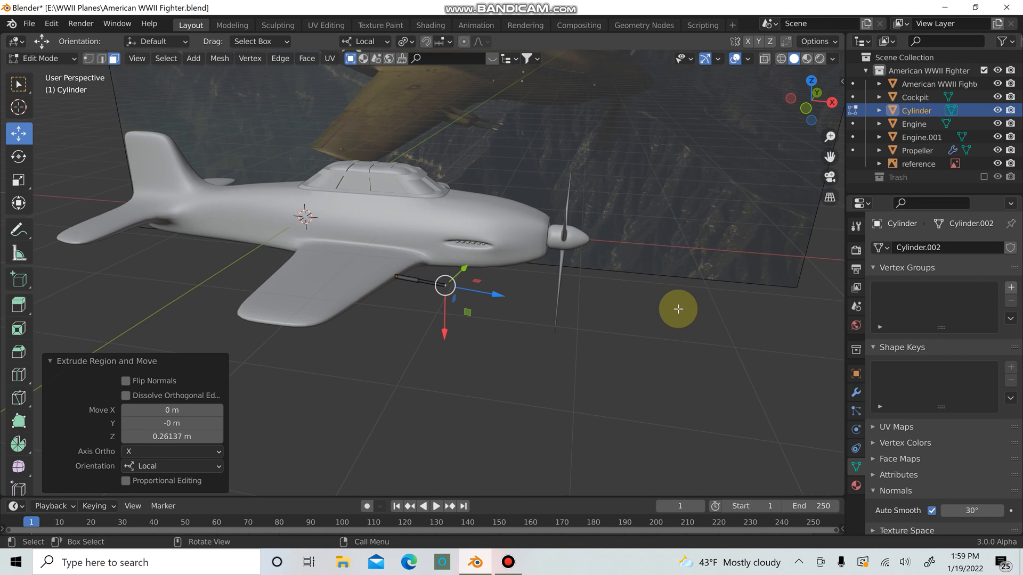
scroll(593, 306, "up", 3)
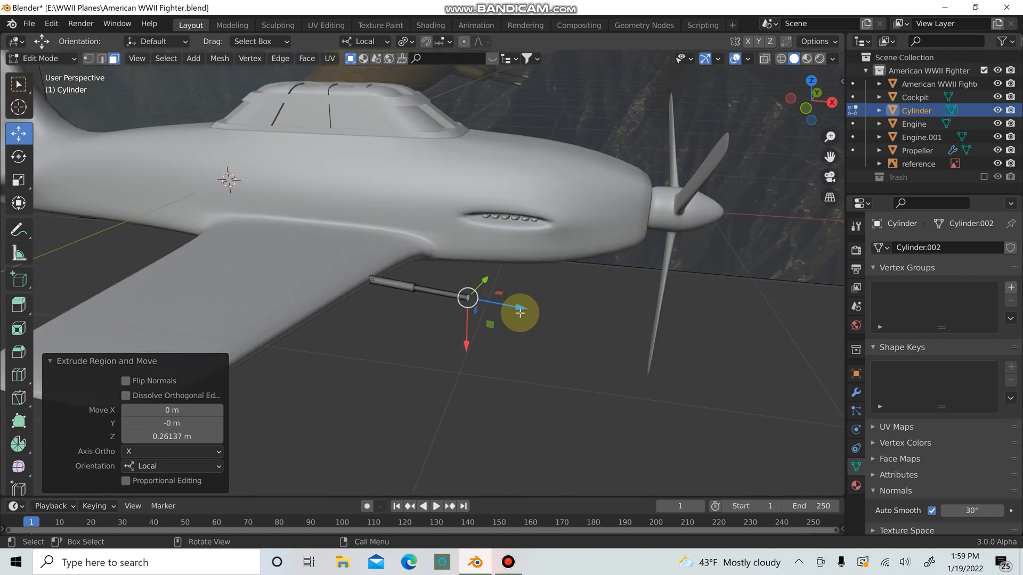
left_click_drag(525, 311, 506, 312)
Inset the thin section's end face by about 0.17 m and extrude it about 0.034 m along local Z as a muzzle tip
scroll(516, 313, "up", 8)
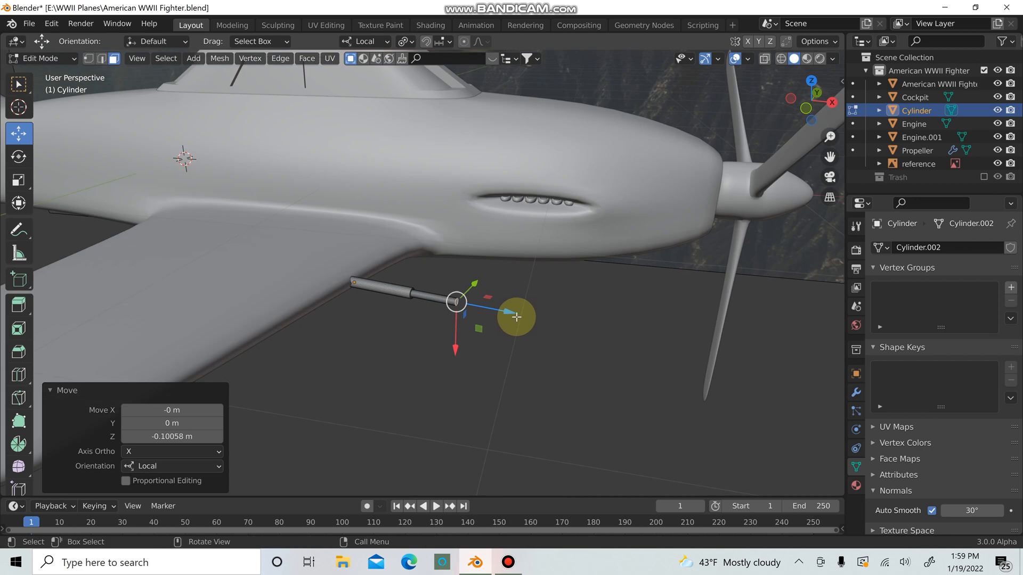
middle_click_drag(531, 313, 450, 271)
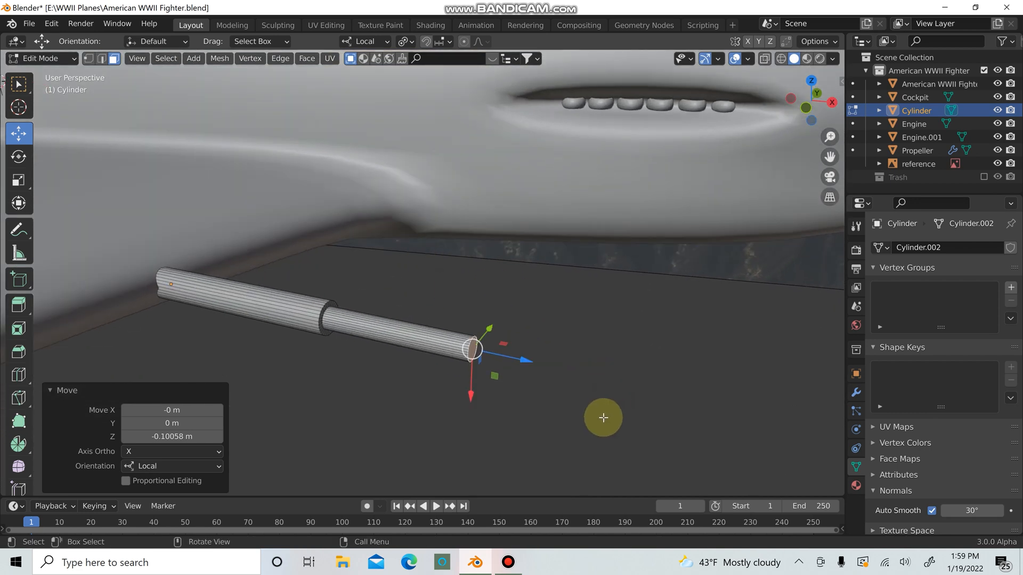
key("i")
left_click(603, 415)
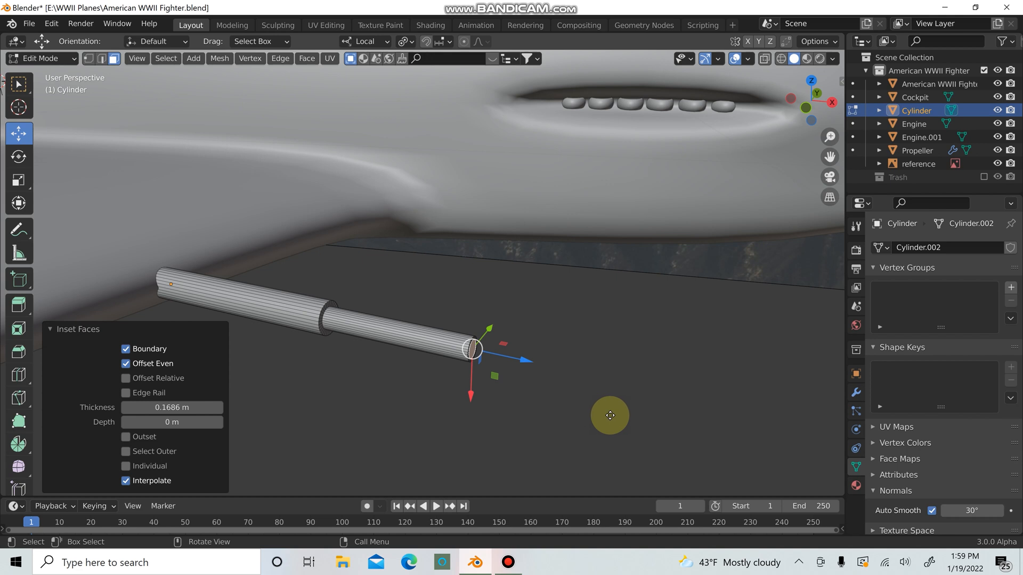
key("e")
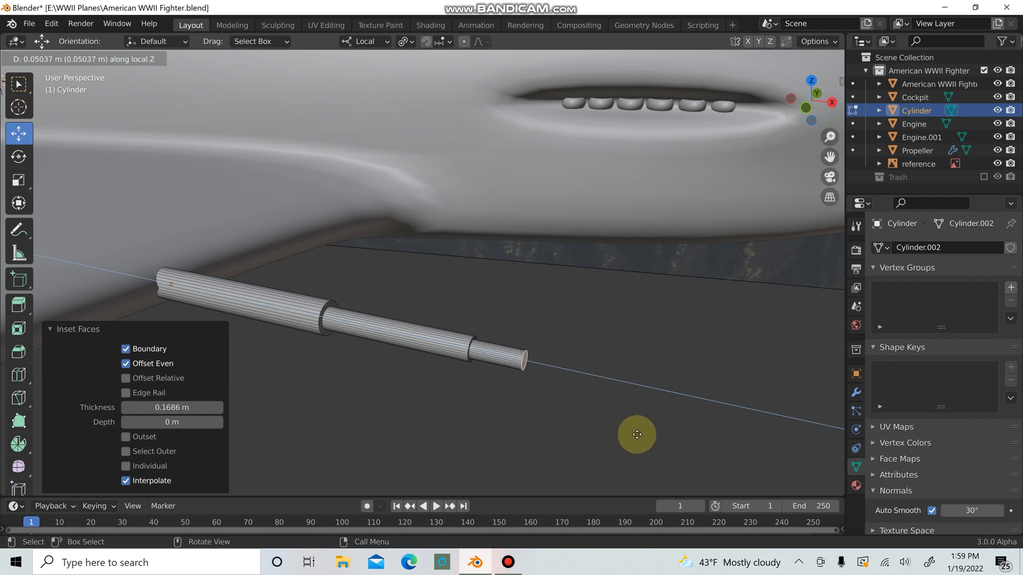
left_click(636, 434)
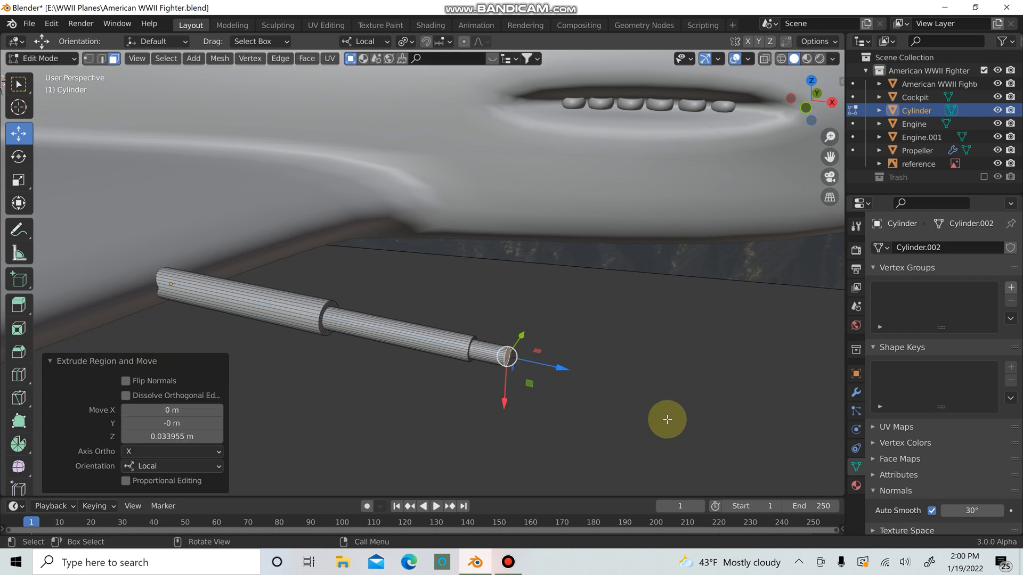
middle_click_drag(667, 419, 522, 335)
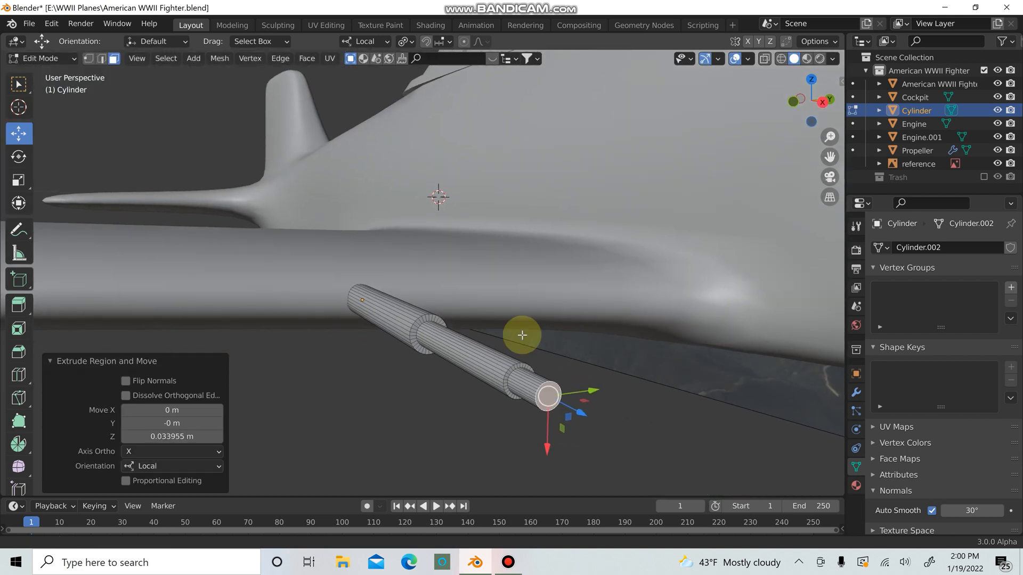
Inset the end face of the gun barrel's tip with a thickness of about 0.237 m
key("i")
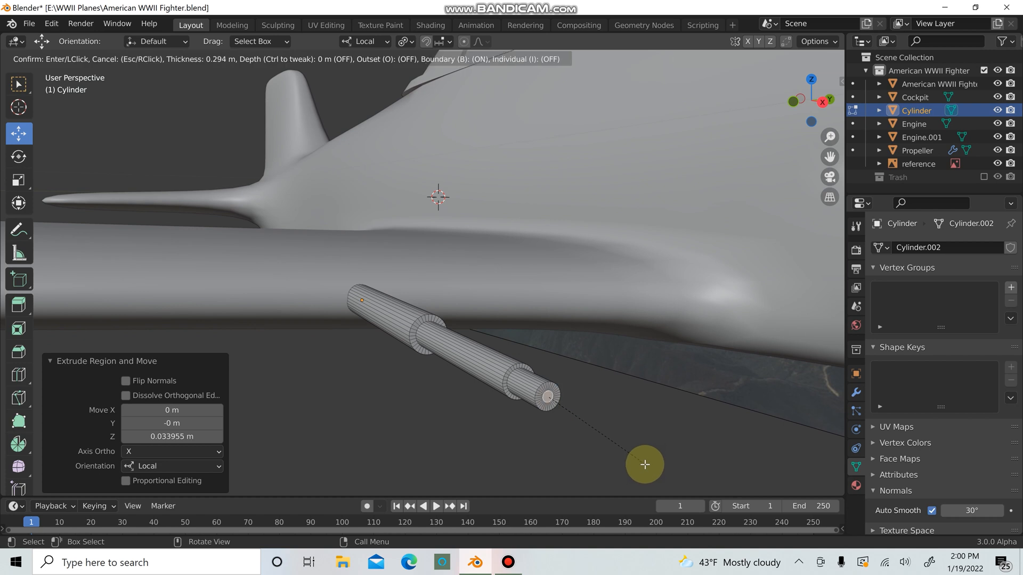
left_click(648, 463)
middle_click_drag(650, 463, 664, 463)
Sink the inset tip face about 0.024 m into the barrel along local Z, delete that face and return to Object Mode
key("g")
key("z")
key("z")
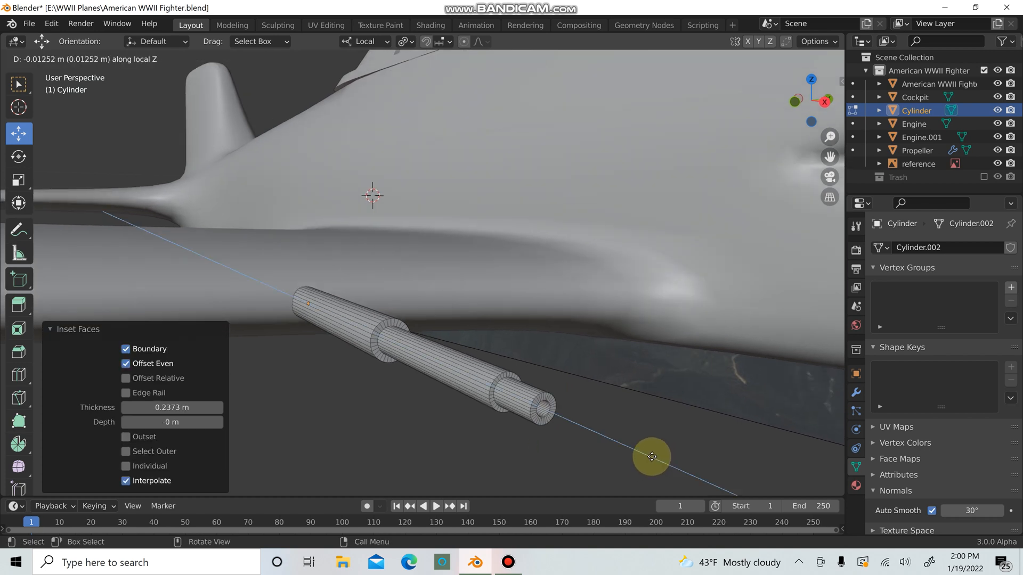
left_click(643, 454)
key("x")
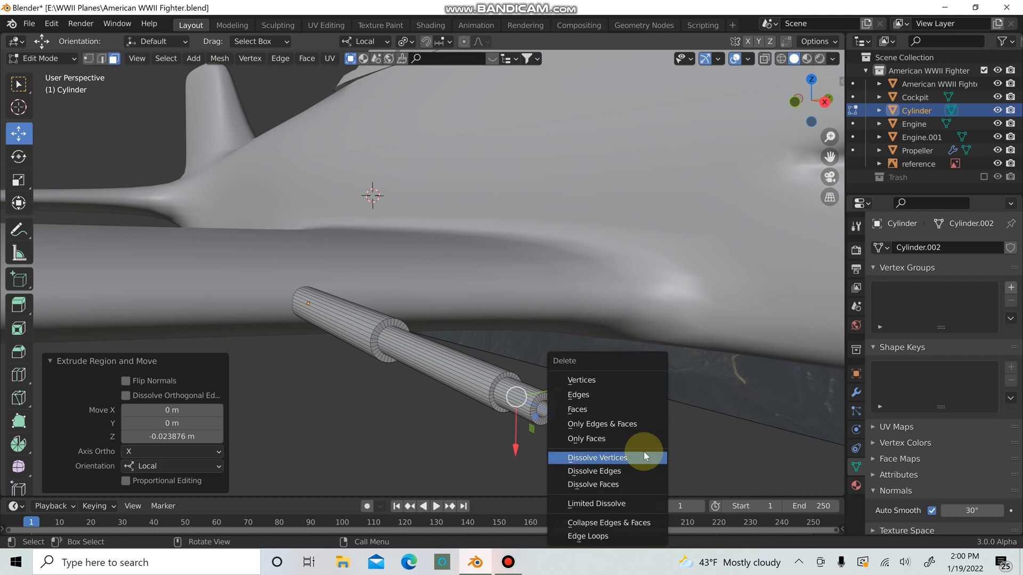
left_click(636, 408)
middle_click_drag(639, 418, 547, 382)
key("Tab")
left_click(627, 415)
Straighten the gun barrel on the wing by setting its X rotation to 0°
scroll(613, 388, "down", 6)
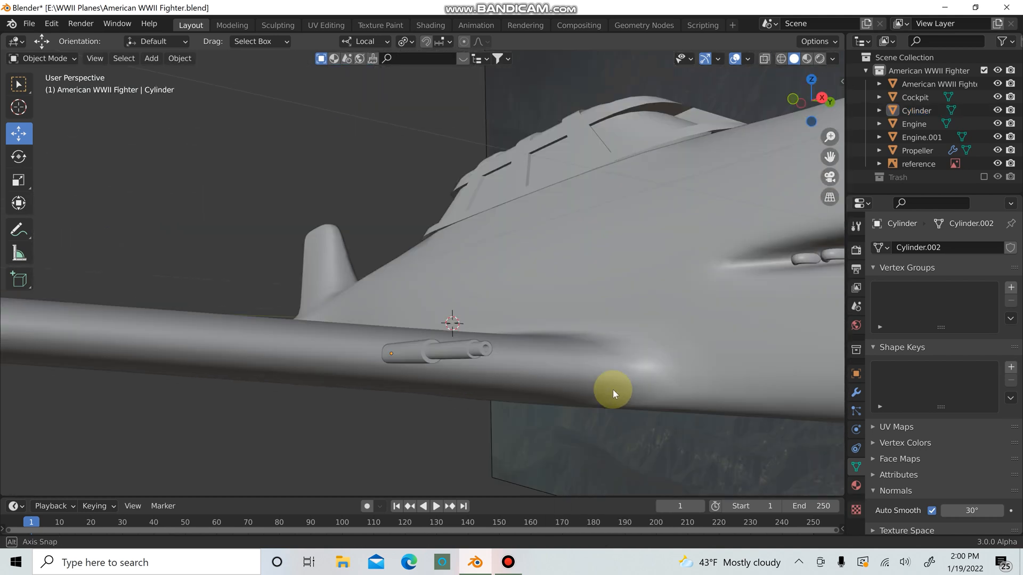
middle_click_drag(622, 376, 639, 399)
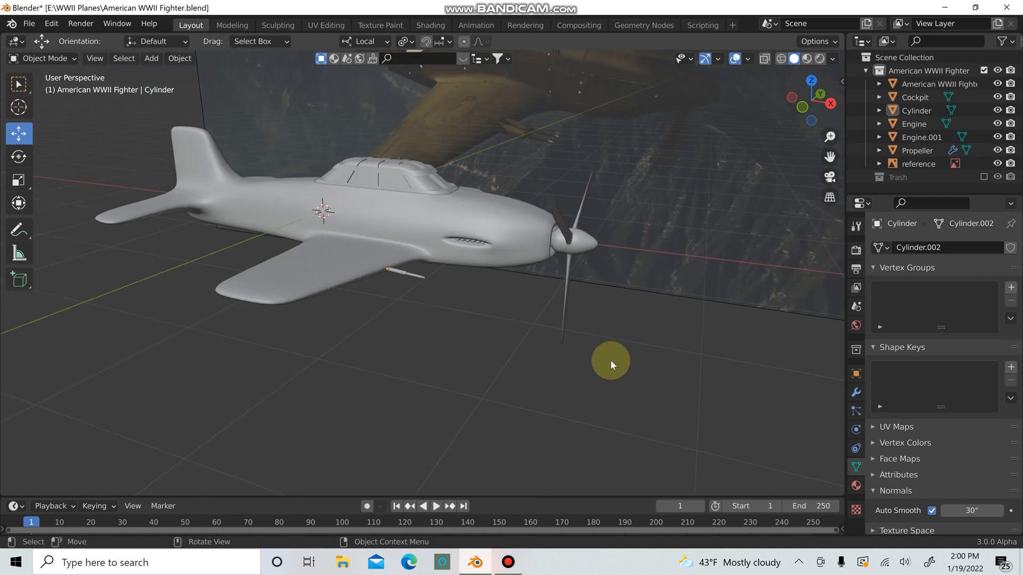
key("KP_7")
scroll(500, 301, "up", 3)
scroll(484, 287, "up", 2)
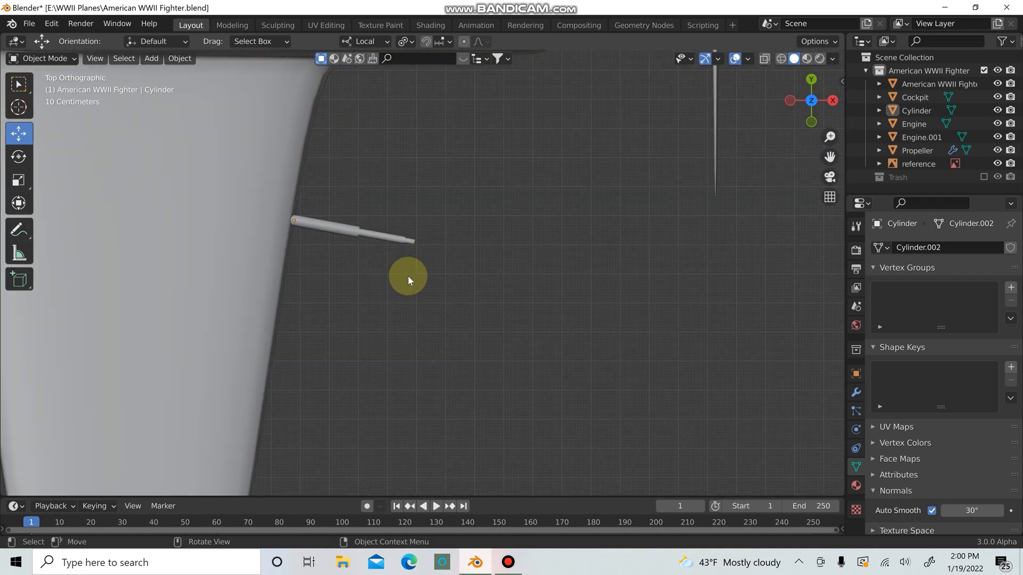
left_click(346, 227)
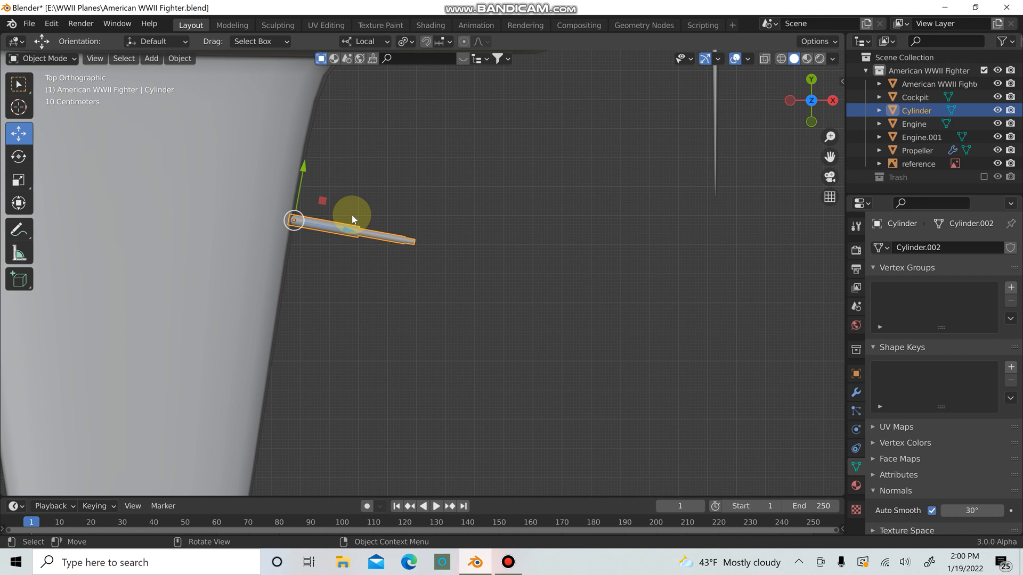
key("n")
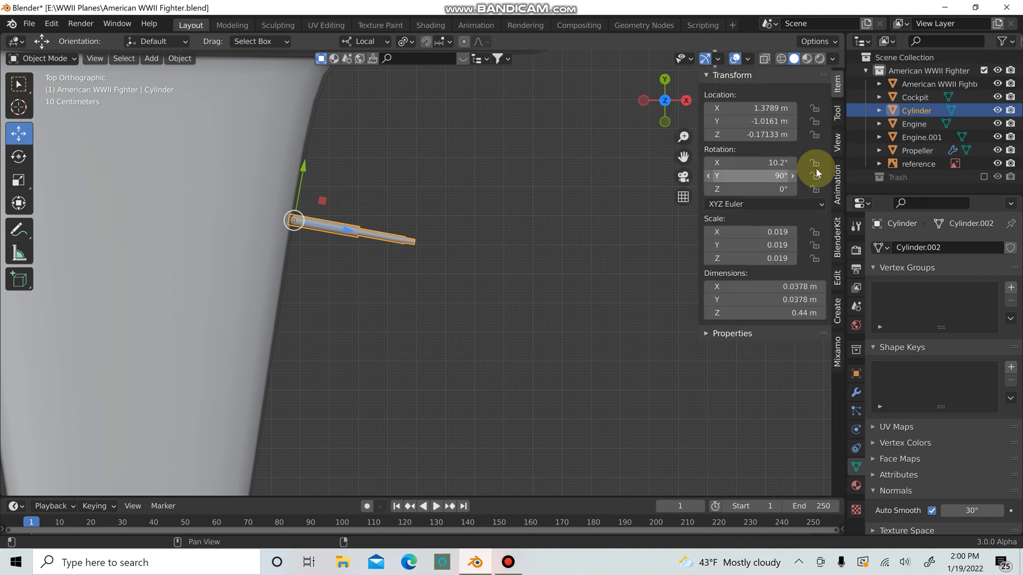
left_click(776, 163)
type("0")
key("Return")
Inspect the straightened gun barrel against the wing's leading edge in perspective and from above
scroll(475, 283, "up", 3)
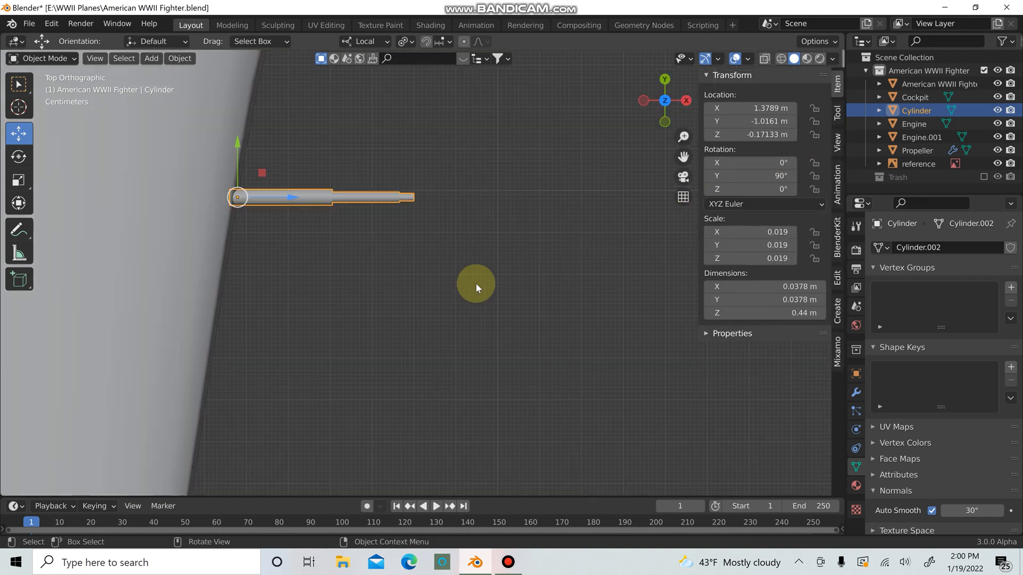
scroll(285, 224, "down", 3)
middle_click_drag(284, 223, 219, 97)
scroll(410, 332, "up", 5)
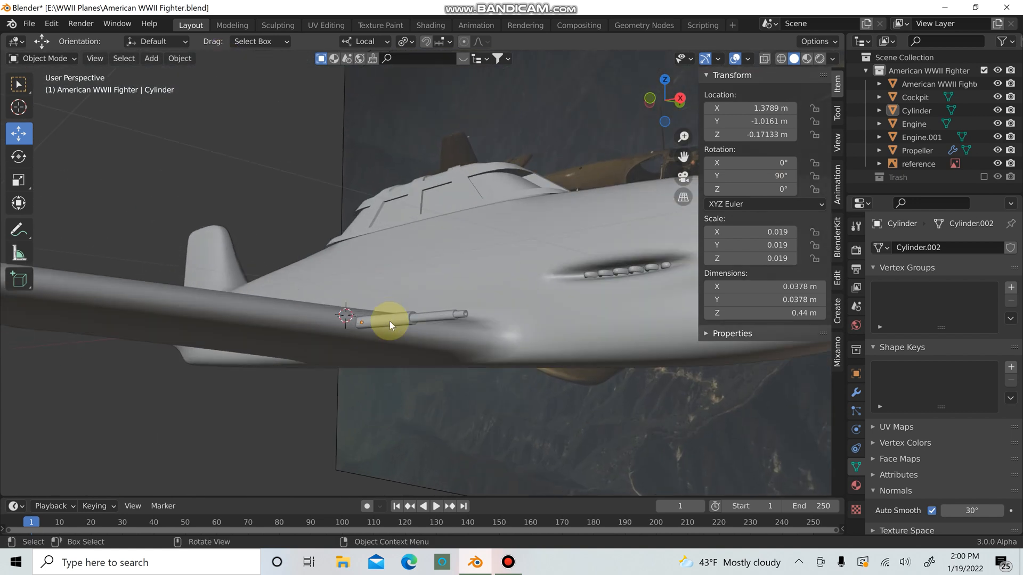
left_click(387, 312)
key("KP_7")
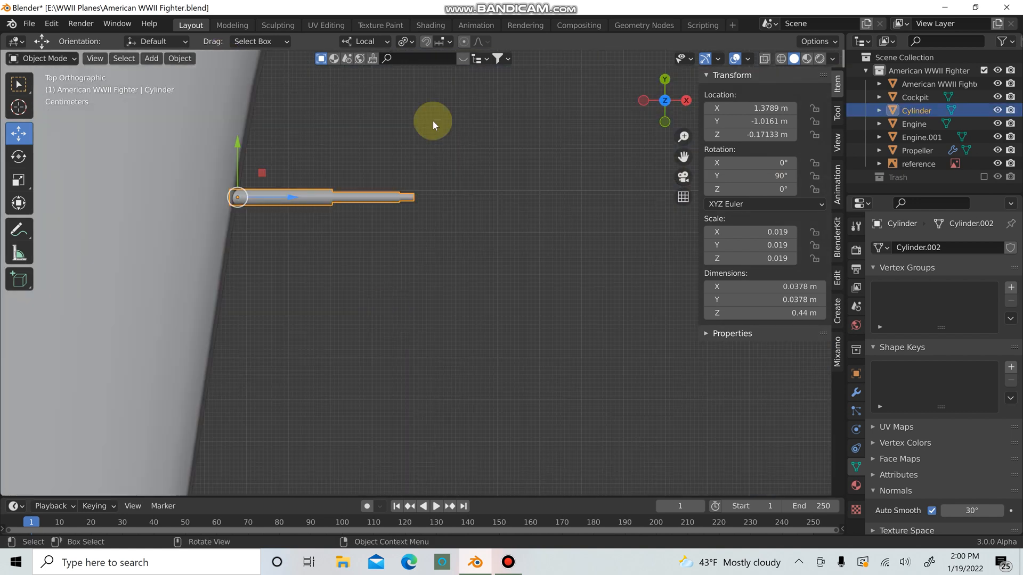
scroll(432, 120, "down", 5)
key("n")
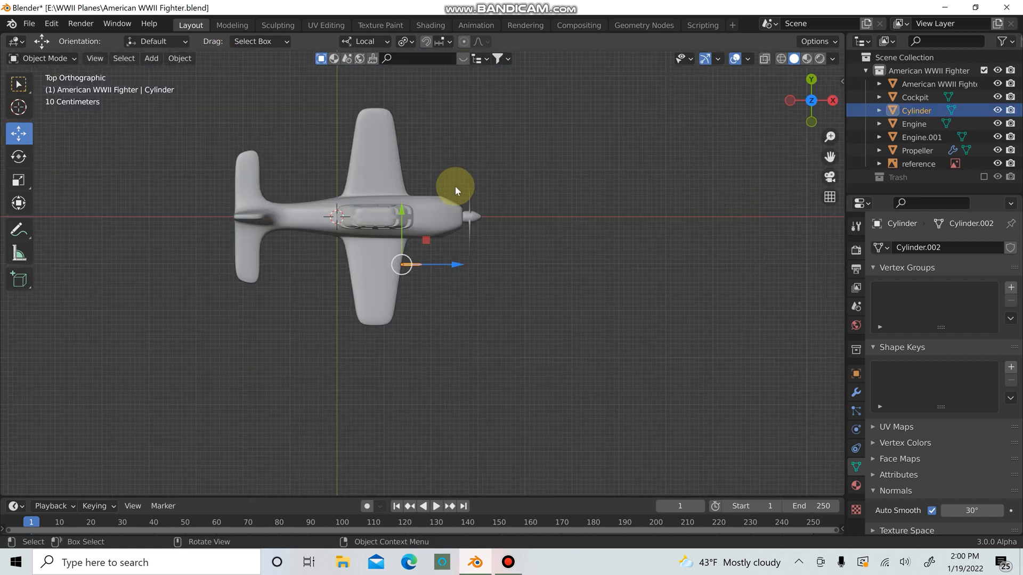
Rename the barrel's Cylinder object as Gun
scroll(454, 187, "down", 3)
middle_click_drag(353, 472, 387, 243)
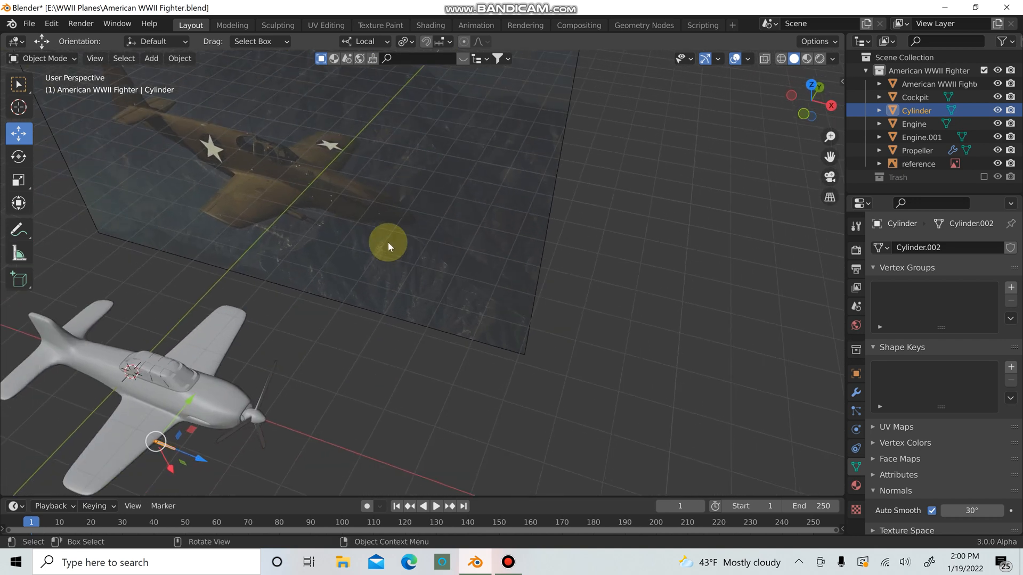
key("KP_7")
middle_click_drag(417, 325, 399, 83, "shift")
scroll(309, 303, "up", 3)
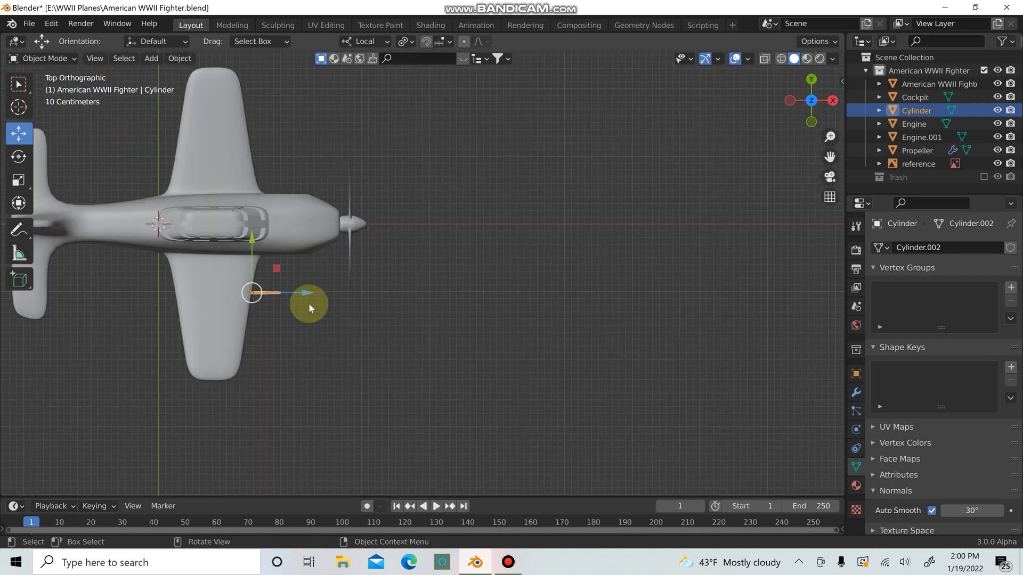
scroll(308, 303, "up", 5)
middle_click_drag(264, 273, 743, 279, "shift")
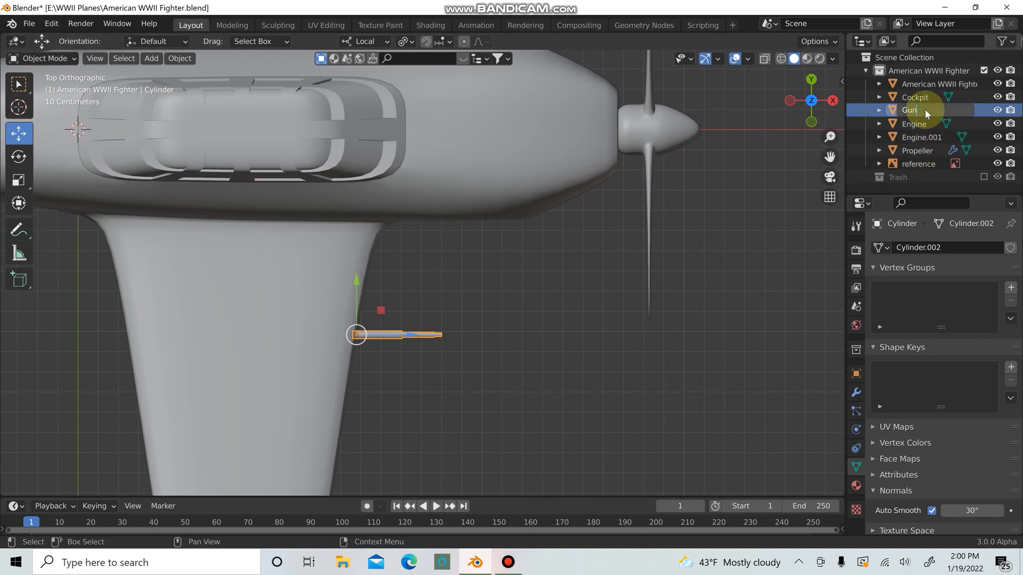
key("Return")
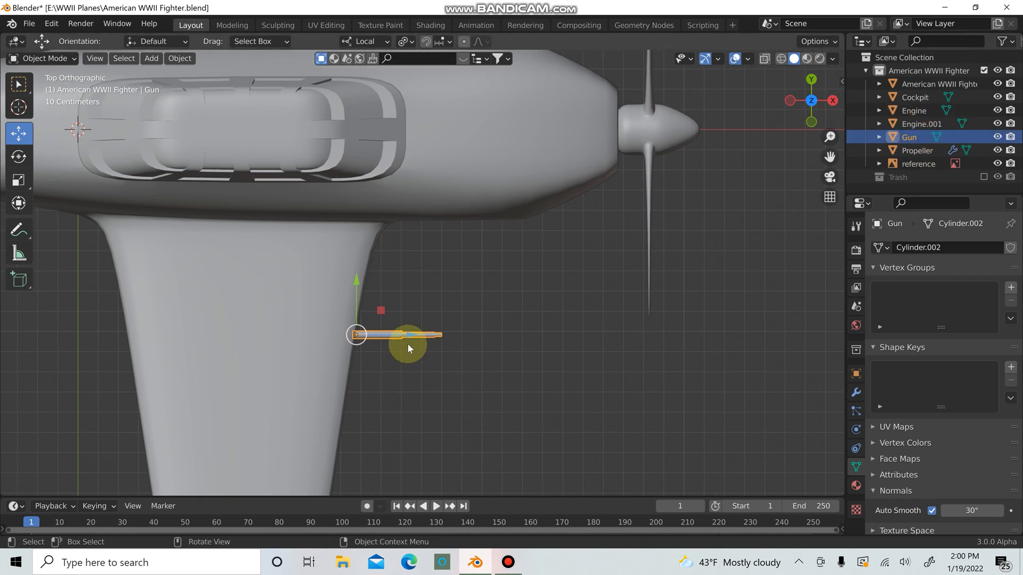
Duplicate the gun about 0.08 m along local Y toward the fuselage and shift the copy about 0.04 m back into the wing
key("shift+d")
key("y")
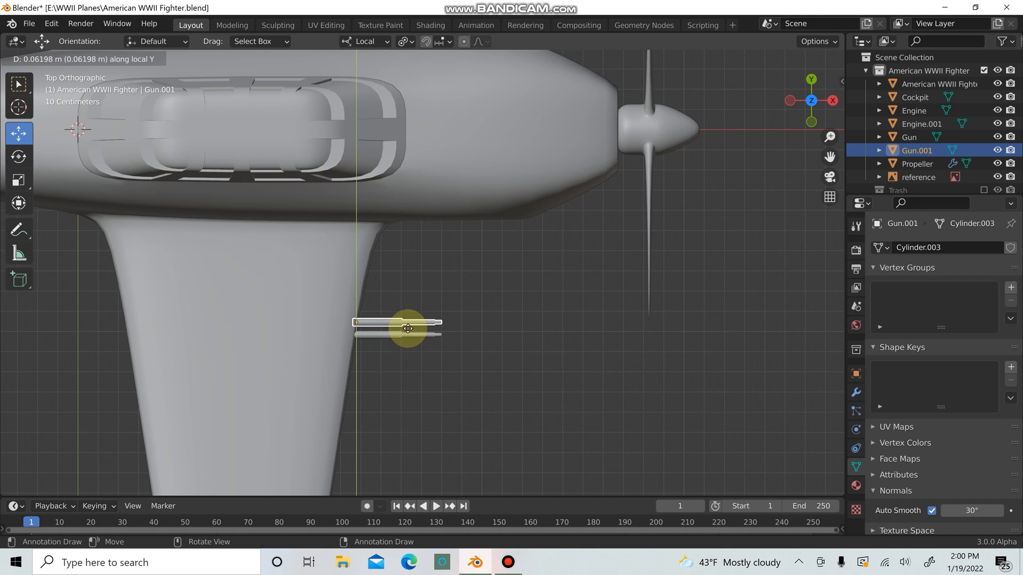
left_click(407, 324)
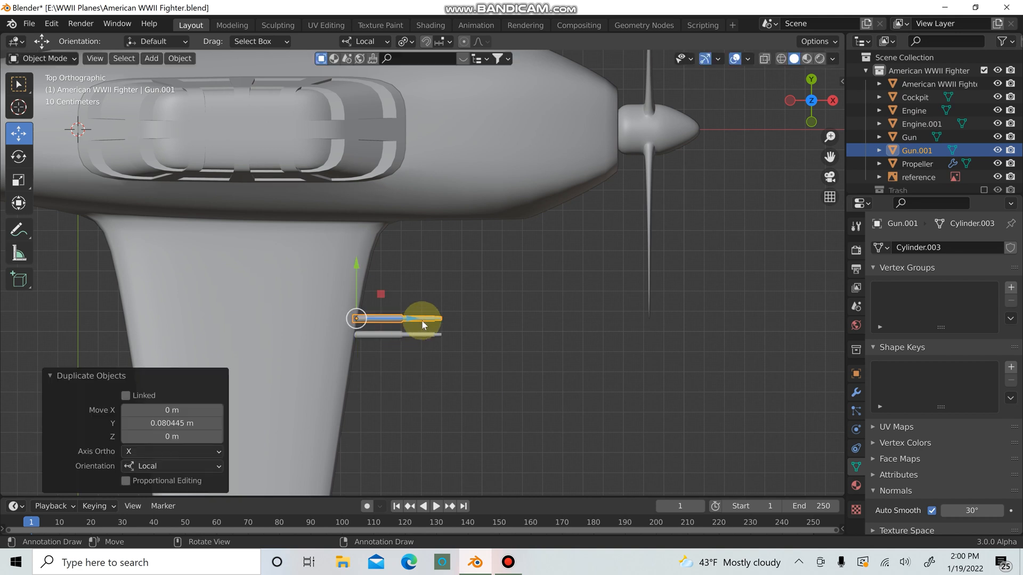
left_click_drag(406, 320, 403, 315)
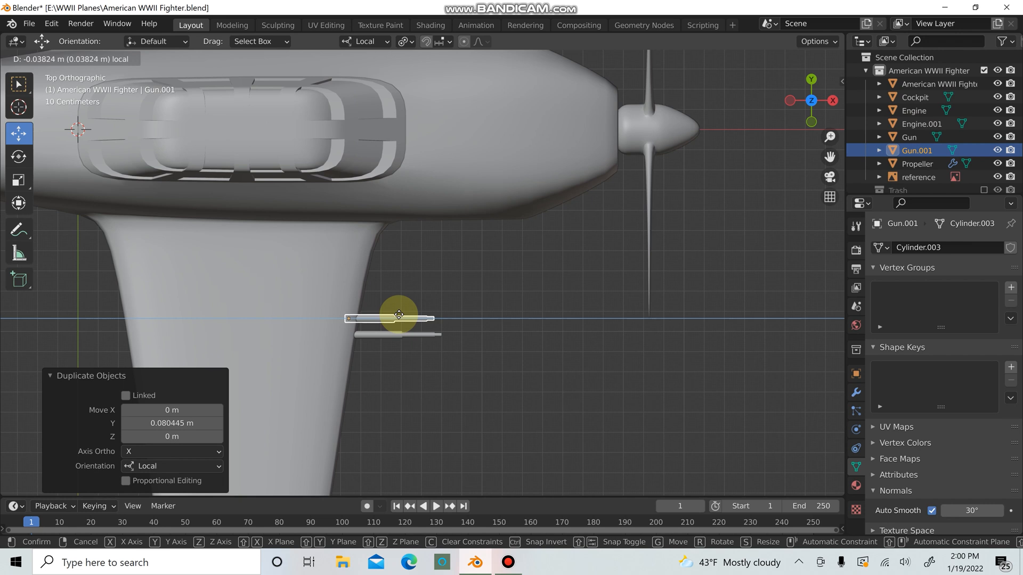
left_click(398, 314)
Select both guns and duplicate them along the Y axis onto the opposite wing
left_click_drag(402, 352, 516, 316, "shift")
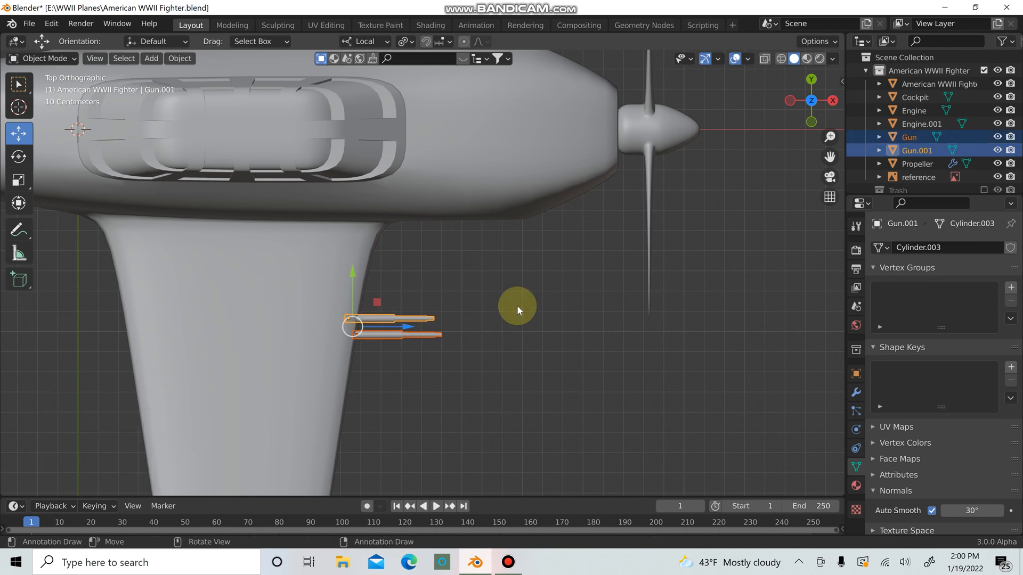
middle_click_drag(517, 305, 382, 474, "shift")
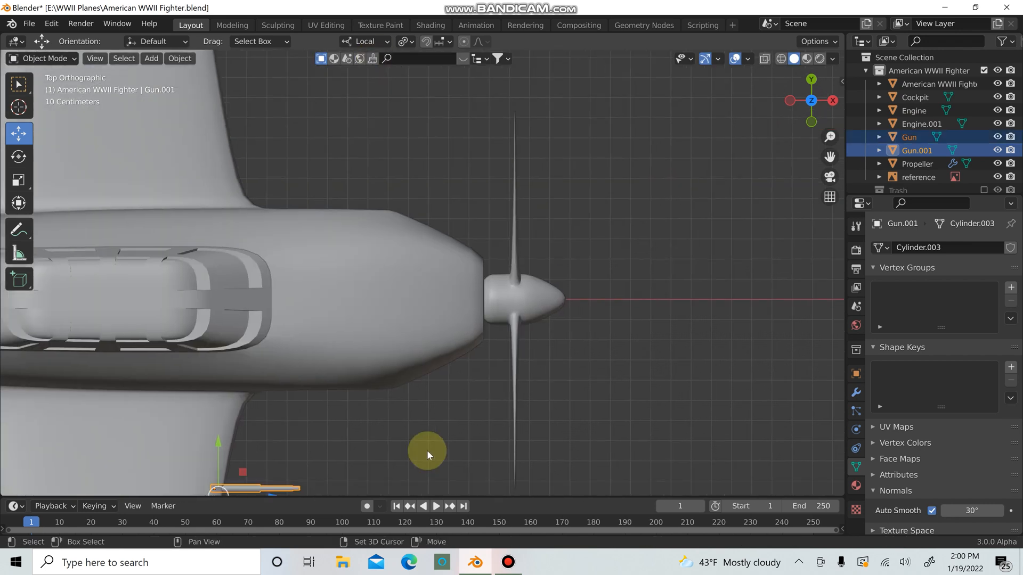
scroll(464, 386, "down", 5)
scroll(463, 383, "up", 2)
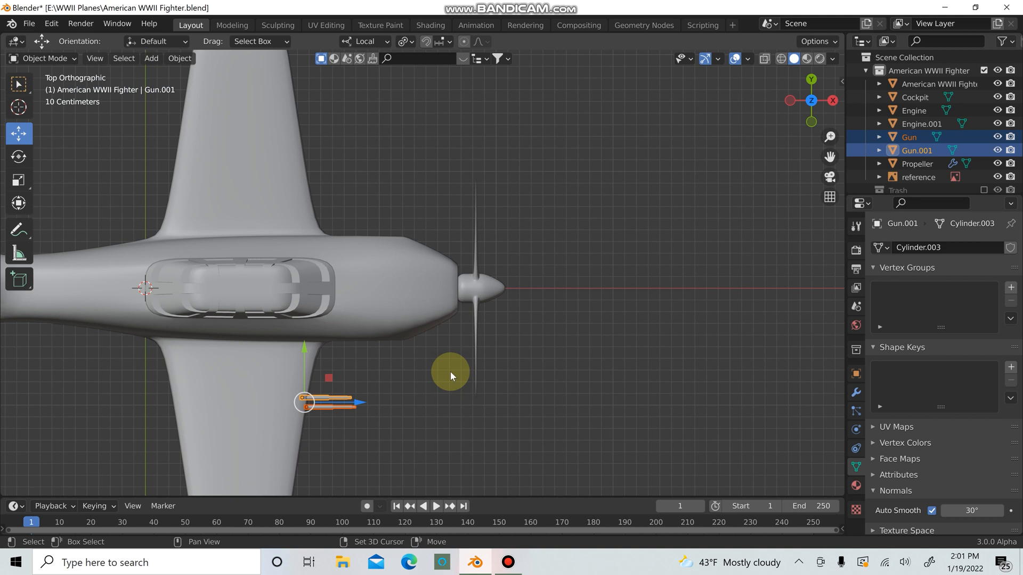
key("shift+d")
key("y")
key("y")
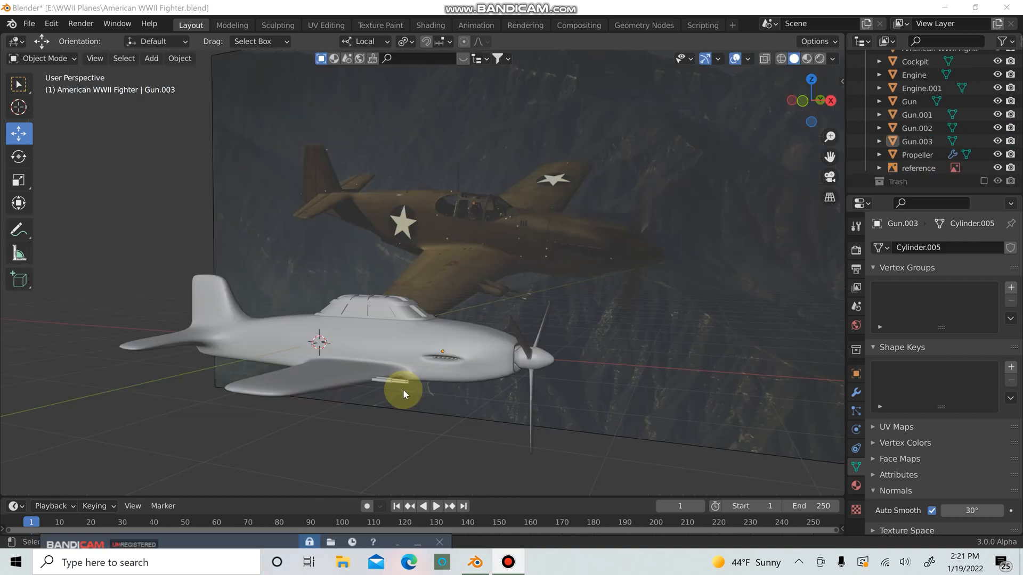
Select the plane's body and examine its underside, its mesh and the guns on both wings
scroll(403, 389, "up", 3)
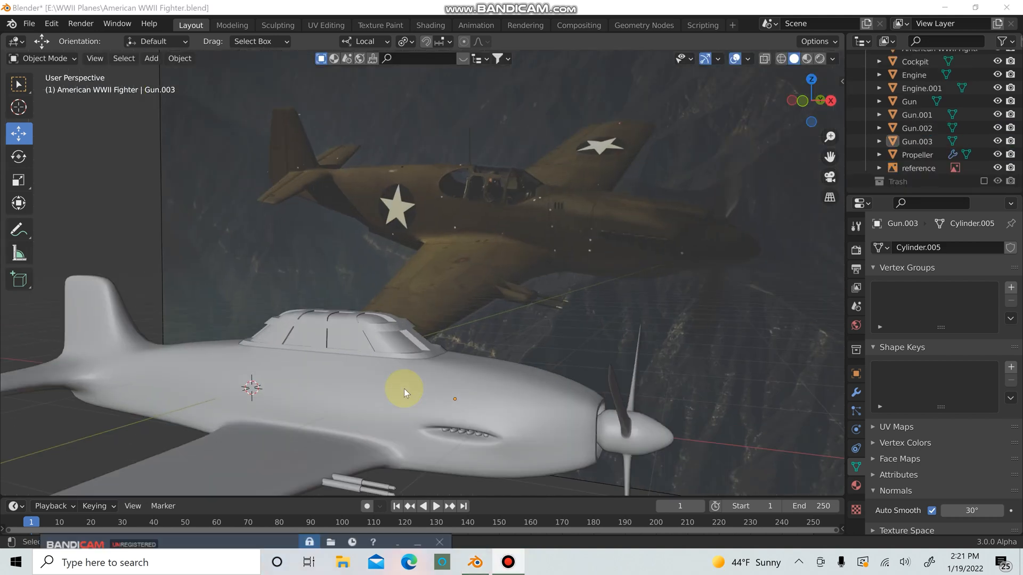
scroll(413, 347, "down", 3)
middle_click_drag(413, 347, 453, 264)
left_click(452, 264)
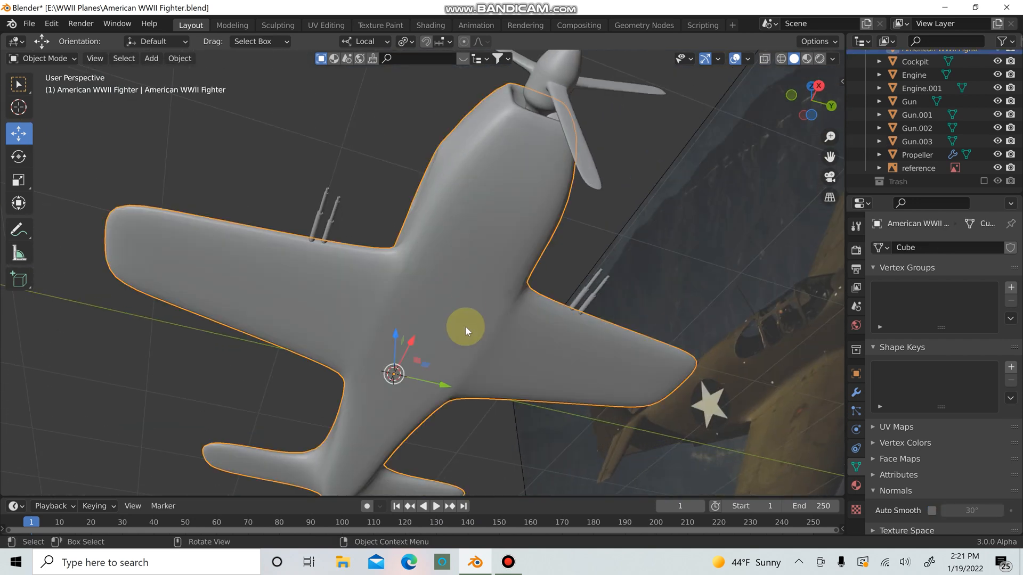
key("Tab")
middle_click_drag(459, 317, 522, 378)
key("Tab")
middle_click_drag(497, 334, 528, 258)
middle_click_drag(554, 176, 506, 356, "shift")
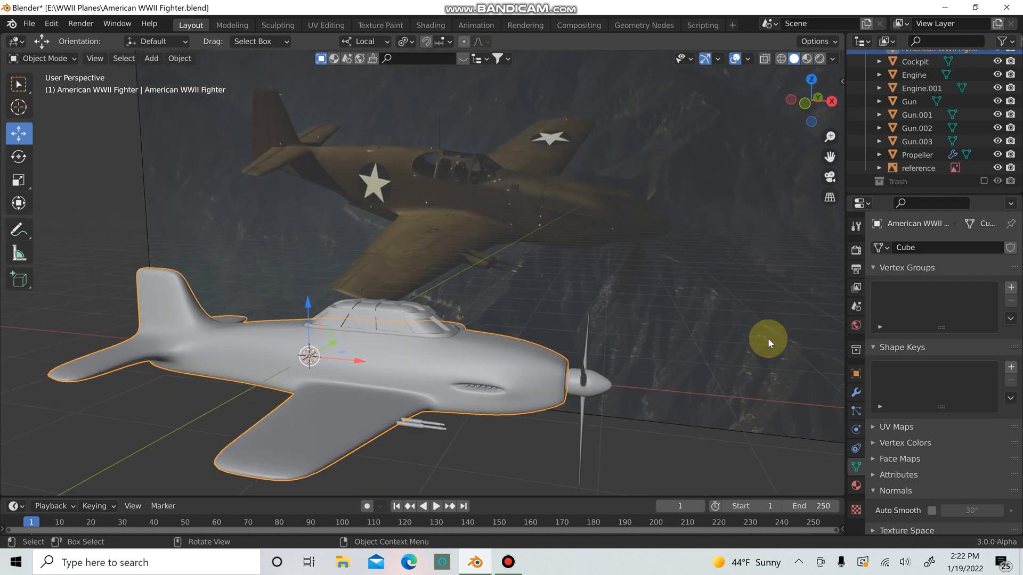
Apply the Mirror and Subdivision modifiers to the plane's body
left_click(855, 392)
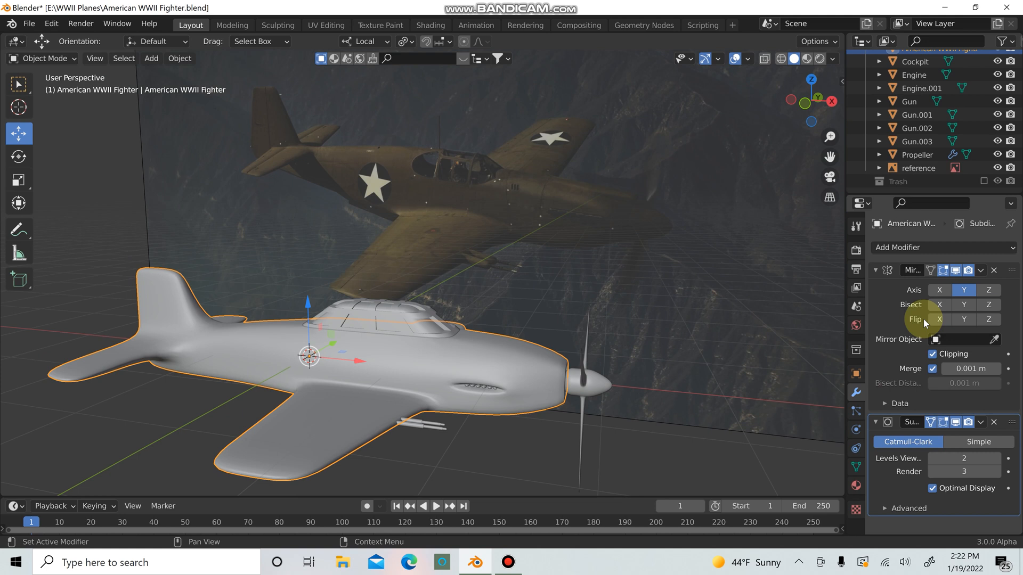
left_click(980, 272)
left_click(976, 288)
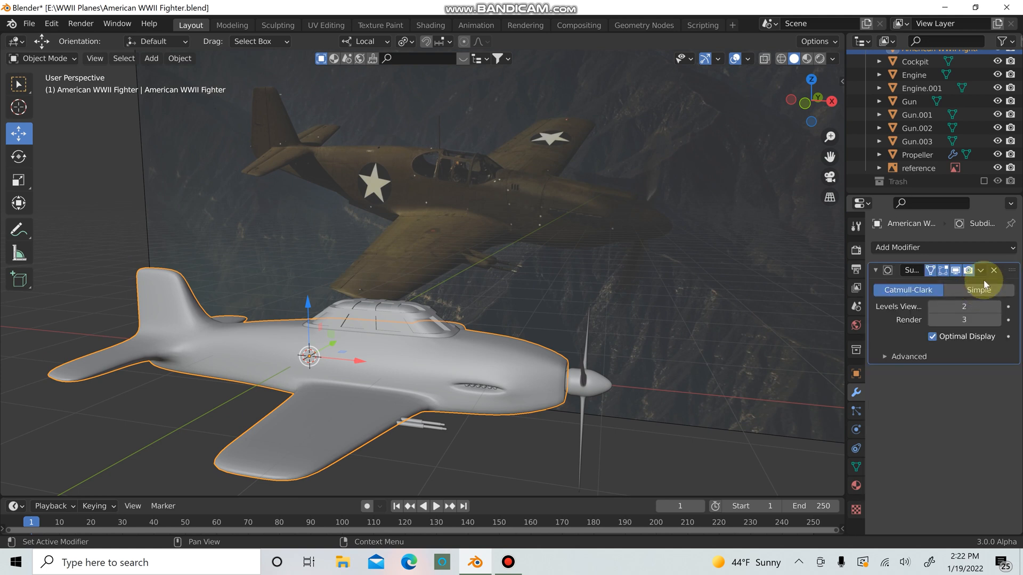
left_click(980, 271)
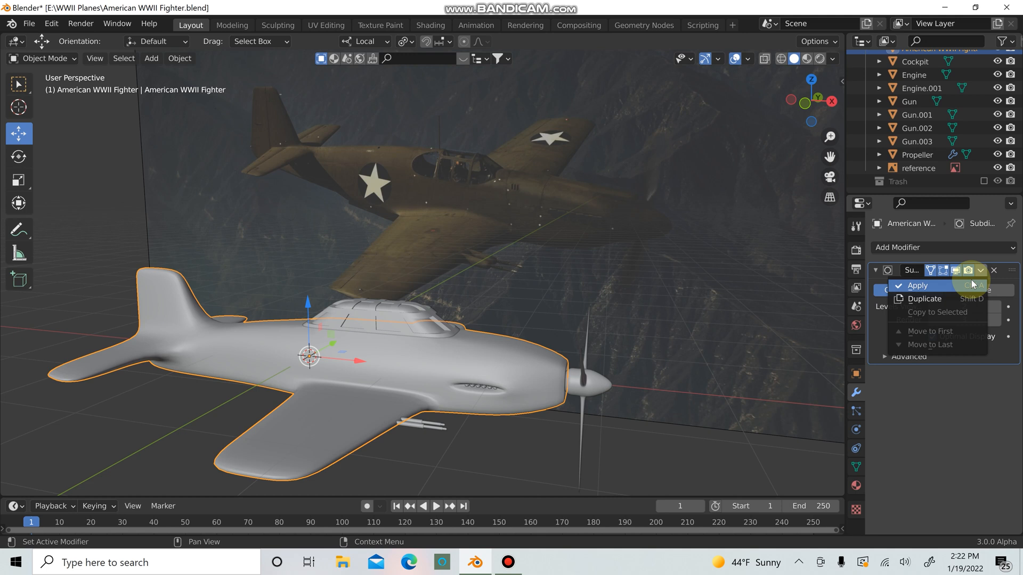
left_click(976, 288)
In Edit Mode, select the strip of faces along the centreline of the fuselage belly between the wings
key("Tab")
scroll(455, 381, "up", 2)
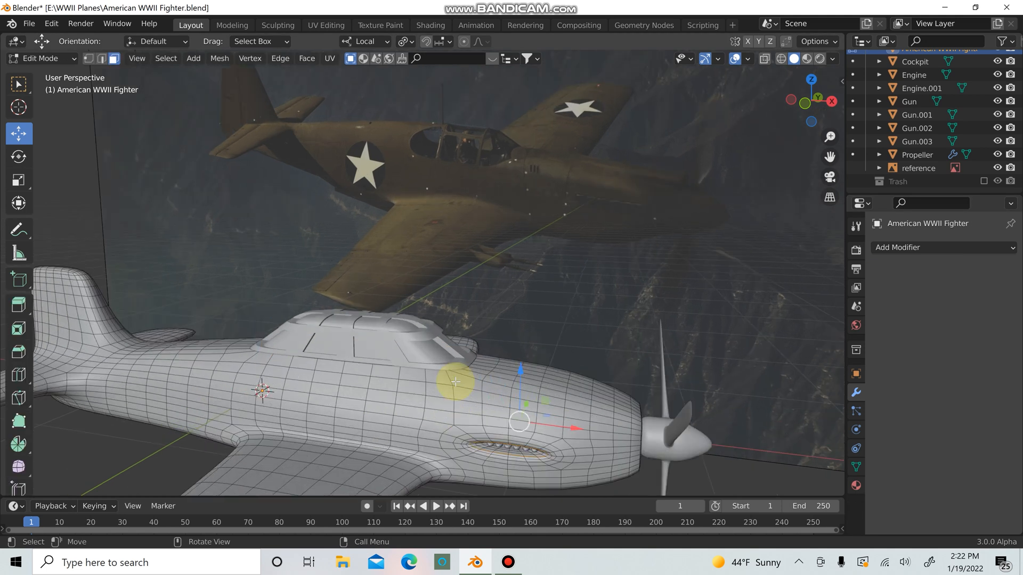
middle_click_drag(456, 382, 447, 253, "shift")
middle_click_drag(493, 379, 425, 283)
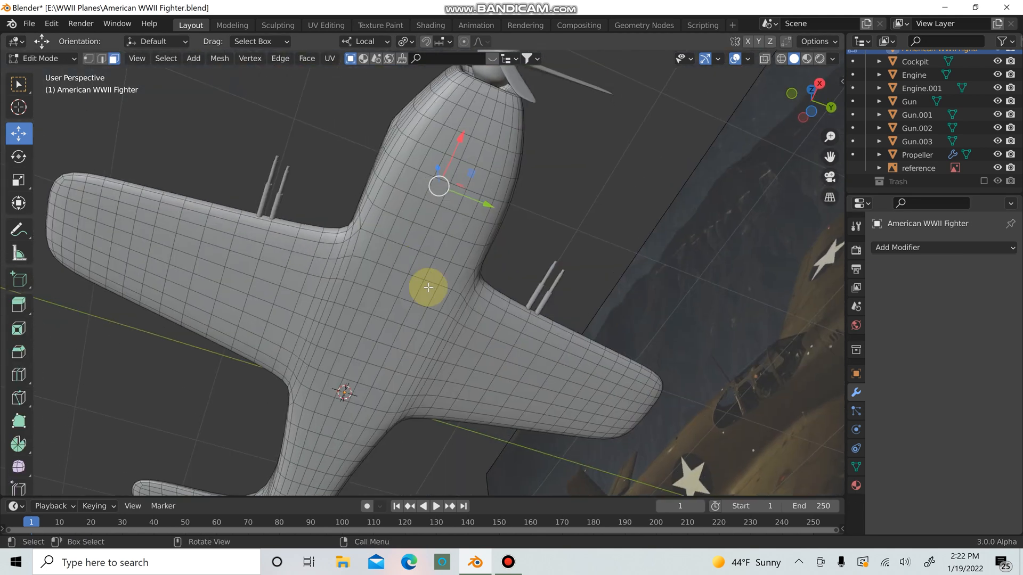
key("grave")
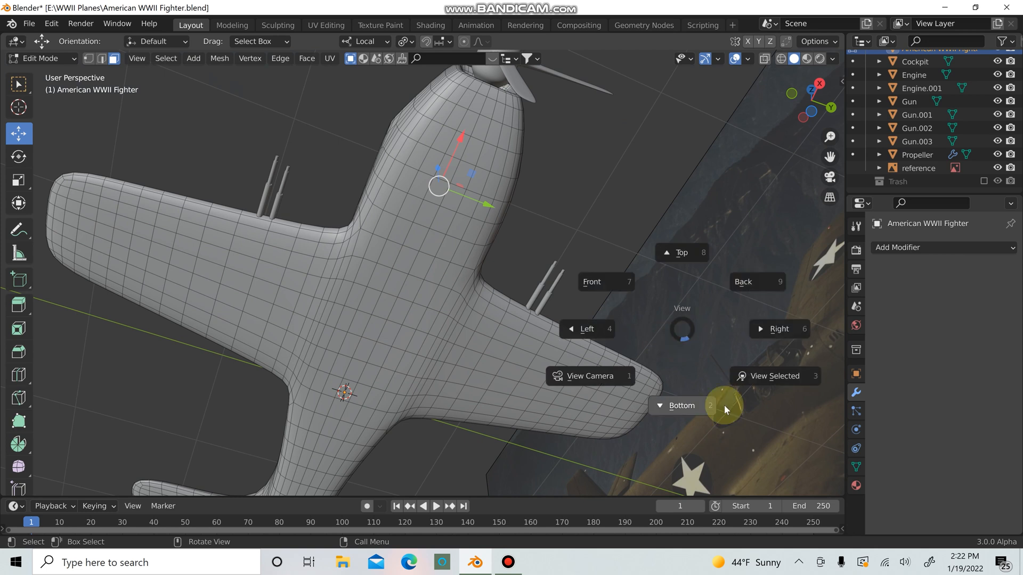
left_click(690, 404)
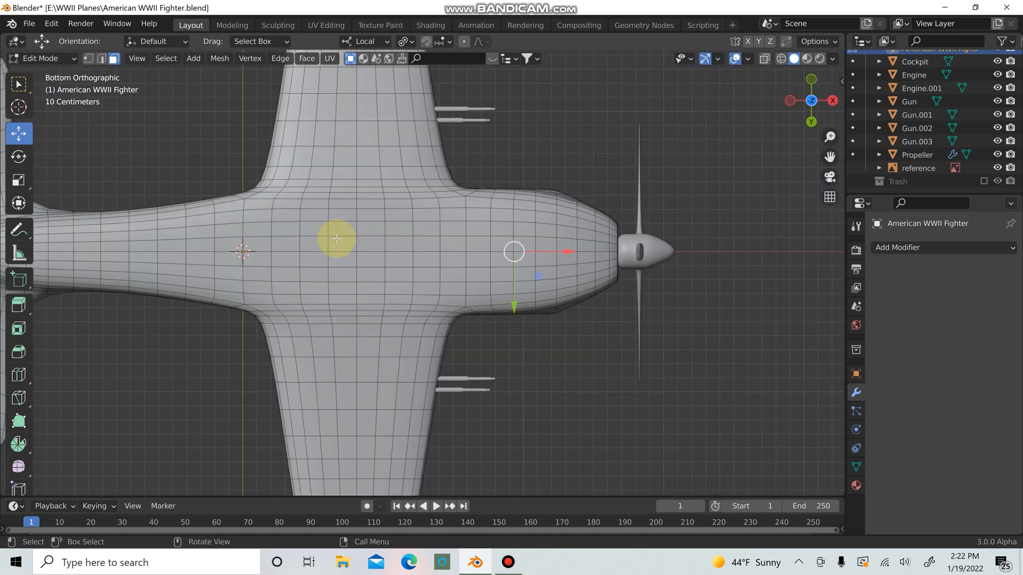
left_click_drag(339, 241, 419, 259)
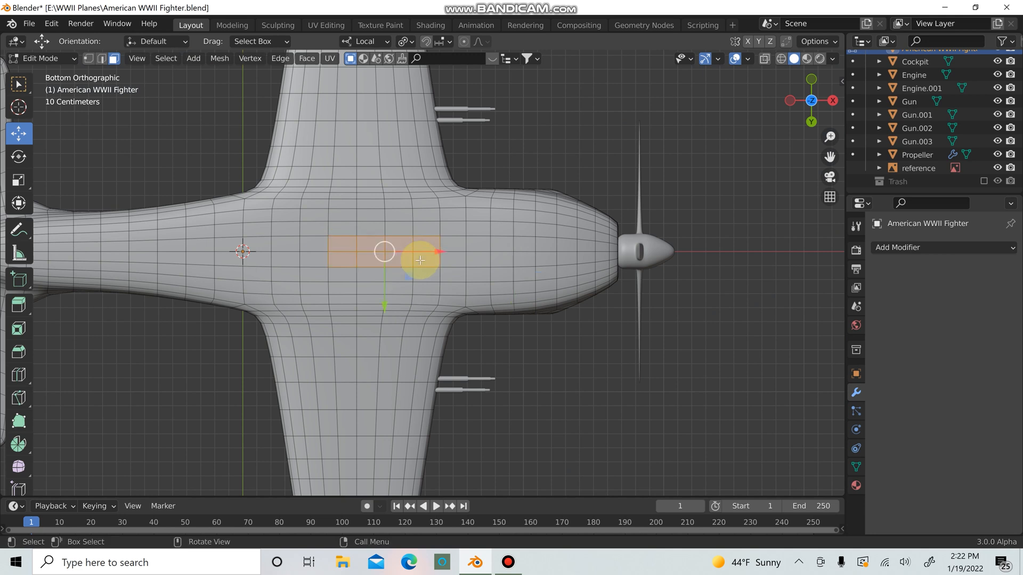
scroll(411, 262, "down", 5)
middle_click_drag(409, 295, 441, 411)
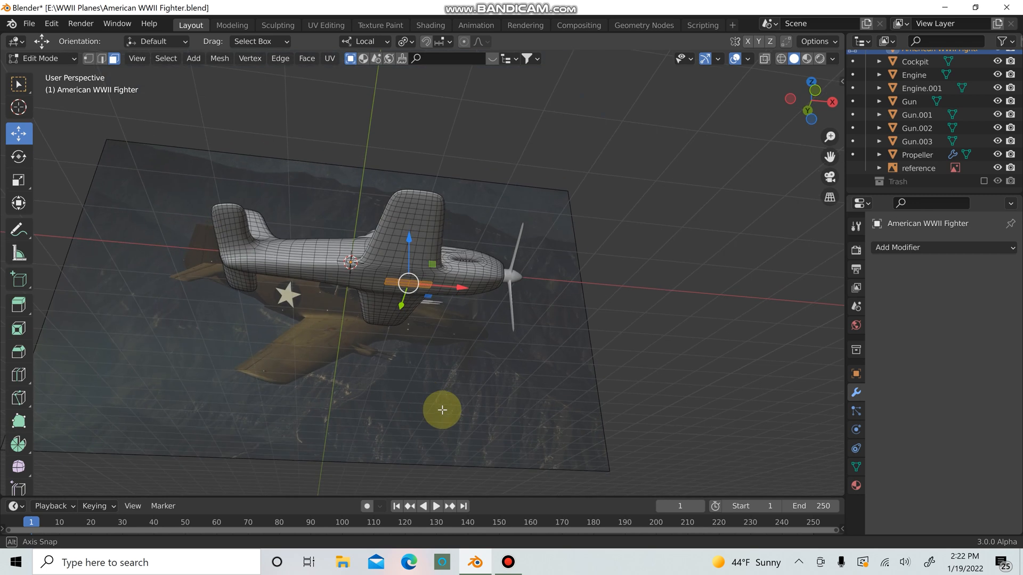
Recess the selected belly faces about 0.028 m up into the fuselage along the local Z axis and leave Edit Mode
scroll(447, 393, "up", 6)
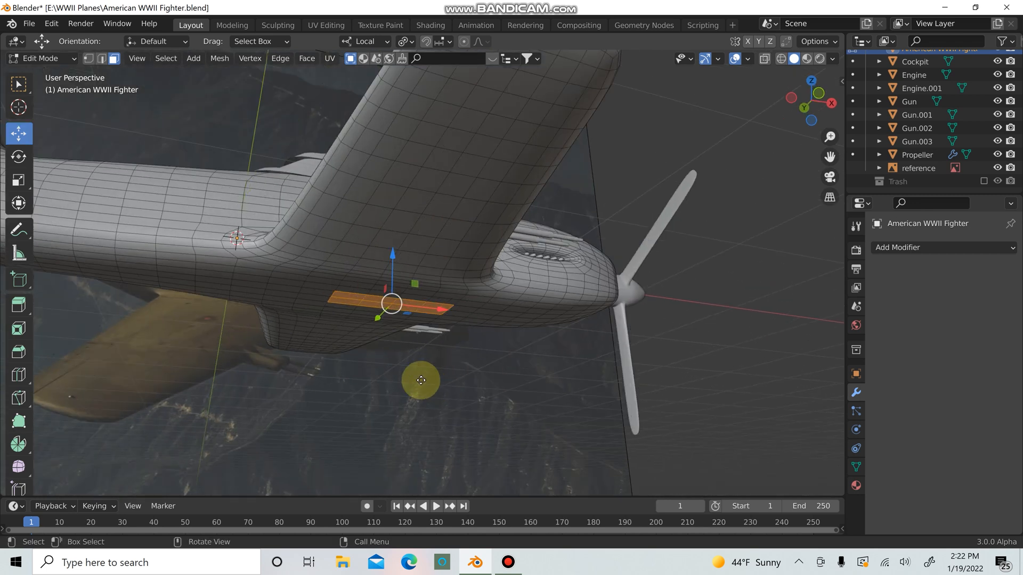
key("g")
key("z")
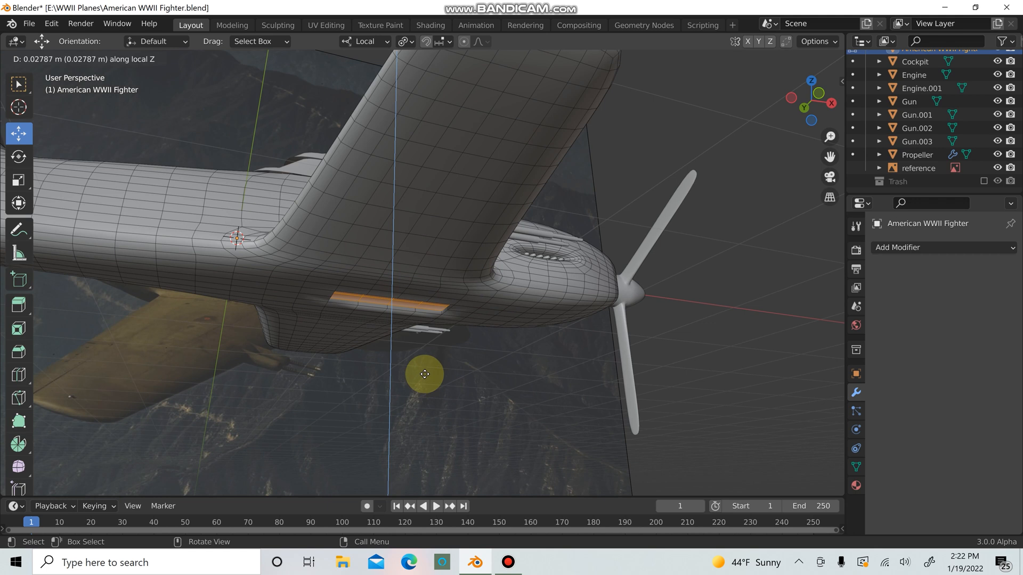
left_click(425, 374)
key("Tab")
middle_click_drag(675, 367, 416, 282)
scroll(698, 283, "up", 4)
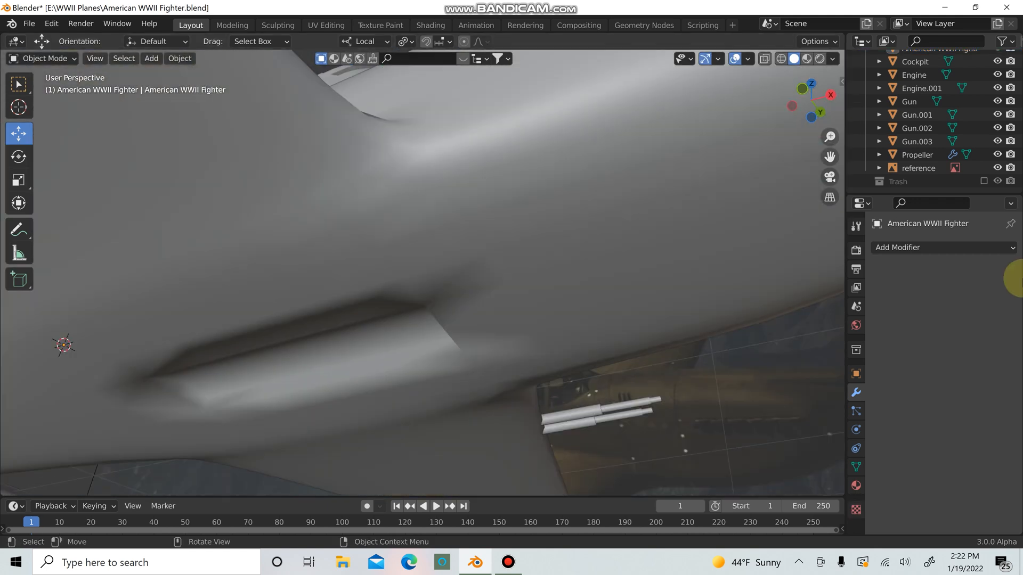
scroll(699, 284, "down", 2)
scroll(698, 283, "down", 4)
middle_click_drag(679, 324, 677, 354)
Enable Auto Smooth in the plane body's normals settings and check the shading of the belly recess
left_click(557, 261)
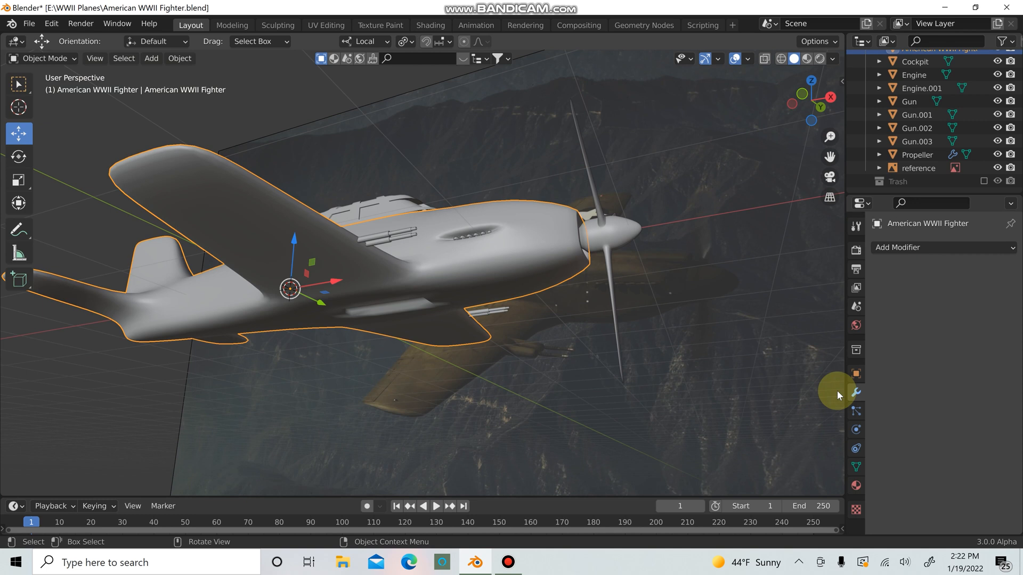
left_click_drag(864, 464, 855, 442)
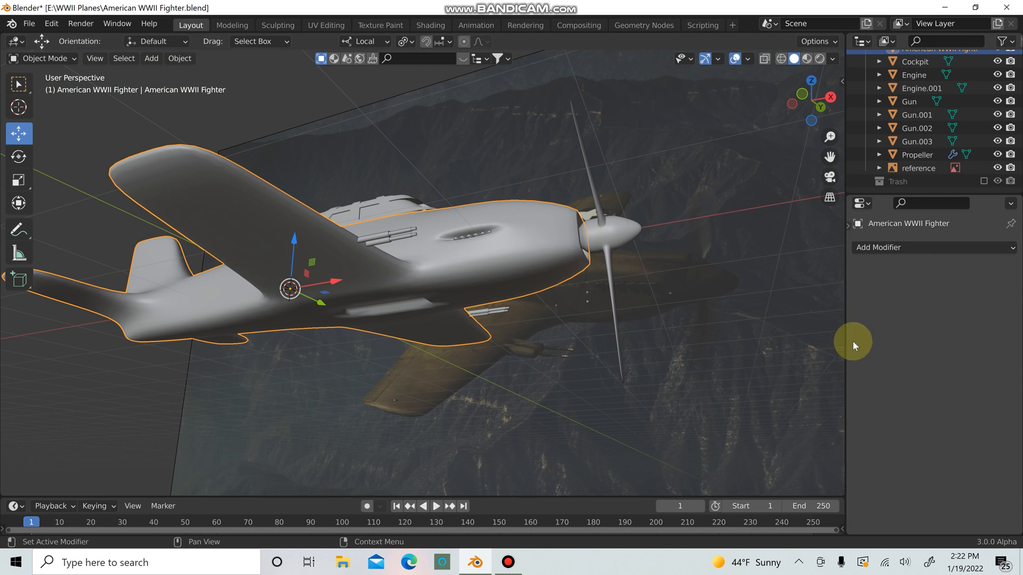
left_click(850, 227)
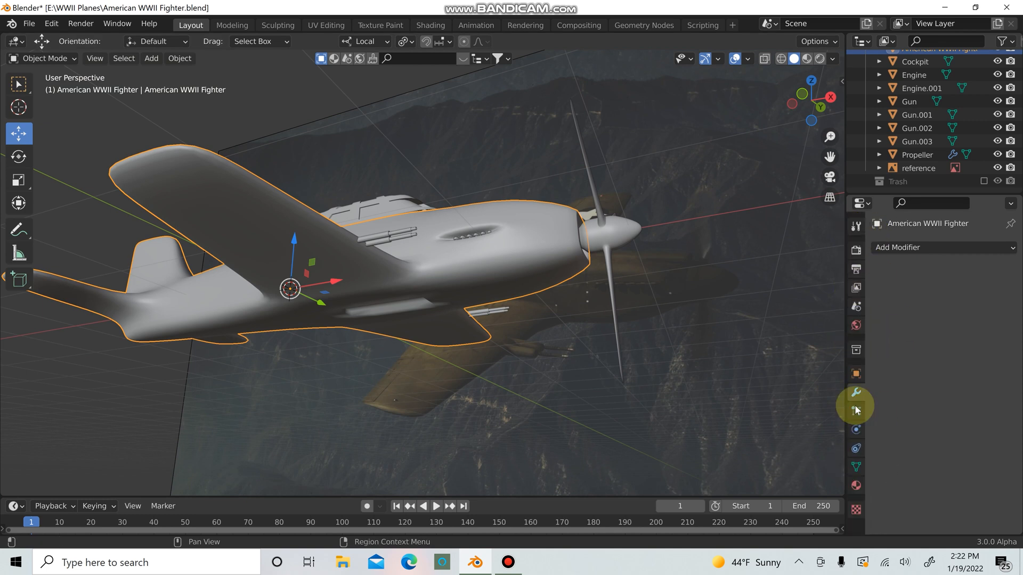
left_click(856, 467)
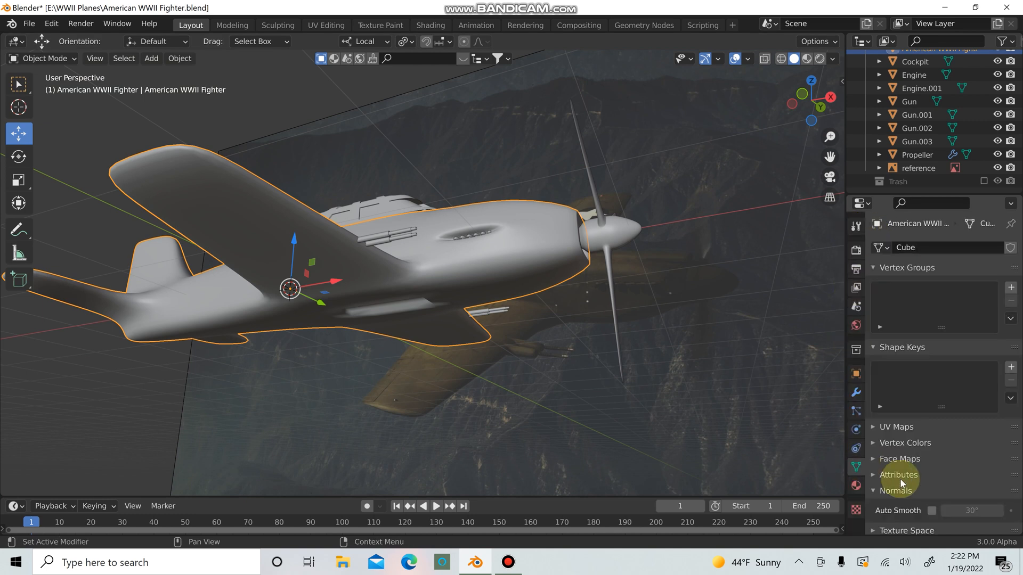
left_click(930, 510)
scroll(642, 396, "up", 4)
middle_click_drag(627, 401, 476, 285)
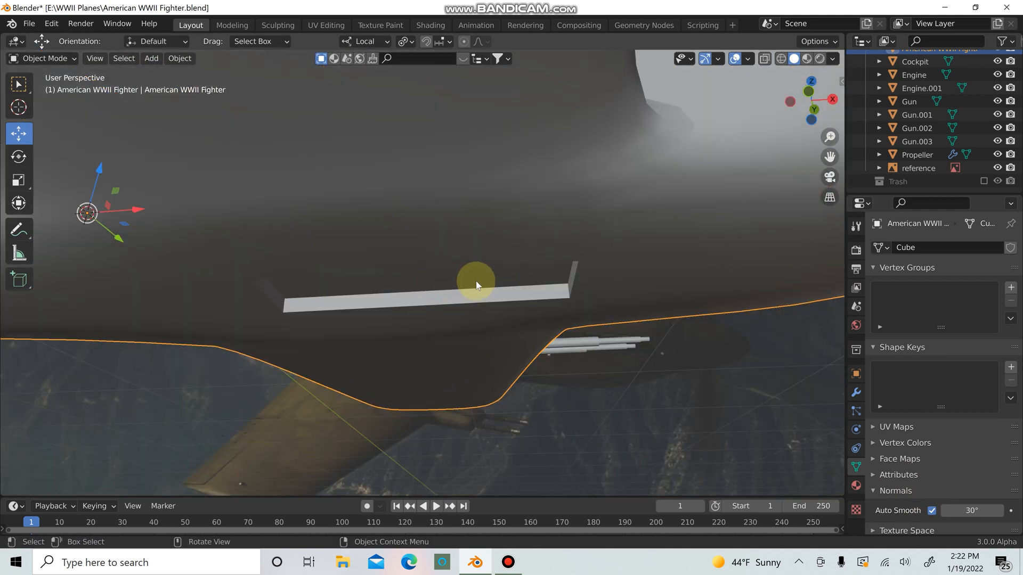
middle_click_drag(477, 394, 414, 290)
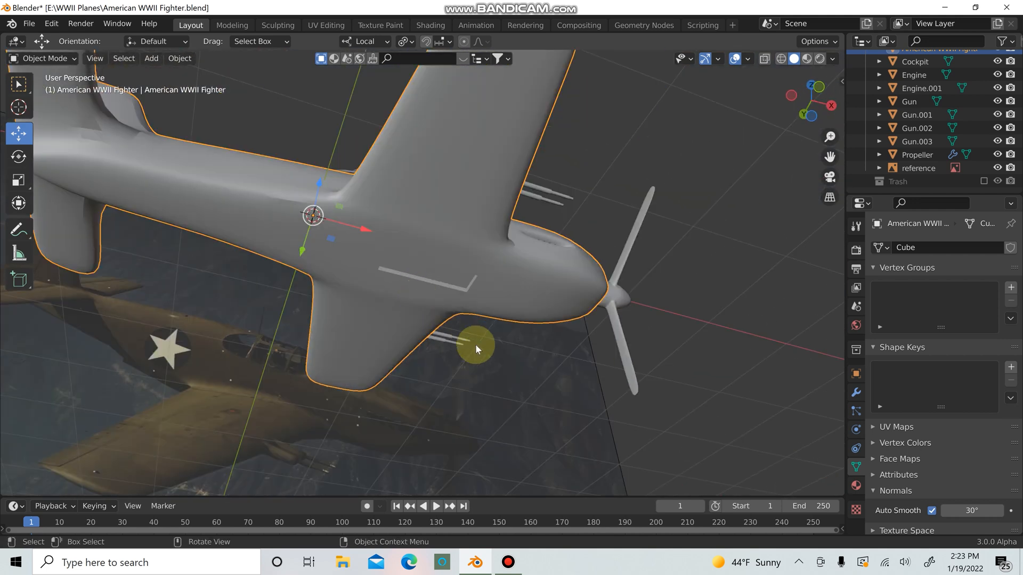
In Edit Mode, select a strip of faces along the centreline of the rear fuselage belly, working from the bottom view
key("Tab")
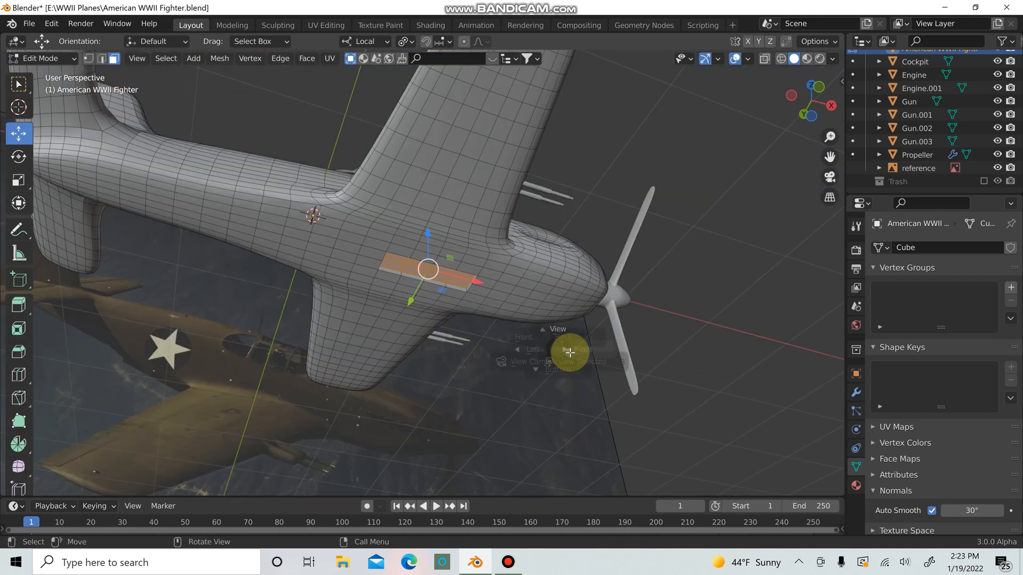
left_click(570, 352)
key("grave")
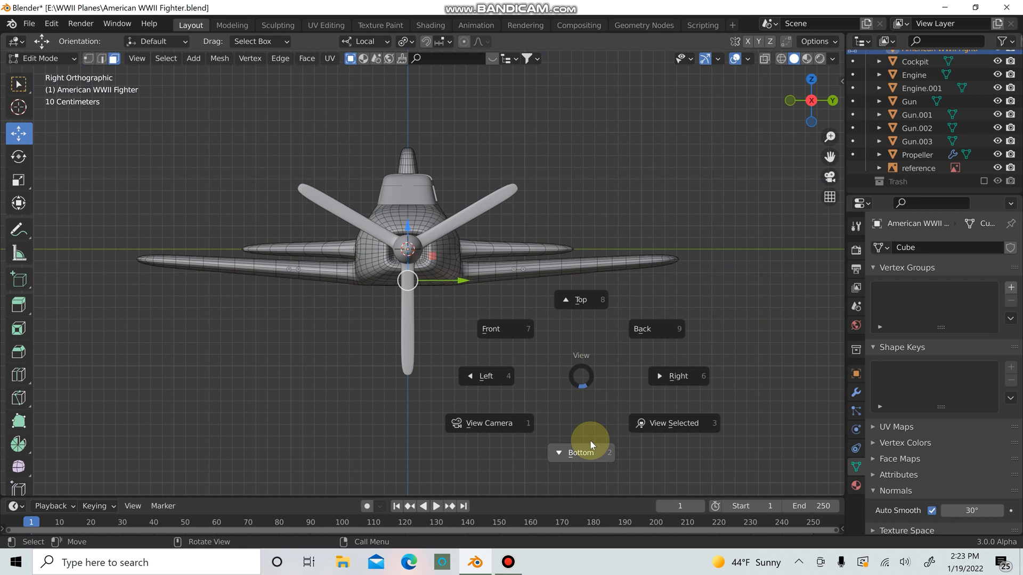
left_click(589, 448)
middle_click_drag(404, 302, 597, 366, "shift")
scroll(394, 338, "up", 3)
middle_click_drag(398, 324, 409, 277, "shift")
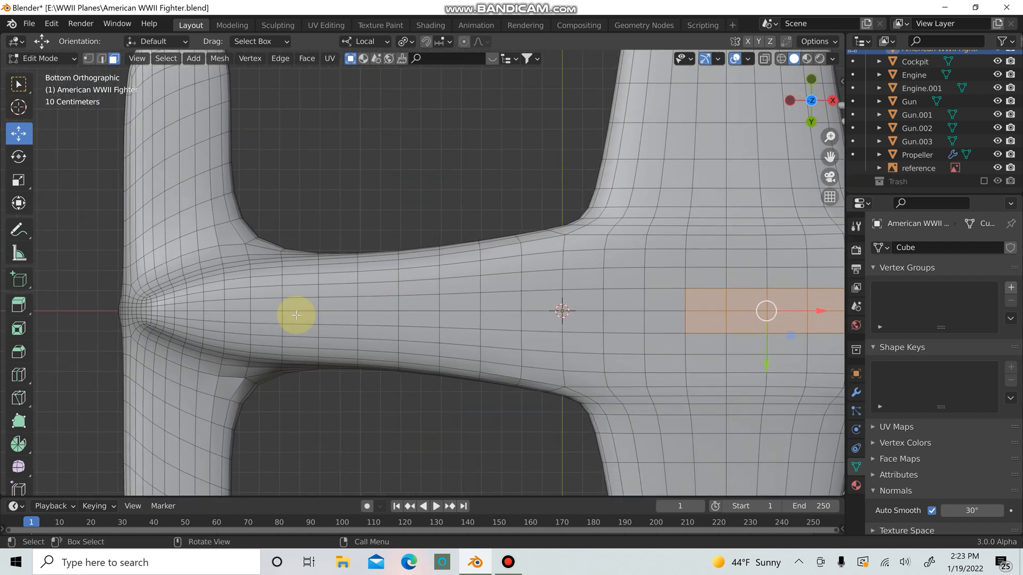
left_click_drag(306, 306, 383, 319)
Extrude the selected rear belly faces about 0.024 m up into the fuselage along the local Z axis
scroll(388, 320, "down", 5)
middle_click_drag(391, 365, 389, 392)
scroll(389, 393, "up", 3)
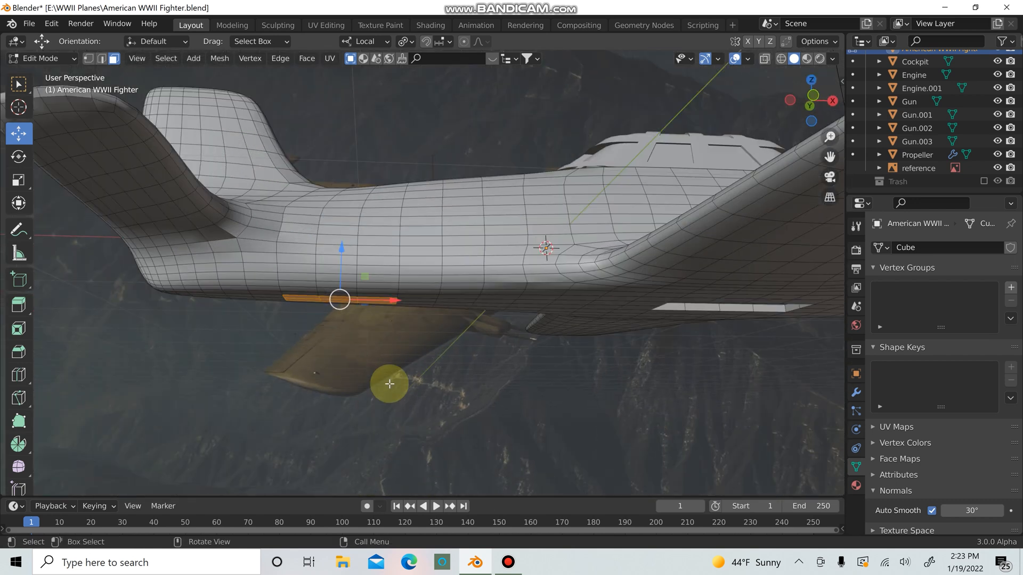
key("e")
key("z")
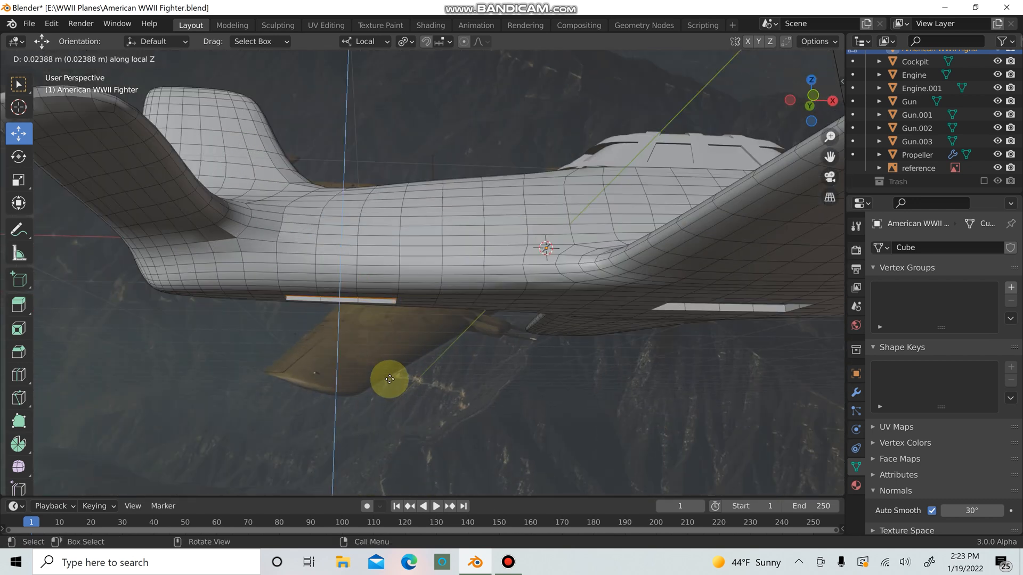
left_click(389, 379)
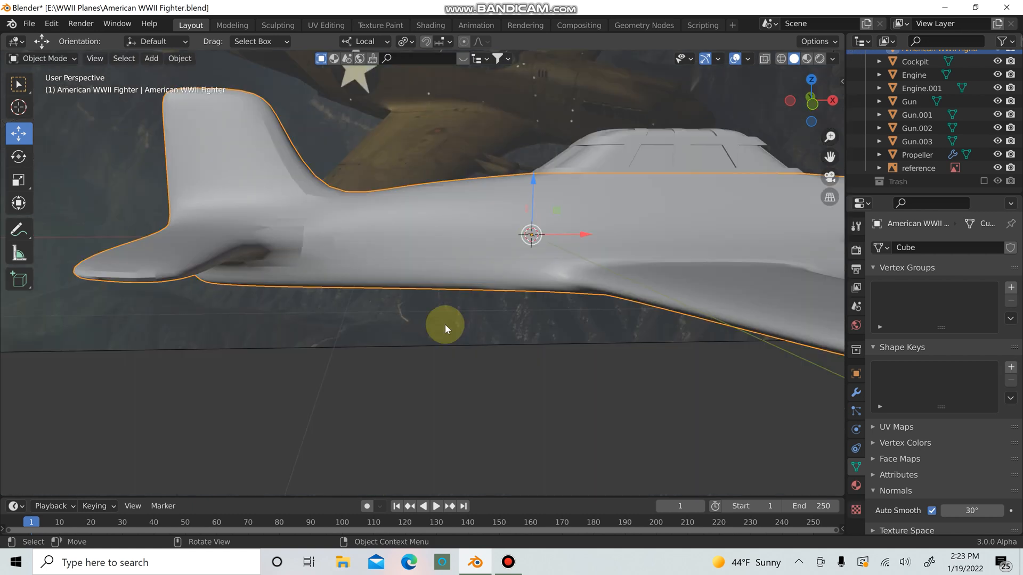
Set the plane body's Auto Smooth angle to 90°
scroll(445, 324, "up", 1)
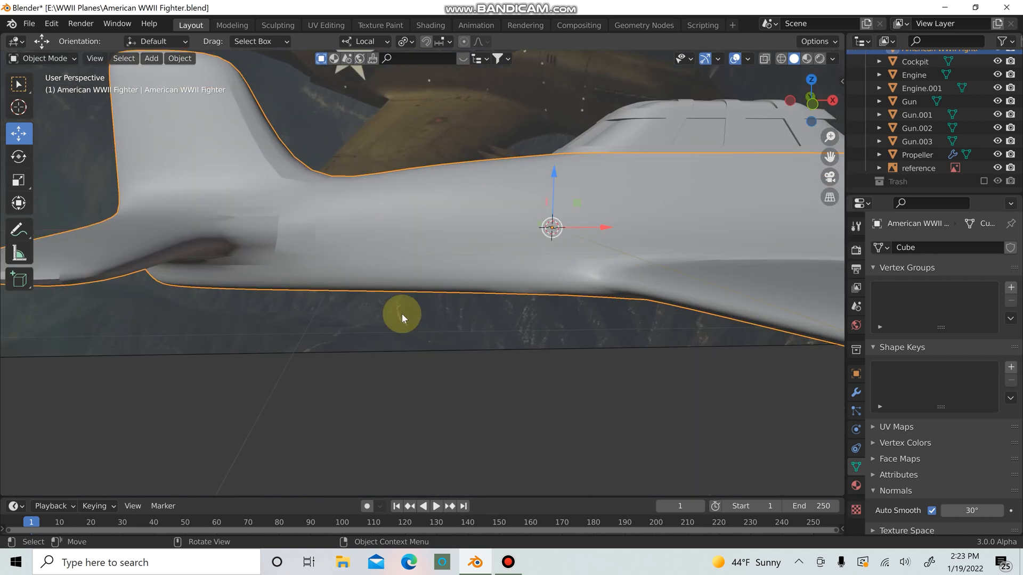
scroll(401, 315, "down", 1)
middle_click_drag(333, 287, 341, 320)
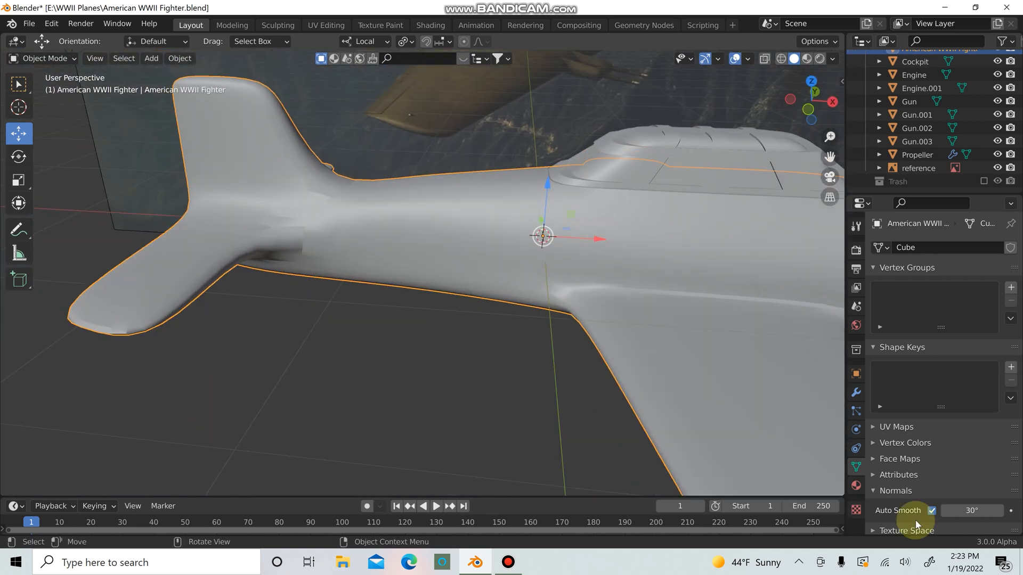
left_click(970, 510)
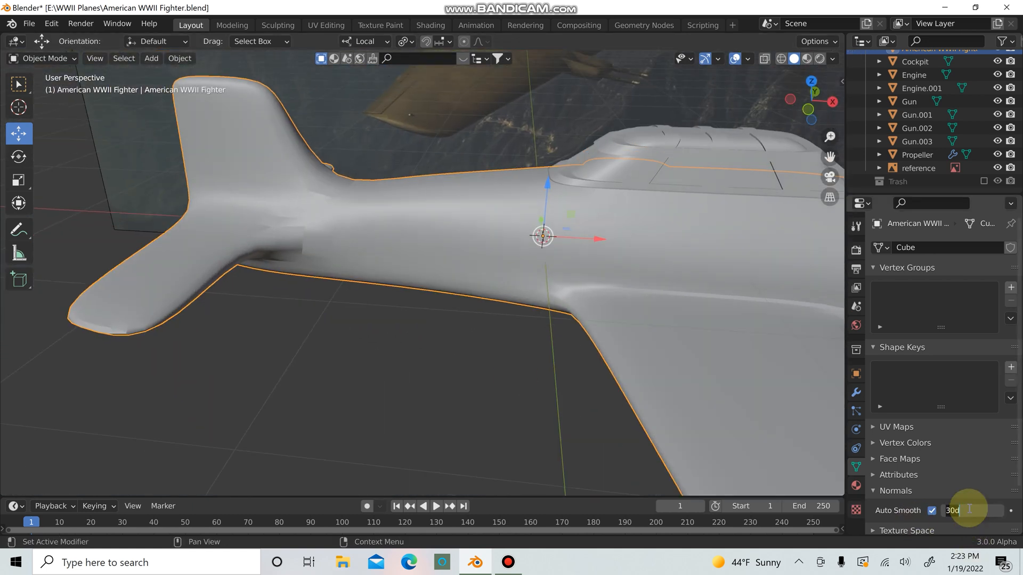
type("90")
key("Return")
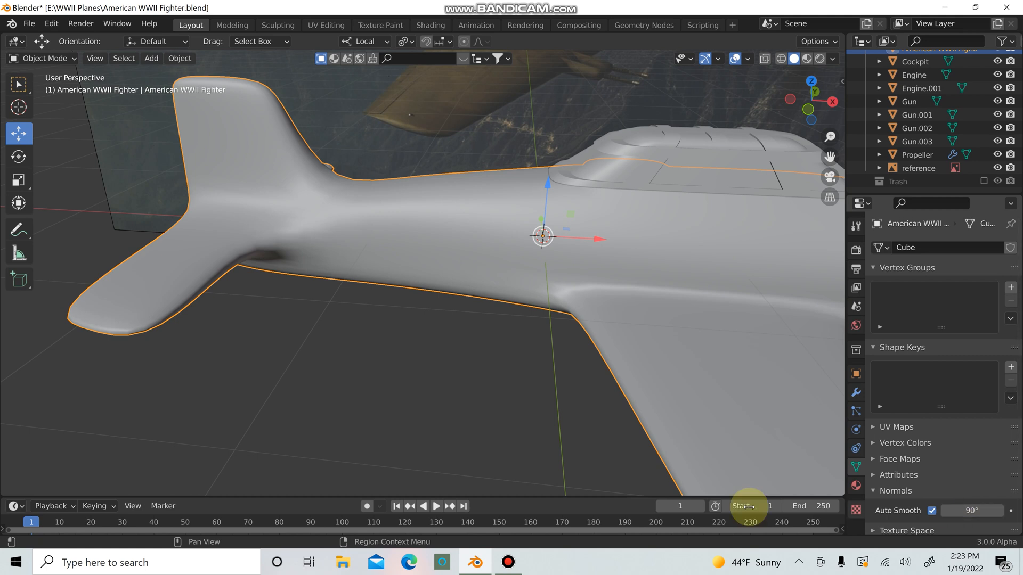
middle_click_drag(552, 376, 499, 301)
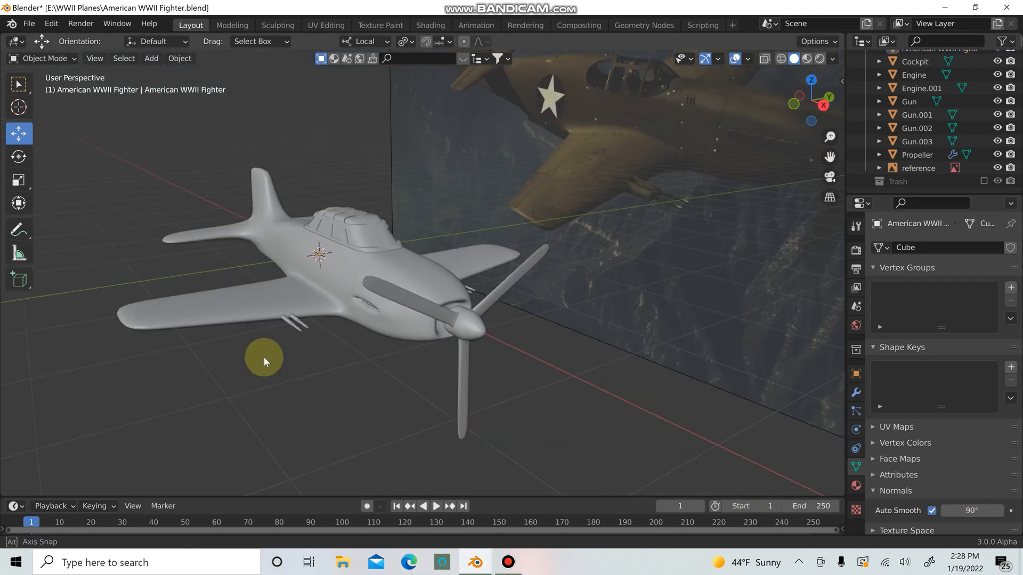
Hide the reference image in the viewport
middle_click_drag(264, 357, 560, 224)
left_click(997, 168)
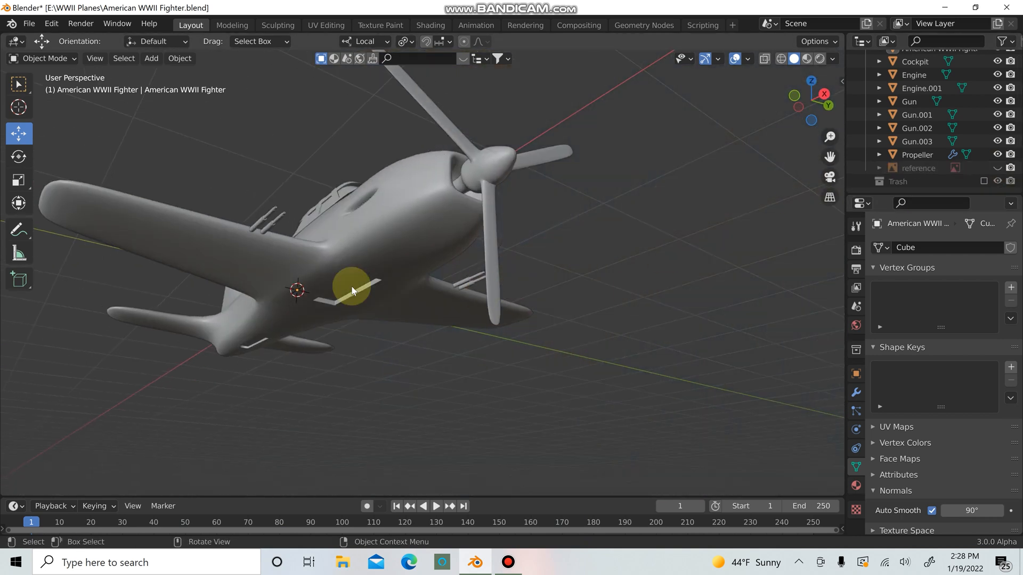
middle_click_drag(206, 243, 438, 311)
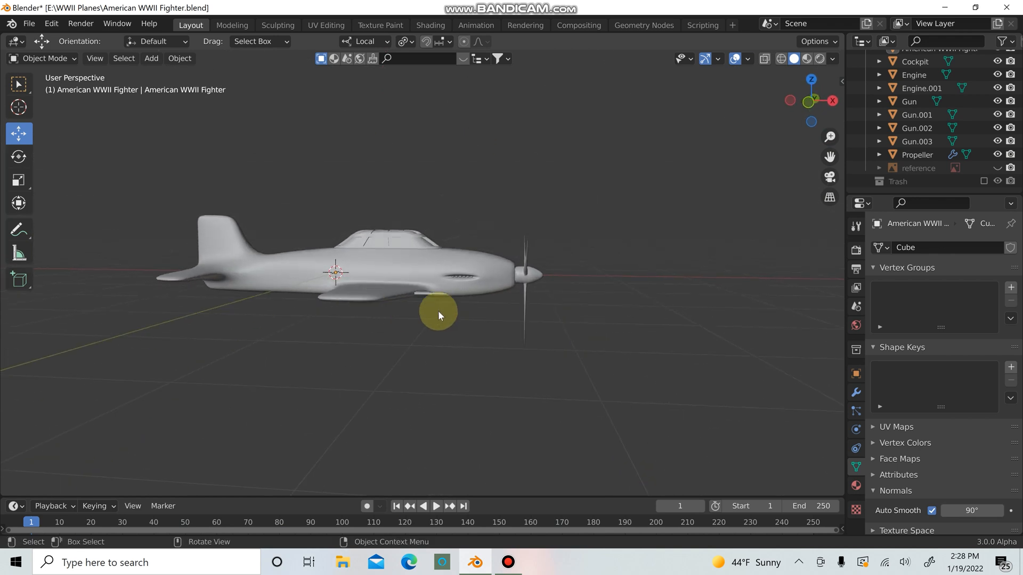
Add a cube, scale it down and lower it about 0.66 m along Z to sit beneath the plane
key("shift+a")
mouse_move(394, 279)
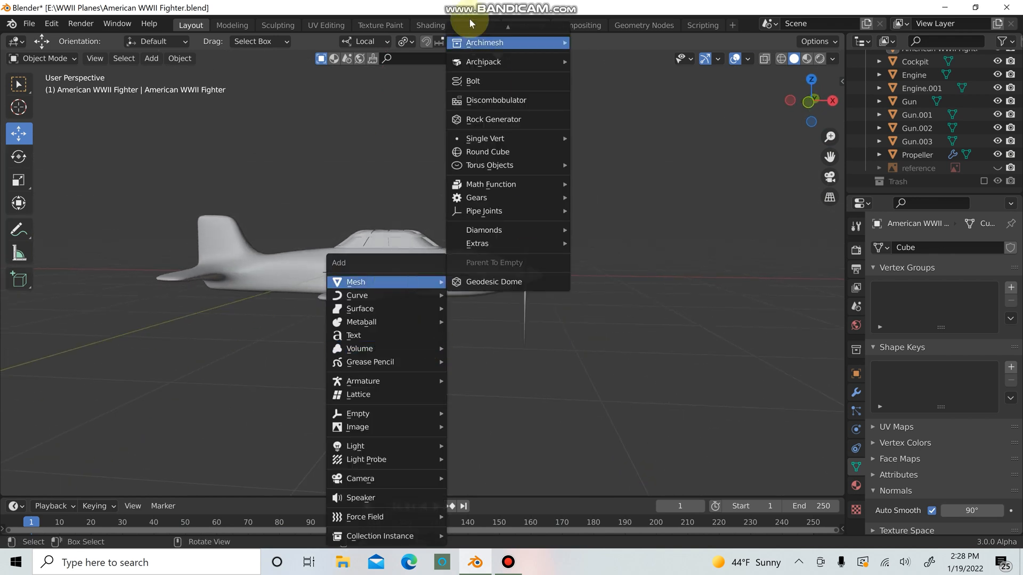
mouse_move(507, 26)
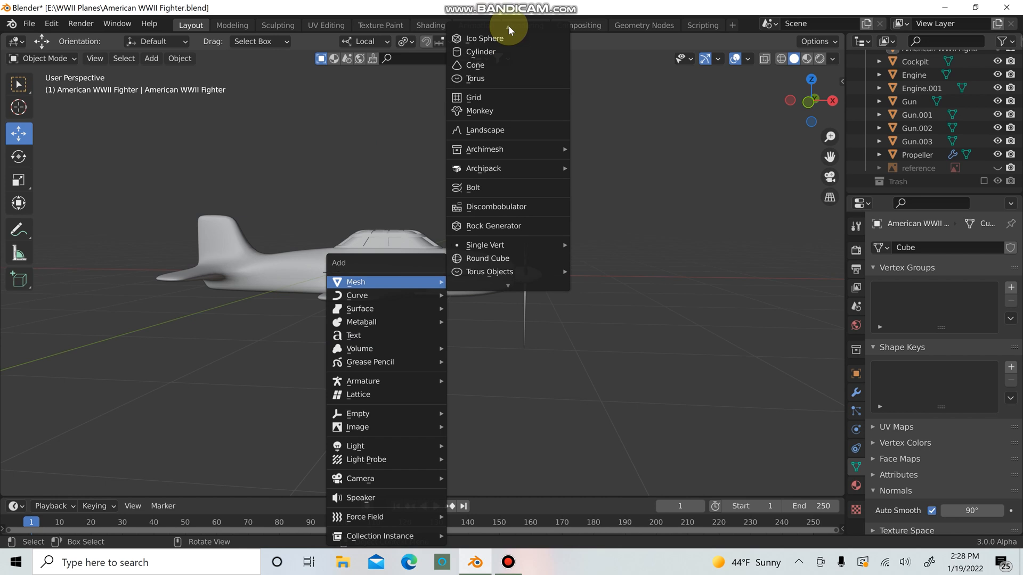
left_click(506, 45)
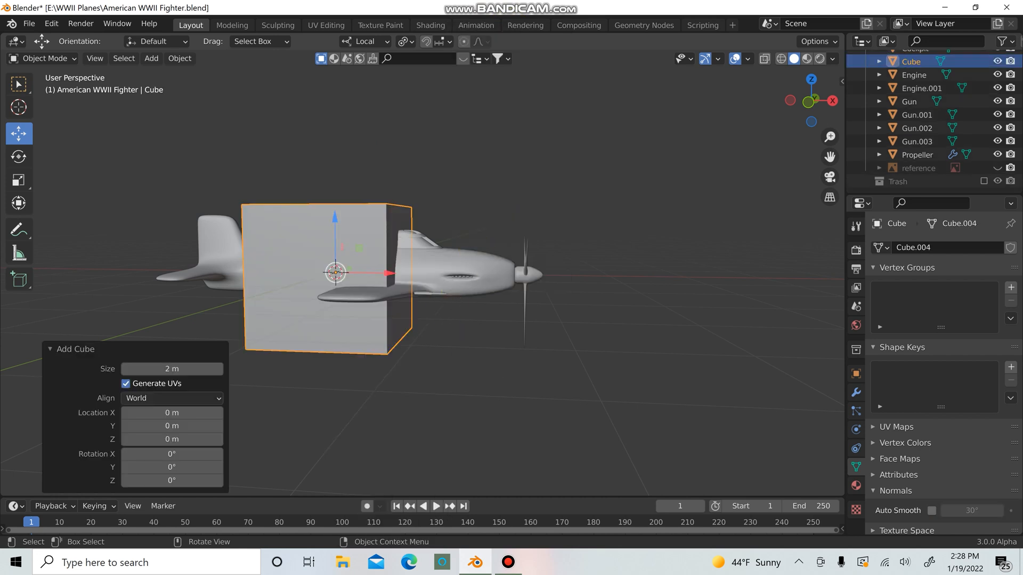
key("s")
left_click(395, 307)
middle_click_drag(396, 306, 331, 222)
left_click_drag(330, 222, 330, 260)
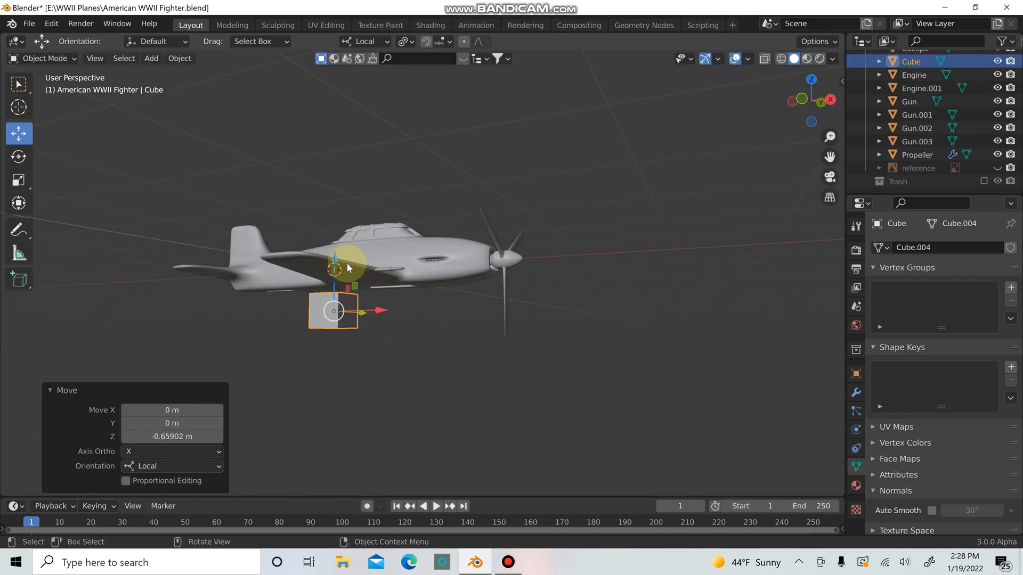
Shrink the cube further and place it beneath one wing, moving it about 0.79 m along X and -1.13 m along Y
key("KP_1")
left_click_drag(409, 299, 443, 312)
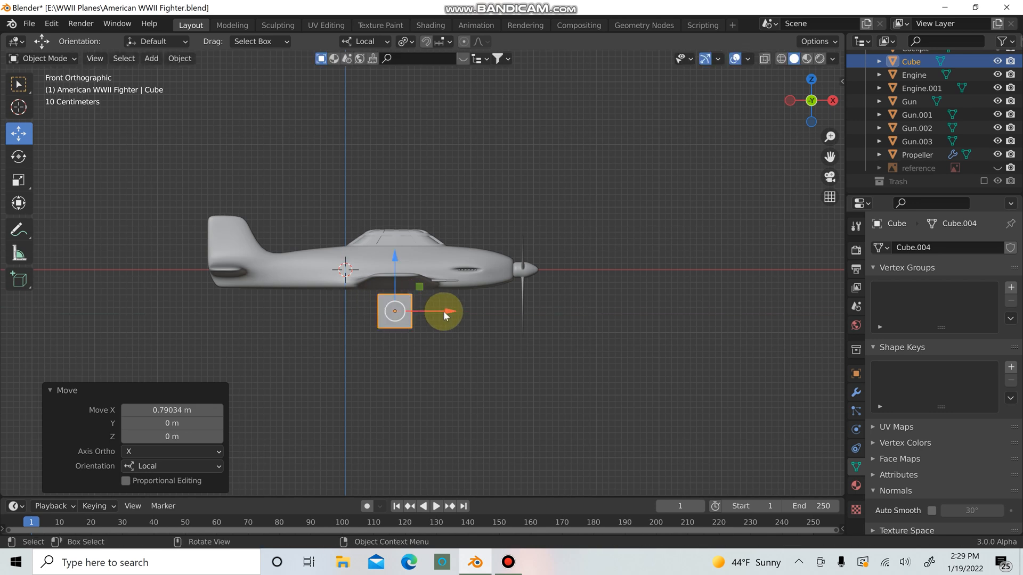
key("KP_3")
key("s")
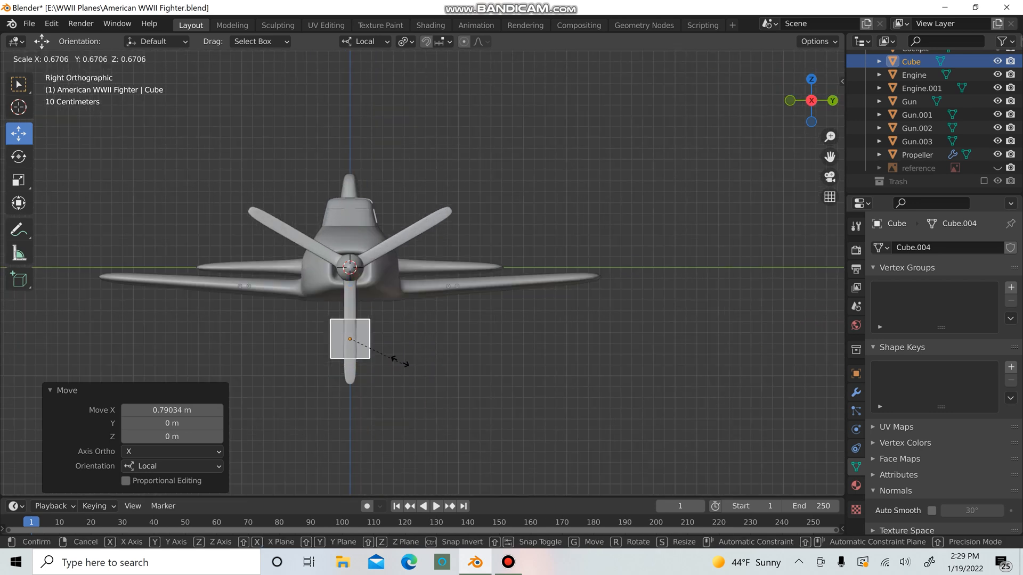
left_click(389, 355)
left_click_drag(395, 340, 267, 348)
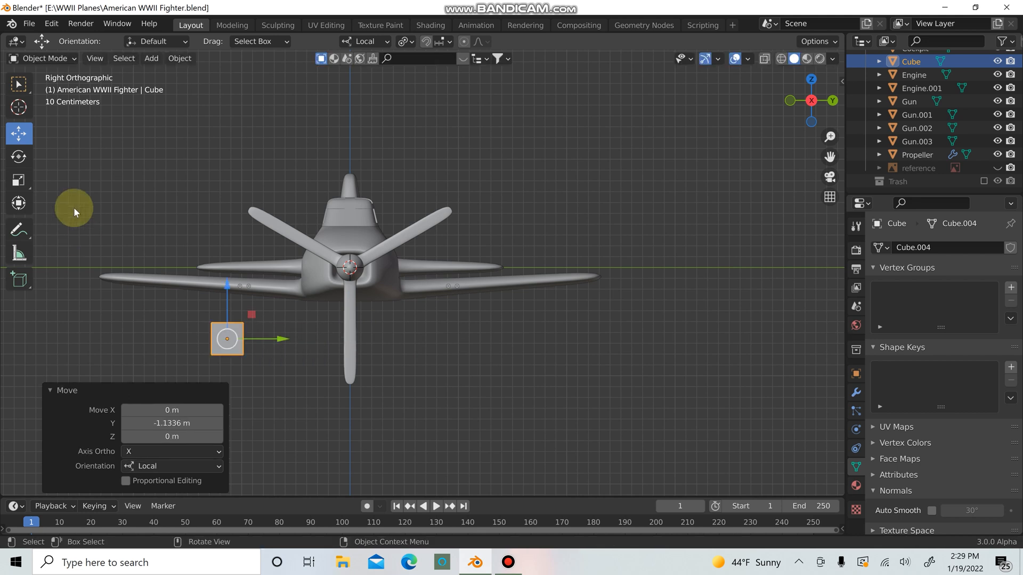
Flatten the cube to about 0.437 of its height and raise it about 0.38 m to just under the wing
left_click(19, 181)
left_click_drag(224, 287, 249, 251)
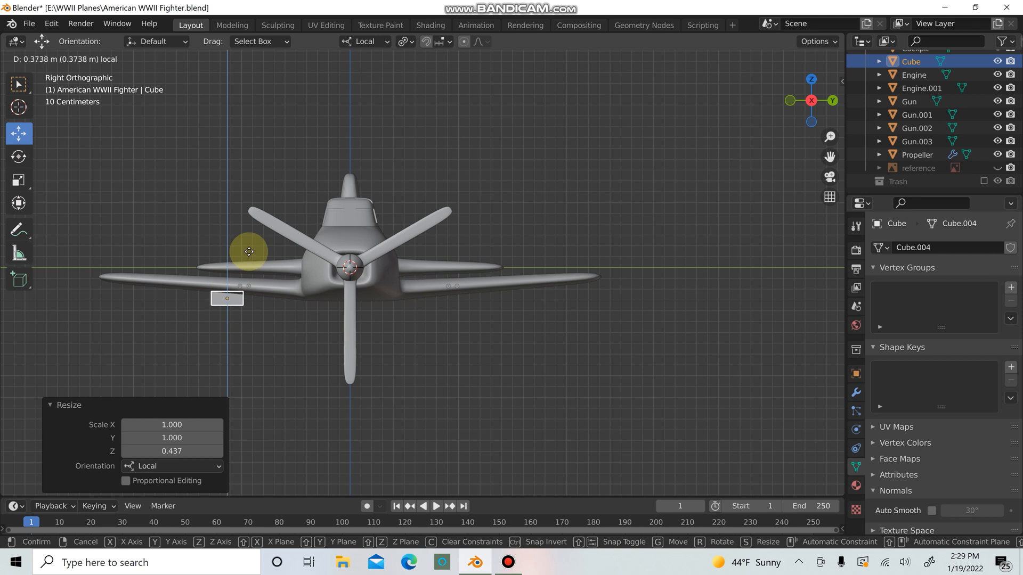
left_click_drag(255, 297, 255, 299)
Flatten the block to about 0.447 of its height, then shift it about -0.061 m along Y and 0.045 m up against the wing
scroll(256, 299, "up", 6)
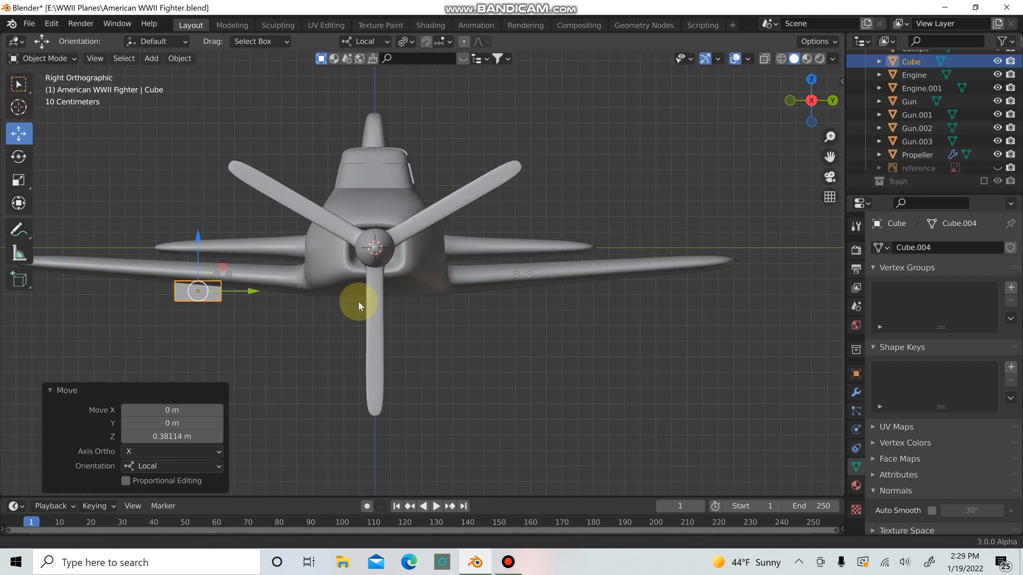
middle_click_drag(565, 318, 652, 329, "shift")
left_click(18, 179)
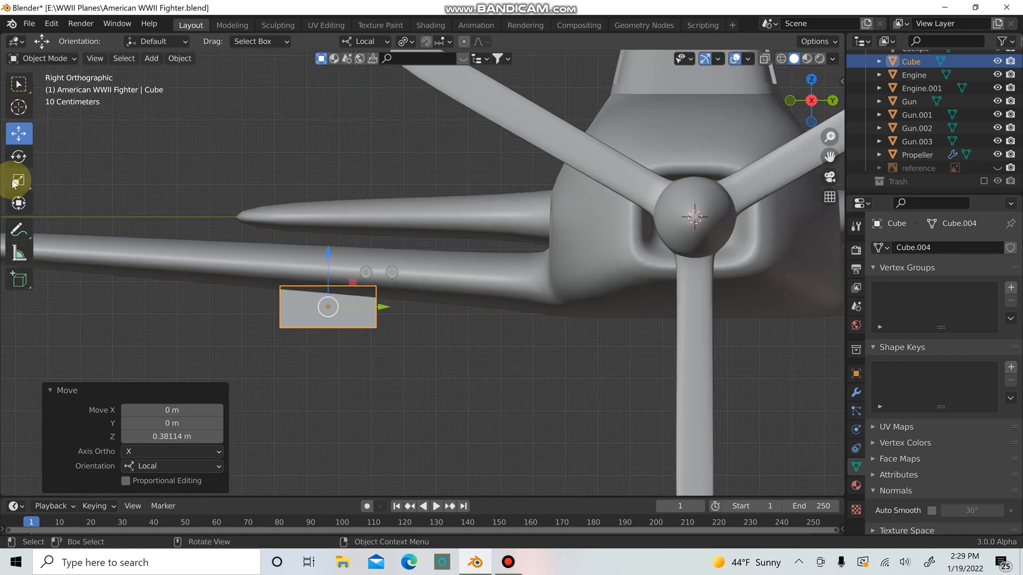
left_click_drag(328, 259, 329, 286)
left_click(18, 133)
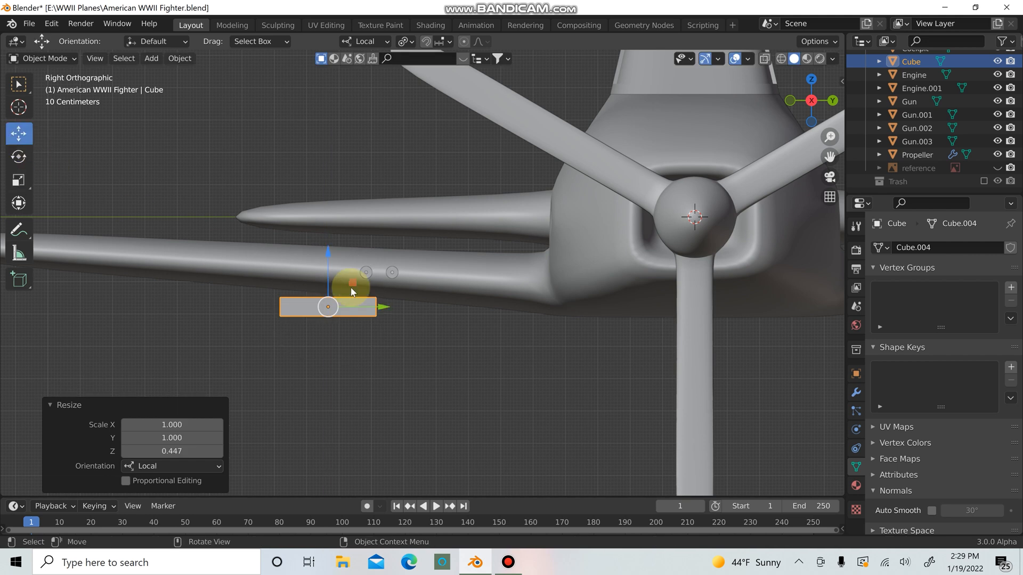
left_click_drag(384, 313, 361, 308)
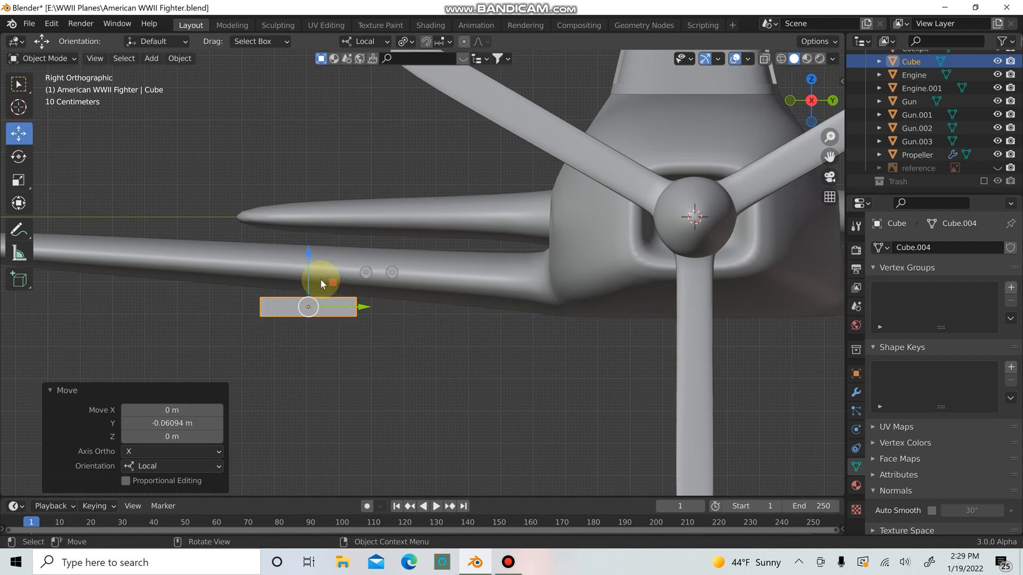
left_click_drag(308, 268, 310, 251)
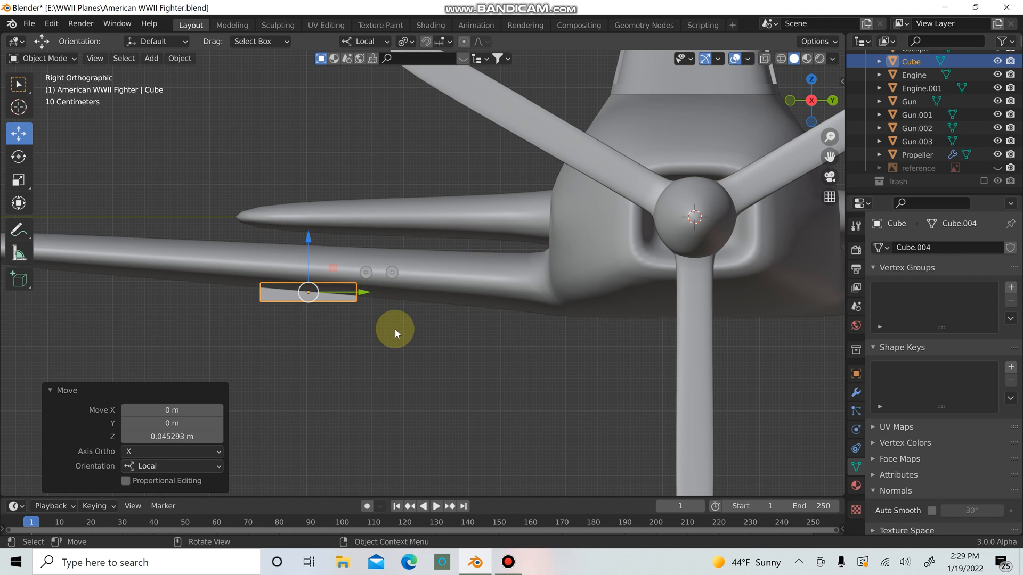
Inset the bottom face of the block under the wing by about 0.47 m
left_click(405, 338)
middle_click_drag(418, 347, 380, 287)
left_click(315, 337)
key("Tab")
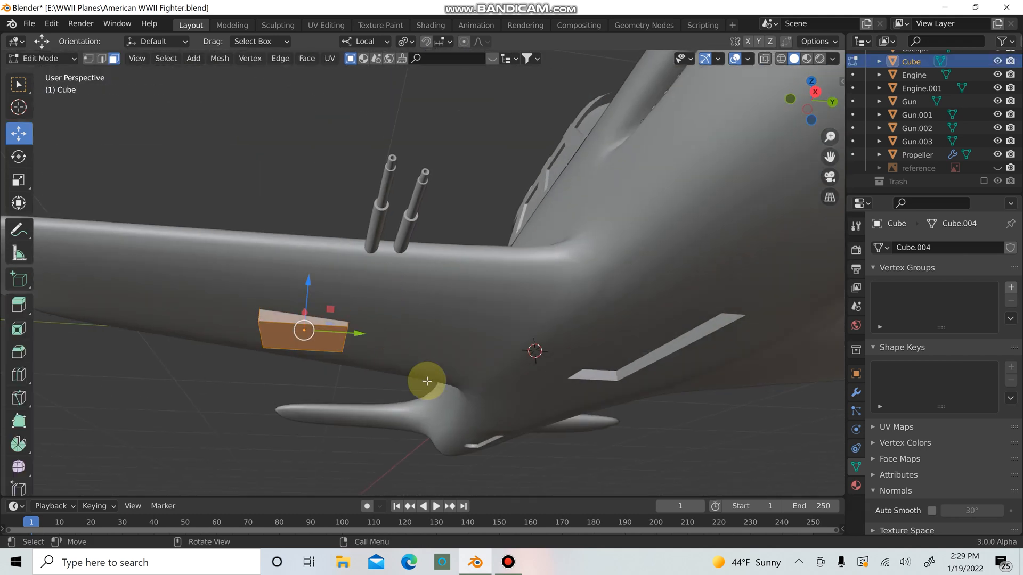
left_click(293, 338)
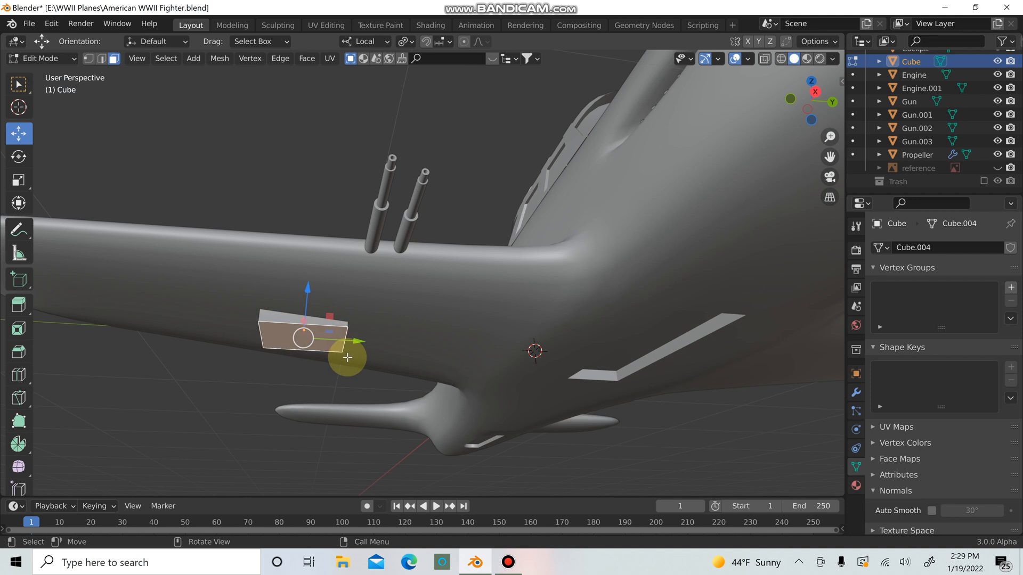
key("i")
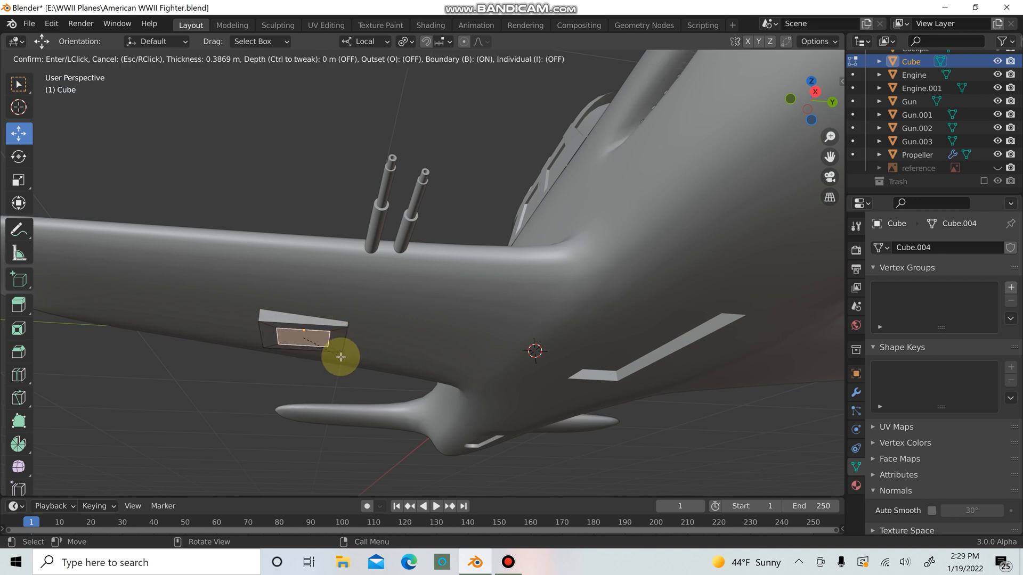
left_click(335, 356)
Narrow the inset face to 0.35 along local X and extrude it about 0.07 m downward as a stub
left_click(19, 180)
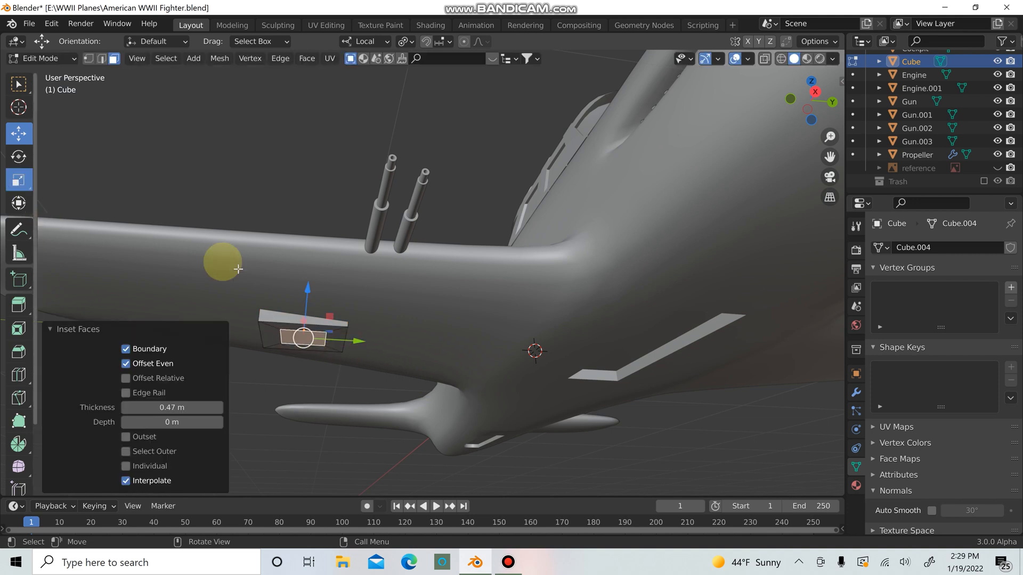
middle_click_drag(222, 258, 492, 286)
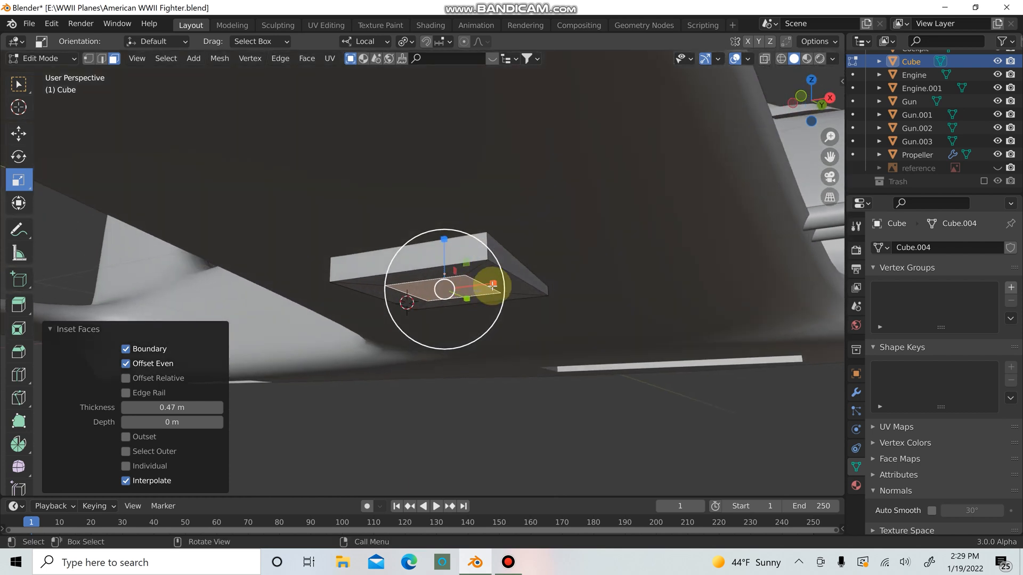
left_click_drag(492, 284, 468, 292)
middle_click_drag(468, 292, 518, 320)
key("e")
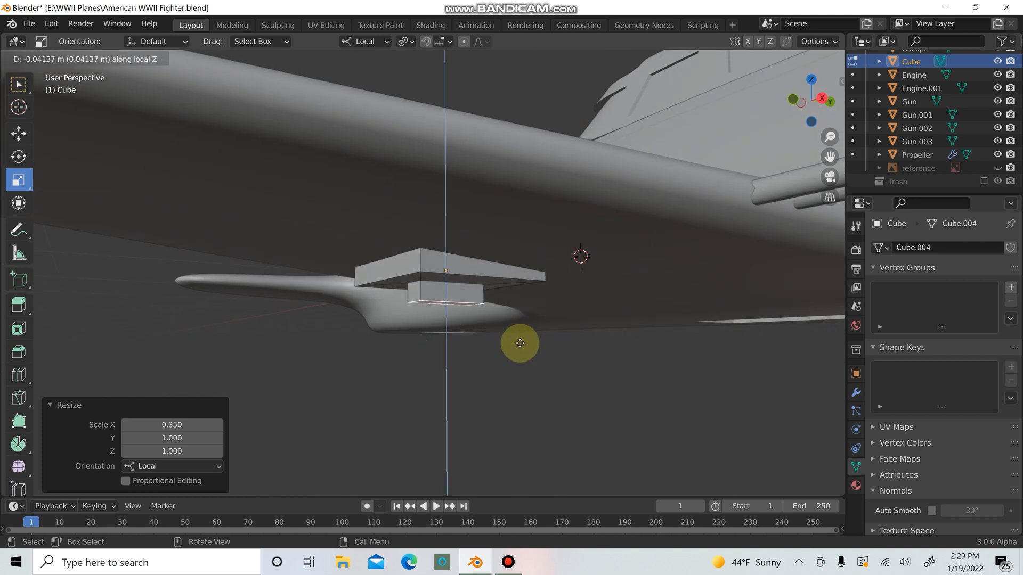
left_click(520, 353)
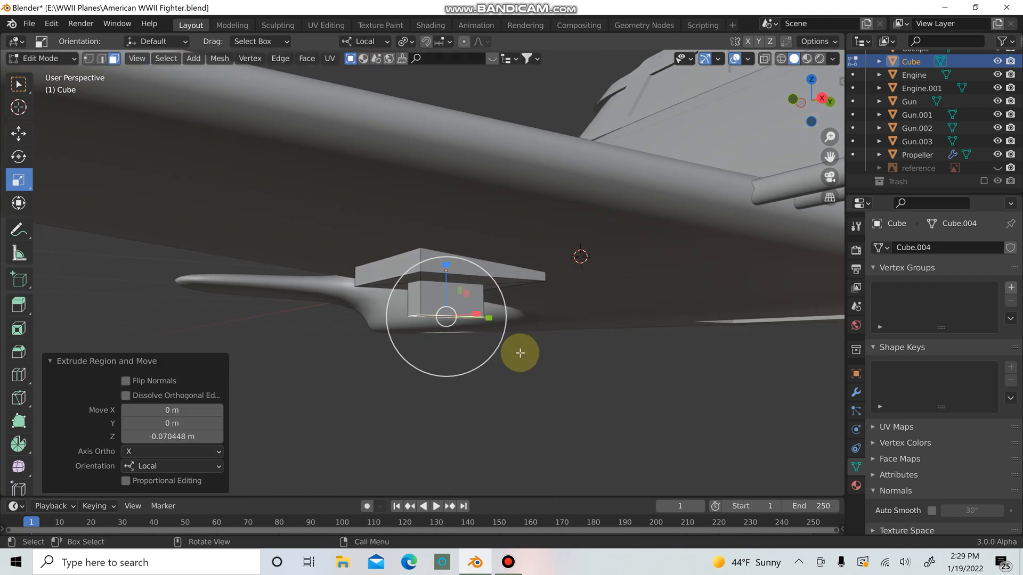
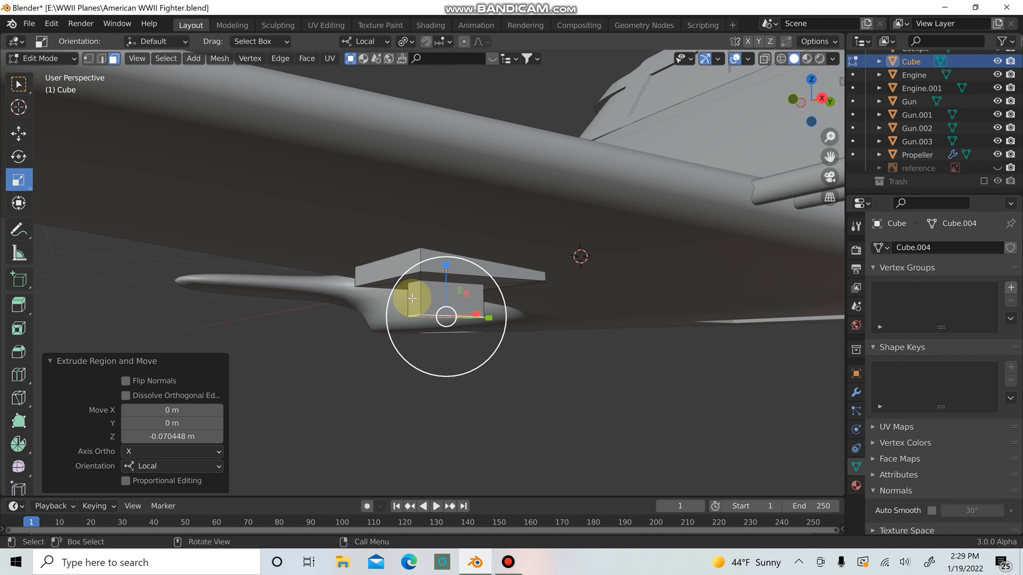
Add three centred loop cuts across the block and its stub, one in the middle and one in each half
middle_click_drag(413, 304, 453, 298)
key("ctrl+r")
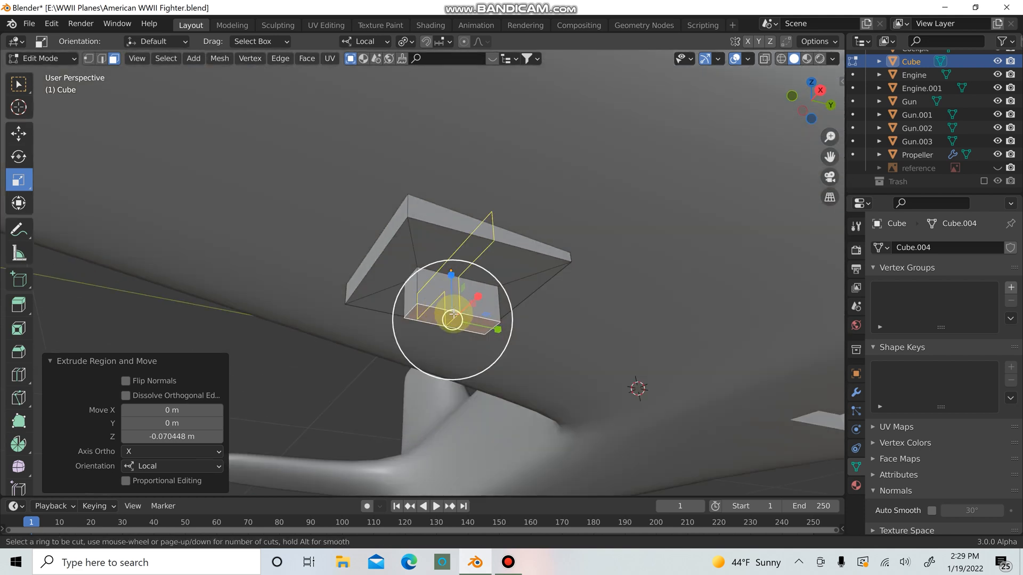
left_click(452, 313)
right_click(453, 315)
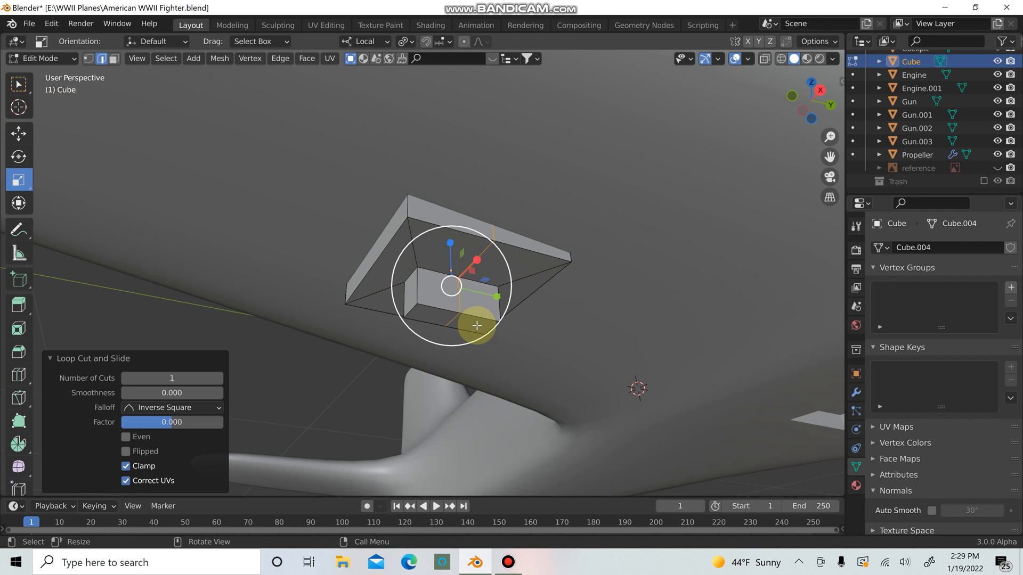
key("ctrl+r")
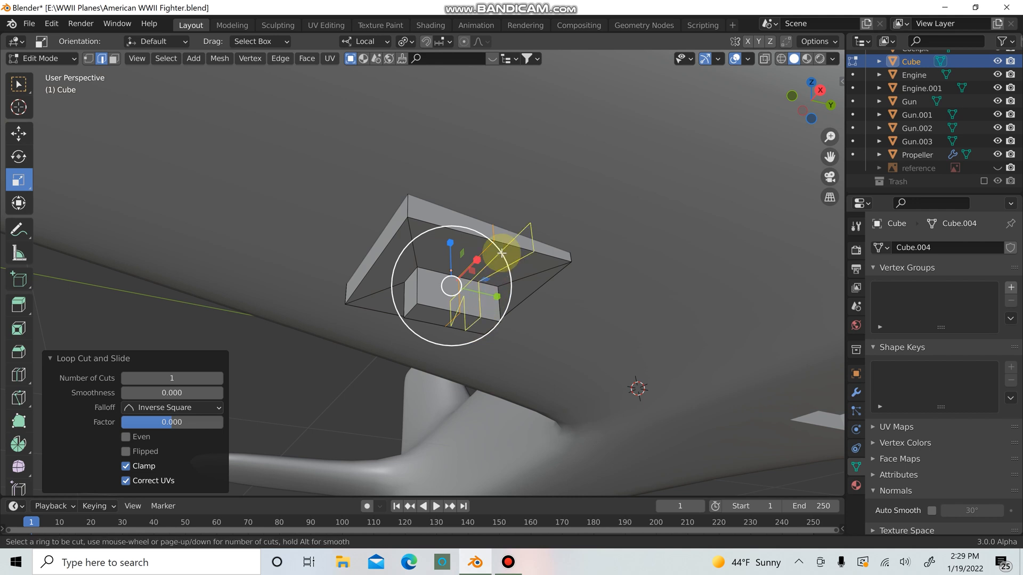
left_click(502, 253)
right_click(502, 253)
key("ctrl+r")
left_click(446, 221)
left_click(481, 298)
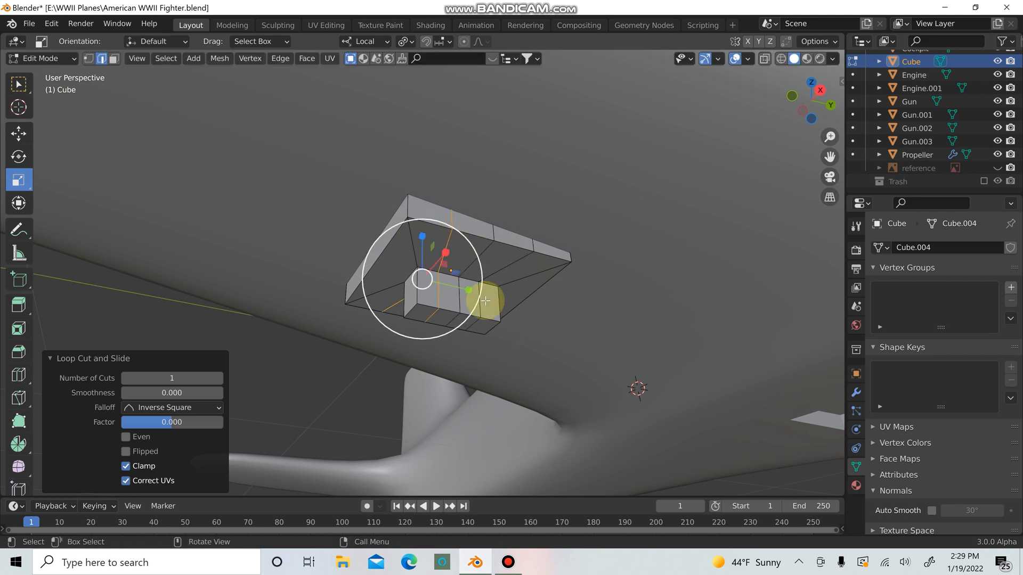
left_click(479, 329)
Extrude the two outermost bottom faces of the stub about 0.122 m downward to form two prongs
key("3")
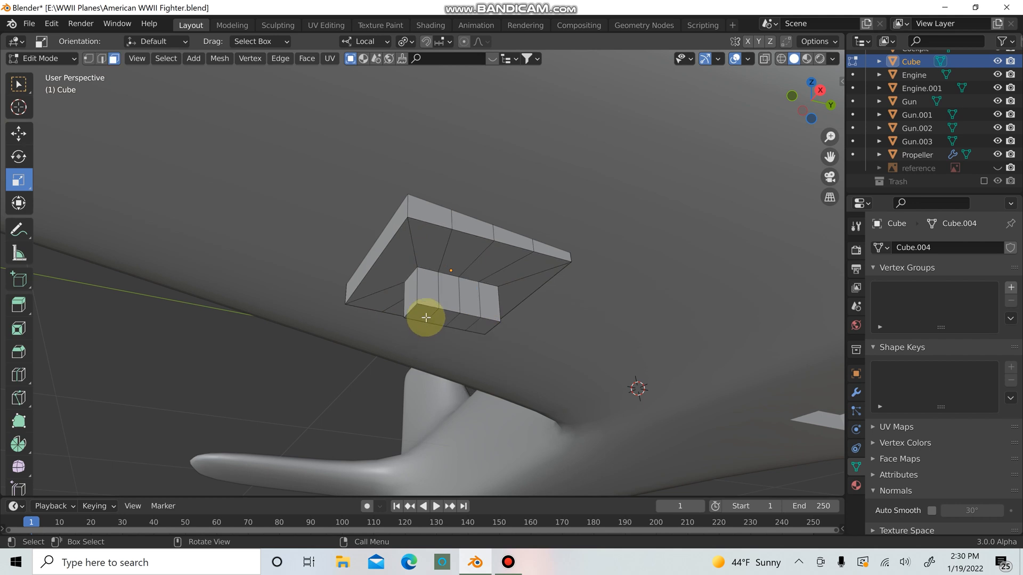
left_click(424, 314)
left_click(482, 326, "shift")
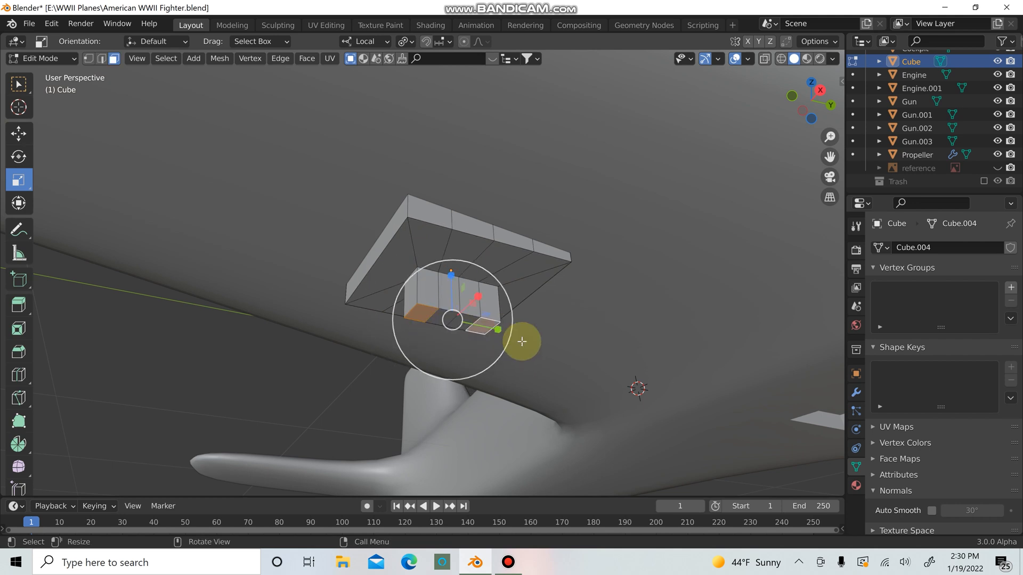
key("e")
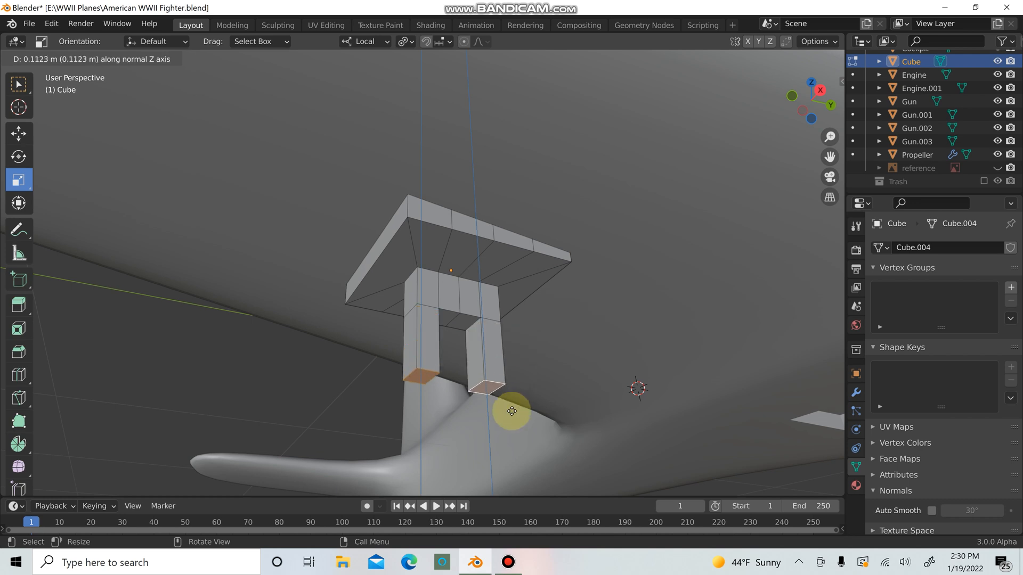
left_click(511, 411)
Taper both prongs by scaling their end faces to 0.287 about their individual origins, and return to Object Mode
middle_click_drag(532, 378, 365, 80)
left_click(409, 42)
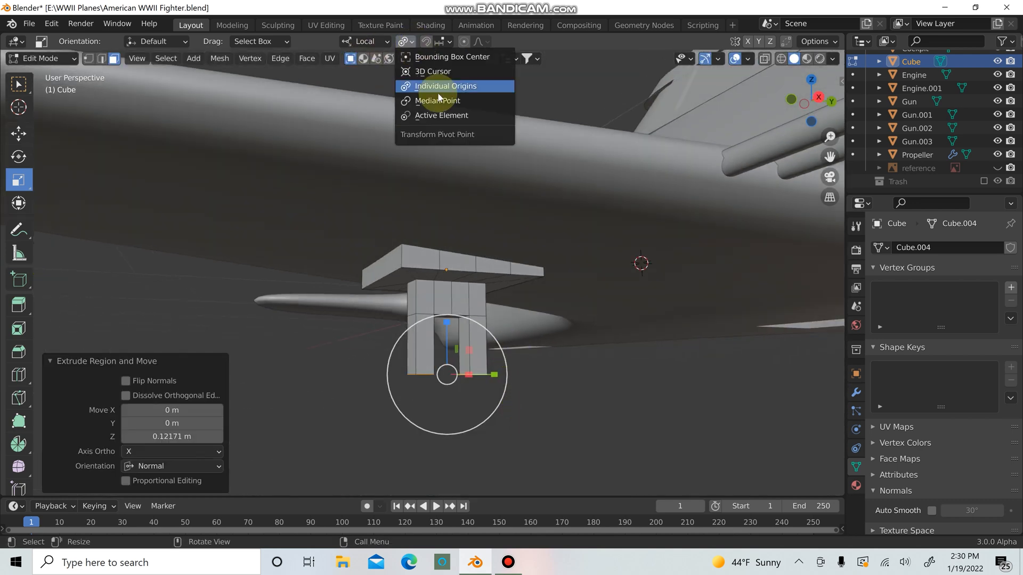
left_click(438, 100)
mouse_move(548, 388)
middle_mouse_down()
mouse_move(548, 404)
mouse_move(548, 370)
middle_mouse_up()
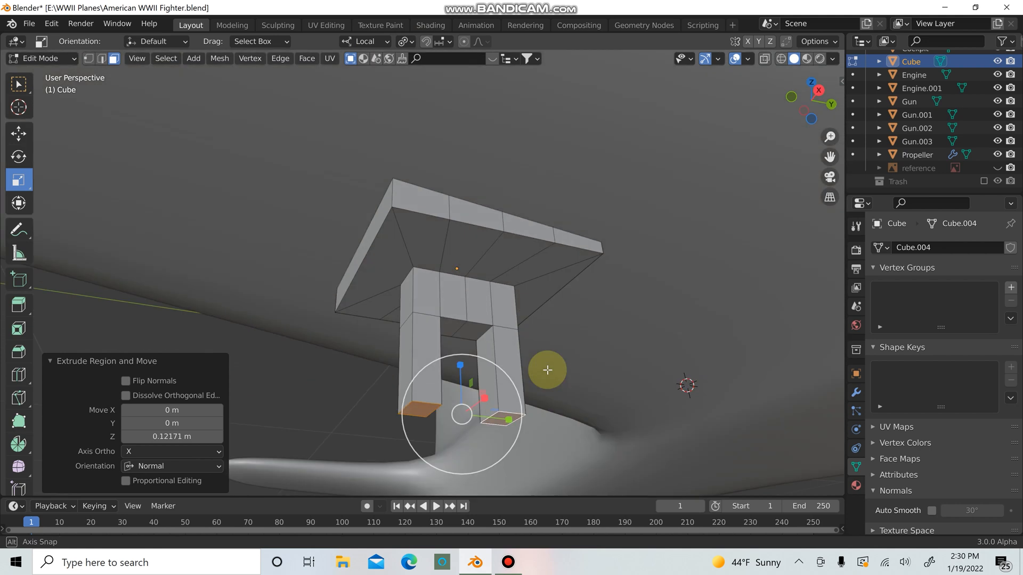
key("s")
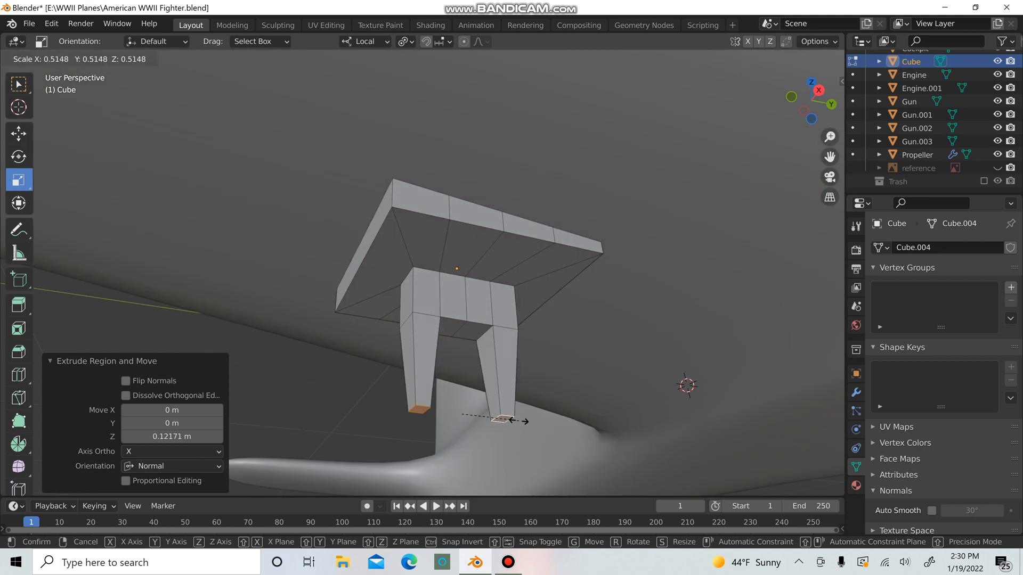
left_click(493, 418)
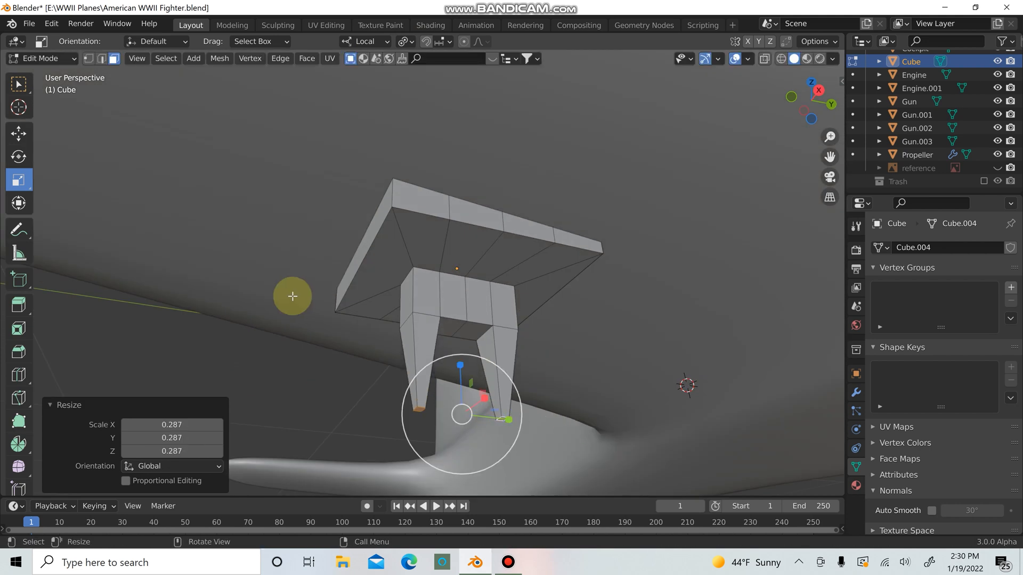
middle_click_drag(292, 292, 58, 193)
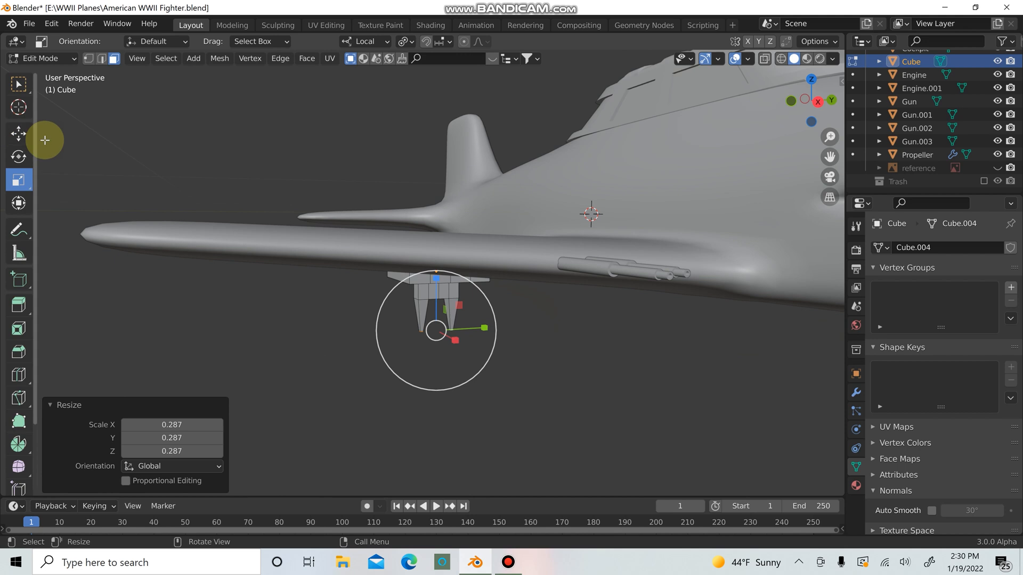
left_click(23, 131)
key("Tab")
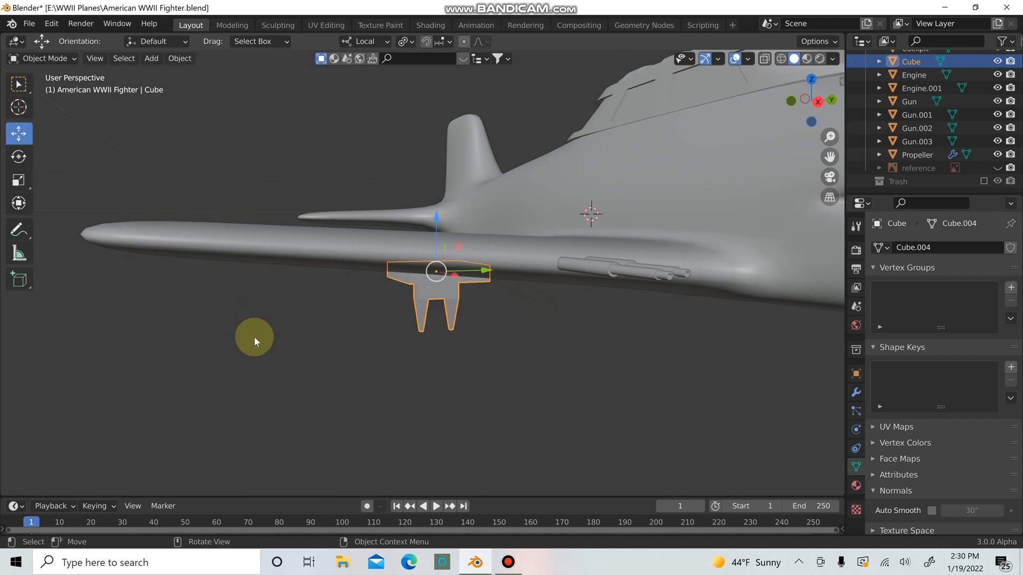
left_click(254, 337)
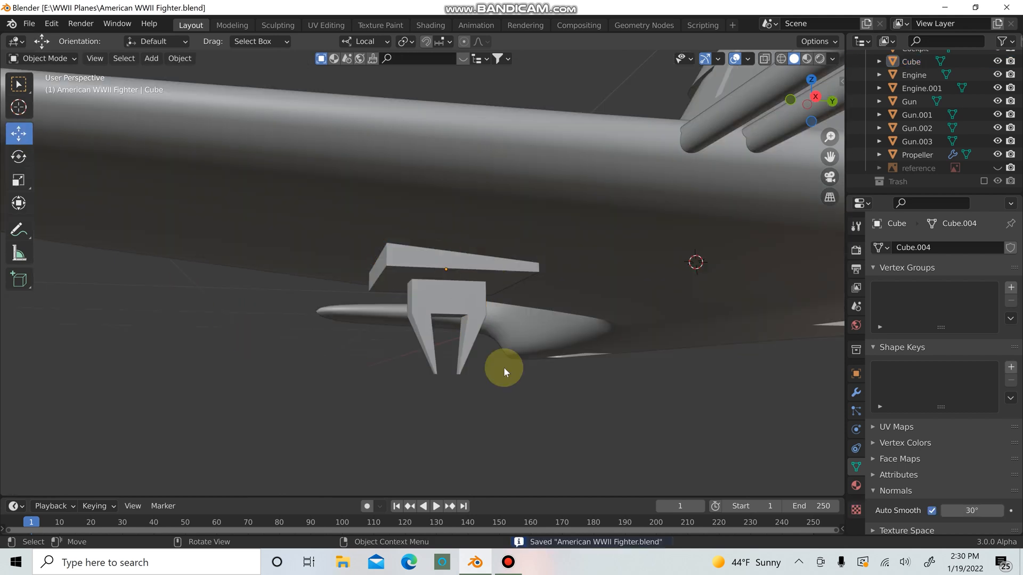
left_click(504, 368)
key("Tab")
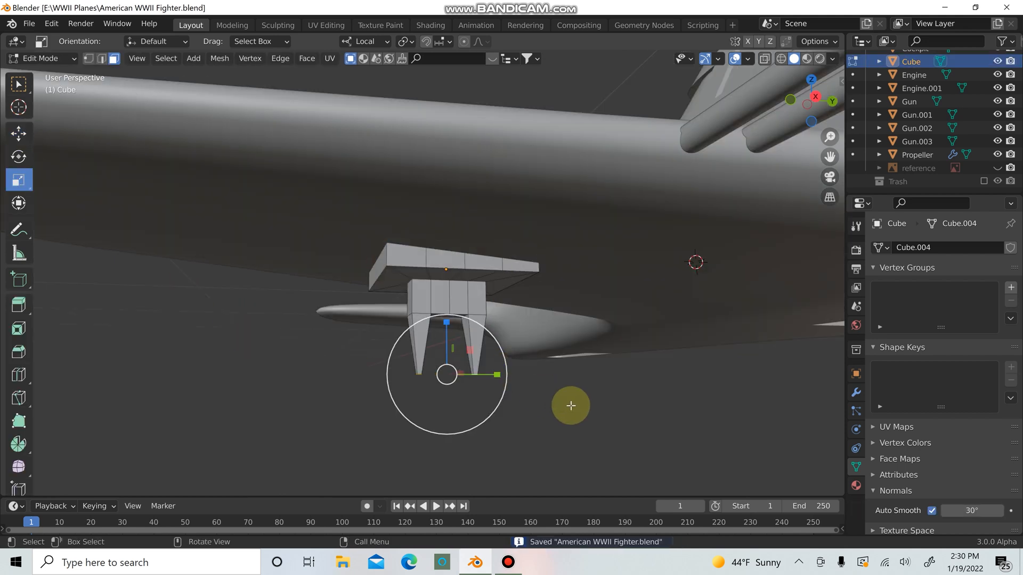
middle_click_drag(571, 405, 612, 405)
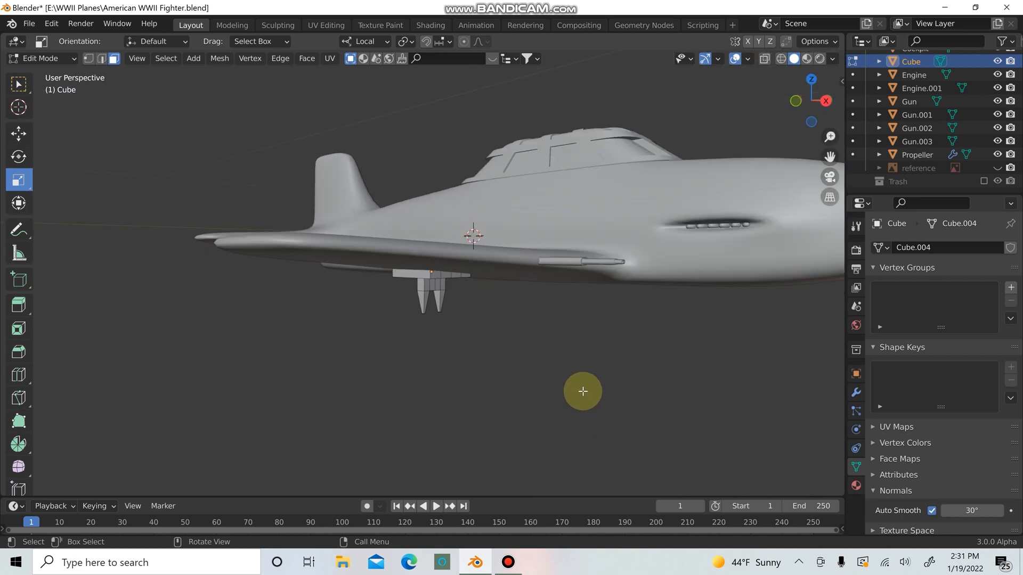
key("Tab")
scroll(572, 392, "up", 2)
scroll(572, 392, "down", 1)
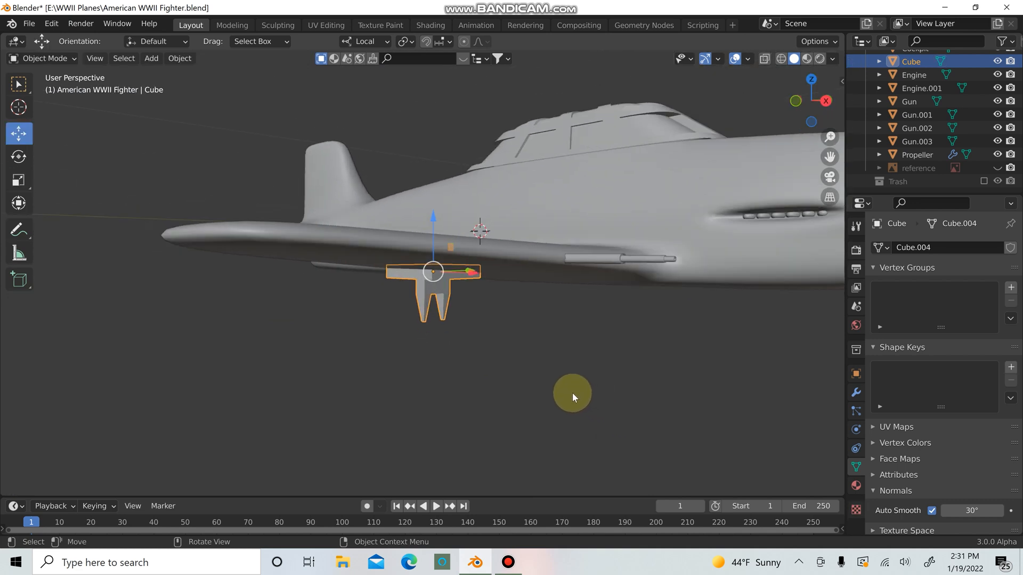
Add a cylinder mesh at the 3D cursor and shade it smooth
left_click(572, 392)
key("shift+a")
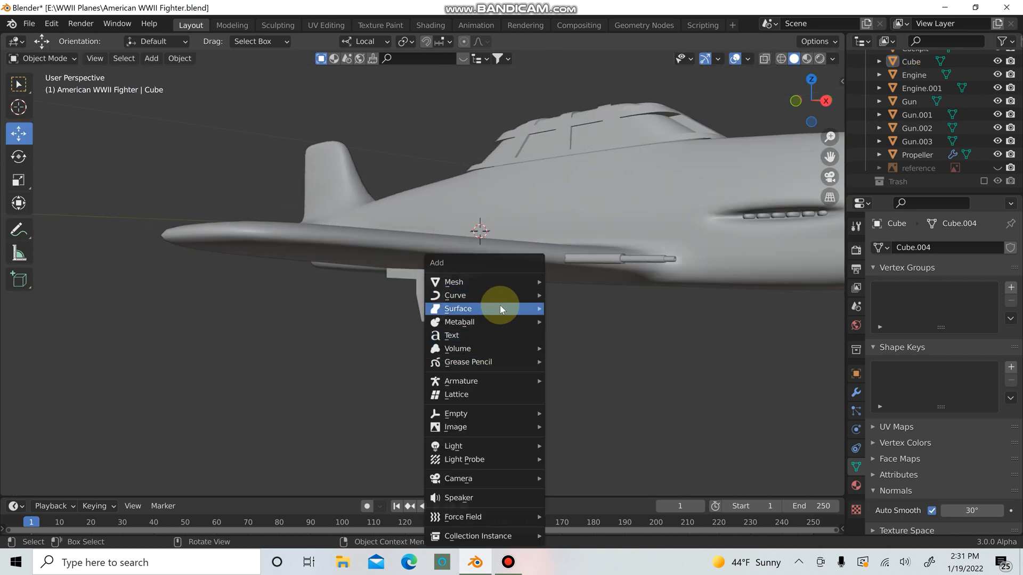
mouse_move(500, 281)
mouse_move(603, 22)
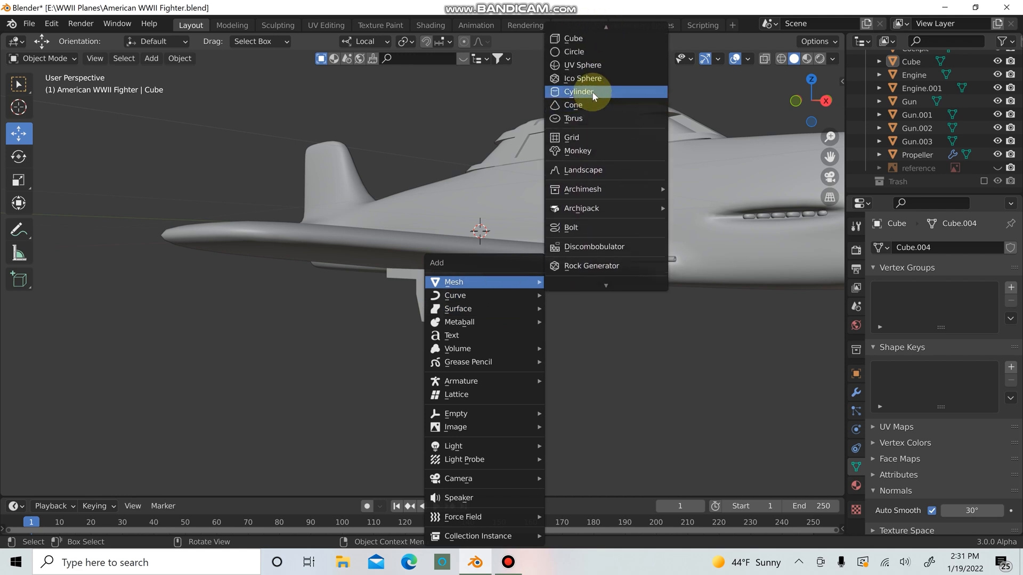
left_click(589, 92)
right_click(468, 149)
left_click(468, 152)
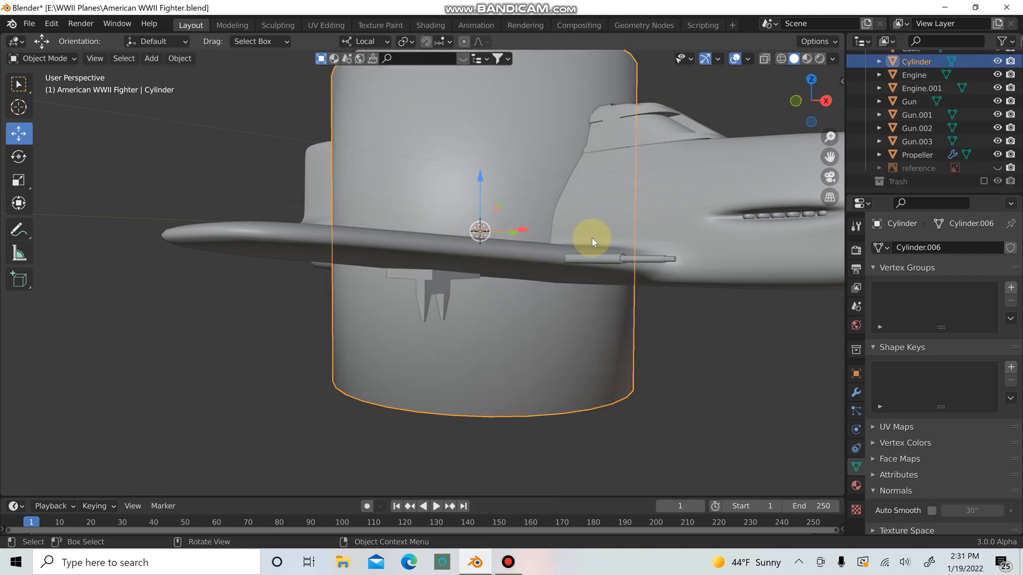
Try rotating the cylinder 90 degrees about its local X axis
type("rx")
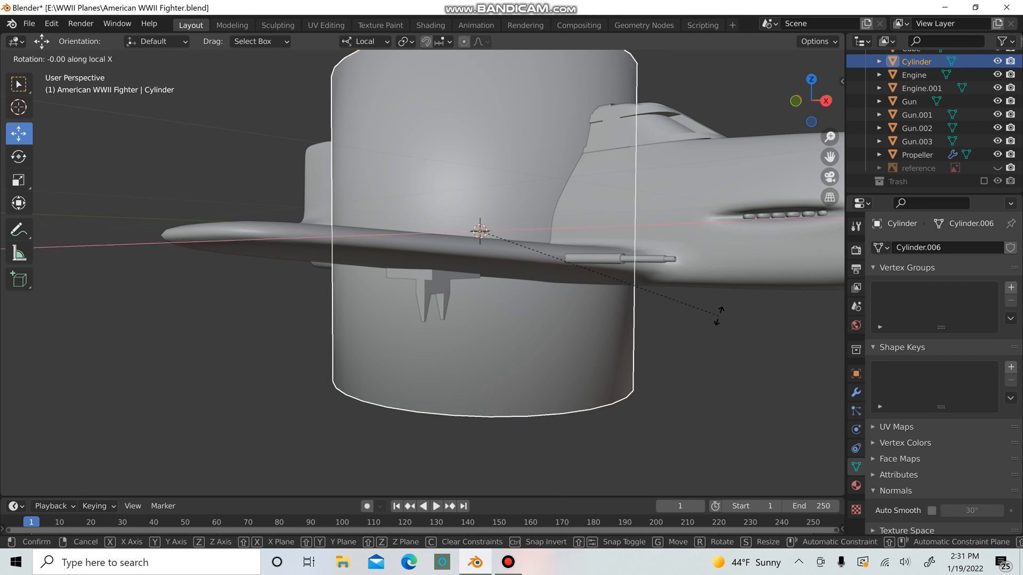
type("90")
key("Return")
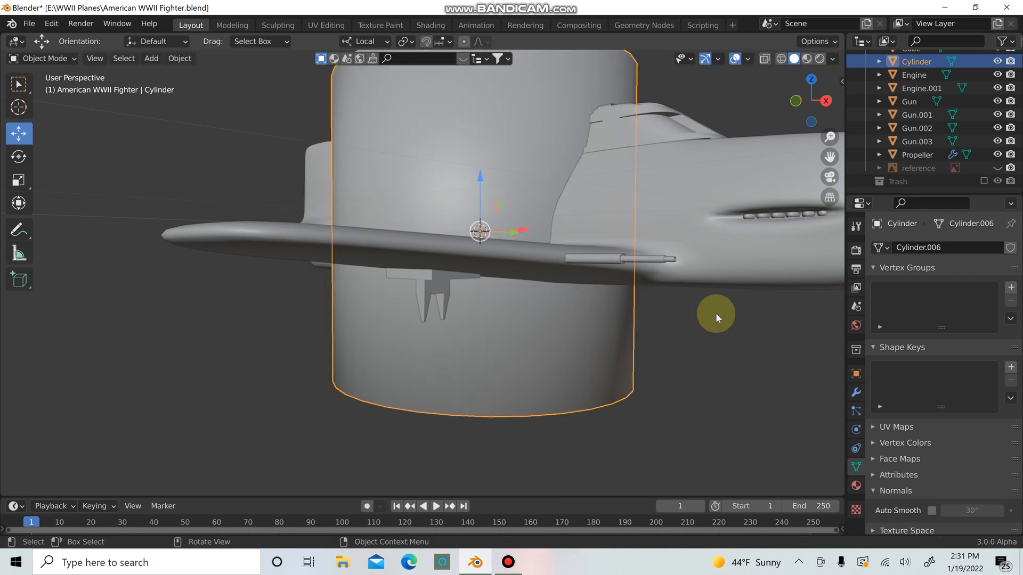
Rotate the cylinder 90 degrees about its local Y axis and shade it smooth with Auto Smooth at 30°
type("ry90")
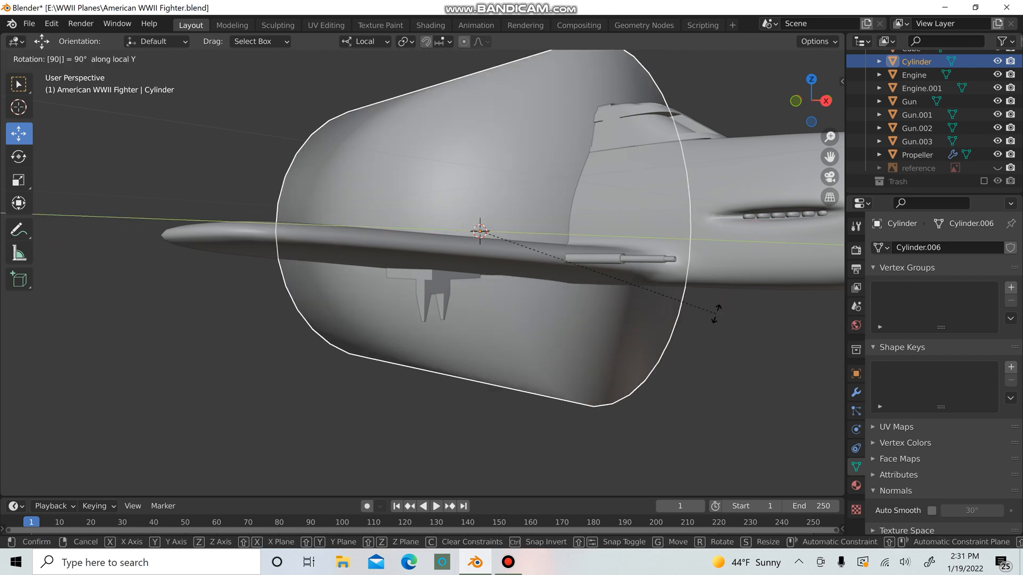
left_click(714, 315)
right_click(506, 157)
left_click(502, 155)
left_click(931, 510)
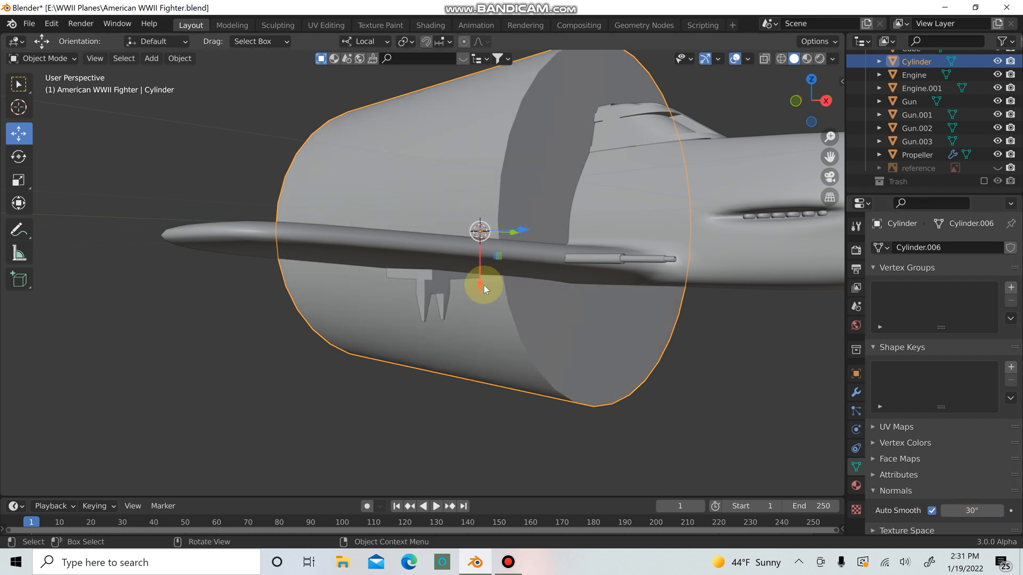
Lower the cylinder about 1.31 m along its local X axis to below the plane, and set the transform orientation to Global
left_click_drag(482, 284, 458, 496)
middle_click_drag(496, 404, 410, 183)
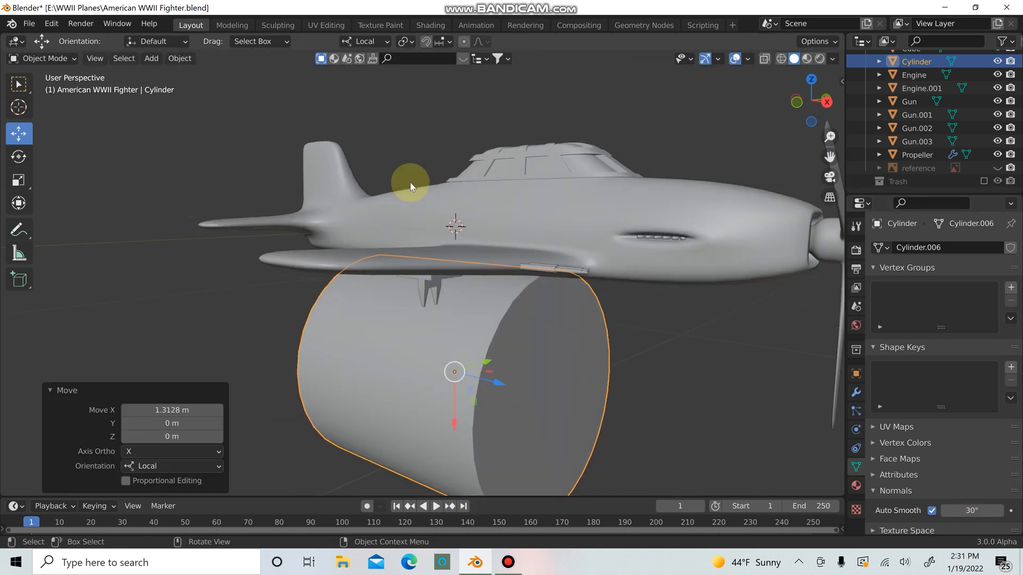
left_click(366, 41)
left_click(367, 80)
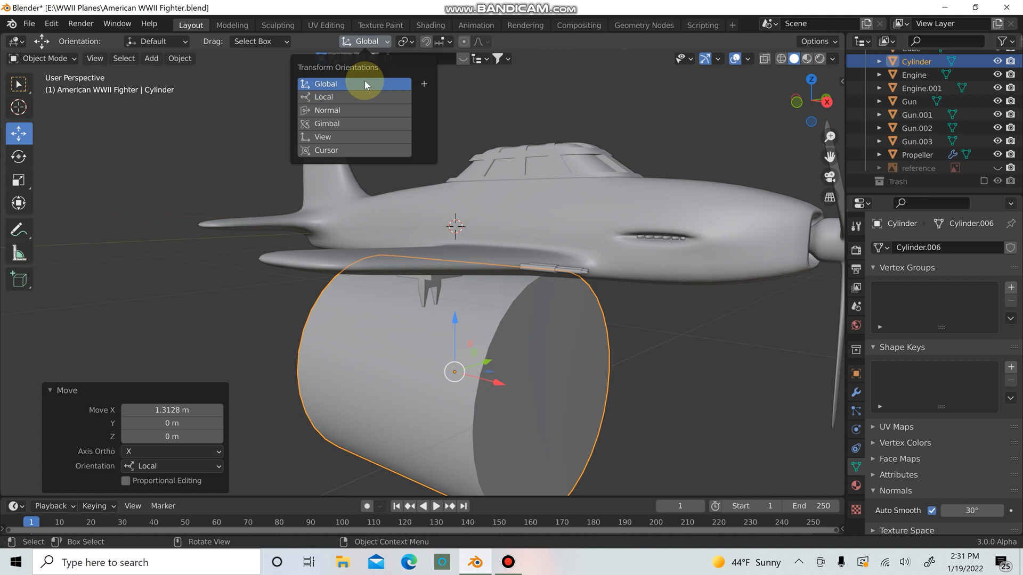
scroll(641, 411, "up", 5)
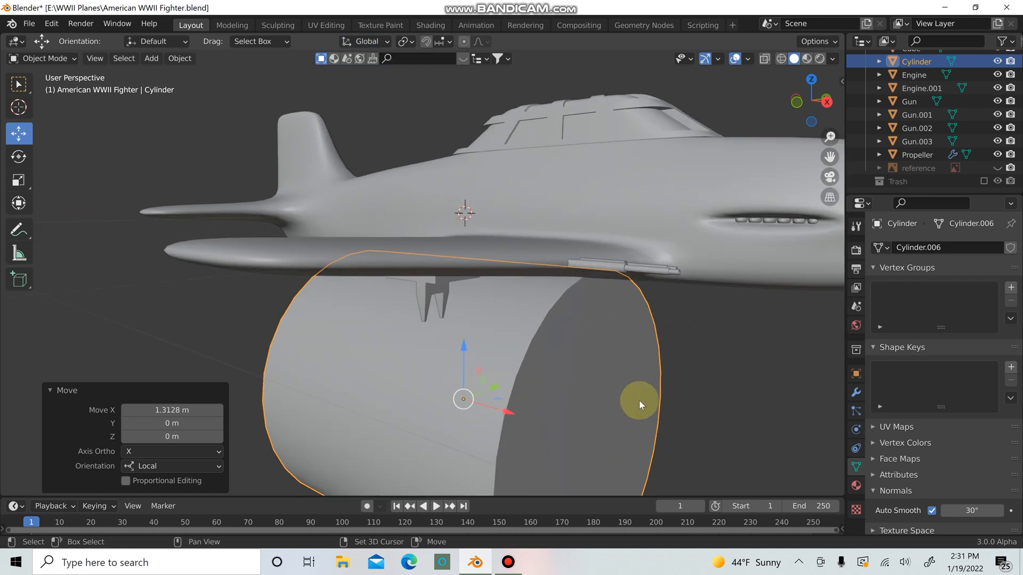
Scale the cylinder down to about 0.19 of its size and raise it about 0.45 m along Z
key("s")
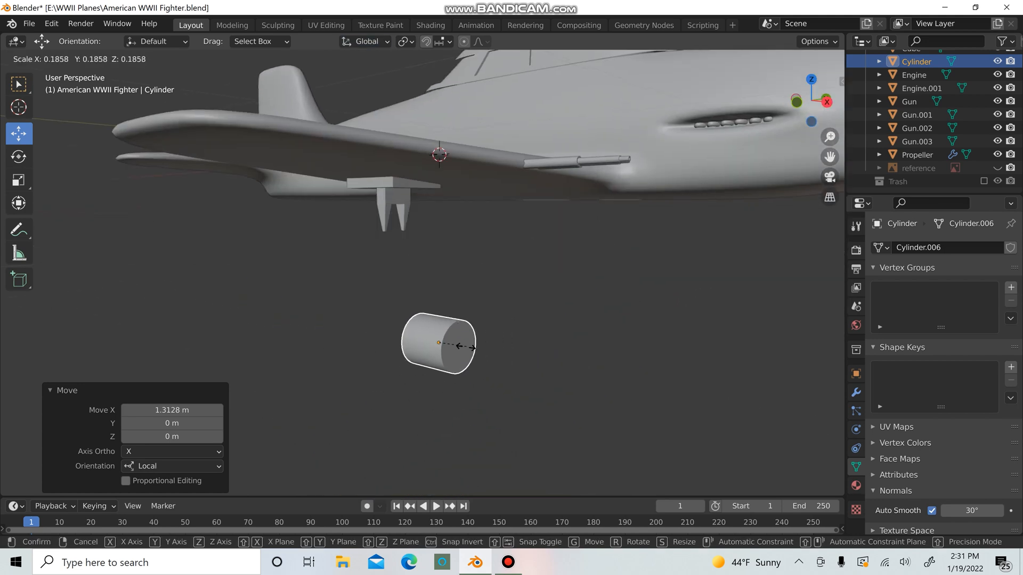
left_click(465, 347)
scroll(471, 344, "up", 2)
left_click_drag(445, 302, 447, 234)
Move the cylinder about 1.2 m along negative Y to beneath the bracket, and raise it about 0.34 m to the prongs
key("KP_3")
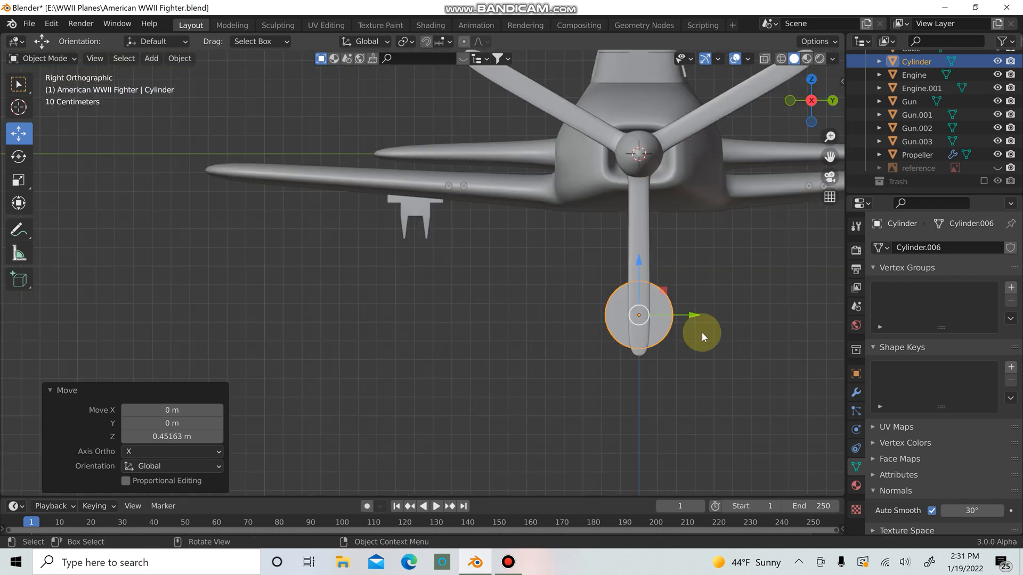
left_click_drag(703, 318, 469, 325)
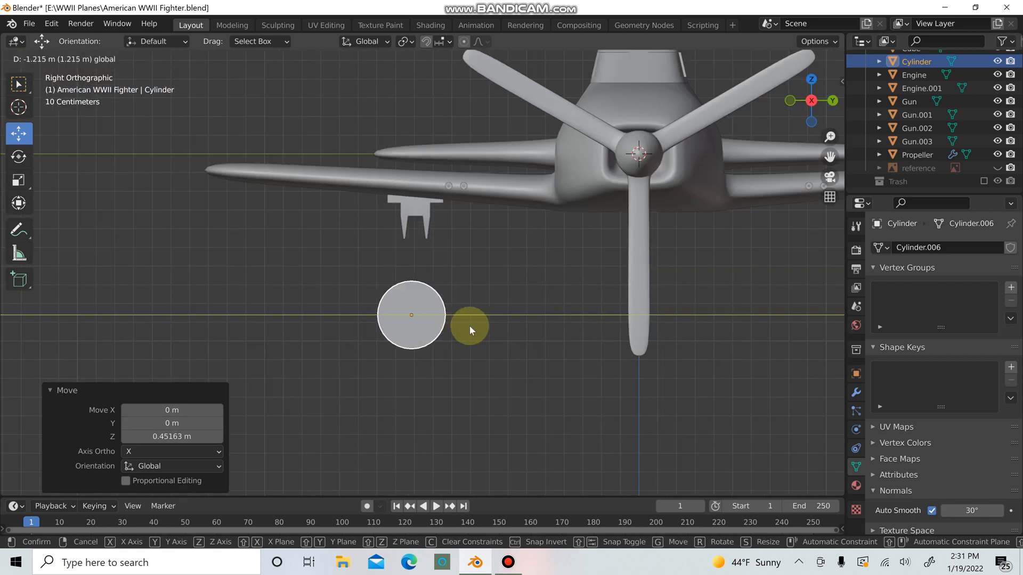
scroll(452, 327, "up", 2)
left_click_drag(451, 360, 463, 360)
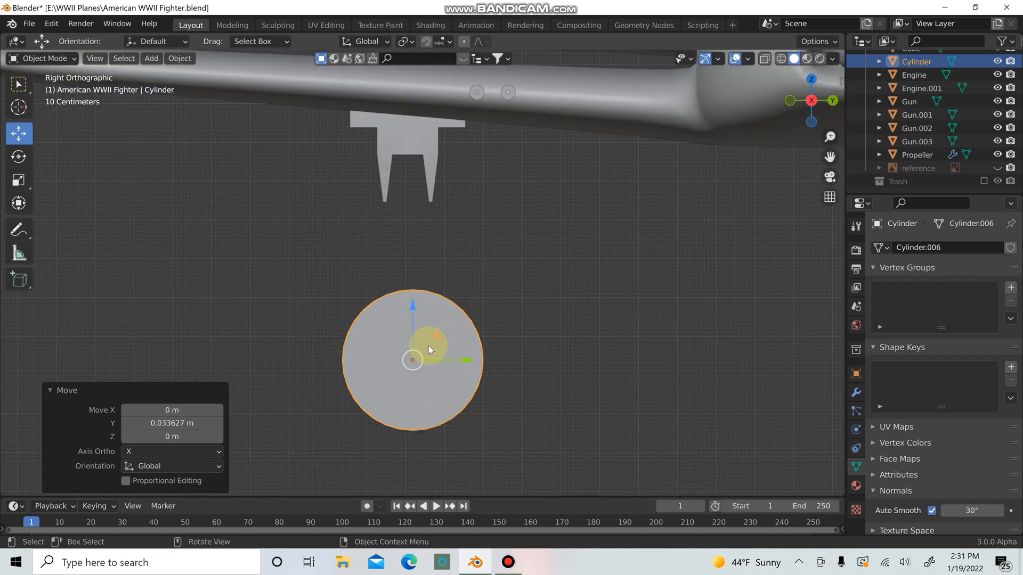
left_click(439, 311)
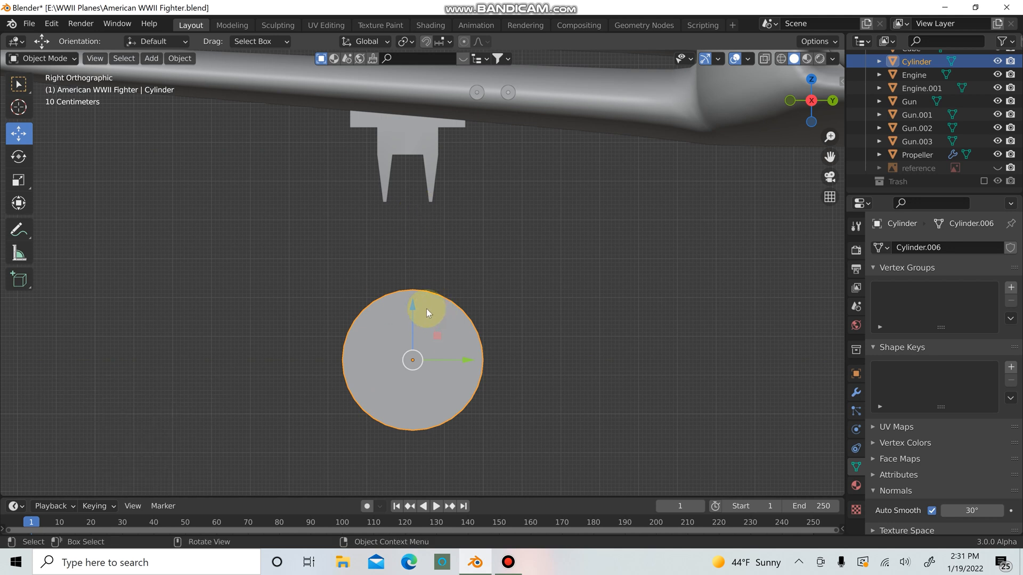
left_click_drag(416, 308, 431, 173)
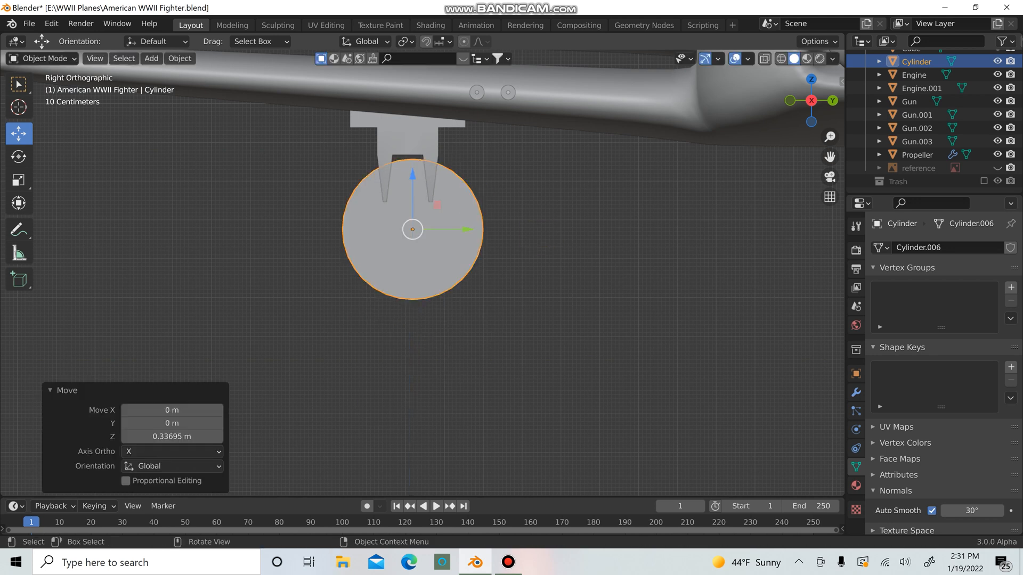
Scale the cylinder down to 0.439 and shift it about -0.017 m along Y beneath the prong tips
key("s")
left_click(469, 234)
scroll(549, 243, "up", 5)
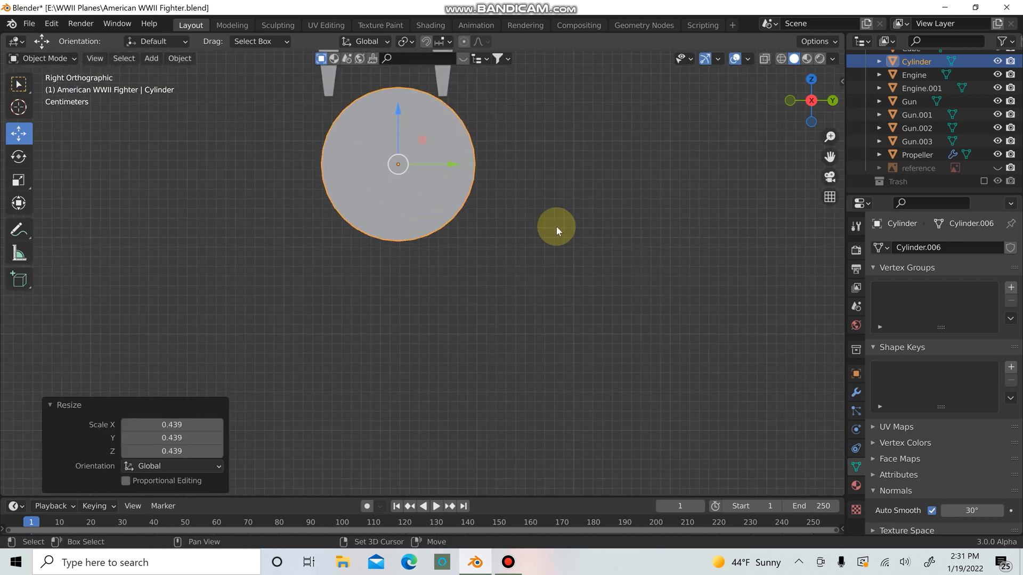
left_click_drag(491, 279, 474, 279)
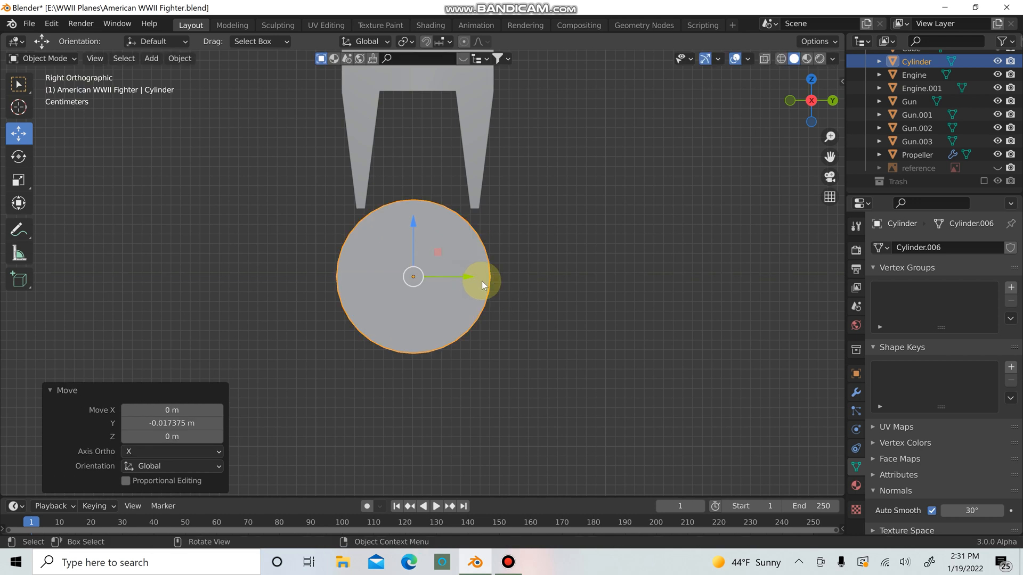
Fine-tune the cylinder's size, ending with a 1.03 scale-up, and fit it centred between the bracket's prong tips
key("s")
left_click(486, 298)
left_click_drag(413, 235, 429, 196)
left_click_drag(456, 234, 471, 238)
key("s")
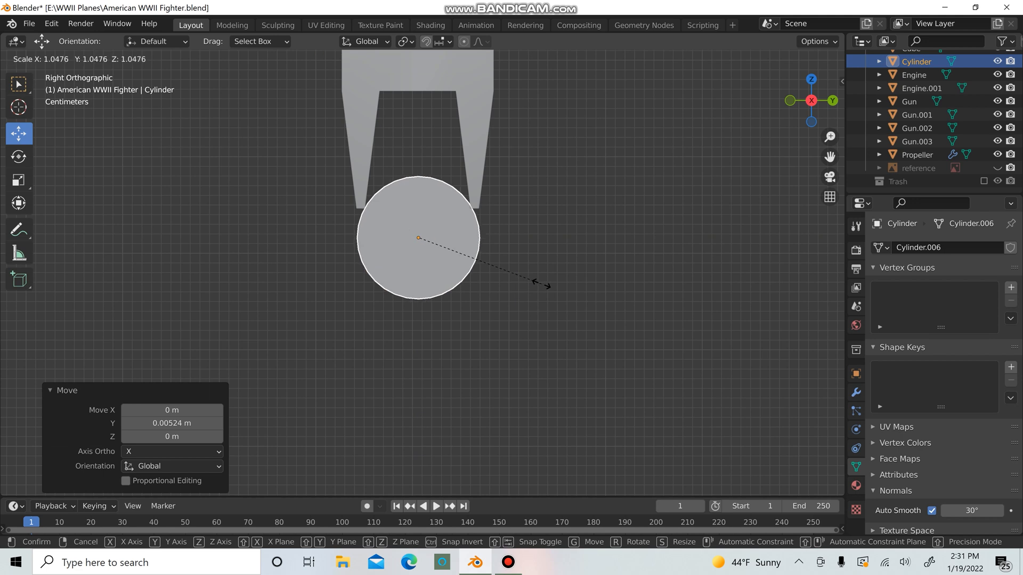
left_click(535, 280)
scroll(533, 272, "up", 6)
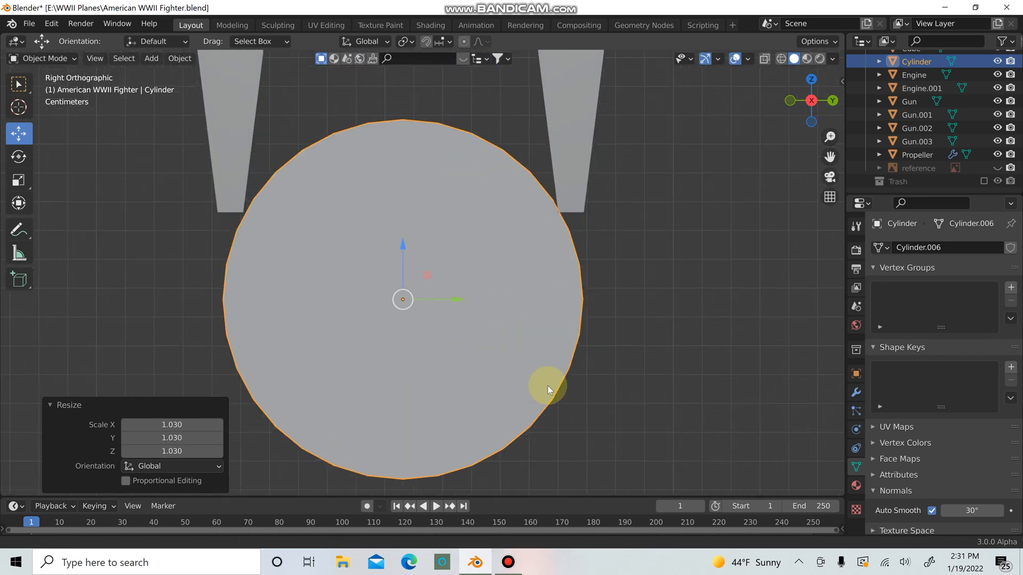
left_click_drag(457, 299, 456, 299)
Move the cylinder about 0.79 m along X so it sits directly under the bracket's prongs
scroll(639, 288, "down", 4)
middle_click_drag(667, 280, 537, 266)
key("KP_1")
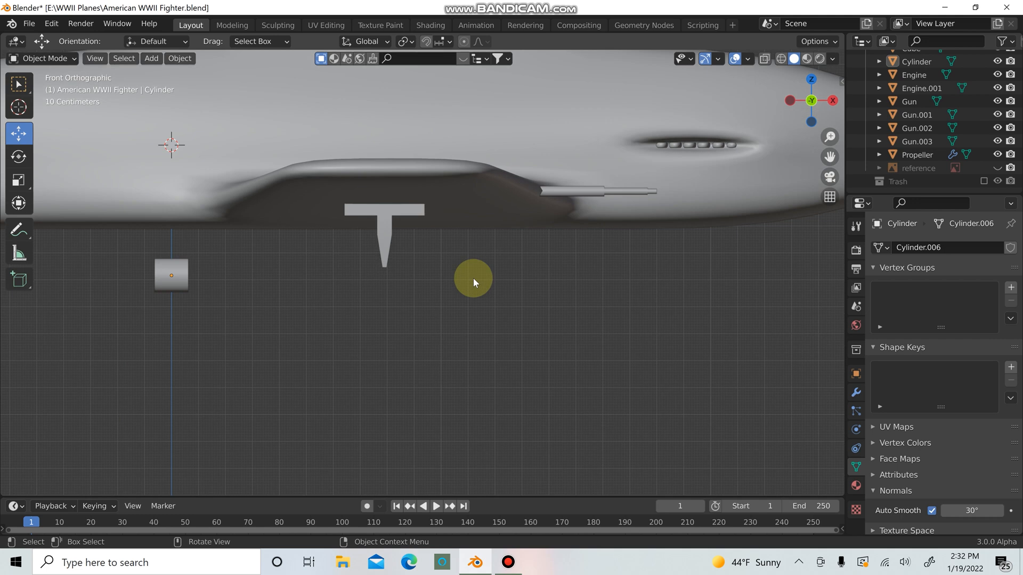
scroll(421, 276, "down", 2)
left_click(255, 283)
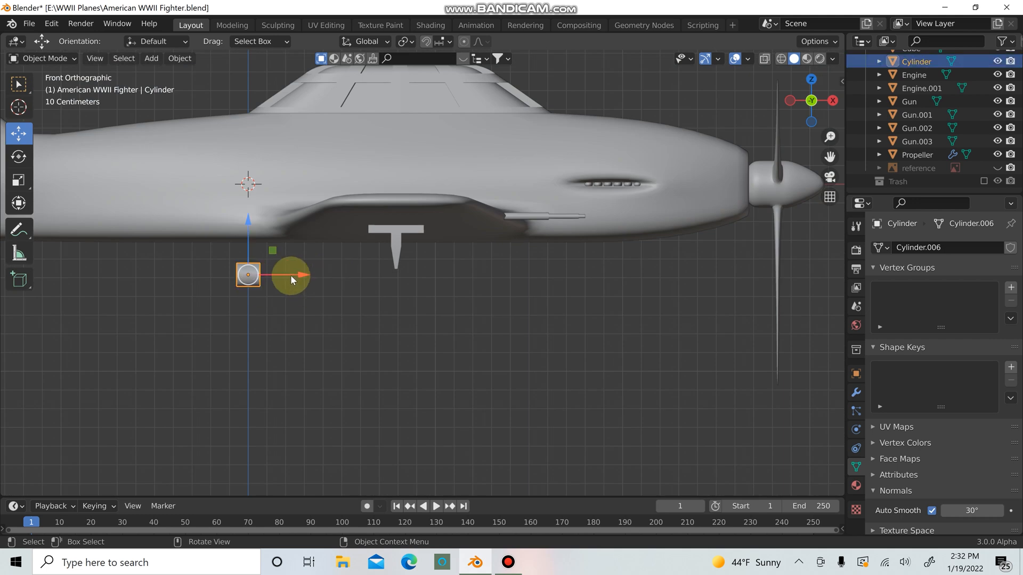
key("g")
key("x")
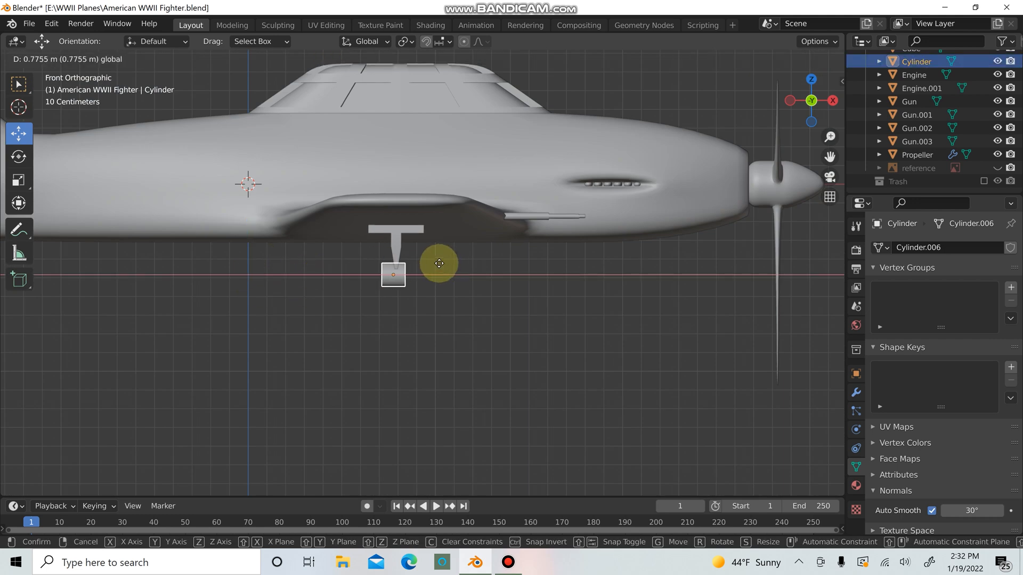
left_click(444, 263)
scroll(426, 280, "up", 6)
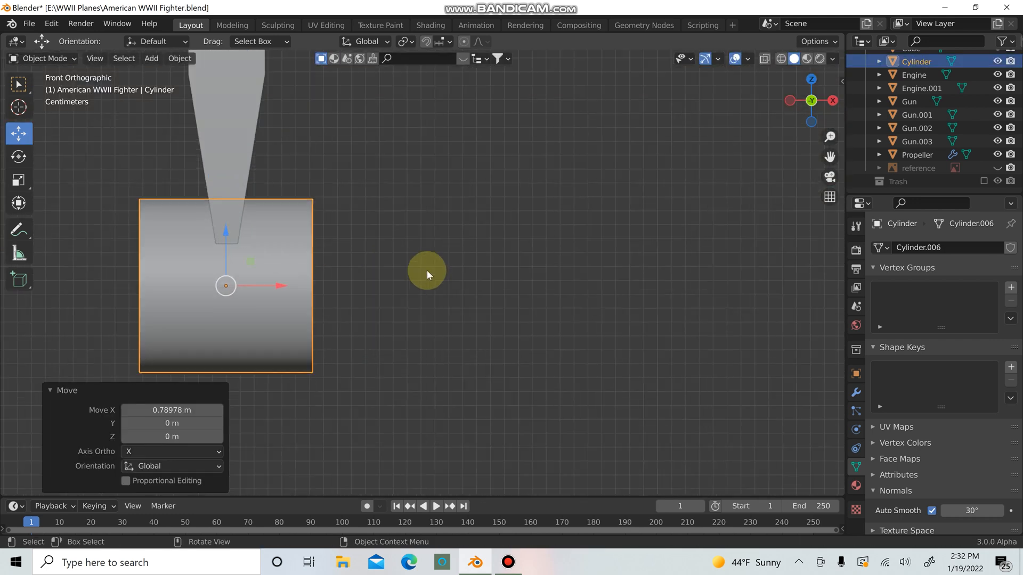
scroll(612, 286, "down", 3)
middle_click_drag(613, 286, 423, 292)
left_click(421, 290)
key("Tab")
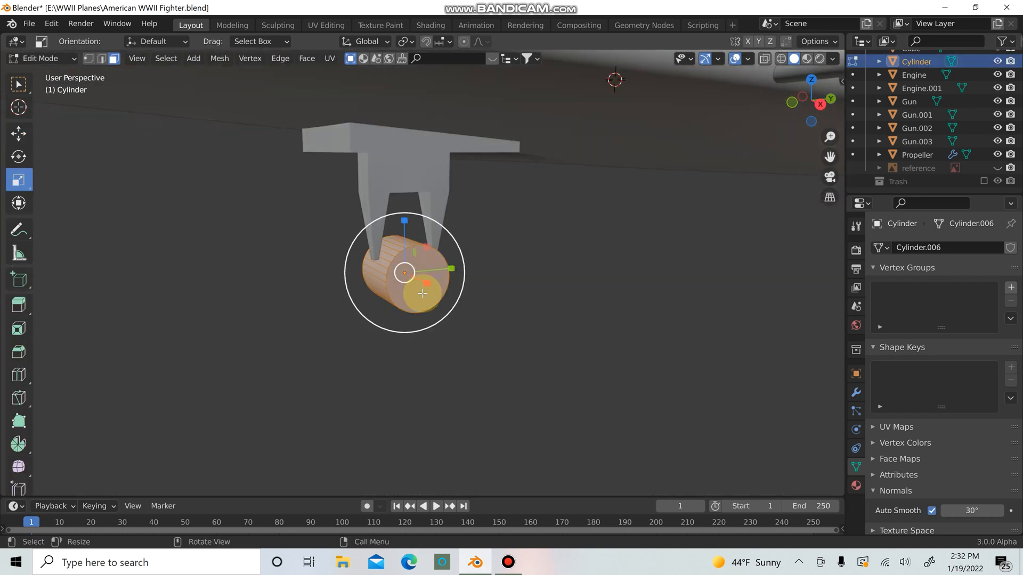
key("Tab")
Rename the bracket object under the wing as "bomb holder"
left_click(567, 298)
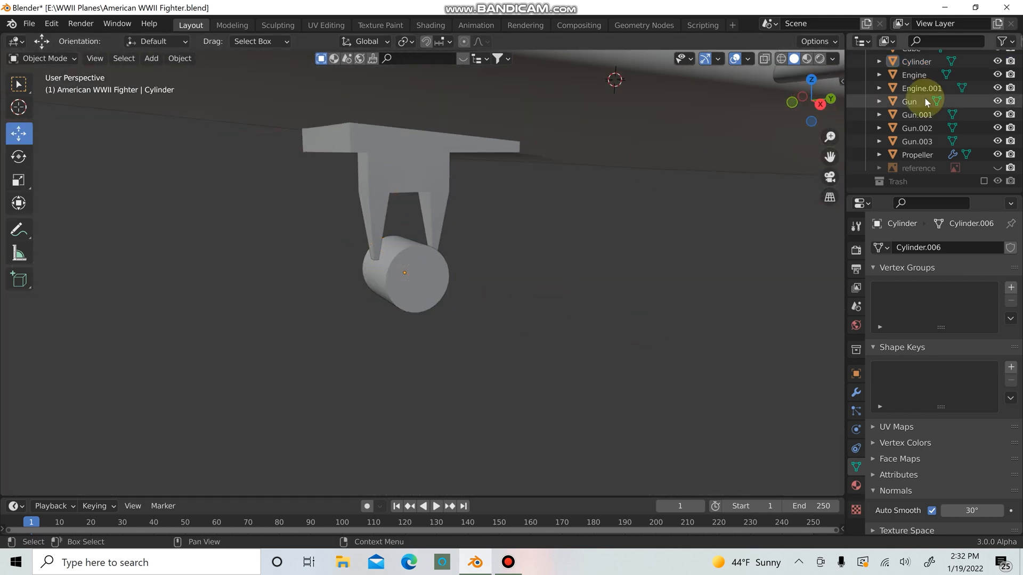
left_click(437, 160)
scroll(931, 91, "up", 2)
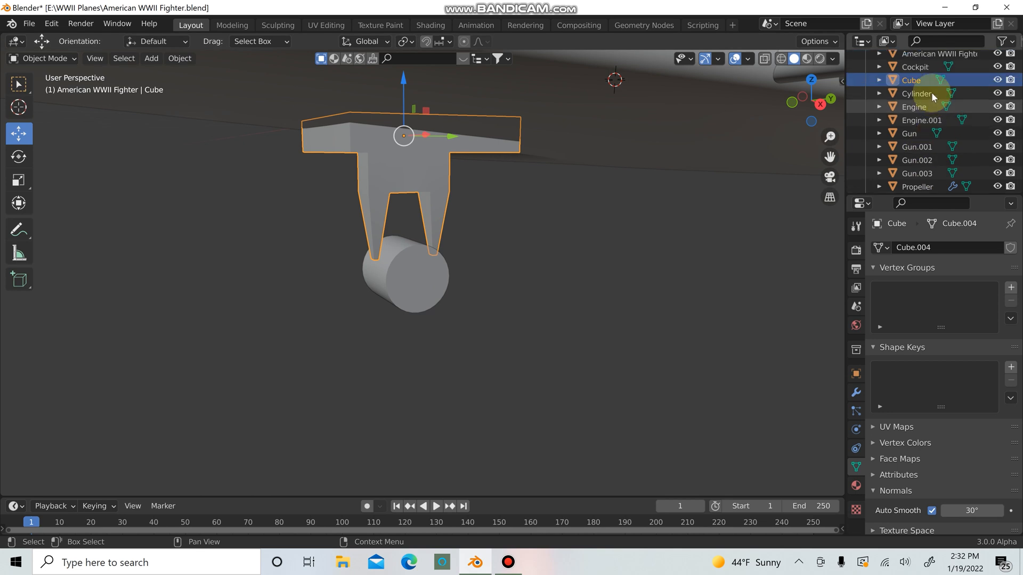
double_click(925, 80)
scroll(925, 83, "up", 2)
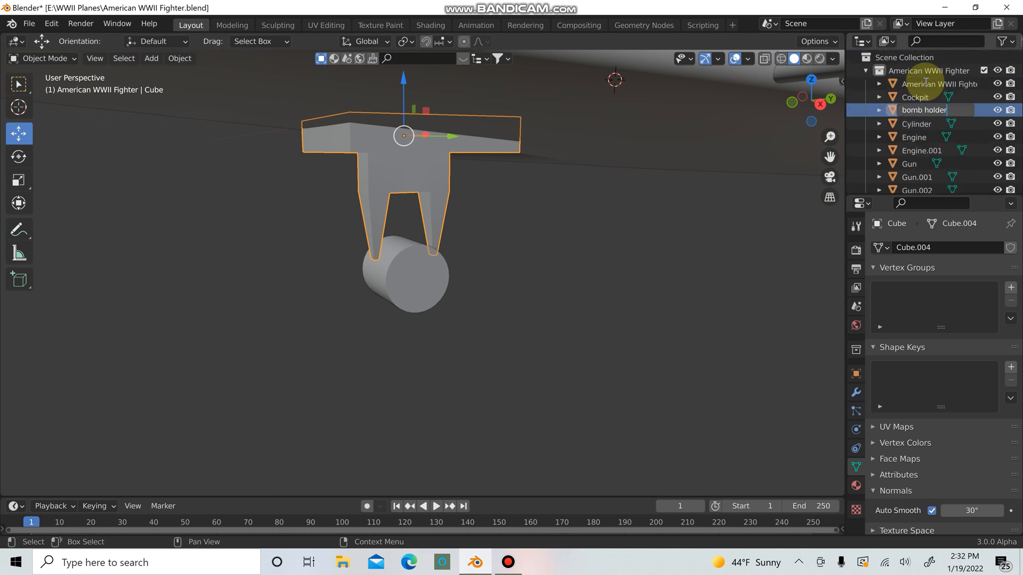
key("Return")
Rename the cylinder object as "bomb"
left_click(407, 300)
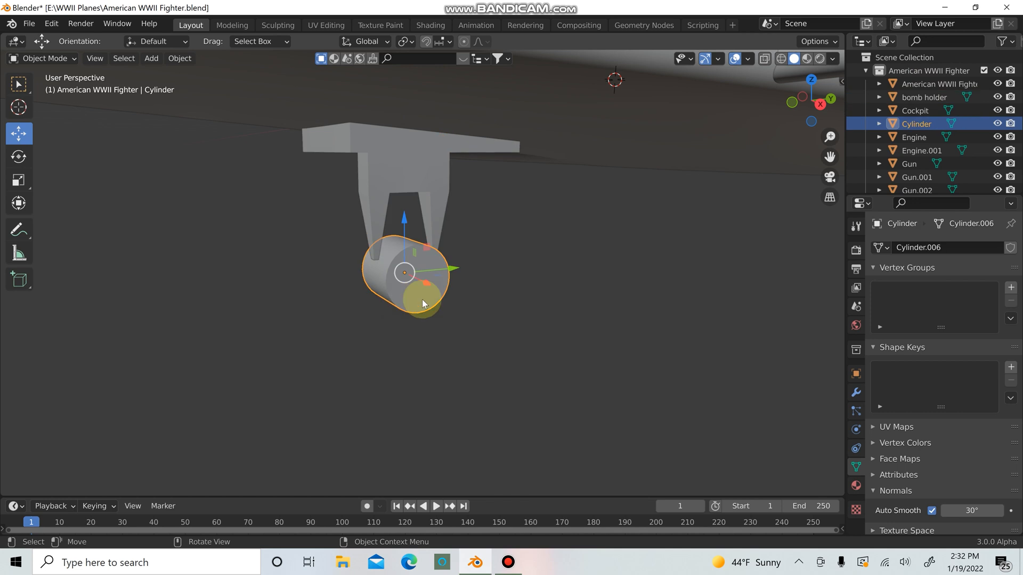
double_click(913, 111)
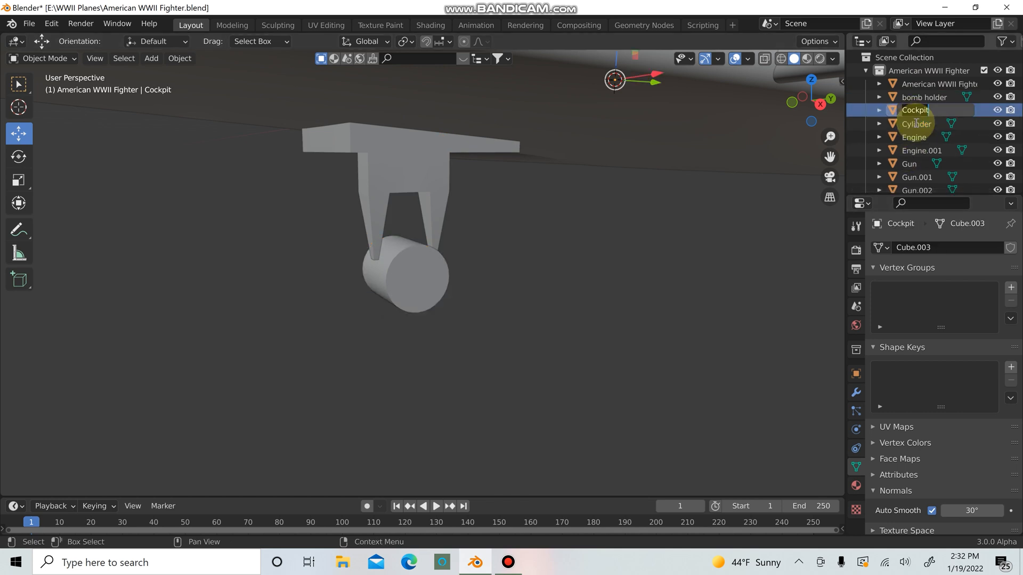
left_click(915, 122)
left_click(916, 123)
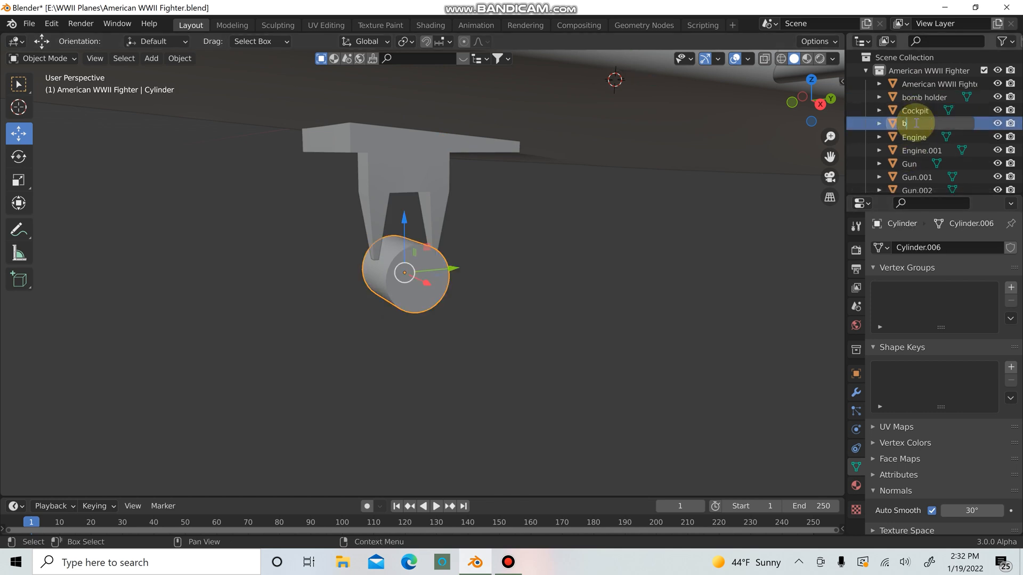
type("bomb")
key("Return")
Move the bomb's front end face about 0.2 m forward along X and scale that face to 0.619
middle_click_drag(602, 278, 485, 308)
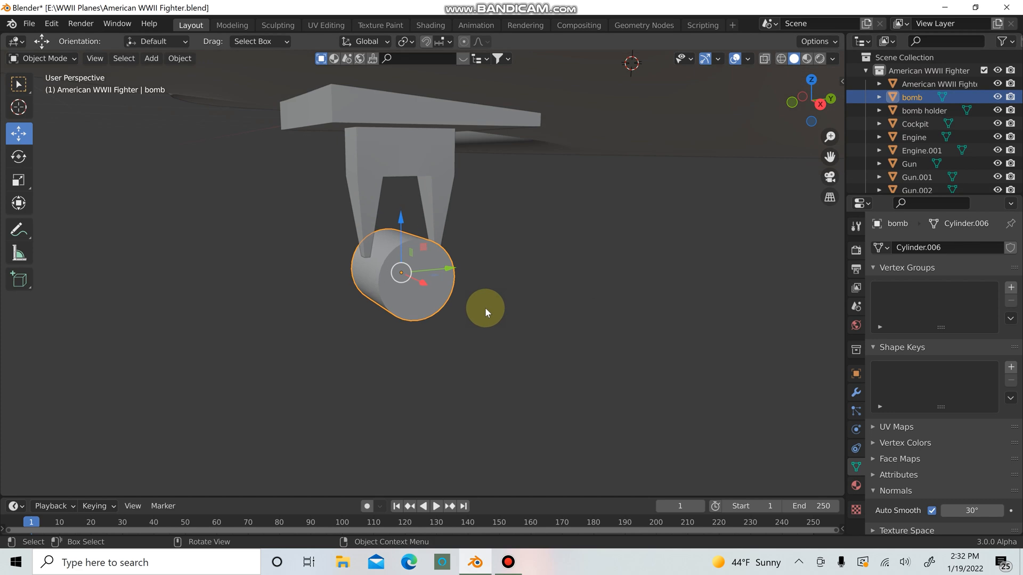
key("Tab")
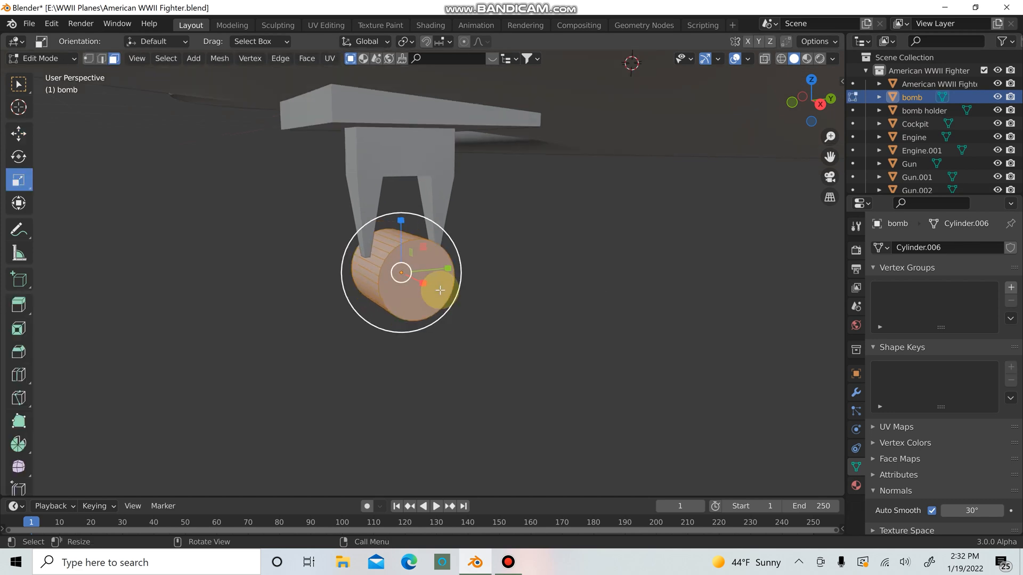
middle_click_drag(416, 281, 518, 315)
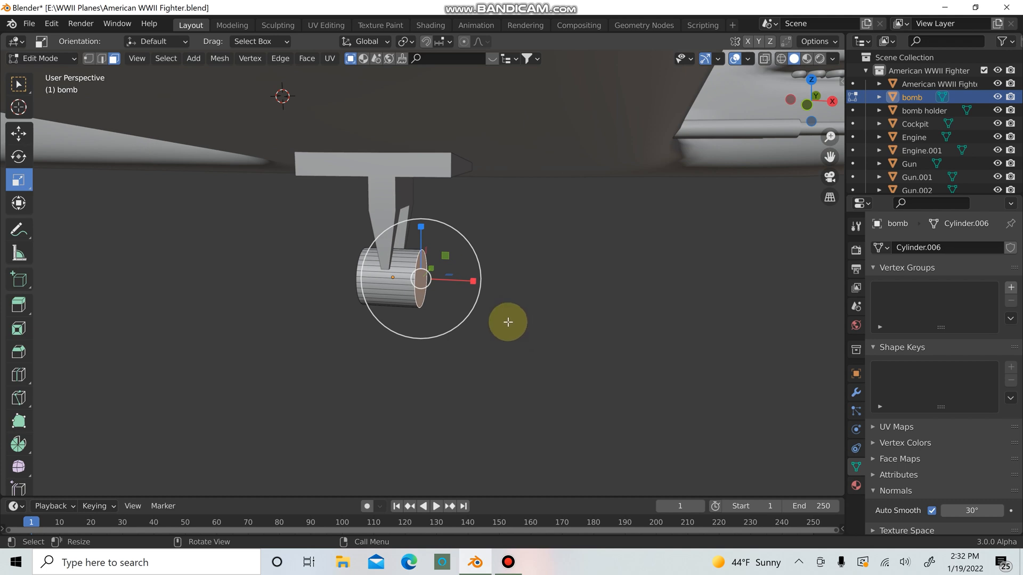
left_click(18, 133)
left_click_drag(473, 281, 585, 293)
key("s")
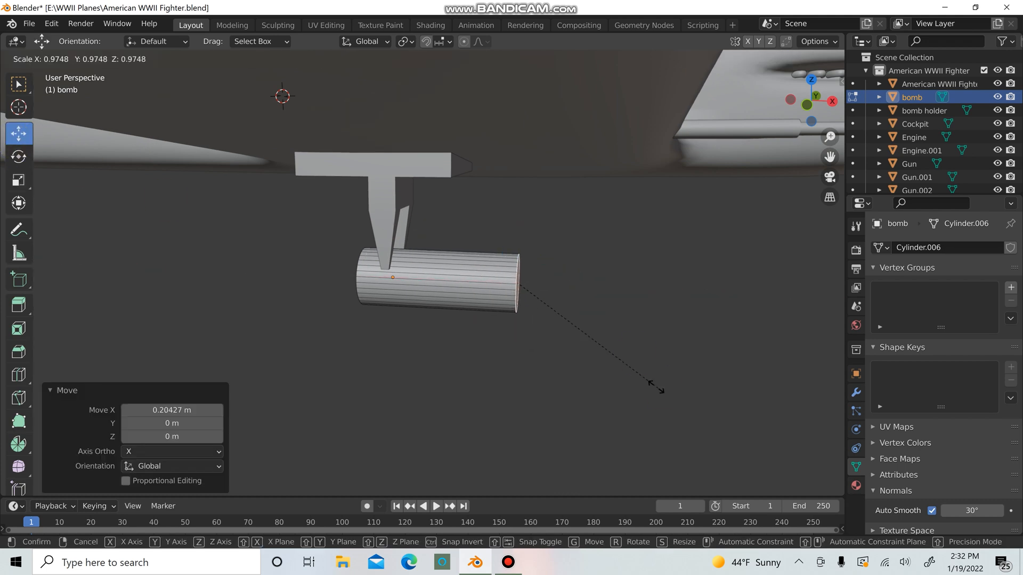
left_click(640, 326)
Extrude the bomb's rear end face about 0.25 m backward along X and scale it down into a taper
middle_click_drag(640, 327, 329, 302)
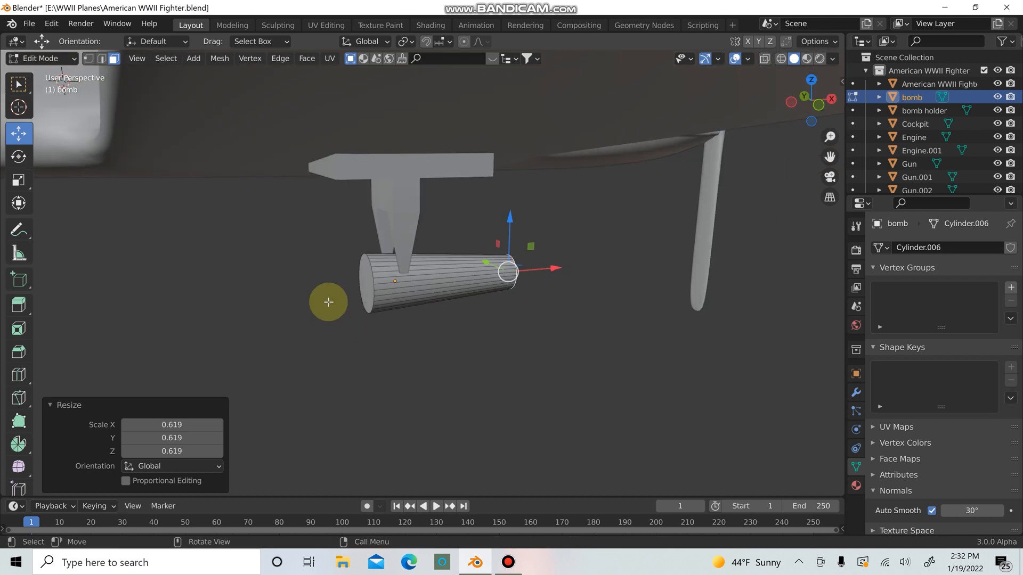
left_click(363, 286)
key("g")
key("x")
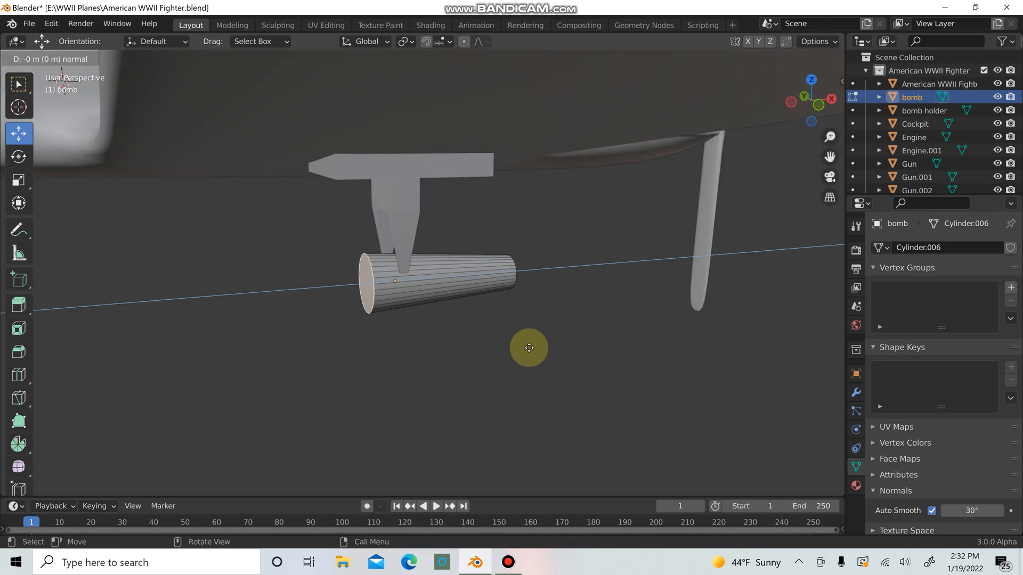
left_click(405, 361)
key("s")
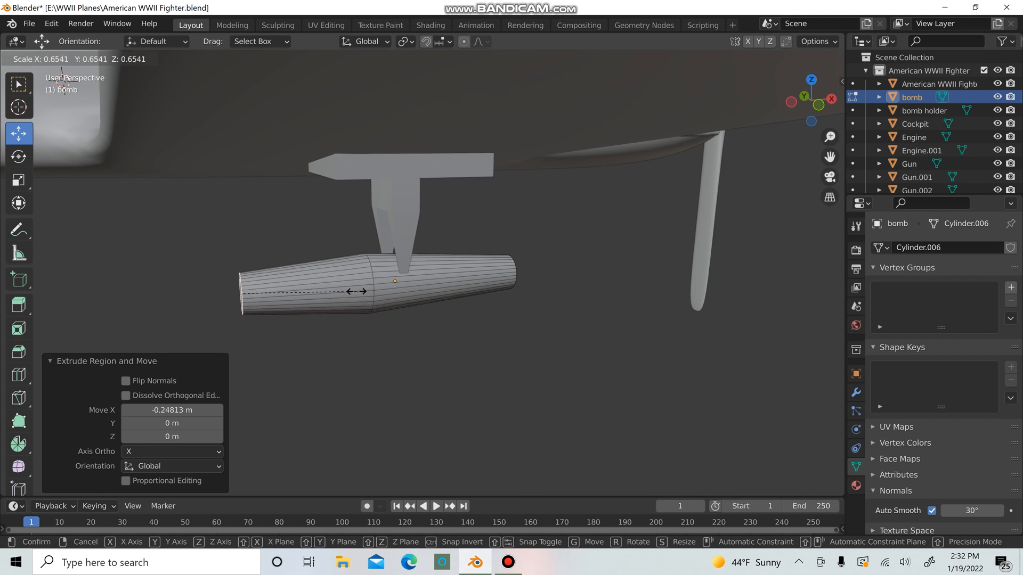
left_click(331, 270)
Try extruding the bomb's front end face about 0.11 m along X, and undo the extrusion
middle_click_drag(330, 270, 319, 301)
middle_click_drag(472, 317, 580, 324)
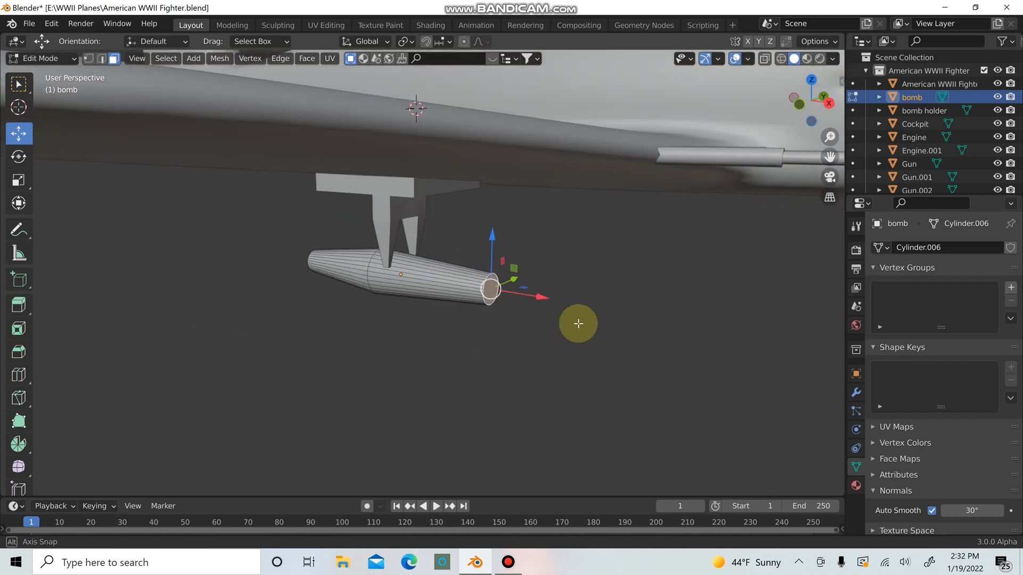
key("s")
right_click(579, 399)
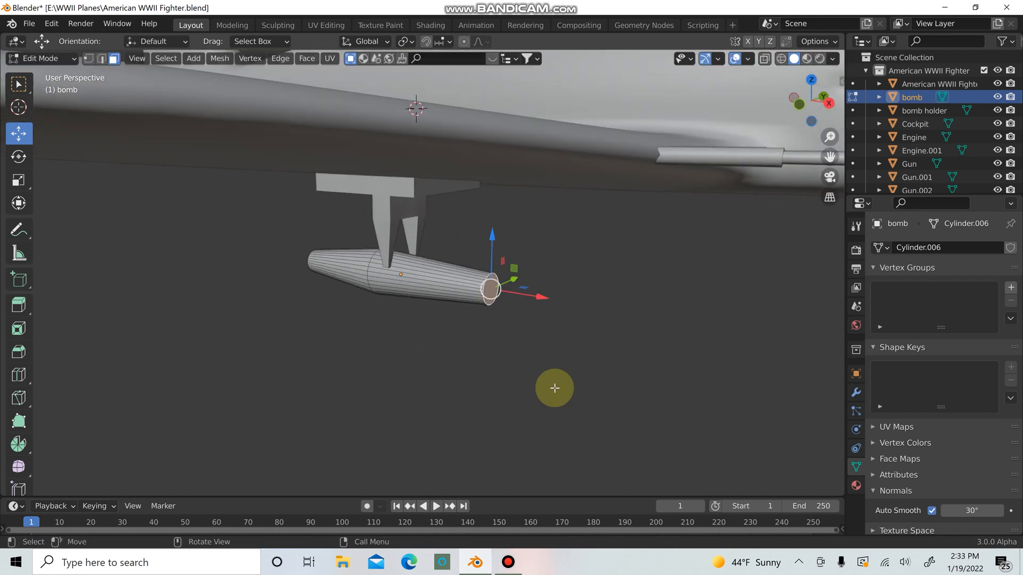
key("e")
key("x")
left_click(602, 402)
key("s")
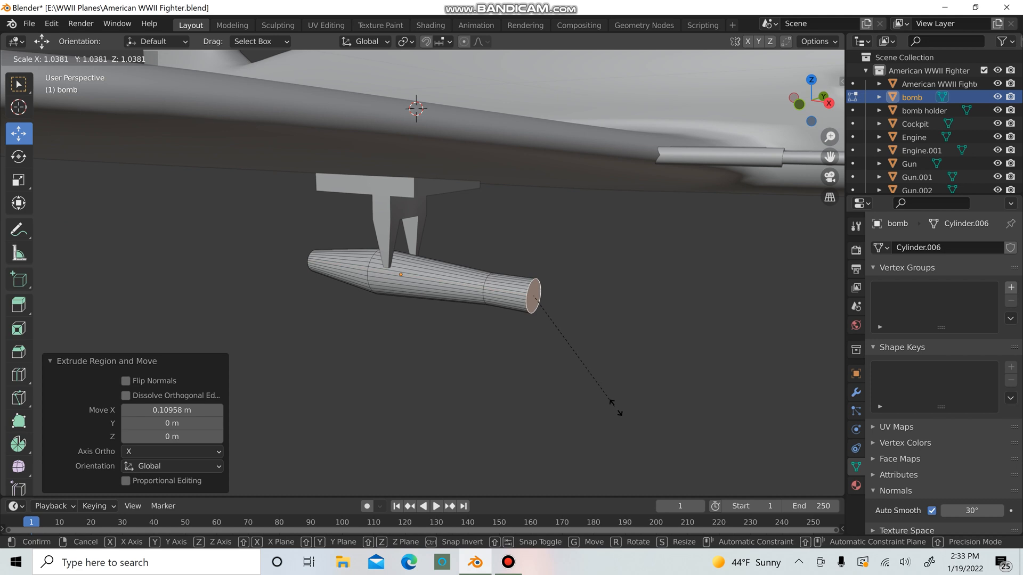
right_click(678, 441)
key("ctrl+z")
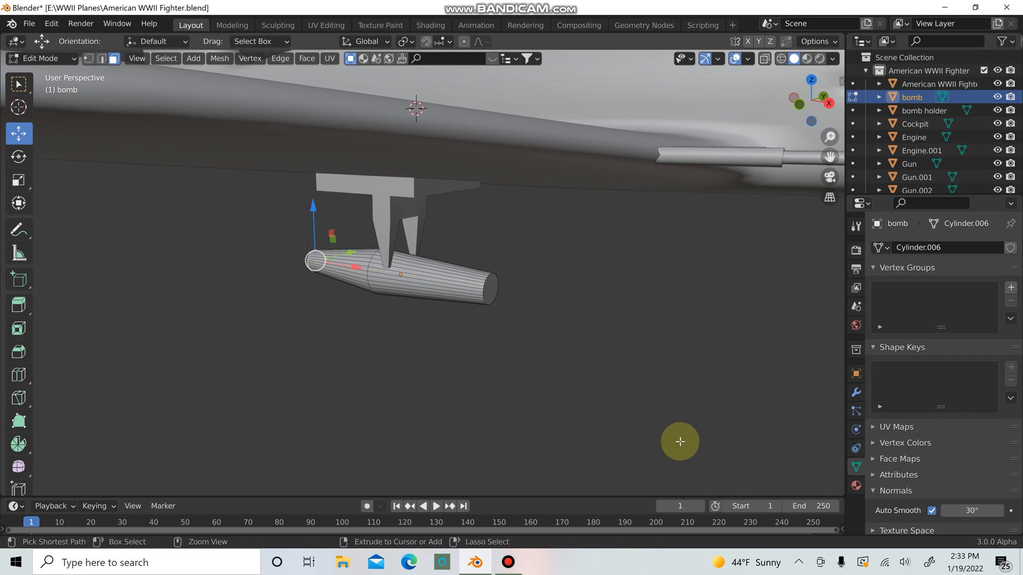
Add one centred loop cut around the front section of the bomb
key("ctrl+r")
left_click(447, 270)
right_click(447, 271)
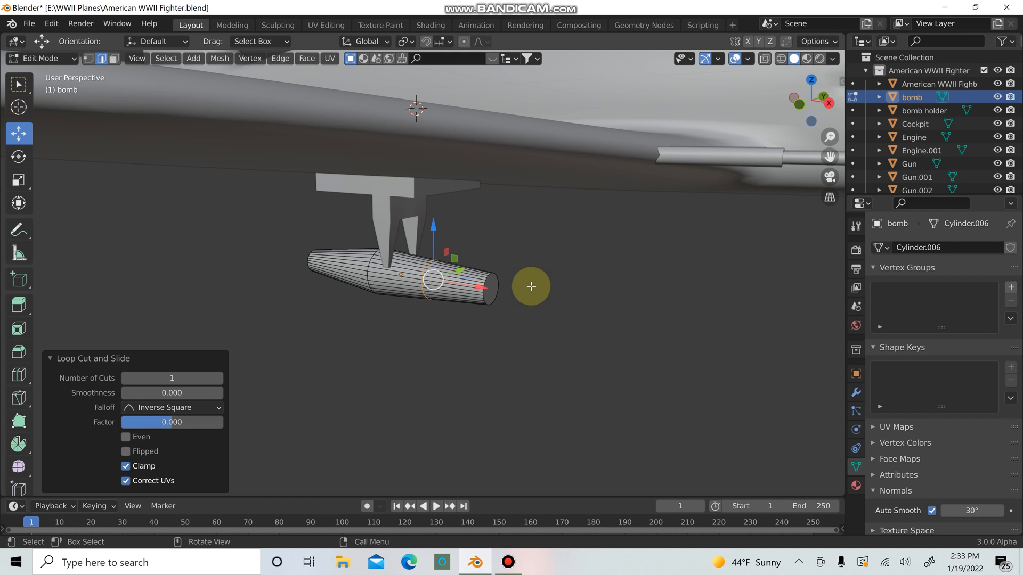
Scale the bomb's front end face to 3.096 and move it about 0.23 m forward along X
left_click(492, 292)
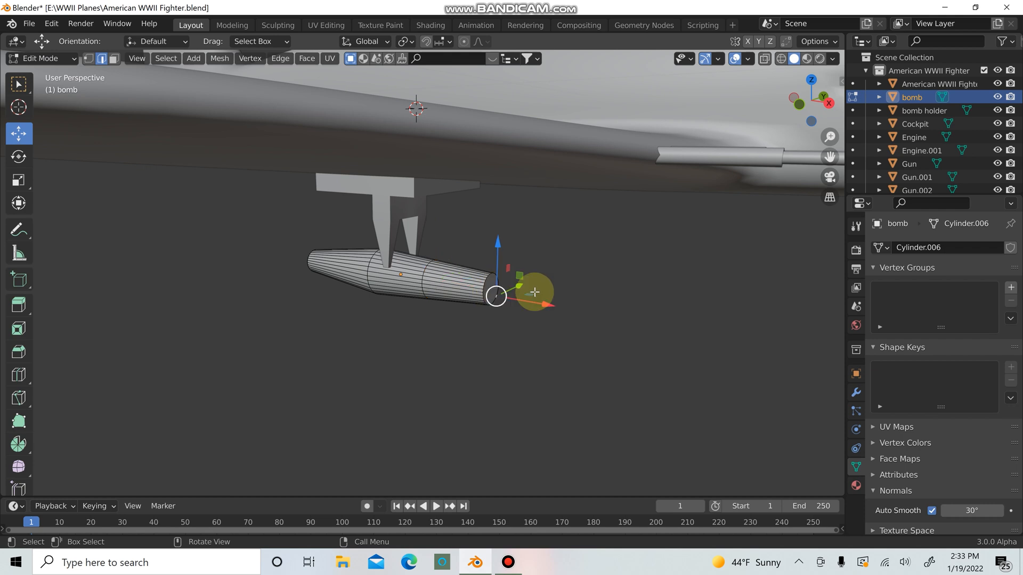
key("3")
left_click(486, 293)
key("s")
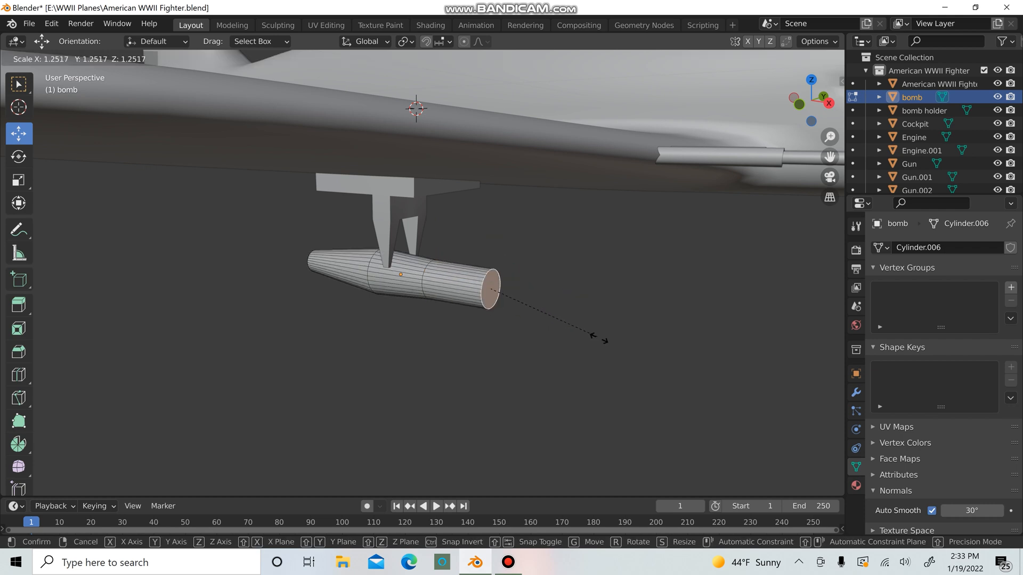
left_click(738, 436)
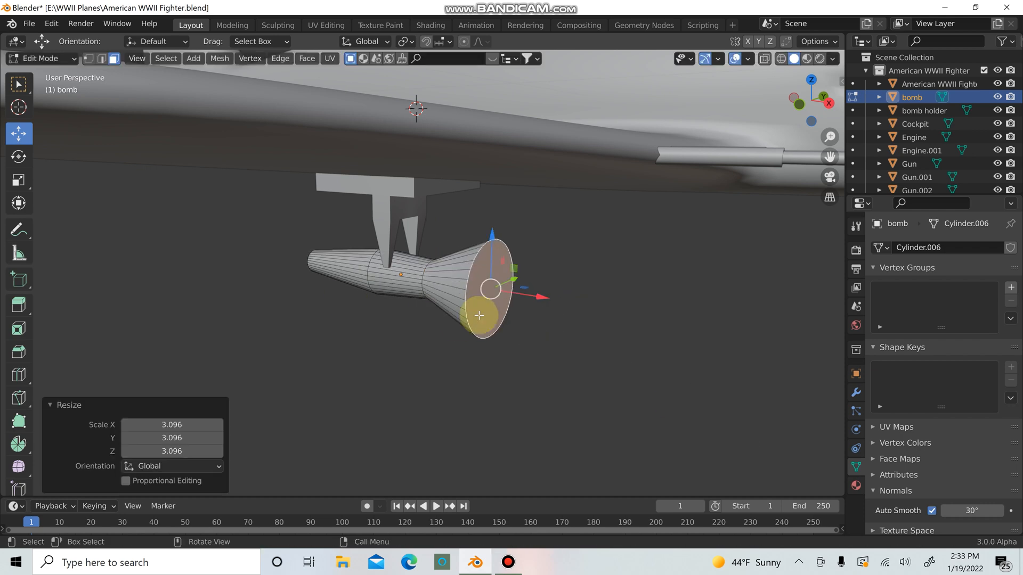
left_click_drag(541, 297, 633, 345)
Extrude the bomb's front face about 0.17 m along X and scale it down into a pointed nose
key("g")
key("x")
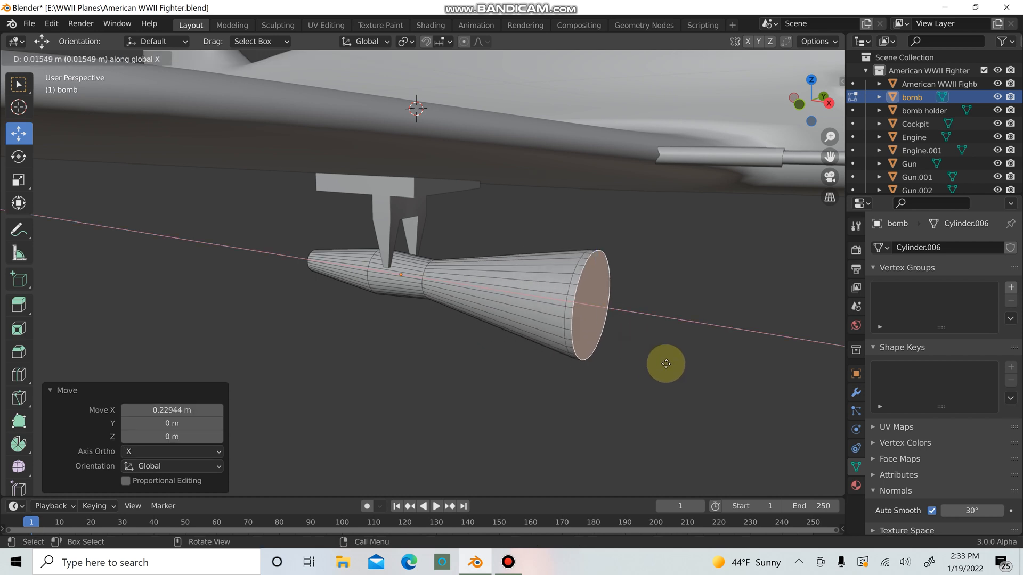
left_click(722, 387)
key("s")
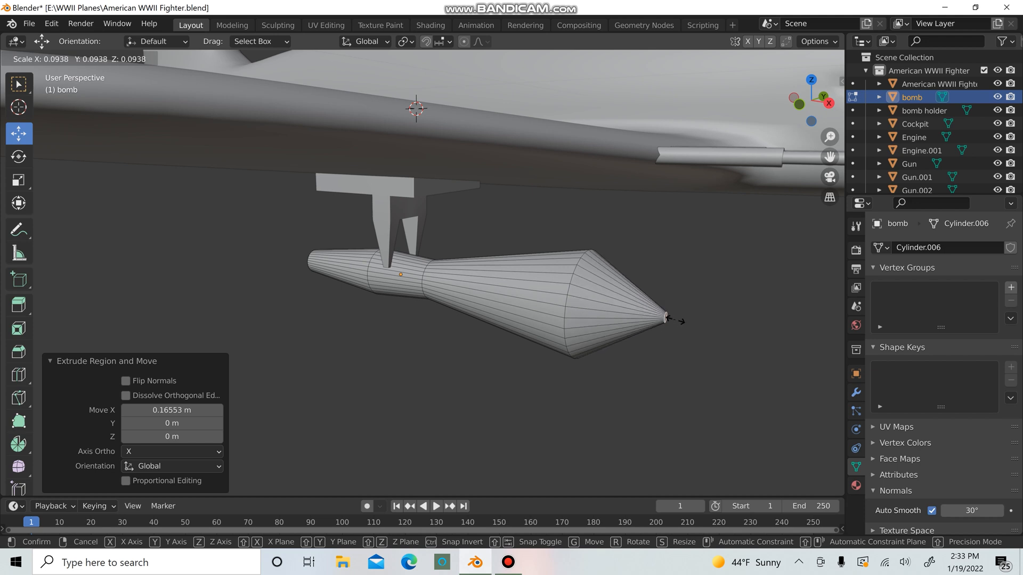
left_click(714, 346)
key("Tab")
scroll(664, 341, "down", 8)
left_click(652, 332)
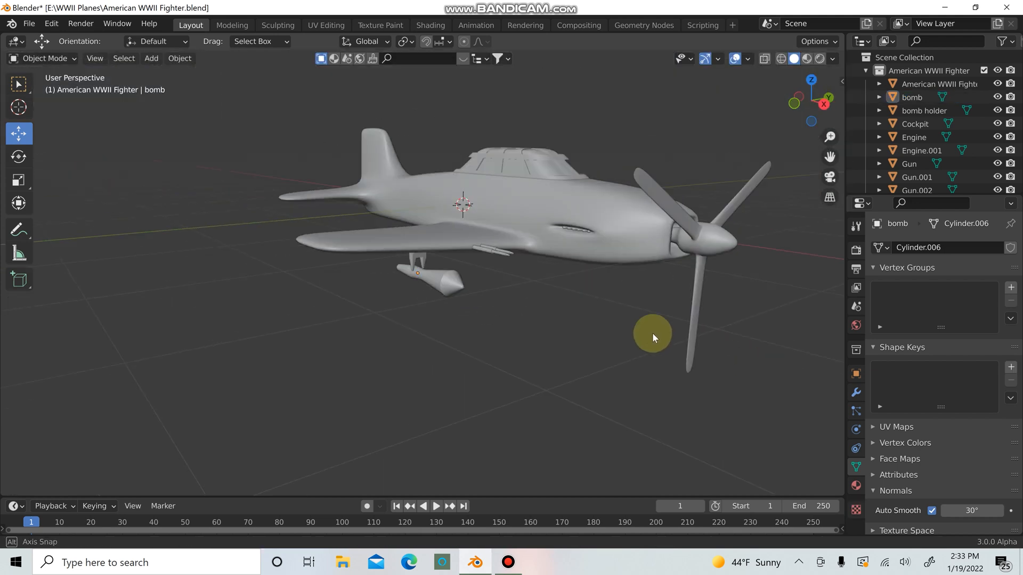
Move the whole bomb about 0.1 m backward along X beneath the bomb holder in front view
middle_click_drag(651, 333, 458, 330)
scroll(452, 296, "up", 5)
left_click(472, 283)
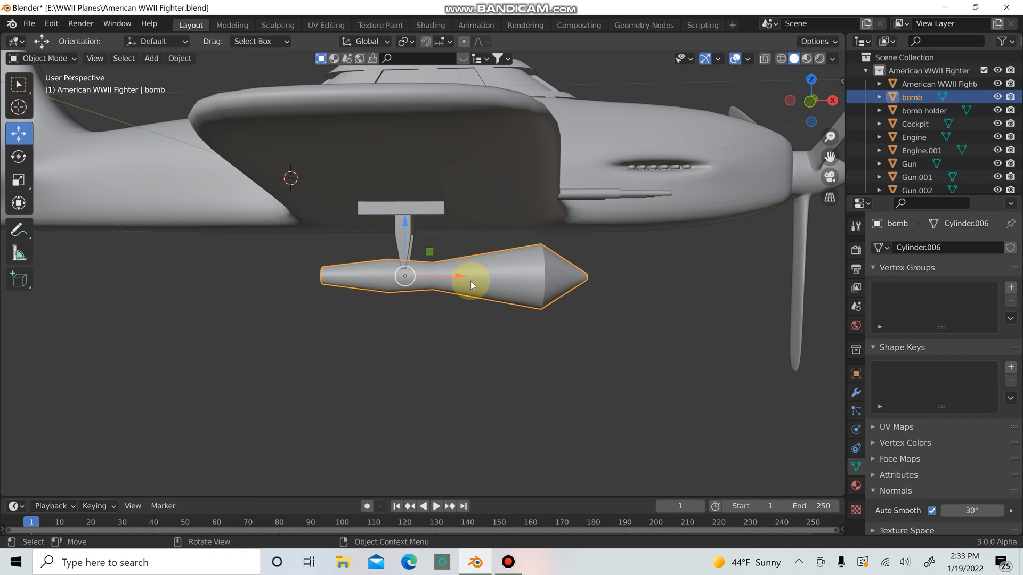
key("KP_1")
scroll(450, 299, "up", 4)
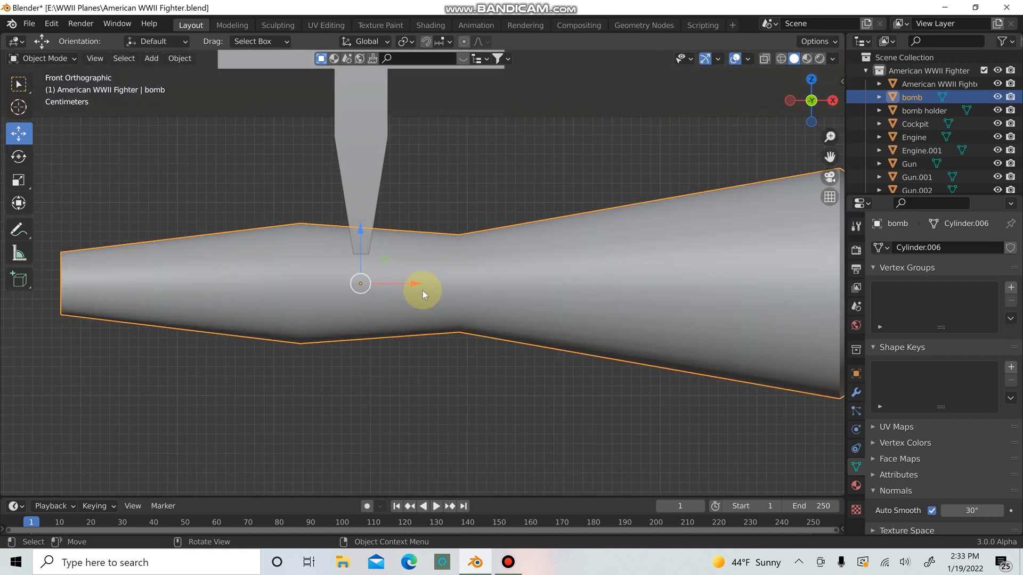
left_click_drag(411, 286, 322, 283)
Raise the bomb slightly along Z between the prongs of the bomb holder
scroll(362, 311, "down", 4)
middle_click_drag(363, 311, 219, 340)
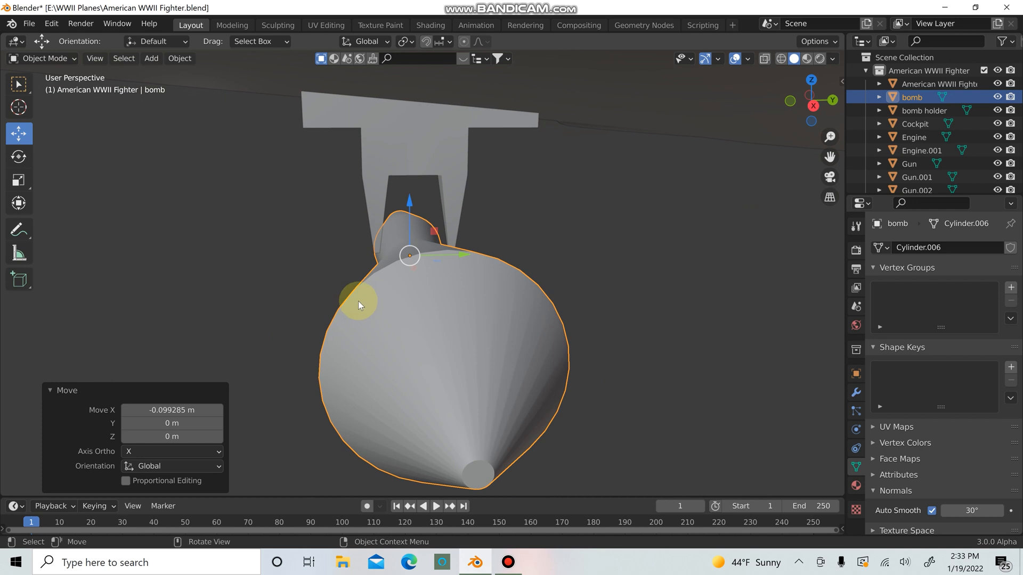
scroll(406, 293, "up", 5)
mouse_move(409, 298)
middle_mouse_down()
mouse_move(444, 308)
mouse_move(413, 286)
middle_mouse_up()
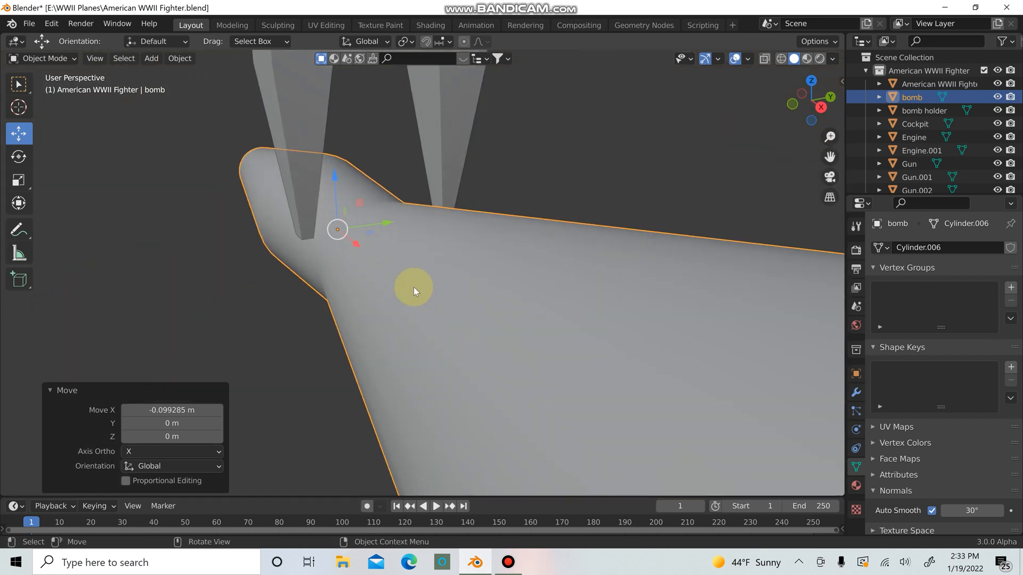
scroll(413, 287, "up", 1)
left_click_drag(318, 172, 306, 123)
left_click(215, 215)
Apply Shade Smooth to the bomb
middle_click_drag(288, 251, 468, 320)
scroll(238, 248, "down", 3)
scroll(469, 320, "down", 4)
middle_click_drag(500, 286, 418, 230)
scroll(483, 287, "up", 4)
left_click(463, 273)
right_click(463, 273)
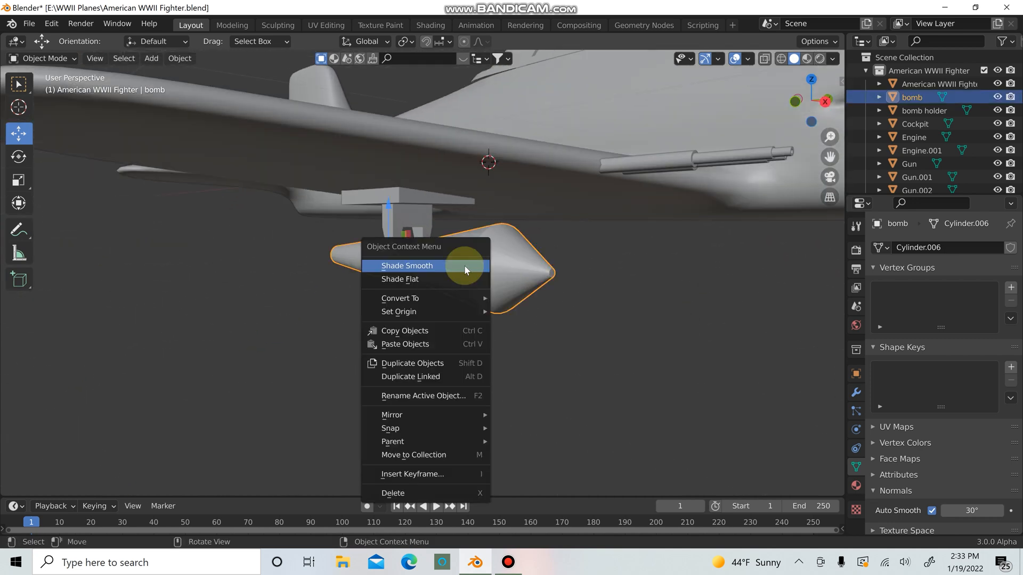
scroll(535, 332, "up", 3)
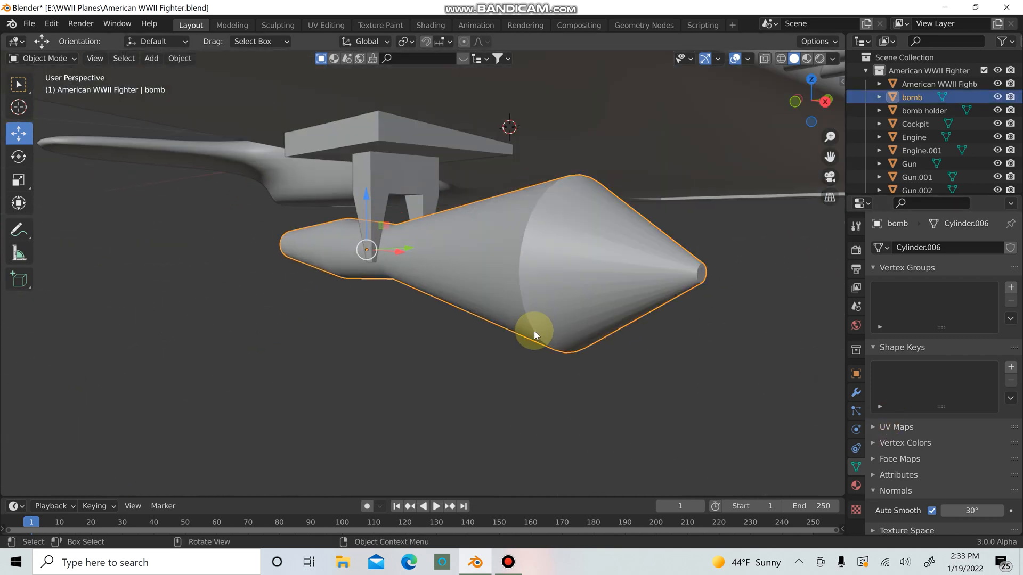
mouse_move(534, 334)
middle_mouse_down()
mouse_move(648, 353)
mouse_move(535, 343)
middle_mouse_up()
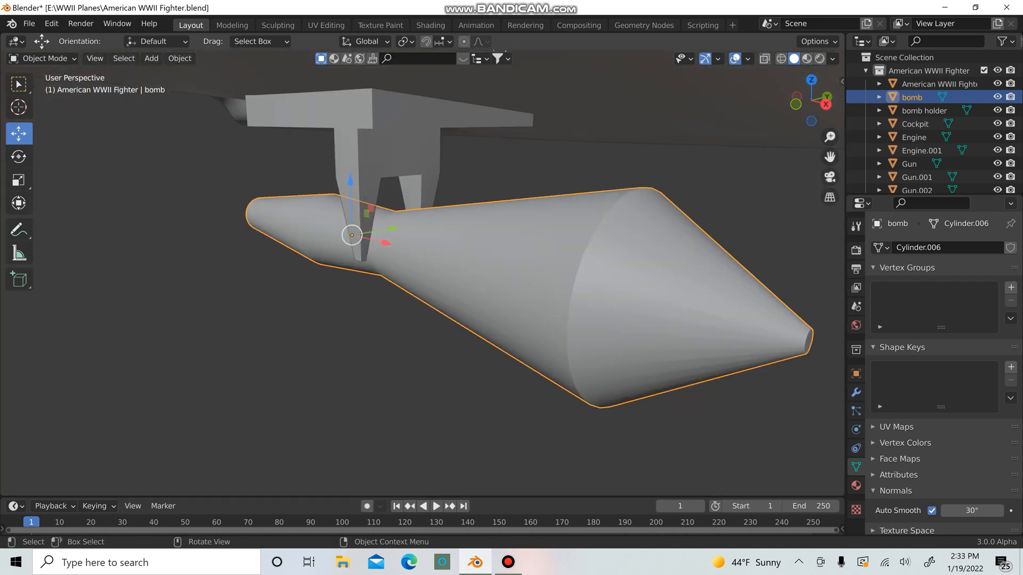
Scale the whole bomb to 0.670 and raise it along Z higher between the holder's prongs
key("s")
left_click(523, 292)
scroll(414, 230, "up", 2)
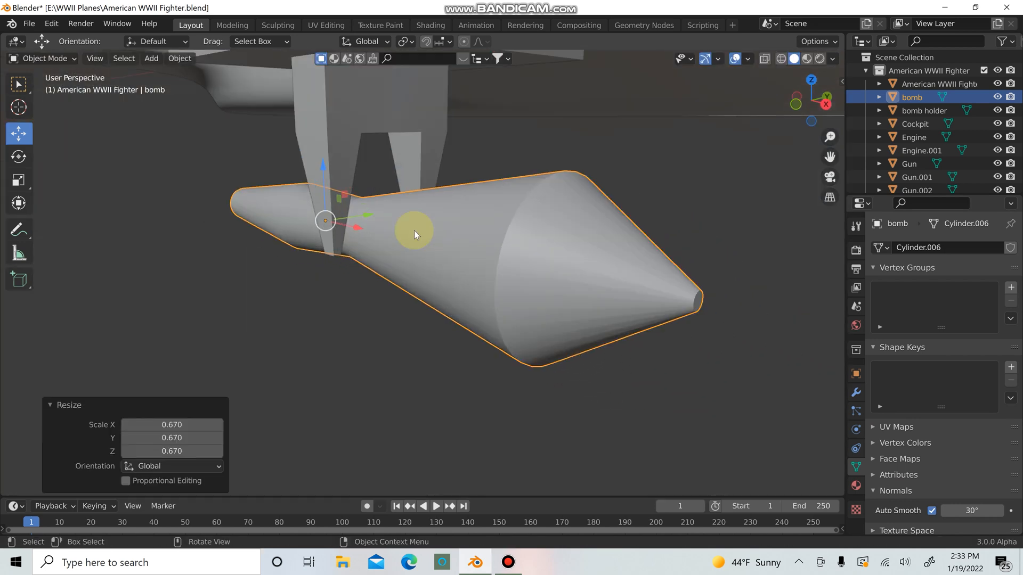
scroll(372, 198, "up", 3)
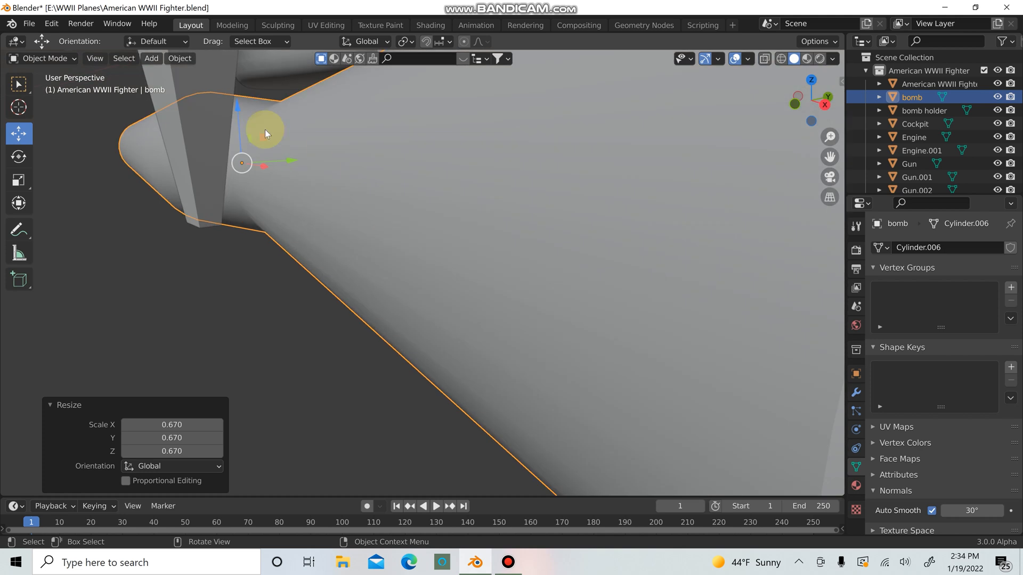
scroll(422, 234, "down", 2)
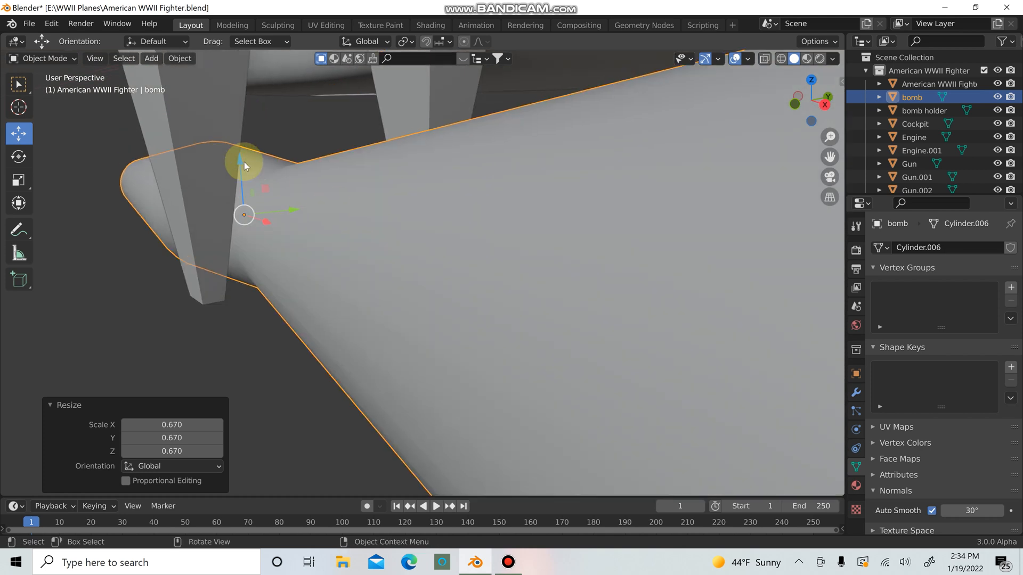
left_click_drag(240, 160, 223, 83)
left_click(279, 265)
Move the bomb's rear end face forward along X to shorten the tail
scroll(288, 279, "down", 4)
middle_click_drag(292, 285, 394, 275)
scroll(400, 276, "down", 6)
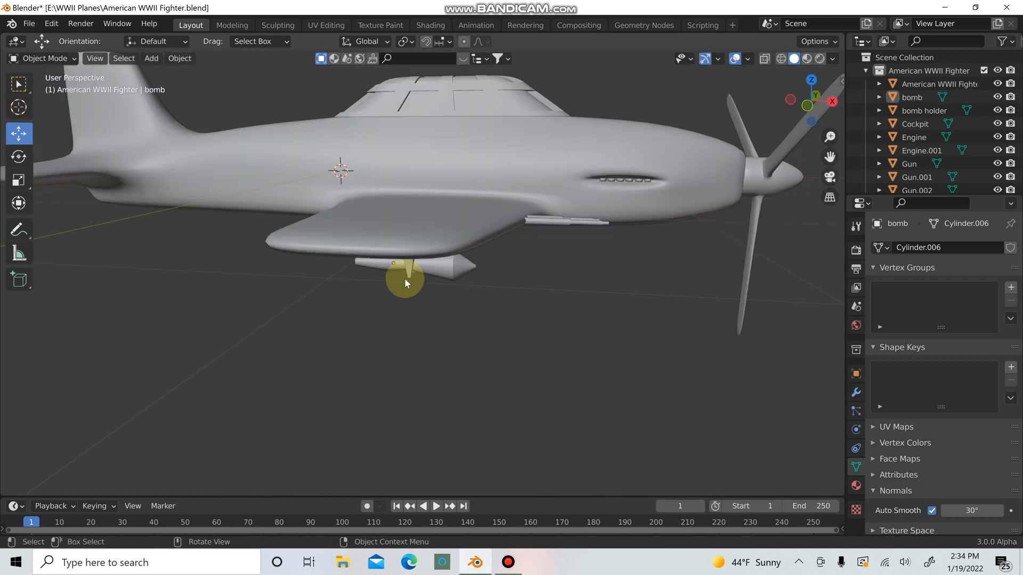
scroll(510, 276, "down", 3)
middle_click_drag(509, 271, 478, 250)
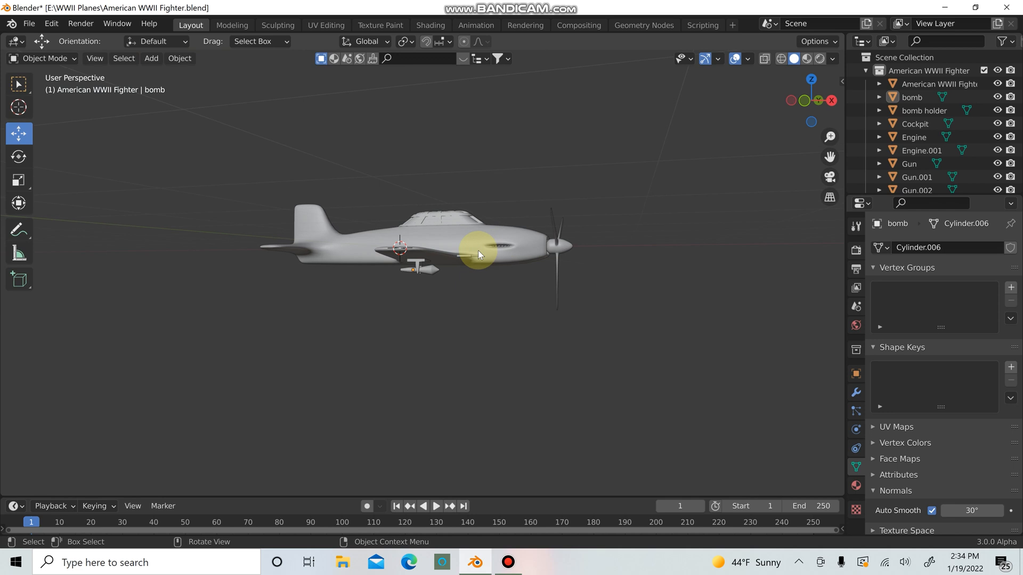
scroll(442, 258, "up", 5)
scroll(442, 258, "up", 3)
left_click(366, 256)
middle_click_drag(365, 256, 391, 295)
key("Tab")
scroll(360, 280, "up", 2)
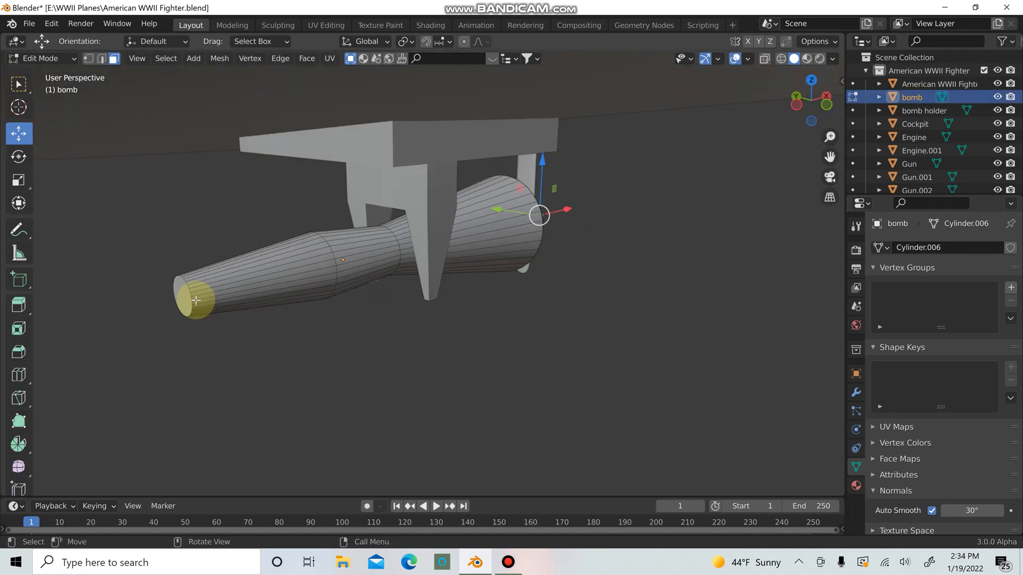
left_click(179, 301)
left_click_drag(222, 292, 320, 269)
Move the bomb's rear end face about 0.05 m backward along X and scale it down to about 0.59
middle_click_drag(439, 311, 392, 278)
left_click_drag(392, 278, 315, 256)
key("s")
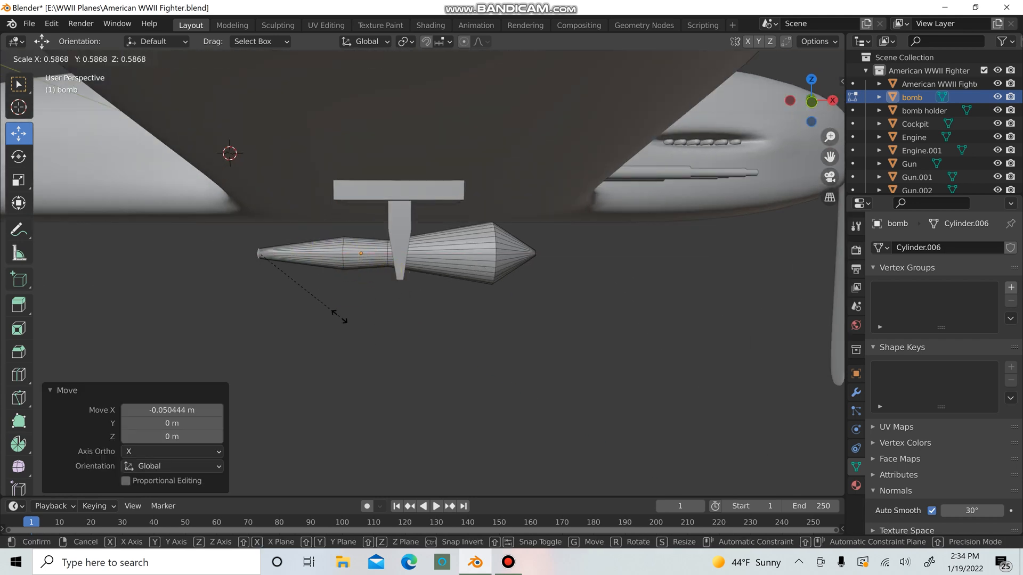
left_click(337, 313)
key("Tab")
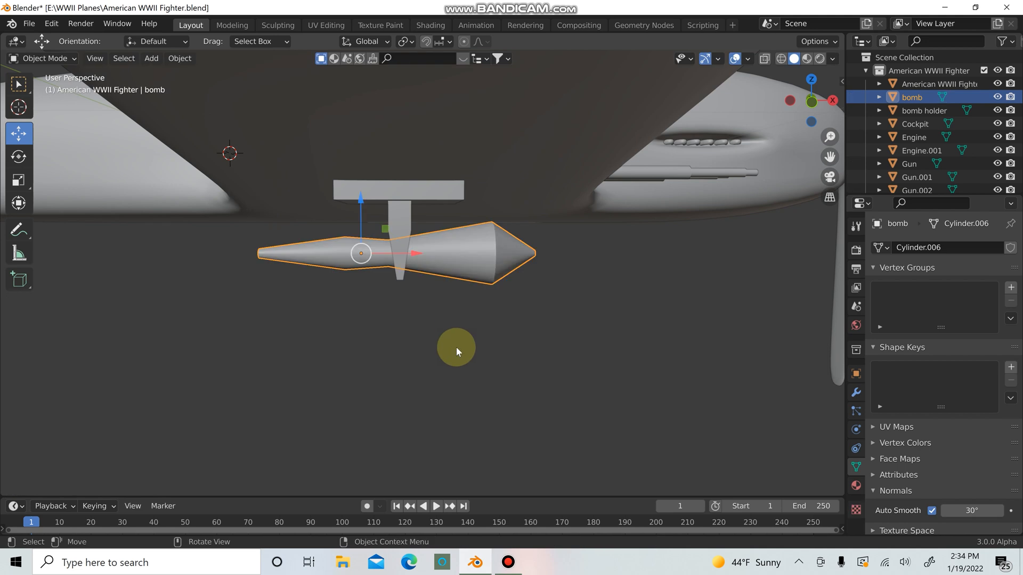
left_click(456, 345)
Add one centred loop cut around the bomb's nose cone
scroll(467, 350, "down", 8)
middle_click_drag(478, 354, 341, 327)
scroll(509, 341, "up", 6)
scroll(366, 318, "down", 4)
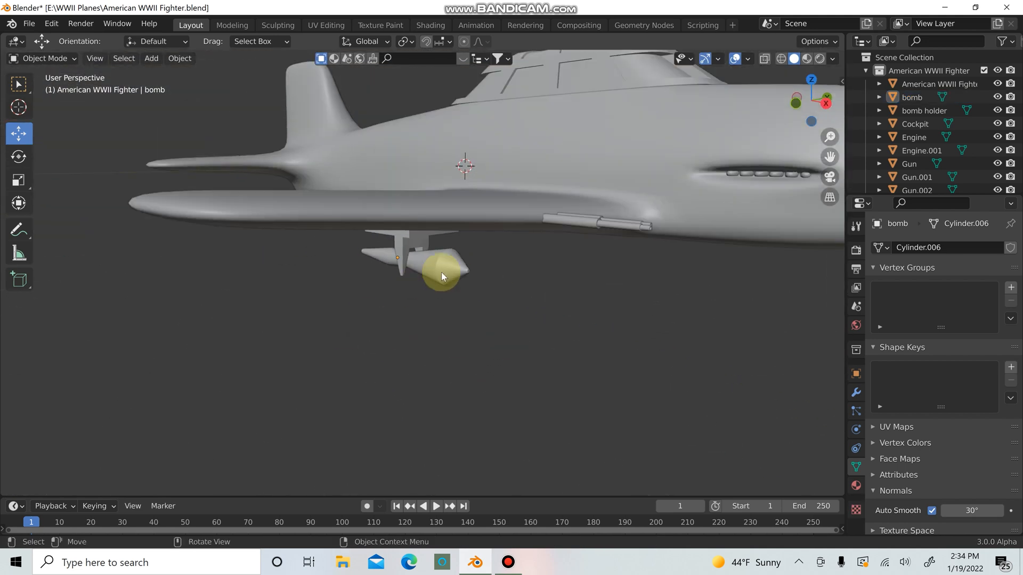
left_click(440, 272)
scroll(457, 282, "up", 4)
key("Tab")
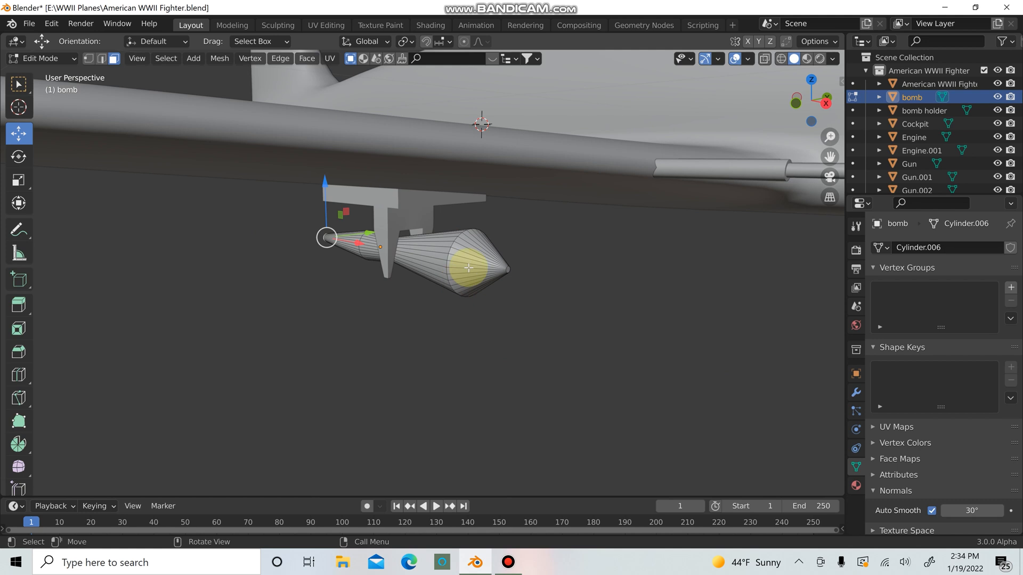
key("ctrl+r")
left_click(486, 253)
right_click(657, 331)
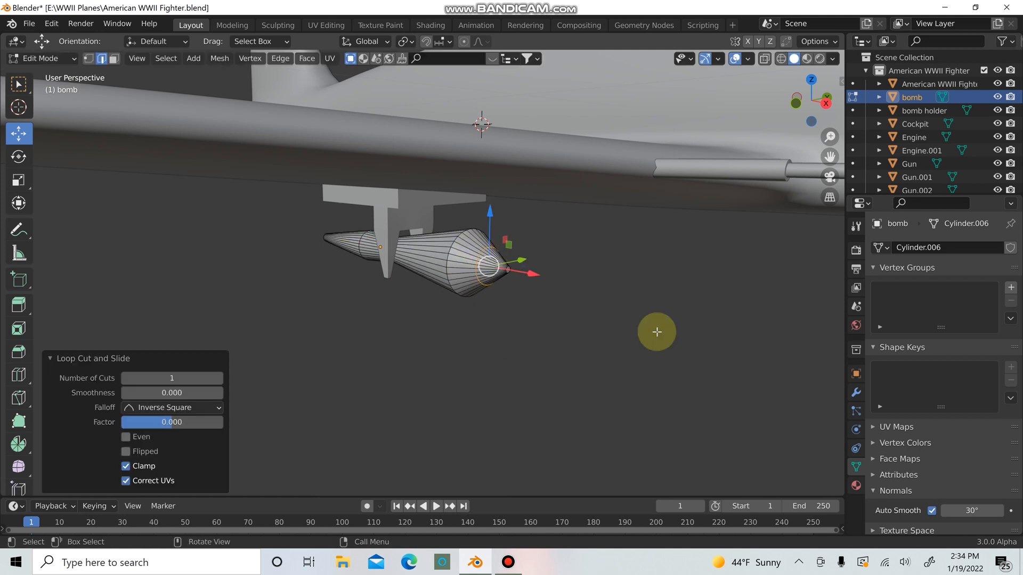
key("Tab")
left_click(627, 331)
scroll(507, 328, "down", 1)
middle_click_drag(507, 328, 550, 339)
scroll(552, 336, "up", 1)
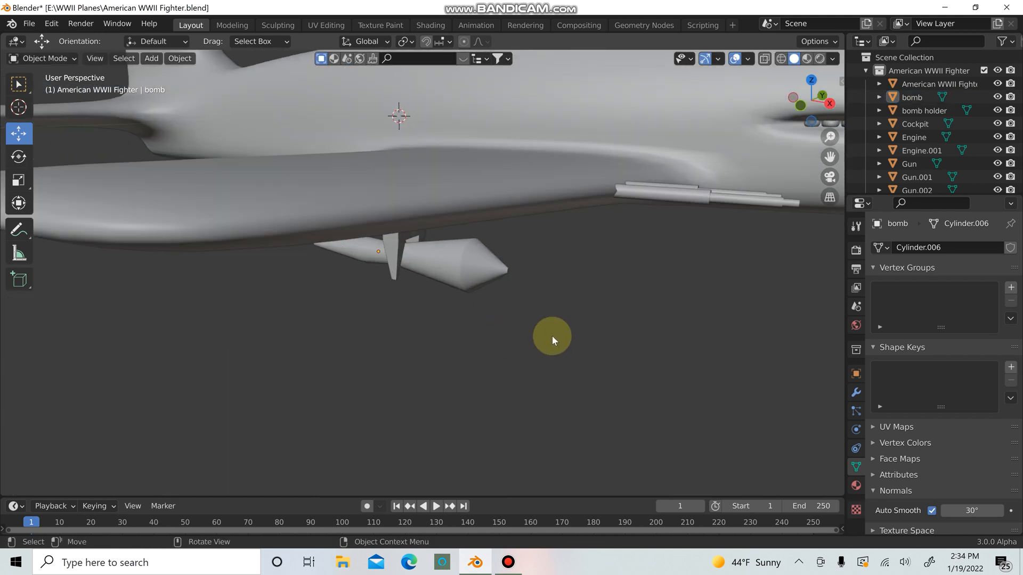
scroll(551, 336, "up", 3)
scroll(631, 358, "down", 5)
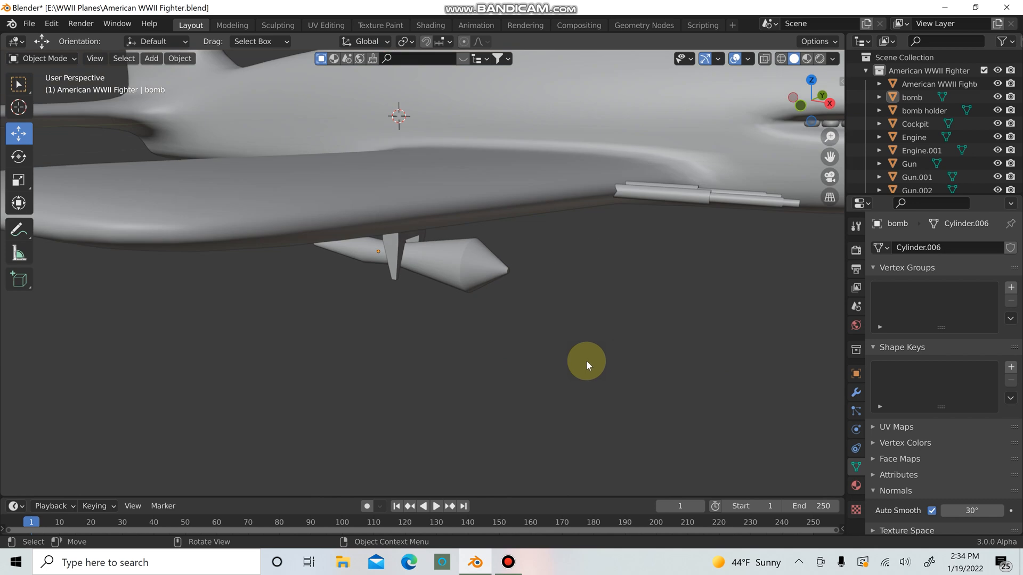
middle_click_drag(586, 360, 495, 267)
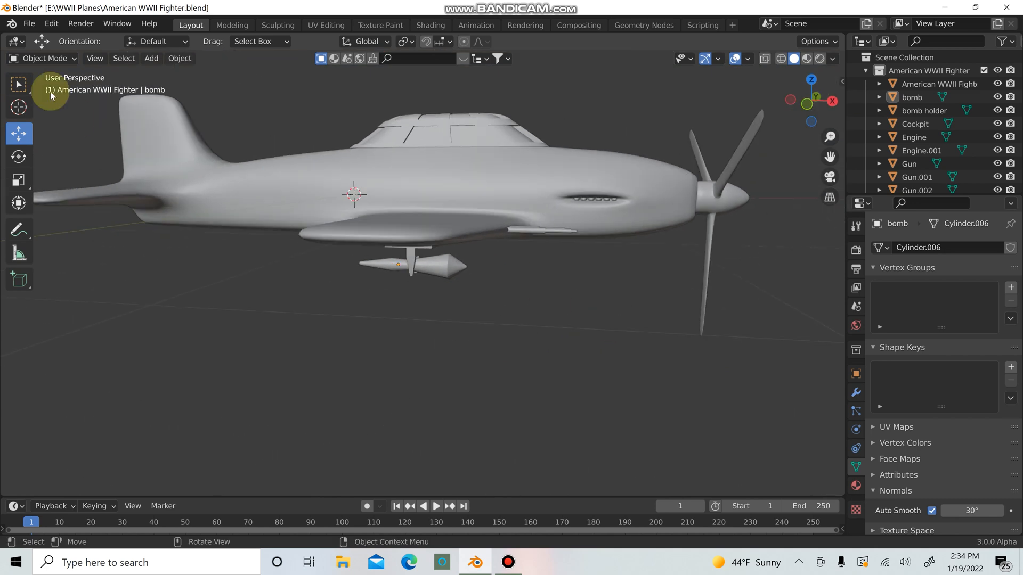
Turn on X-ray display in top view and duplicate the bomb and bomb holder about 2.39 m along Y under the opposite wing
left_click(420, 257)
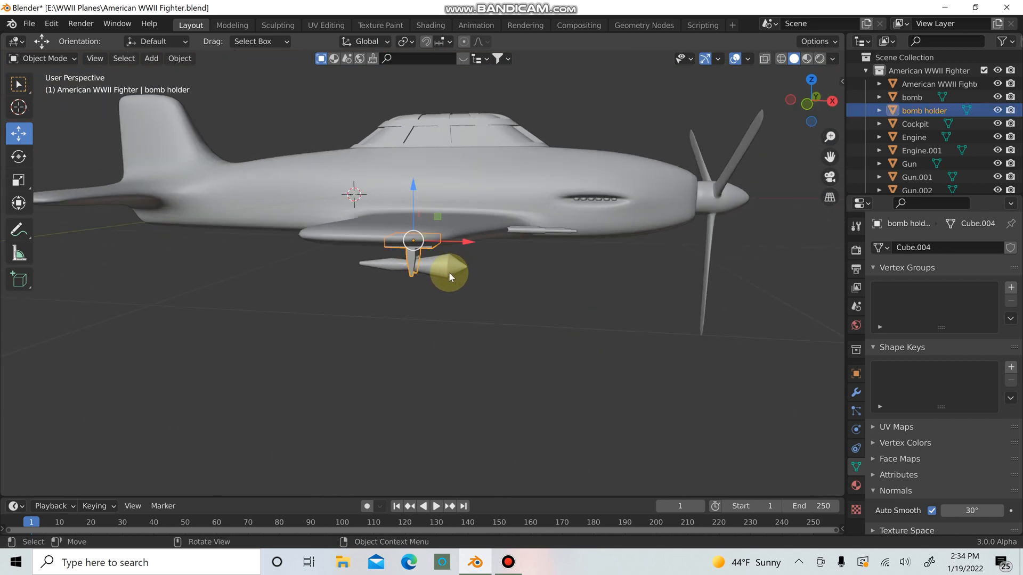
left_click(448, 272, "shift")
key("KP_7")
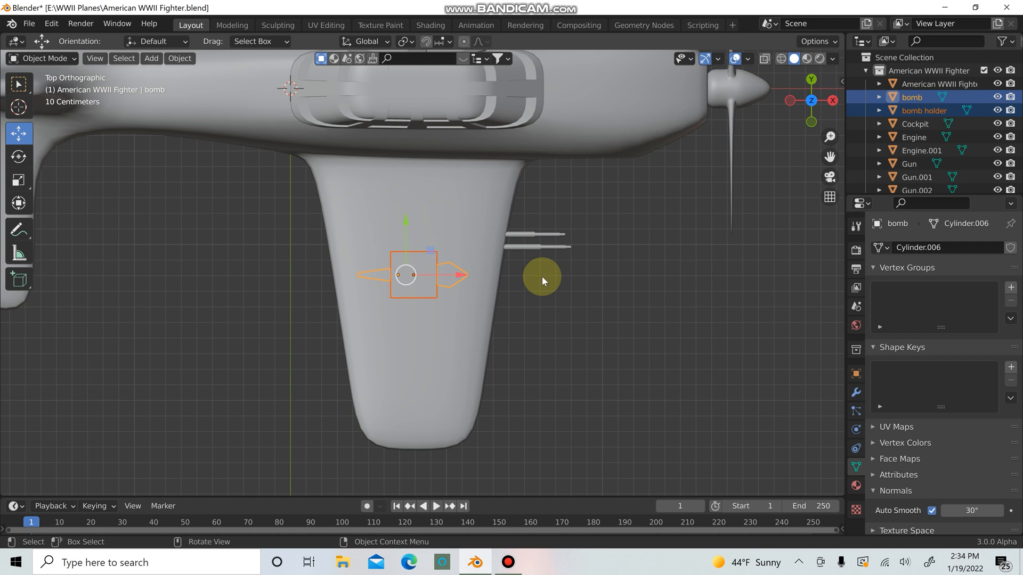
scroll(591, 201, "down", 5)
left_click(765, 58)
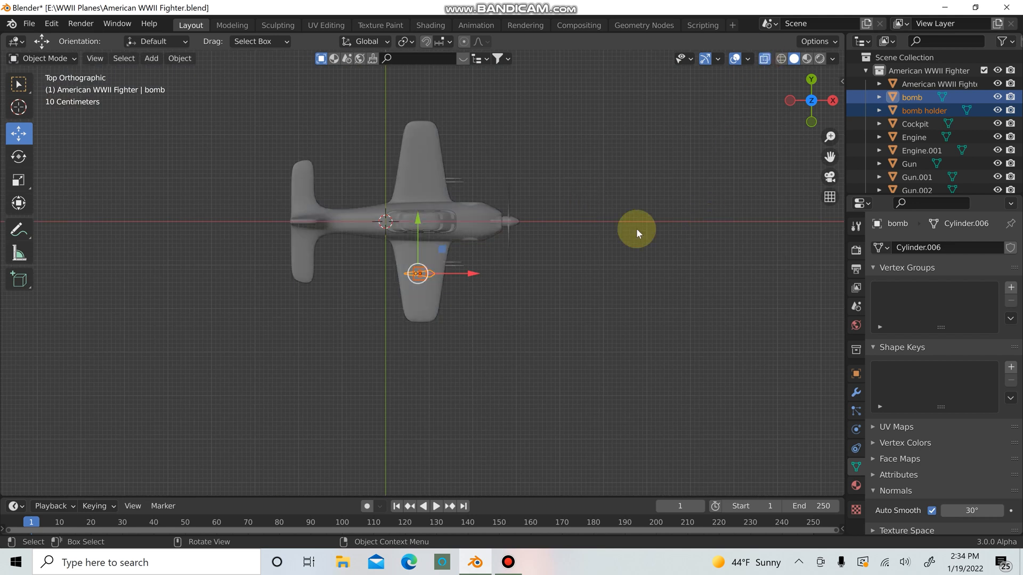
scroll(636, 228, "up", 5)
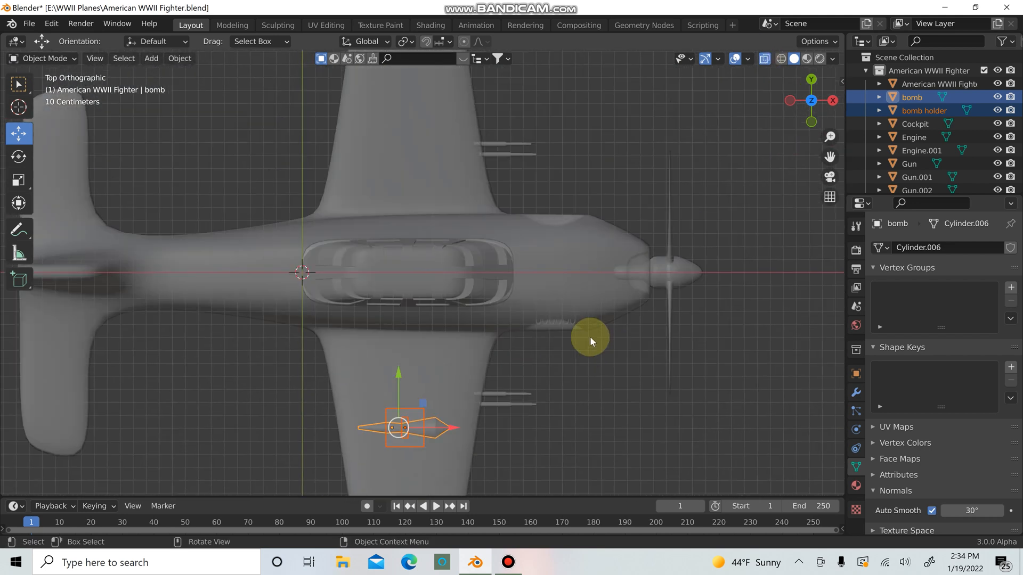
key("shift+d")
key("y")
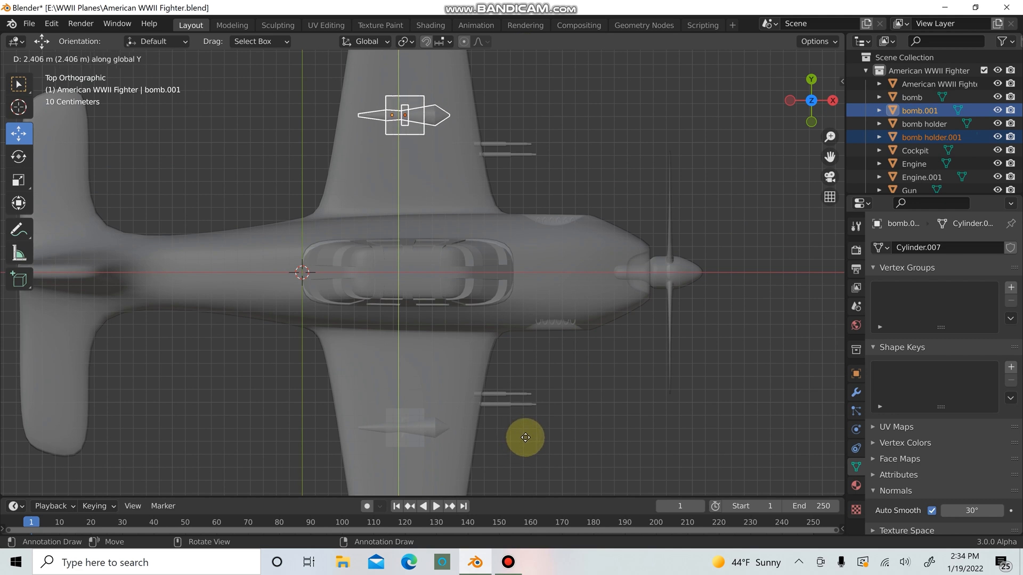
left_click(527, 438)
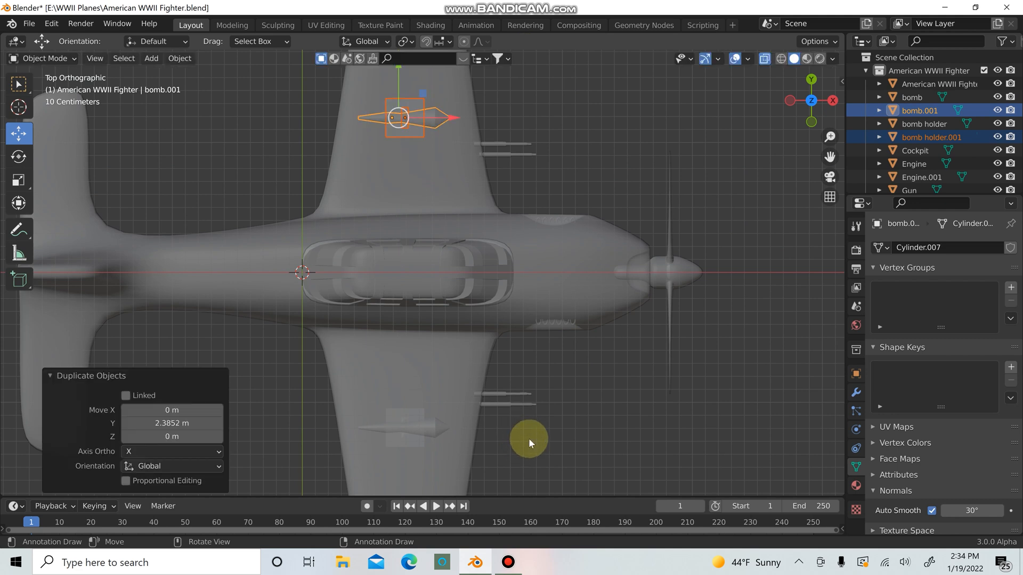
left_click(684, 410)
scroll(687, 402, "down", 3)
middle_click_drag(689, 397, 569, 248)
middle_click_drag(724, 117, 605, 160)
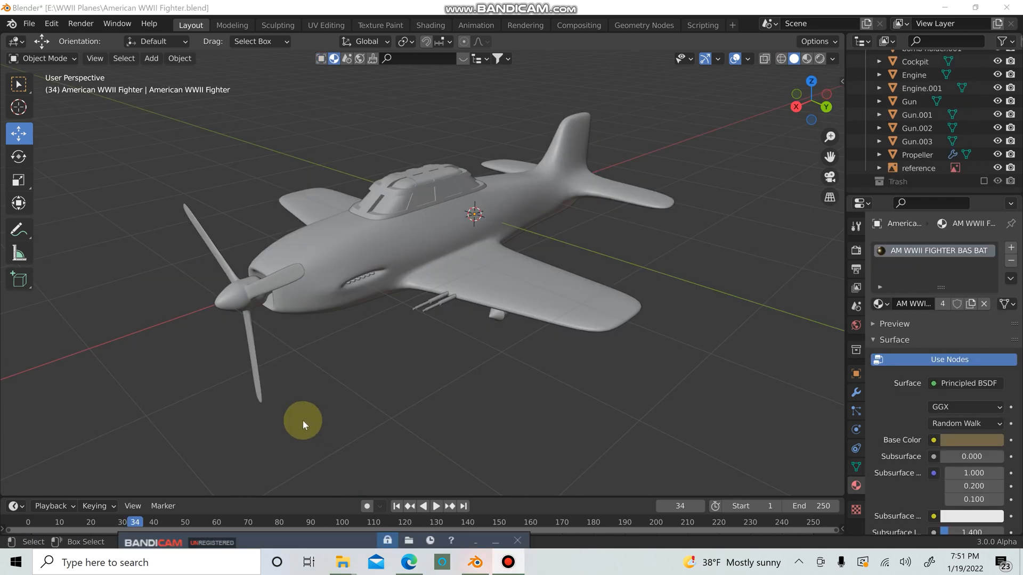
middle_click_drag(302, 420, 509, 324)
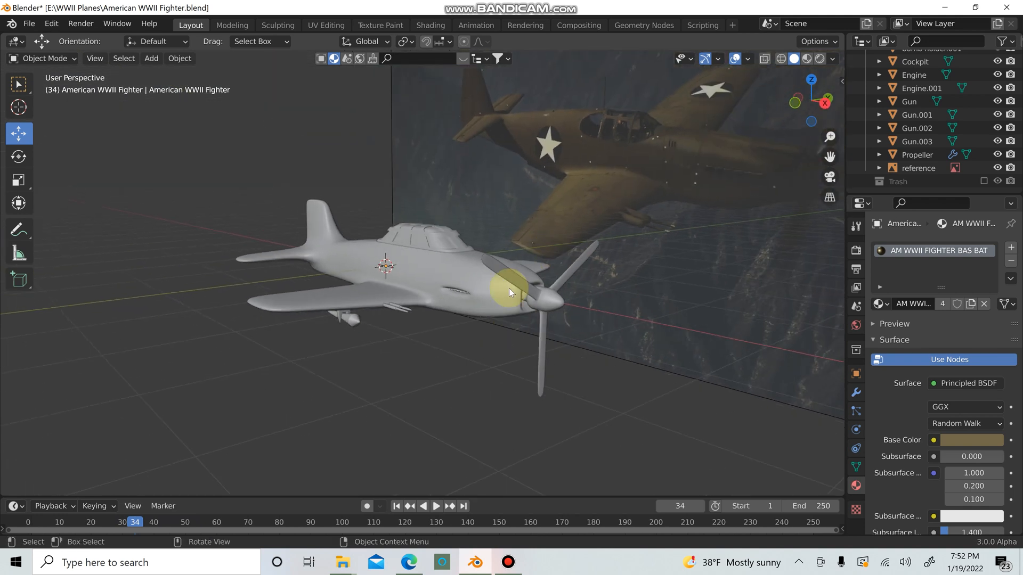
Switch to the Shading workspace and UV-unwrap the whole fighter body mesh with Cube Projection
middle_click_drag(509, 289, 491, 295)
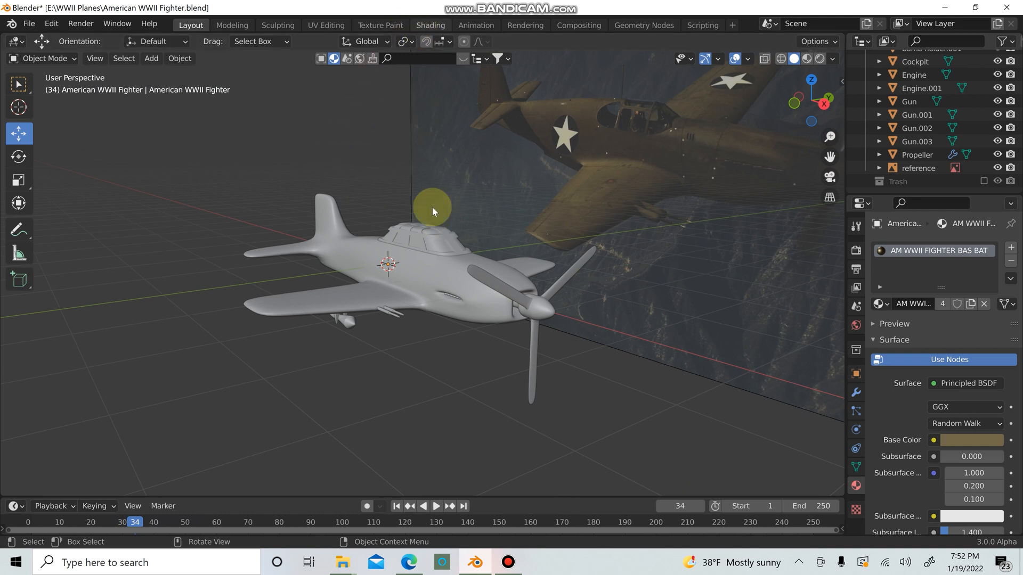
left_click(420, 27)
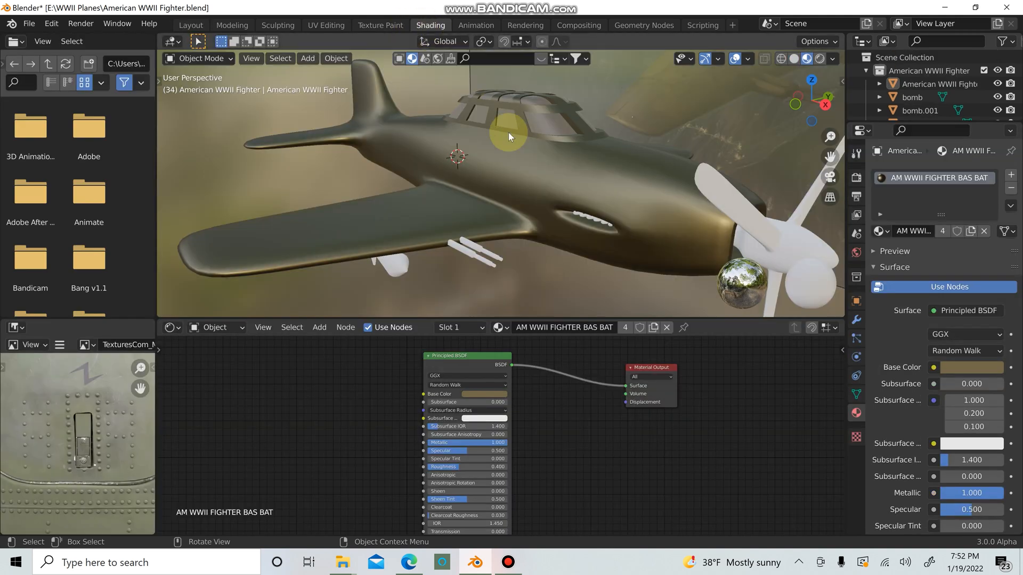
left_click(557, 188)
middle_click_drag(558, 189, 562, 187)
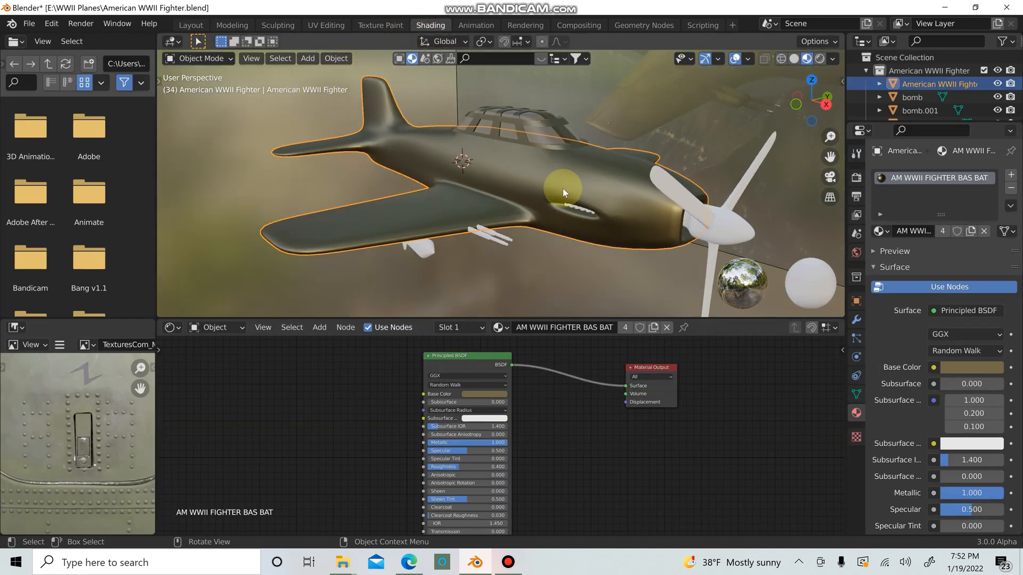
key("Tab")
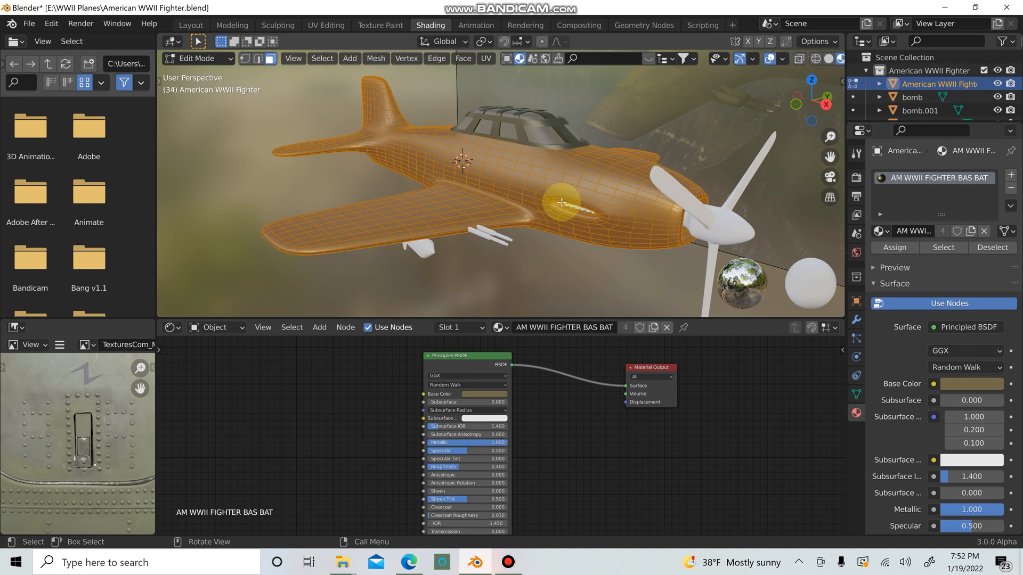
key("u")
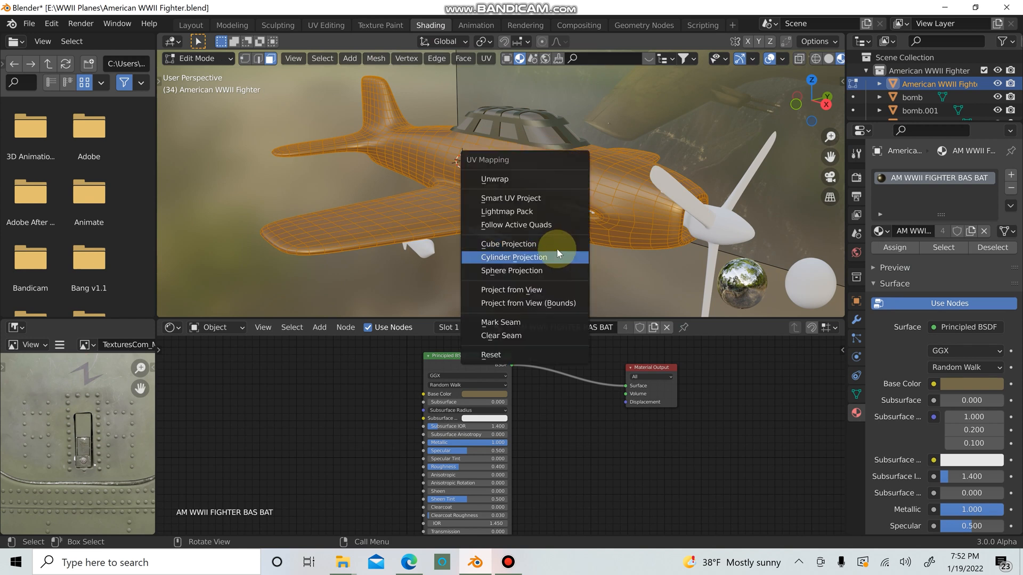
left_click(557, 242)
Add an Image Texture node beside the Principled BSDF in the AM WWII FIGHTER BAS BAT material
left_click(338, 407)
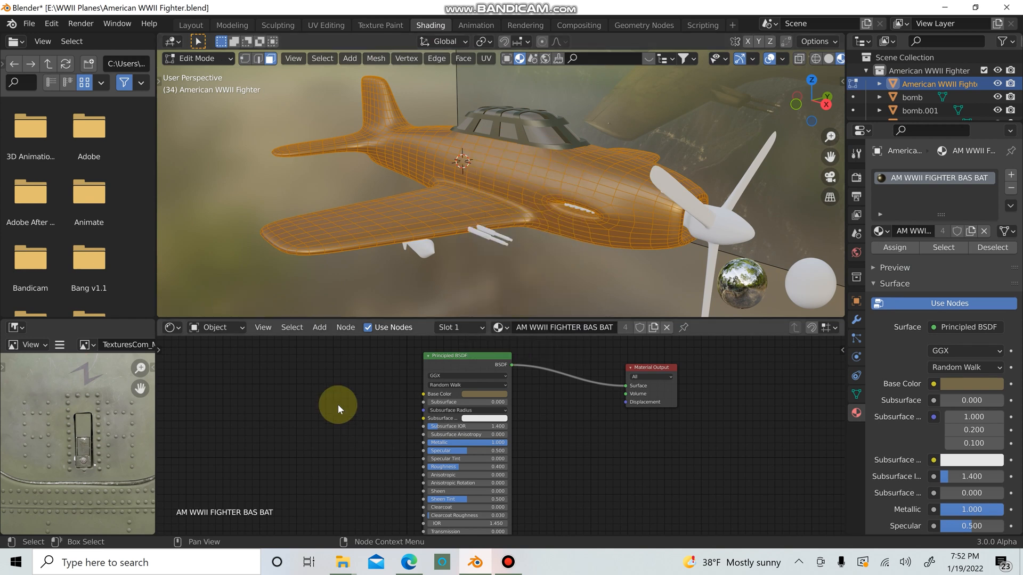
key("shift+a")
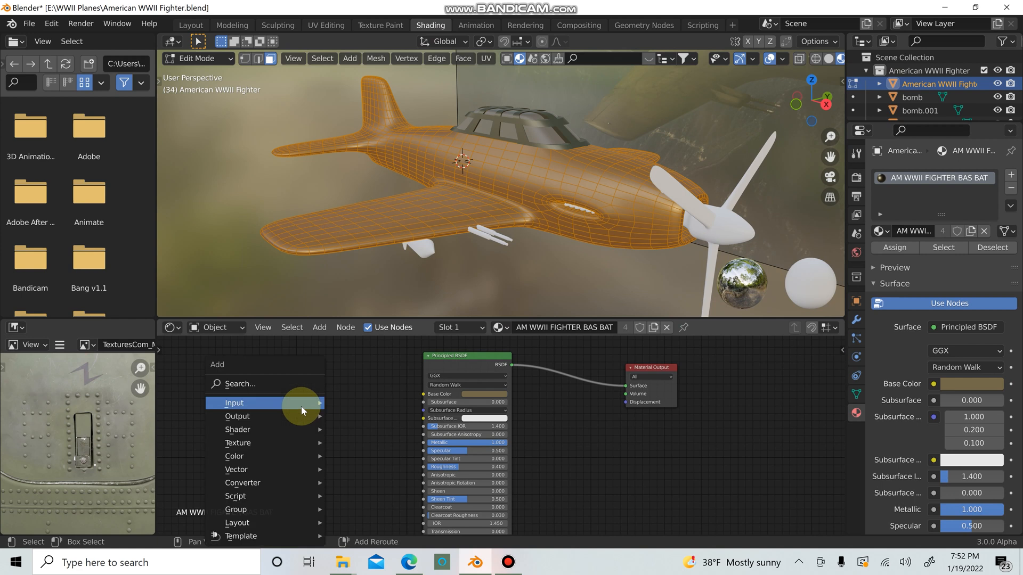
left_click(295, 384)
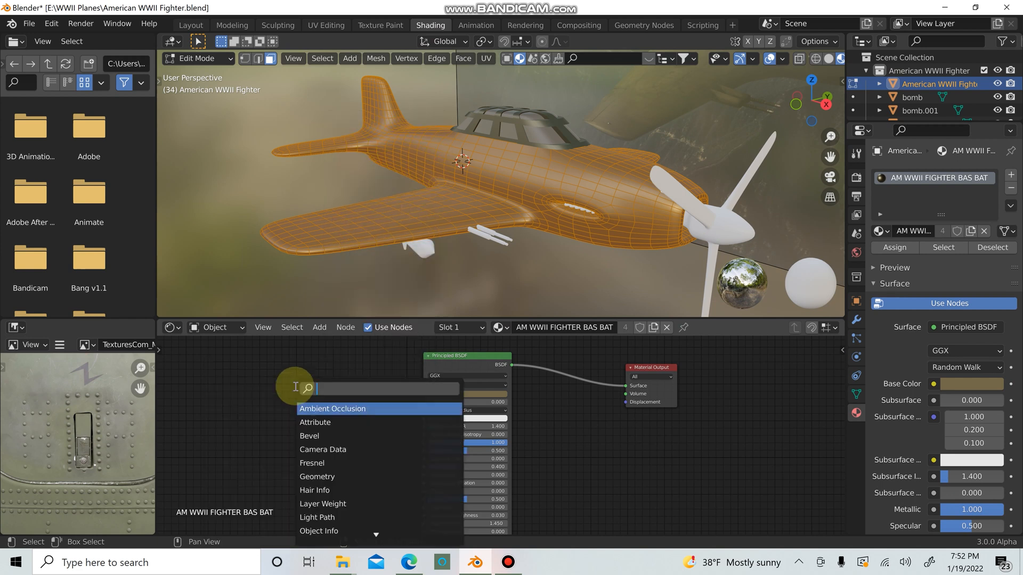
type("image")
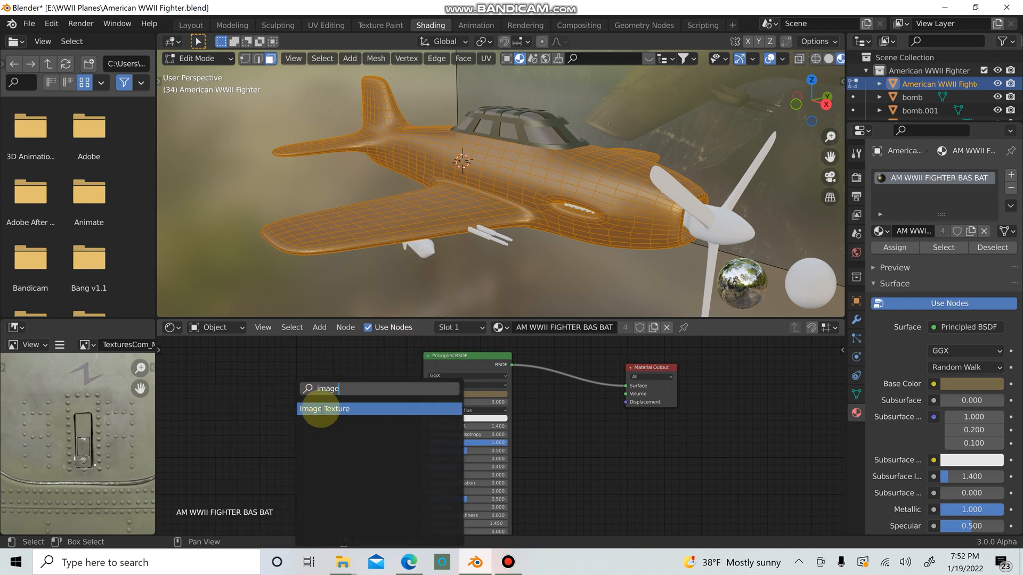
left_click(320, 409)
left_click(307, 394)
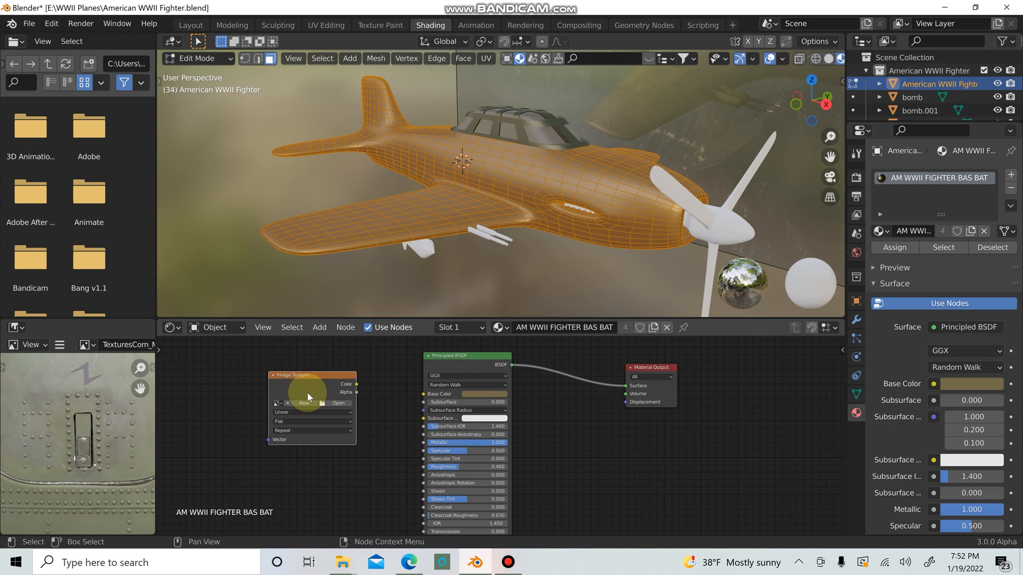
Switch to the browser to review the Rusted Steel Metal Plate maps on textures.com, close that page and return to Blender
left_click(405, 563)
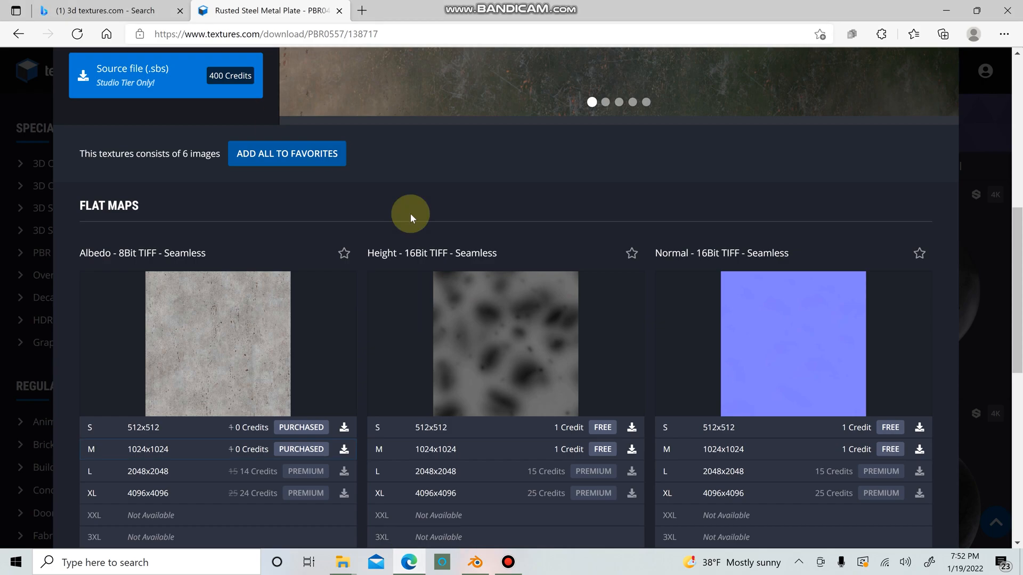
scroll(505, 266, "up", 8)
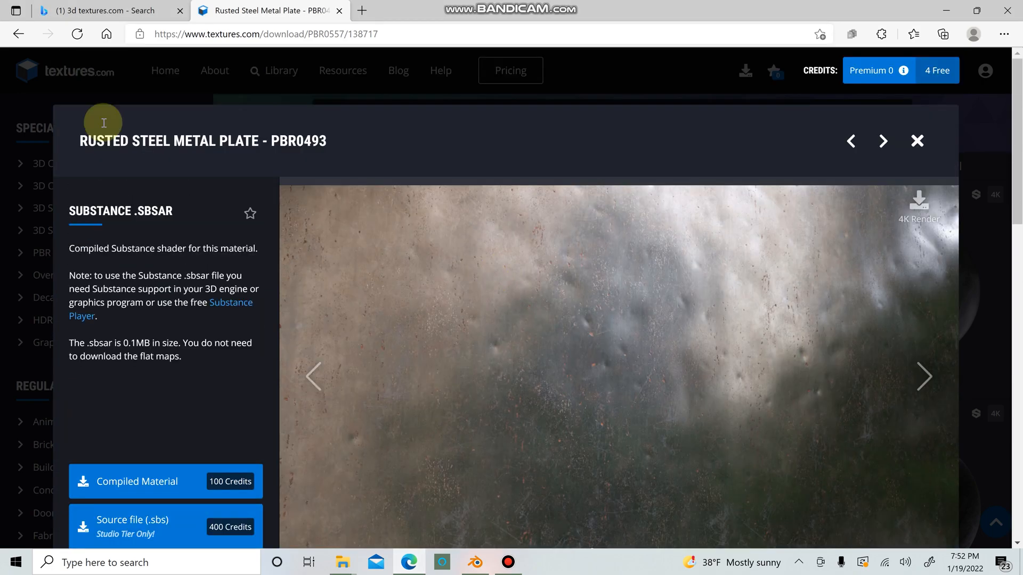
scroll(326, 221, "down", 10)
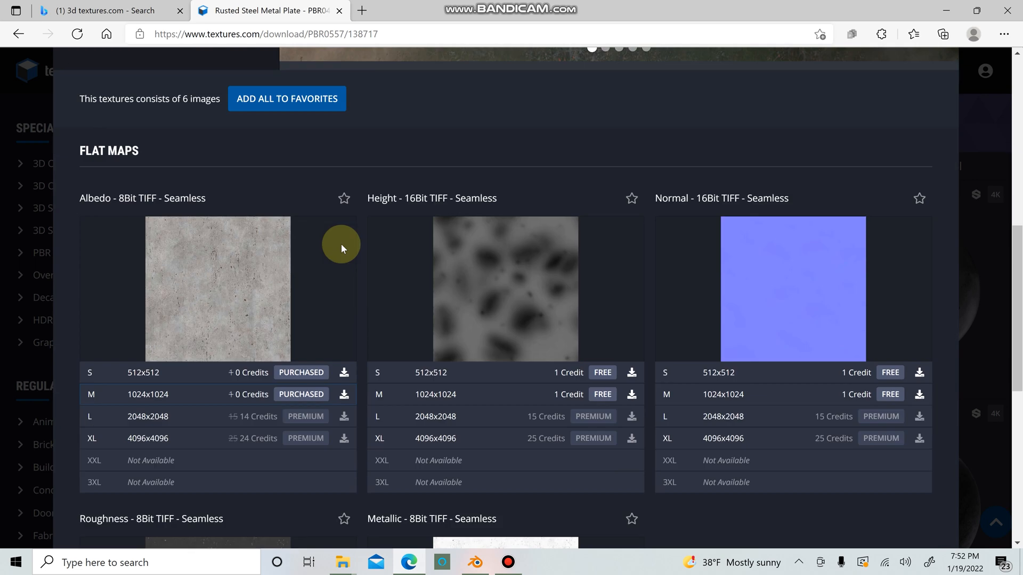
scroll(330, 243, "up", 3)
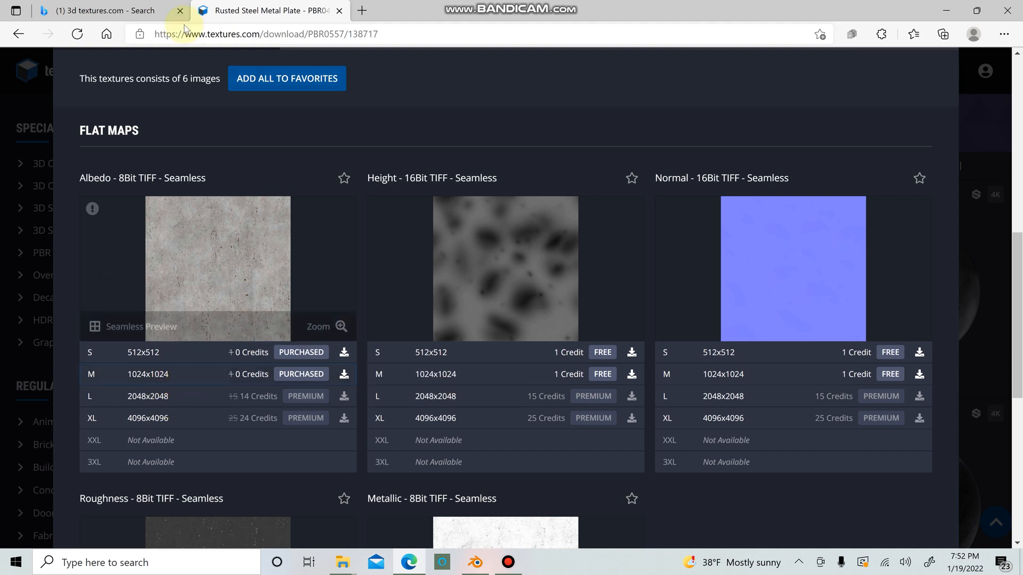
left_click(340, 10)
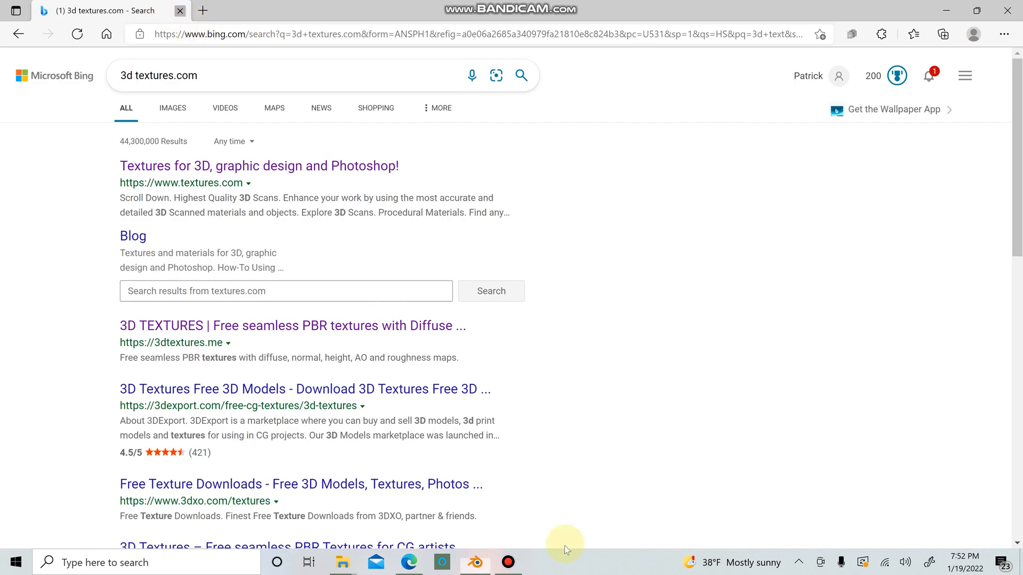
left_click(489, 562)
left_click(480, 563)
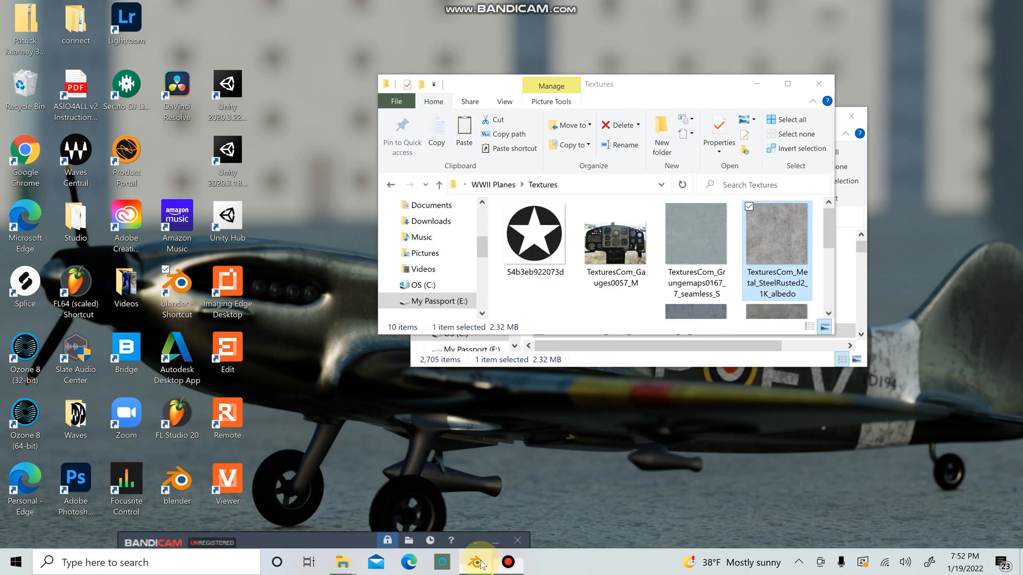
left_click(481, 563)
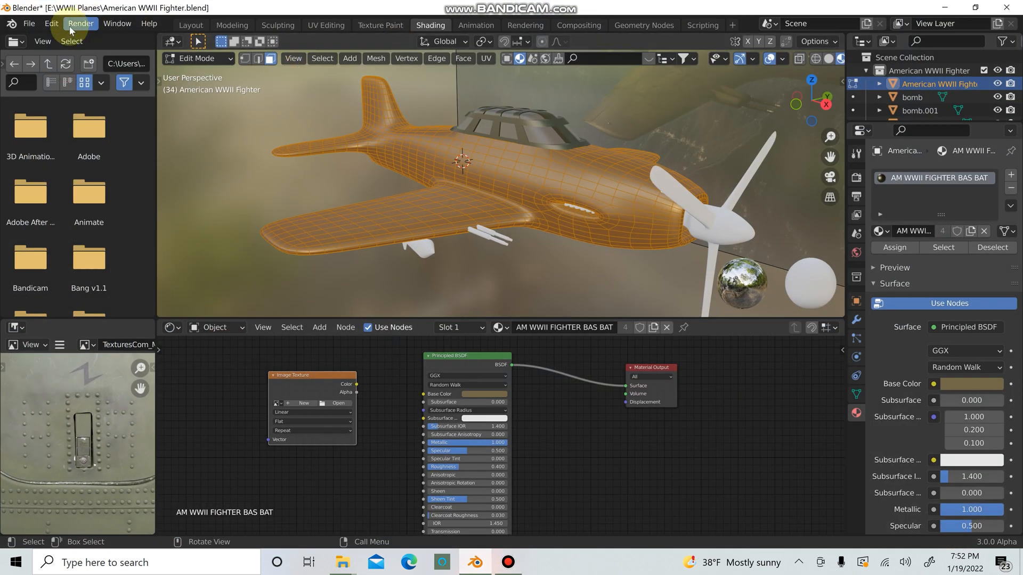
Check the BlenderKit Online Asset Library add-on in the preferences, then close them
left_click(52, 23)
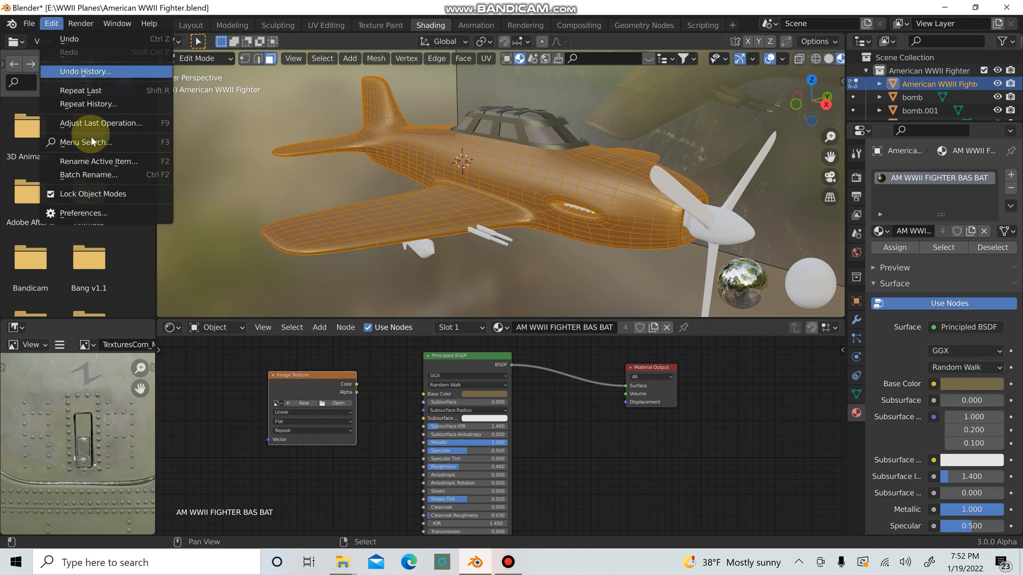
left_click(111, 211)
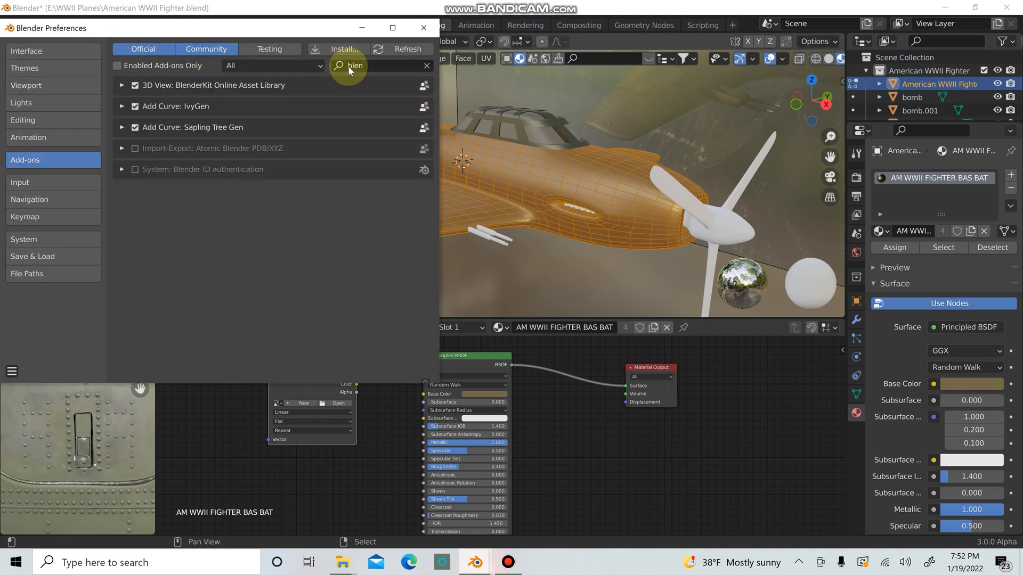
left_click(350, 66)
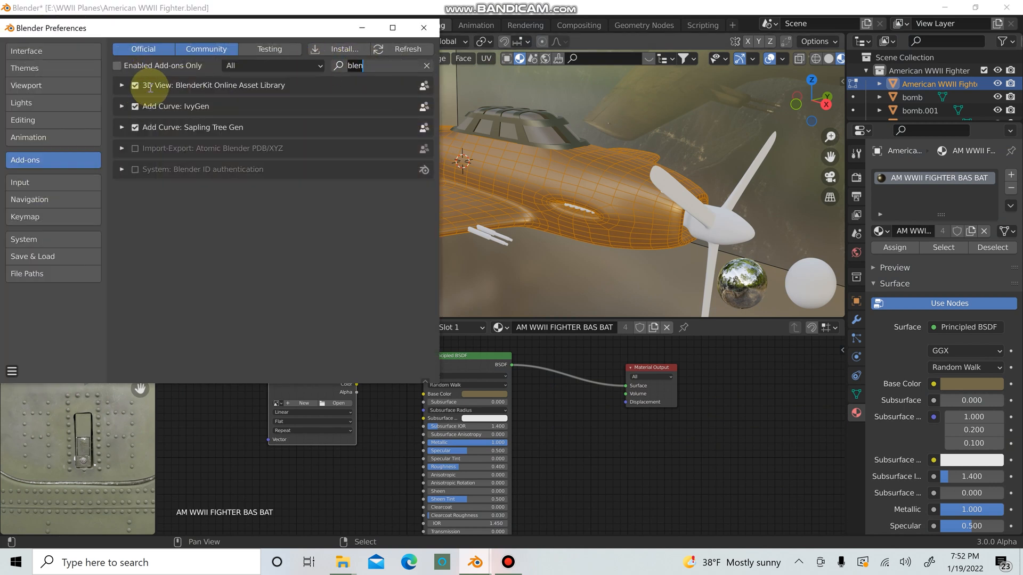
left_click(415, 35)
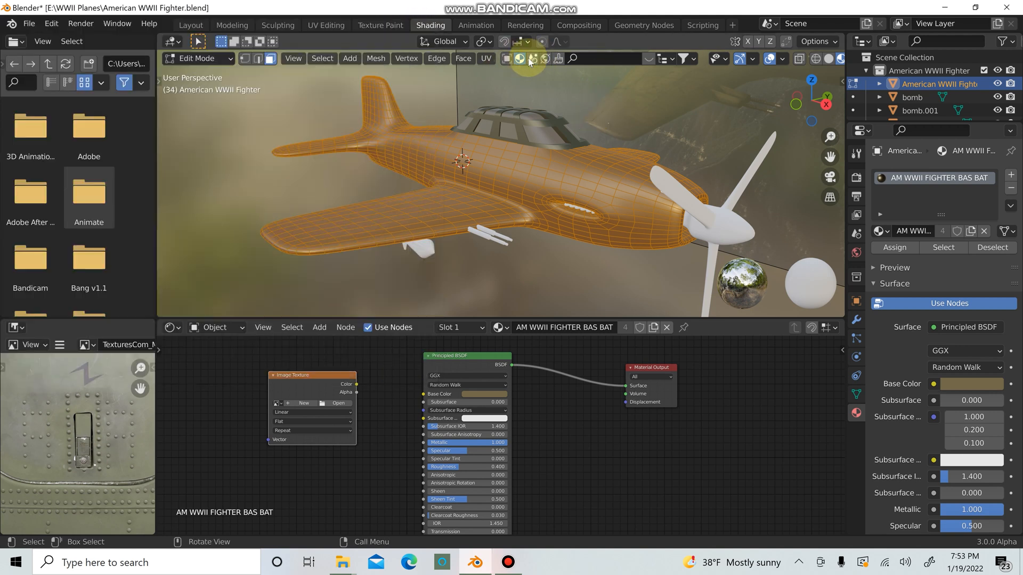
Search the BlenderKit asset library for "steel" and hide the asset bar
left_click(546, 60)
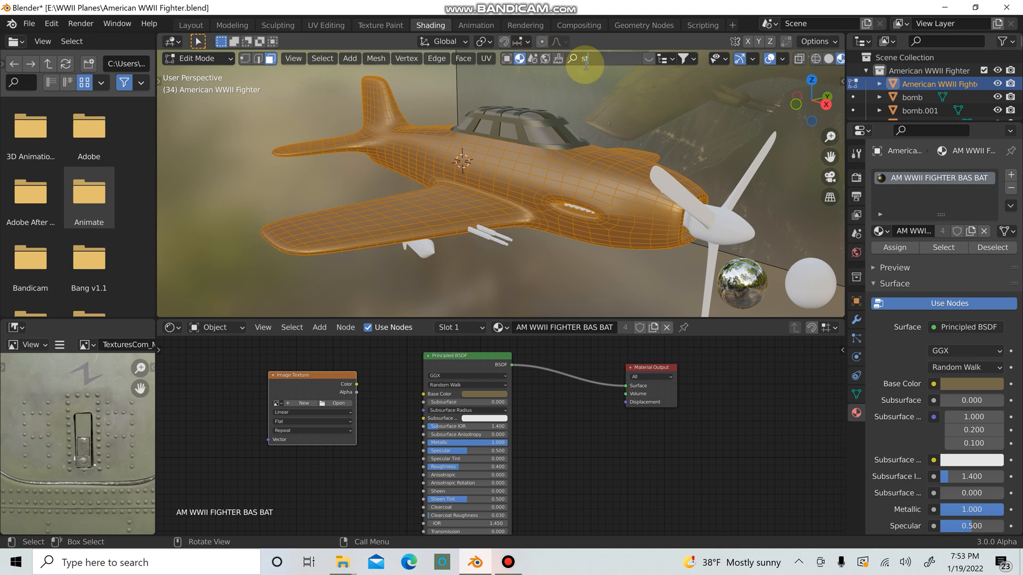
key("Return")
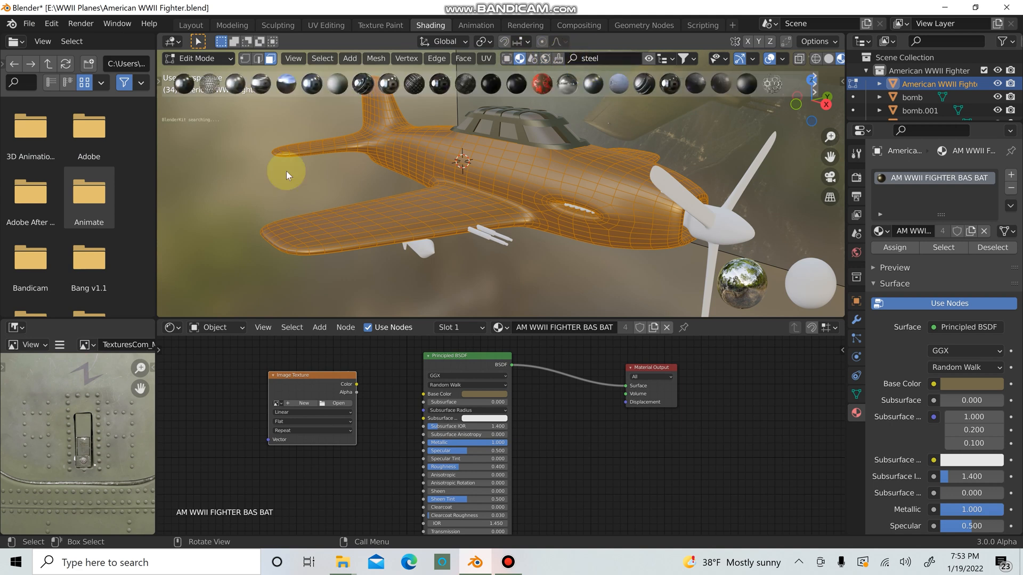
left_click(649, 58)
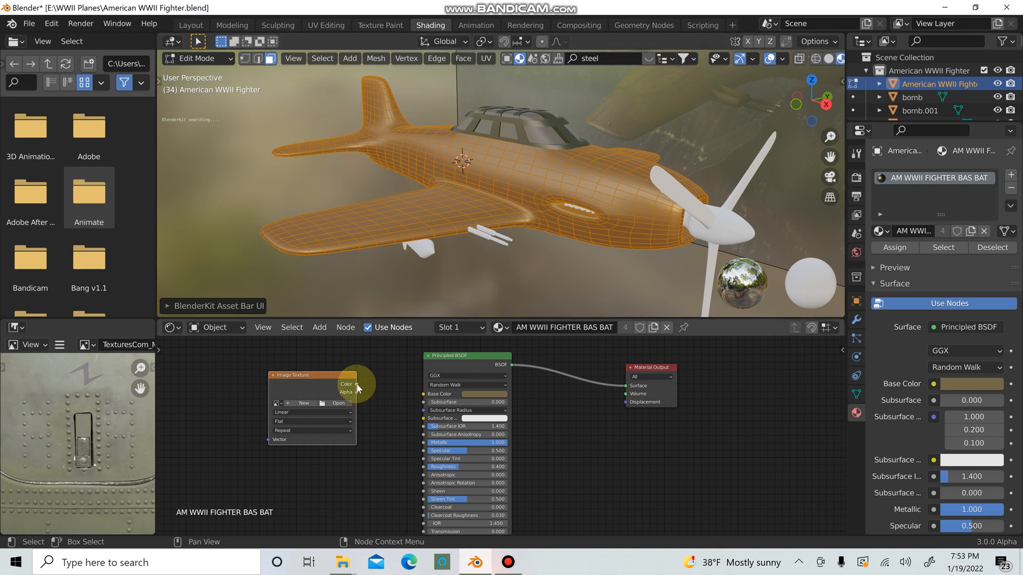
Connect the Image Texture node's Color output to the Principled BSDF's Base Color and return the fighter to Object Mode
mouse_move(357, 384)
left_mouse_down()
mouse_move(393, 399)
mouse_move(423, 393)
left_mouse_up()
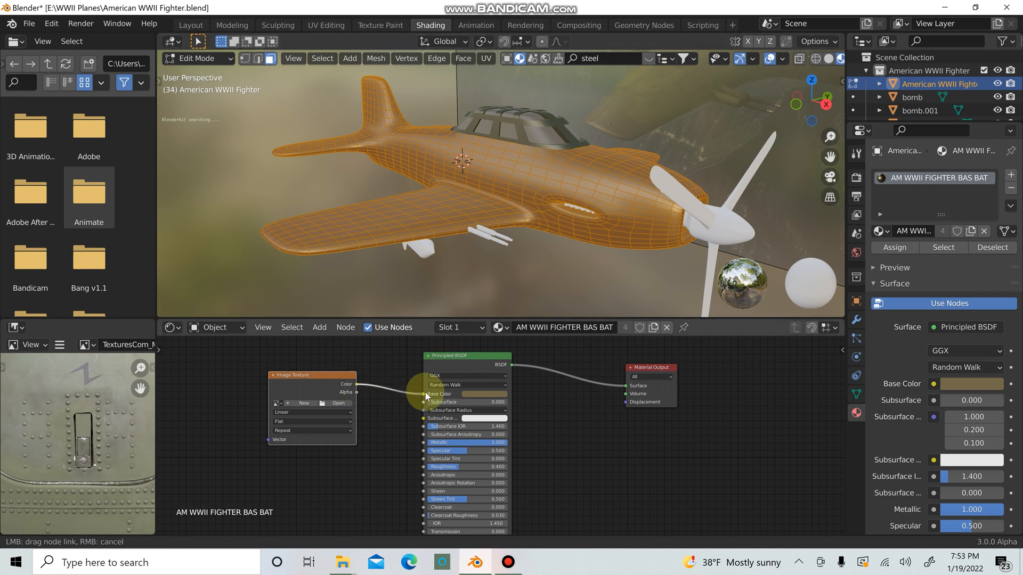
key("Tab")
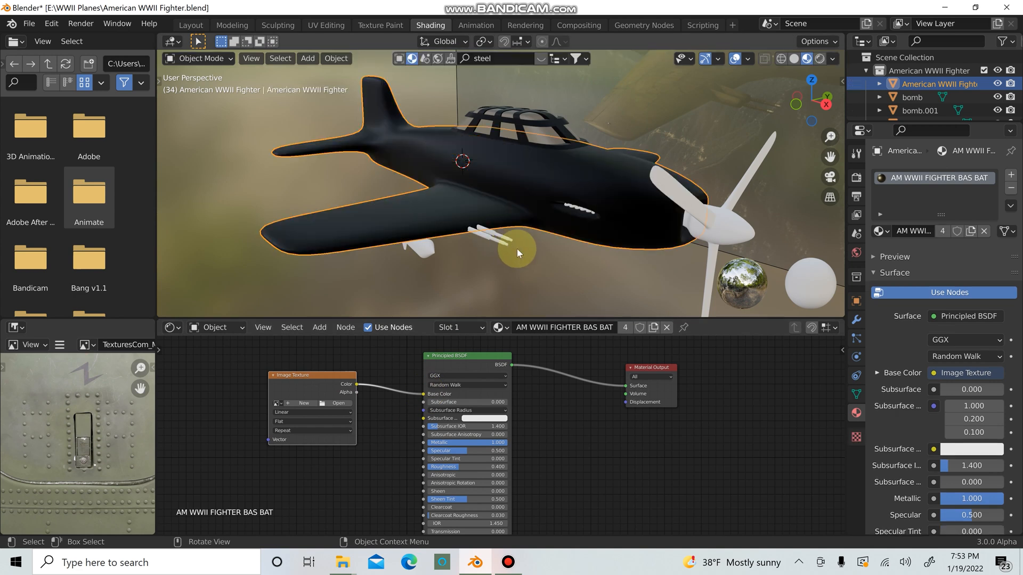
middle_click_drag(526, 228, 512, 271)
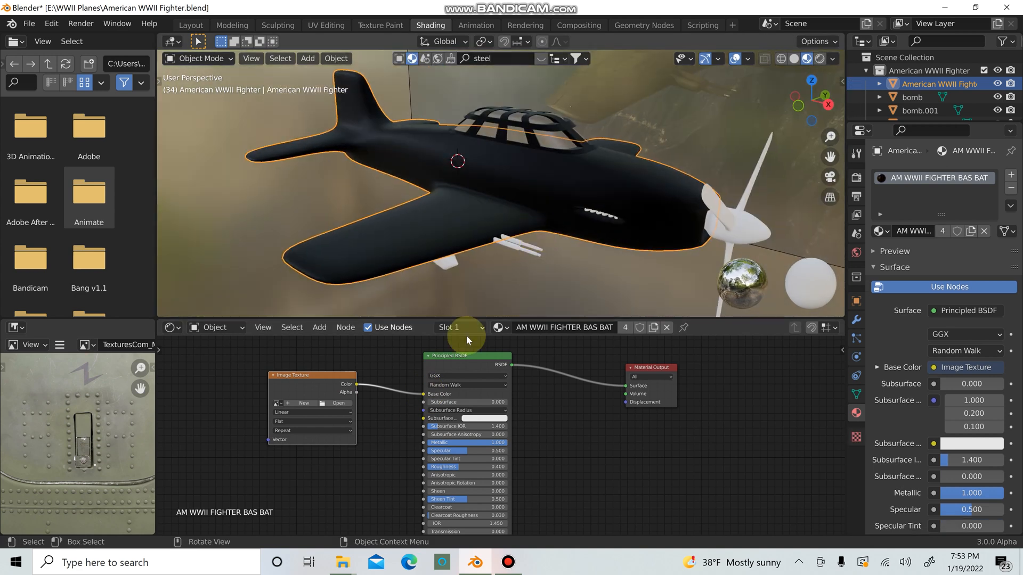
Load TexturesCom_Metal_SteelRusted2_1K_albedo.tif from the Textures folder into the Image Texture node
left_click(345, 403)
left_click(355, 234)
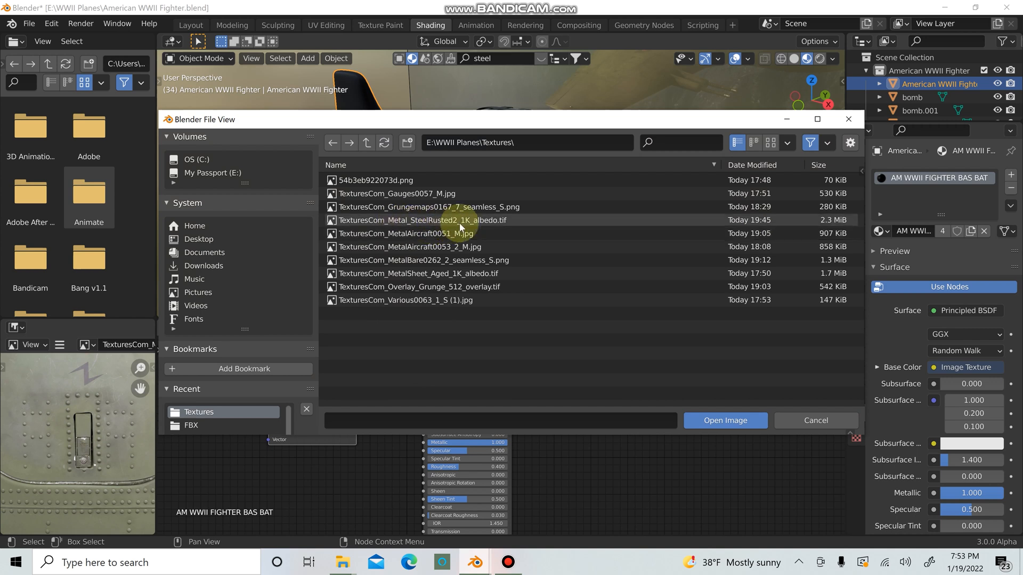
left_click(476, 223)
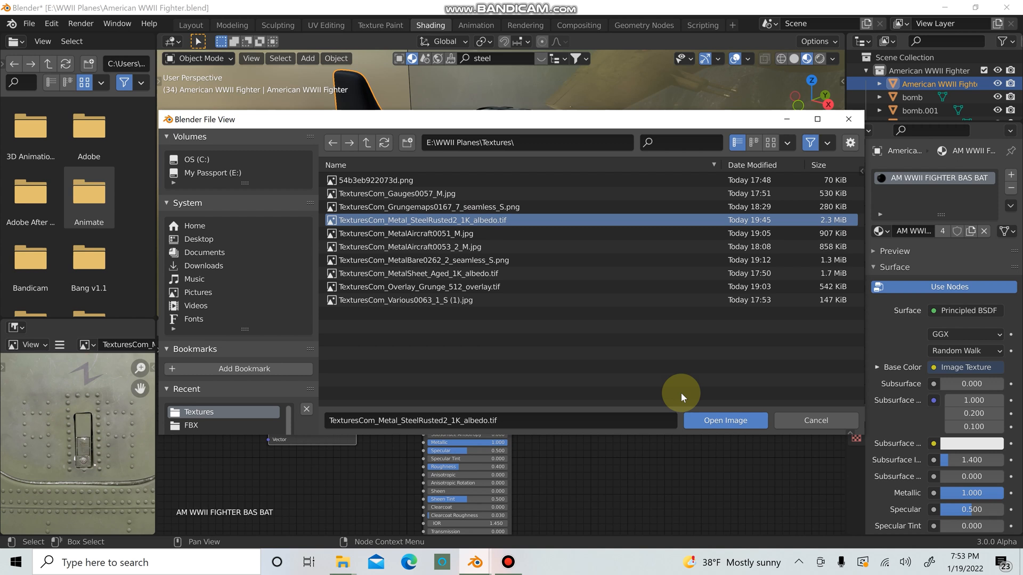
left_click(743, 420)
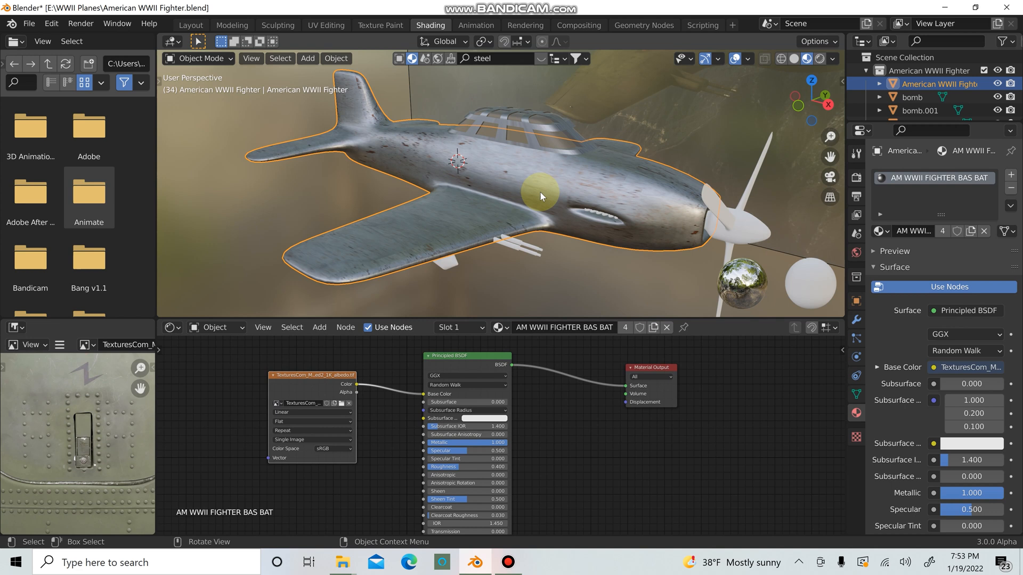
In the UV Editing workspace, scale the fighter's UVs up well beyond the image and inspect the texture in Object Mode
left_click(332, 24)
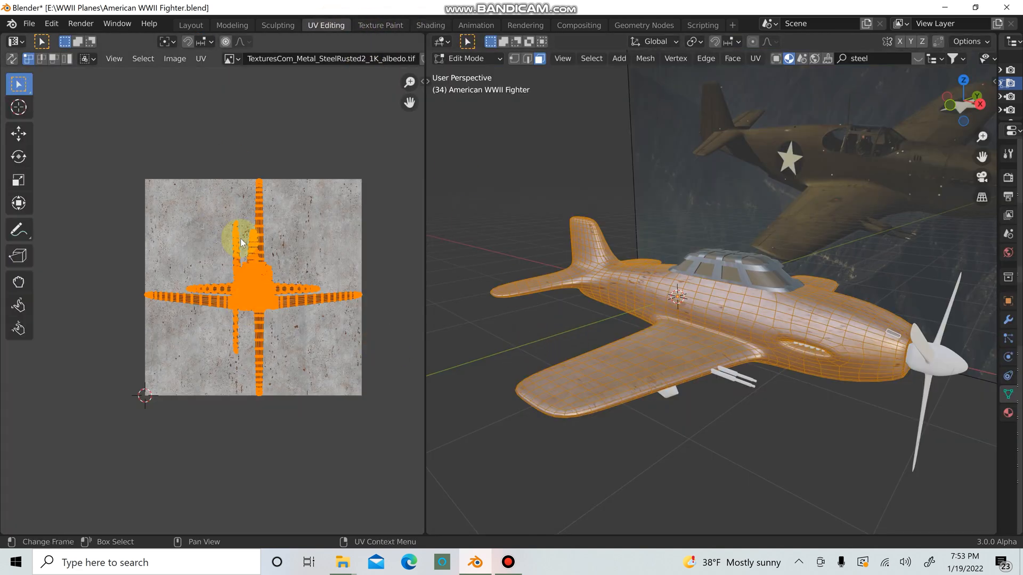
key("s")
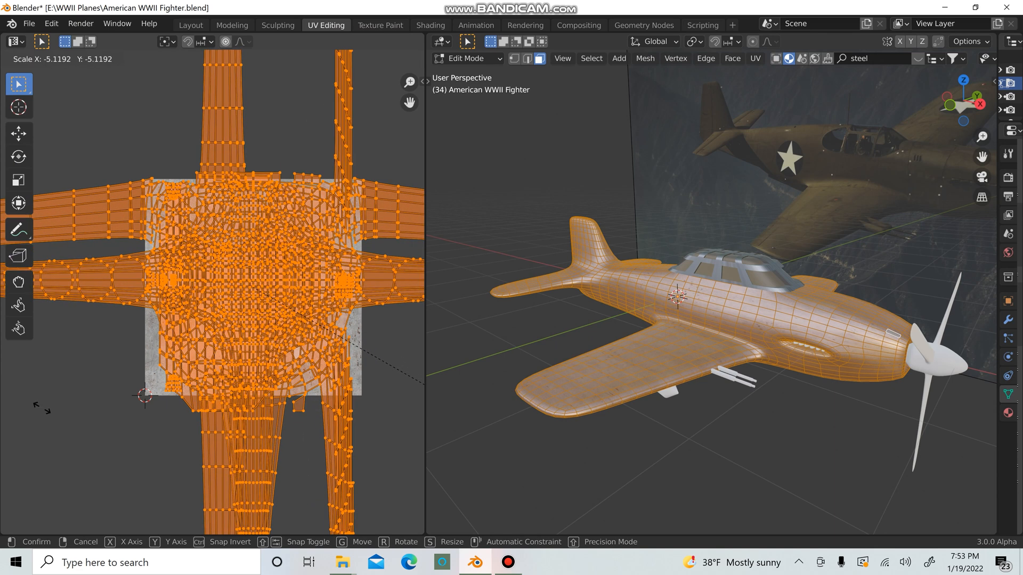
left_click(511, 512)
key("Tab")
scroll(698, 413, "up", 5)
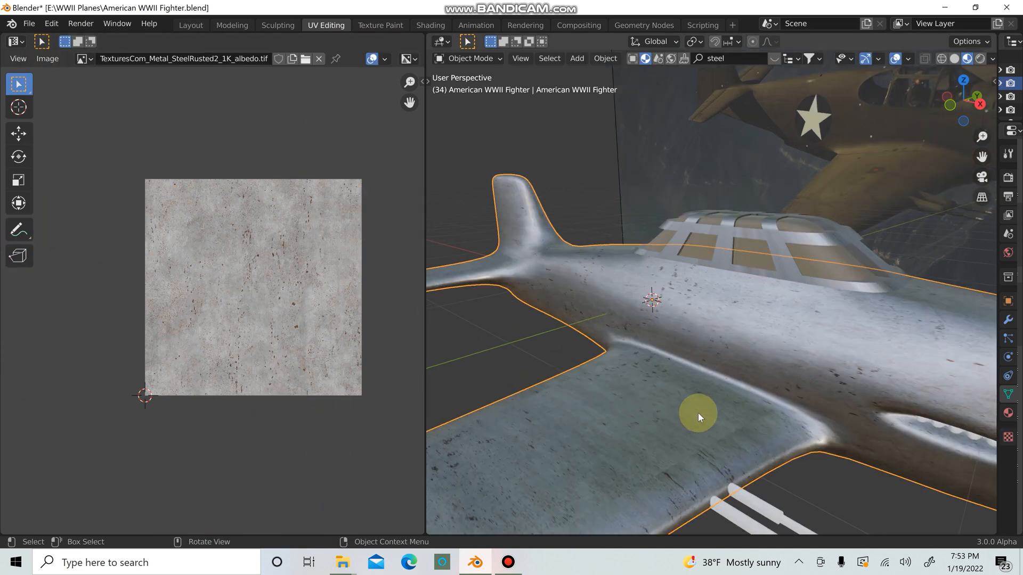
scroll(697, 413, "down", 3)
Enlarge the fighter's UV layout further to make the rusted steel pattern finer, and return to Object Mode
key("Tab")
key("s")
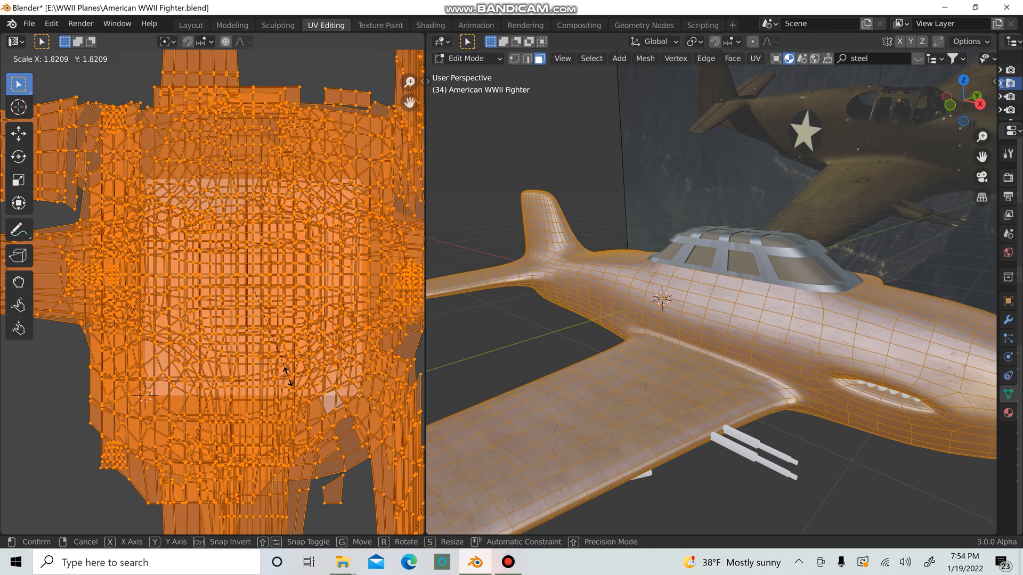
left_click(483, 406)
key("Tab")
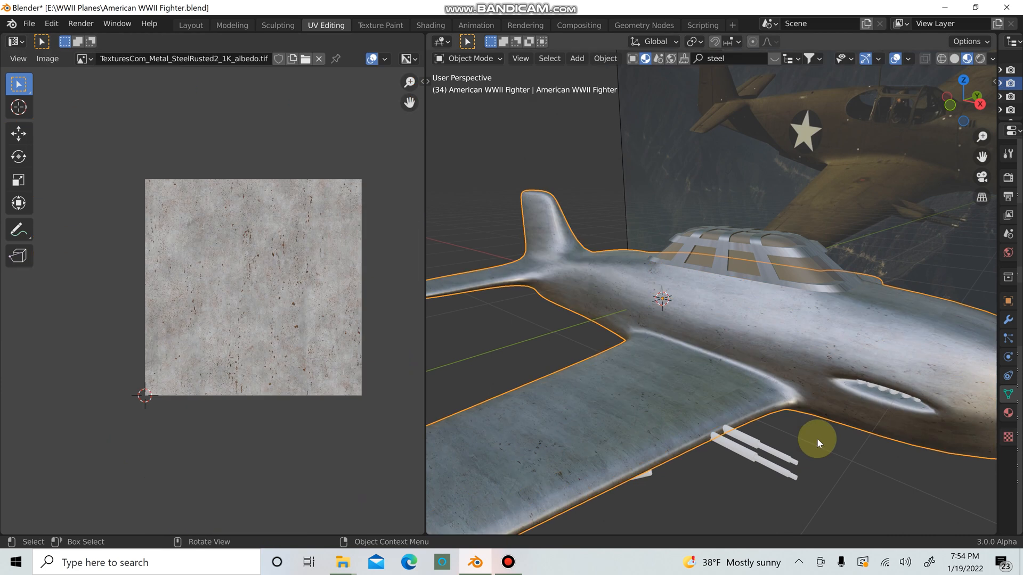
Add a Mix Shader node between the fighter material's Principled BSDF and the Material Output surface
scroll(817, 438, "down", 3)
mouse_move(781, 455)
middle_mouse_down()
mouse_move(694, 459)
mouse_move(621, 423)
middle_mouse_up()
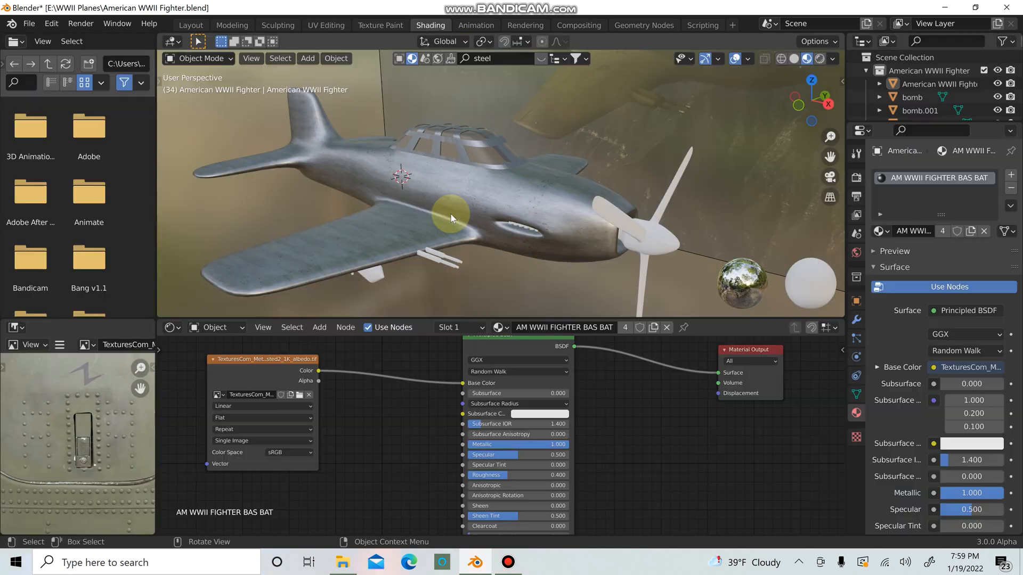
key("shift+a")
left_click(651, 389)
type("mix")
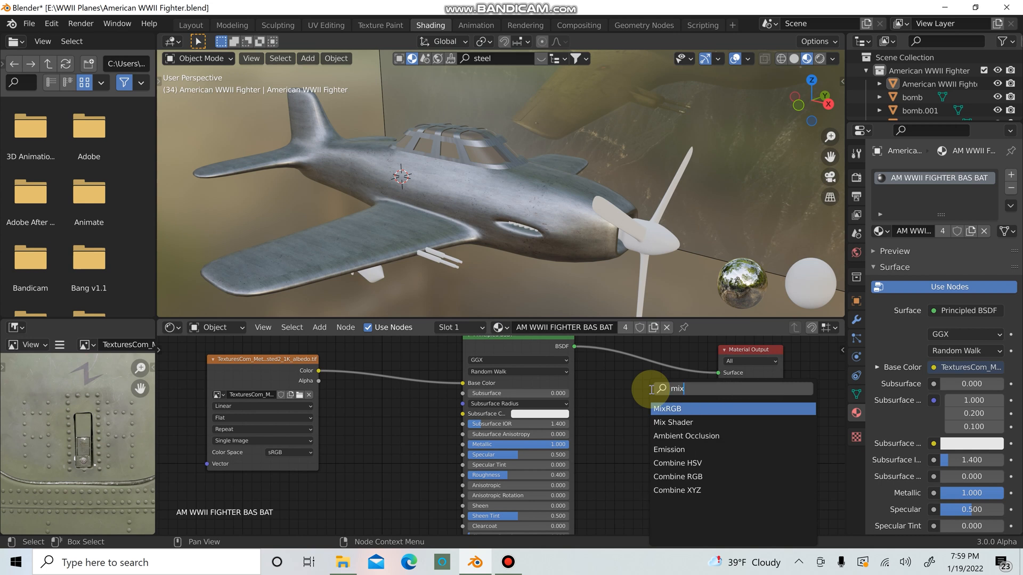
left_click(672, 422)
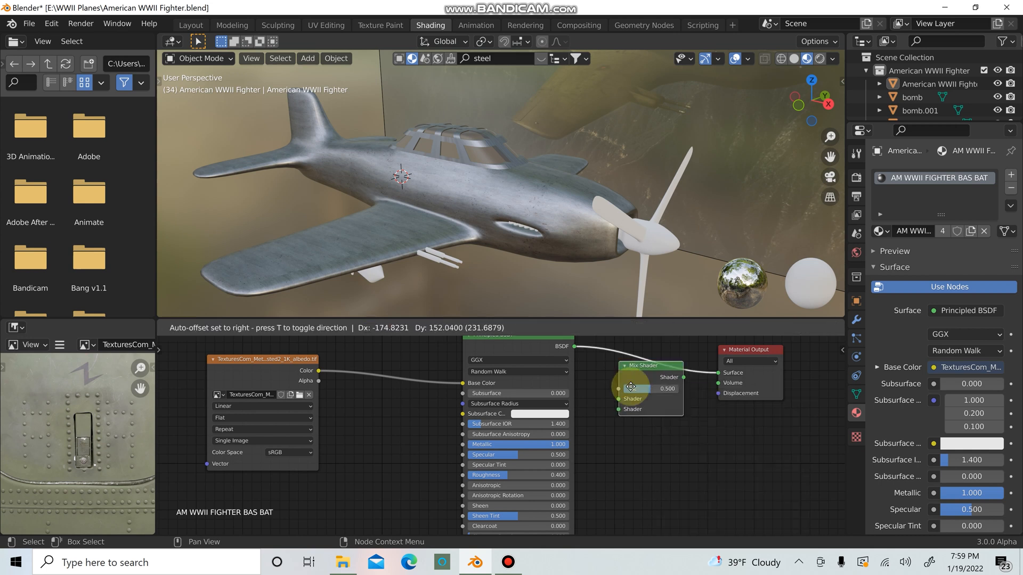
left_click(629, 389)
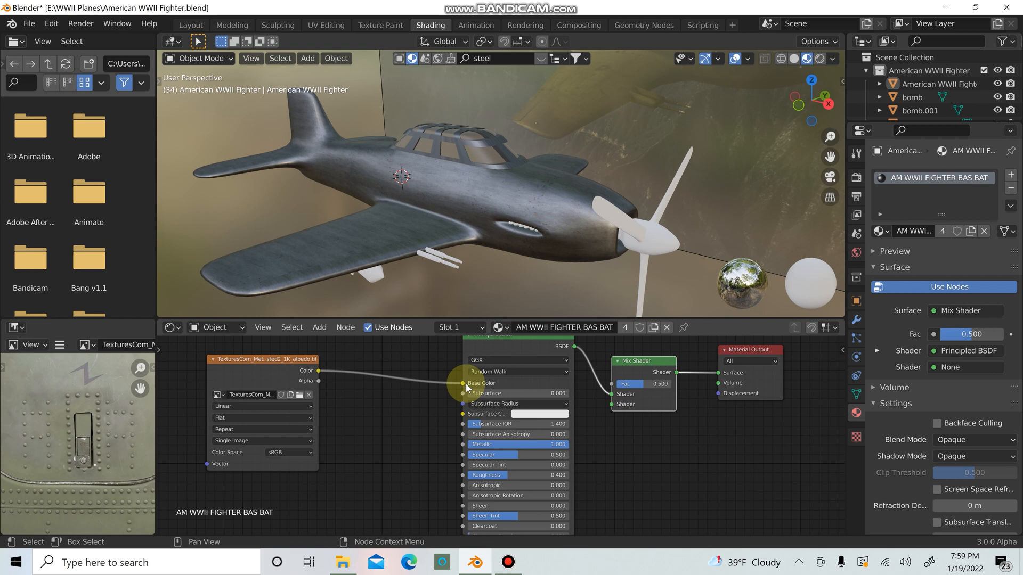
Reroute the rusted steel texture's Color output from the Principled BSDF's Base Color to the Mix Shader's Fac
left_click_drag(463, 385, 612, 386)
scroll(550, 372, "down", 1)
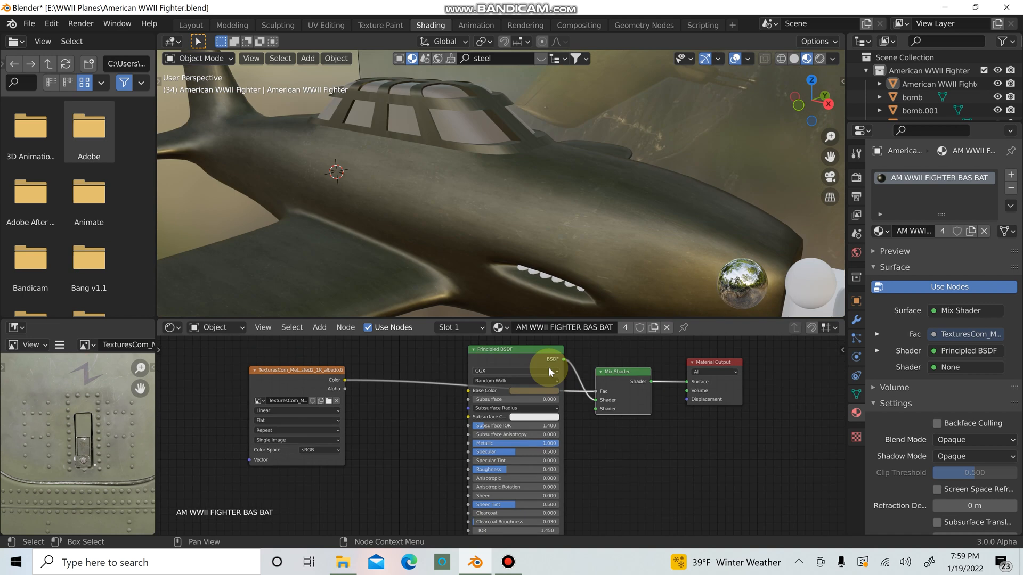
middle_click_drag(471, 249, 558, 176)
Darken and desaturate the Principled BSDF's Base Color to about hue 0.164, saturation 0.296 and value 0.115
left_click(534, 394)
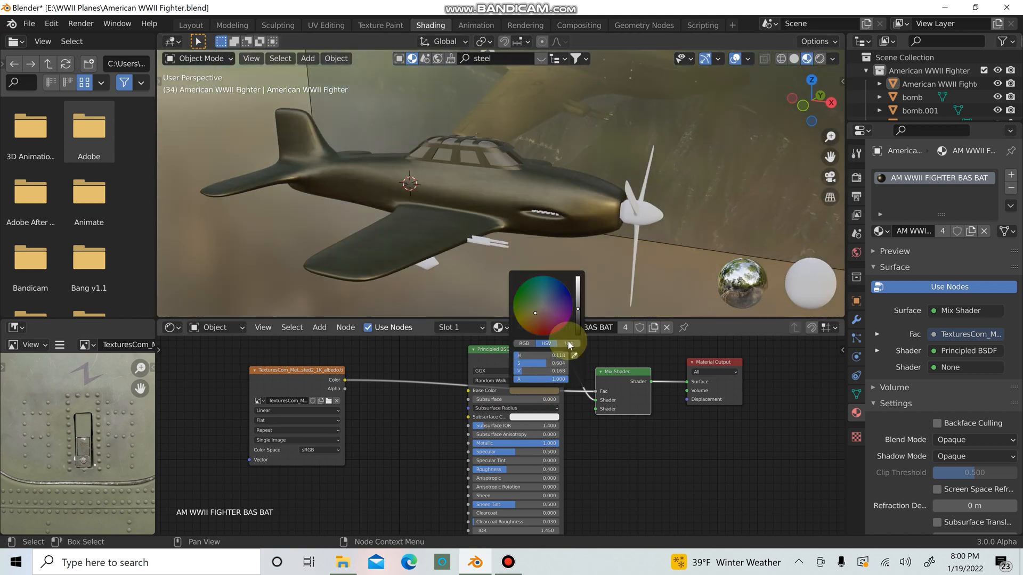
left_click_drag(577, 309, 534, 314)
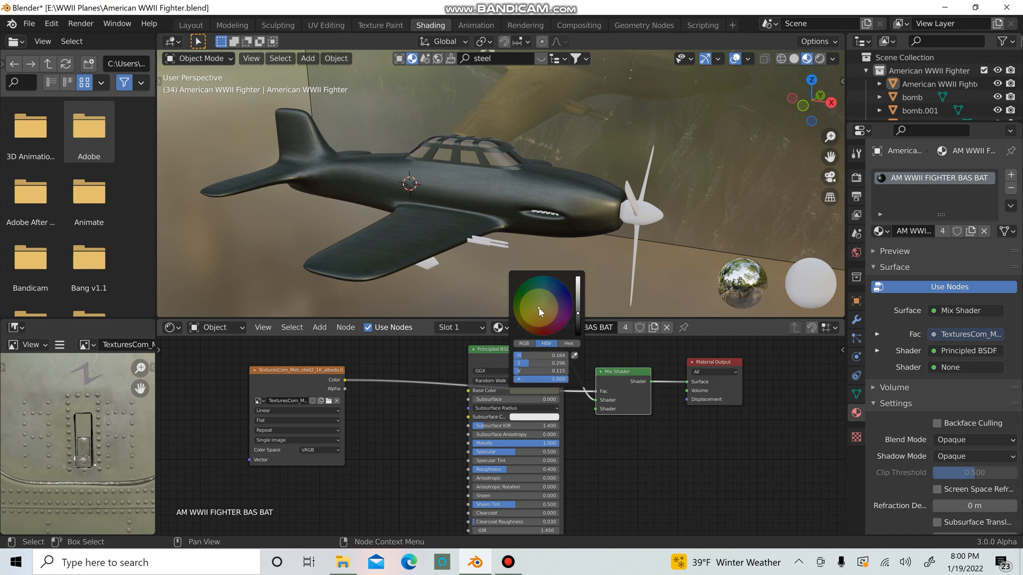
middle_click_drag(619, 255, 575, 208)
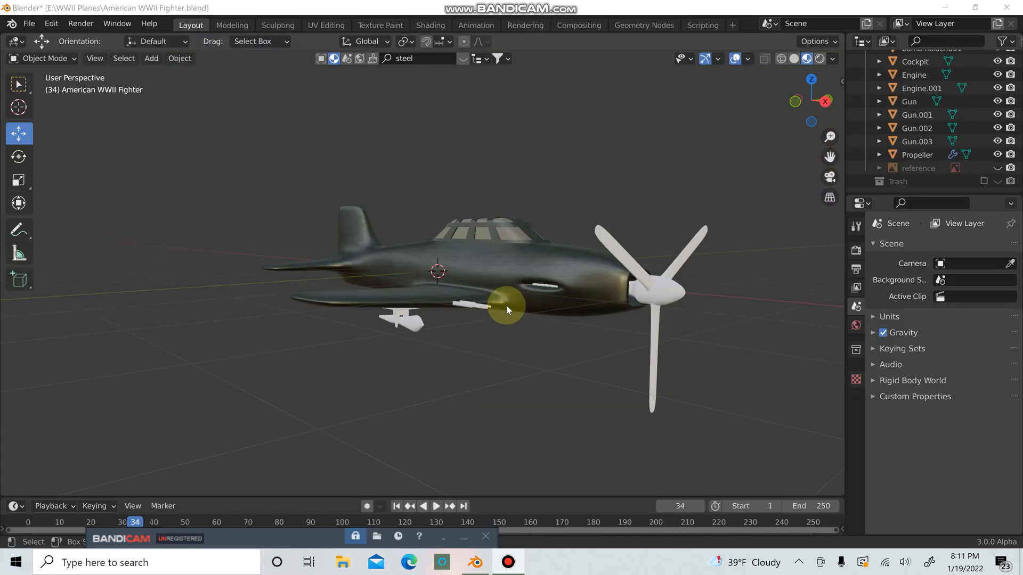
Search the material library for "glass", replace the cockpit's GLASS material with Glass Simple, and deselect the cockpit
scroll(518, 293, "up", 5)
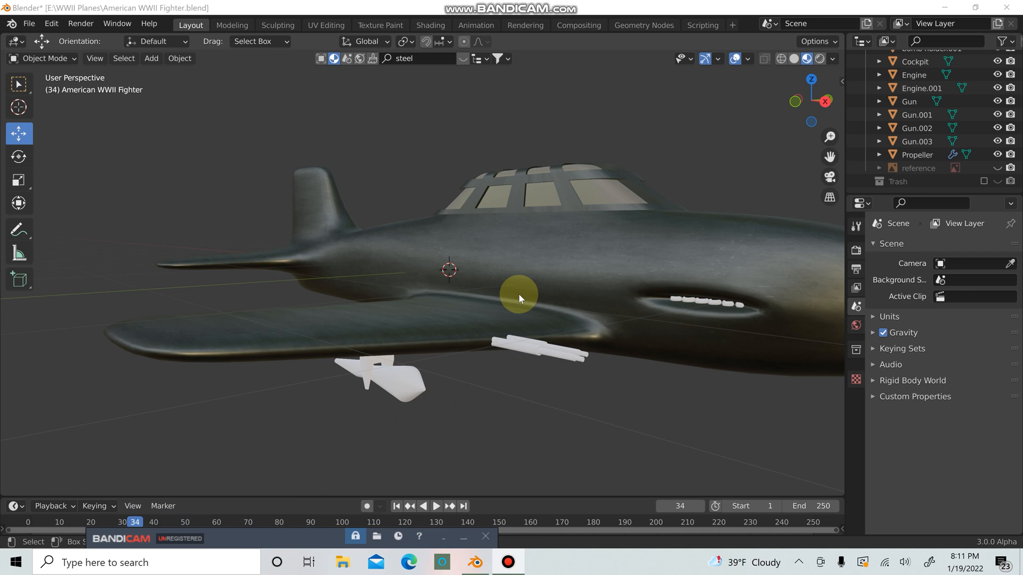
middle_click_drag(521, 292, 718, 268)
left_click(694, 232)
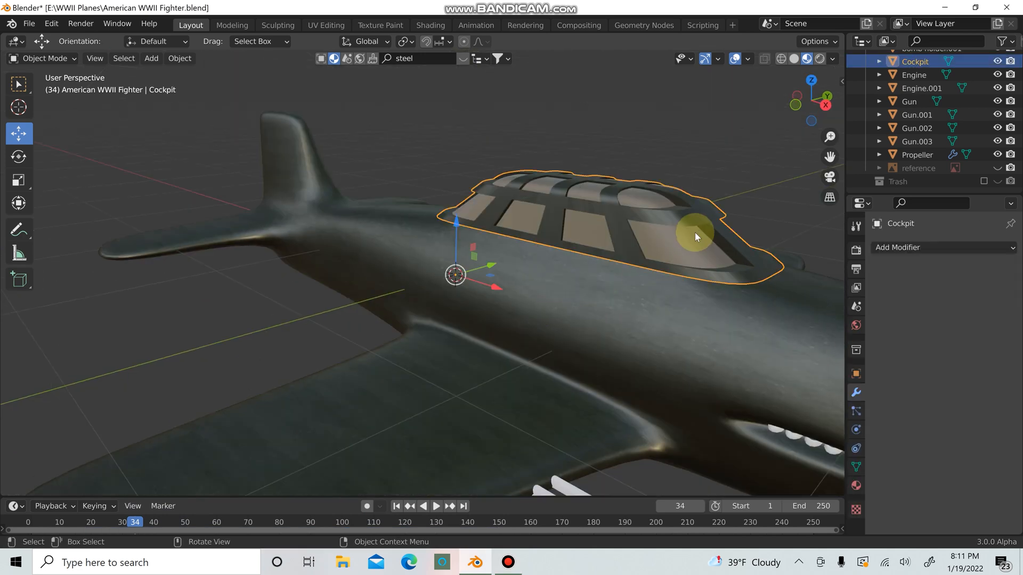
left_click(860, 494)
left_click(904, 270)
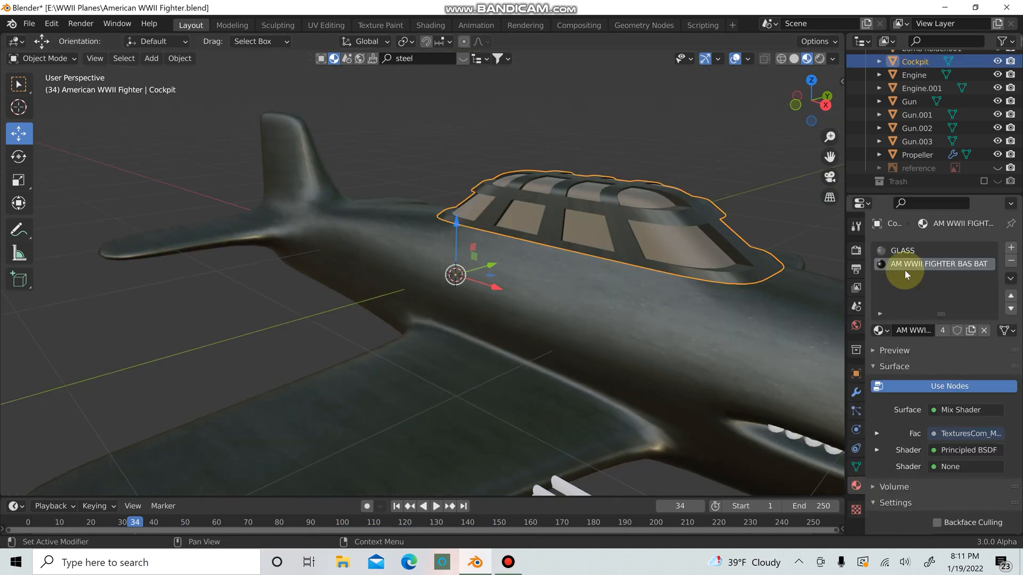
left_click(908, 250)
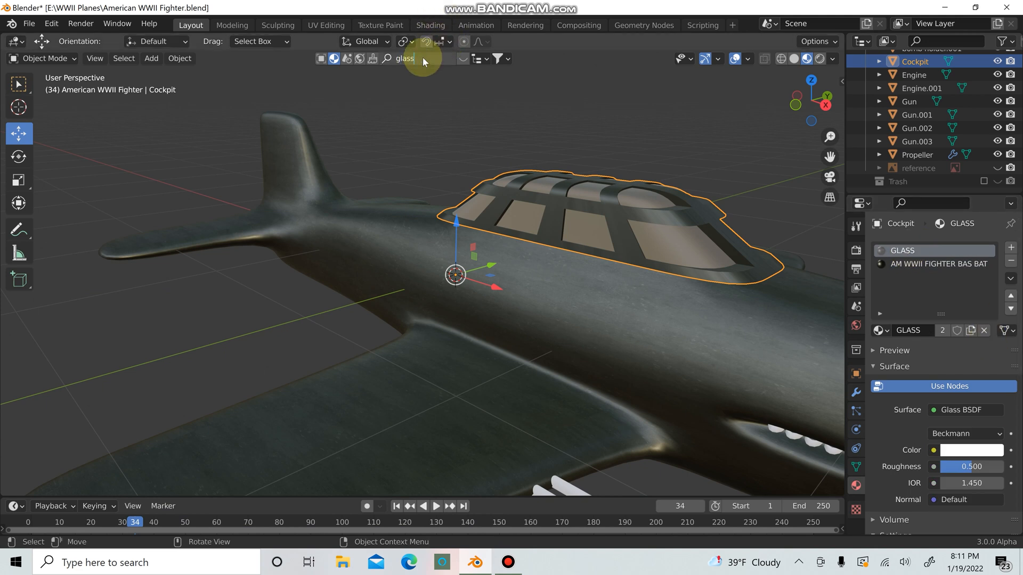
key("Return")
mouse_move(339, 86)
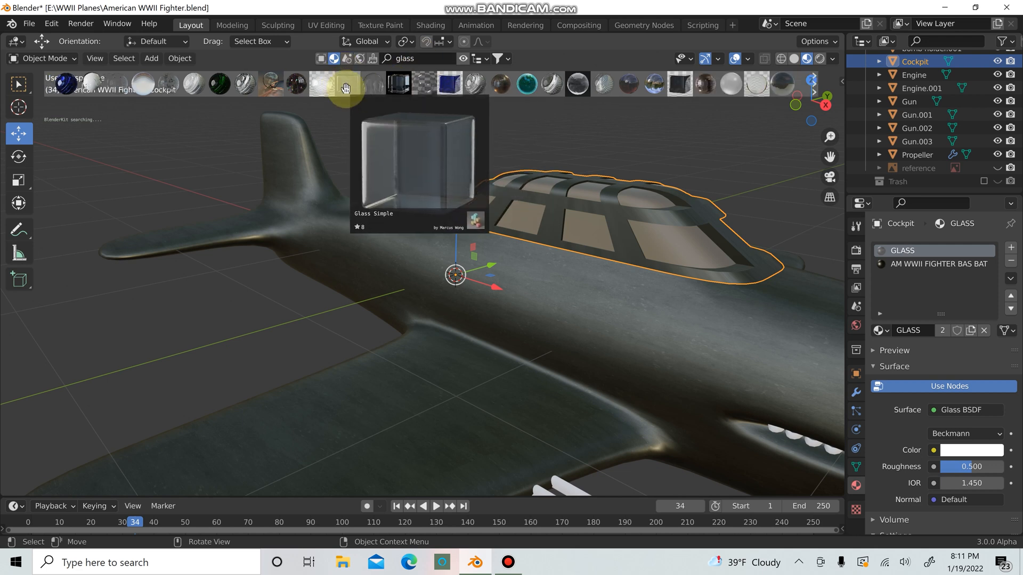
left_click(345, 88)
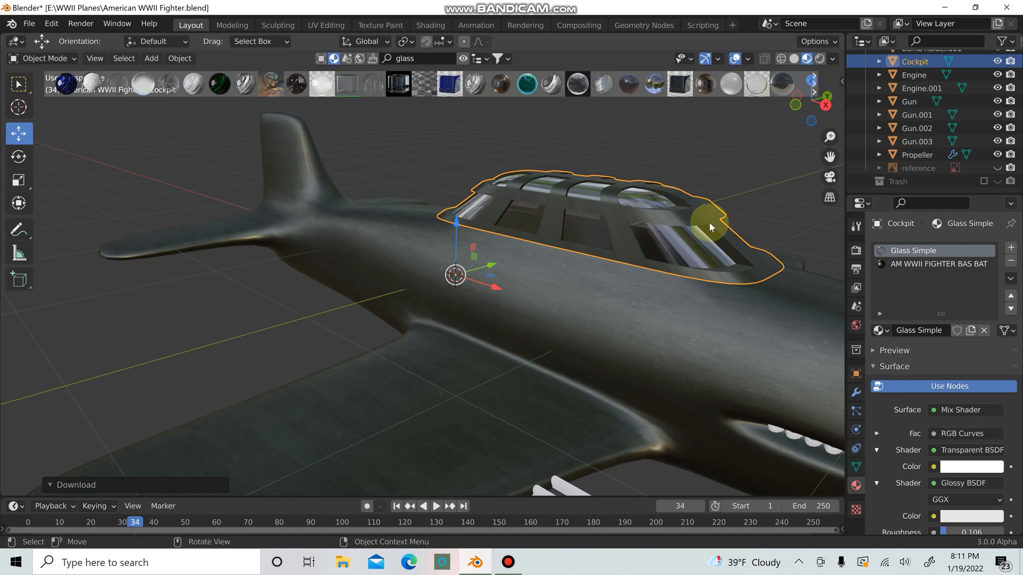
middle_click_drag(708, 222, 591, 190)
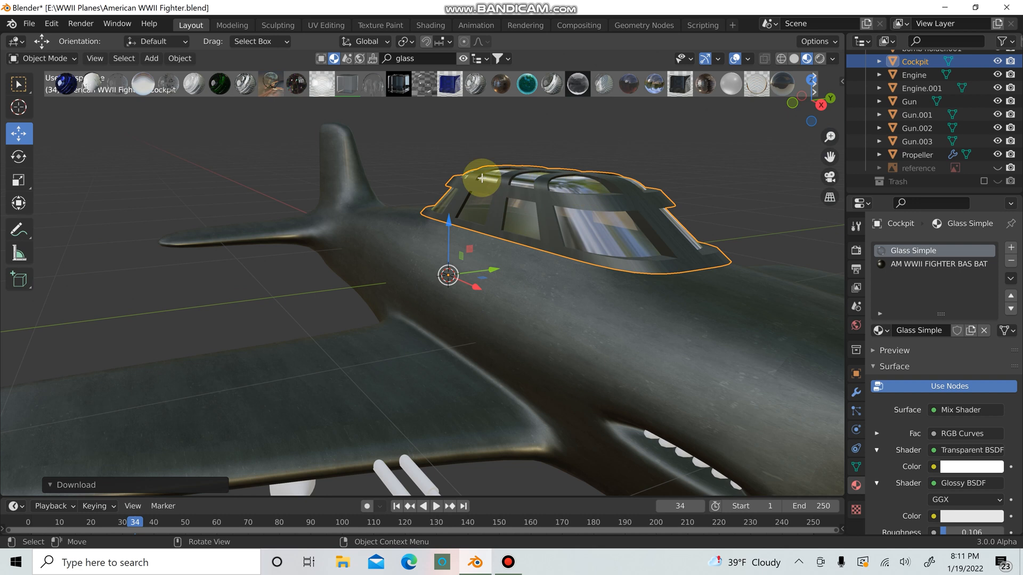
left_click(449, 160)
Set the Glossy BSDF roughness of the cockpit's Glass Simple material to 0.200
middle_click_drag(532, 212, 544, 231)
scroll(559, 224, "up", 4)
scroll(646, 247, "down", 1)
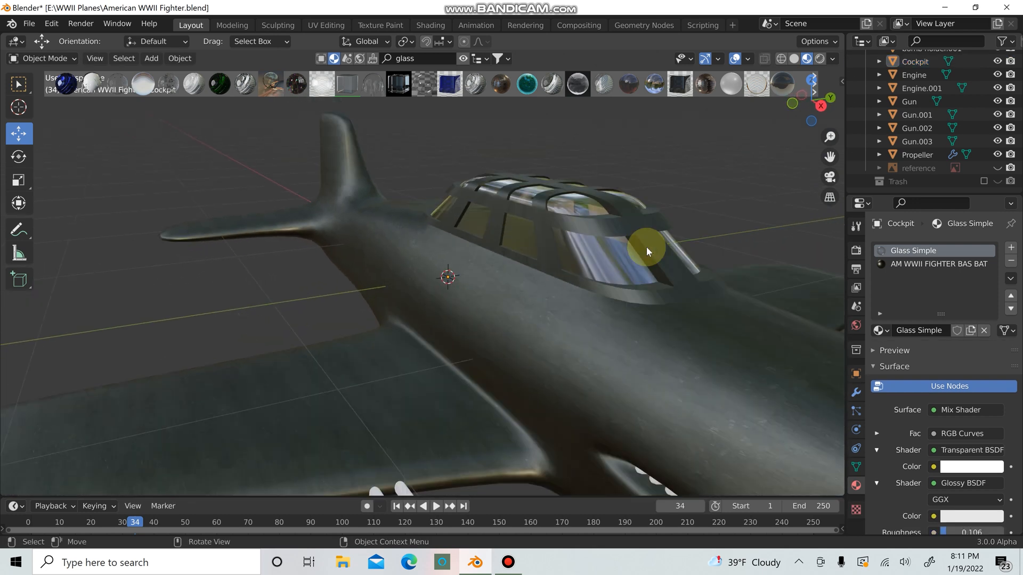
scroll(648, 245, "down", 2)
scroll(892, 475, "down", 3)
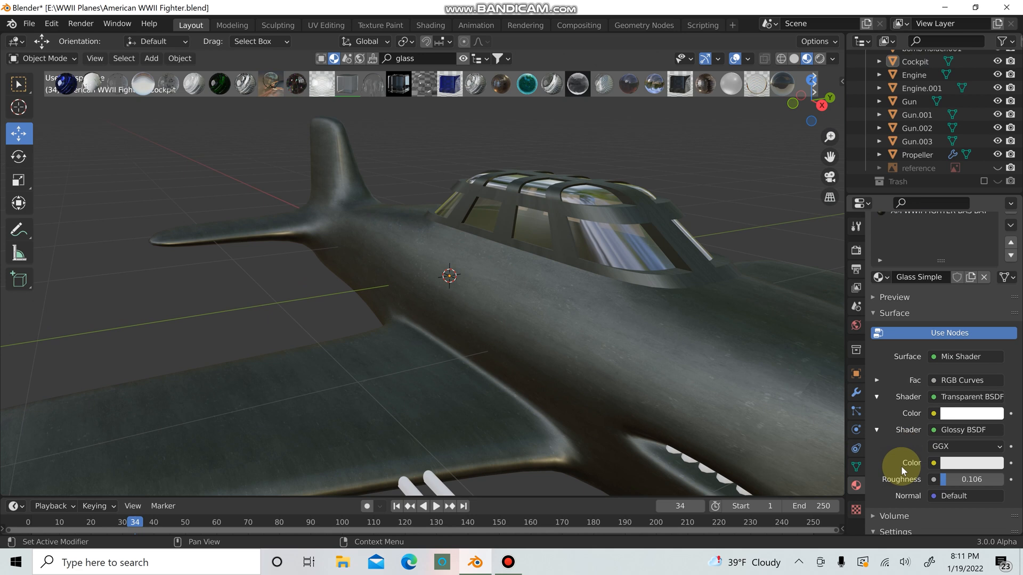
scroll(900, 465, "down", 3)
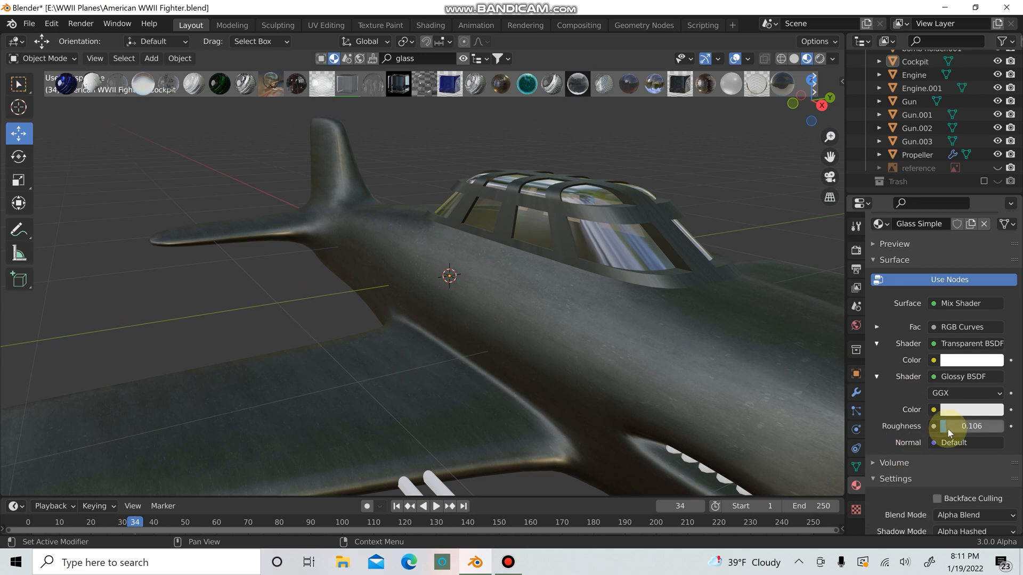
mouse_move(952, 426)
left_mouse_down()
mouse_move(967, 427)
mouse_move(943, 426)
mouse_move(952, 426)
left_mouse_up()
left_click(953, 426)
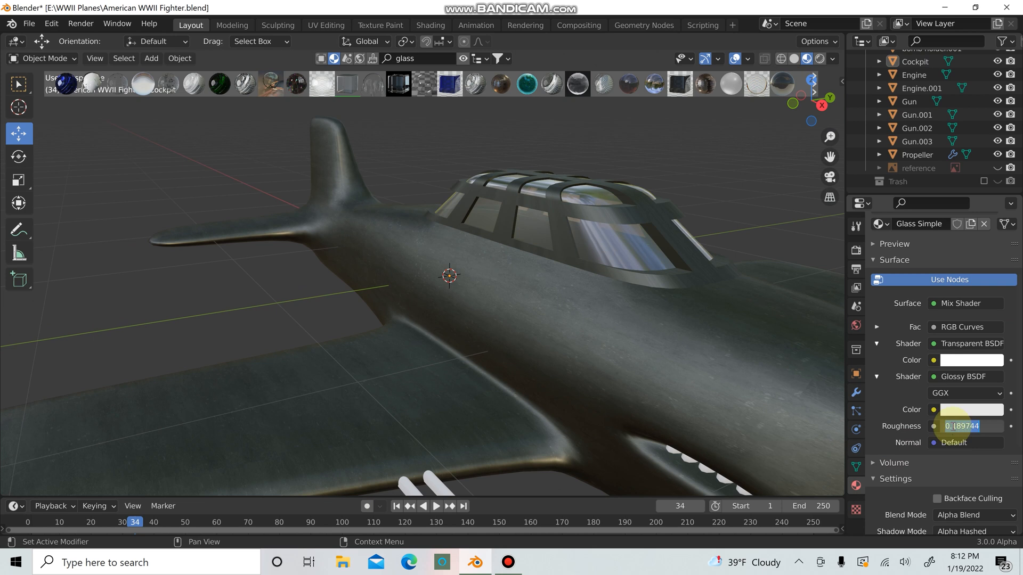
type(".200")
left_click(357, 282)
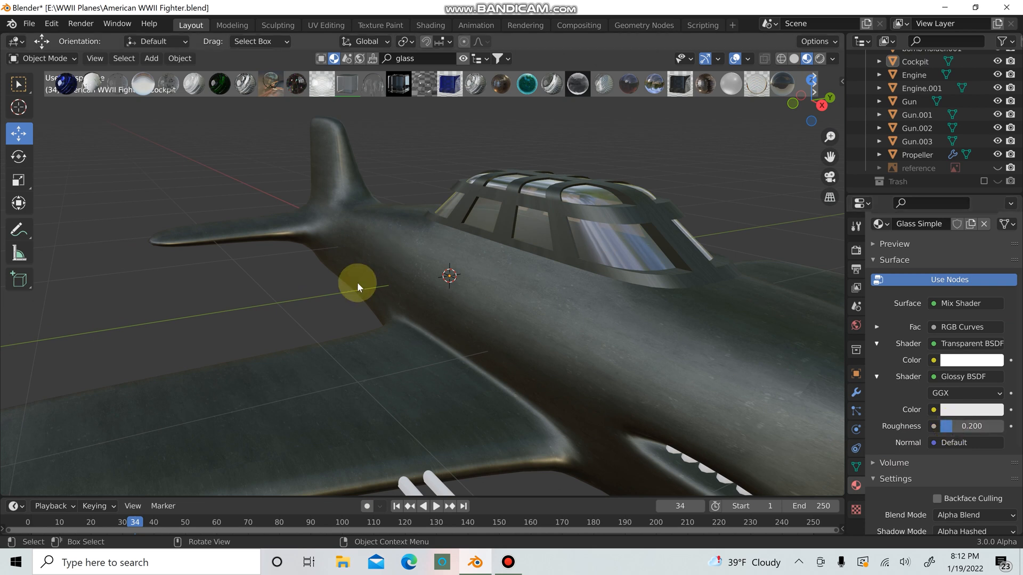
left_click(356, 283)
Enter Edit Mode on the cockpit and add the faces using AM WWII FIGHTER BAS BAT to the selection
left_click(656, 222)
middle_click_drag(656, 222, 680, 212)
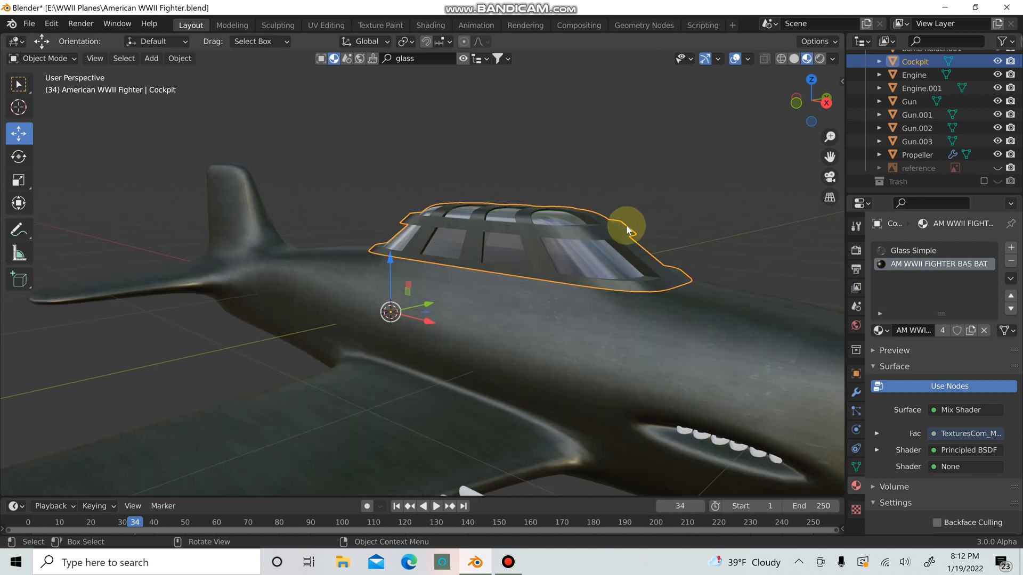
mouse_move(627, 229)
middle_mouse_down()
mouse_move(583, 231)
mouse_move(621, 218)
mouse_move(610, 217)
middle_mouse_up()
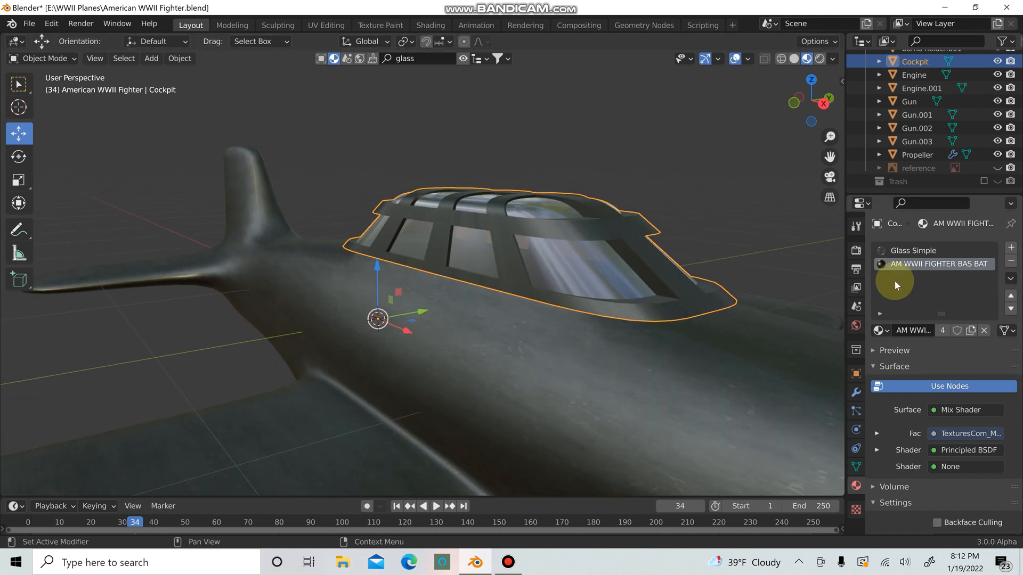
key("Tab")
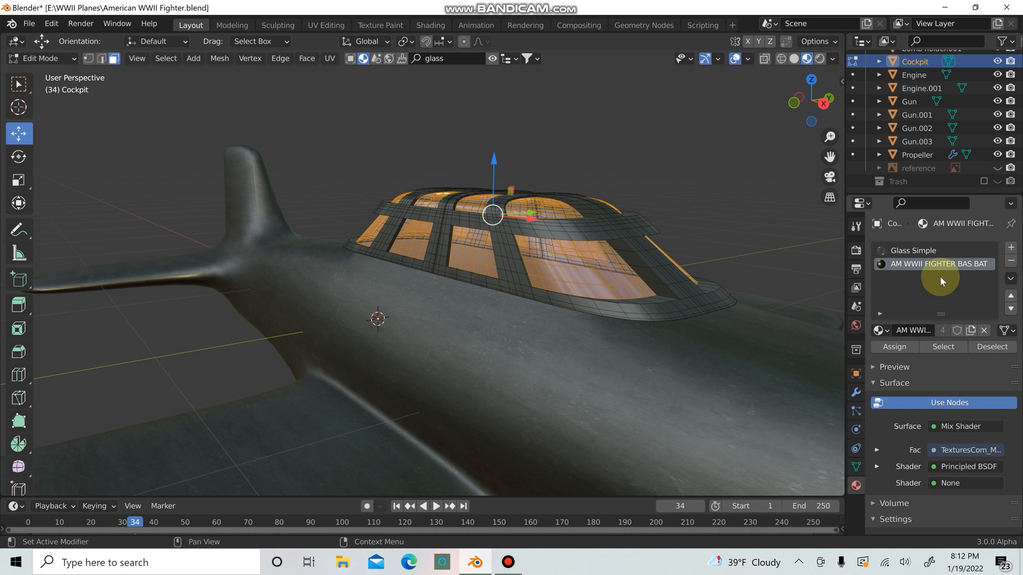
left_click(955, 346)
middle_click_drag(661, 237, 689, 226)
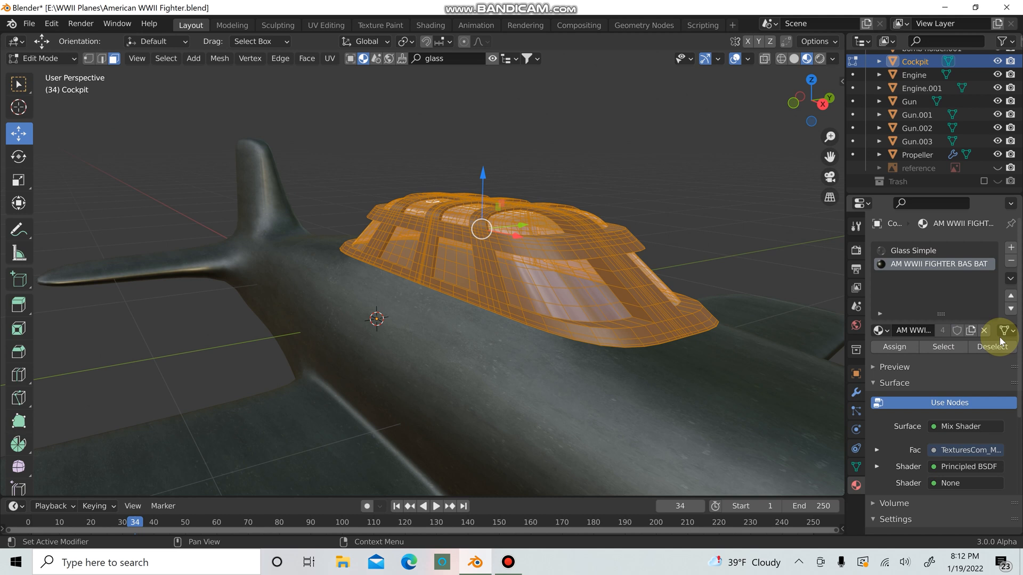
Clear the selection and select only the cockpit frame faces that use the AM WWII FIGHTER BAS BAT material
key("Tab")
key("Tab")
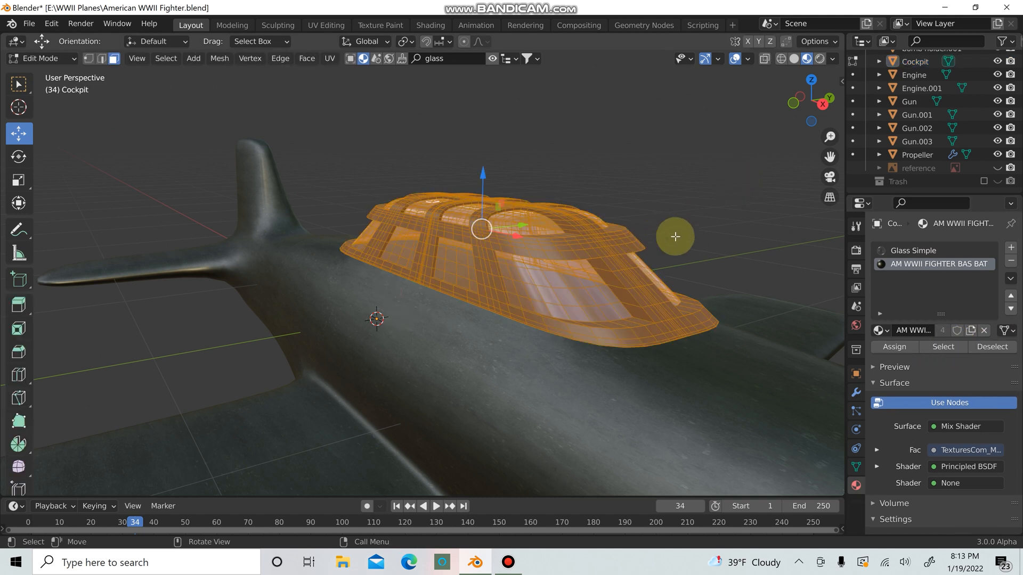
key("alt+a")
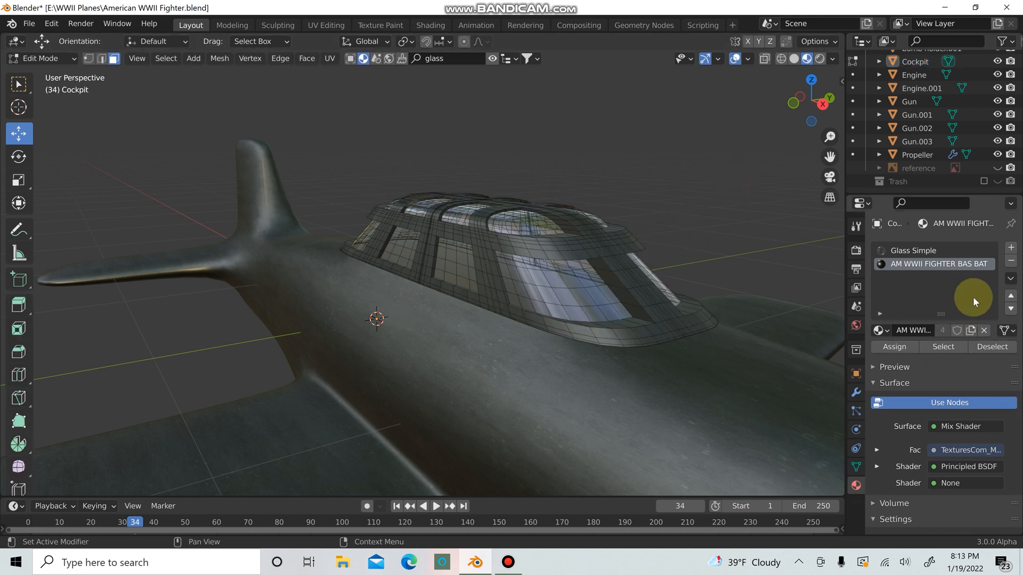
left_click(951, 347)
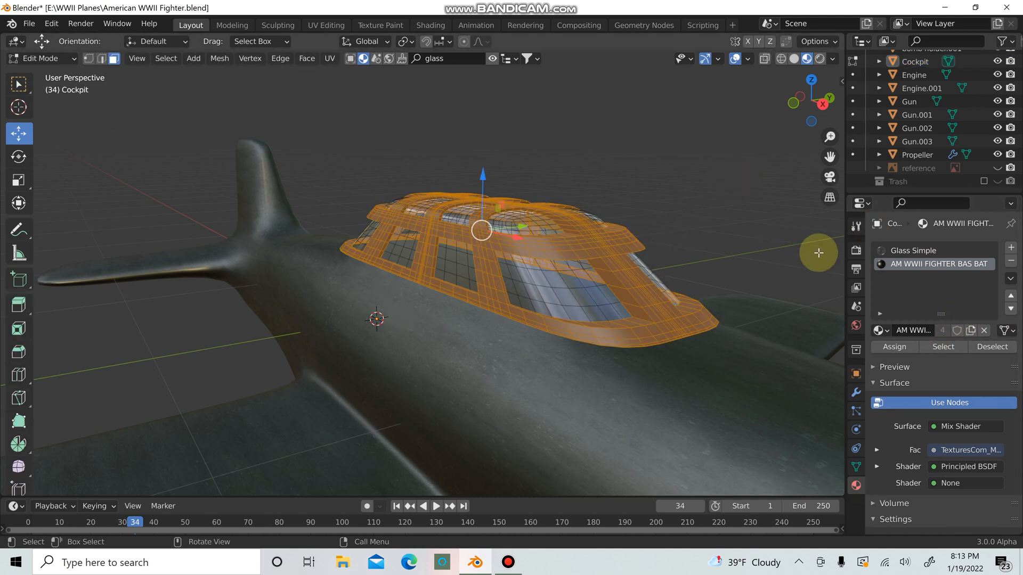
key("alt+a")
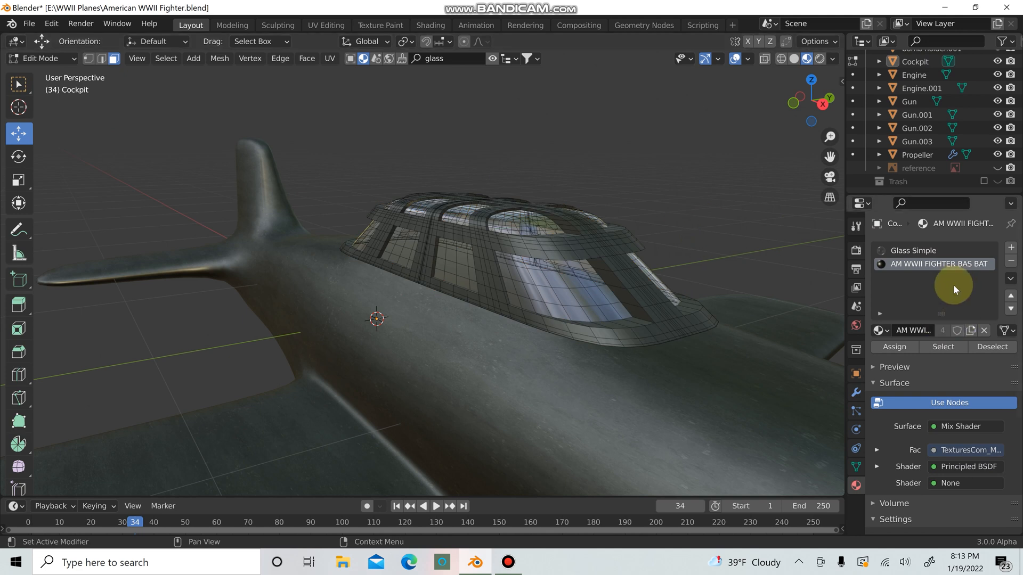
left_click(943, 345)
middle_click_drag(696, 279, 660, 282)
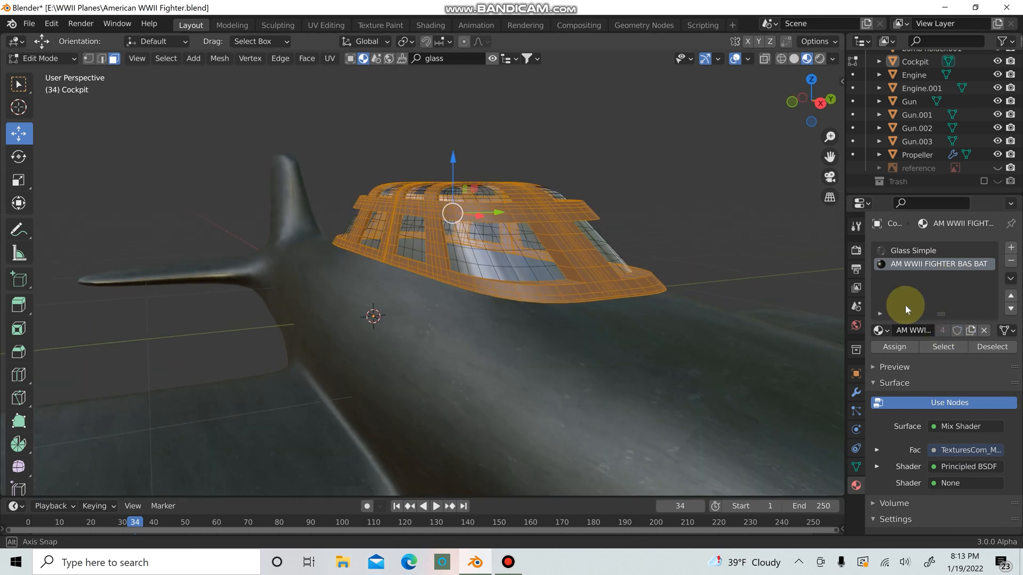
Assign a new material named "cage mat" to the selected cockpit frame faces and return to Object Mode
left_click(1011, 248)
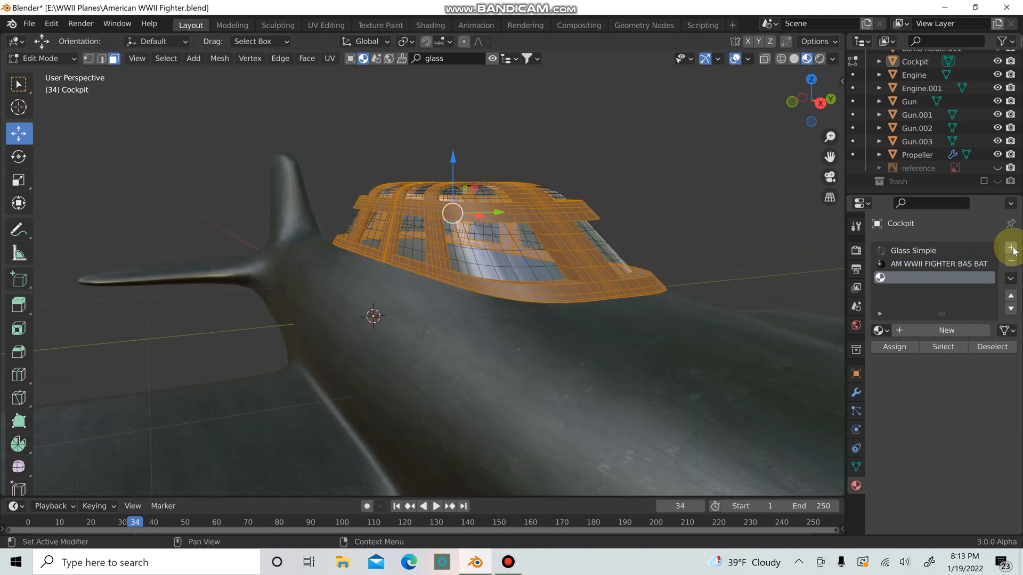
left_click(954, 330)
left_click(931, 330)
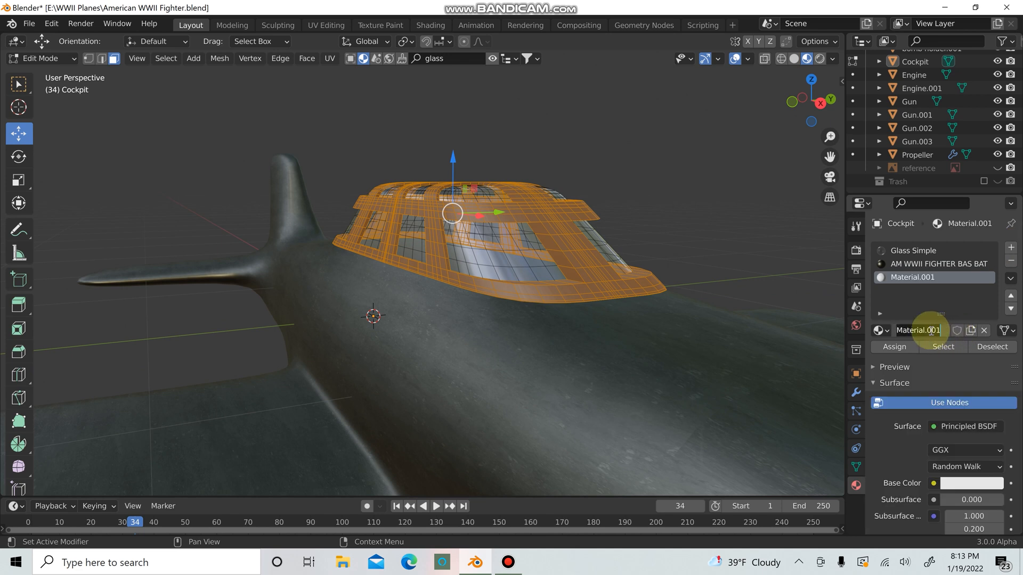
type("cage mat")
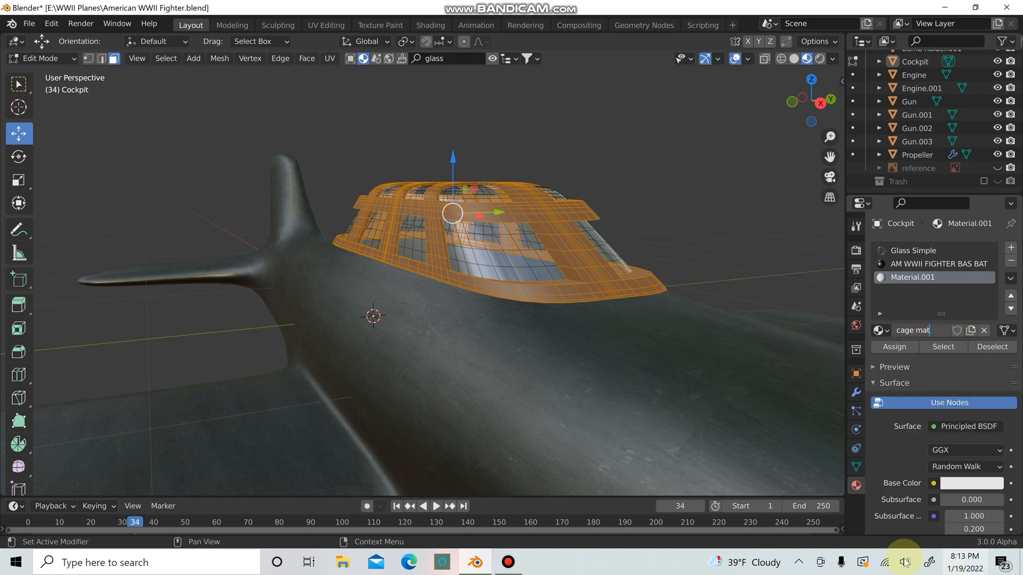
left_click(894, 348)
left_click(896, 347)
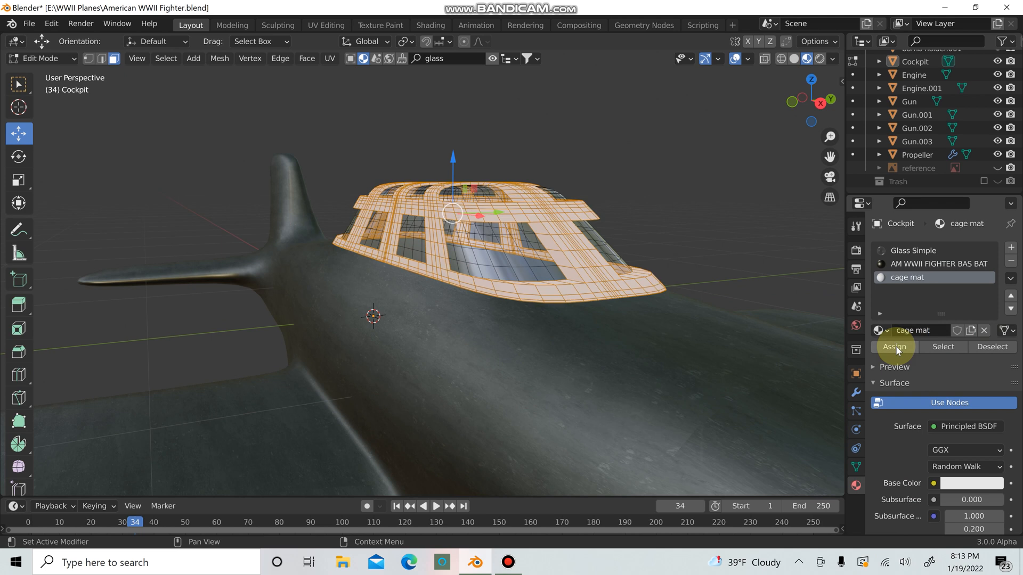
left_click(956, 266)
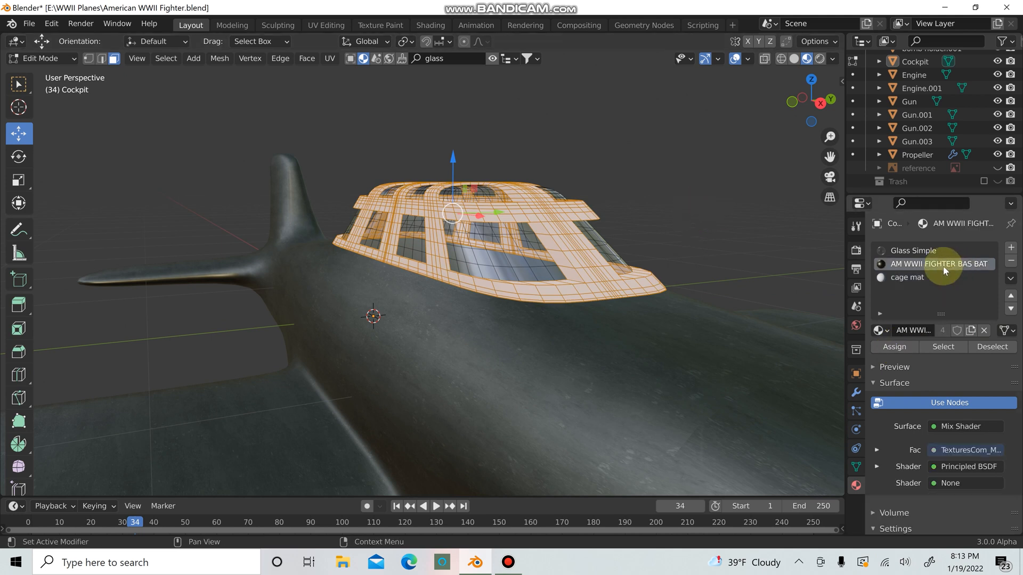
key("Tab")
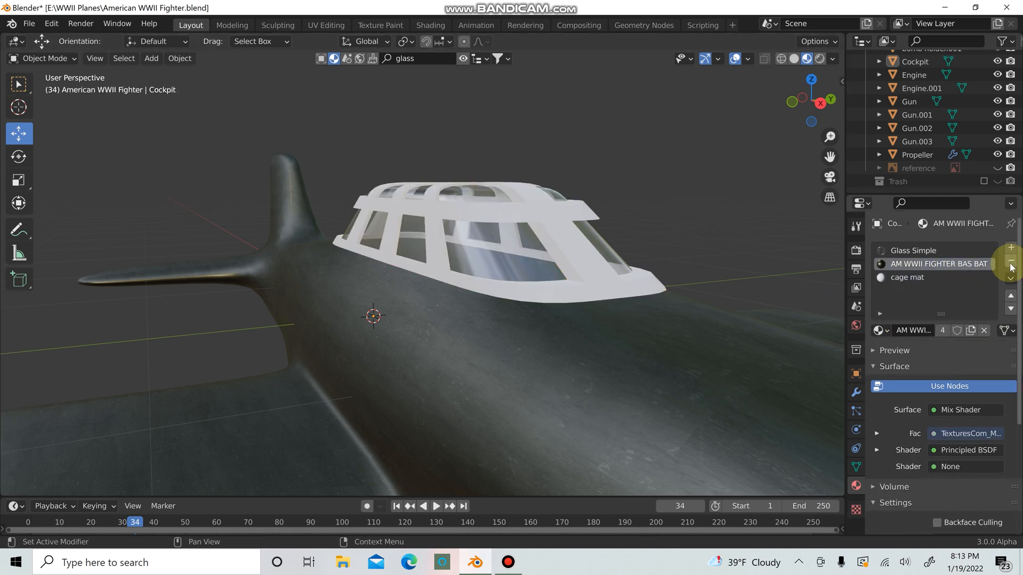
Remove the AM WWII FIGHTER BAS BAT material slot from the cockpit and check its frame from another angle
left_click(1010, 263)
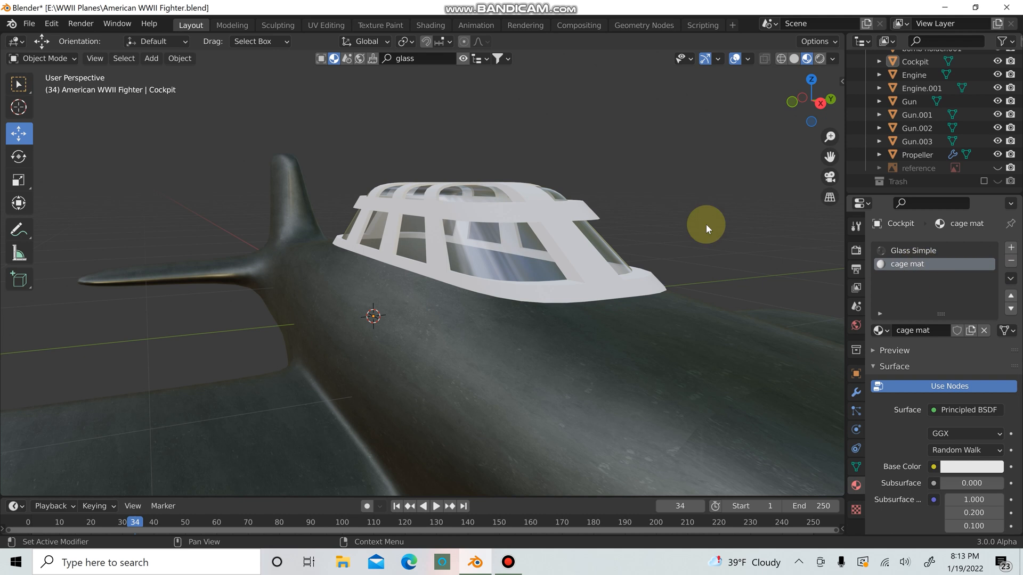
left_click(592, 214)
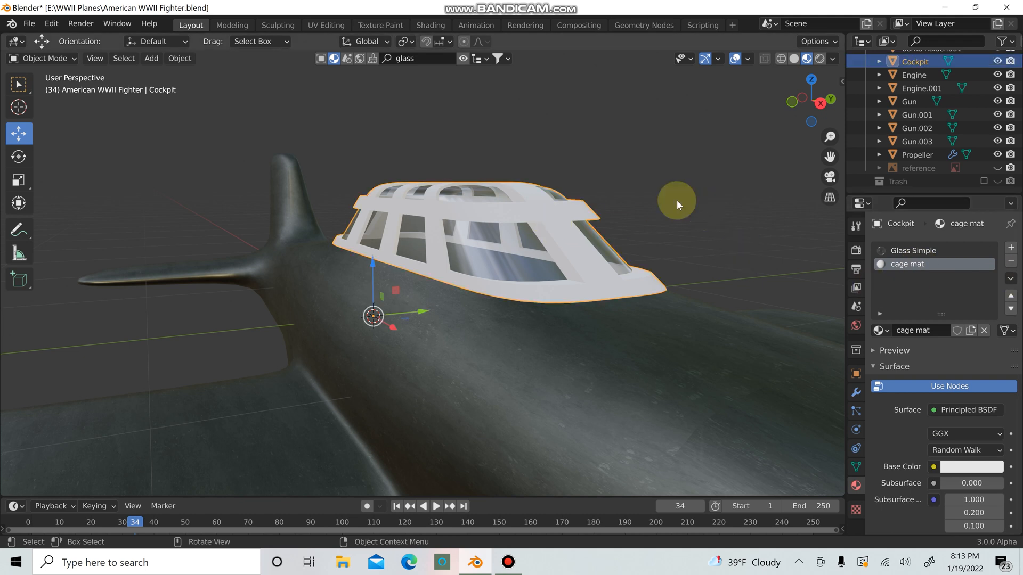
middle_click_drag(678, 202, 700, 169)
left_click(698, 165)
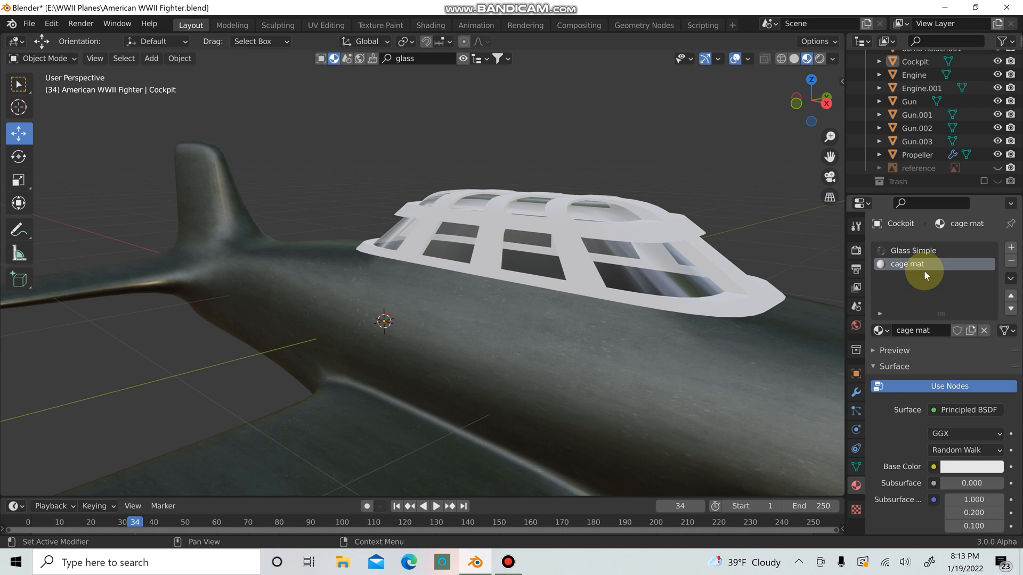
Darken the cage mat base color to a value of 0.020 and set its Metallic to 1.000
left_click(959, 466)
left_click_drag(992, 288, 993, 357)
scroll(970, 461, "down", 3)
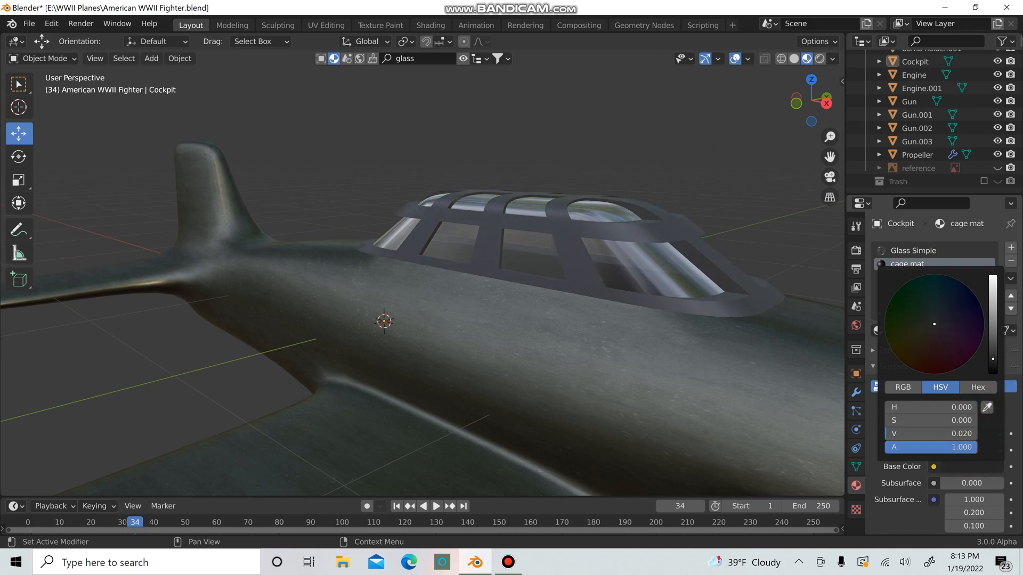
scroll(909, 484, "down", 5)
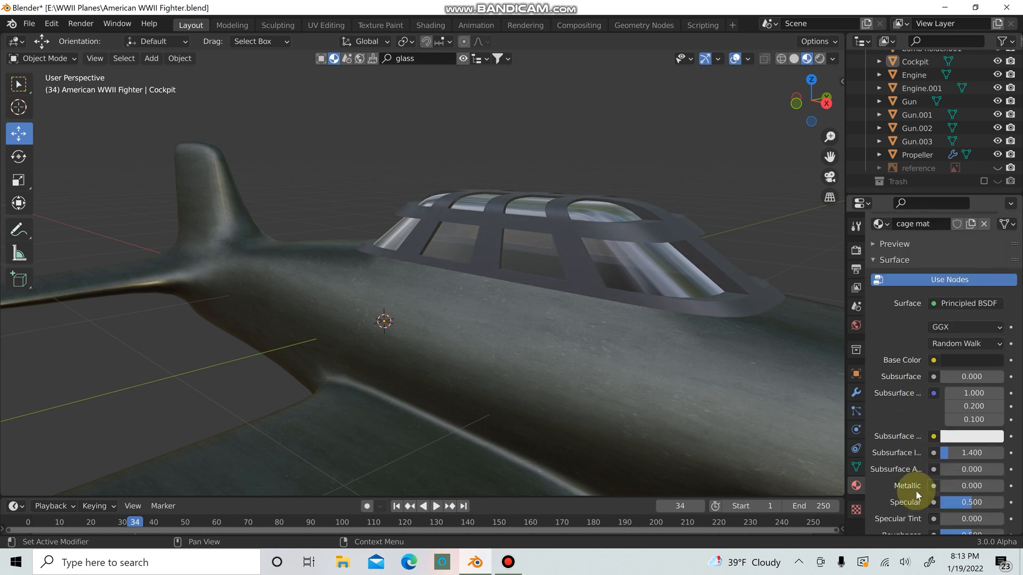
scroll(915, 490, "down", 1)
left_click_drag(947, 476, 1003, 476)
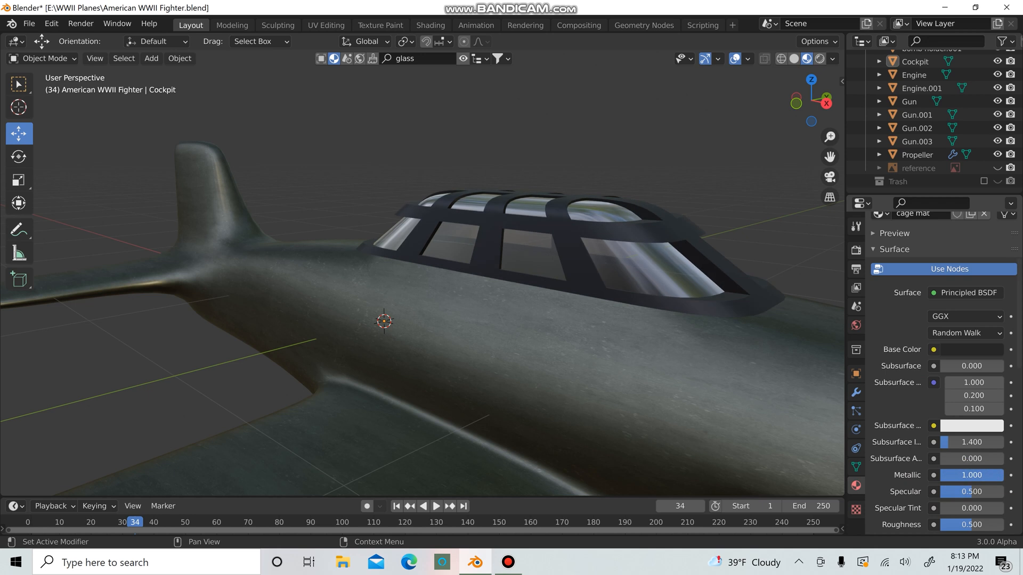
Fine-tune the brightness of the cage mat base color and set its Roughness to 0.600
left_click(982, 347)
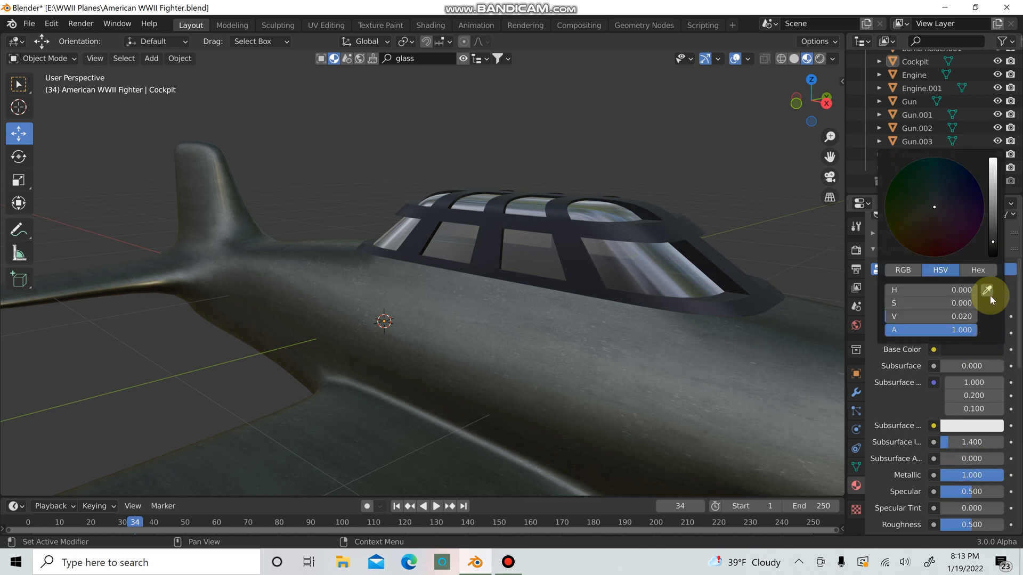
left_click_drag(993, 246, 992, 235)
middle_click_drag(704, 301, 657, 283)
left_click(952, 525)
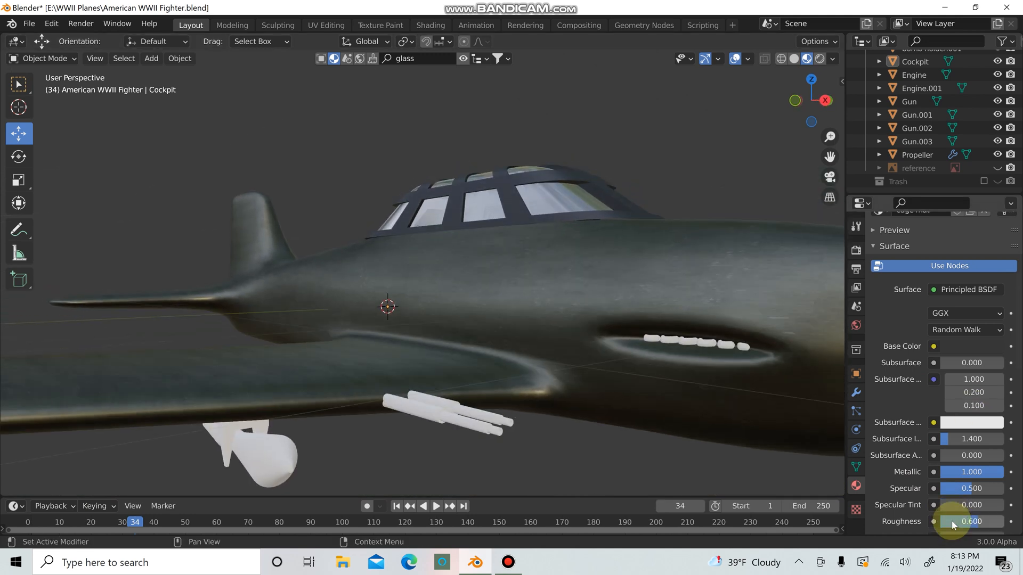
key("Return")
mouse_move(874, 372)
middle_mouse_down()
mouse_move(774, 344)
mouse_move(752, 358)
mouse_move(708, 325)
middle_mouse_up()
Switch to the Shading workspace and add an Image Texture node beside the cage mat's Principled BSDF
left_click(440, 26)
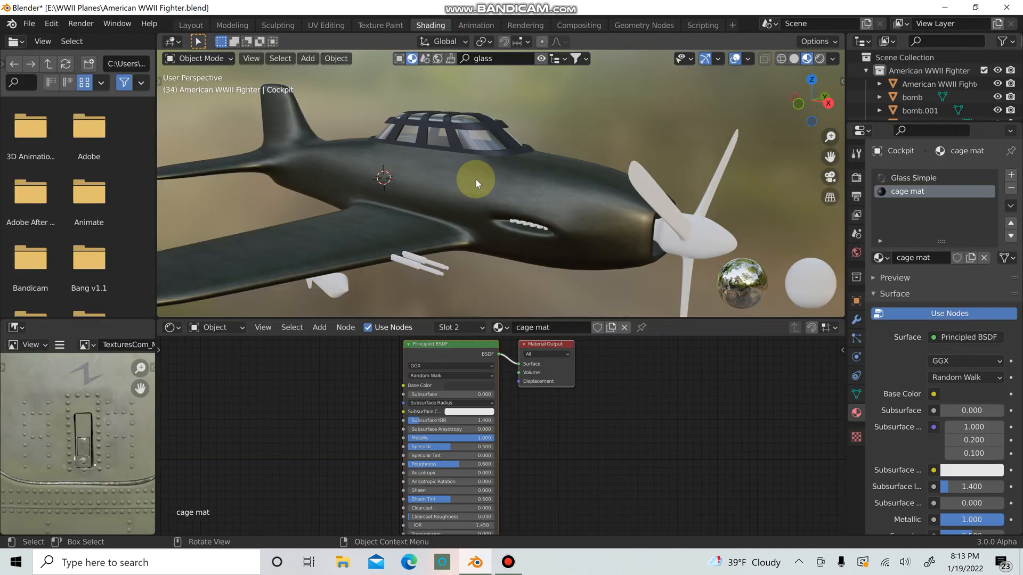
middle_click_drag(475, 180, 637, 264)
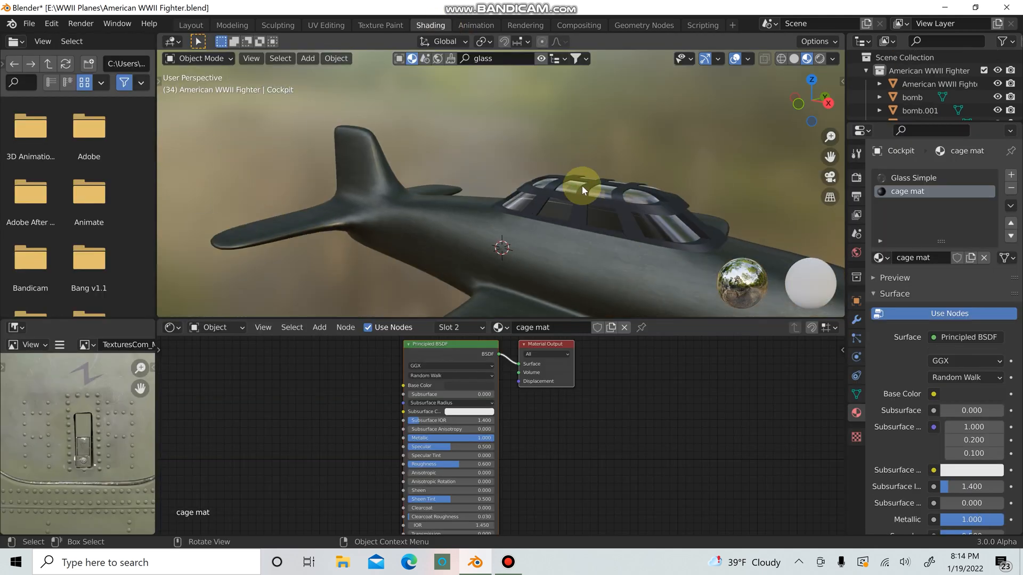
key("shift+a")
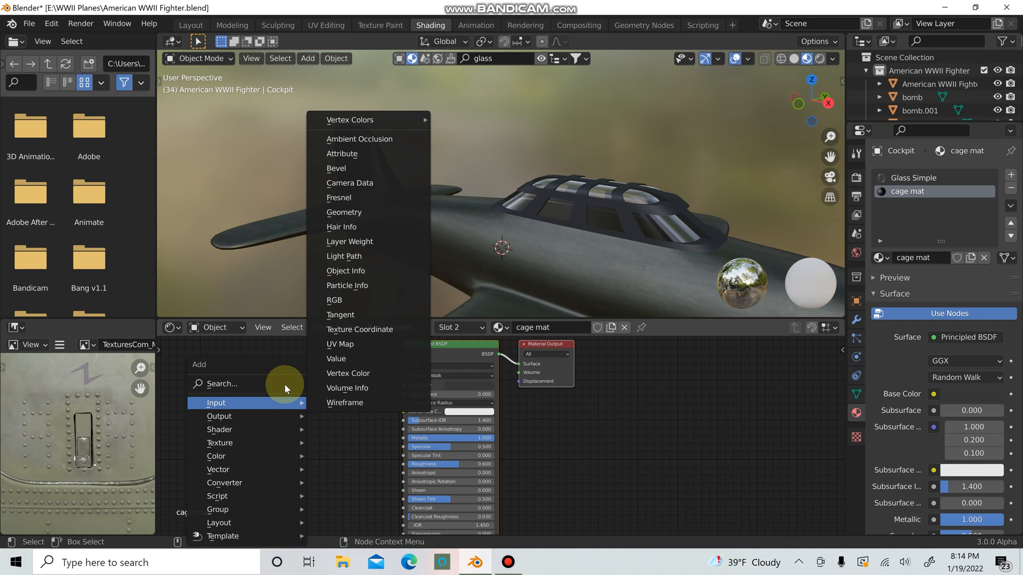
left_click(285, 385)
type("uima")
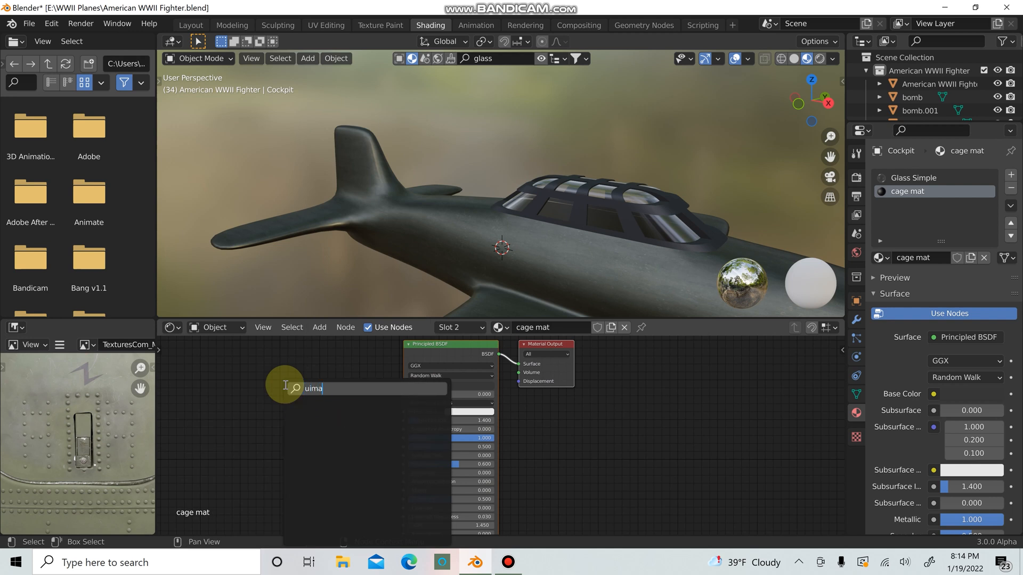
type("ge")
key("BackSpace")
key("BackSpace")
key("BackSpace")
key("BackSpace")
key("BackSpace")
key("BackSpace")
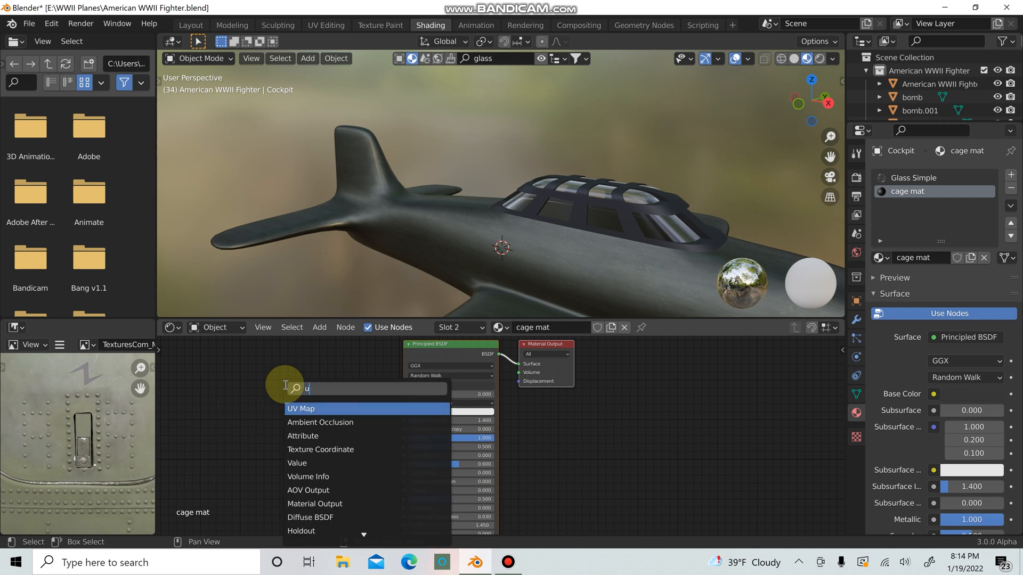
type("image")
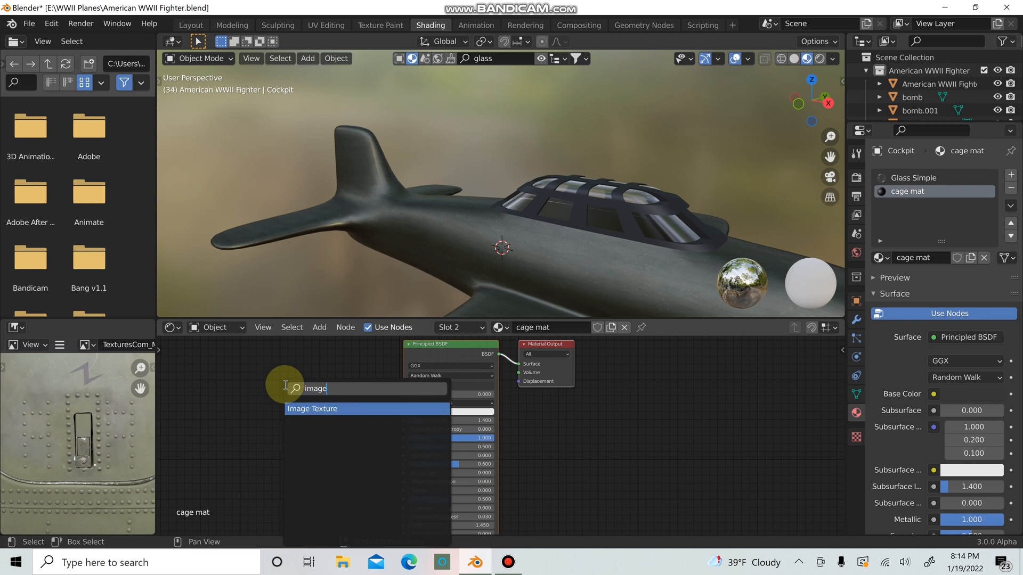
left_click(291, 408)
left_click(344, 398)
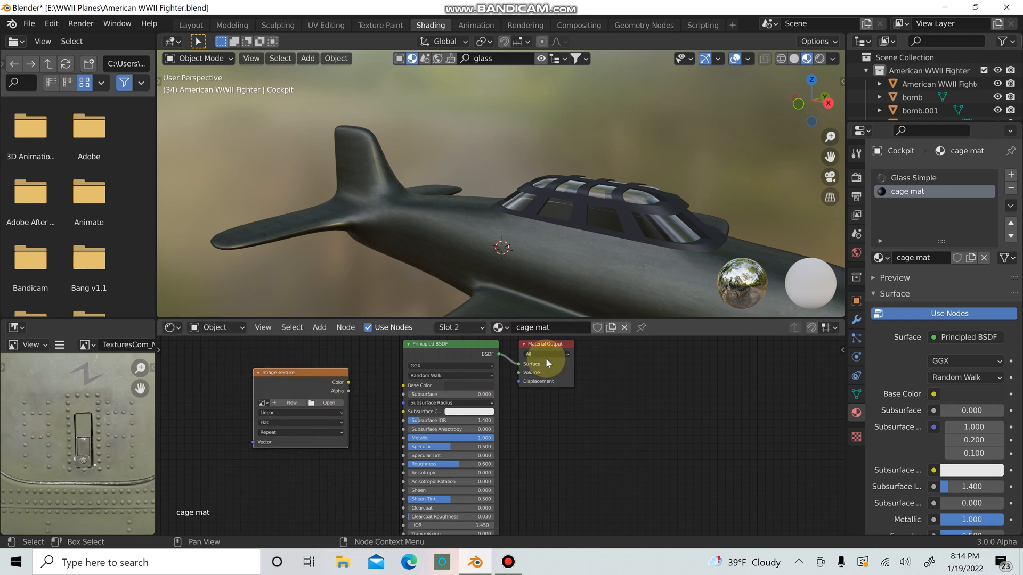
Load TexturesCom_Metal_SteelRusted2_1K_albedo.tif into the Image Texture node and connect its Color to the Principled BSDF Base Color
left_click_drag(549, 347, 592, 368)
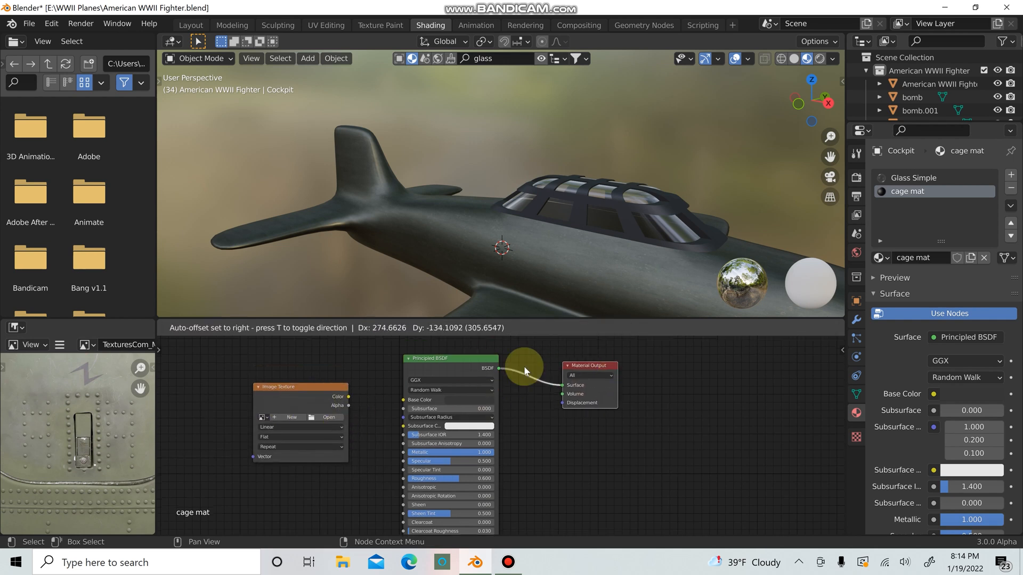
left_click(329, 418)
double_click(362, 228)
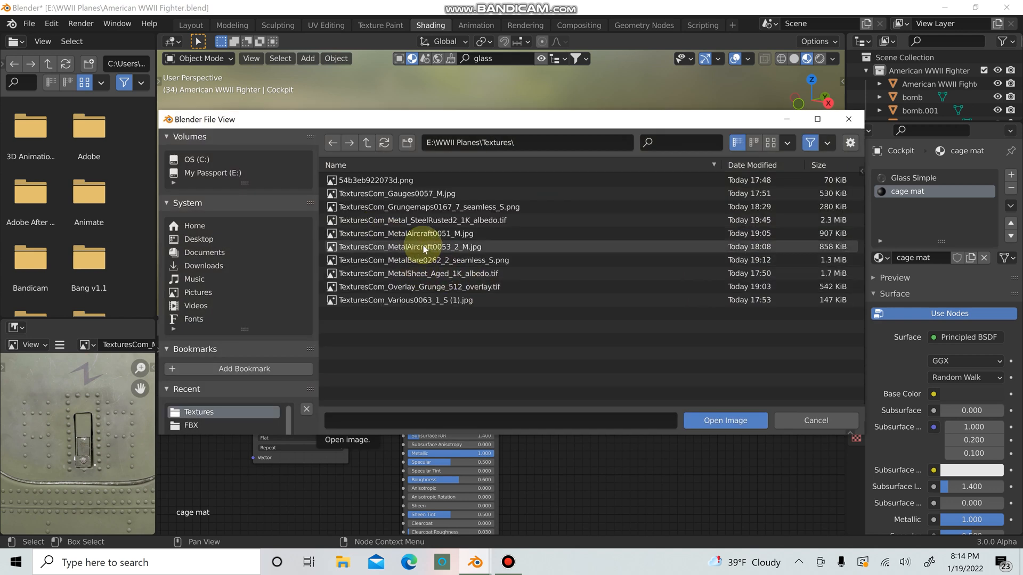
left_click(426, 222)
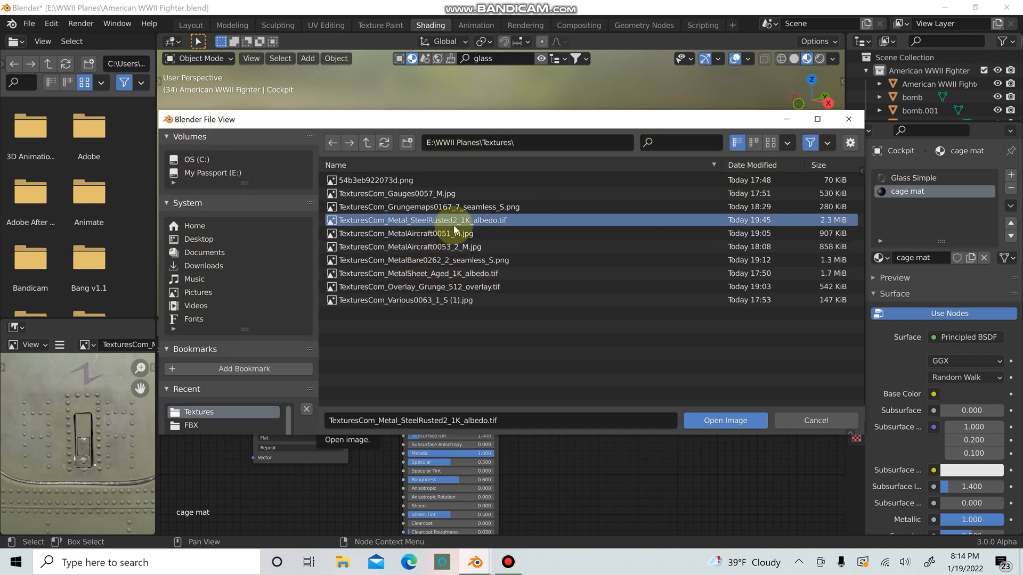
left_click(749, 422)
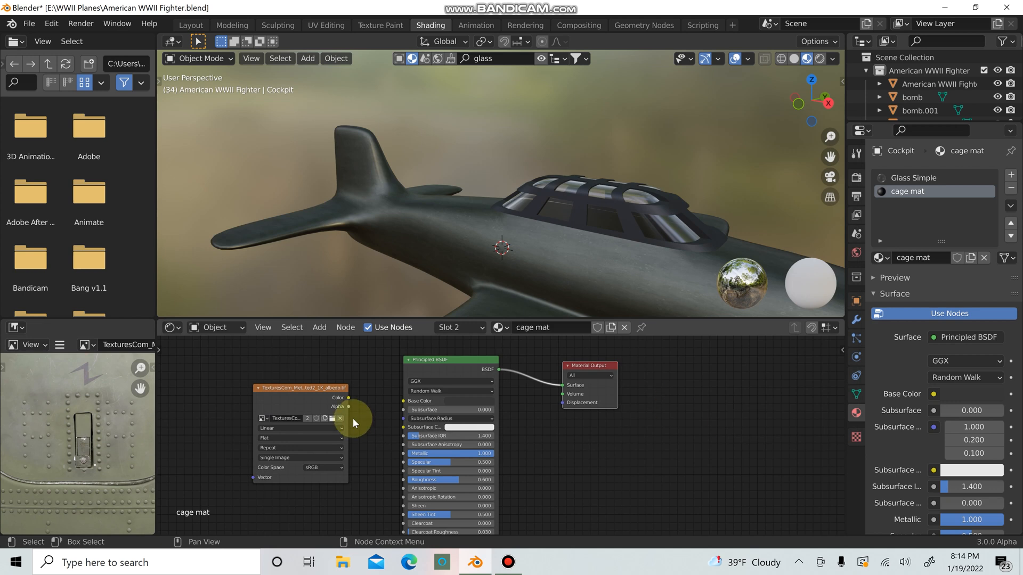
left_click_drag(349, 397, 405, 401)
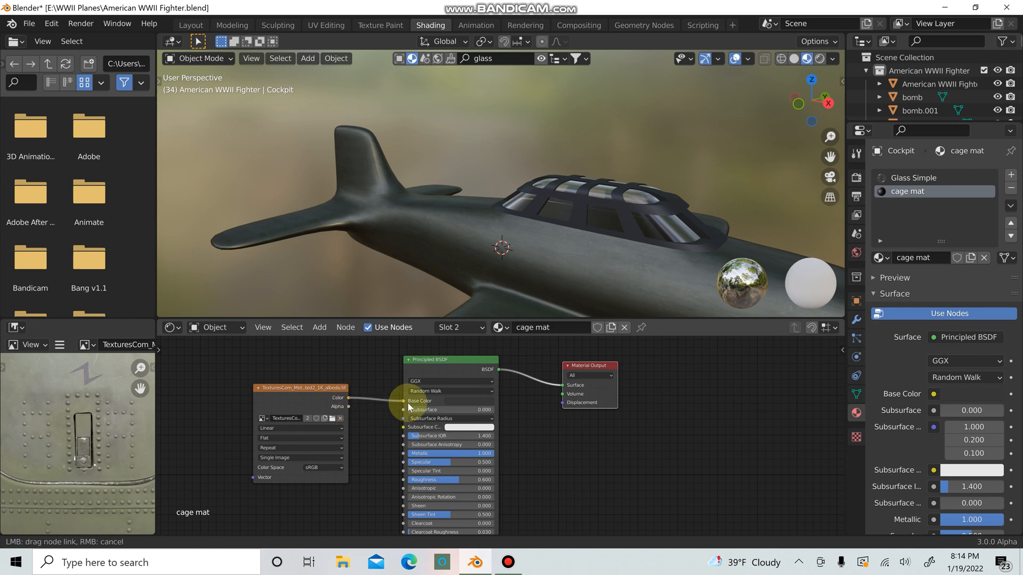
Unwrap the whole cockpit mesh in Edit Mode and return to Object Mode
scroll(677, 222, "up", 3)
scroll(677, 223, "down", 4)
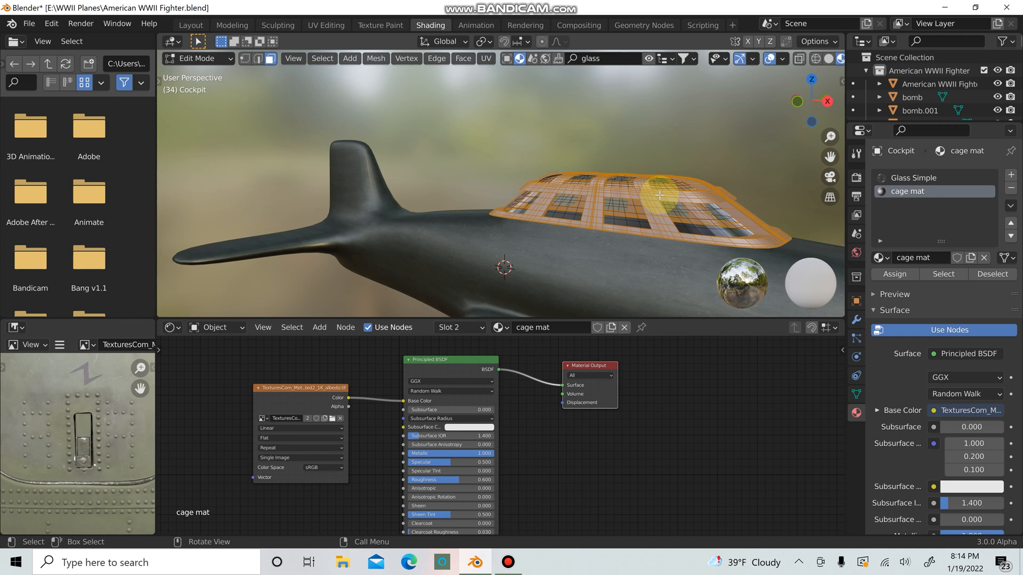
key("u")
left_click(658, 196)
key("Tab")
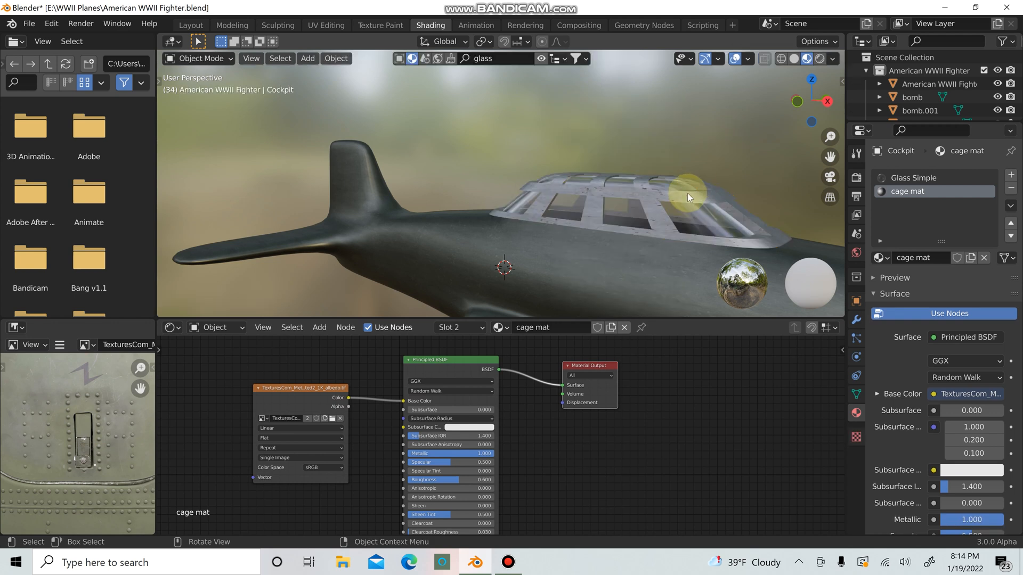
scroll(687, 192, "up", 2)
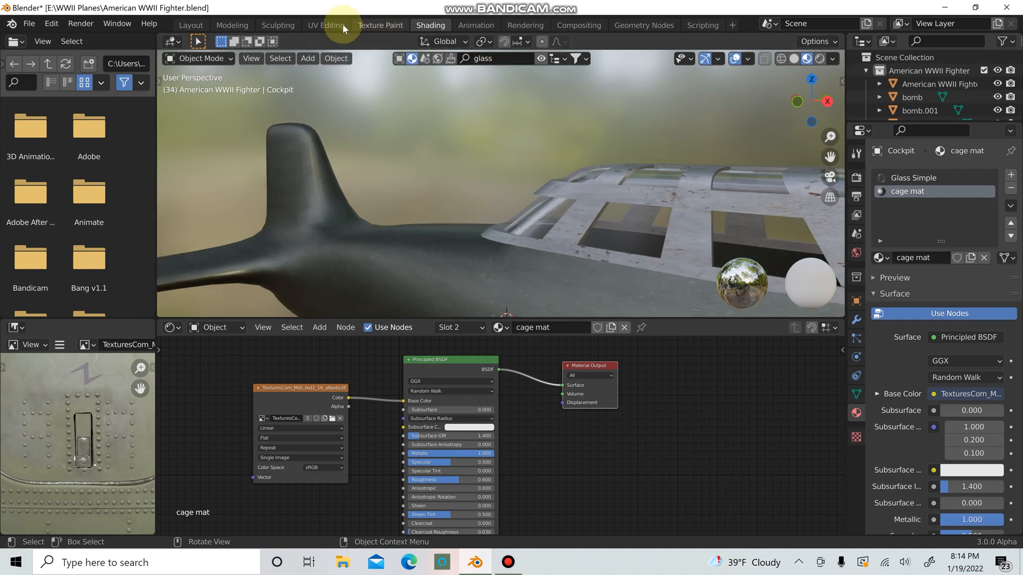
Switch to the UV Editing workspace, enlarge the cockpit's whole UV layout well beyond the UV square, and inspect the frame texture
left_click(326, 25)
scroll(725, 290, "up", 5)
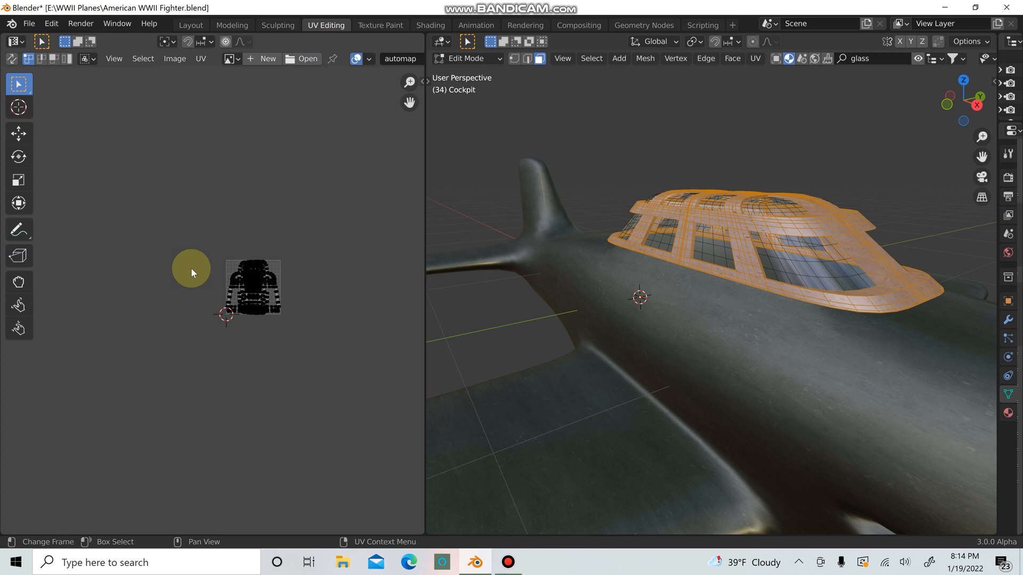
key("s")
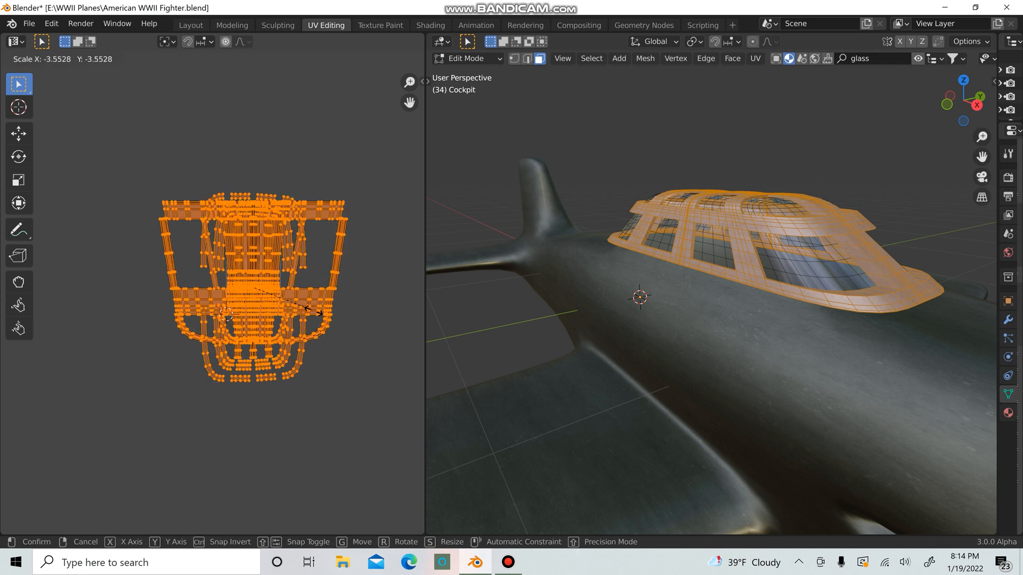
left_click(373, 350)
key("Tab")
scroll(881, 217, "up", 3)
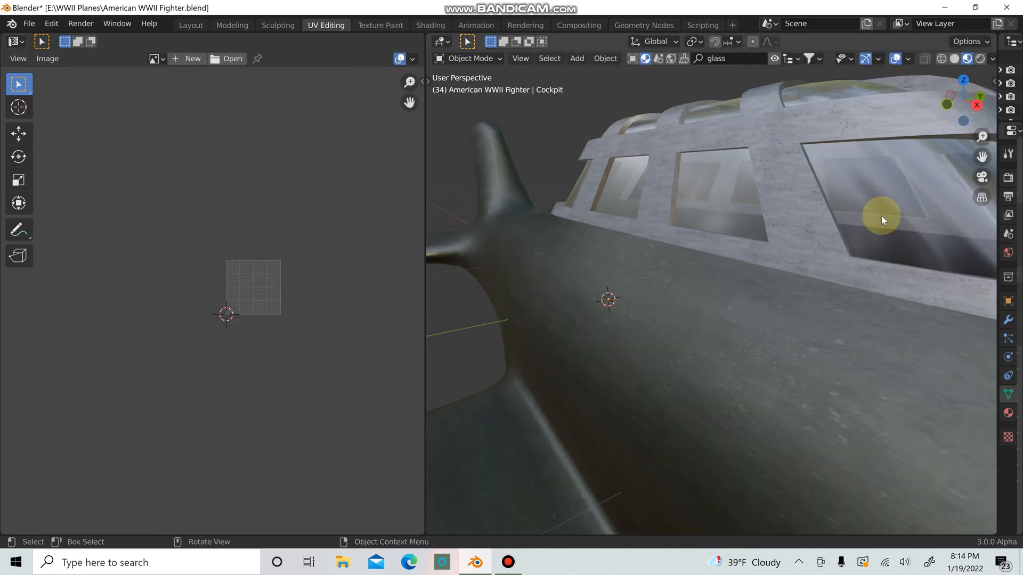
mouse_move(877, 218)
middle_mouse_down()
mouse_move(813, 229)
mouse_move(878, 231)
middle_mouse_up()
Shrink the cockpit's UV layout to about three times the UV square's width and return to Object Mode
key("Tab")
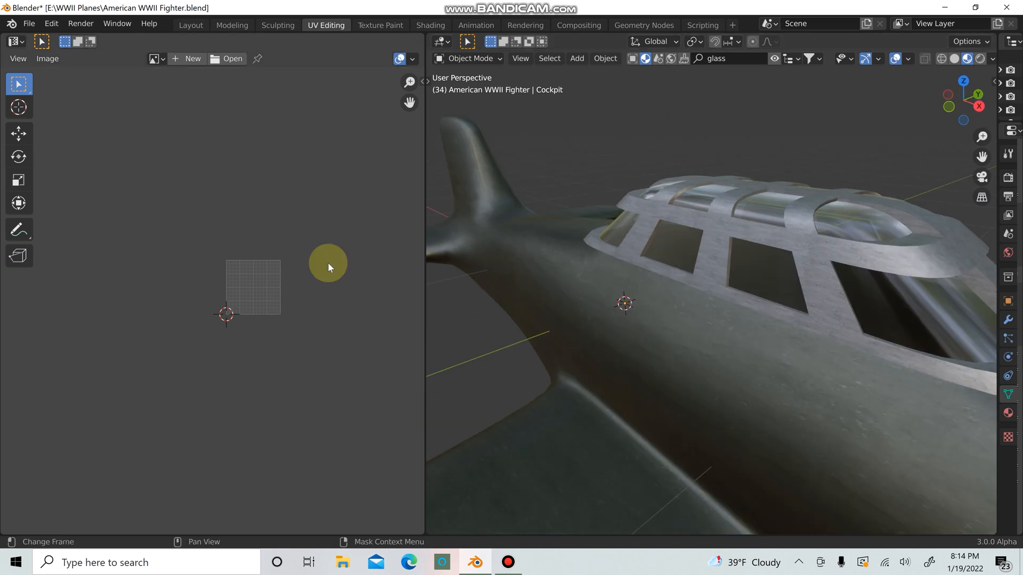
key("s")
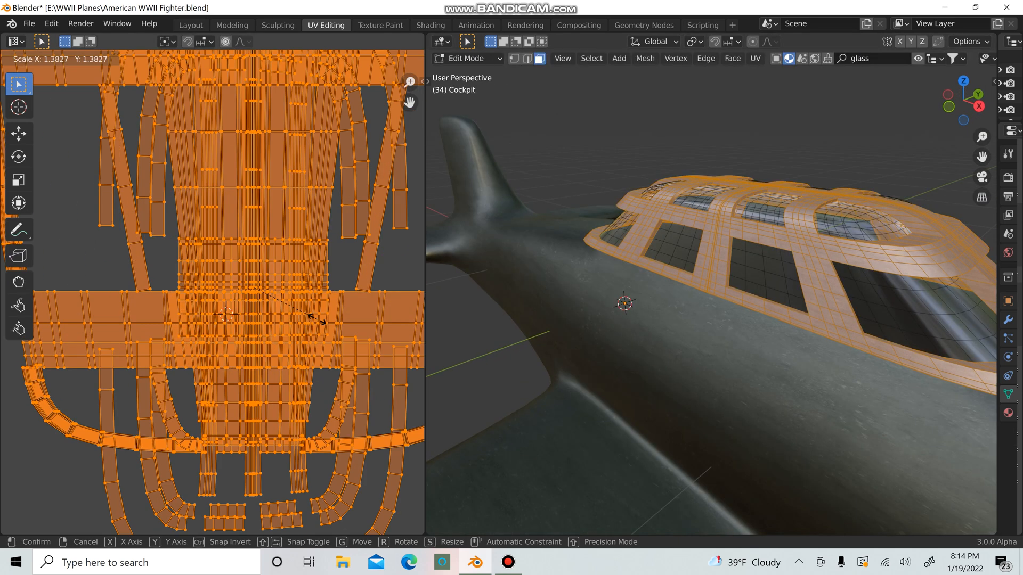
key("Escape")
key("s")
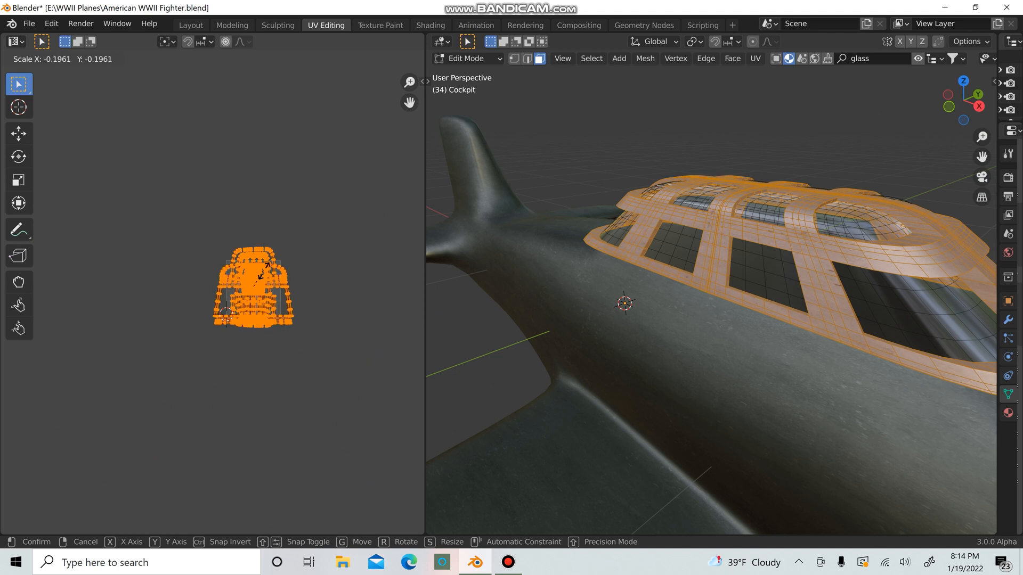
left_click(292, 284)
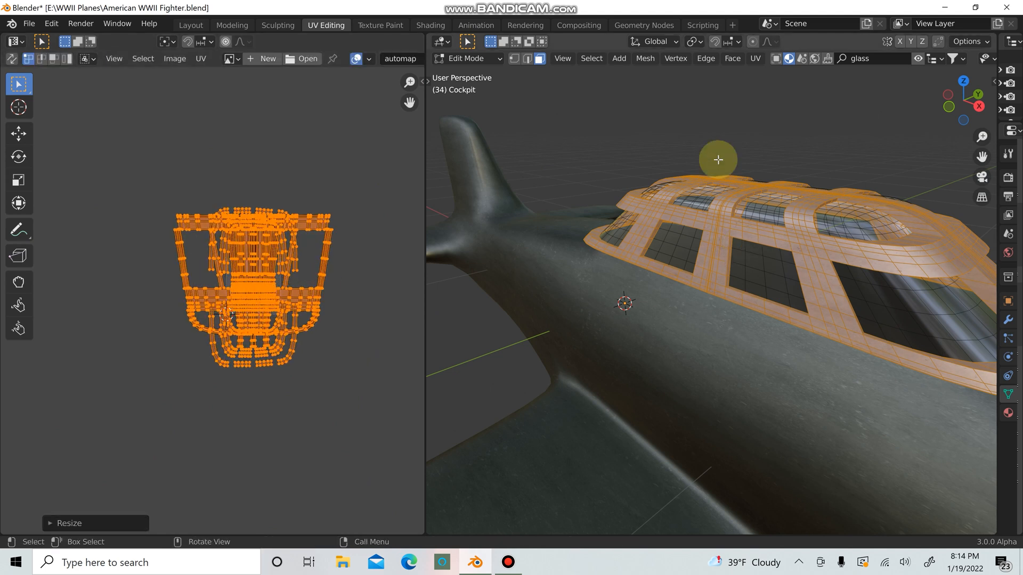
key("Tab")
middle_click_drag(814, 240, 609, 171)
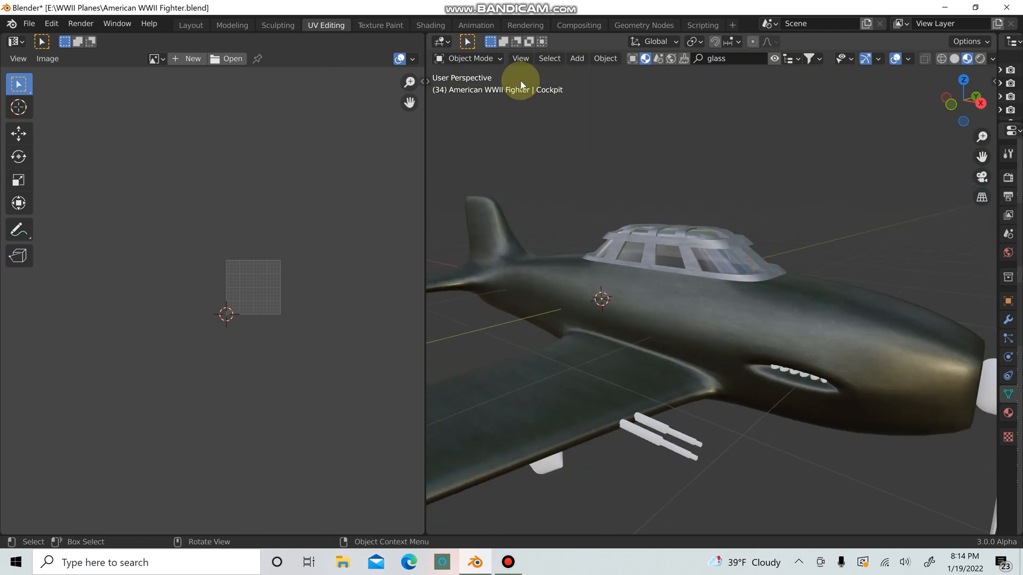
Return to the Shading workspace and insert a Mix Shader between the cage mat's Principled BSDF and Material Output
left_click(424, 28)
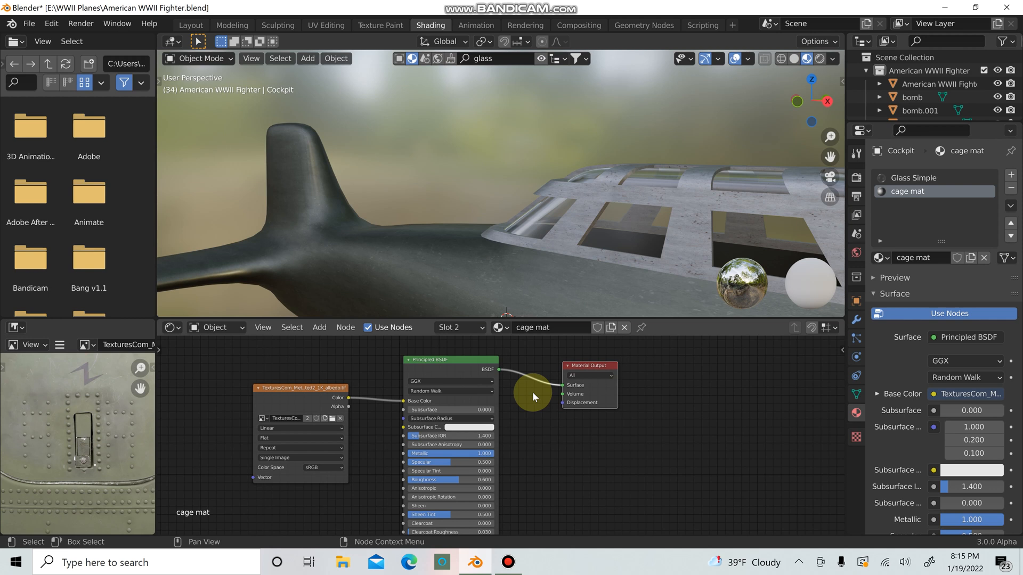
key("shift+a")
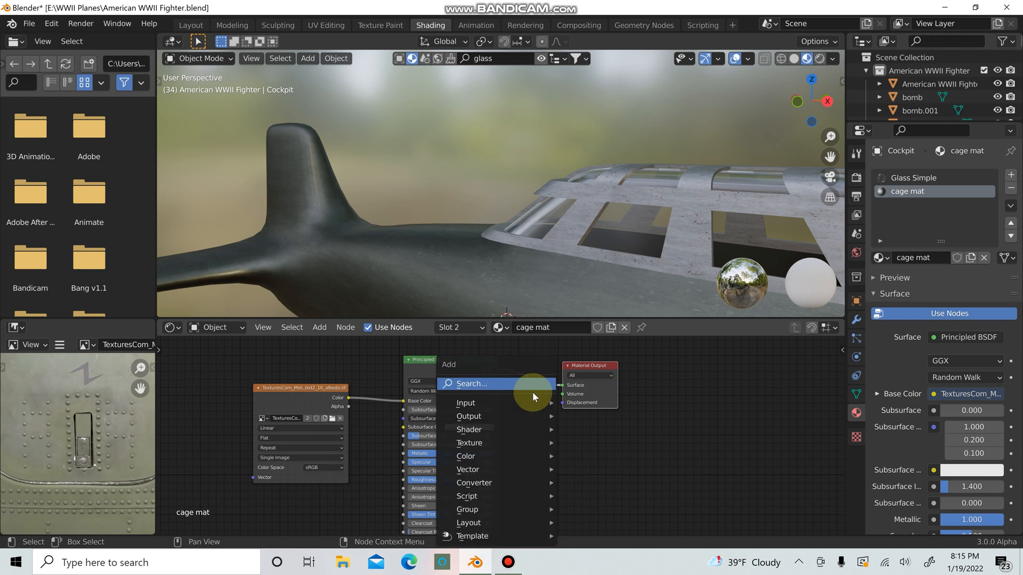
left_click(533, 387)
type("mix")
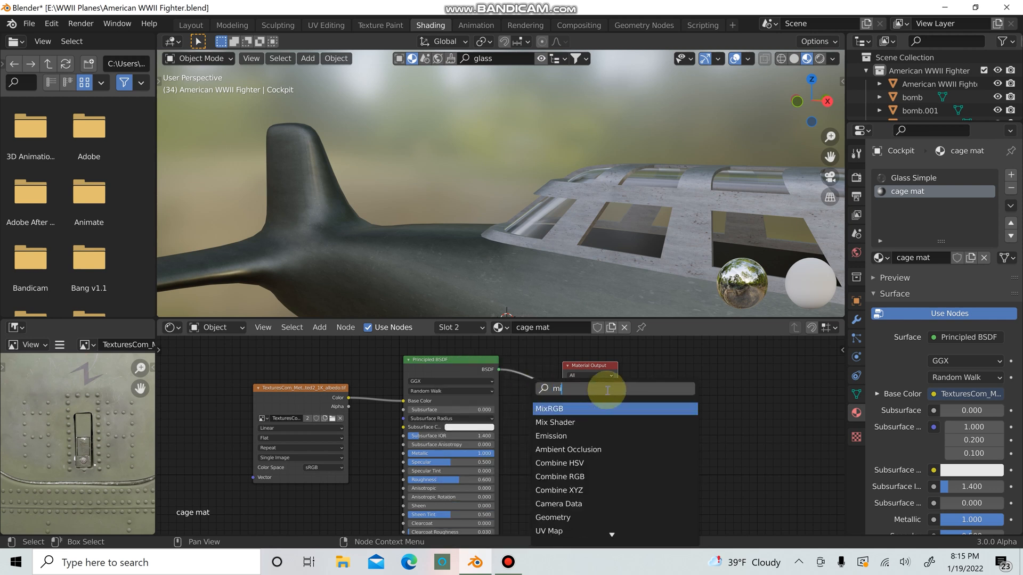
left_click(589, 421)
left_click_drag(562, 393, 569, 395)
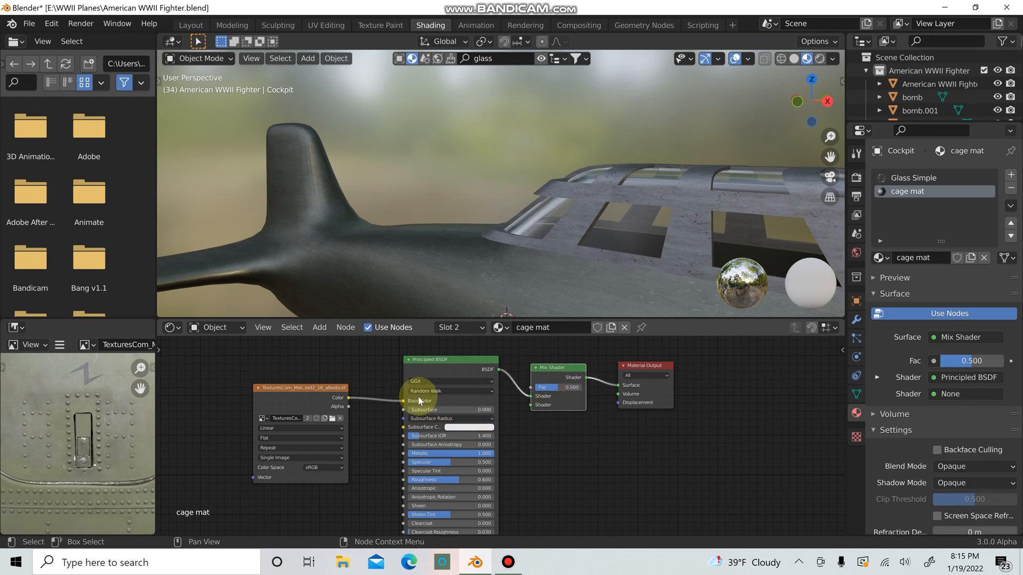
Reroute the metal texture's Color link from the cage mat's Base Color to the Mix Shader's Fac input
left_click_drag(406, 404, 531, 387)
scroll(655, 180, "down", 1)
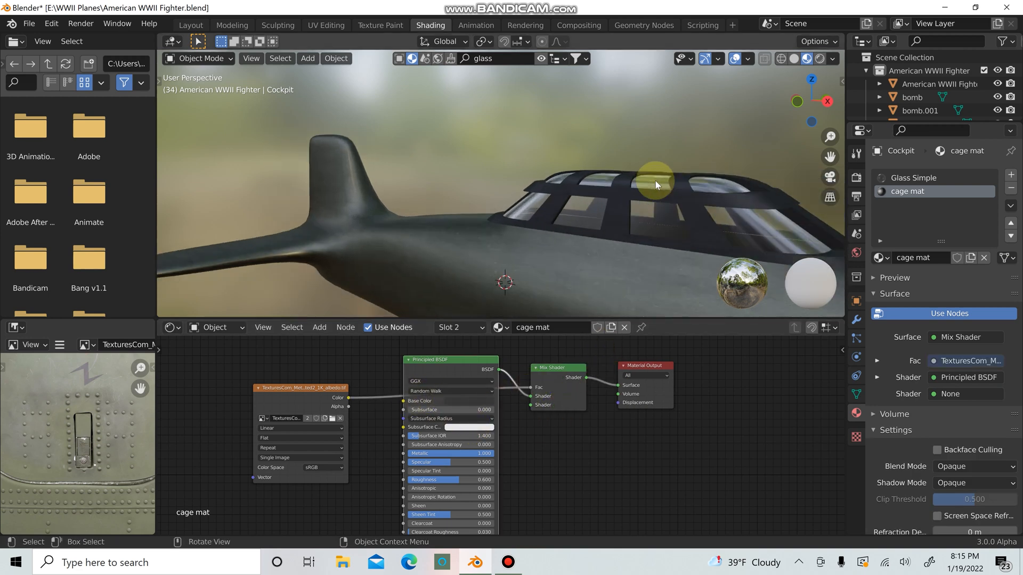
middle_click_drag(670, 182, 508, 382)
scroll(509, 382, "up", 1)
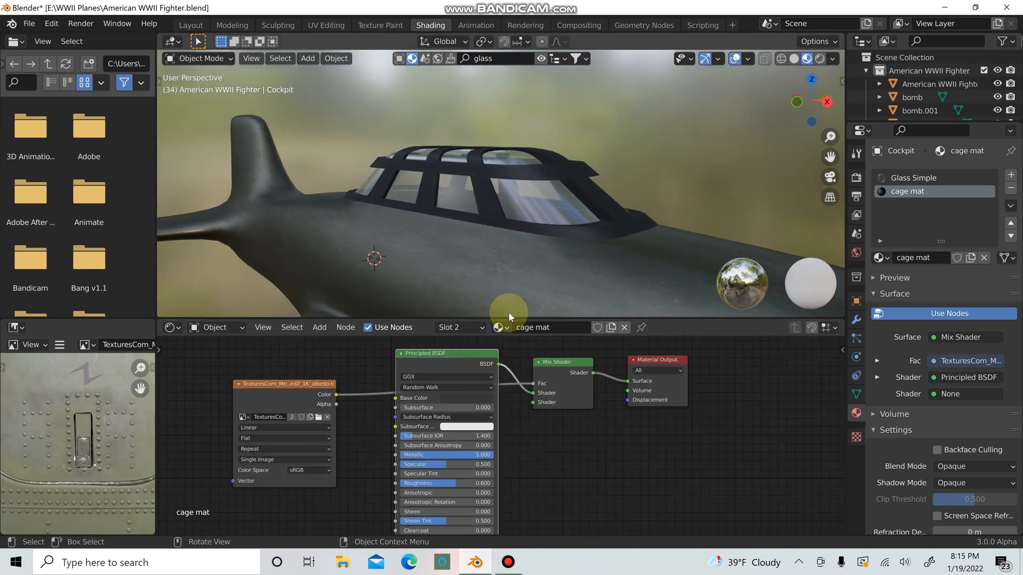
Lighten the cage mat's Base Color slightly to a dark, muted tinted grey and save the file
left_click(459, 399)
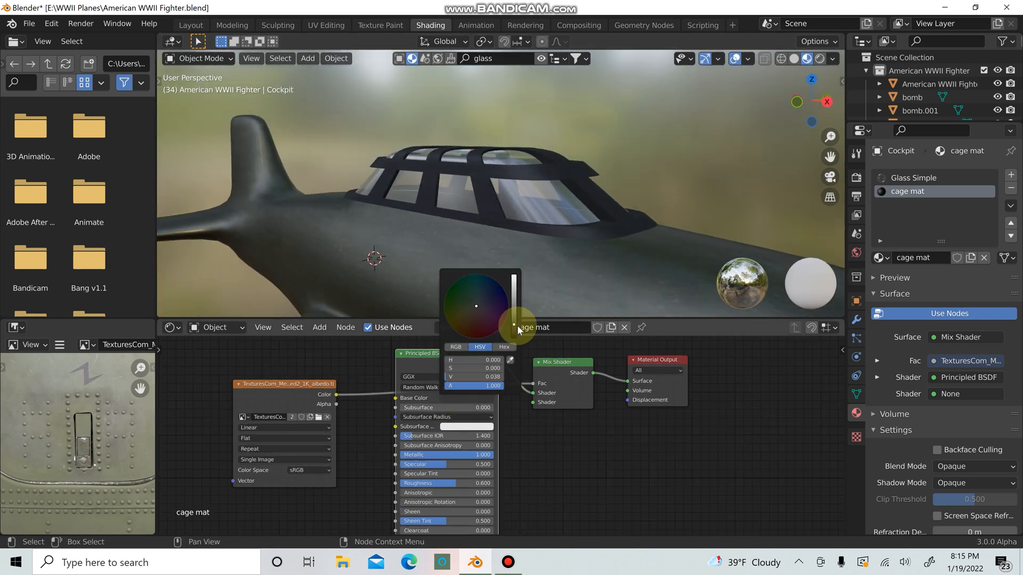
left_click_drag(516, 325, 479, 304)
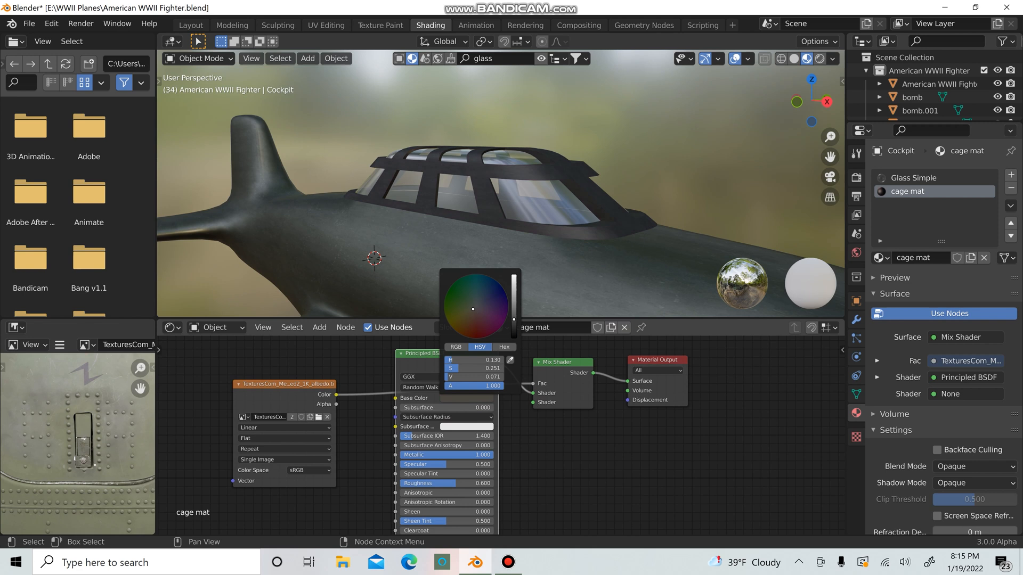
scroll(682, 184, "down", 8)
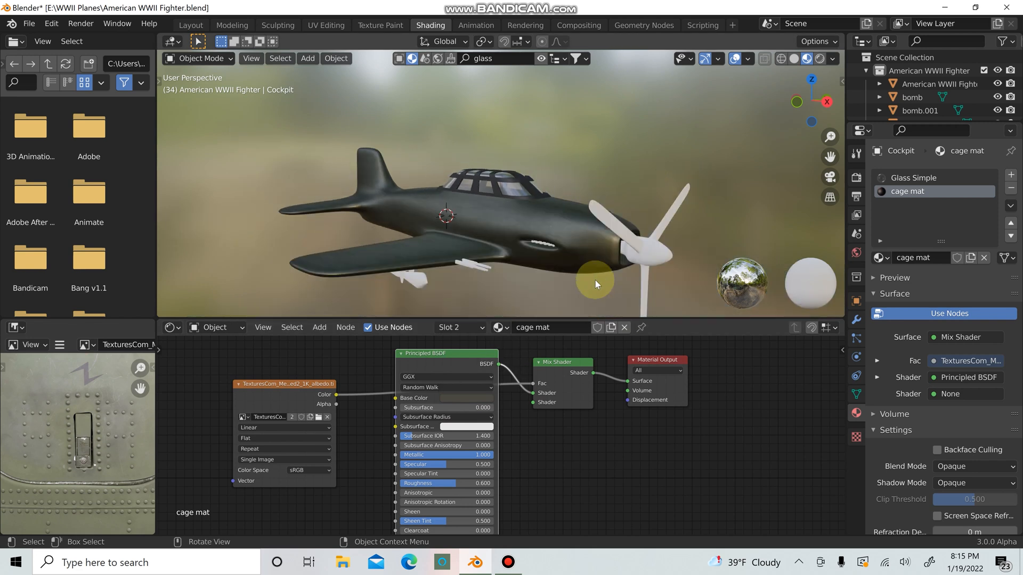
scroll(573, 244, "up", 3)
left_click(29, 23)
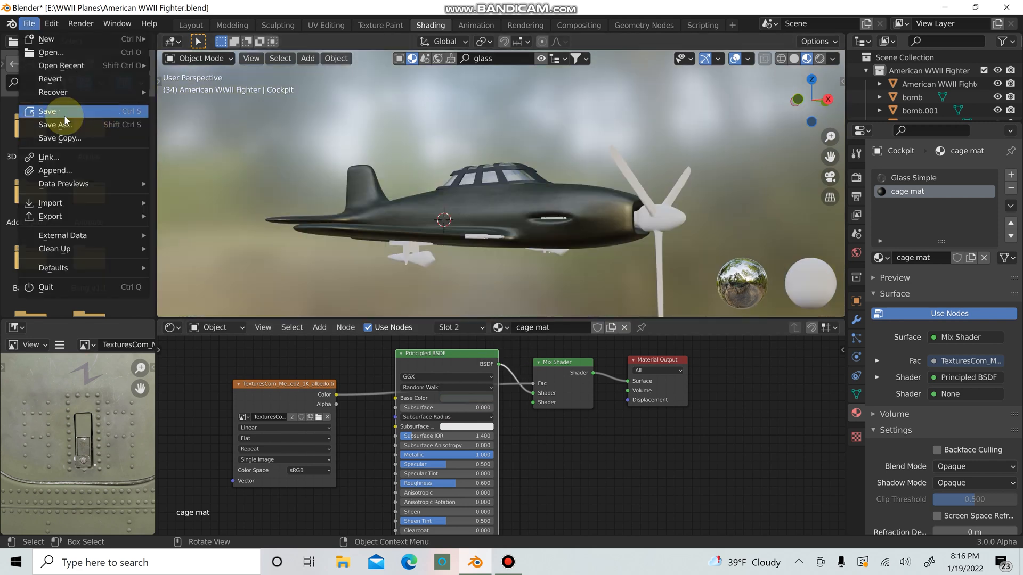
left_click(64, 113)
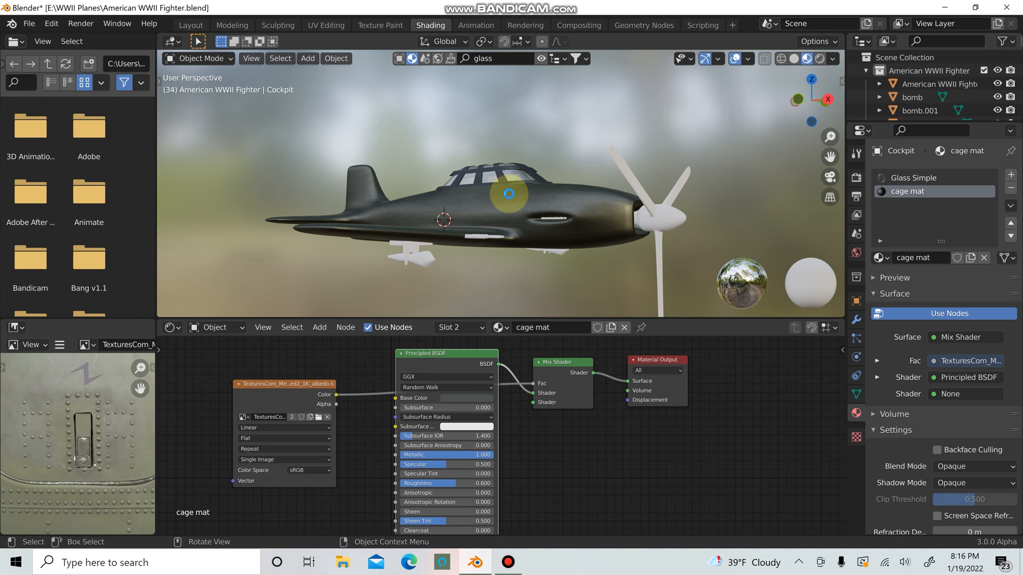
Assign the existing cage mat material to both guns under the near wing
scroll(509, 194, "up", 10)
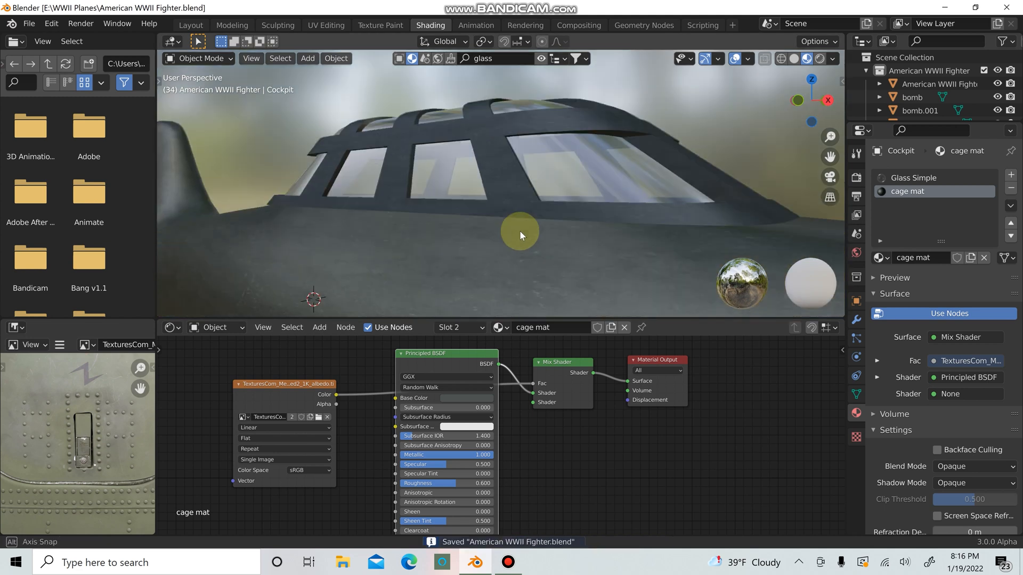
middle_click_drag(520, 231, 586, 138)
scroll(587, 138, "down", 4)
middle_click_drag(519, 172, 501, 184)
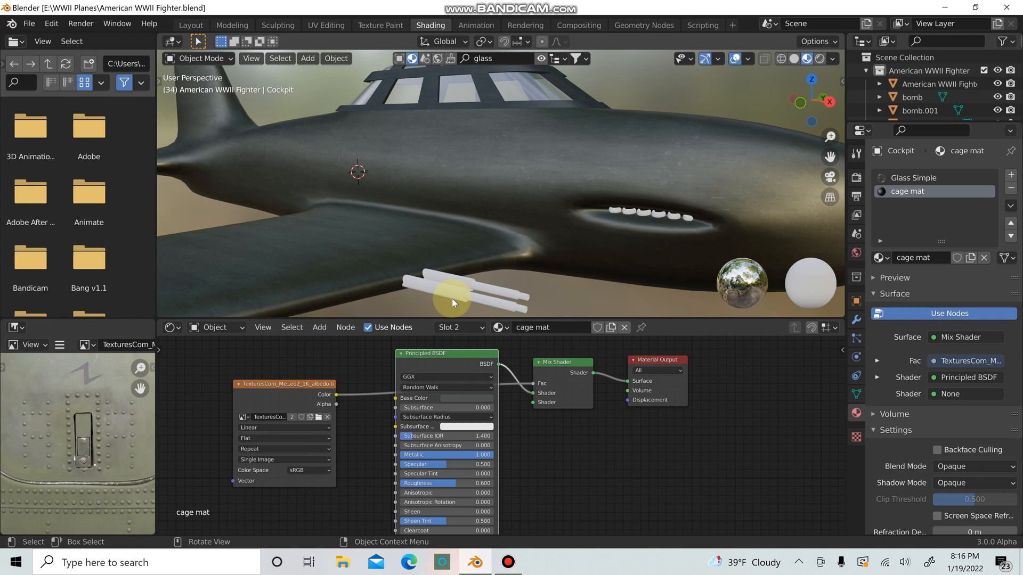
left_click(452, 298)
left_click(884, 230)
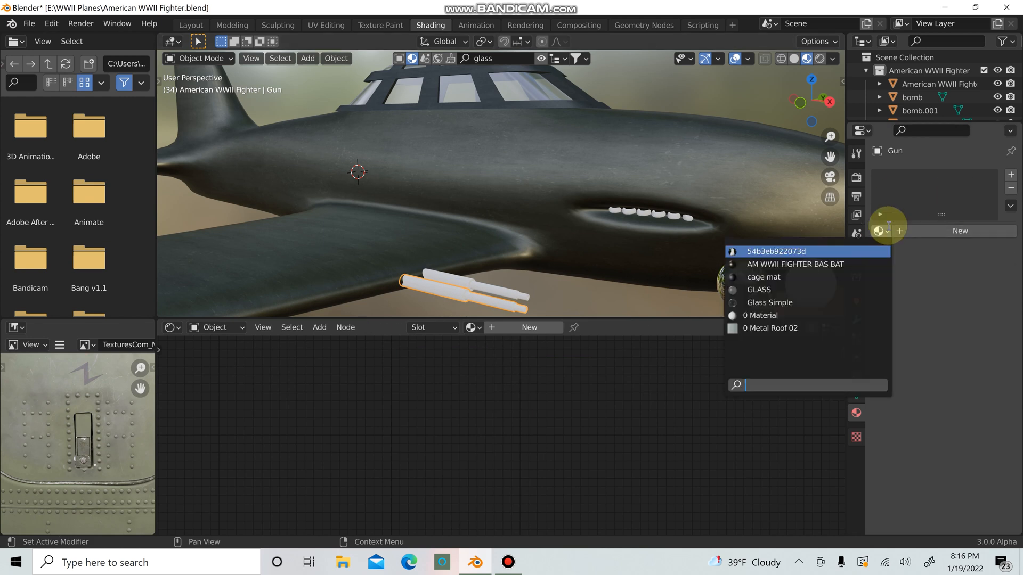
left_click(764, 277)
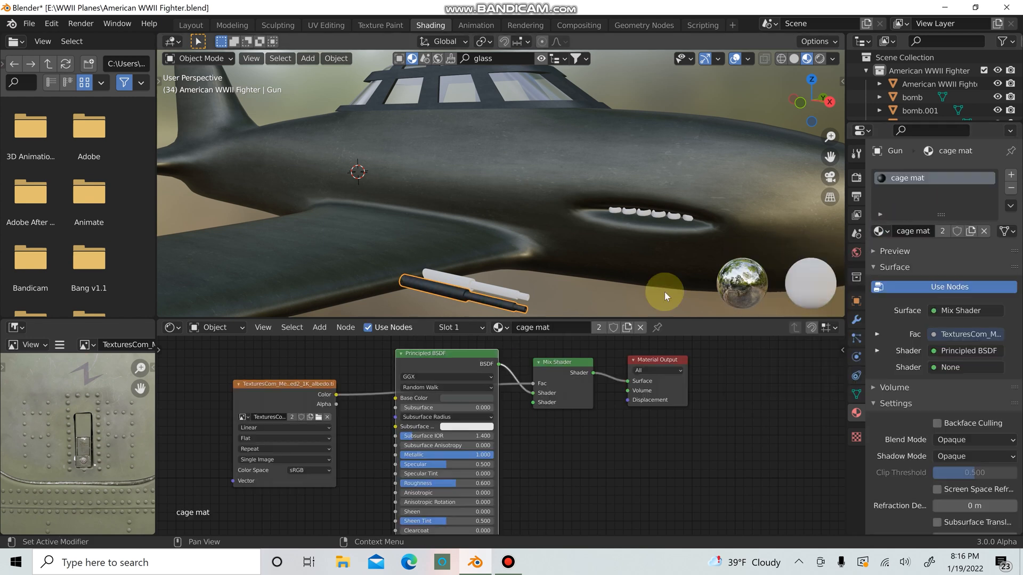
left_click(463, 288)
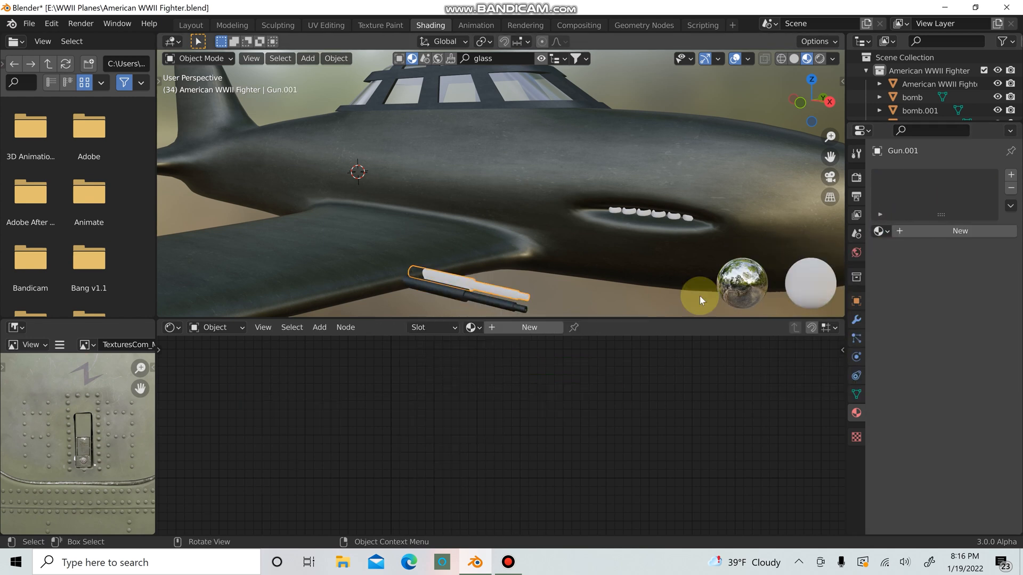
left_click(882, 231)
left_click(772, 277)
Map the UVs of the near wing's rear gun (Gun.001) with Sphere Projection and return to Object Mode
scroll(493, 266, "up", 8)
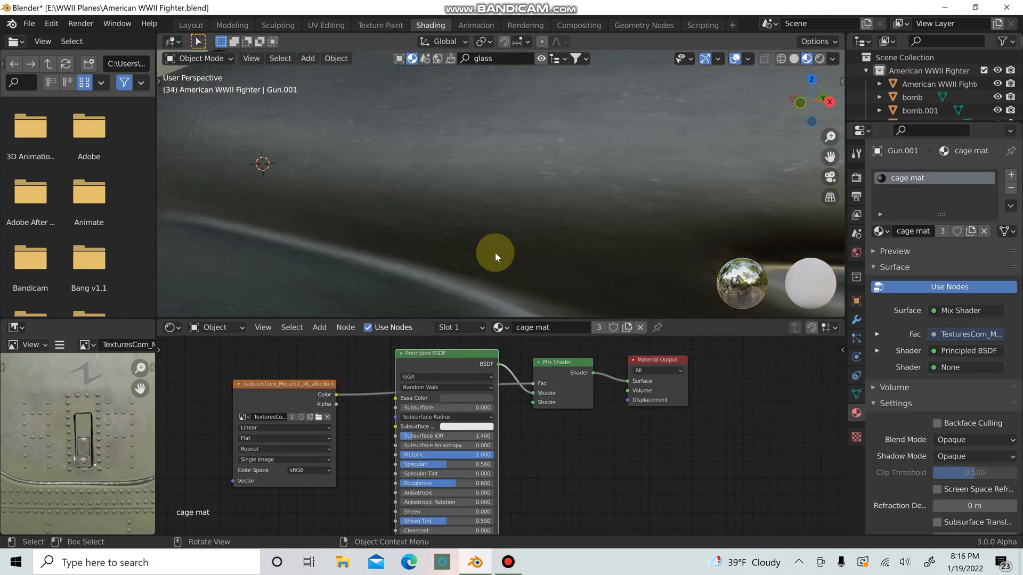
middle_click_drag(522, 120, 526, 110, "shift")
scroll(532, 120, "down", 5)
scroll(510, 182, "up", 3)
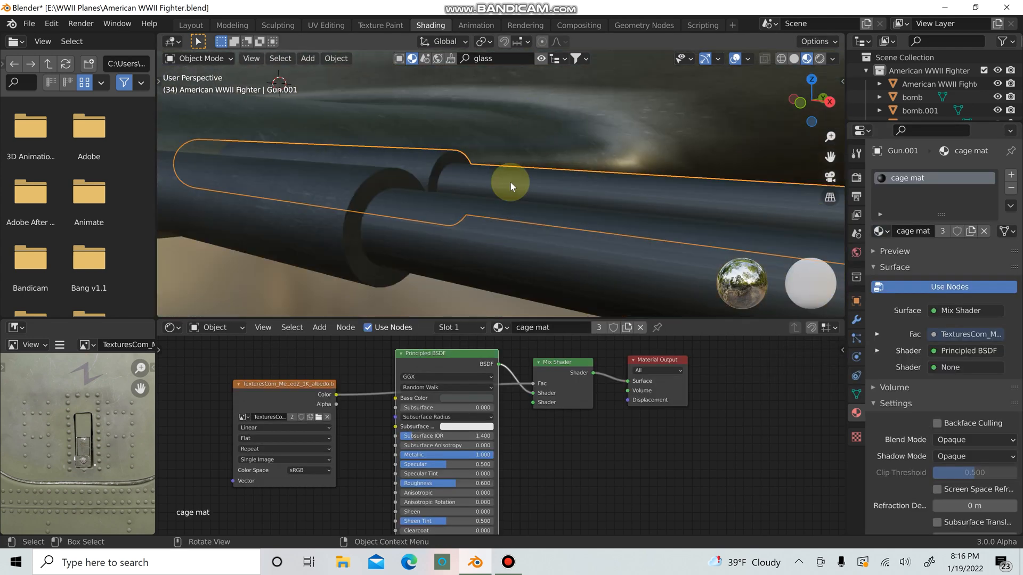
key("Tab")
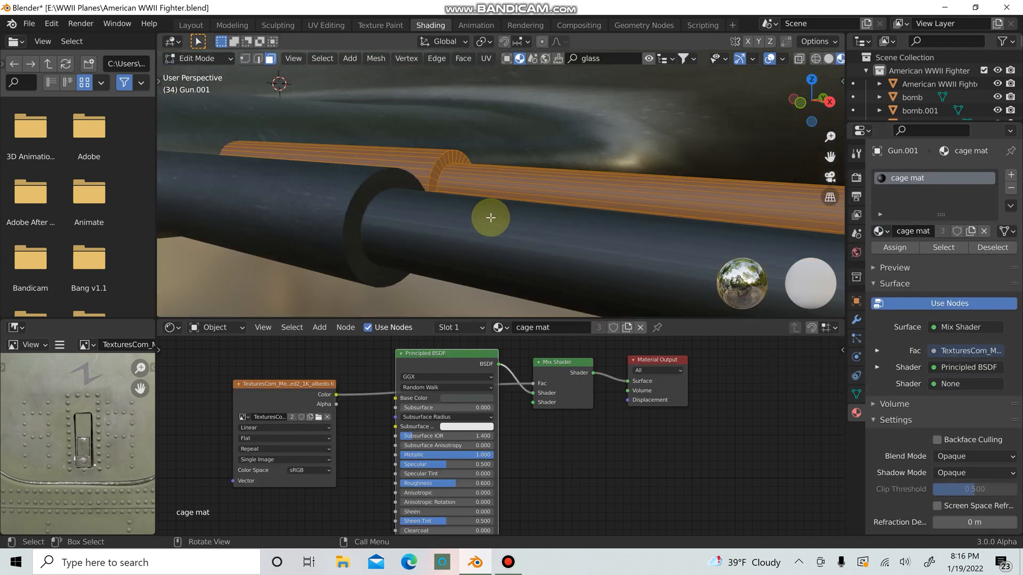
key("u")
left_click(476, 245)
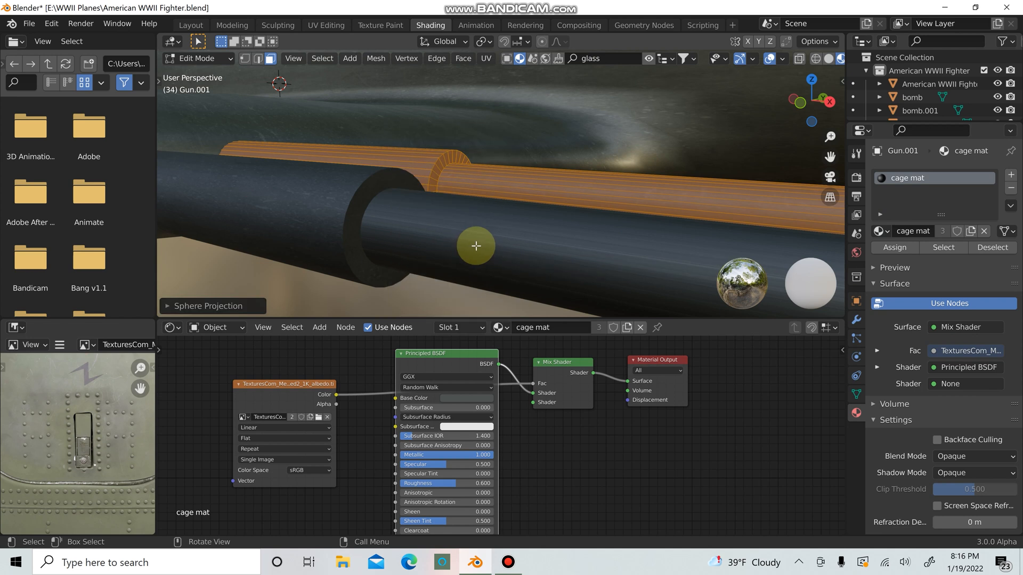
key("Tab")
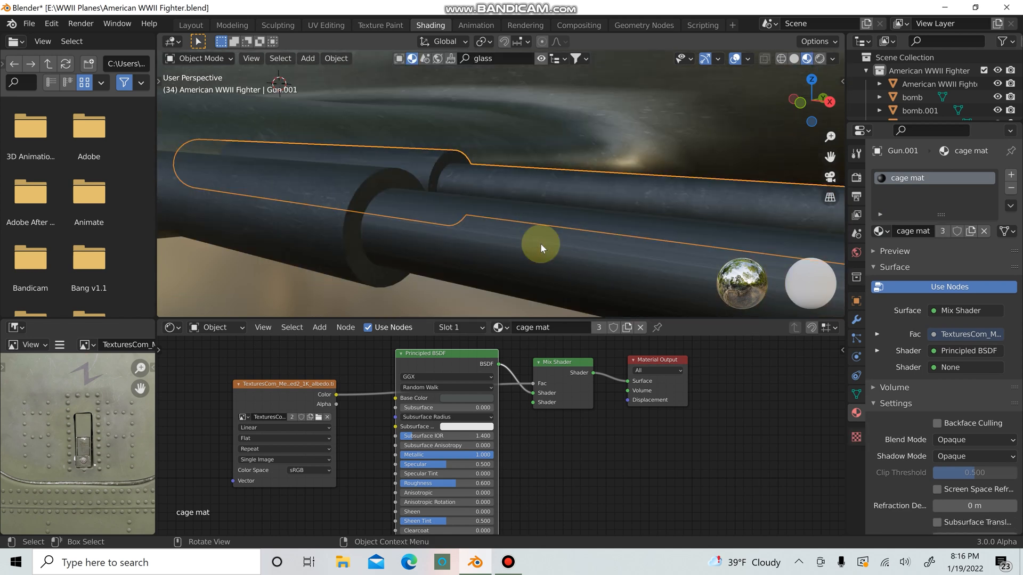
Apply Sphere Projection to the UVs of the near wing's front gun (Gun) and return to Object Mode
left_click(541, 244)
key("Tab")
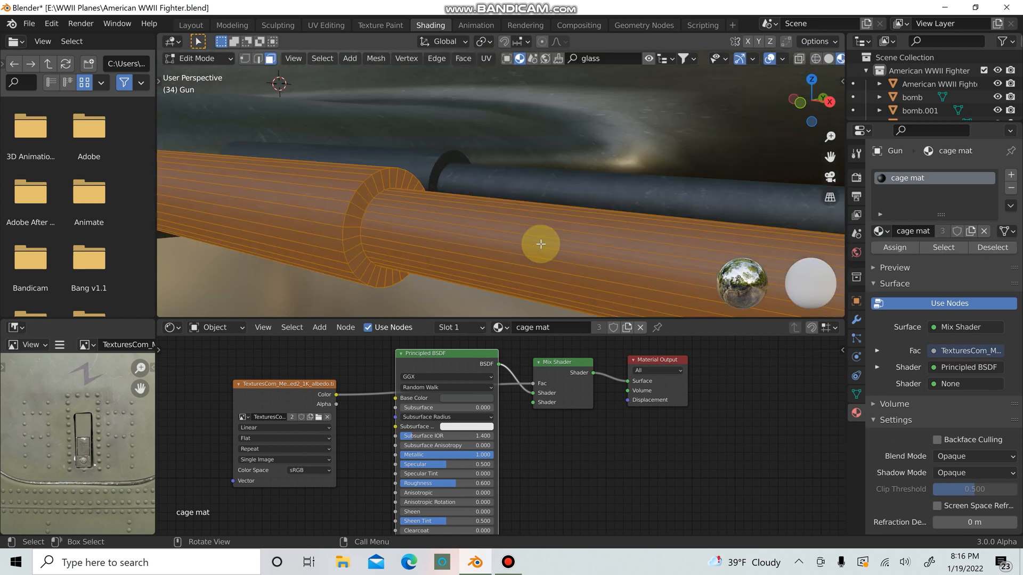
key("u")
left_click(540, 243)
key("Tab")
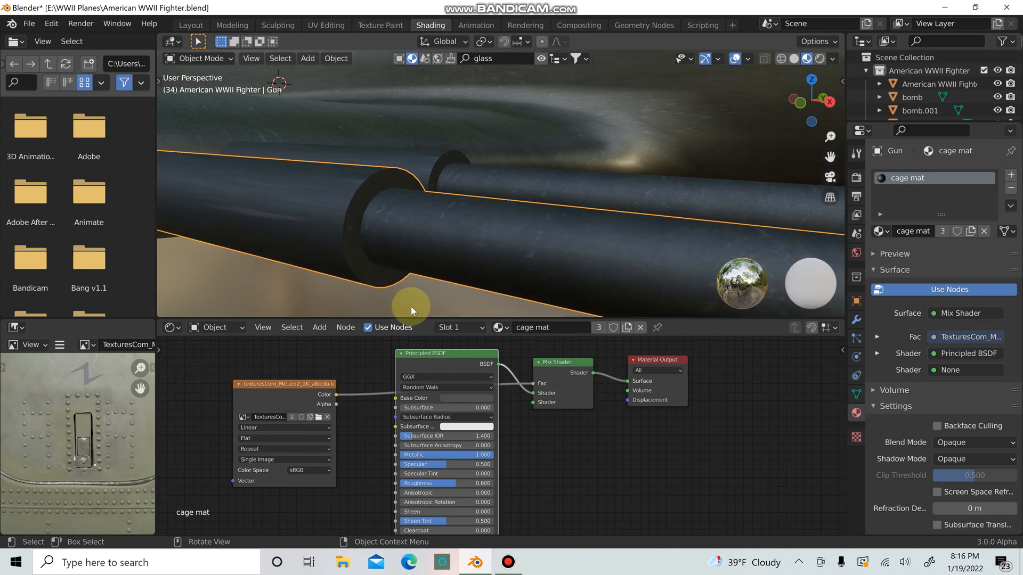
Apply Sphere Projection to the UVs of the opposite wing's outer gun (Gun.003)
scroll(411, 305, "down", 7)
left_click(444, 274)
middle_click_drag(444, 274, 439, 213)
scroll(438, 211, "up", 3)
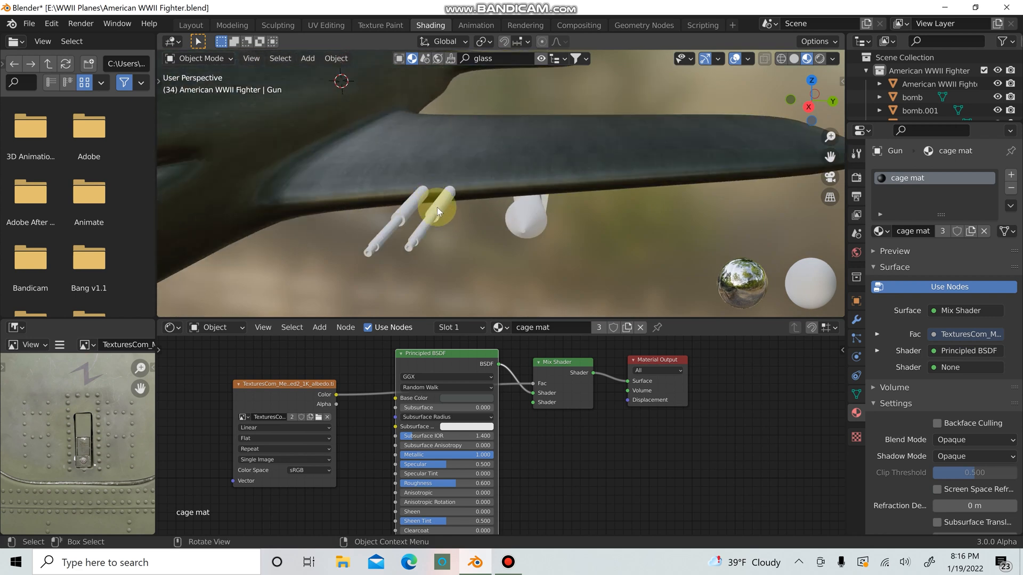
left_click(437, 207)
key("Tab")
key("u")
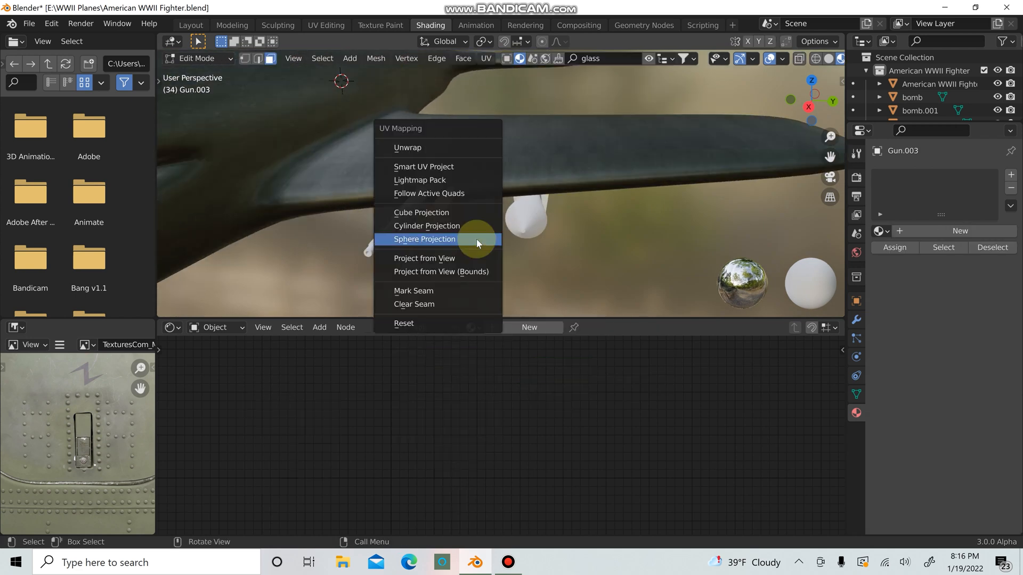
left_click(477, 238)
key("Tab")
Apply Sphere Projection to the UVs of the opposite wing's inner gun (Gun.002)
left_click(394, 233)
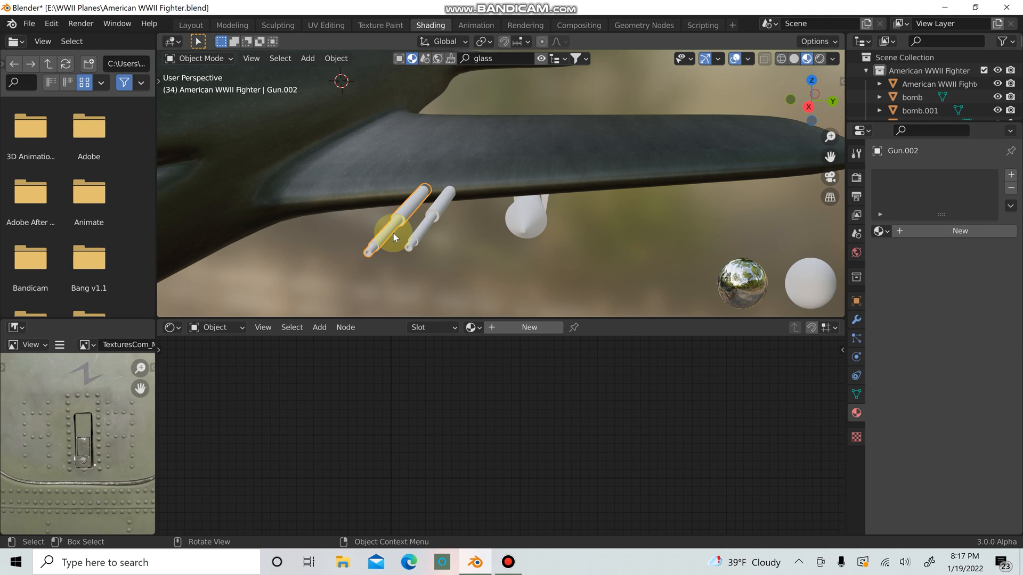
key("Tab")
key("u")
left_click(395, 236)
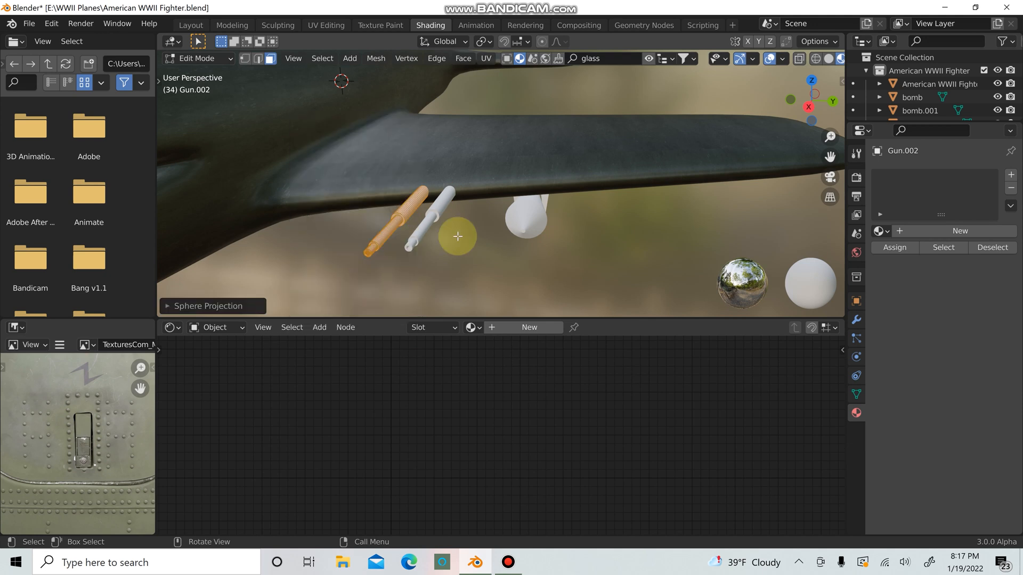
key("Tab")
Assign the cage mat material to both guns under the opposite wing, Gun.003 and Gun.002
left_click(436, 207)
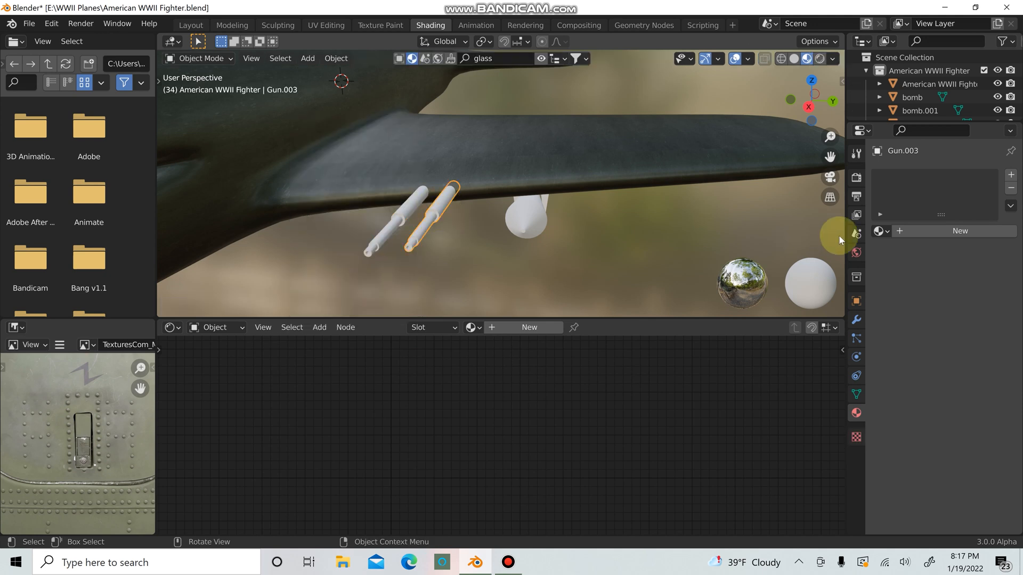
left_click(880, 231)
left_click(777, 276)
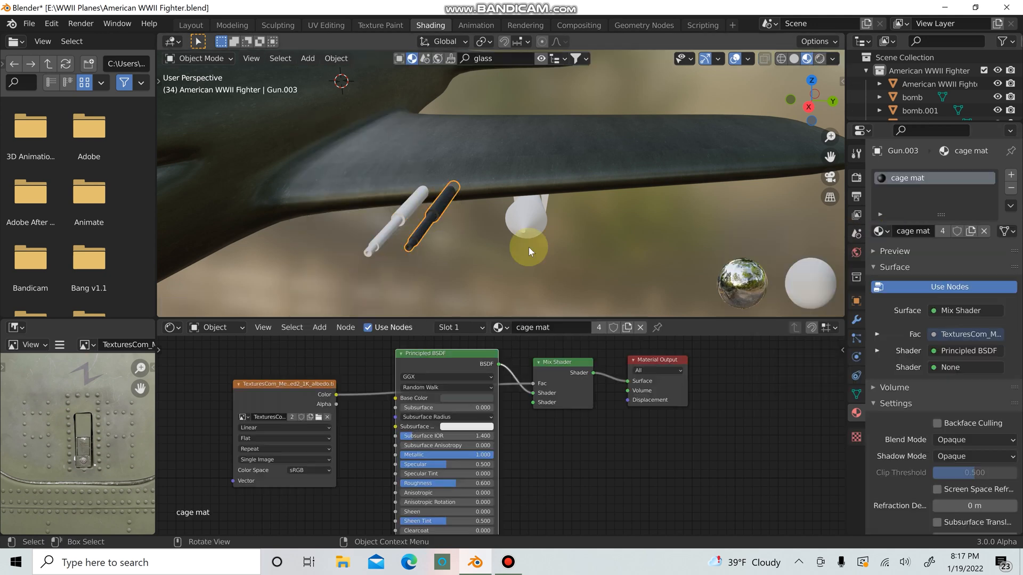
left_click(396, 221)
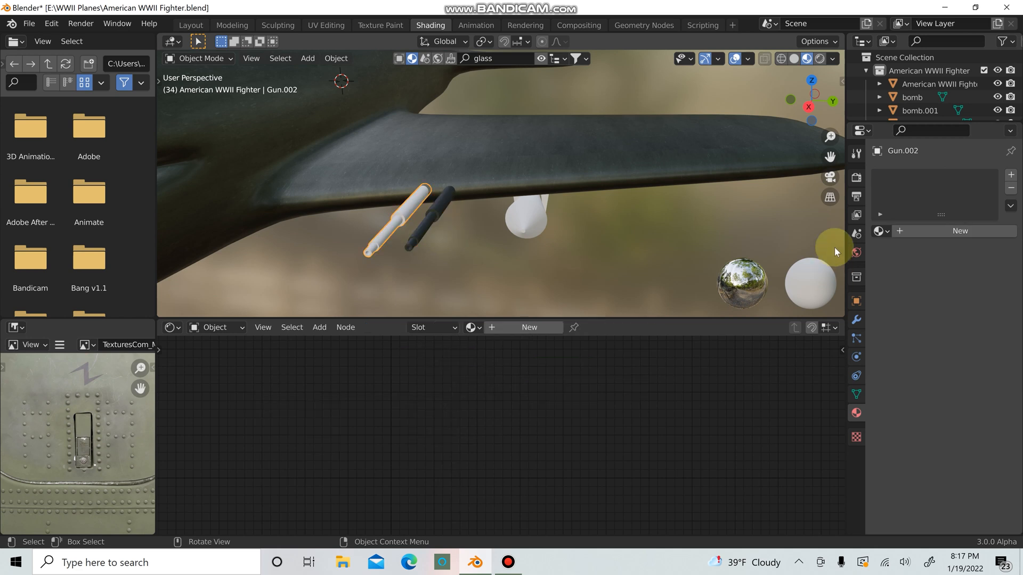
left_click(880, 231)
left_click(863, 269)
key("Tab")
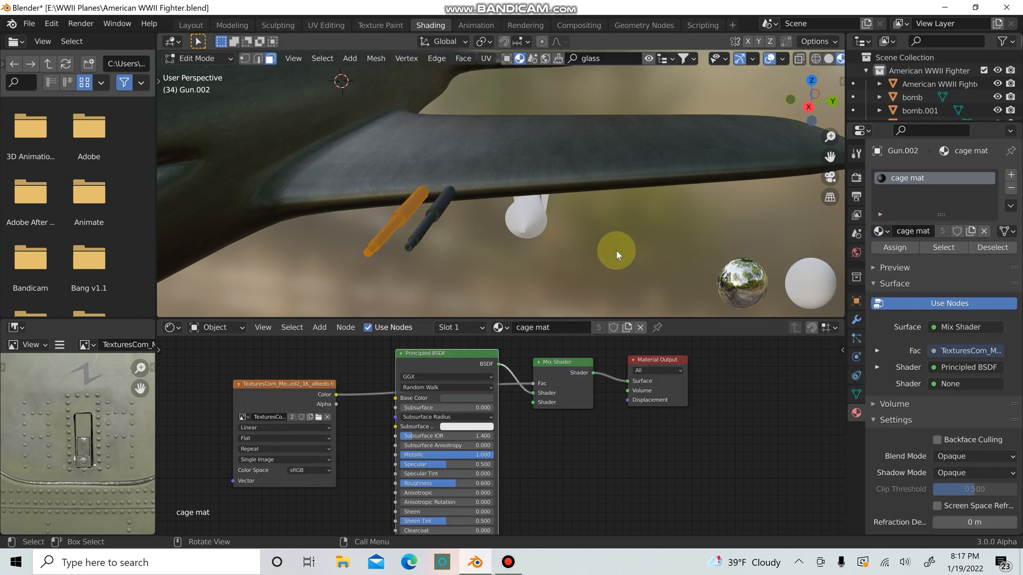
key("Tab")
Rename the material of the engine parts in the fuselage opening as engine mat and set its Metallic to 1.000
scroll(519, 231, "down", 4)
middle_click_drag(518, 229, 519, 192)
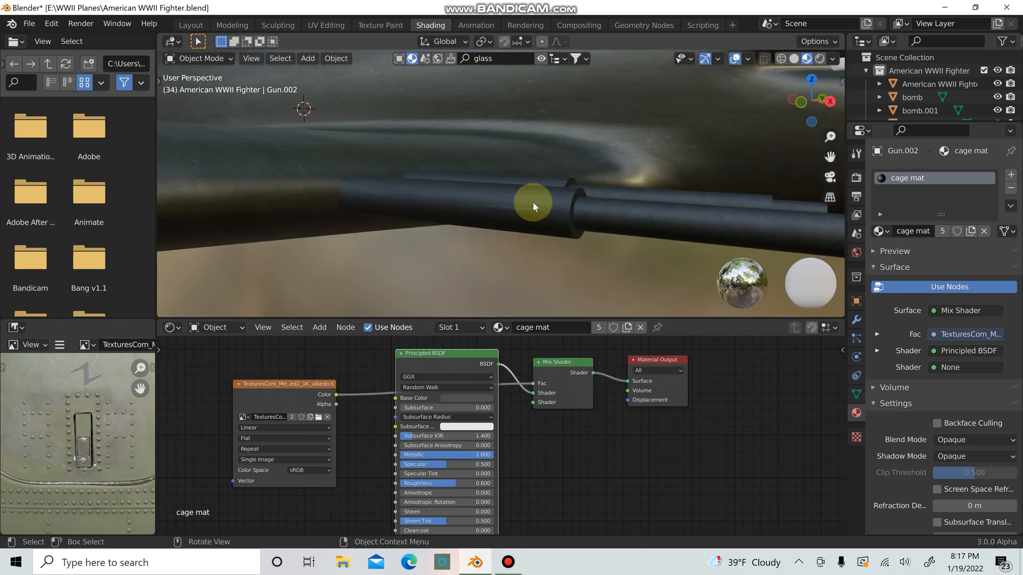
scroll(530, 202, "down", 4)
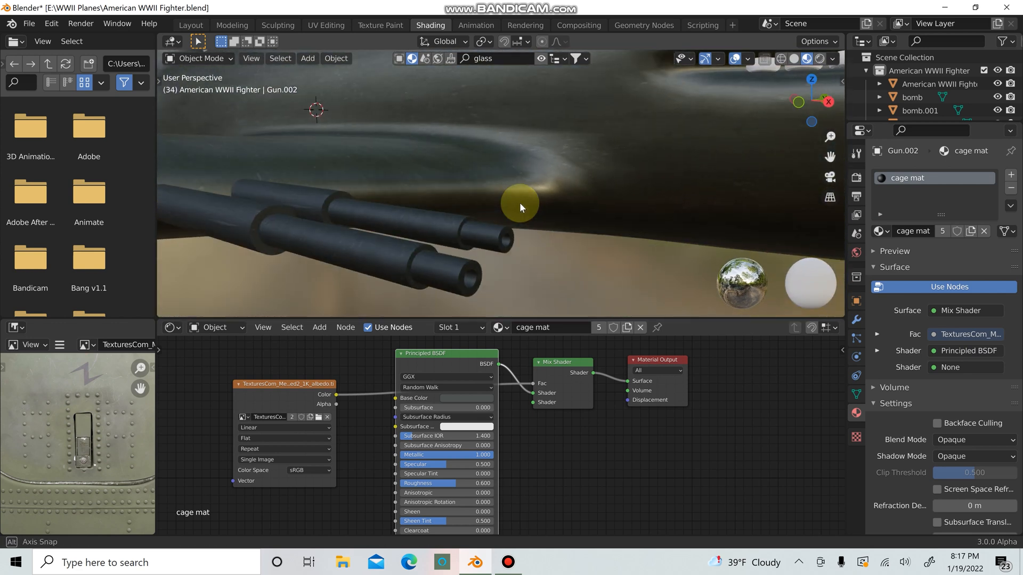
scroll(522, 203, "down", 6)
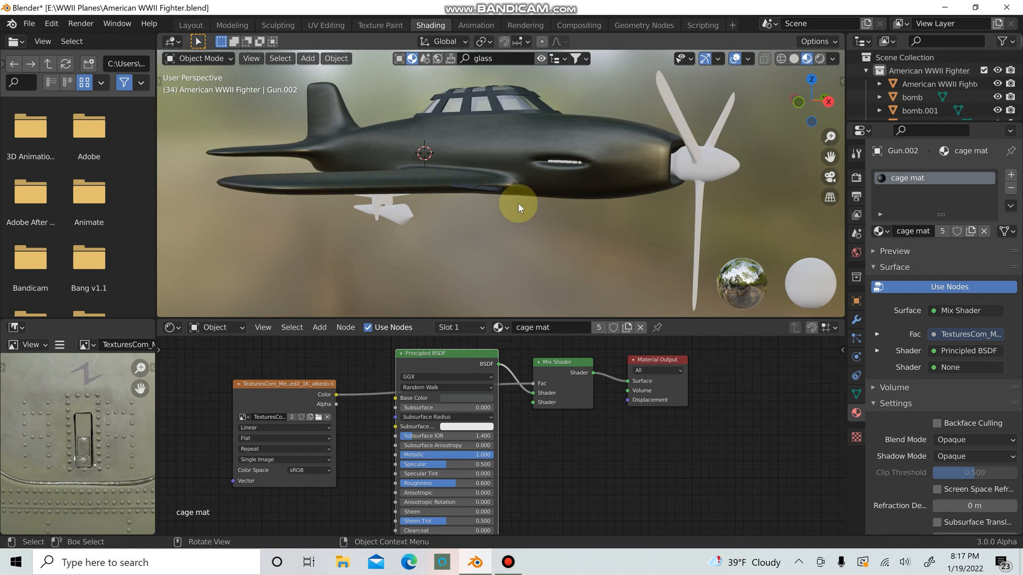
middle_click_drag(521, 208, 381, 167)
scroll(554, 206, "up", 6)
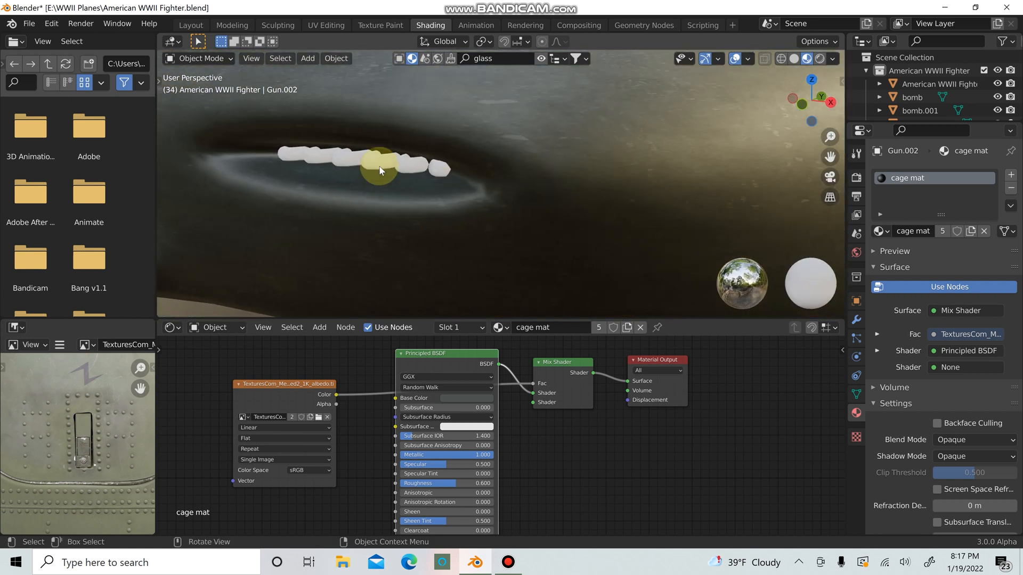
left_click(380, 168)
left_click(931, 237)
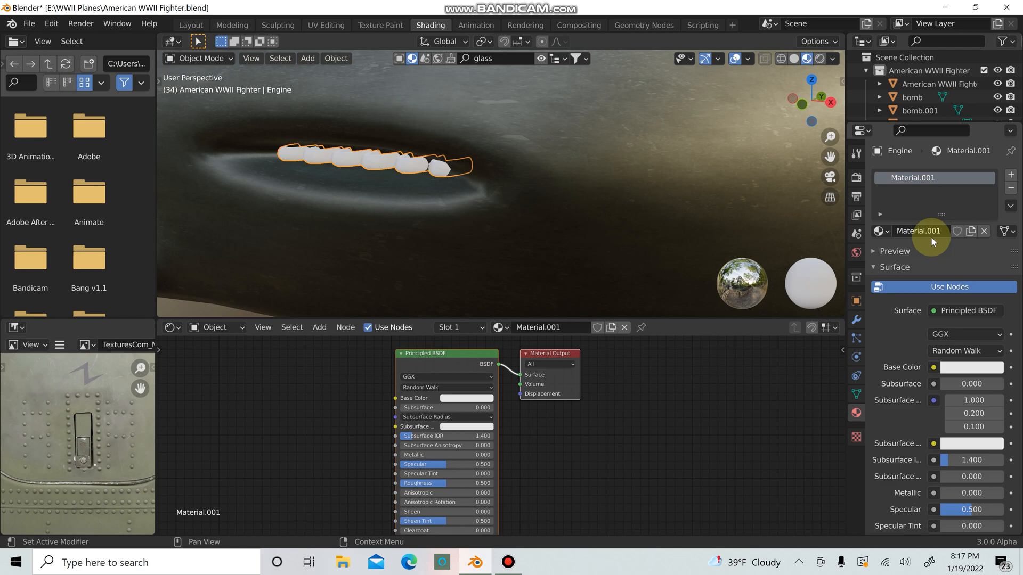
left_click(935, 230)
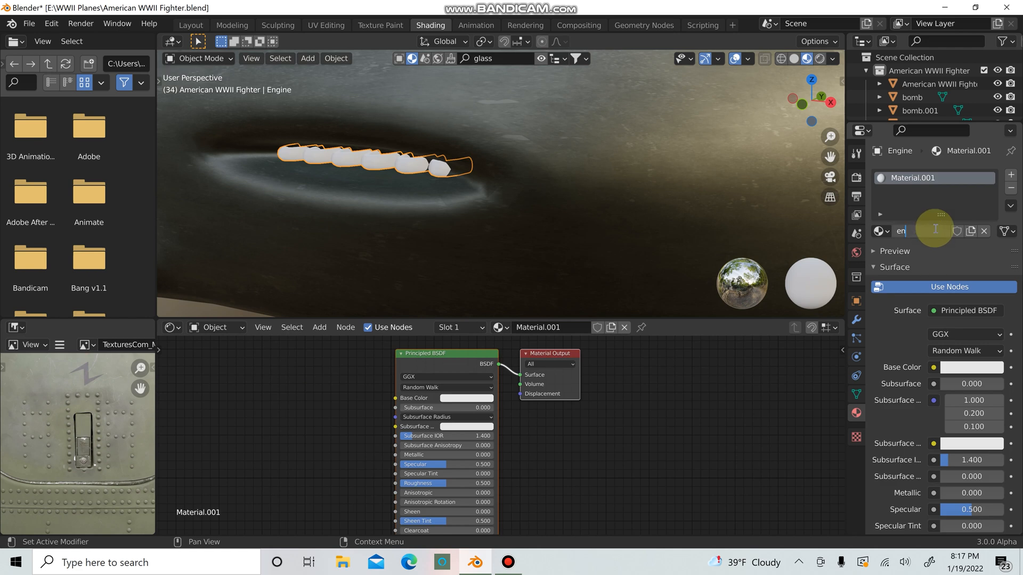
type("engine mat")
key("Return")
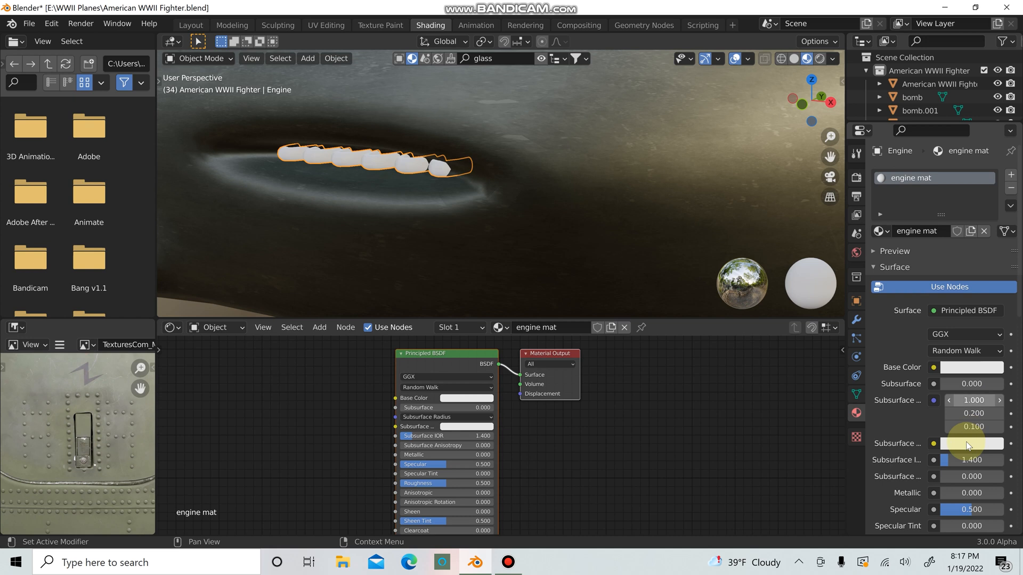
scroll(968, 447, "down", 2)
left_click_drag(948, 455, 1001, 453)
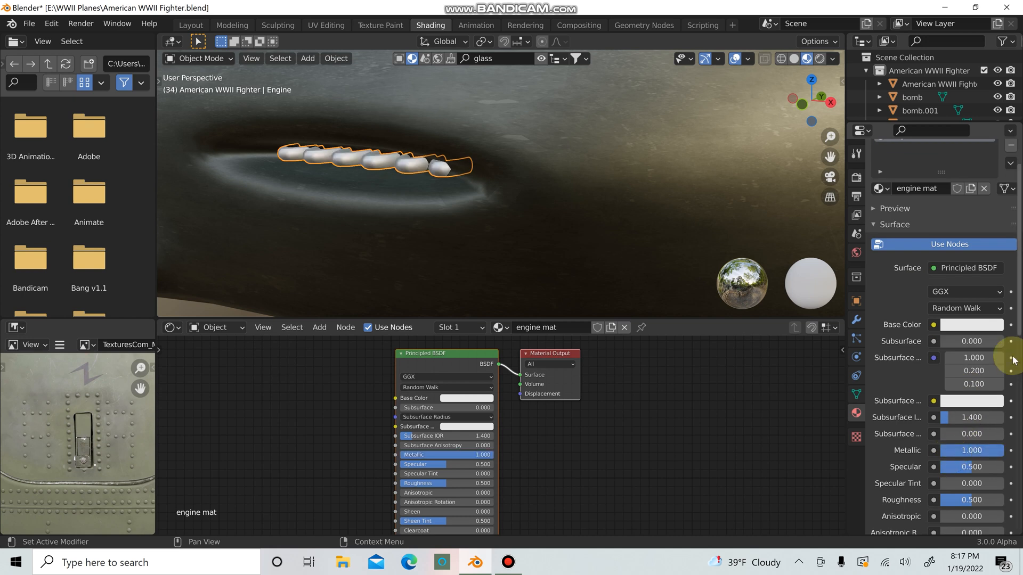
Set engine mat's base color to a dark yellow-brown (hue 0.137, saturation 0.668) and its Roughness to 0.400
left_click(961, 326)
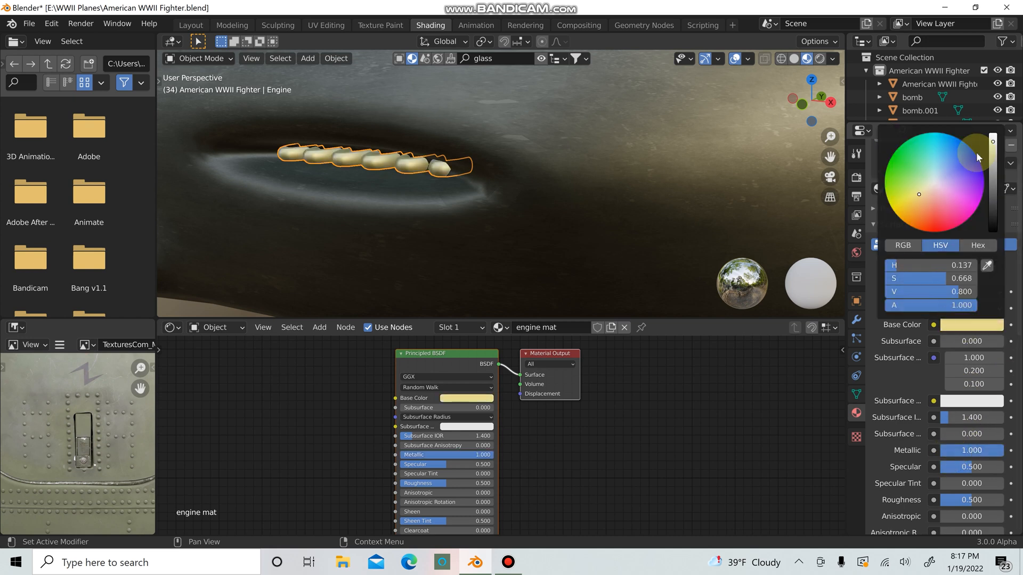
left_click_drag(993, 142, 992, 199)
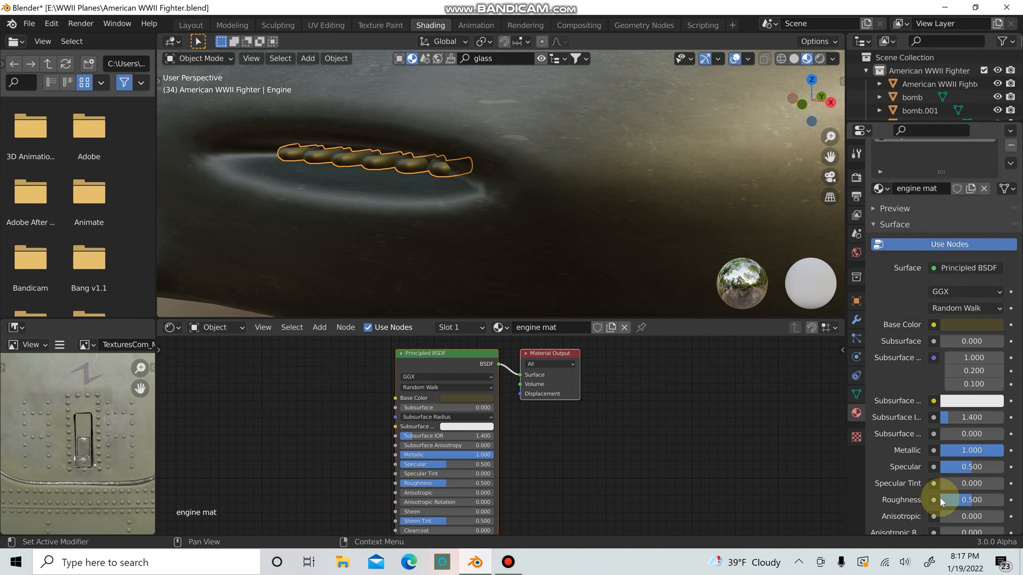
left_click(957, 499)
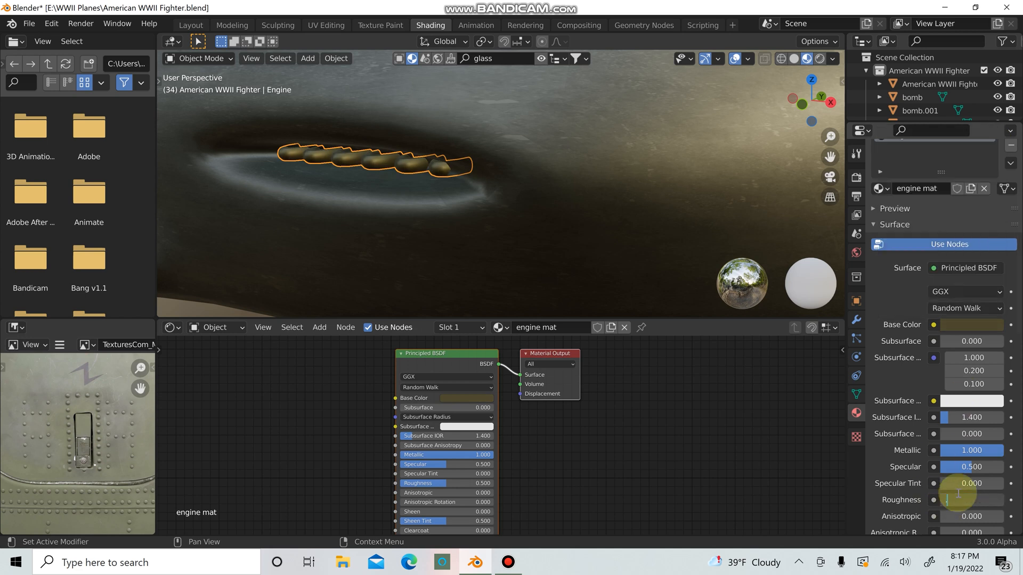
scroll(624, 149, "down", 6)
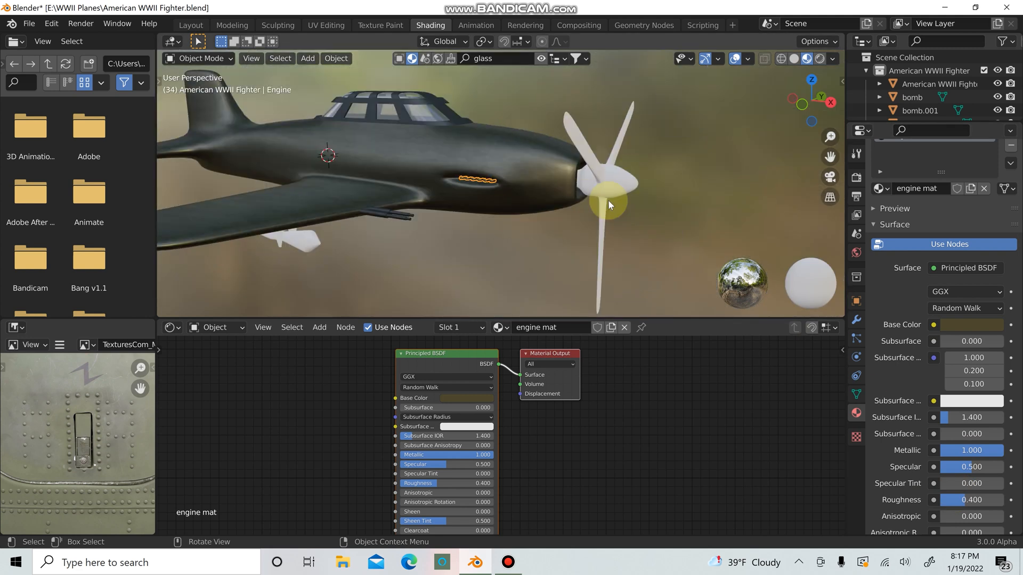
Assign the existing engine mat material to the engine parts on the fuselage's opposite side (Engine.001)
scroll(520, 222, "up", 5)
middle_click_drag(522, 231, 346, 136)
left_click(356, 122)
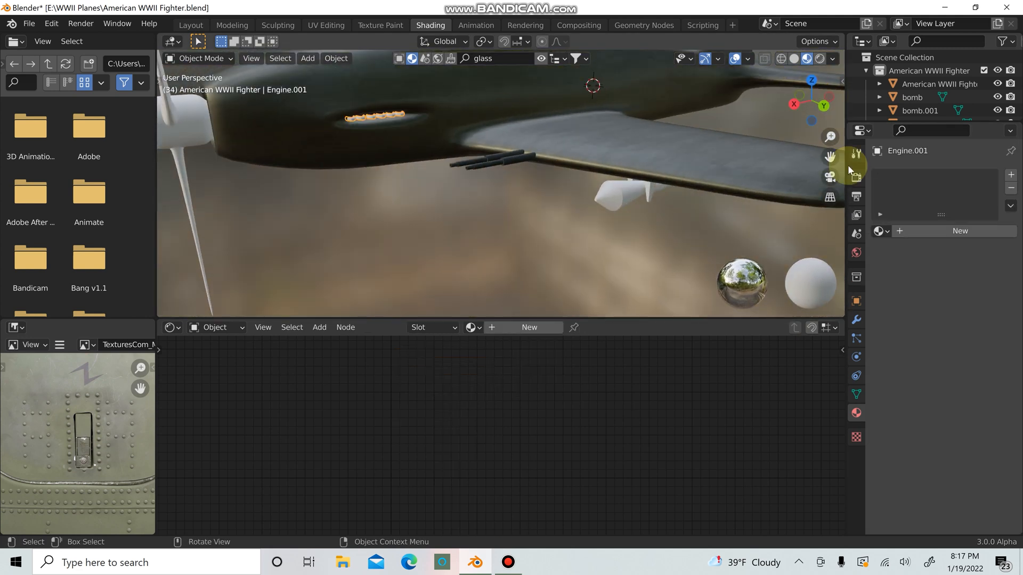
left_click(884, 235)
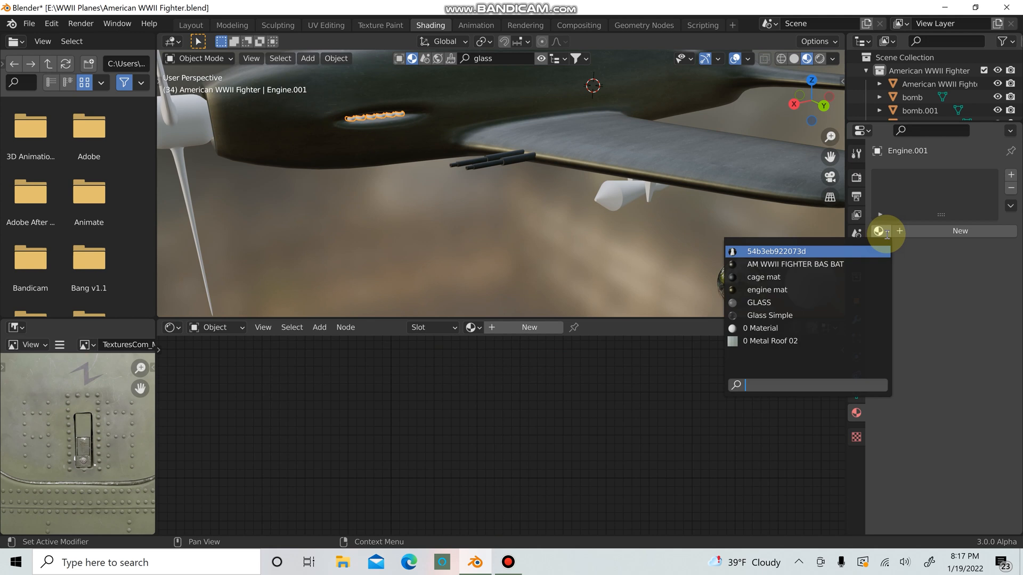
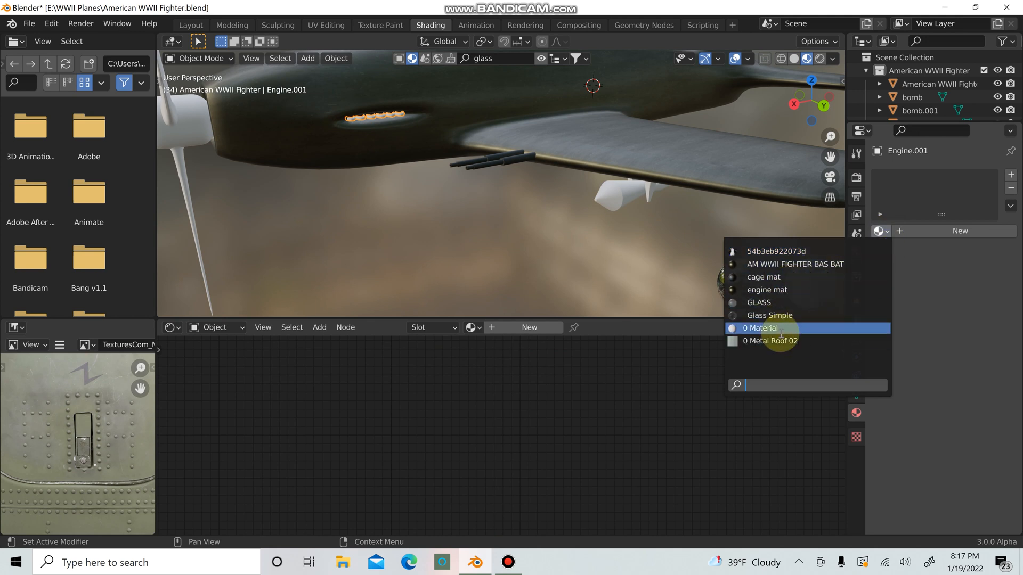
left_click(767, 290)
Assign the existing cage mat material to the propeller
scroll(555, 228, "down", 1)
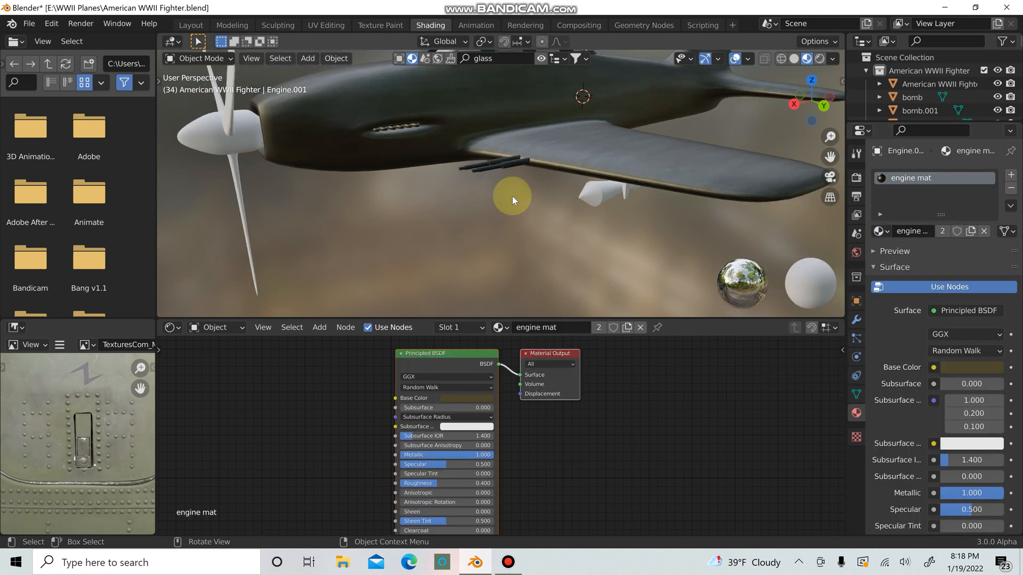
middle_click_drag(512, 196, 498, 169)
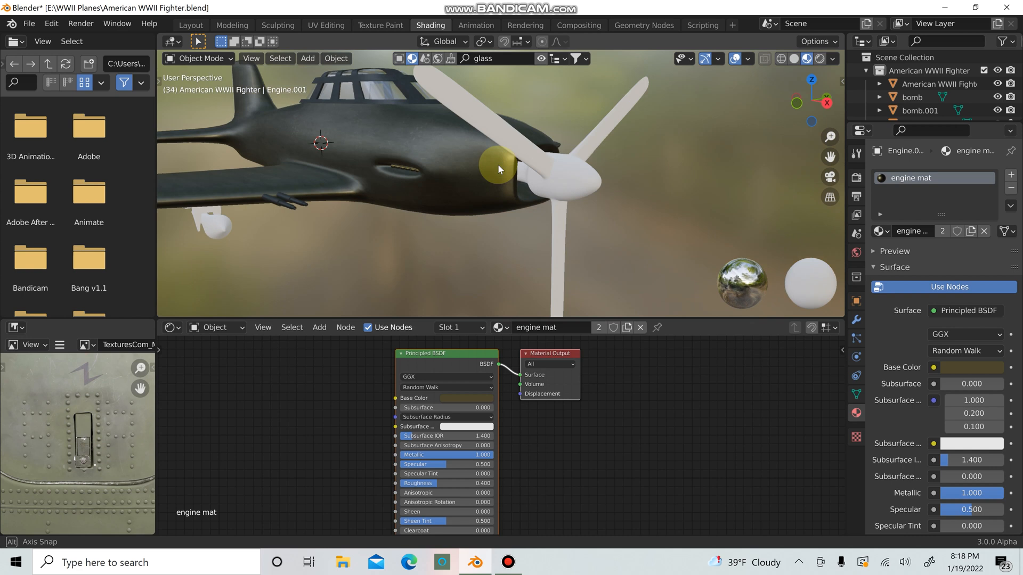
left_click(499, 169)
left_click(879, 230)
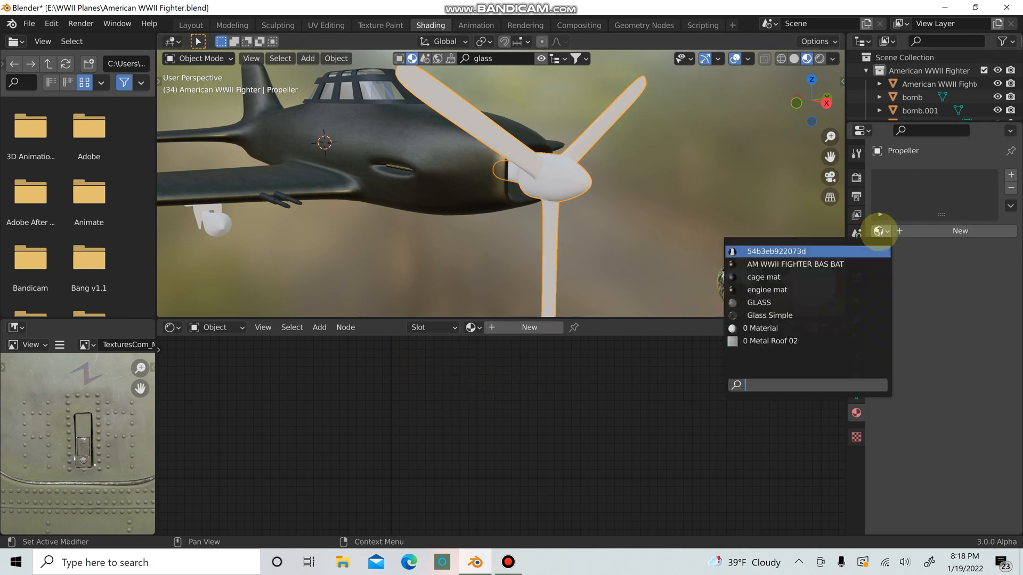
left_click(810, 279)
Apply Cylinder Projection to the propeller's UVs
scroll(637, 205, "up", 3)
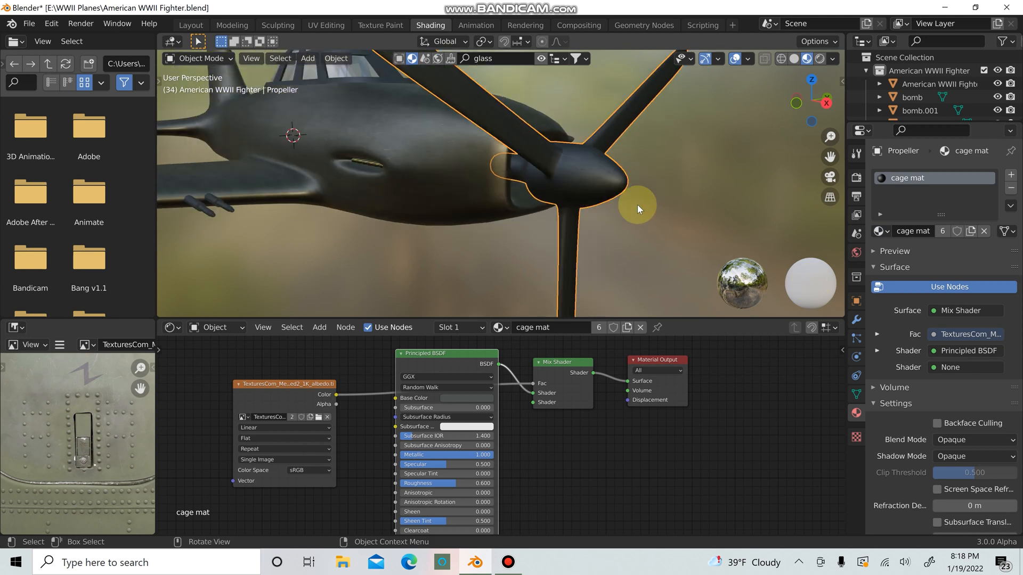
key("Tab")
key("u")
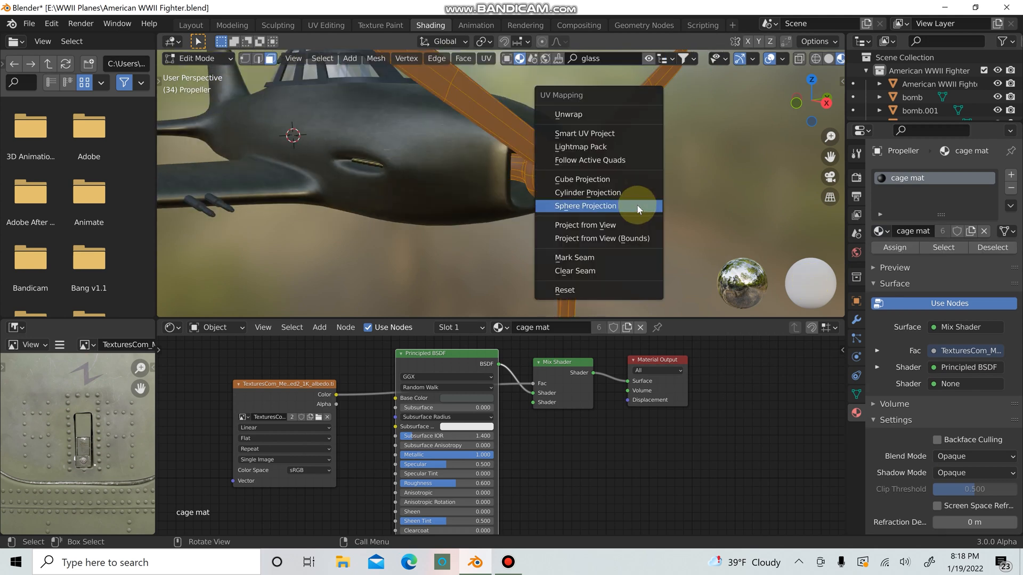
left_click(601, 193)
key("Tab")
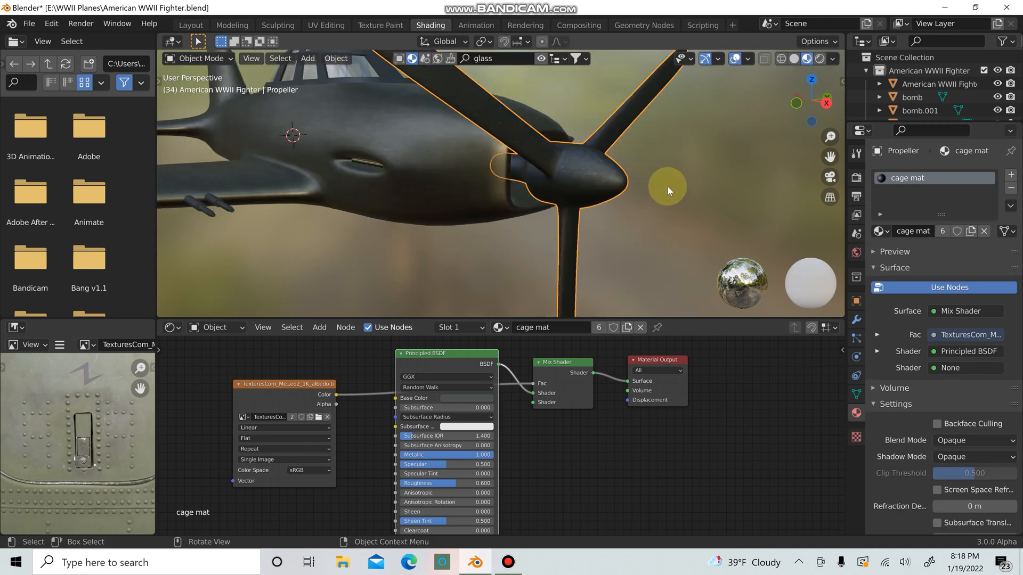
Project the propeller's UVs from the right orthographic view, using Project from View on the whole mesh
scroll(667, 186, "up", 2)
middle_click_drag(666, 187, 613, 188)
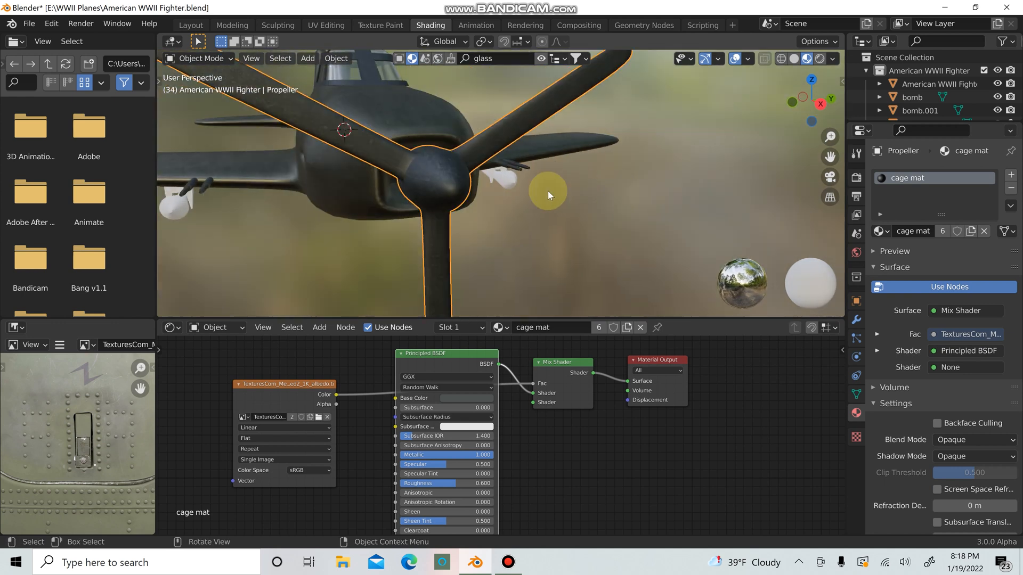
key("KP_3")
middle_click_drag(536, 207, 563, 212, "shift")
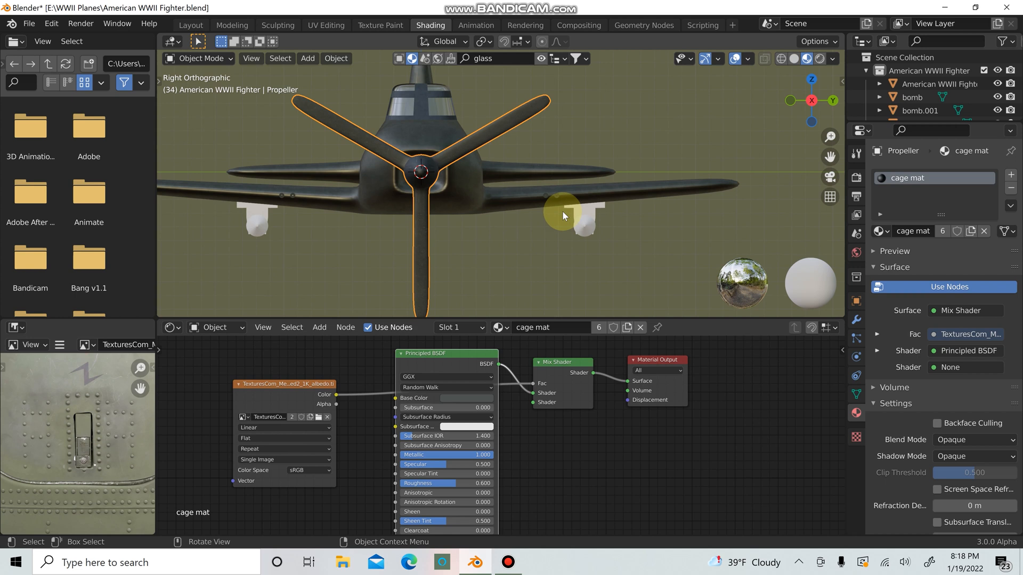
key("Tab")
key("u")
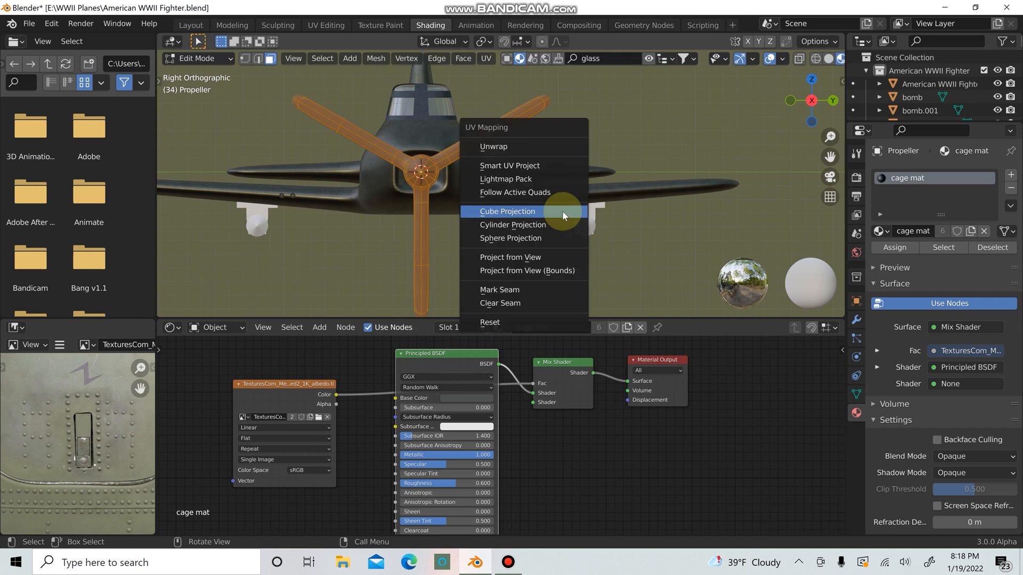
left_click(533, 257)
key("Tab")
scroll(482, 189, "up", 3)
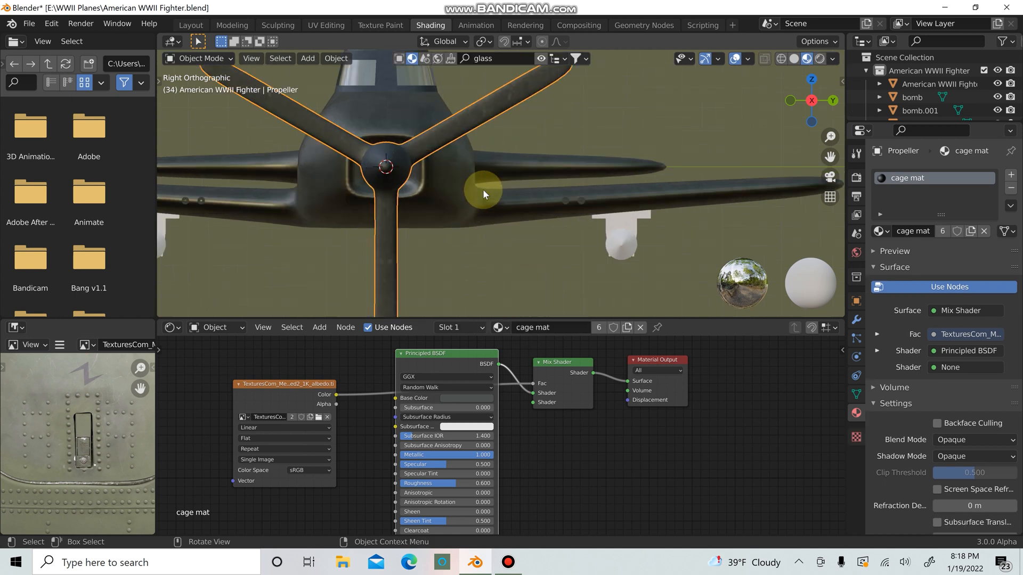
middle_click_drag(482, 187, 507, 203)
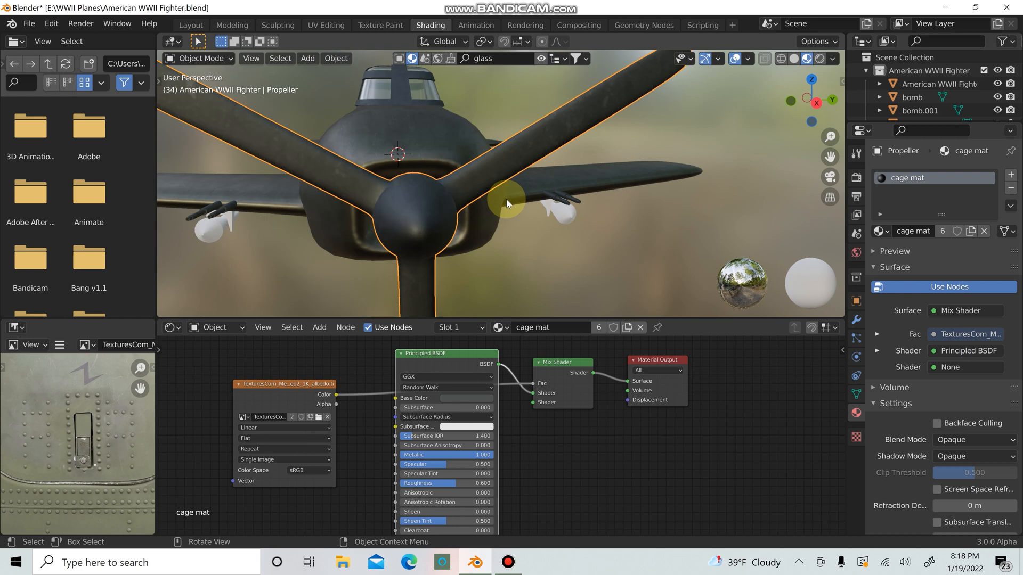
Scale up the propeller's UV layout over the rusted steel texture in the UV Editing workspace
left_click(337, 27)
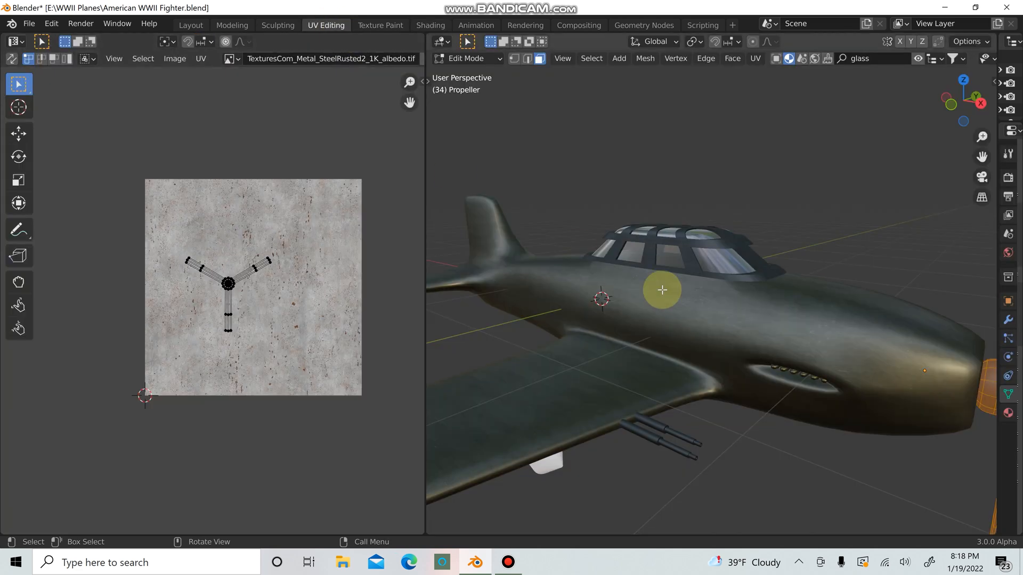
middle_click_drag(660, 290, 533, 283)
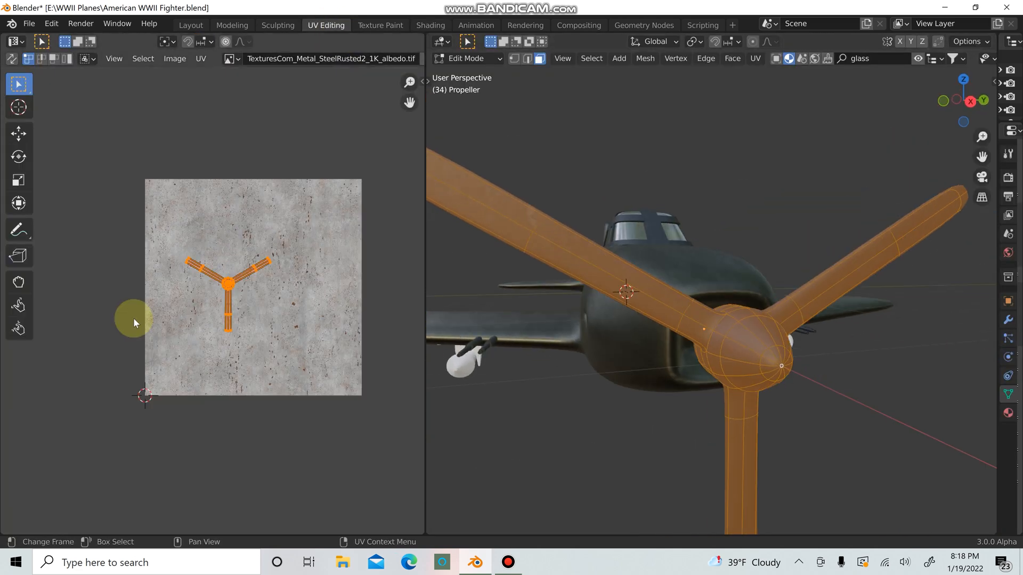
key("s")
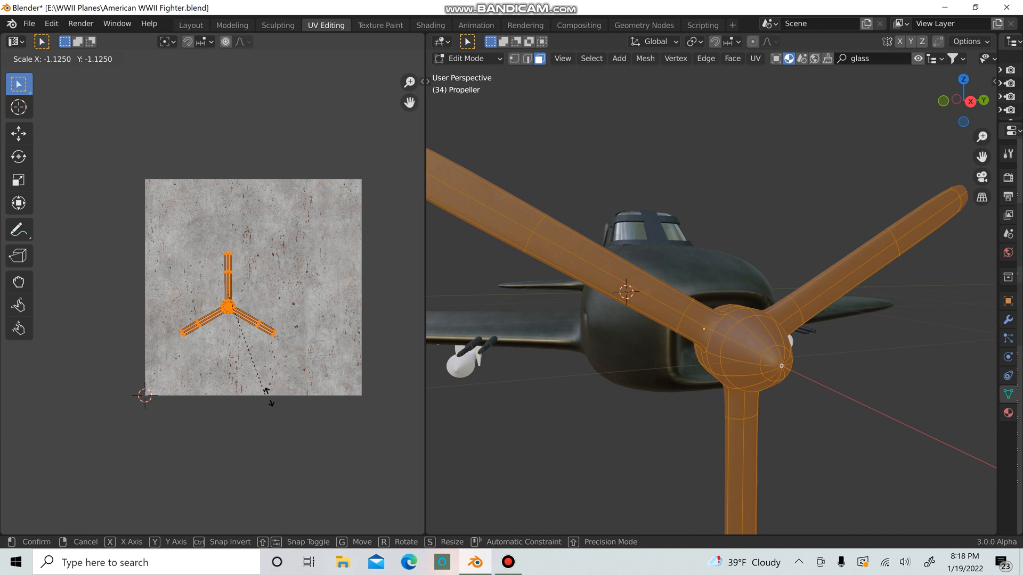
left_click(381, 461)
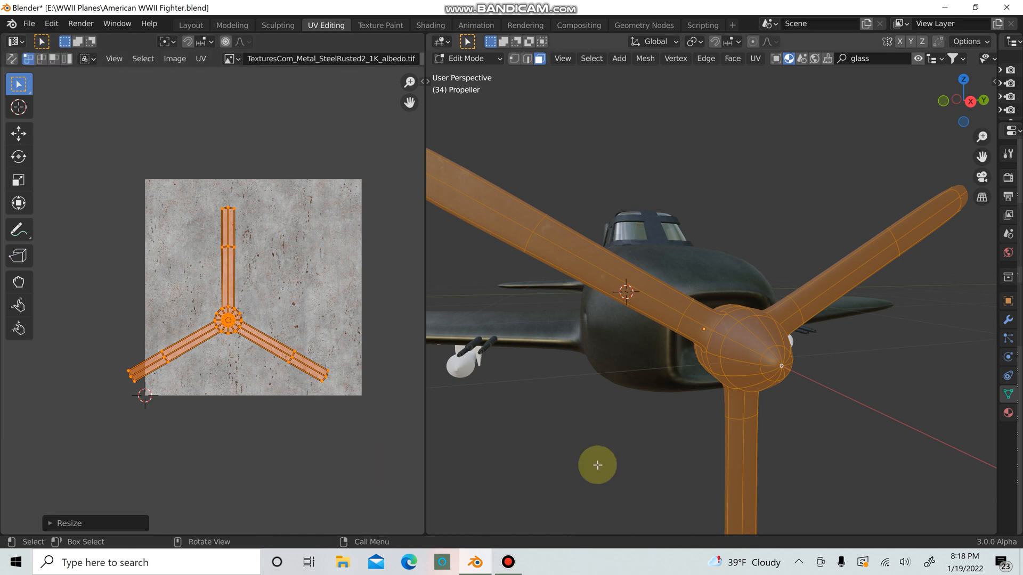
key("Tab")
Enlarge the propeller's UVs again by a factor of about 2.6 so they extend beyond the steel texture
key("KP_Decimal")
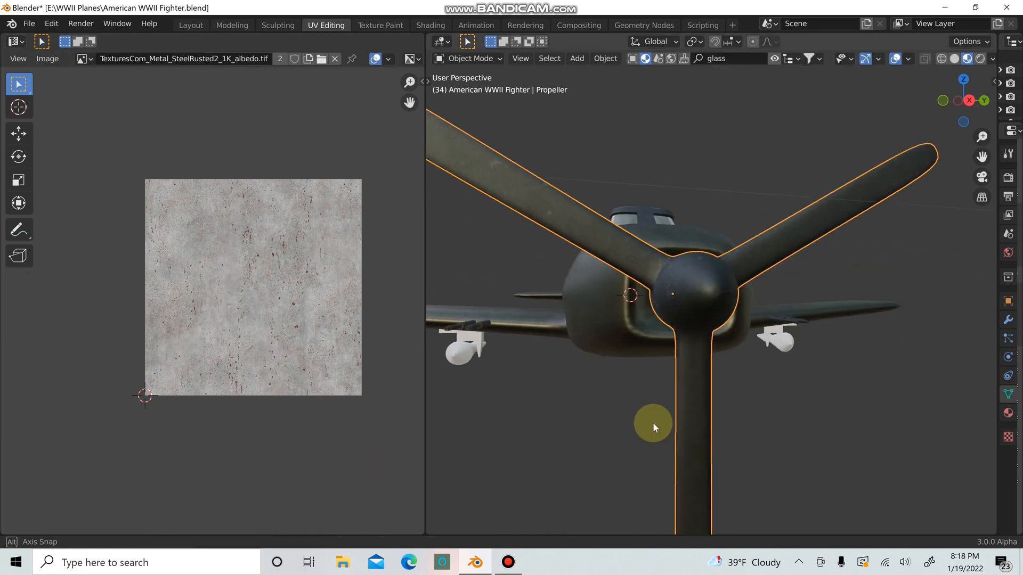
key("Tab")
key("s")
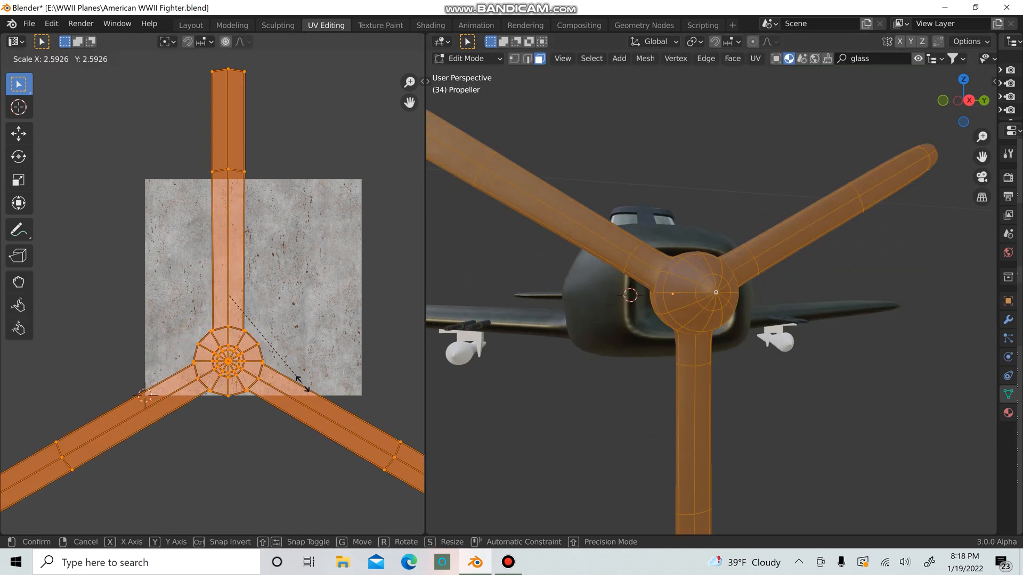
left_click(307, 386)
key("Tab")
Select the propeller spinner's faces around one blade root, from behind the blade forward over the nose cone
middle_click_drag(772, 383, 701, 296)
key("Tab")
left_click(711, 296)
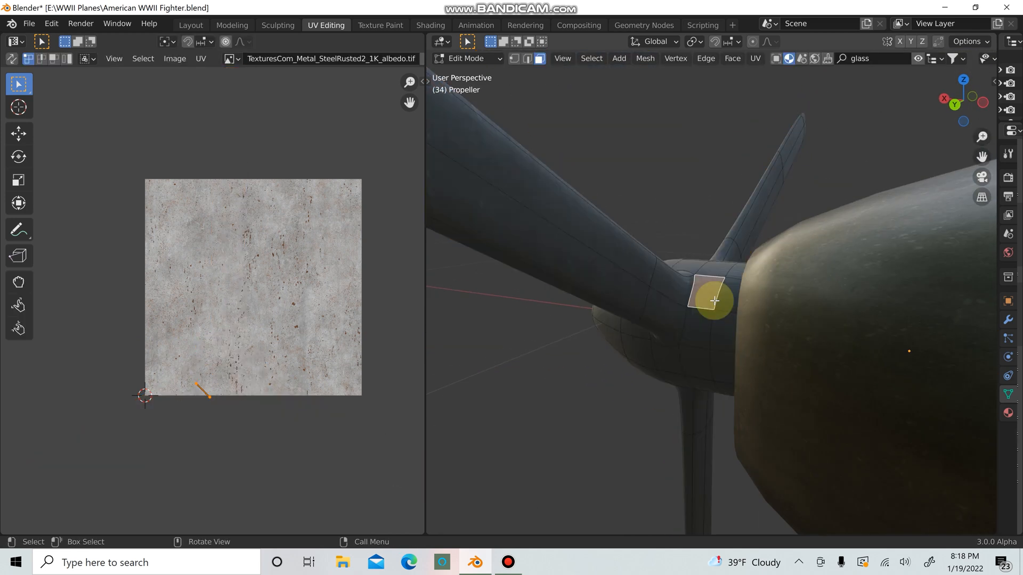
left_click(725, 335, "shift")
left_click(694, 337, "shift")
left_click(324, 304)
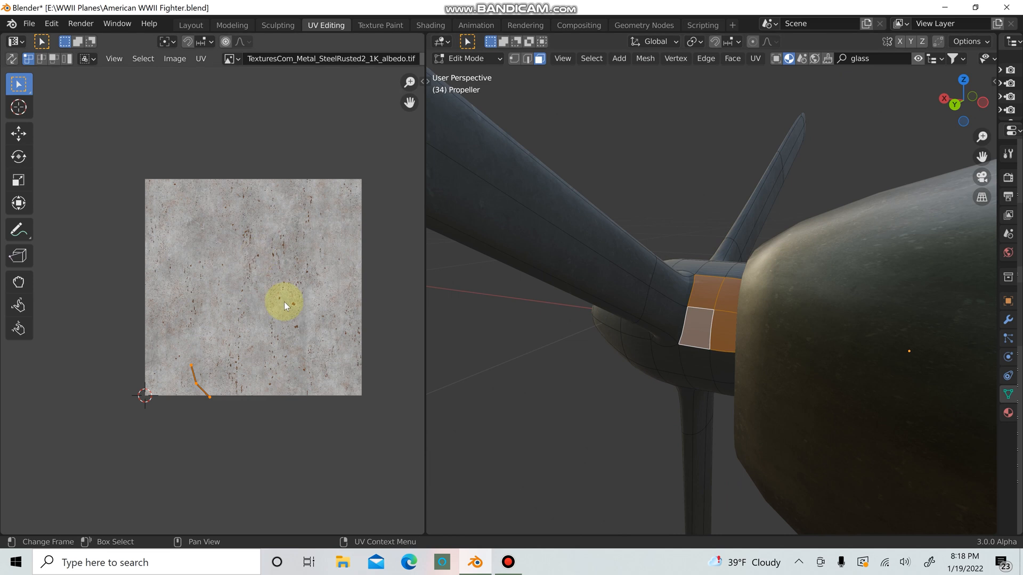
middle_click_drag(707, 380, 769, 402)
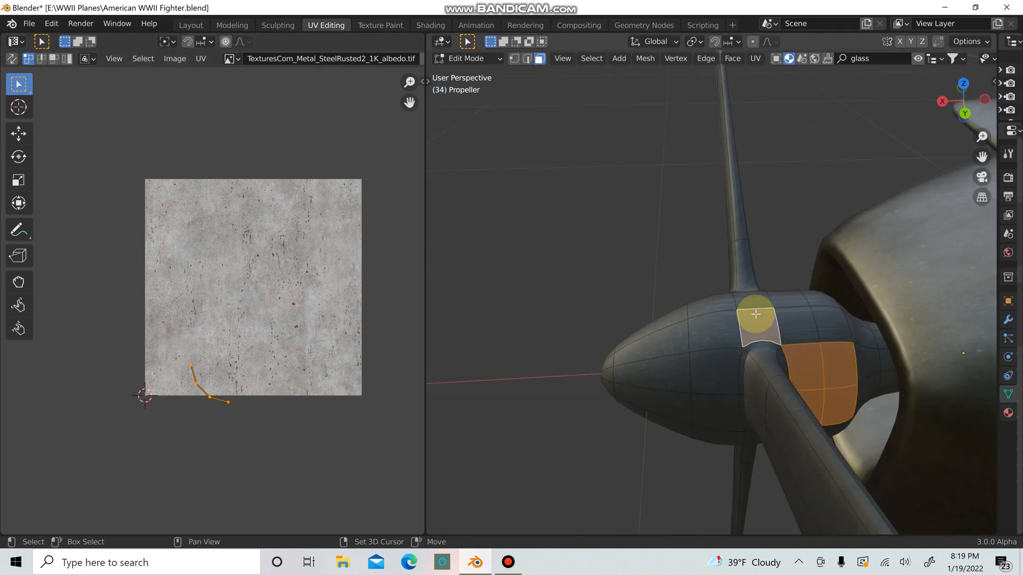
left_click_drag(569, 286, 746, 445, "shift")
left_click(797, 301, "shift")
left_click(814, 331, "shift")
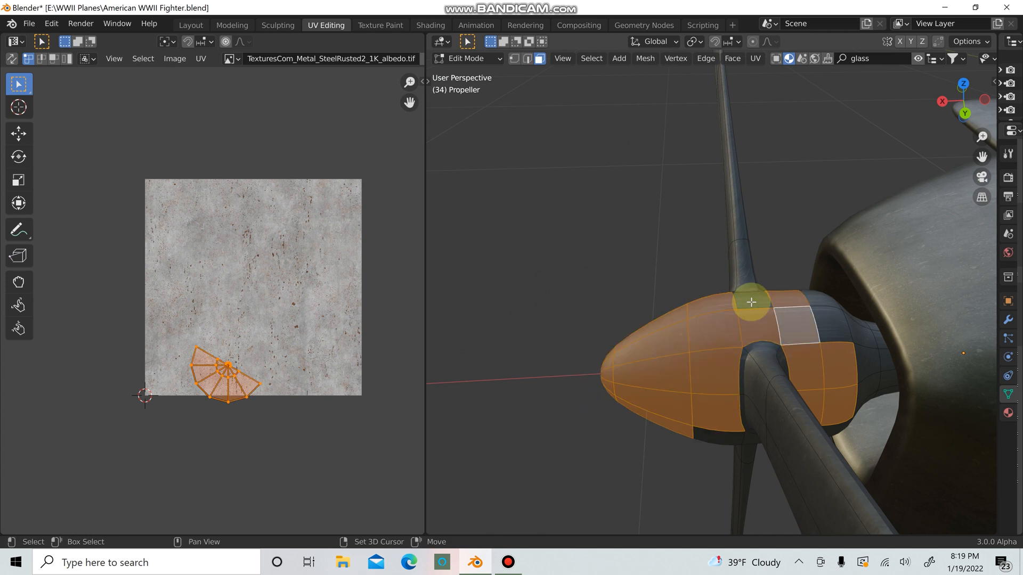
left_click(751, 301, "shift")
left_click(836, 339, "shift")
Extend the face selection across the spinner's underside between two blades, including the face at the nose tip
middle_click_drag(852, 357, 845, 272)
left_click(722, 323, "shift")
left_click_drag(757, 323, 842, 320, "shift")
middle_click_drag(841, 320, 836, 267)
left_click_drag(836, 267, 681, 332, "shift")
left_click(601, 254, "shift")
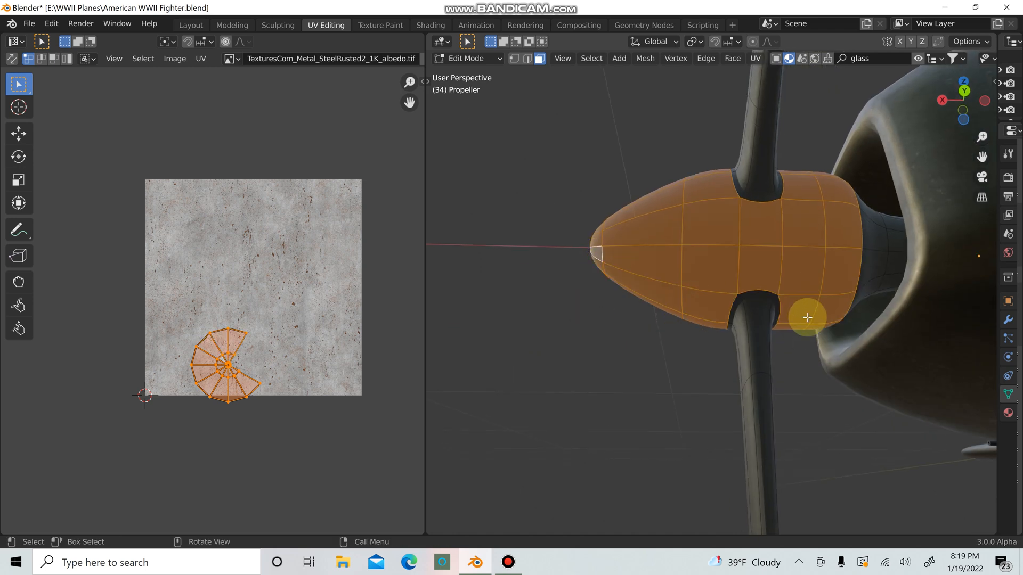
Add the remaining faces on the spinner's opposite side to the selection with circle select
mouse_move(806, 318)
middle_mouse_down()
mouse_move(803, 267)
mouse_move(950, 274)
mouse_move(977, 327)
mouse_move(799, 319)
middle_mouse_up()
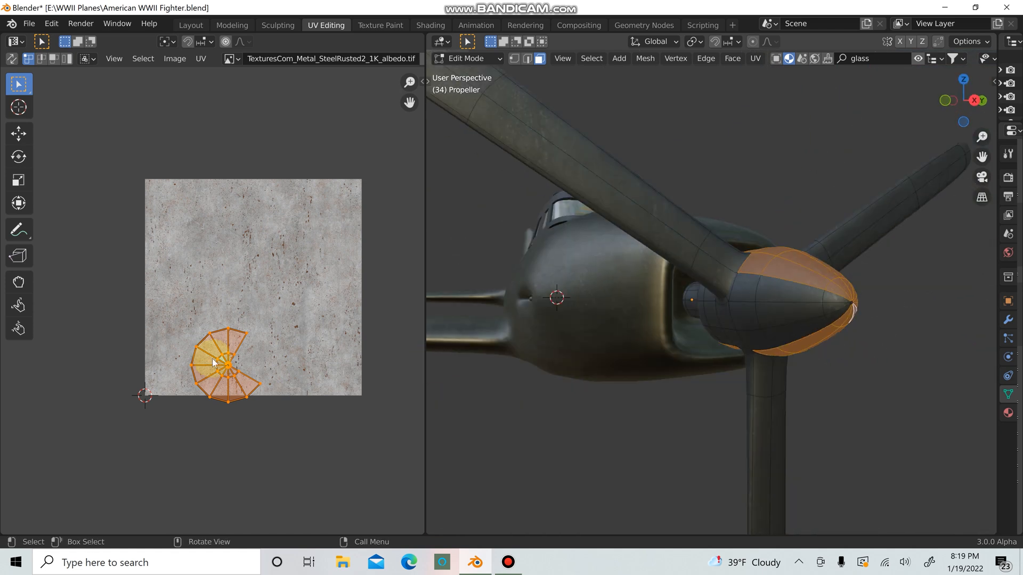
scroll(212, 300, "up", 2)
key("c")
mouse_move(850, 309)
left_mouse_down()
mouse_move(754, 296)
mouse_move(765, 330)
left_mouse_up()
right_click(777, 348)
mouse_move(795, 350)
middle_mouse_down()
mouse_move(836, 352)
mouse_move(788, 346)
middle_mouse_up()
middle_click_drag(698, 334, 506, 314)
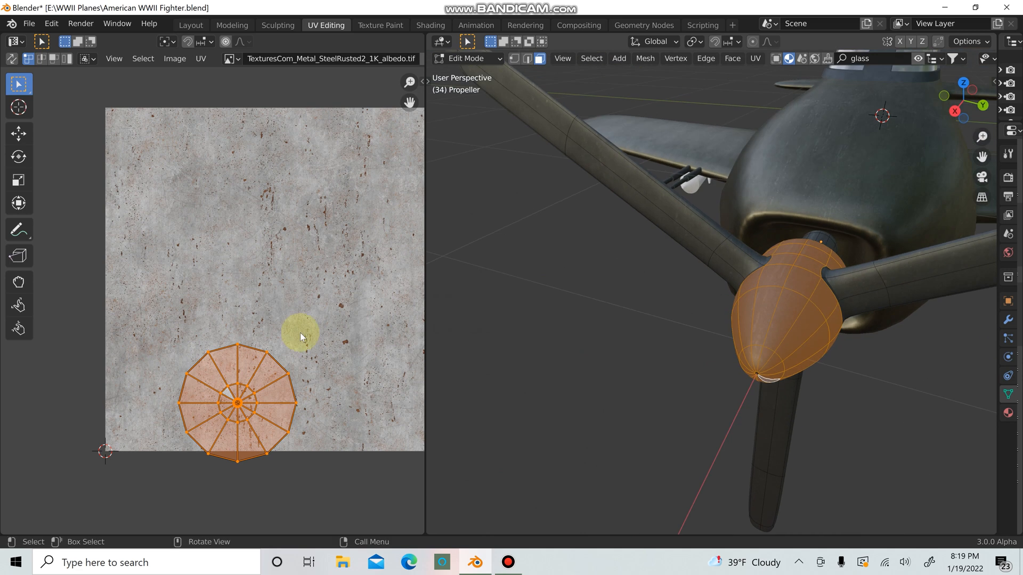
Apply Cube Projection to the selected spinner faces and scale down their UV layout over the steel texture
key("u")
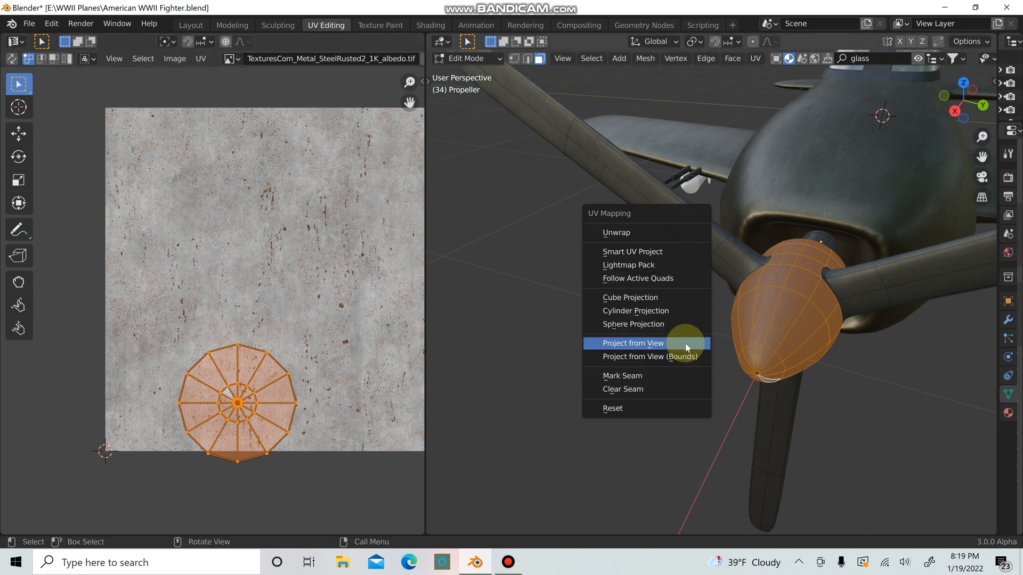
left_click(644, 297)
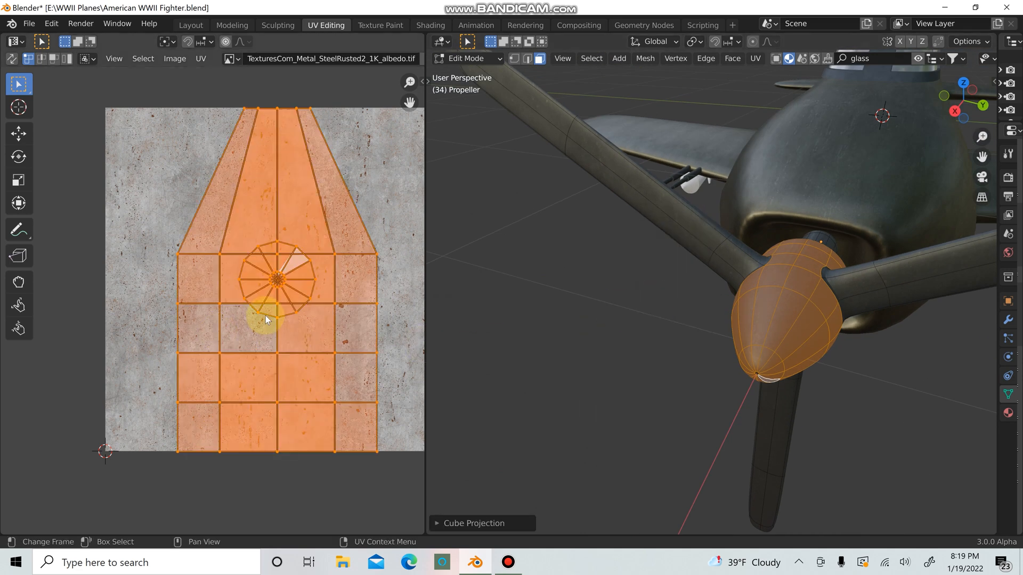
key("s")
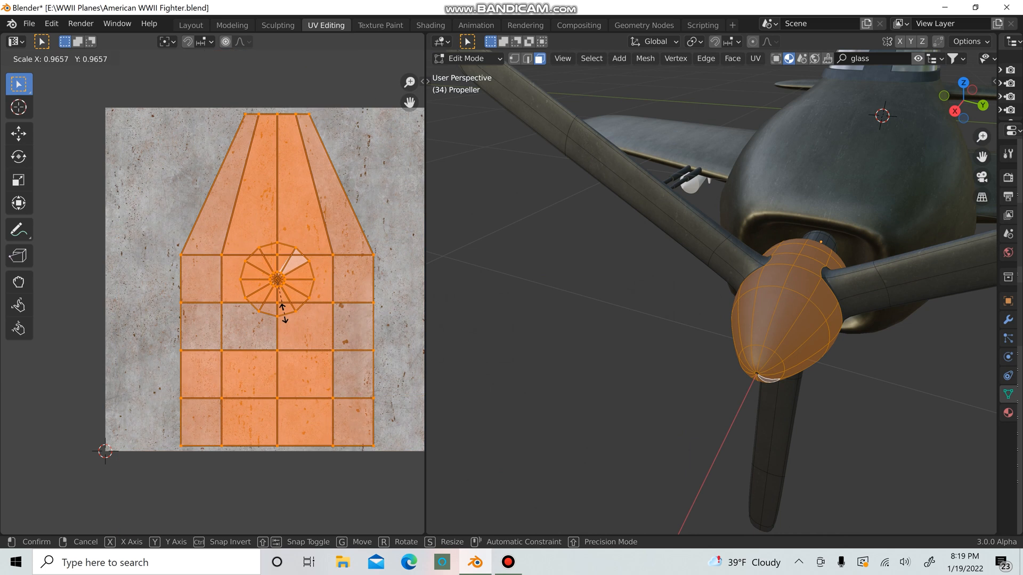
left_click(255, 294)
key("Tab")
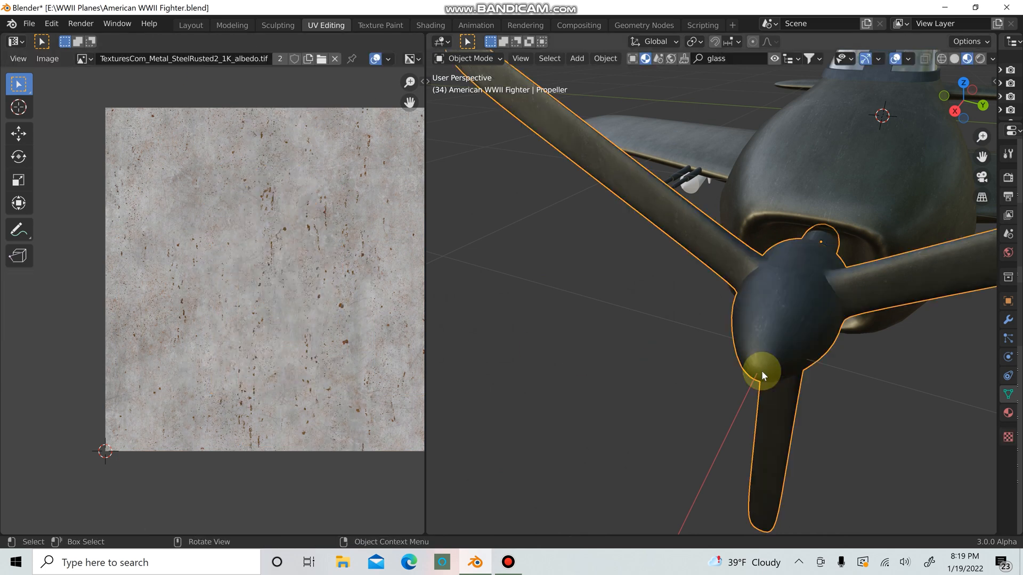
Deselect the propeller and save the file American WWII Fighter.blend
middle_click_drag(761, 370, 886, 359)
scroll(851, 302, "down", 2)
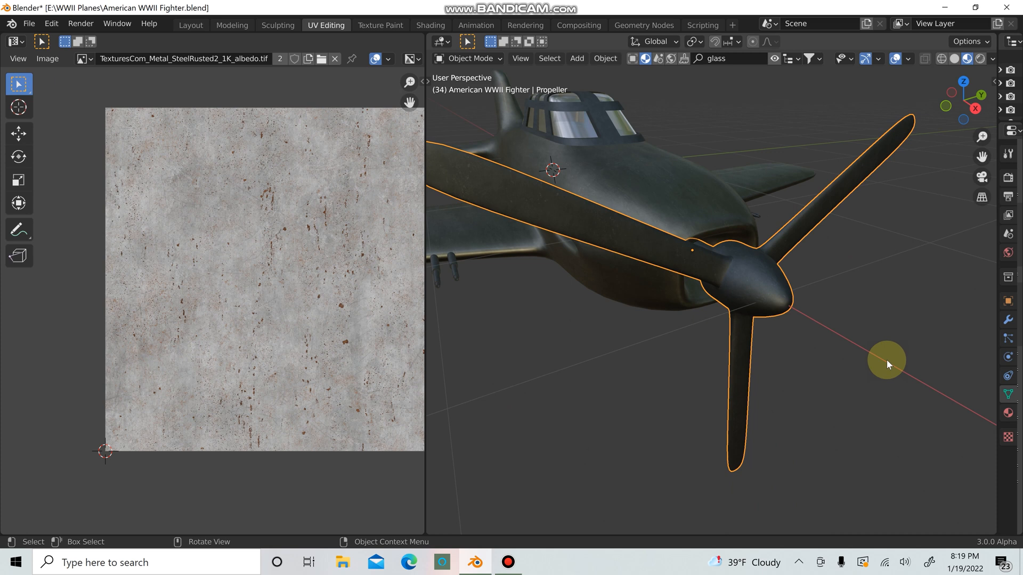
scroll(873, 363, "down", 2)
left_click(859, 369)
scroll(841, 361, "down", 4)
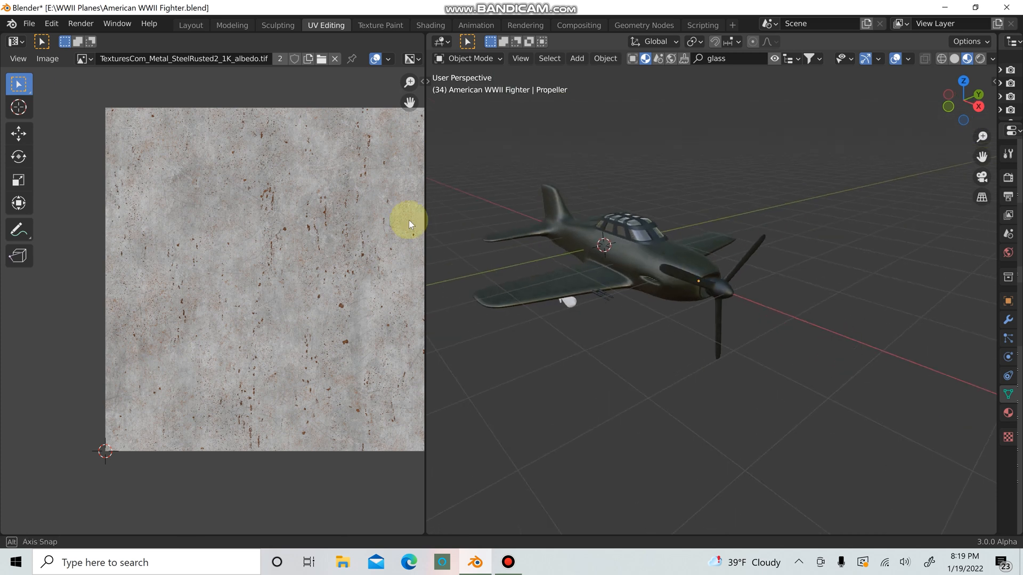
left_click(31, 24)
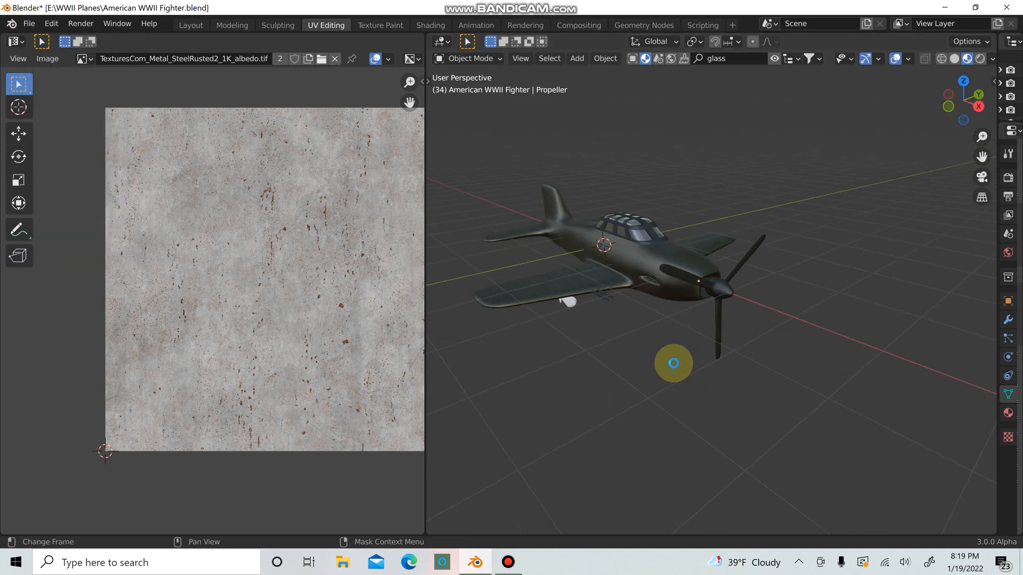
scroll(661, 352, "up", 3)
middle_click_drag(661, 352, 606, 319)
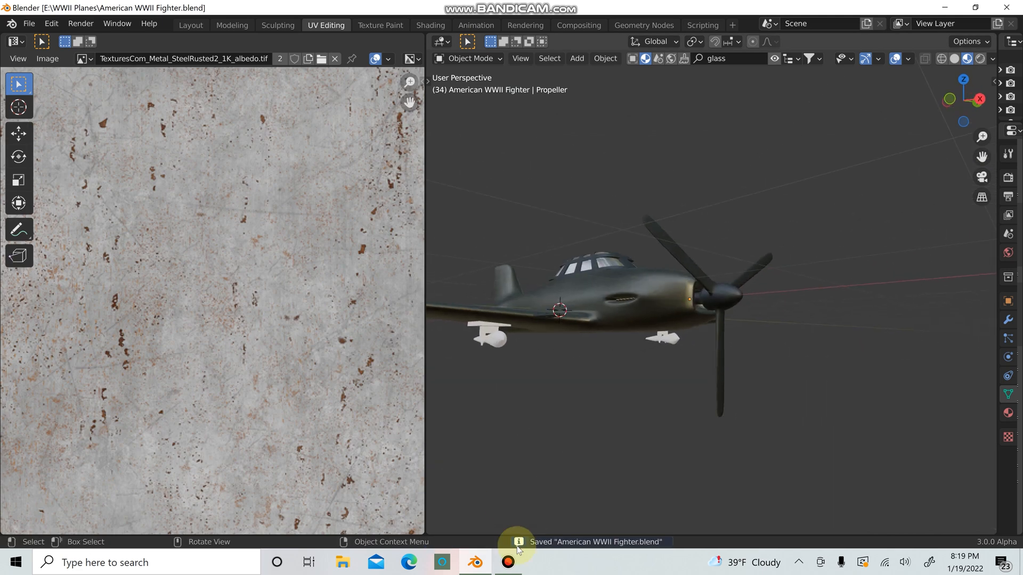
mouse_move(510, 570)
left_click(235, 534)
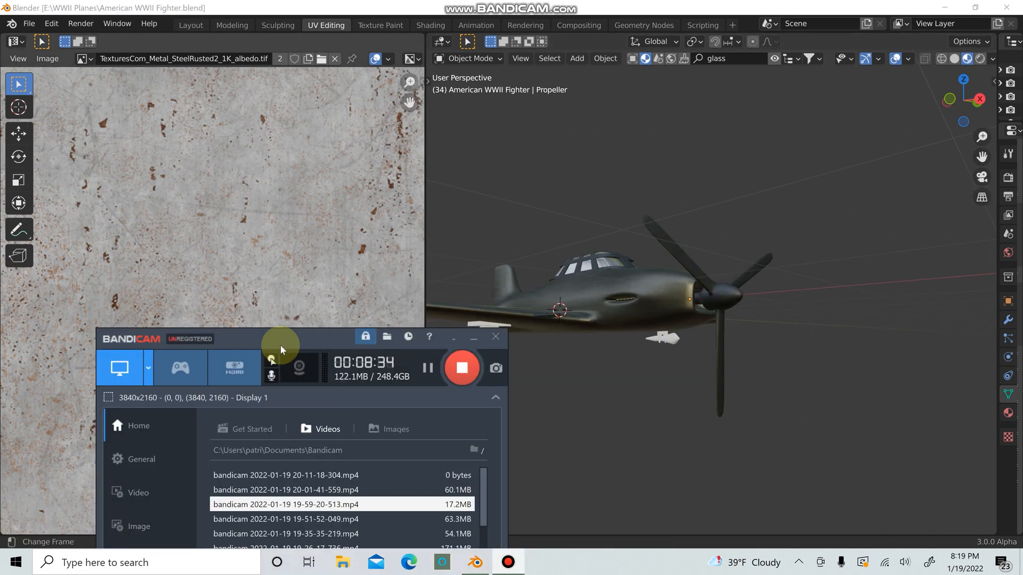
left_click(461, 369)
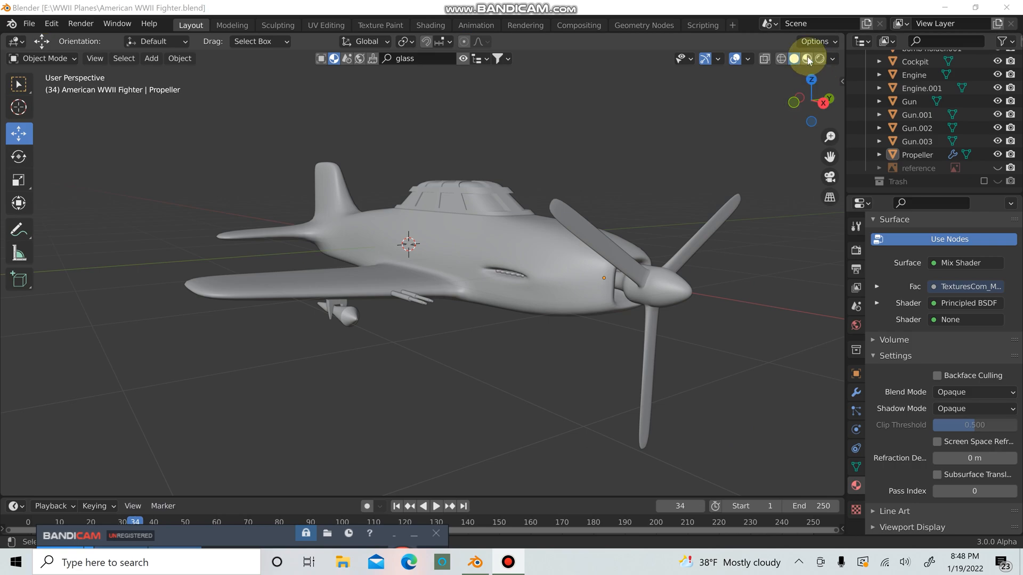
Show the plane in Material Preview shading and assign the existing "cage mat" material to the bomb holder under the near wing
left_click(807, 58)
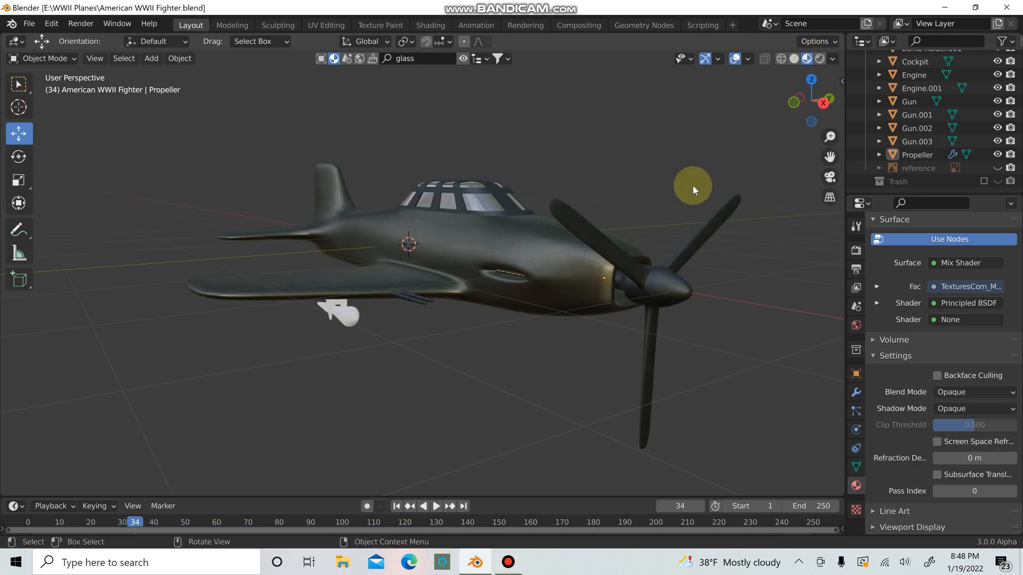
scroll(620, 272, "up", 2)
scroll(620, 272, "down", 1)
middle_click_drag(620, 273, 650, 253)
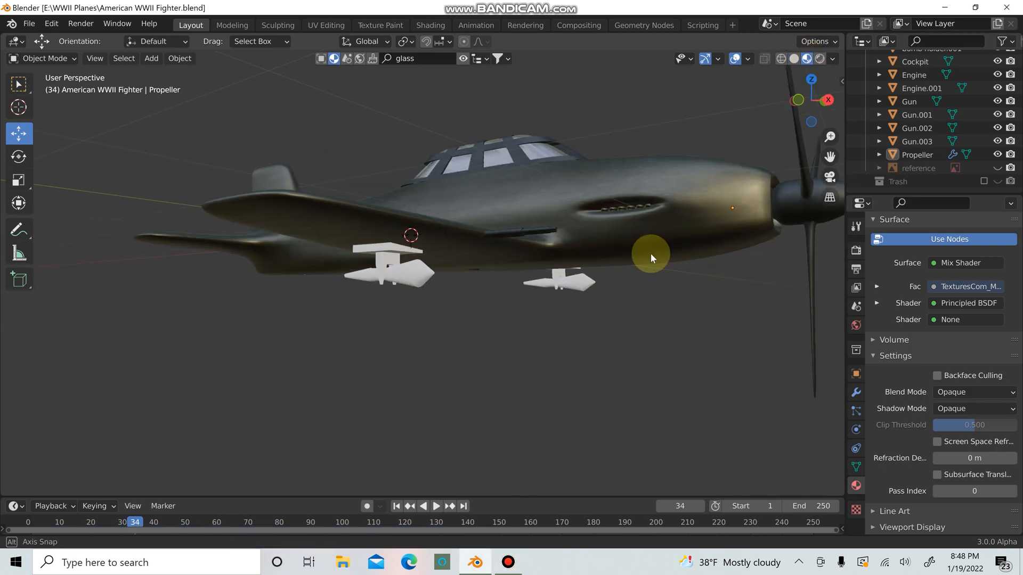
scroll(606, 276, "up", 2)
scroll(607, 276, "up", 3)
mouse_move(570, 280)
middle_mouse_down()
mouse_move(572, 295)
mouse_move(565, 275)
middle_mouse_up()
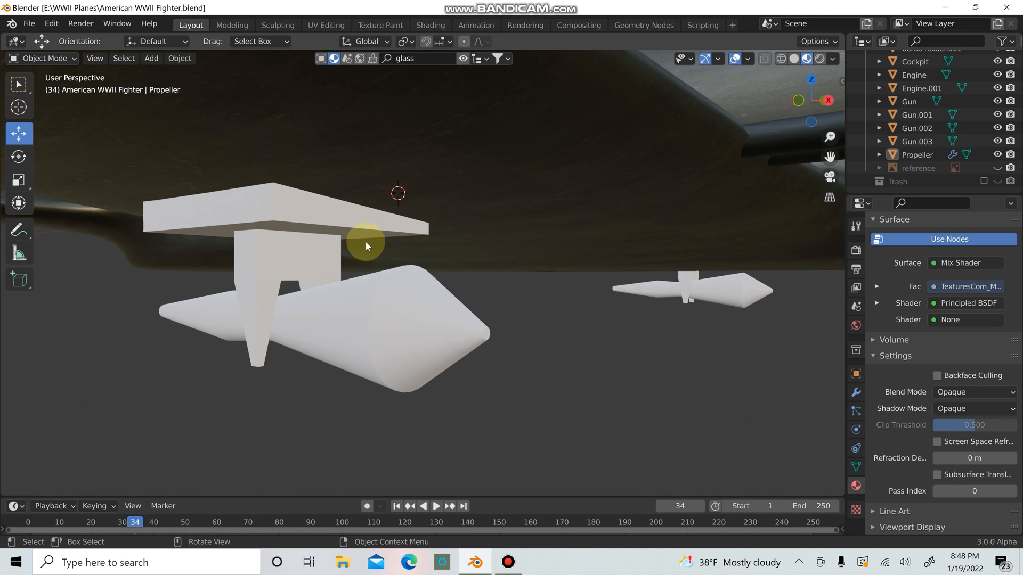
left_click(292, 229)
left_click(883, 303)
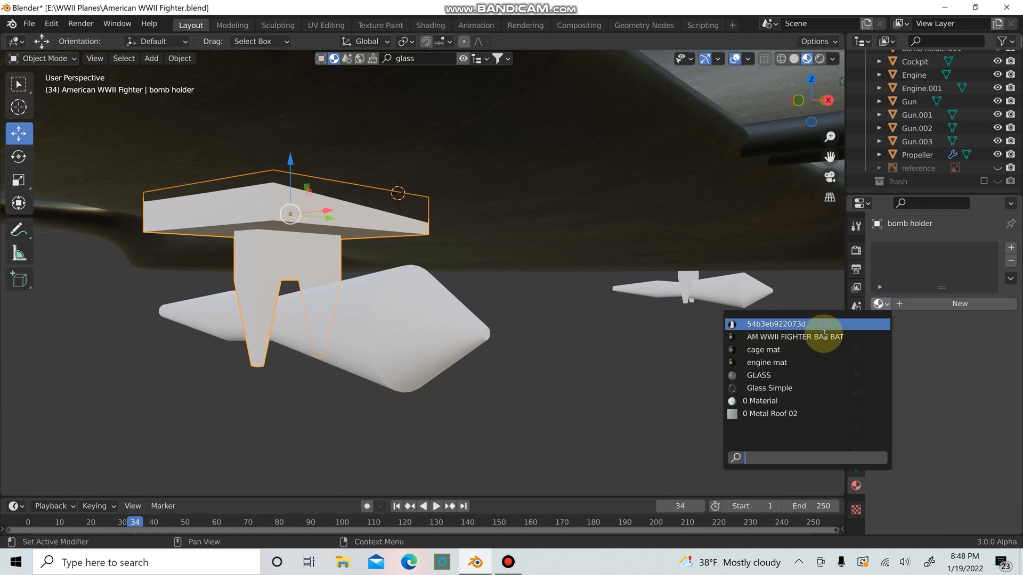
left_click(767, 351)
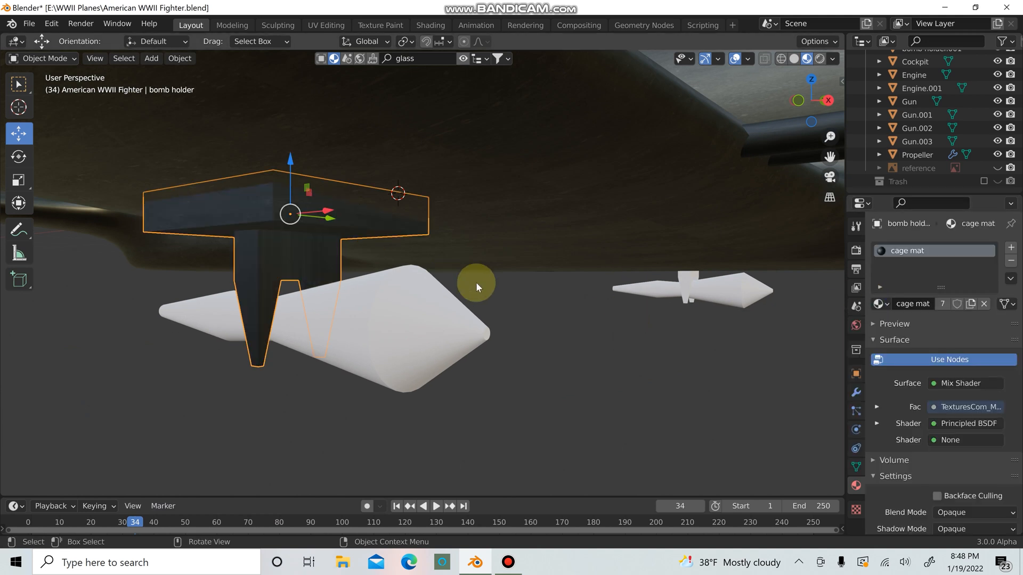
UV-map all faces of the near bomb holder with Cube Projection and return to Object Mode
key("Tab")
key("u")
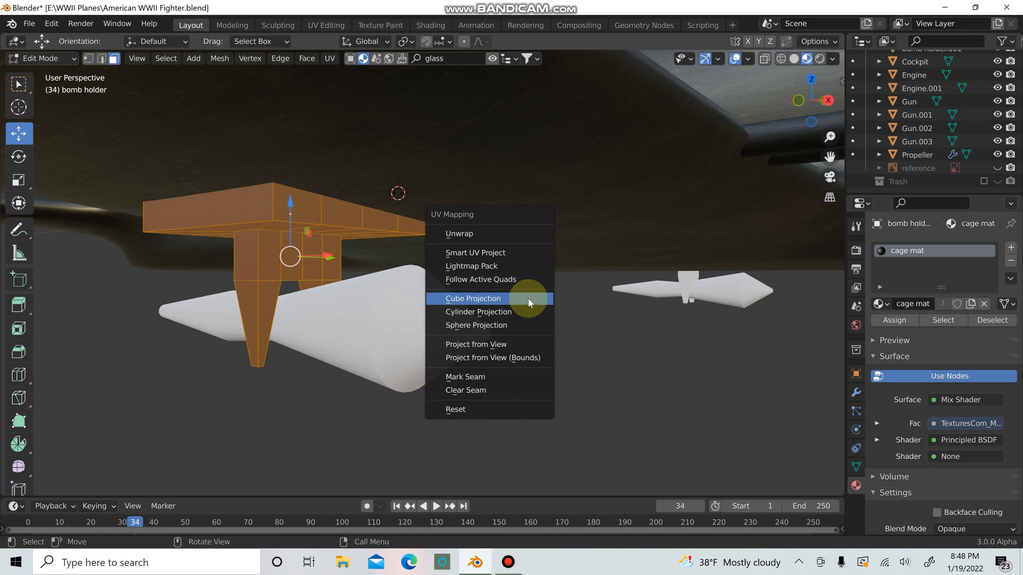
left_click(528, 298)
key("Tab")
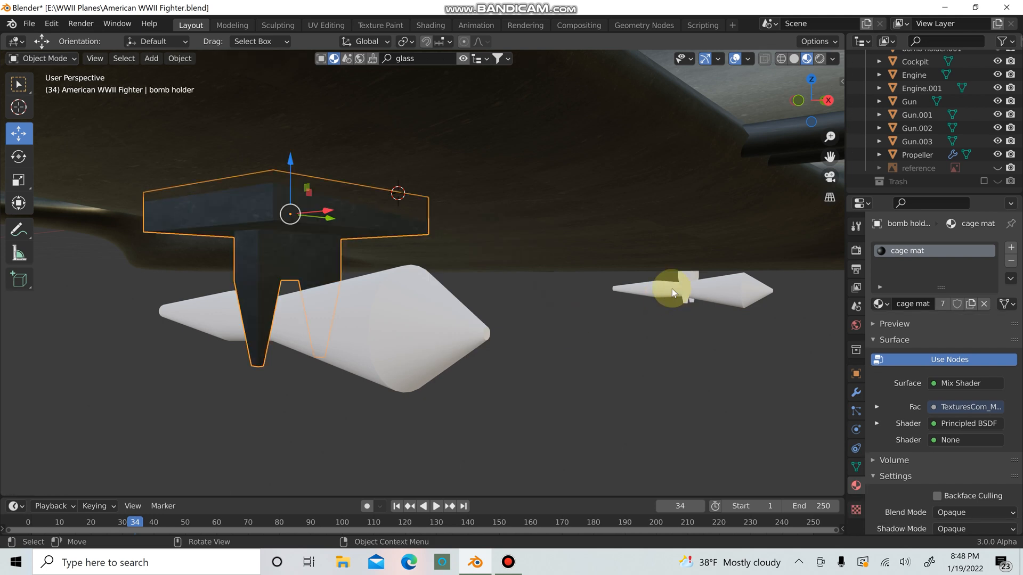
Assign the existing "cage mat" material to the second bomb holder under the far wing
left_click(684, 278)
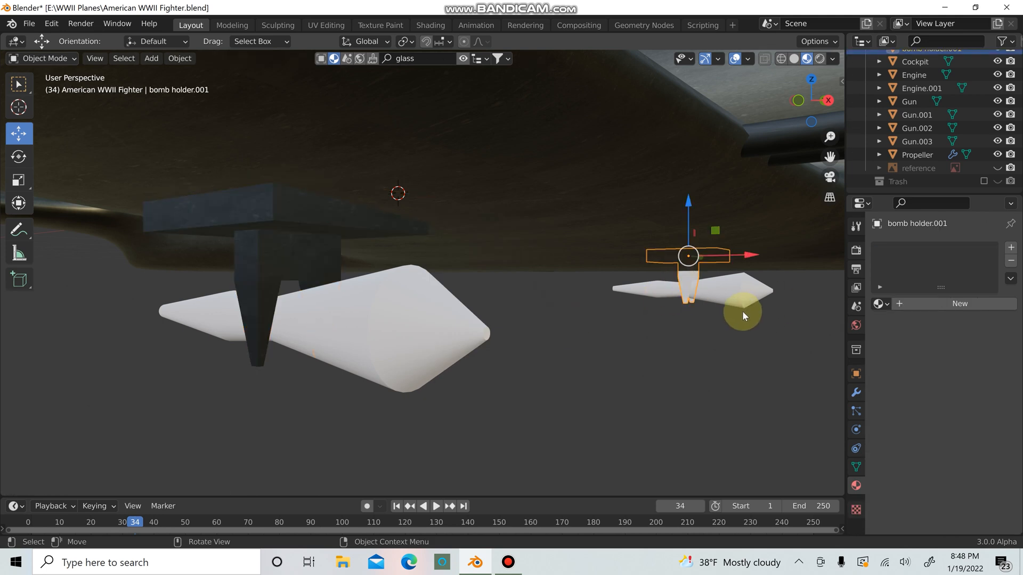
middle_click_drag(742, 311, 705, 312)
middle_click_drag(617, 327, 513, 343, "shift")
scroll(528, 330, "up", 5)
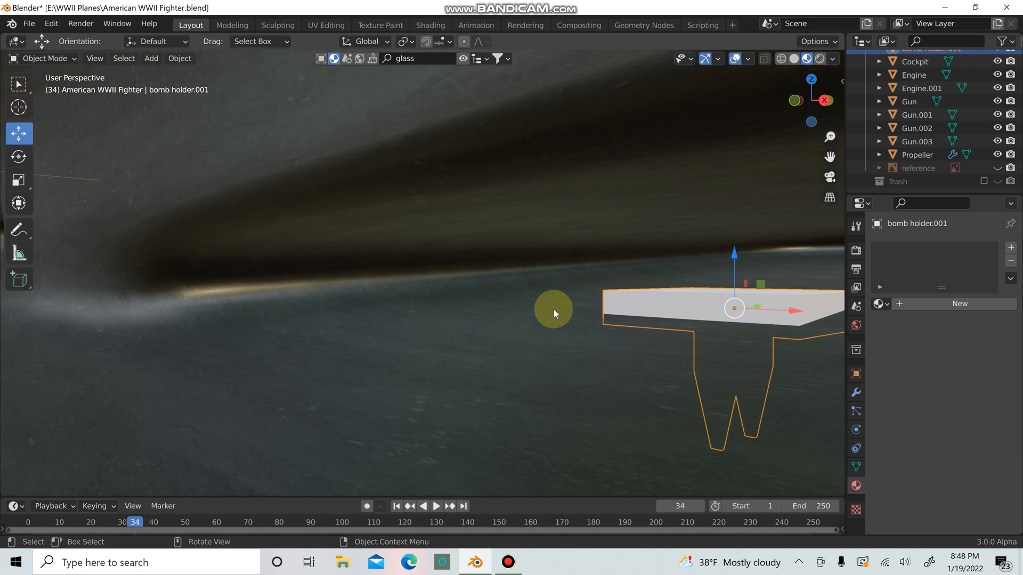
middle_click_drag(550, 305, 535, 288)
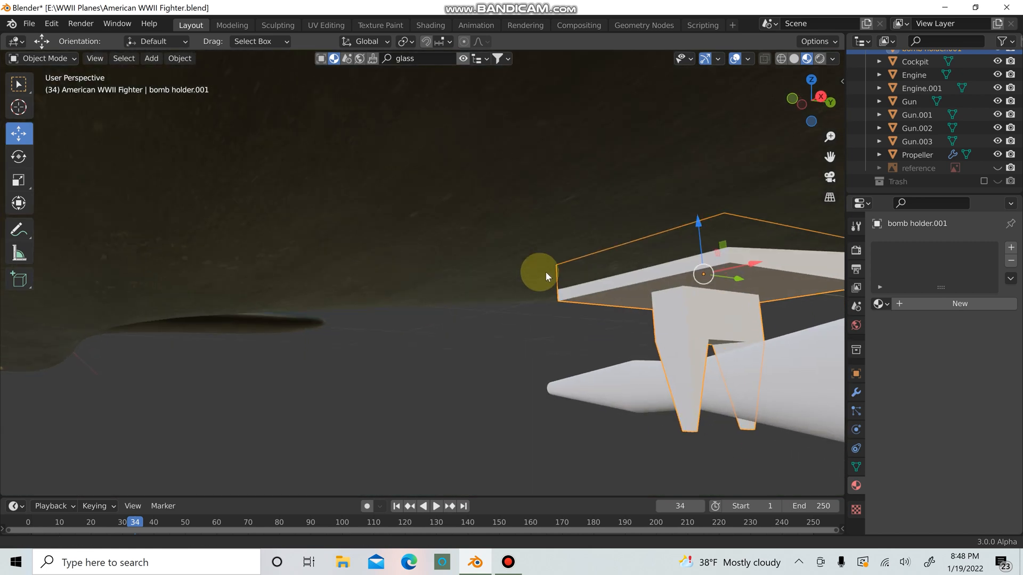
middle_click_drag(653, 303, 518, 262, "shift")
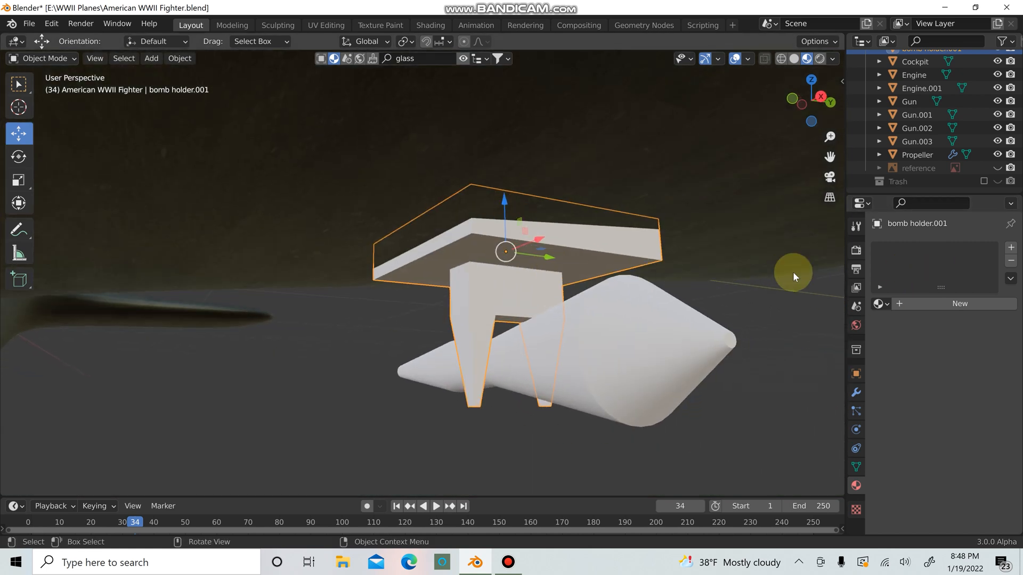
left_click(879, 304)
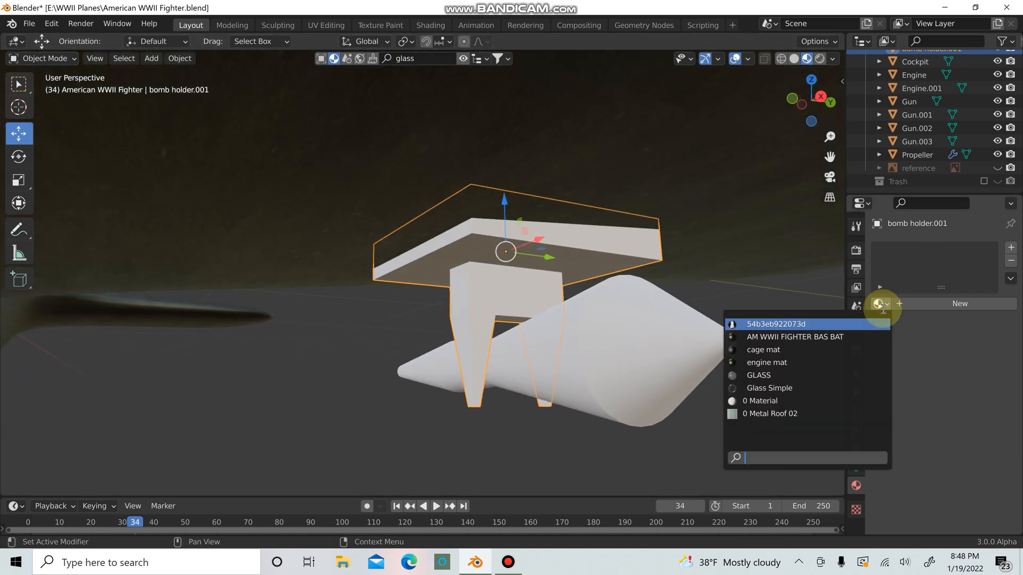
left_click(815, 350)
Apply a Cube Projection UV mapping to the far bomb holder's faces and leave Edit Mode
key("Tab")
key("u")
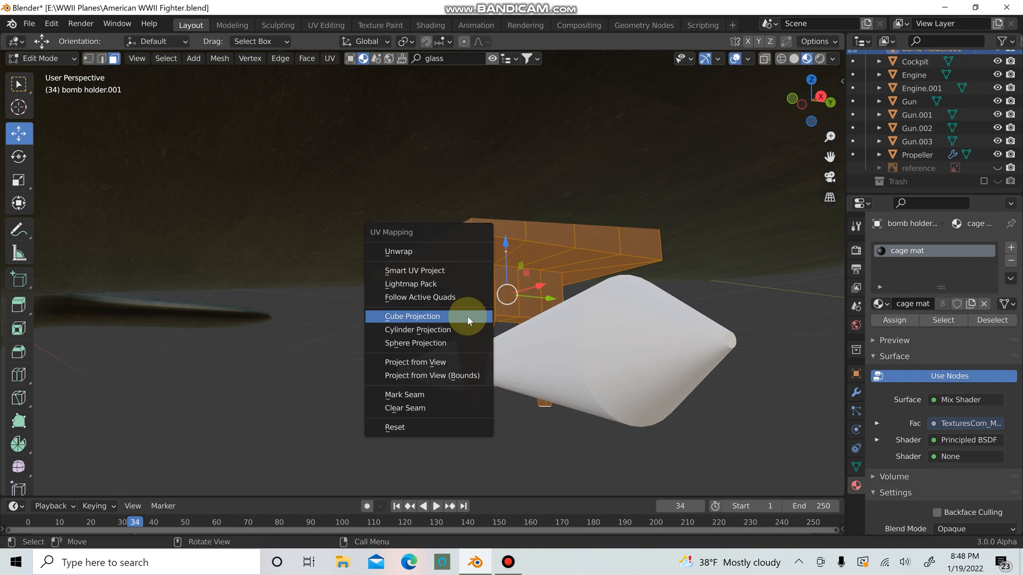
left_click(468, 316)
key("Tab")
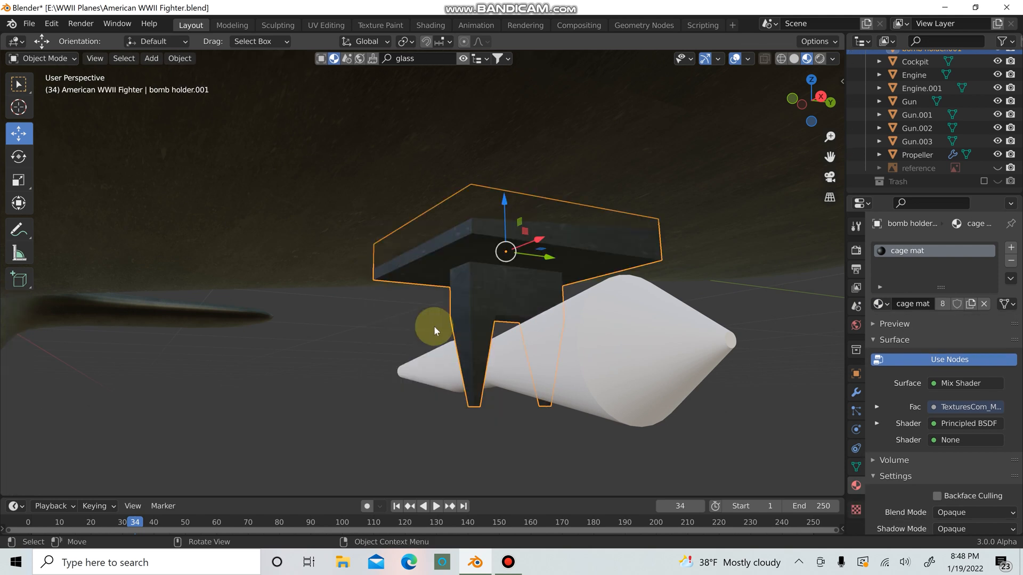
Give the near bomb a new material with an Image Texture as Base Color, and start browsing drive E: for the image
scroll(434, 326, "down", 9)
middle_click_drag(451, 334, 534, 349)
scroll(529, 350, "up", 4)
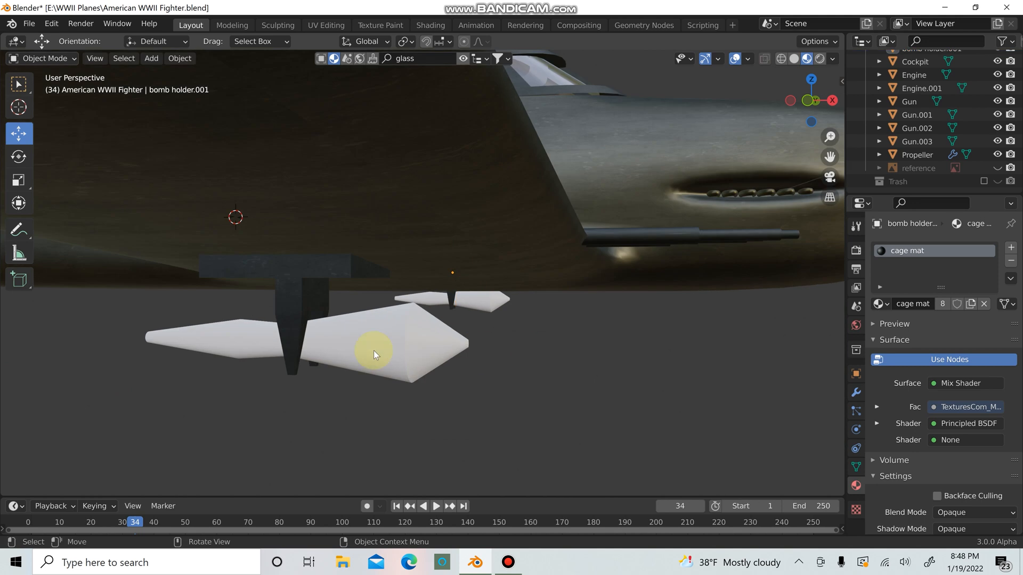
mouse_move(436, 351)
middle_mouse_down()
mouse_move(359, 339)
mouse_move(382, 365)
mouse_move(429, 351)
middle_mouse_up()
scroll(435, 356, "down", 4)
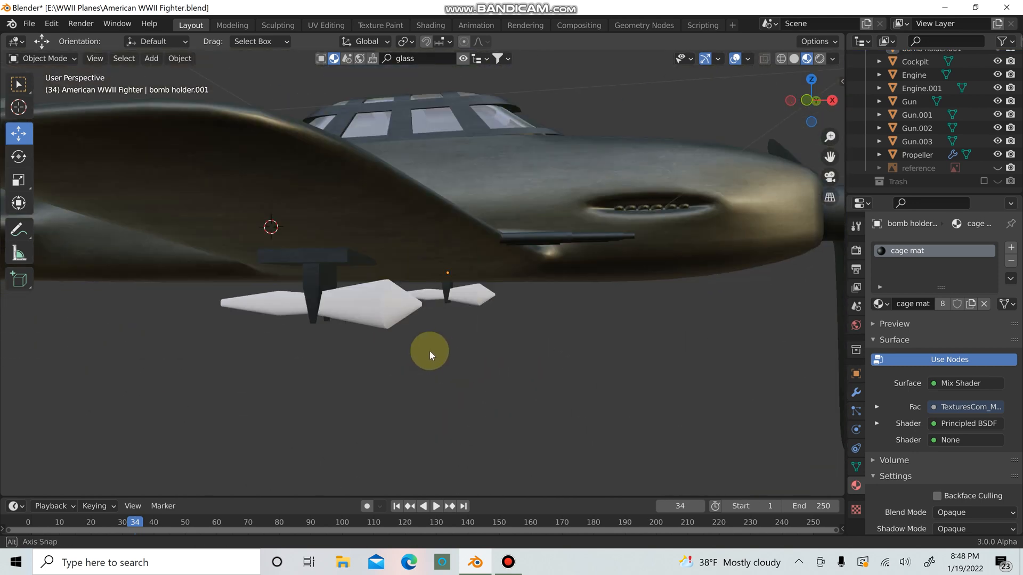
left_click(378, 312)
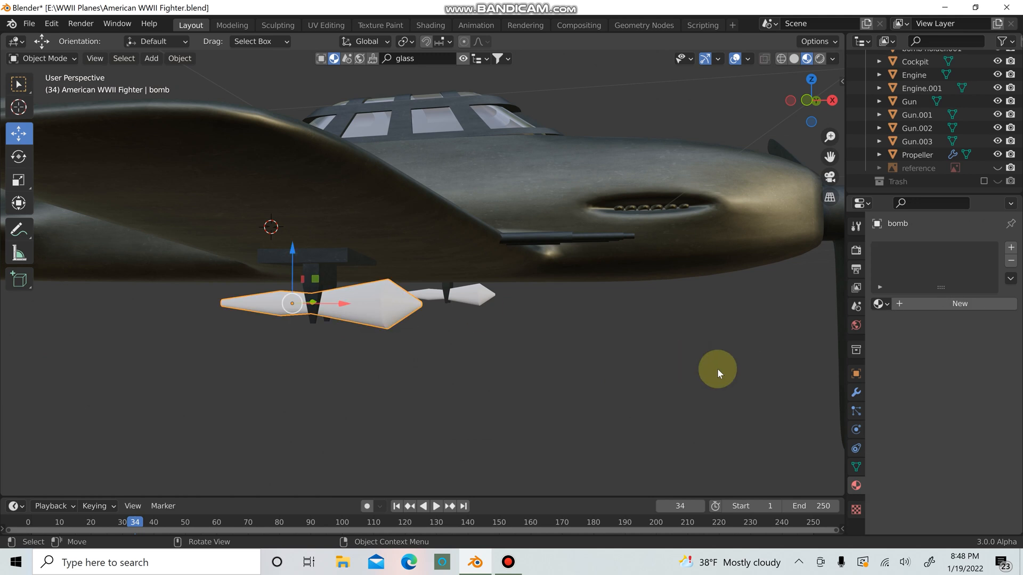
left_click(904, 303)
left_click(933, 440)
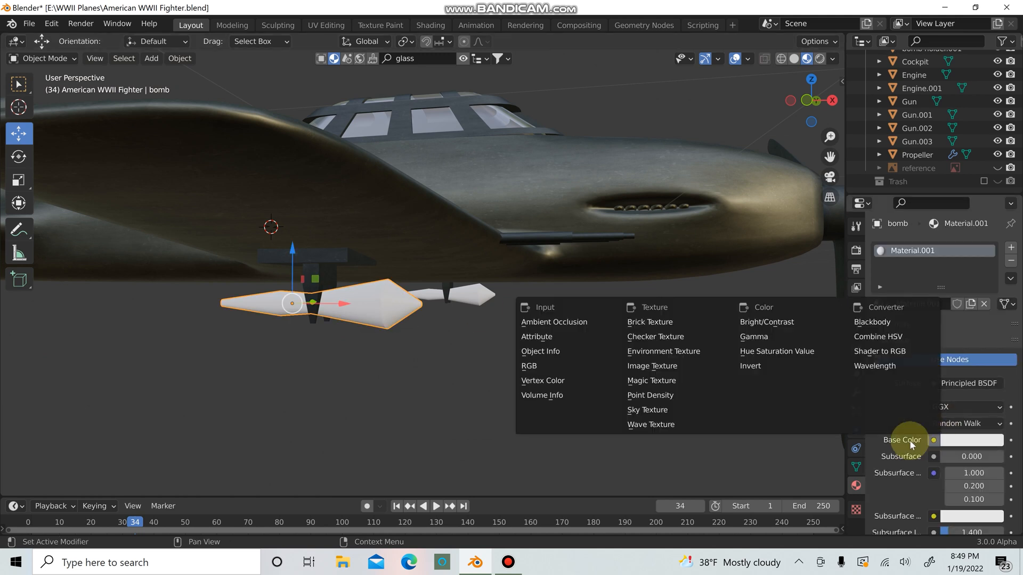
left_click(639, 366)
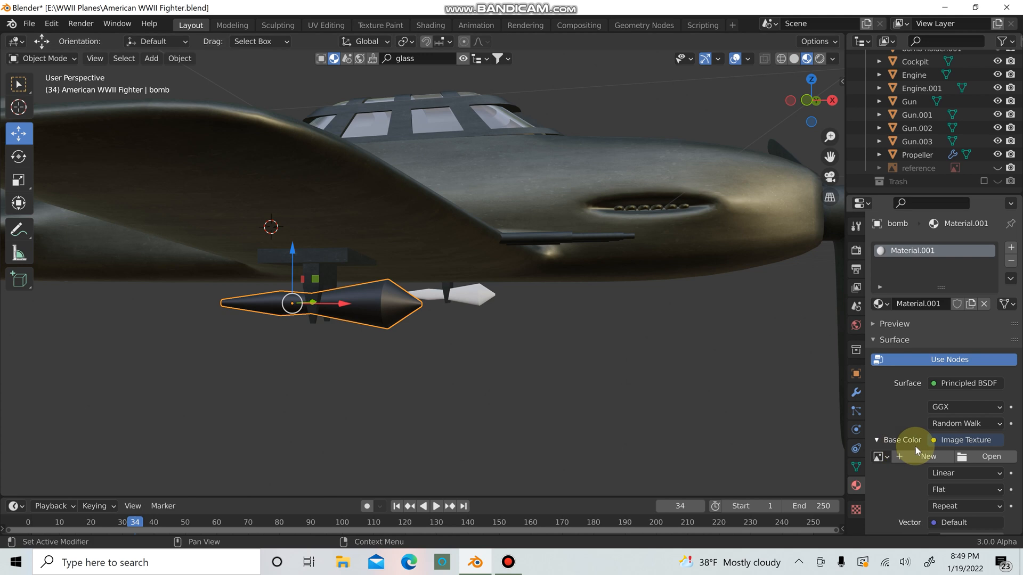
left_click(973, 457)
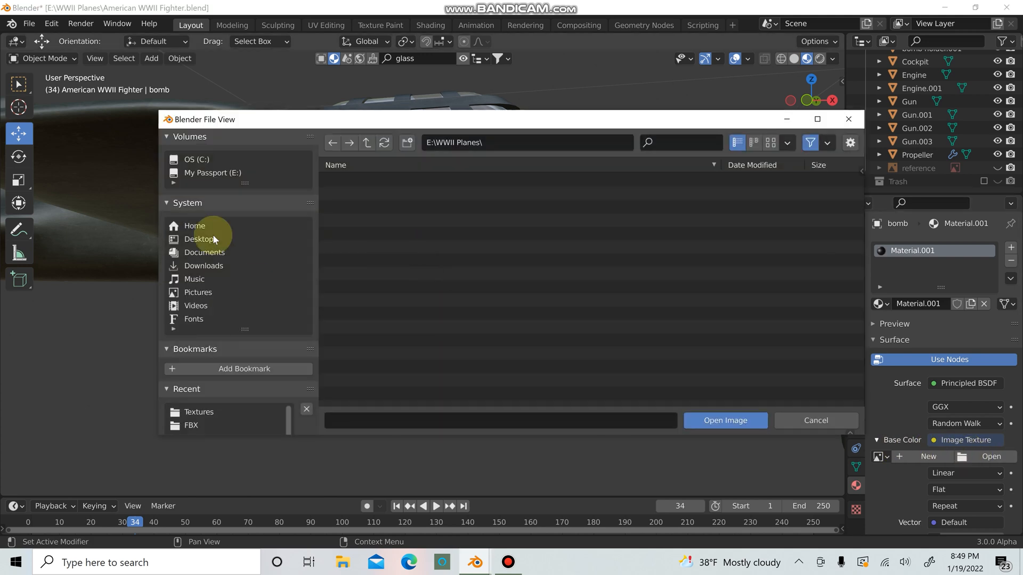
left_click(234, 174)
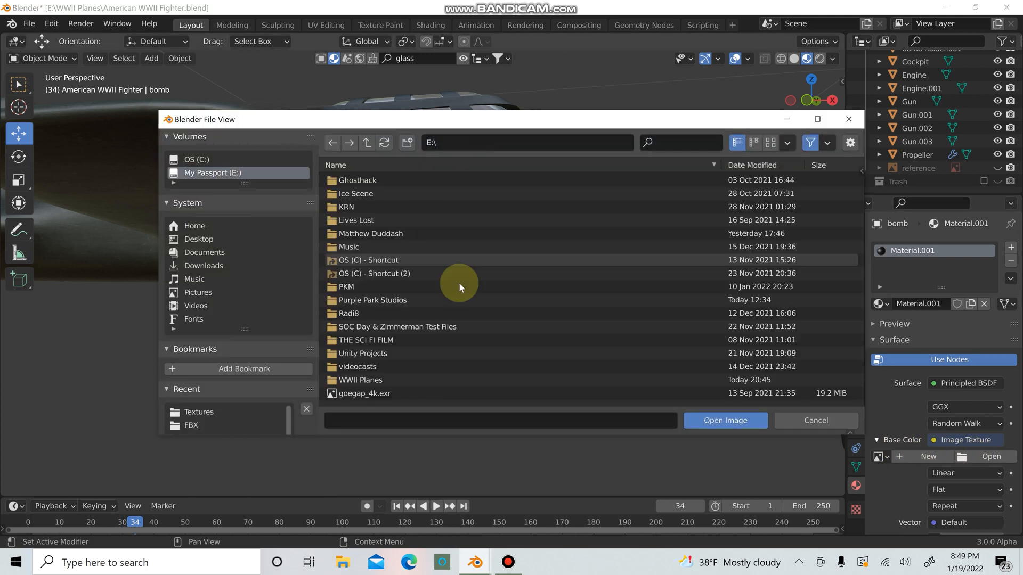
left_click(384, 302)
double_click(384, 303)
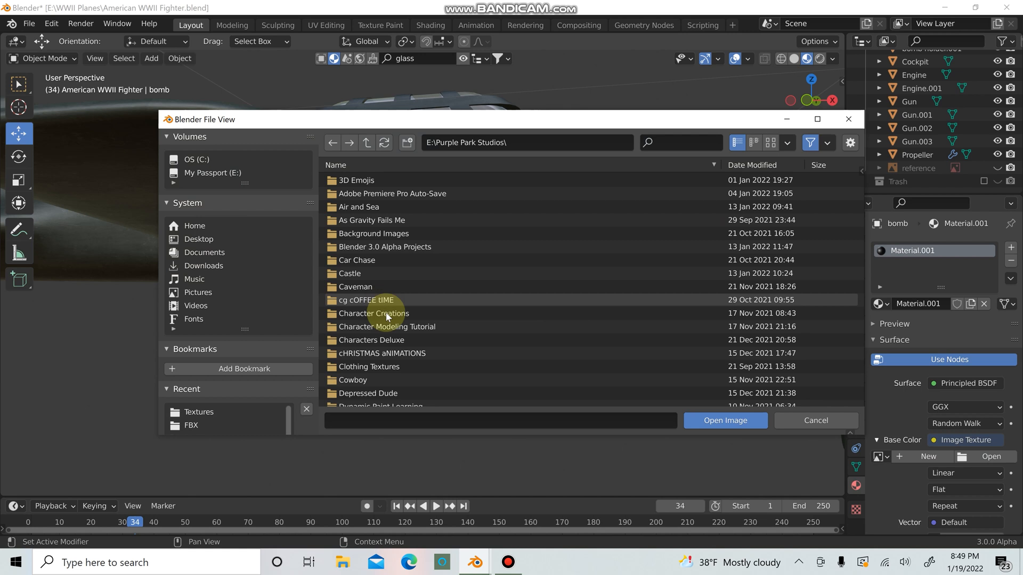
scroll(389, 330, "down", 8)
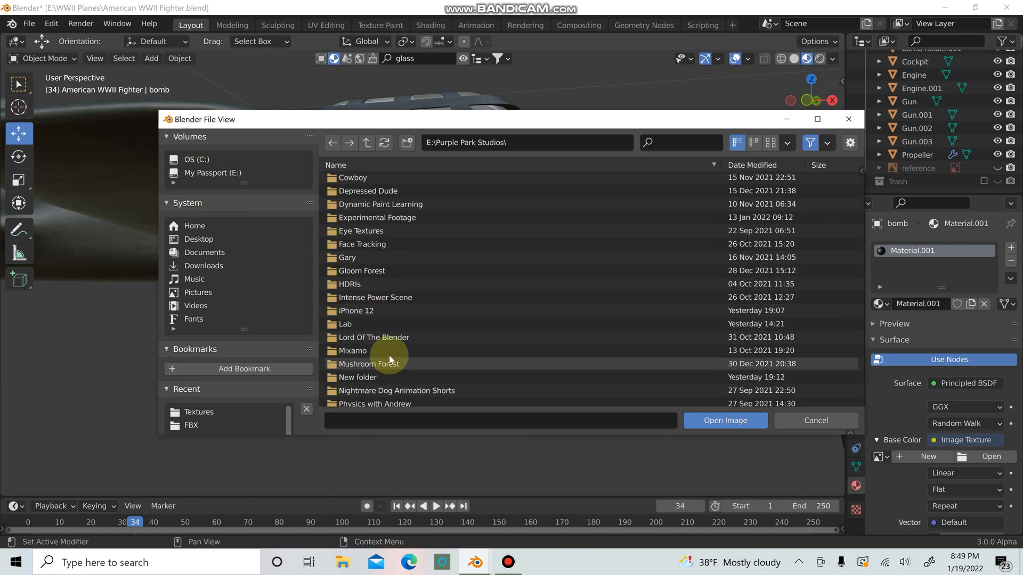
scroll(389, 360, "down", 5)
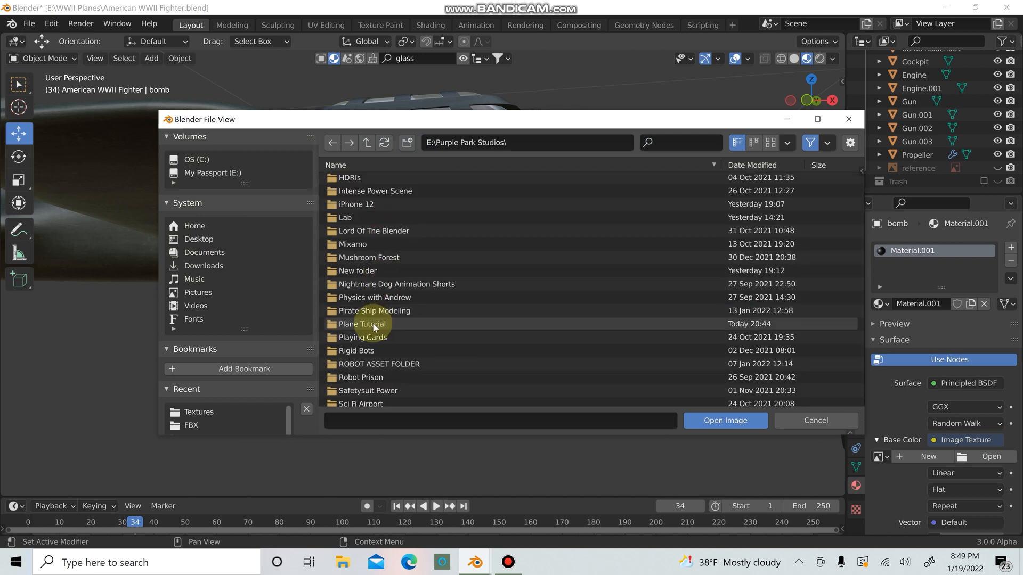
double_click(373, 325)
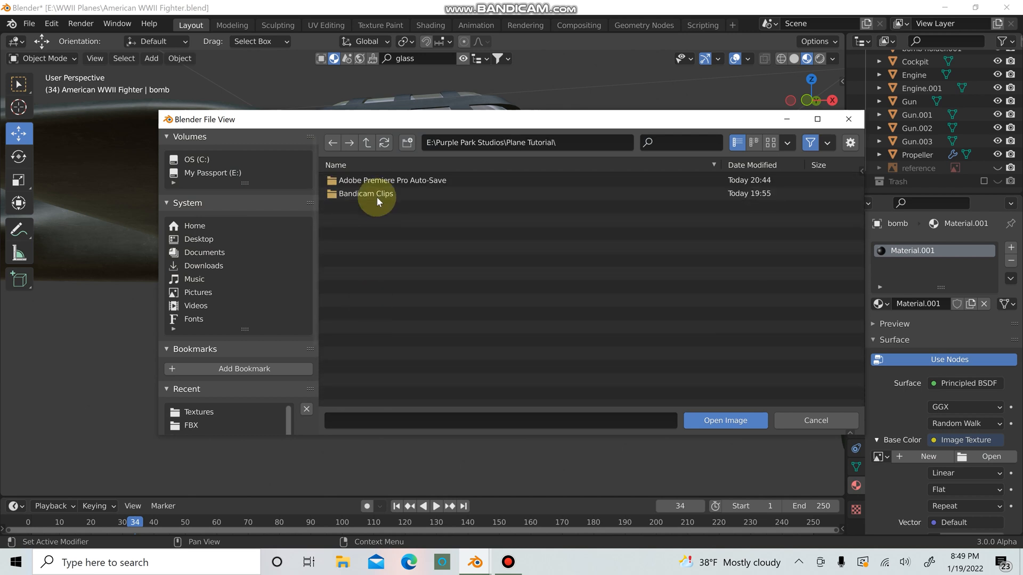
left_click(332, 142)
left_click(205, 171)
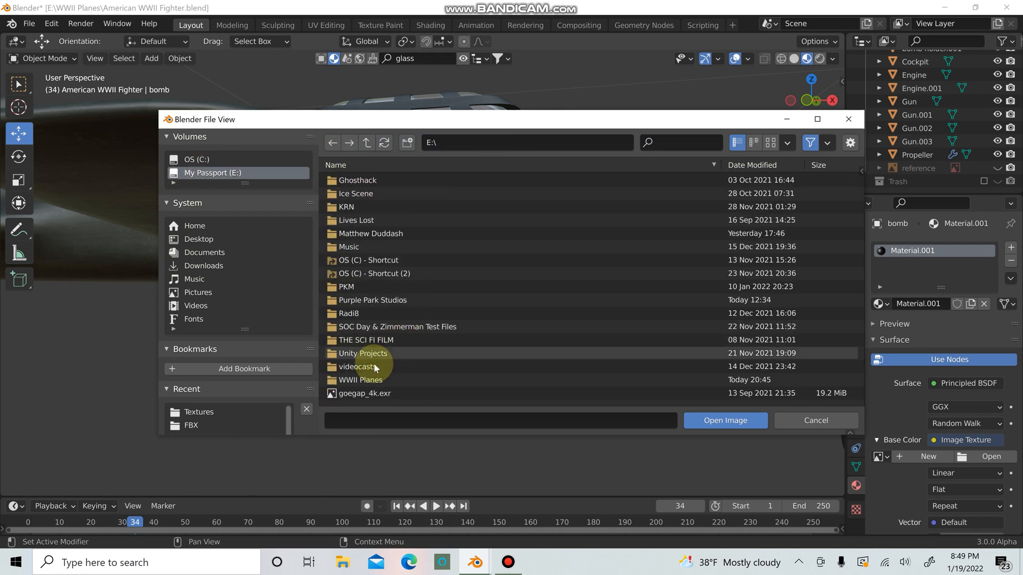
Load TexturesCom_Various0063_1_S (1).jpg from E:\WWII Planes\Textures as the bomb's base color image
double_click(362, 380)
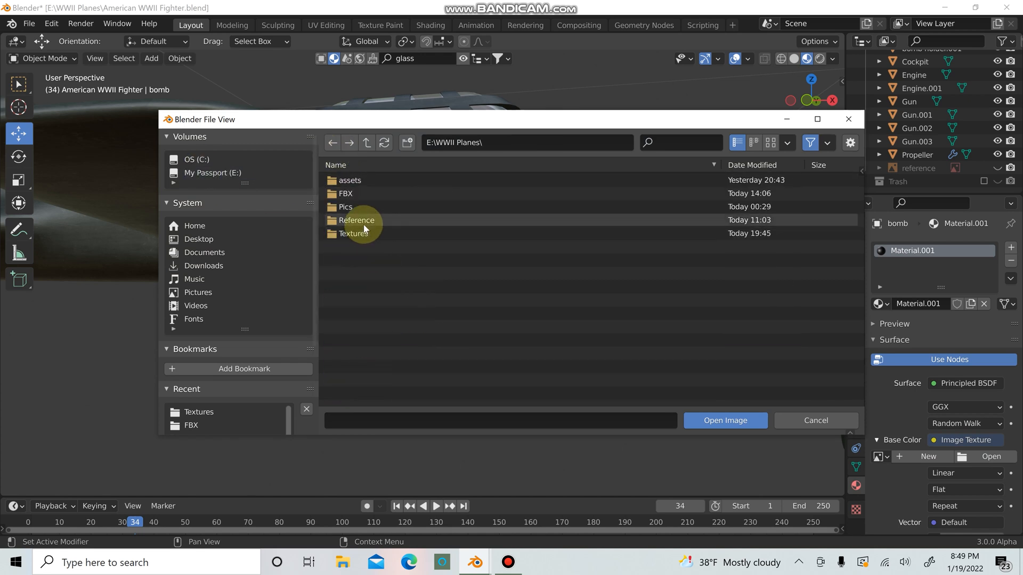
double_click(356, 233)
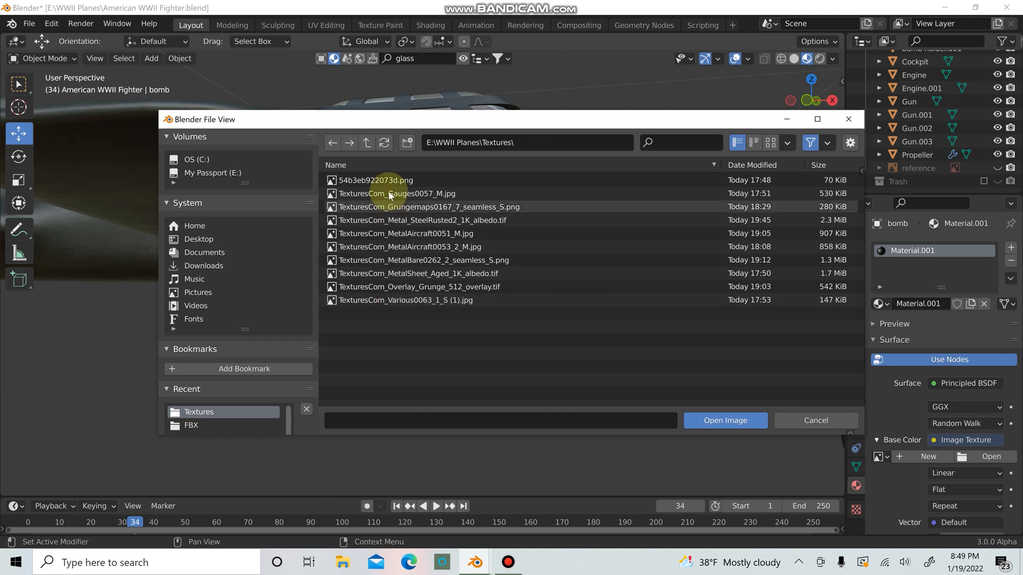
left_click(405, 300)
left_click(703, 418)
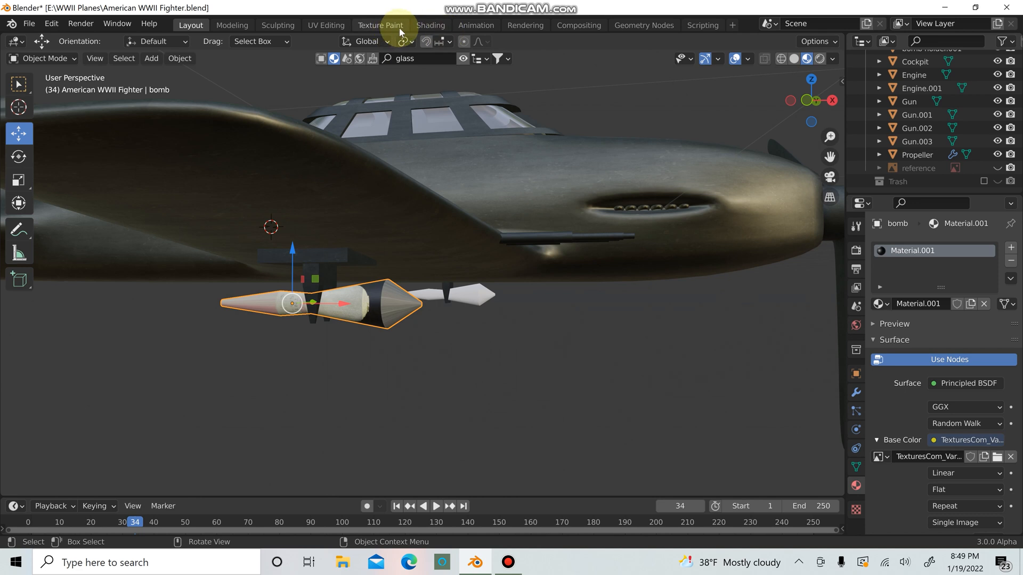
In the UV Editing workspace, unwrap the near bomb with Project from View in the front orthographic view
left_click(326, 25)
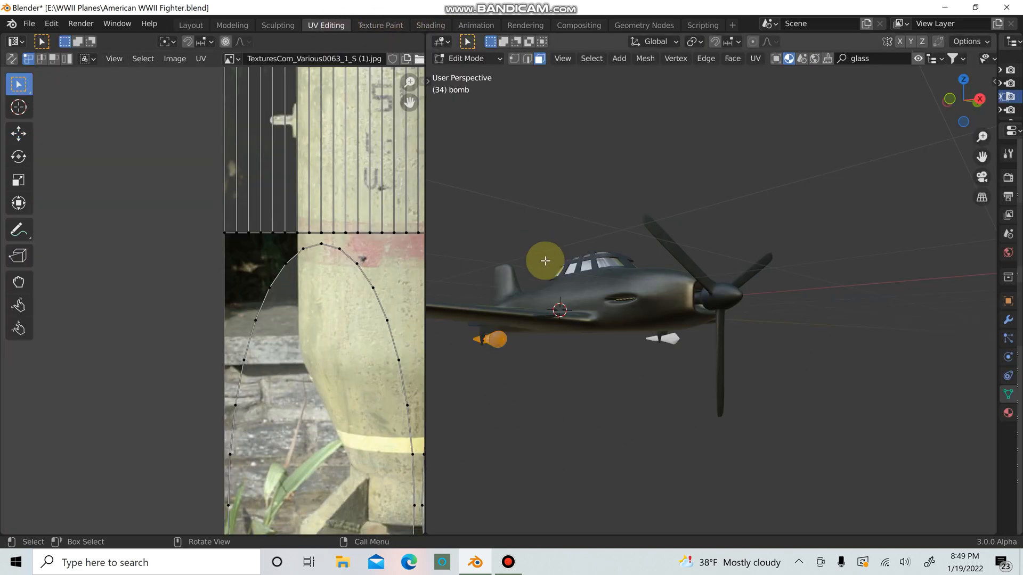
key("KP_1")
scroll(521, 305, "up", 3)
middle_click_drag(521, 305, 807, 233, "shift")
scroll(619, 349, "up", 1)
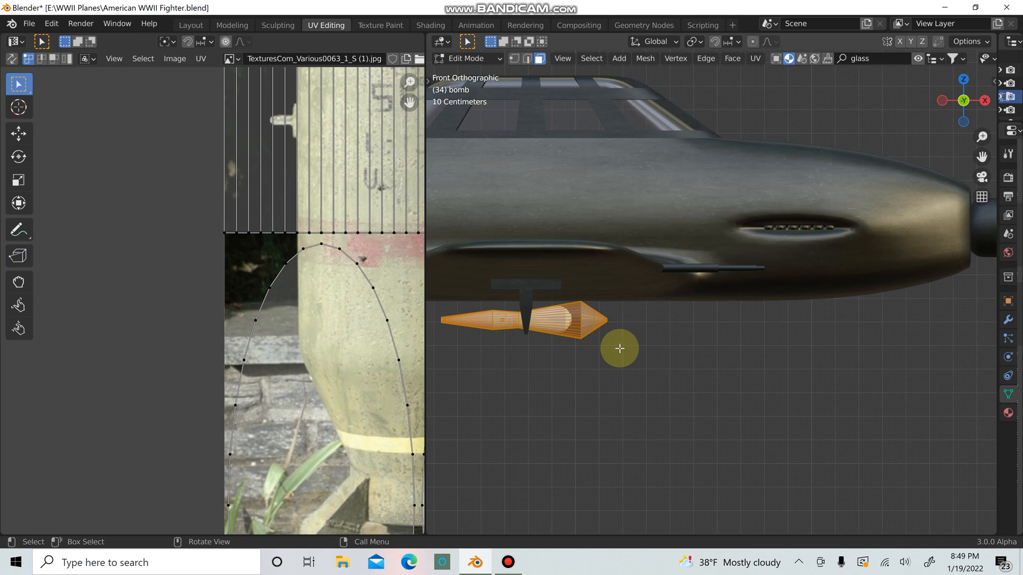
key("u")
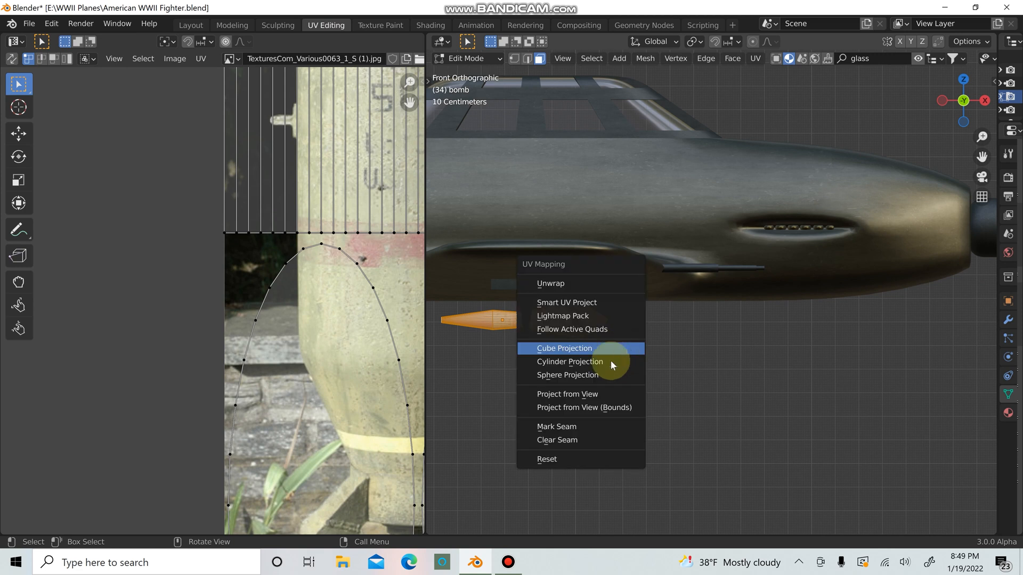
left_click(601, 395)
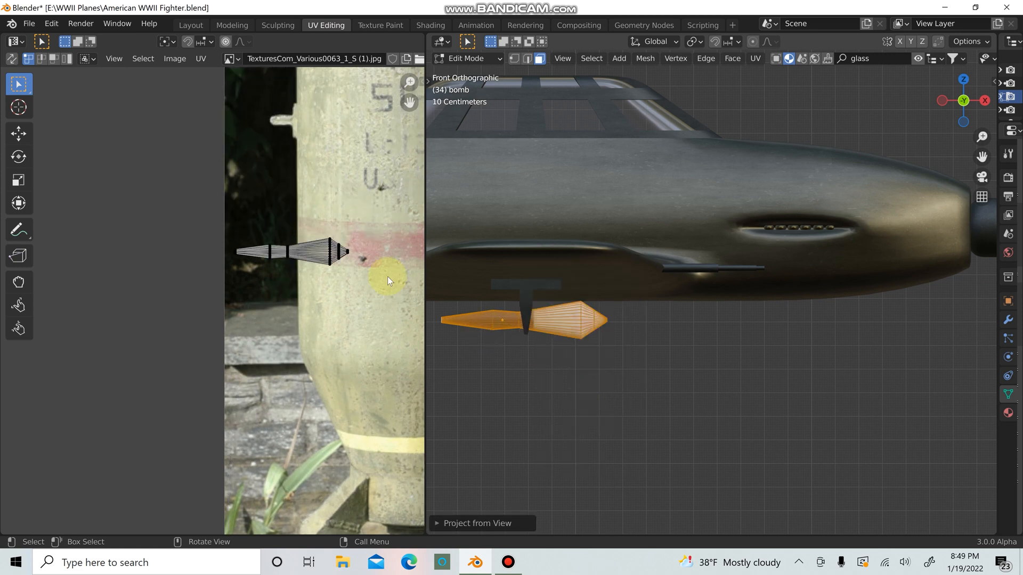
Move the near bomb's whole UV layout onto the photographed bomb's body and rotate it upright with the nose pointing up
scroll(384, 271, "down", 4)
scroll(344, 255, "up", 2)
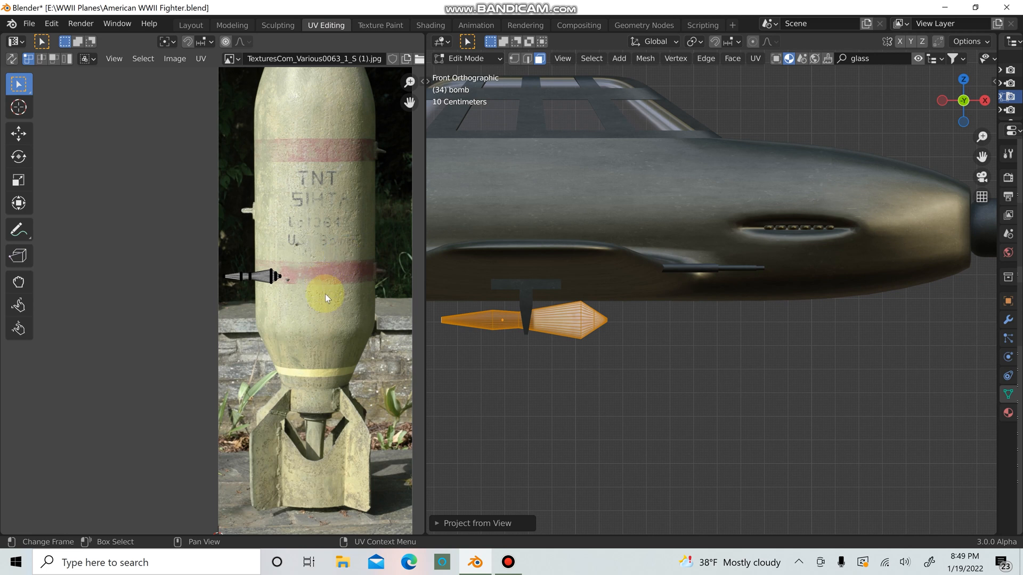
key("a")
key("g")
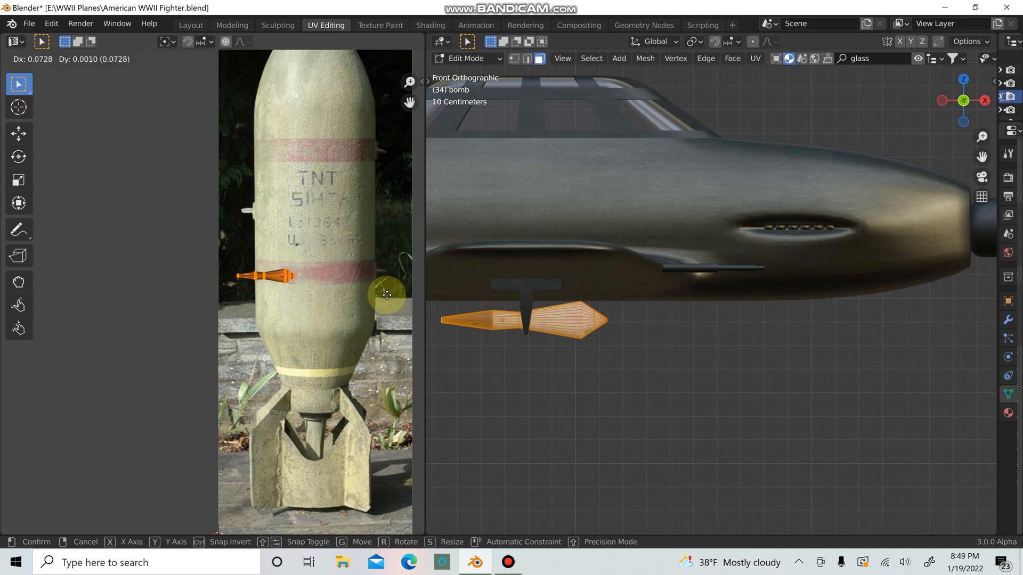
left_click(401, 291)
key("r")
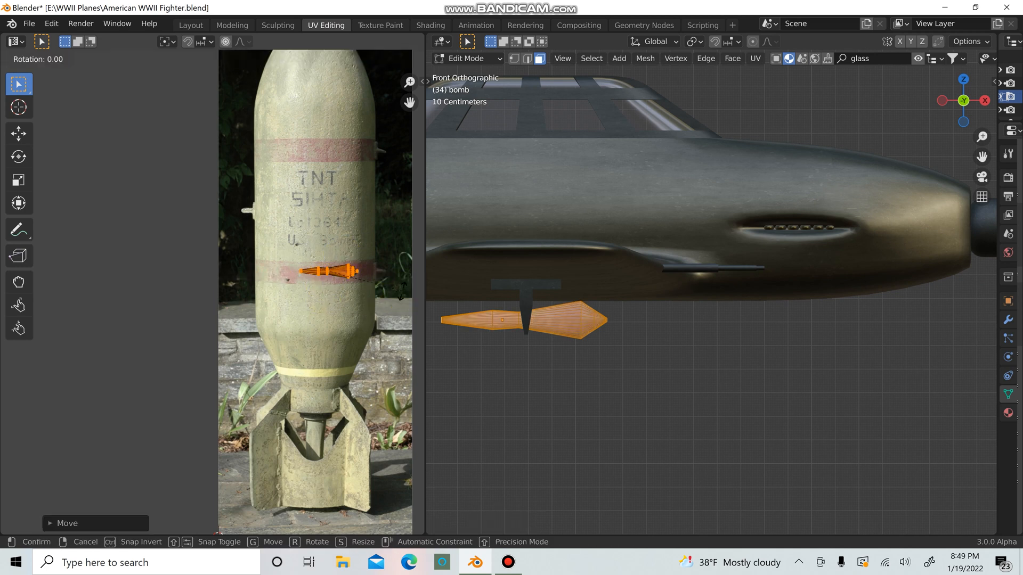
left_click(355, 188)
Scale the bomb's UV layout up about 5.6 times and rotate it slightly to align with the photographed bomb
key("s")
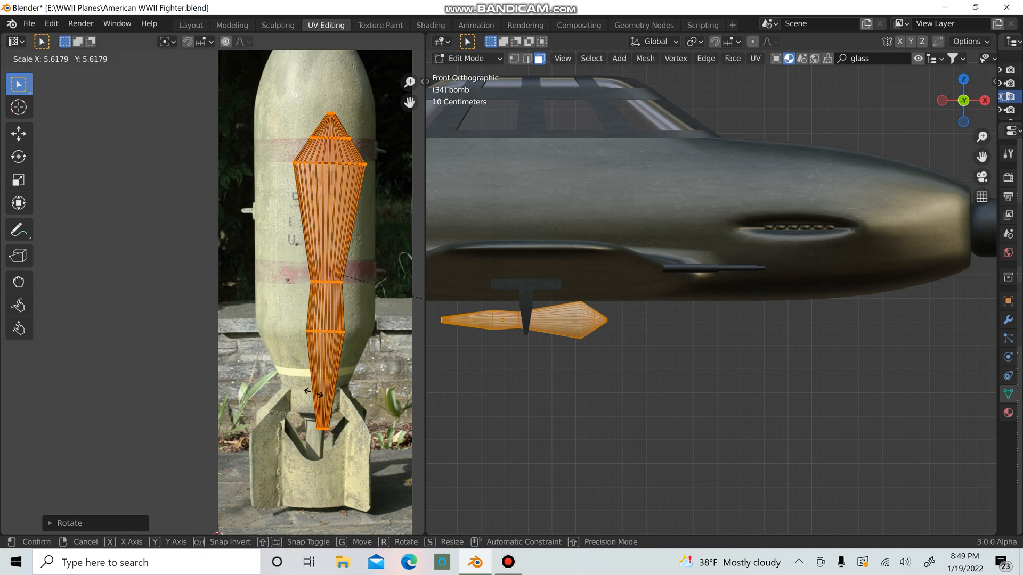
left_click(337, 392)
key("r")
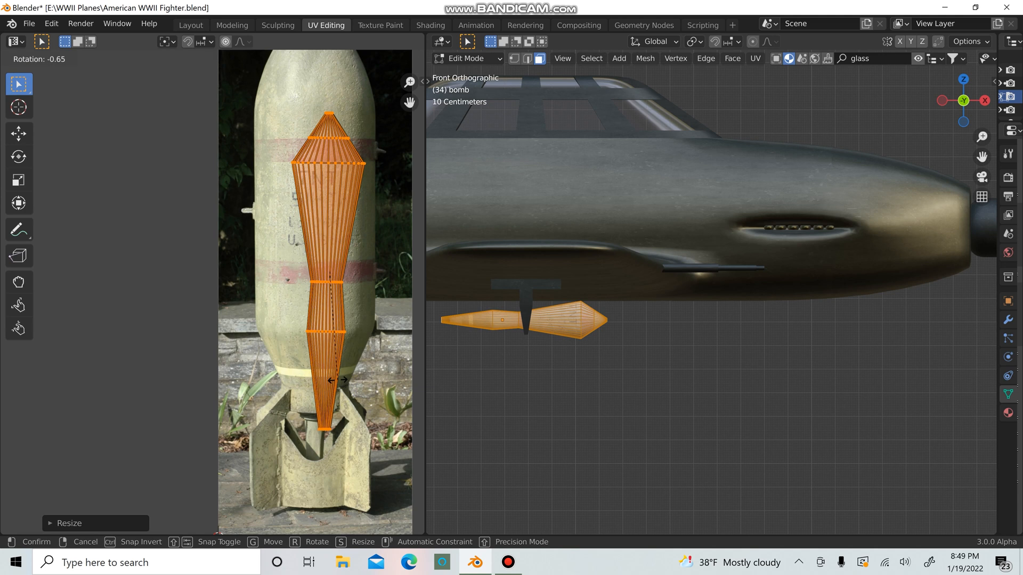
left_click(338, 380)
scroll(370, 302, "down", 1)
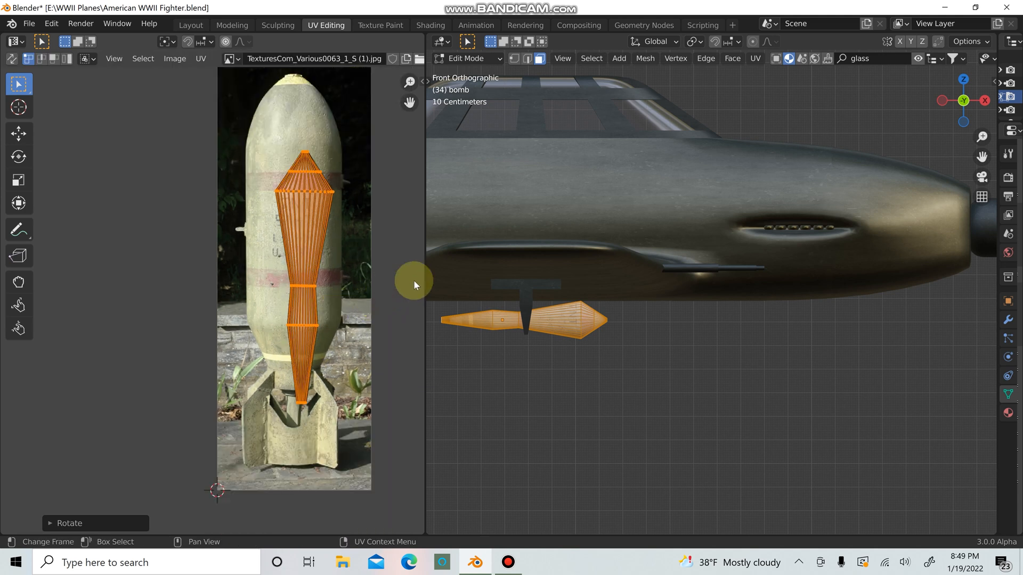
Move the UV layout up within the photographed bomb, enlarge it about 1.2 times to reach the nose, and leave Edit Mode
scroll(495, 299, "up", 4)
middle_click_drag(514, 304, 879, 318, "shift")
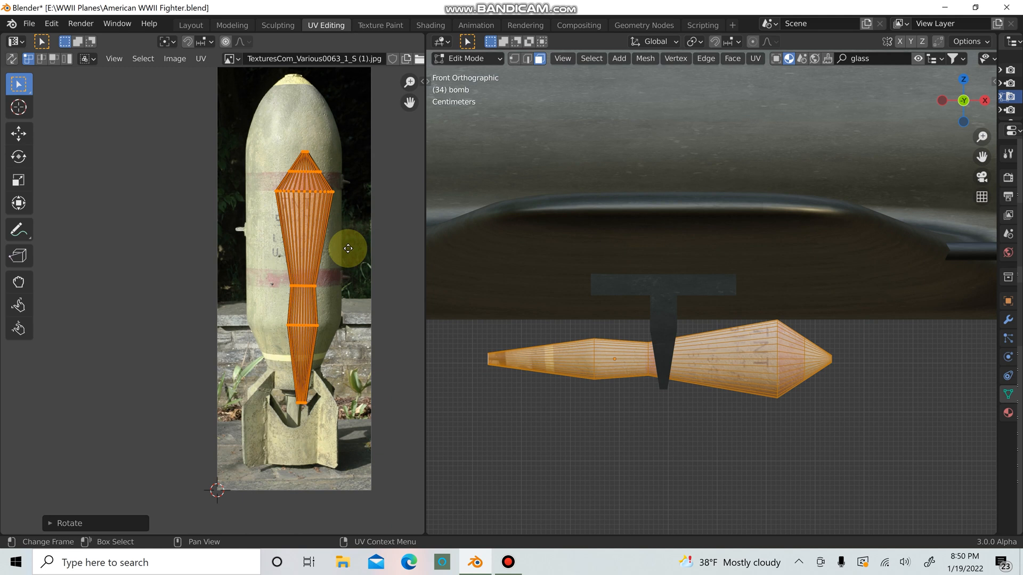
key("g")
left_click(335, 199)
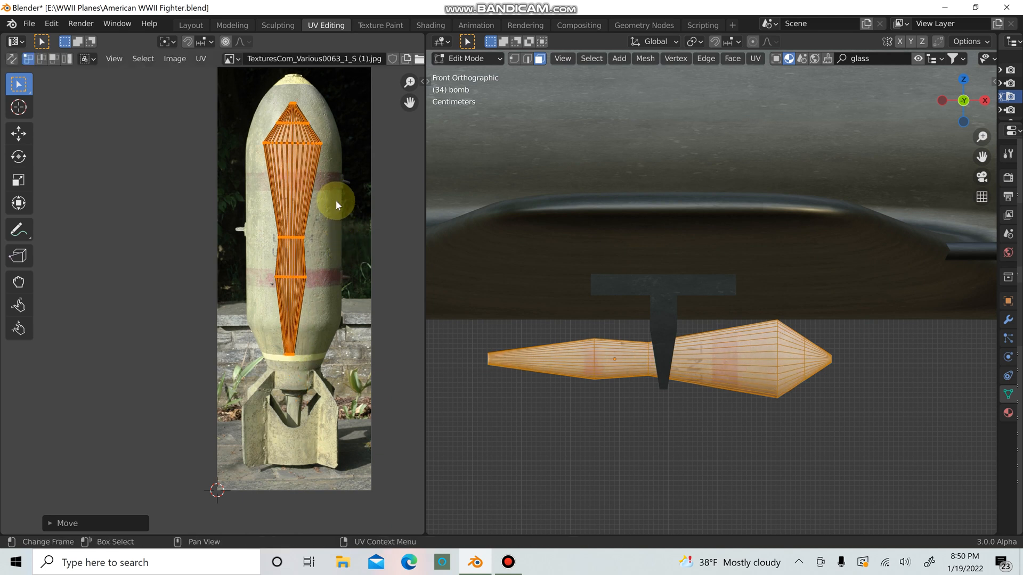
key("s")
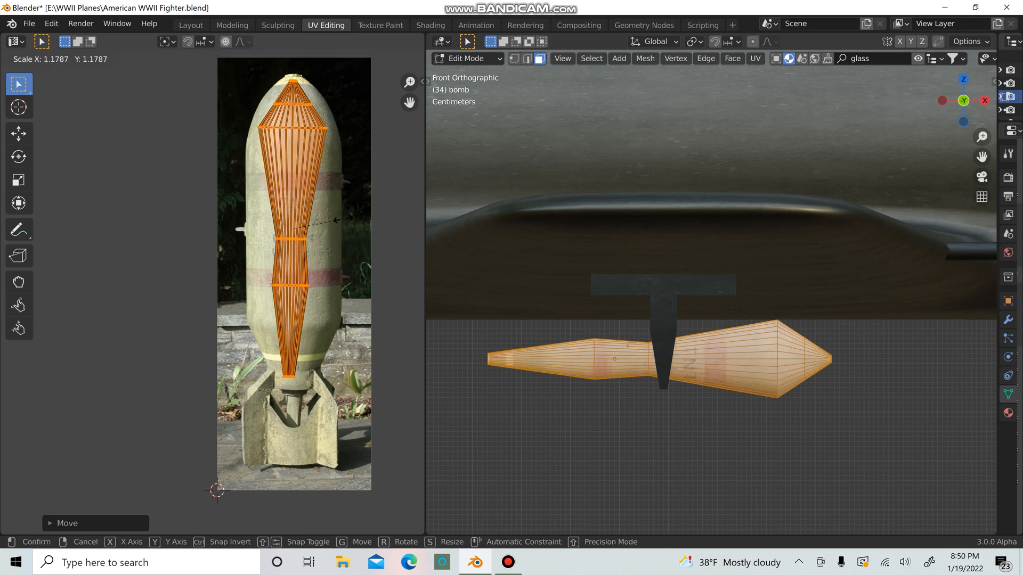
left_click(344, 218)
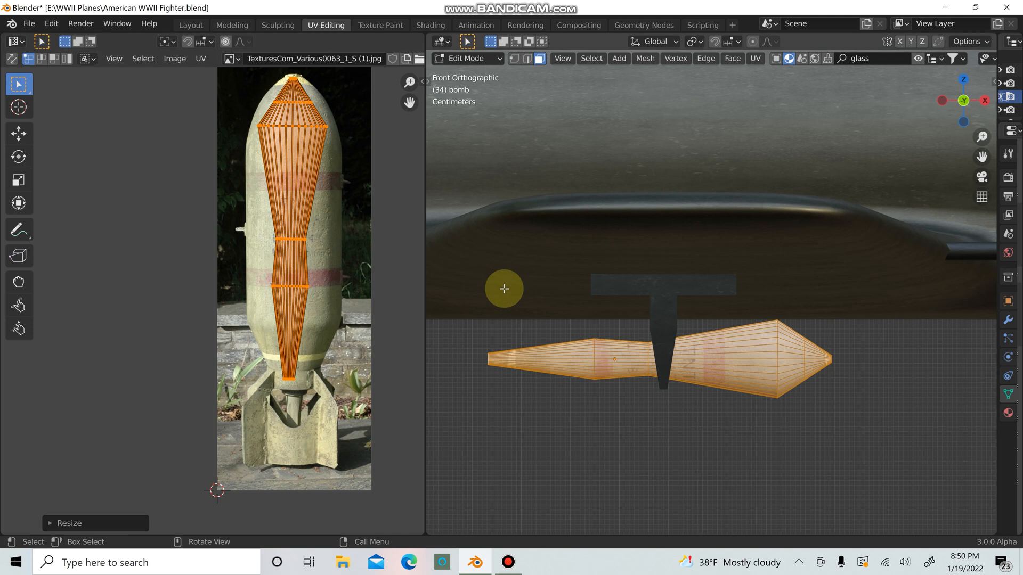
key("Tab")
Deselect the near bomb and examine its mapped texture from several angles
scroll(711, 405, "up", 2)
scroll(712, 405, "down", 1)
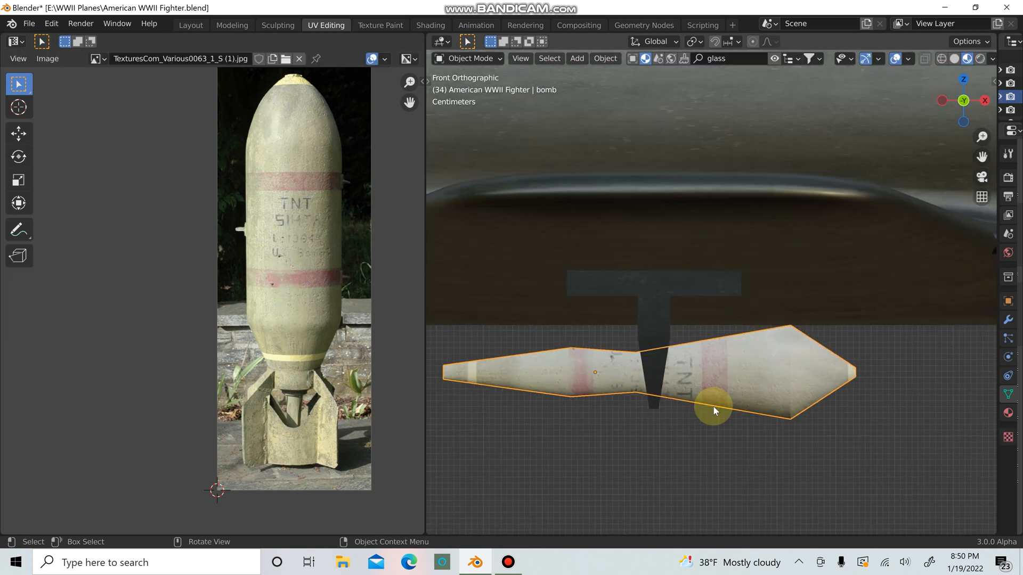
middle_click_drag(713, 405, 692, 395)
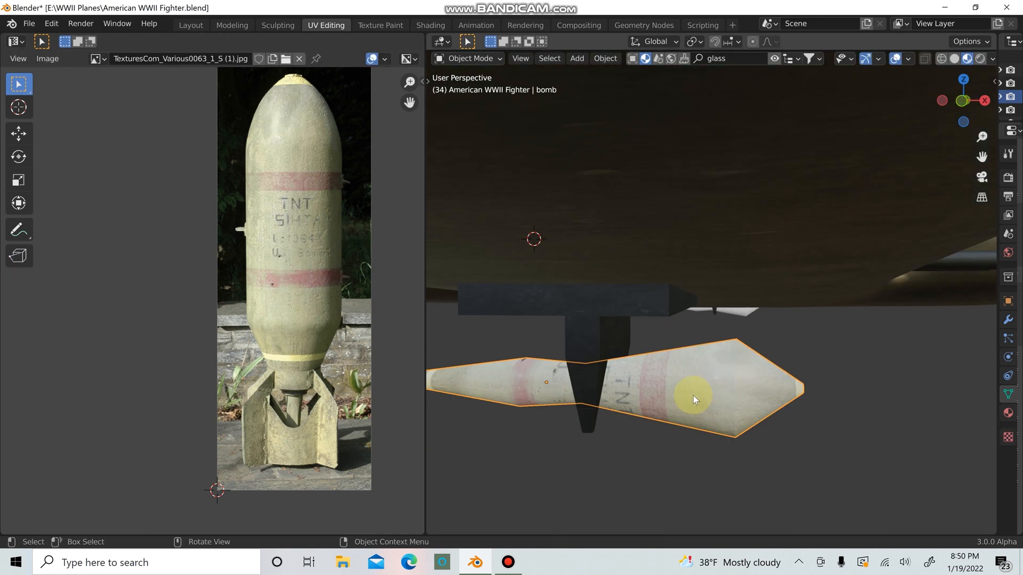
left_click(820, 427)
middle_click_drag(769, 416, 762, 386)
middle_click_drag(745, 381, 797, 375)
scroll(797, 375, "up", 4)
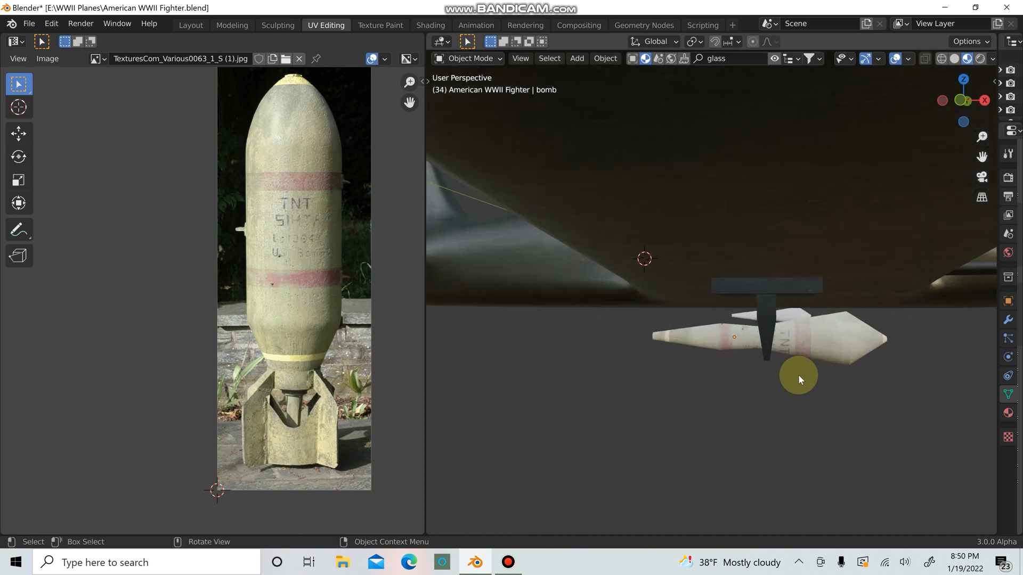
scroll(798, 375, "down", 1)
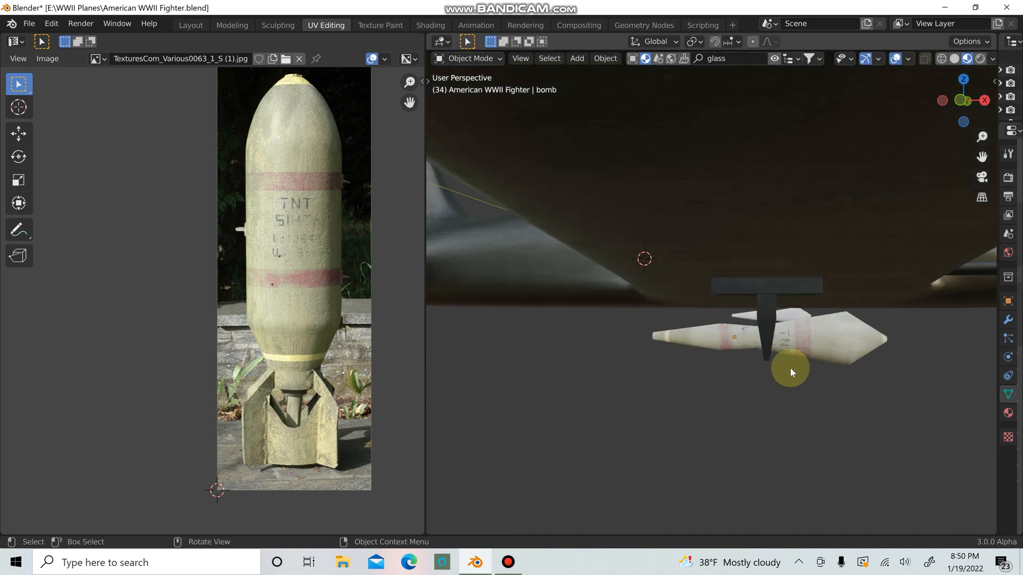
In the Shading workspace, add a Subdivision Surface modifier to the near bomb
left_click(430, 25)
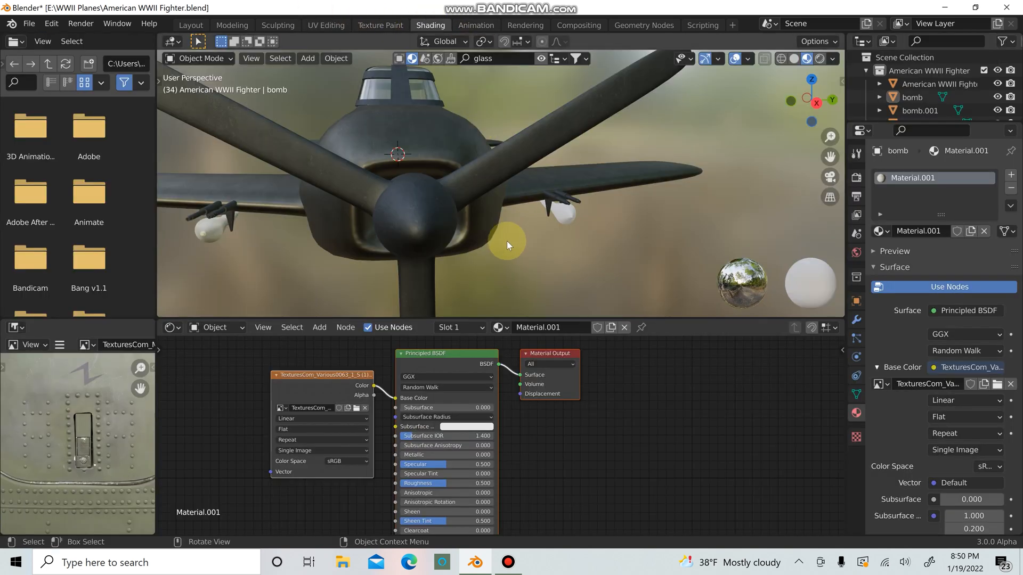
middle_click_drag(546, 246, 582, 203)
scroll(561, 232, "up", 3)
left_click(439, 262)
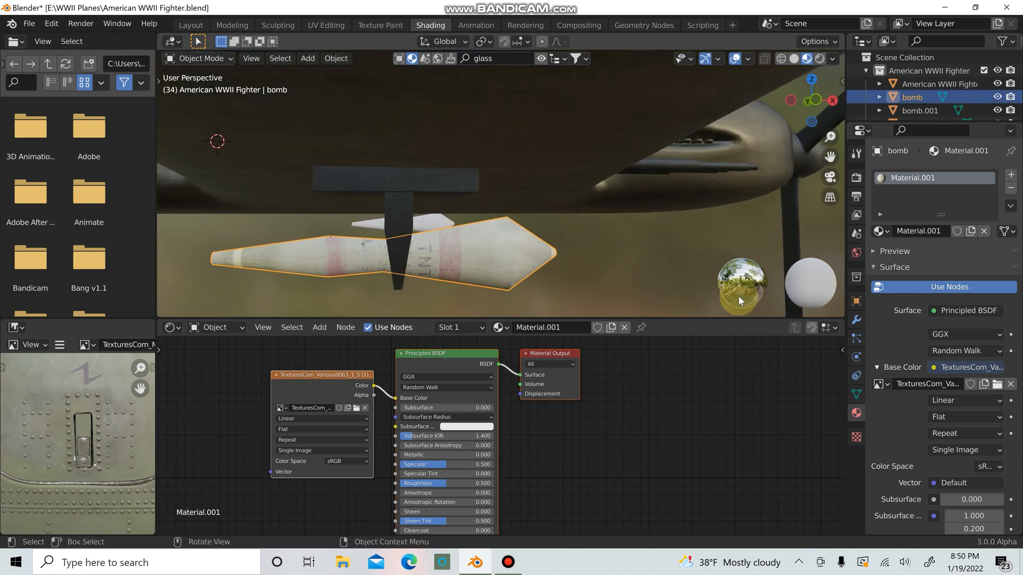
left_click(856, 319)
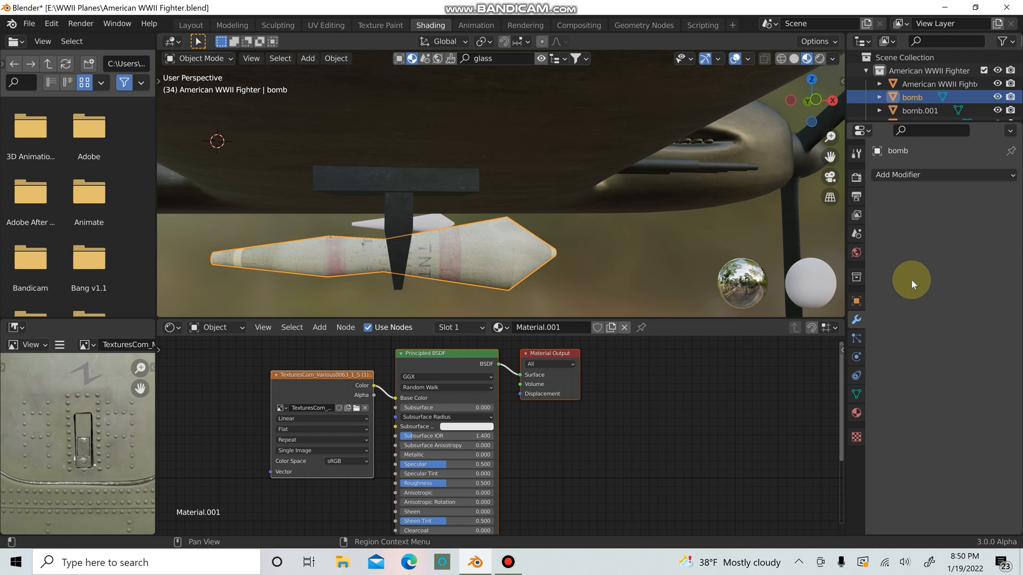
left_click(932, 177)
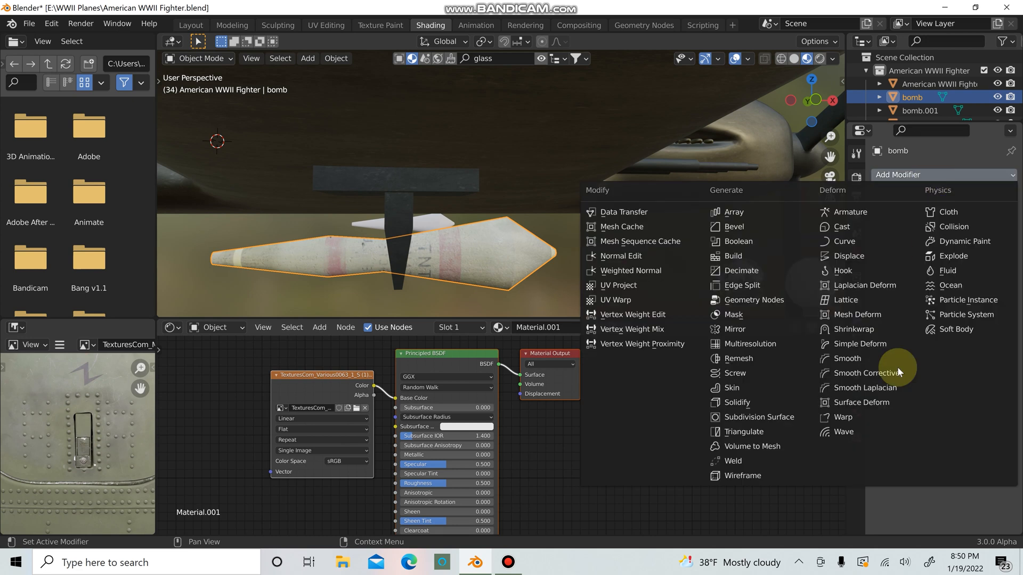
left_click(762, 412)
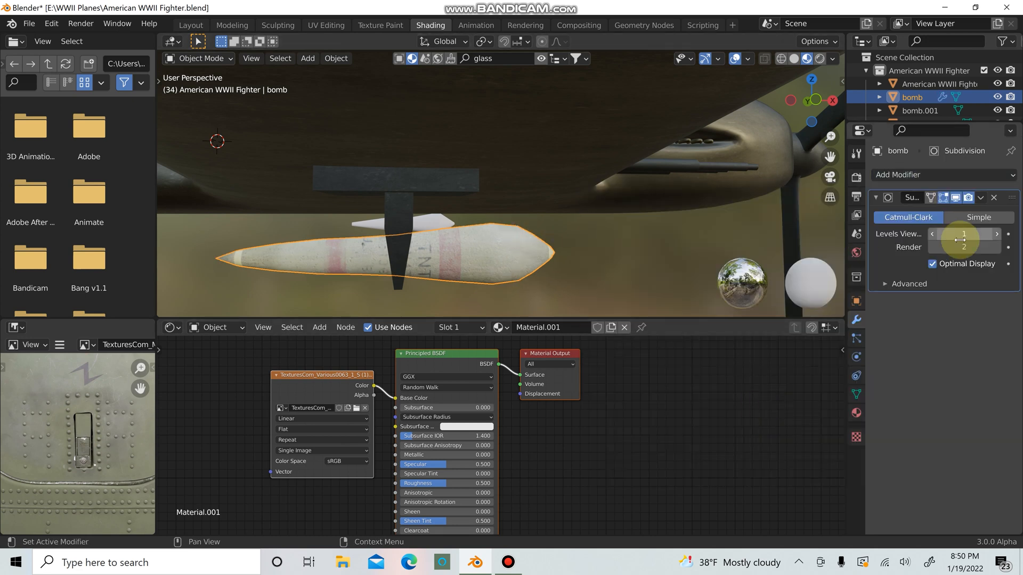
Set the bomb's subdivision levels to 2 for the viewport and 3 for render, and deselect the bomb
key("Tab")
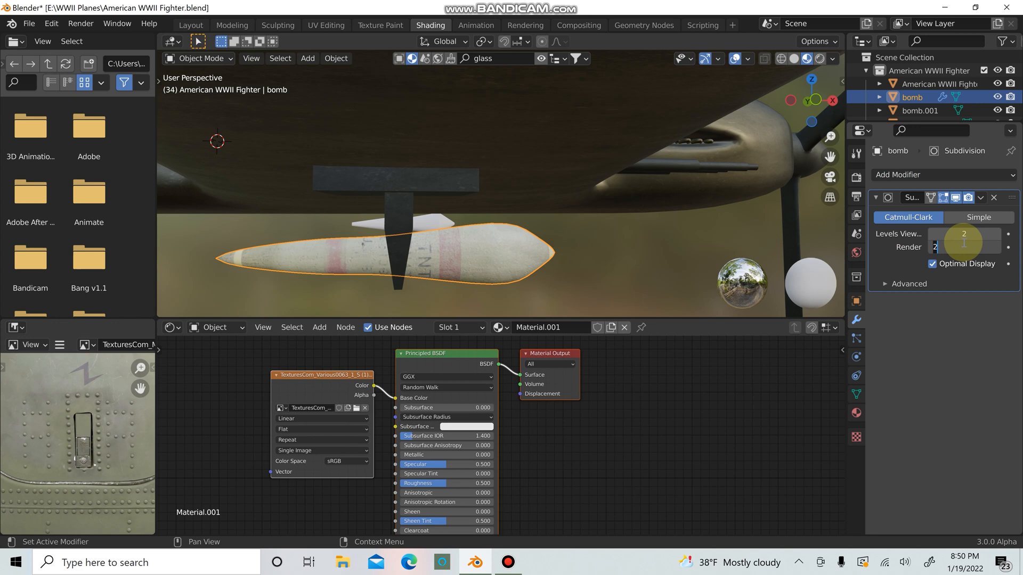
type("3")
key("Return")
left_click(616, 249)
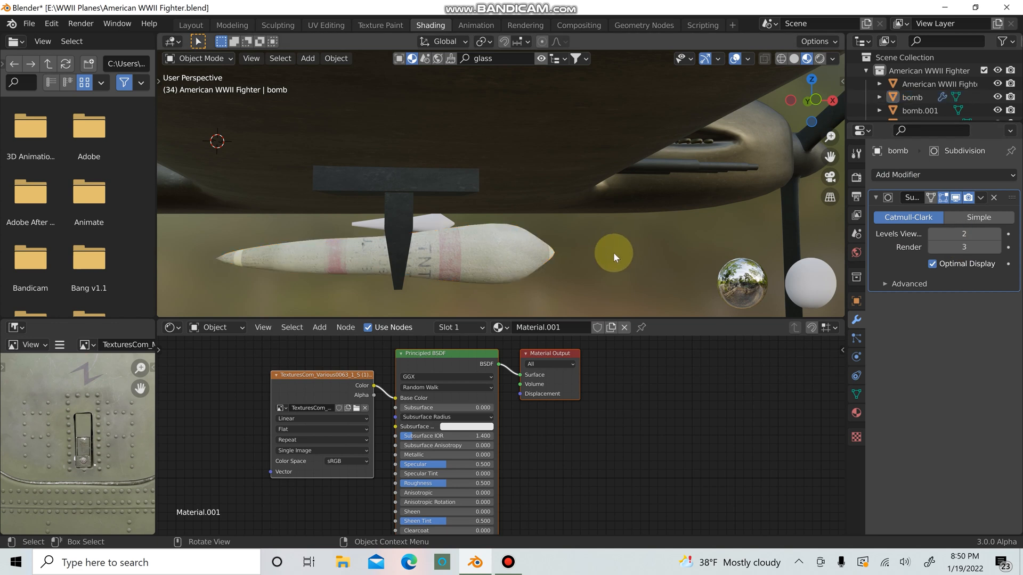
In Edit Mode, add a loop cut to the near bomb's tail section and slide it close to the tail end
left_click(300, 252)
key("Tab")
key("ctrl+r")
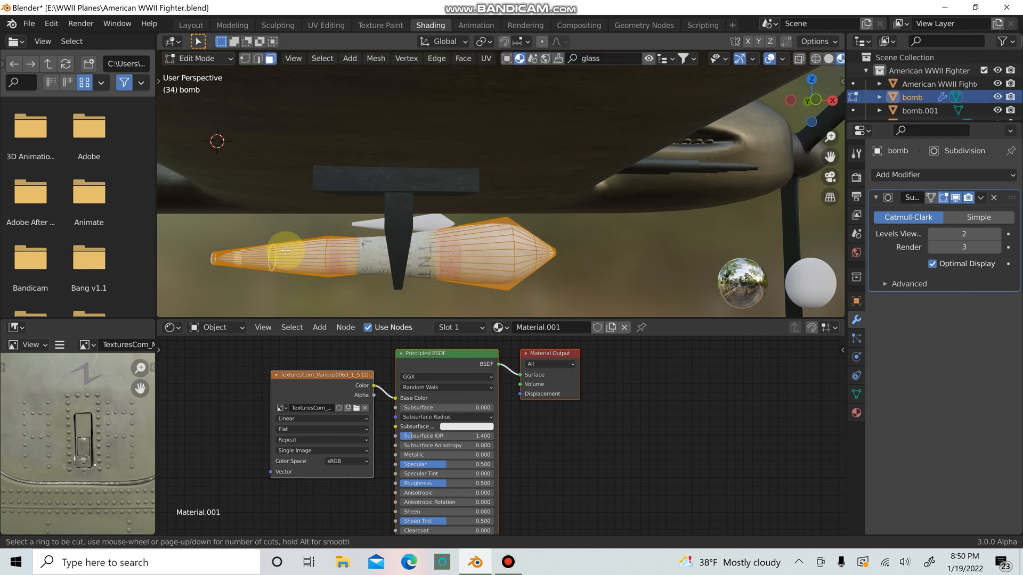
left_click(283, 251)
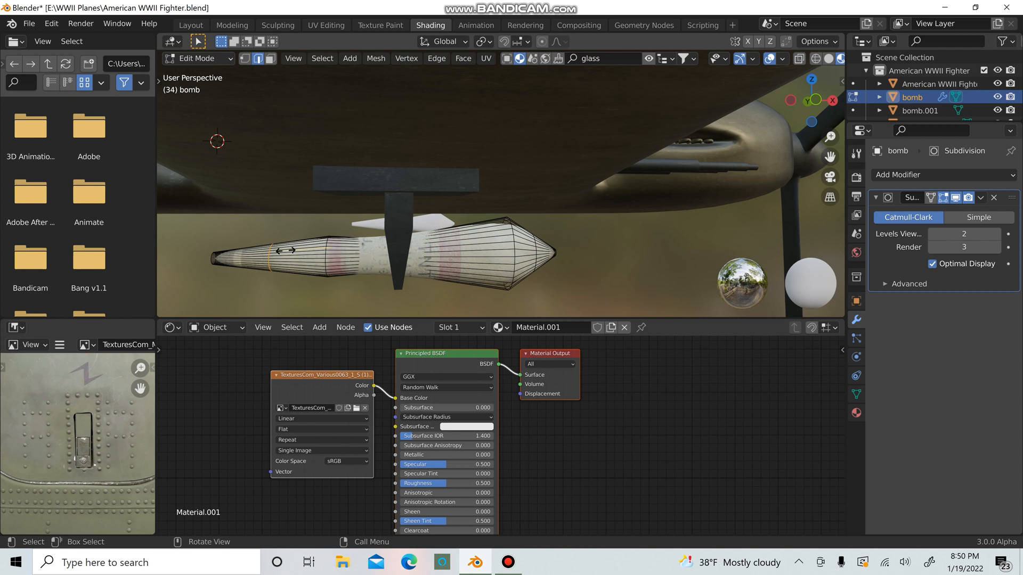
left_click(240, 257)
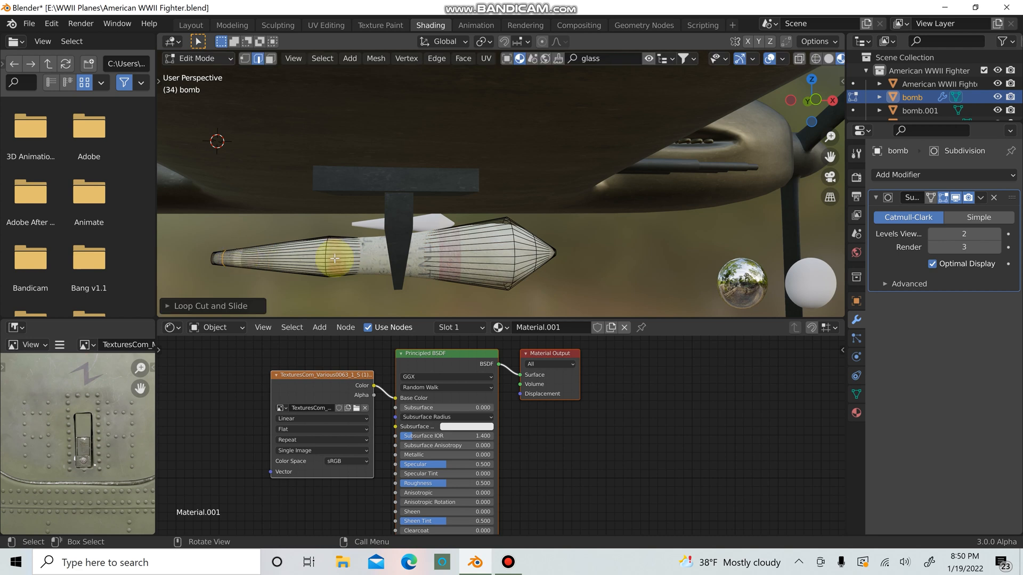
Enable the subdivision's on-cage display, add loop cuts on both sides of the bomb's widest section, and return to Object Mode
left_click(930, 198)
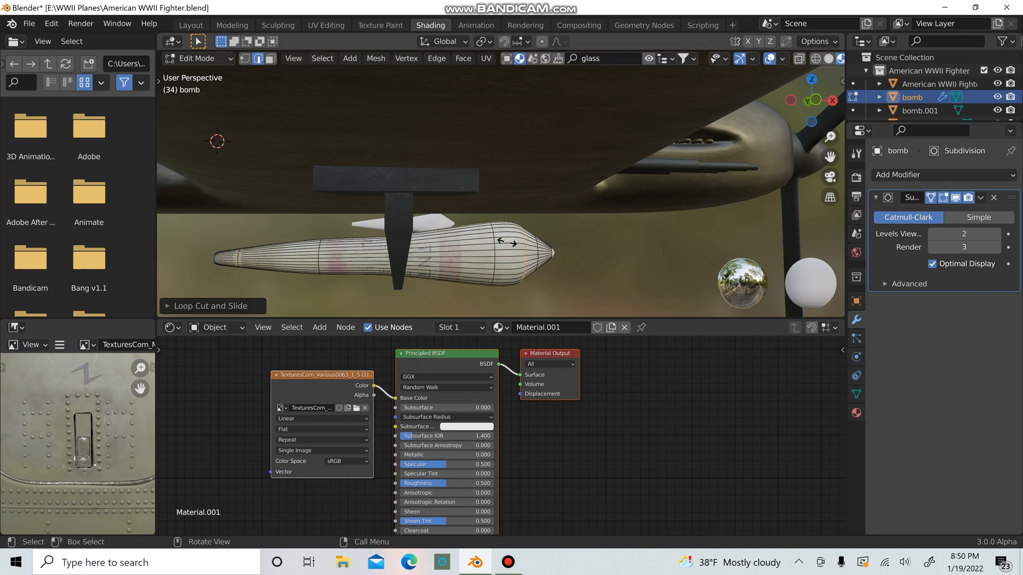
key("g")
key("g")
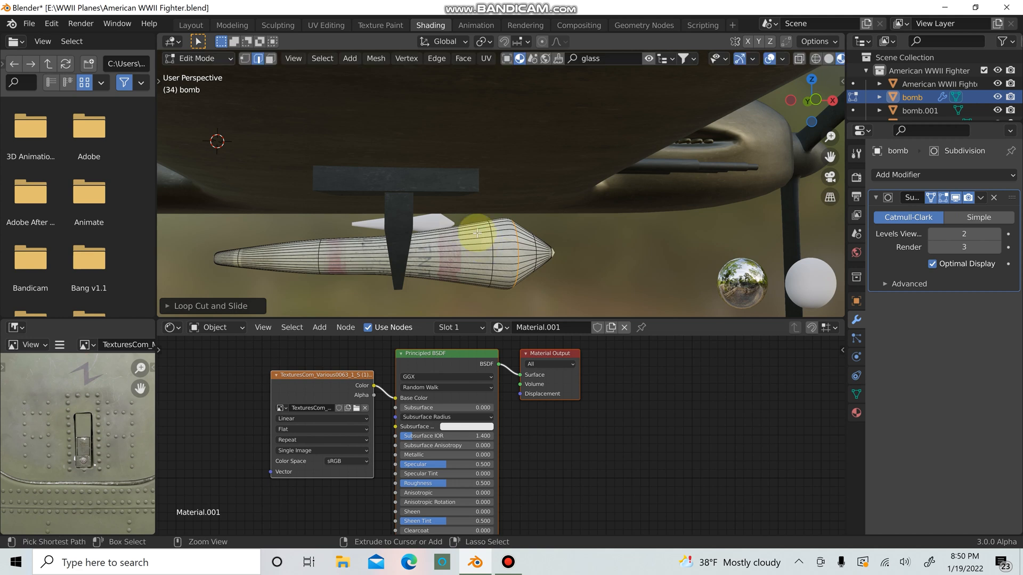
left_click(504, 236)
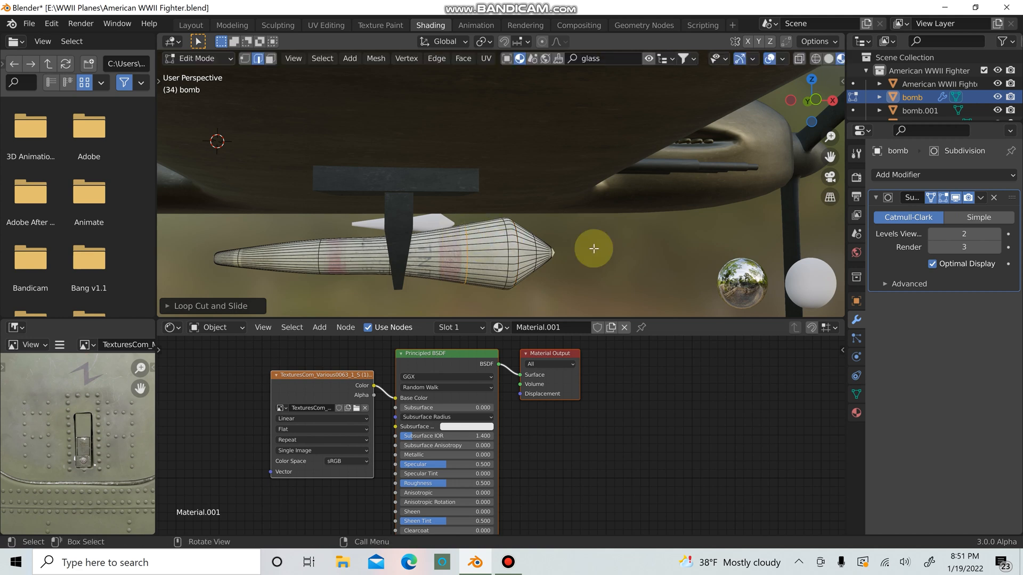
key("Tab")
left_click(628, 247)
Try Metallic values of 1.0 and 0.5 on the near bomb's material
scroll(629, 248, "down", 2)
middle_click_drag(624, 260, 581, 238)
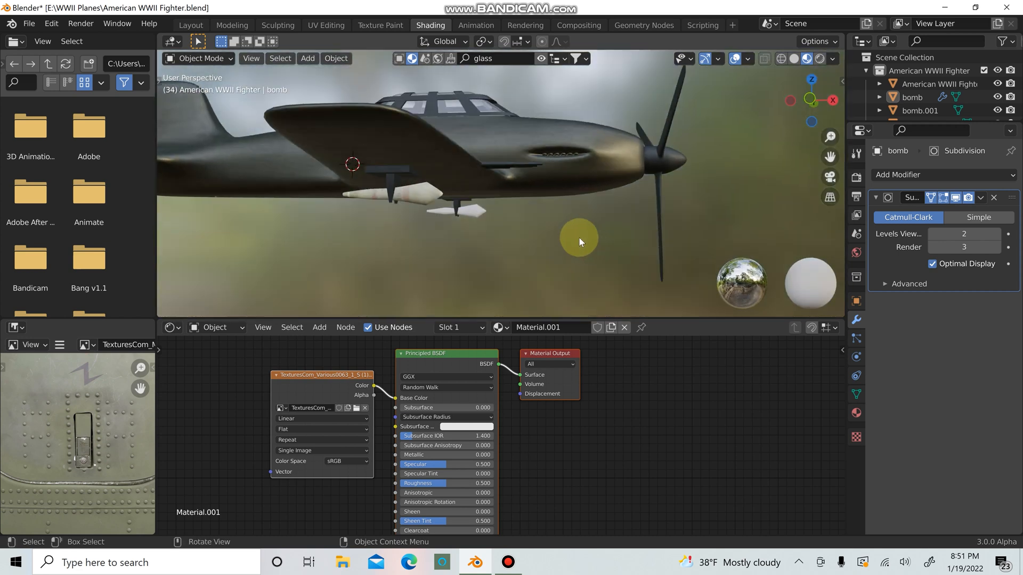
scroll(553, 232, "up", 2)
scroll(493, 233, "up", 2)
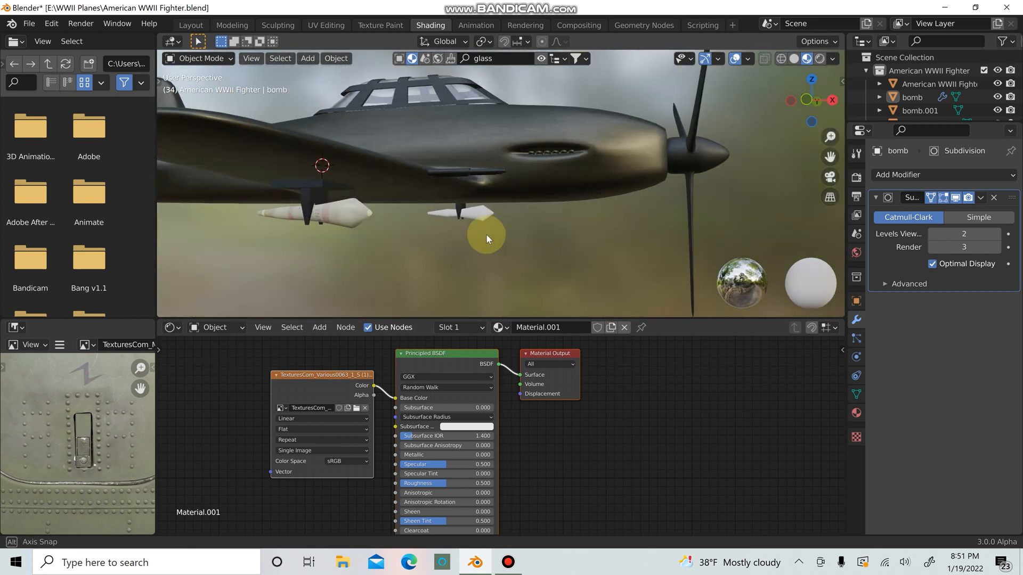
scroll(484, 233, "up", 1)
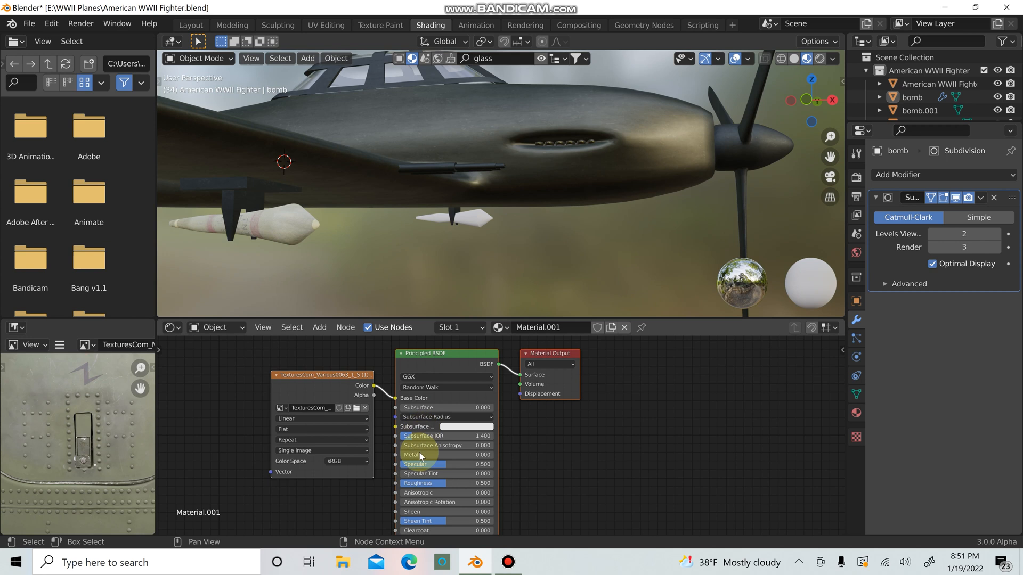
left_click_drag(421, 454, 493, 454)
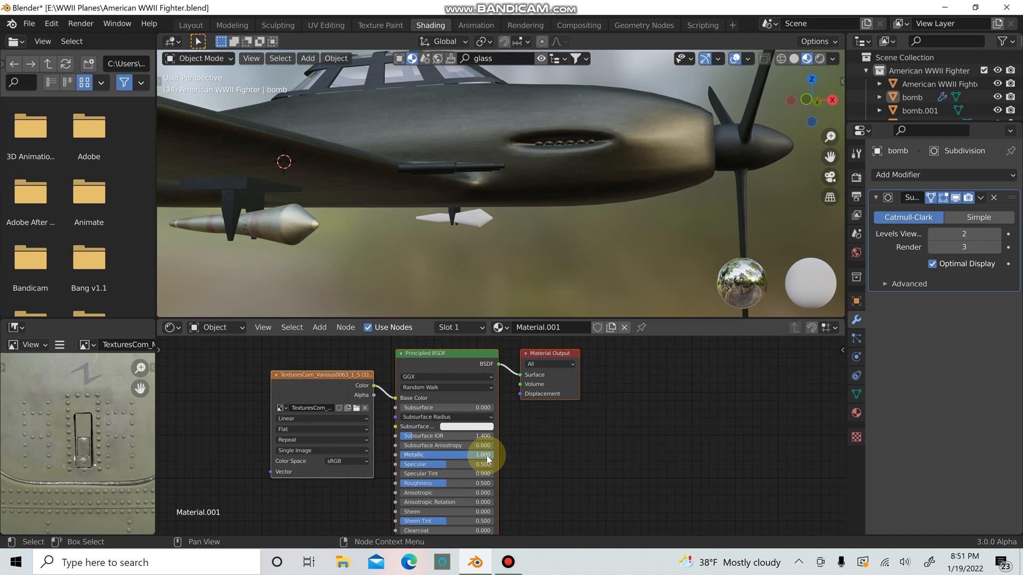
type("0.5")
key("Return")
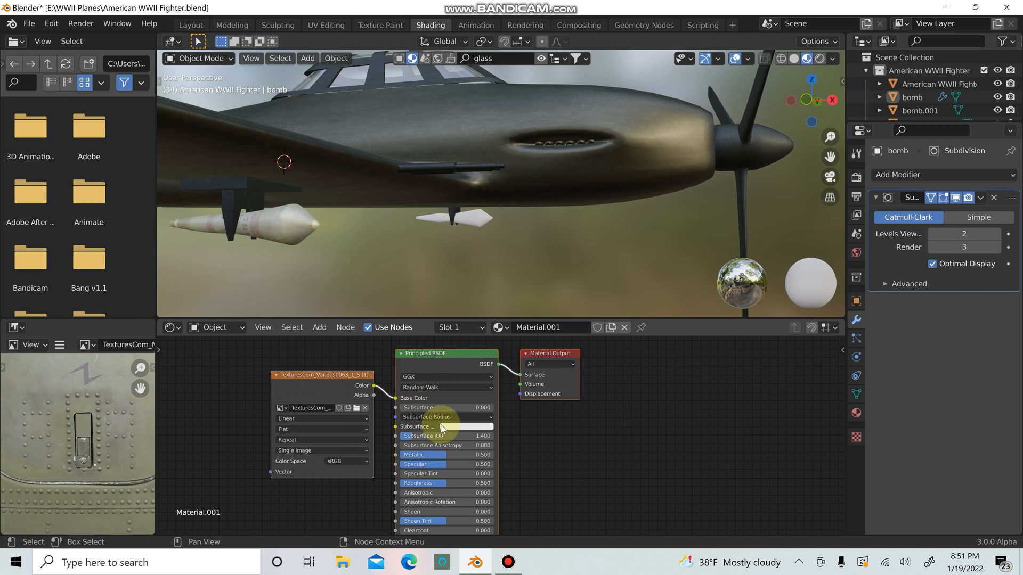
Set the near bomb's material to Metallic 0.8 and Roughness 0.6
left_click(453, 457)
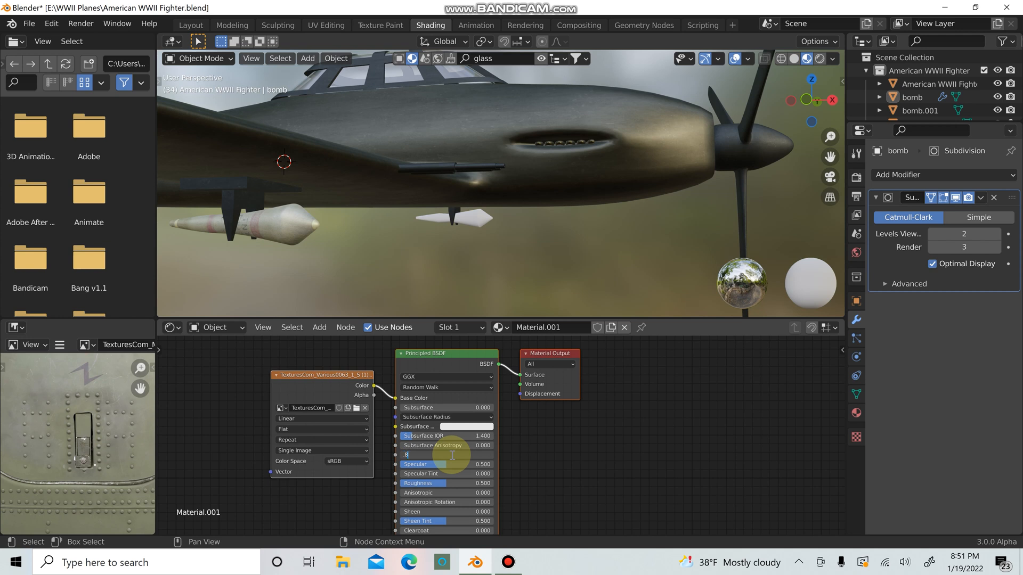
type(".8")
key("Return")
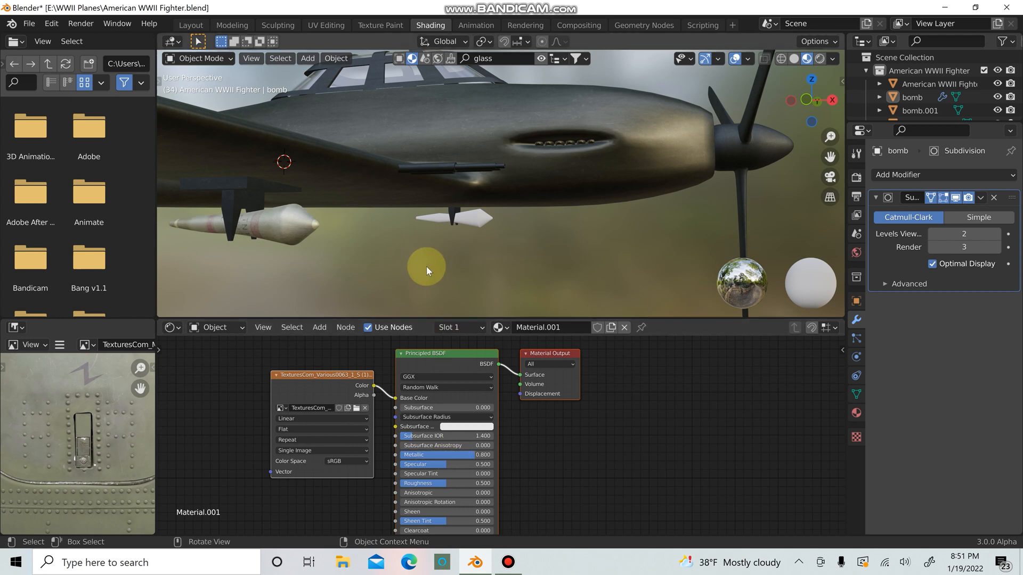
left_click(450, 483)
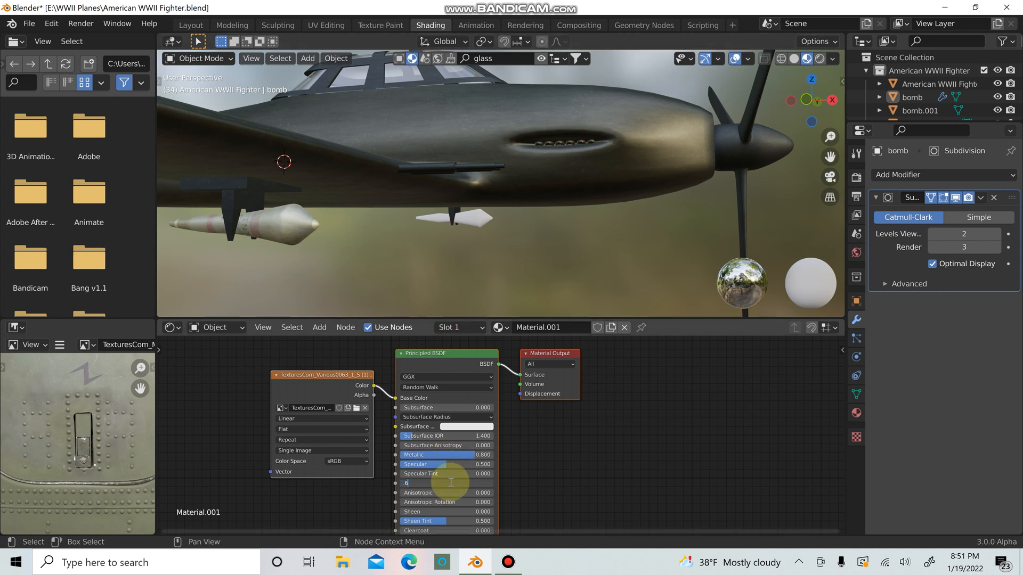
type(".6")
key("Return")
middle_click_drag(396, 300, 427, 259)
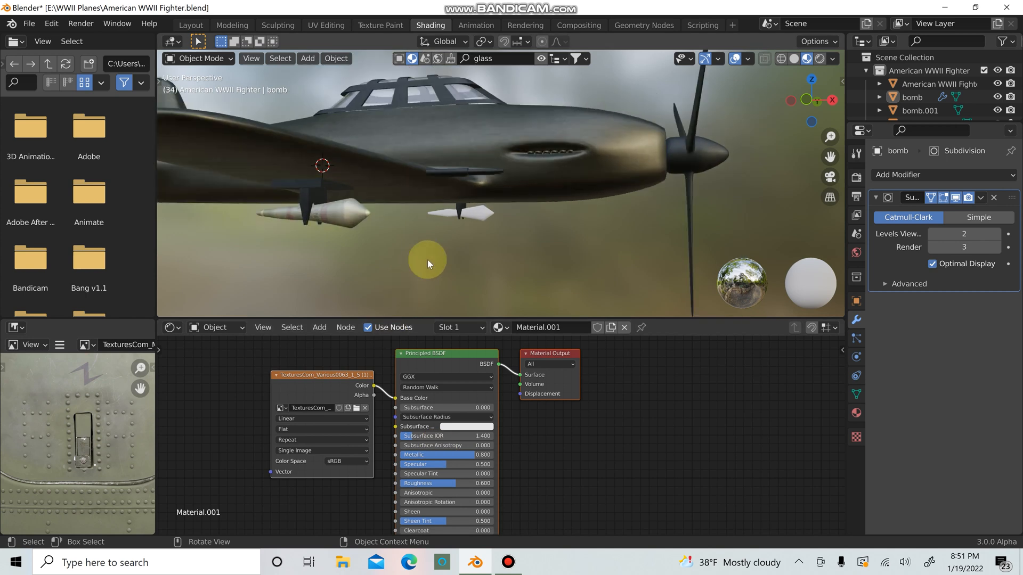
mouse_move(478, 232)
middle_mouse_down()
mouse_move(385, 238)
mouse_move(473, 221)
middle_mouse_up()
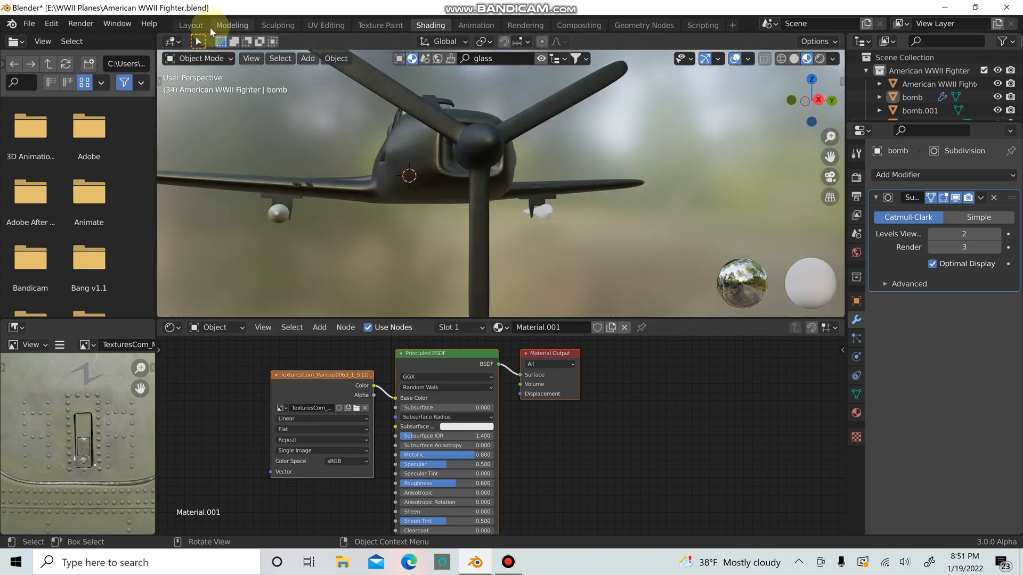
Switch to the Layout workspace and delete the bomb under the far wing
left_click(191, 25)
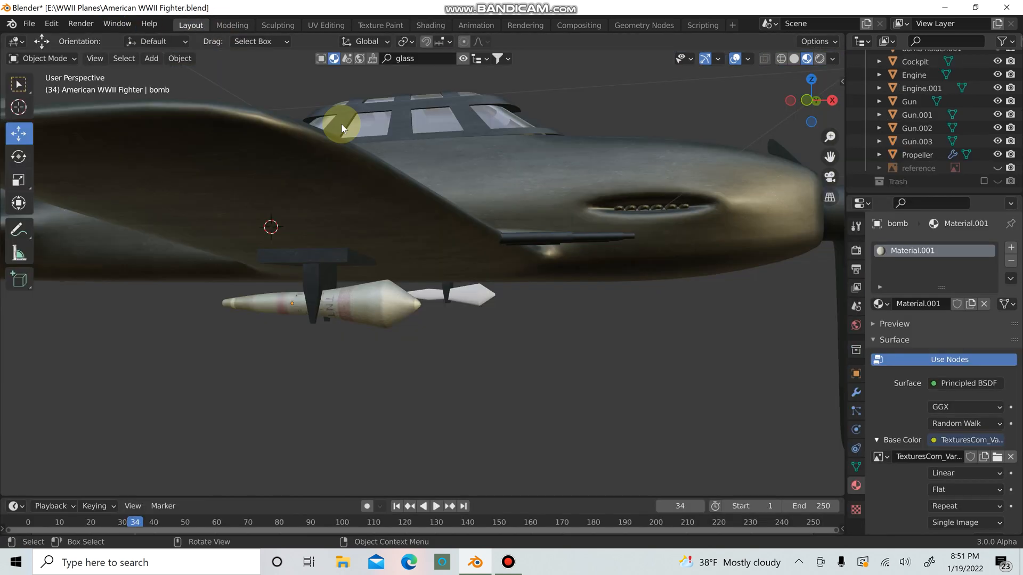
left_click(481, 301)
key("Delete")
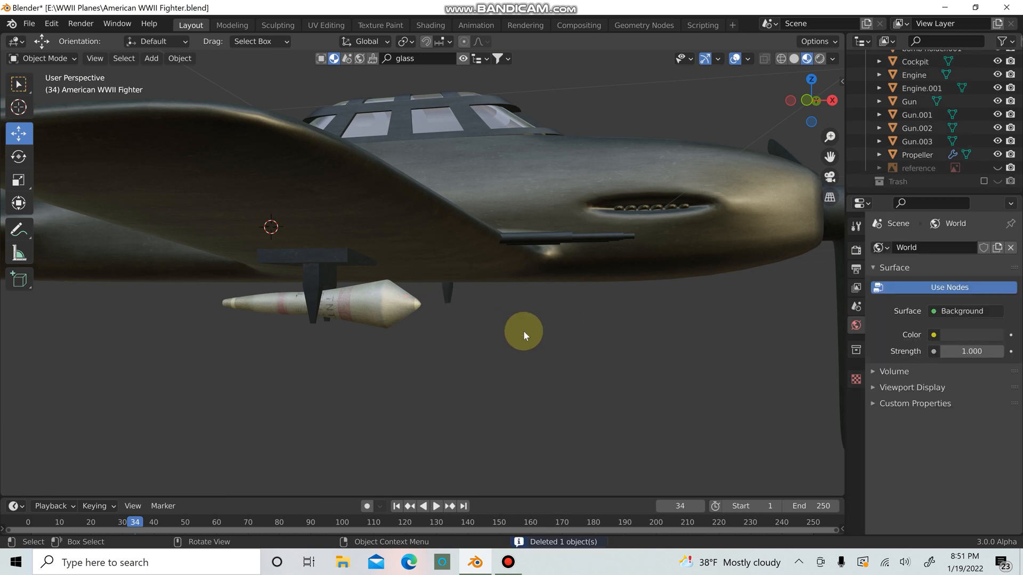
From the right orthographic view, duplicate the remaining bomb about 2.39 m along Y to the opposite wing's holder and deselect it
key("KP_1")
key("KP_3")
scroll(357, 378, "up", 2)
scroll(397, 375, "down", 1)
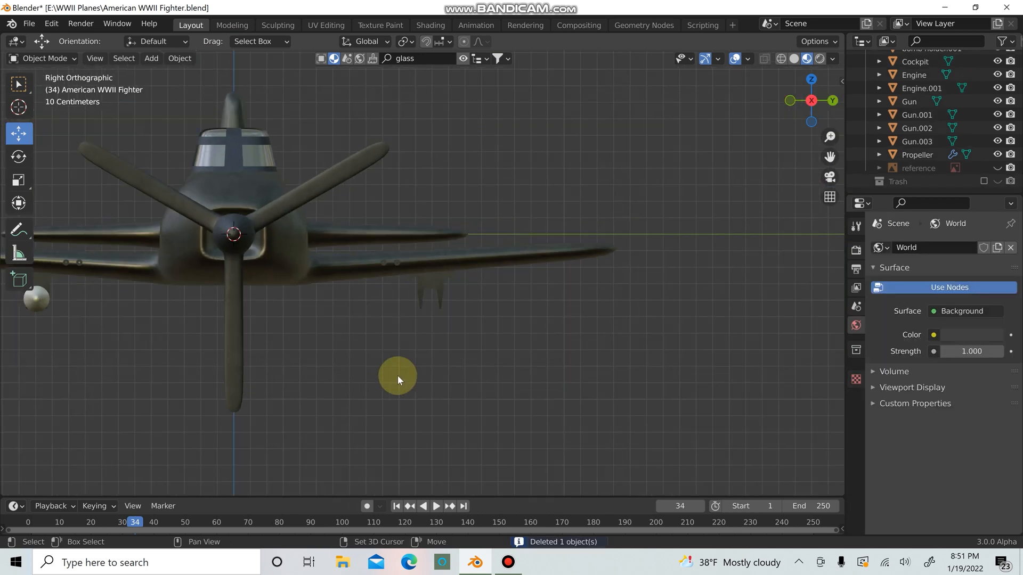
middle_click_drag(138, 339, 328, 349, "shift")
left_click(227, 309)
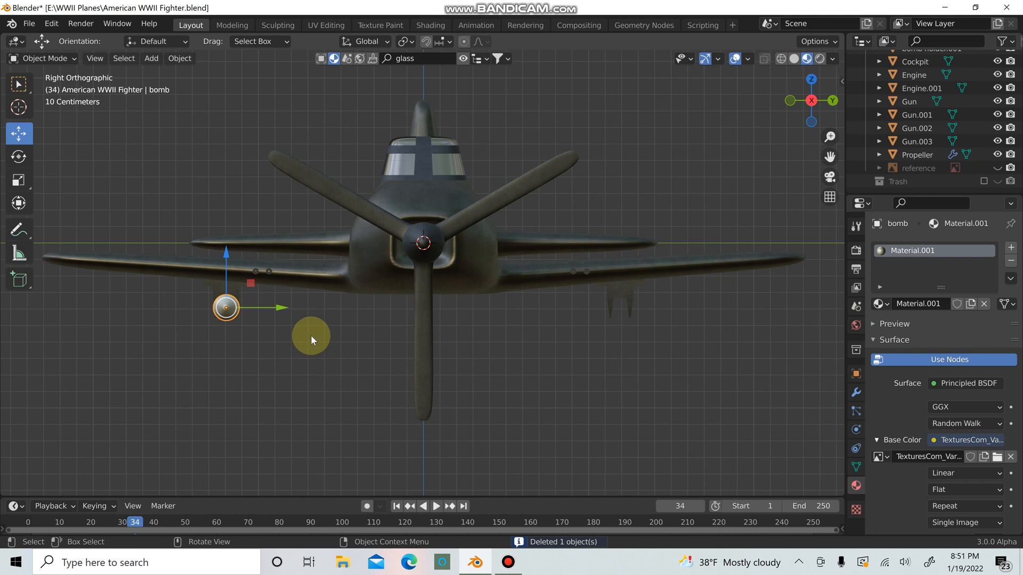
key("shift+d")
key("y")
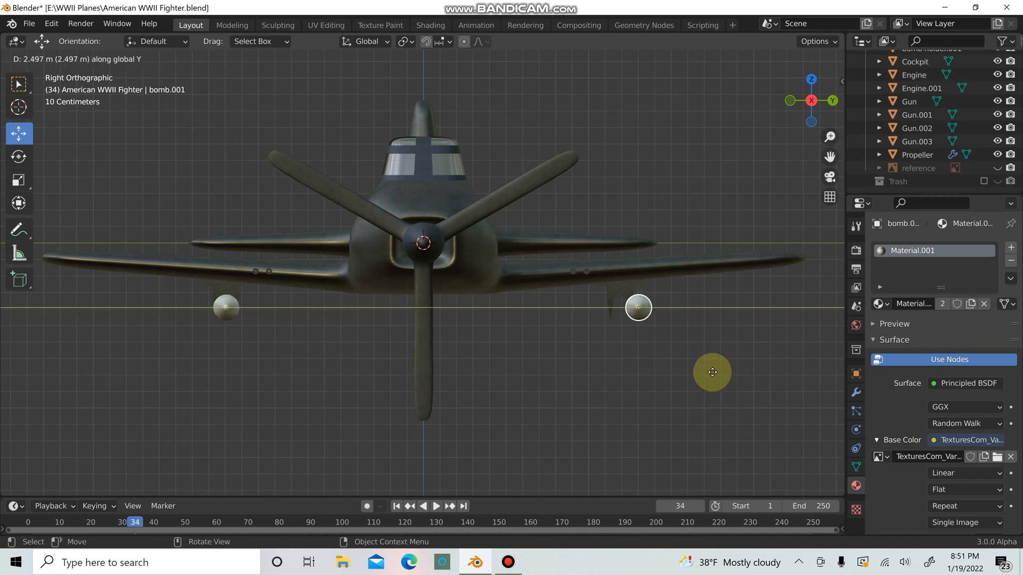
left_click(705, 374)
scroll(702, 366, "up", 5)
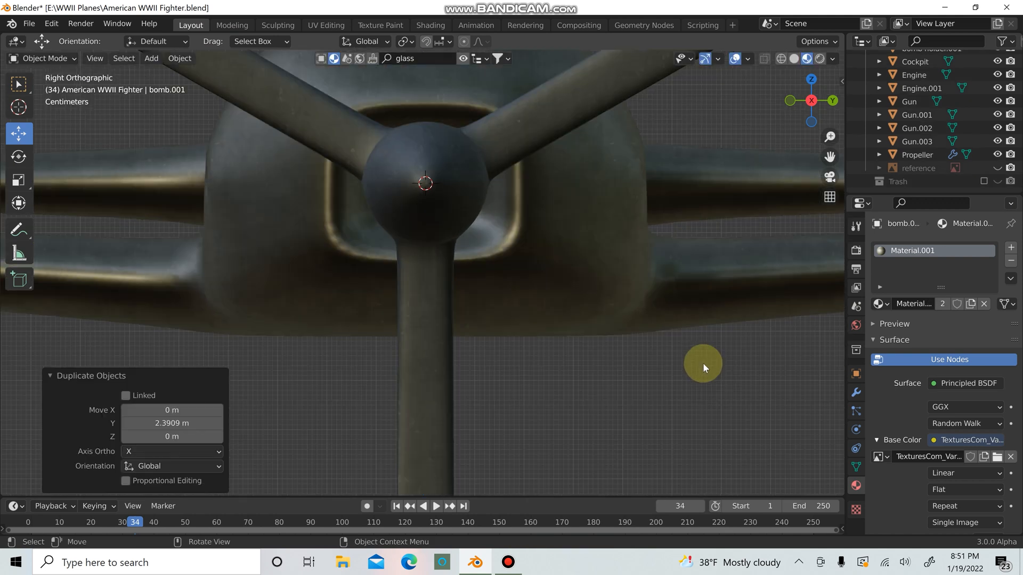
key("KP_Decimal")
middle_click_drag(325, 296, 354, 350)
scroll(356, 344, "down", 6)
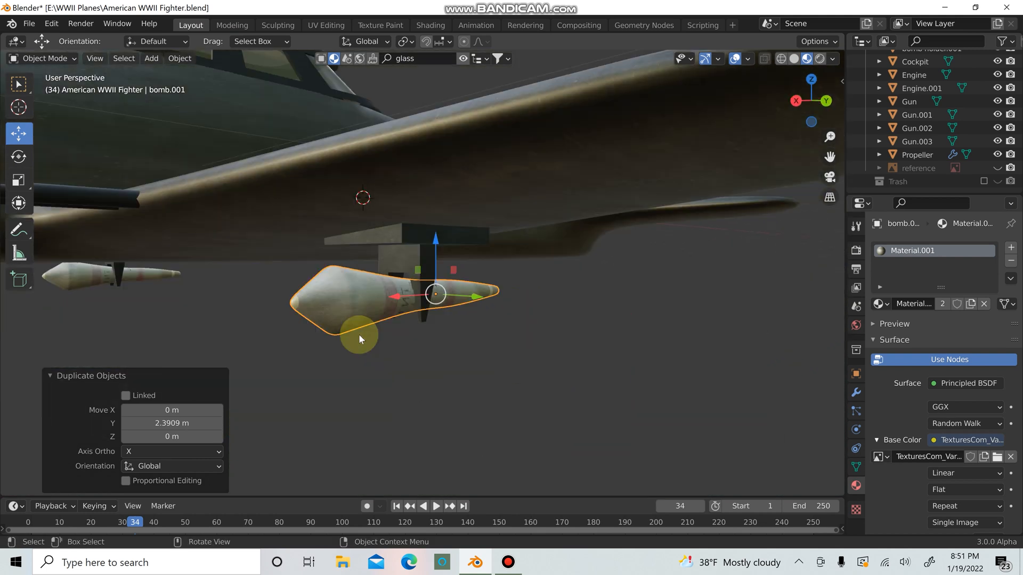
left_click(458, 334)
middle_click_drag(458, 333, 545, 332)
scroll(631, 352, "down", 5)
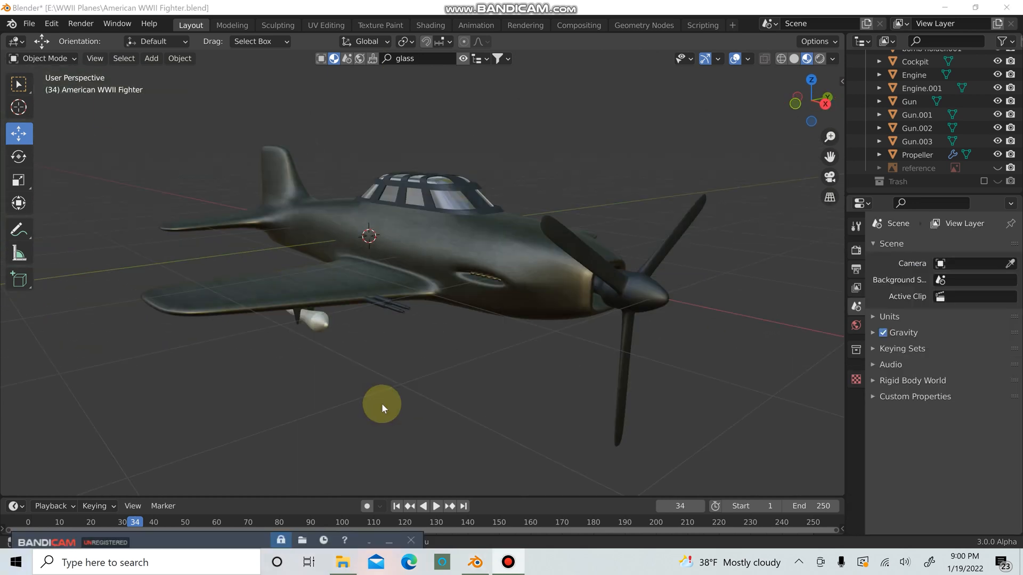
Show the reference image beside the model to examine the aircraft's markings, and hide it again
mouse_move(382, 403)
middle_mouse_down()
mouse_move(305, 401)
mouse_move(337, 422)
mouse_move(388, 408)
mouse_move(391, 389)
middle_mouse_up()
middle_click_drag(376, 430, 628, 318)
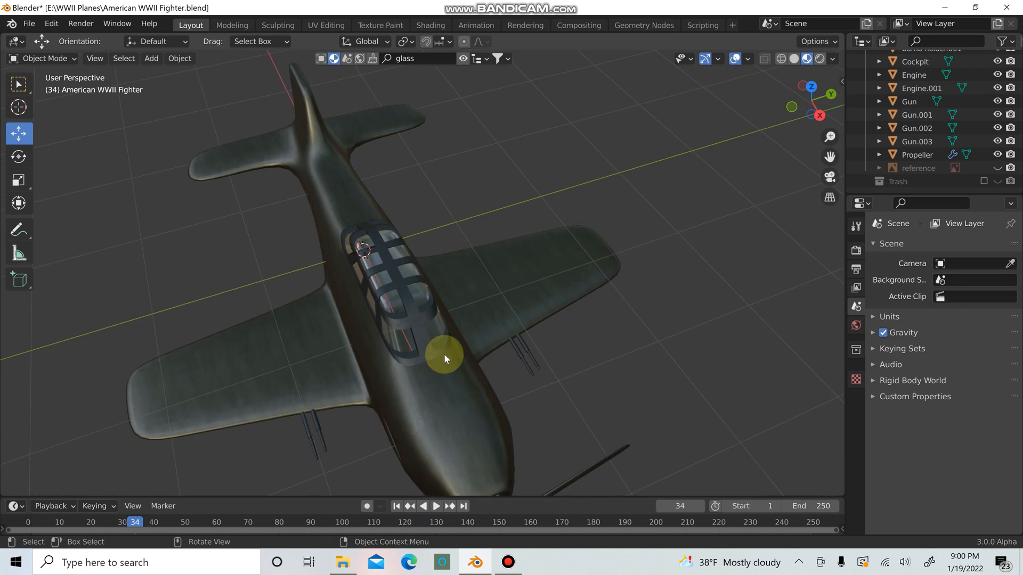
middle_click_drag(532, 353, 586, 288)
left_click(997, 168)
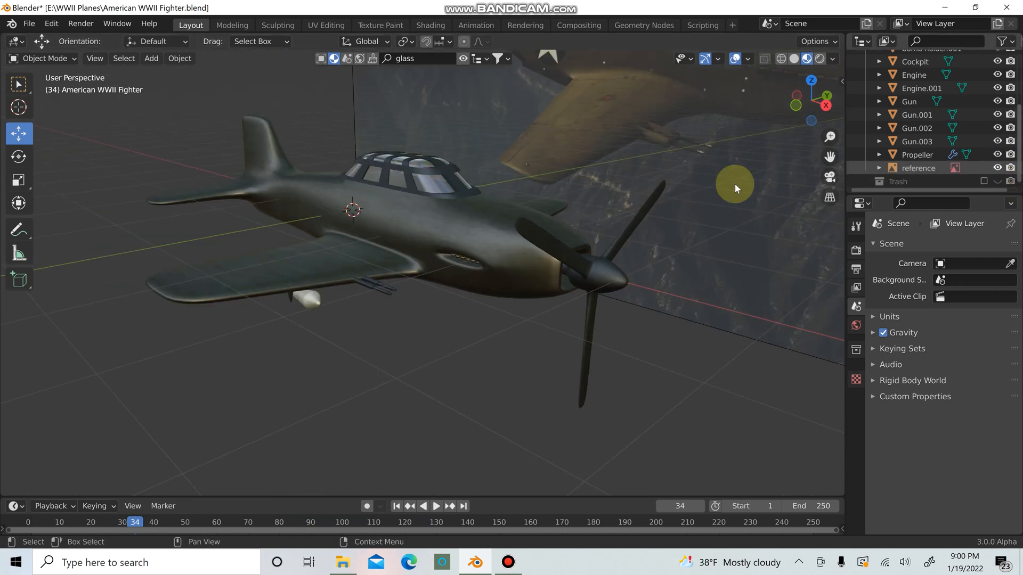
middle_click_drag(734, 184, 703, 239)
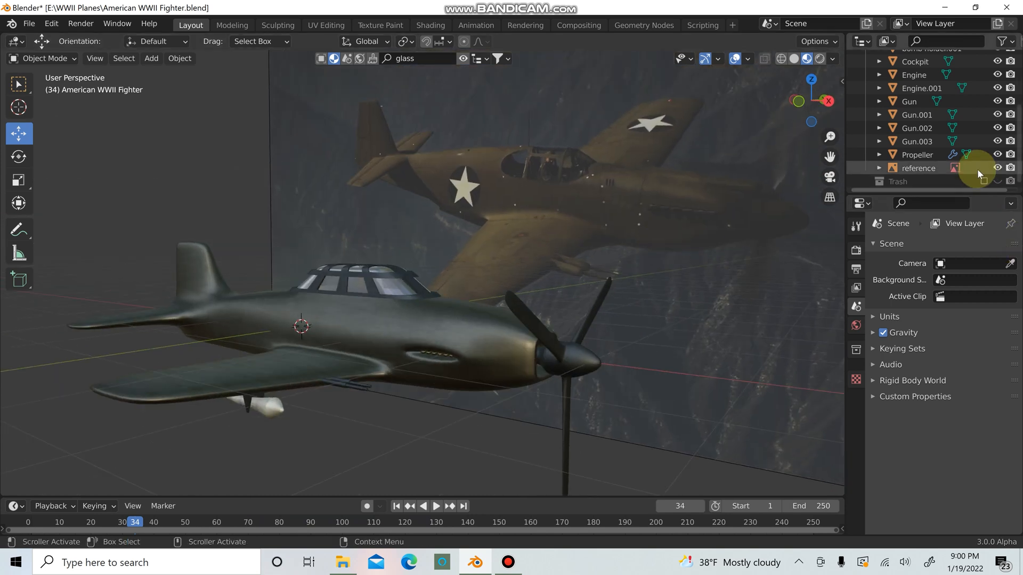
left_click(996, 168)
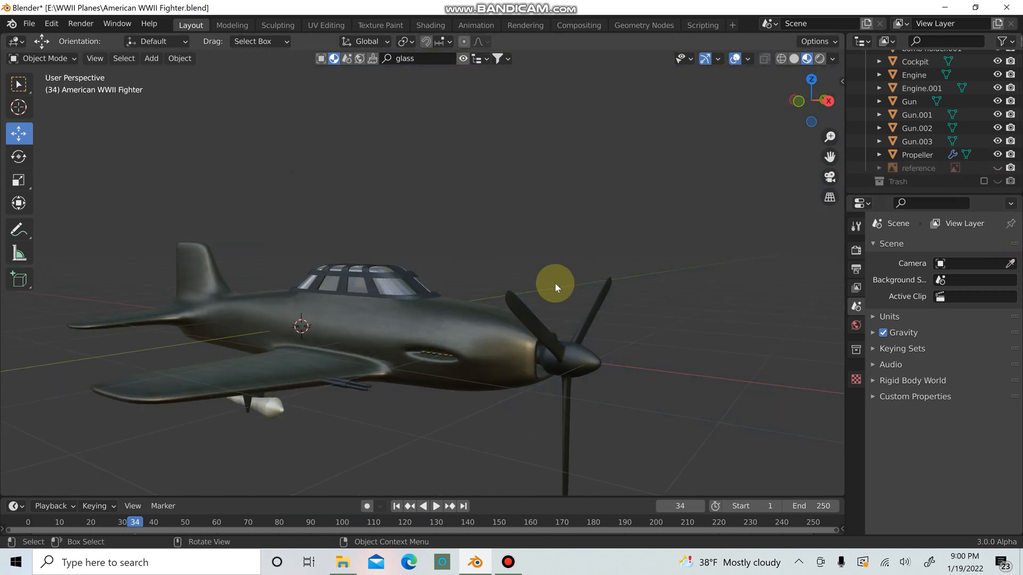
middle_click_drag(554, 285, 618, 241)
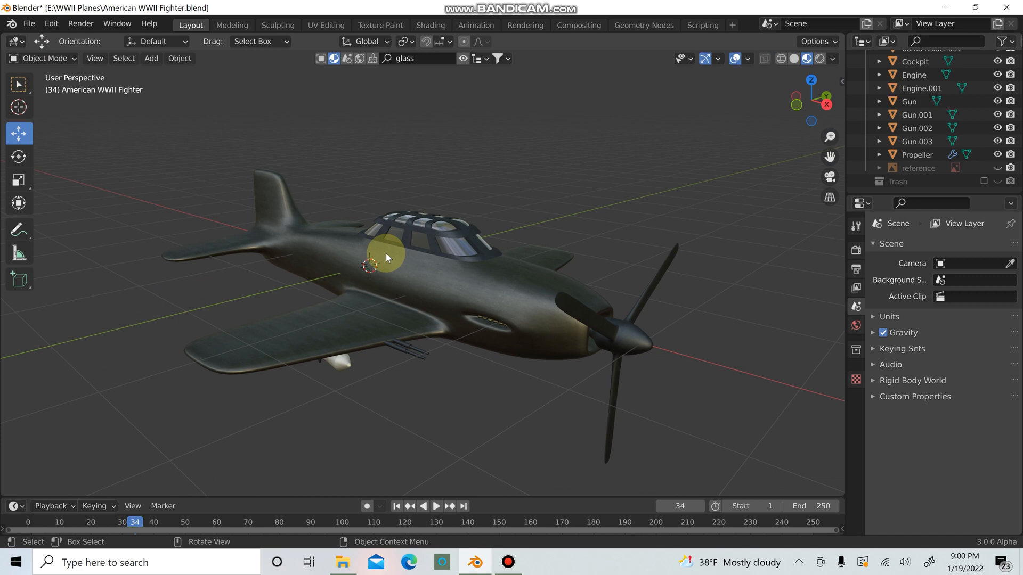
Check in the add-on preferences that Import Images as Planes is enabled, and close the preferences
left_click(58, 25)
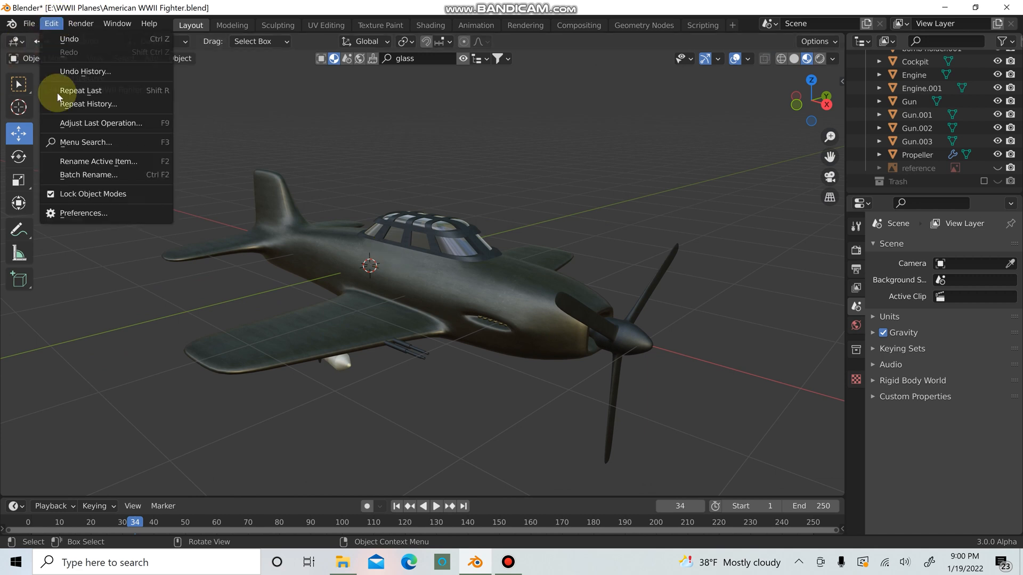
left_click(80, 211)
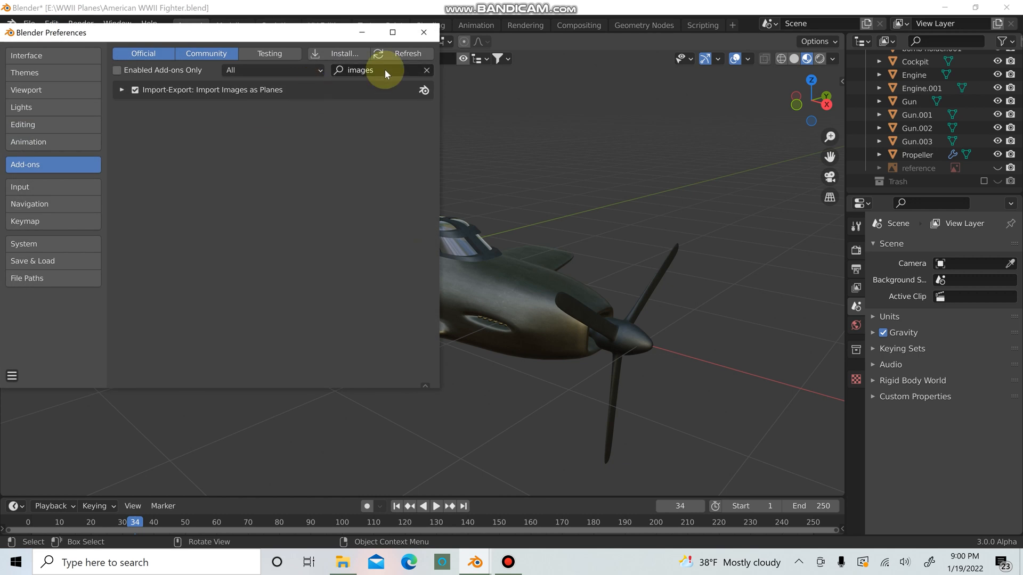
left_click(384, 70)
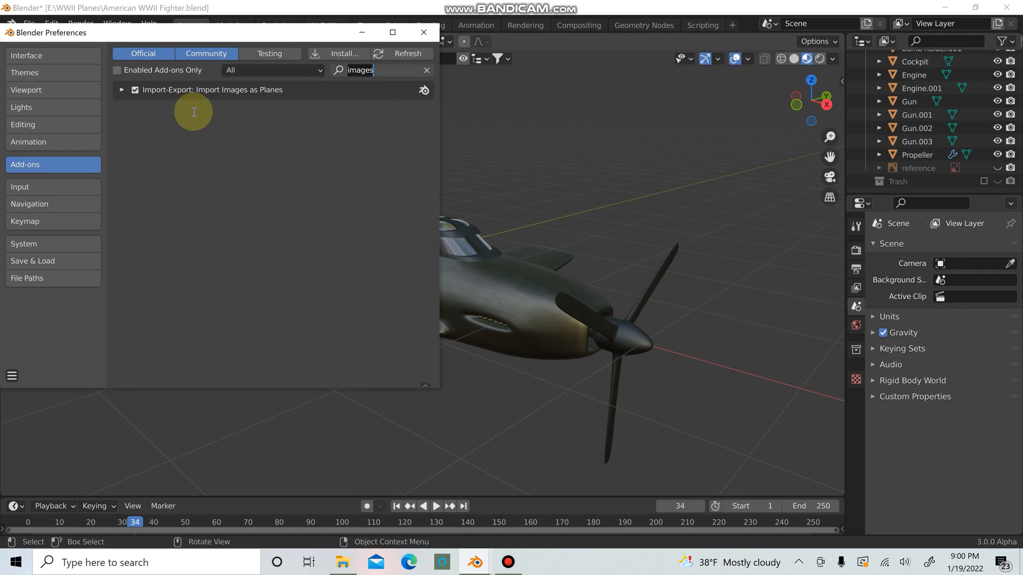
left_click(422, 33)
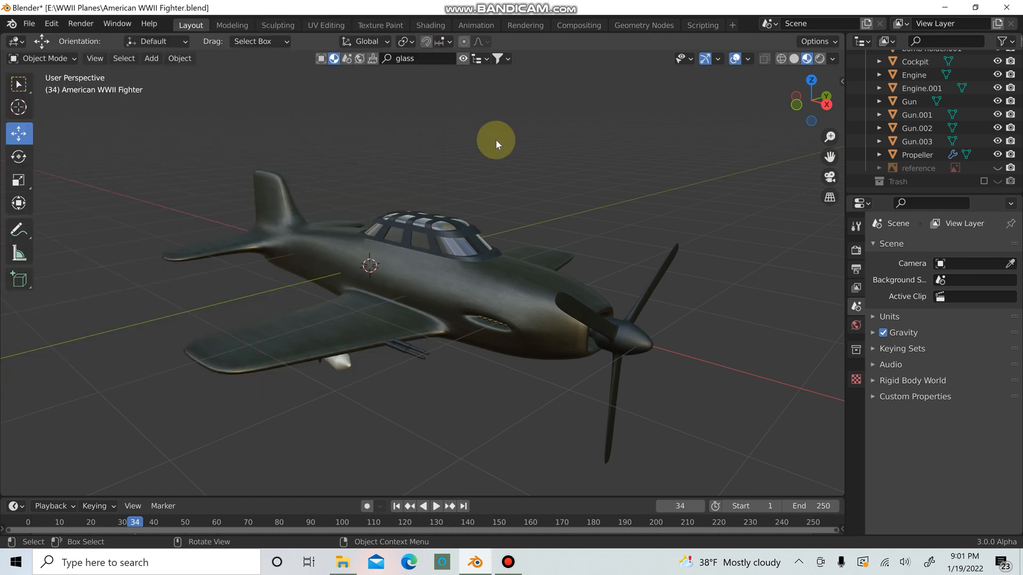
In top view, import 54b3eb922073d.png from the Textures folder as an image plane
key("KP_7")
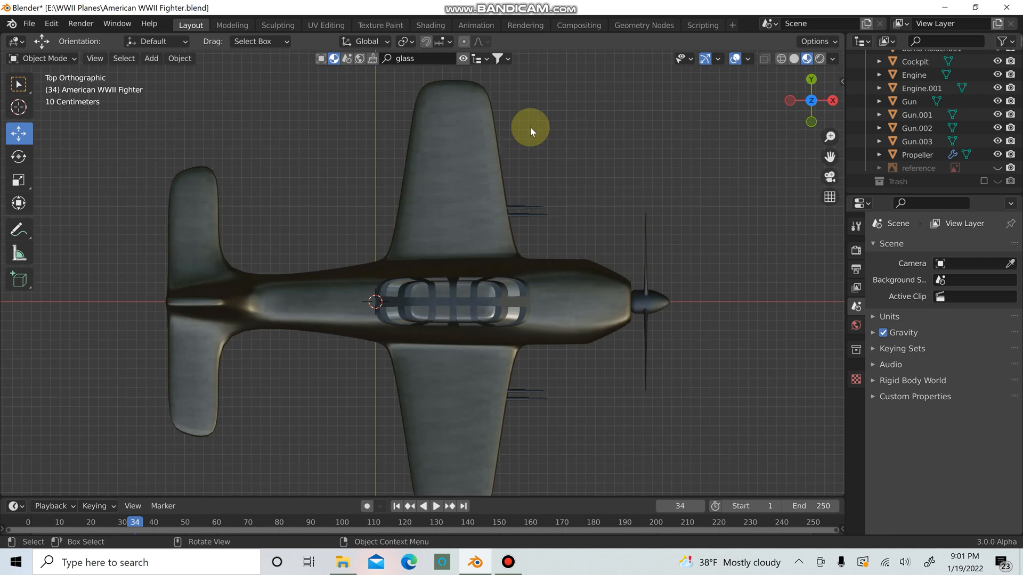
scroll(615, 171, "down", 2)
key("shift+a")
mouse_move(600, 197)
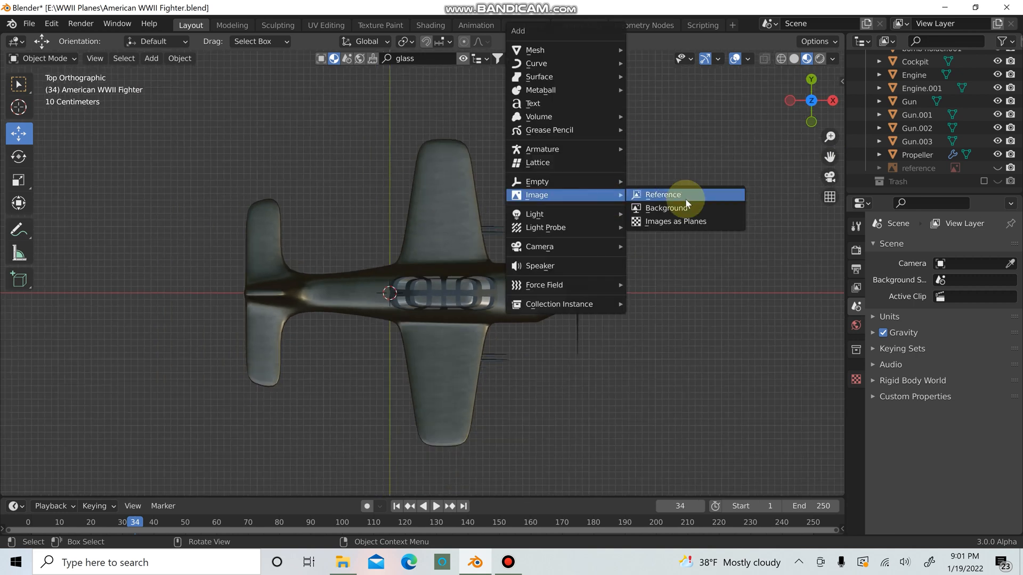
left_click(679, 221)
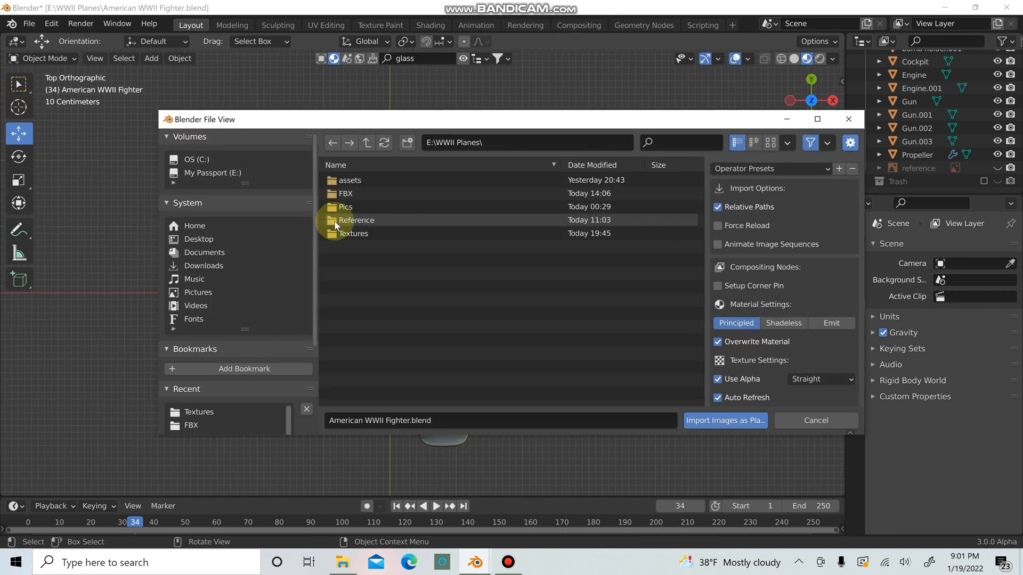
double_click(342, 233)
left_click(386, 181)
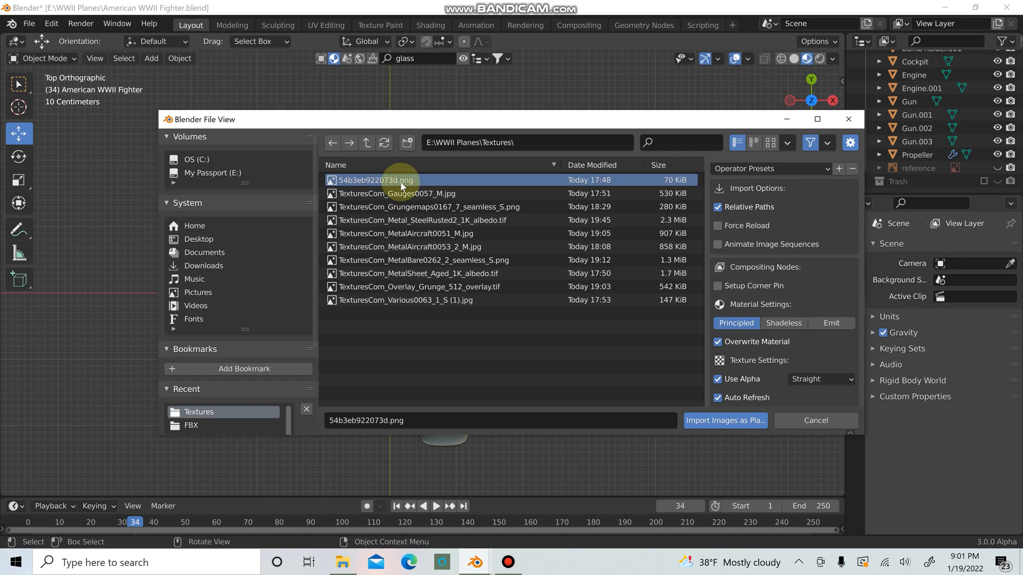
left_click(733, 422)
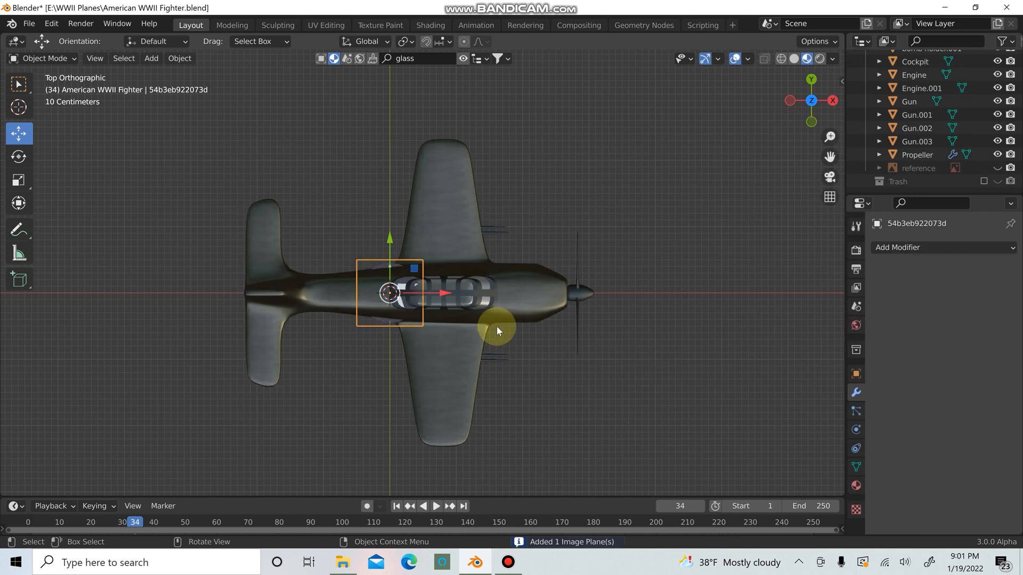
Move the star image plane over the middle of the upper wing in top view and scale it to about 0.59
left_click_drag(401, 257, 407, 144)
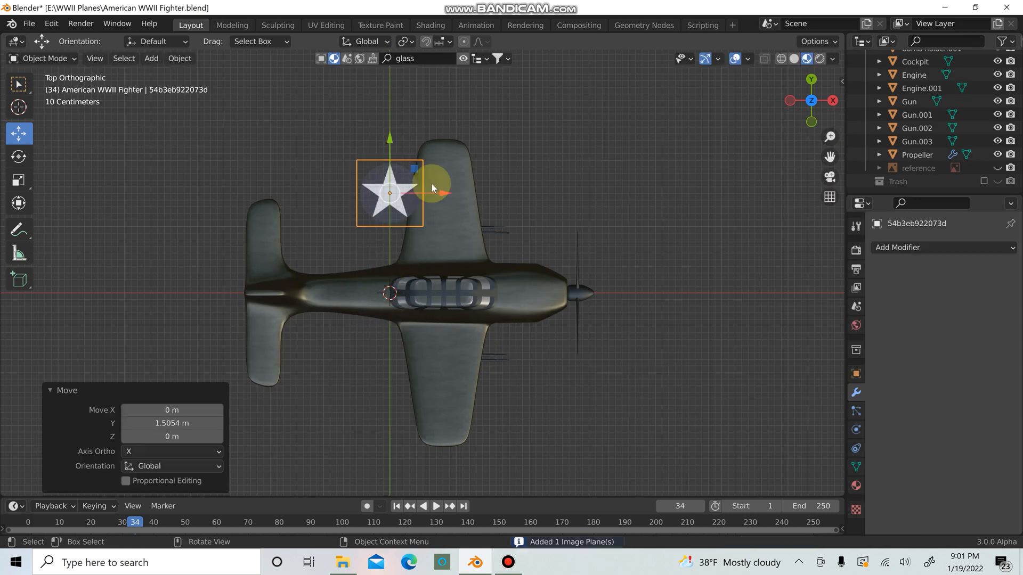
left_click_drag(432, 187, 499, 199)
left_click_drag(458, 145, 448, 165)
key("s")
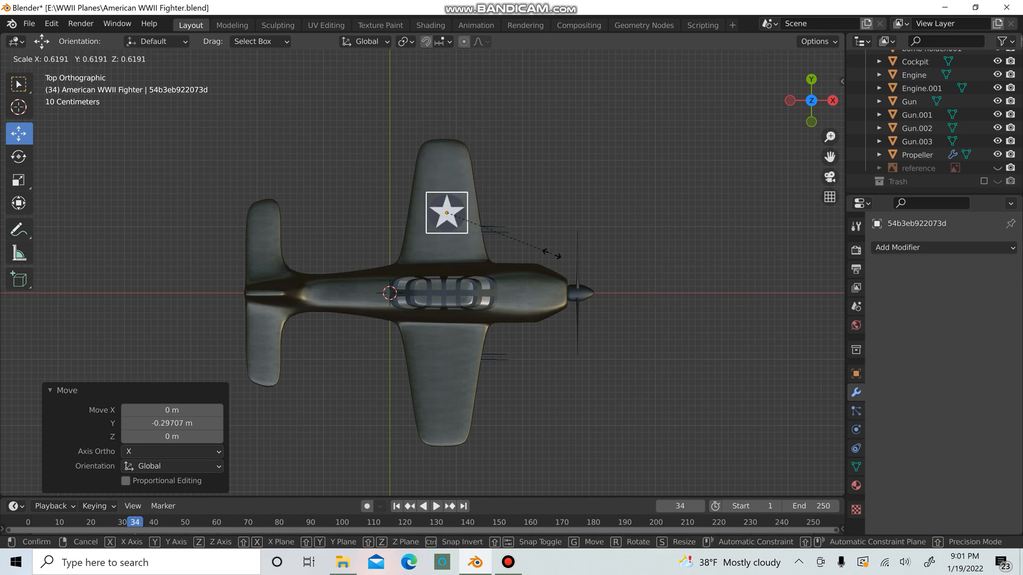
left_click(547, 252)
In right view, lower the star image plane about 0.075 m to just above the wing and rotate it about -2.35°
key("KP_3")
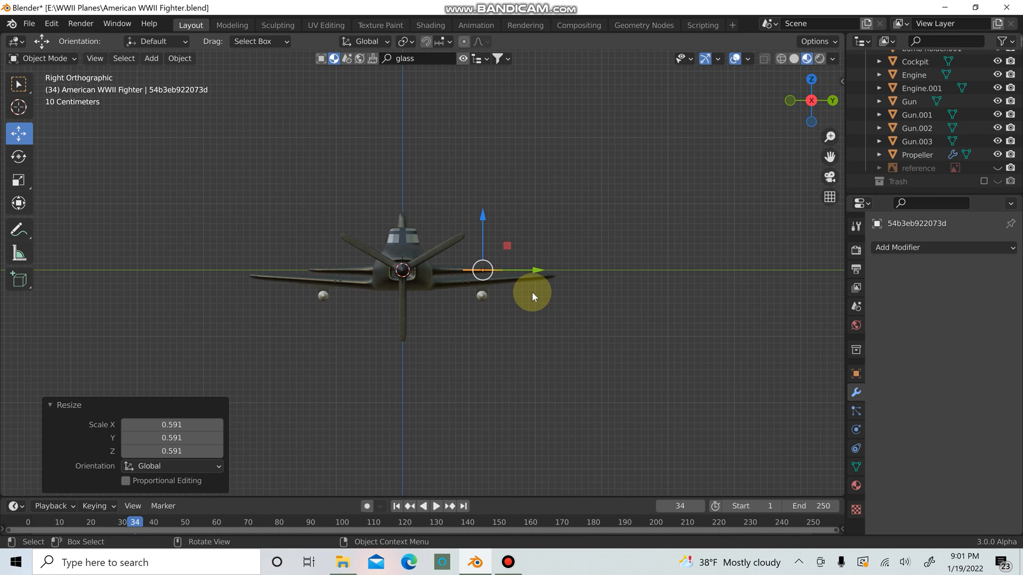
scroll(533, 295, "up", 5)
middle_click_drag(834, 344, 618, 340, "shift")
scroll(618, 340, "up", 3)
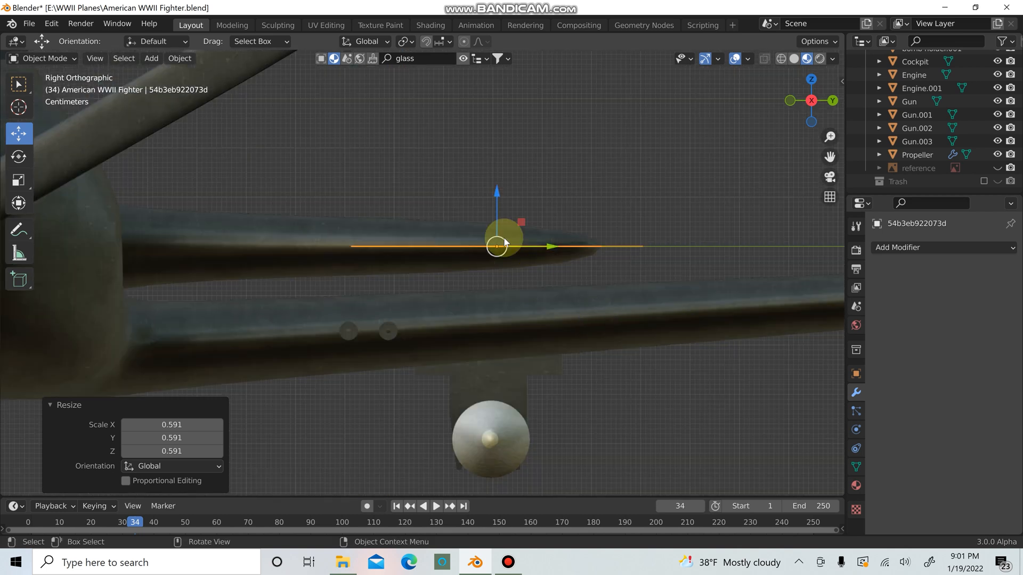
left_click_drag(502, 195, 483, 227)
key("r")
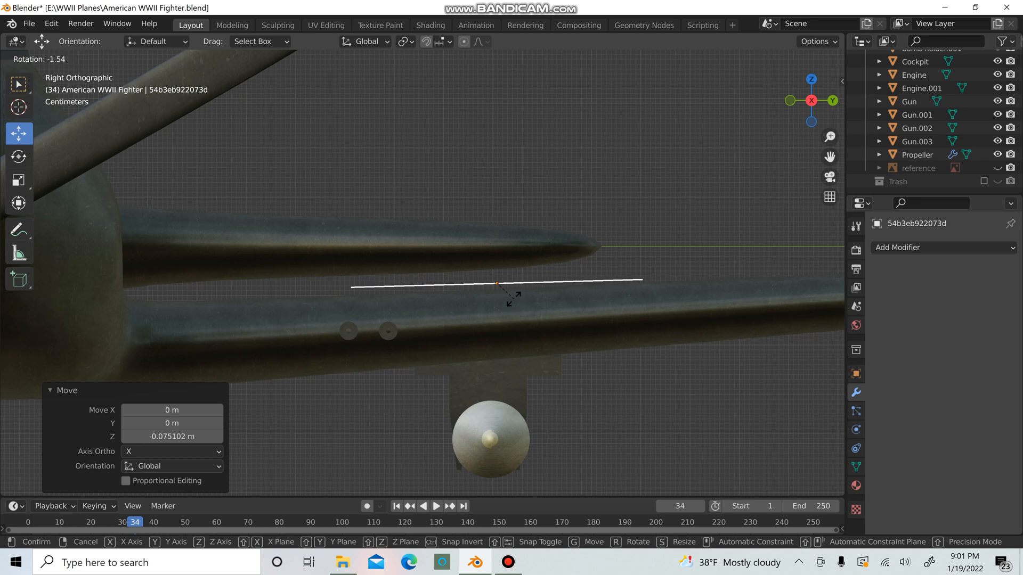
left_click(510, 287)
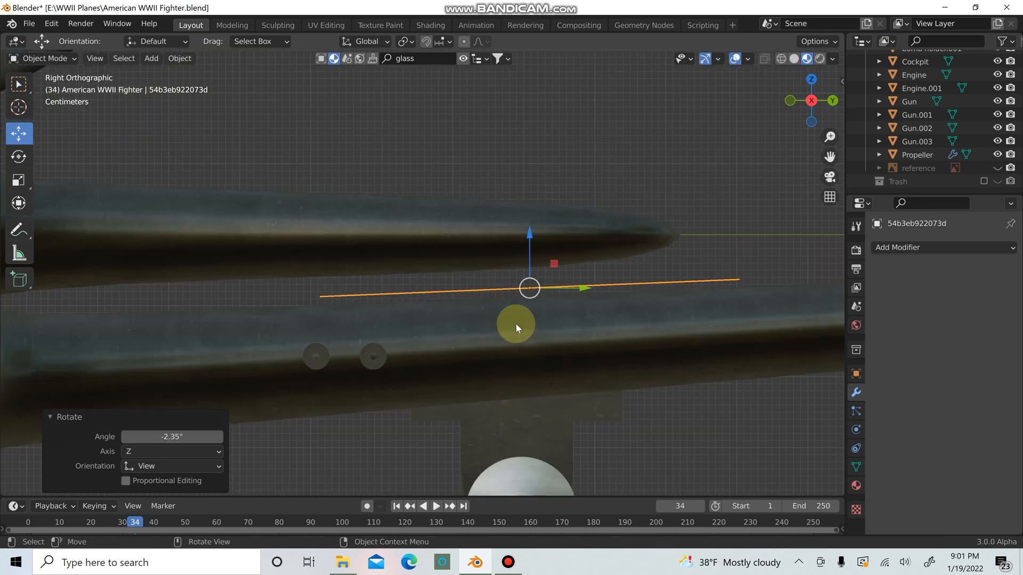
Fine-tune the star plane to the wing slope with rotations of about 0.47° and -0.13° and a drop of about 0.003 m
scroll(480, 324, "up", 3)
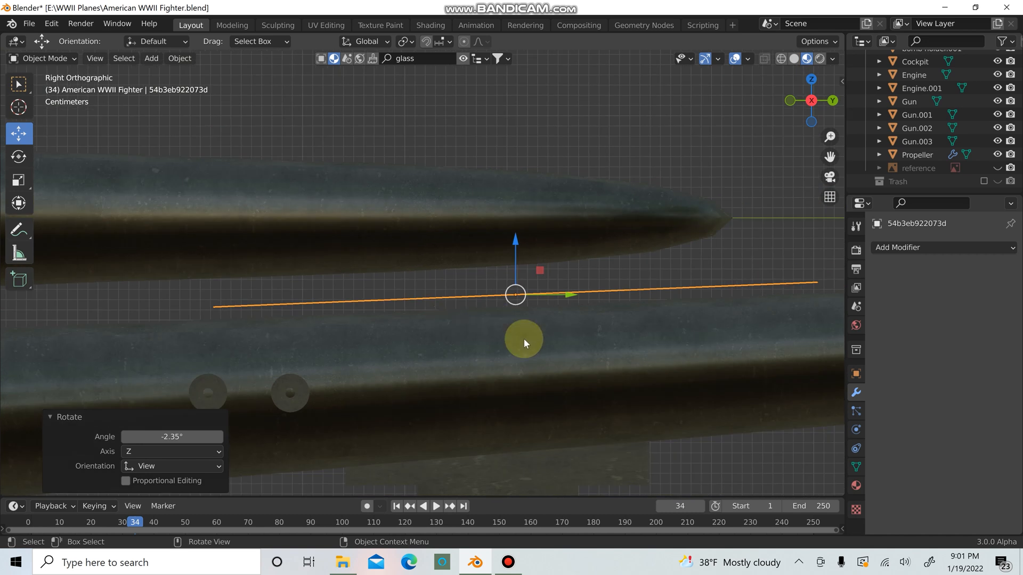
key("r")
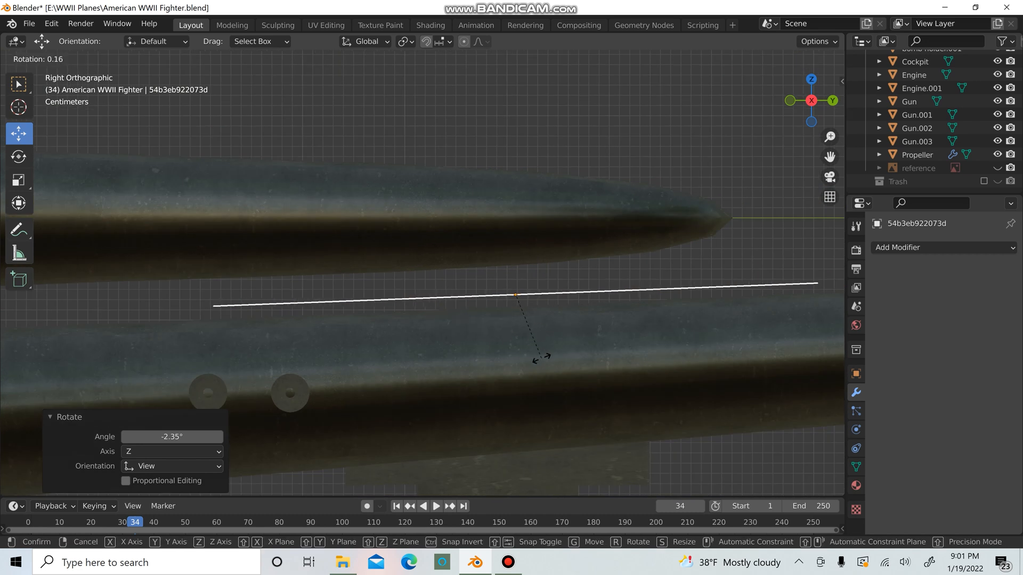
left_click(532, 364)
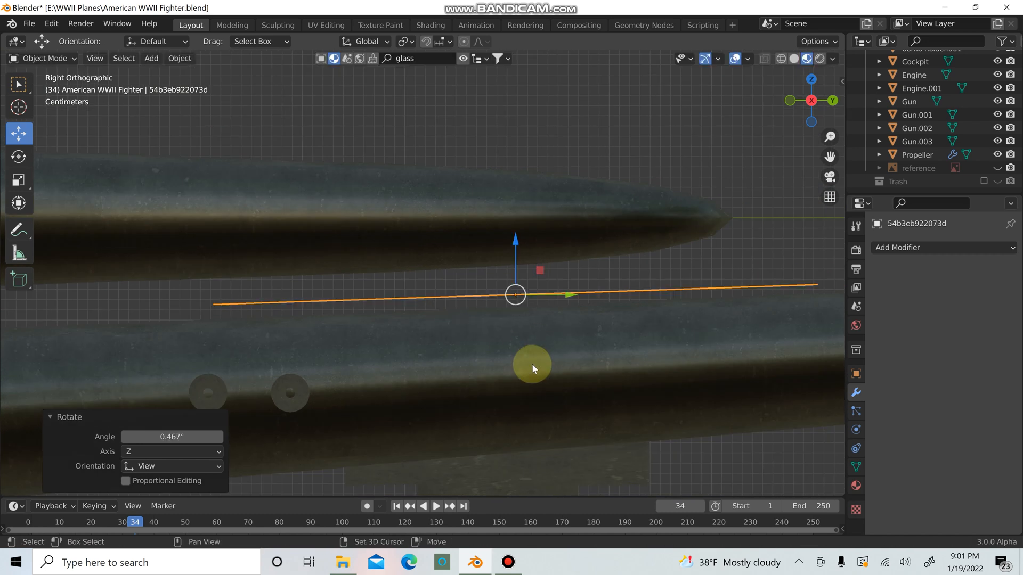
left_click_drag(514, 239, 514, 246)
key("r")
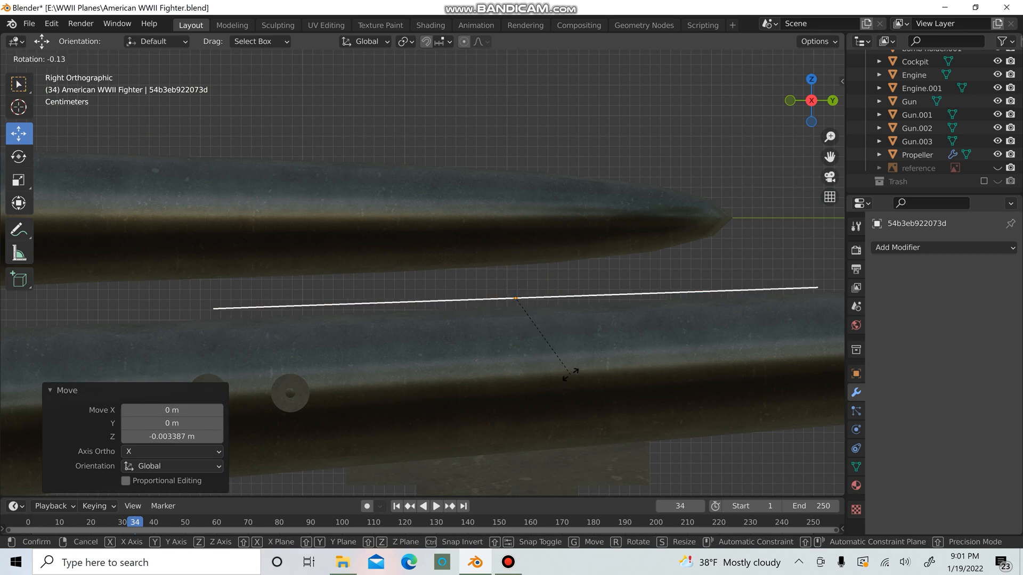
left_click(565, 367)
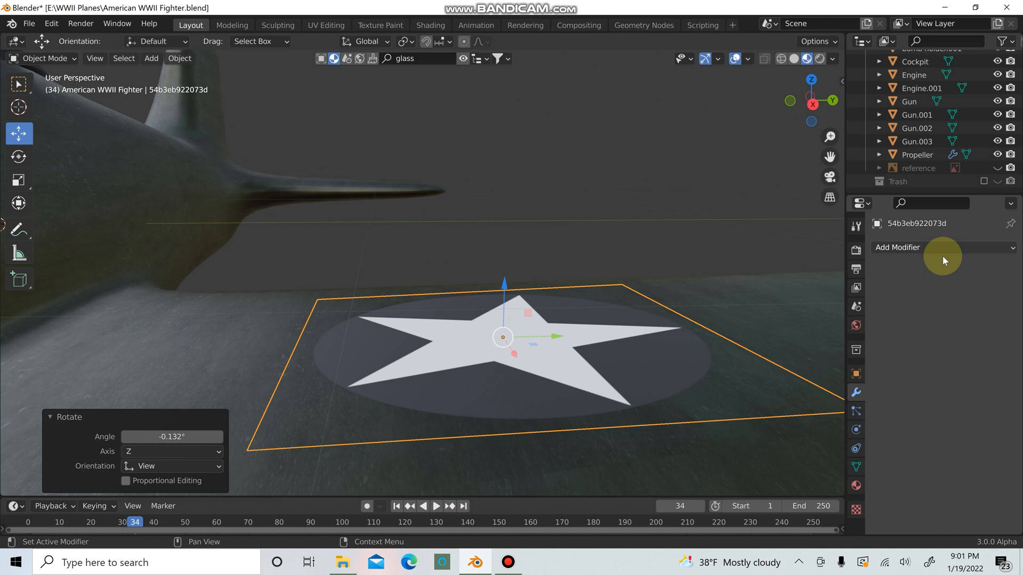
Add a Shrinkwrap modifier to the star plane with the American WWII Fighter body as its target
left_click(941, 251)
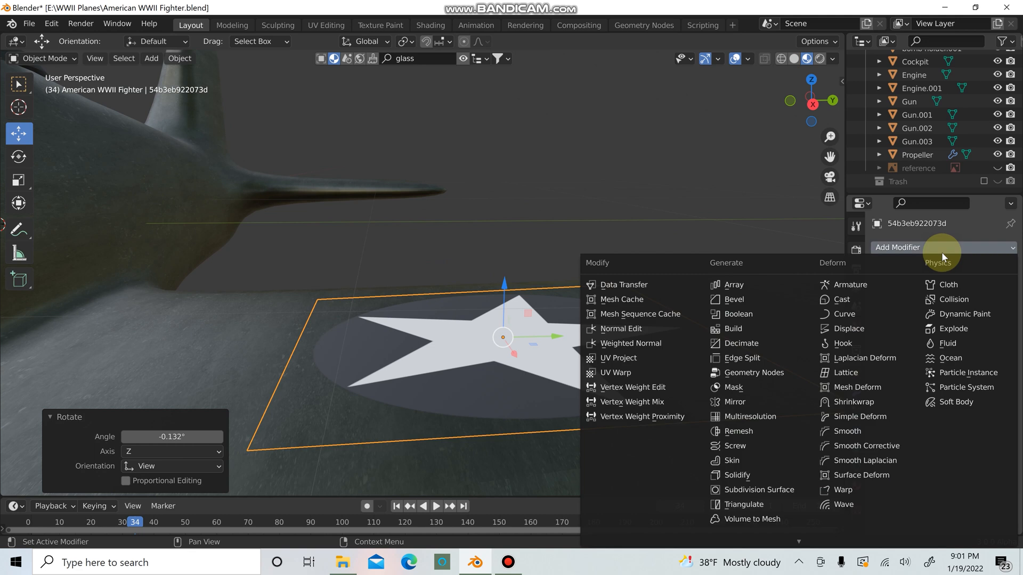
left_click(857, 400)
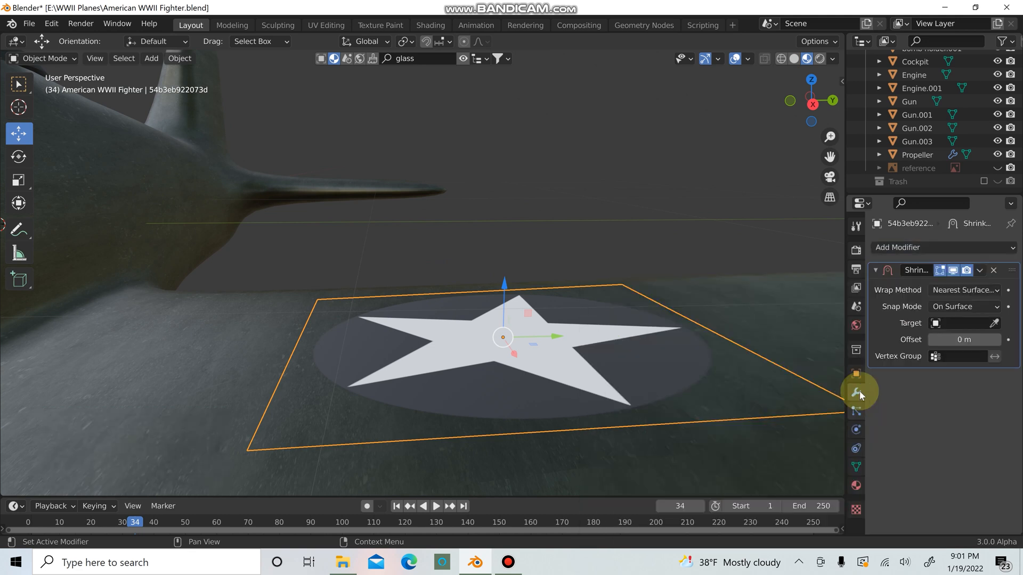
left_click(994, 324)
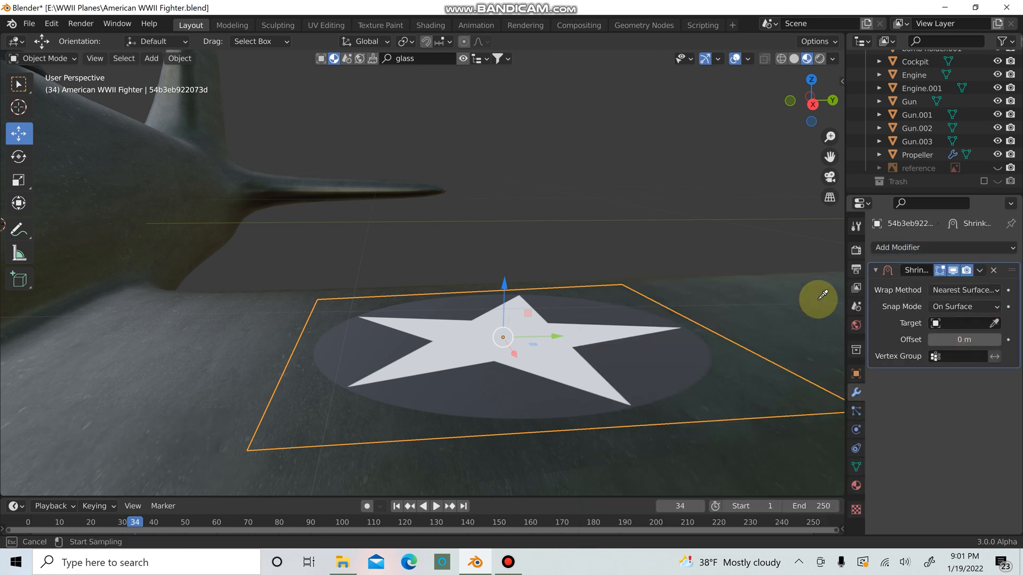
left_click(705, 288)
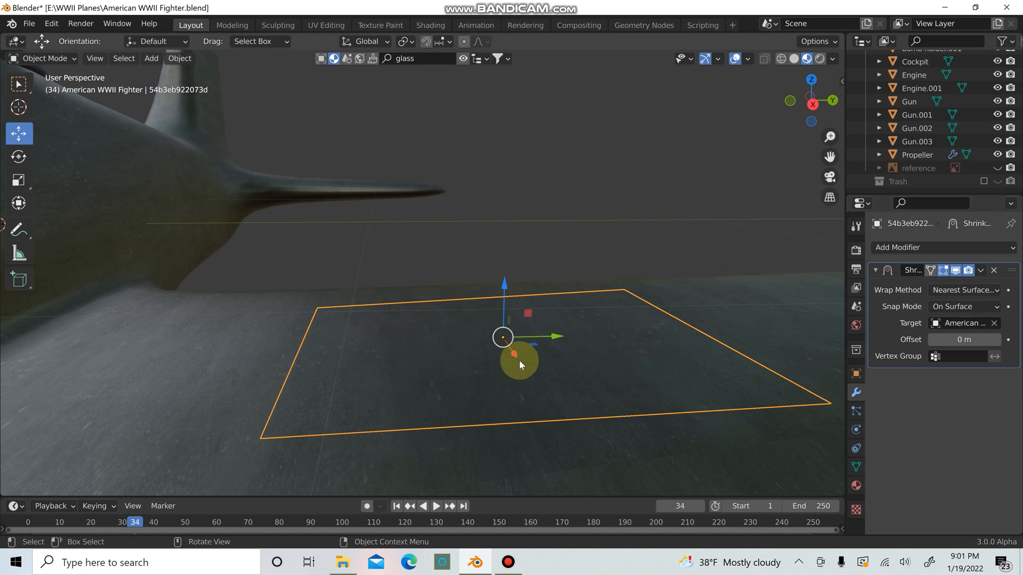
Set the star plane's Shrinkwrap offset to 0.009 m
mouse_move(519, 360)
middle_mouse_down()
mouse_move(496, 351)
mouse_move(506, 347)
mouse_move(500, 358)
middle_mouse_up()
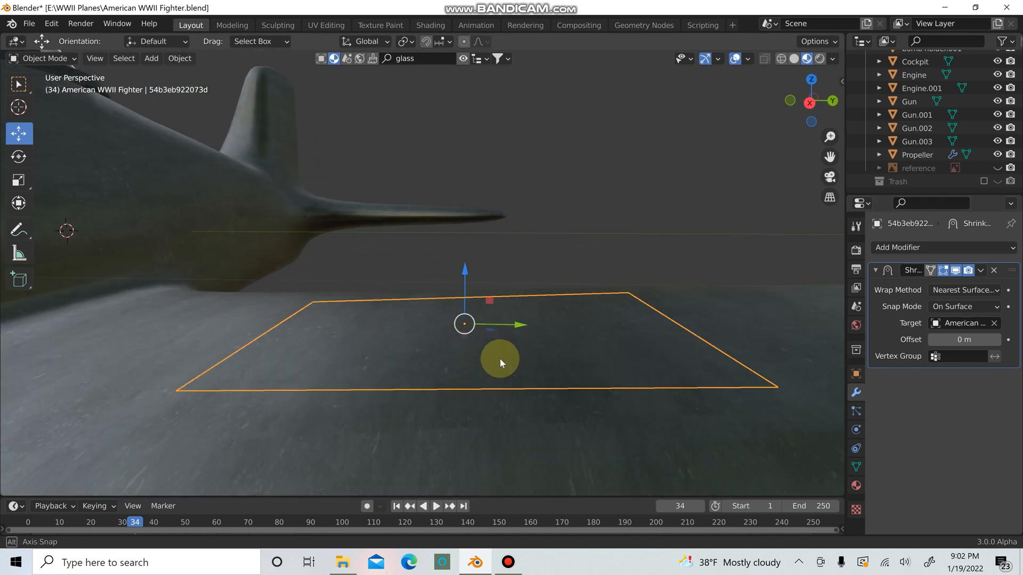
left_click(963, 341)
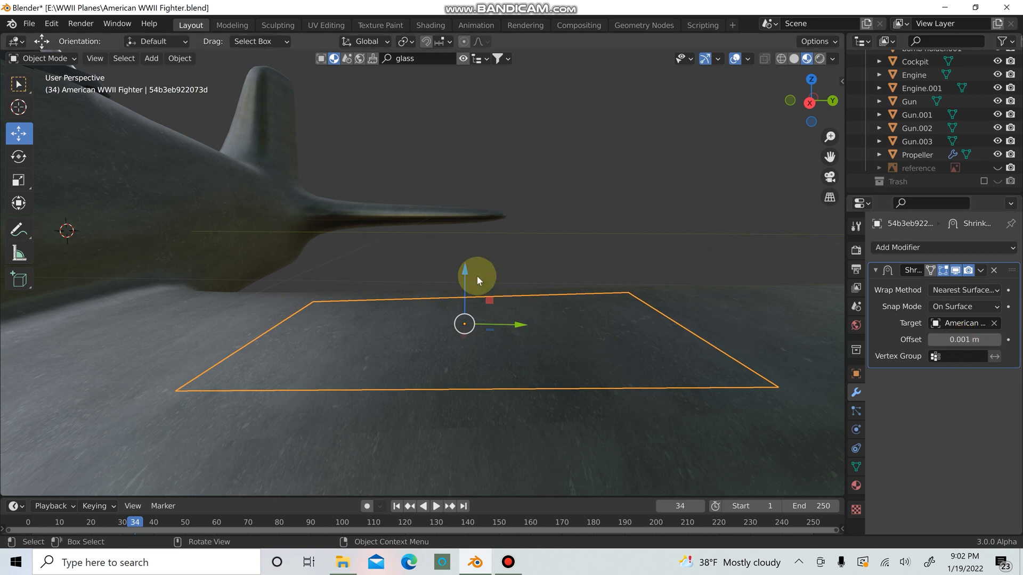
left_click_drag(462, 275, 477, 233)
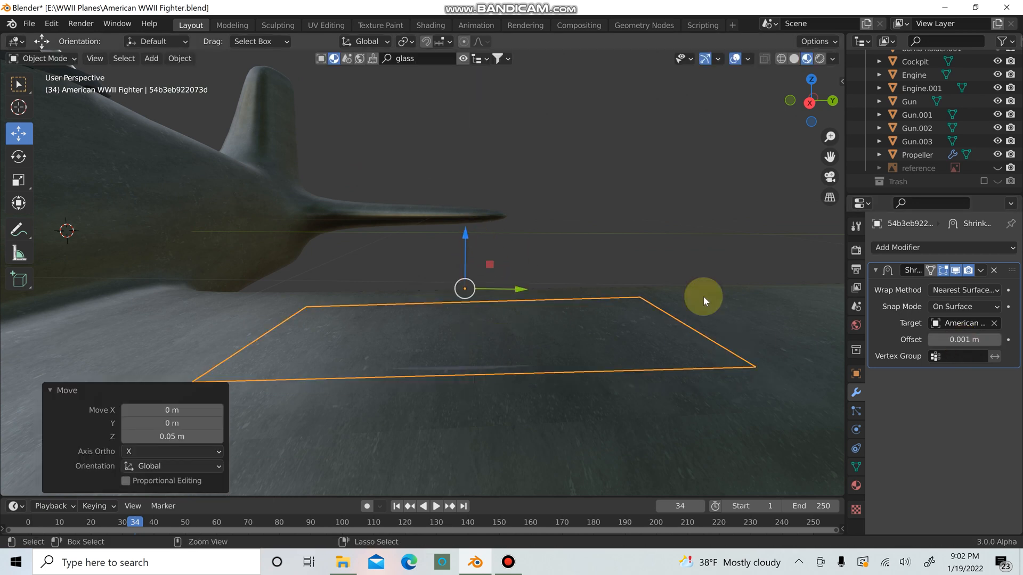
key("ctrl+z")
left_click(950, 340)
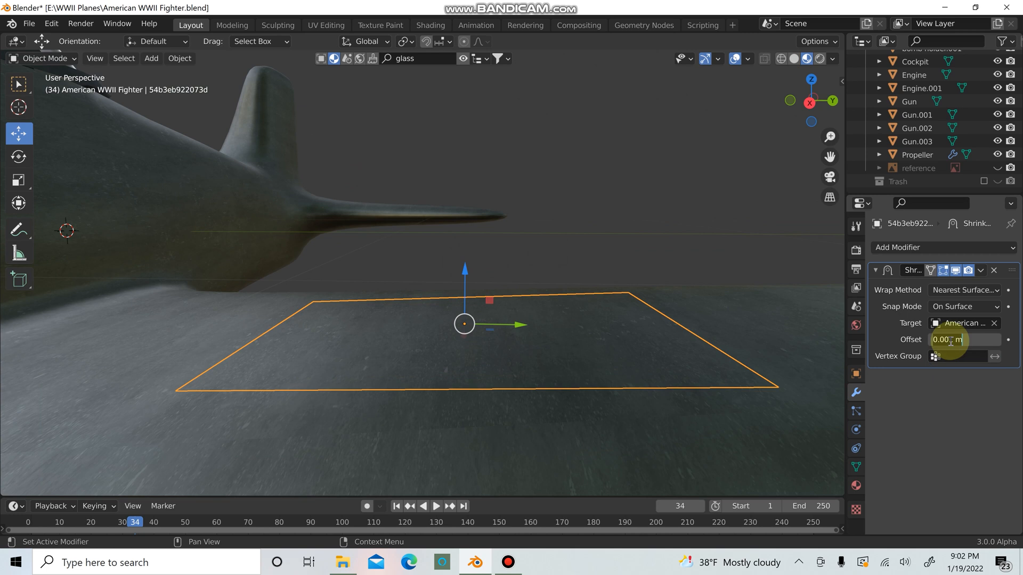
key("Return")
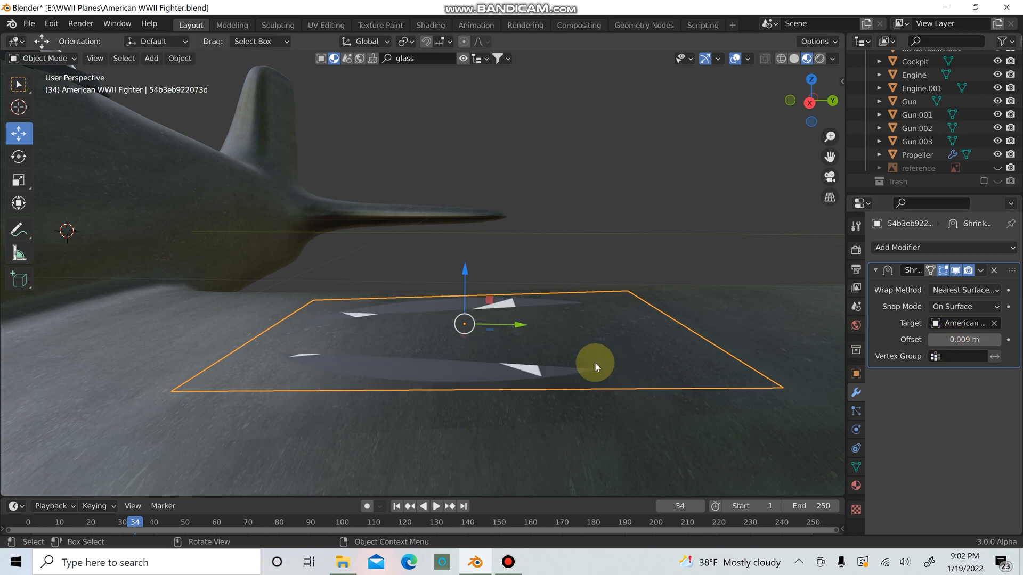
Rotate the star plane about -0.5° in right view and raise it about 0.013 m above the wing surface
key("KP_3")
scroll(593, 337, "up", 3)
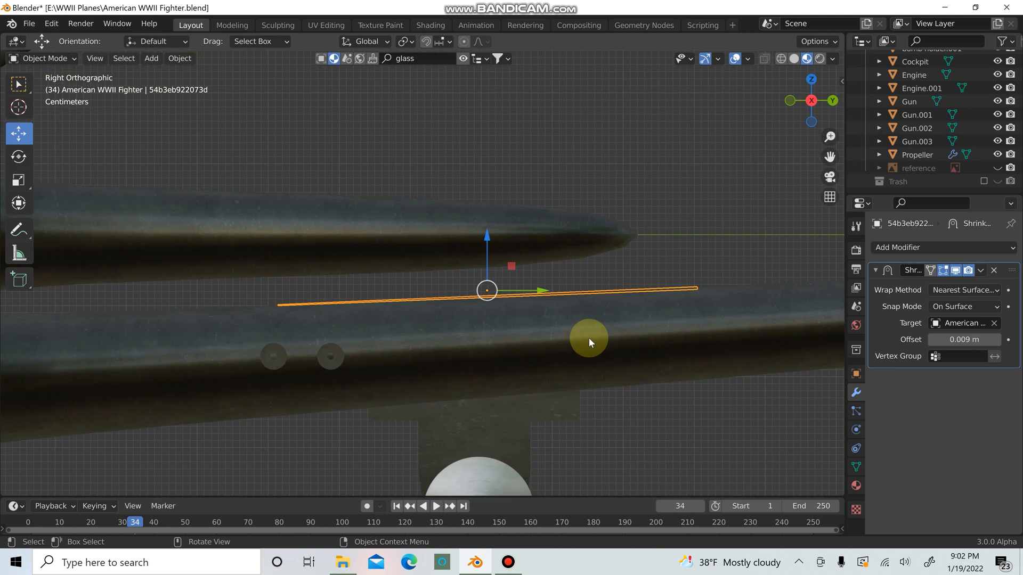
key("r")
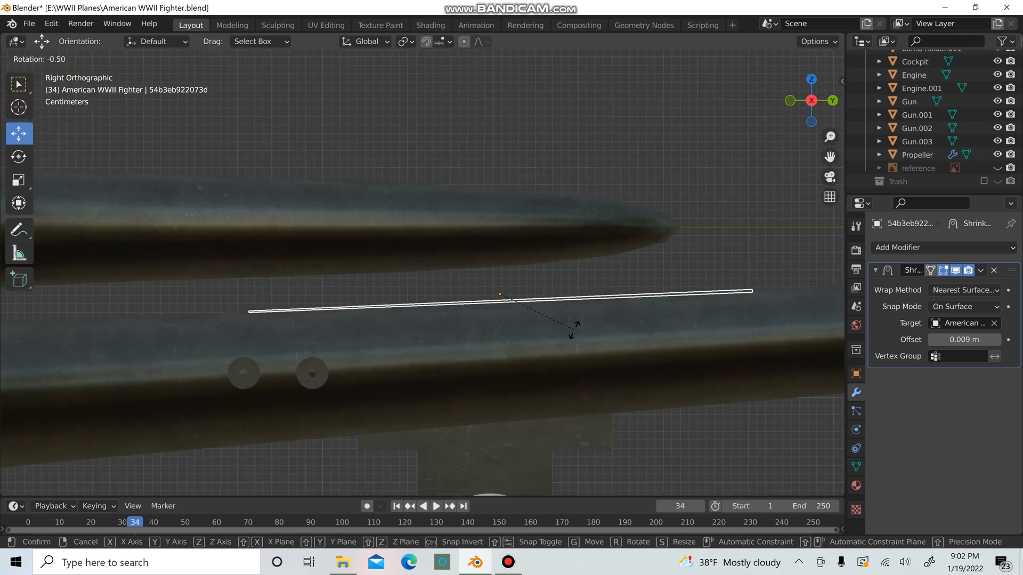
left_click(572, 334)
middle_click_drag(571, 329, 559, 366)
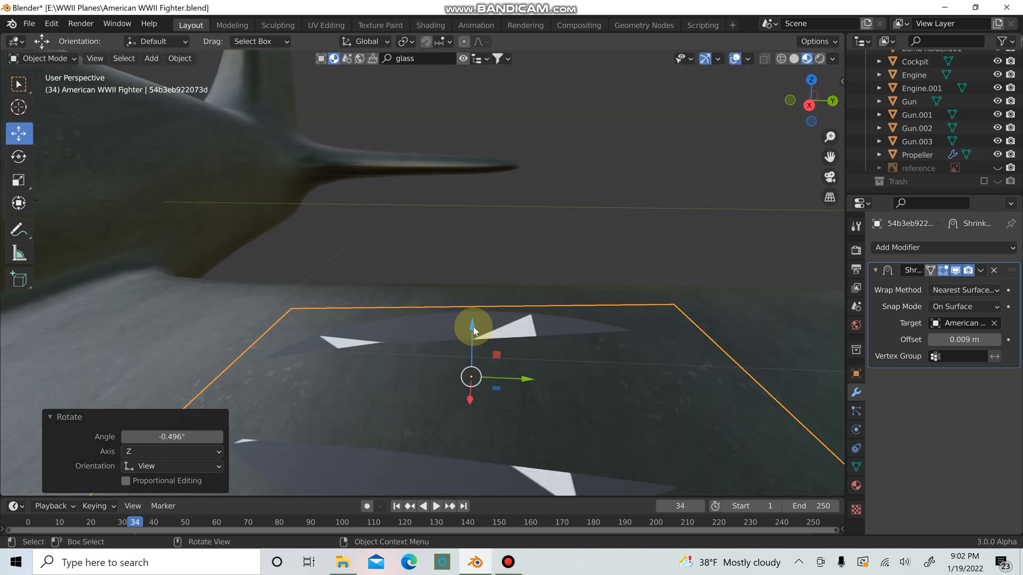
mouse_move(472, 326)
left_mouse_down()
mouse_move(472, 304)
mouse_move(470, 312)
left_mouse_up()
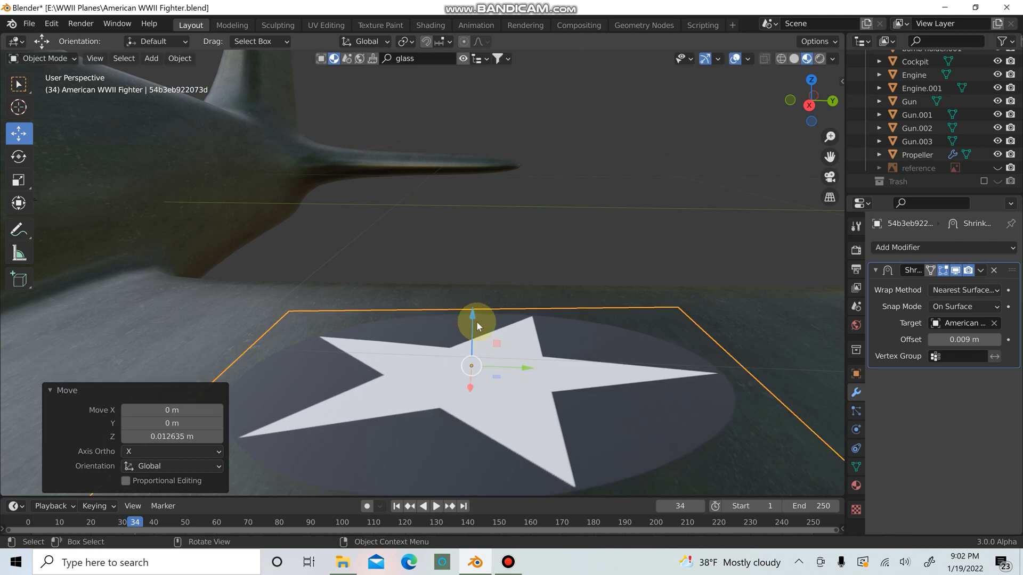
In top view, scale the star plane down to about 0.86 of its size
middle_click_drag(476, 322, 450, 290)
left_click(520, 202)
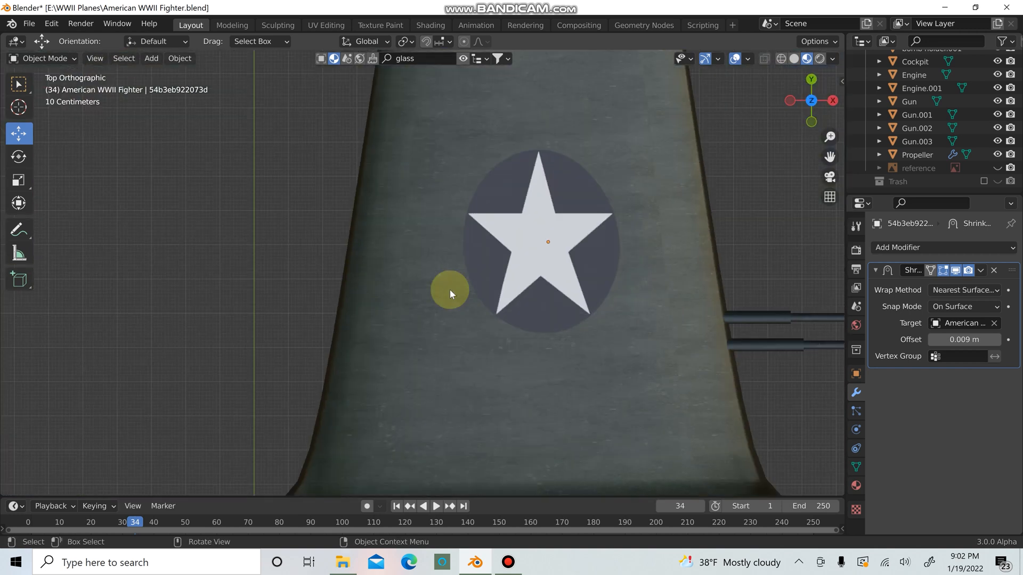
scroll(450, 290, "down", 3)
left_click(457, 269)
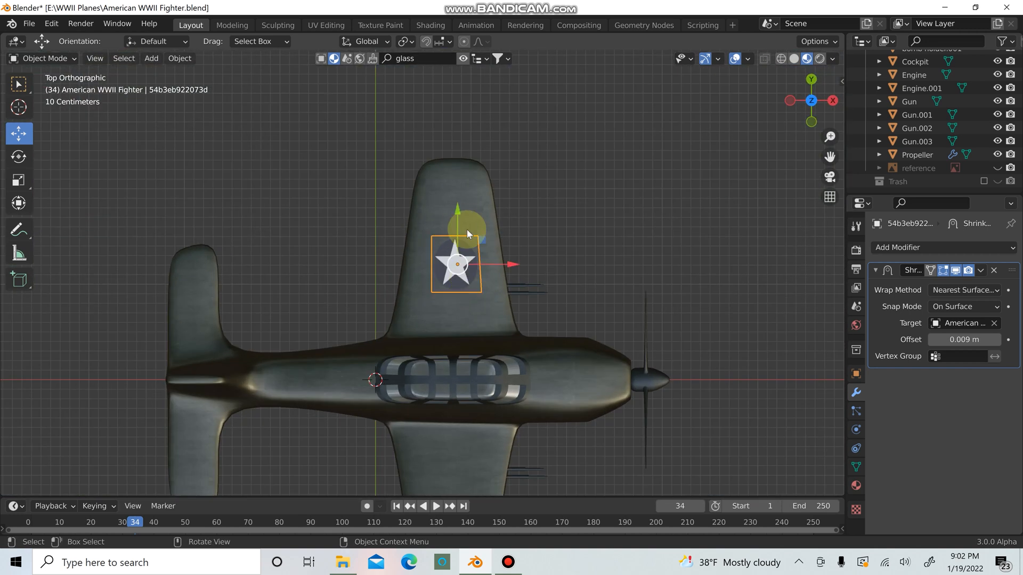
key("s")
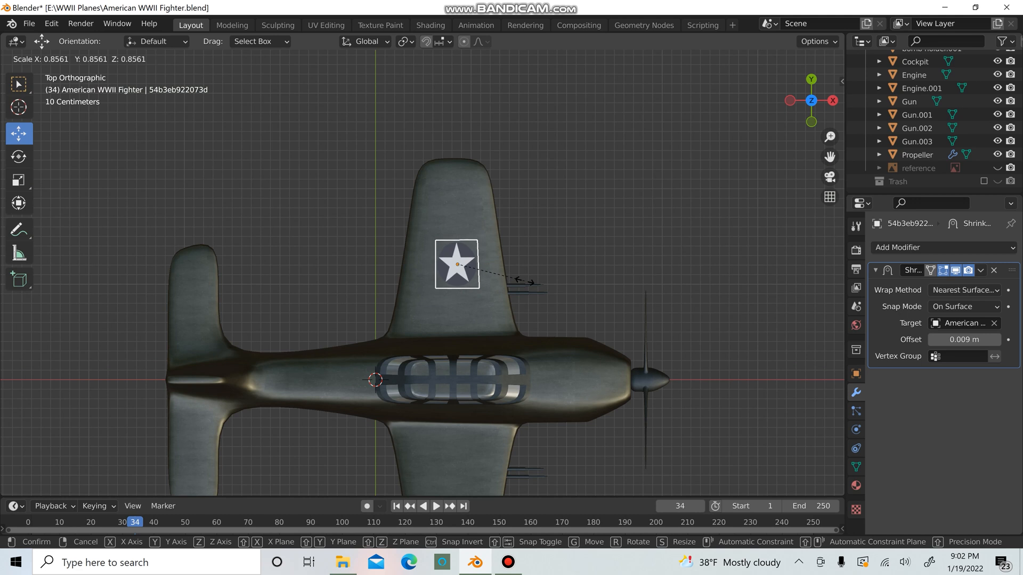
left_click(524, 280)
Center the star on the wing by moving it about -0.058 m along X, and enlarge it by about 1.11
scroll(685, 338, "down", 3)
middle_click_drag(633, 360, 445, 314)
scroll(545, 318, "up", 6)
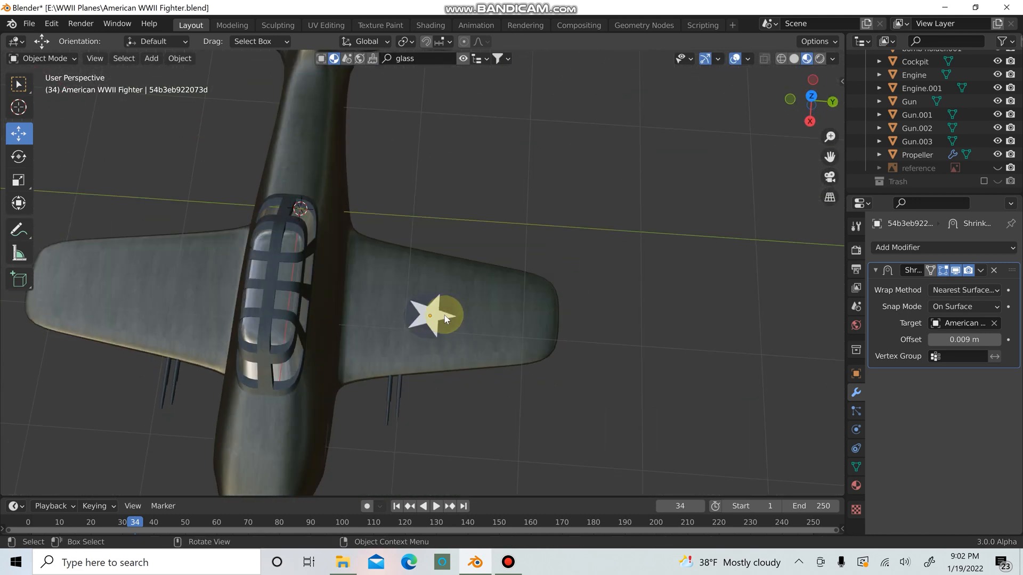
key("KP_7")
left_click(462, 281)
key("g")
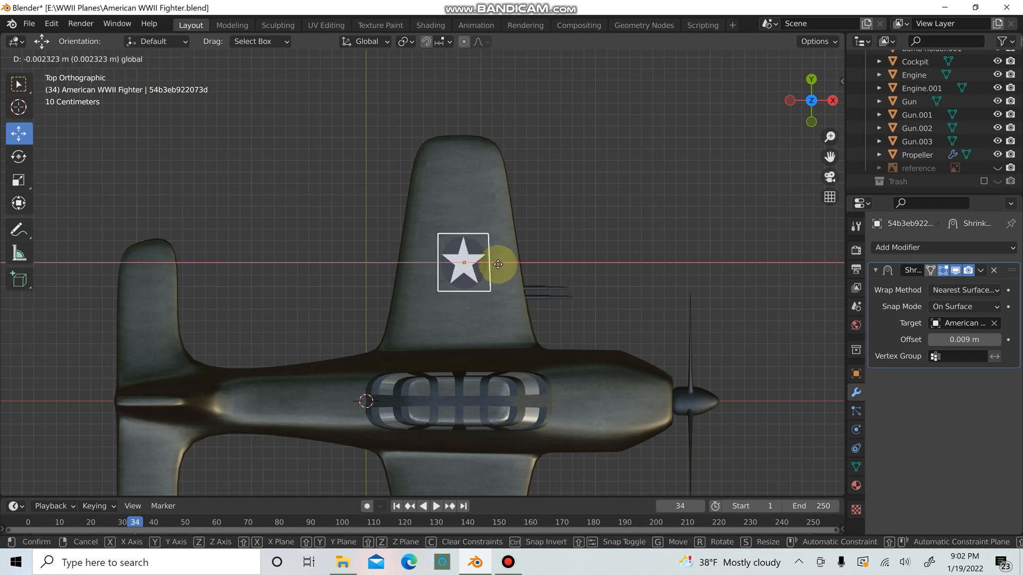
left_click(497, 264)
key("s")
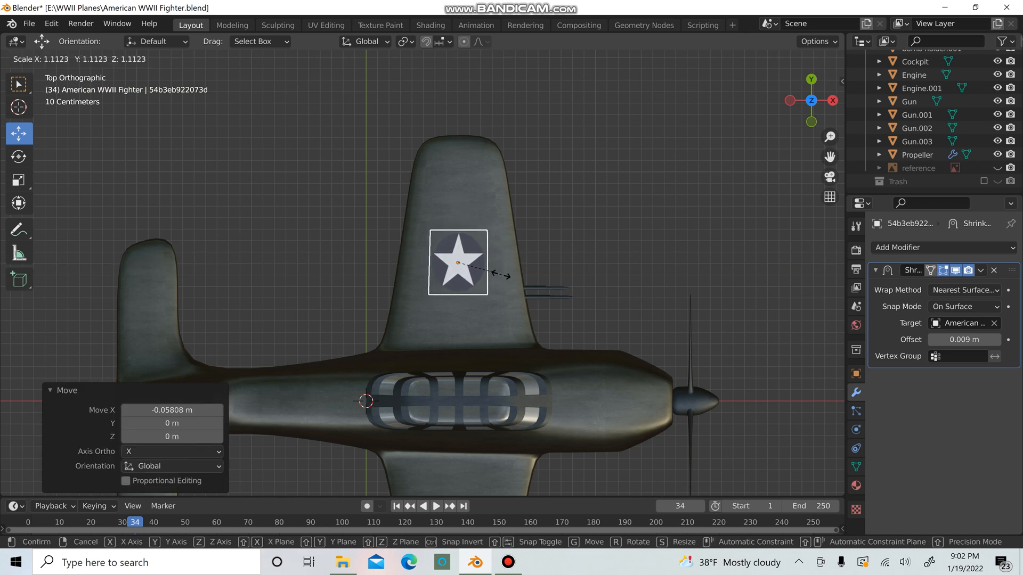
left_click(504, 275)
left_click(476, 277)
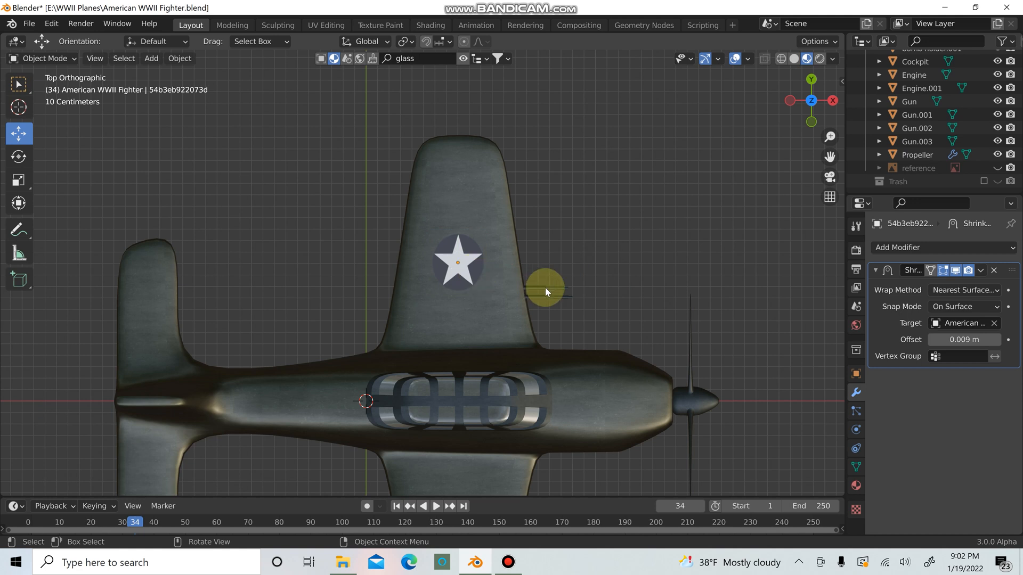
Duplicate the star plane and move the copy about -2.24 m along Y onto the opposite wing
scroll(511, 293, "down", 3)
scroll(463, 277, "up", 1)
left_click(455, 267)
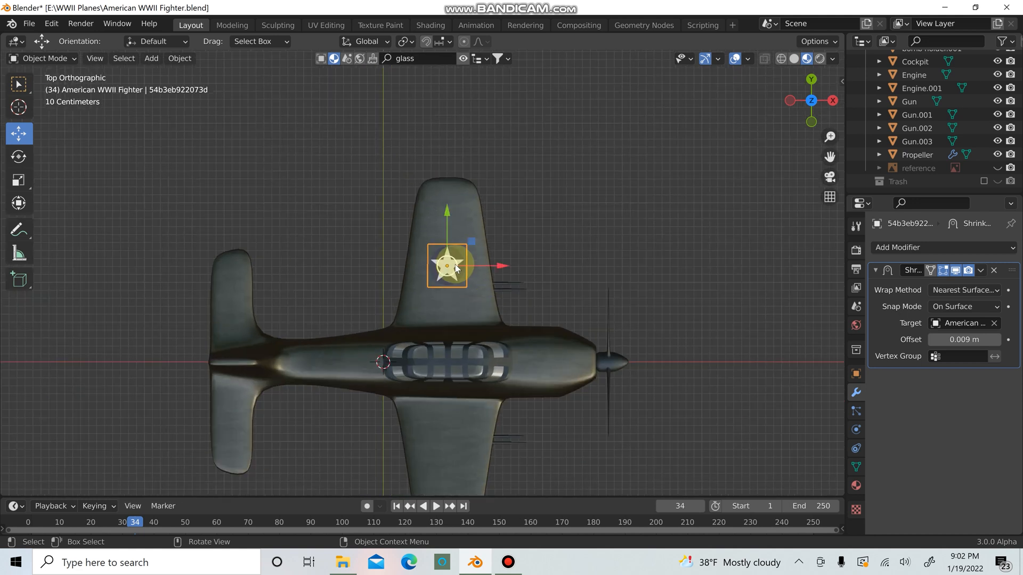
middle_click_drag(529, 246, 545, 185, "shift")
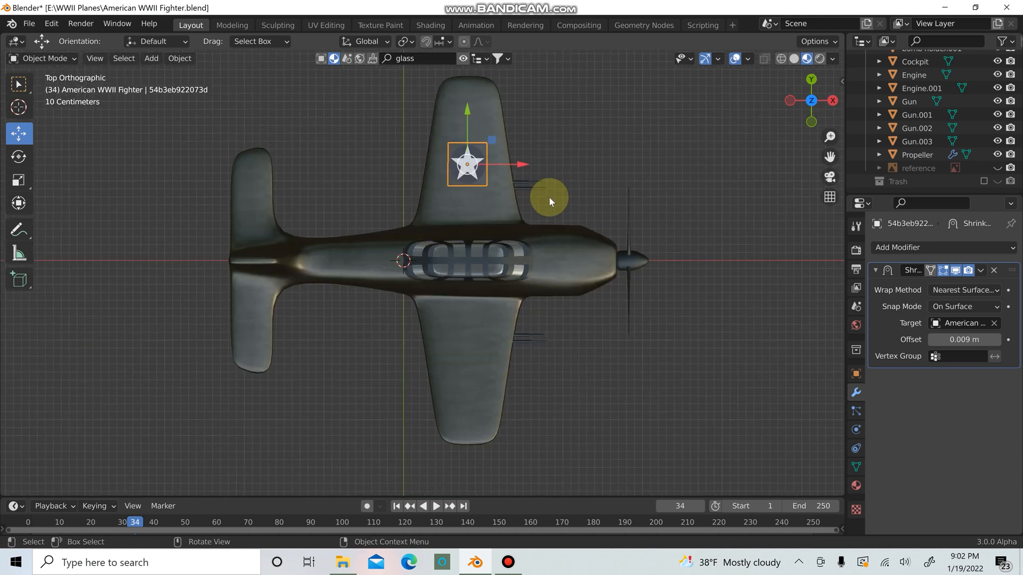
key("shift+d")
key("y")
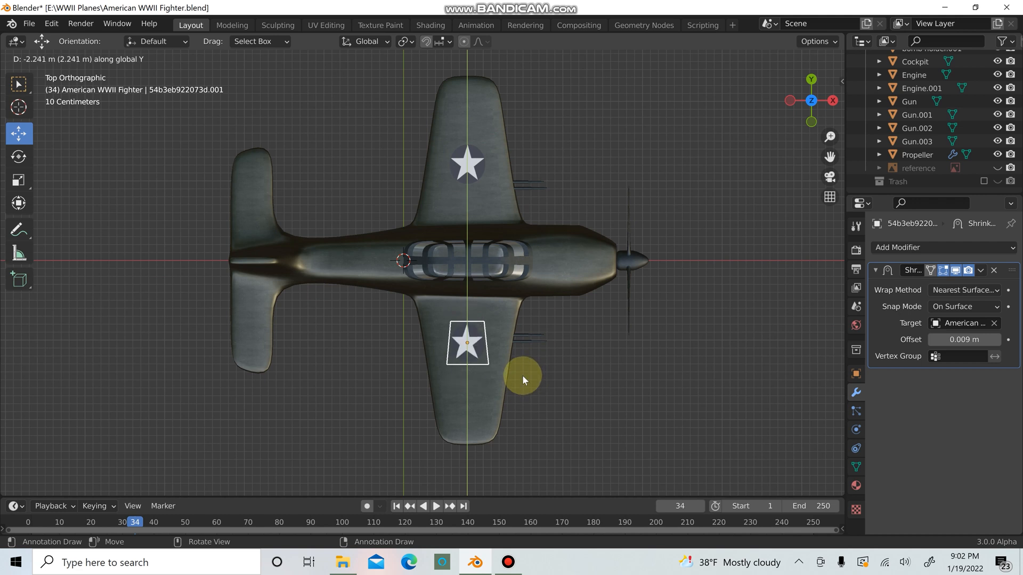
left_click(522, 375)
Nudge the duplicated star plane about -0.067 m along Y on its wing
middle_click_drag(554, 382, 393, 328)
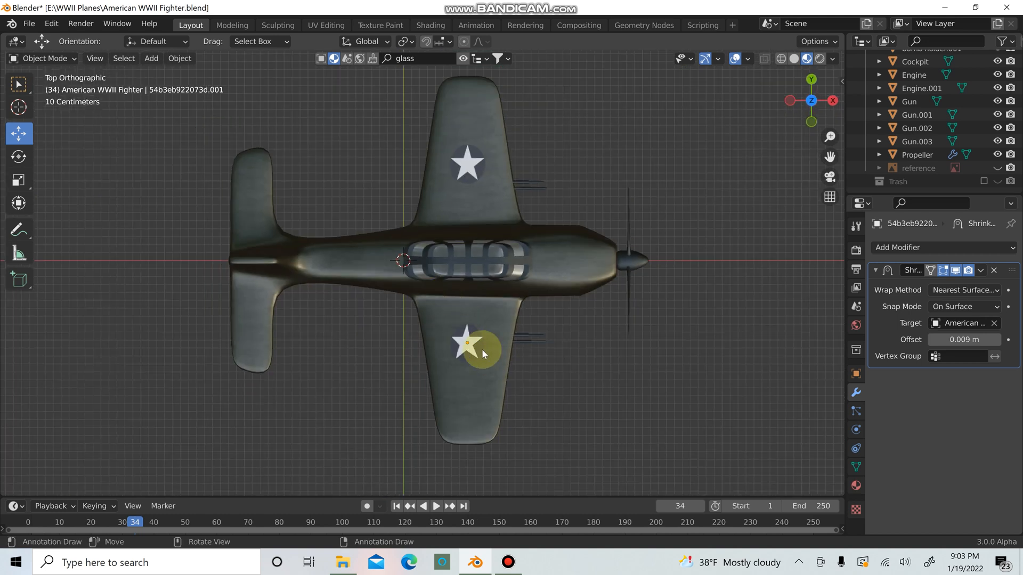
left_click(483, 343)
left_click_drag(472, 296, 471, 303)
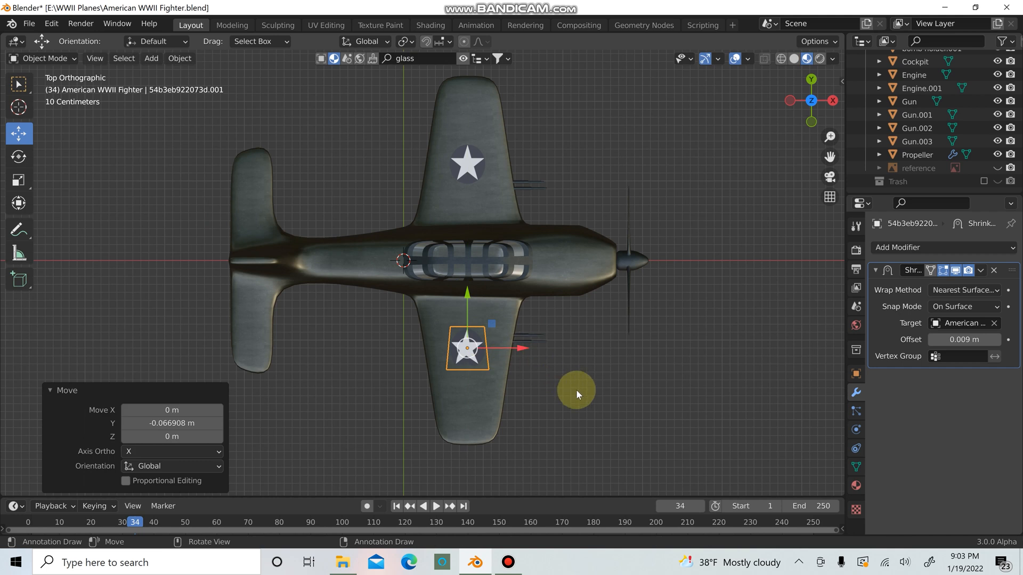
key("r")
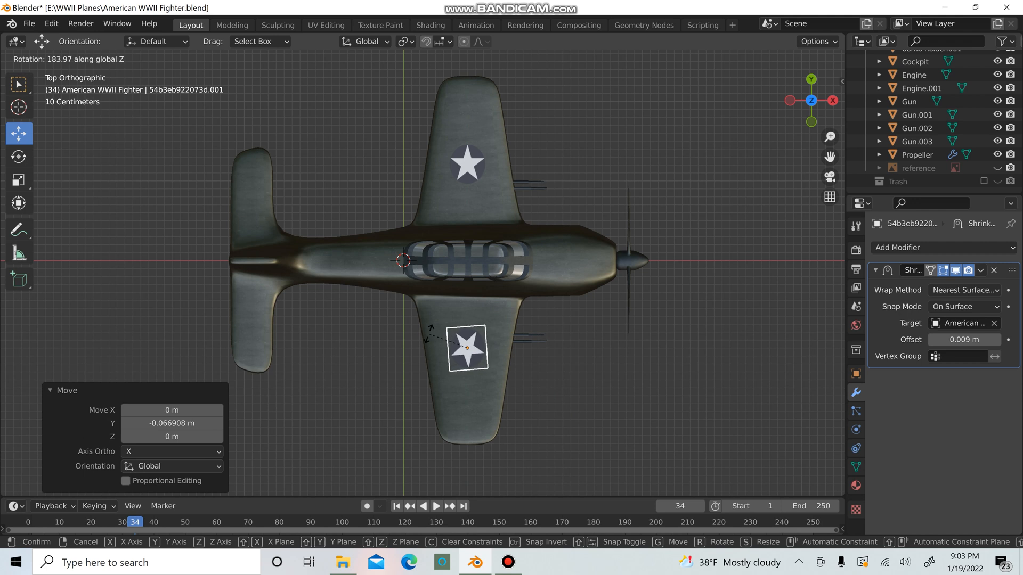
left_click(429, 333)
key("ctrl+z")
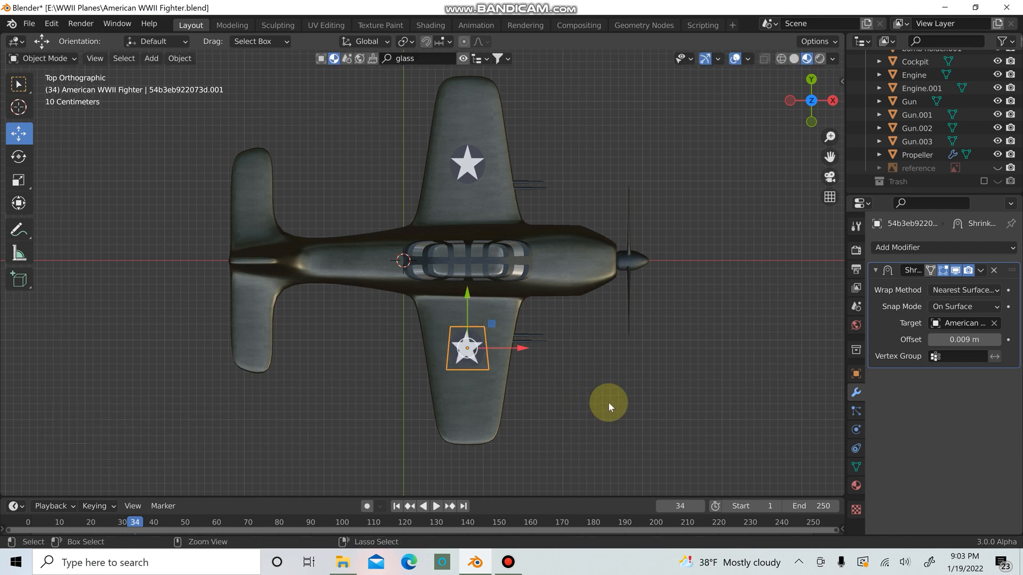
Rotate the duplicated star plane about 180° around Z so it mirrors the opposite wing's star
scroll(596, 400, "up", 1)
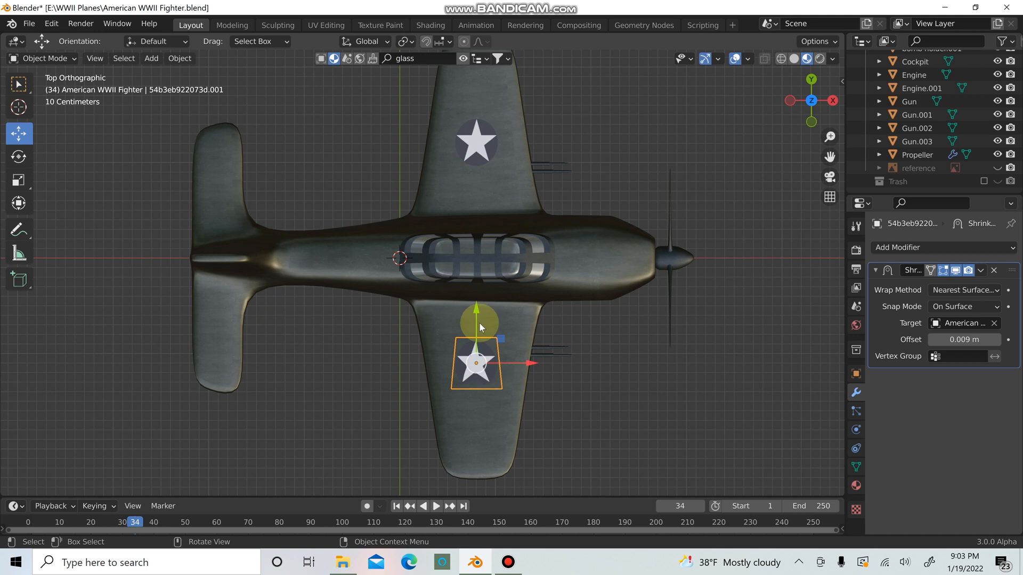
key("r")
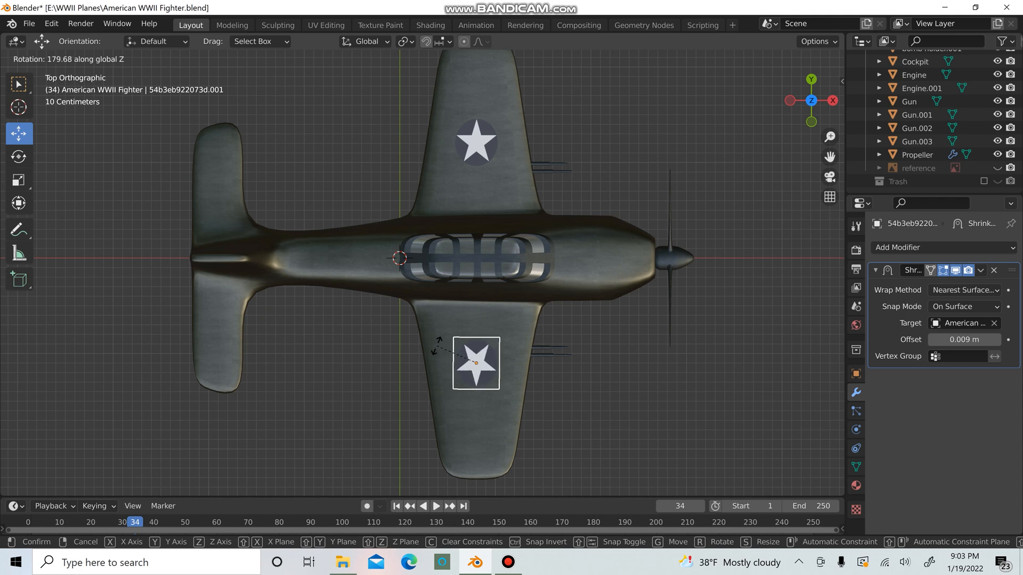
left_click(435, 344)
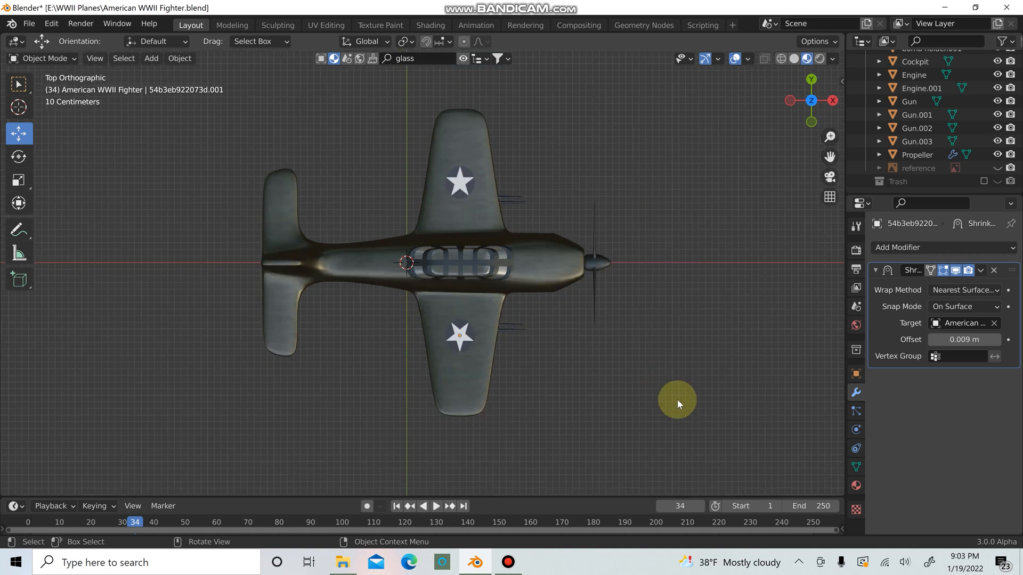
middle_click_drag(677, 398, 506, 310)
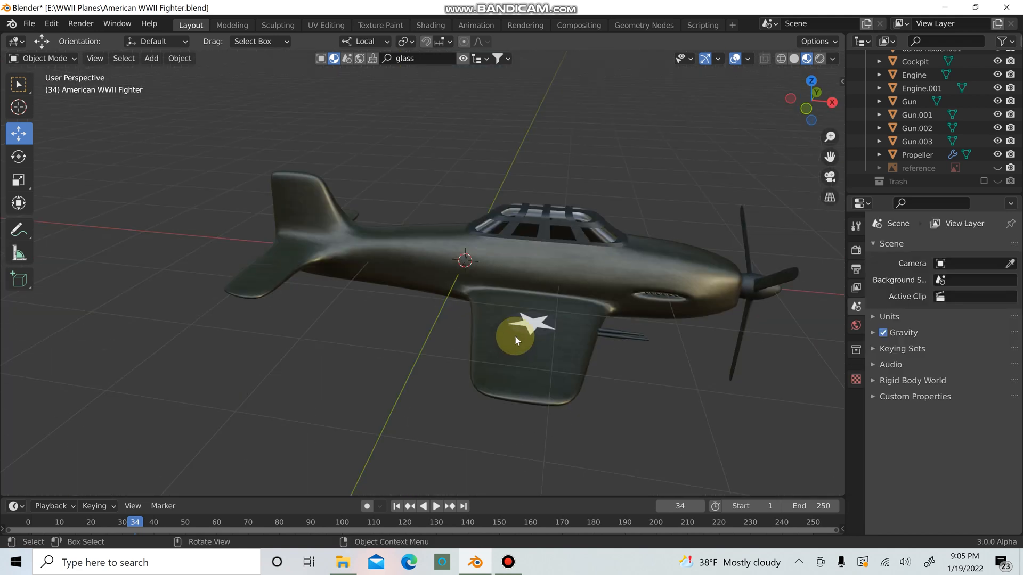
middle_click_drag(515, 334, 497, 269)
left_click(349, 259)
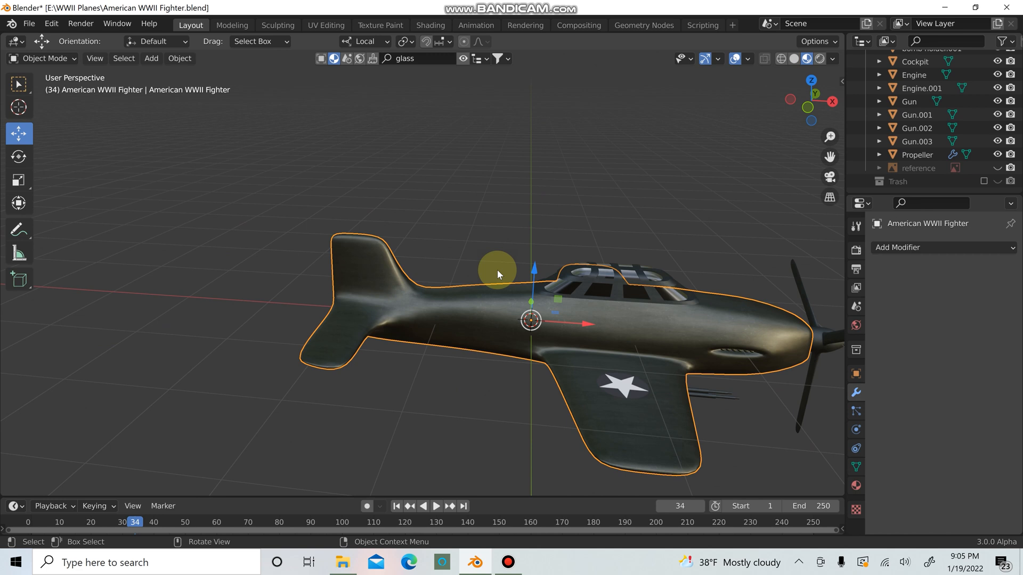
left_click(508, 562)
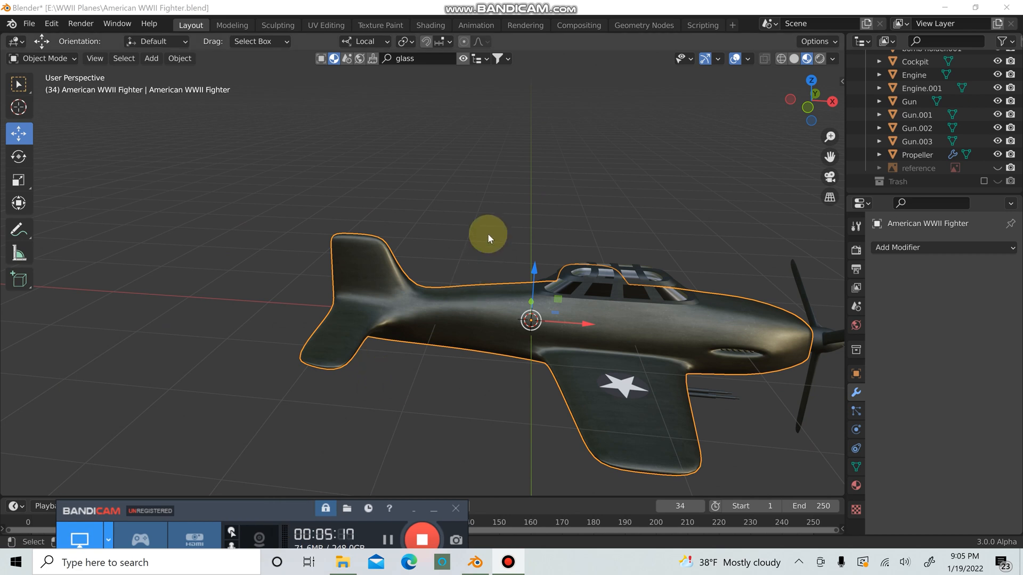
left_click(368, 369)
In front view, add a text object, set its X rotation to 90° and move it about -2.17 m along X
key("KP_1")
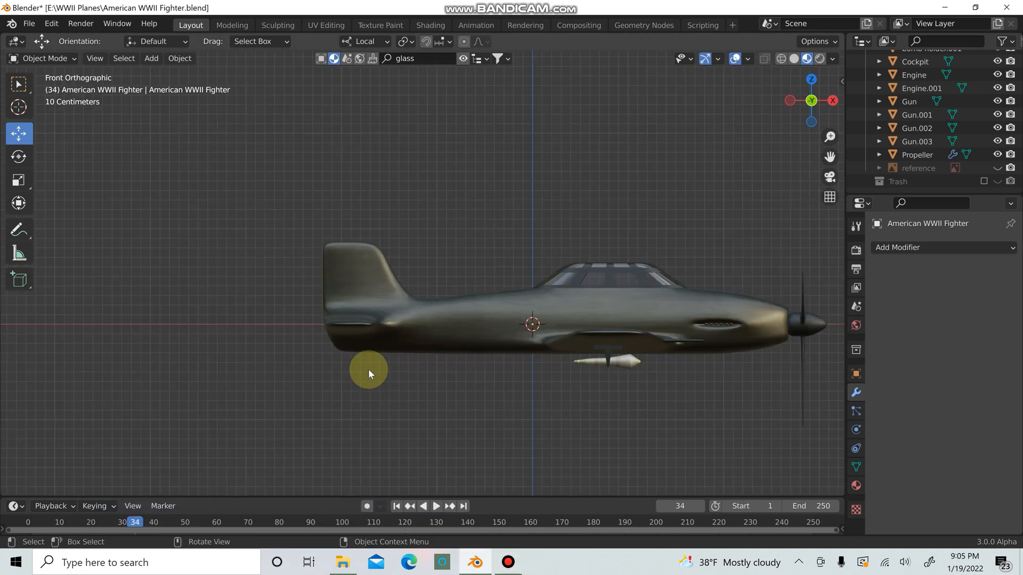
key("shift+a")
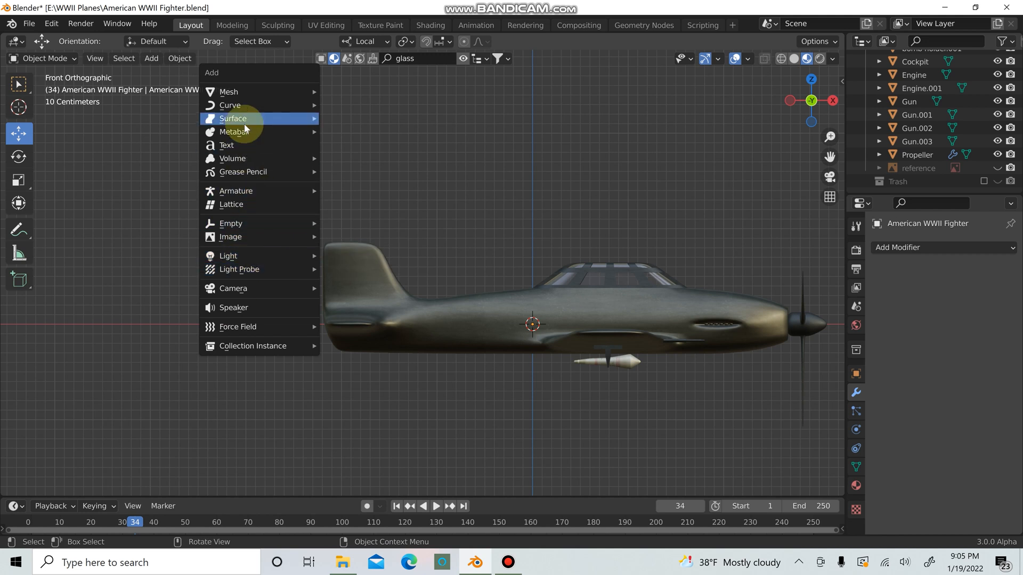
left_click(235, 146)
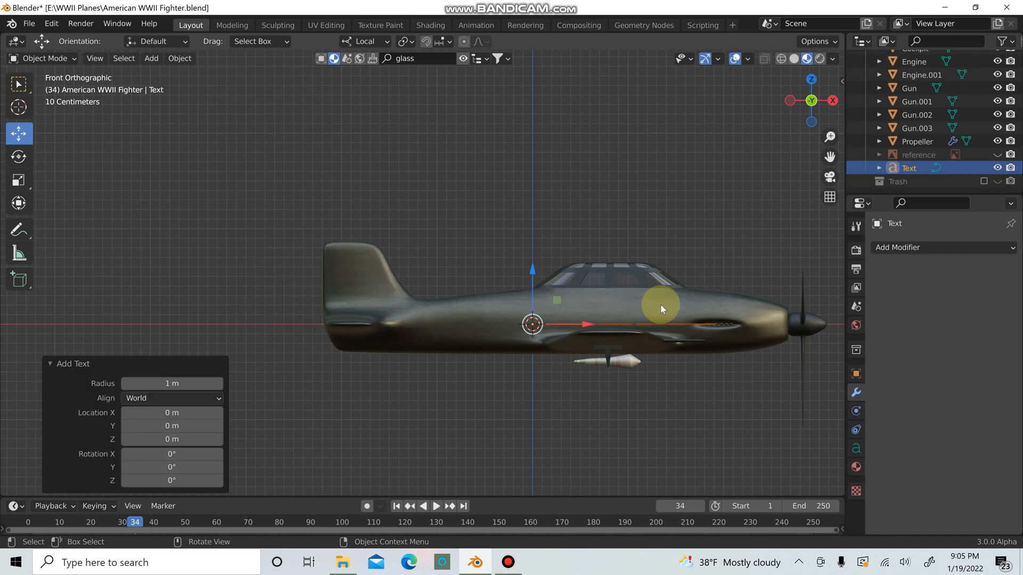
key("n")
double_click(751, 163)
type("90")
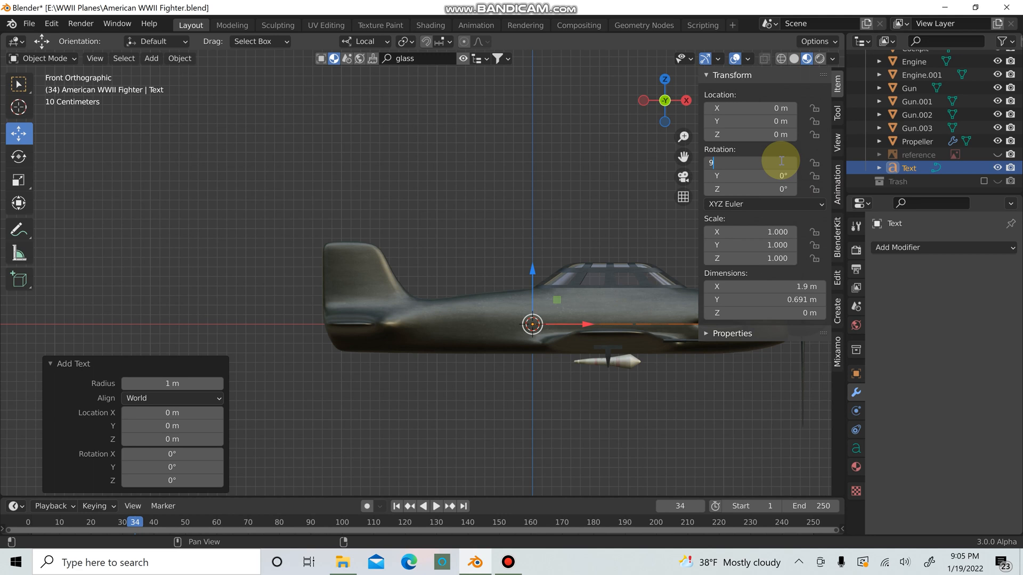
key("Return")
left_click_drag(591, 324, 373, 340)
Replace the text object's default wording with 1994
key("Tab")
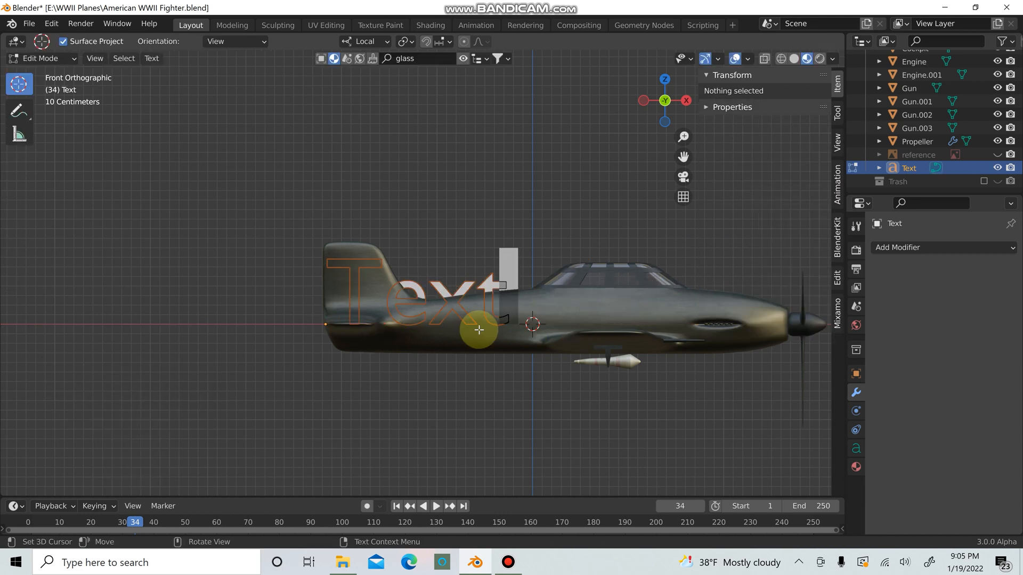
key("BackSpace")
key("BackSpace")
key("BackSpace")
key("BackSpace")
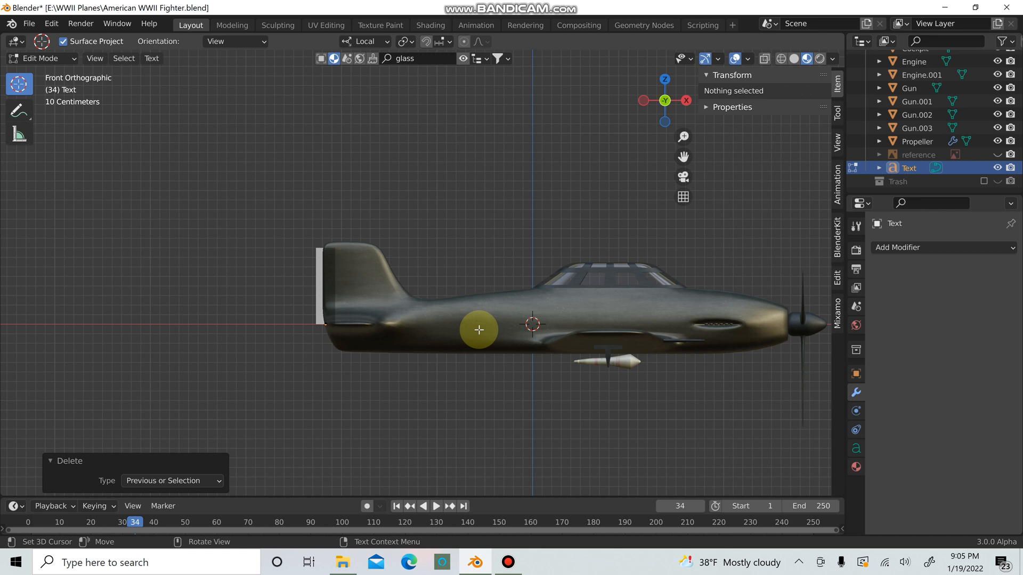
type("1994")
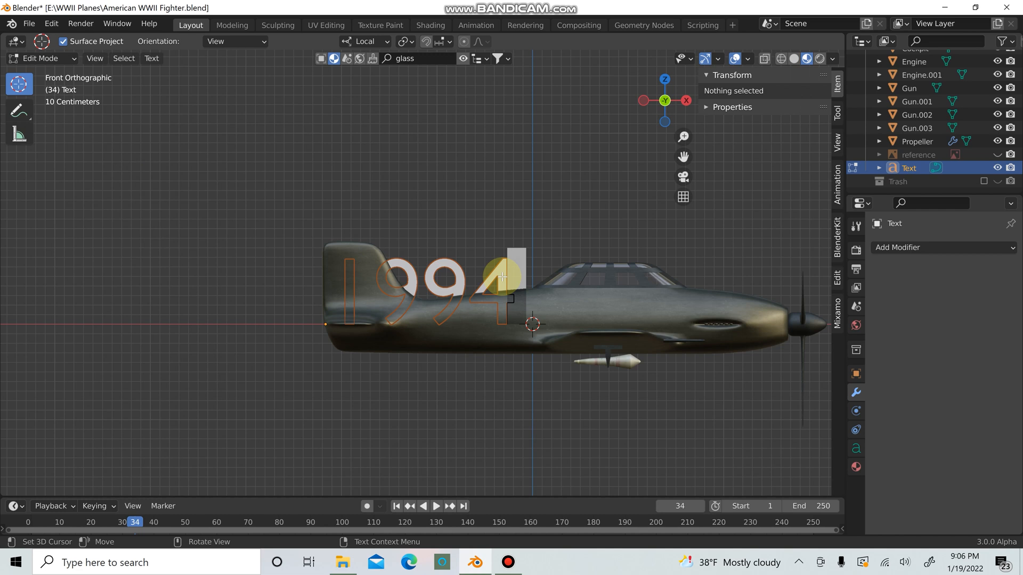
key("Tab")
Set the 1994 text's origin to its geometry and scale the text down to about 0.3
right_click(450, 314)
mouse_move(450, 314)
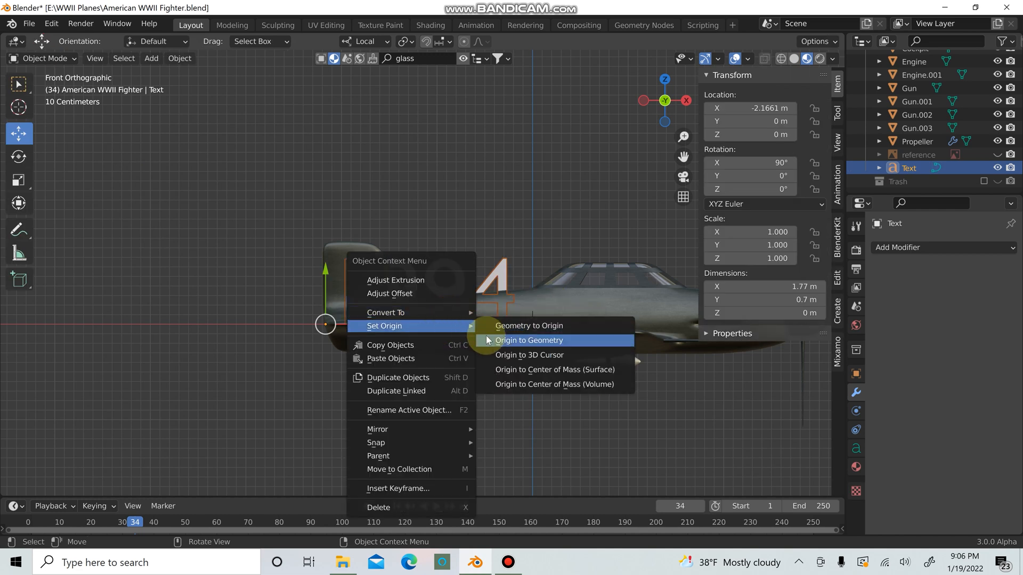
left_click(503, 342)
key("s")
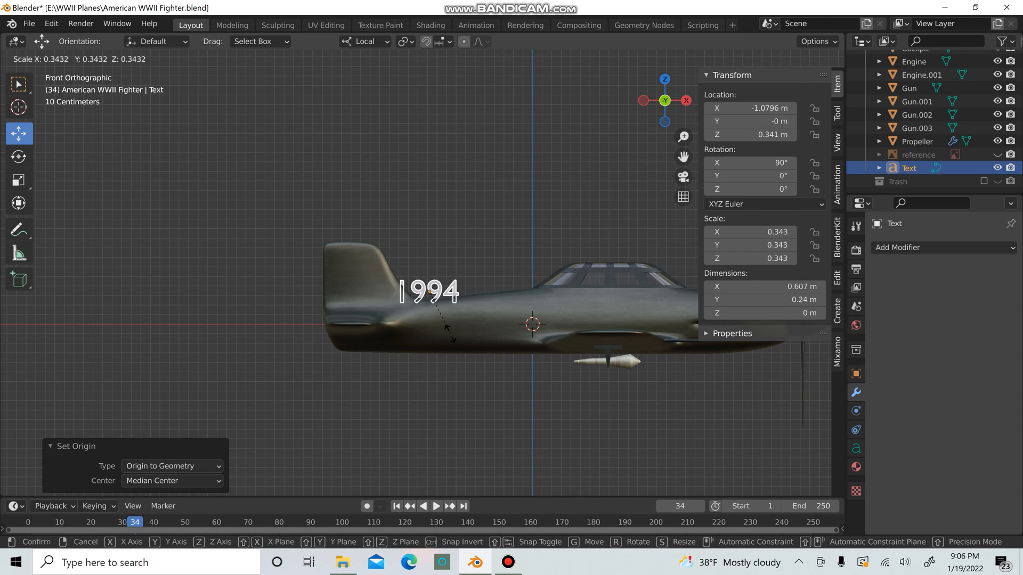
left_click(443, 329)
Lower the 1994 text to about 0.082 m in Z and shrink it further by about 0.535
left_click_drag(429, 238, 427, 263)
key("s")
left_click(457, 357)
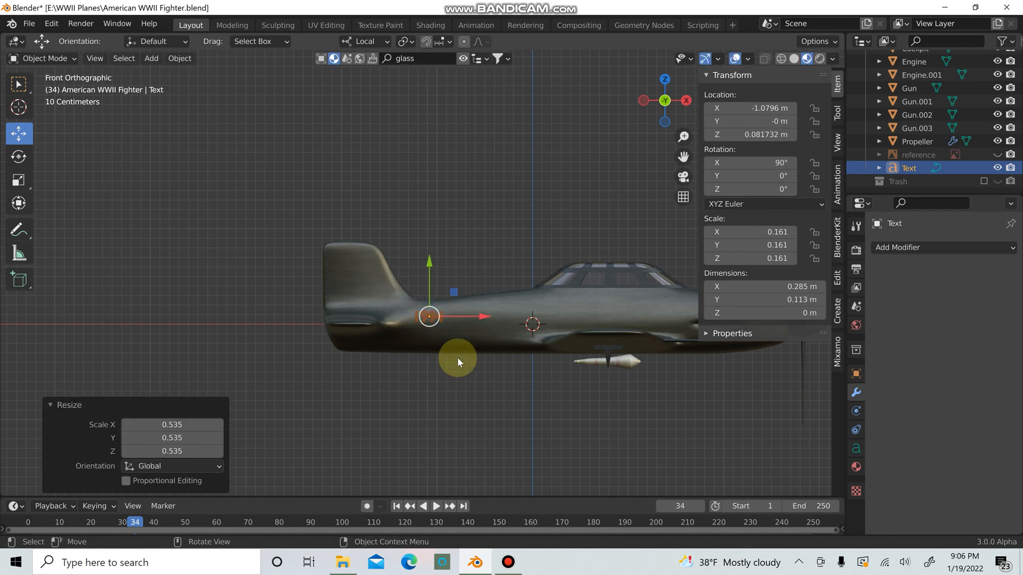
Move the text onto the upper tail fin at about X -1.995 m, Z 0.73 m, and offset it about -0.089 m along Y
scroll(457, 357, "up", 3)
left_click_drag(472, 361, 240, 182)
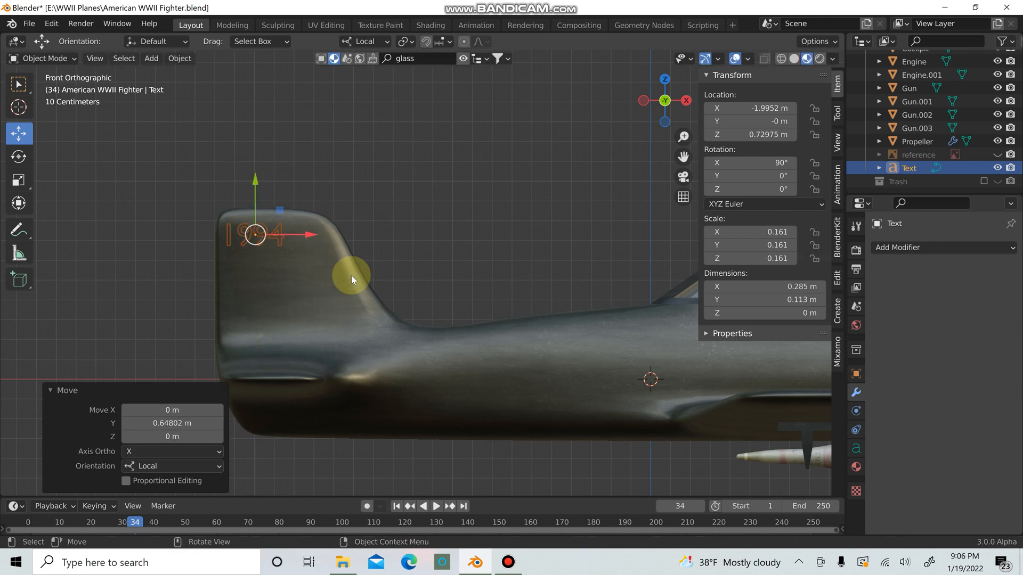
middle_click_drag(350, 276, 480, 300)
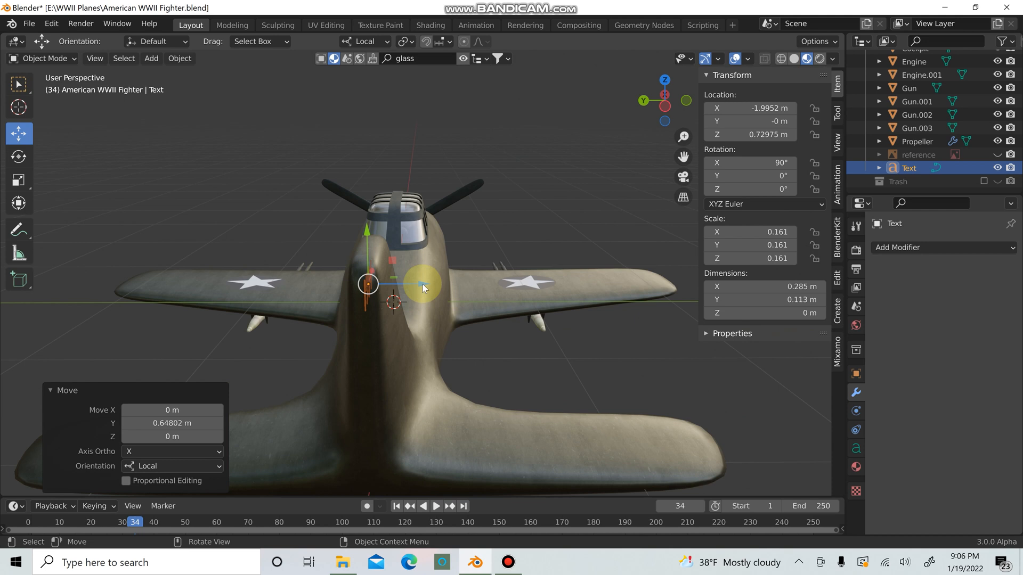
left_click_drag(424, 288, 458, 286)
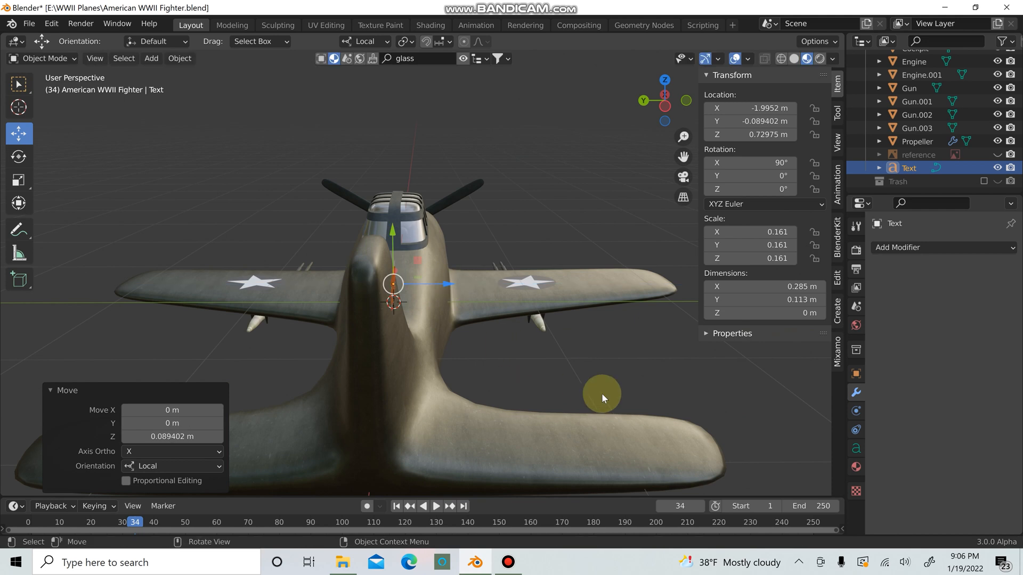
Convert the 1994 text object to a mesh
key("Tab")
middle_click_drag(479, 315, 475, 315)
key("Tab")
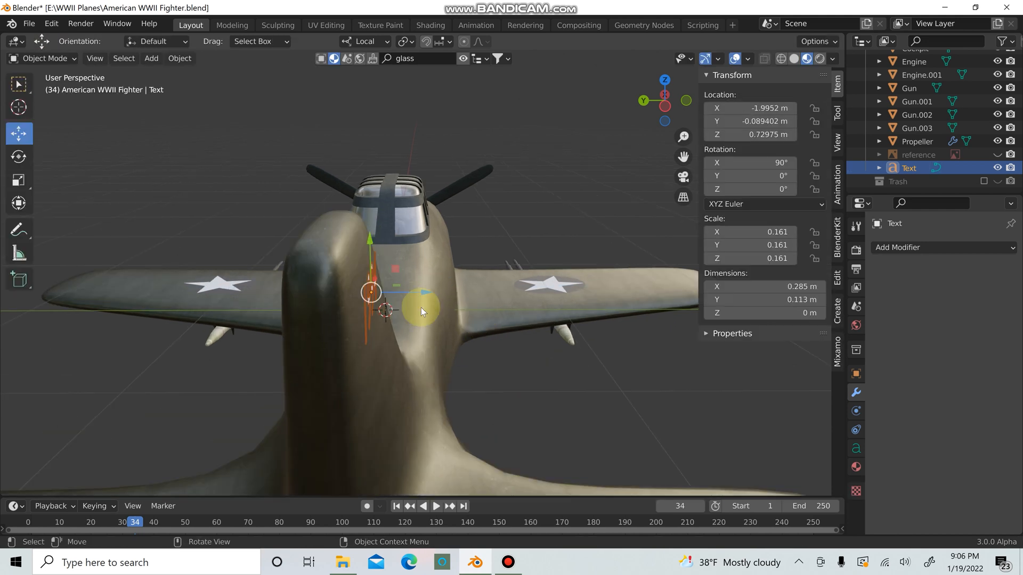
right_click(421, 308)
mouse_move(407, 303)
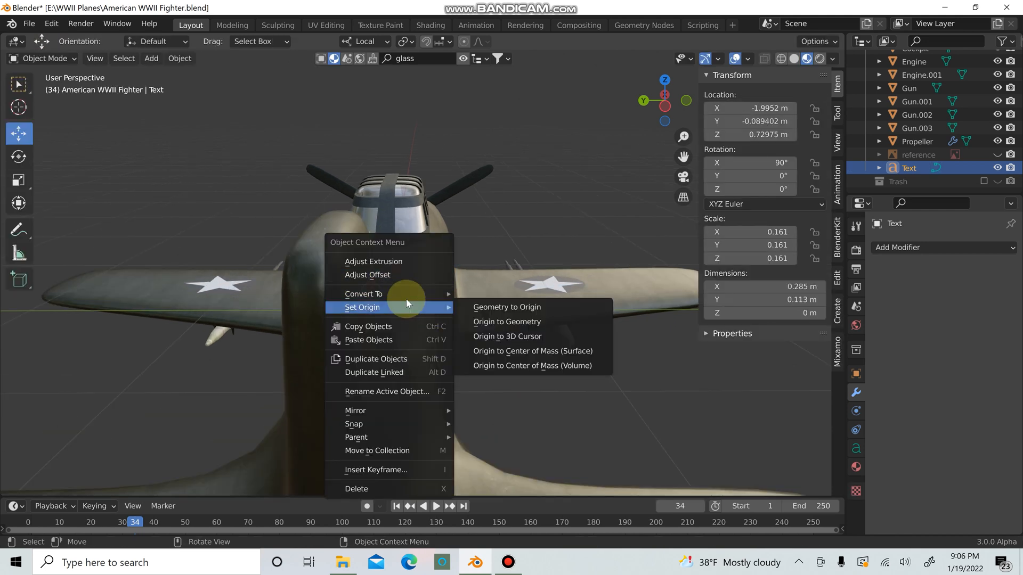
left_click(469, 307)
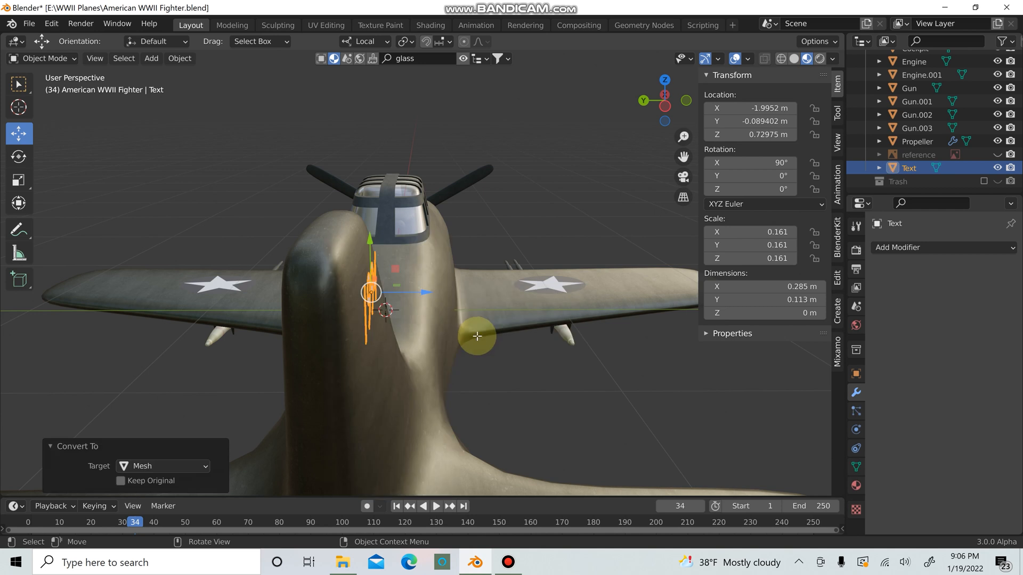
Extrude the 1994 mesh to a thickness of about 0.011 m
key("Tab")
key("e")
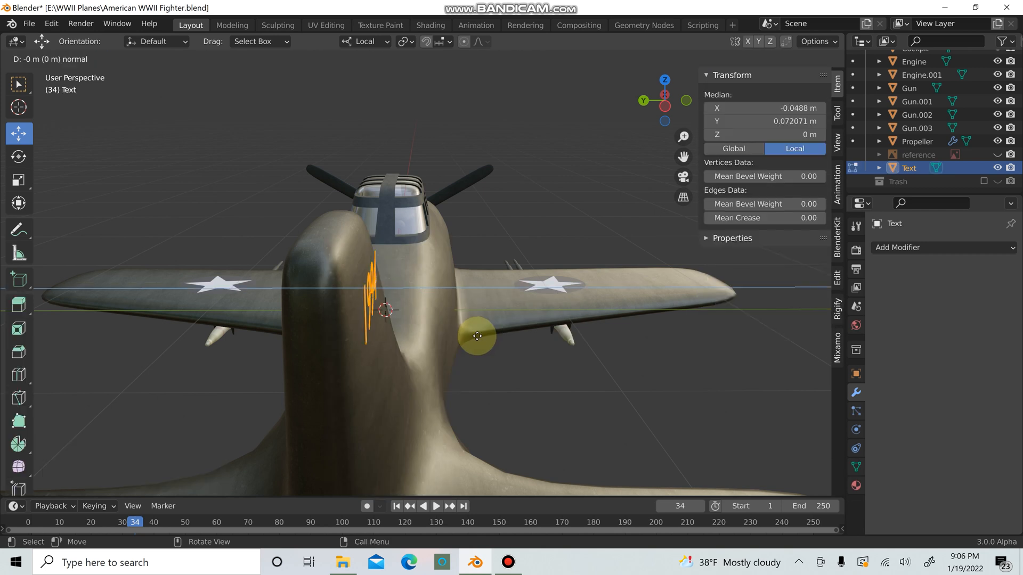
key("z")
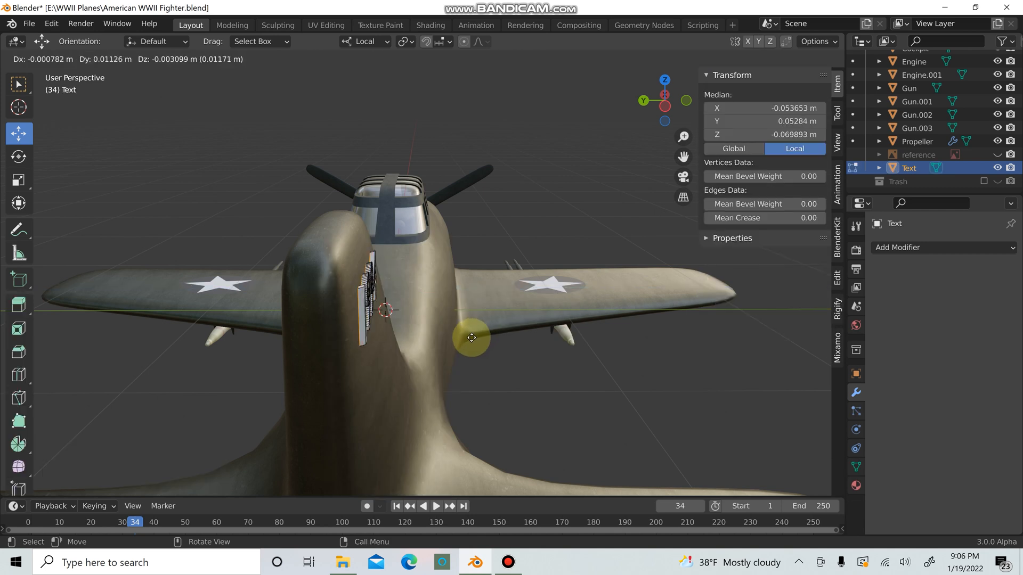
left_click(472, 338)
key("Tab")
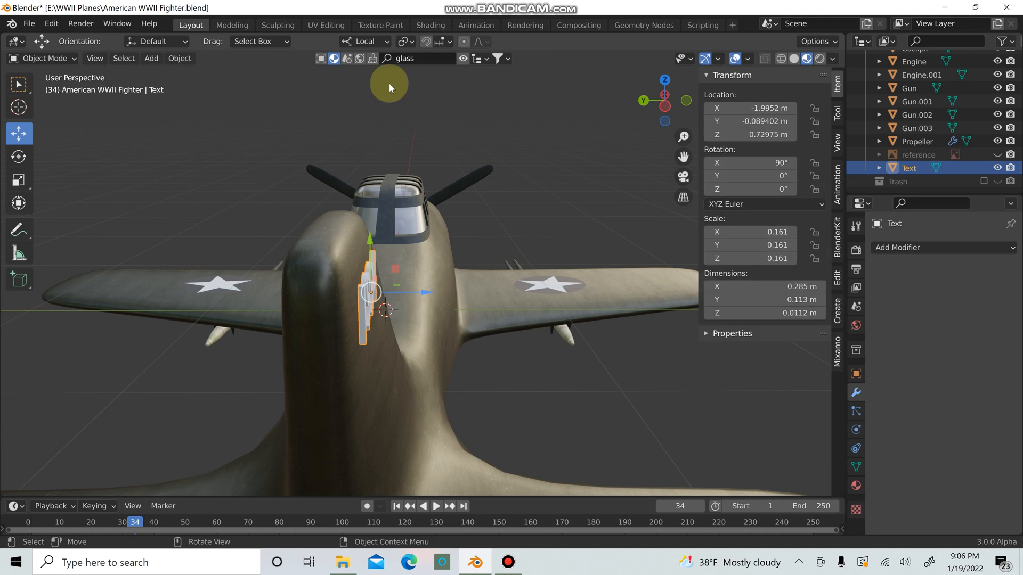
Set the transform orientation to Global and scale the 1994 numerals down on the tail fin
left_click(364, 42)
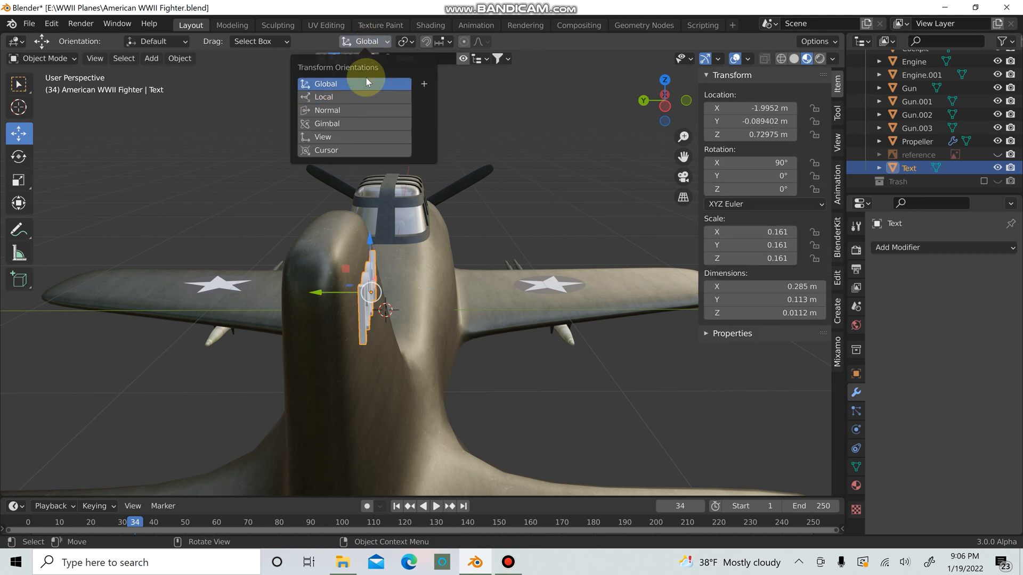
left_click(366, 80)
key("n")
middle_click_drag(503, 324, 405, 330)
key("s")
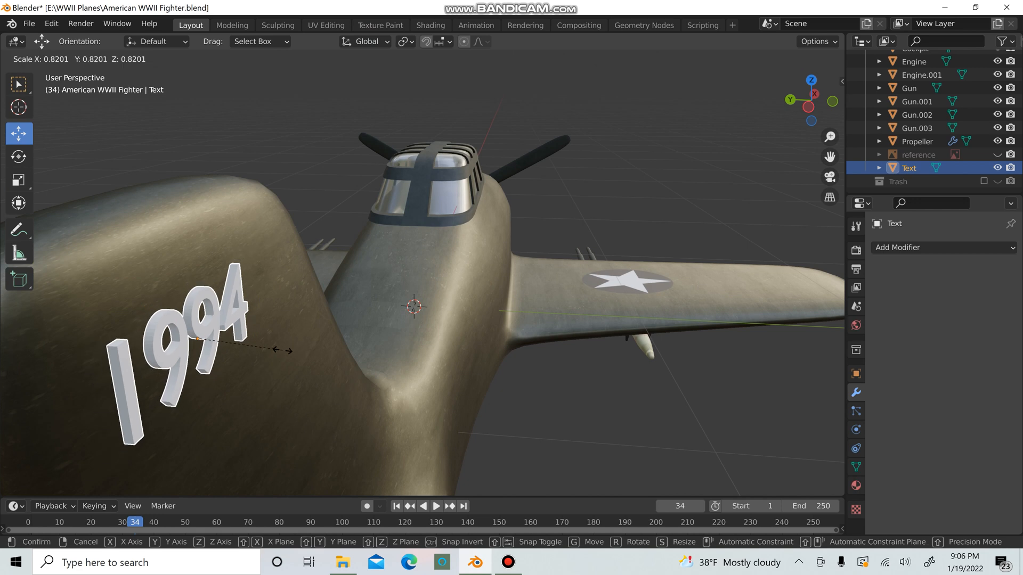
left_click(193, 341)
Shade the 1994 numerals smooth and enable Auto Smooth at 30°
right_click(189, 342)
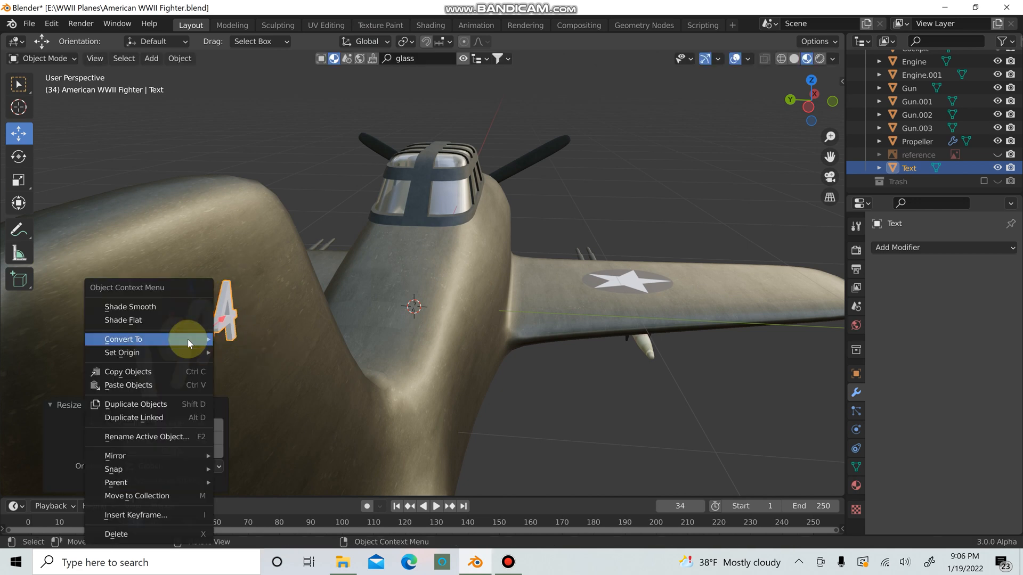
left_click(187, 304)
left_click(855, 466)
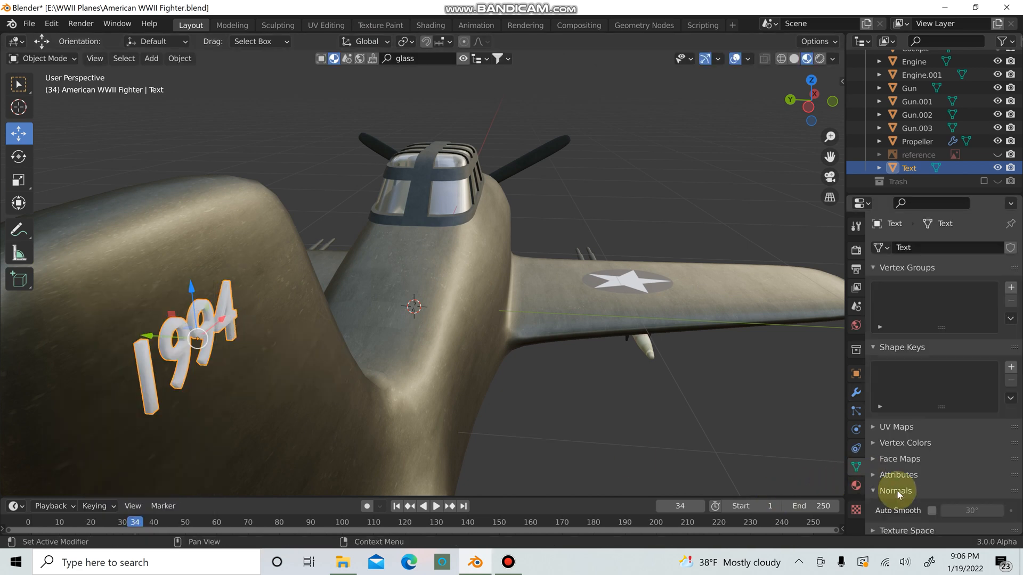
left_click(931, 511)
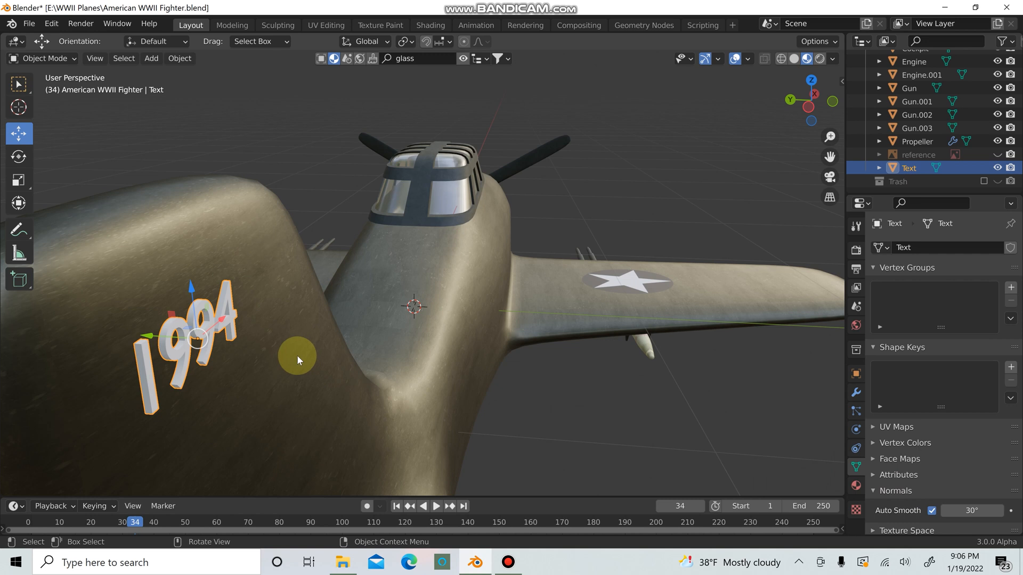
Move the 1994 numerals about 0.02 m along Y toward the tail fin and switch to top view
mouse_move(159, 335)
left_mouse_down()
mouse_move(133, 341)
mouse_move(155, 343)
left_mouse_up()
key("KP_7")
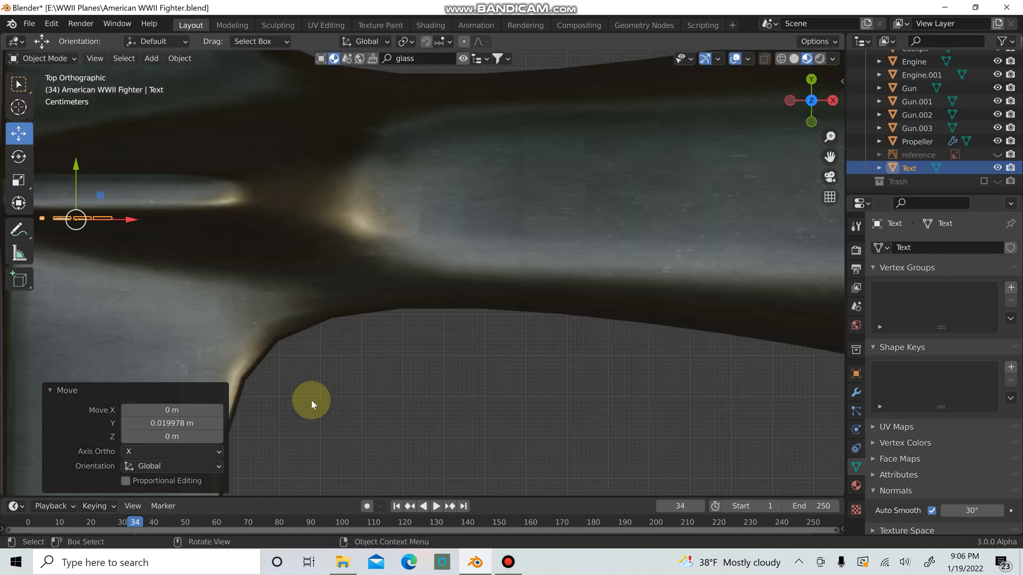
Rotate the 1994 numerals in top view to follow the angle of the tail fin's side
scroll(227, 292, "up", 1)
middle_click_drag(354, 305, 843, 385, "shift")
scroll(652, 367, "up", 2)
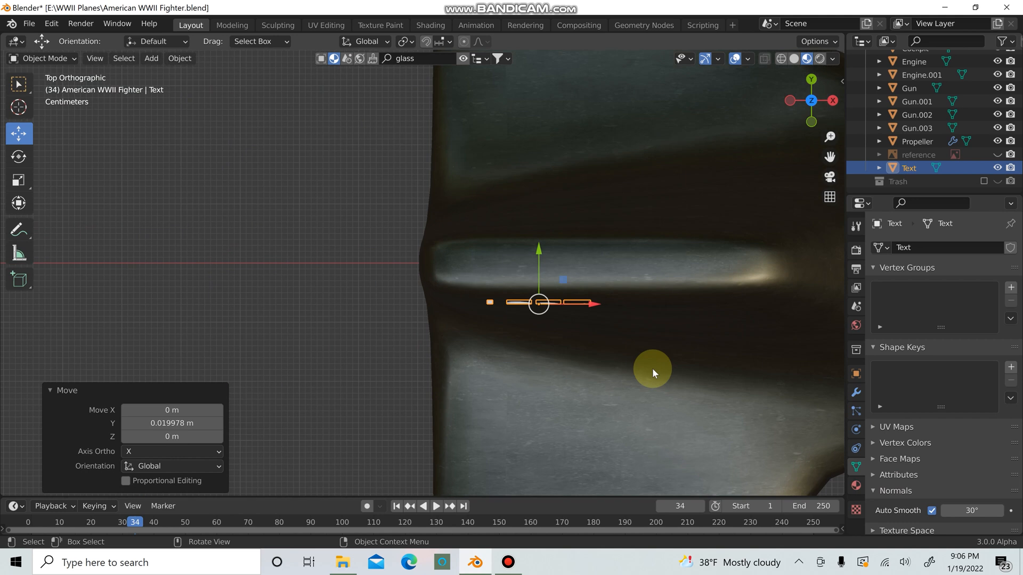
key("r")
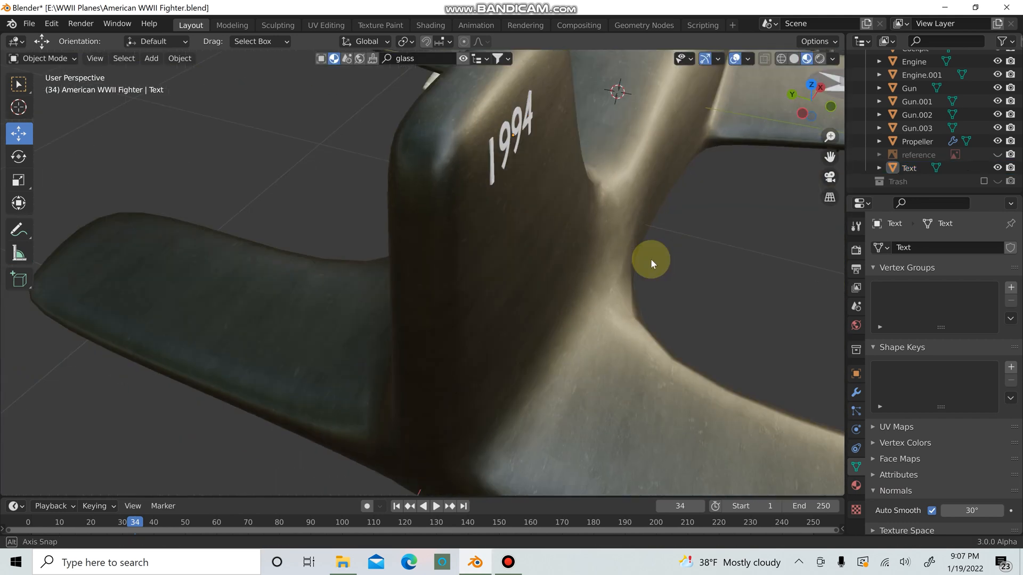
Examine the placement of the 1994 numerals on the tail fin from the side of the fighter
middle_click_drag(650, 258, 555, 210)
scroll(555, 207, "down", 8)
middle_click_drag(589, 305, 469, 198, "shift")
left_click(461, 261)
scroll(449, 282, "up", 3)
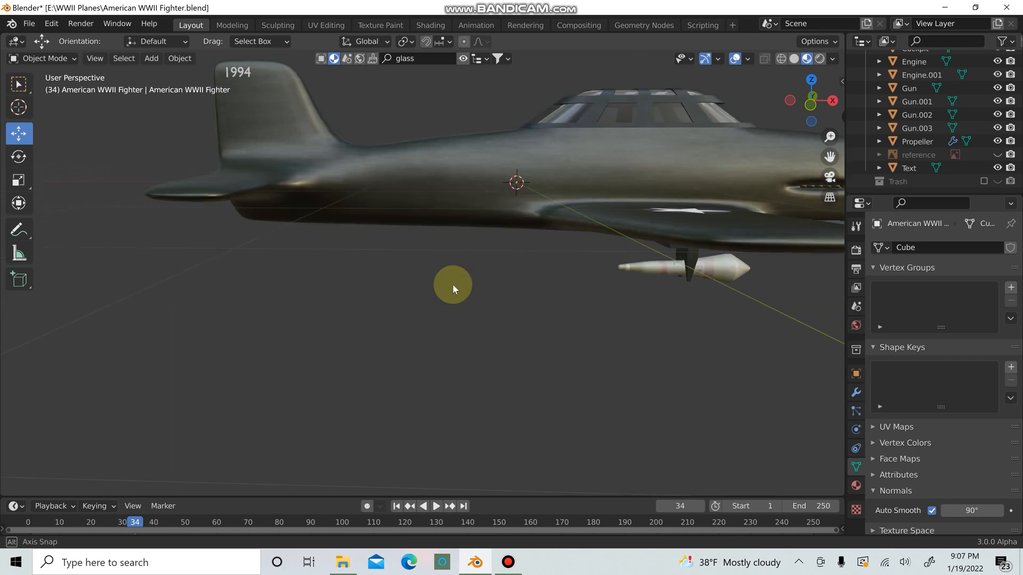
scroll(443, 297, "down", 4)
middle_click_drag(428, 322, 432, 291)
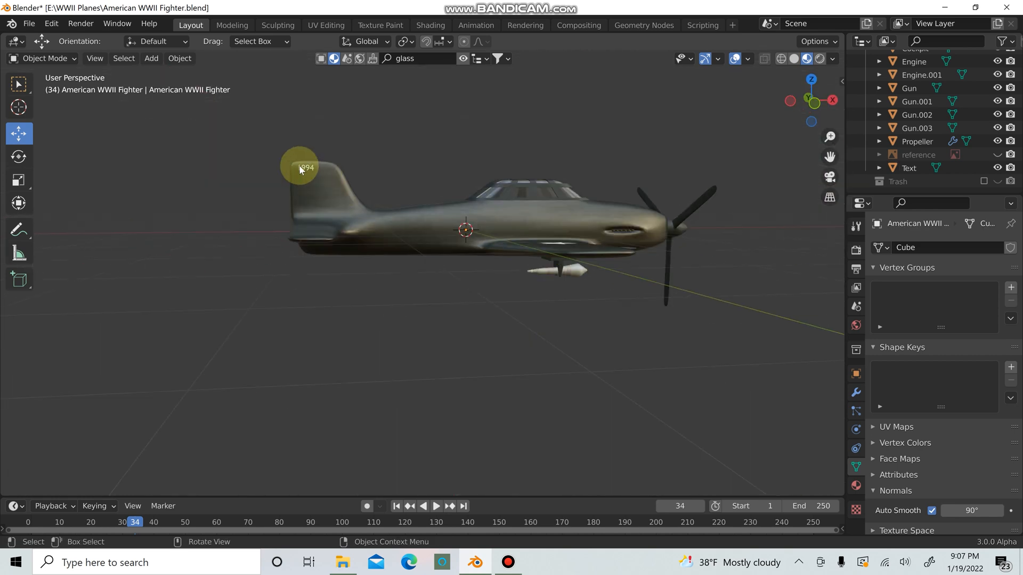
Create a new material named text on the 1994 numerals
left_click(301, 170)
left_click(855, 485)
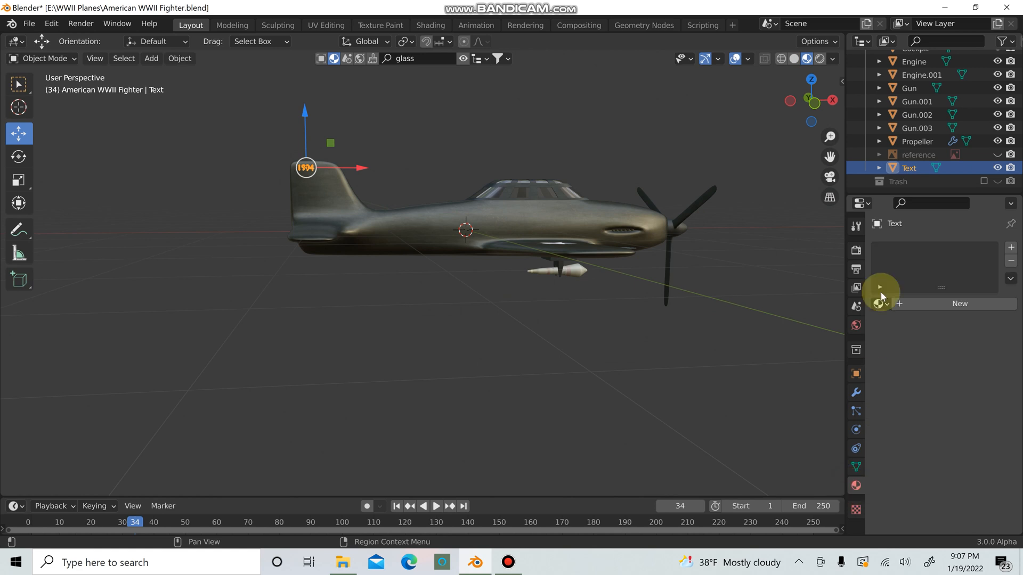
left_click(922, 305)
left_click(928, 307)
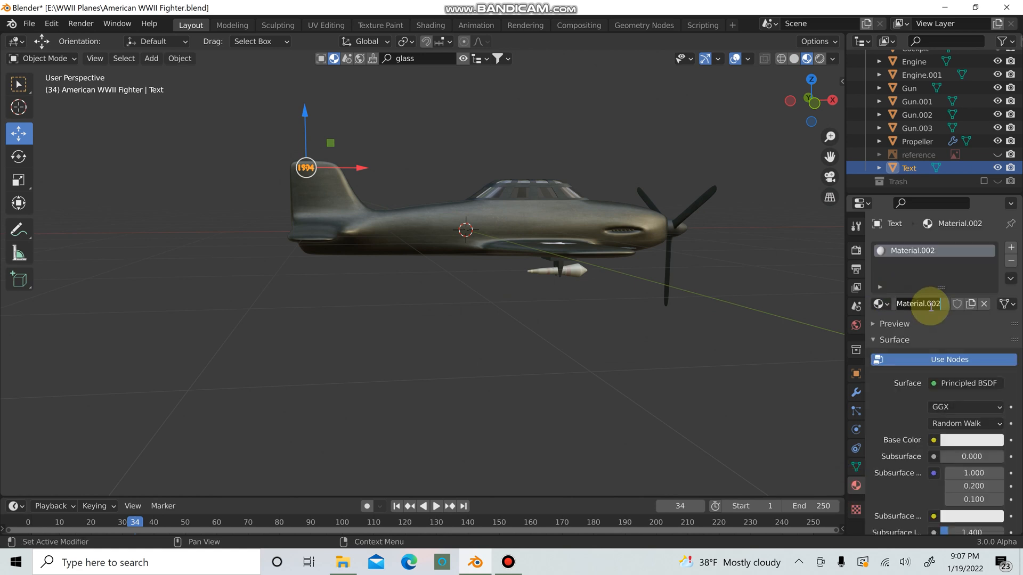
type("text")
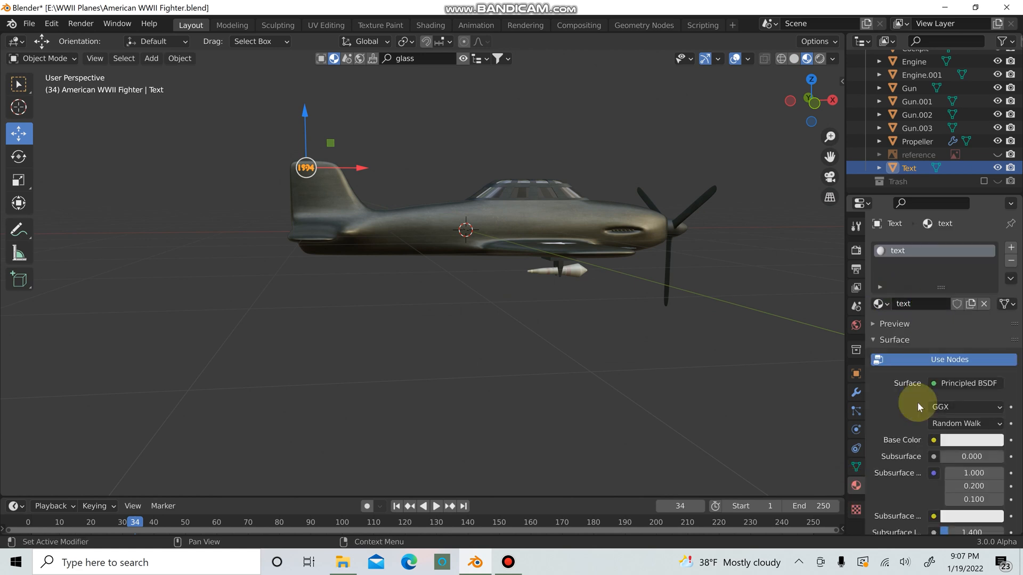
Set the text material's base color value to 0.738 and its Clearcoat to 1.000
scroll(917, 402, "down", 5)
left_click(971, 335)
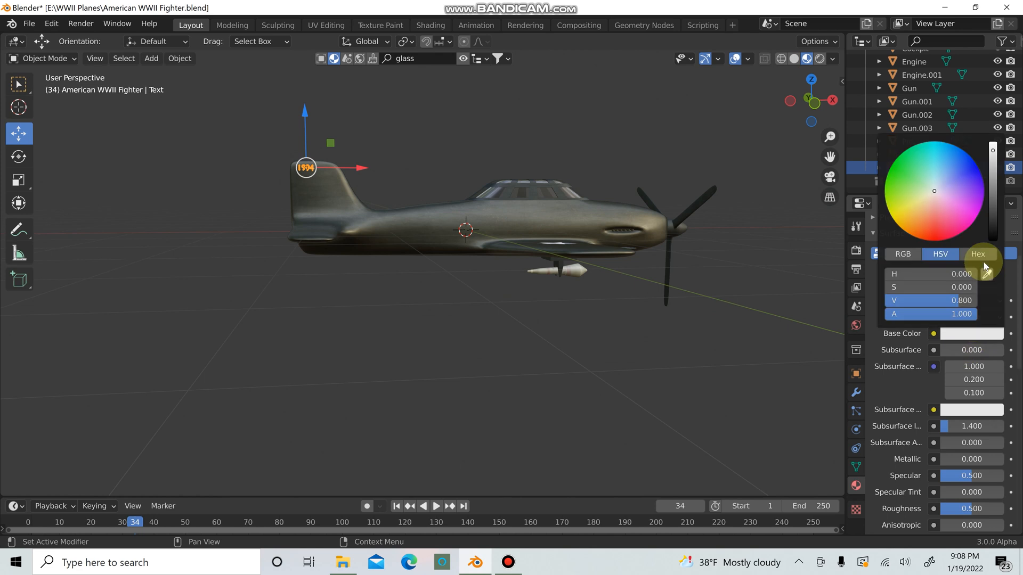
left_click_drag(992, 151, 992, 154)
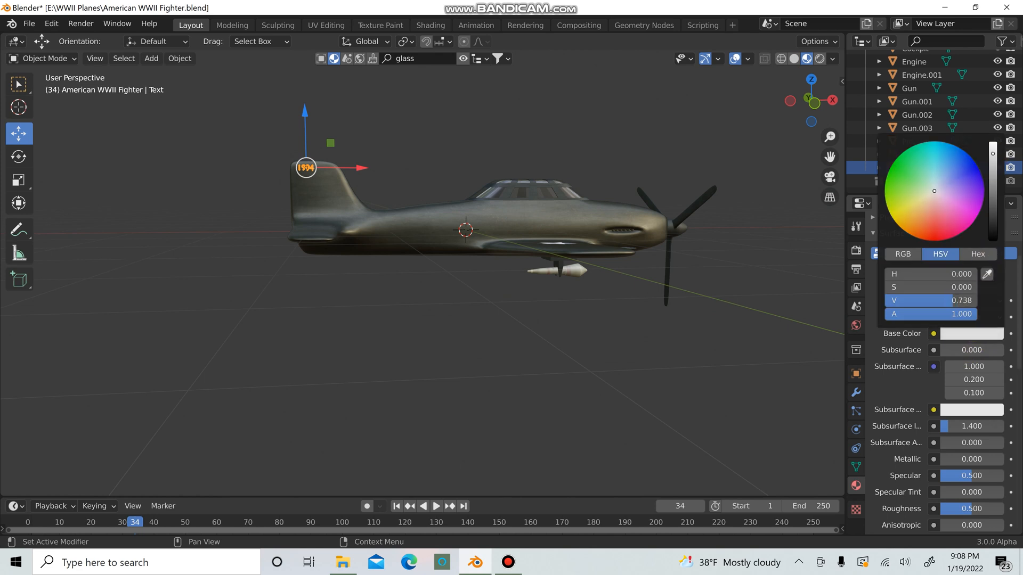
scroll(922, 447, "down", 7)
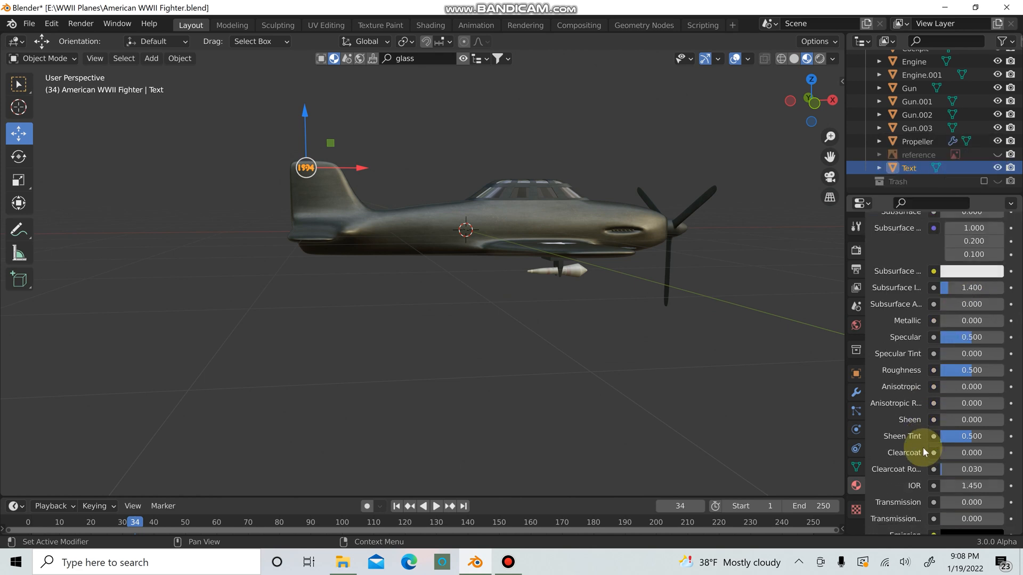
scroll(927, 445, "down", 1)
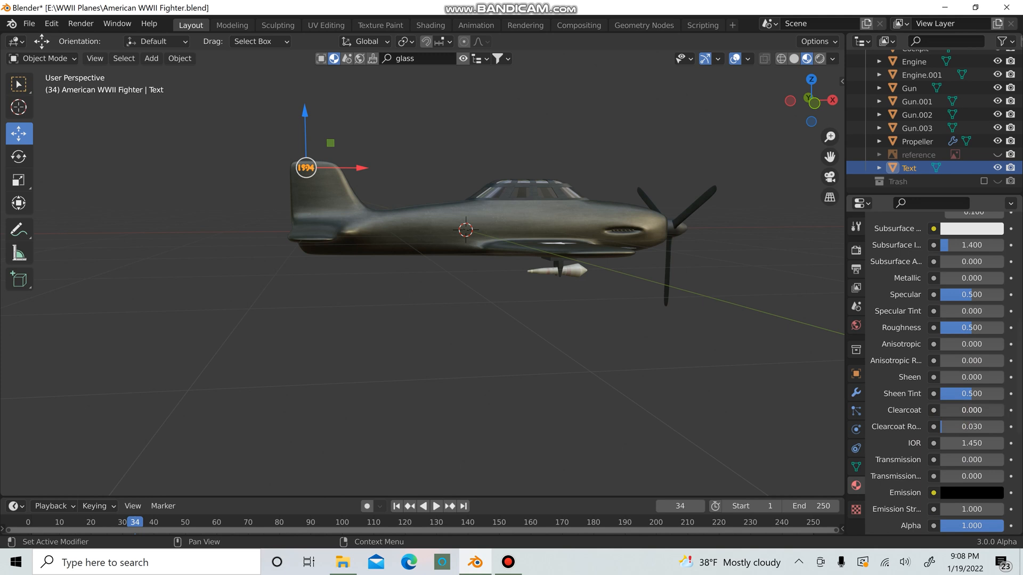
left_click_drag(945, 411, 1004, 411)
left_click(756, 385)
scroll(554, 259, "up", 4)
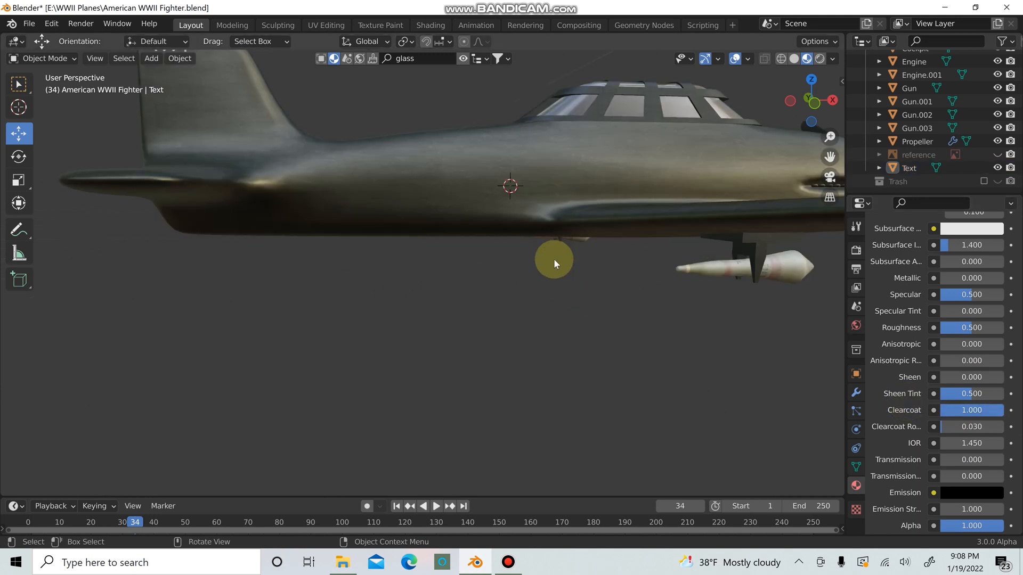
scroll(554, 257, "down", 3)
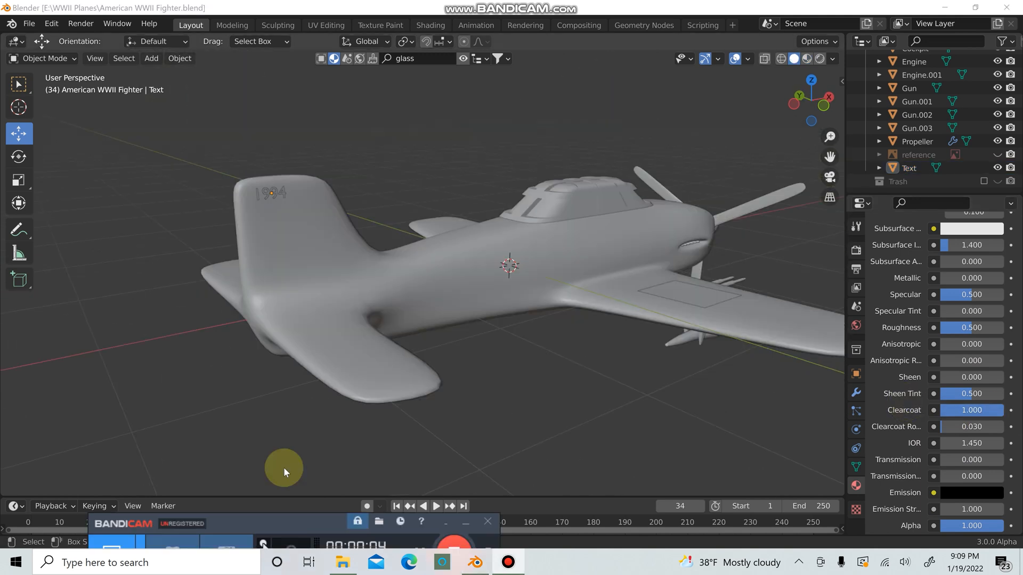
Show the scene in Material Preview shading and open the fighter's body mesh in Edit Mode
left_click(807, 59)
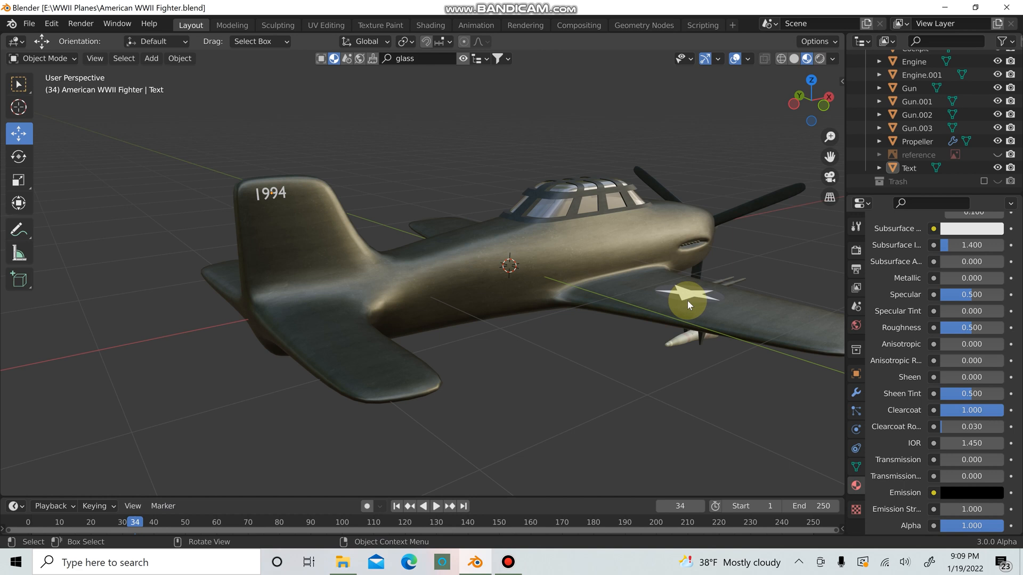
middle_click_drag(687, 301, 719, 303)
left_click(717, 304)
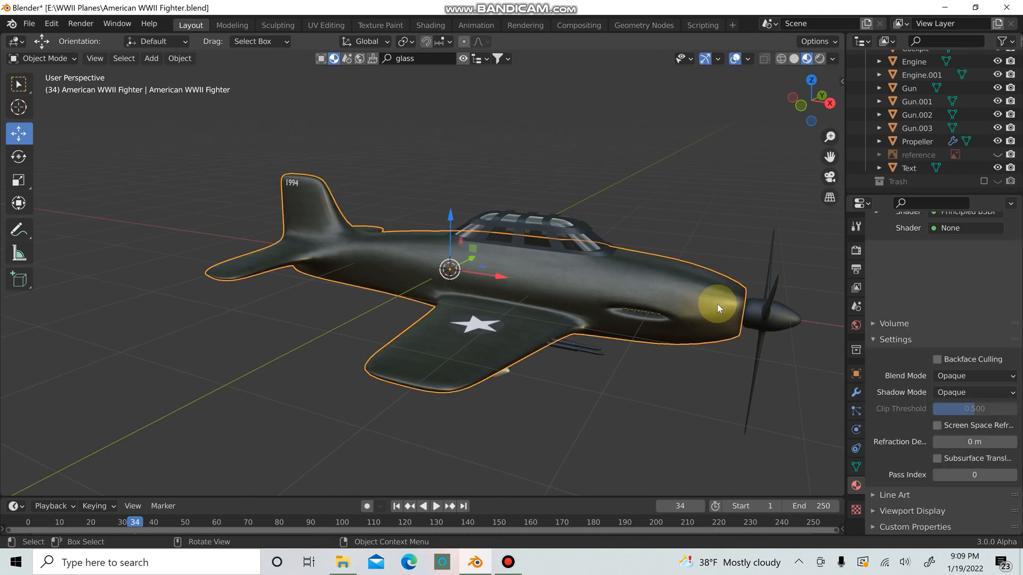
key("Tab")
key("Tab")
key("Tab")
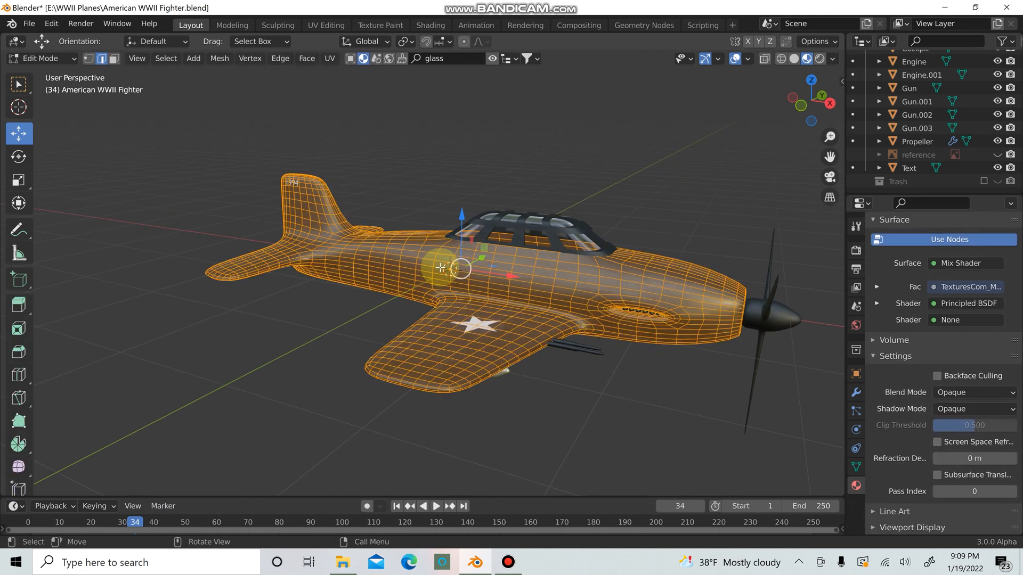
Select two separate face loops around the rear fuselage, leaving an unselected band between them
scroll(461, 267, "up", 1)
middle_click_drag(456, 267, 598, 286)
scroll(483, 271, "up", 2)
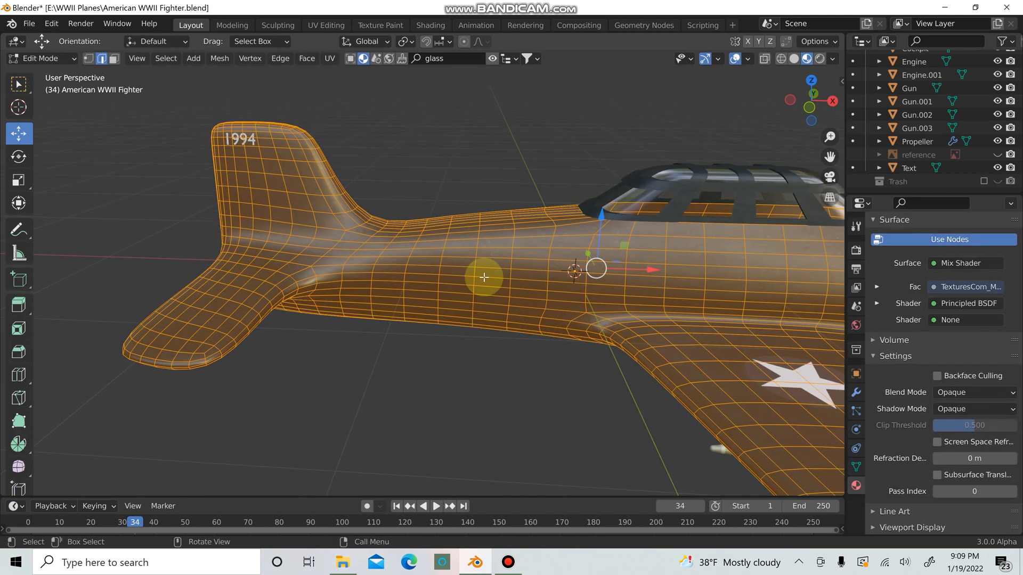
left_click(395, 246, "alt")
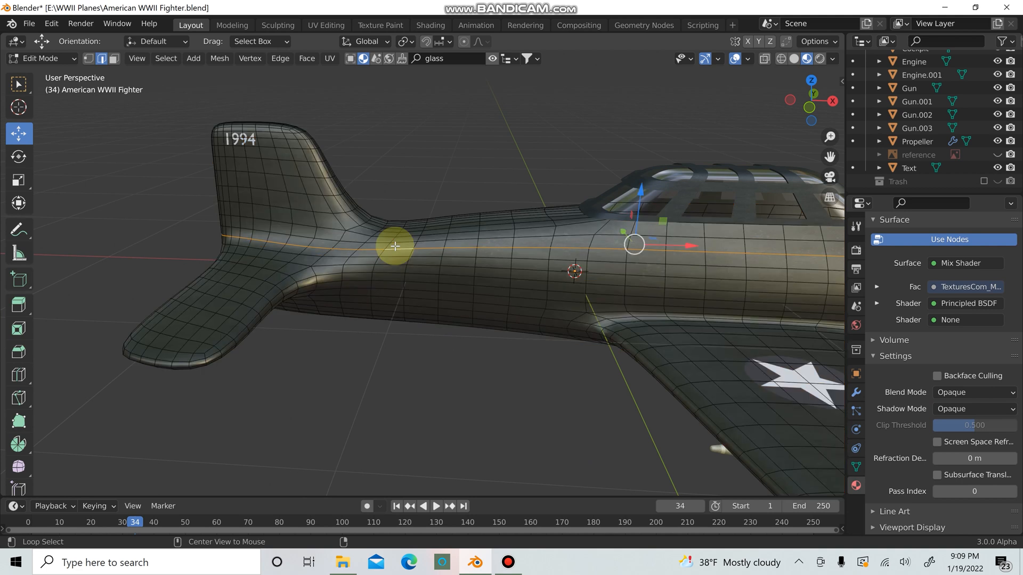
key("3")
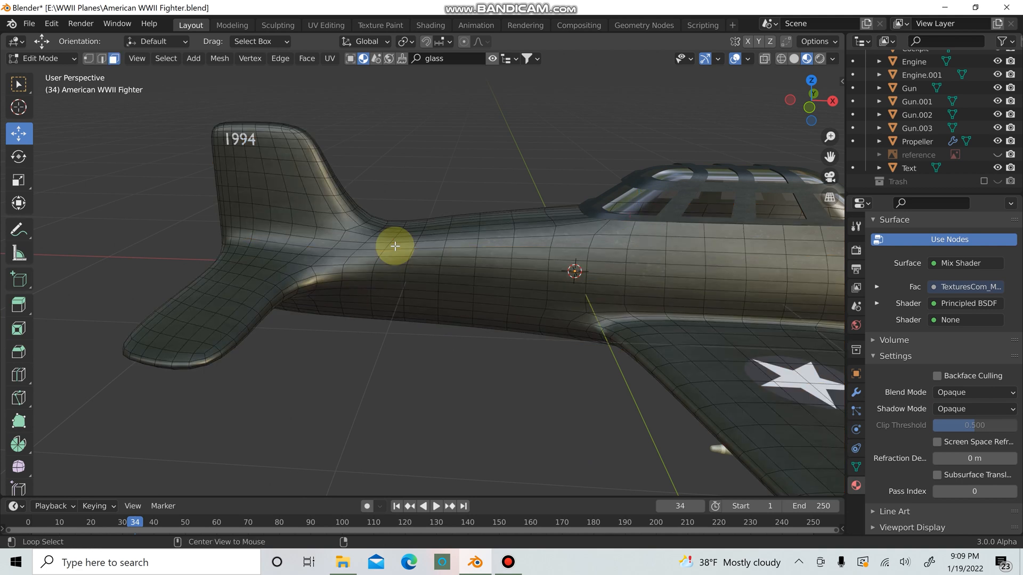
left_click(395, 246, "alt")
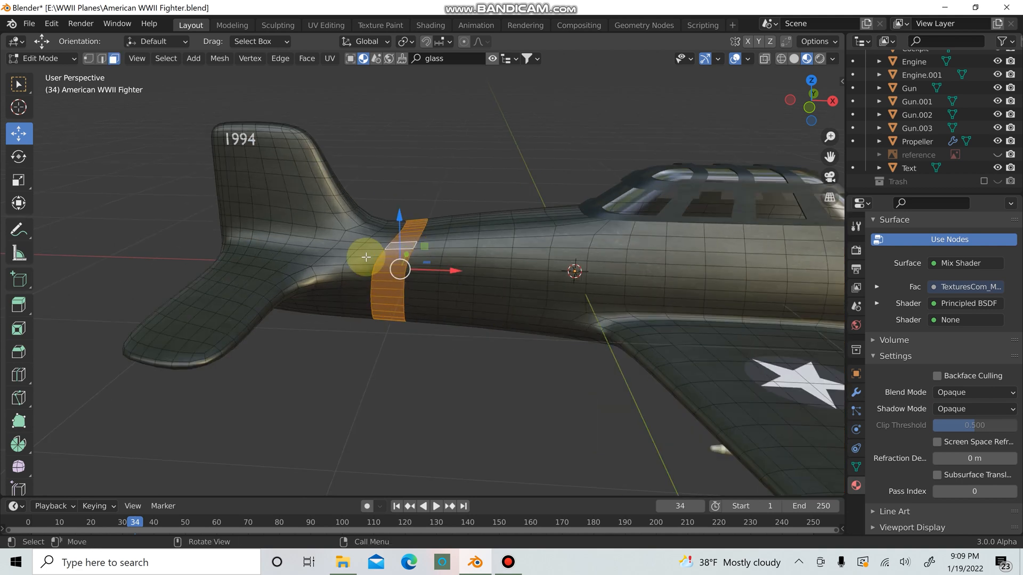
left_click(463, 262, "alt+shift")
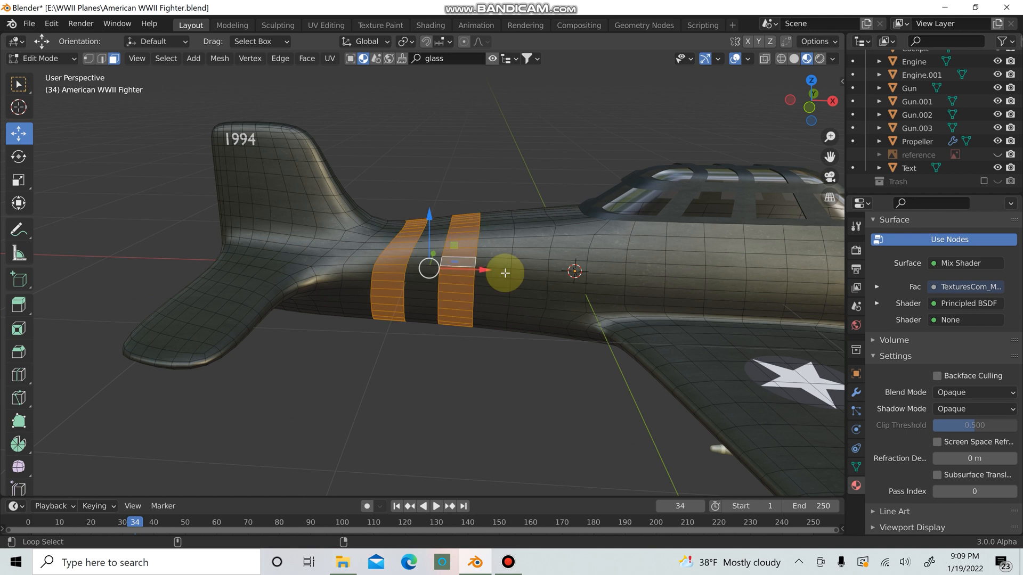
Add one chordwise face loop near the tip of each wing to the selected fuselage bands
scroll(656, 313, "down", 5)
middle_click_drag(655, 313, 520, 342)
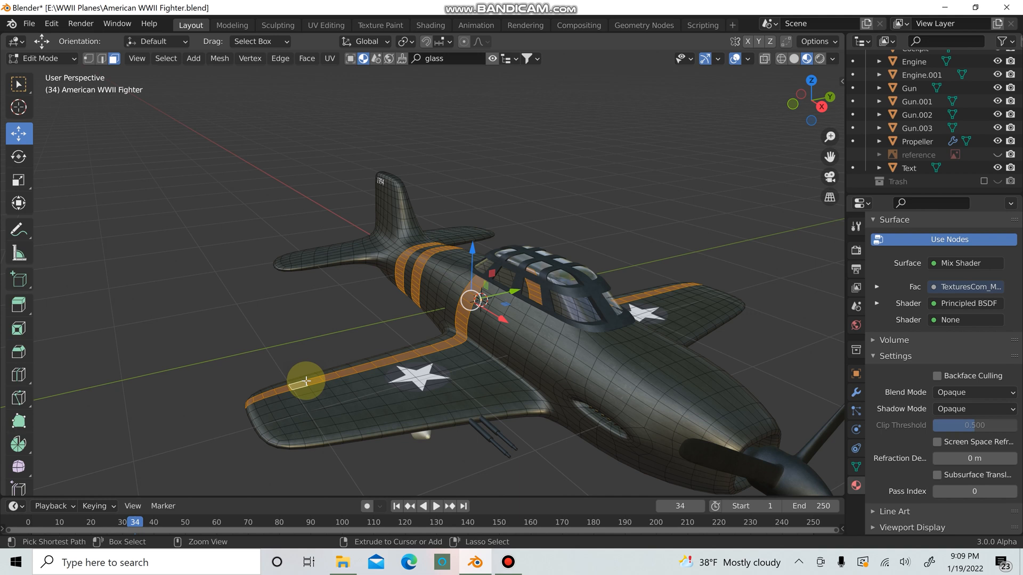
left_click(326, 401, "alt+shift")
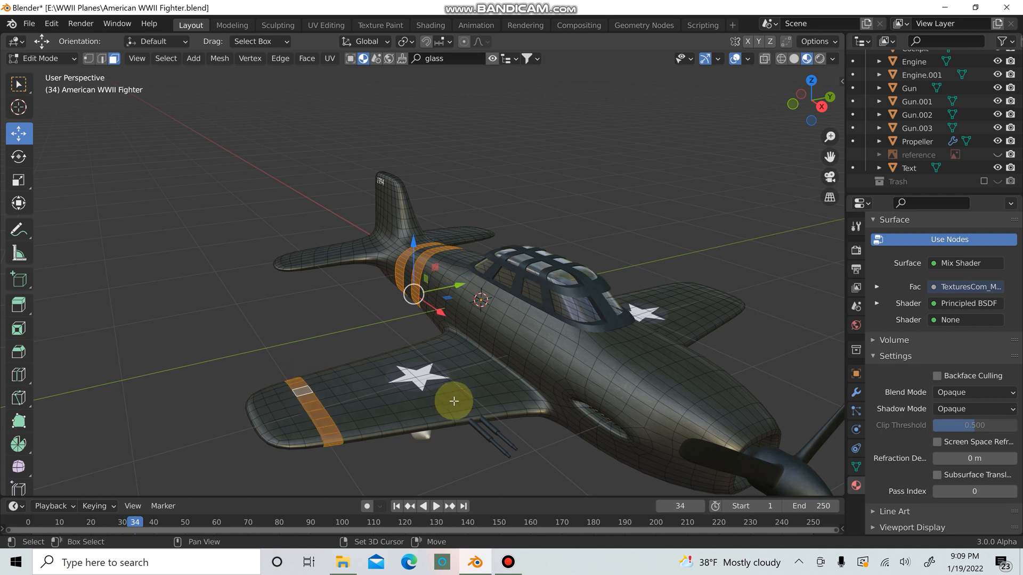
mouse_move(453, 402)
middle_mouse_down()
mouse_move(432, 413)
mouse_move(450, 393)
middle_mouse_up()
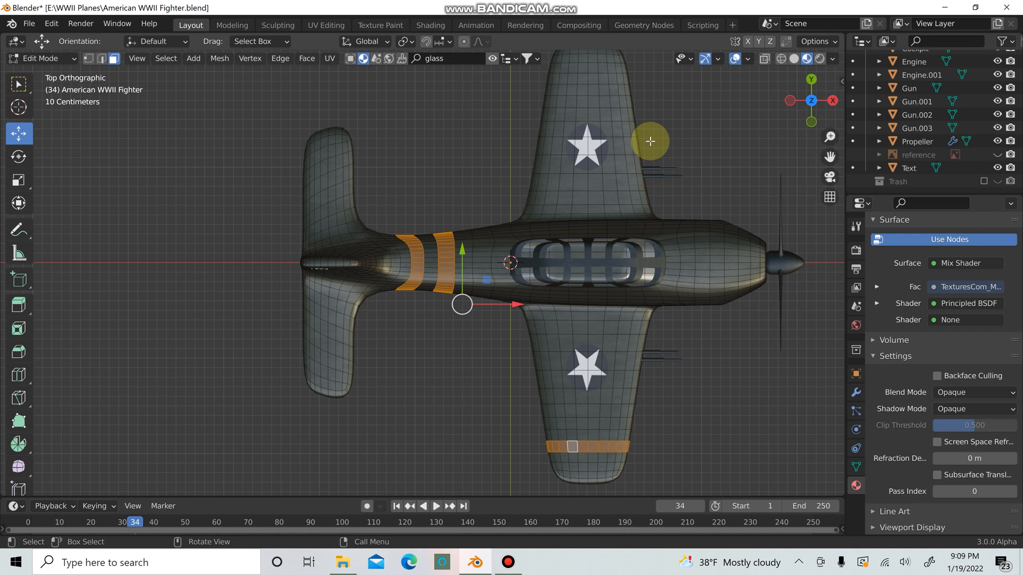
middle_click_drag(651, 142, 626, 230, "shift")
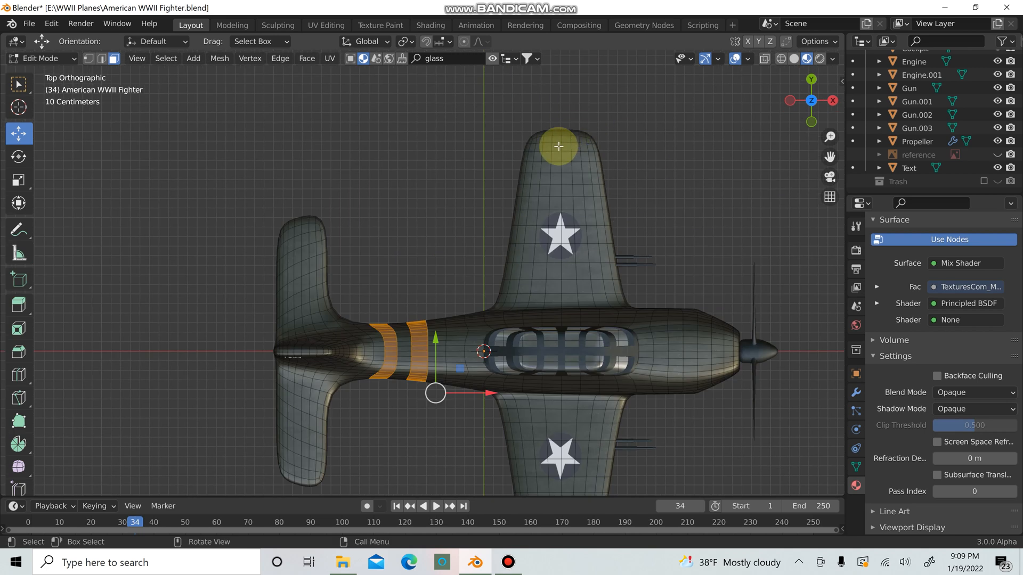
left_click(550, 172, "alt+shift")
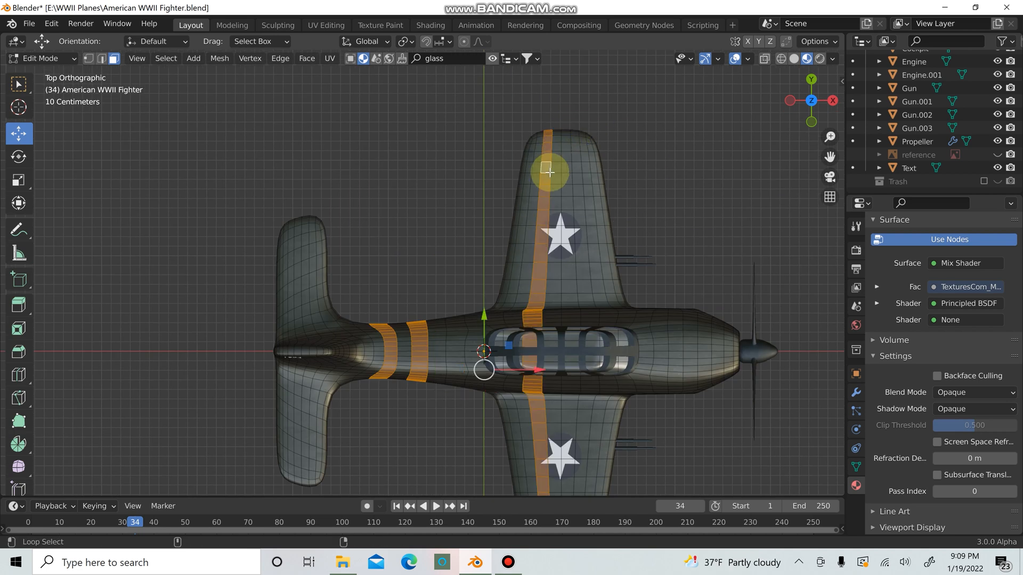
left_click(550, 172, "alt+shift")
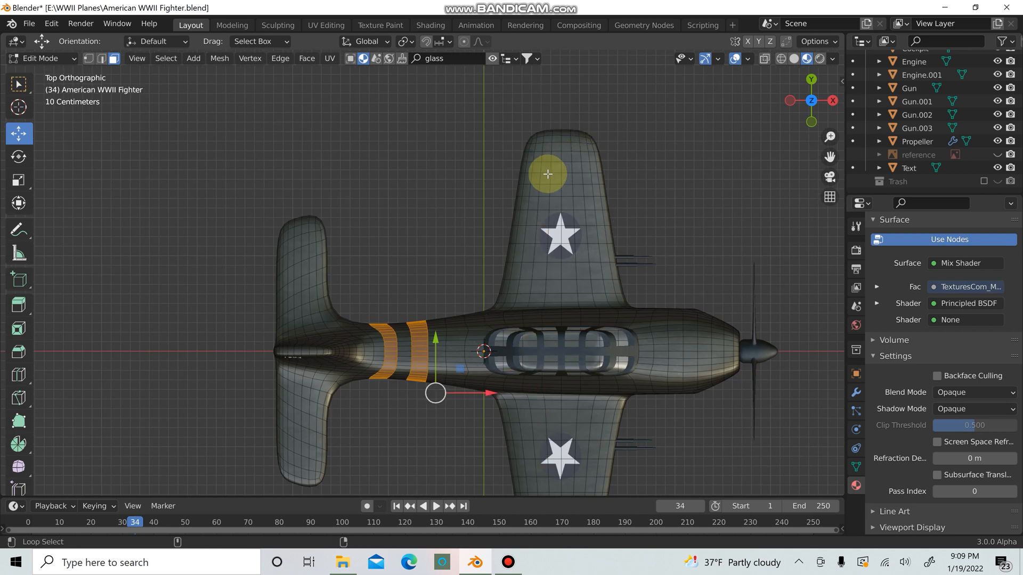
left_click(542, 169, "alt+shift")
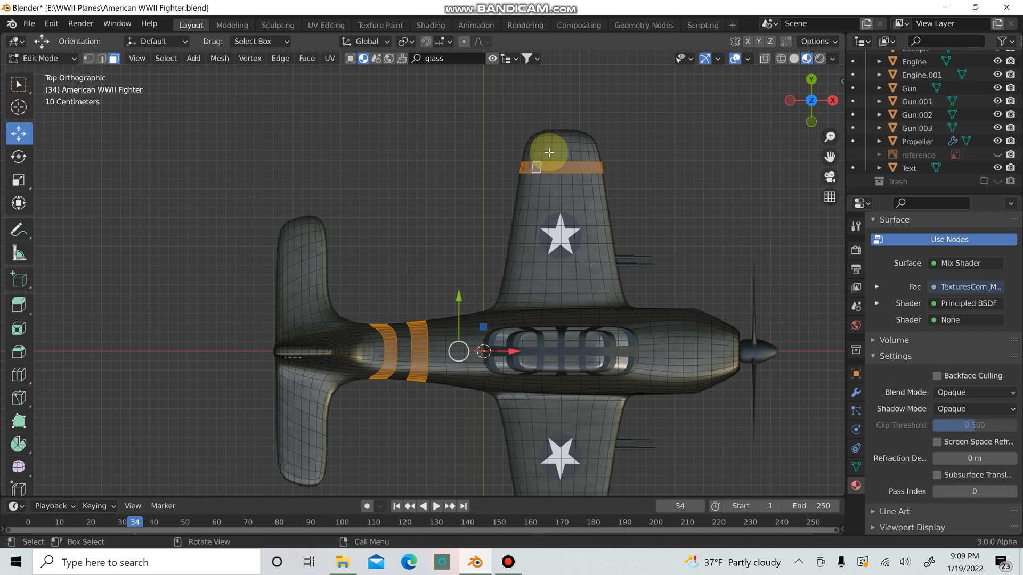
scroll(662, 239, "down", 2)
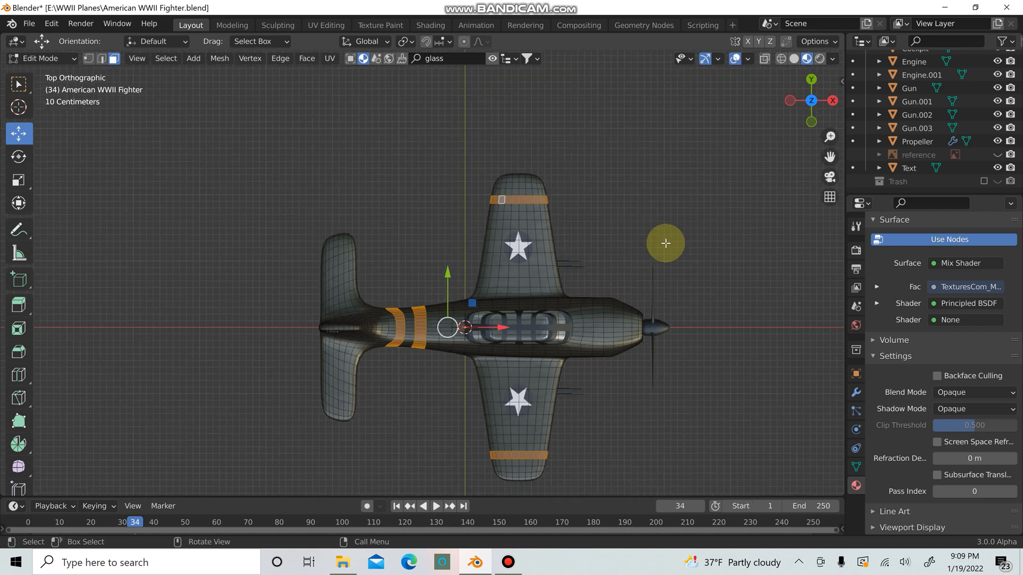
Add a second material slot with a new material named am stripe mat and assign it to the selected stripe faces
middle_click_drag(665, 243, 617, 133)
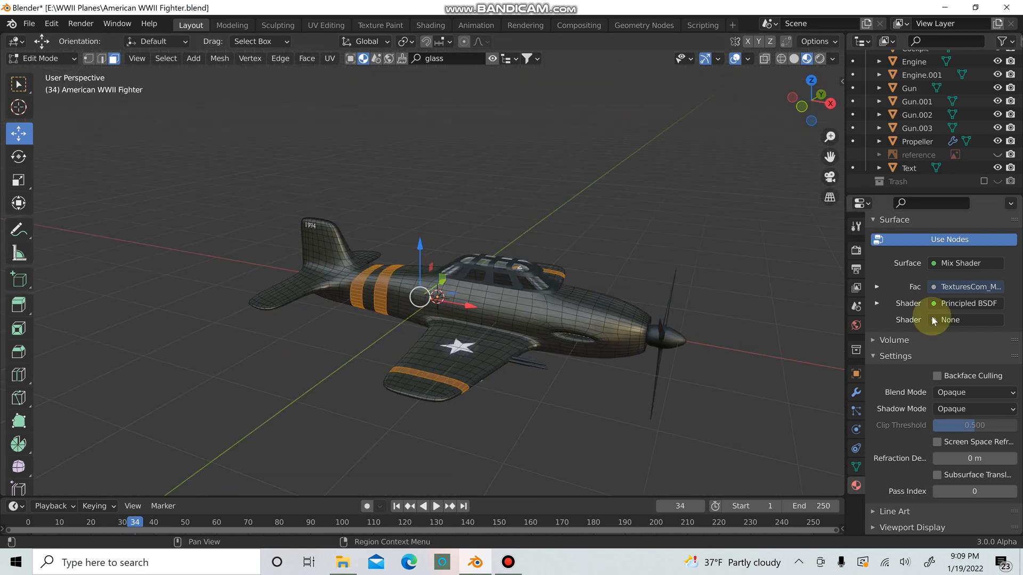
scroll(905, 394, "up", 5)
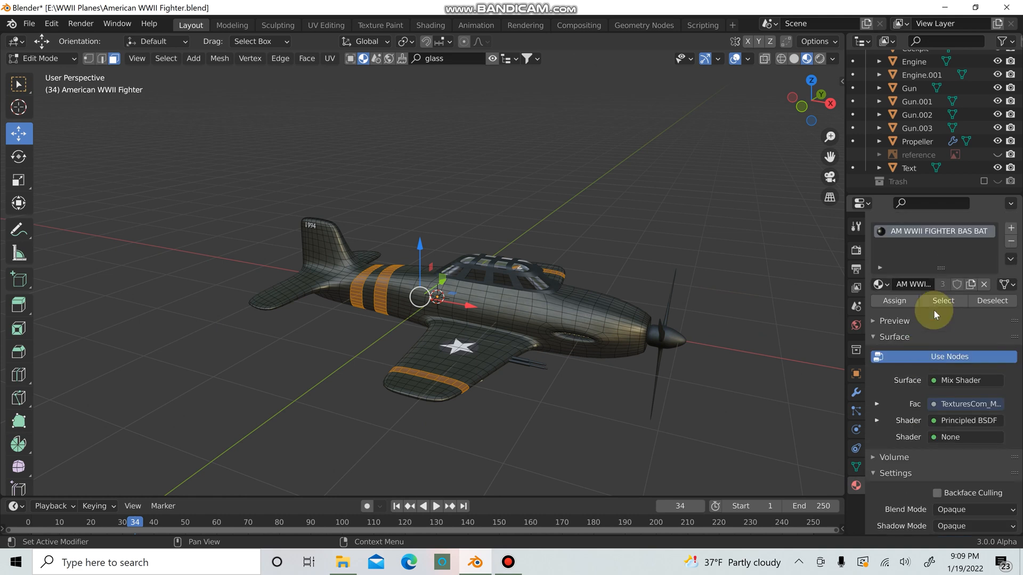
scroll(937, 304, "up", 1)
left_click(1010, 248)
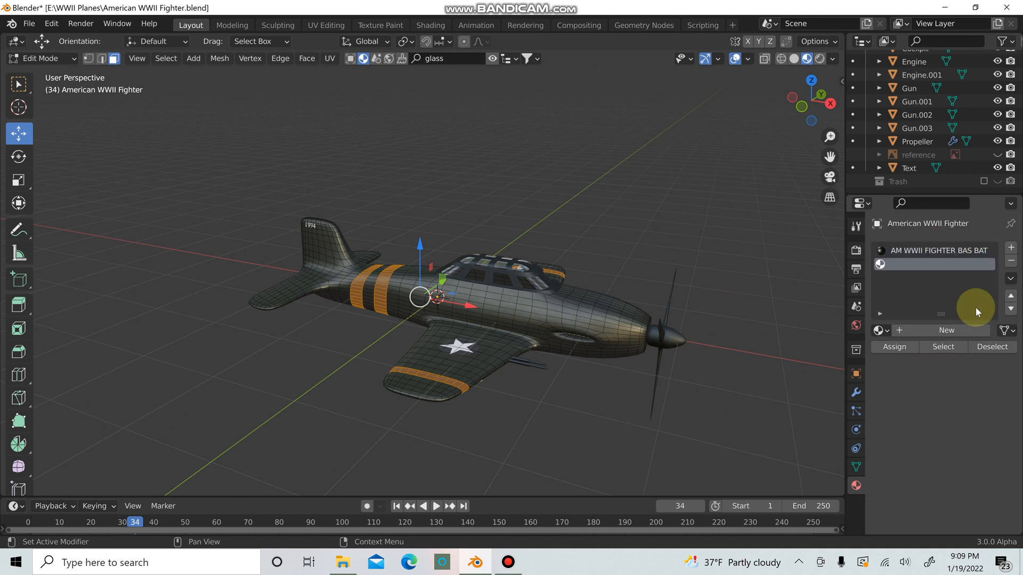
left_click(964, 329)
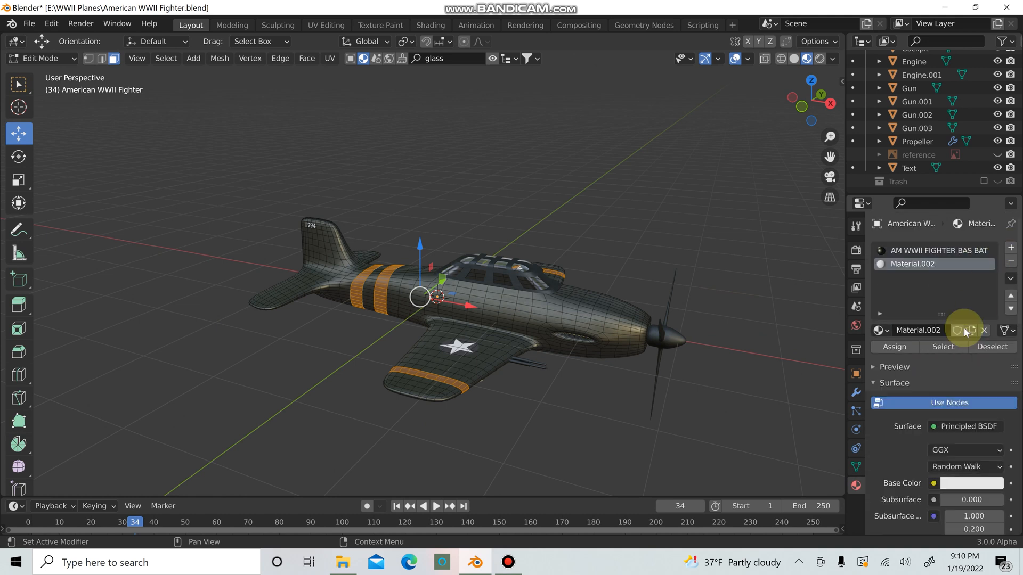
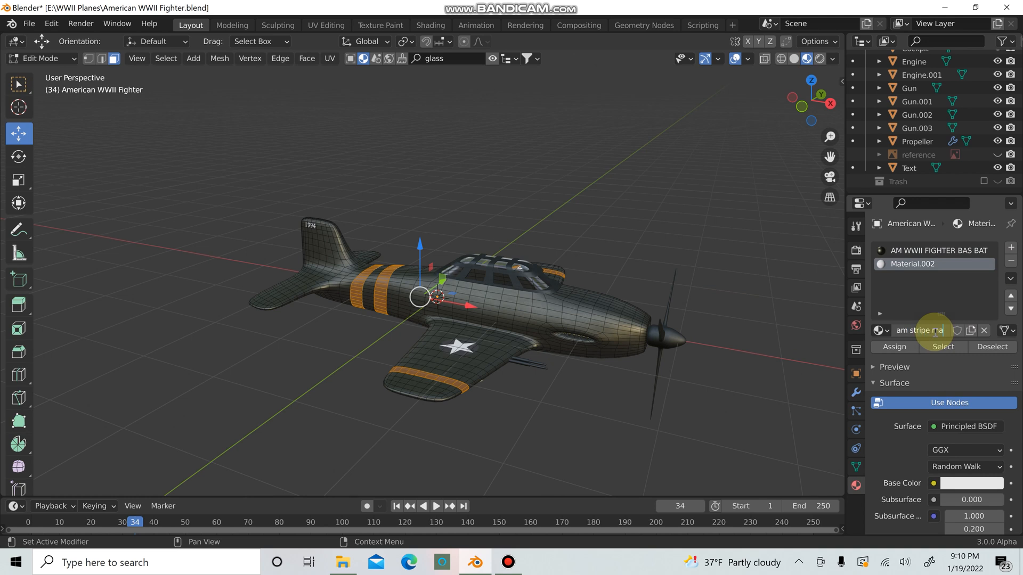
left_click(904, 346)
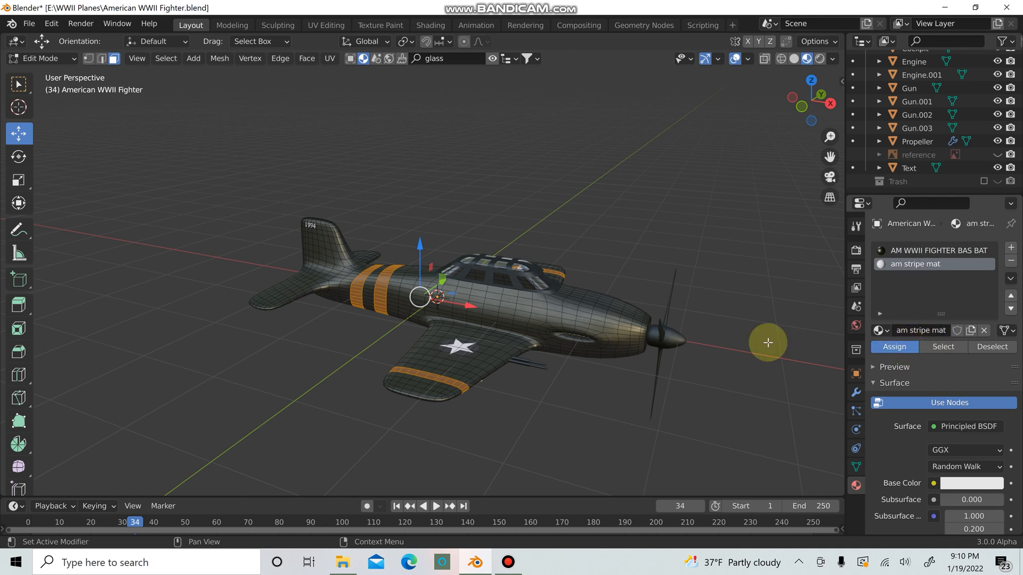
Return to Object Mode and replace the am stripe mat material in the fighter's second slot with the existing text material
key("Tab")
scroll(687, 304, "up", 4)
middle_click_drag(676, 305, 625, 314)
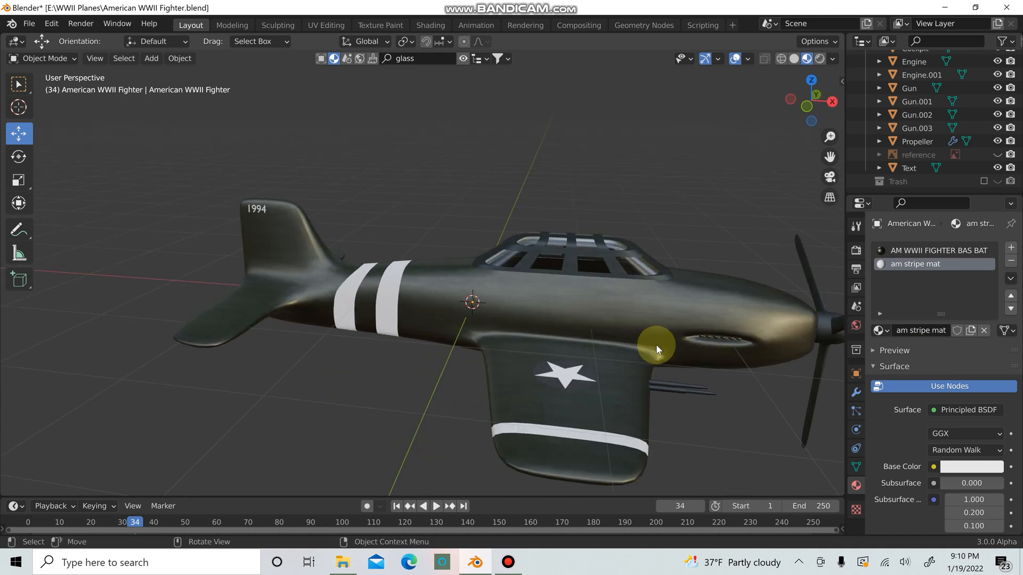
scroll(656, 344, "up", 1)
middle_click_drag(656, 344, 633, 338)
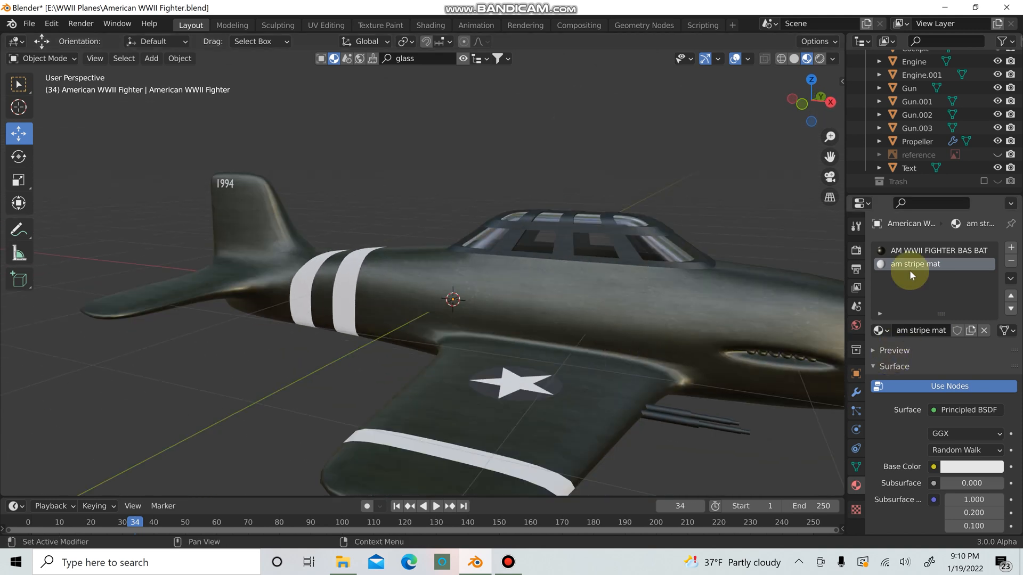
left_click(880, 331)
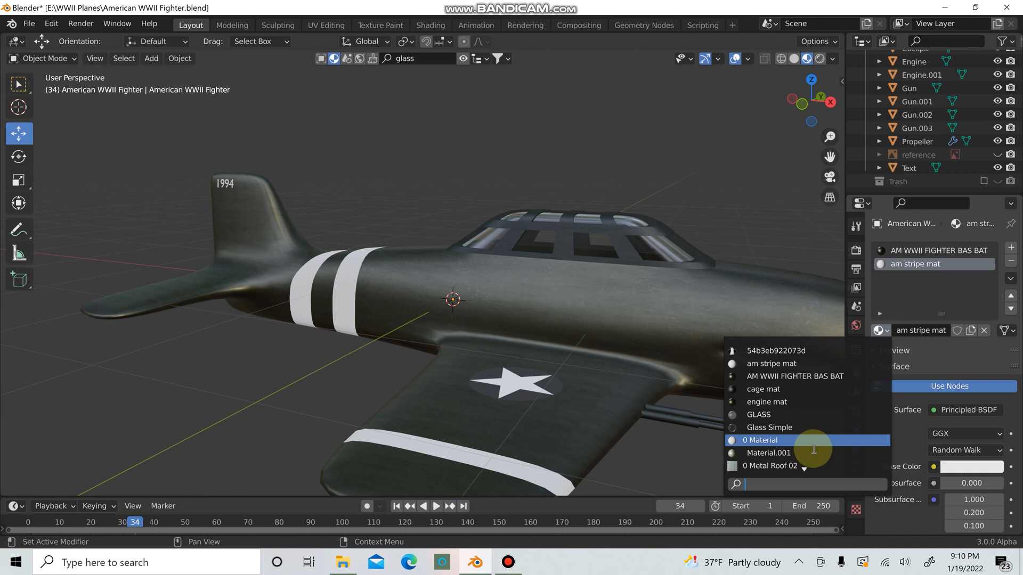
scroll(809, 470, "down", 1)
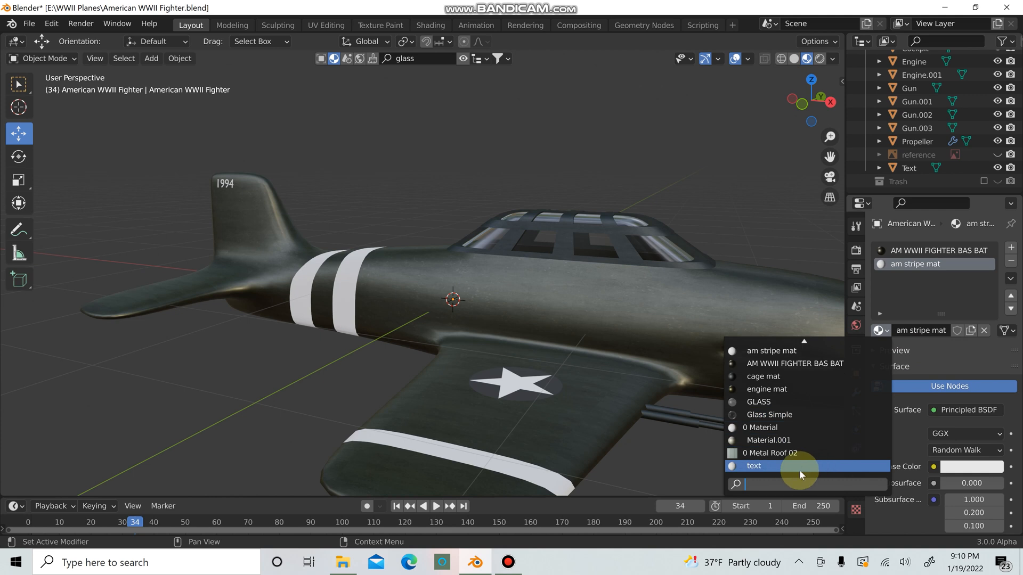
left_click(799, 470)
middle_click_drag(574, 144, 554, 294)
scroll(554, 295, "up", 2)
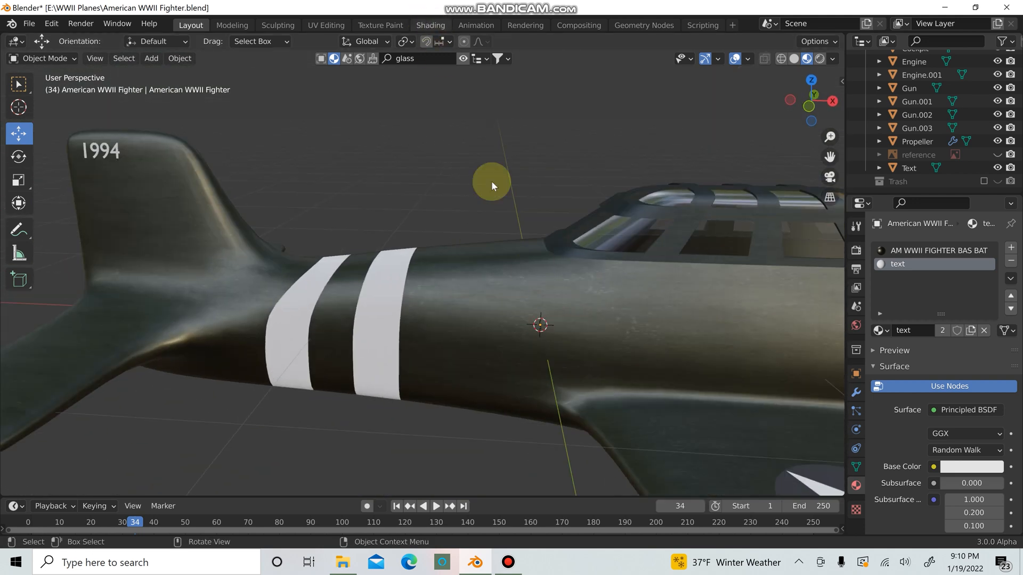
Switch to the Shading workspace and display the text material's nodes for the fighter's body, with that material slot active
left_click(431, 26)
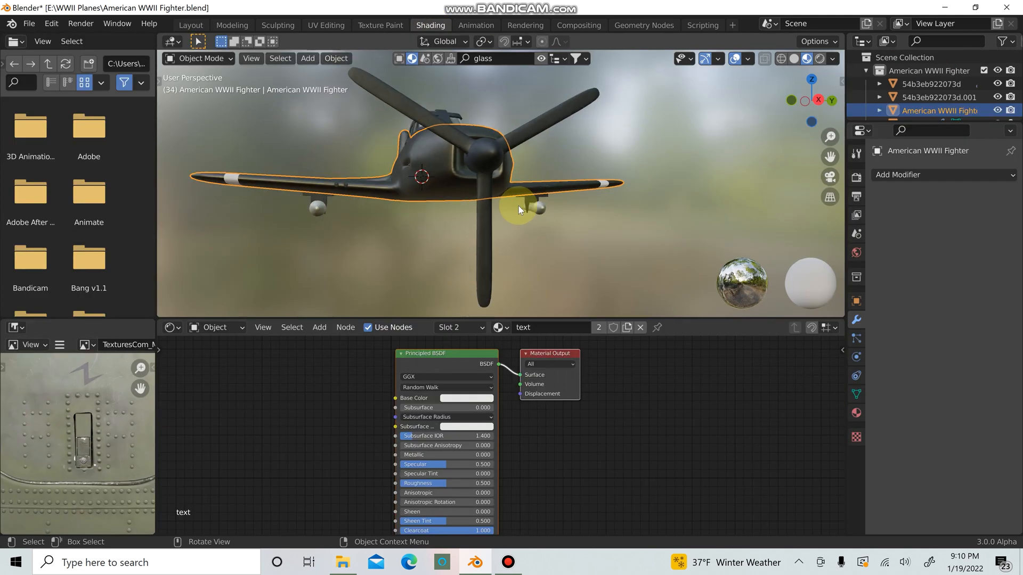
left_click(523, 212)
mouse_move(523, 212)
middle_mouse_down()
mouse_move(618, 244)
mouse_move(562, 225)
mouse_move(667, 214)
middle_mouse_up()
scroll(531, 206, "up", 1)
scroll(599, 183, "up", 1)
mouse_move(599, 183)
middle_mouse_down()
mouse_move(565, 181)
mouse_move(587, 177)
middle_mouse_up()
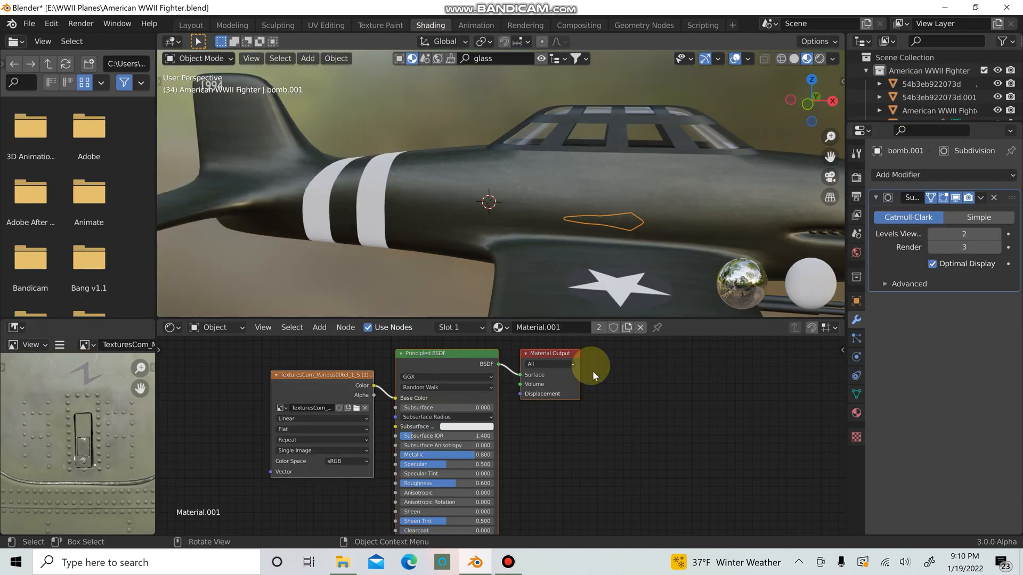
left_click_drag(554, 360, 625, 376)
left_click(481, 353)
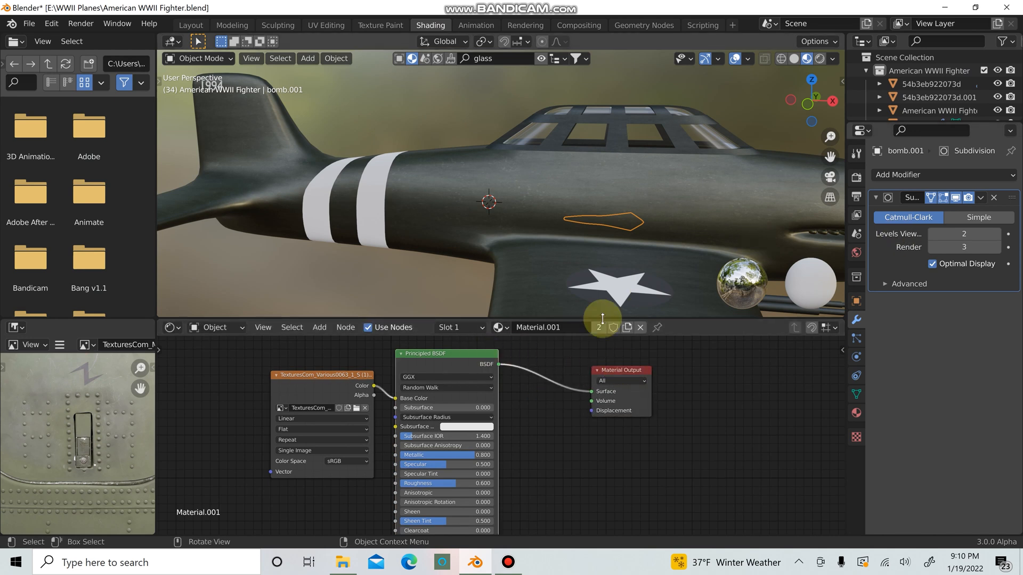
left_click(461, 183)
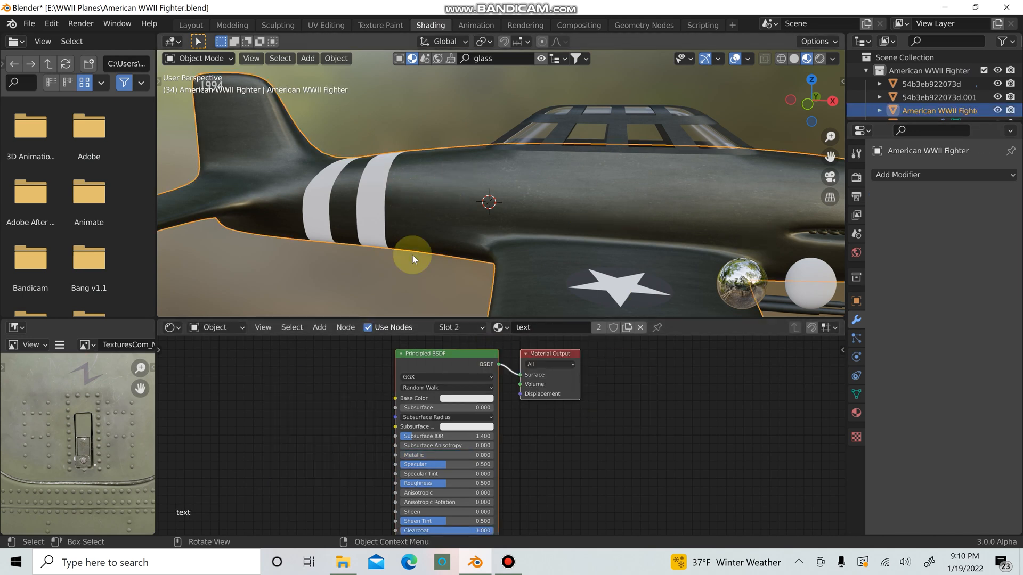
left_click(936, 308)
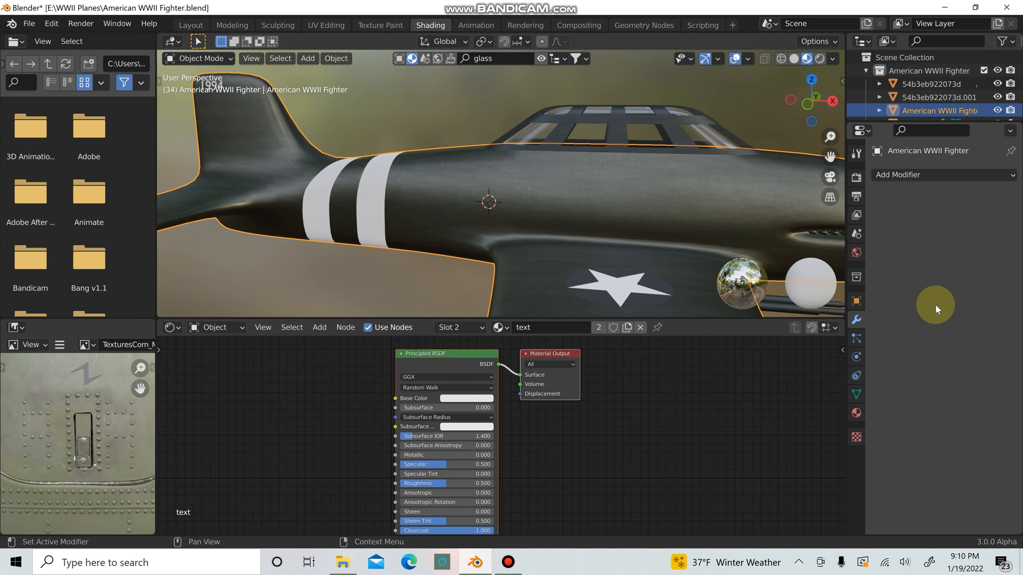
left_click(857, 413)
left_click(913, 222)
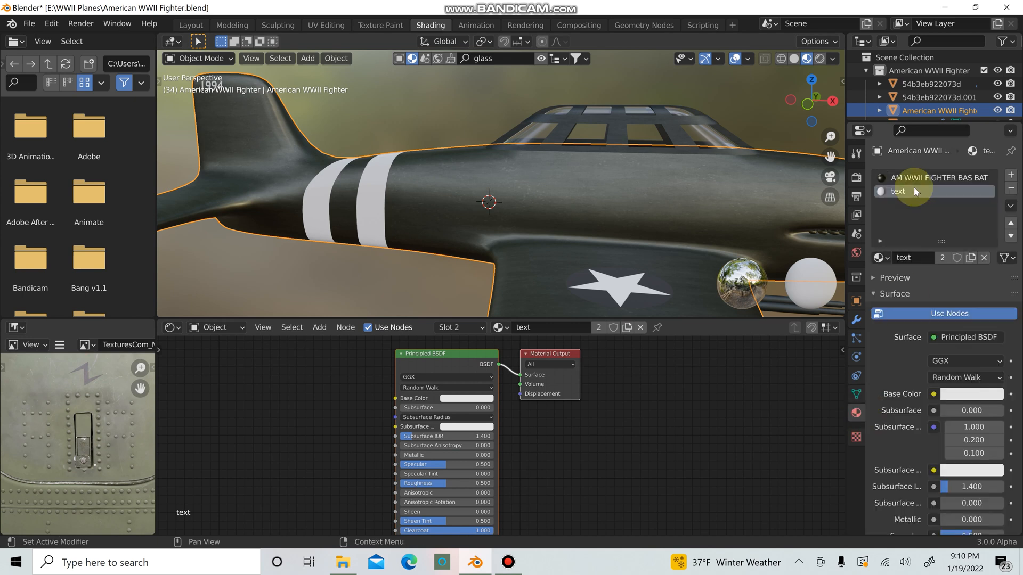
Add an Image Texture node to the text material and load TexturesCom_Metal_SteelRusted2_1K_albedo.tif from the Textures folder
key("shift+a")
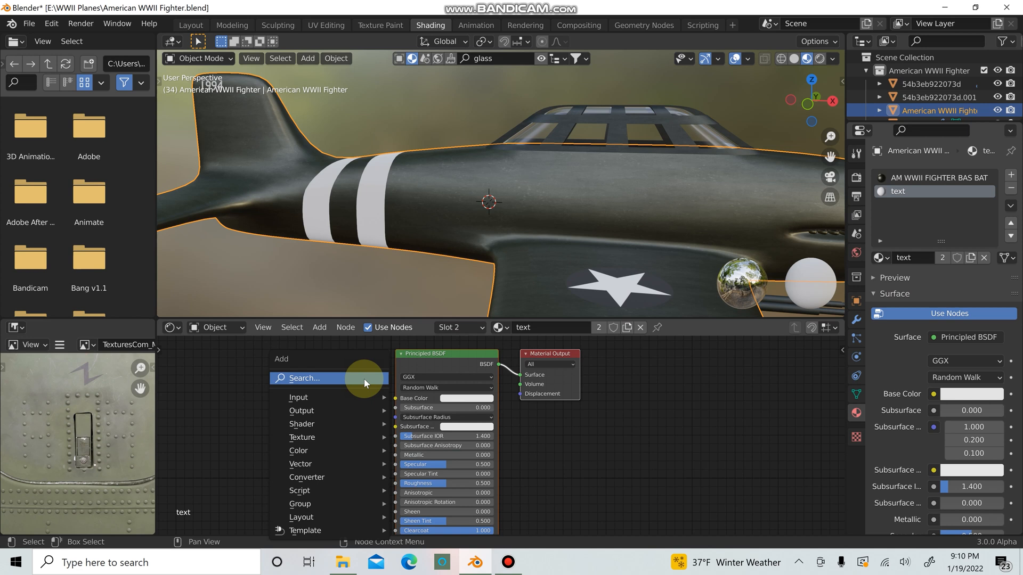
left_click(372, 379)
type("image")
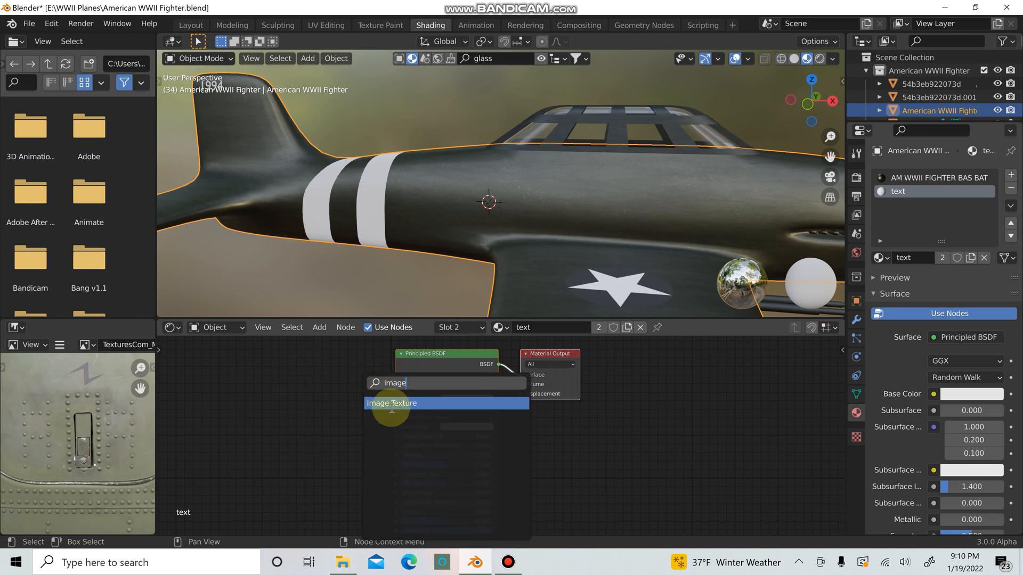
key("Return")
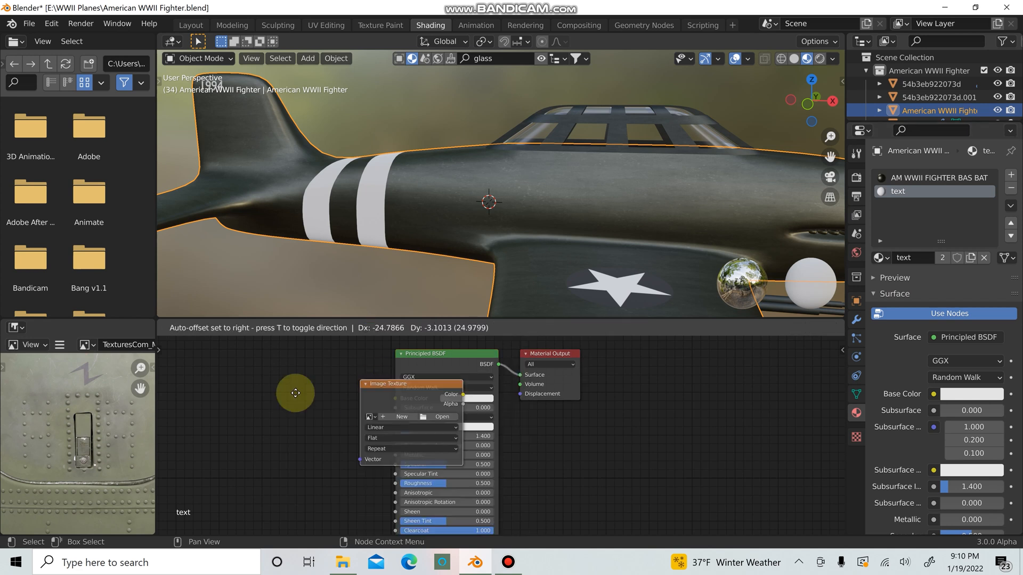
left_click(246, 397)
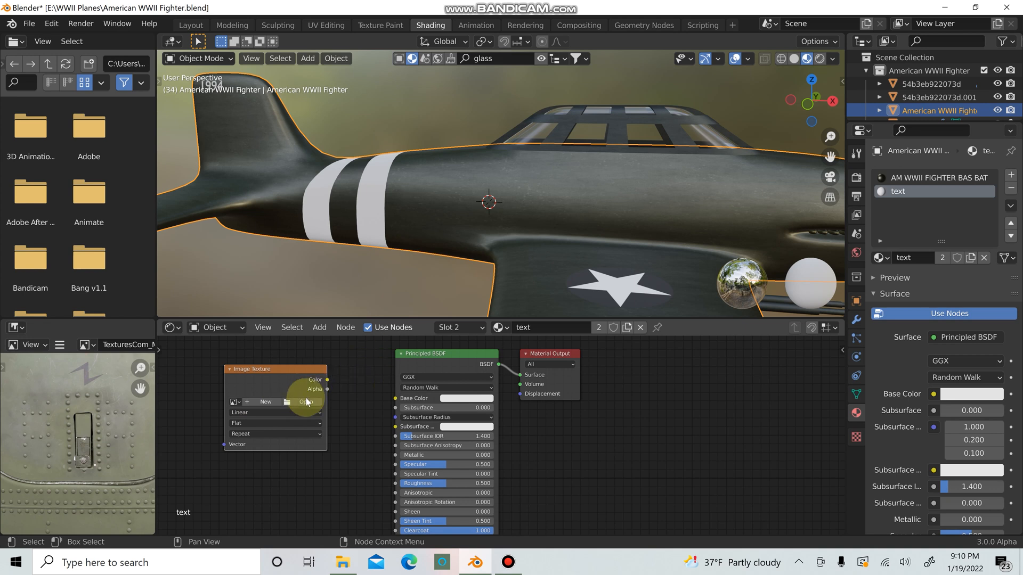
left_click(306, 401)
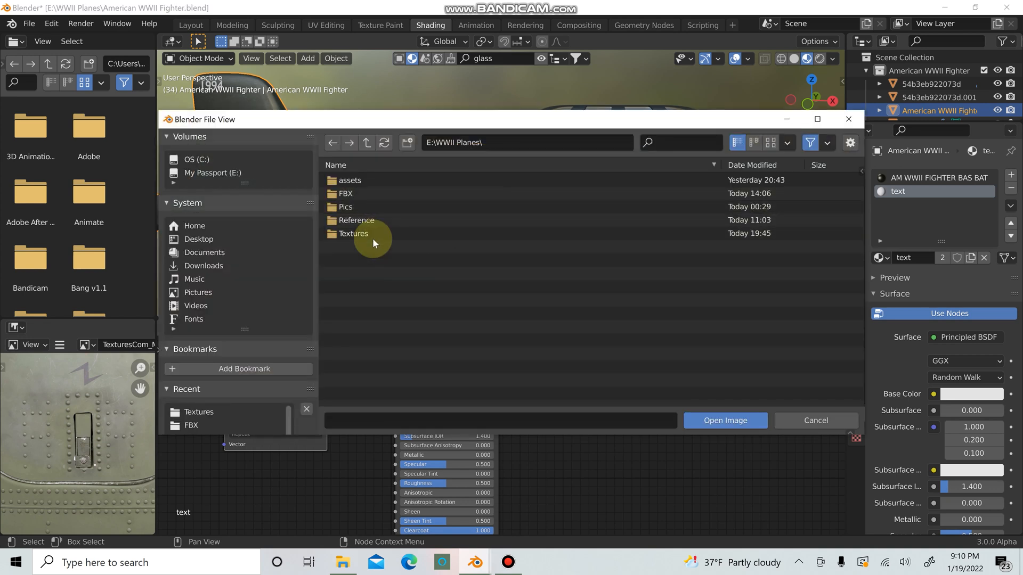
double_click(372, 236)
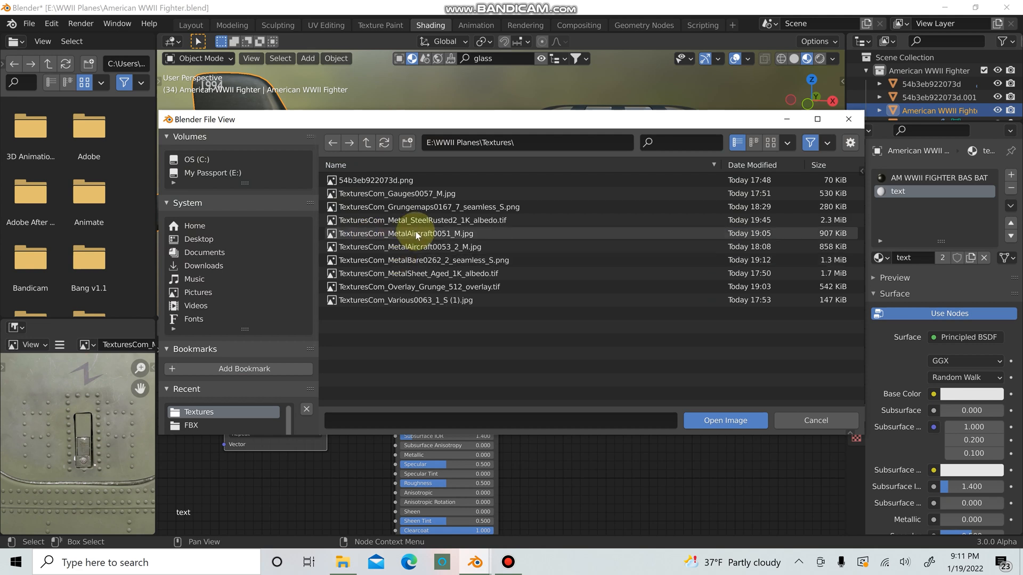
left_click(426, 219)
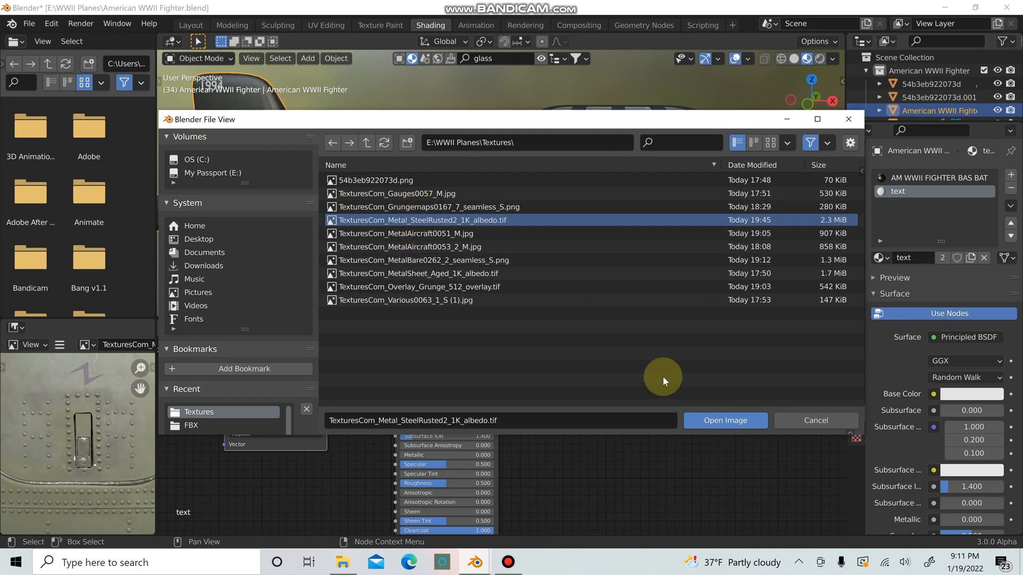
left_click(703, 420)
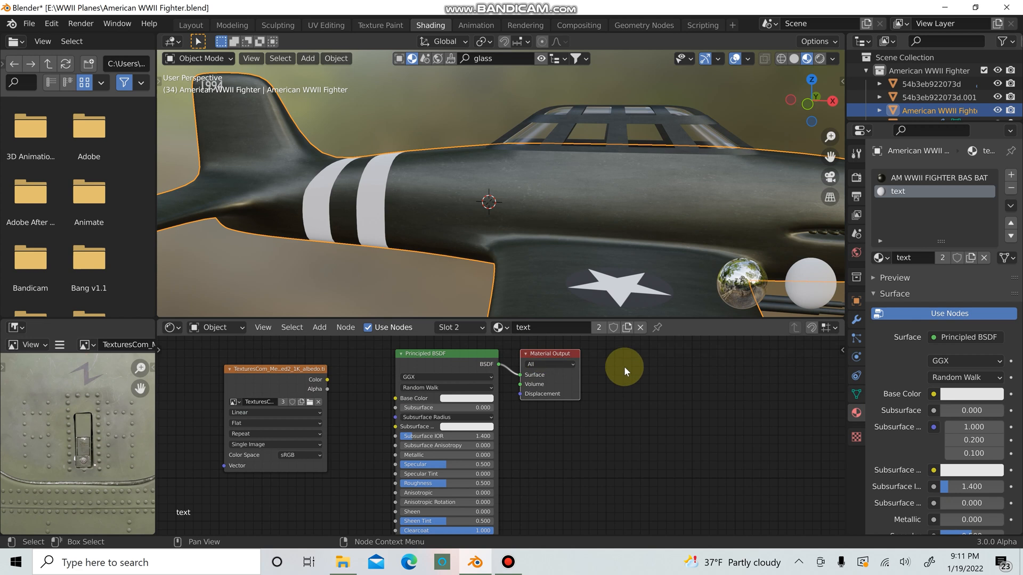
Insert a Mix Shader between the Principled BSDF and Material Output, and link the image texture's Color to its Fac input
left_click_drag(561, 356, 634, 376)
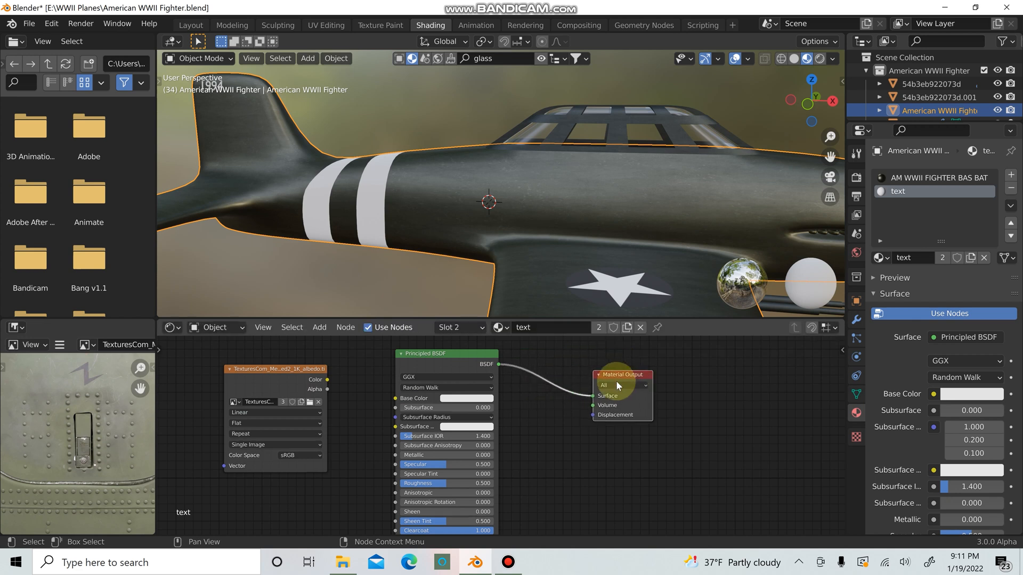
key("shift+a")
left_click(580, 382)
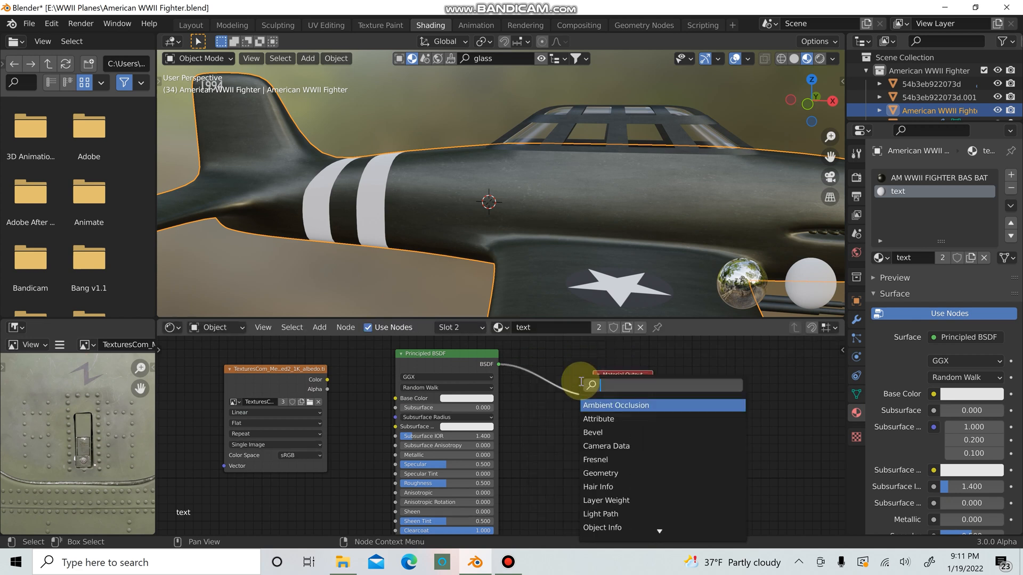
type("mix")
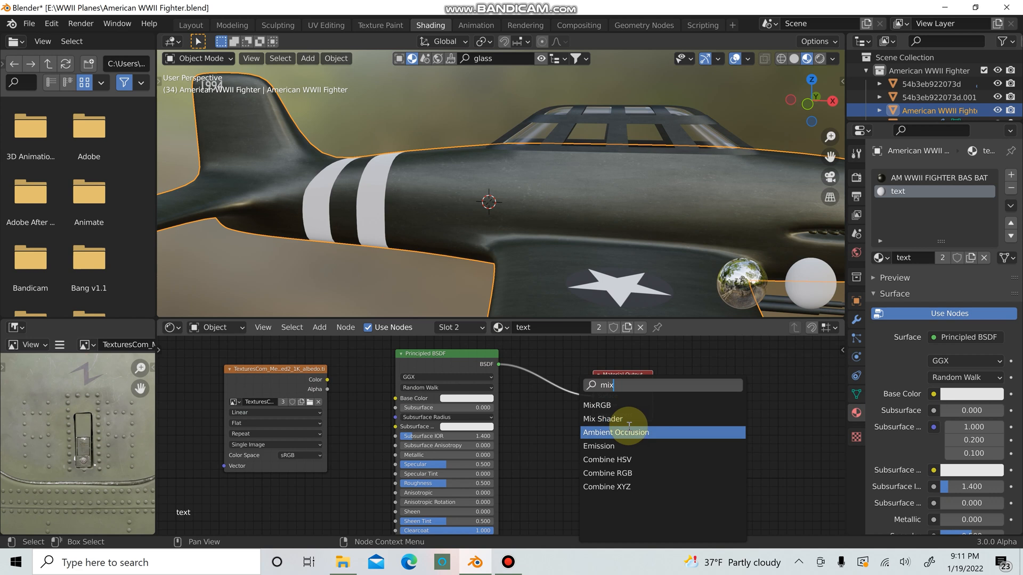
left_click(626, 419)
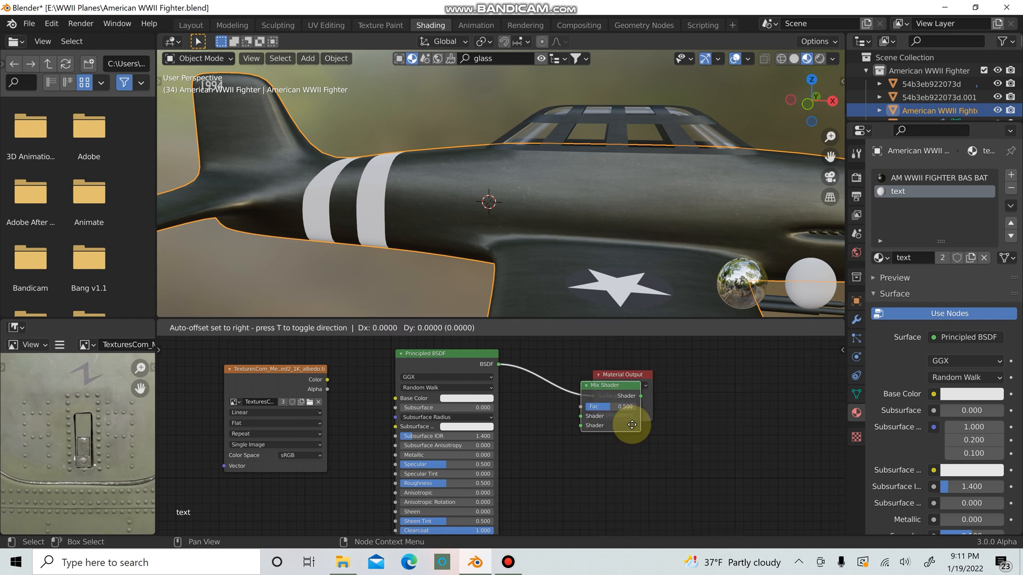
left_click(583, 411)
left_click_drag(327, 378, 498, 419)
left_click(326, 378)
left_click_drag(327, 380, 534, 390)
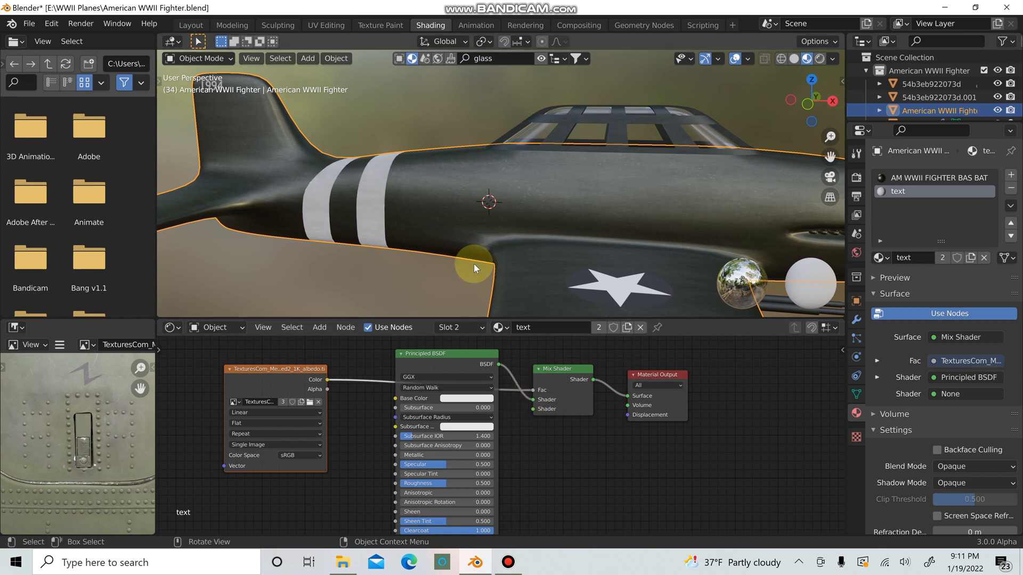
Examine the textured white stripes on the rear fuselage and wing up close and from around the whole aircraft
scroll(474, 264, "up", 4)
middle_click_drag(479, 244, 647, 246, "shift")
scroll(648, 246, "up", 1)
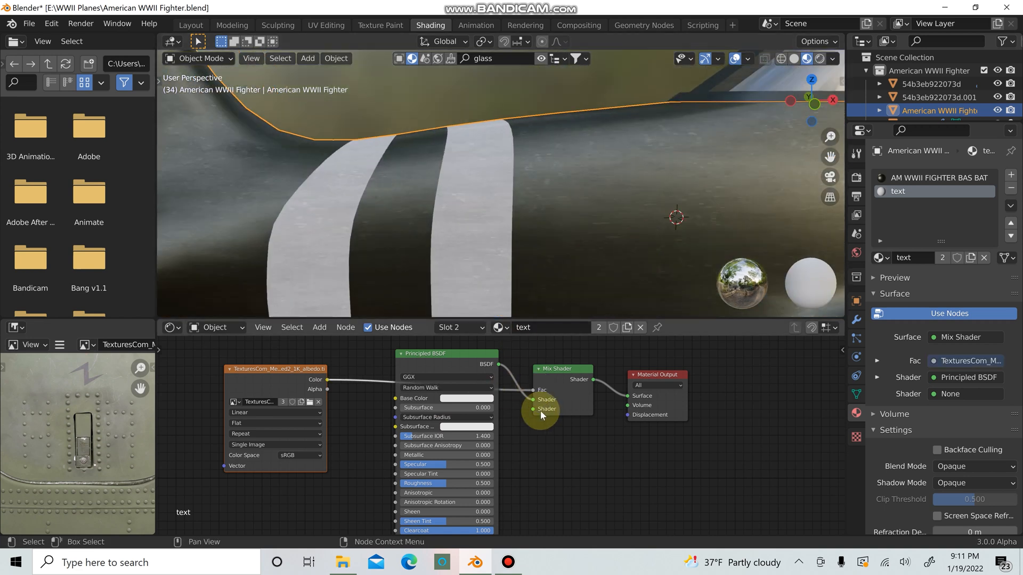
mouse_move(534, 391)
left_mouse_down()
mouse_move(343, 378)
mouse_move(532, 389)
left_mouse_up()
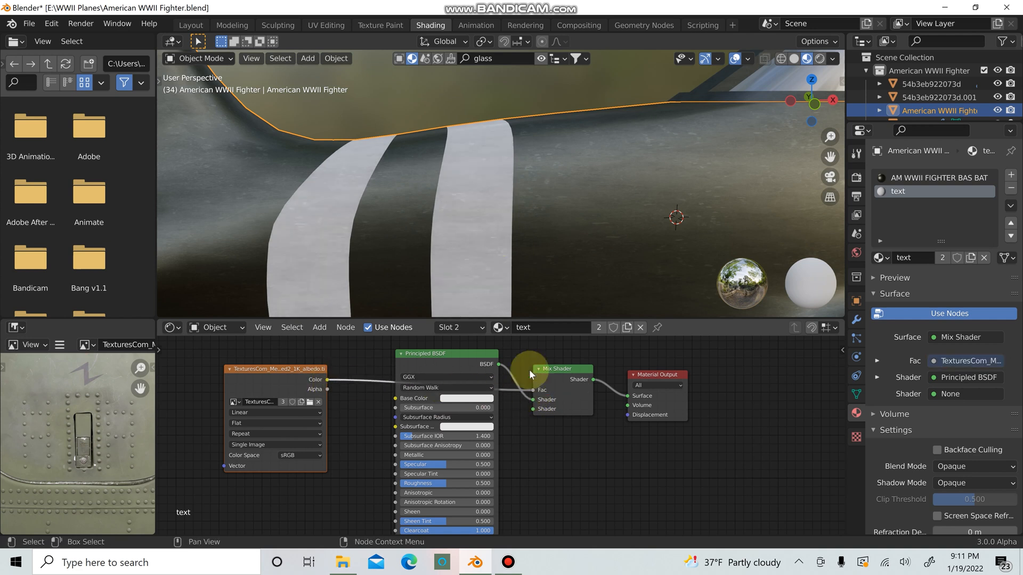
scroll(476, 196, "down", 5)
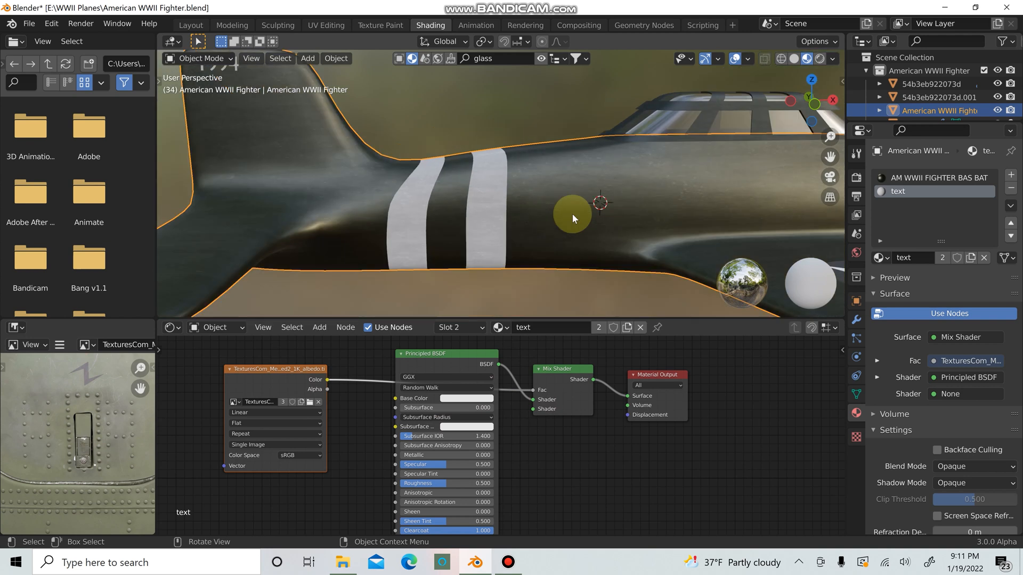
mouse_move(572, 213)
middle_mouse_down()
mouse_move(416, 201)
mouse_move(453, 219)
mouse_move(439, 221)
mouse_move(526, 218)
mouse_move(564, 204)
middle_mouse_up()
scroll(251, 236, "down", 4)
middle_click_drag(254, 235, 266, 277)
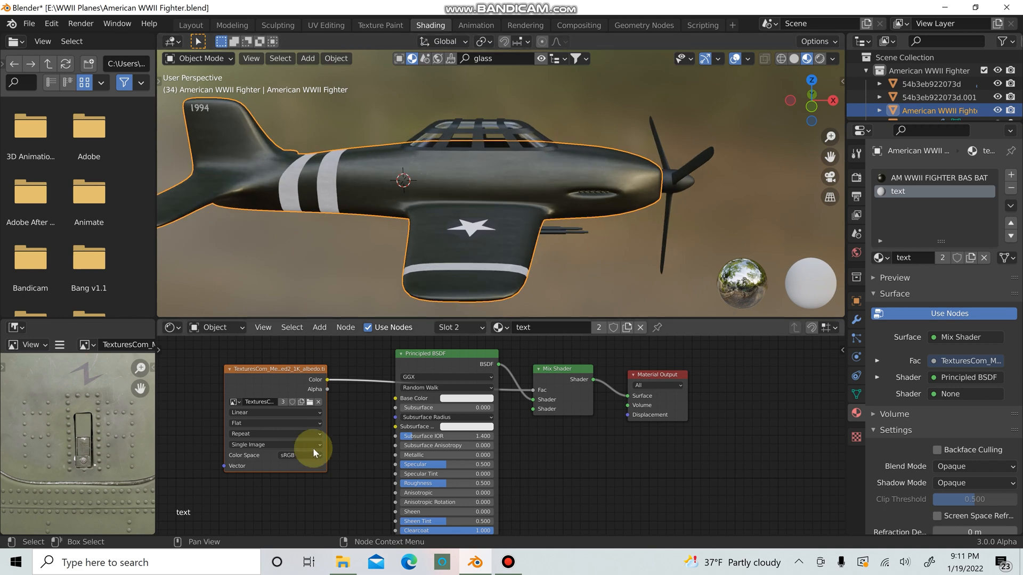
middle_click_drag(359, 174, 583, 166)
scroll(637, 202, "down", 6)
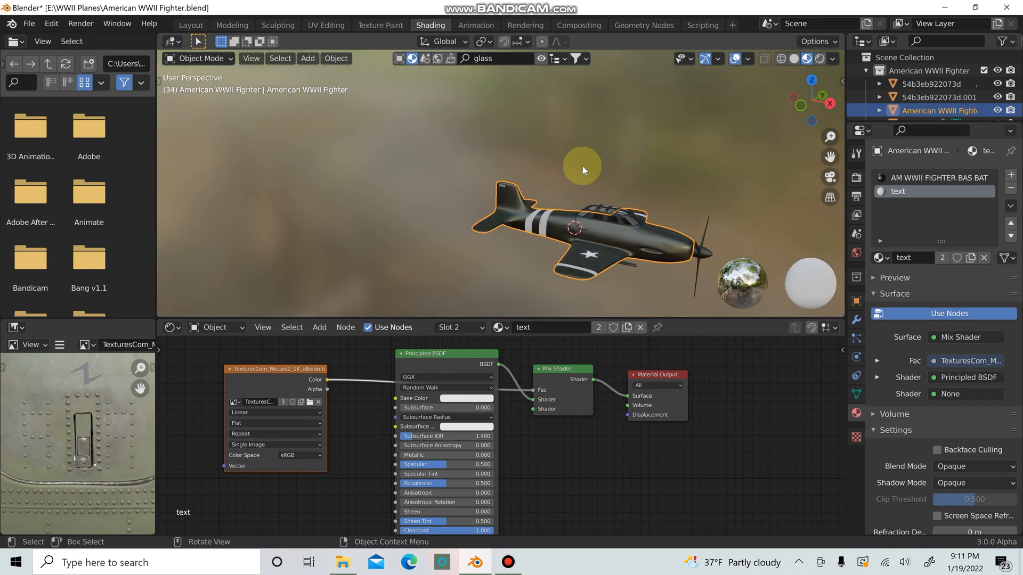
left_click(582, 167)
left_click(29, 24)
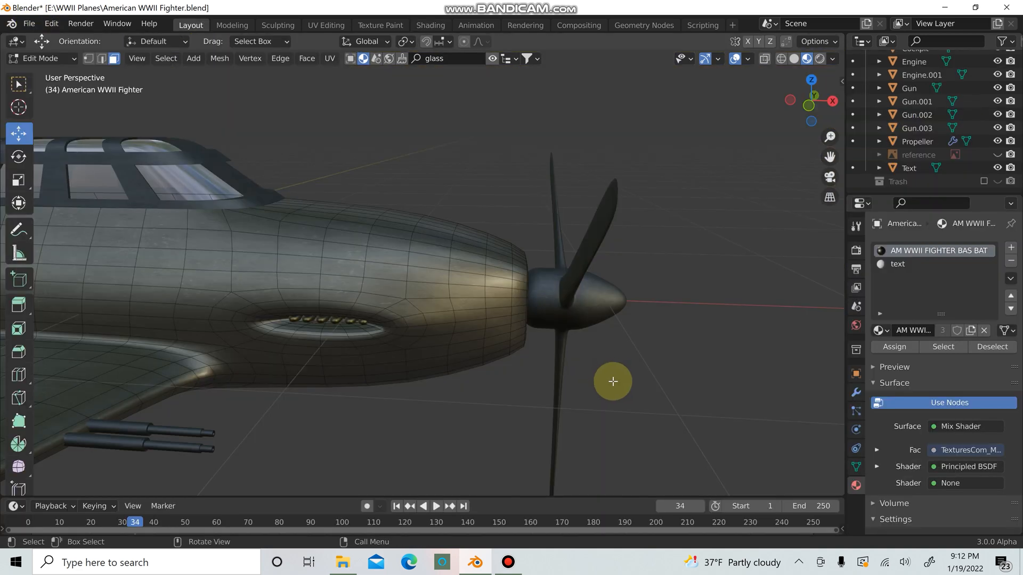
Assign the text material to one face loop around the nose just behind the propeller, and return to Object Mode
scroll(613, 394, "down", 5)
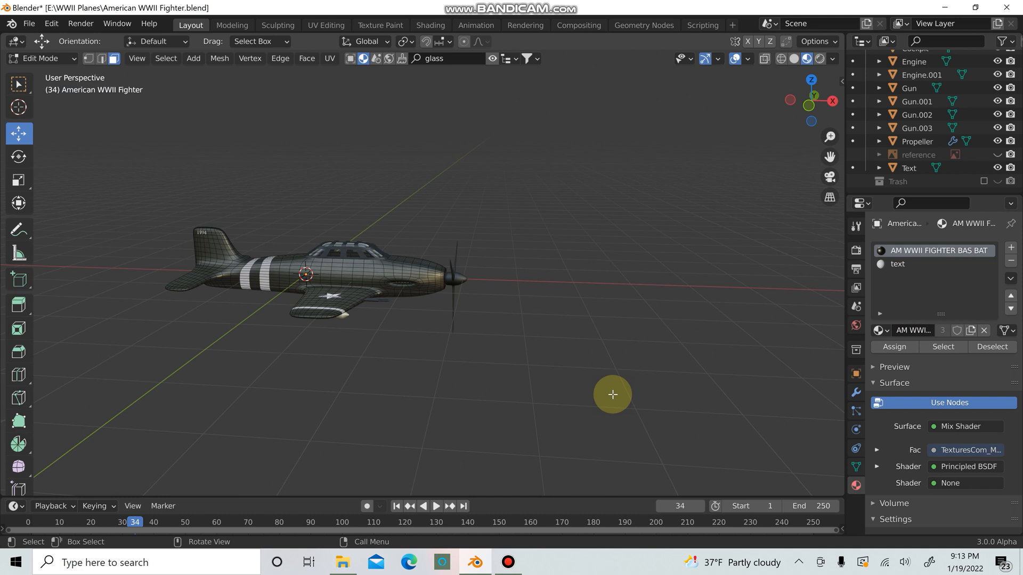
scroll(612, 394, "up", 6)
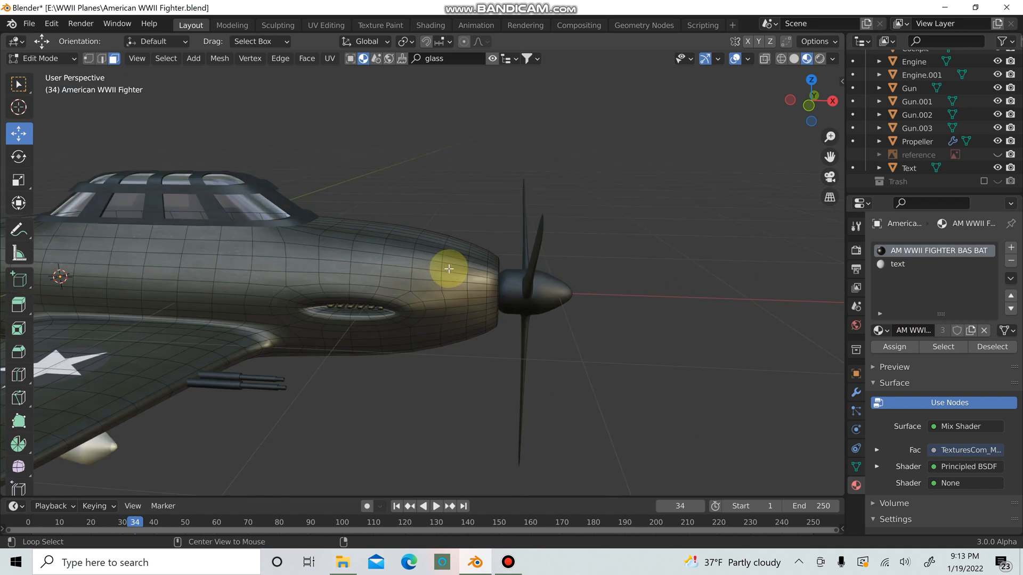
left_click(451, 265, "alt")
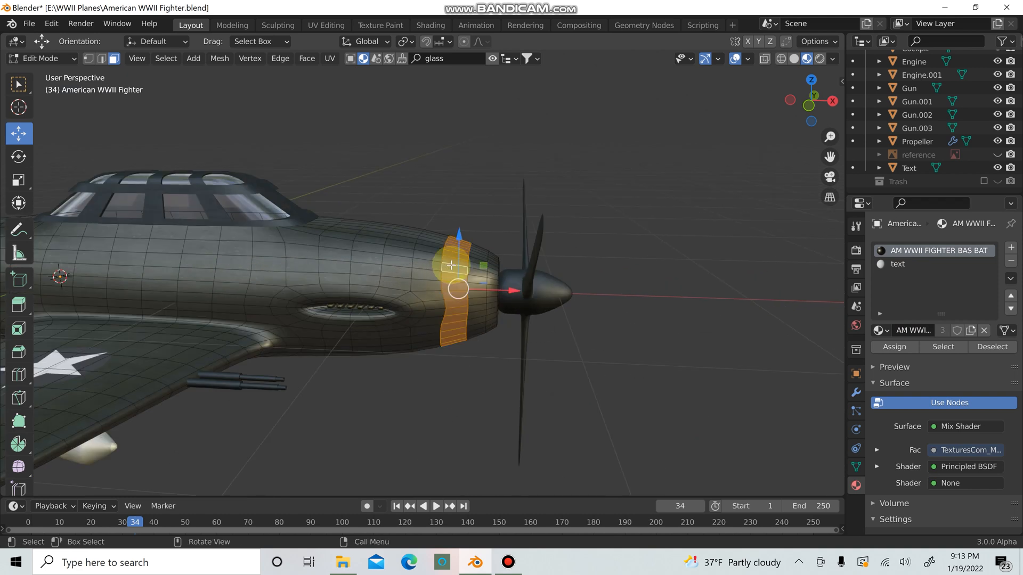
left_click(477, 259, "alt")
left_click(897, 268)
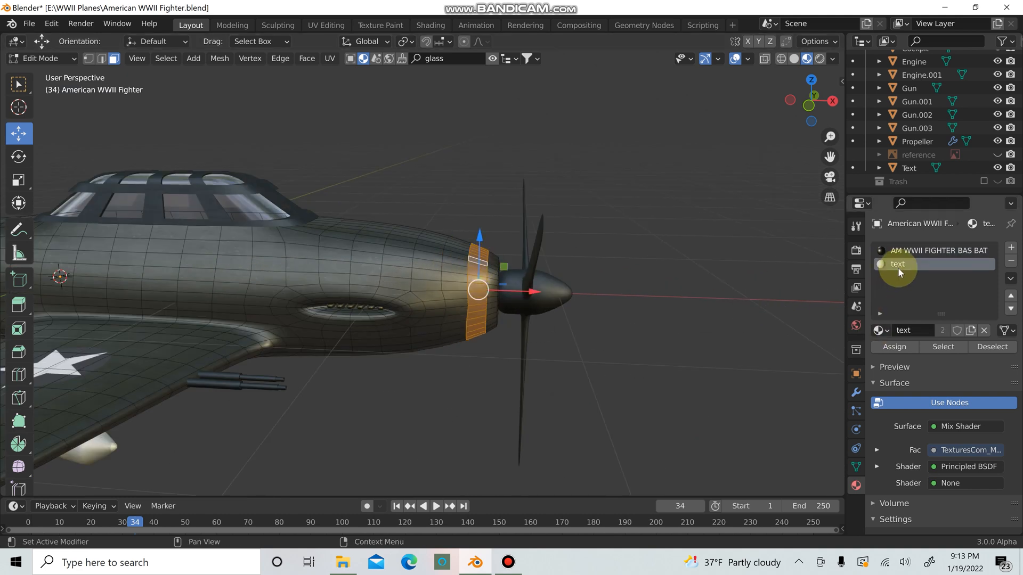
left_click(892, 348)
key("Tab")
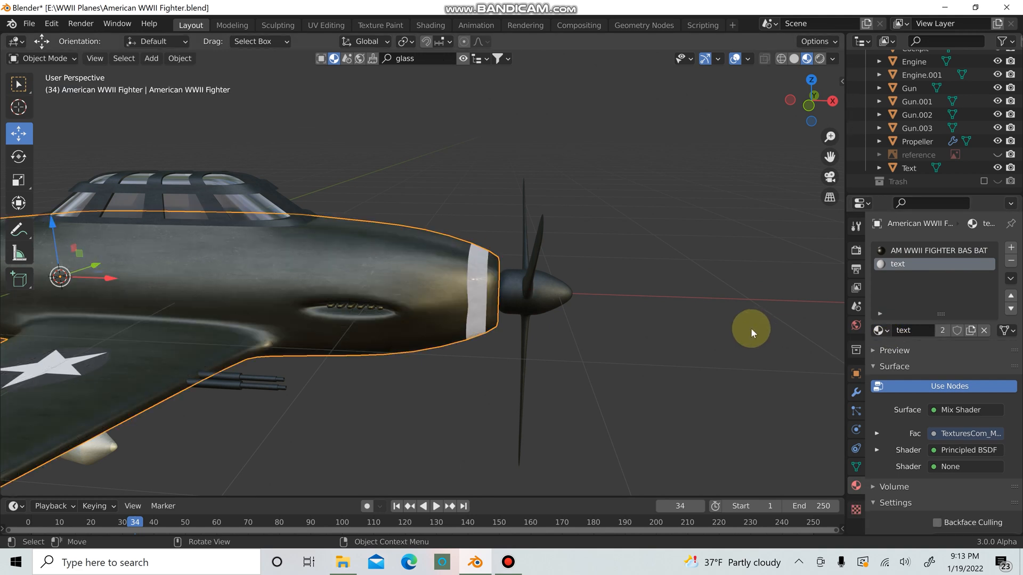
Reassign the white text material on the nose to the foremost face loop directly behind the propeller, and return to Object Mode
scroll(740, 335, "down", 5)
middle_click_drag(634, 328, 595, 318)
scroll(558, 334, "up", 5)
left_click(594, 313)
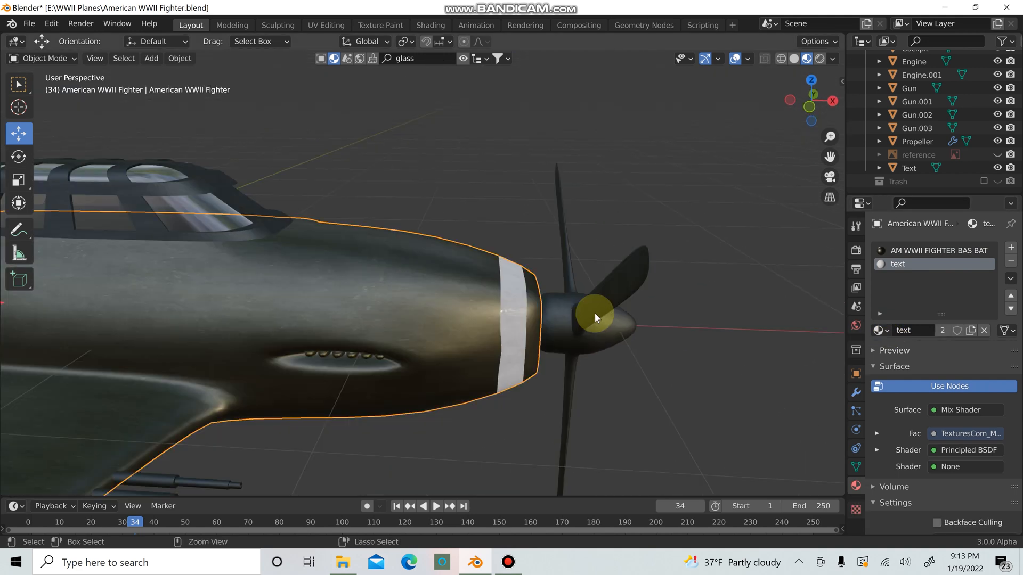
key("Tab")
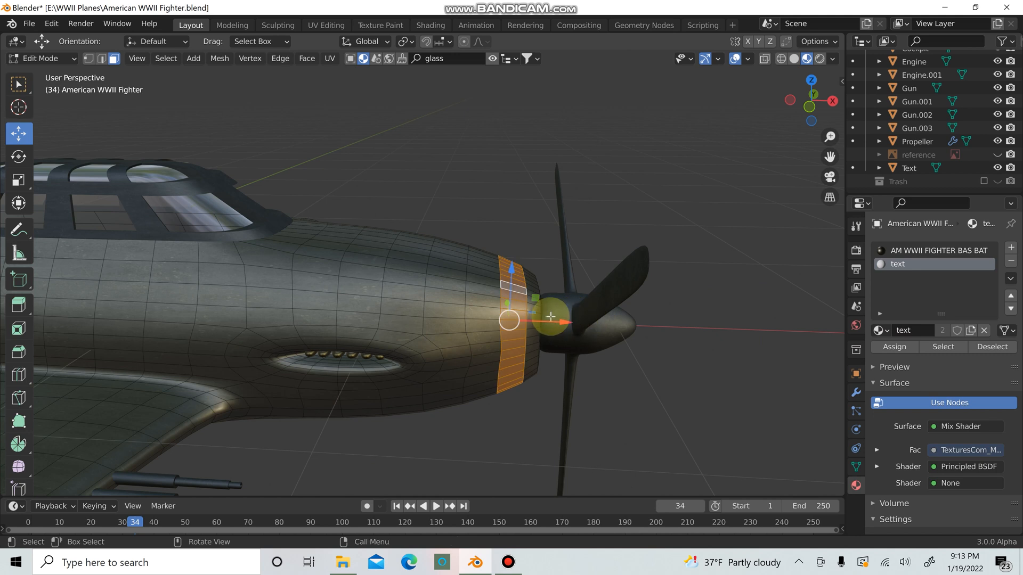
left_click(538, 317, "alt")
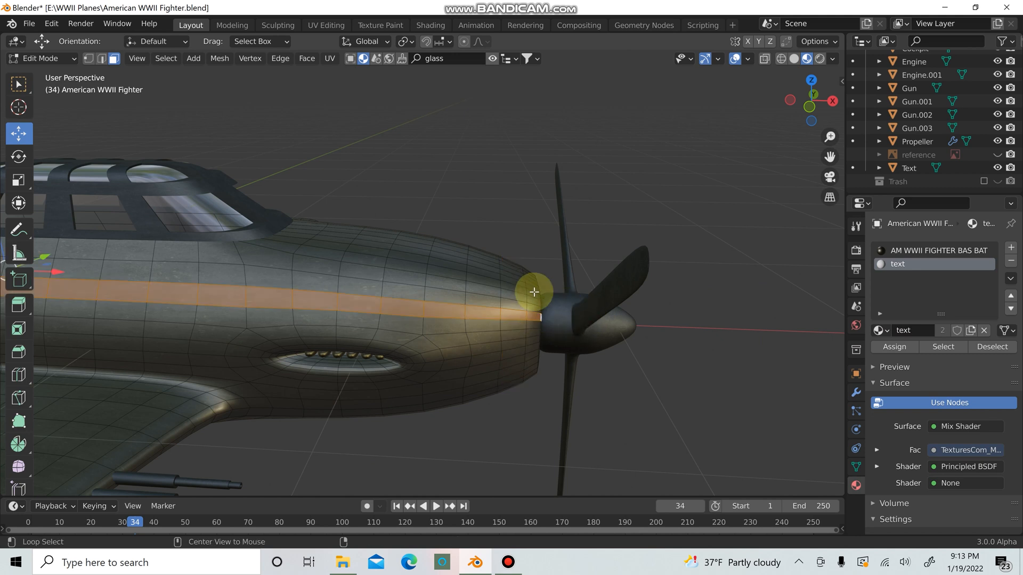
left_click(886, 347)
key("Tab")
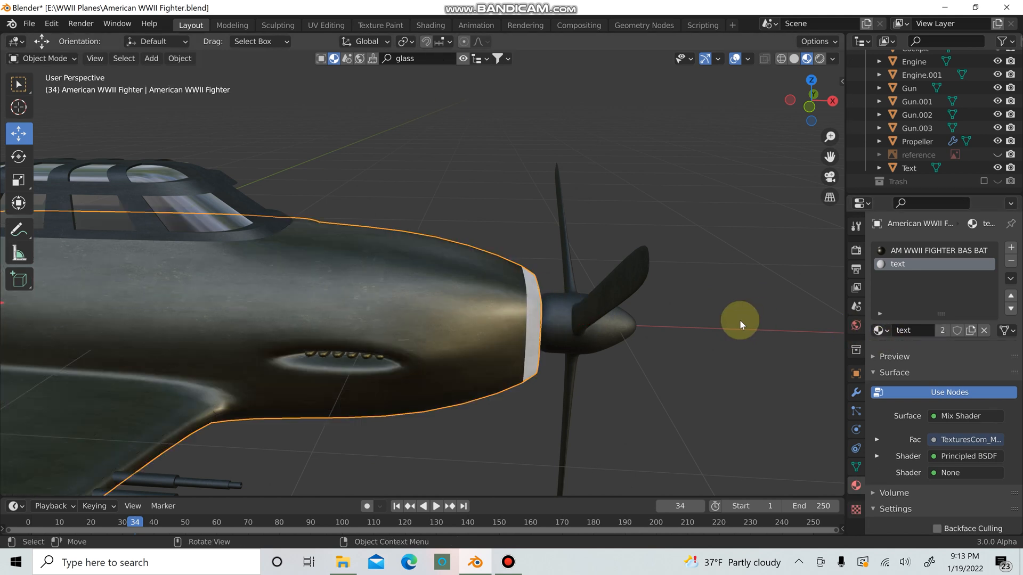
Examine the white nose stripe up close from the front and from several angles around the aircraft
middle_click_drag(715, 335, 517, 335)
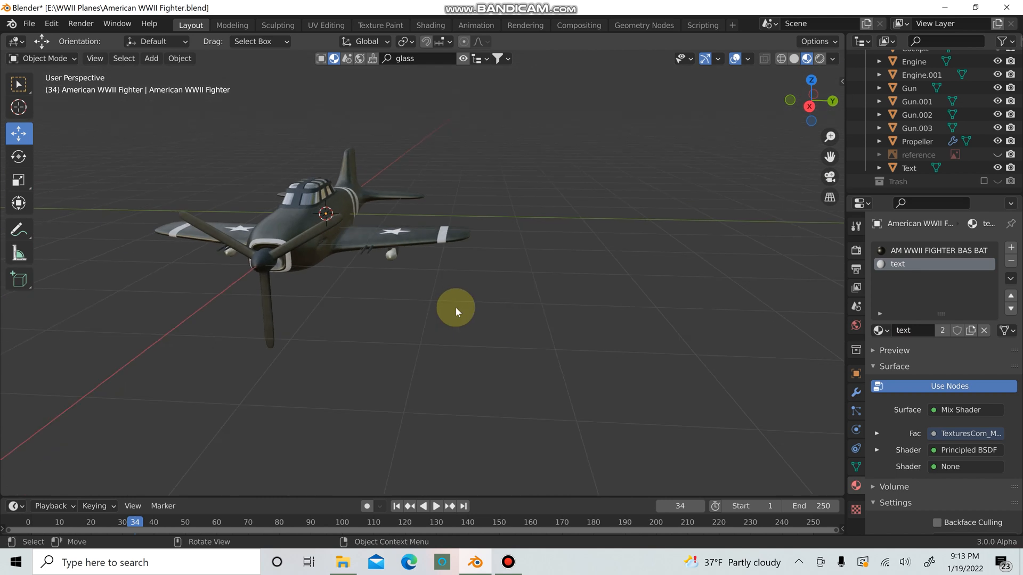
scroll(459, 307, "up", 2)
middle_click_drag(459, 307, 514, 307)
scroll(459, 276, "up", 2)
middle_click_drag(459, 275, 479, 270)
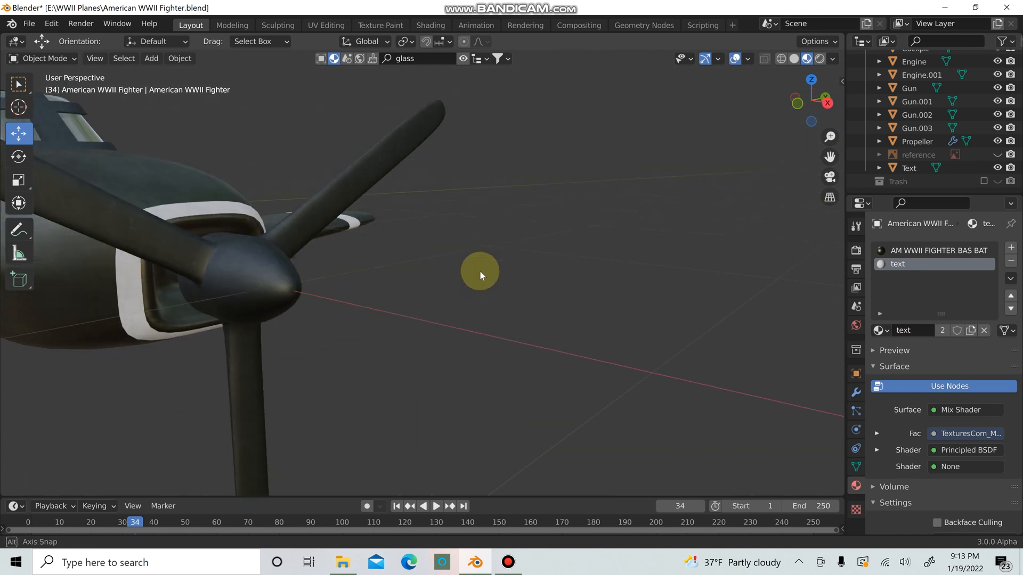
scroll(479, 270, "down", 5)
middle_click_drag(388, 295, 485, 273)
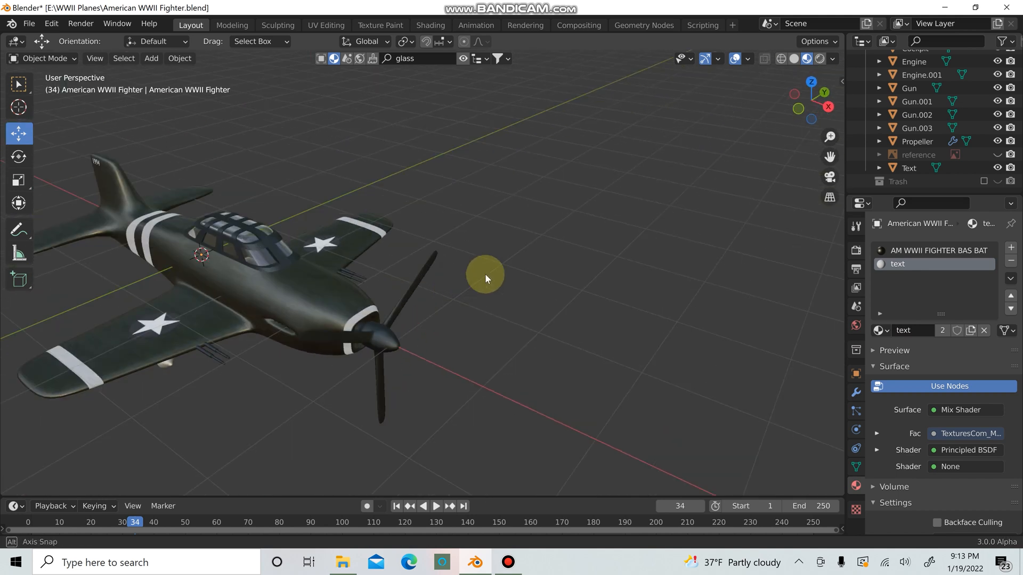
scroll(487, 273, "up", 3)
scroll(489, 274, "up", 3)
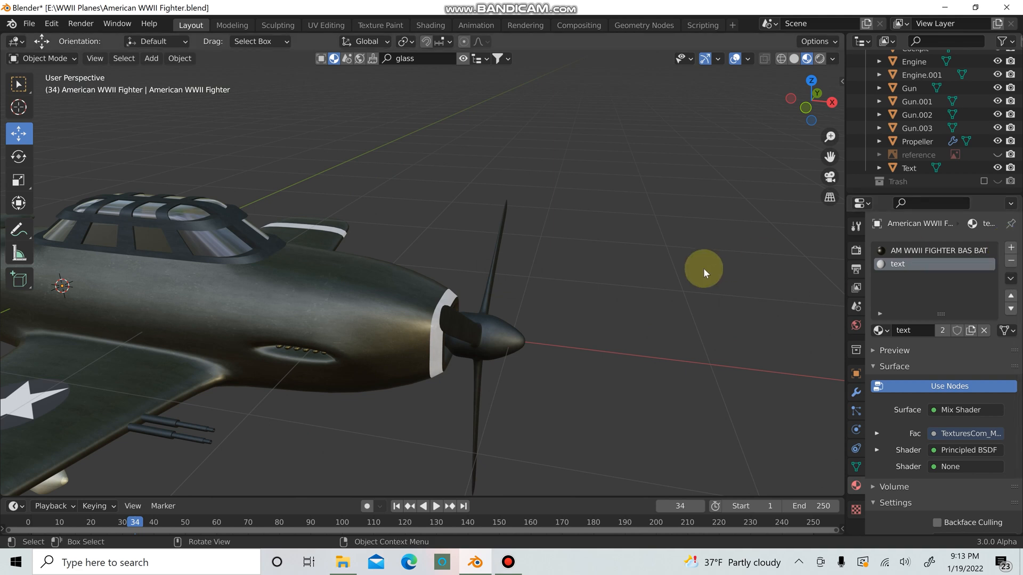
Add a new material named "am stripe 2" to the fighter body and assign it to the face loop at the nose edge
key("Tab")
left_click(1010, 247)
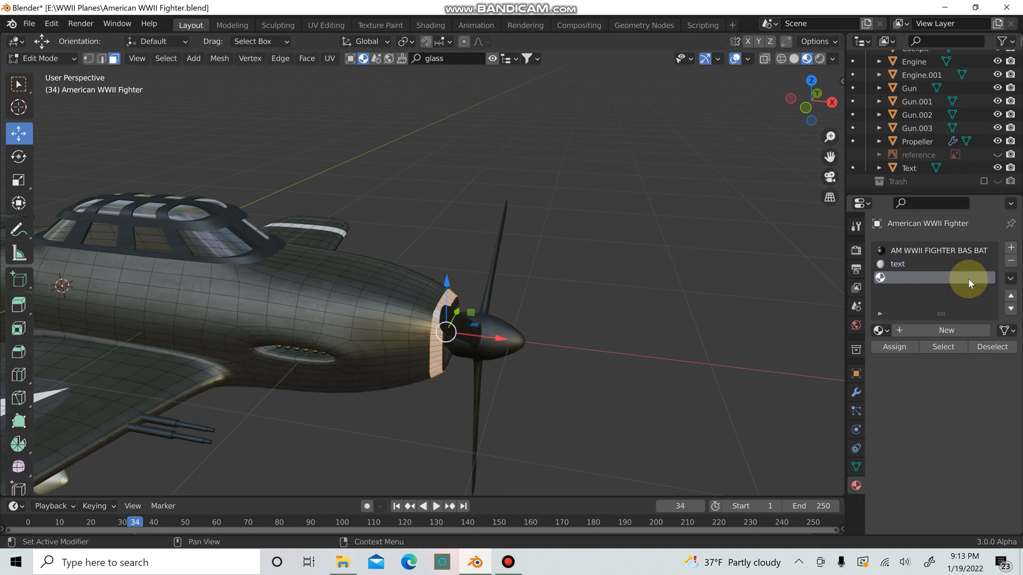
left_click(945, 330)
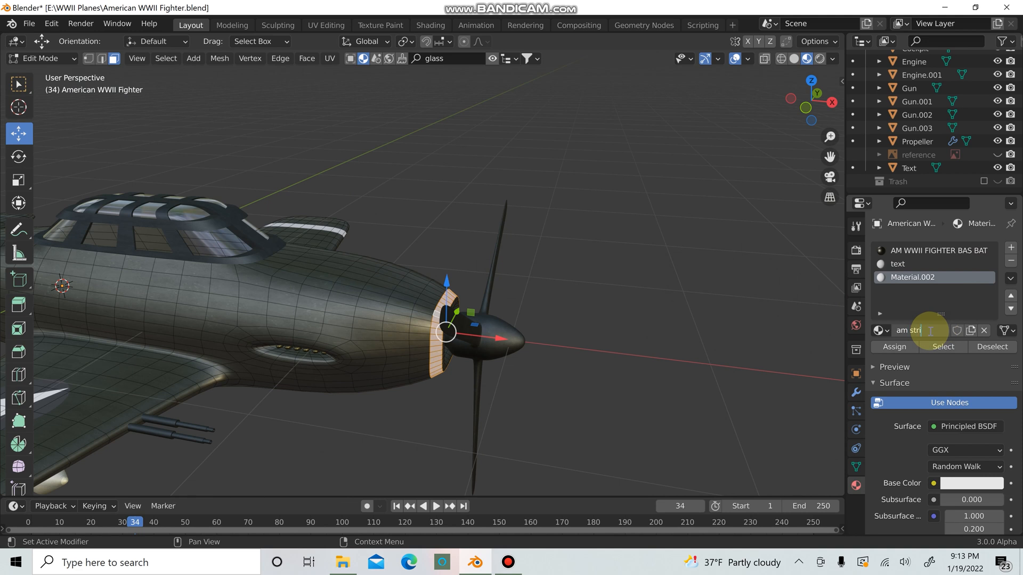
left_click(903, 347)
scroll(664, 379, "up", 5)
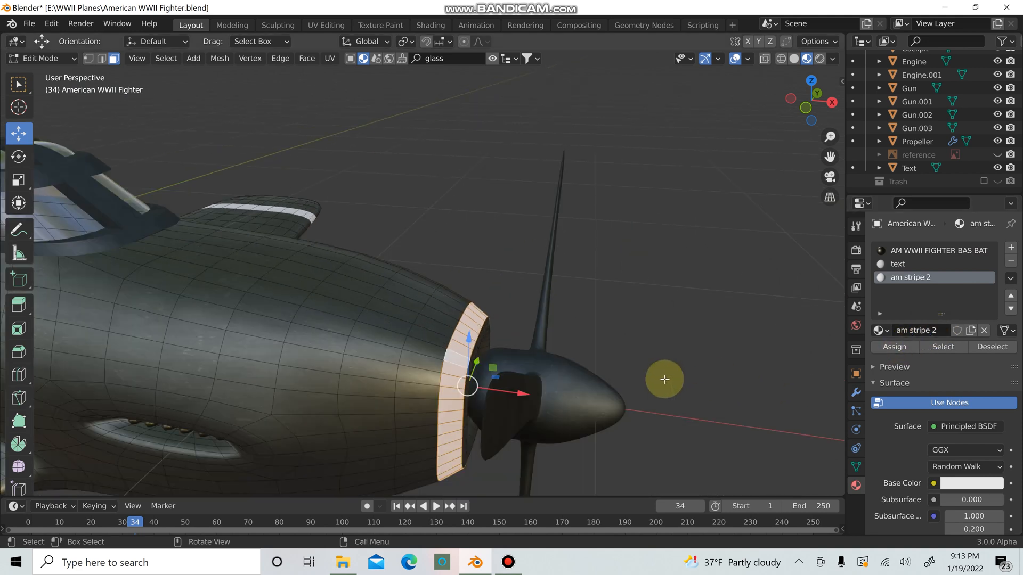
scroll(665, 379, "down", 4)
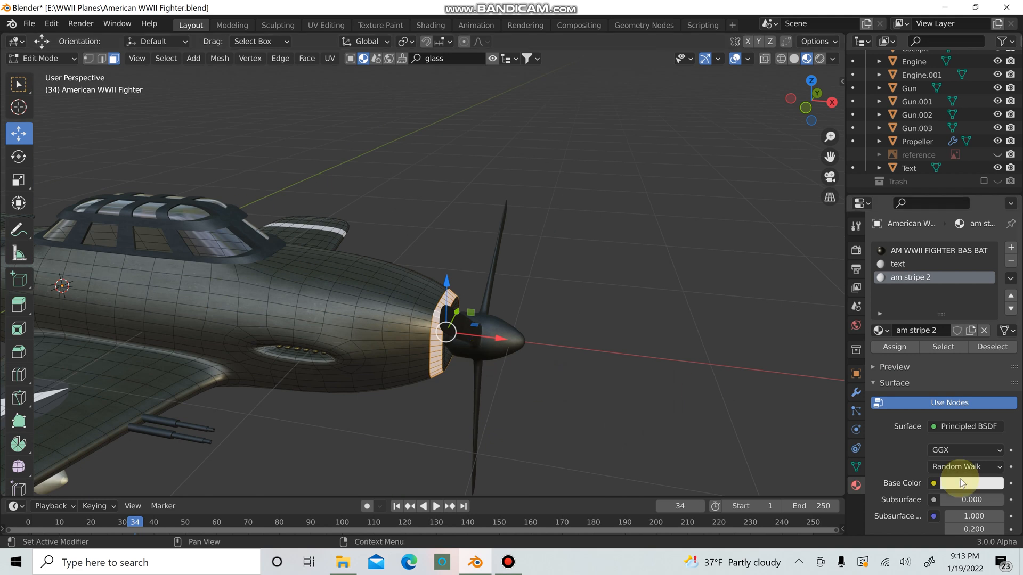
Try a light blue base color on the am stripe 2 material
left_click(961, 482)
left_click_drag(934, 341, 949, 326)
left_click(668, 305)
Return to Object Mode and give the am stripe 2 material a darkened yellow-orange base color
key("Tab")
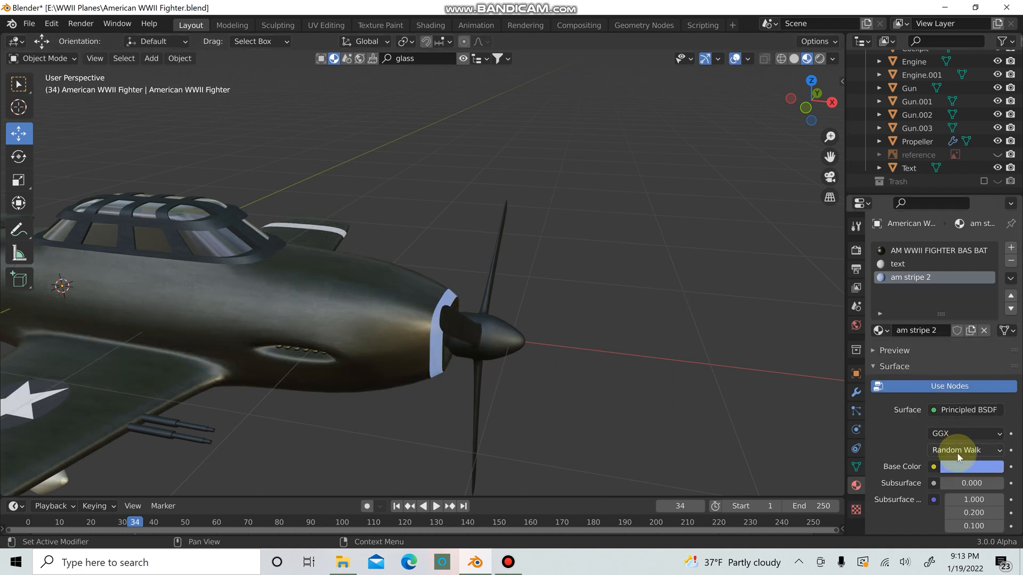
left_click(960, 464)
mouse_move(971, 326)
left_mouse_down()
mouse_move(970, 297)
mouse_move(929, 292)
mouse_move(898, 309)
mouse_move(888, 341)
mouse_move(913, 369)
mouse_move(940, 372)
mouse_move(936, 354)
mouse_move(911, 340)
left_mouse_up()
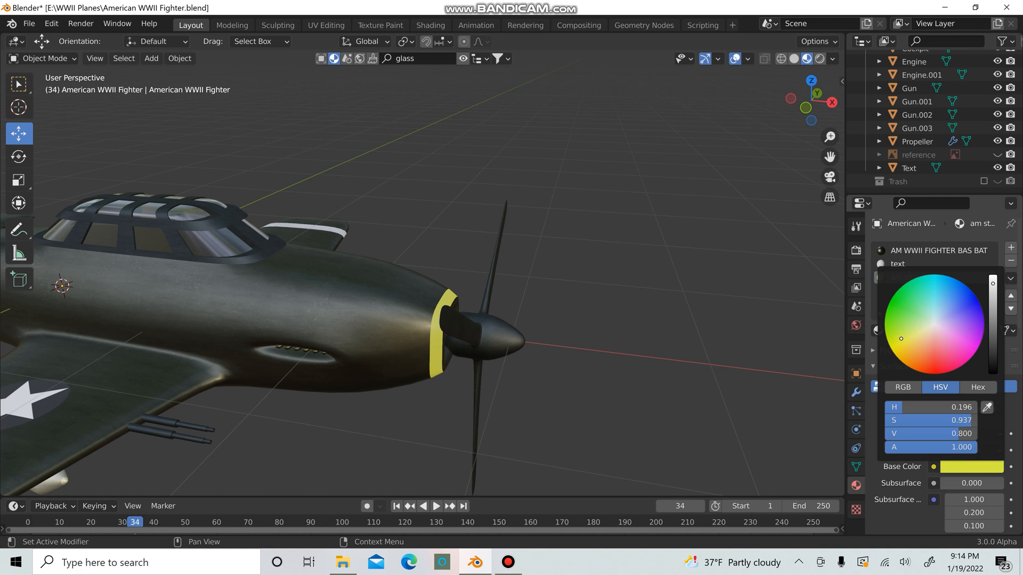
left_click_drag(917, 336, 915, 346)
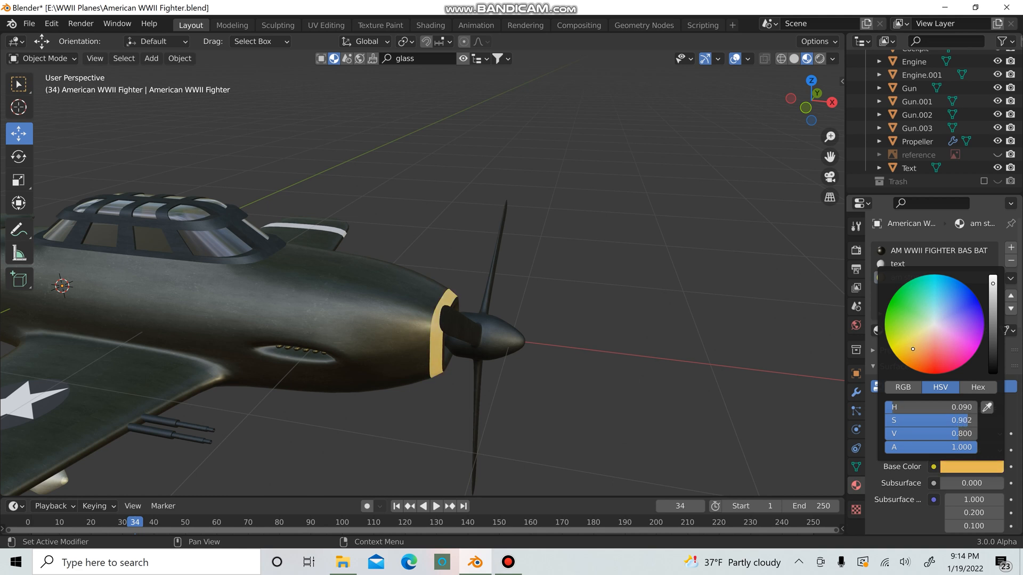
left_click_drag(913, 350, 913, 351)
left_click_drag(992, 283, 992, 315)
Set the am stripe 2 material's Clearcoat to 1.000 and check the orange nose stripe up close
scroll(693, 336, "down", 4)
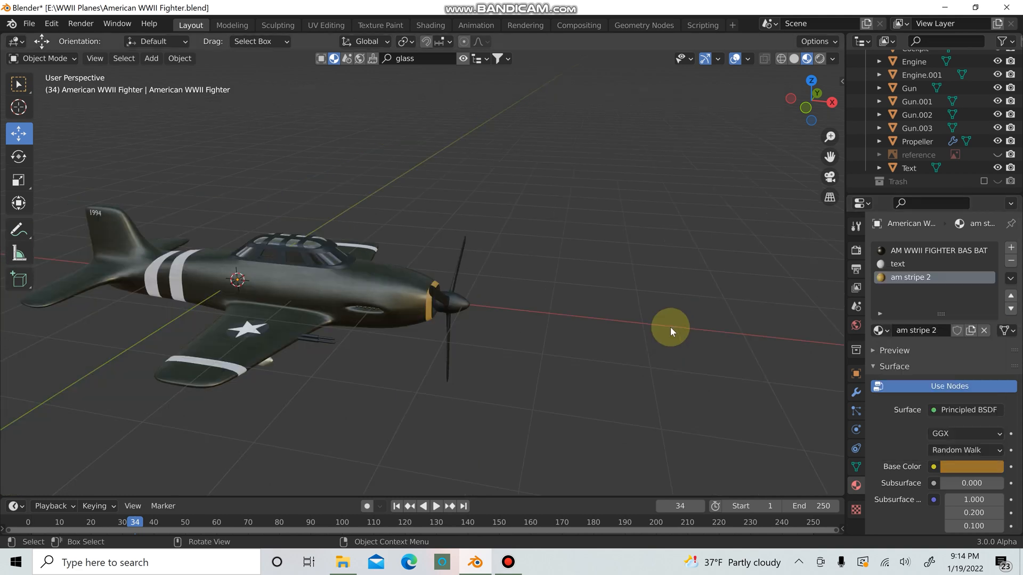
middle_click_drag(670, 327, 716, 341)
scroll(593, 305, "up", 4)
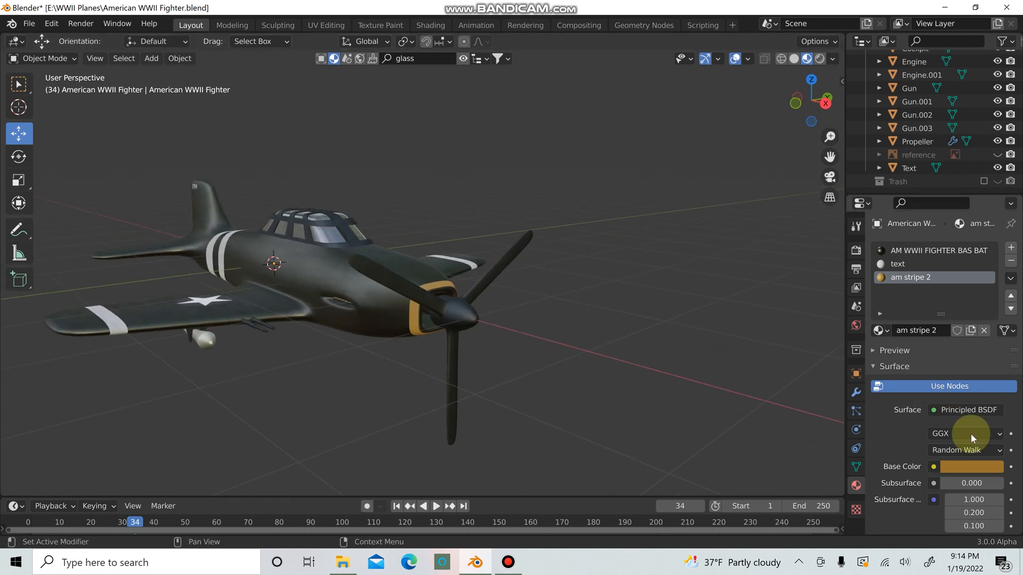
scroll(939, 479, "down", 8)
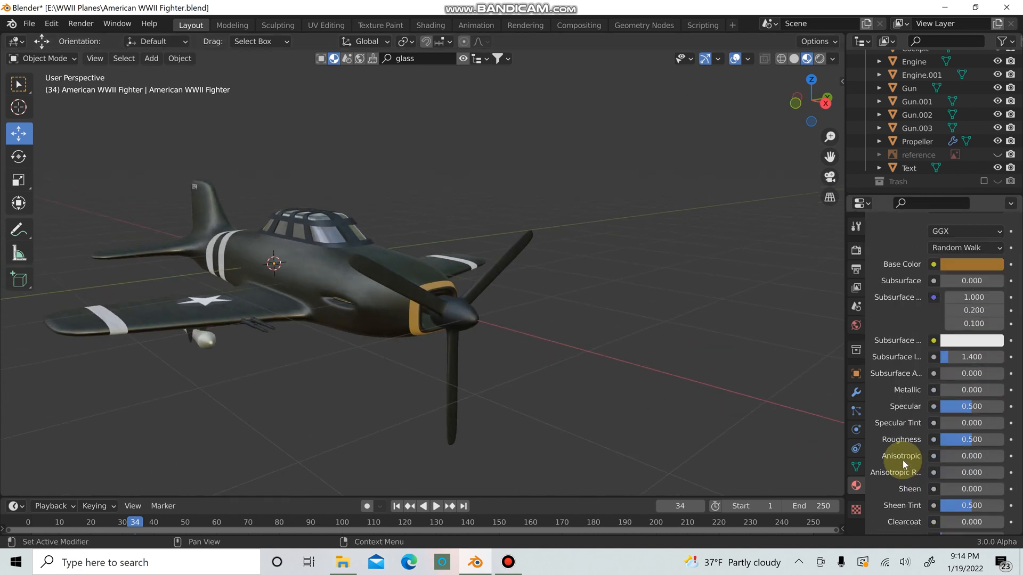
scroll(911, 489, "down", 1)
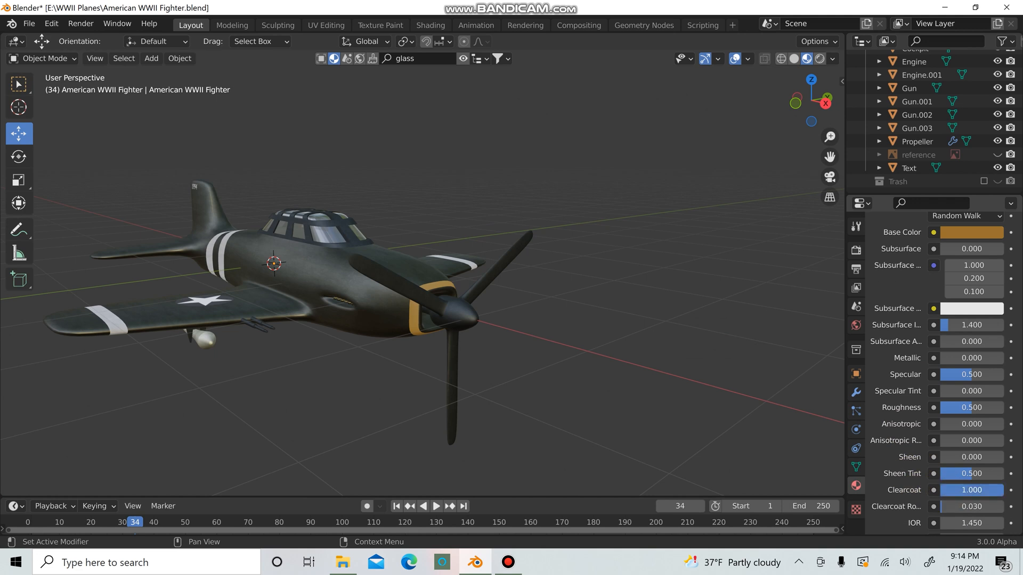
scroll(612, 388, "up", 6)
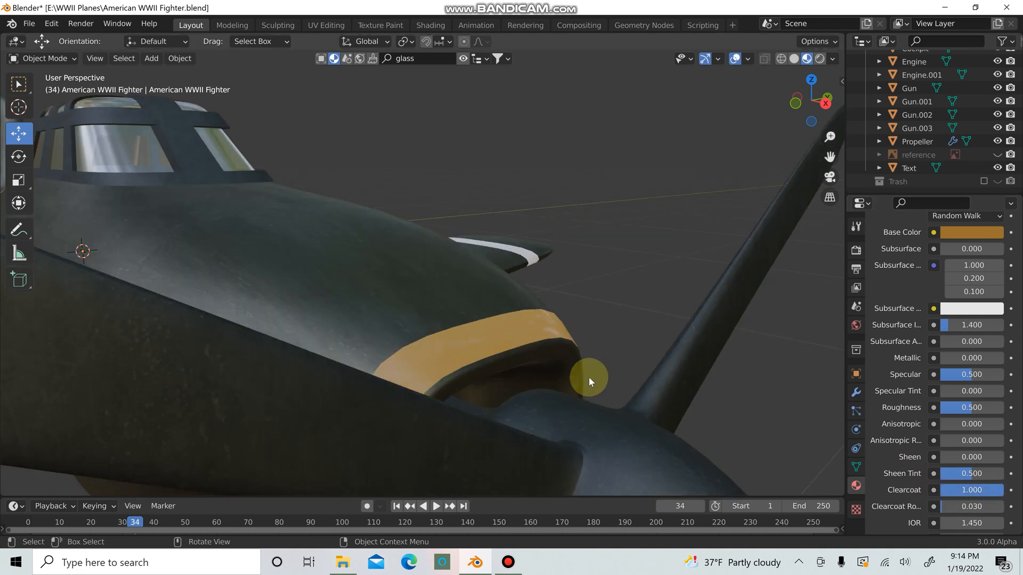
scroll(589, 382, "down", 5)
middle_click_drag(587, 376, 630, 370)
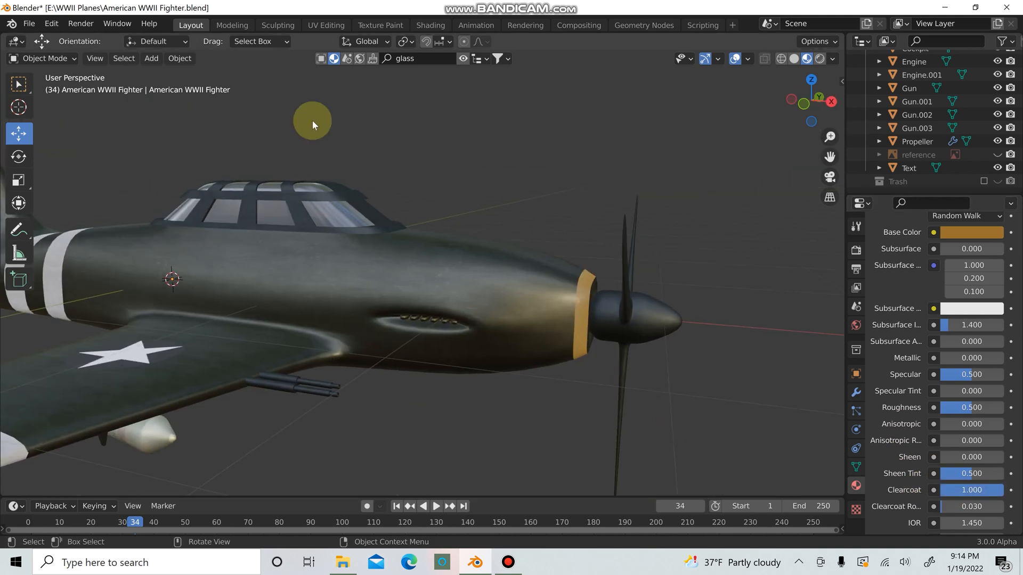
Switch to the Shading workspace and add an Image Texture node to the am stripe 2 material, beside the Principled BSDF
left_click(431, 25)
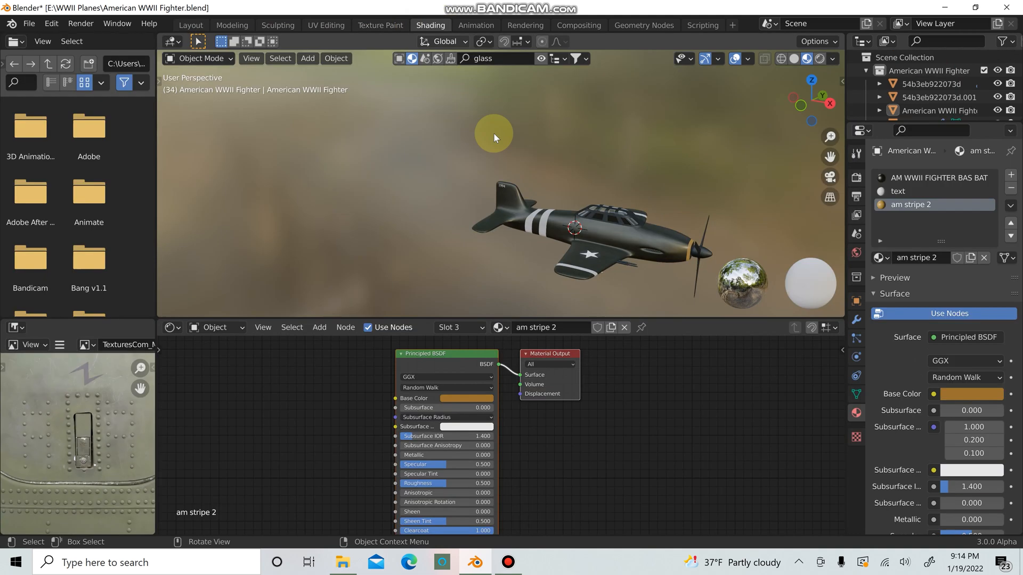
scroll(662, 232, "up", 8)
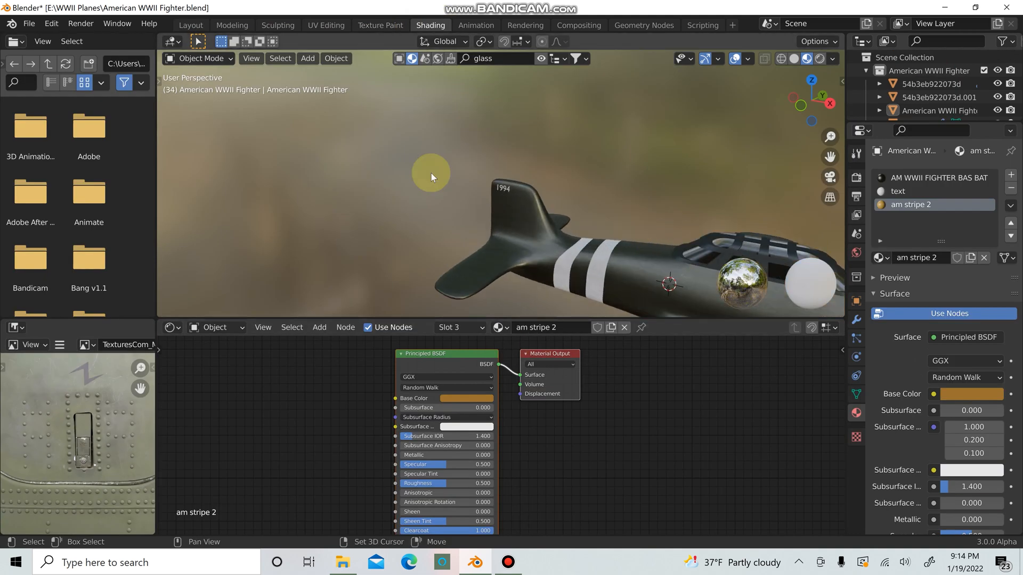
key("shift+a")
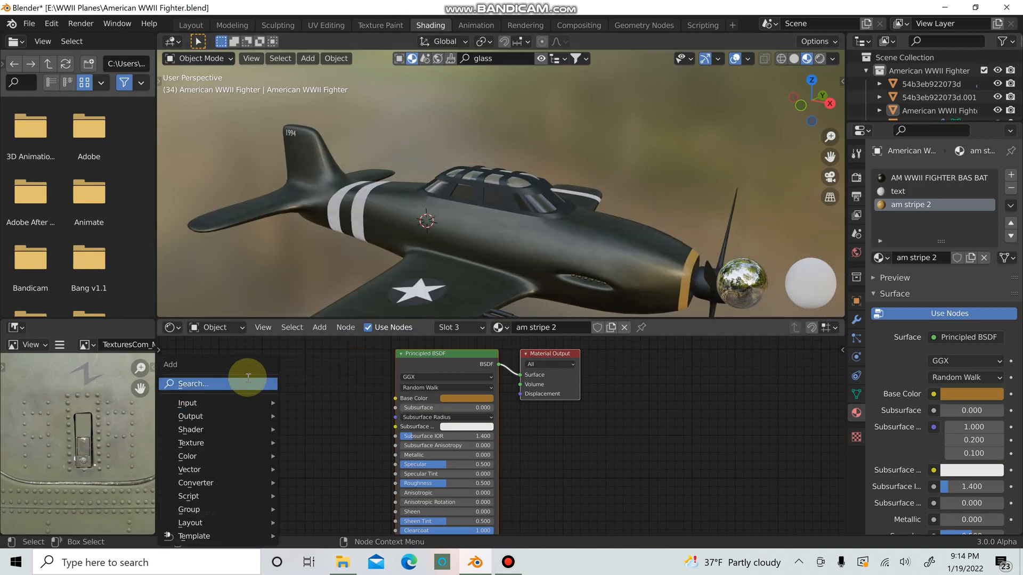
left_click(247, 381)
type("image")
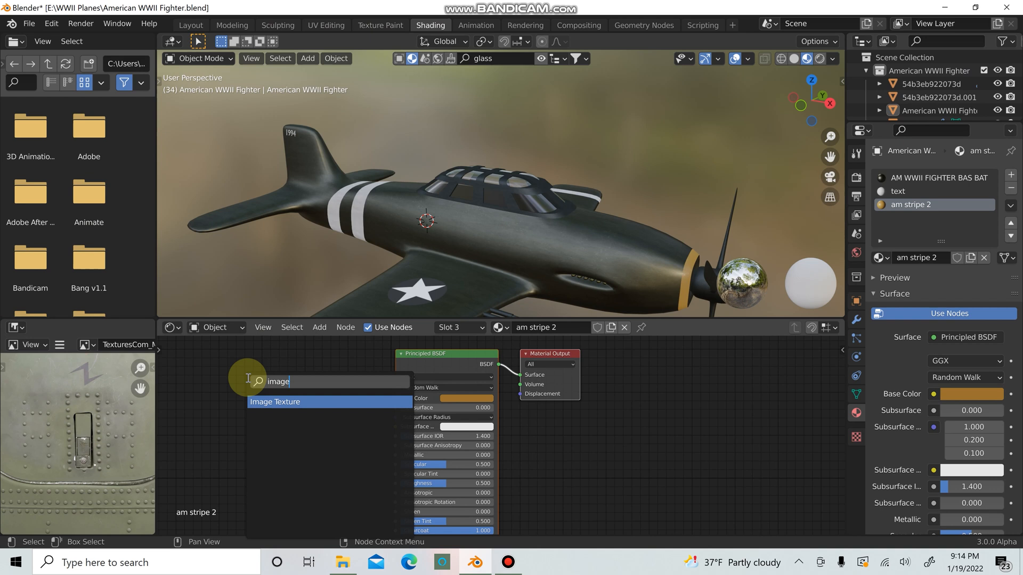
key("Return")
left_click(244, 385)
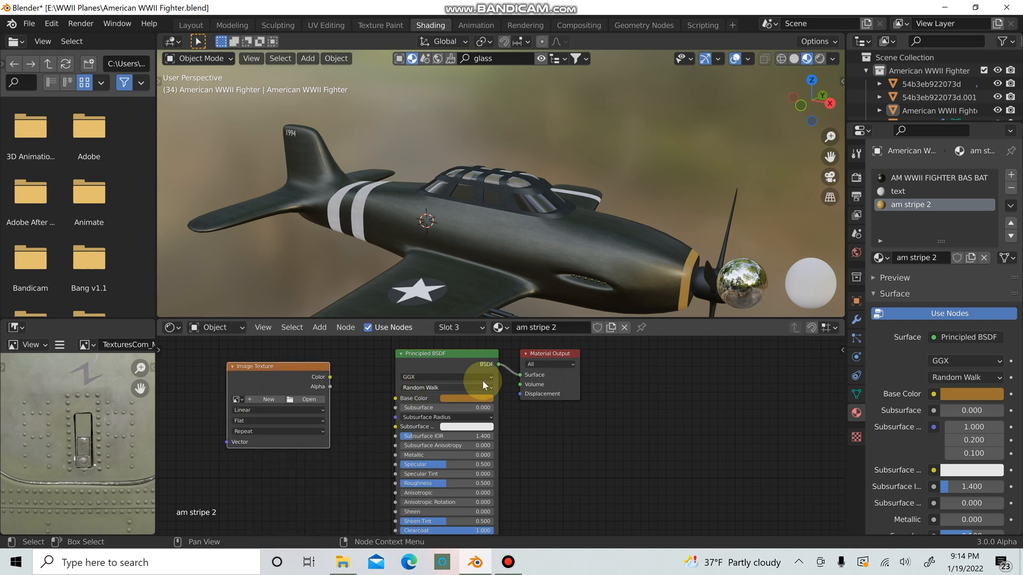
Insert a Mix Shader between the Principled BSDF and Material Output, and link the Image Texture's Color to its Fac input
left_click_drag(548, 354, 612, 379)
key("shift+a")
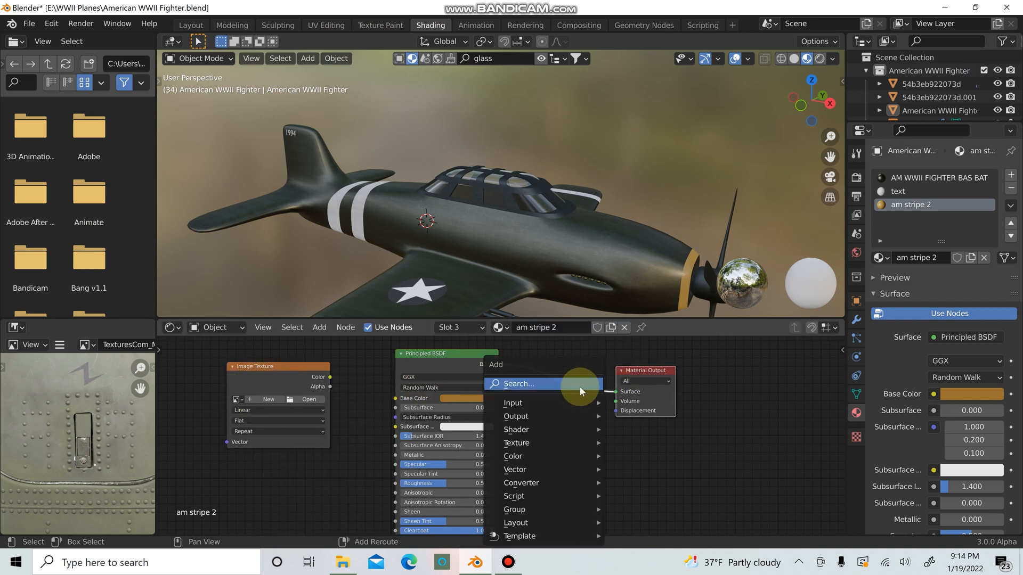
left_click(580, 387)
type("mix")
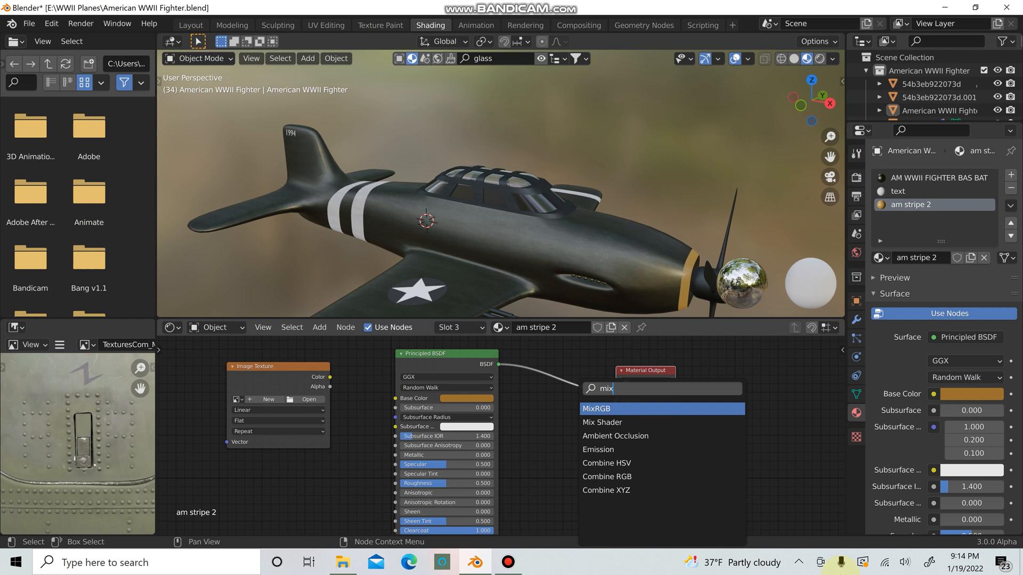
left_click(646, 422)
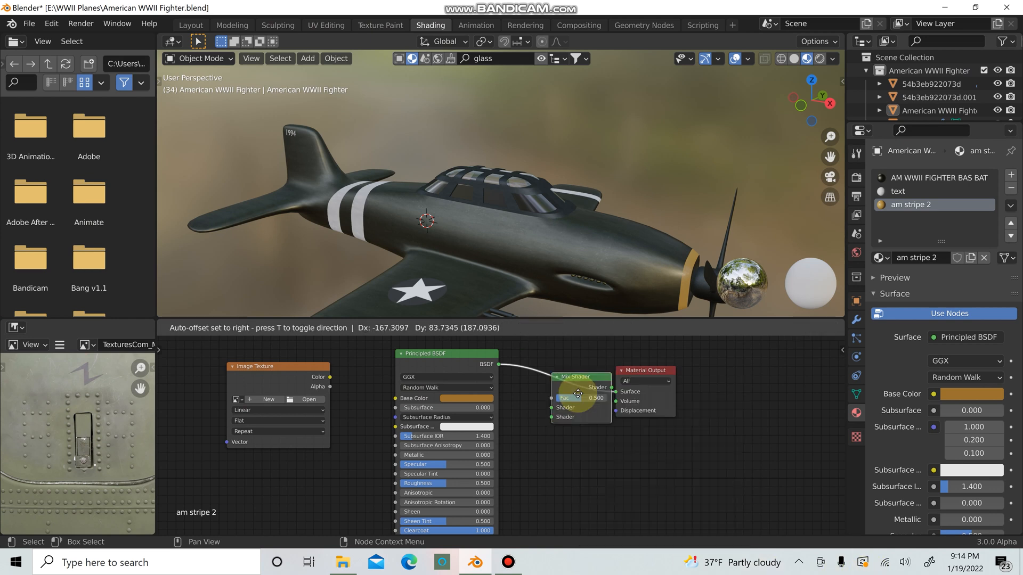
left_click(585, 405)
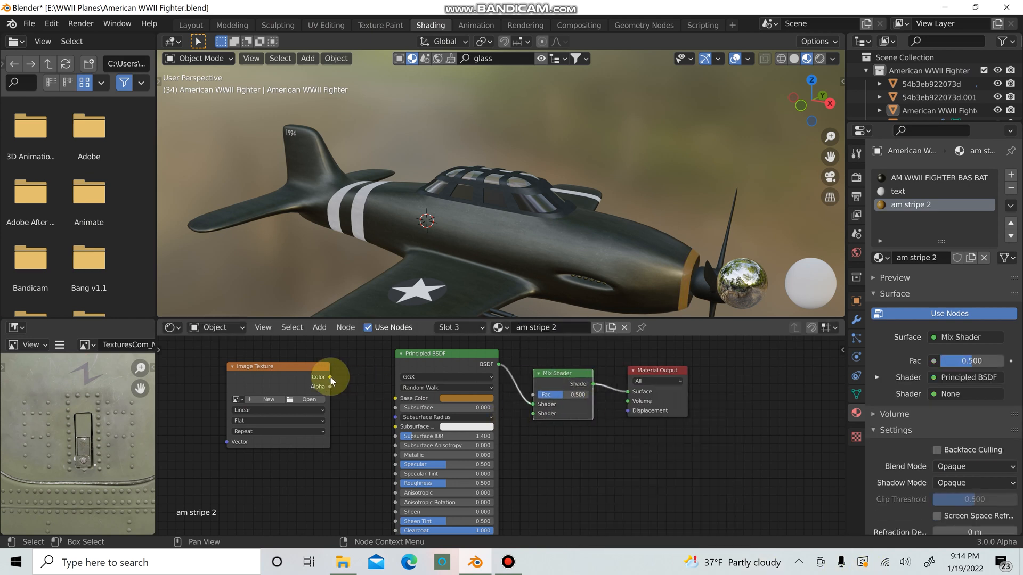
left_click_drag(330, 377, 533, 394)
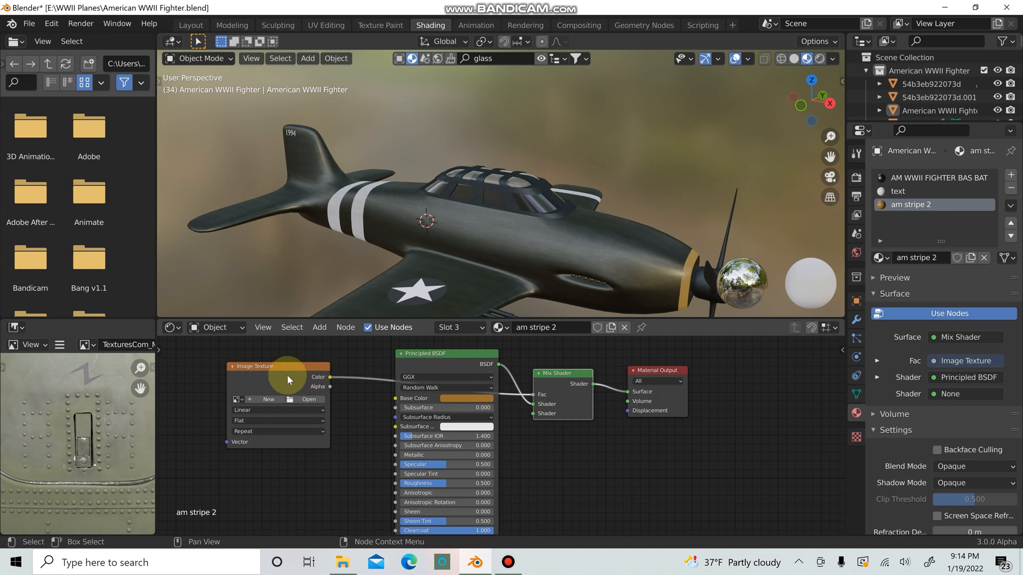
Load TexturesCom_Metal_SteelRusted2_1K_albedo.tif from the Textures folder into the Image Texture node and inspect the nose stripe up close
left_click(306, 398)
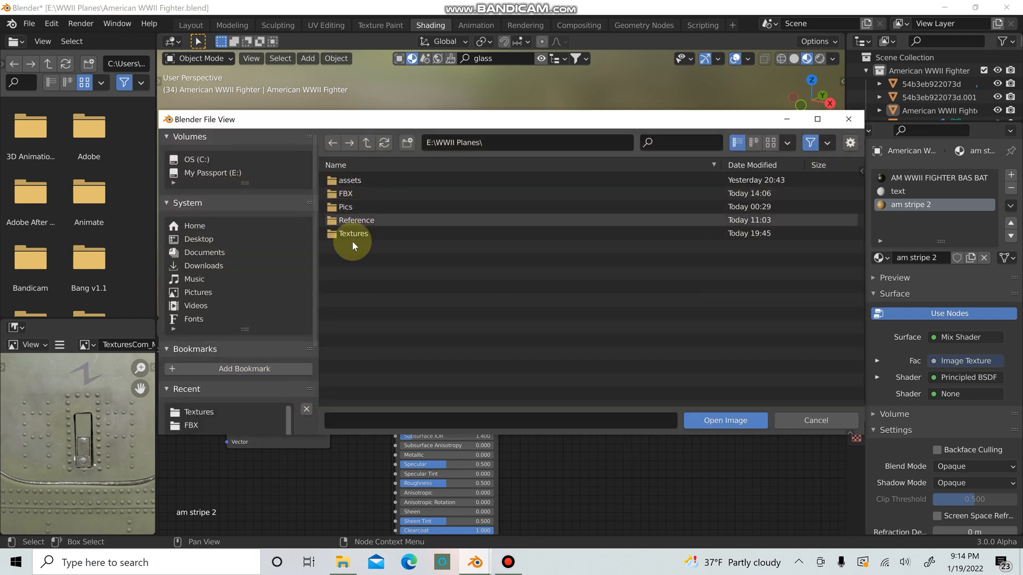
left_click(353, 235)
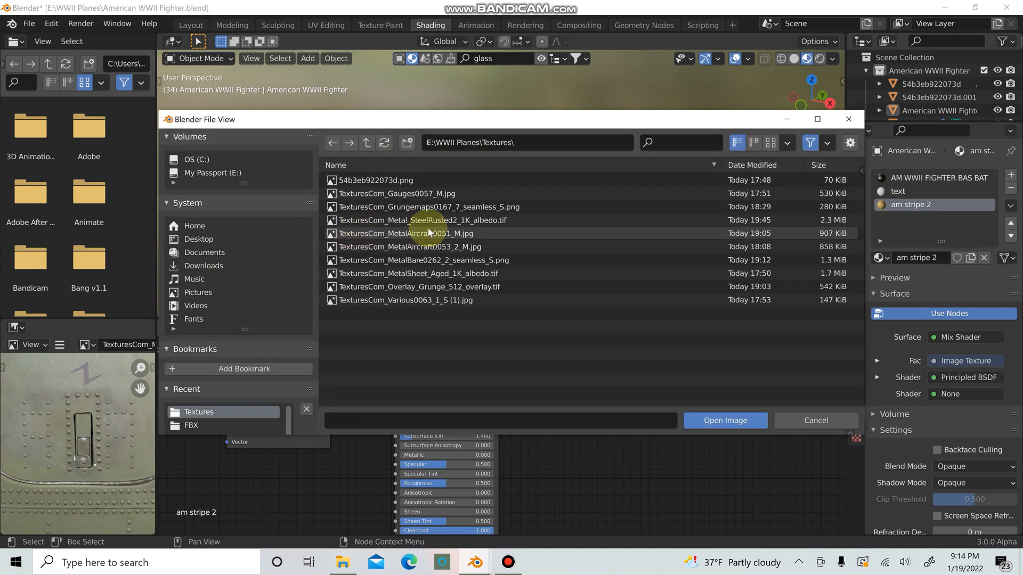
left_click(429, 220)
left_click(743, 418)
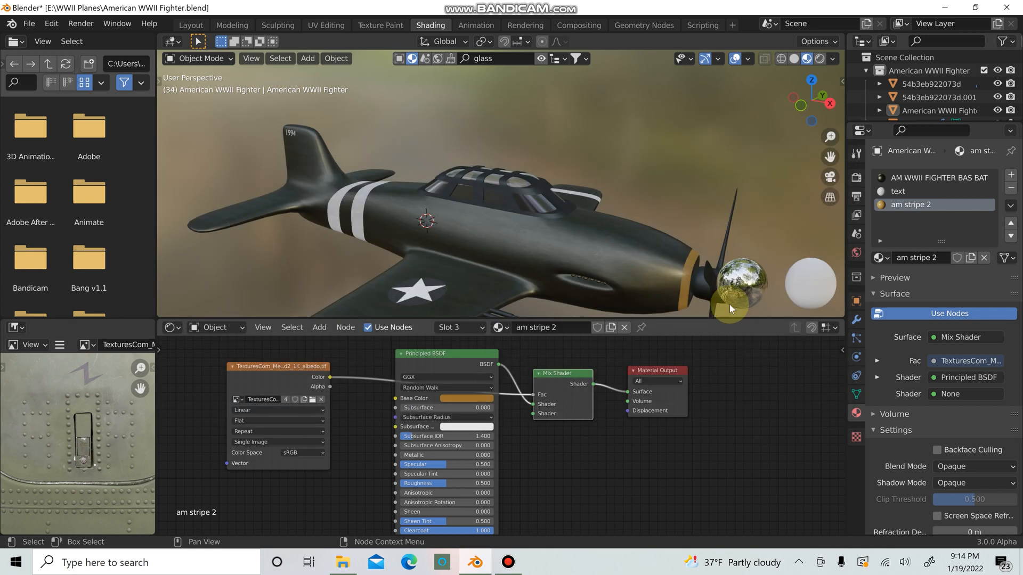
scroll(736, 285, "up", 3)
middle_click_drag(698, 247, 480, 137, "shift")
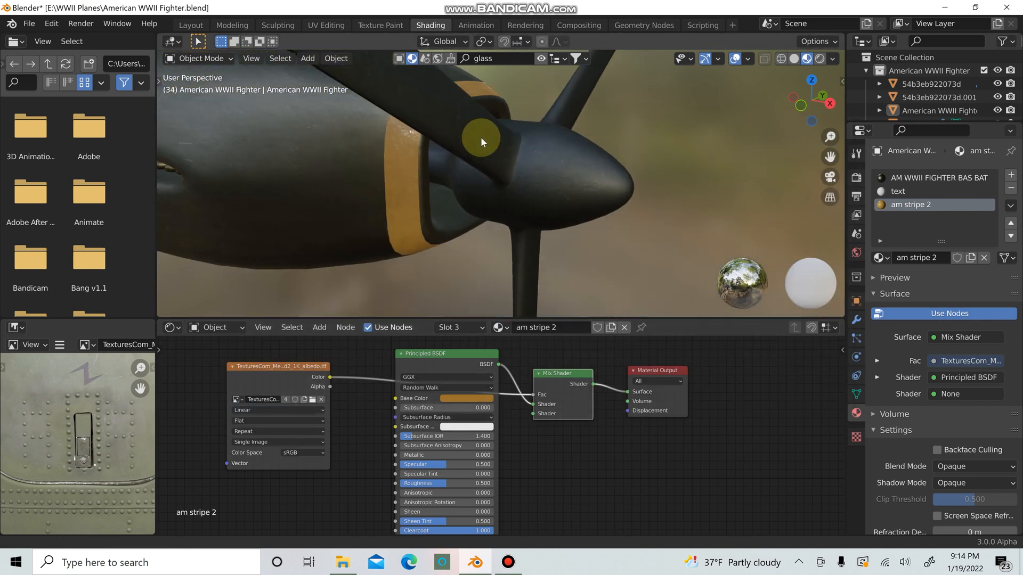
Inspect the textured orange nose stripe up close, check its Principled BSDF settings and view the whole fighter from the side
scroll(494, 142, "up", 5)
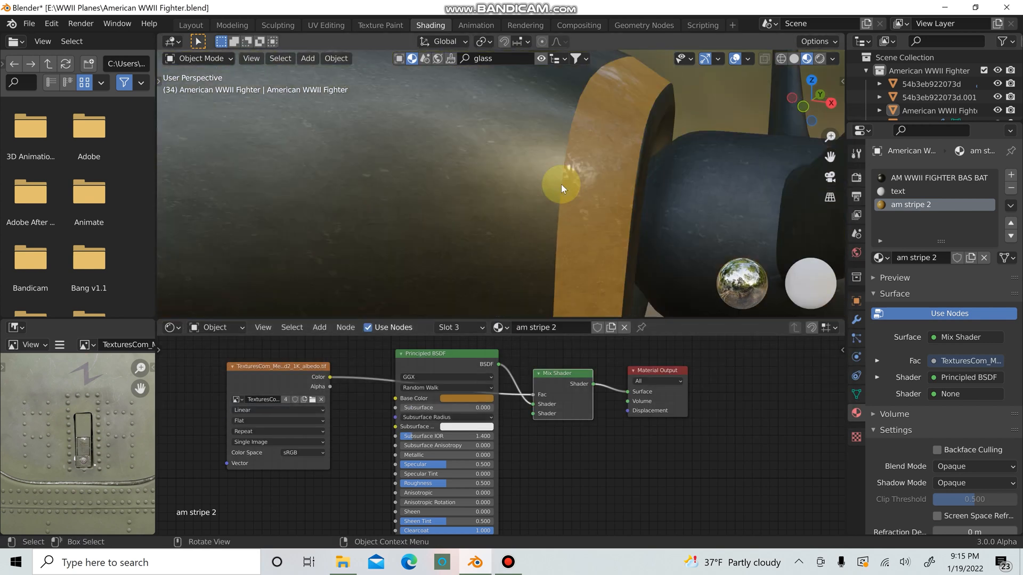
scroll(545, 484, "down", 1)
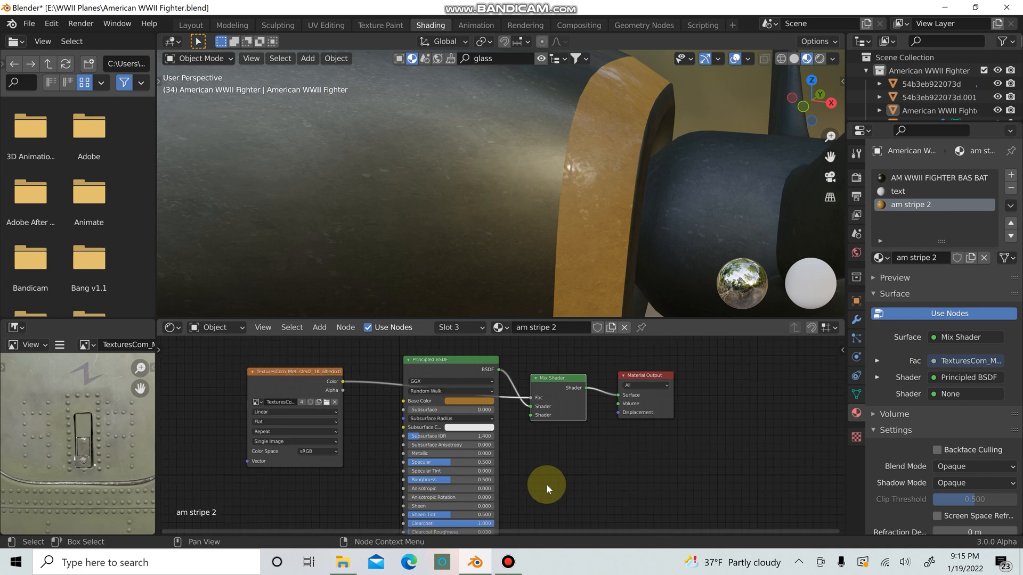
middle_click_drag(545, 483, 561, 439)
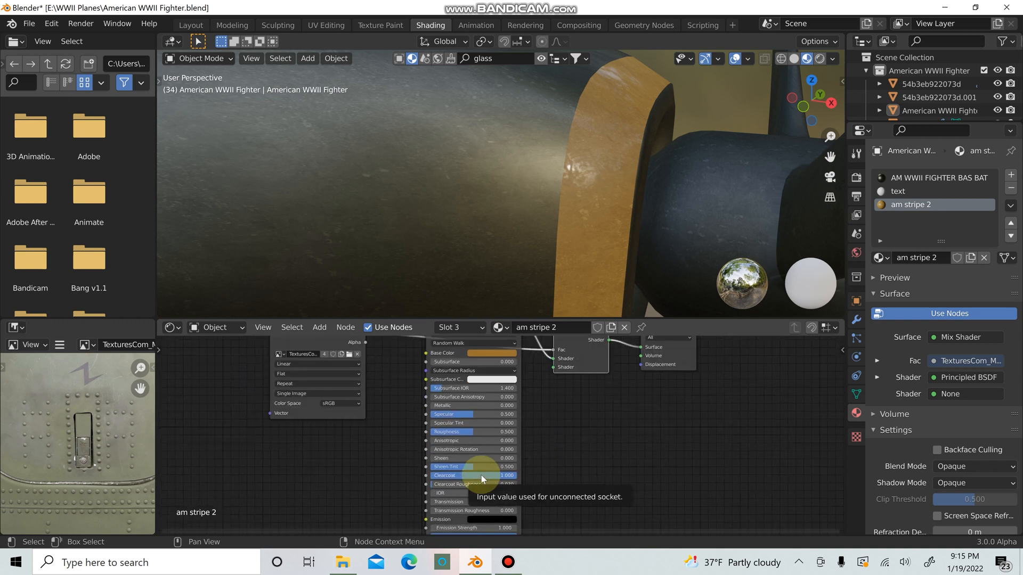
left_click_drag(481, 475, 431, 475)
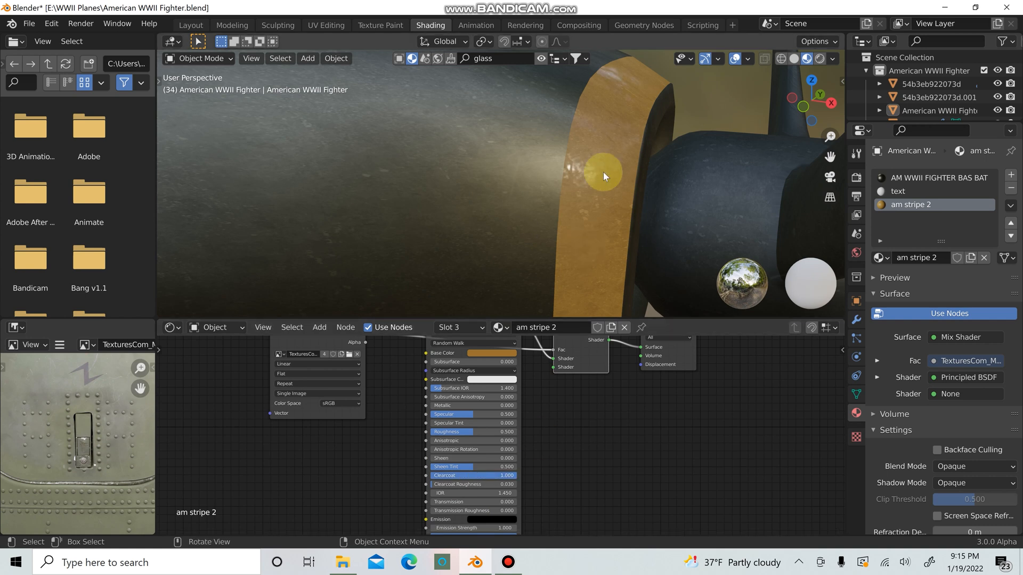
scroll(603, 171, "down", 10)
mouse_move(621, 190)
middle_mouse_down()
mouse_move(554, 189)
mouse_move(501, 167)
mouse_move(603, 200)
mouse_move(580, 178)
mouse_move(615, 161)
mouse_move(593, 167)
mouse_move(654, 175)
mouse_move(539, 168)
mouse_move(487, 105)
mouse_move(426, 96)
middle_mouse_up()
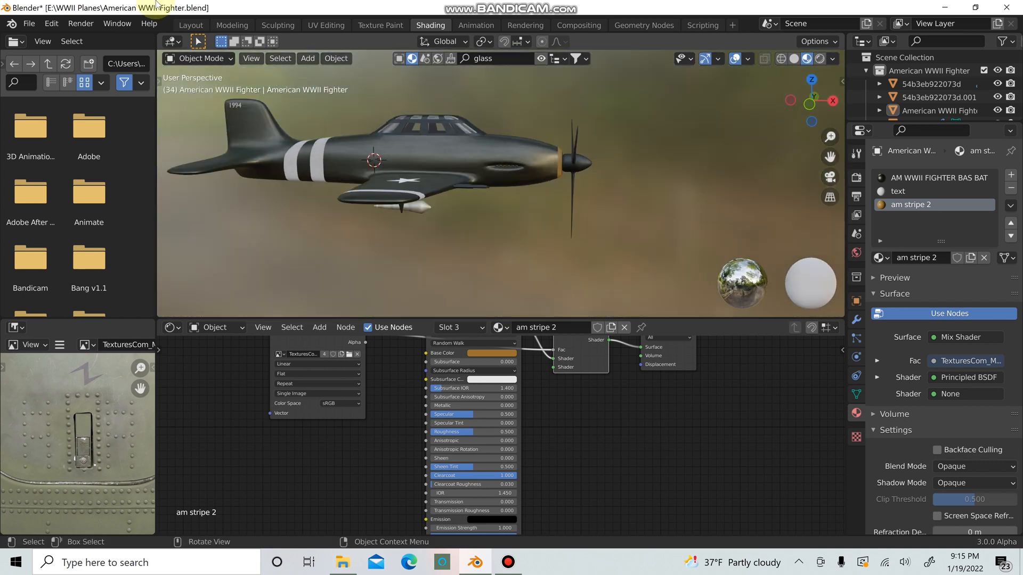
Switch to the Layout workspace, view the fighter from the front at an angle and clear the selection
left_click(195, 25)
middle_click_drag(459, 201, 502, 302)
scroll(430, 218, "up", 2)
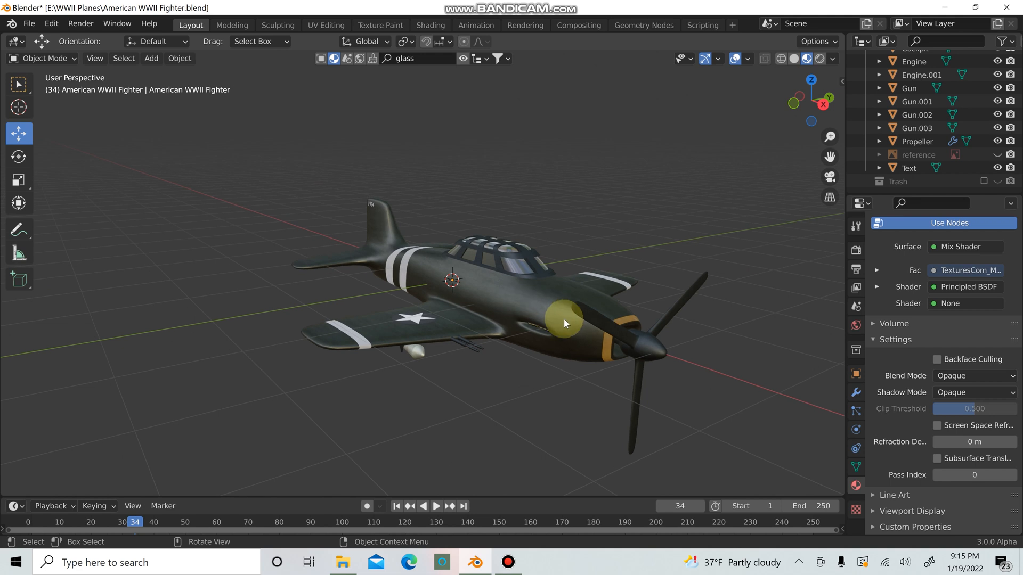
left_click(550, 285)
left_click(623, 207)
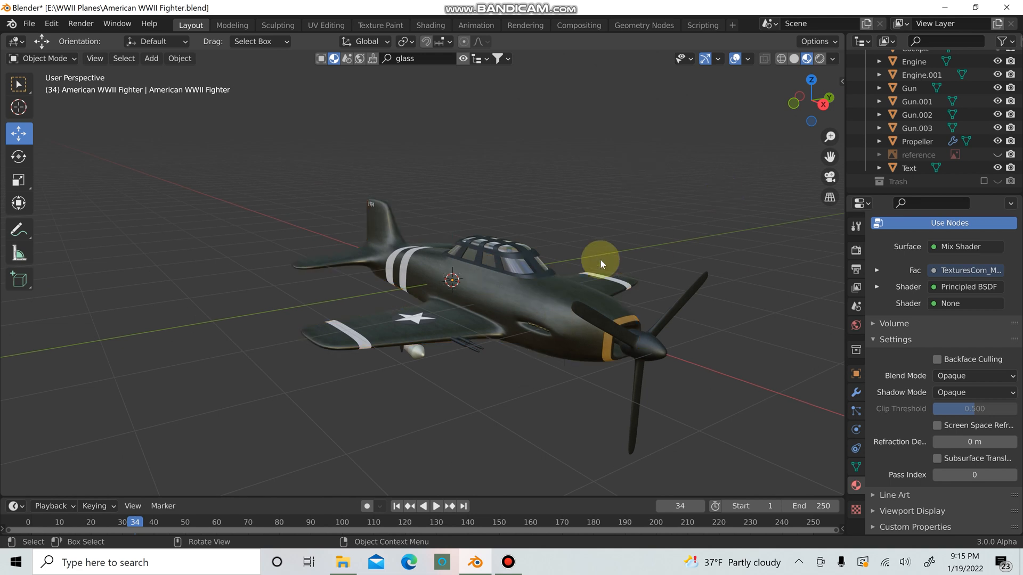
Select both star decal objects, both bombs and both bomb holders together in the Outliner
scroll(935, 147, "up", 5)
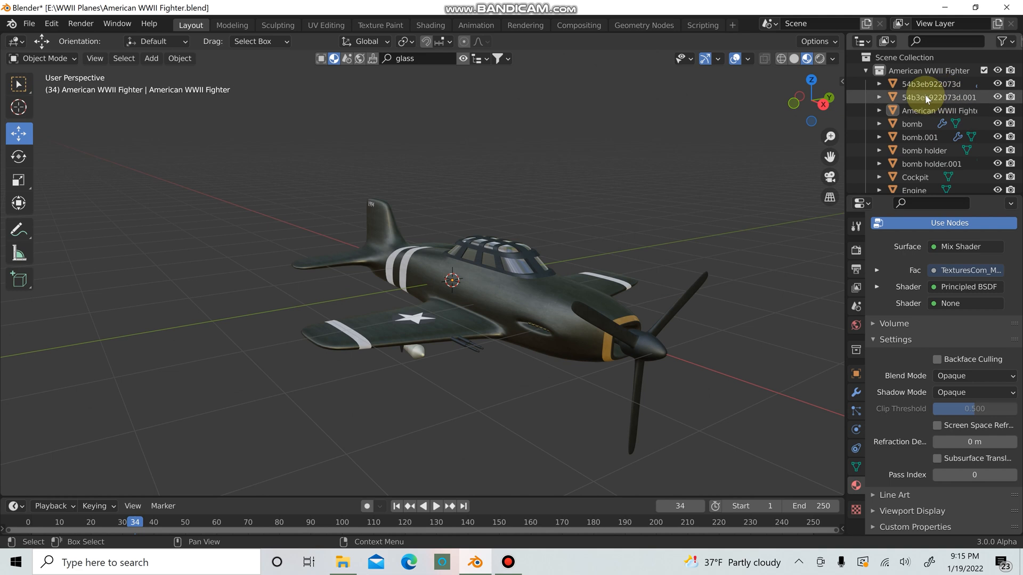
left_click(935, 110)
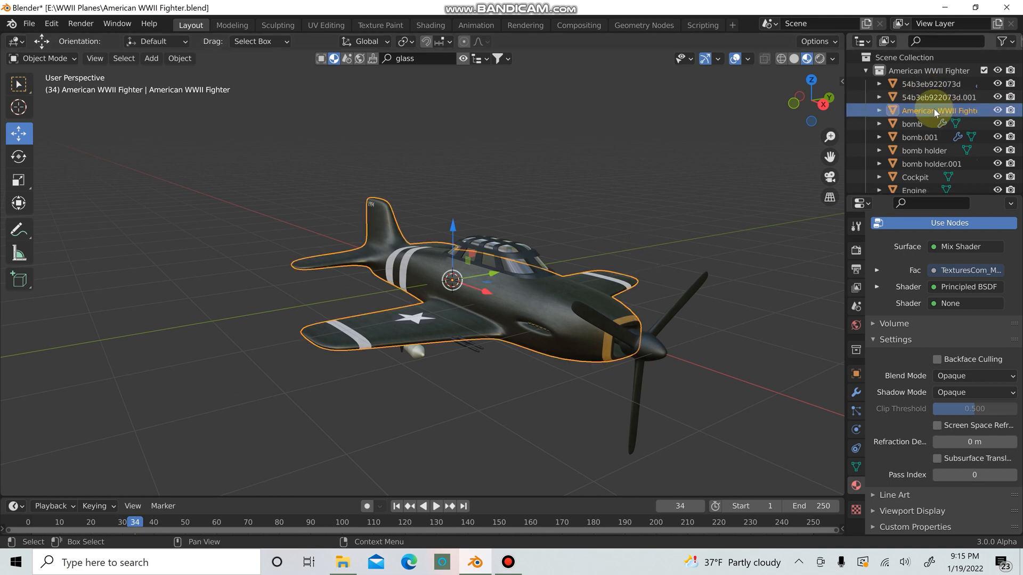
left_click(925, 88)
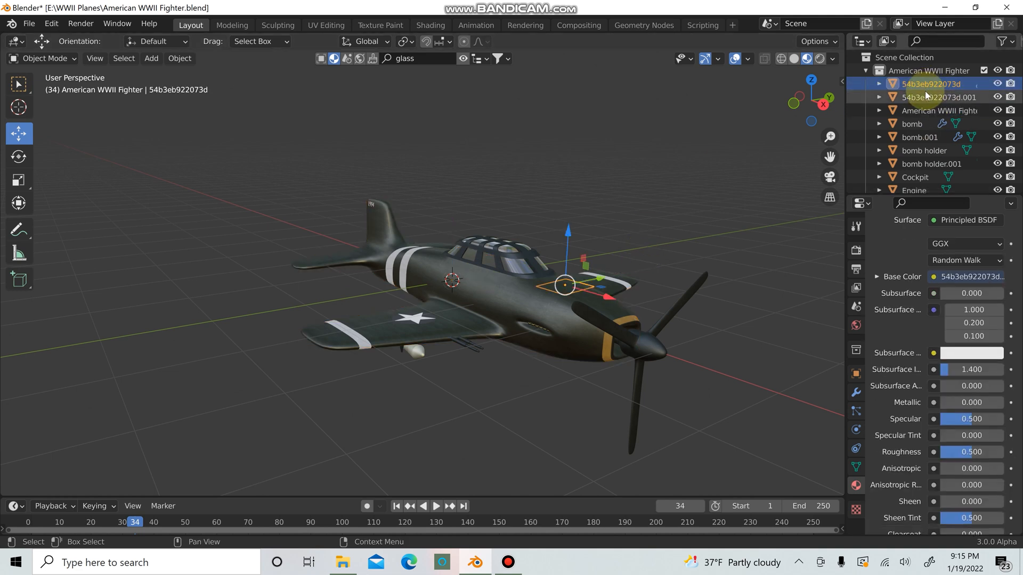
left_click(925, 97, "ctrl")
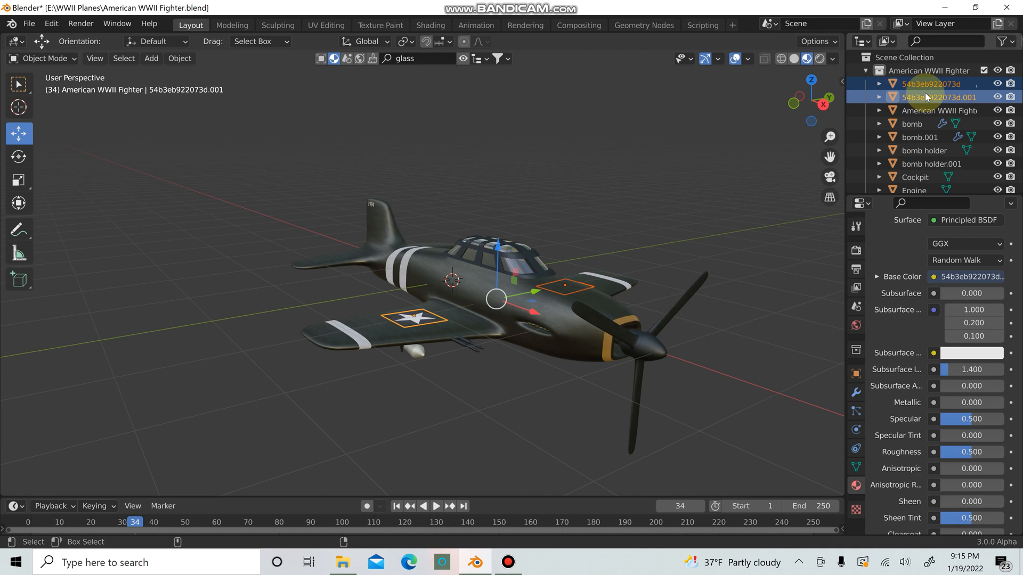
left_click(914, 122, "ctrl")
left_click(914, 137, "ctrl")
left_click(913, 150, "ctrl")
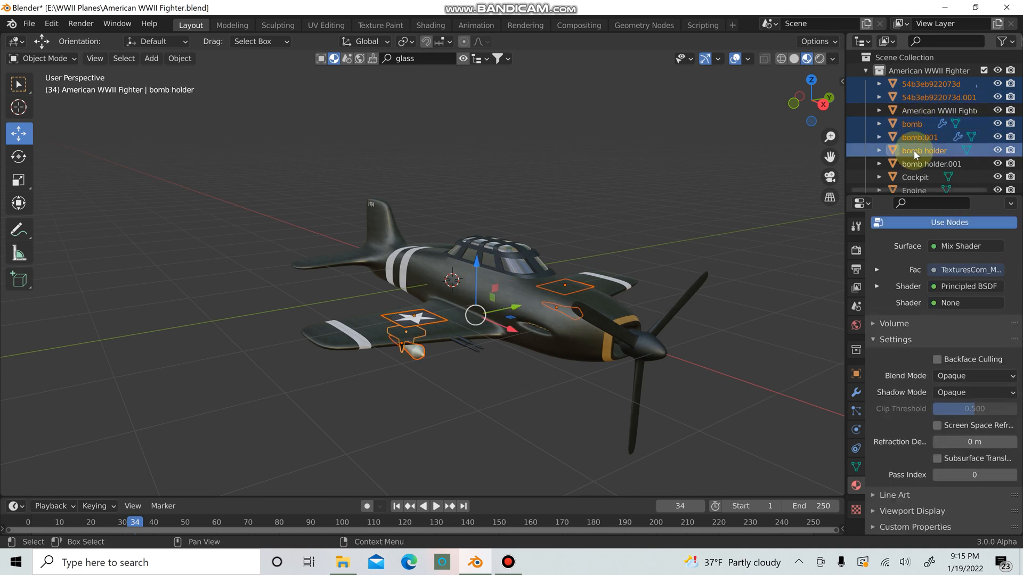
scroll(916, 144, "down", 2)
left_click(922, 141, "ctrl")
Add the Cockpit, Engine and Engine.001 objects to the selection
left_click(920, 156, "ctrl")
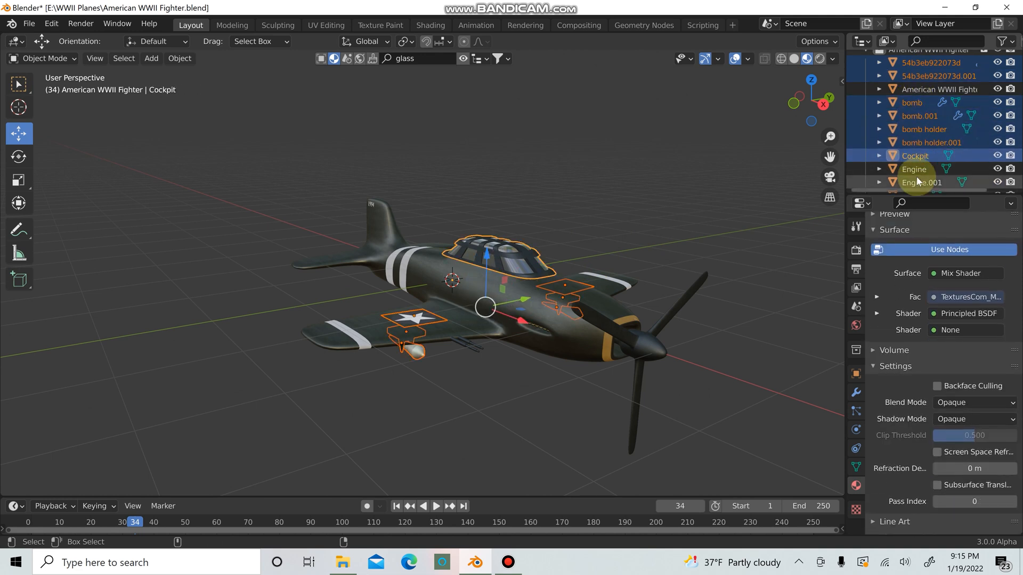
left_click(916, 178, "ctrl")
left_click(916, 170, "ctrl")
scroll(918, 165, "down", 2)
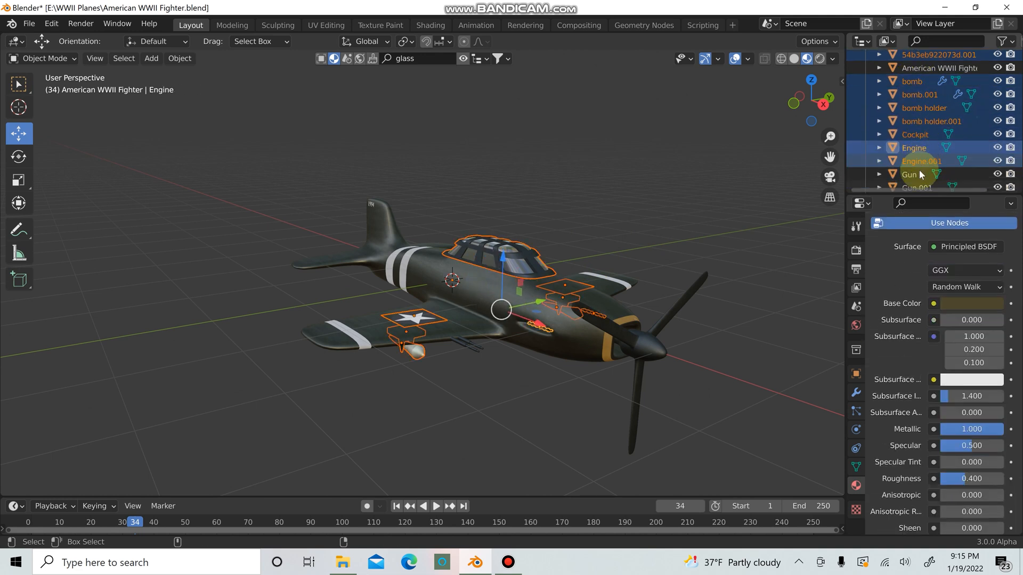
Add the four gun objects and the Propeller to the selection
left_click(916, 174, "ctrl")
scroll(922, 160, "down", 2)
left_click(916, 166, "ctrl")
scroll(916, 164, "down", 2)
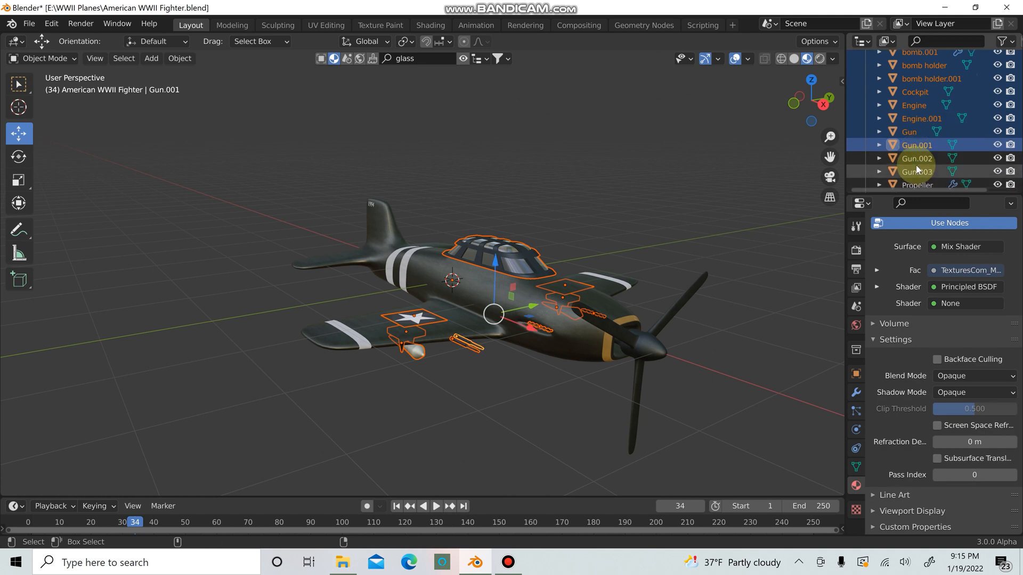
left_click(916, 169, "ctrl")
left_click(916, 158, "ctrl")
scroll(918, 154, "down", 1)
left_click(916, 175, "ctrl")
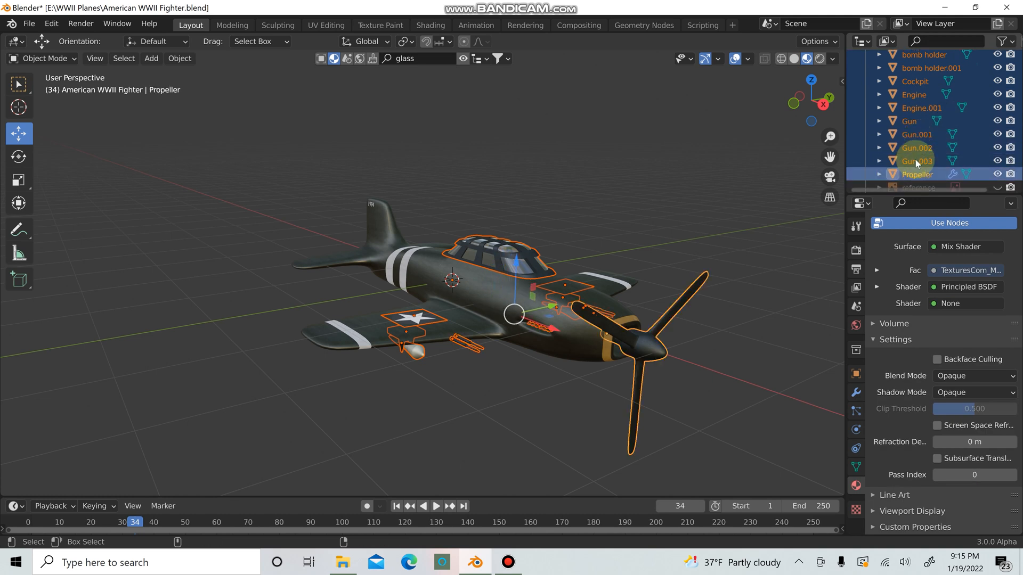
scroll(915, 158, "down", 1)
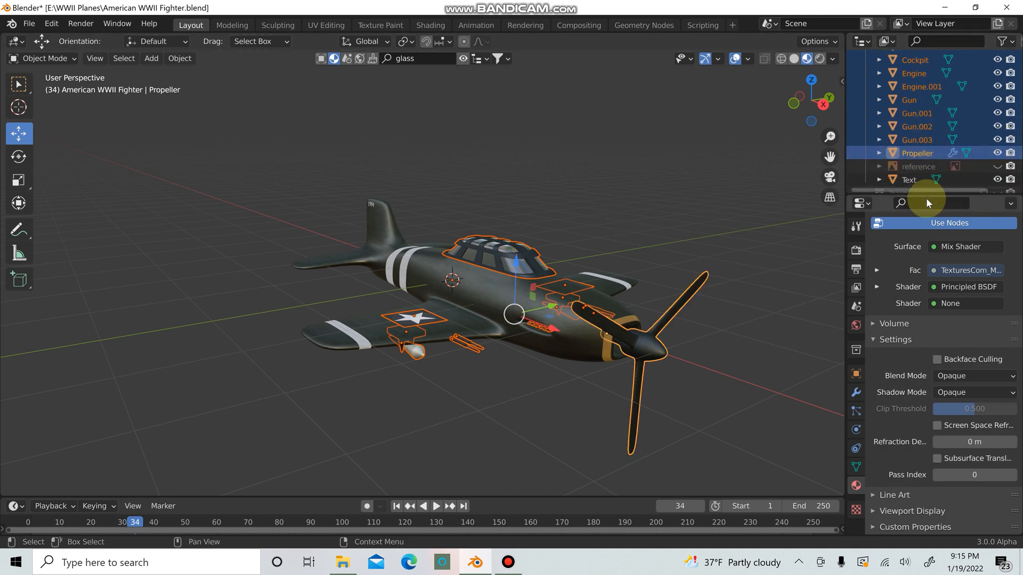
scroll(922, 173, "down", 1)
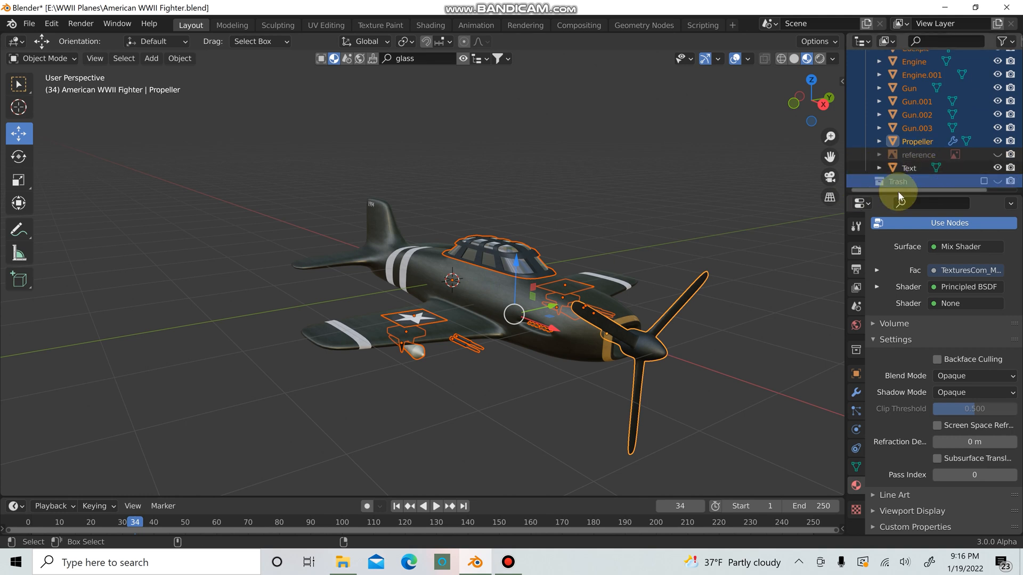
Add the tail Text and, last, the American WWII Fighter body to the selection, and parent all parts to the body with the Object option
left_click(925, 169)
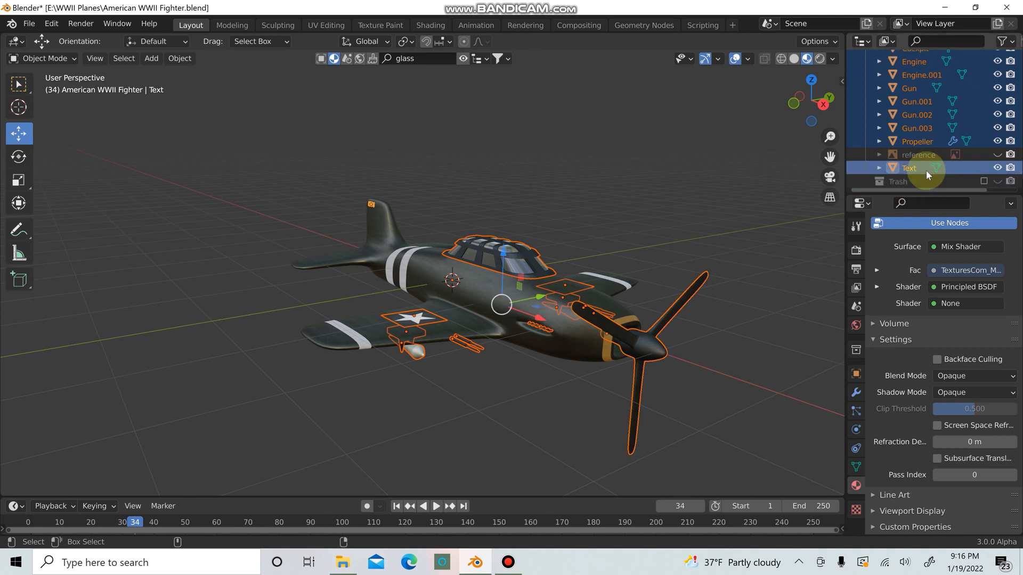
scroll(708, 242, "up", 4)
scroll(707, 240, "down", 3)
middle_click_drag(698, 241, 661, 250)
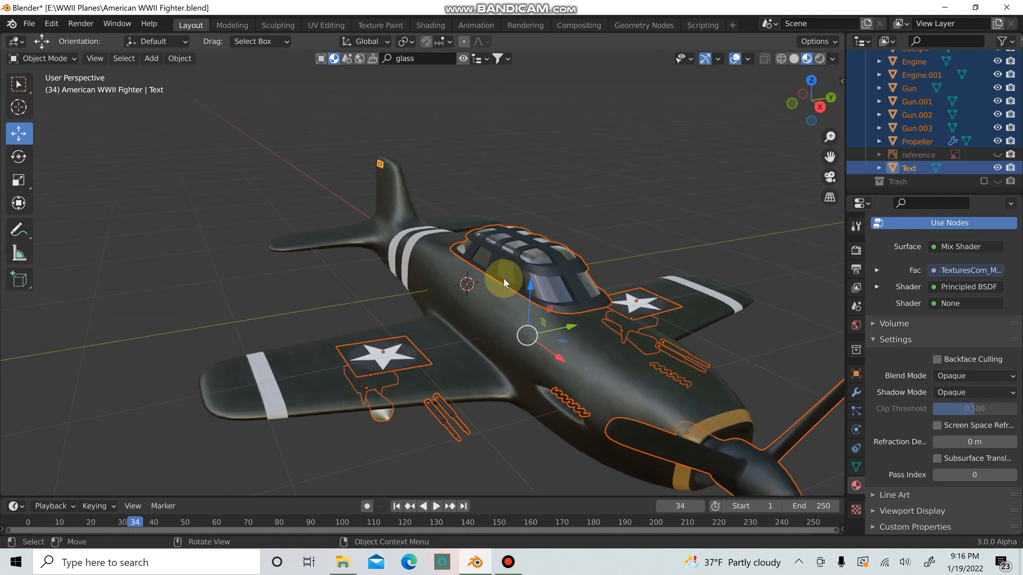
left_click(451, 283)
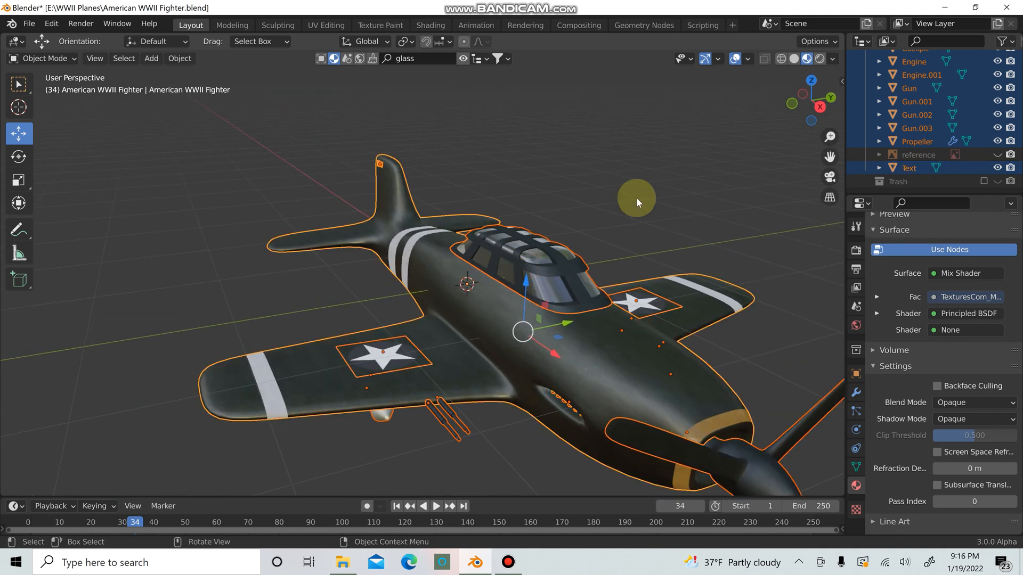
key("ctrl+p")
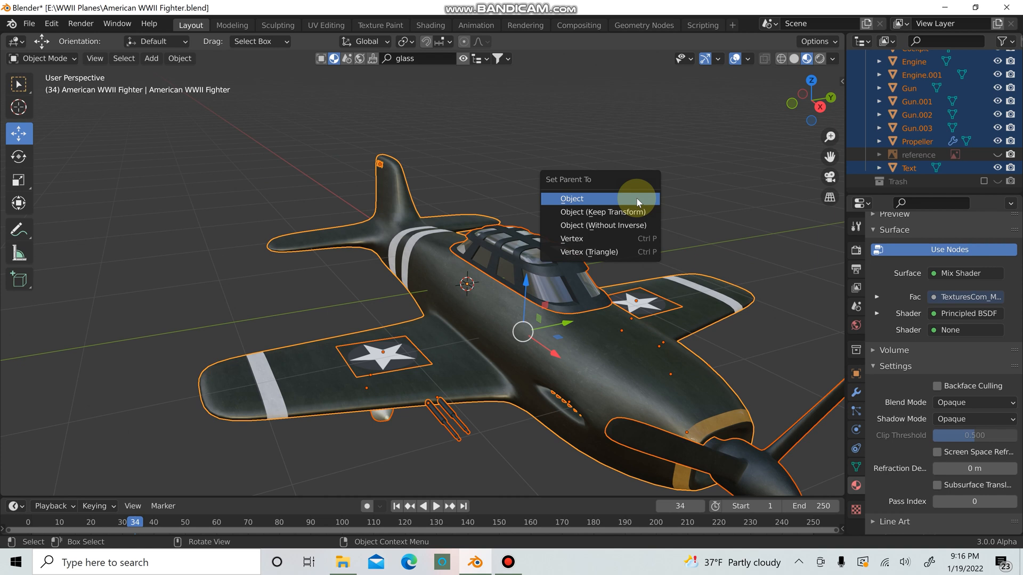
left_click(637, 198)
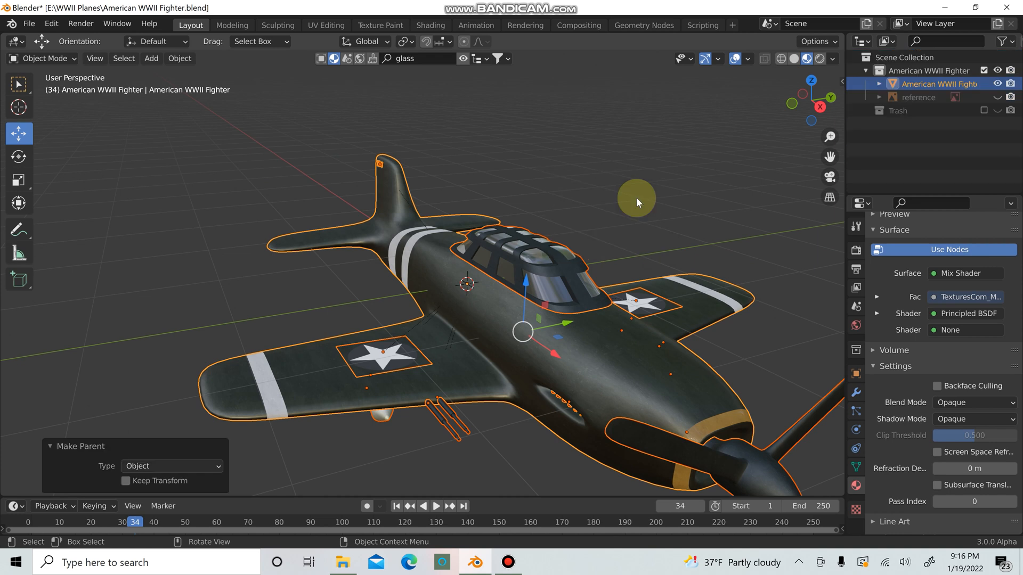
Select only the fighter body and move it about -0.066 m along X to test the parenting
left_click(636, 198)
scroll(534, 322, "down", 3)
left_click(530, 315)
middle_click_drag(531, 315, 559, 305)
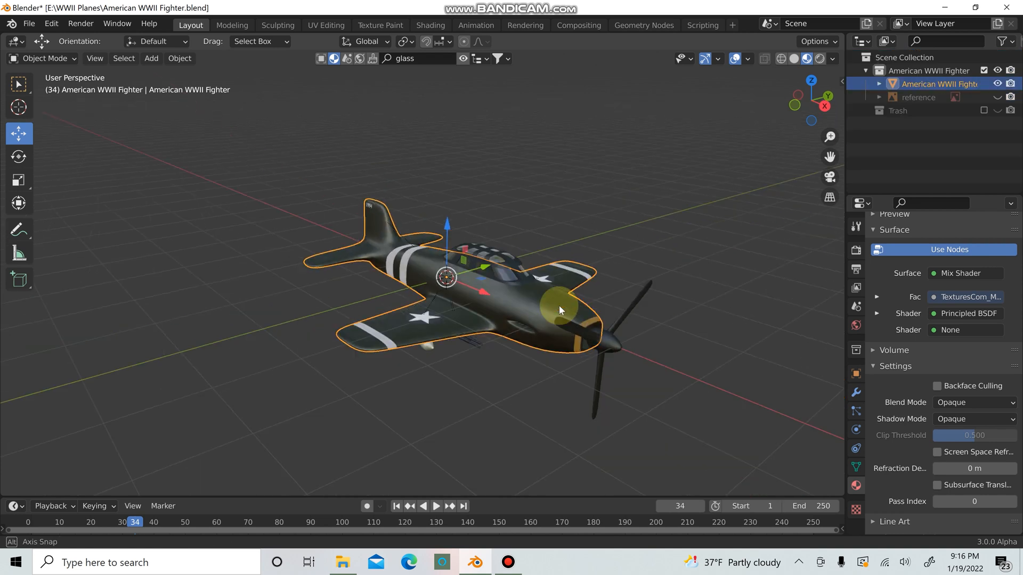
left_click_drag(542, 308, 476, 320)
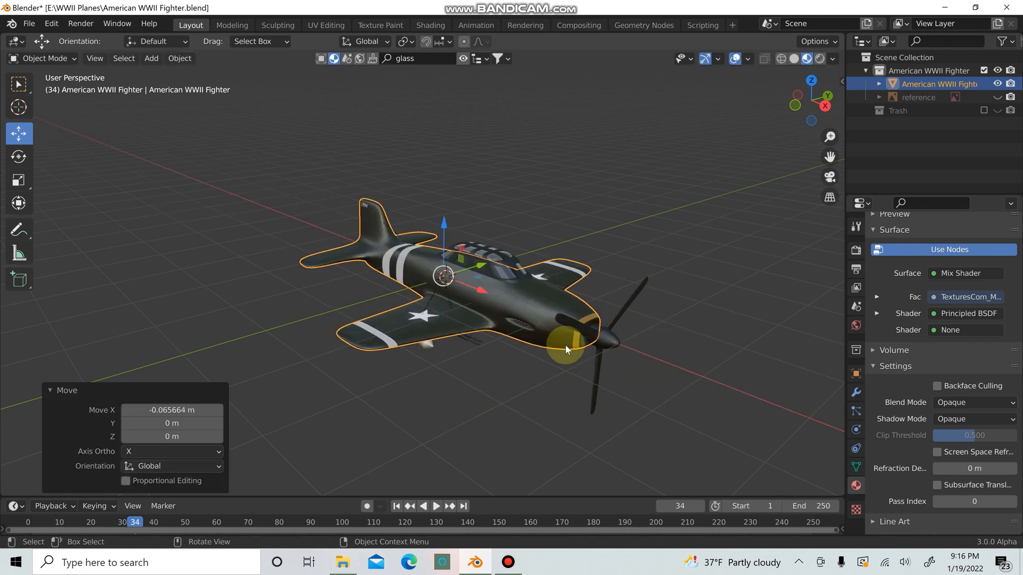
Deselect the fighter and add a Nurbs Circle curve of 1 m radius at the world origin
left_click(717, 360)
middle_click_drag(717, 360, 481, 305)
scroll(554, 309, "up", 5)
scroll(554, 309, "down", 5)
key("shift+a")
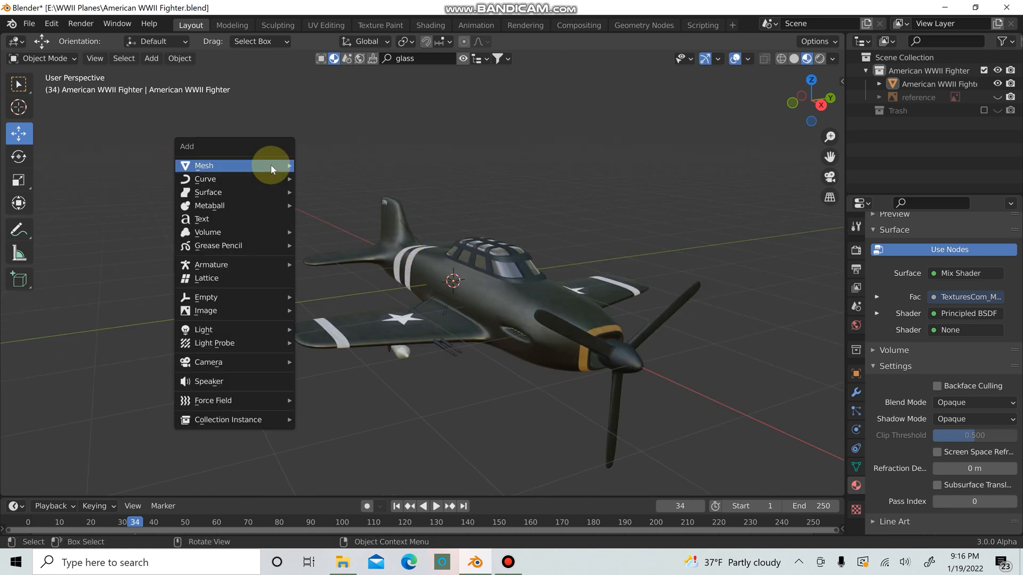
mouse_move(258, 179)
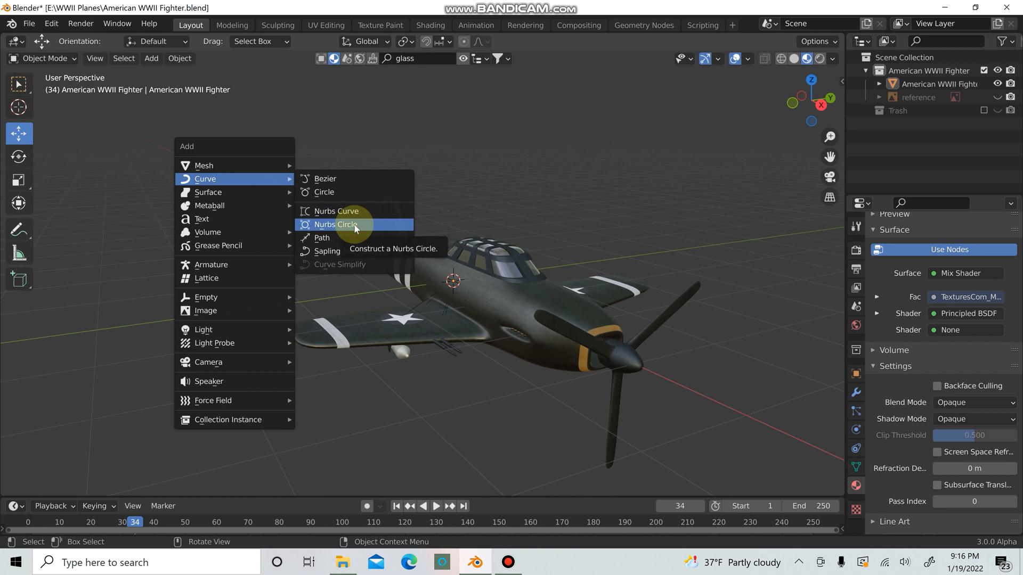
left_click(355, 226)
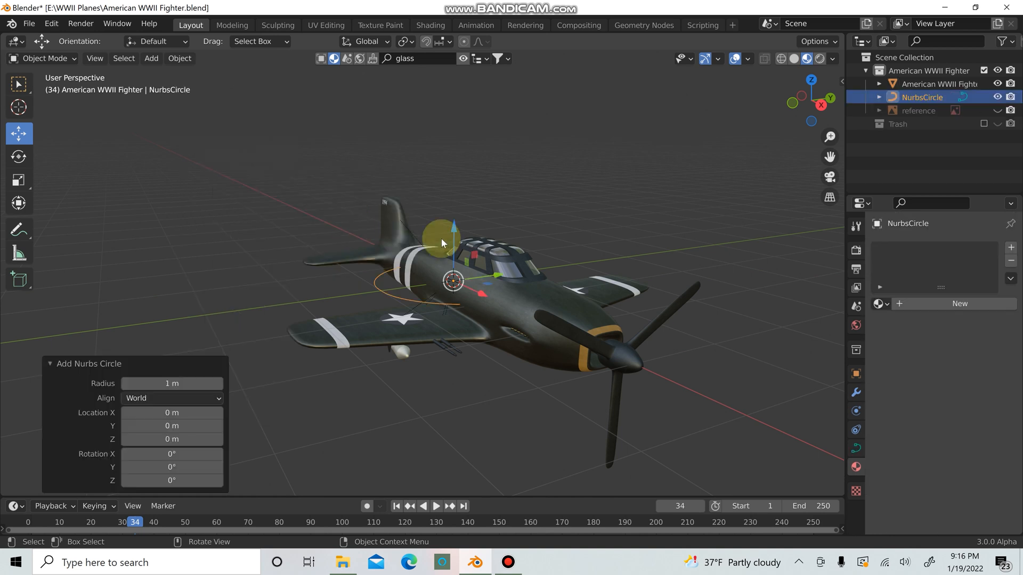
Scale the Nurbs Circle uniformly by about -4.278 to surround the fighter and check its size from above
key("s")
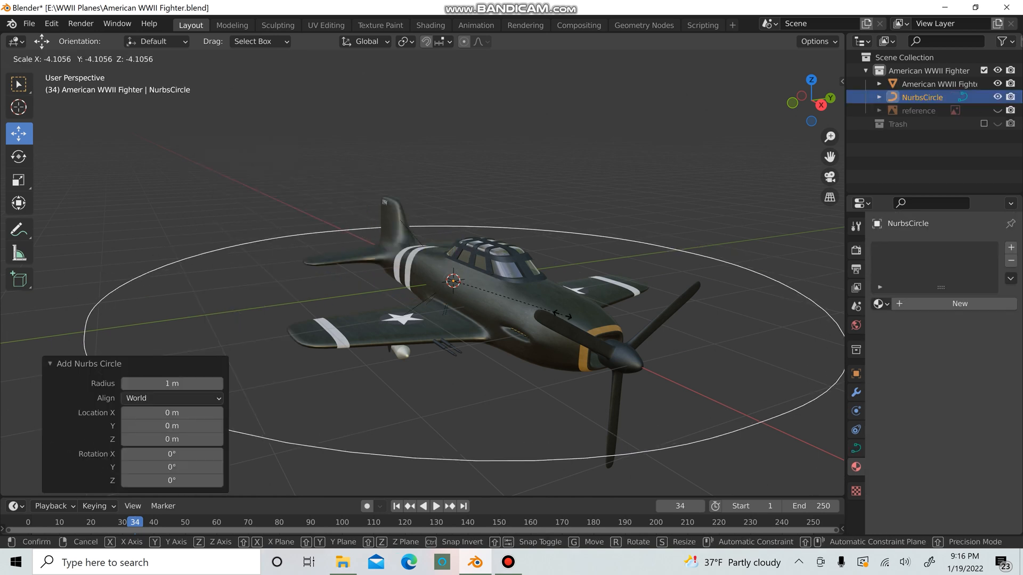
left_click(565, 318)
key("KP_7")
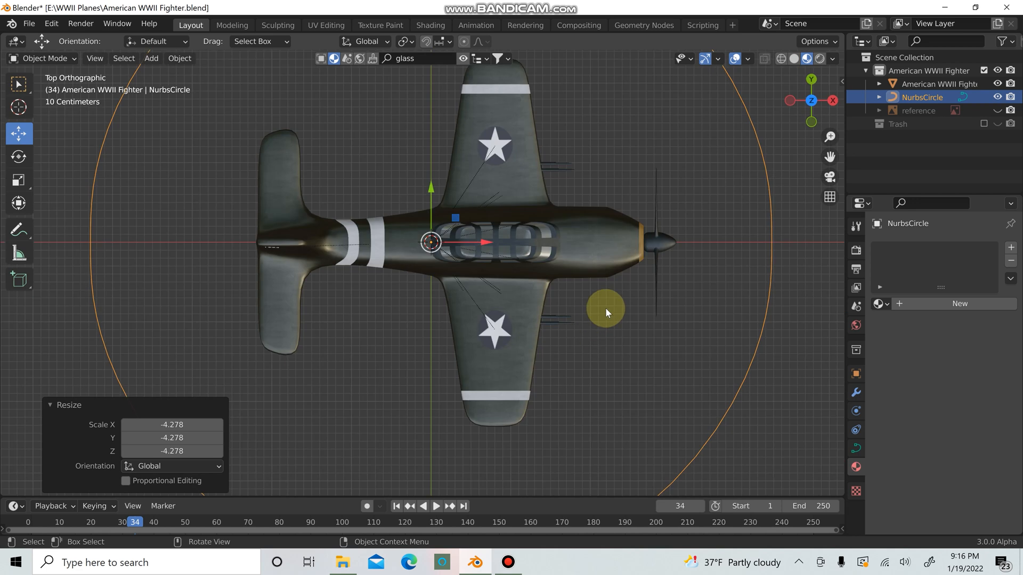
scroll(611, 299, "down", 4)
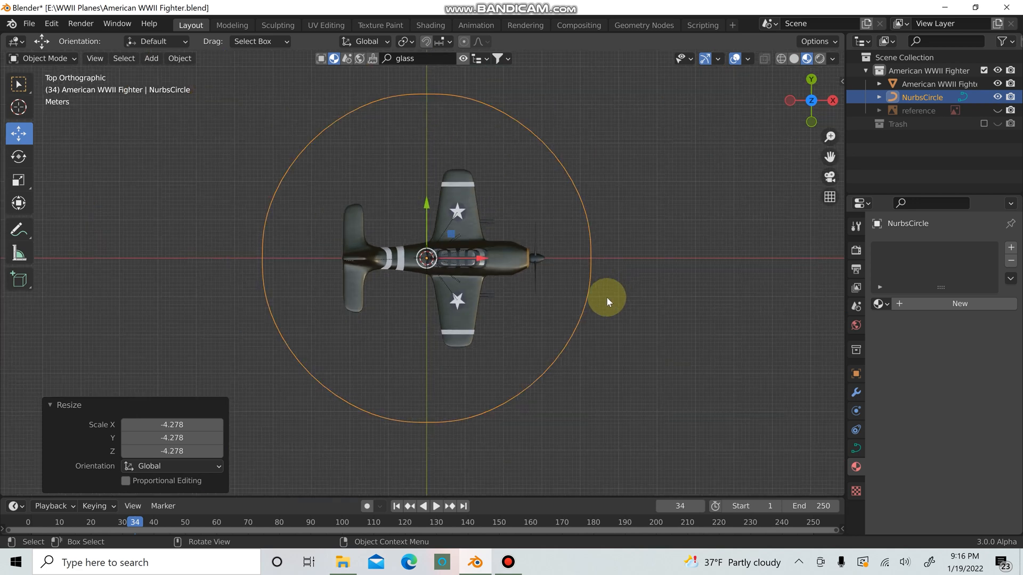
middle_click_drag(606, 297, 518, 269)
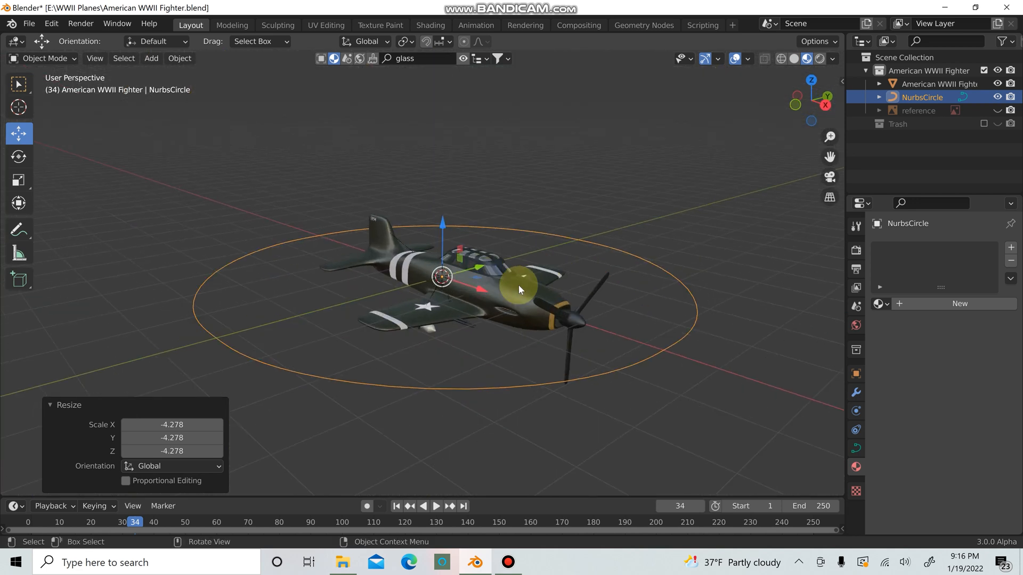
Parent the fighter body to the Nurbs Circle with the Object option and rename the circle American WWII Fighter Control
left_click(519, 286)
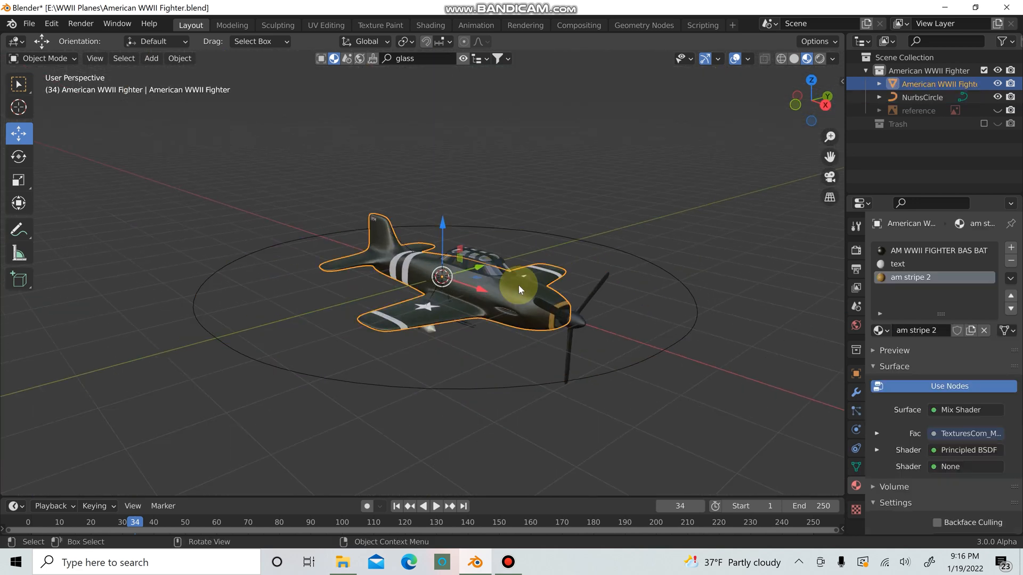
left_click(591, 377, "shift")
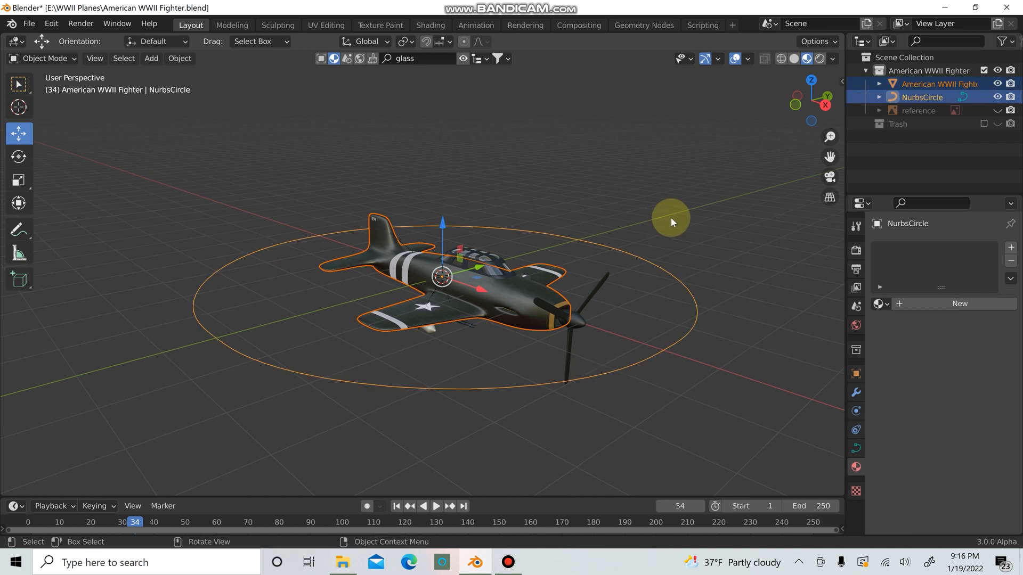
key("ctrl+p")
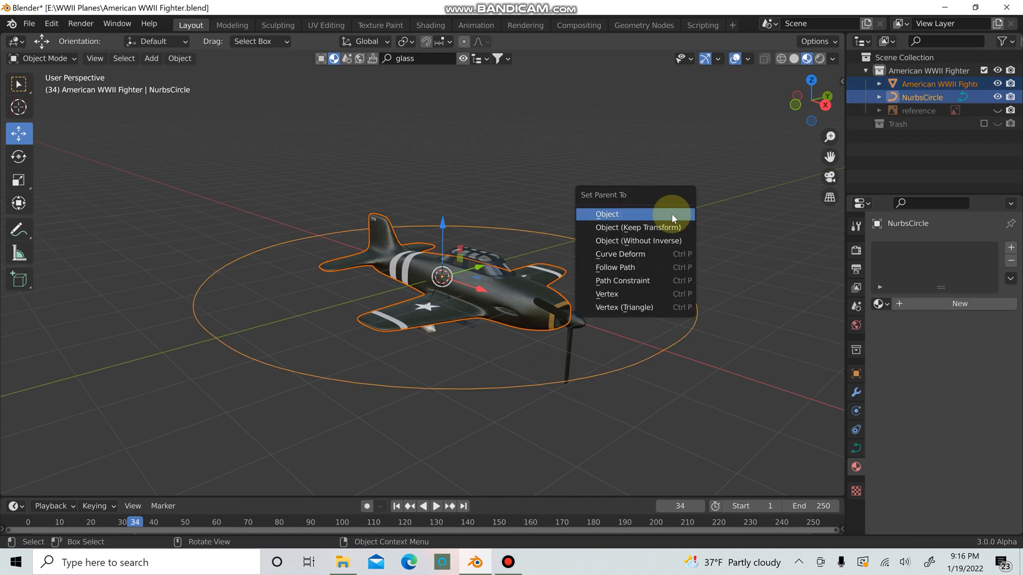
left_click(671, 213)
double_click(917, 84)
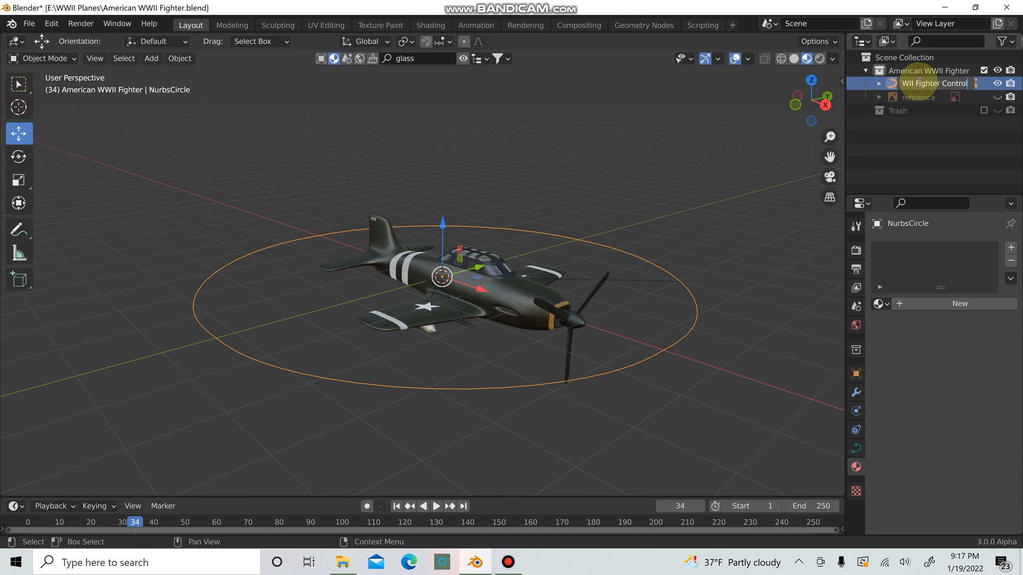
key("Return")
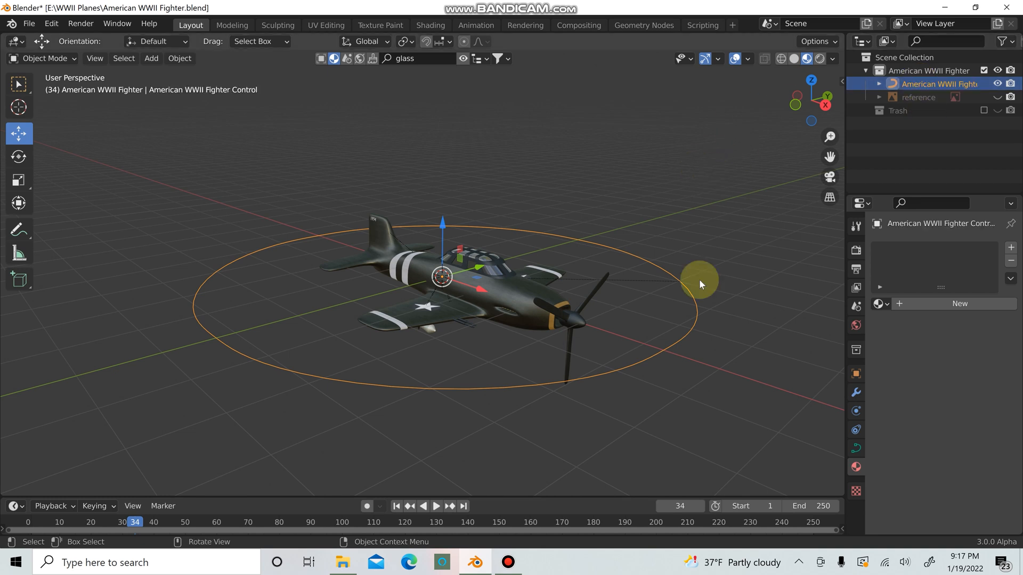
Test-move the fighter control circle along the X axis and undo the move
scroll(693, 337, "down", 2)
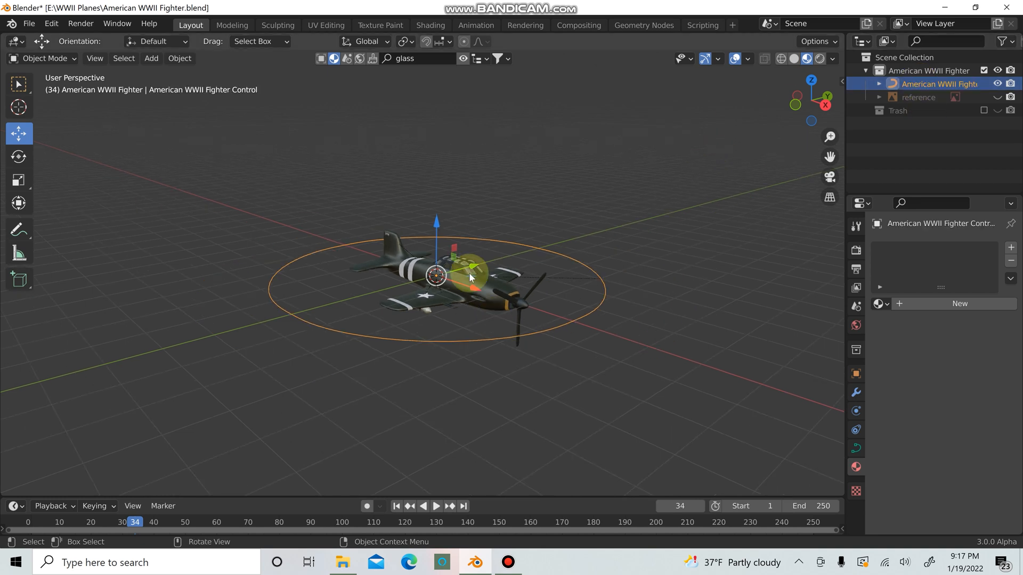
key("g")
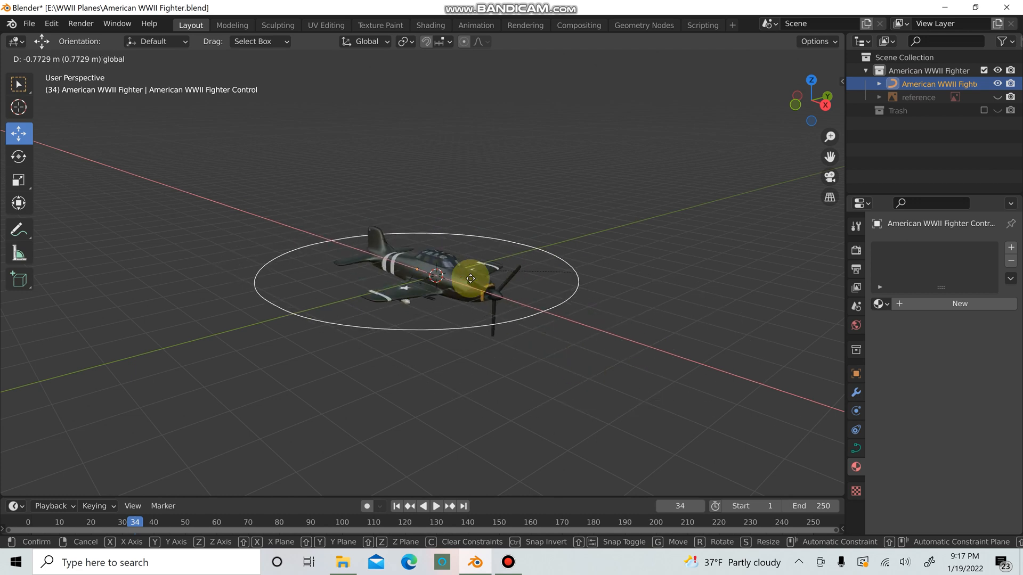
left_click(470, 294)
key("ctrl+z")
Select the fighter body, examine its location, rotation and scale values, and clear the selection
scroll(564, 320, "up", 6)
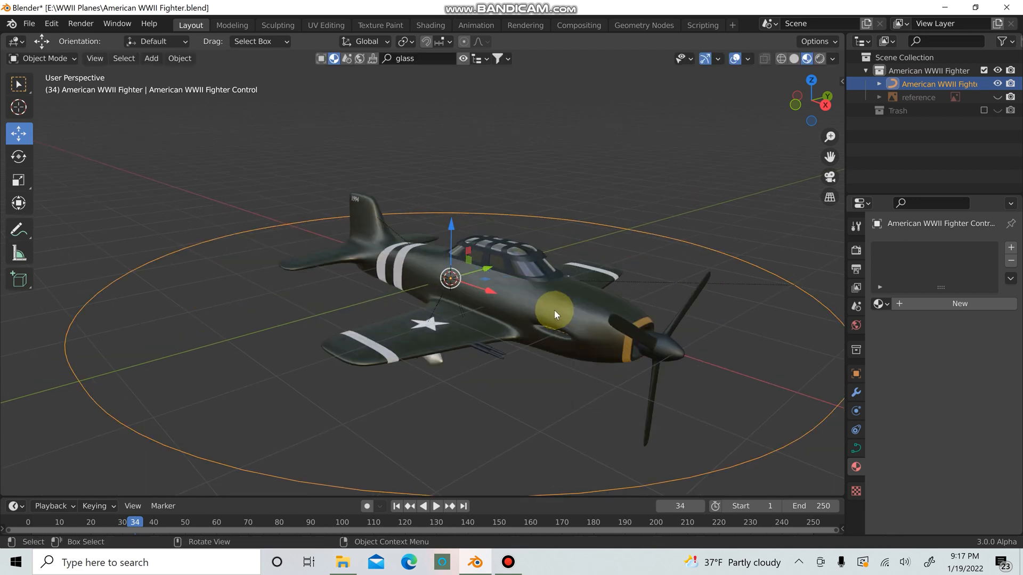
left_click(604, 296)
key("n")
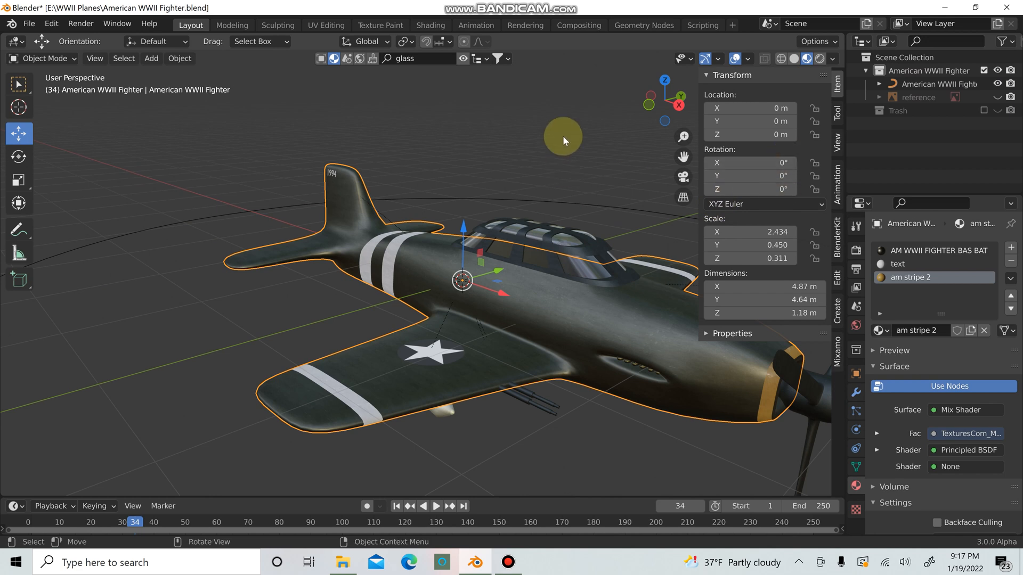
scroll(560, 136, "down", 4)
left_click(94, 105)
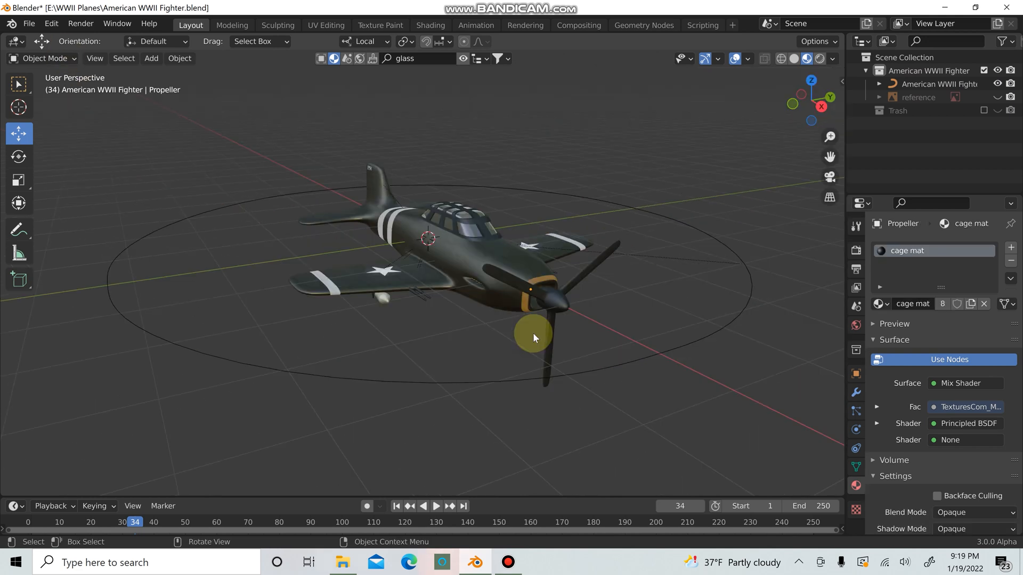
Add a second Nurbs Circle curve with a 1 m radius at the world origin
key("shift+a")
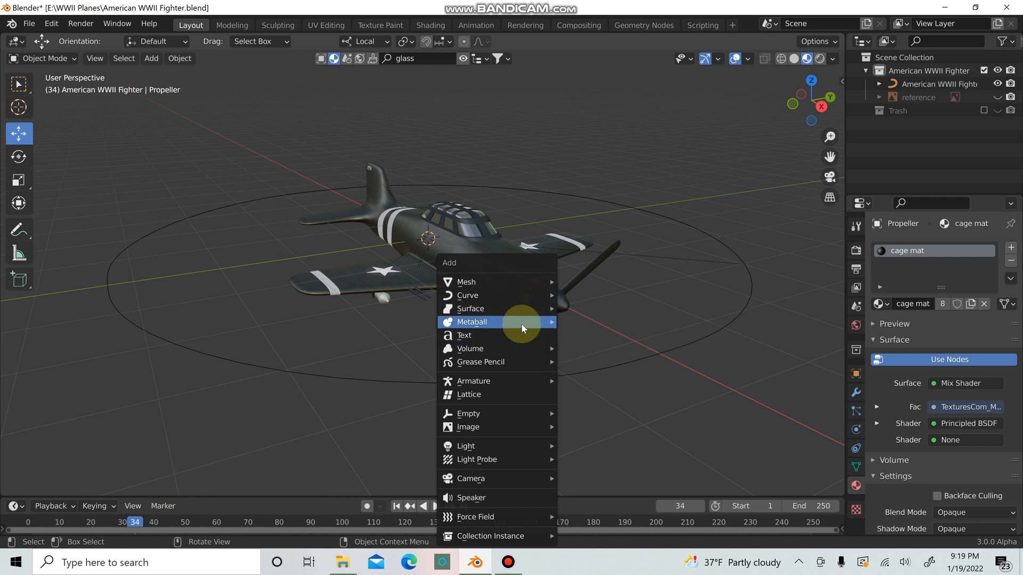
mouse_move(529, 295)
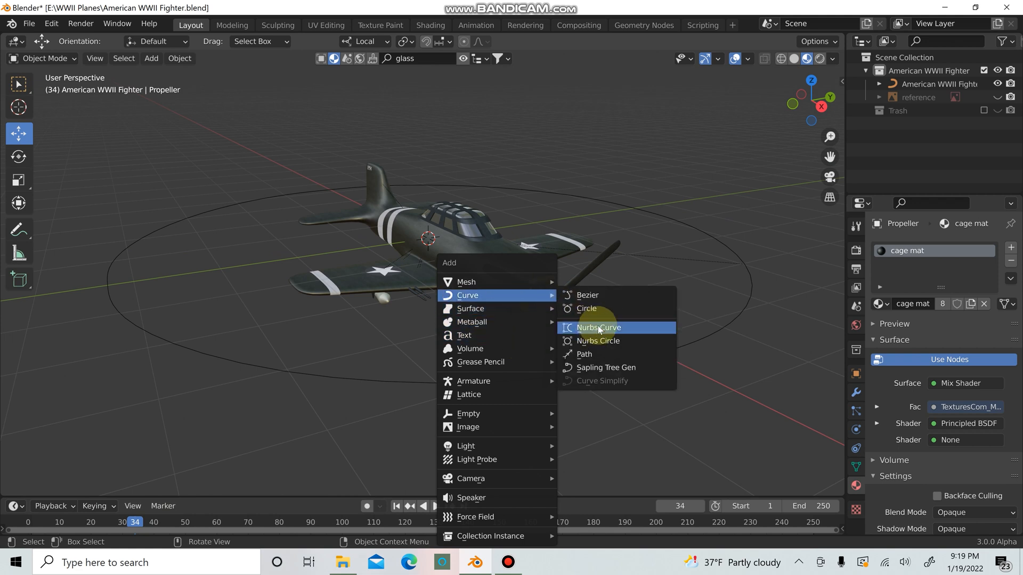
left_click(597, 340)
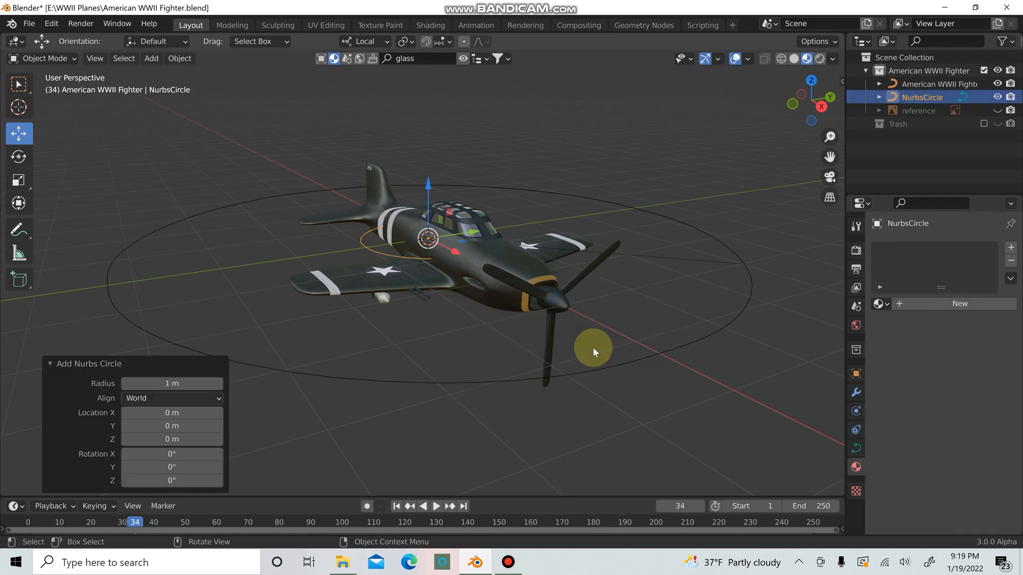
Try an X rotation of 90° on the new Nurbs Circle and undo it
key("n")
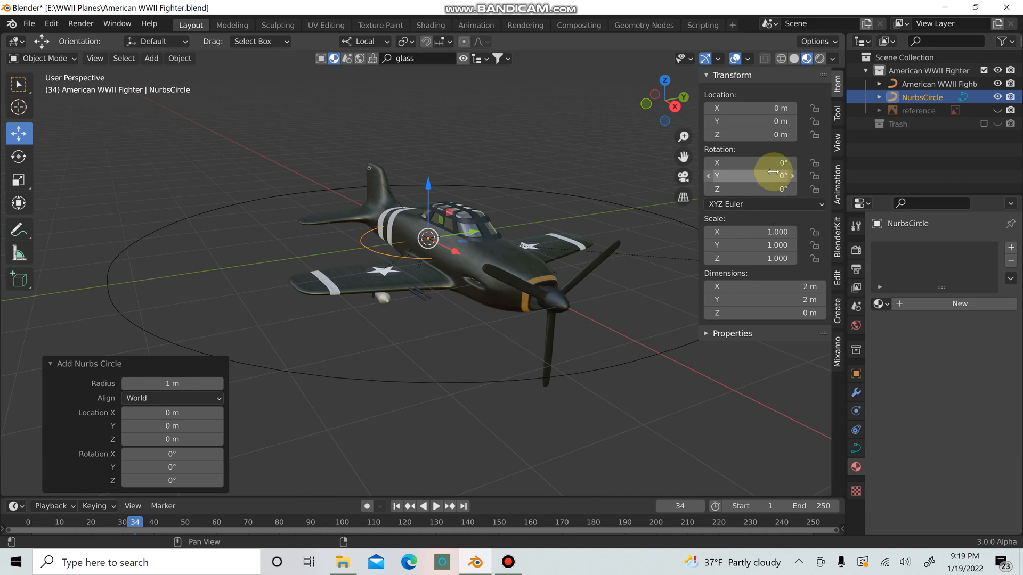
left_click(774, 163)
type("90")
key("Return")
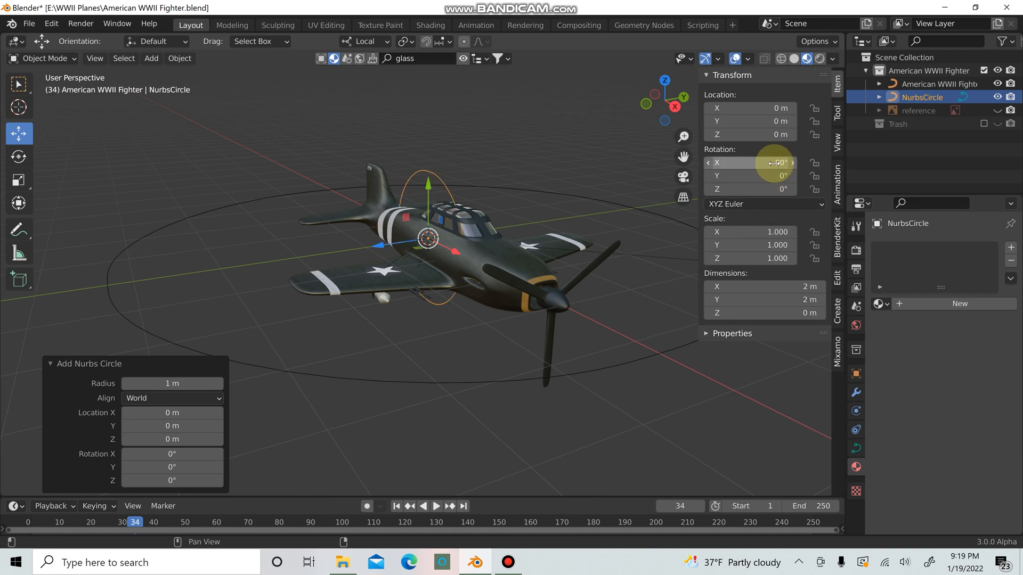
key("ctrl+z")
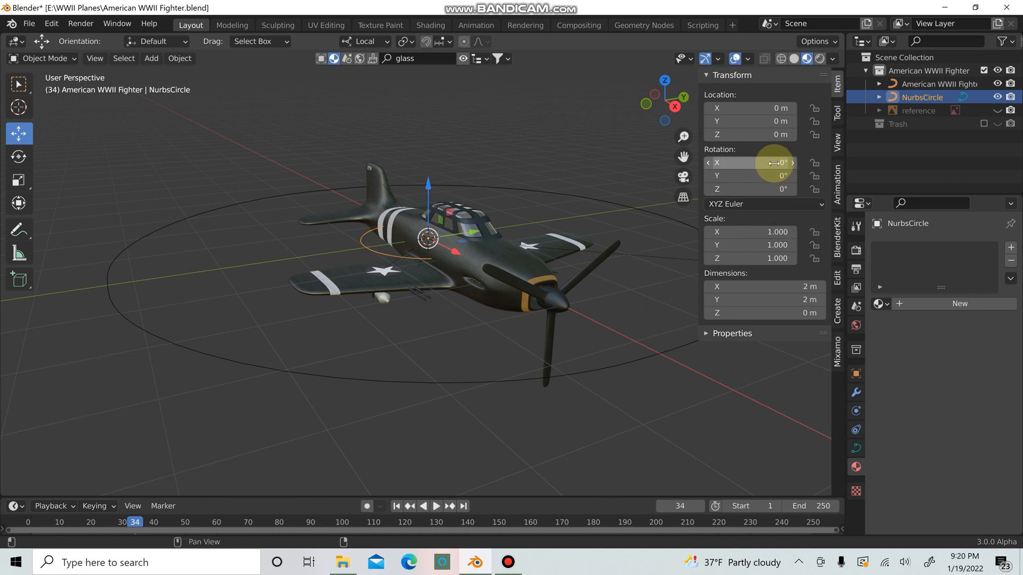
Switch the transform orientation to Global
left_click(365, 41)
left_click(356, 84)
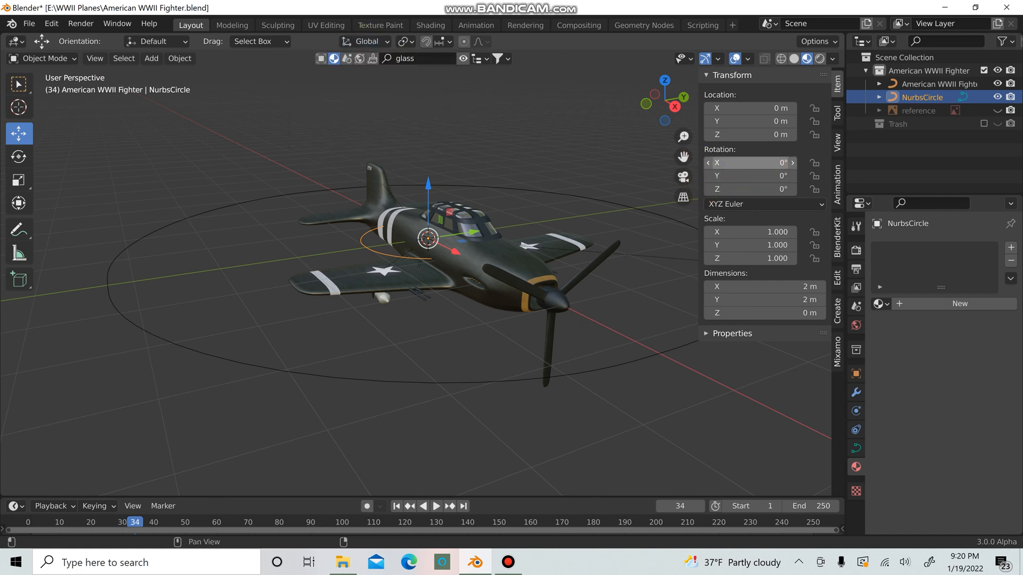
Try rotating the new Nurbs Circle 90° about X, undo that, and try 90° about Z instead
double_click(768, 167)
key("Return")
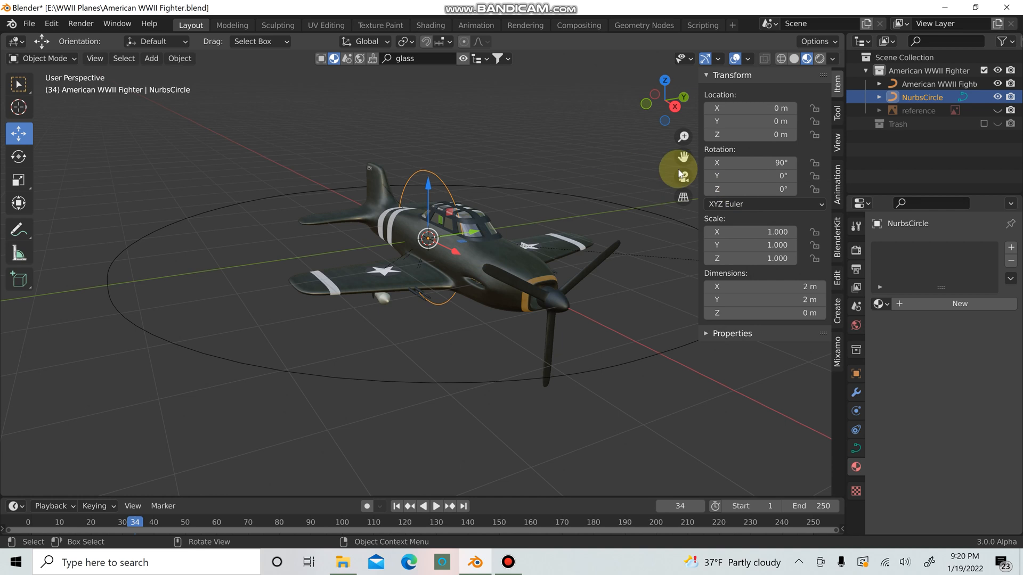
key("ctrl+z")
double_click(766, 188)
type("90")
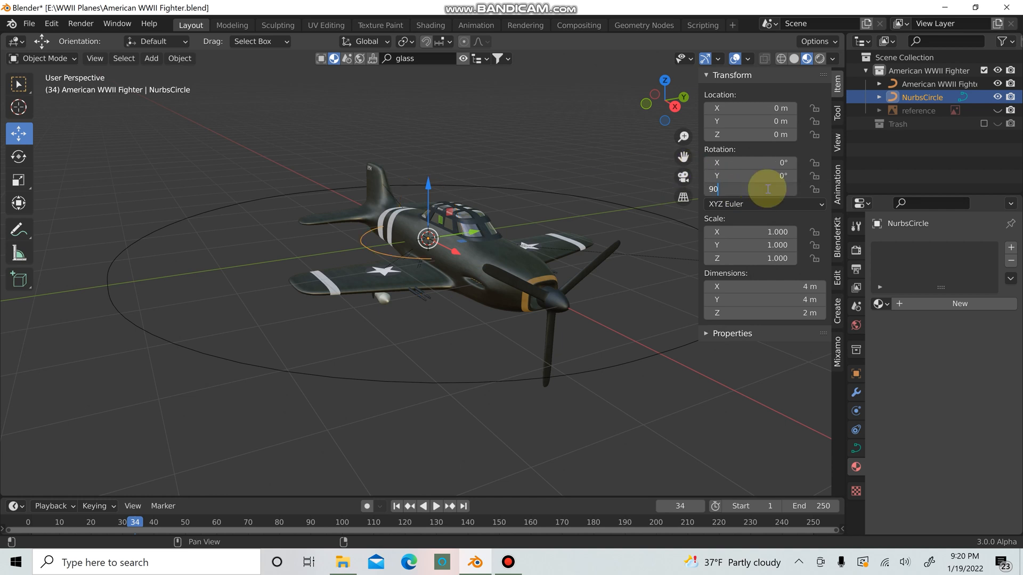
key("Return")
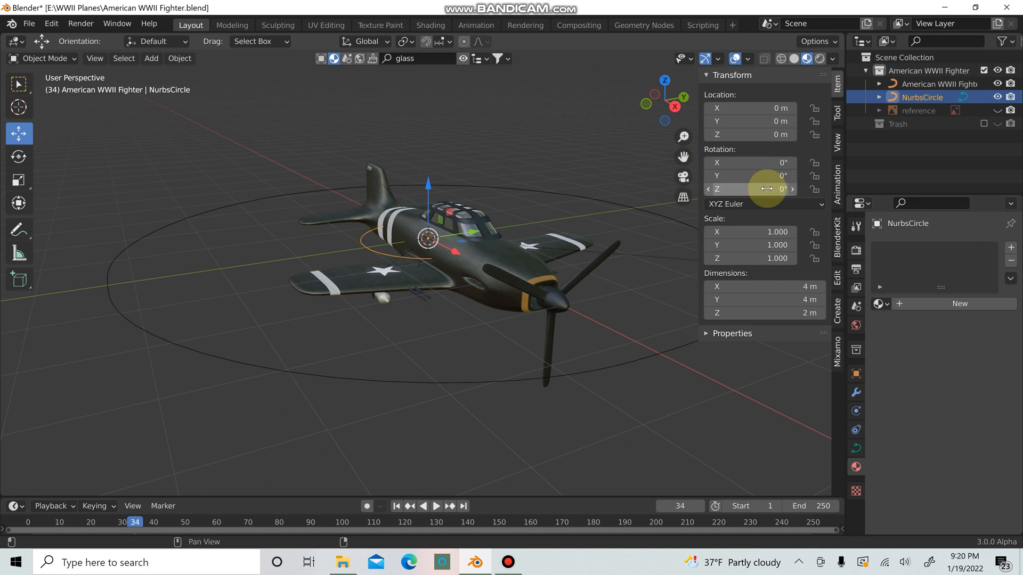
Set the new Nurbs Circle's Y rotation to 90° so it stands upright across the fuselage
double_click(767, 176)
type("90")
key("Return")
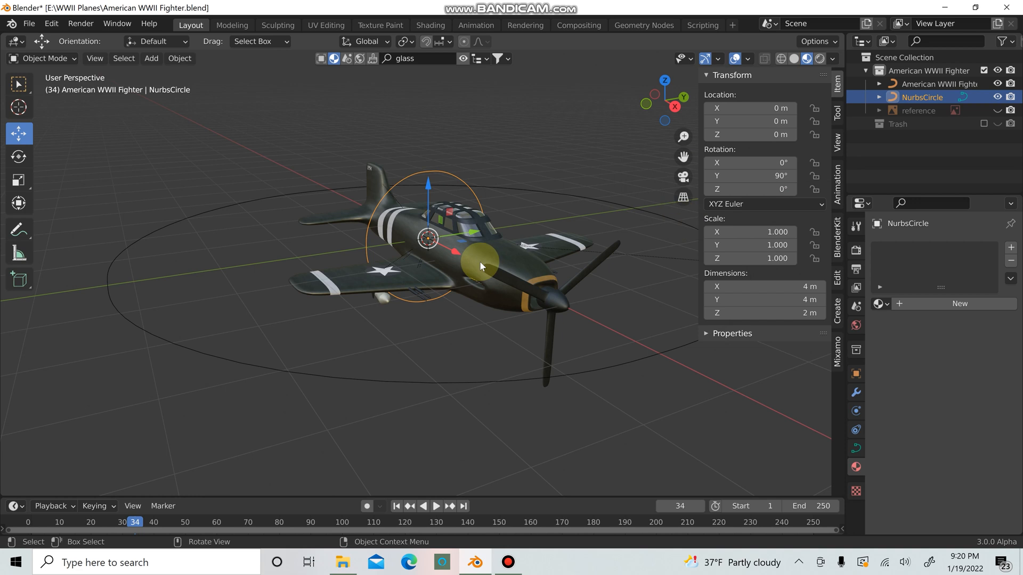
Move the upright circle along X by about 3.609 m and a further 1.718 m, out in front of the propeller
left_click_drag(453, 249, 599, 385)
key("n")
middle_click_drag(602, 397, 711, 286)
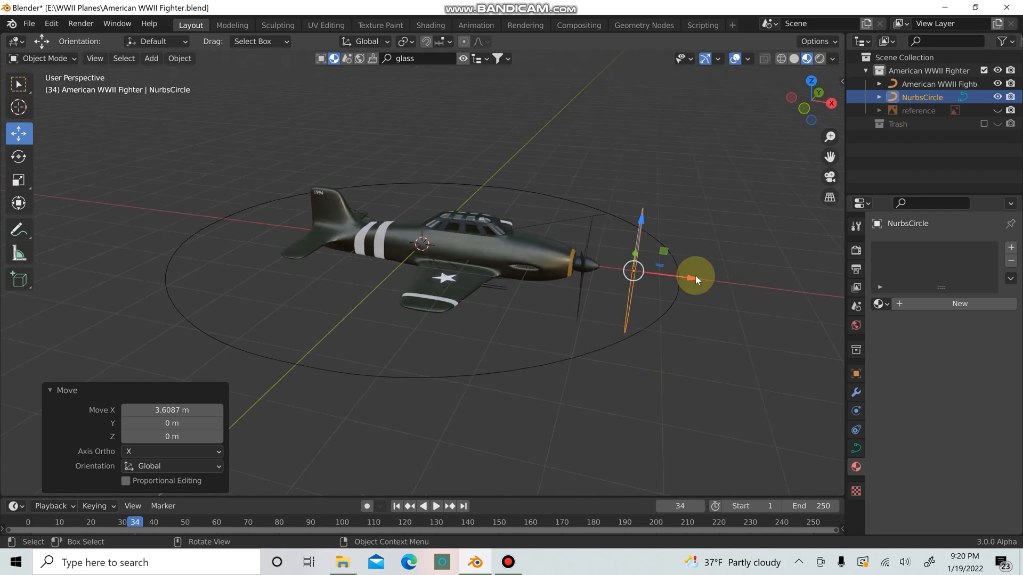
left_click_drag(695, 276, 816, 297)
scroll(721, 355, "down", 2)
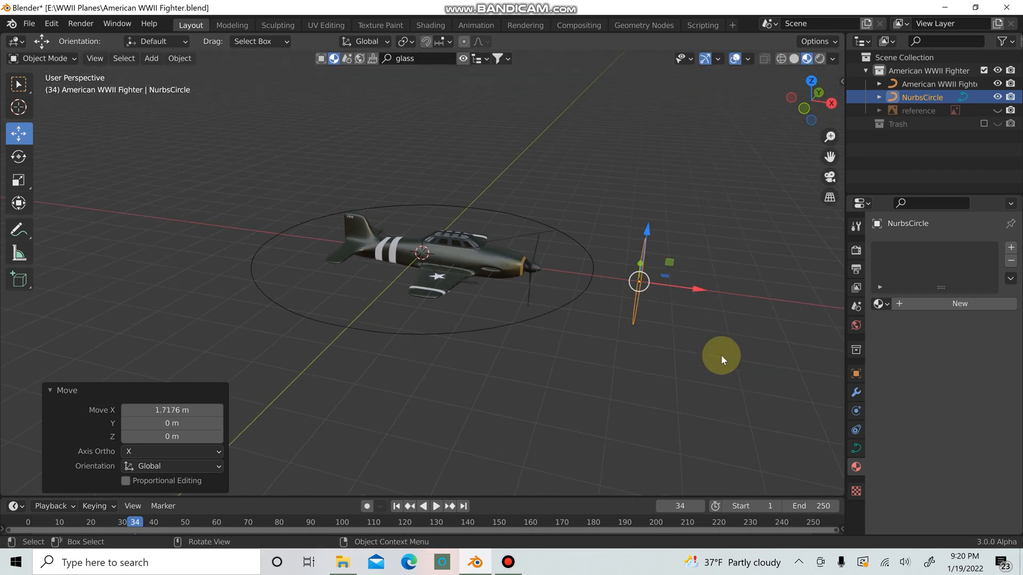
middle_click_drag(721, 355, 628, 332)
scroll(583, 328, "up", 1)
scroll(508, 301, "up", 1)
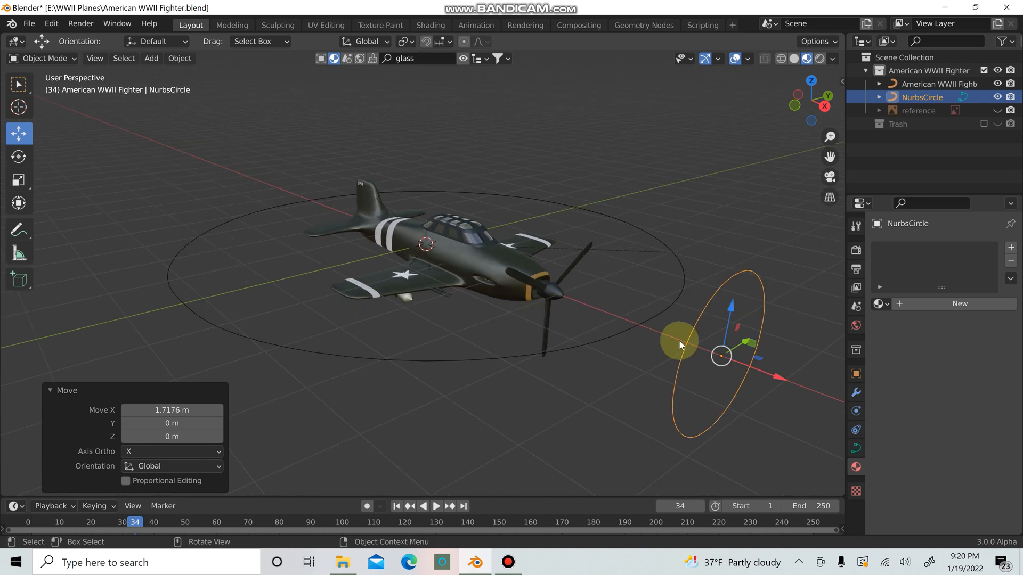
Add the large fighter control circle to the selection last and parent the upright circle to it with the Object option
left_click(627, 327, "shift")
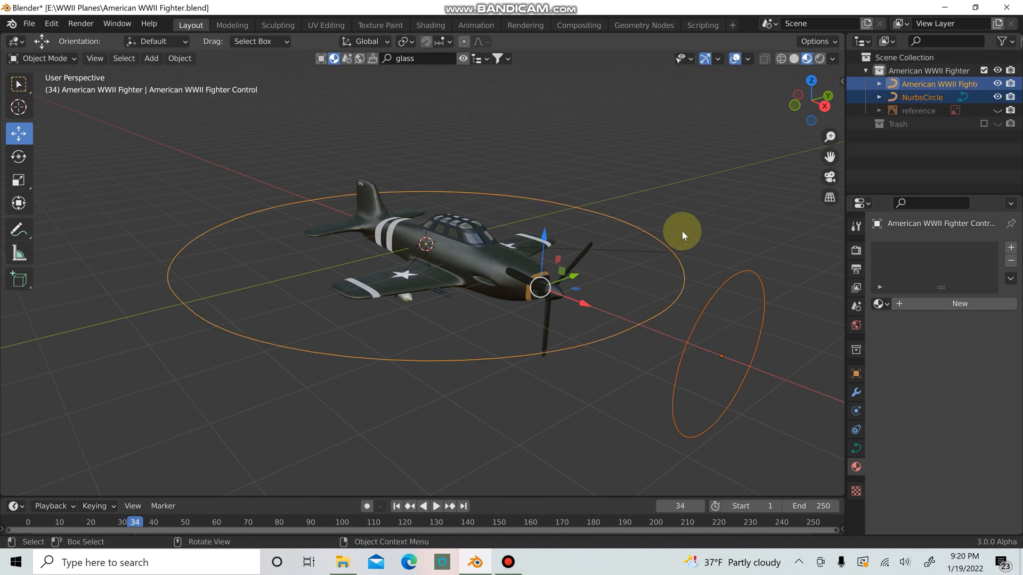
key("ctrl+p")
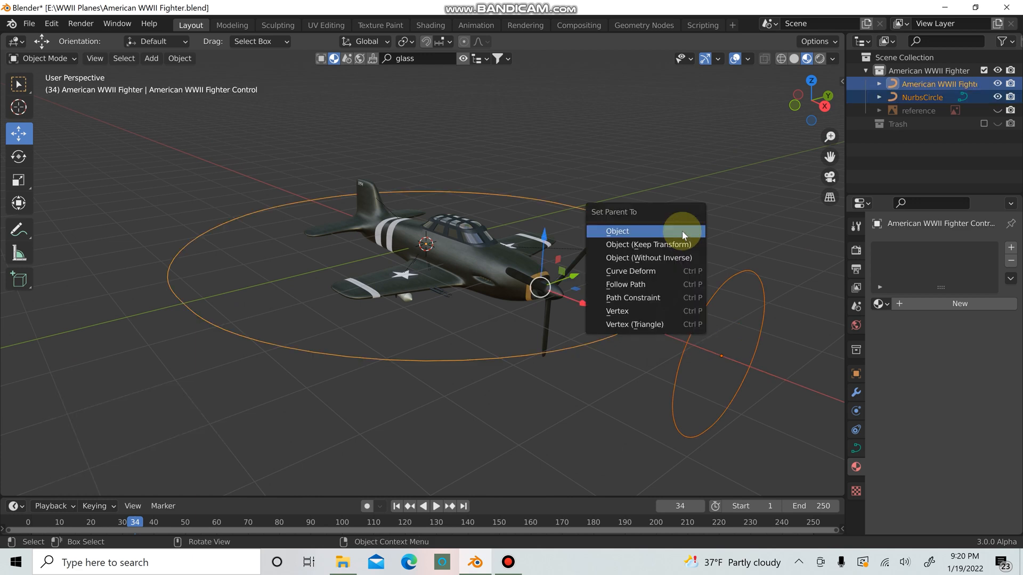
left_click(683, 235)
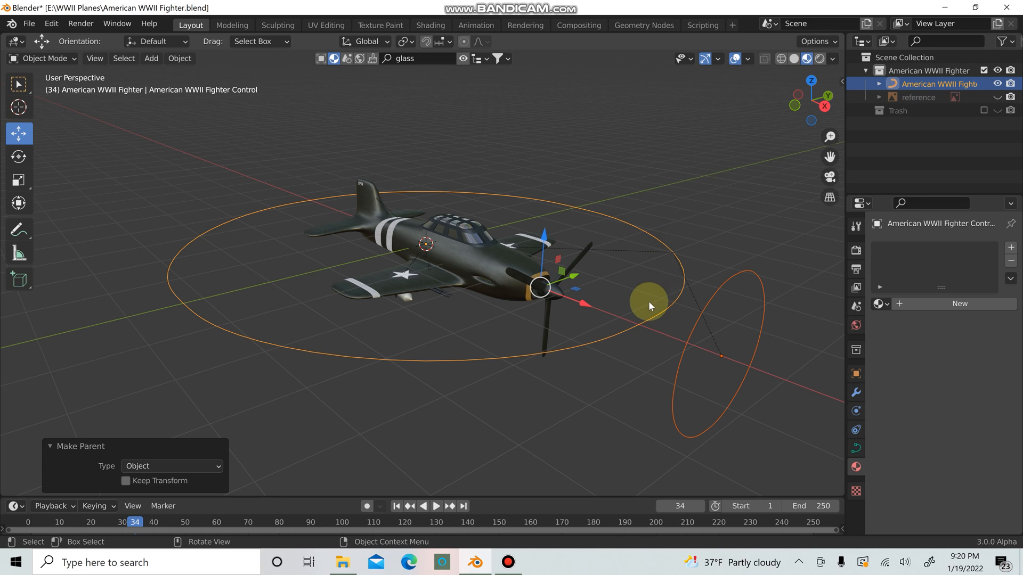
Select the propeller, add the upright Nurbs Circle last, and parent the propeller to it with the Object option
scroll(647, 304, "up", 2)
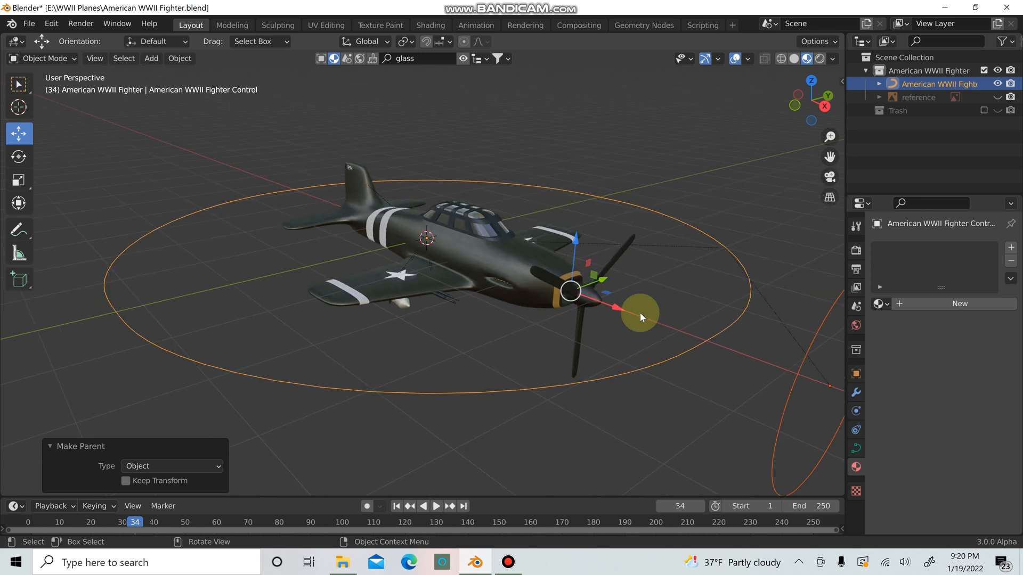
left_click(593, 306)
scroll(697, 362, "down", 2)
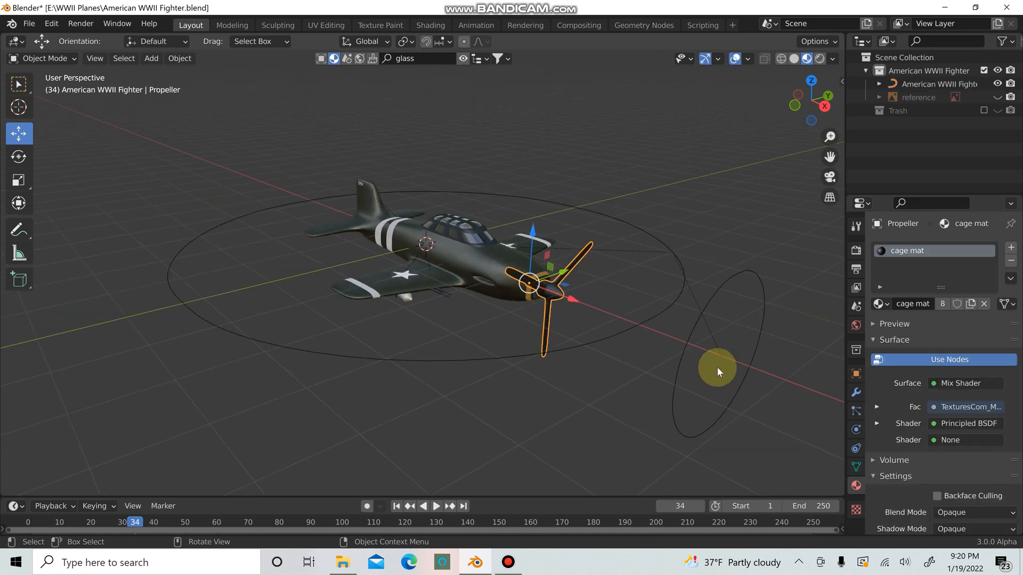
key("shift")
left_click(685, 353, "shift")
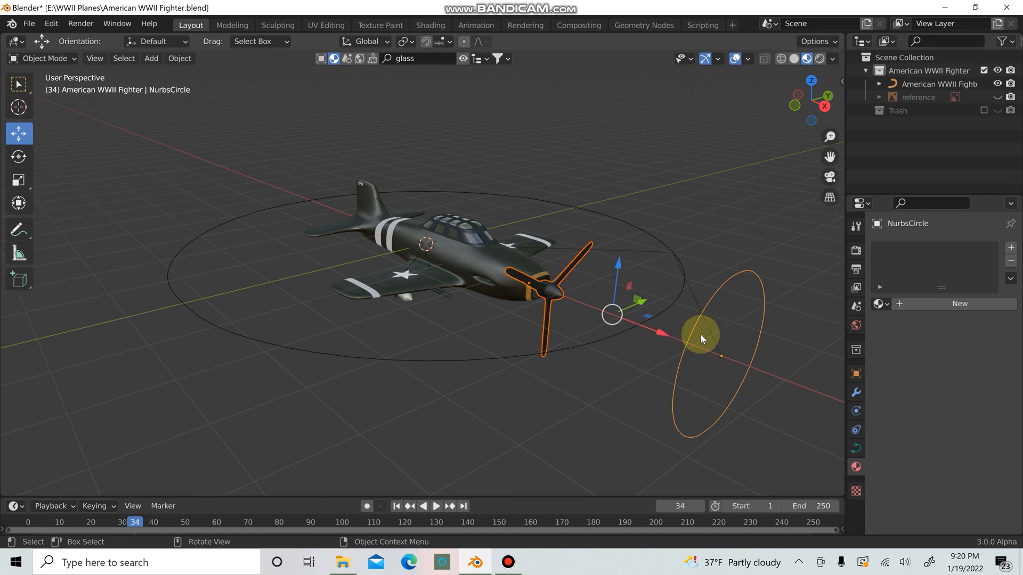
key("ctrl+p")
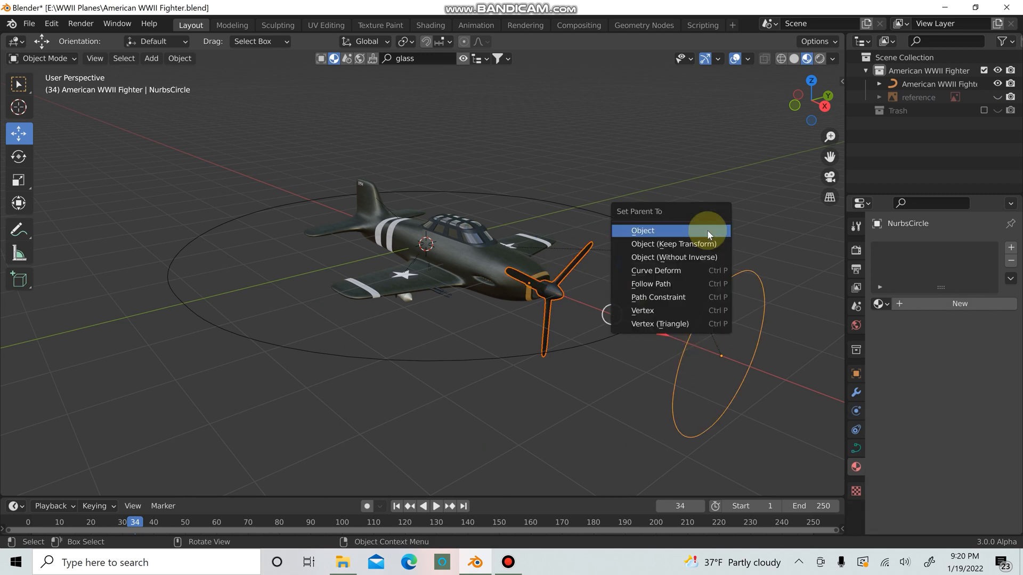
left_click(708, 231)
Select the upright Nurbs Circle in front of the propeller and set the transform orientation to Local
left_click(733, 278)
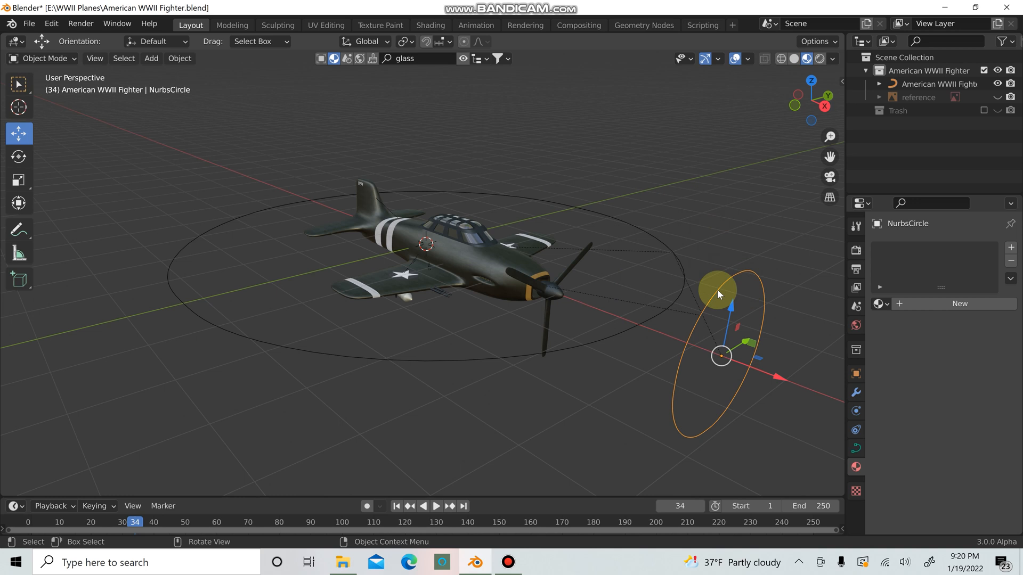
middle_click_drag(717, 289, 398, 113)
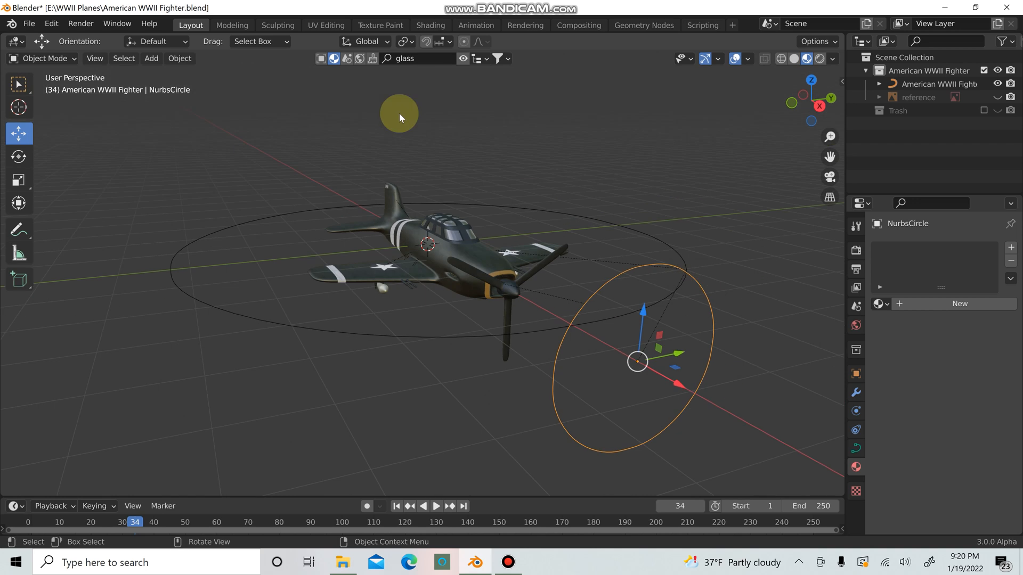
left_click(373, 43)
left_click(359, 96)
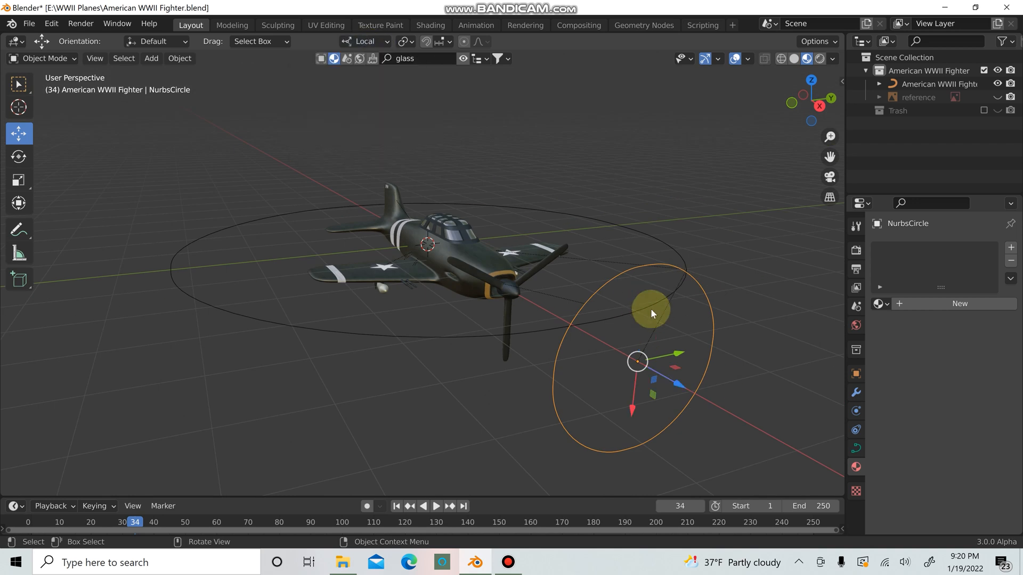
Try rotating the upright Nurbs Circle about its local Z axis to test the propeller's spin
key("r")
key("z")
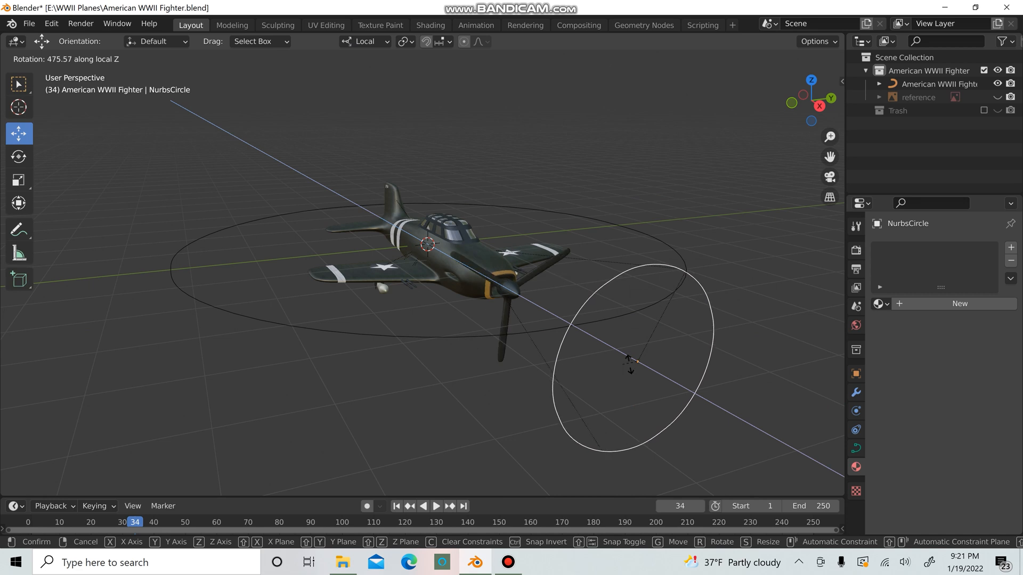
left_click(597, 300)
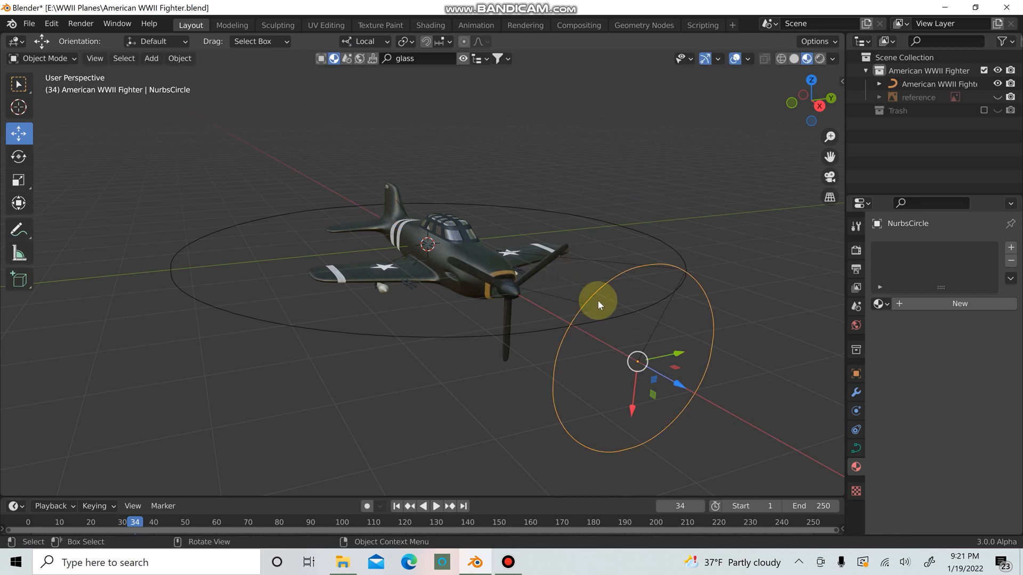
Select the large fighter control circle and rotate it 67.8° about its local Z axis as a test
middle_click_drag(597, 301, 720, 293)
left_click(535, 342)
middle_click_drag(535, 342, 552, 360)
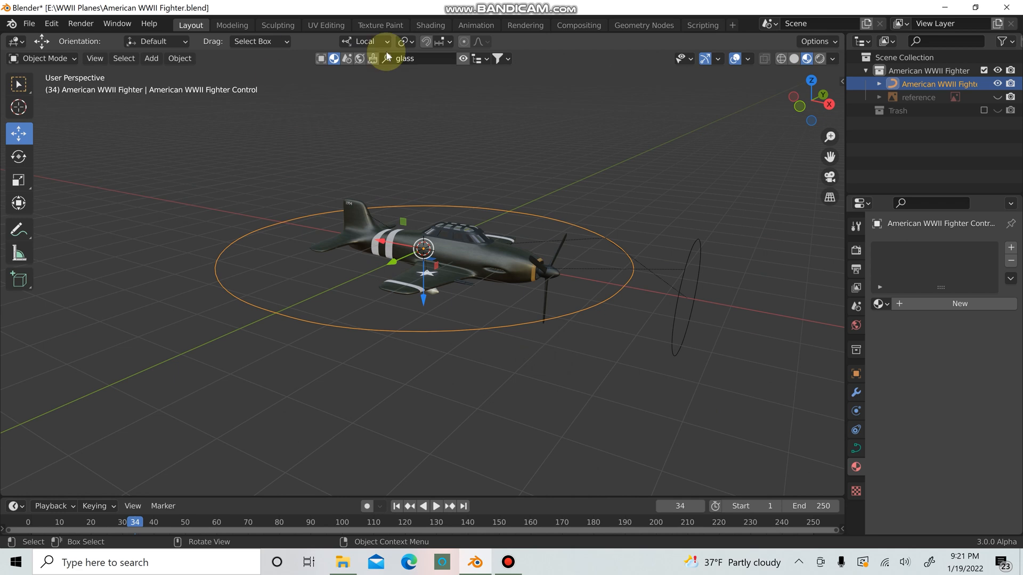
key("r")
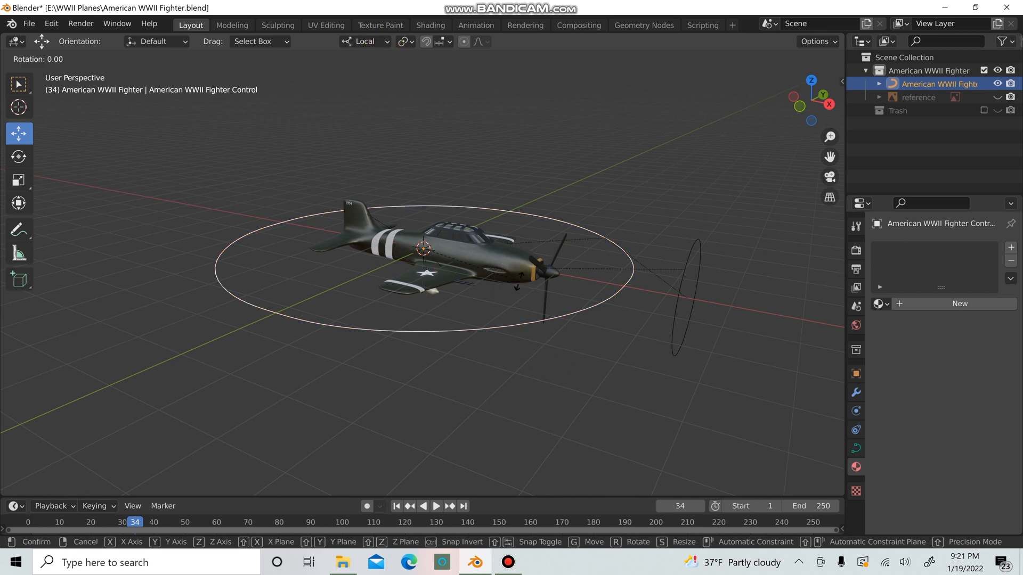
key("z")
key("z")
left_click(426, 297)
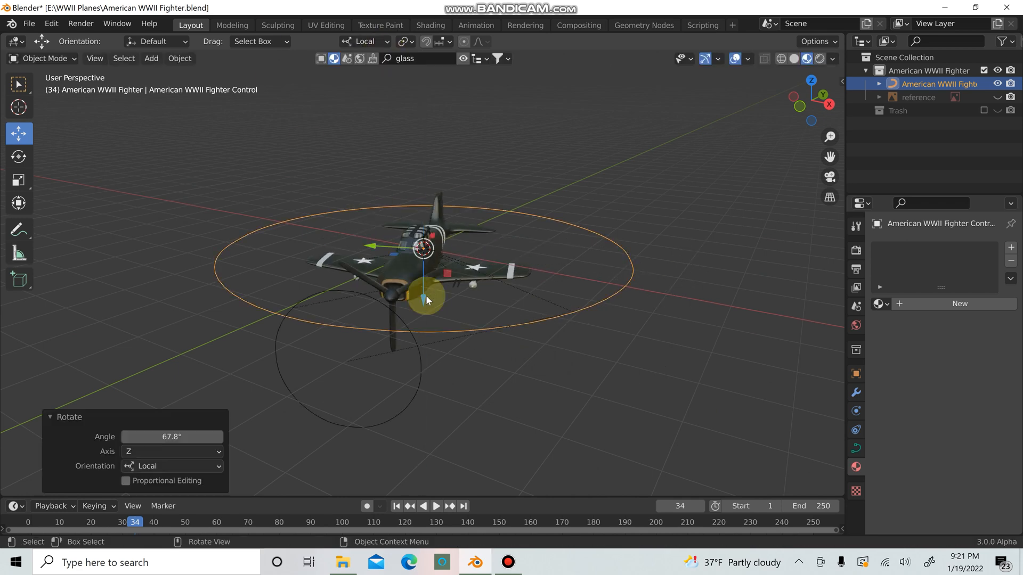
Spin the upright circle about its local Z axis to test the propeller with the plane turned
left_click(432, 367)
middle_click_drag(468, 376, 484, 381)
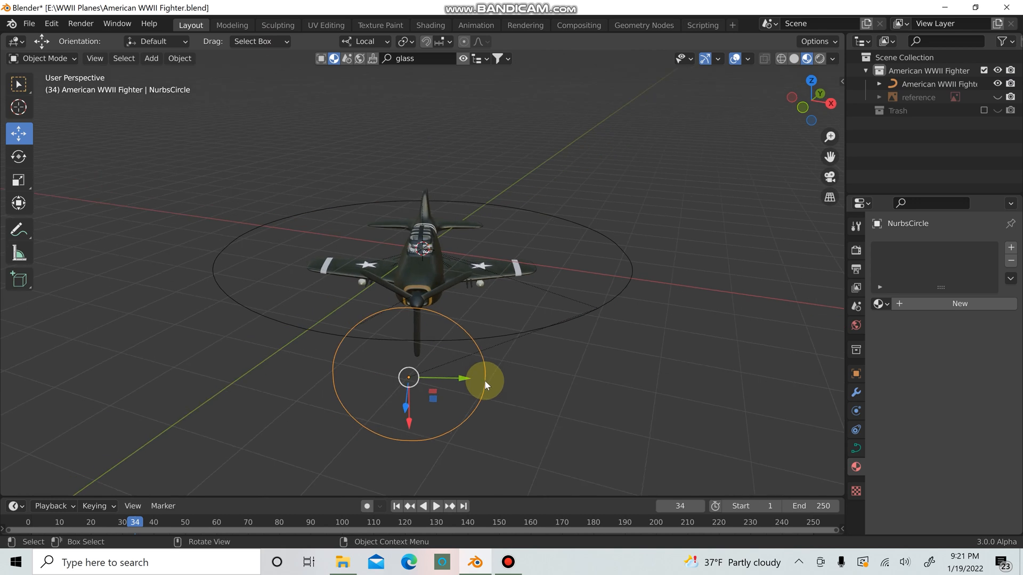
key("r")
key("z")
key("z")
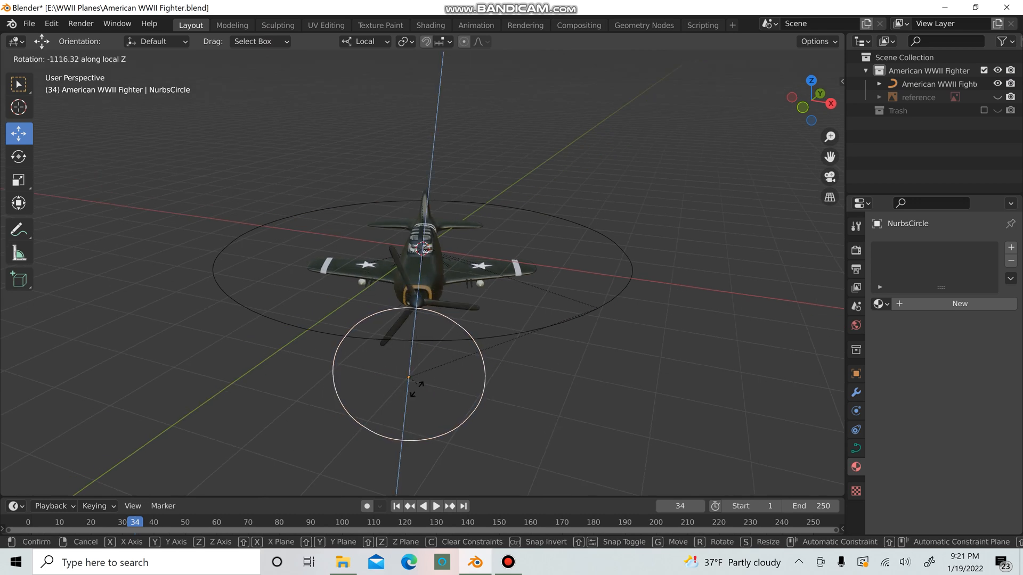
left_click(403, 401)
Undo the test rotations of both control circles and clear the selection
key("ctrl+z")
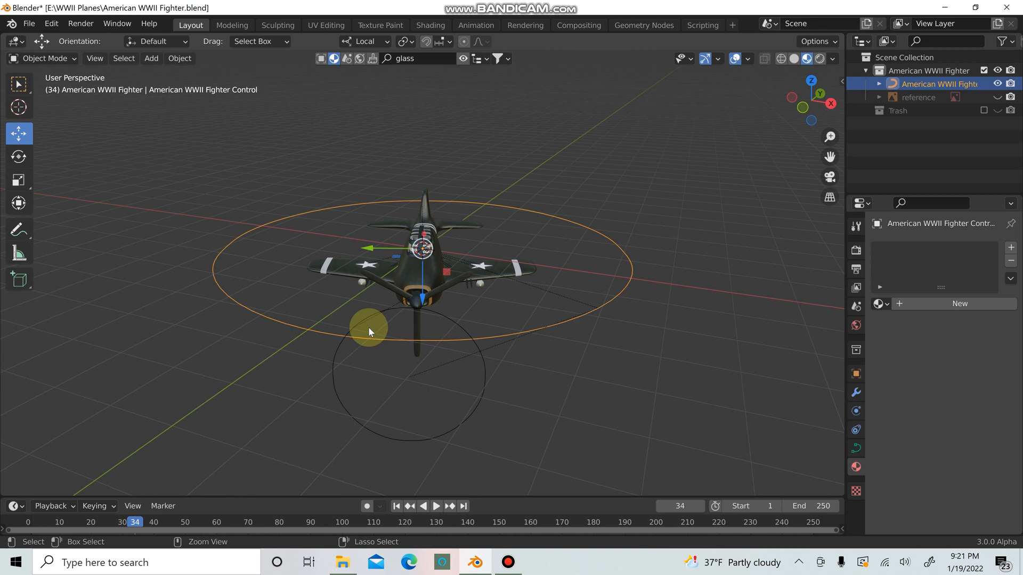
key("ctrl+z")
left_click(552, 397)
scroll(551, 396, "up", 1)
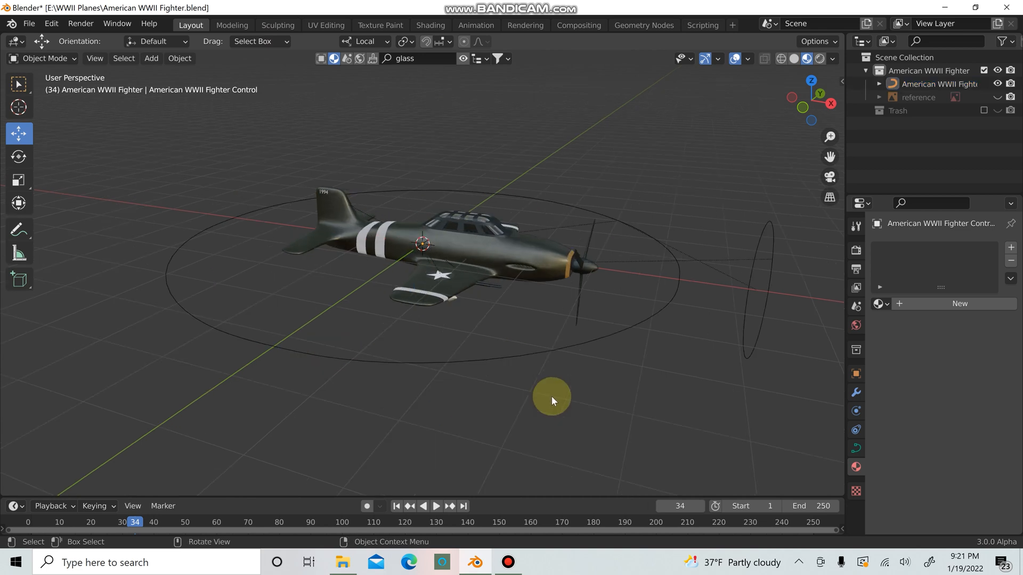
middle_click_drag(551, 396, 487, 374)
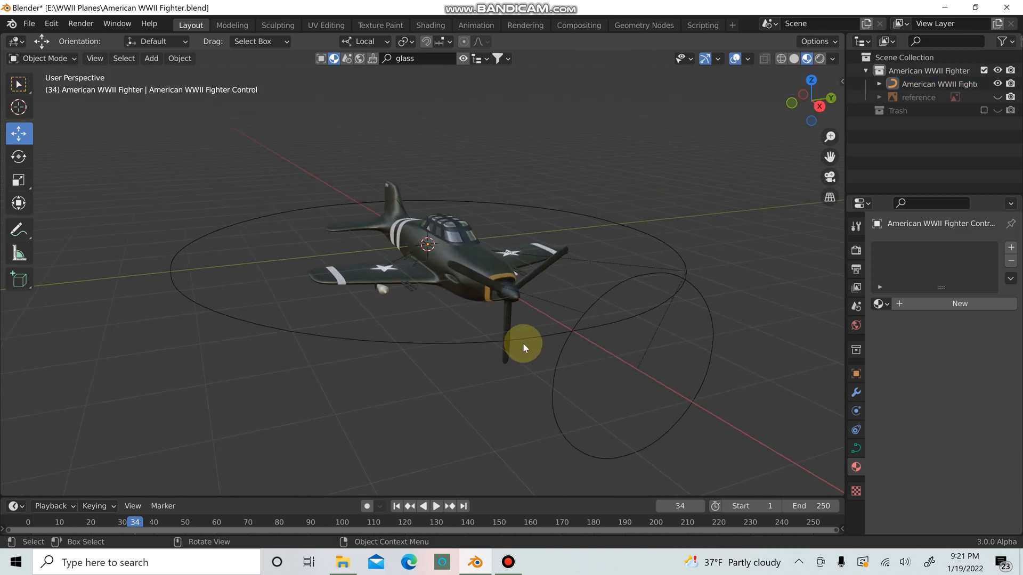
scroll(522, 343, "up", 2)
middle_click_drag(522, 321, 538, 305)
scroll(496, 306, "down", 1)
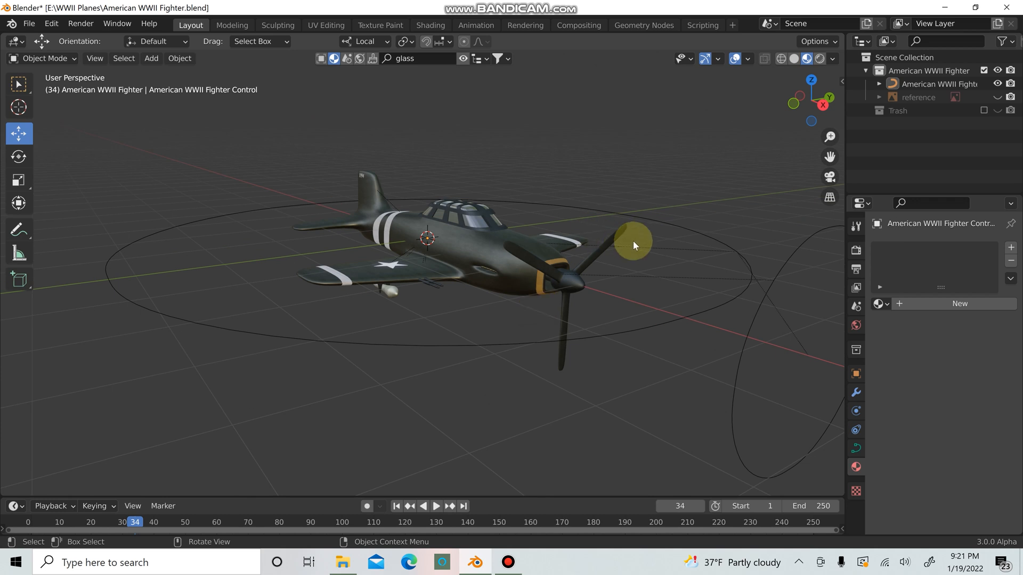
Save the current American WWII Fighter.blend file
middle_click_drag(633, 241, 659, 250)
left_click(29, 23)
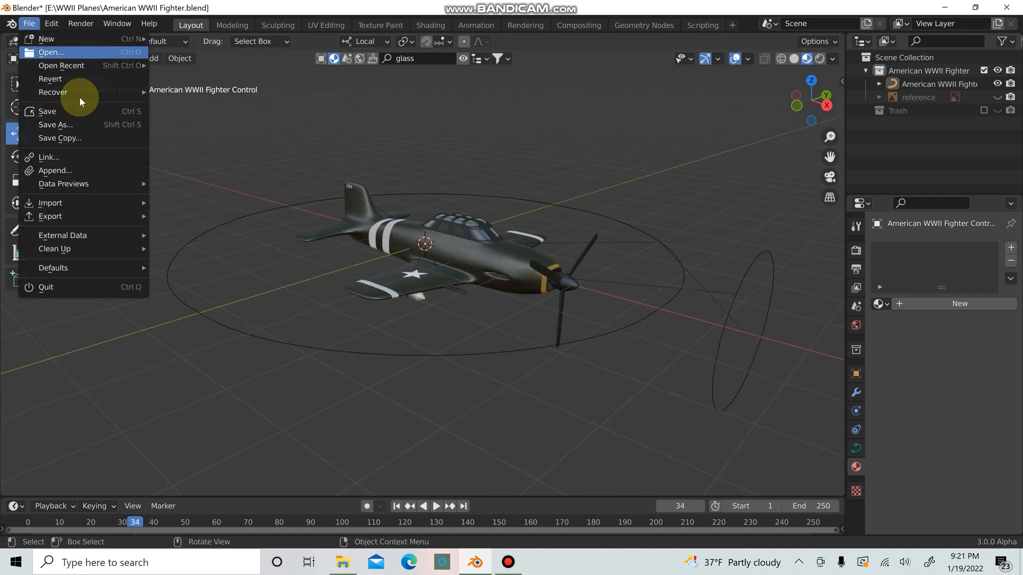
left_click(80, 110)
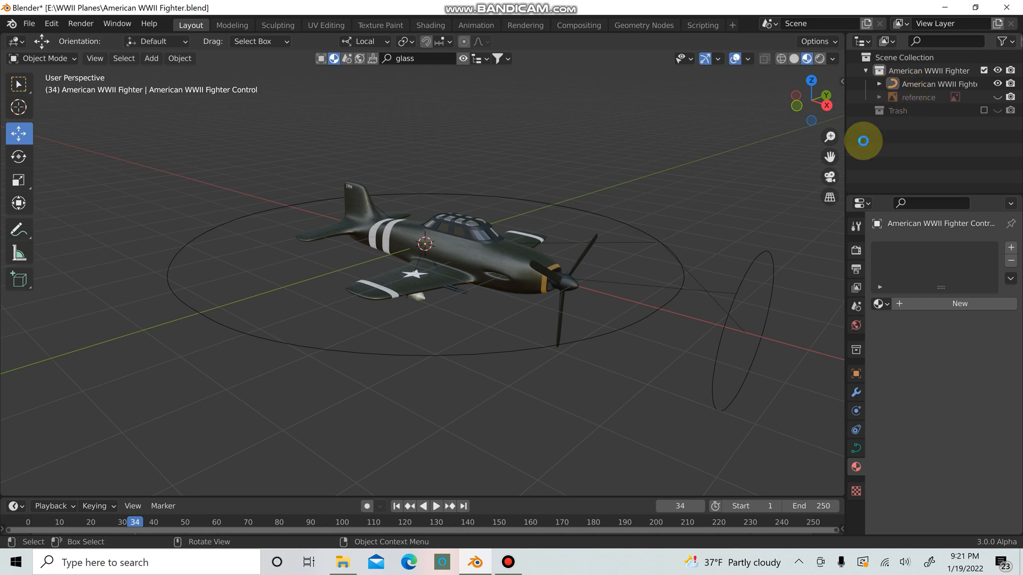
Rename the upright NurbsCircle parented under the large fighter control as Propeller Control
left_click(880, 84)
left_click(931, 122)
double_click(931, 122)
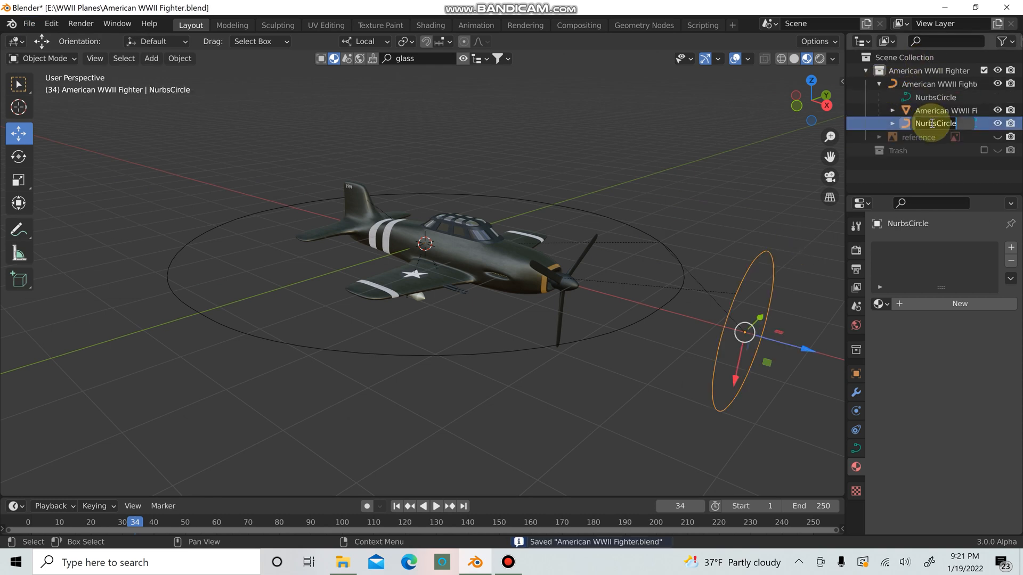
type("Propeller Control")
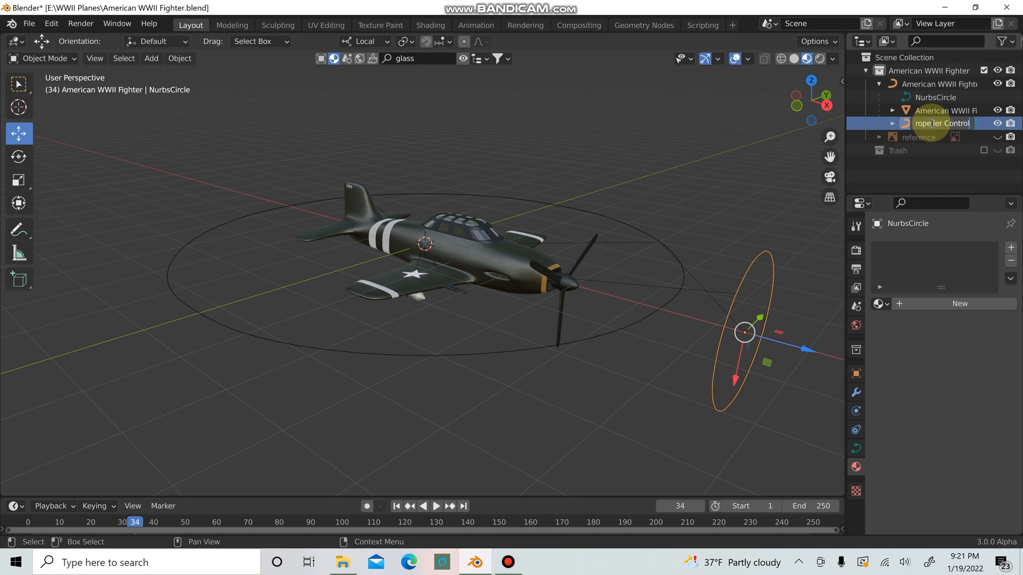
key("Return")
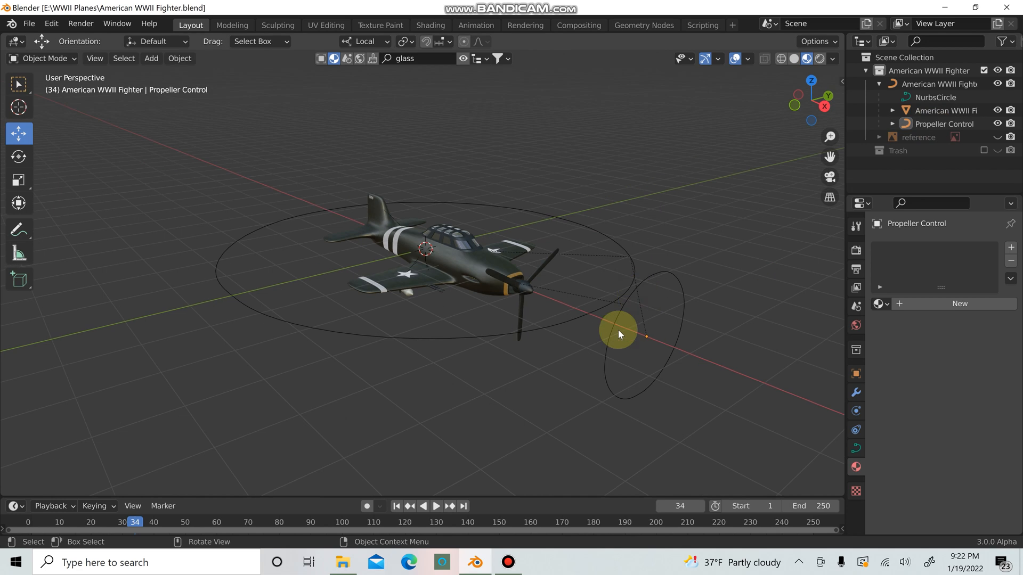
middle_click_drag(567, 331, 494, 303)
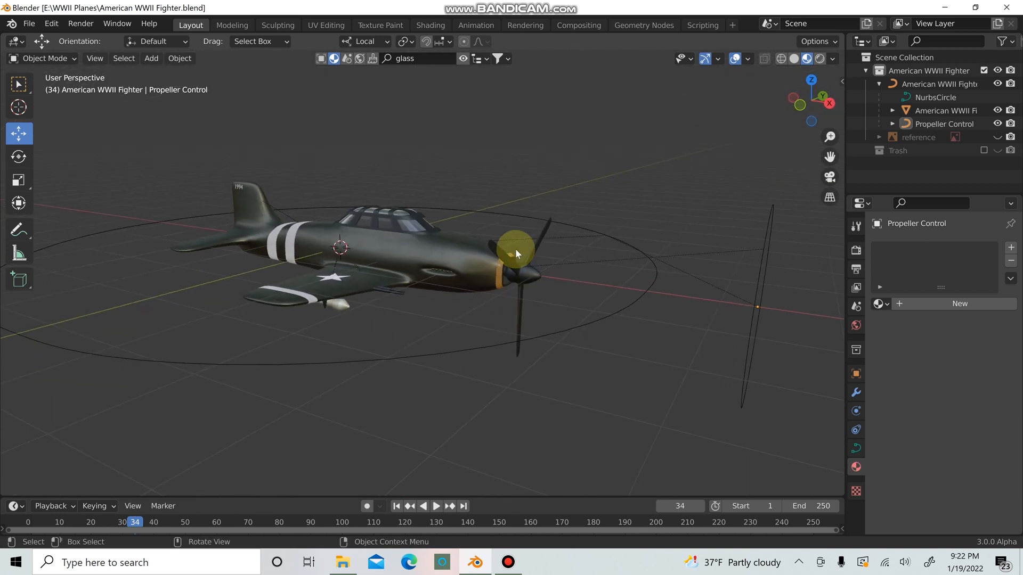